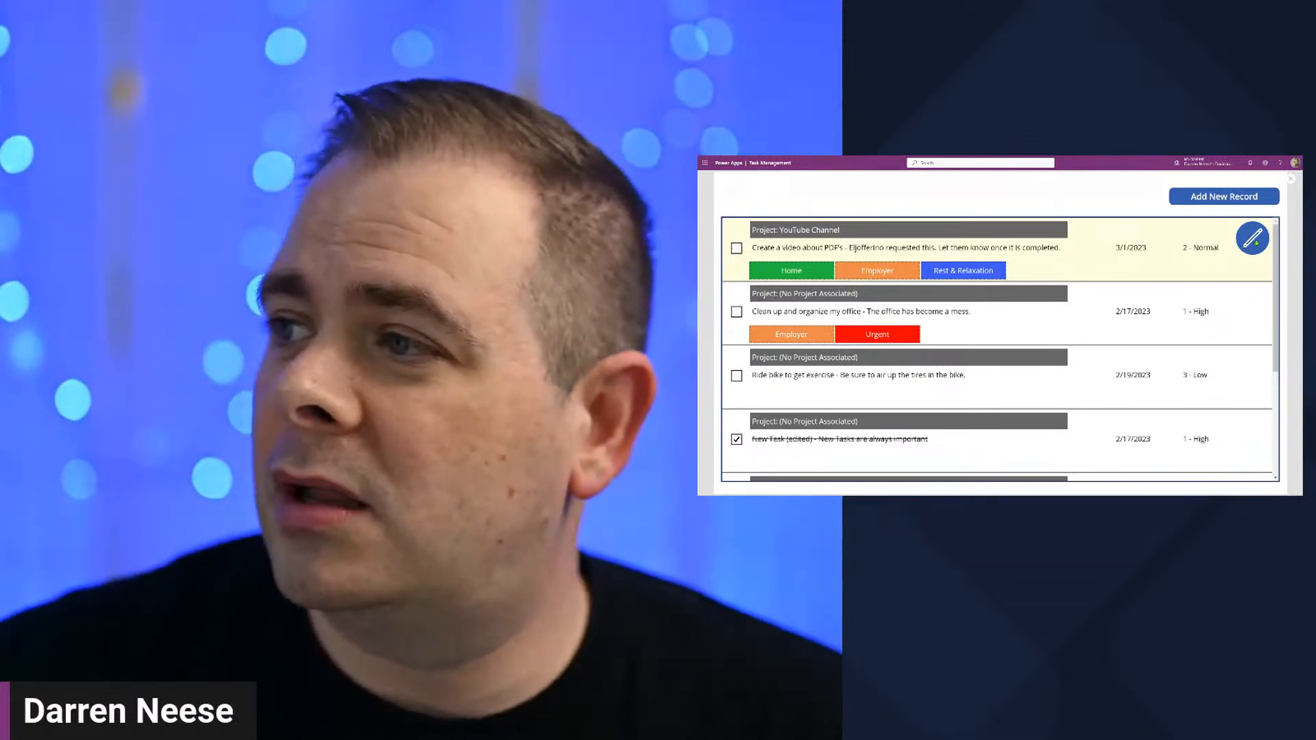
# Step: Review the running app's task list and the edit form of the "Create a video about PDF's" task
pyautogui.click(1254, 239)
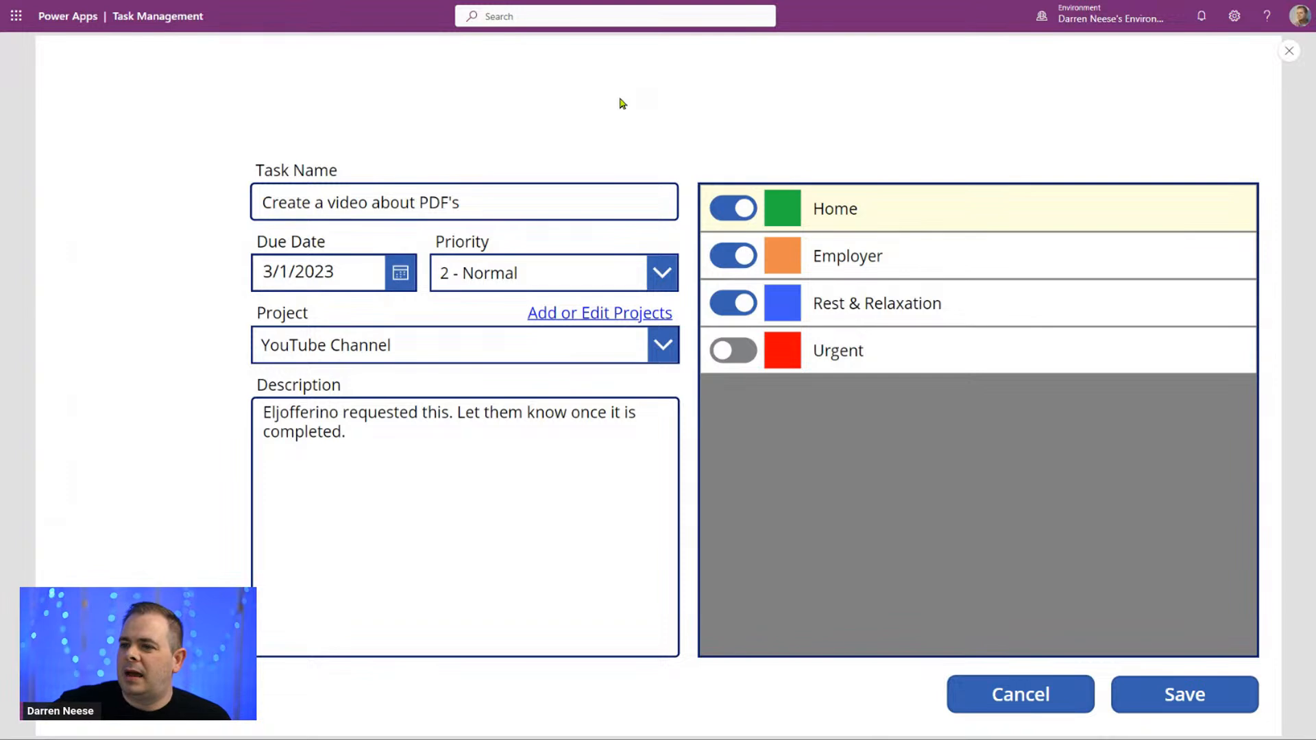
pyautogui.click(1047, 704)
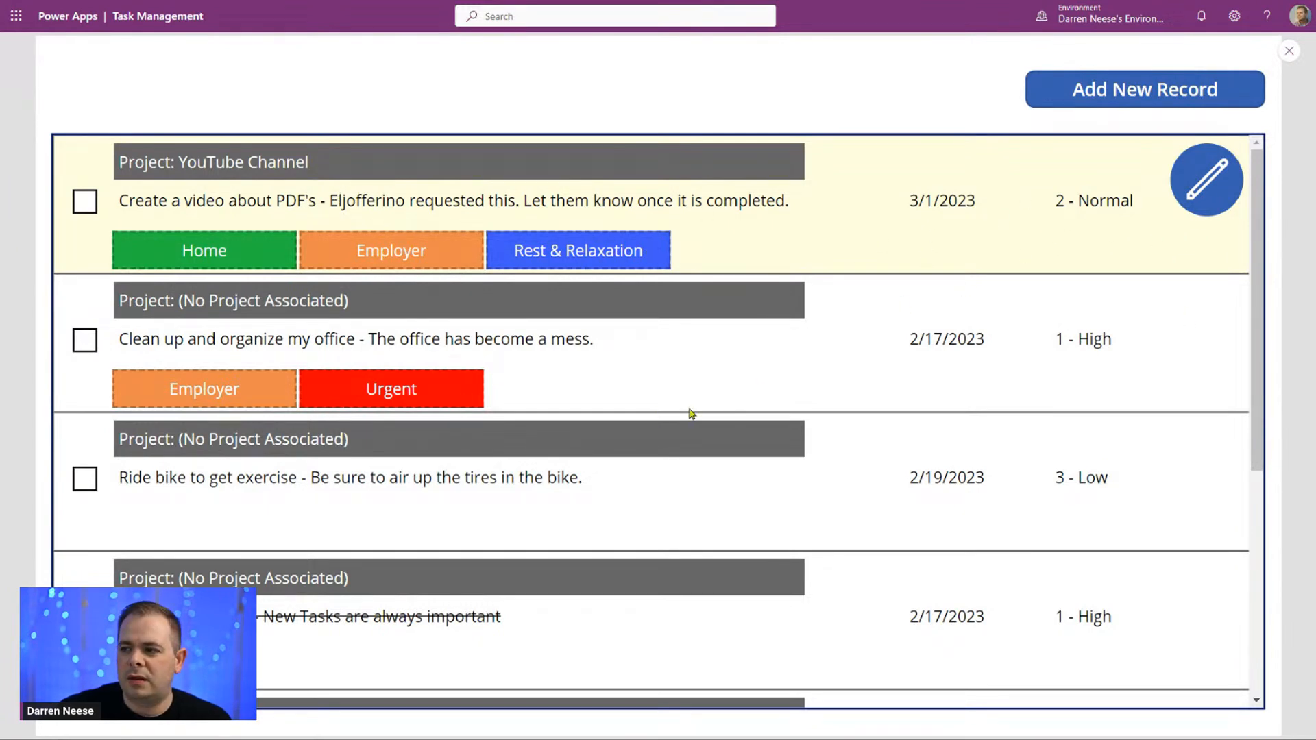
pyautogui.click(820, 371)
pyautogui.click(649, 519)
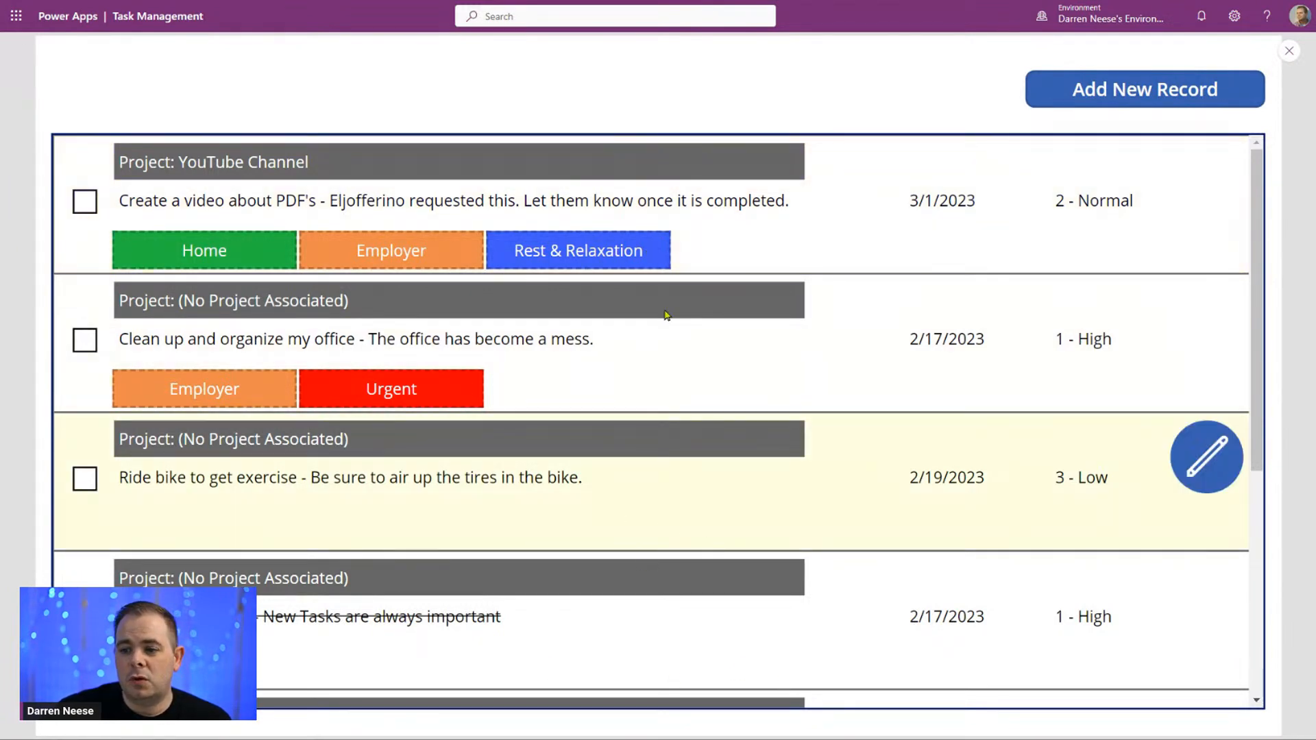
pyautogui.click(831, 253)
pyautogui.click(581, 499)
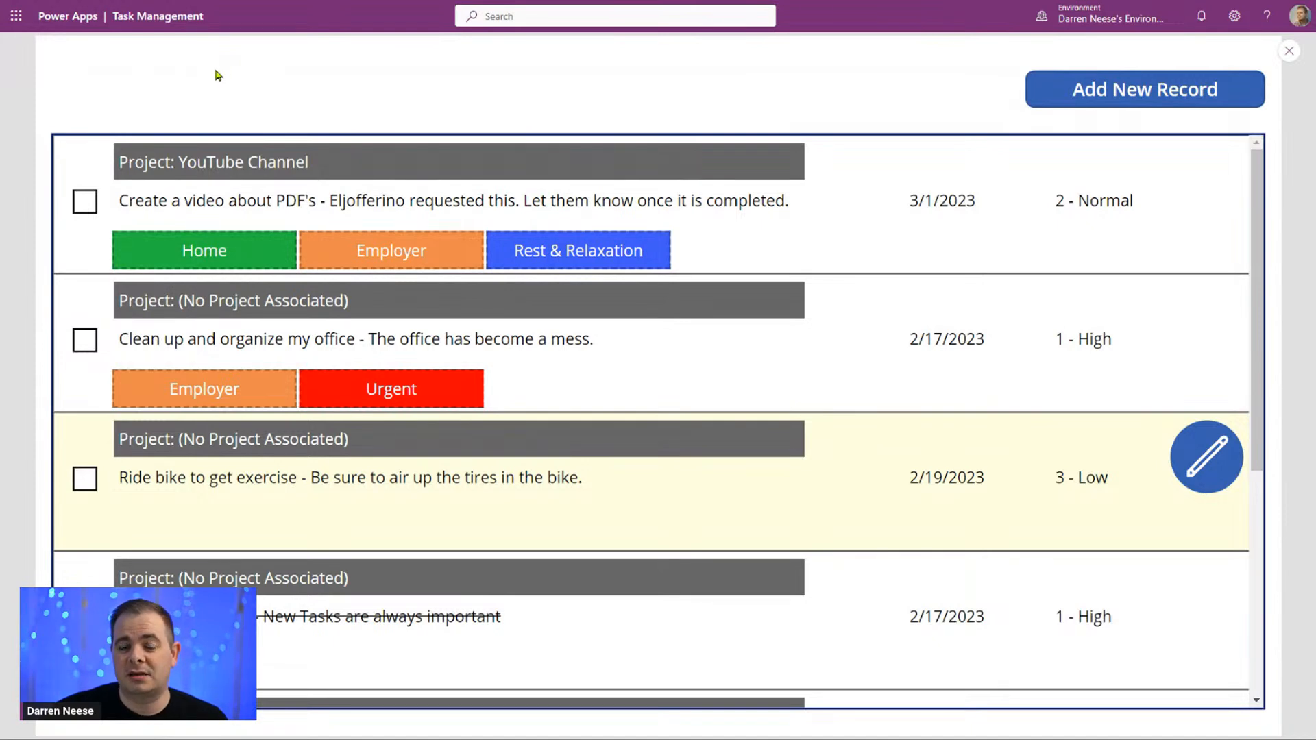
pyautogui.scroll(-3, 750, 511)
pyautogui.scroll(-3, 750, 512)
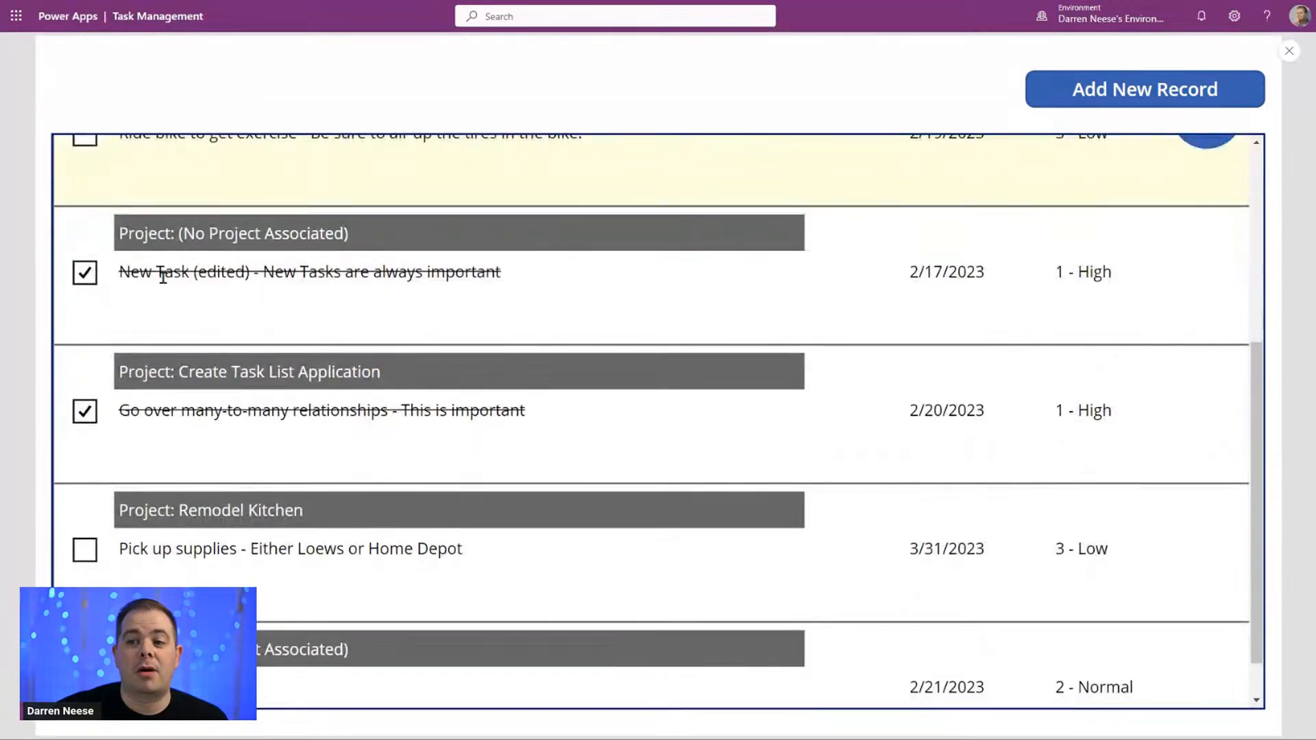
pyautogui.moveTo(164, 272); pyautogui.dragTo(380, 278)
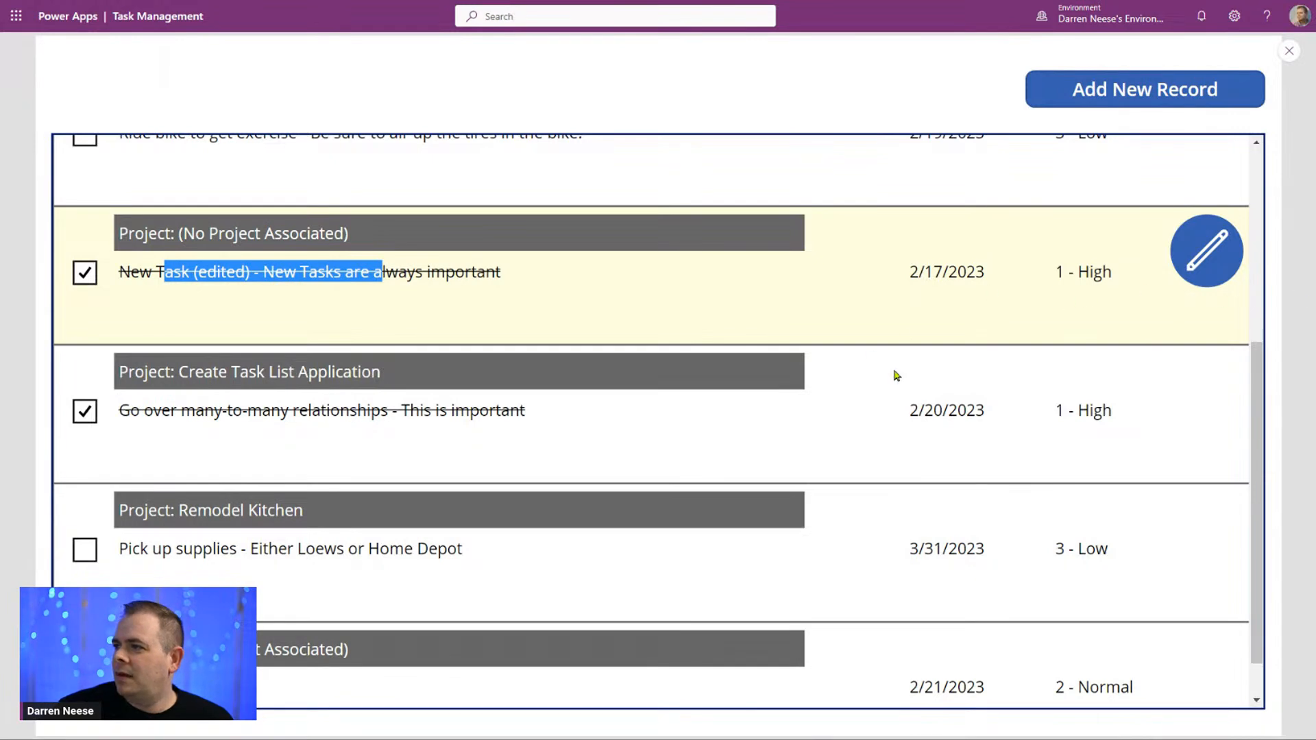
# Step: Open the "Create a video about PDF's" task in its edit form and exit the app preview to the editor
pyautogui.scroll(5, 926, 377)
pyautogui.click(816, 234)
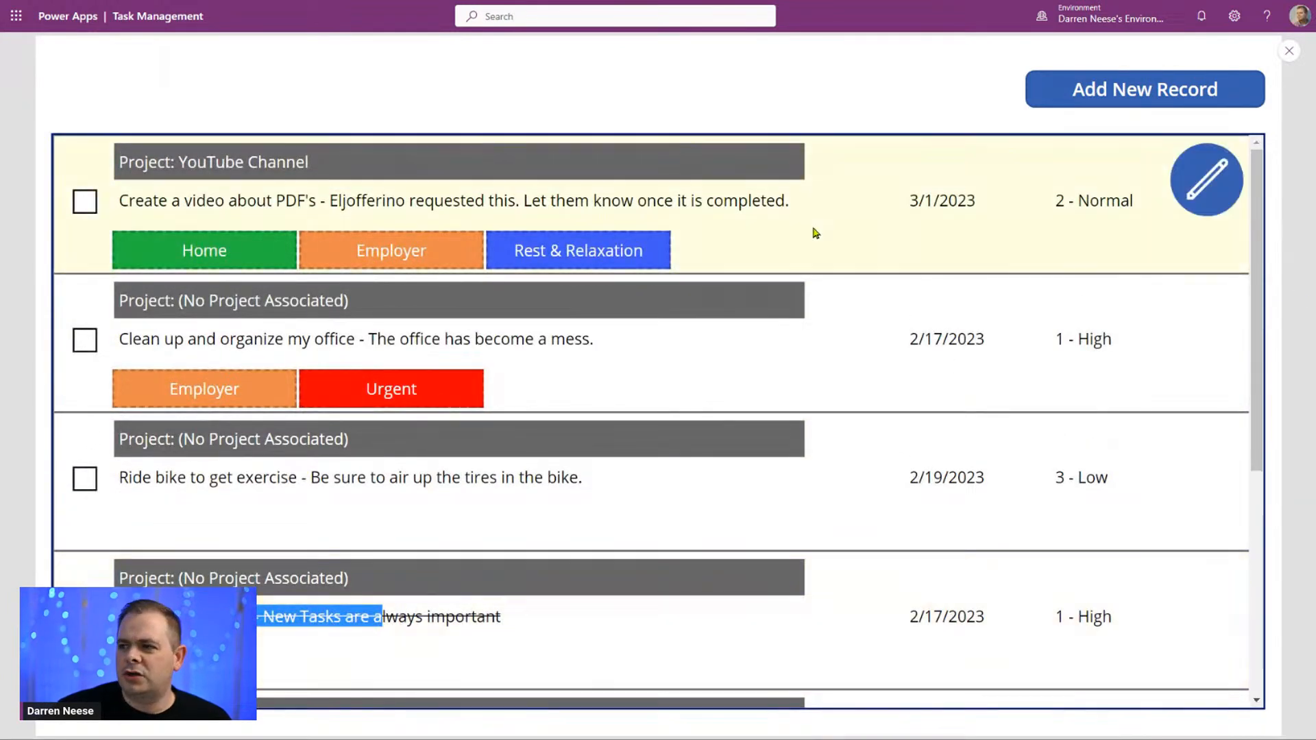
pyautogui.click(1195, 192)
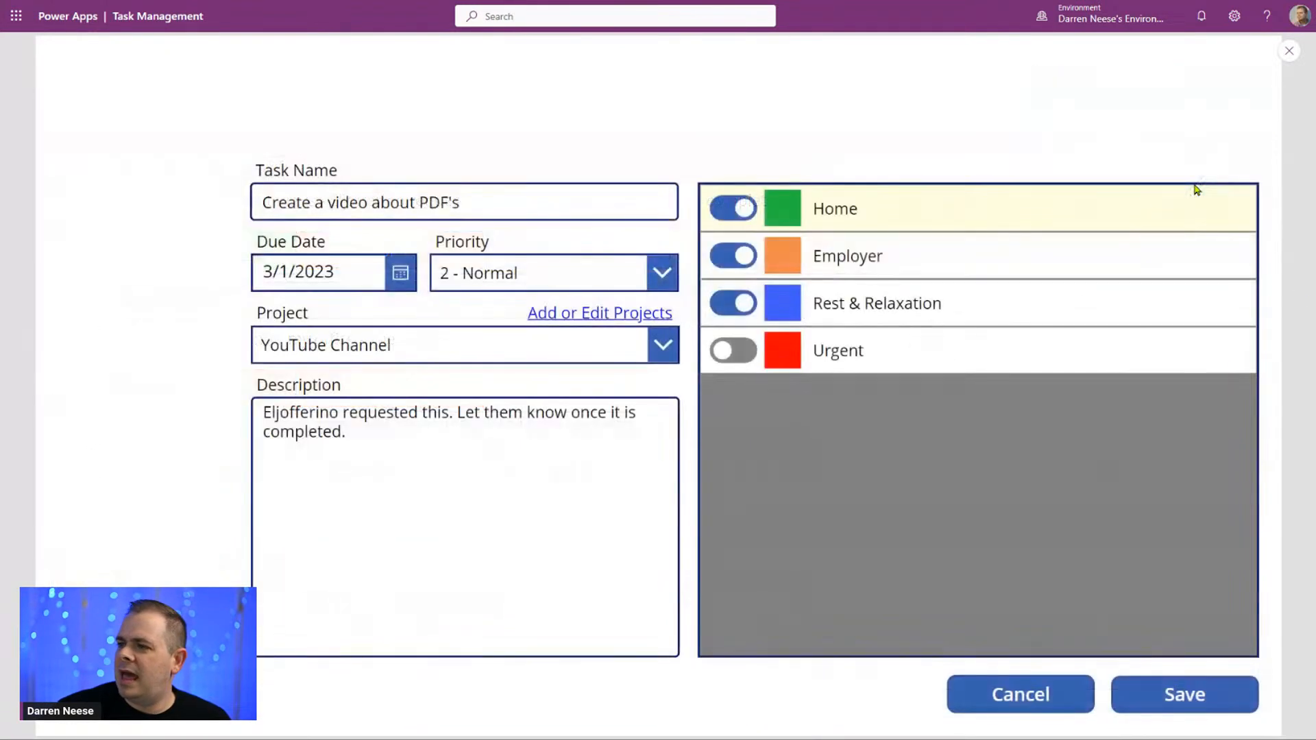
pyautogui.click(1288, 55)
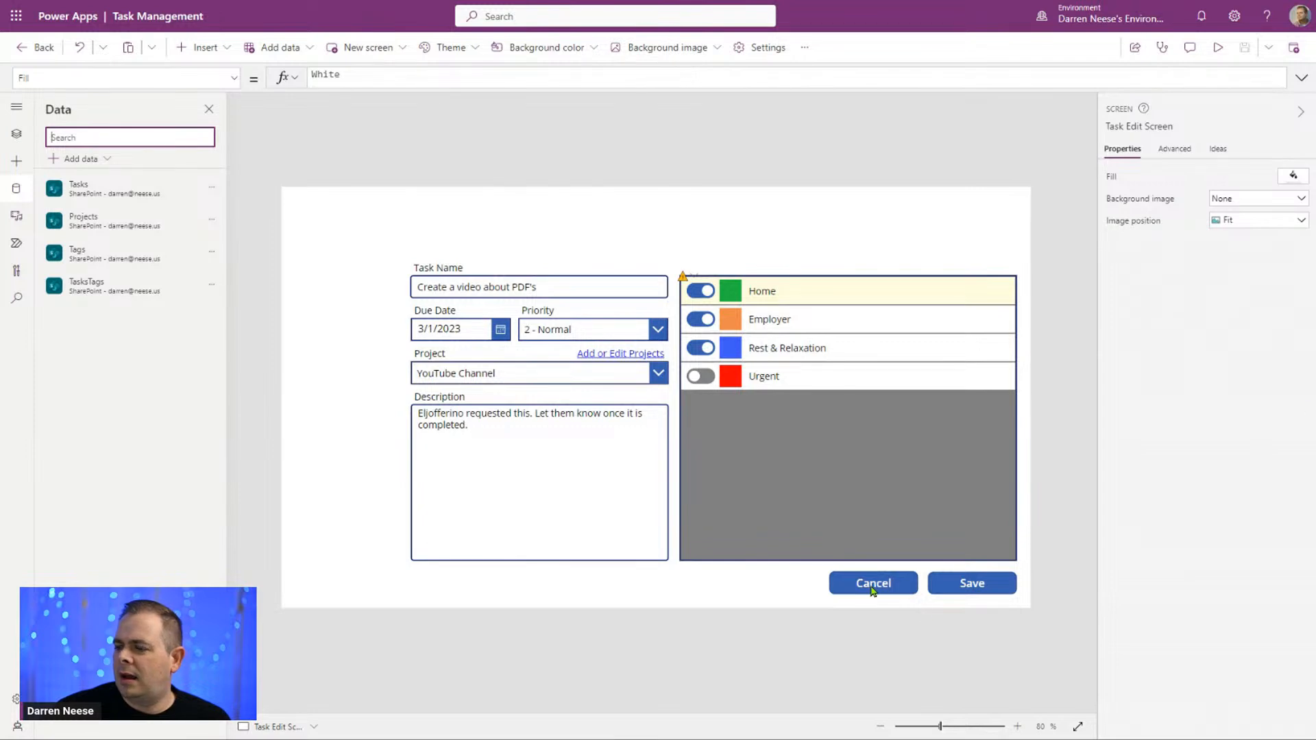
# Step: Insert a button on the Task Edit Screen and place it beside Cancel, at about X 822, Y 702
pyautogui.click(214, 49)
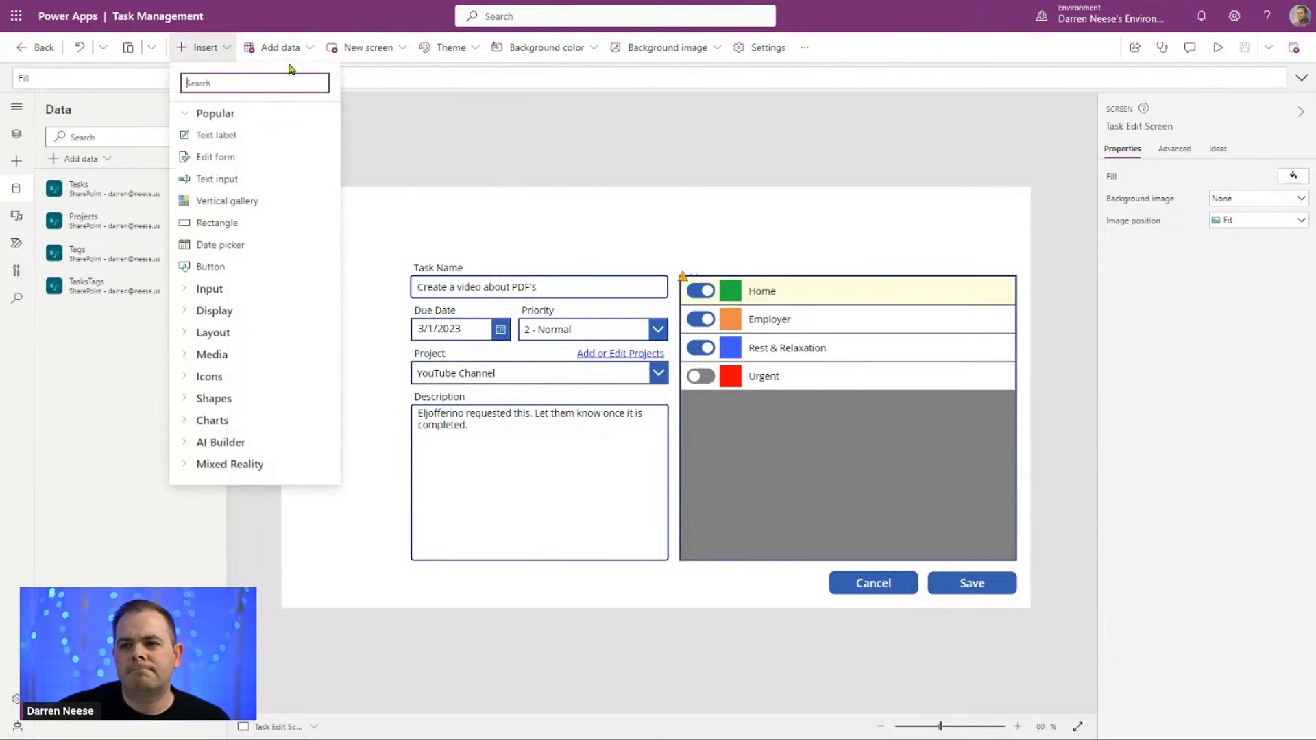
pyautogui.click(239, 274)
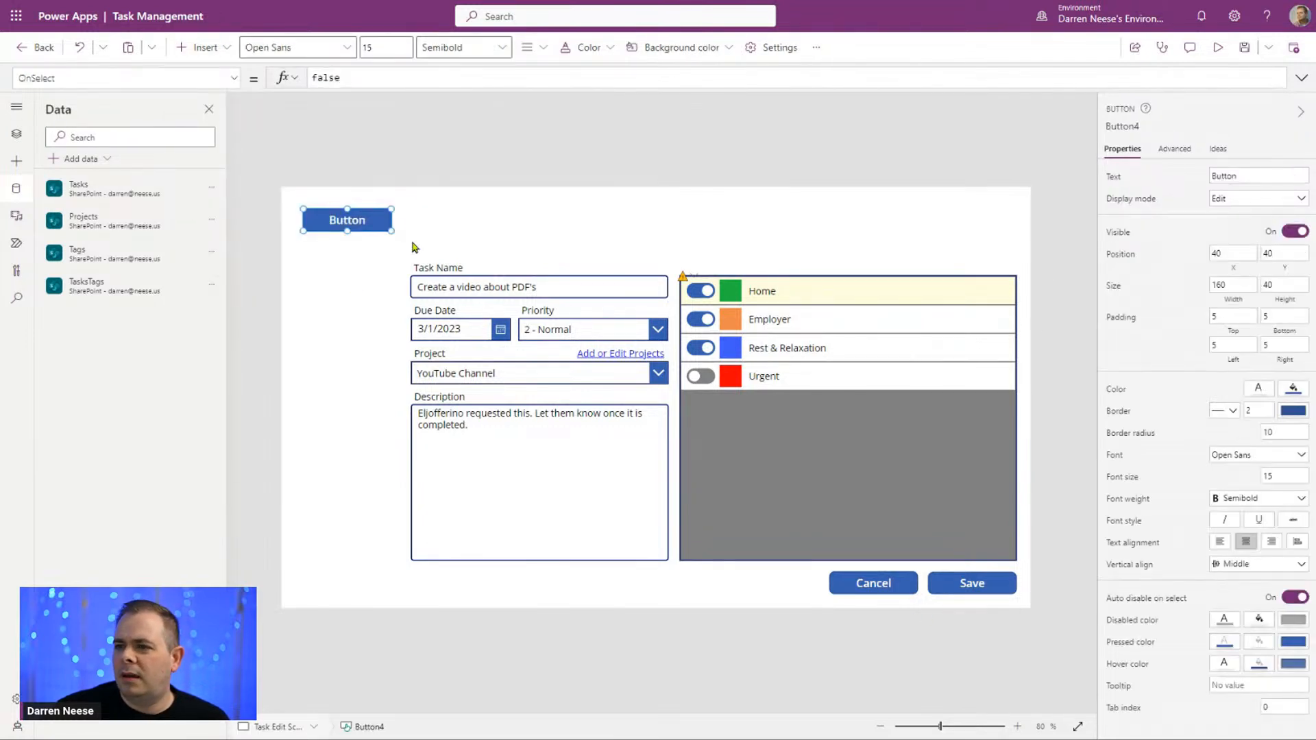
pyautogui.moveTo(351, 216); pyautogui.dragTo(781, 582)
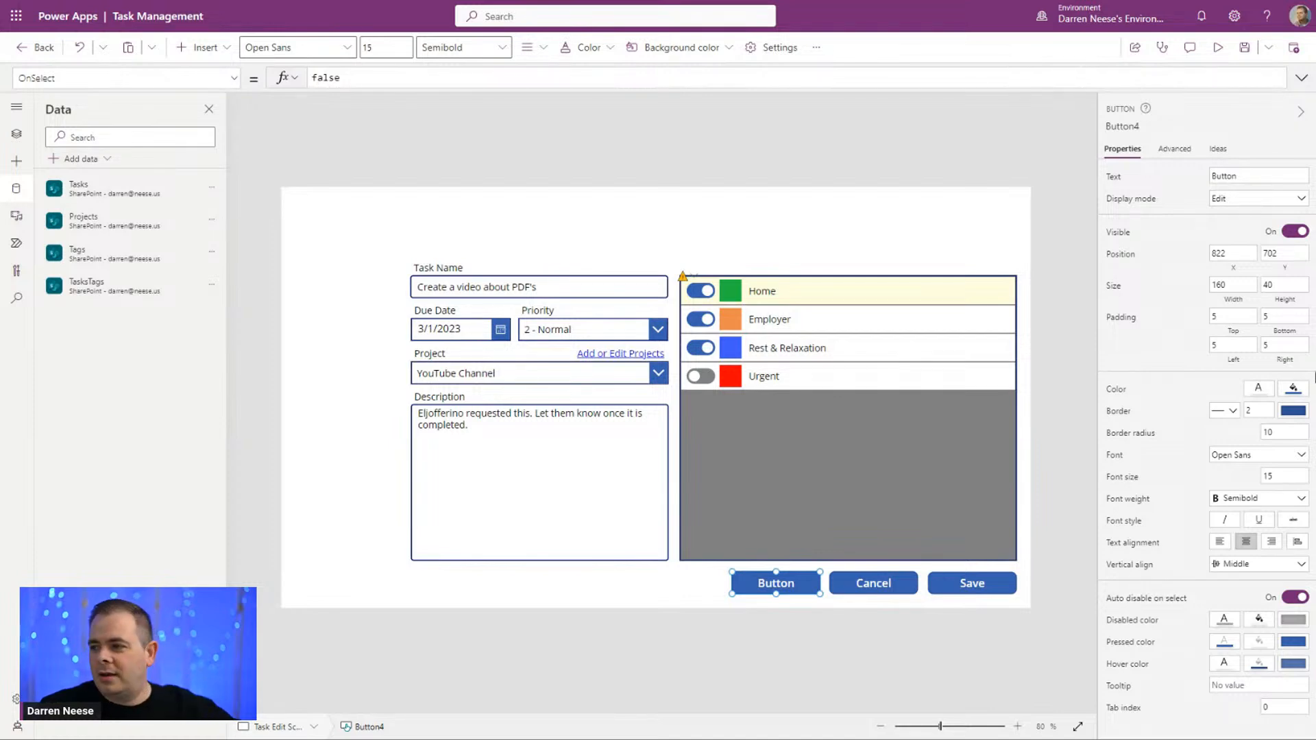
# Step: Set the new button's fill to the dark red standard color
pyautogui.click(1293, 390)
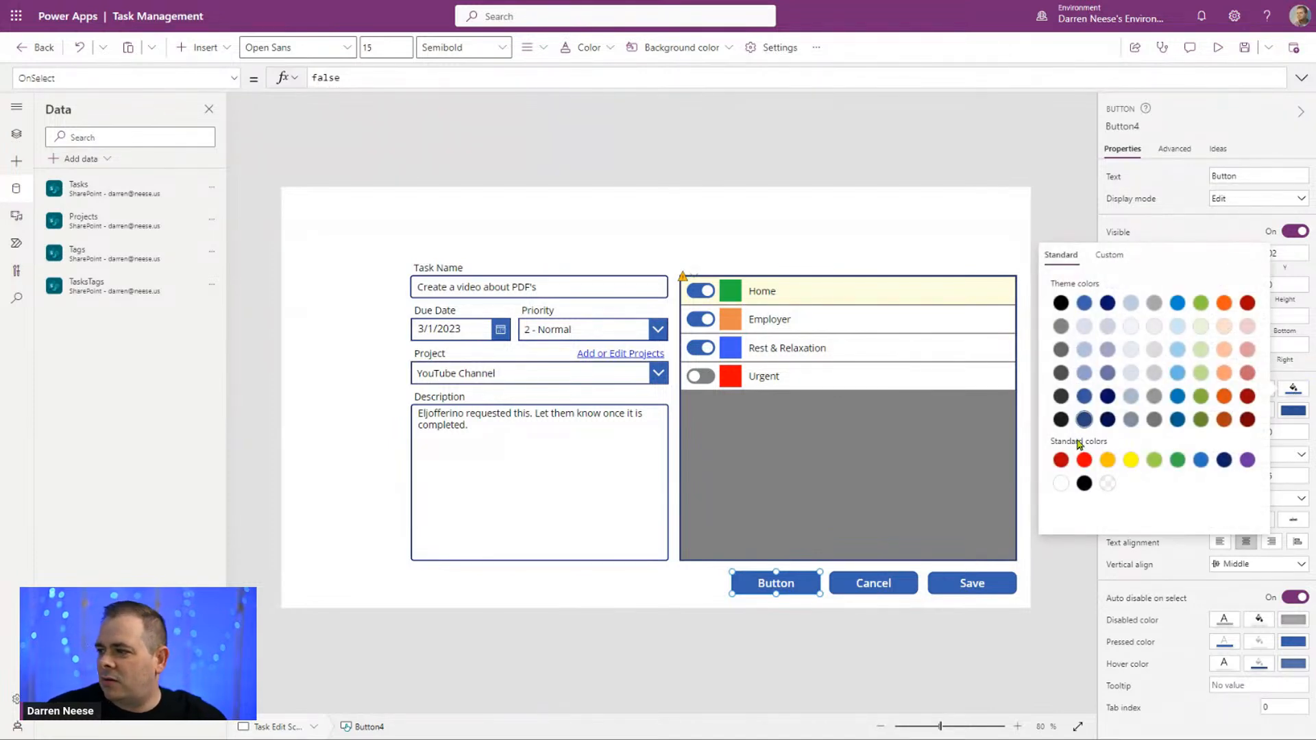
pyautogui.click(1067, 462)
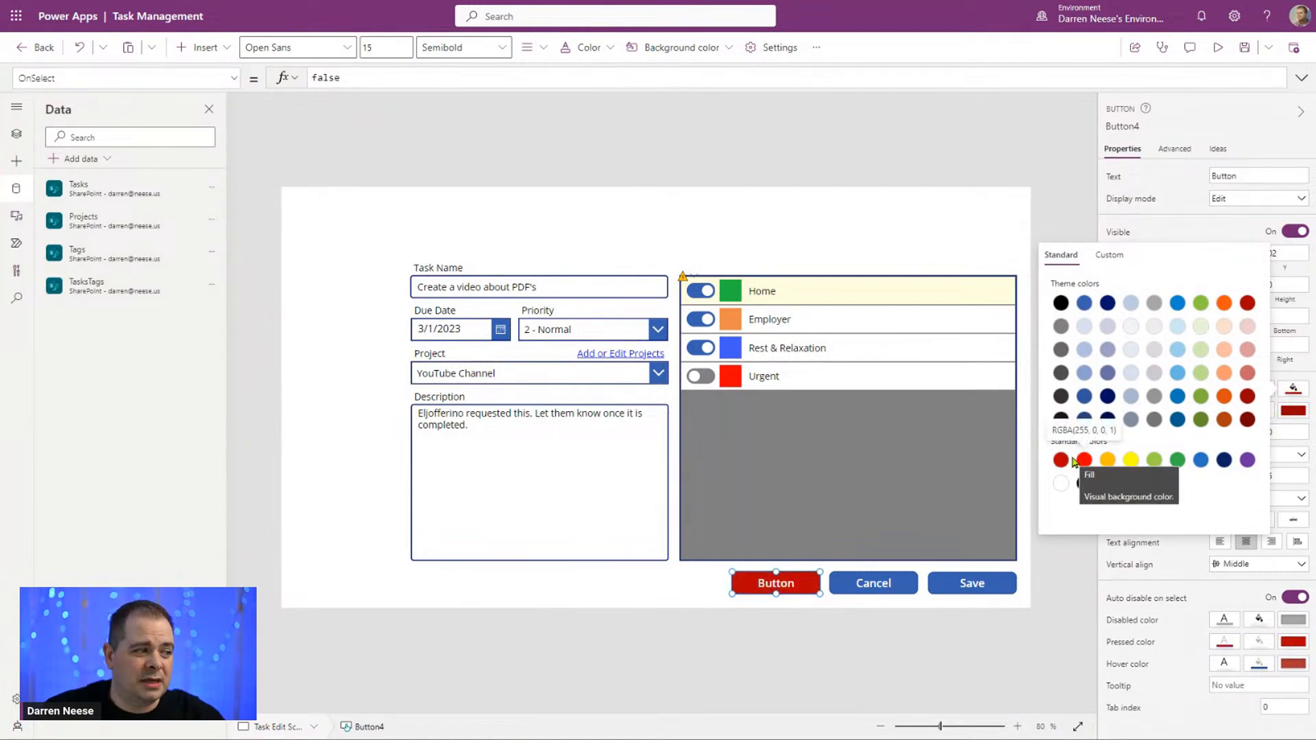
pyautogui.click(807, 643)
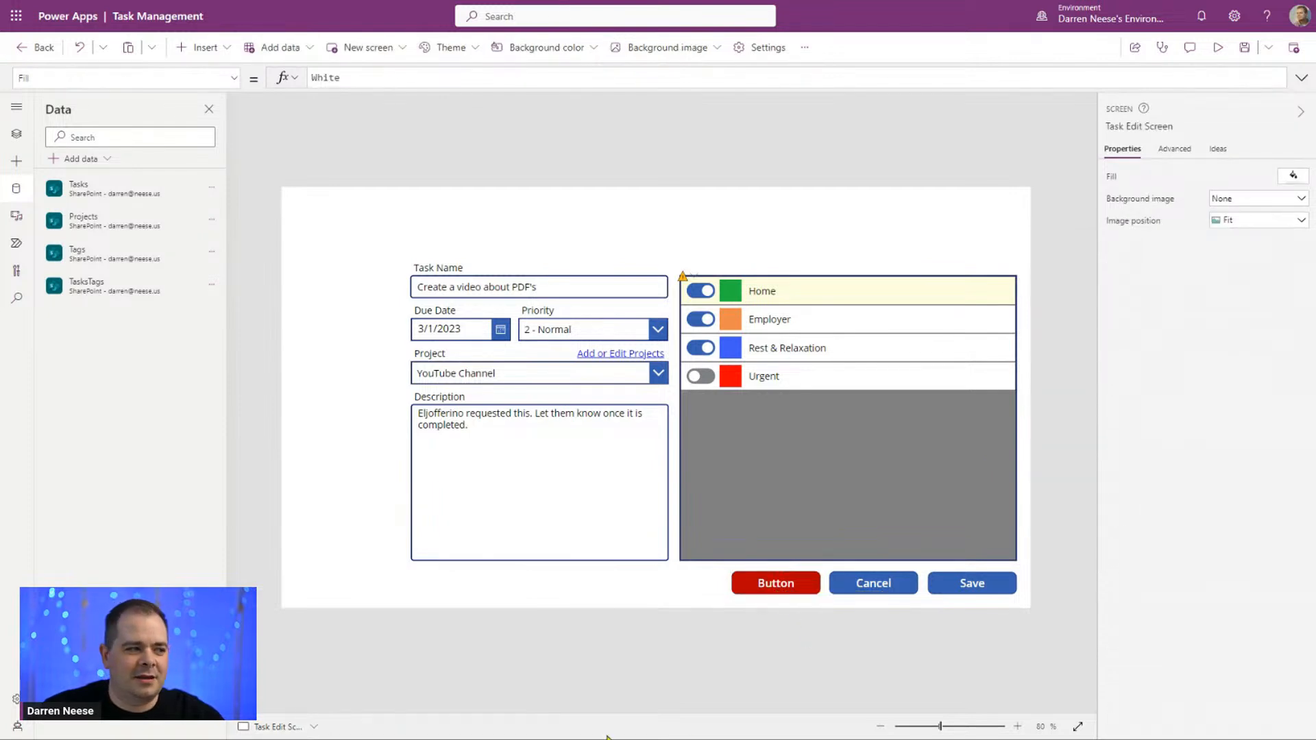
# Step: Change the red button's text to "Delete Record"
pyautogui.click(801, 590)
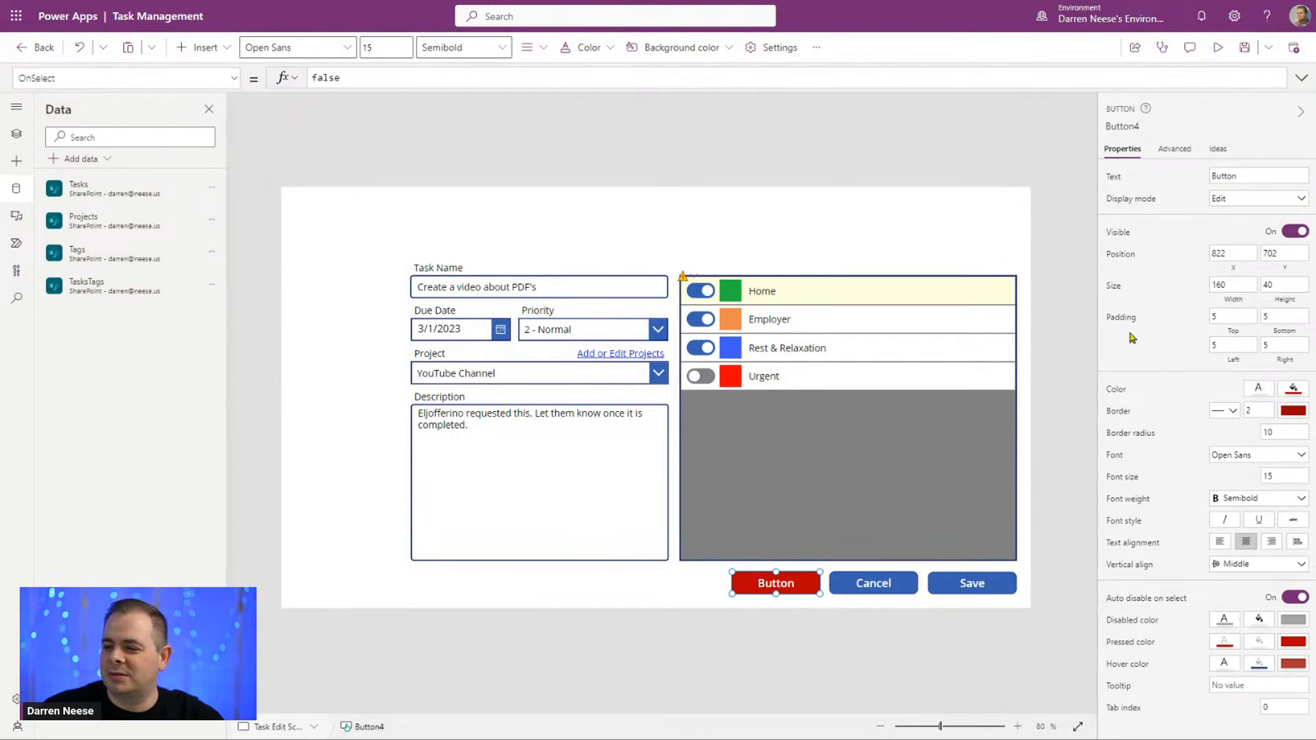
pyautogui.click(1259, 180)
pyautogui.write('D')
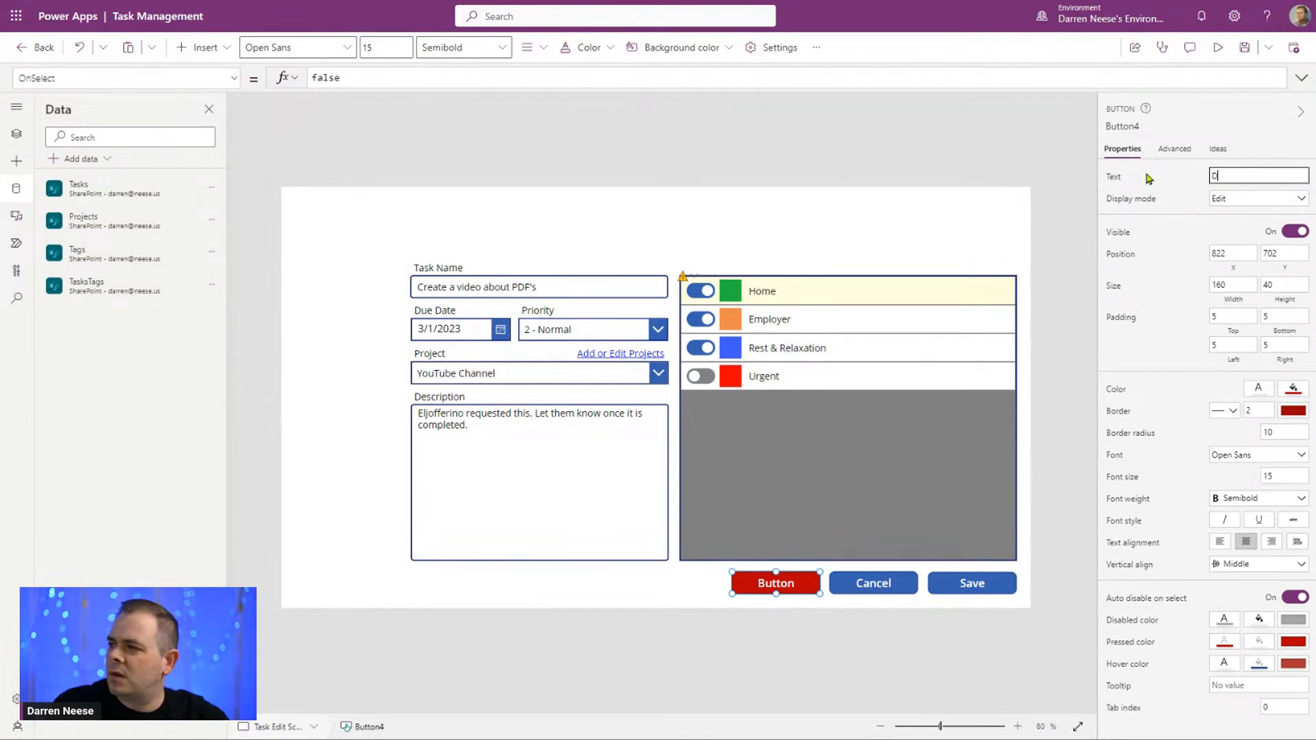
pyautogui.write('elete Record')
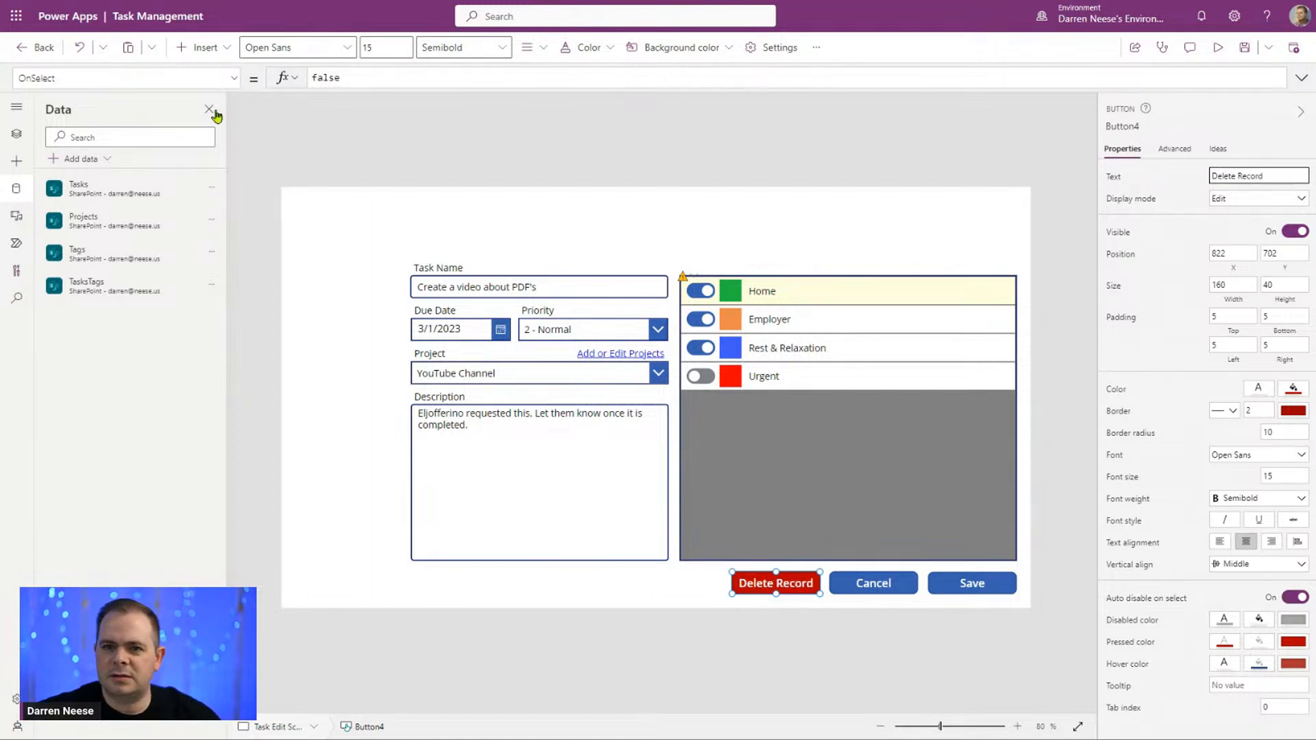
# Step: Replace the Delete Record button's OnSelect formula with the beginning of a Remove call on the Tasks list: "Remove(Tasks, "
pyautogui.click(233, 79)
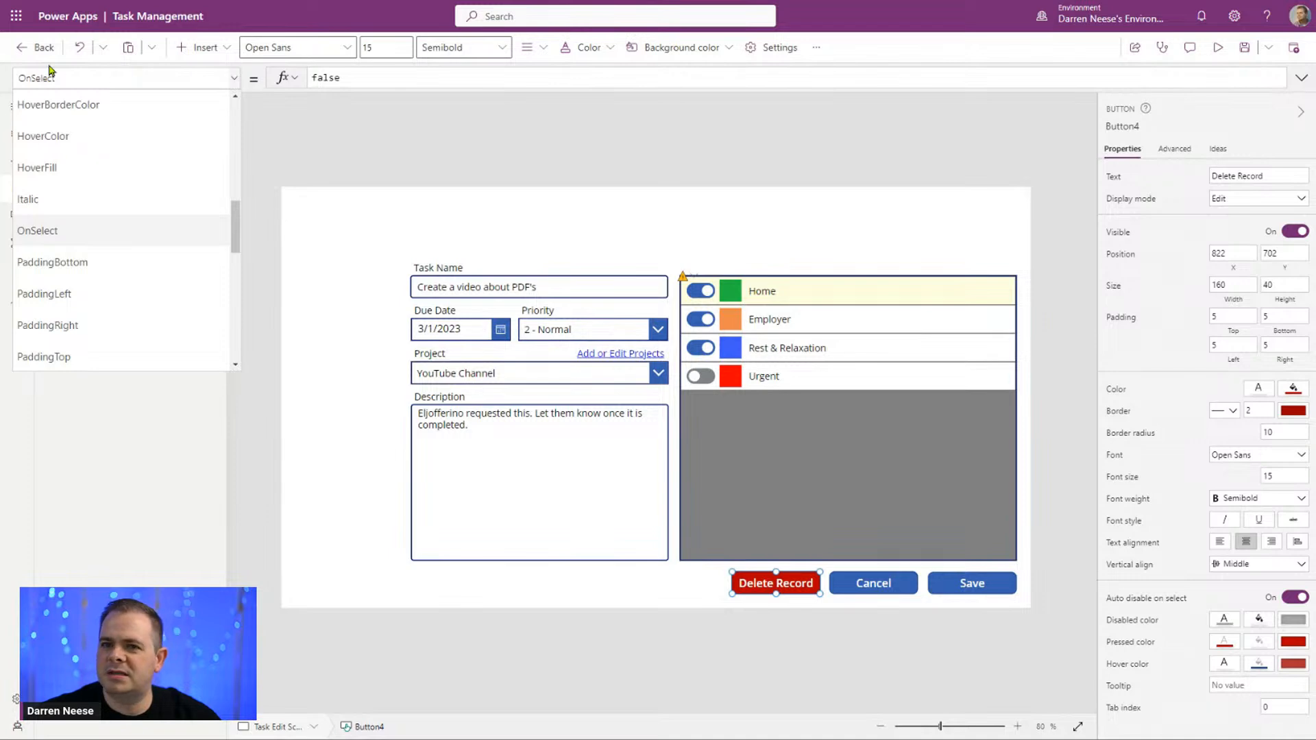
pyautogui.click(81, 231)
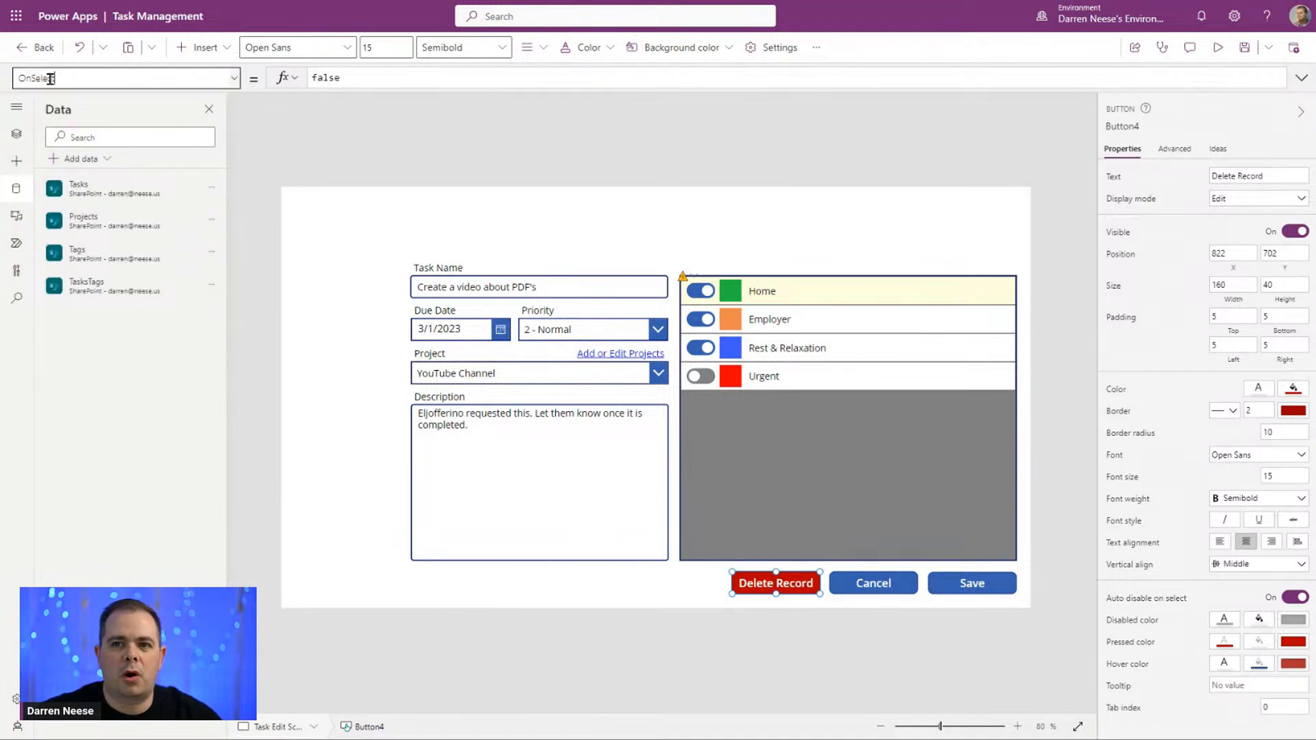
pyautogui.click(397, 78)
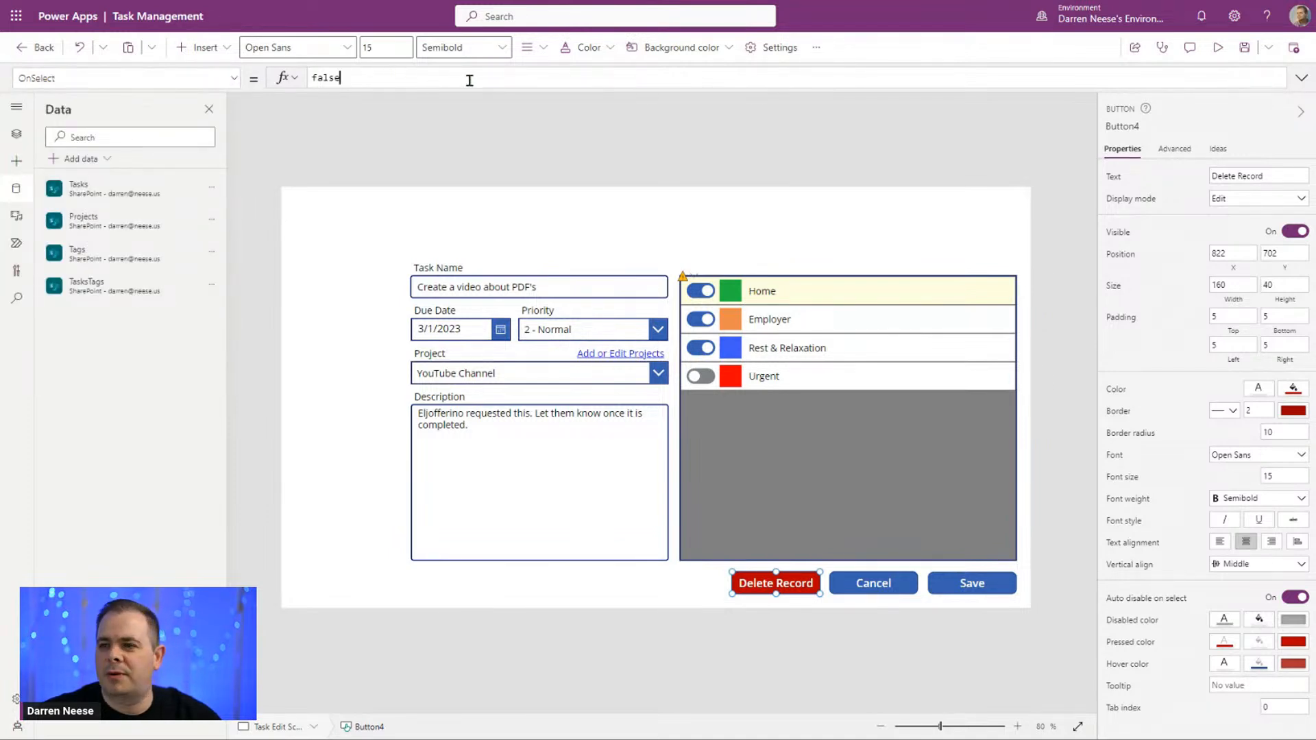
pyautogui.hotkey('ctrl', 'a')
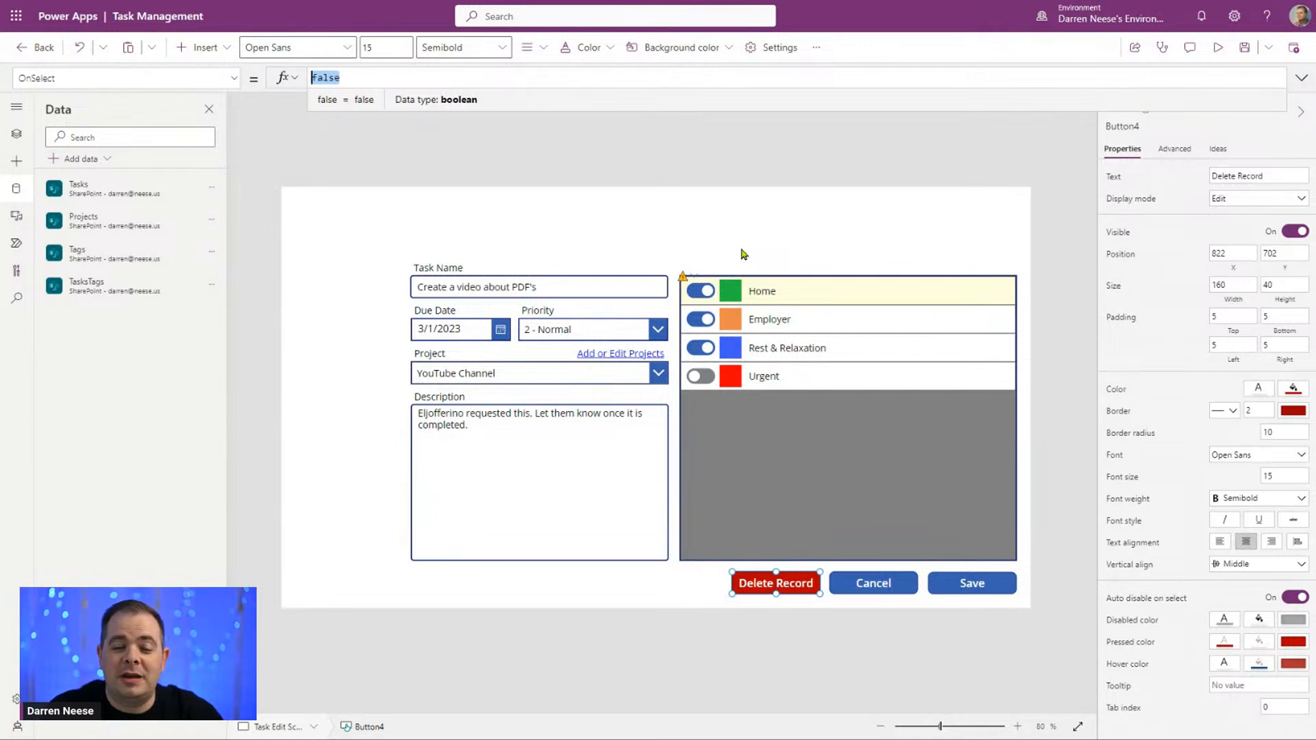
pyautogui.write('Remove')
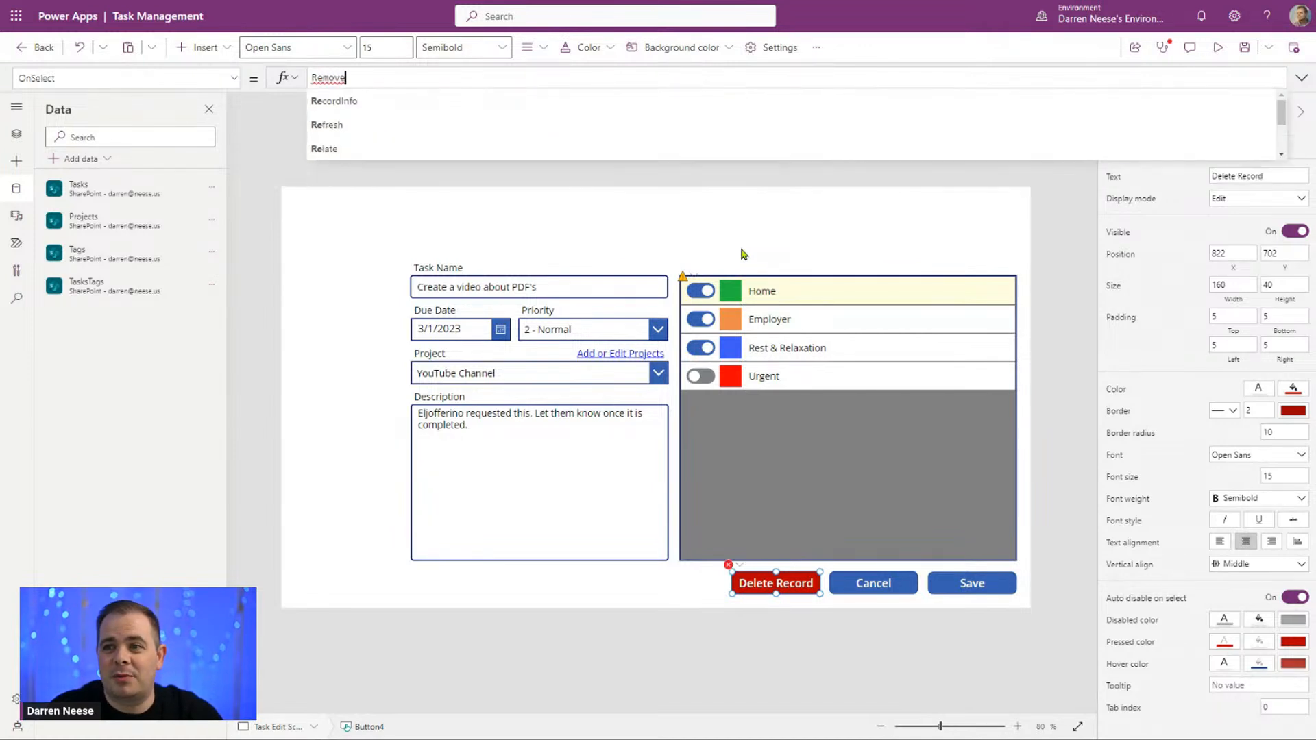
pyautogui.write('(')
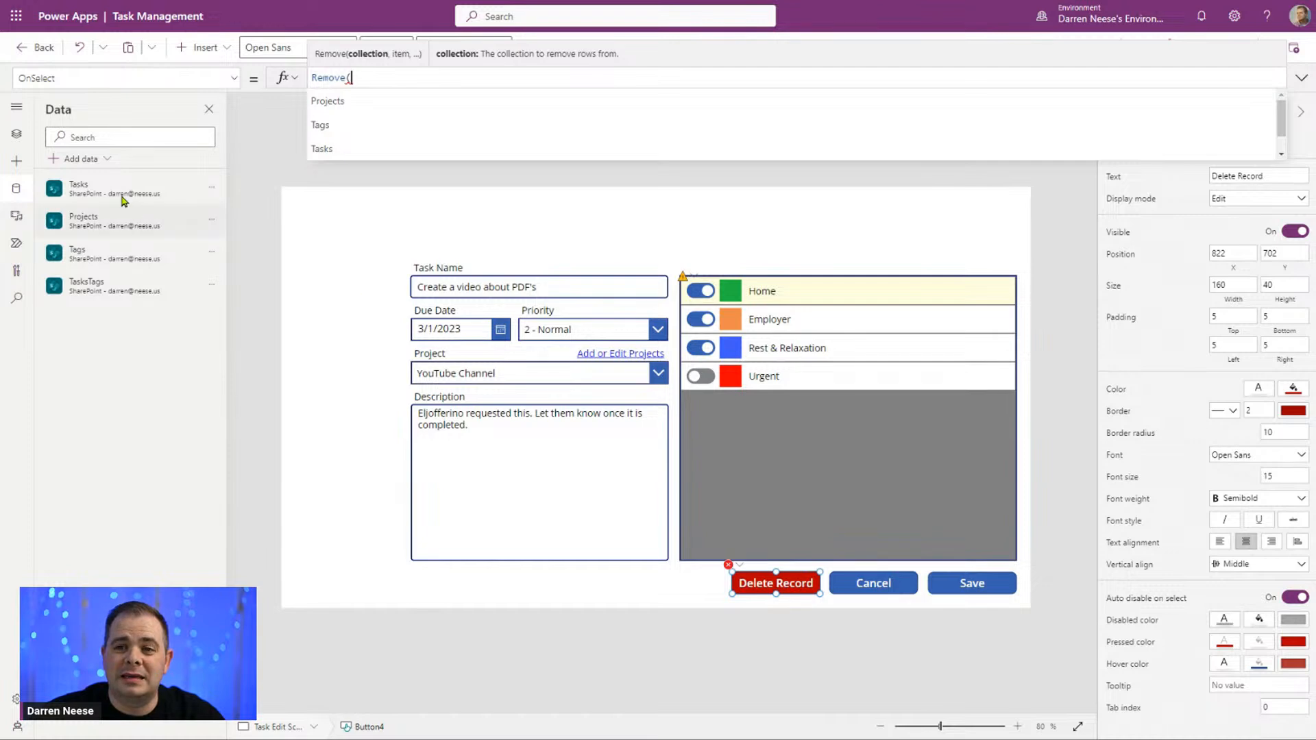
pyautogui.moveTo(124, 199)
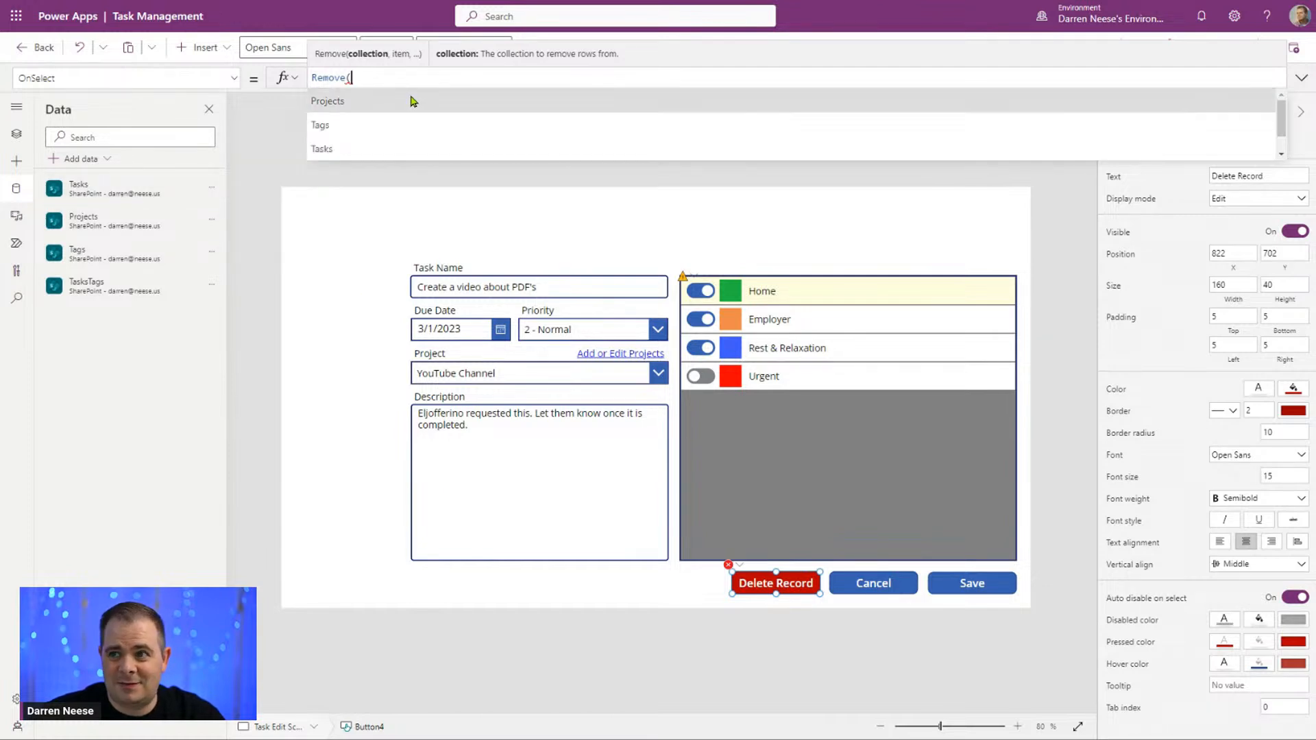
pyautogui.write('Tasks')
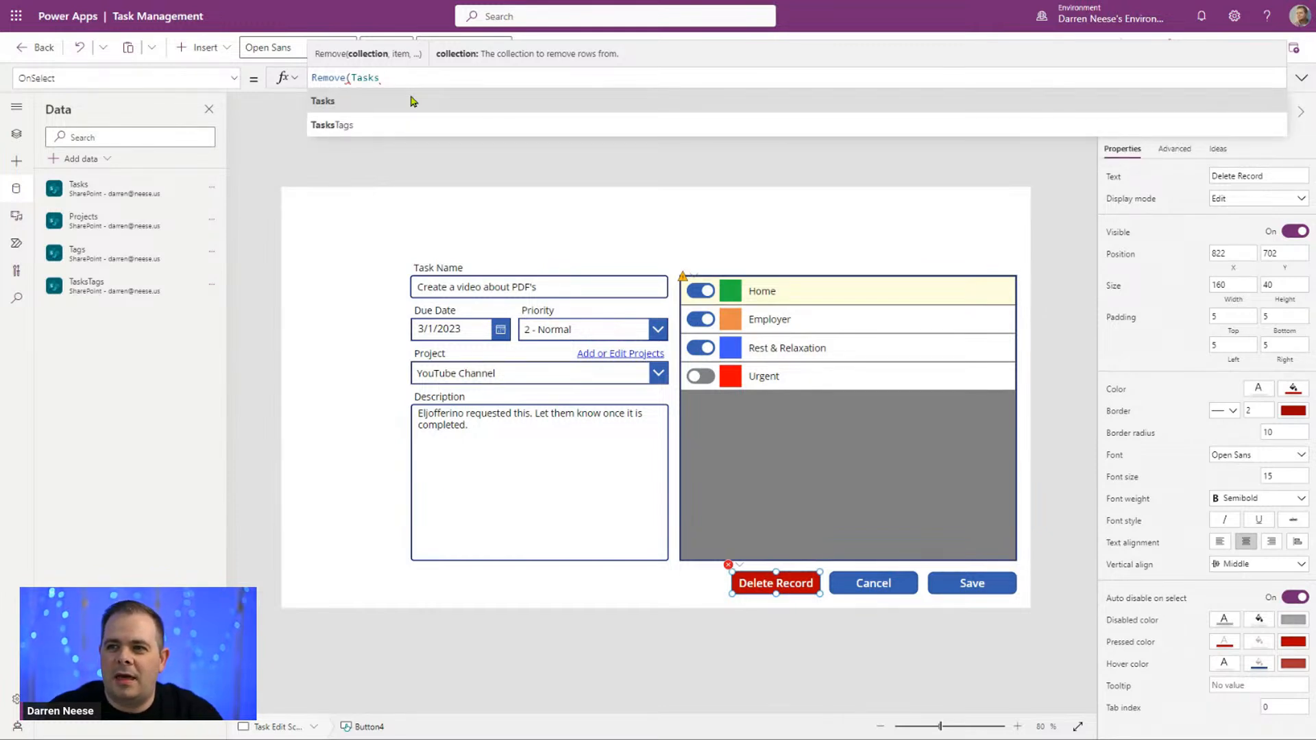
pyautogui.write(',')
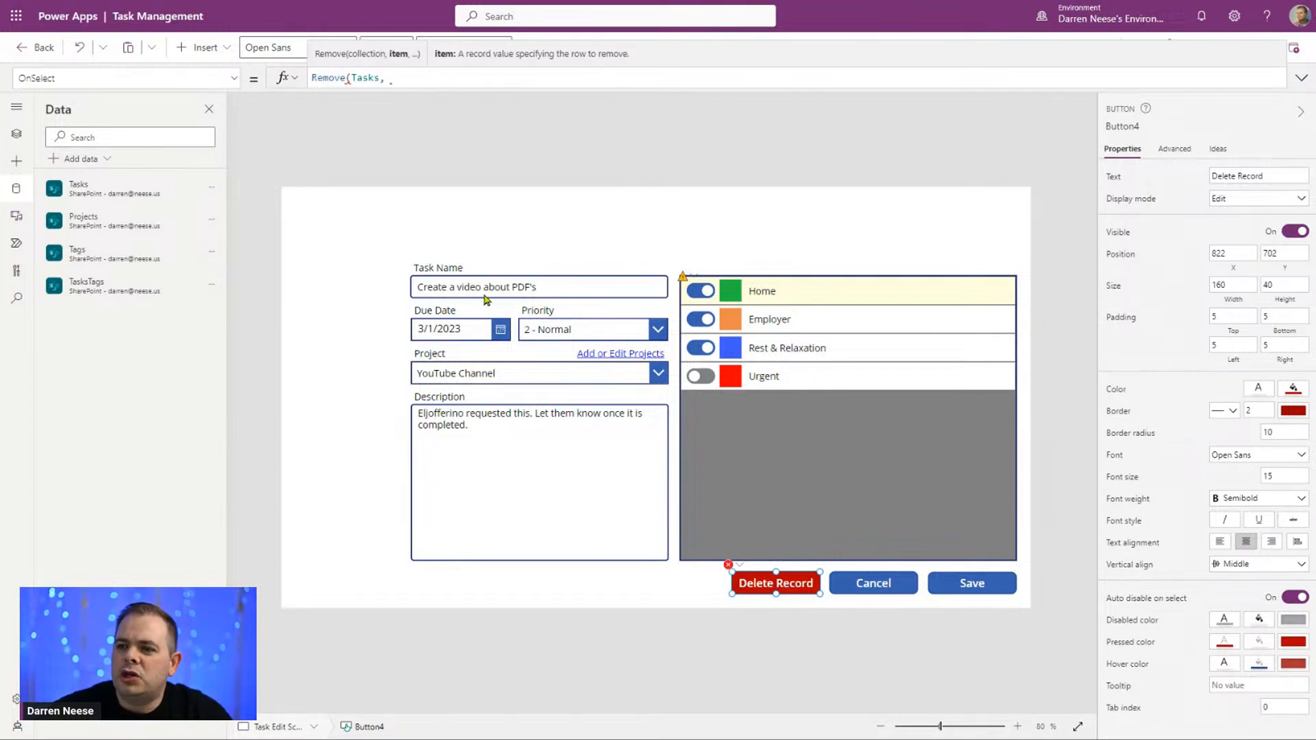
# Step: Complete the Delete Record button's OnSelect formula as "Remove(Tasks, gblNewRecord);", copying the variable from the task name input's Default formula, and check that argument
pyautogui.click(518, 289)
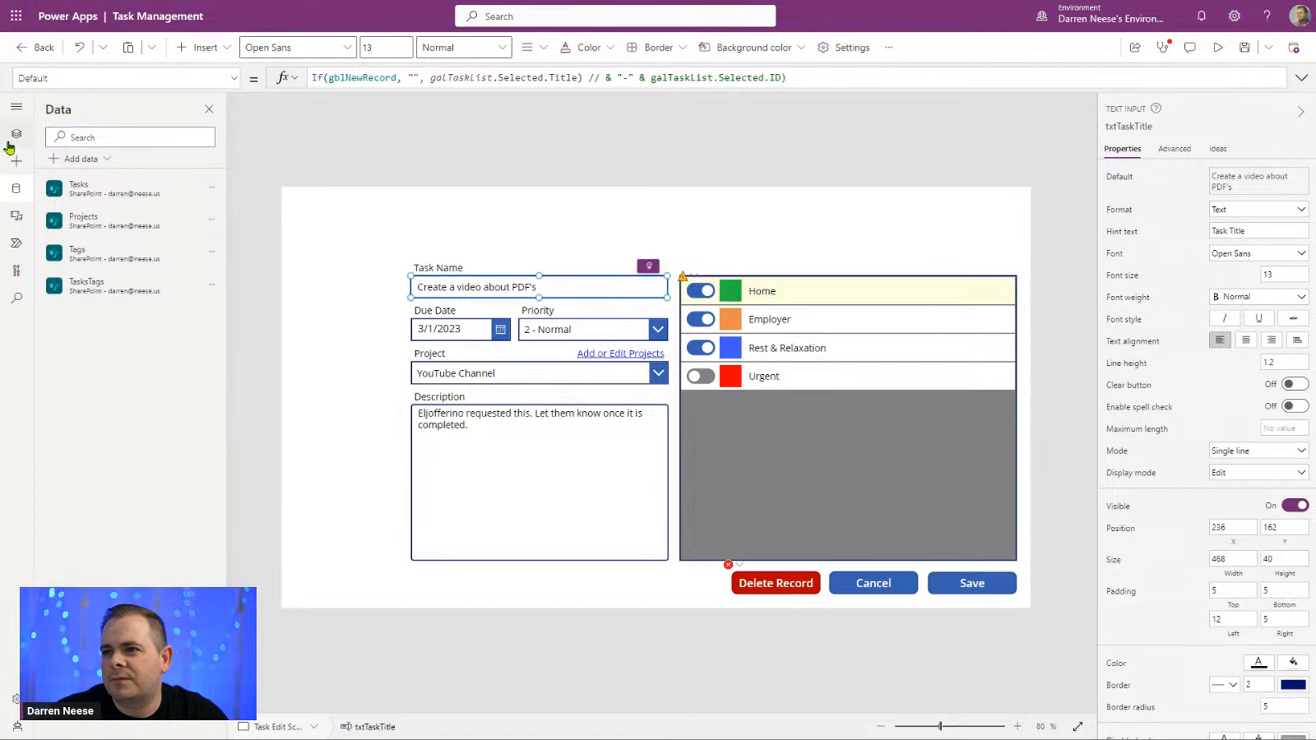
pyautogui.doubleClick(382, 77)
pyautogui.hotkey('ctrl', 'c')
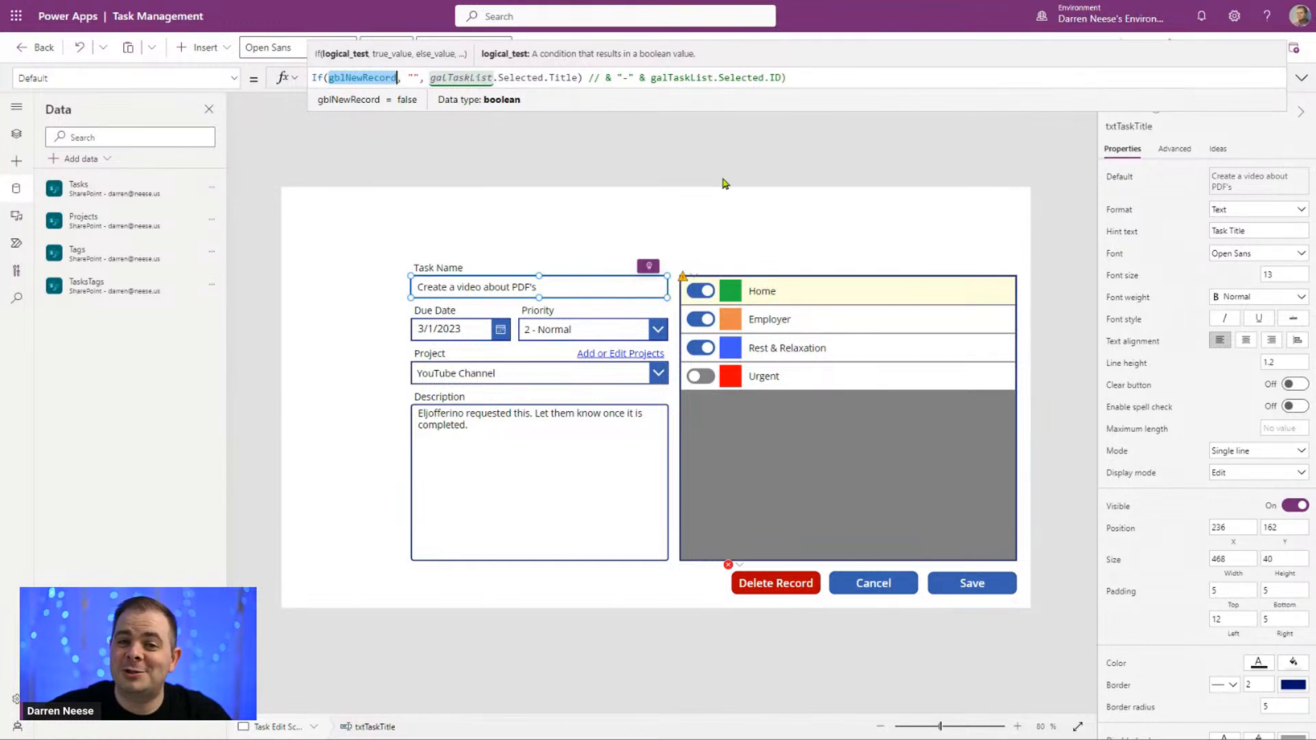
pyautogui.click(800, 584)
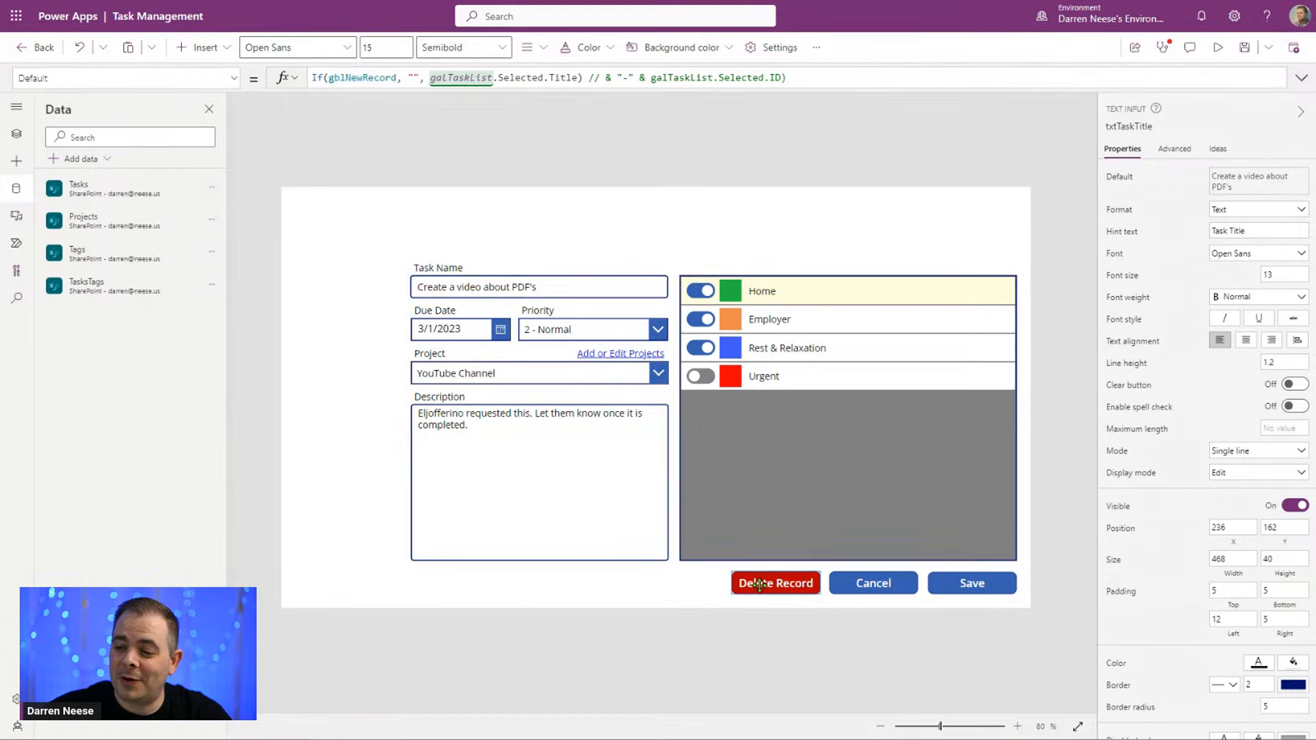
pyautogui.click(469, 77)
pyautogui.hotkey('ctrl', 'v')
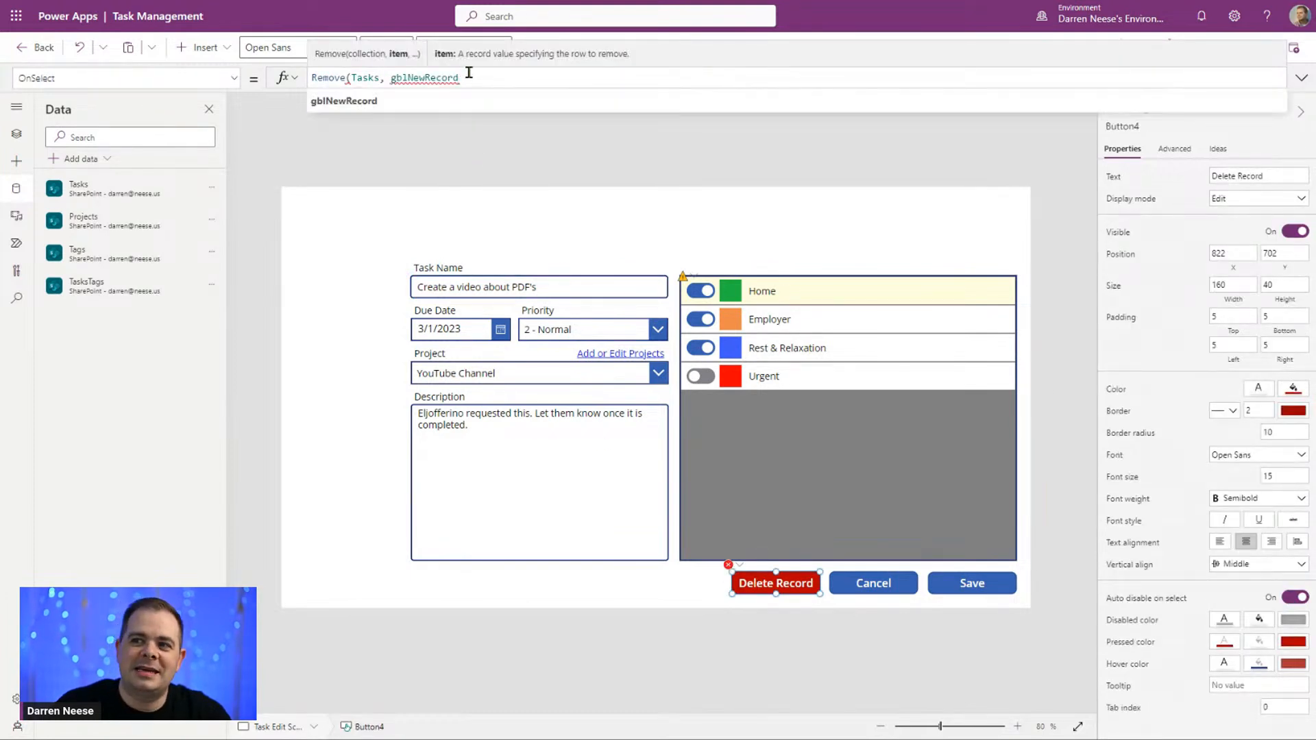
pyautogui.write(')')
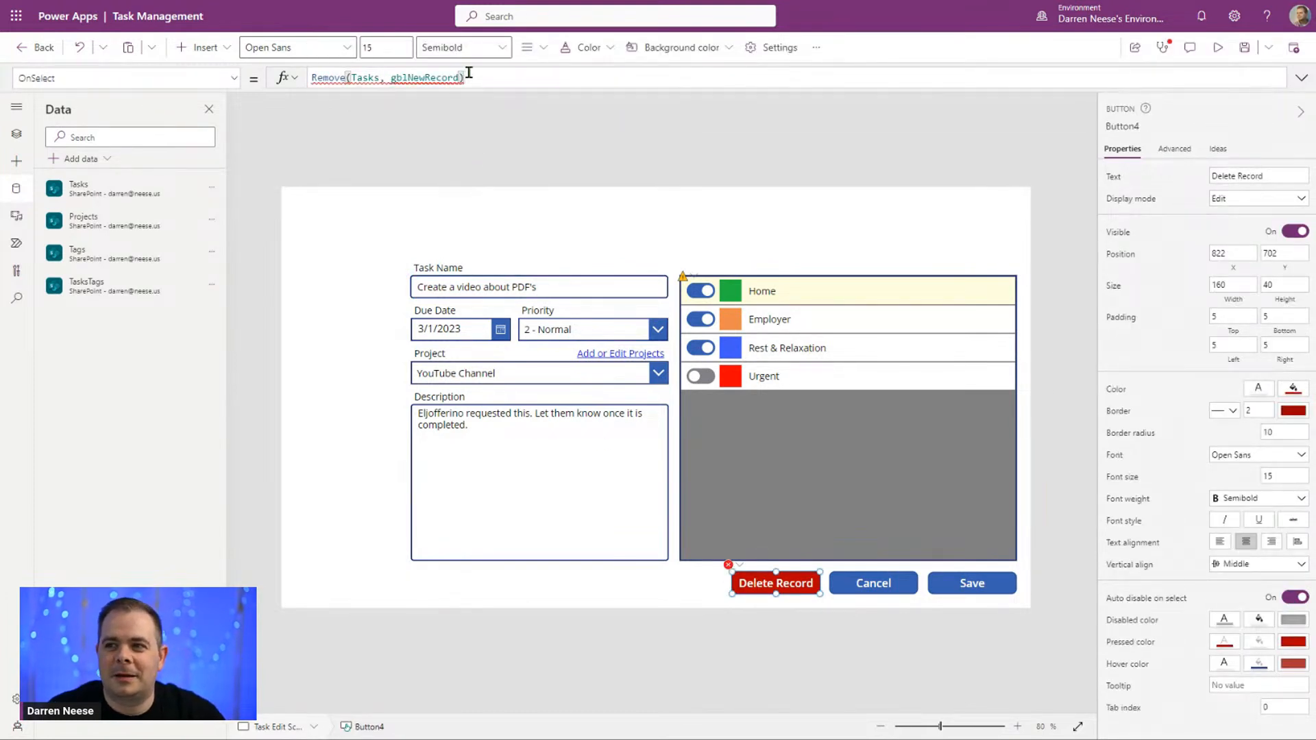
pyautogui.write(';')
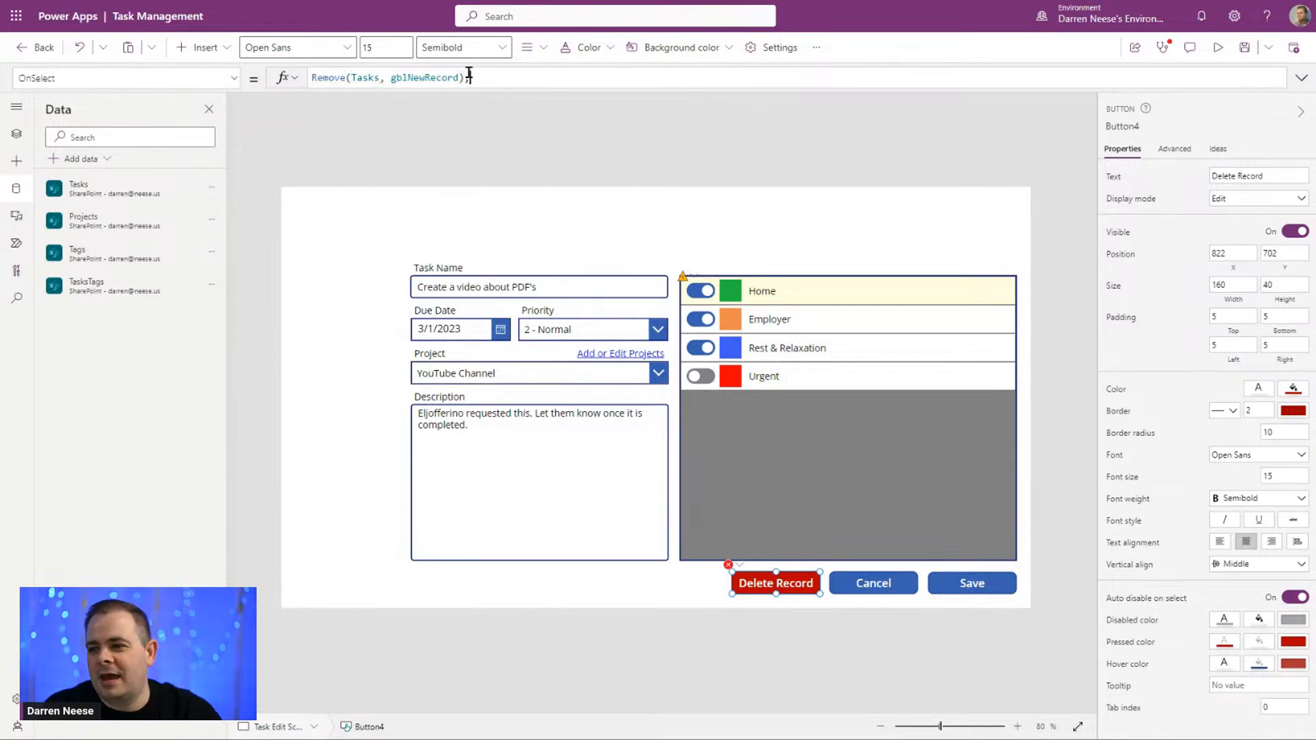
pyautogui.doubleClick(425, 77)
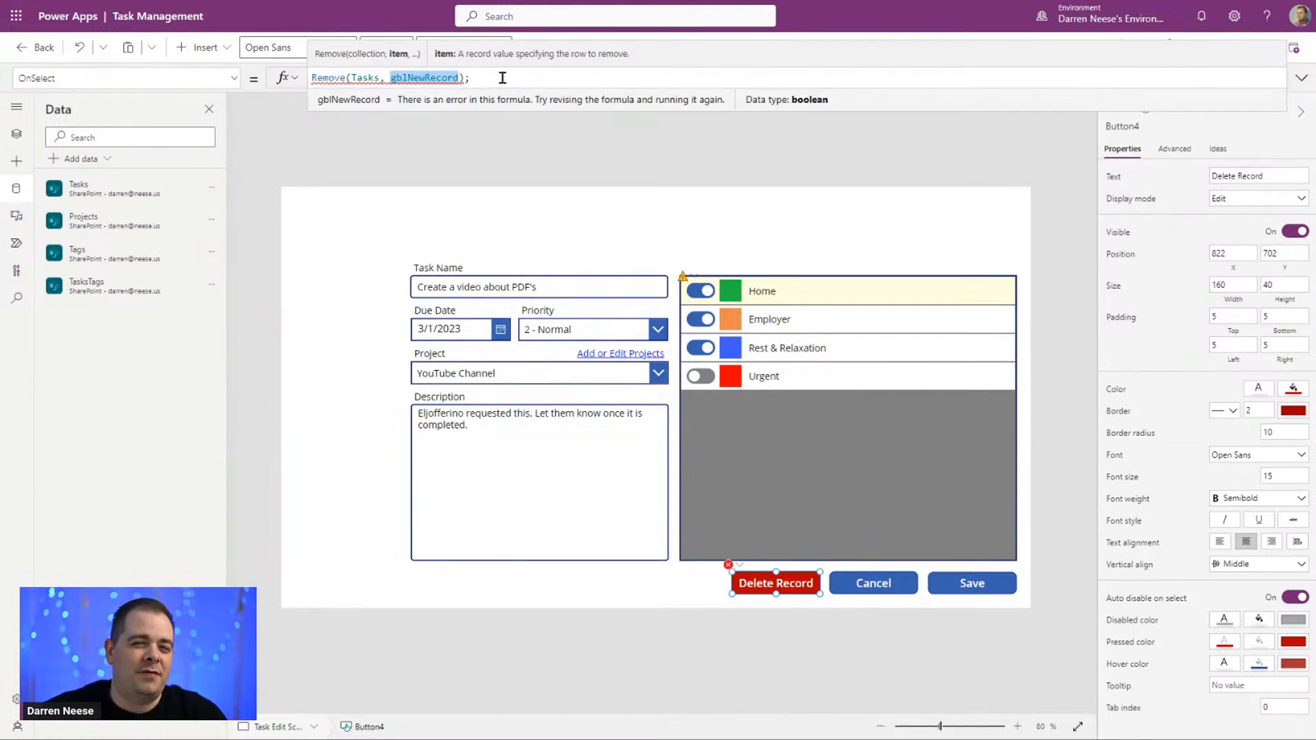
pyautogui.moveTo(442, 78)
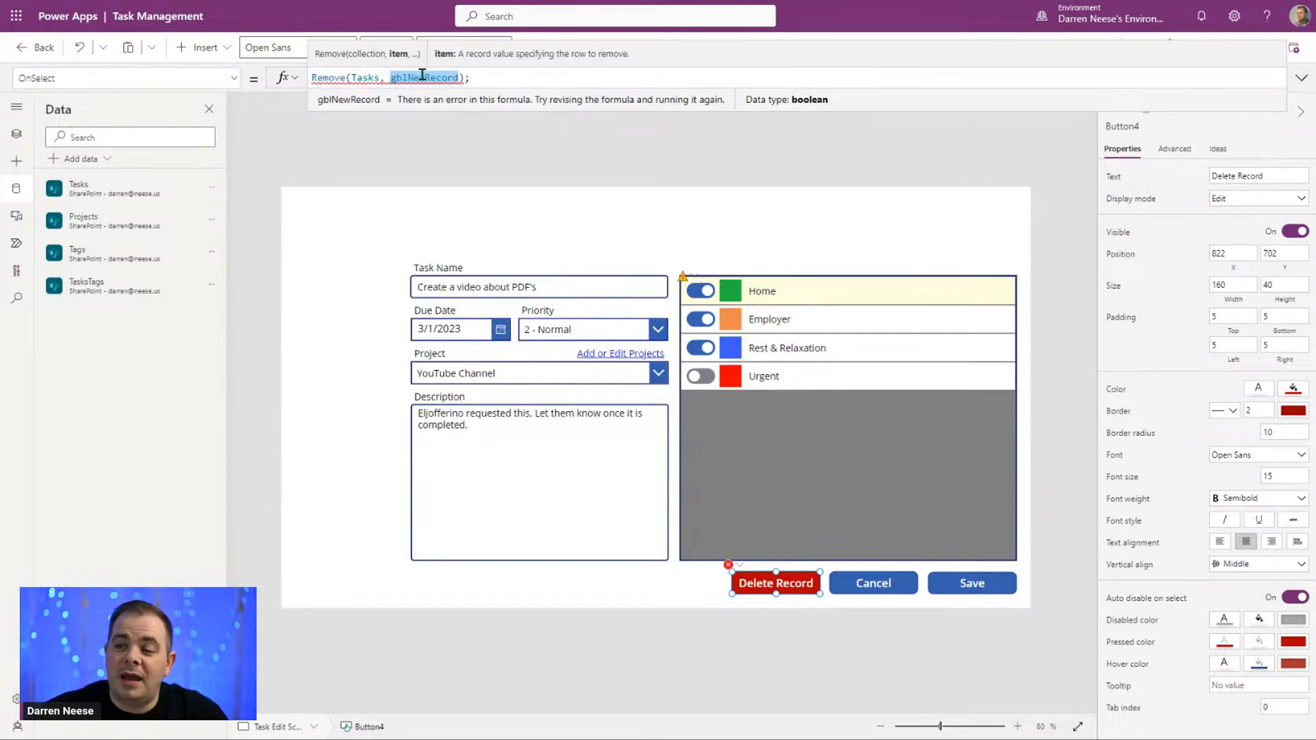
# Step: Wrap the Remove formula's gblNewRecord argument in the beginning of a lookup on the Tasks list: "LookUp(Tasks, "
pyautogui.click(504, 76)
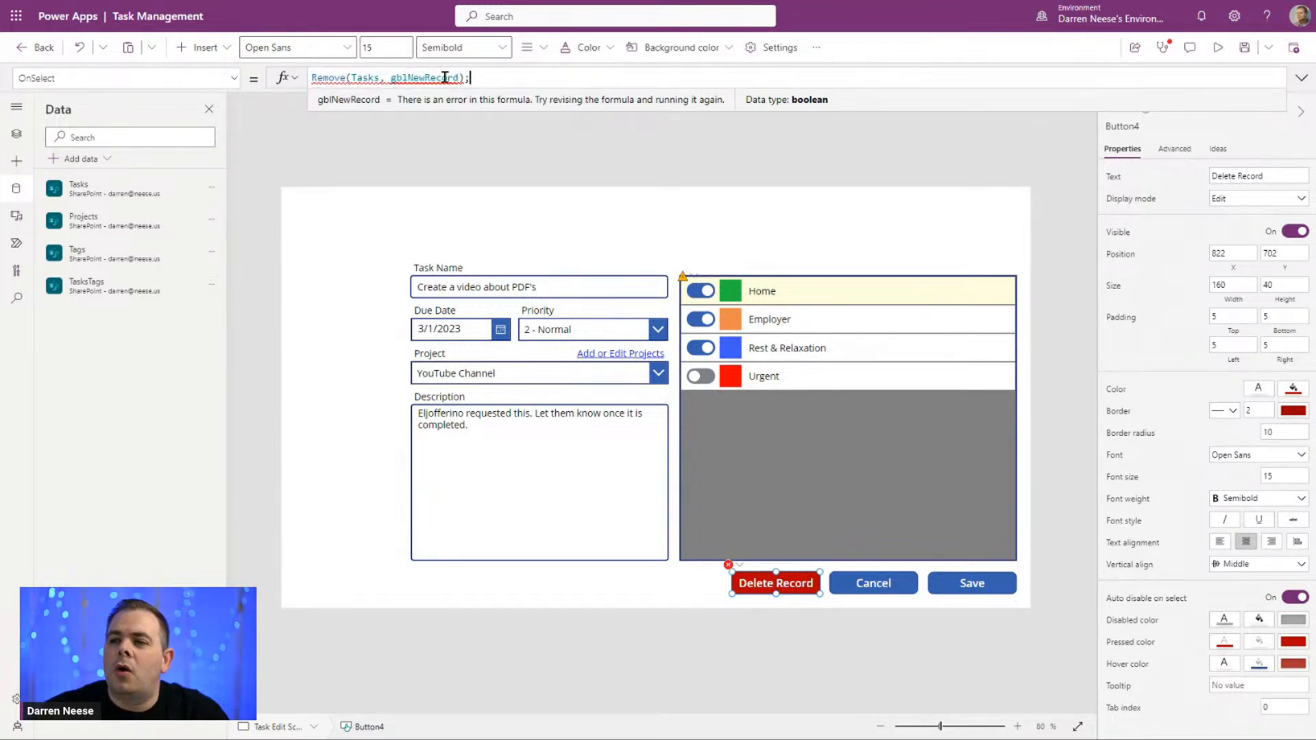
pyautogui.click(390, 78)
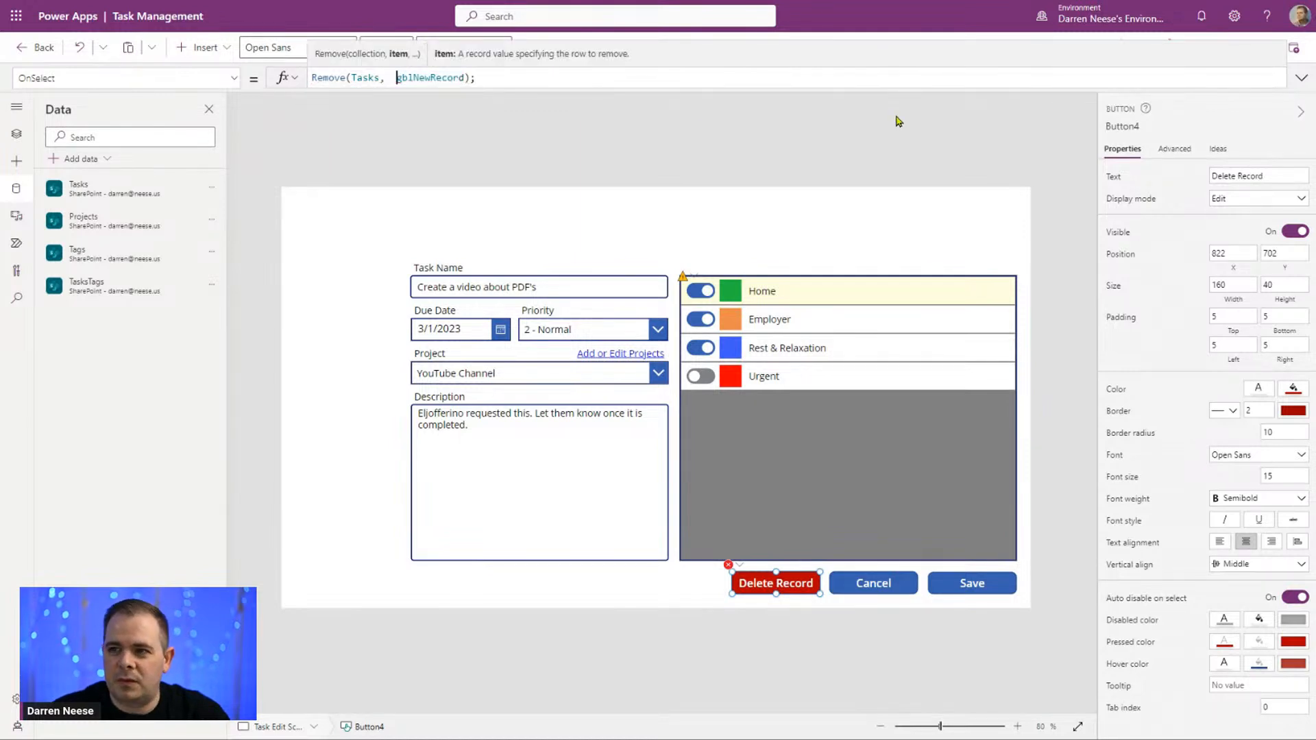
pyautogui.write('LookUp(')
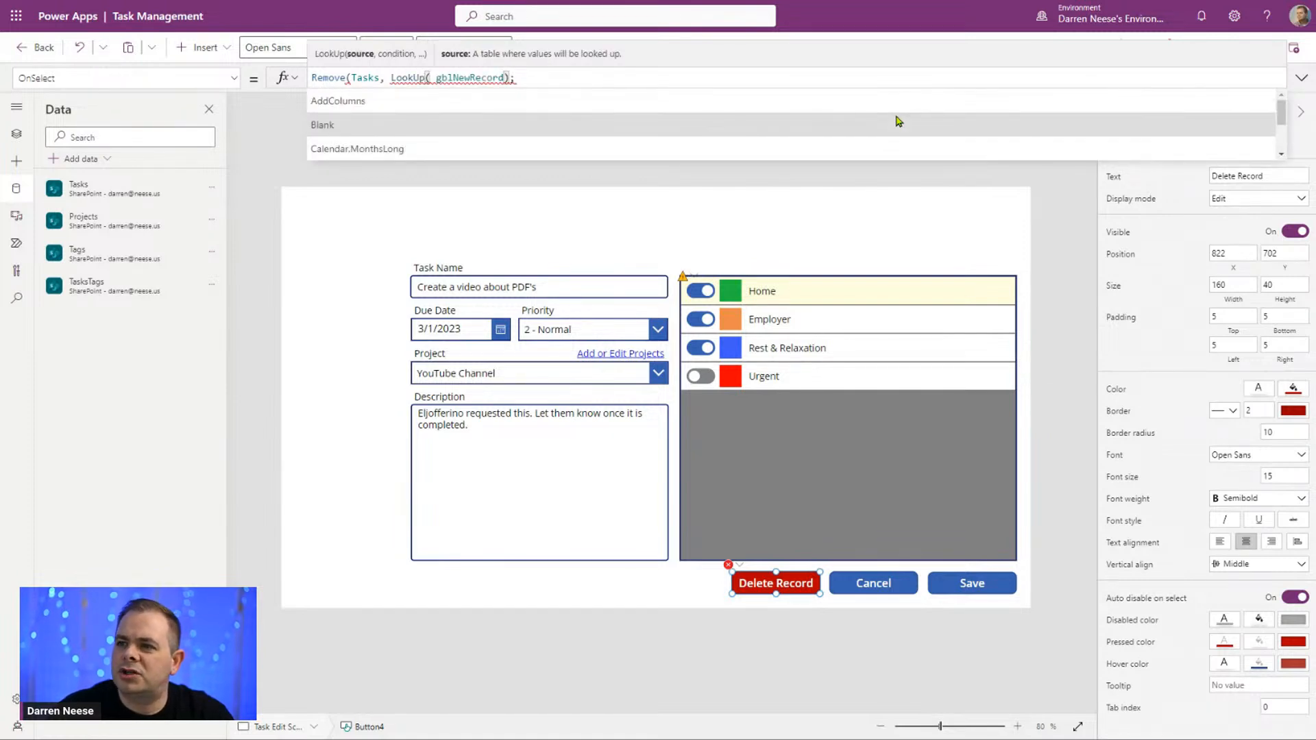
pyautogui.press('End')
pyautogui.press('Left')
pyautogui.press('Left')
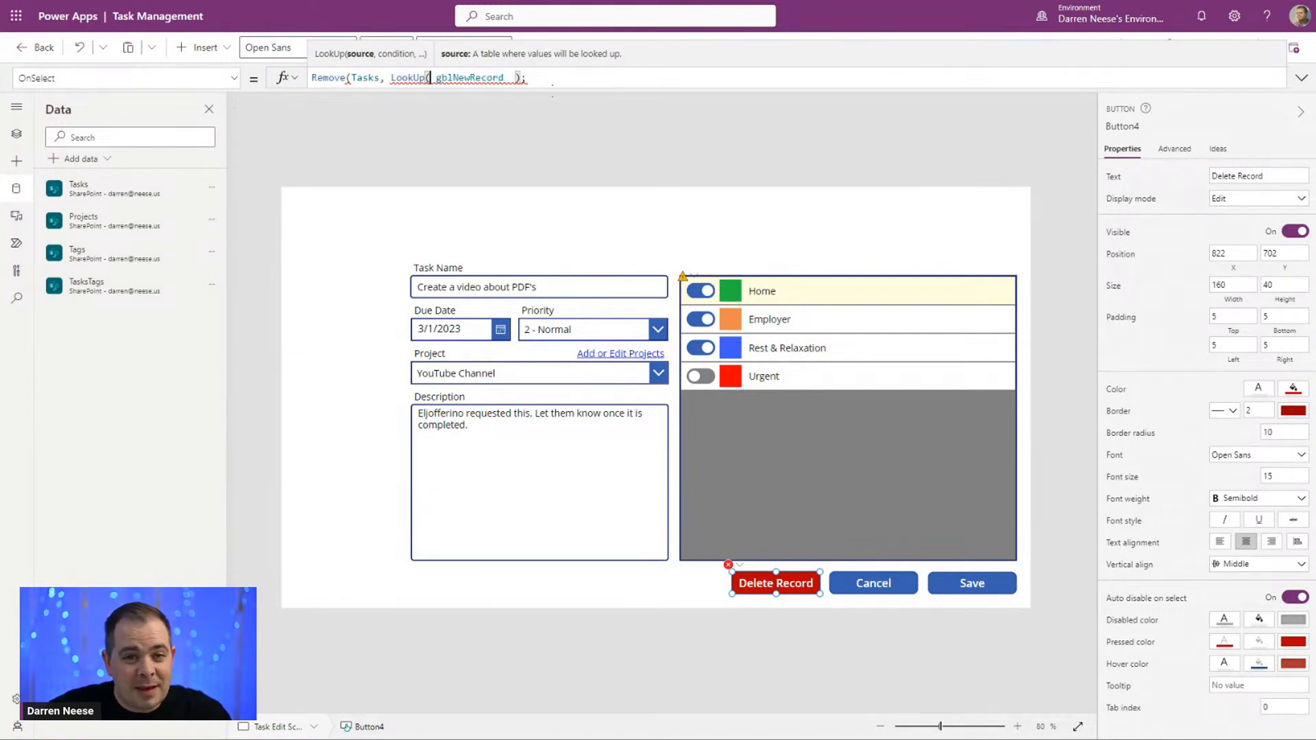
pyautogui.write('Tasks')
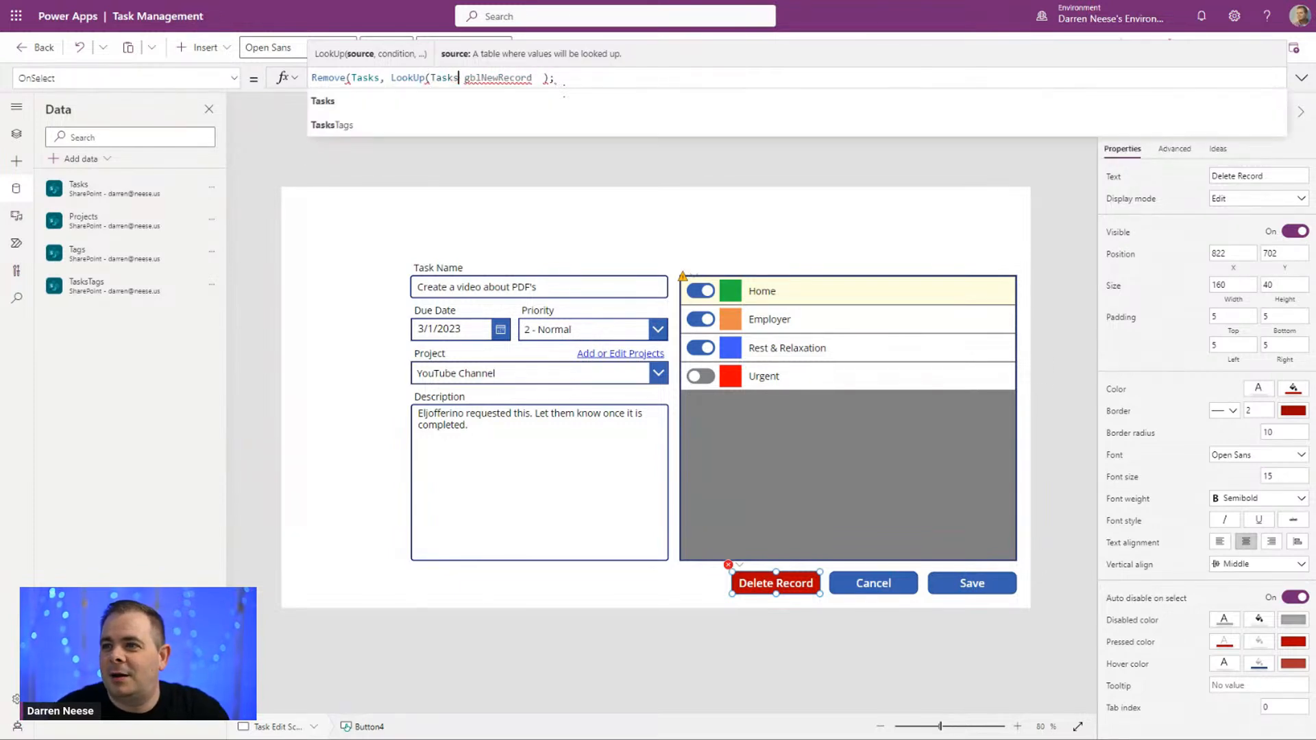
pyautogui.write(',')
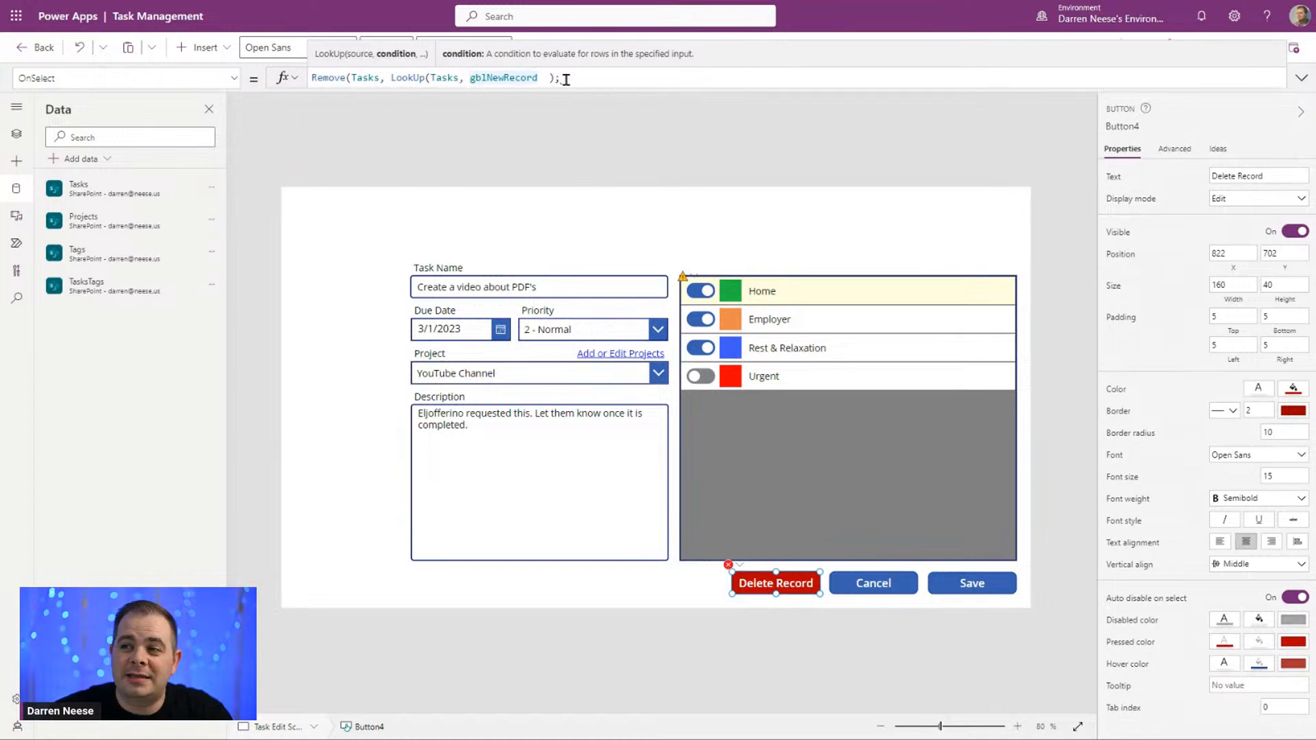
# Step: Write the LookUp condition as "ID = gblNewRecord.ID" and remove the extra spaces before the closing parenthesis
pyautogui.moveTo(469, 78); pyautogui.dragTo(542, 79)
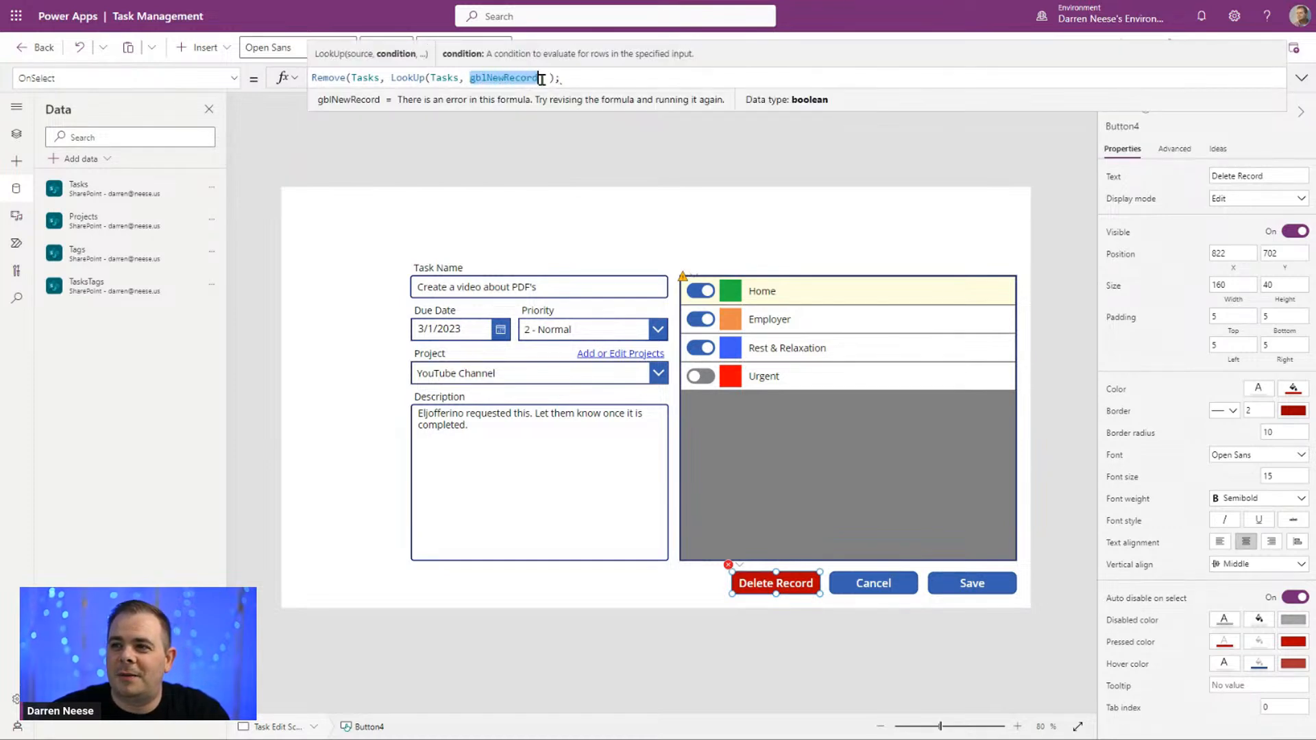
pyautogui.click(541, 80)
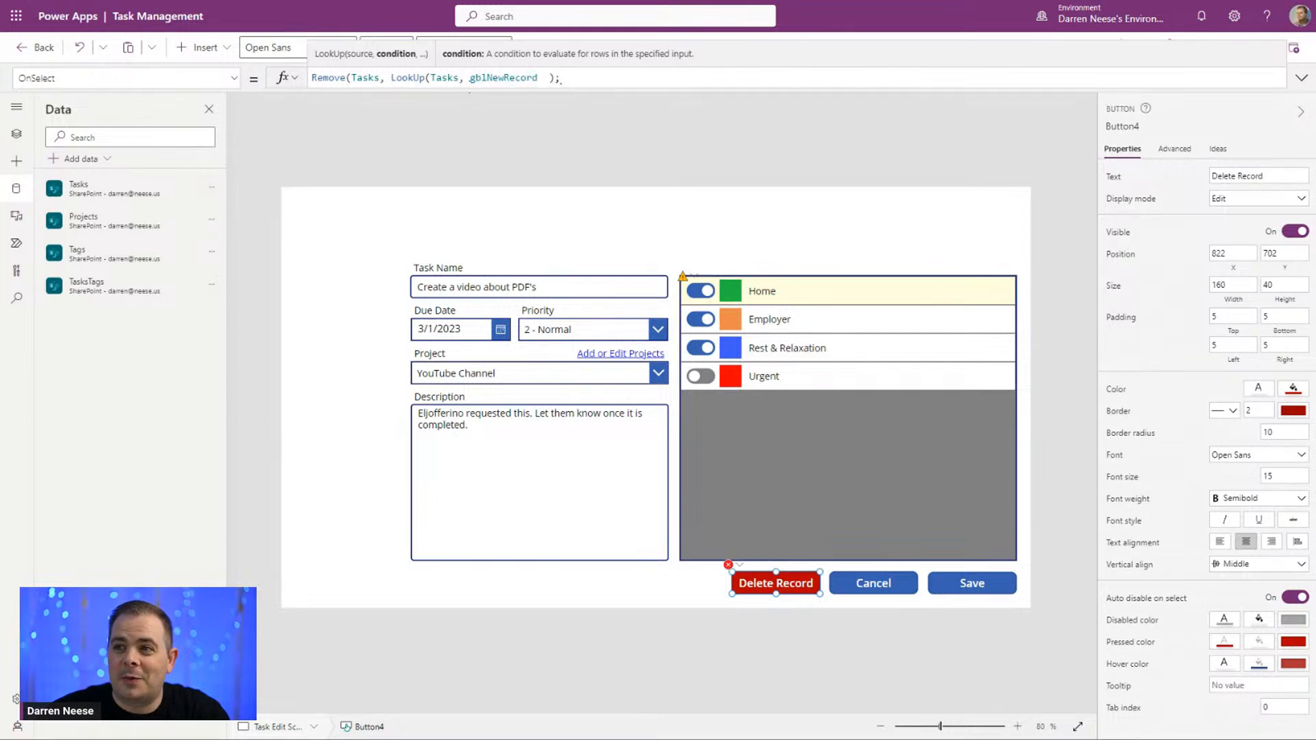
pyautogui.click(469, 78)
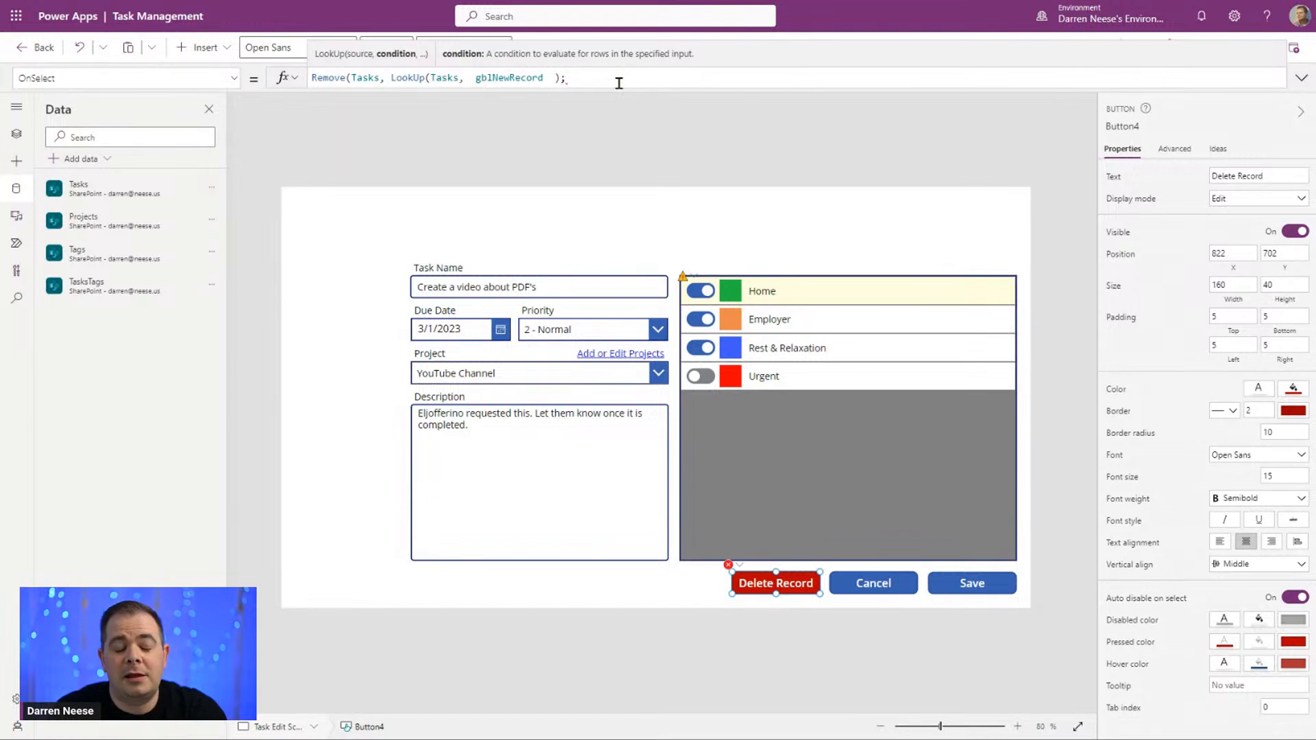
pyautogui.write('ID')
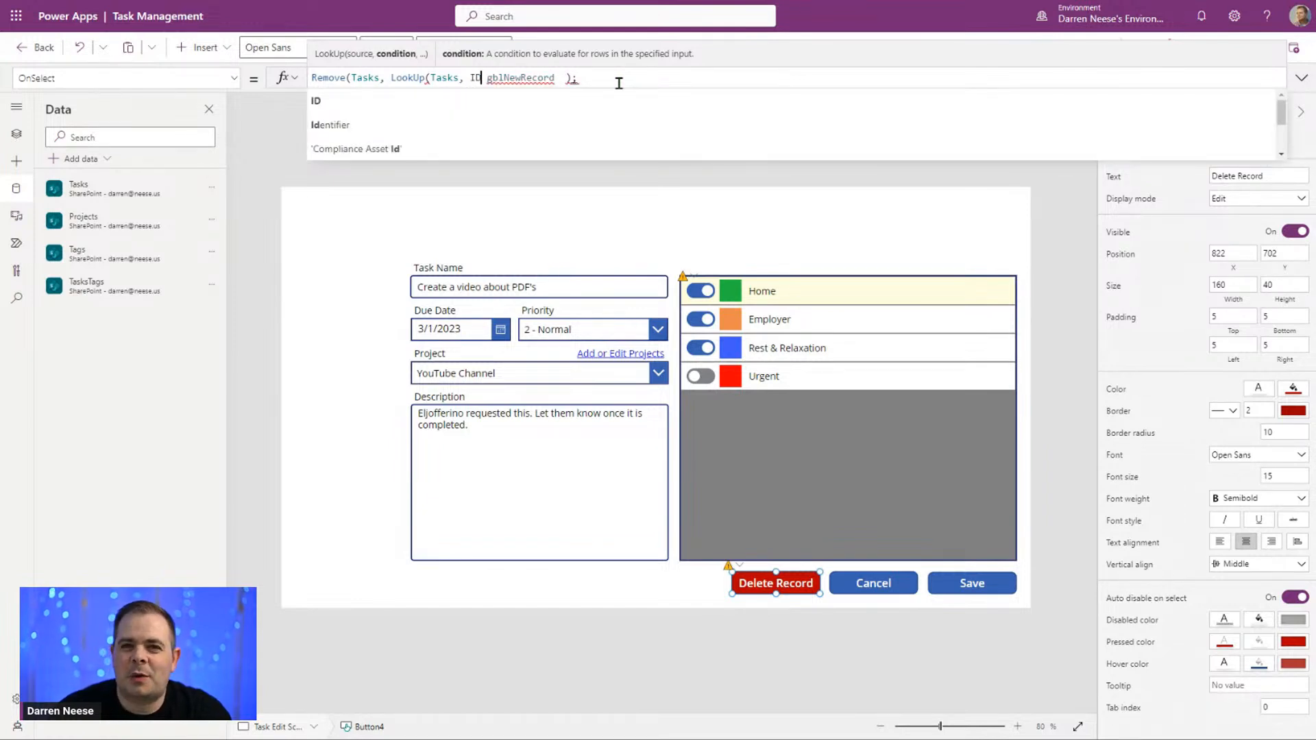
pyautogui.write(' =')
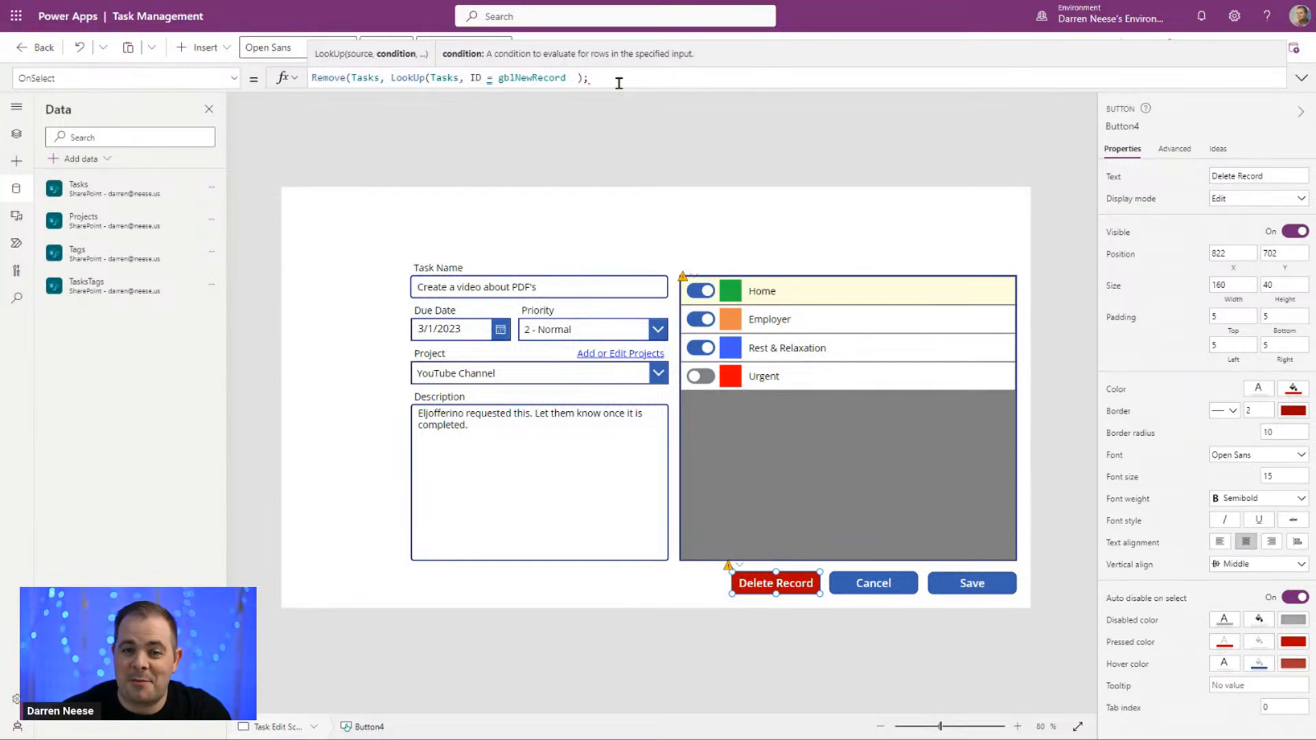
pyautogui.press('Right')
pyautogui.hotkey('ctrl', 'Right')
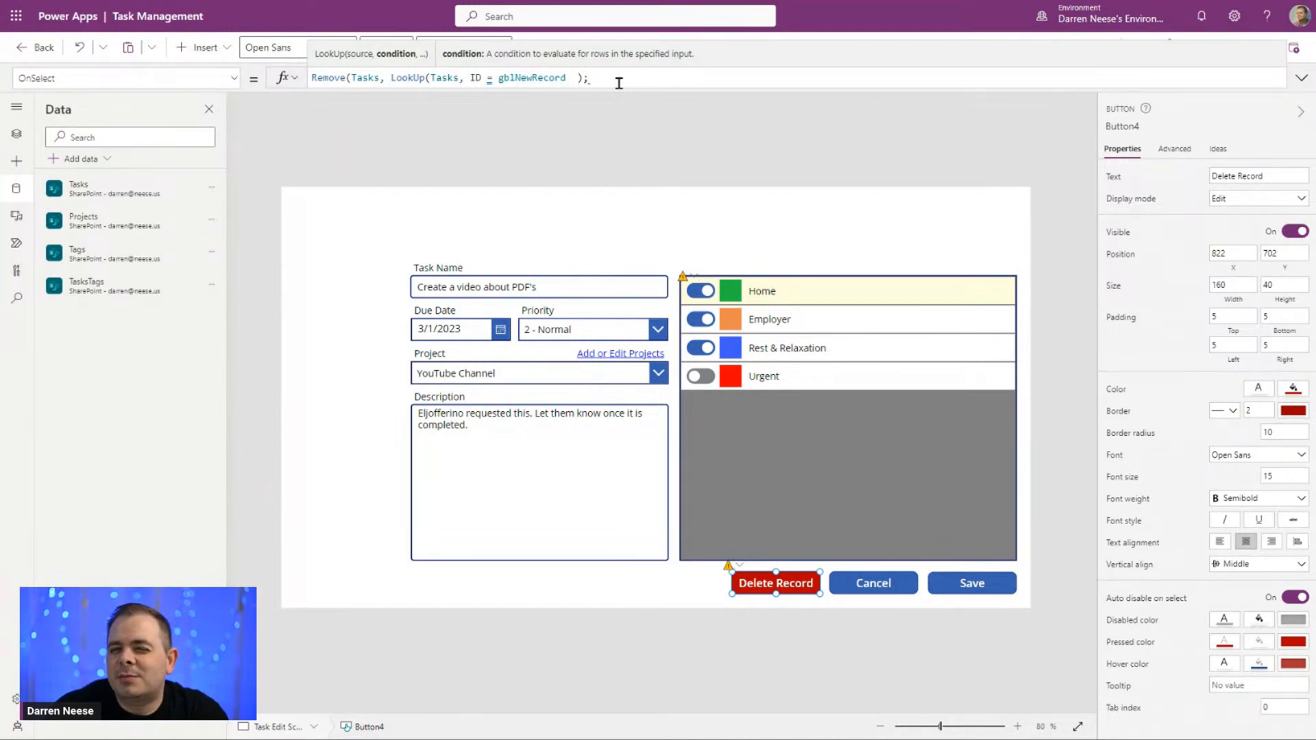
pyautogui.hotkey('ctrl', 'shift', 'Left')
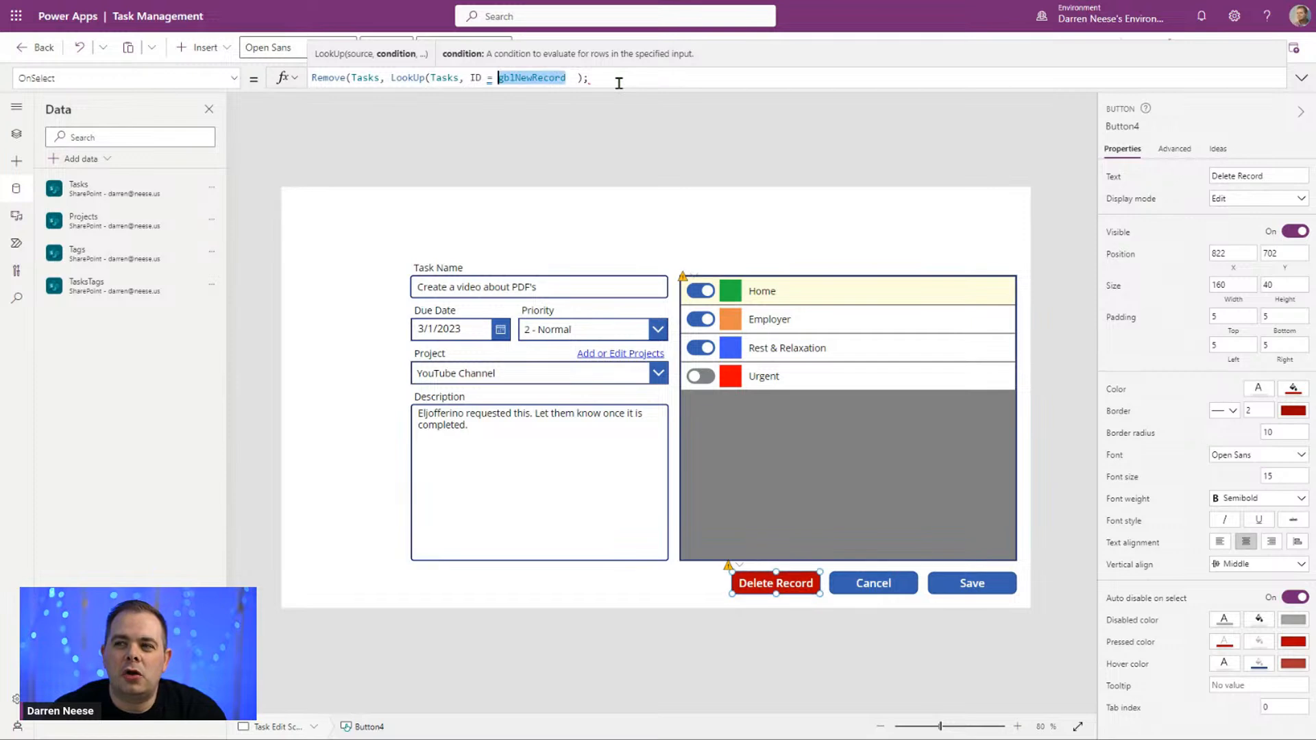
pyautogui.press('Right')
pyautogui.write('.I')
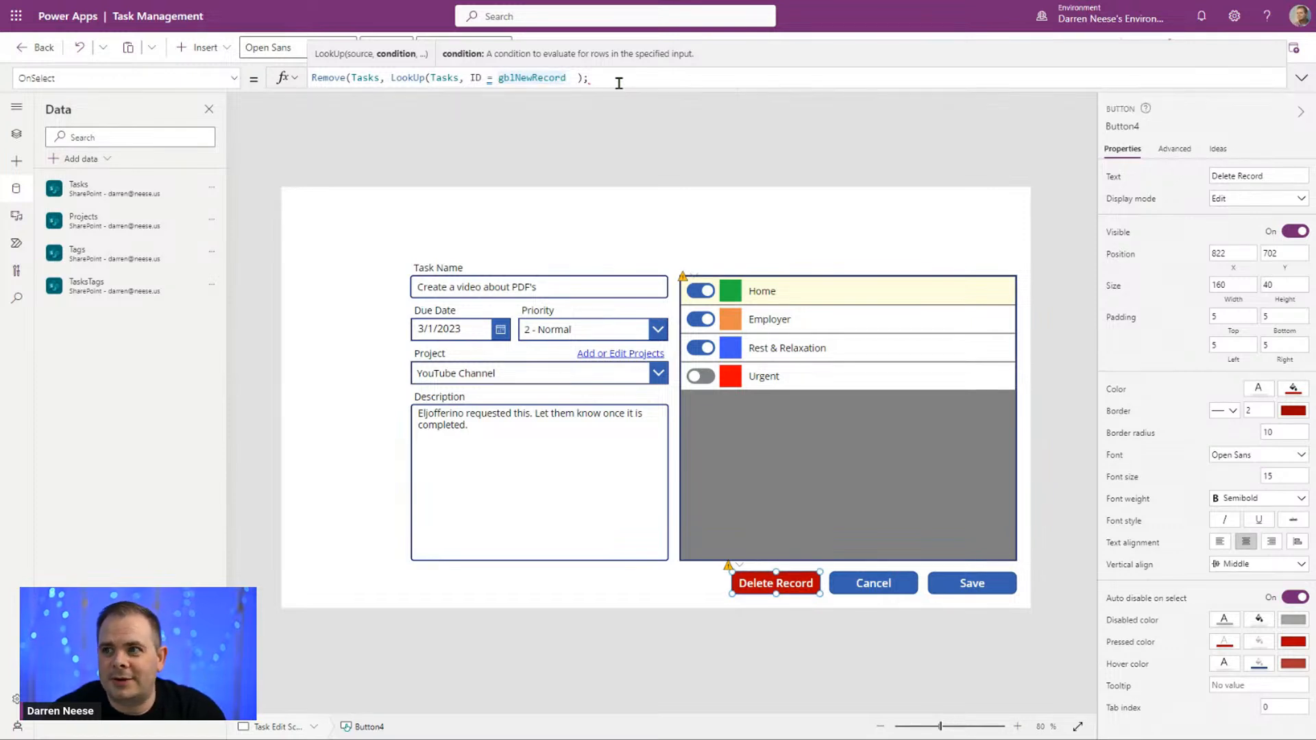
pyautogui.write('D')
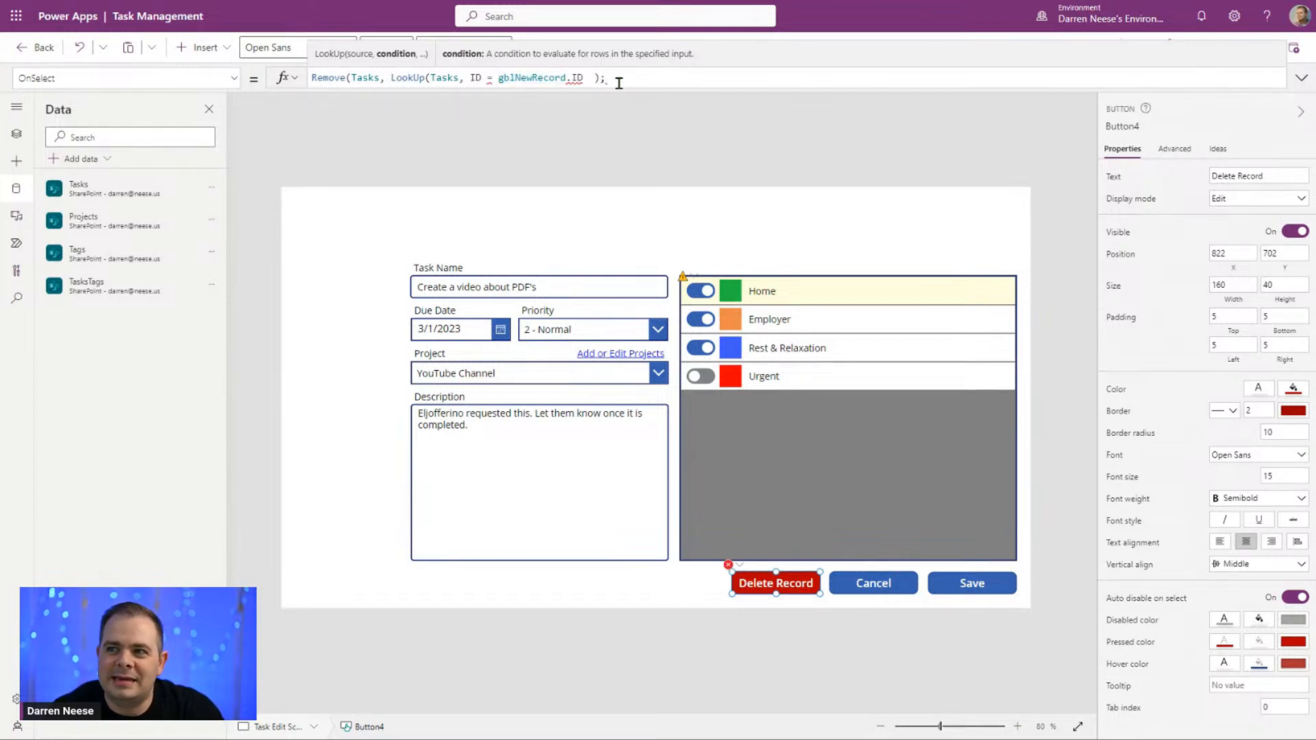
pyautogui.press('Delete')
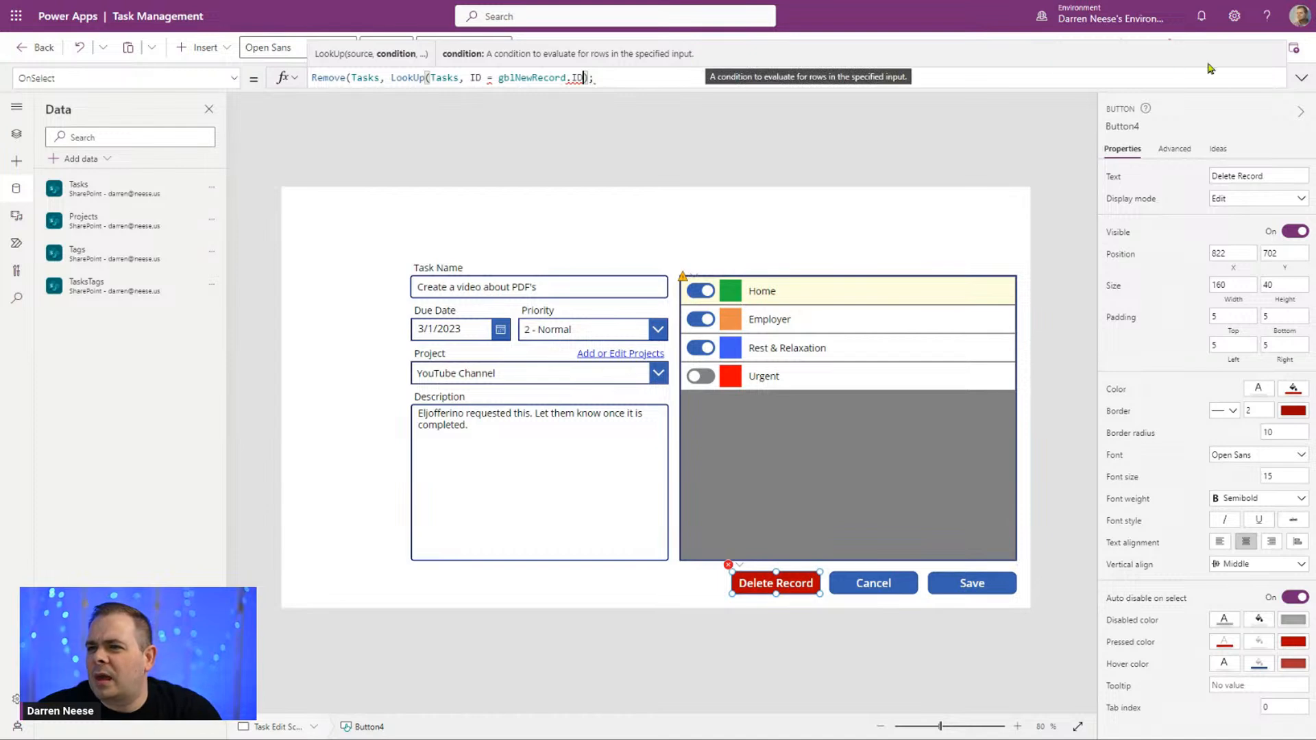
# Step: Expand the formula editor, put each Remove argument on its own line, and add Remove's closing parenthesis before the semicolon
pyautogui.click(1302, 75)
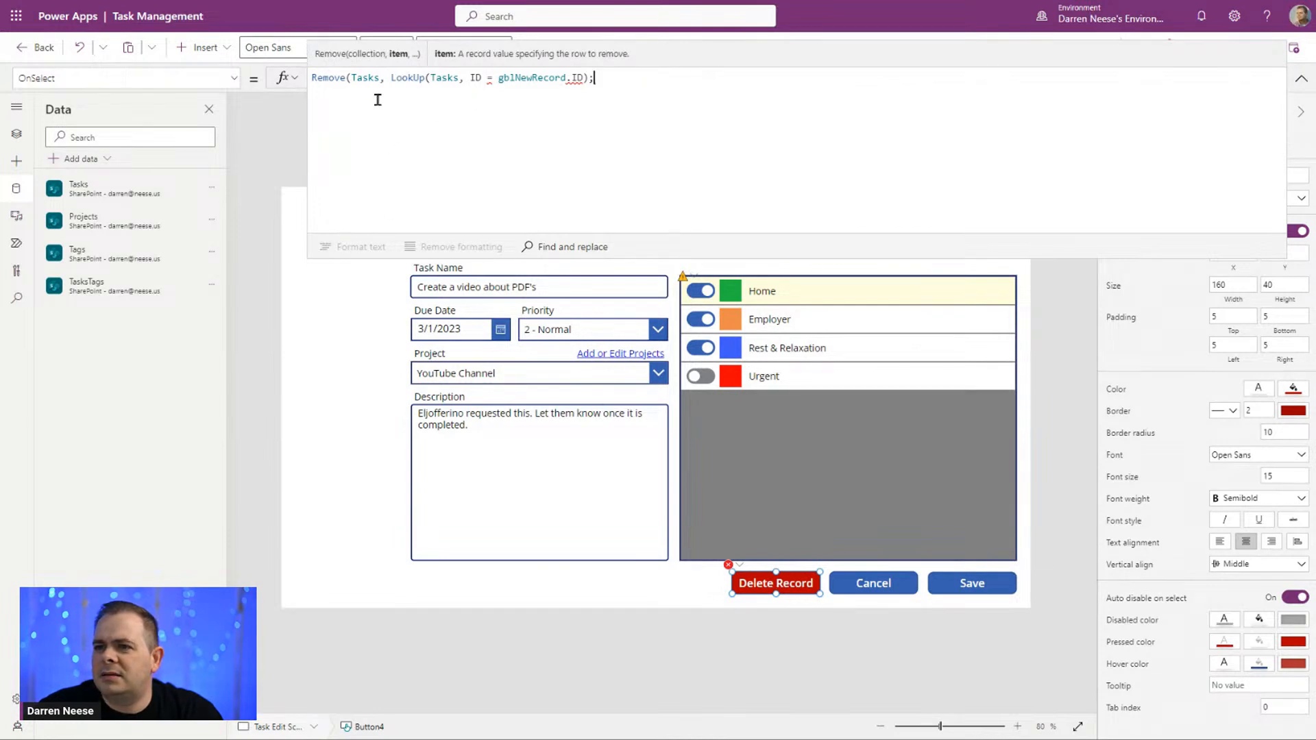
pyautogui.click(352, 81)
pyautogui.hotkey('shift', 'Return')
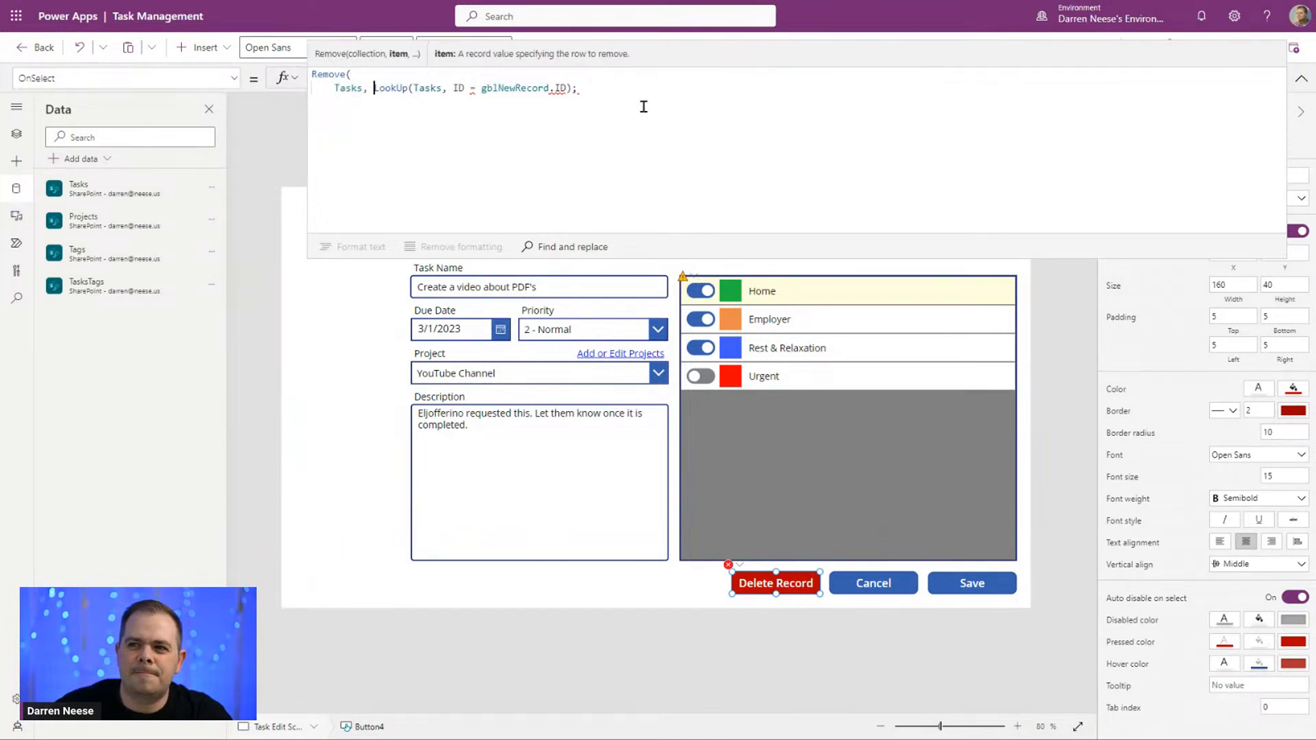
pyautogui.hotkey('shift', 'Return')
pyautogui.press('Left')
pyautogui.hotkey('shift', 'Return')
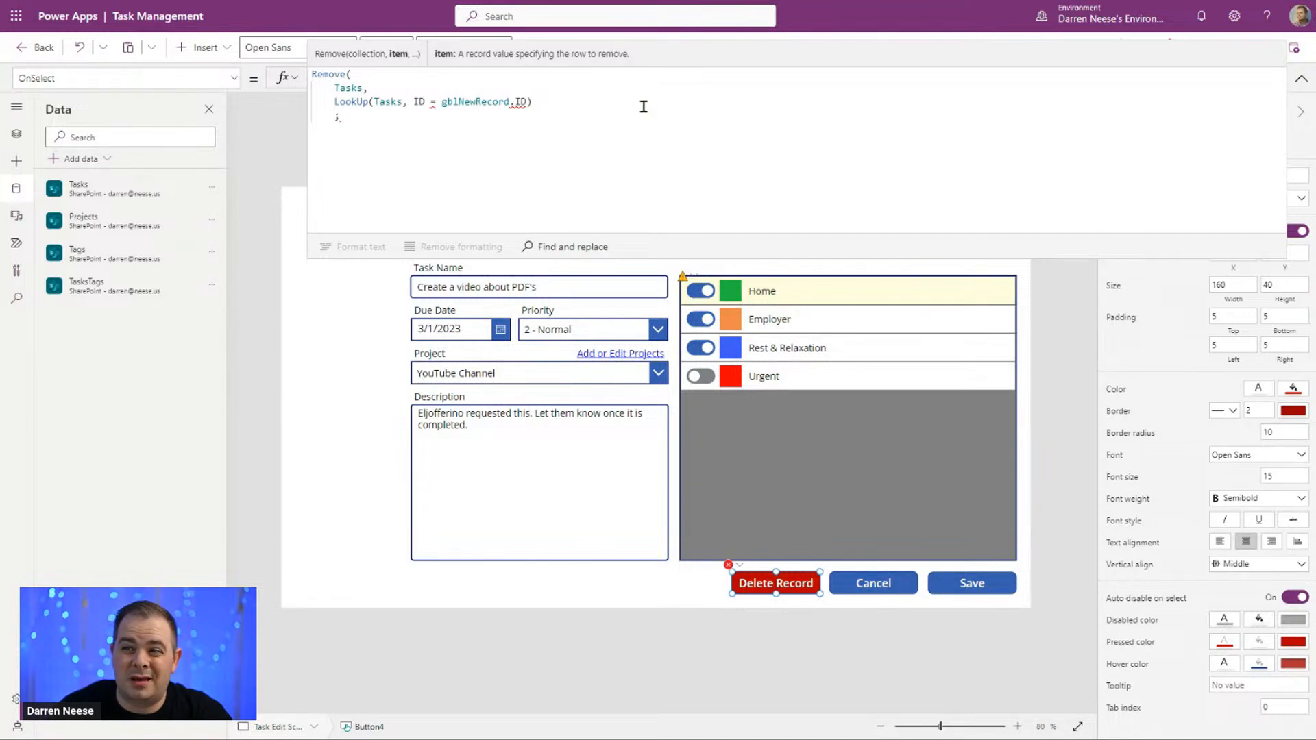
pyautogui.write(')')
# Step: Break the LookUp call across lines, with Tasks, the ID condition and the closing parenthesis each on its own line
pyautogui.press('Up')
pyautogui.hotkey('ctrl', 'Right')
pyautogui.hotkey('ctrl', 'Right')
pyautogui.hotkey('ctrl', 'Left')
pyautogui.hotkey('shift', 'Return')
pyautogui.hotkey('ctrl', 'Right')
pyautogui.press('Right')
pyautogui.press('Right')
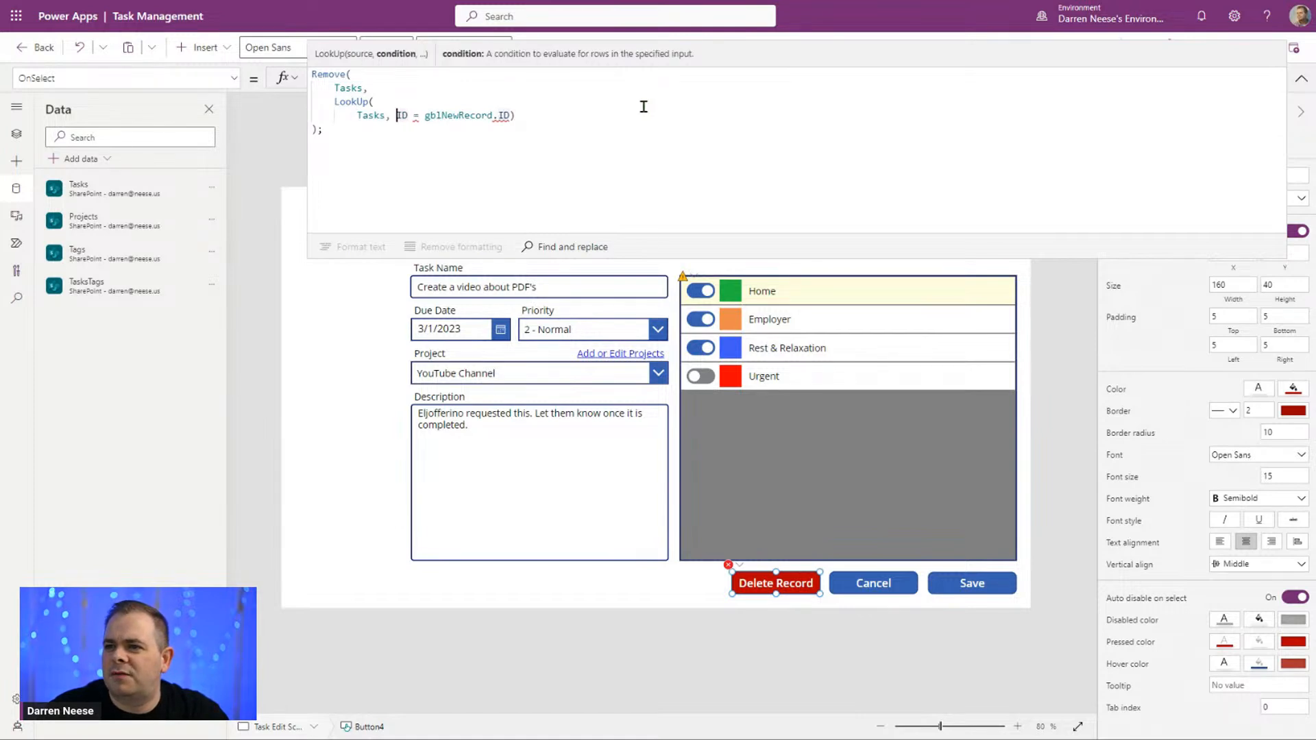
pyautogui.hotkey('shift', 'Return')
pyautogui.press('End')
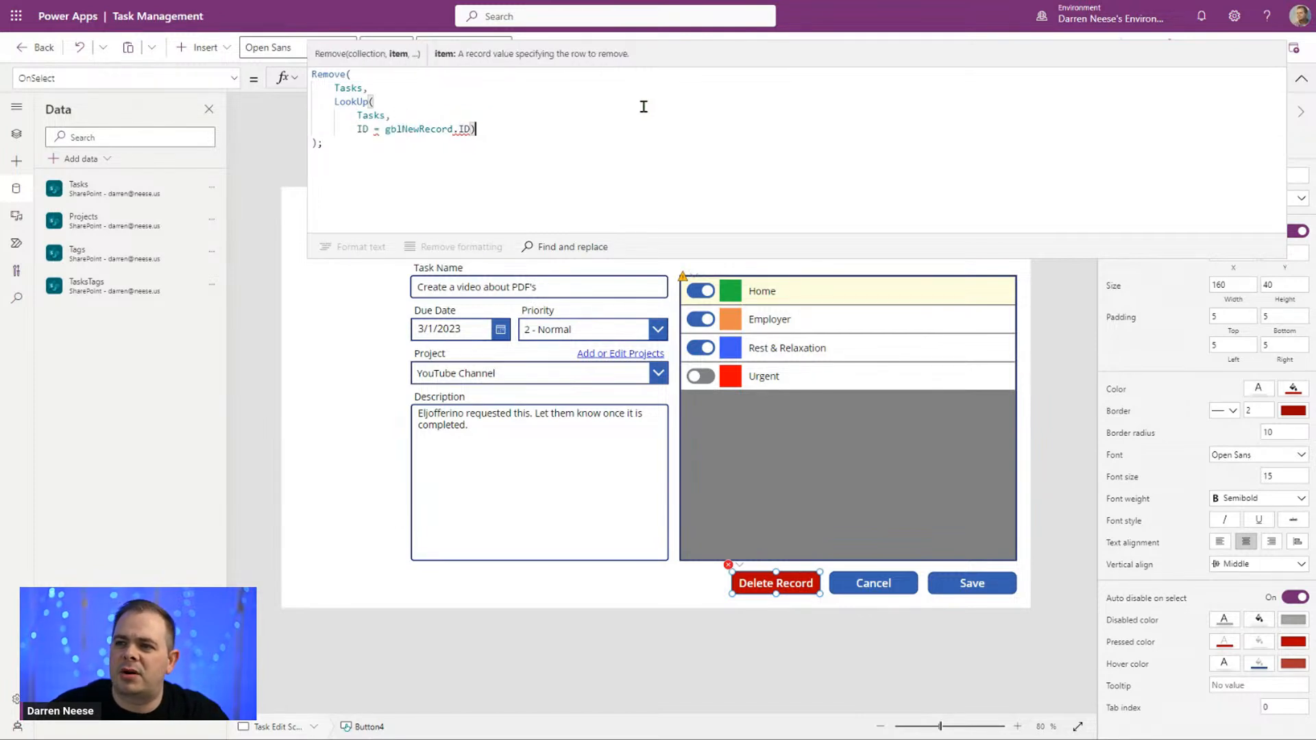
pyautogui.press('Left')
pyautogui.hotkey('shift', 'Return')
pyautogui.click(504, 102)
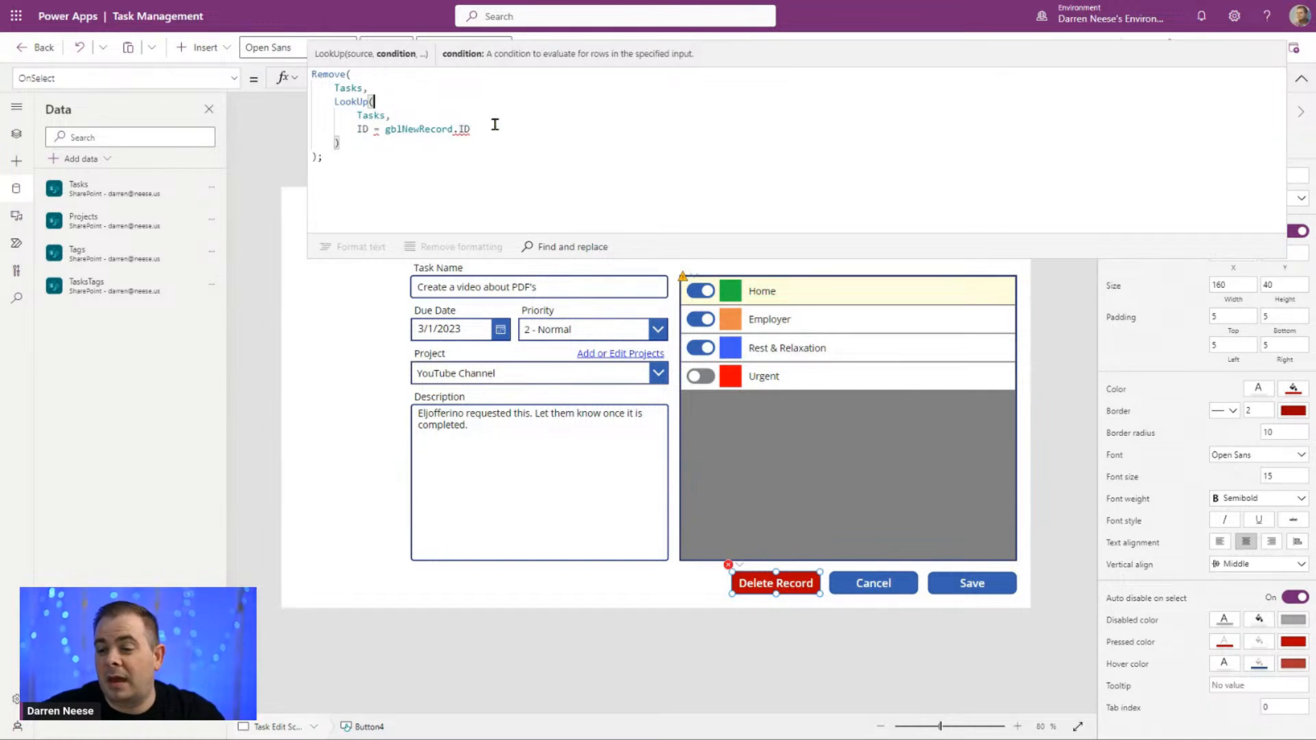
# Step: Check gblNewRecord's data type and copy "galTaskList.Selected" from the task name input's Default formula
pyautogui.doubleClick(432, 129)
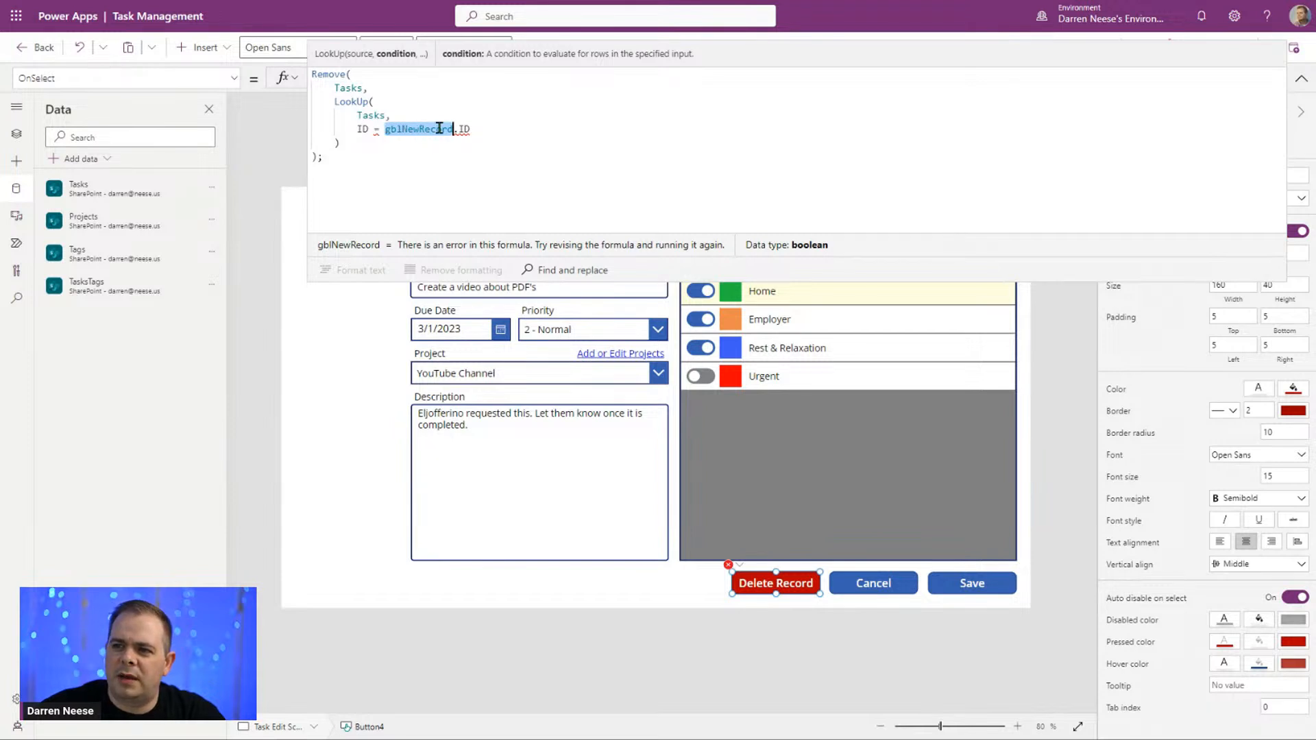
pyautogui.click(1301, 79)
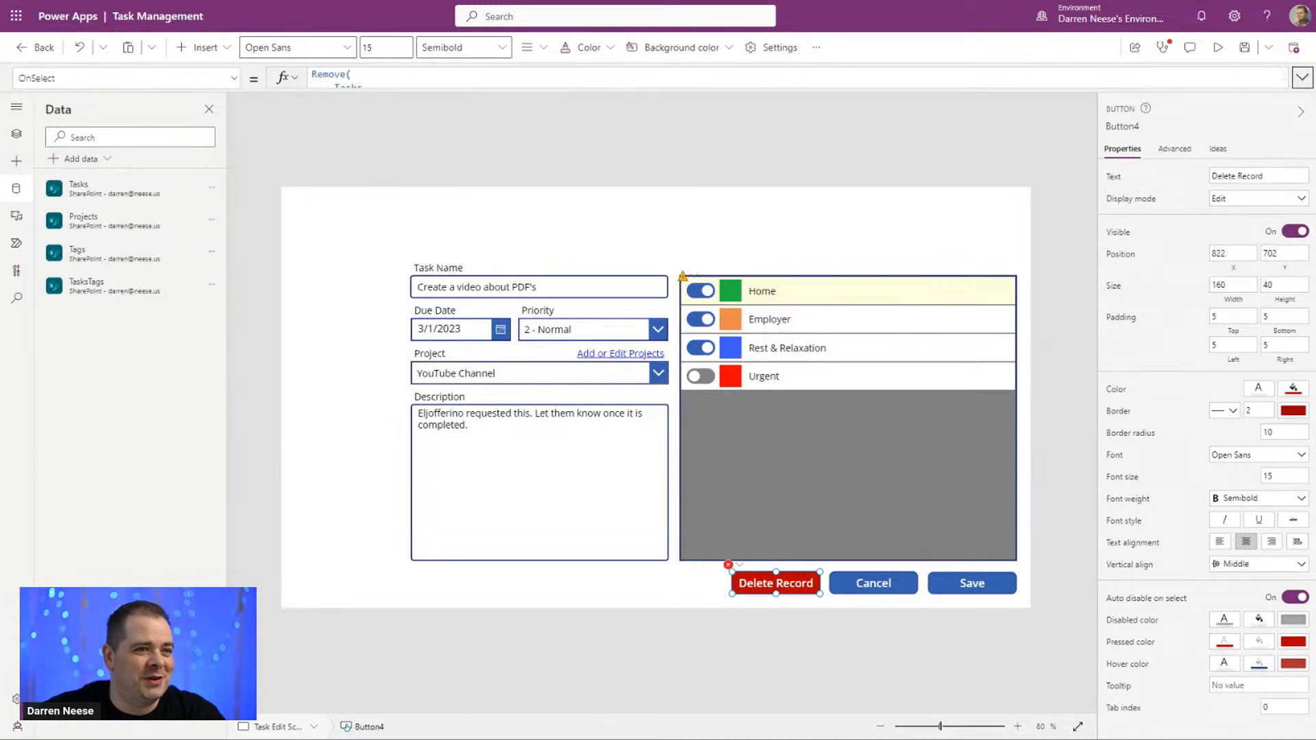
pyautogui.click(521, 286)
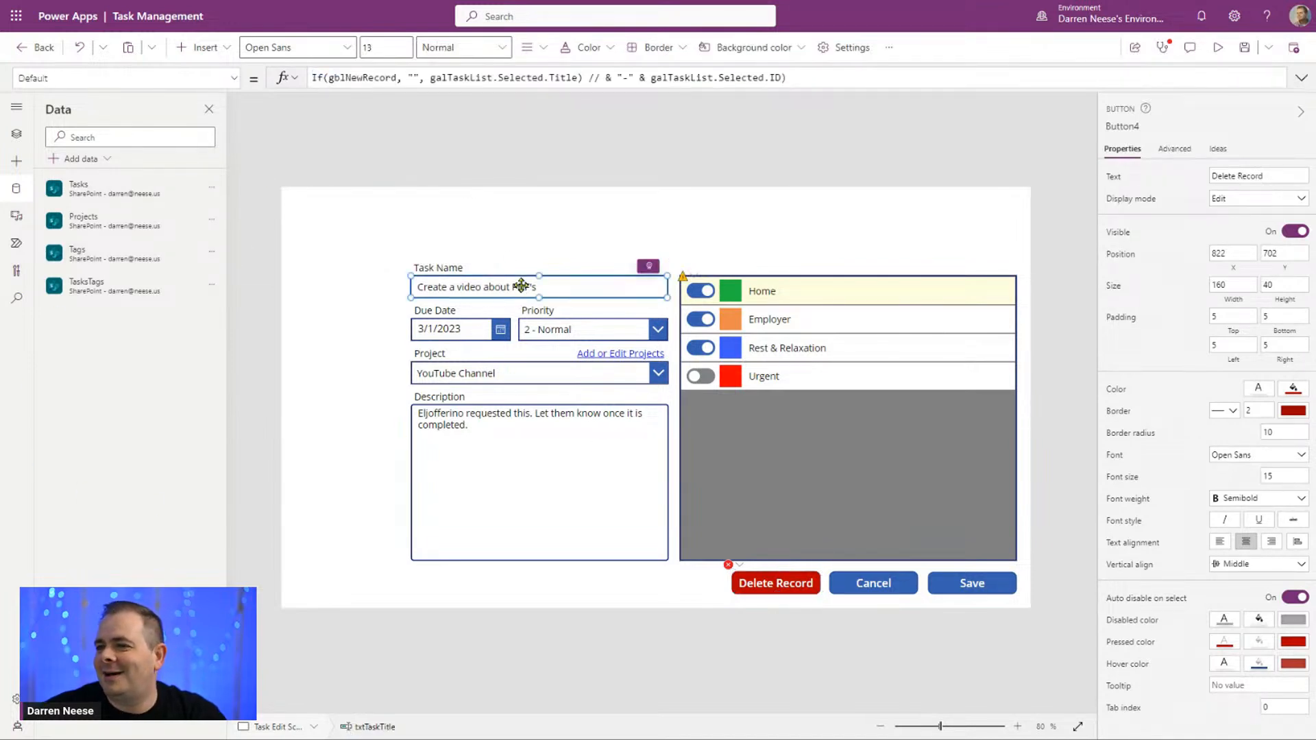
pyautogui.click(383, 78)
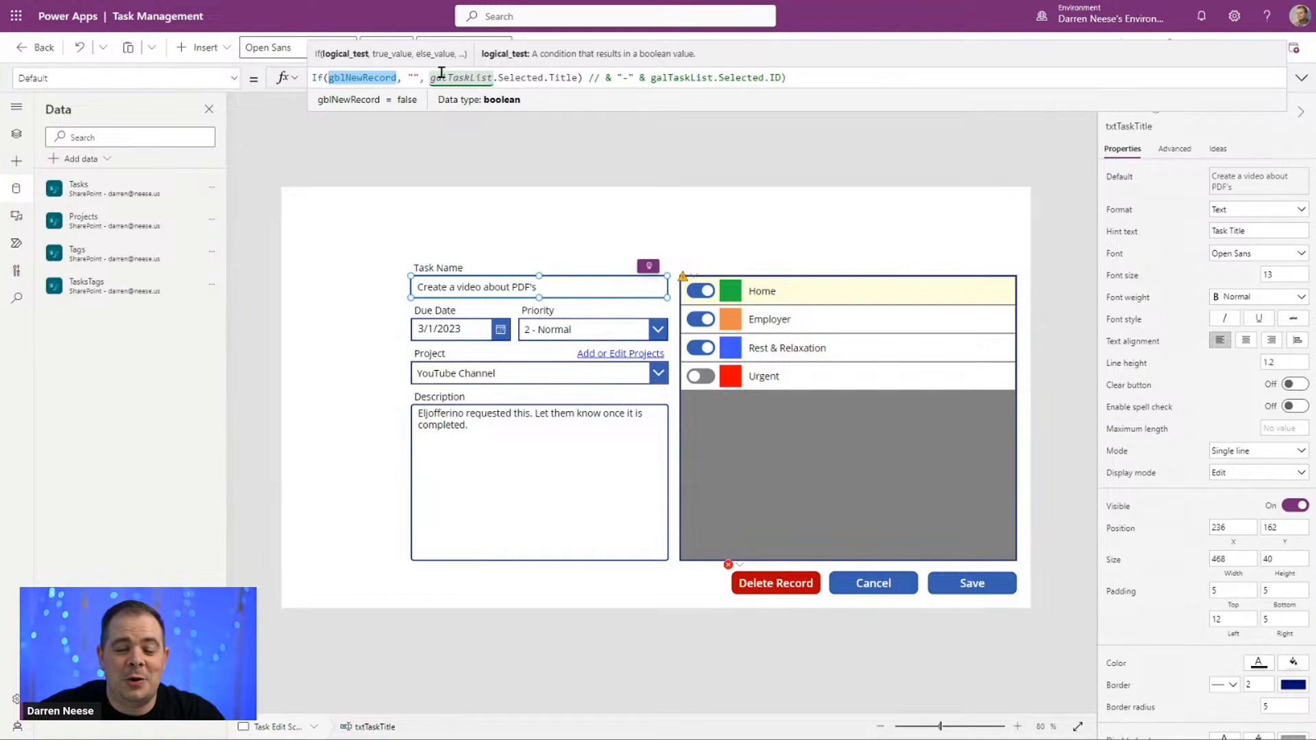
pyautogui.click(825, 75)
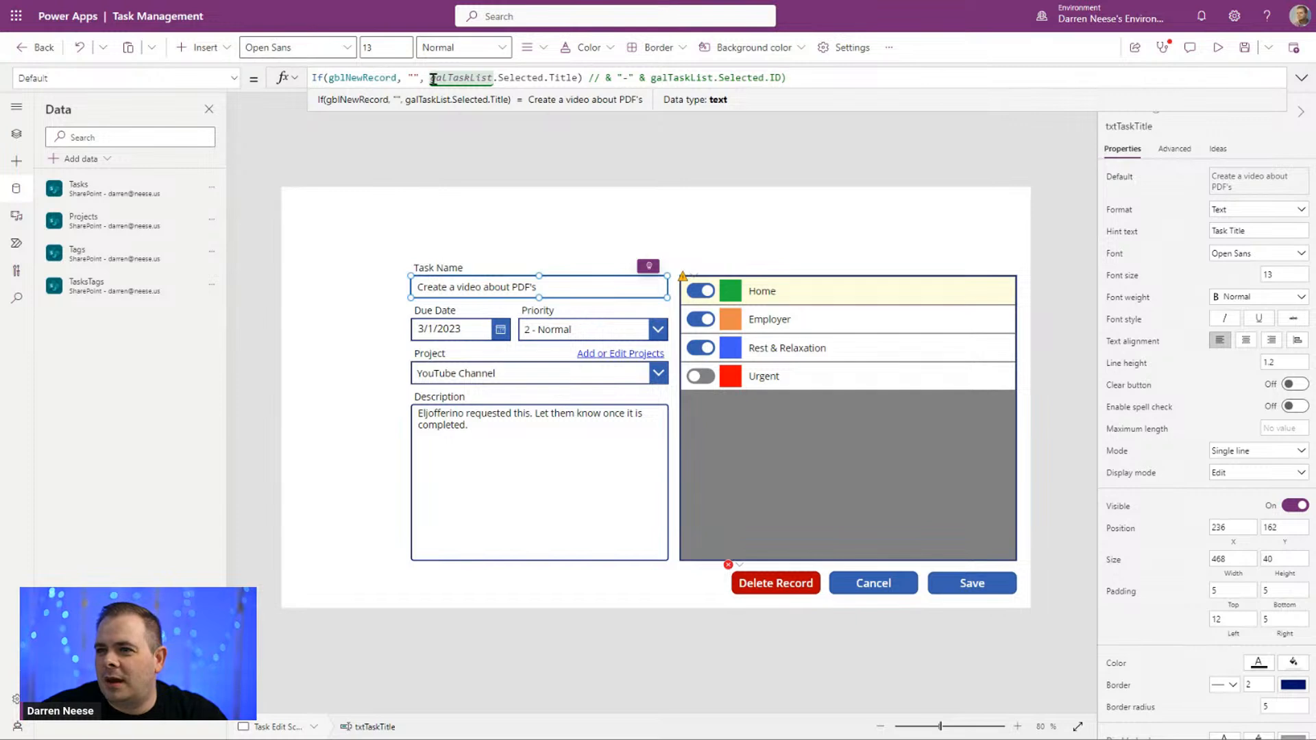
pyautogui.doubleClick(378, 77)
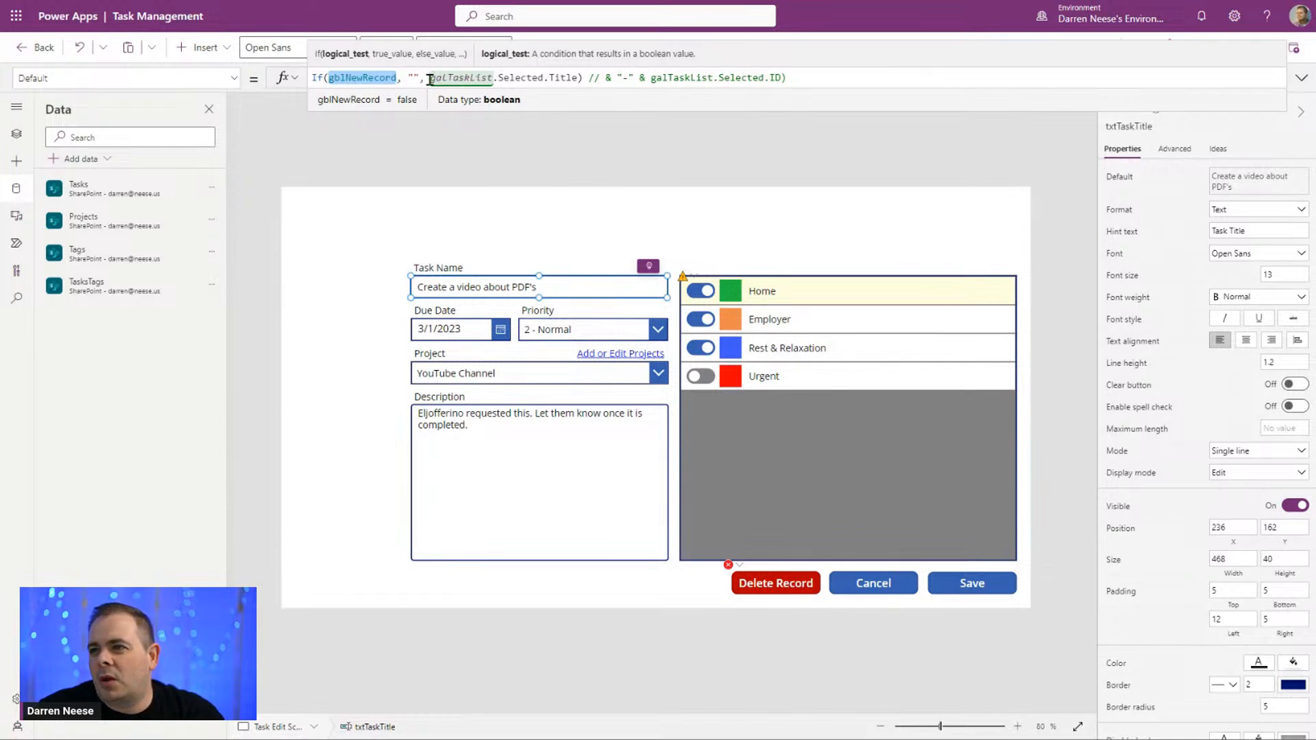
pyautogui.moveTo(430, 80); pyautogui.dragTo(544, 78)
pyautogui.hotkey('ctrl', 'c')
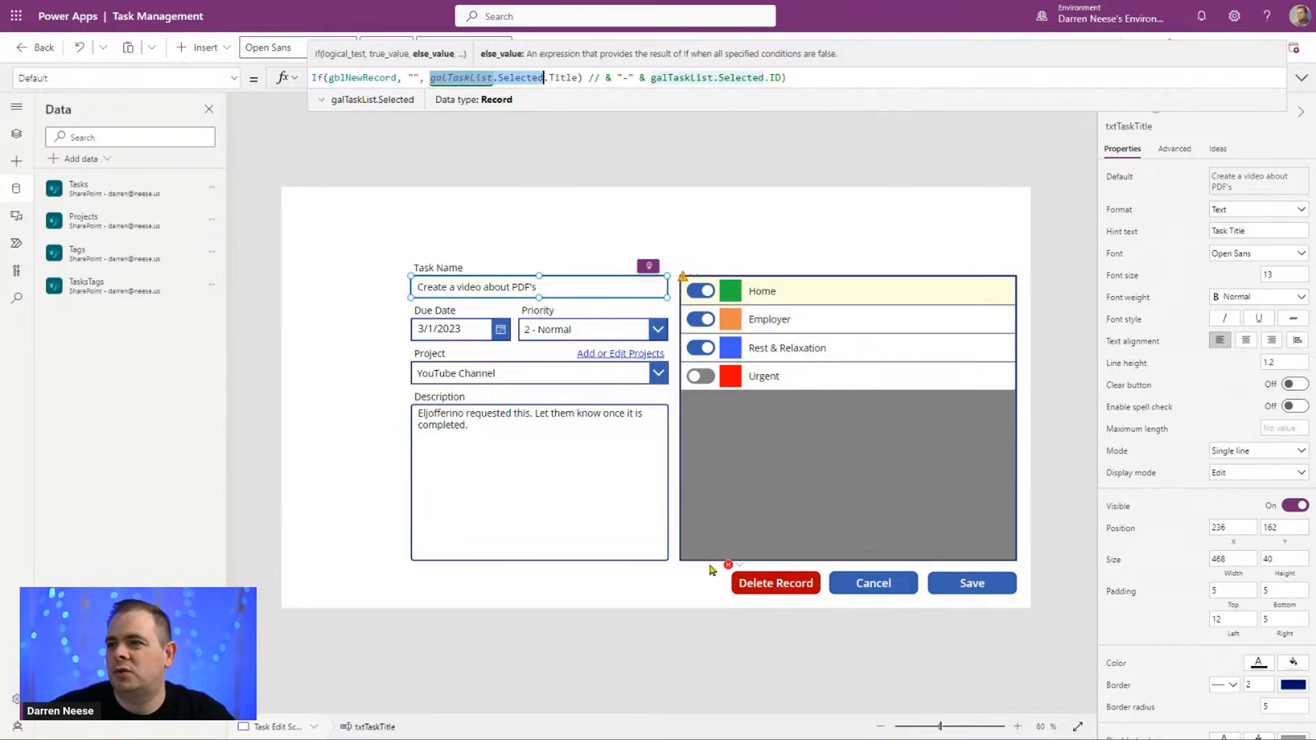
# Step: In the Delete Record button's OnSelect formula, replace gblNewRecord.ID in the LookUp condition with "galTaskList.Selected.ID"
pyautogui.click(771, 582)
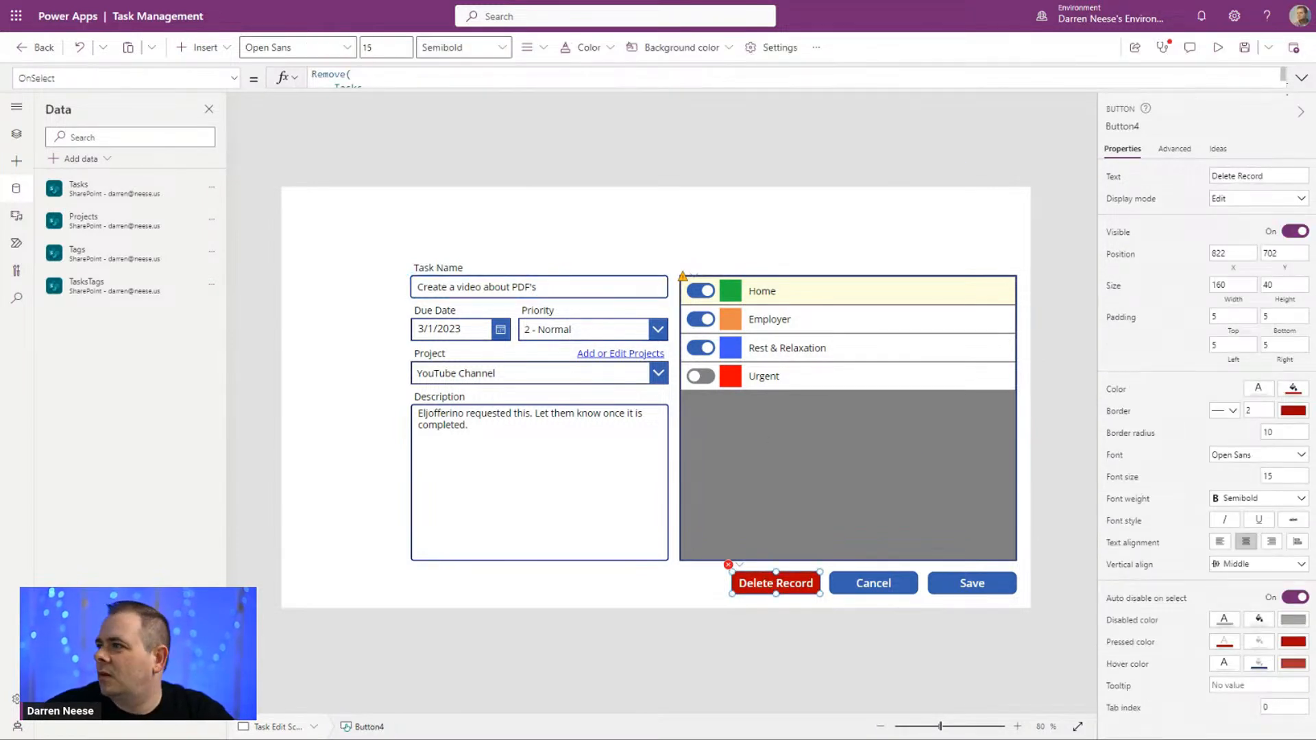
pyautogui.click(1301, 78)
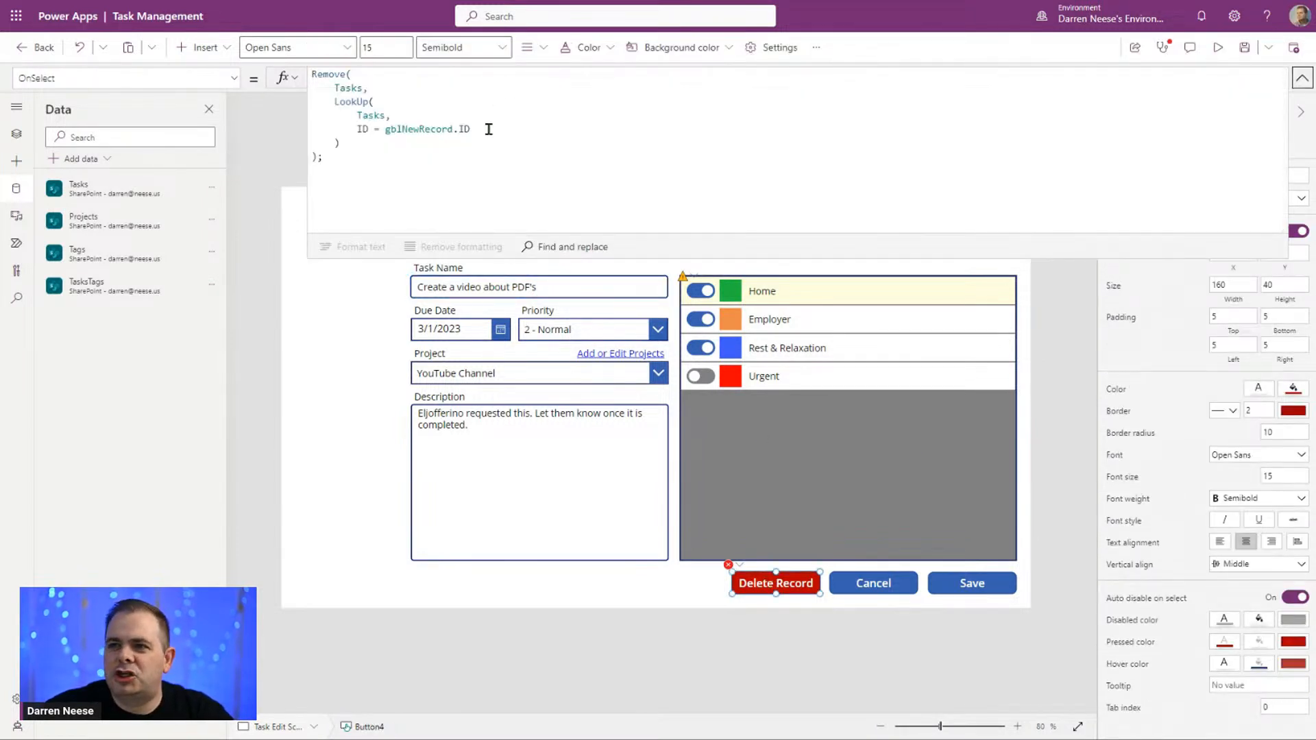
pyautogui.doubleClick(411, 129)
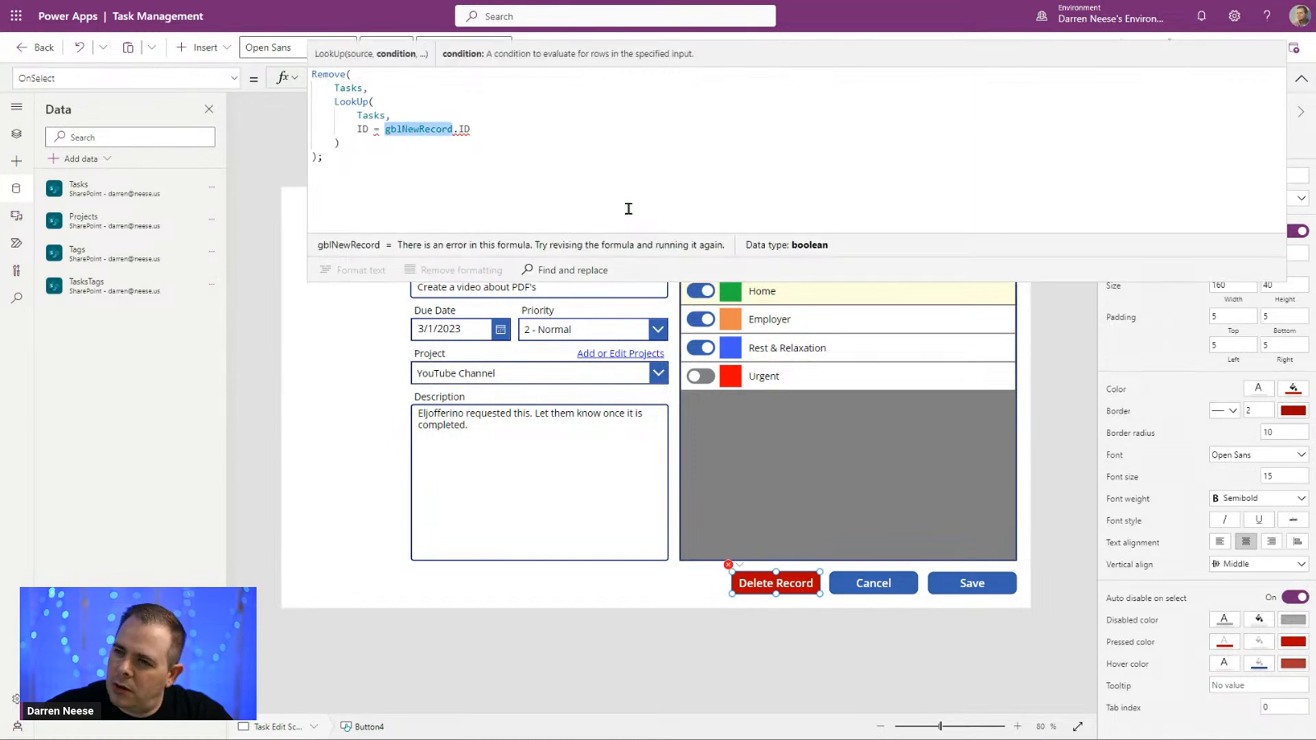
pyautogui.doubleClick(404, 129)
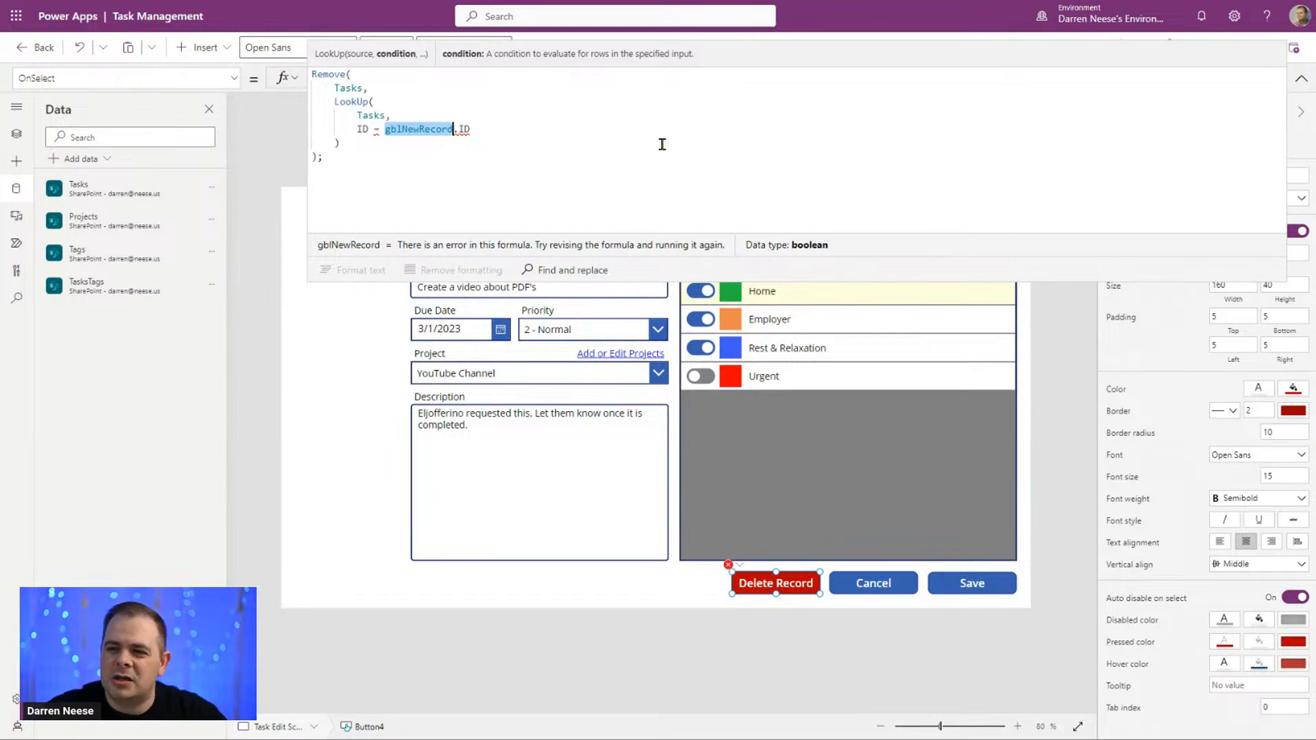
pyautogui.press('BackSpace')
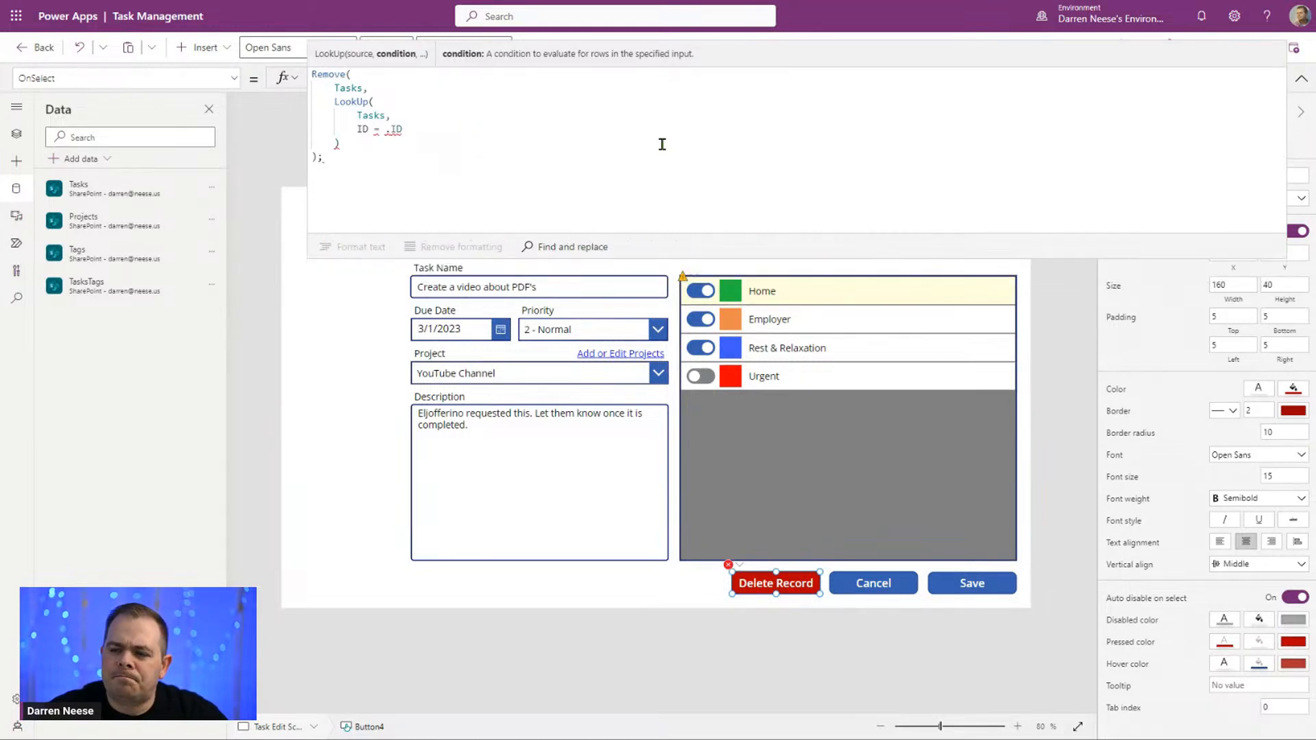
pyautogui.hotkey('shift', 'End')
pyautogui.hotkey('ctrl', 'v')
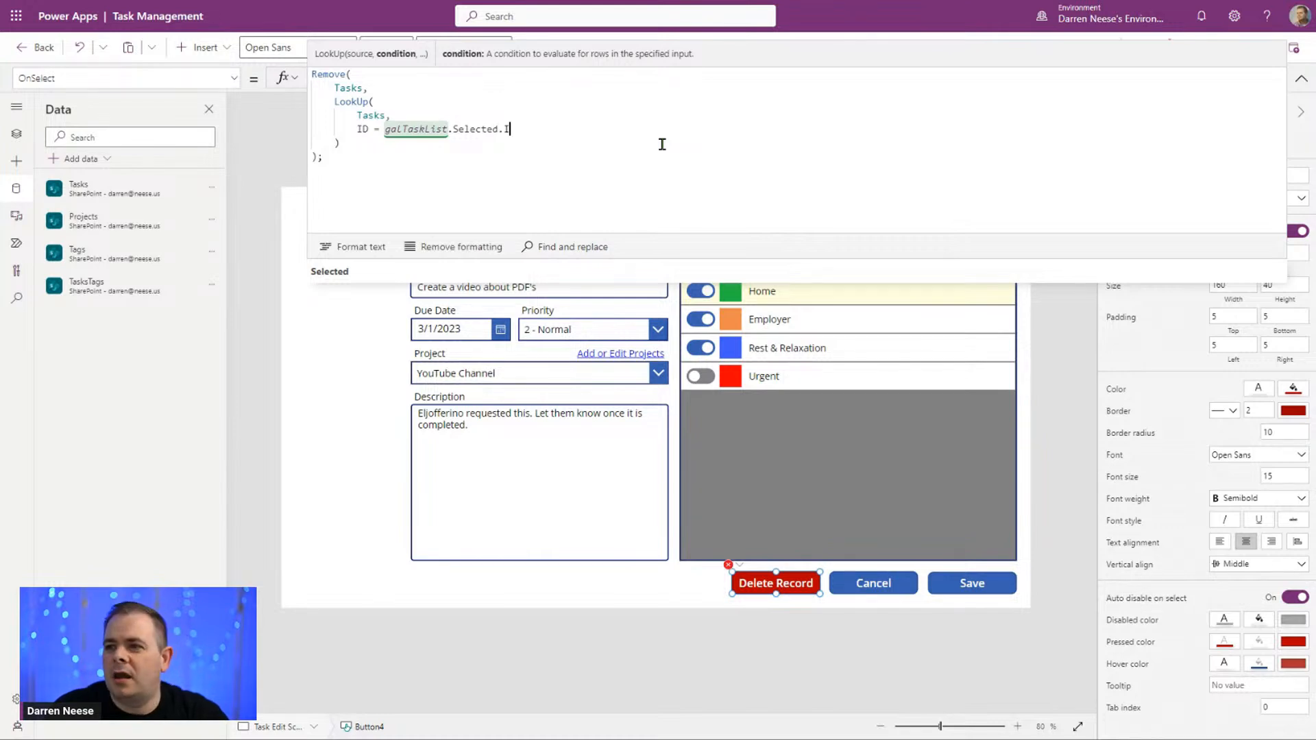
pyautogui.write('.ID')
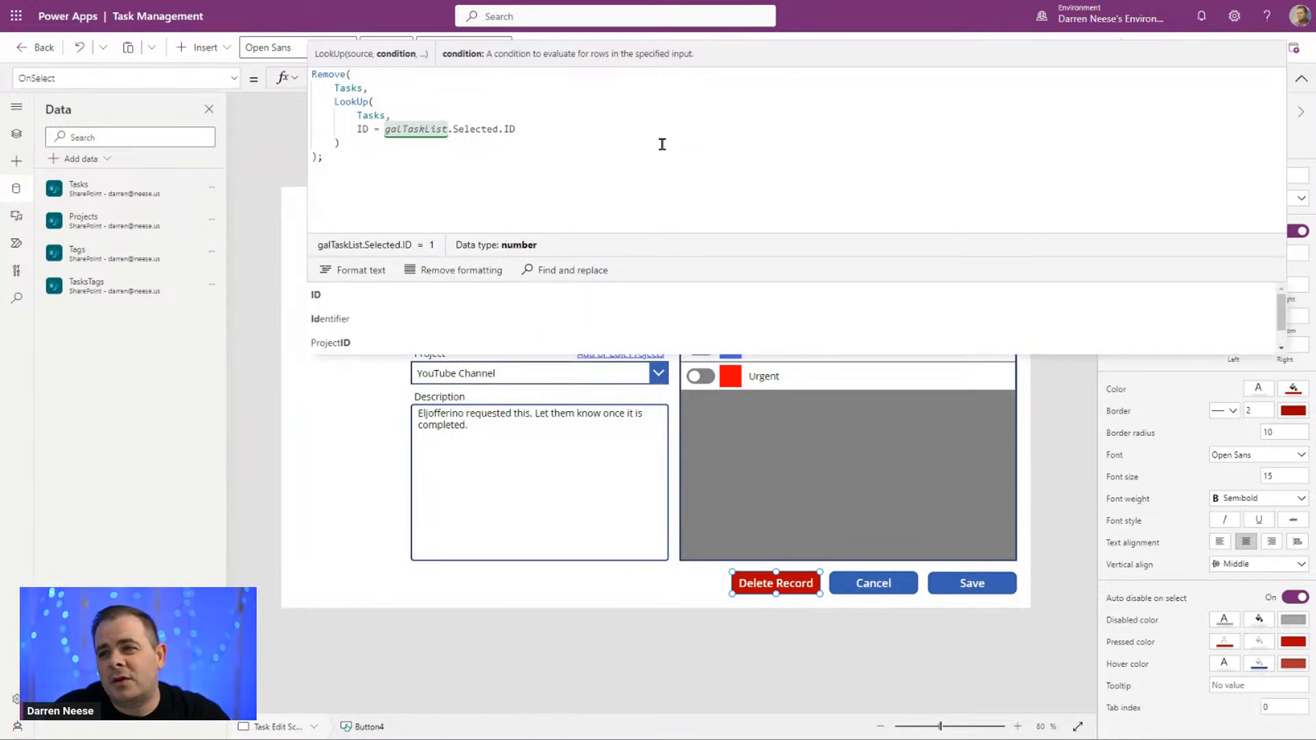
pyautogui.click(465, 162)
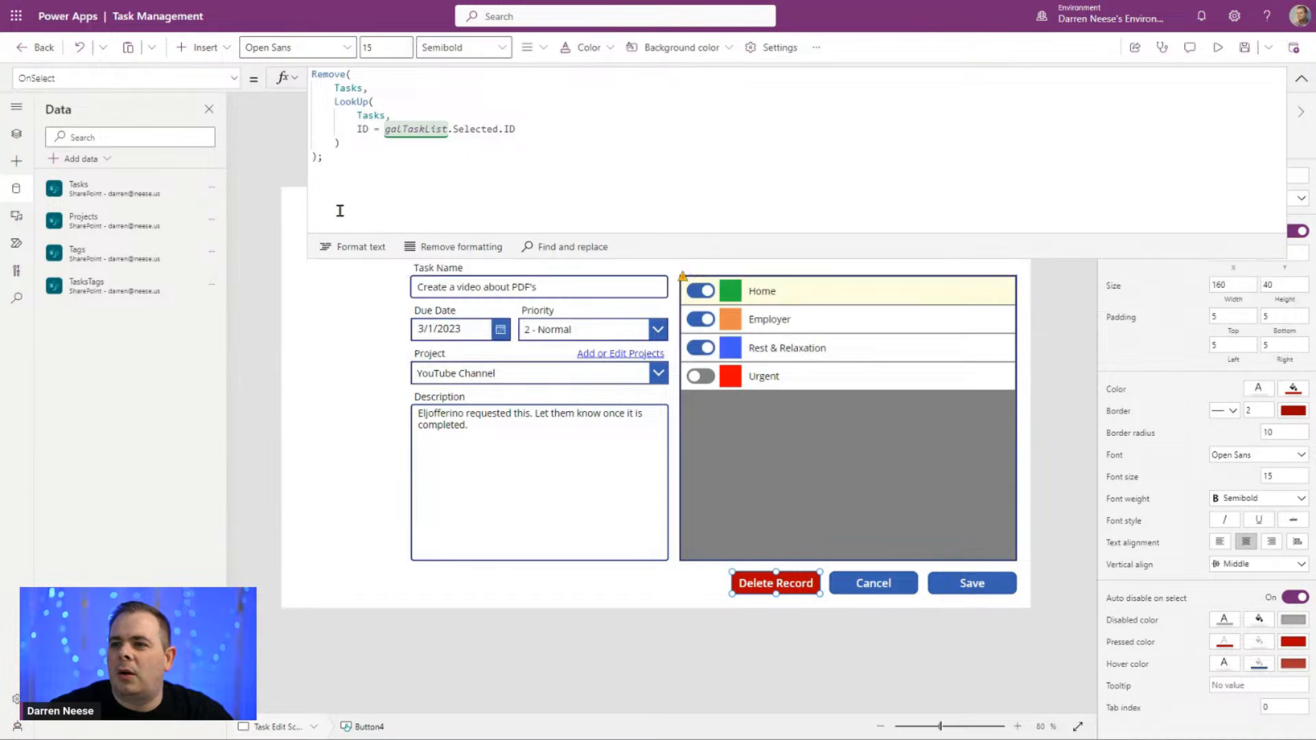
pyautogui.click(602, 132)
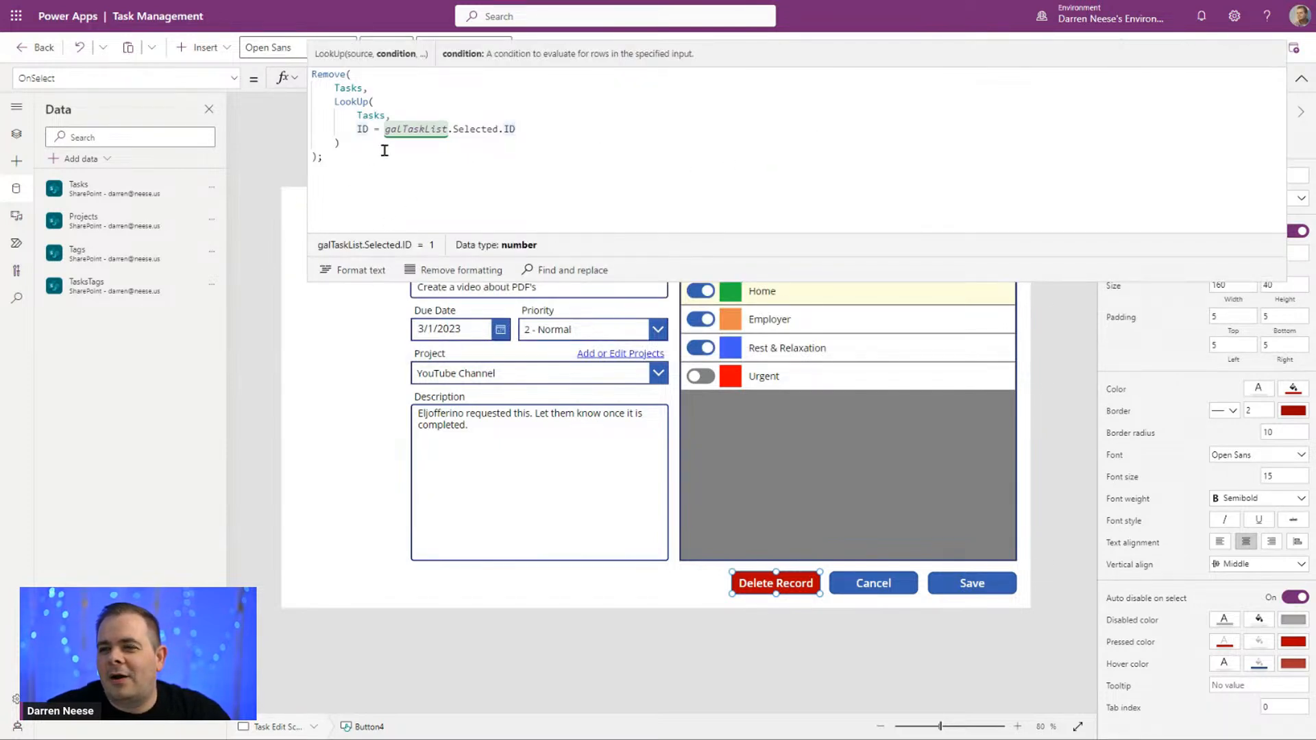
# Step: Copy galTaskList.Selected from the LookUp condition and insert it on its own line after Tasks as Remove's item
pyautogui.click(436, 88)
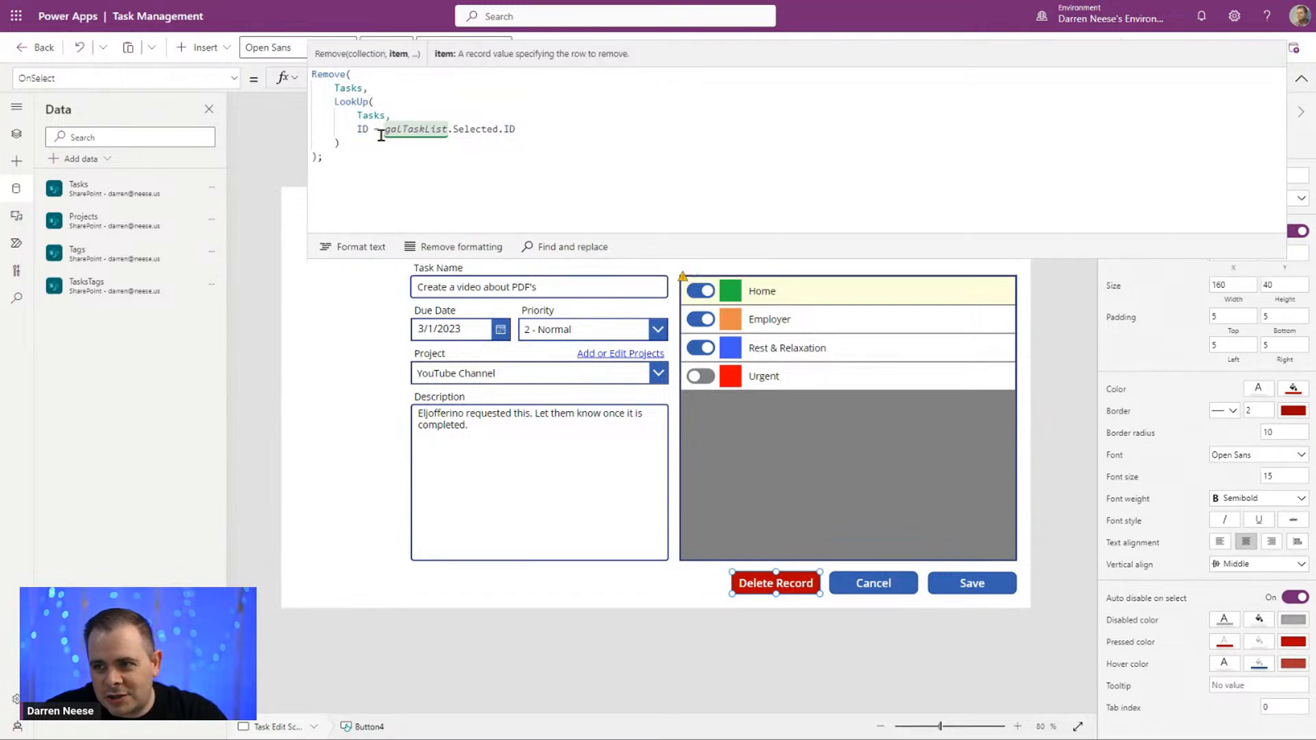
pyautogui.moveTo(383, 129); pyautogui.dragTo(499, 131)
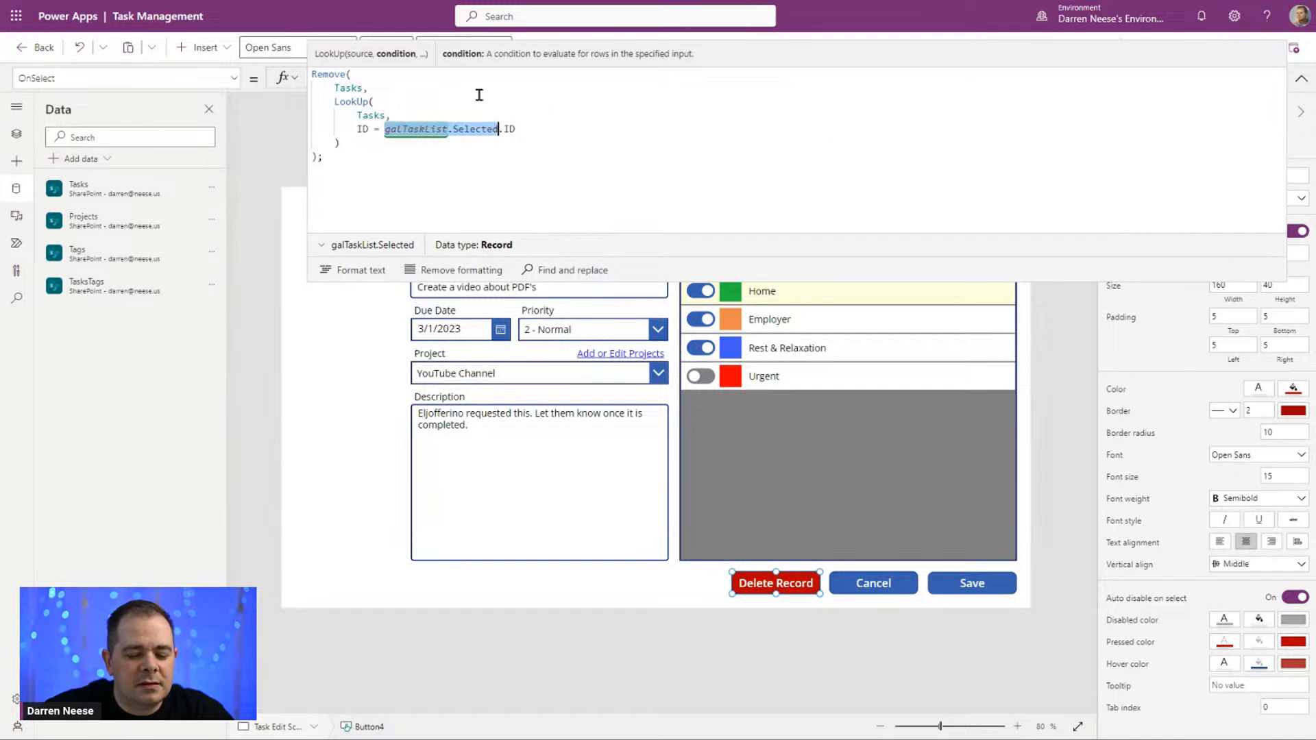
pyautogui.hotkey('ctrl', 'c')
pyautogui.click(437, 87)
pyautogui.press('Return')
pyautogui.hotkey('ctrl', 'v')
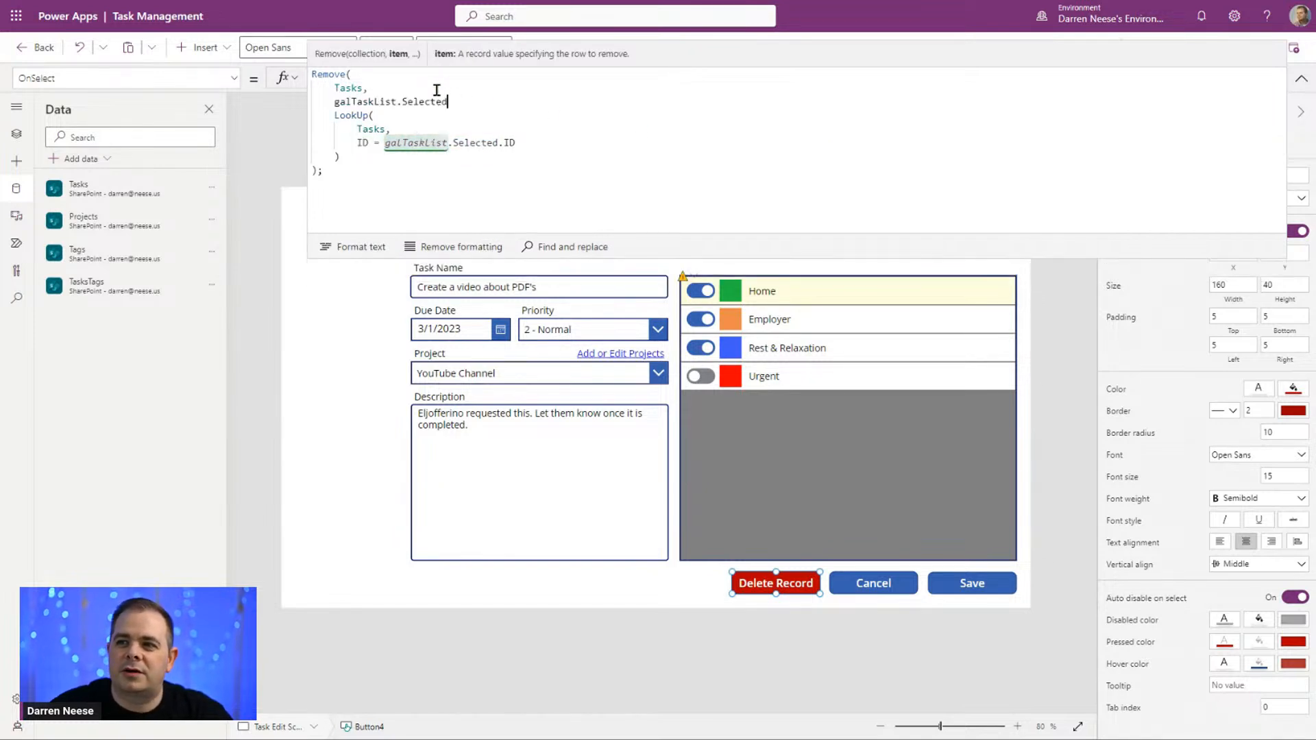
# Step: Comment out the whole LookUp call by enclosing it in "/*" and "*/"
pyautogui.press('Return')
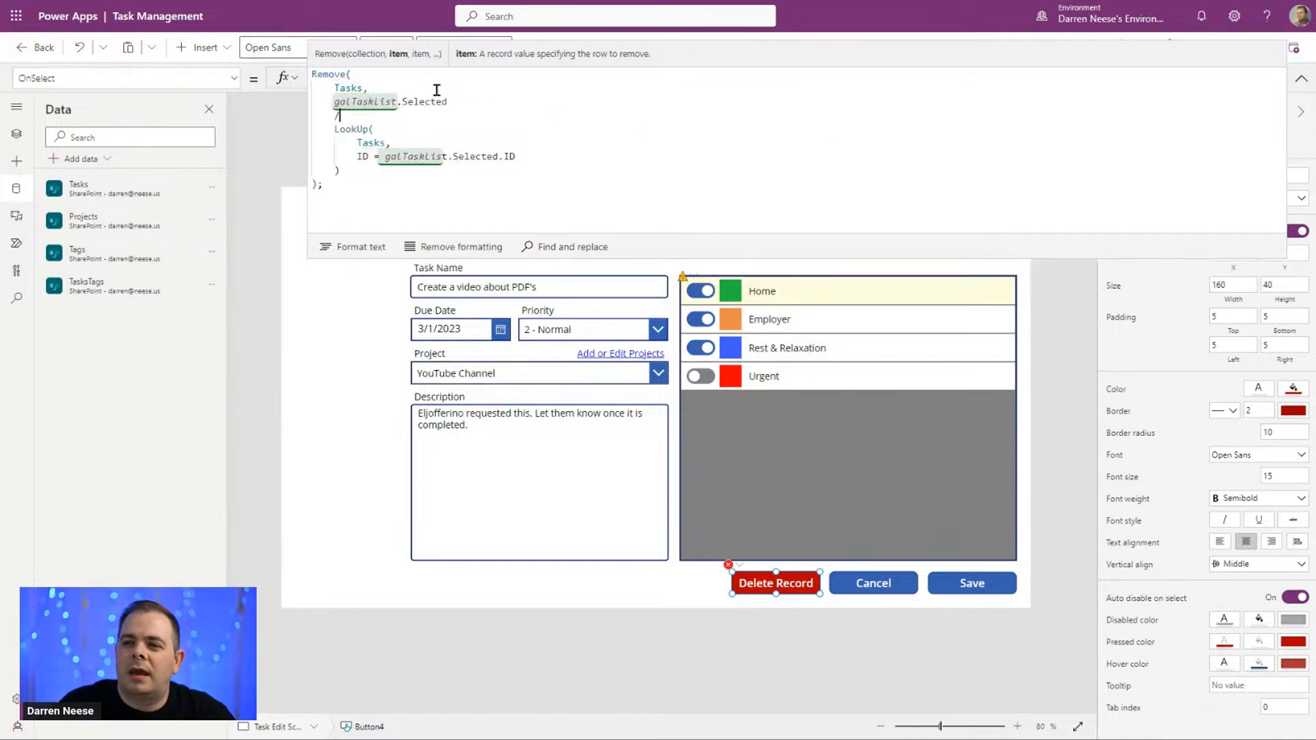
pyautogui.write('/*')
pyautogui.press('Down')
pyautogui.press('Down')
pyautogui.write('*/')
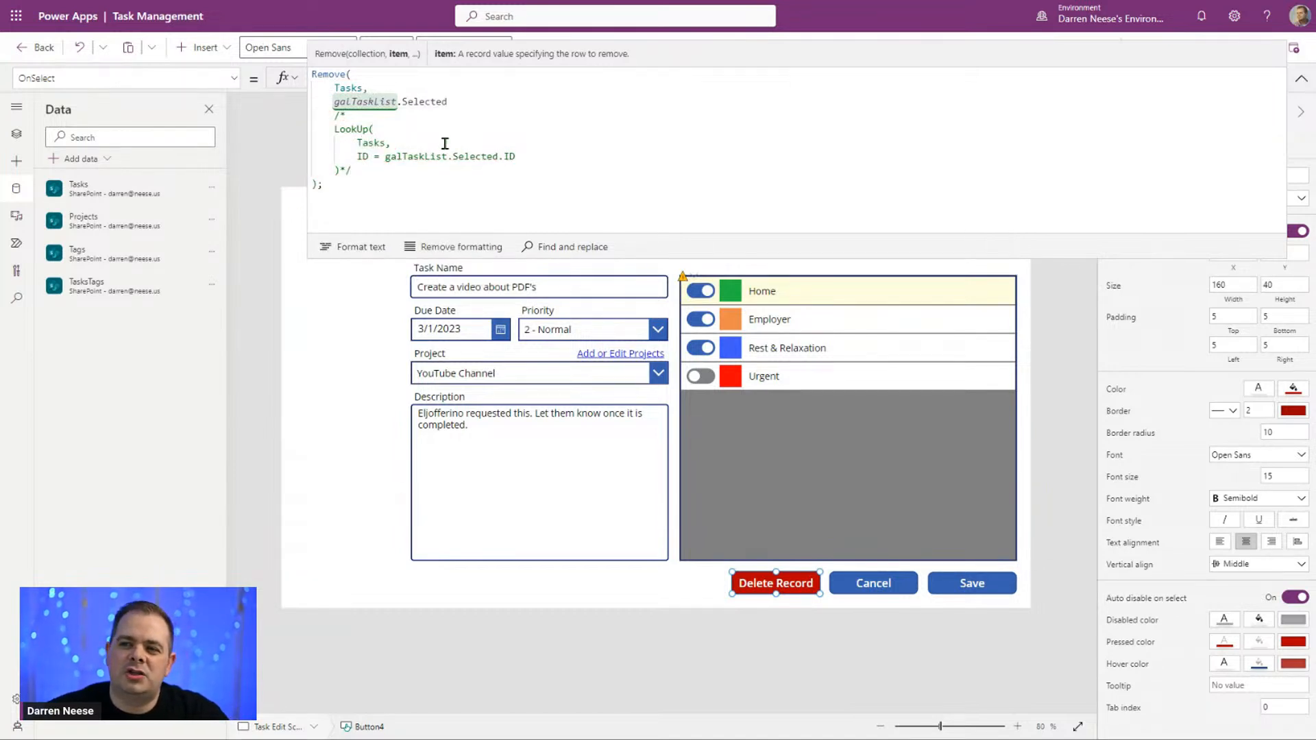
# Step: Pull the commented LookUp up onto the galTaskList.Selected line and replace its opening "/*" with "//"
pyautogui.click(444, 116)
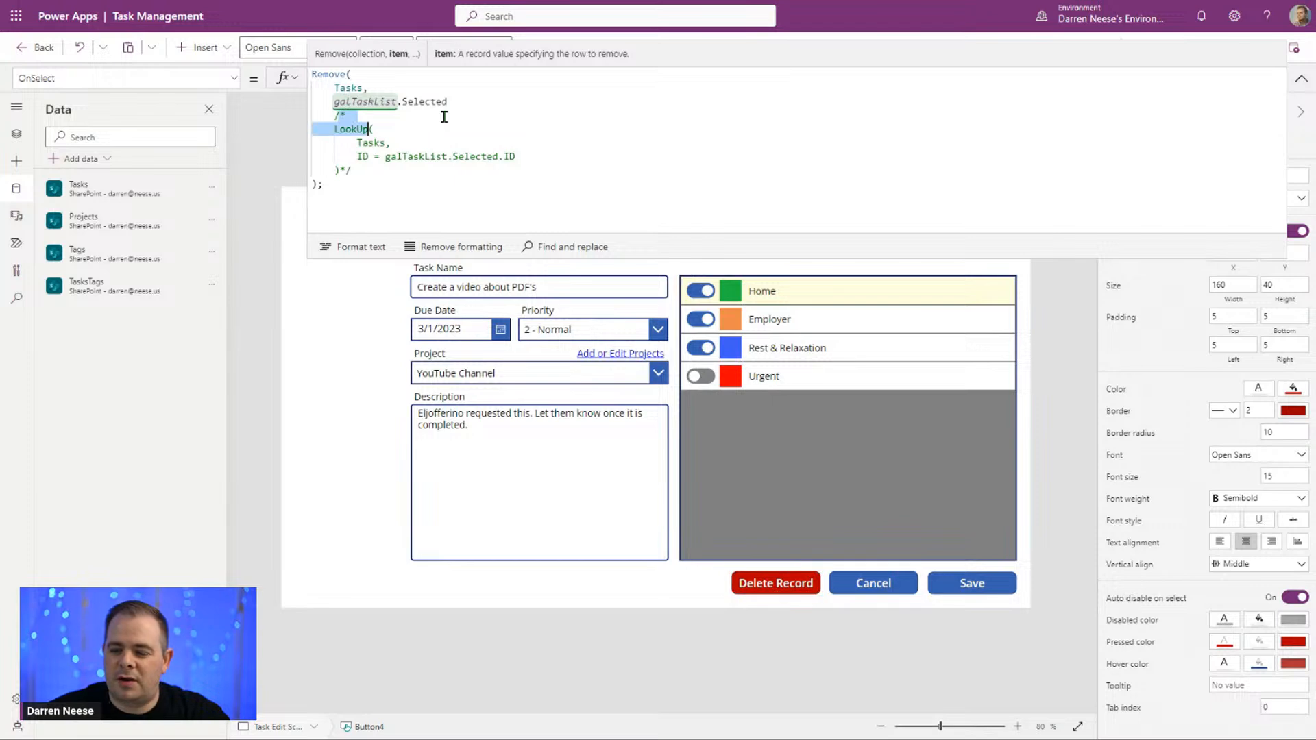
pyautogui.press('Delete')
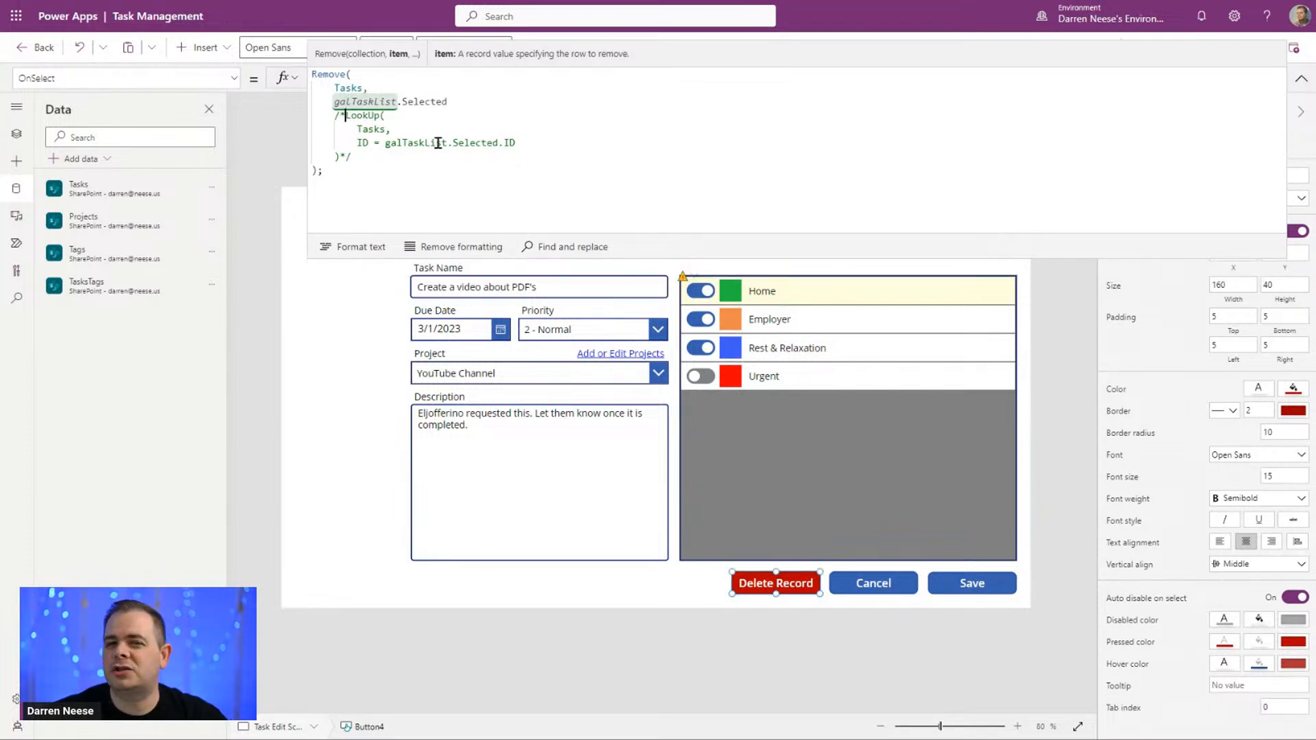
pyautogui.click(635, 148)
pyautogui.click(541, 101)
pyautogui.hotkey('ctrl', 'shift', 'Right')
pyautogui.write('// LookUp(')
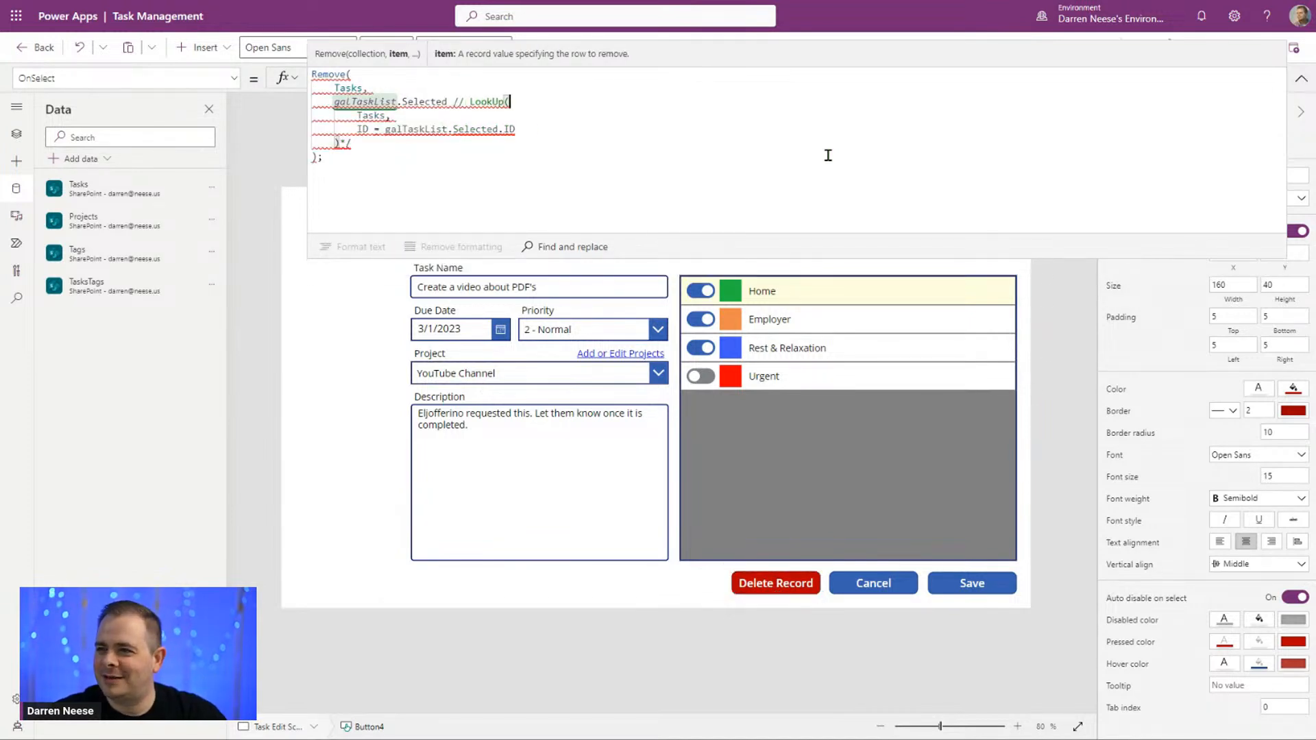
# Step: Join the LookUp lines into the single comment "// LookUp(Tasks, ID = galTaskList.Selected.ID)" and remove the leftover "*/"
pyautogui.press('End')
pyautogui.hotkey('ctrl', 'shift', 'Right')
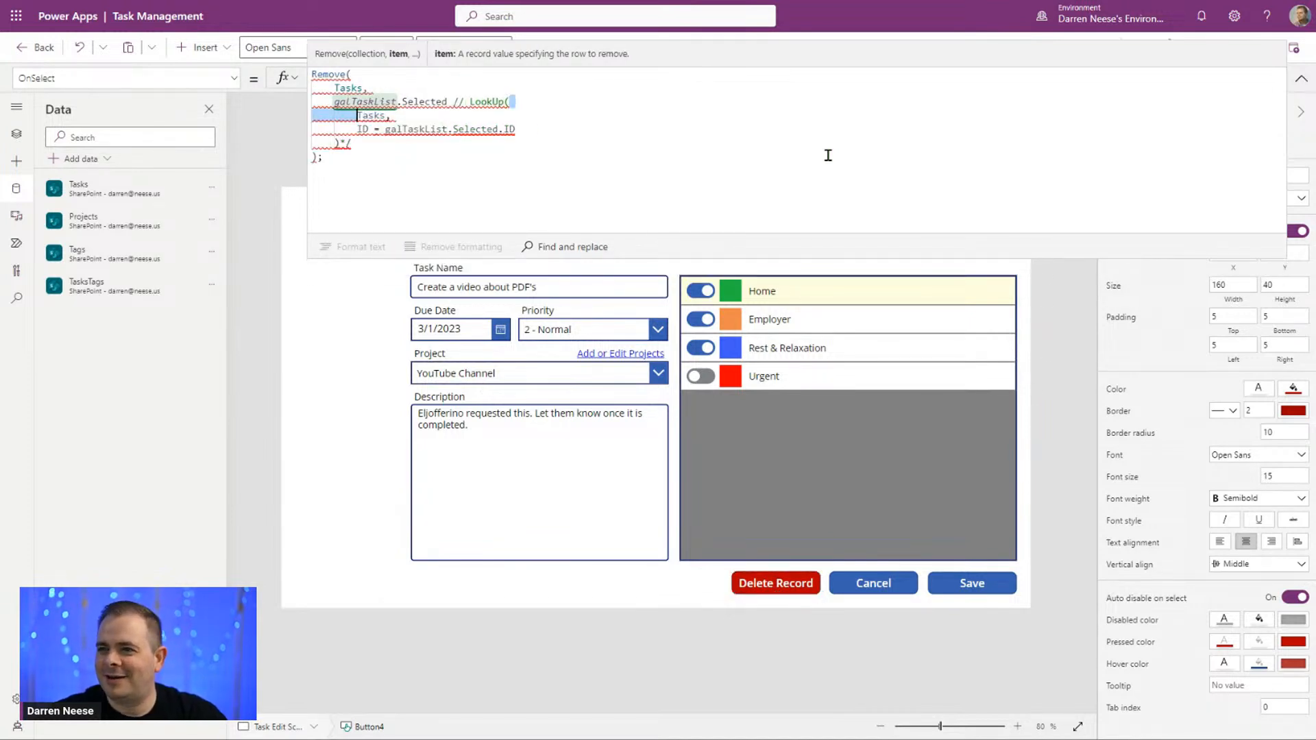
pyautogui.press('Delete')
pyautogui.press('End')
pyautogui.hotkey('ctrl', 'shift', 'Right')
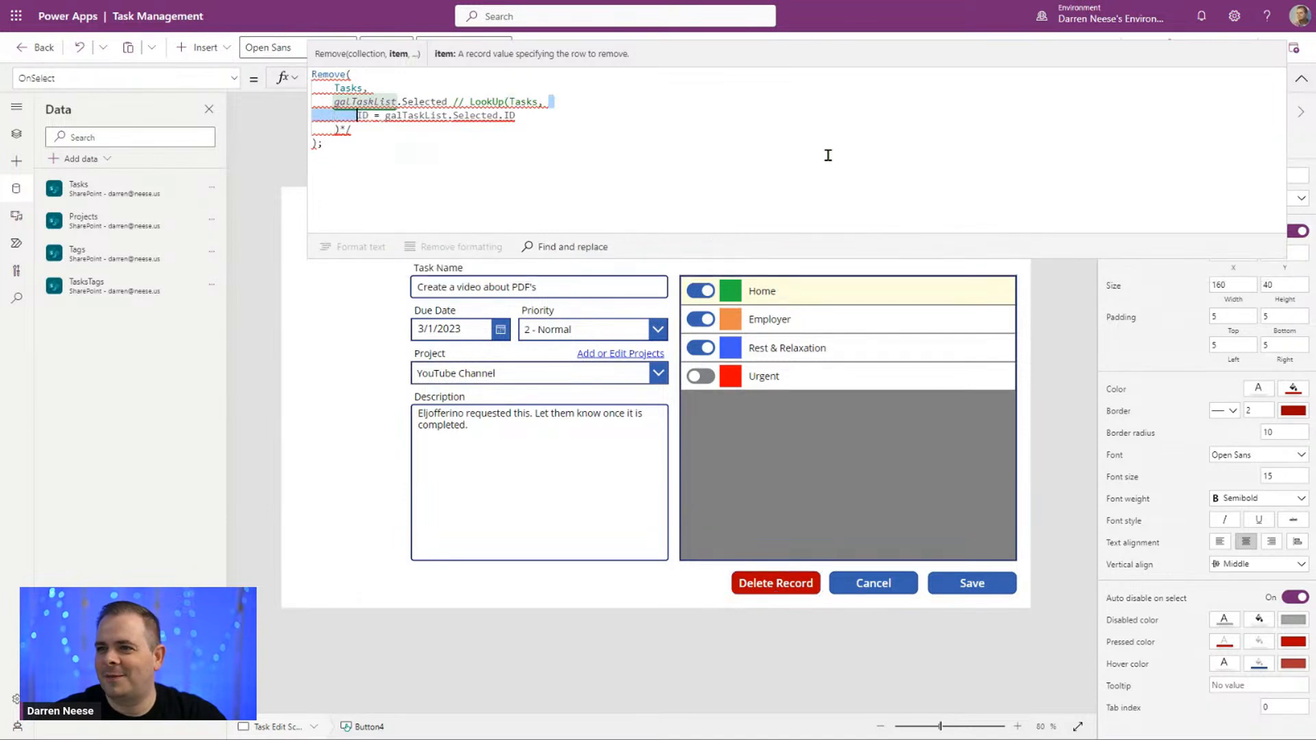
pyautogui.press('Delete')
pyautogui.press('End')
pyautogui.hotkey('ctrl', 'shift', 'Right')
pyautogui.press('Delete')
pyautogui.press('Delete')
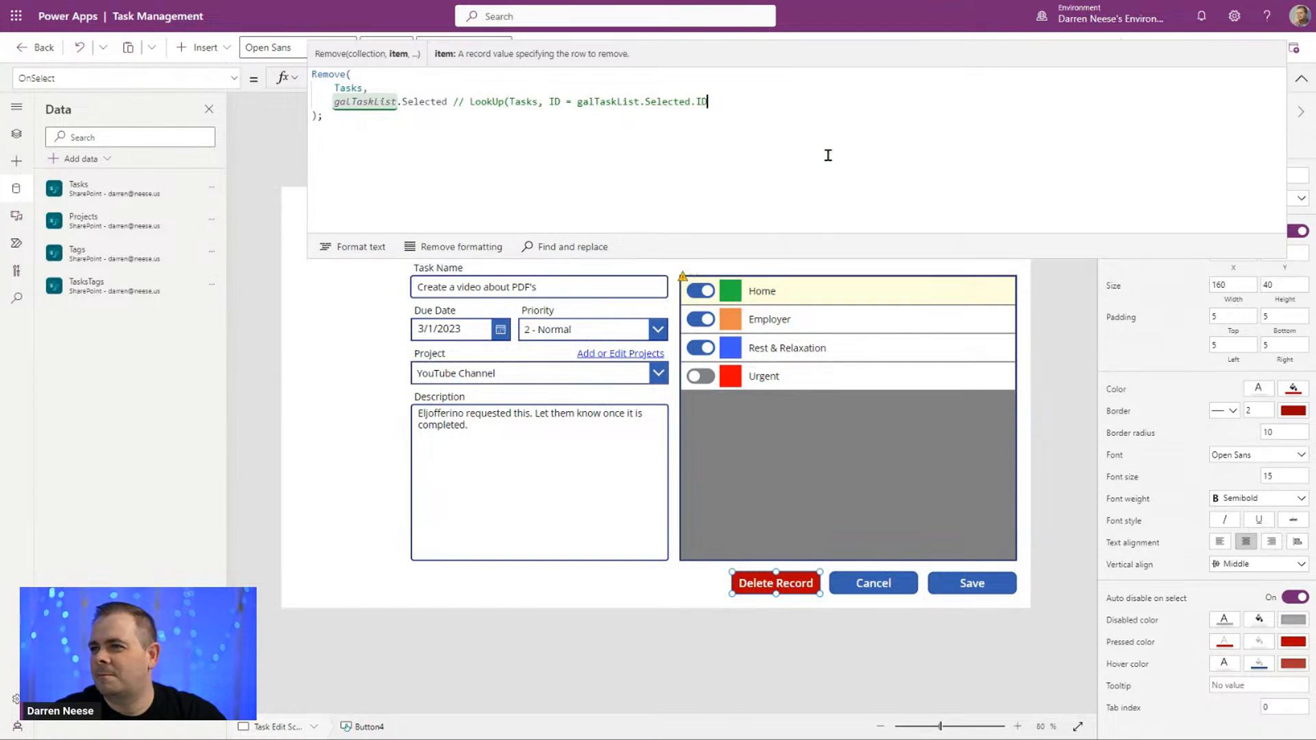
pyautogui.write(')')
# Step: Add a few spaces between galTaskList.Selected and the "//" comment
pyautogui.hotkey('ctrl', 'Left')
pyautogui.hotkey('ctrl', 'Left')
pyautogui.hotkey('ctrl', 'Left')
pyautogui.hotkey('ctrl', 'Left')
pyautogui.hotkey('ctrl', 'Left')
pyautogui.hotkey('ctrl', 'Left')
pyautogui.hotkey('ctrl', 'Left')
pyautogui.hotkey('ctrl', 'Left')
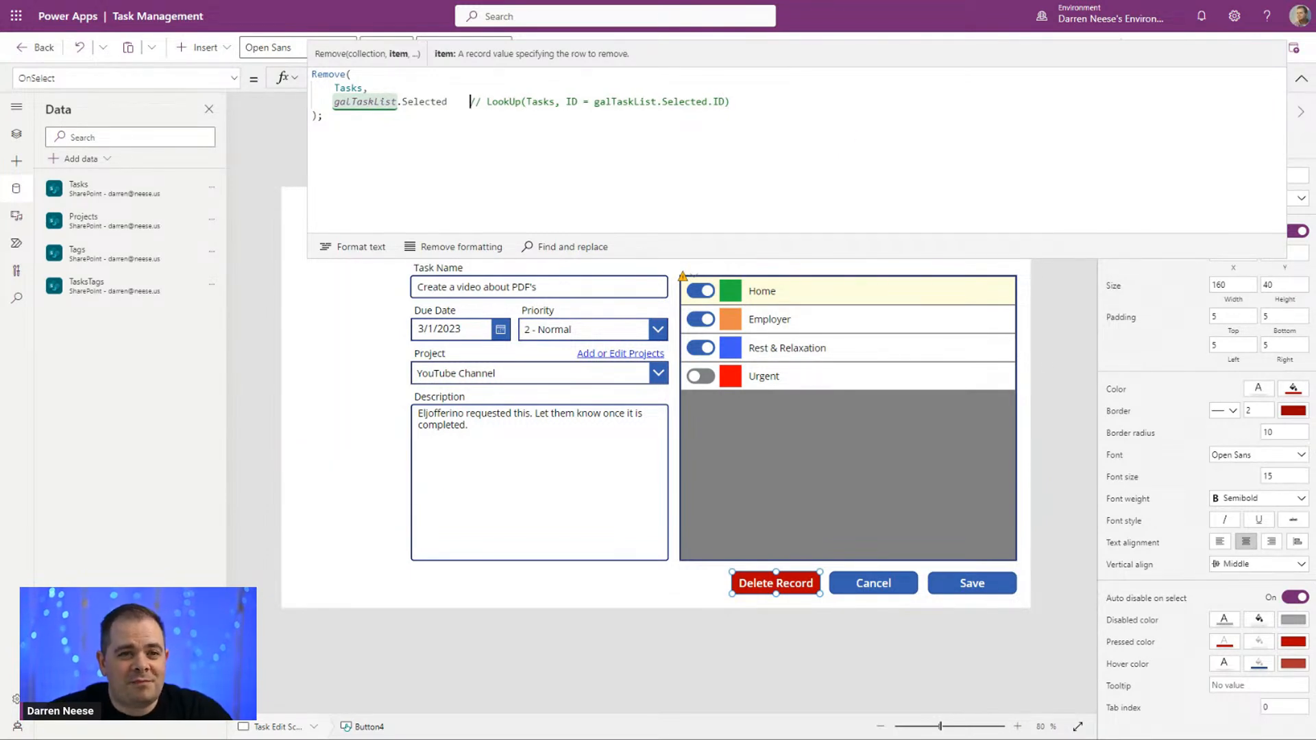
# Step: Preview the app, cancel the task edit, open the form for a new record, and exit the preview
pyautogui.click(777, 585)
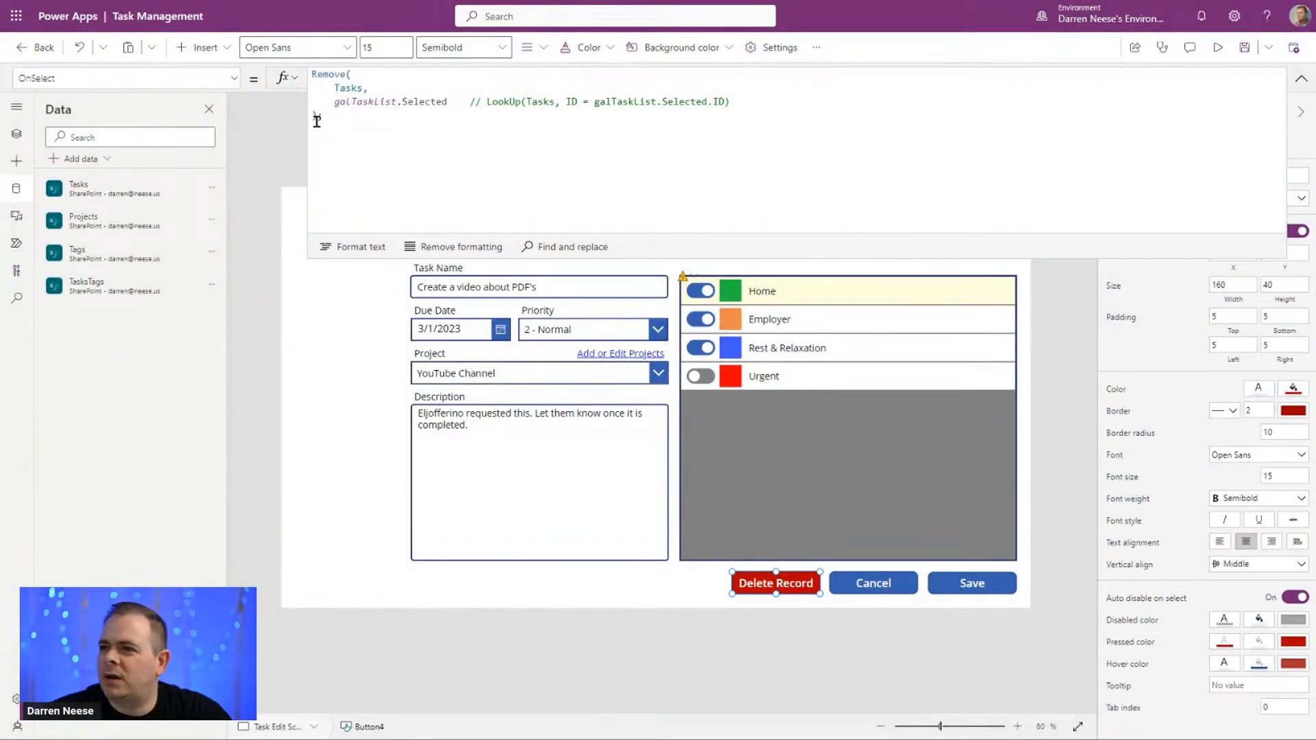
pyautogui.click(1302, 78)
pyautogui.click(1219, 47)
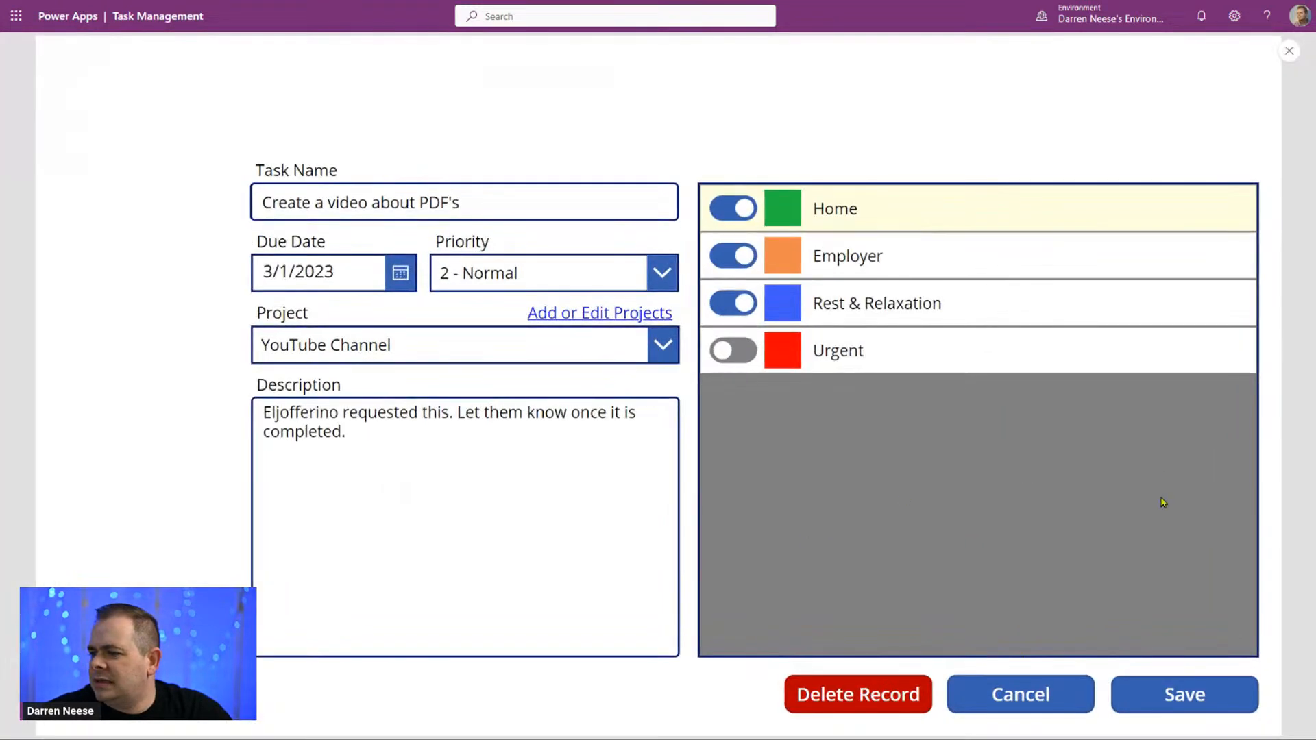
pyautogui.click(1049, 701)
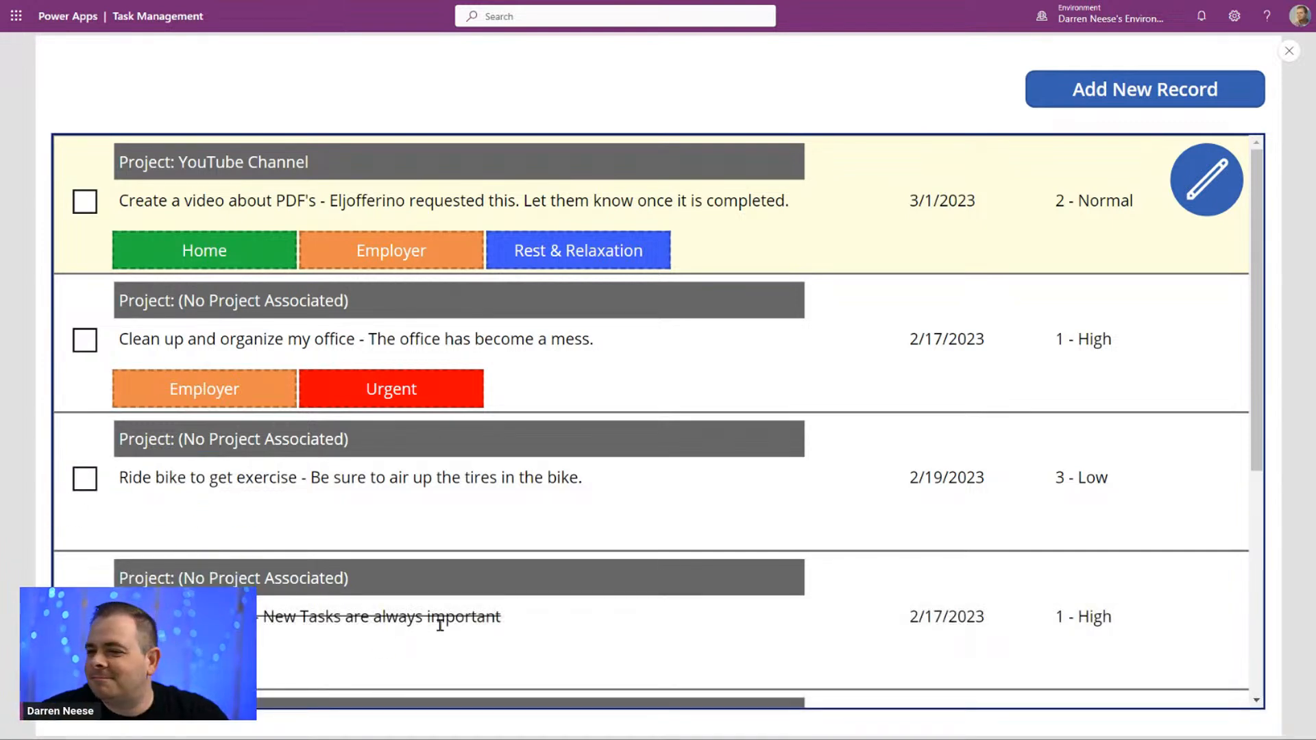
pyautogui.click(1092, 90)
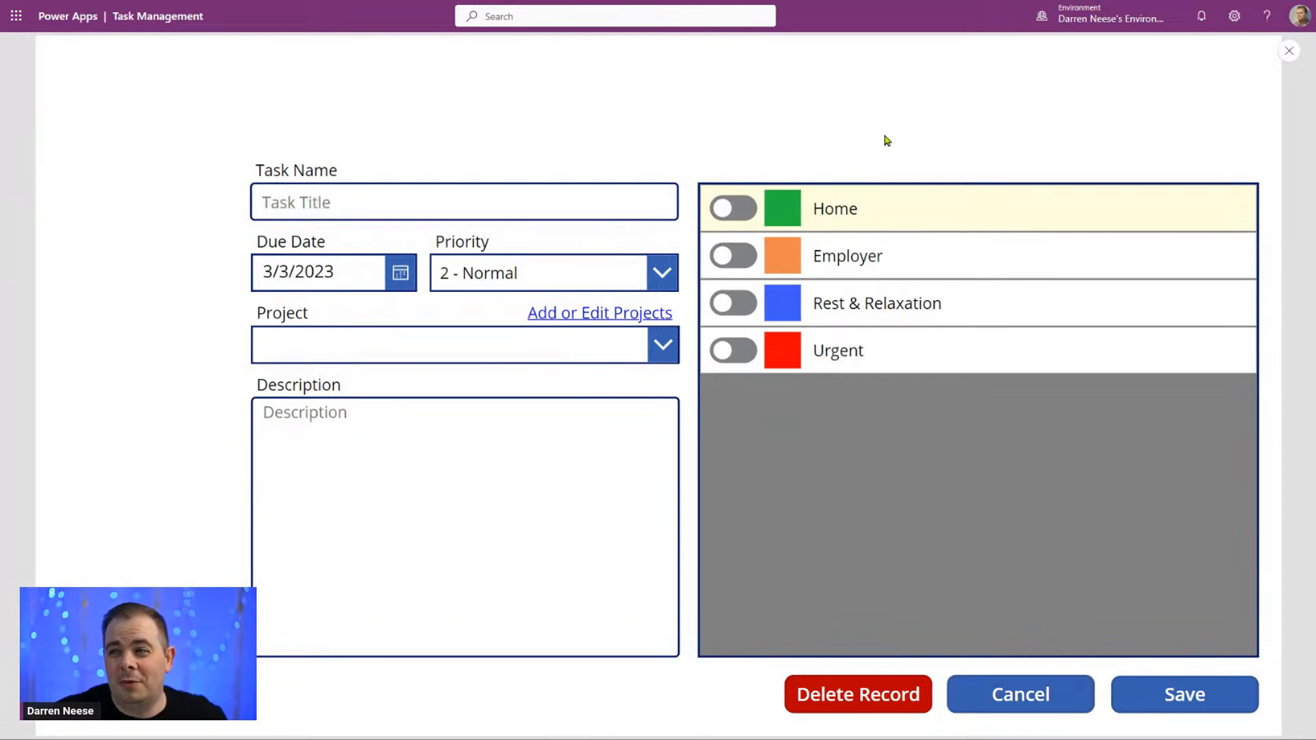
pyautogui.click(1289, 51)
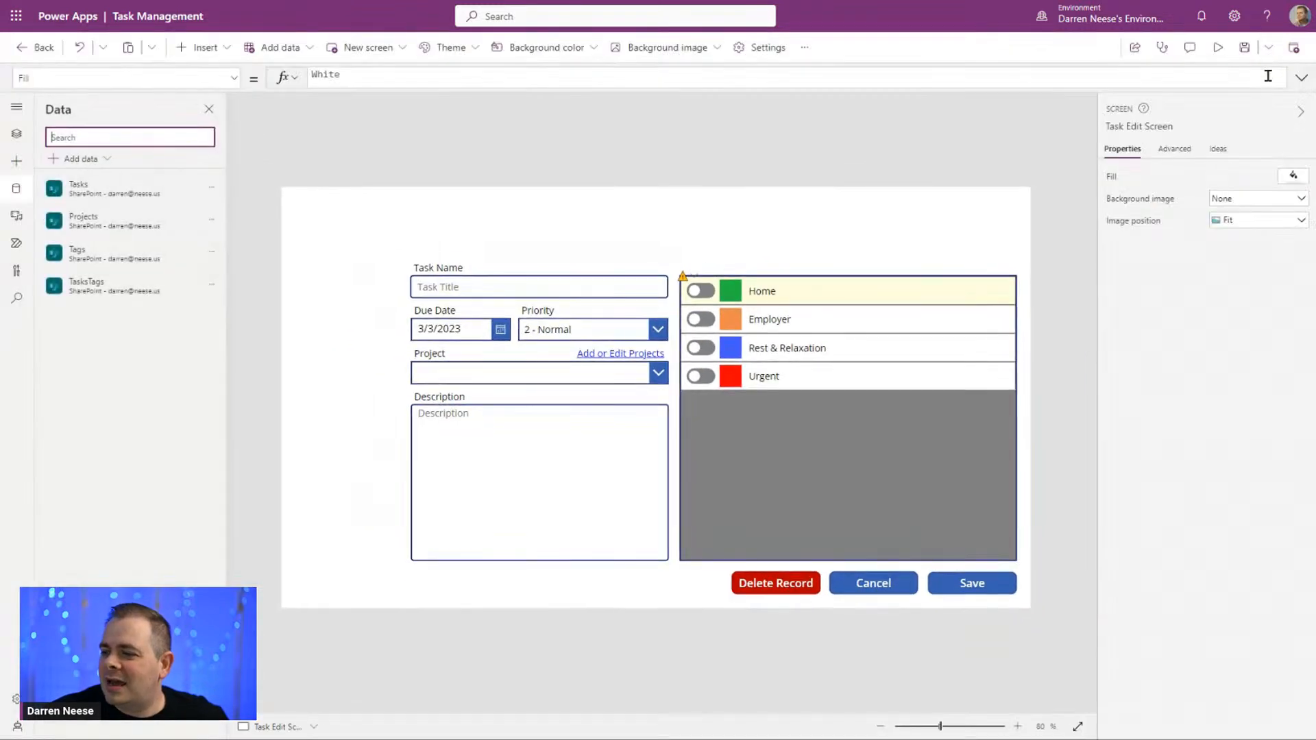
# Step: Set the Delete Record button's Visible property to "Not gblNewRecord"
pyautogui.click(801, 588)
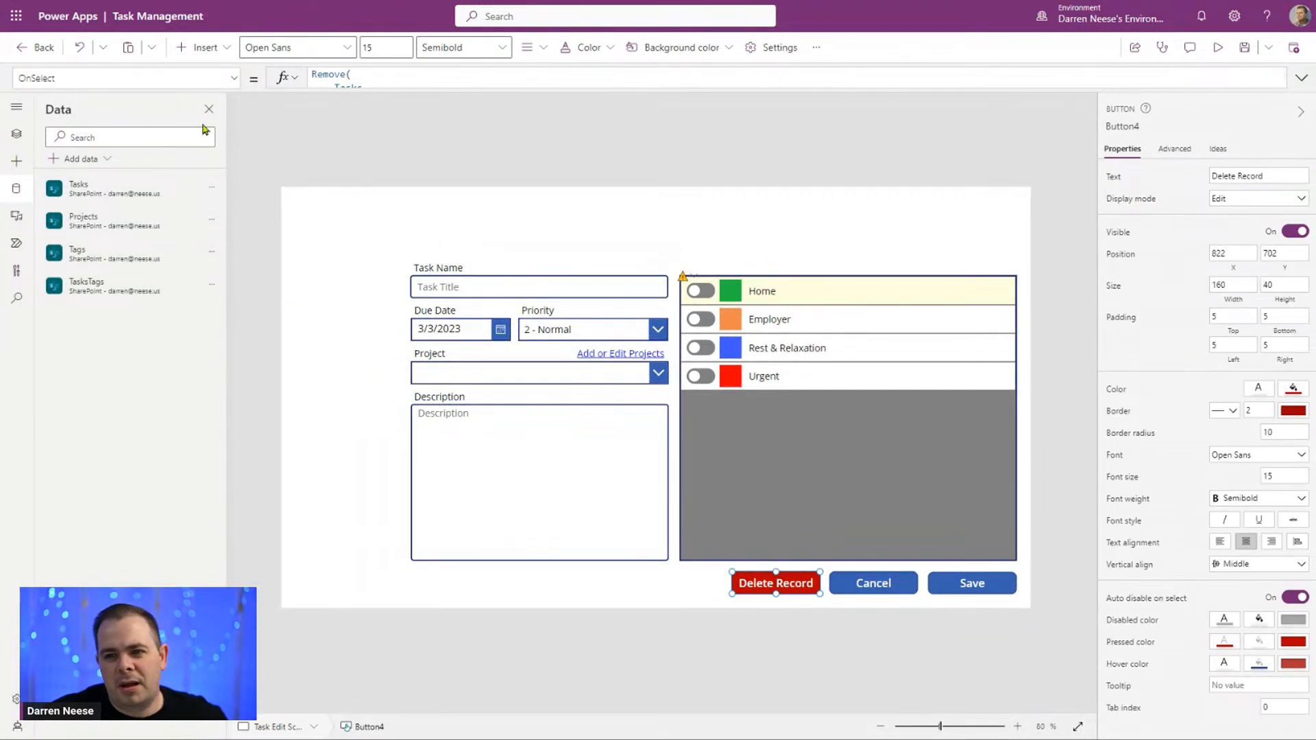
pyautogui.click(234, 79)
pyautogui.moveTo(236, 226); pyautogui.dragTo(240, 388)
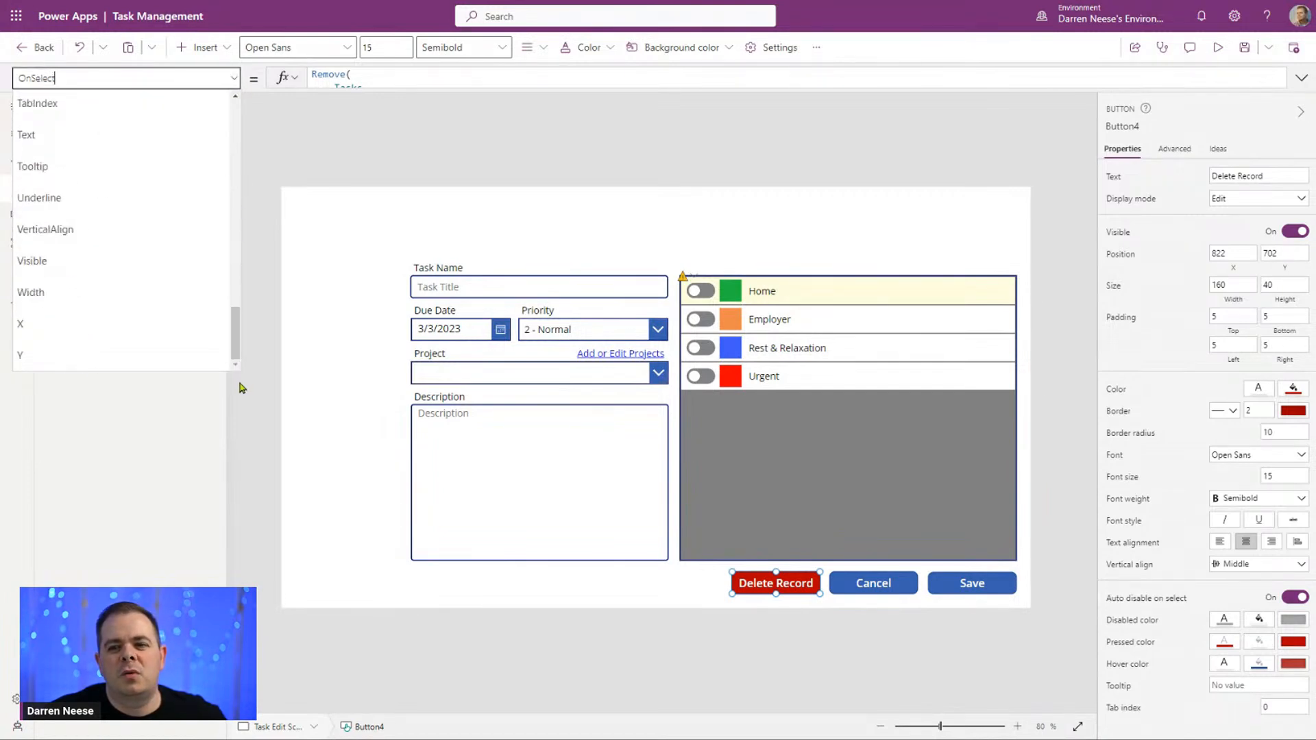
pyautogui.click(59, 266)
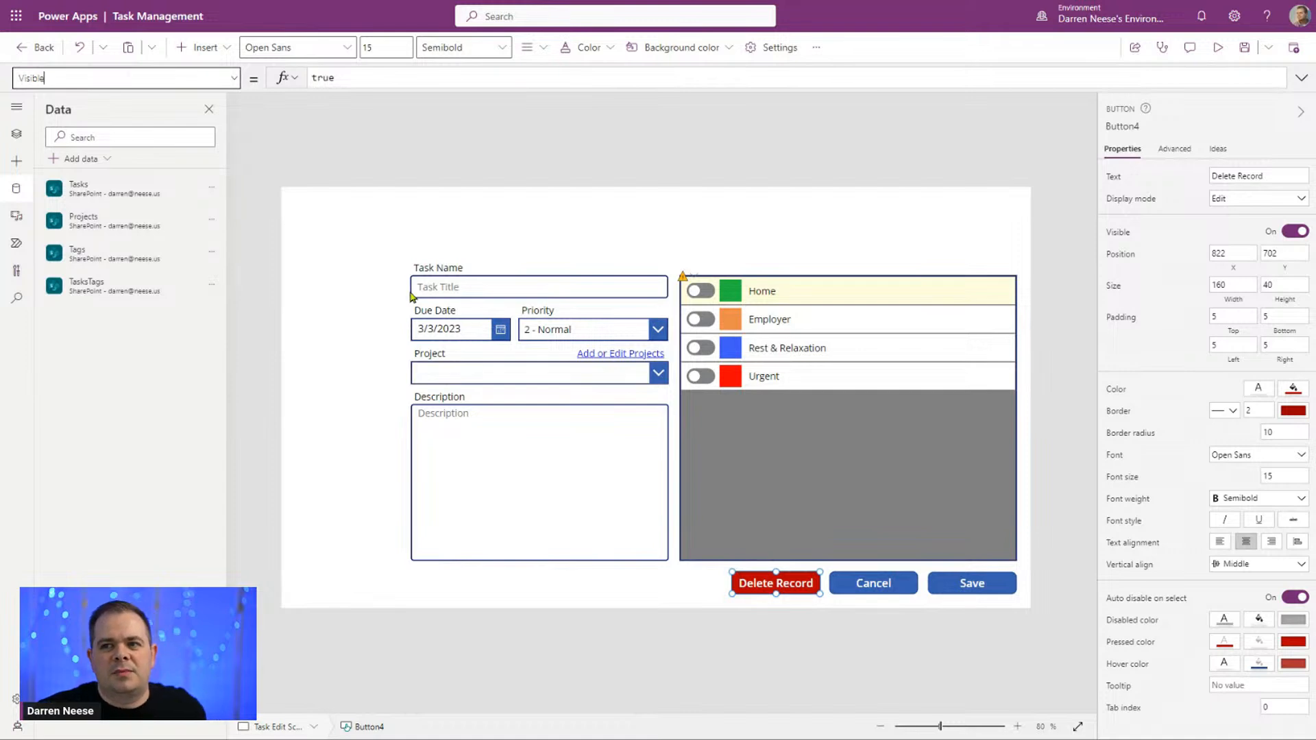
pyautogui.doubleClick(309, 77)
pyautogui.write('gbl')
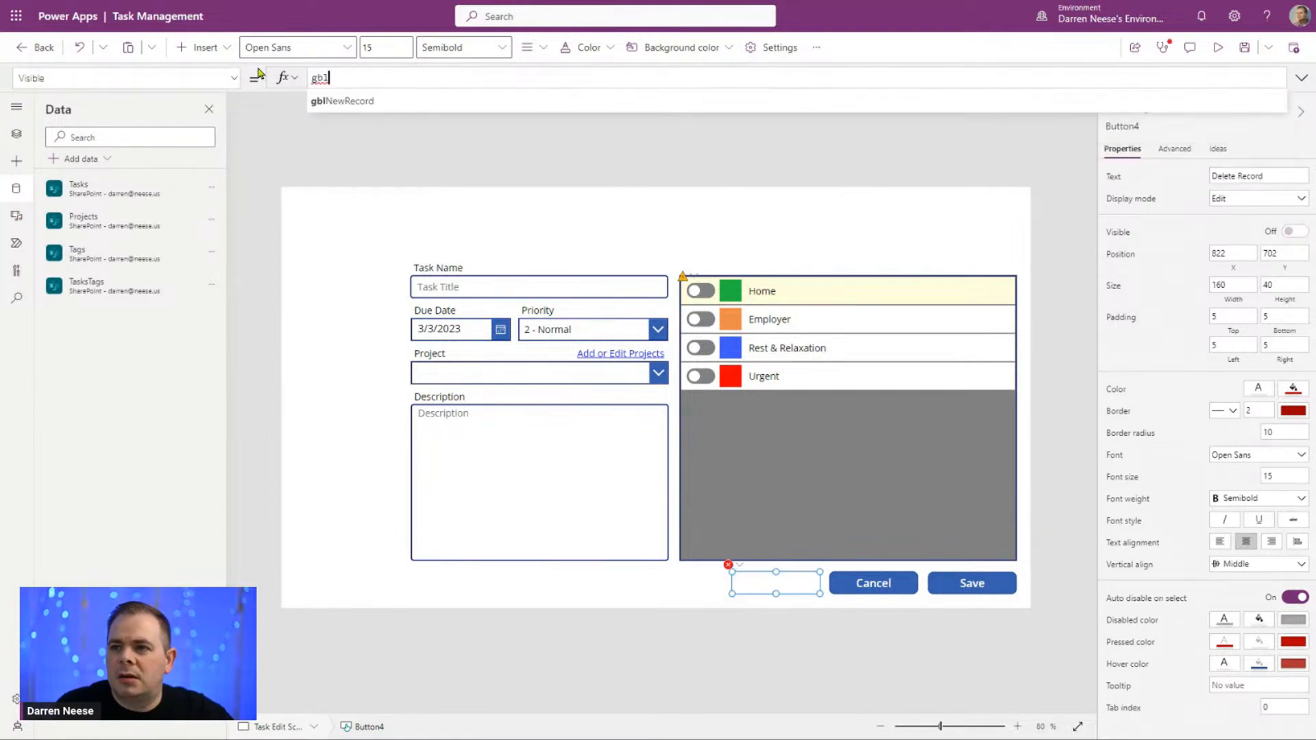
pyautogui.press('Tab')
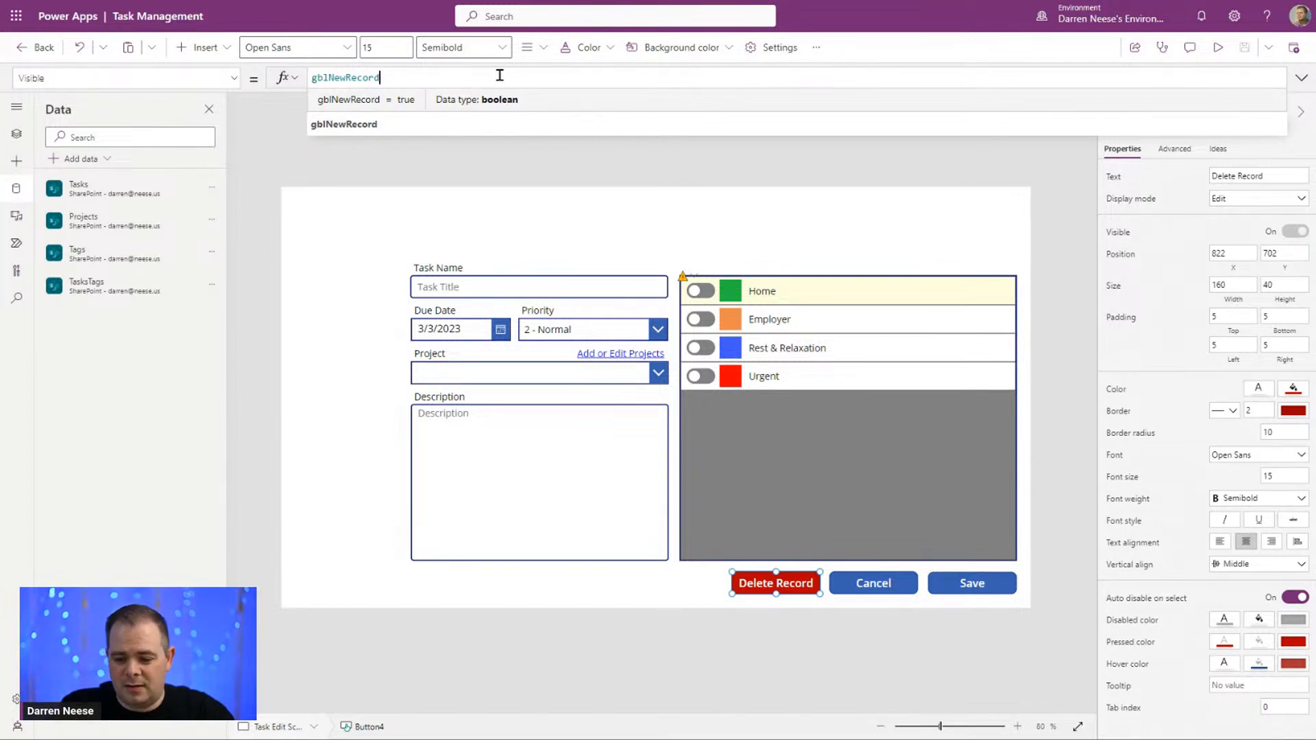
pyautogui.press('Home')
pyautogui.write('Not ')
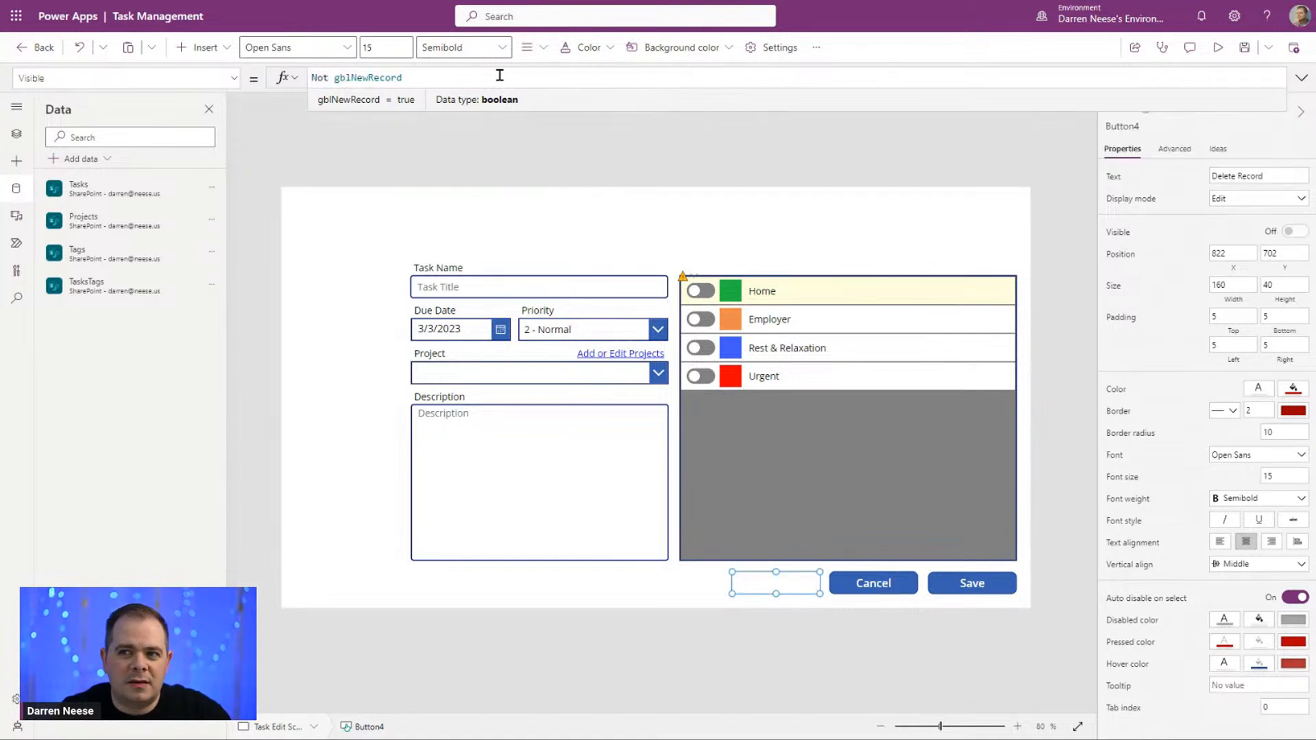
pyautogui.write('!')
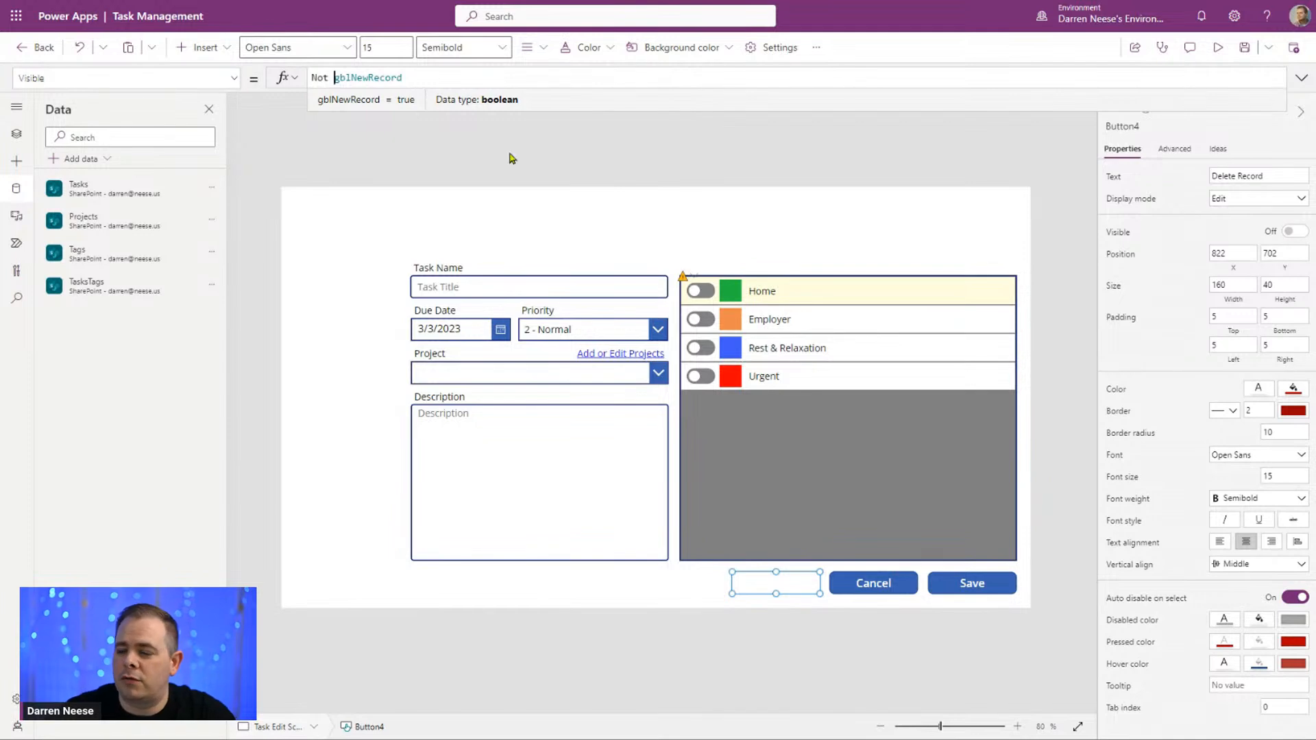
# Step: Preview the app and save a new task named TEST1 from the task form
pyautogui.click(1047, 187)
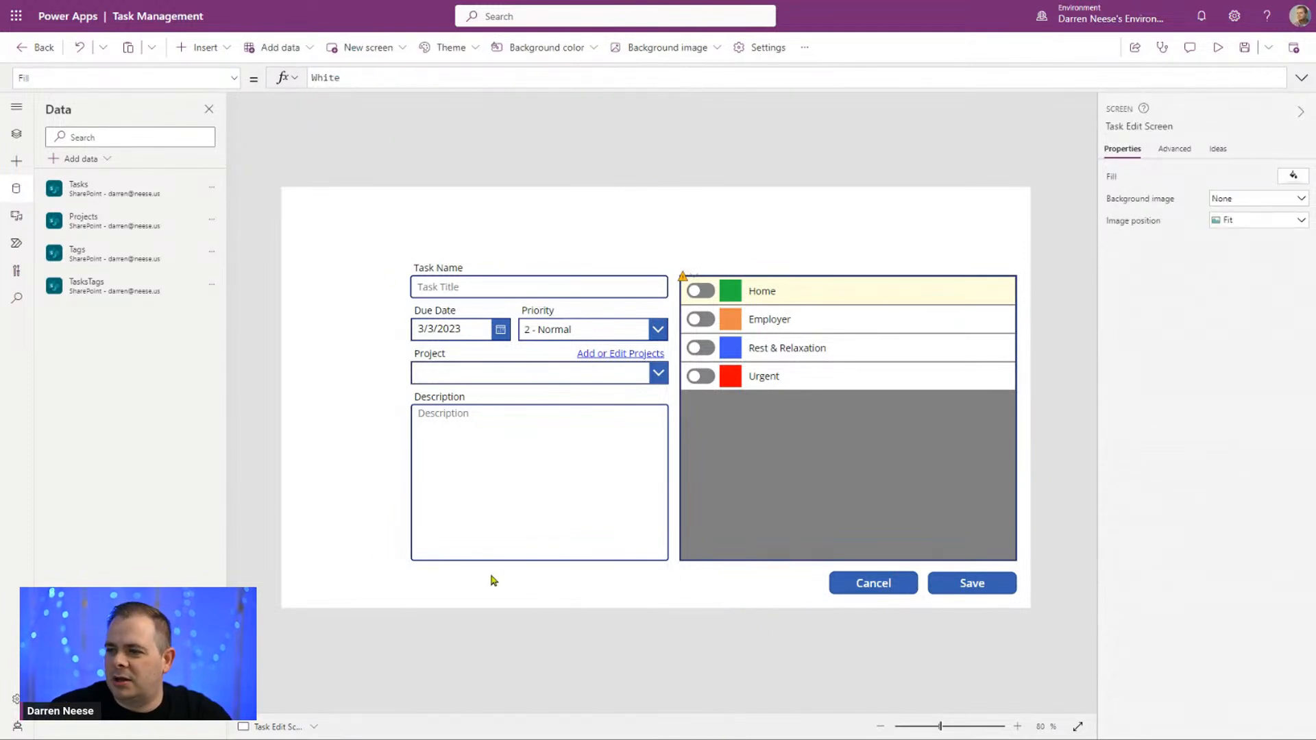
pyautogui.click(1217, 47)
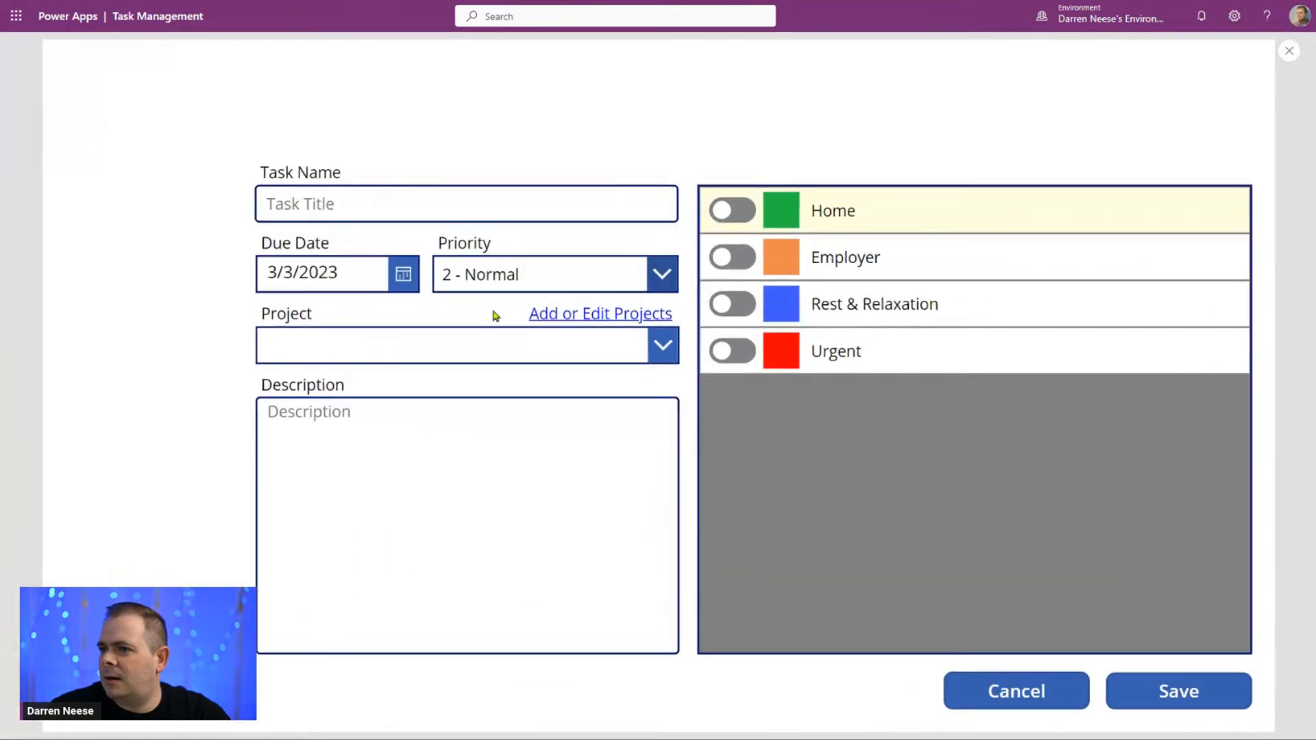
pyautogui.click(455, 199)
pyautogui.write('TEST1')
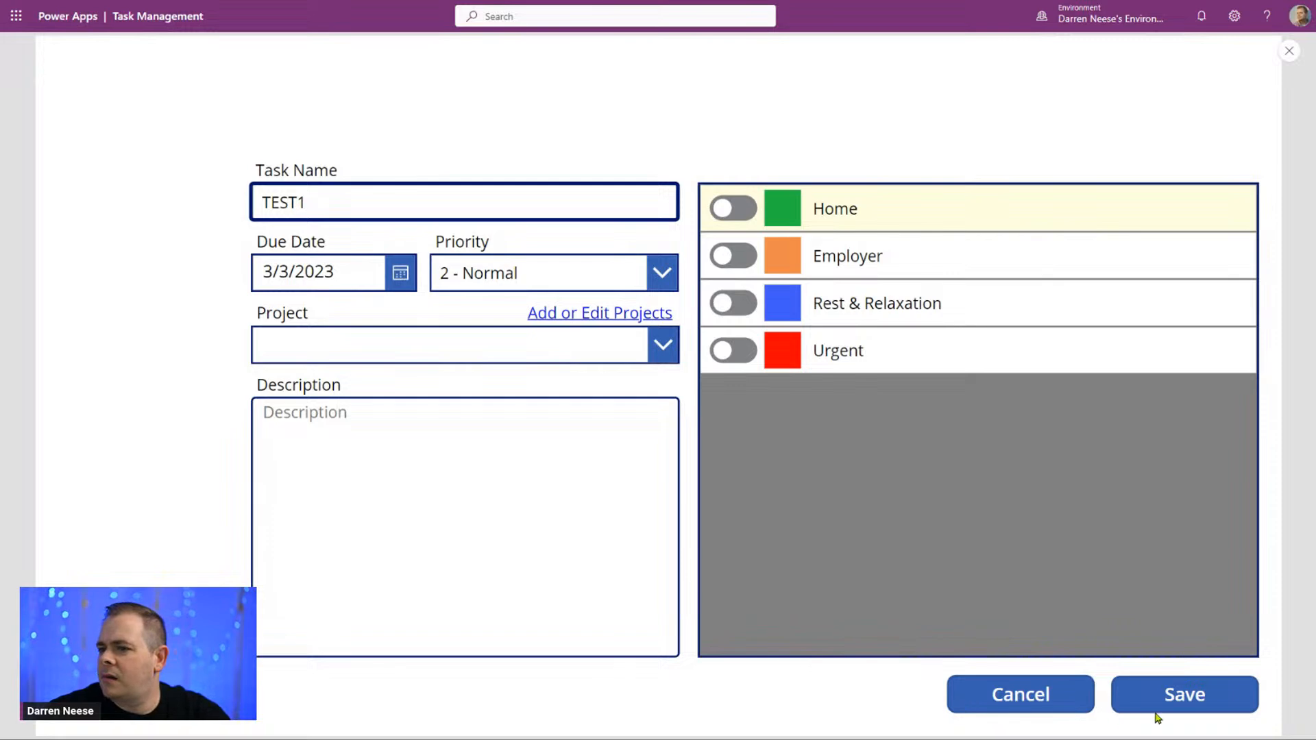
pyautogui.click(1202, 706)
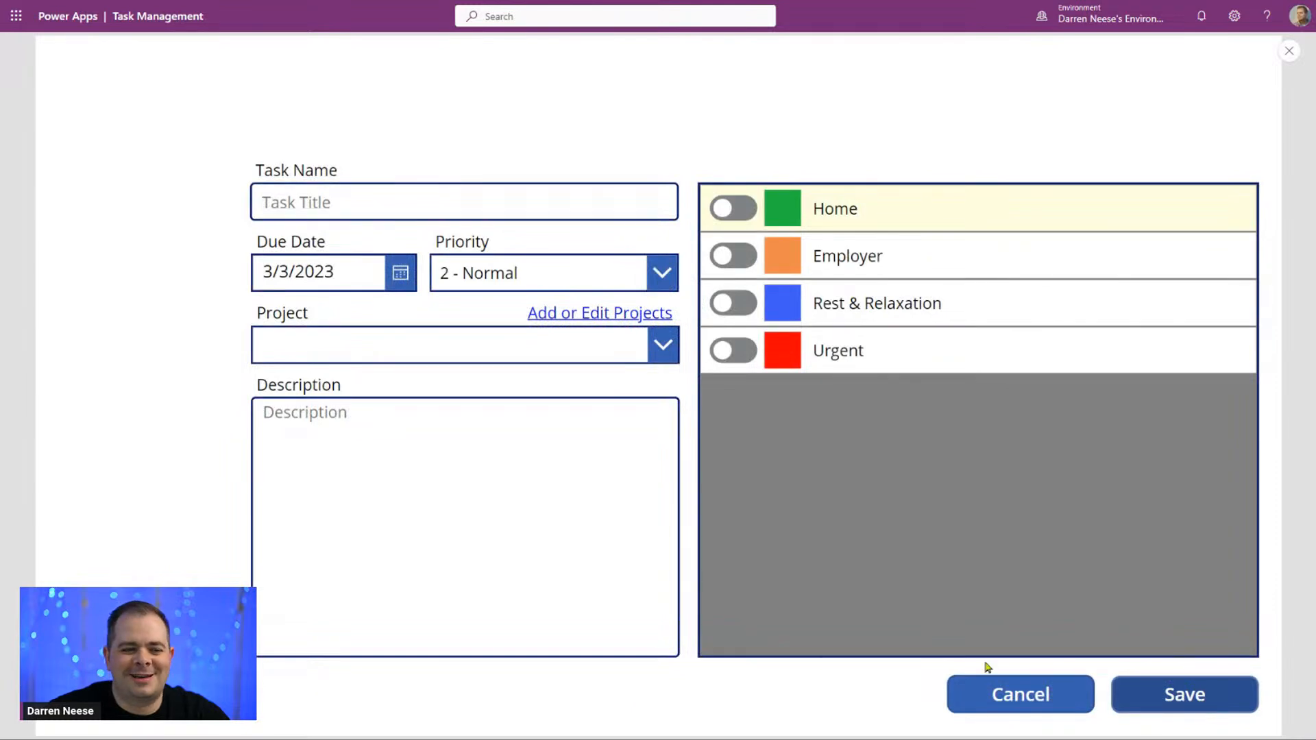
# Step: Enter TEST2 as the task name and save it as a new task
pyautogui.click(524, 206)
pyautogui.write('TEST2')
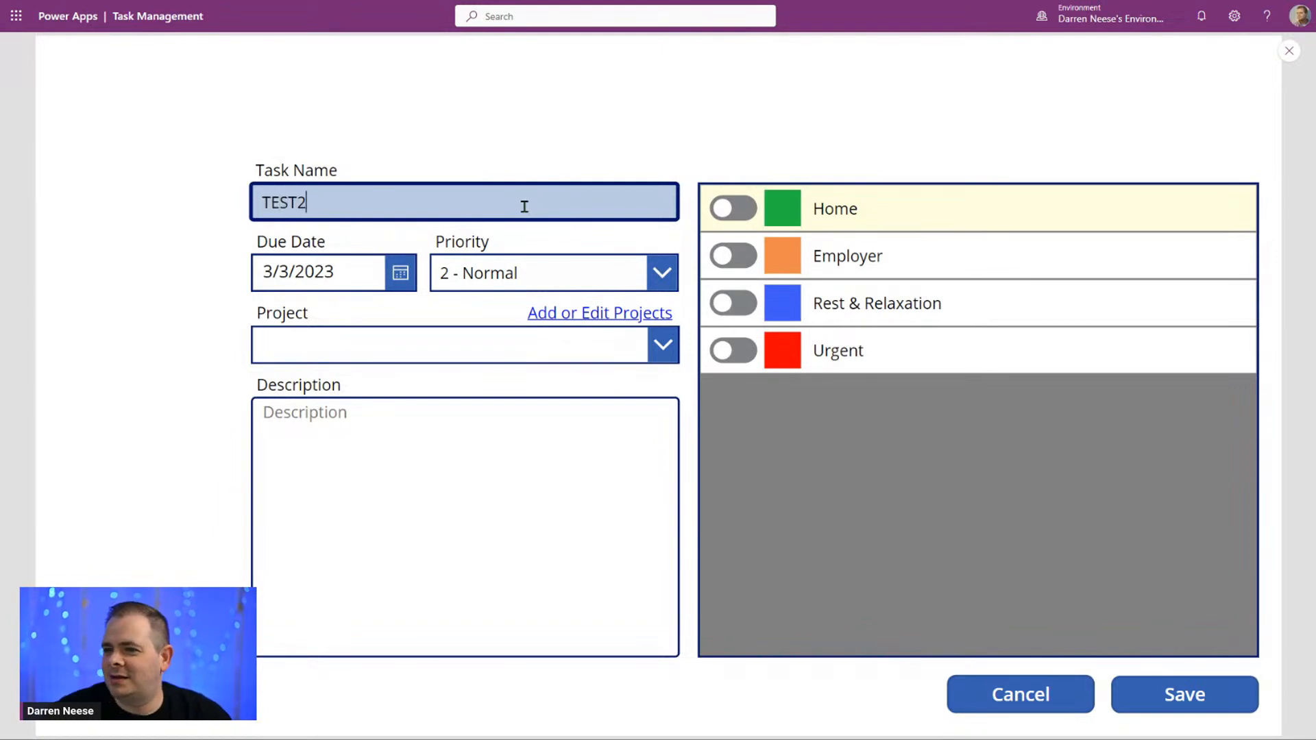
pyautogui.click(1158, 694)
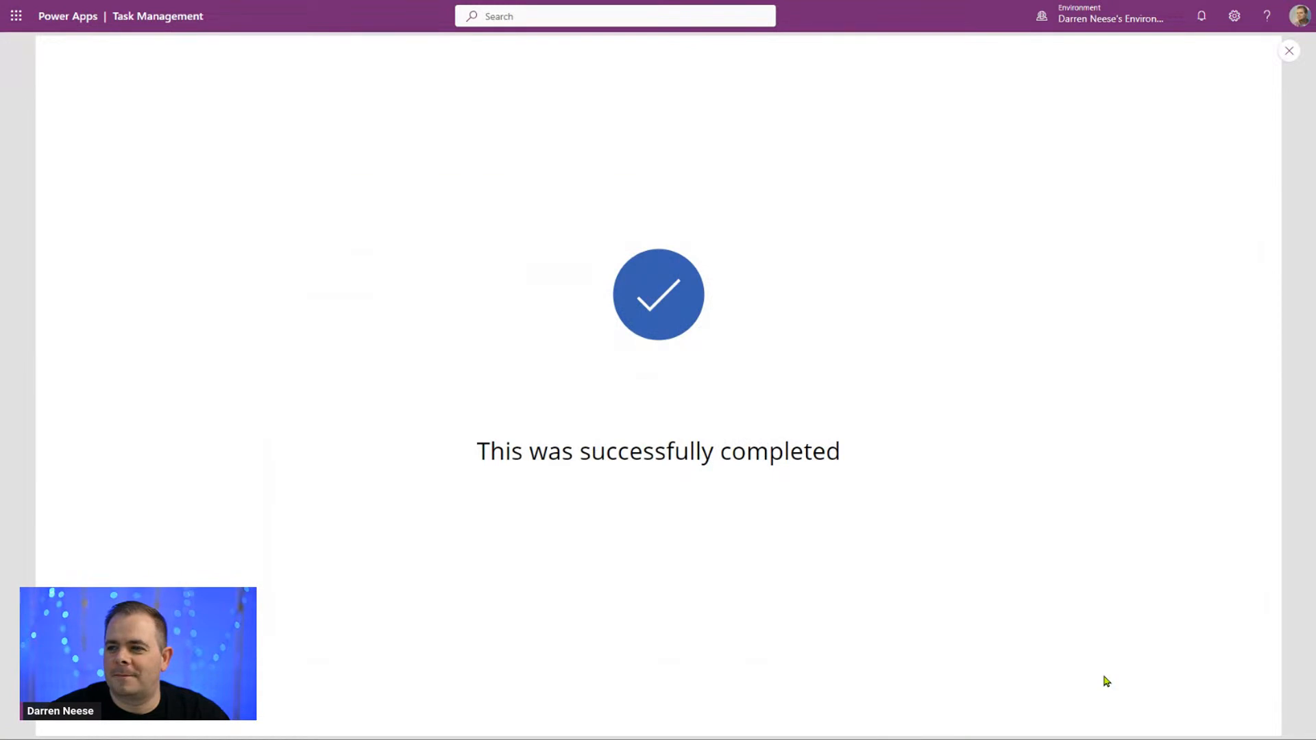
# Step: Save a new task named TEST3, try cancelling the blank form, and exit the preview
pyautogui.click(537, 192)
pyautogui.write('TEST')
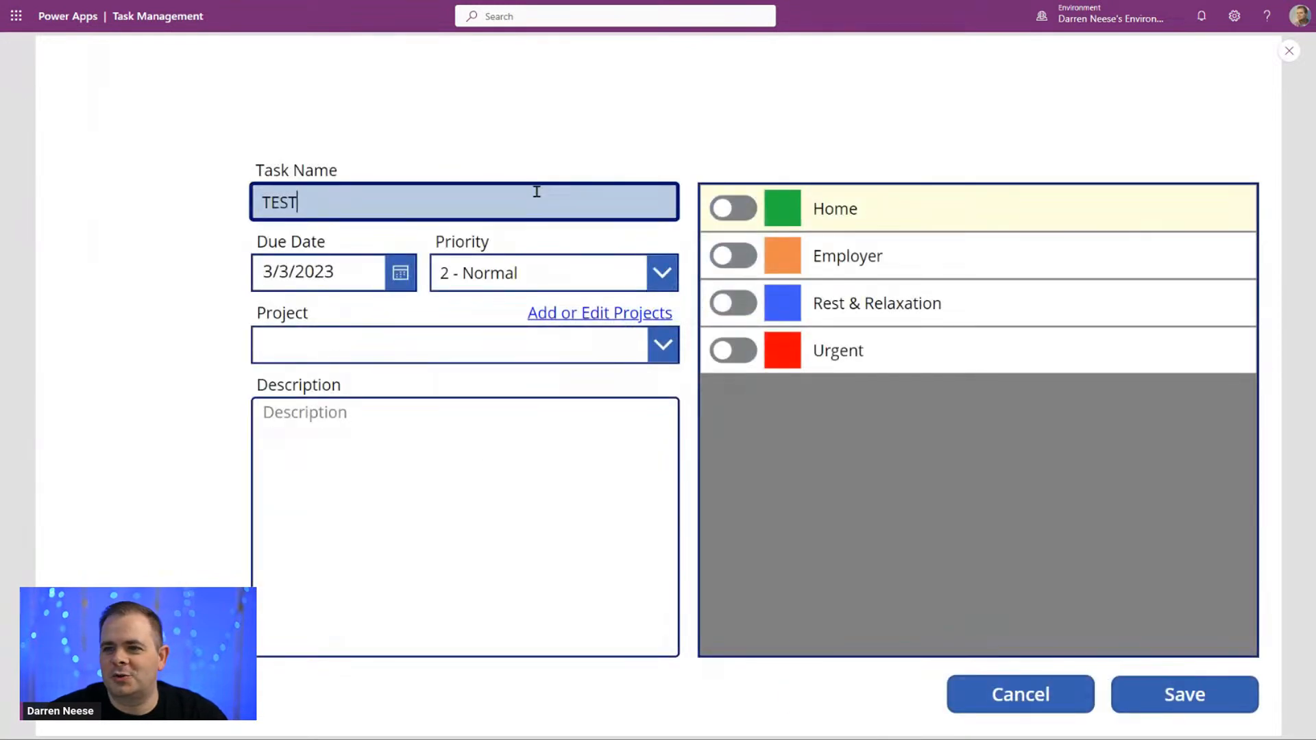
pyautogui.write('3')
pyautogui.click(1172, 701)
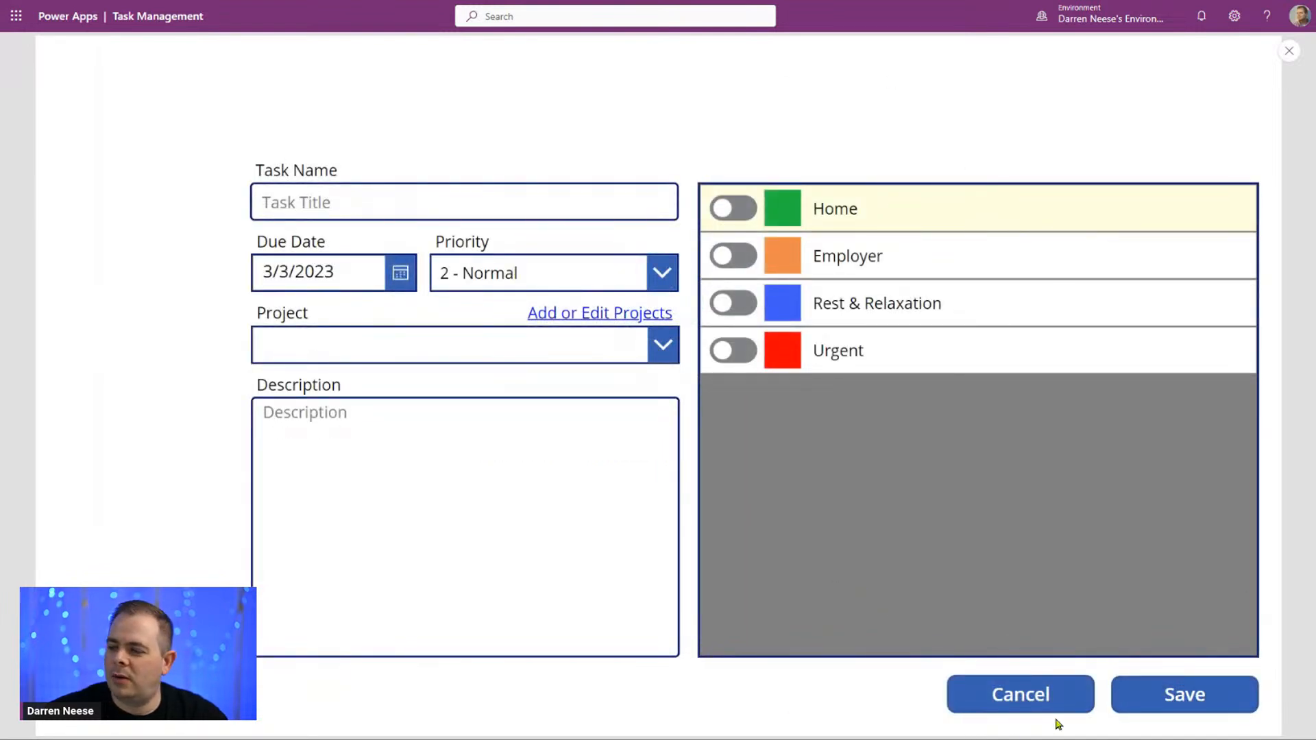
pyautogui.click(1016, 699)
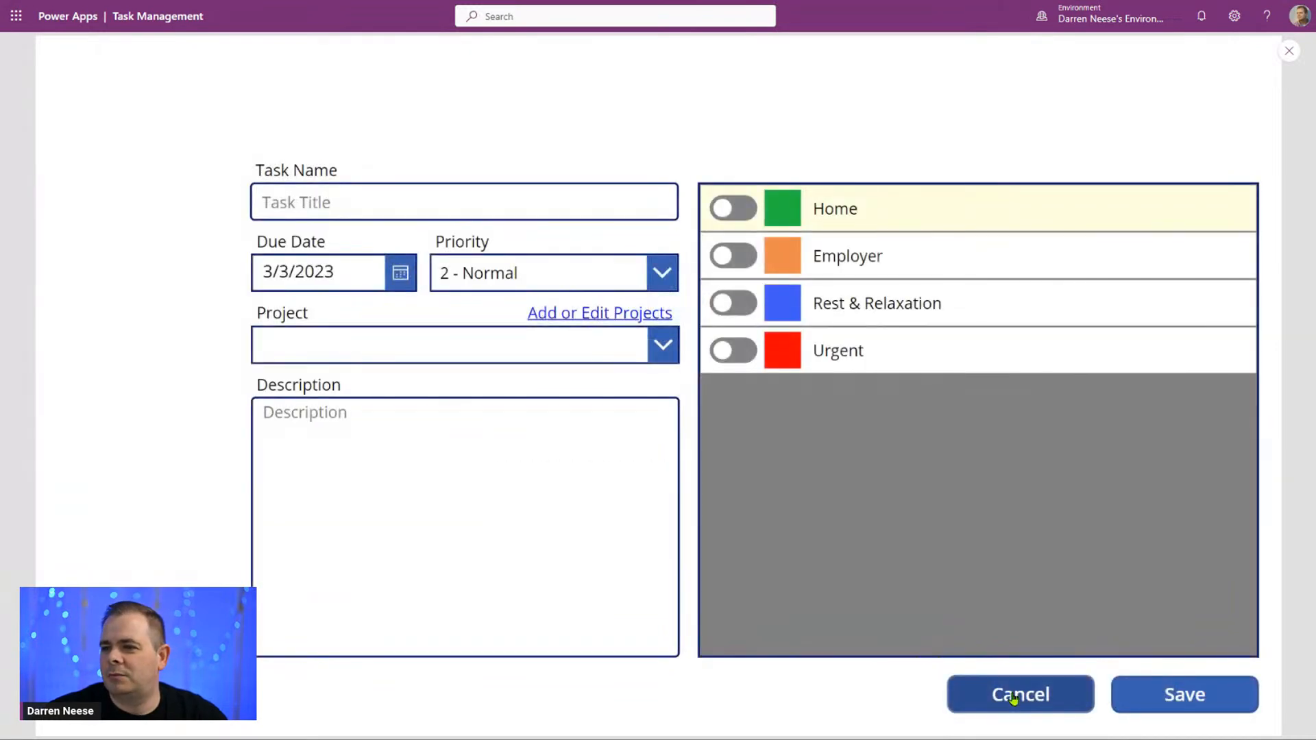
pyautogui.click(1295, 58)
# Step: Set the Cancel button's OnSelect formula to "Navigate('Task Edit Screen', Fade);"
pyautogui.click(877, 584)
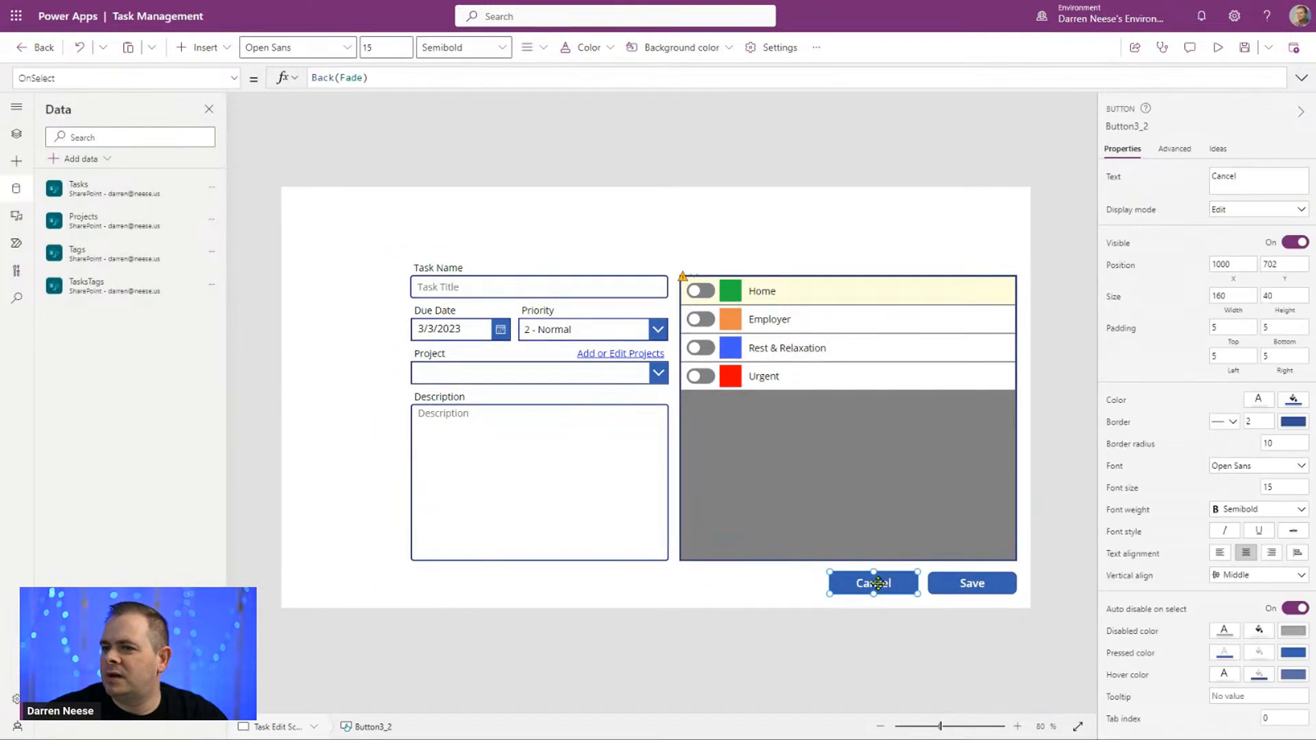
pyautogui.click(13, 137)
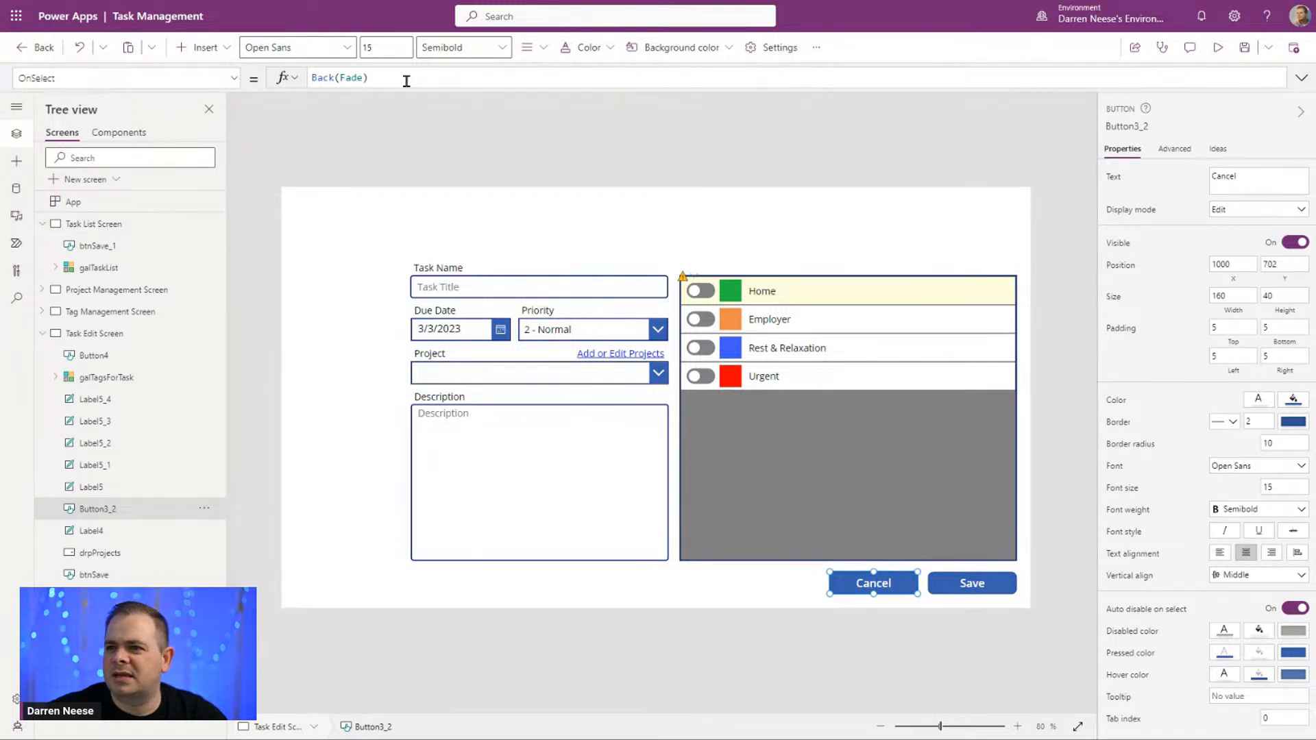
pyautogui.moveTo(405, 79); pyautogui.dragTo(223, 72)
pyautogui.write('Nav')
pyautogui.press('Tab')
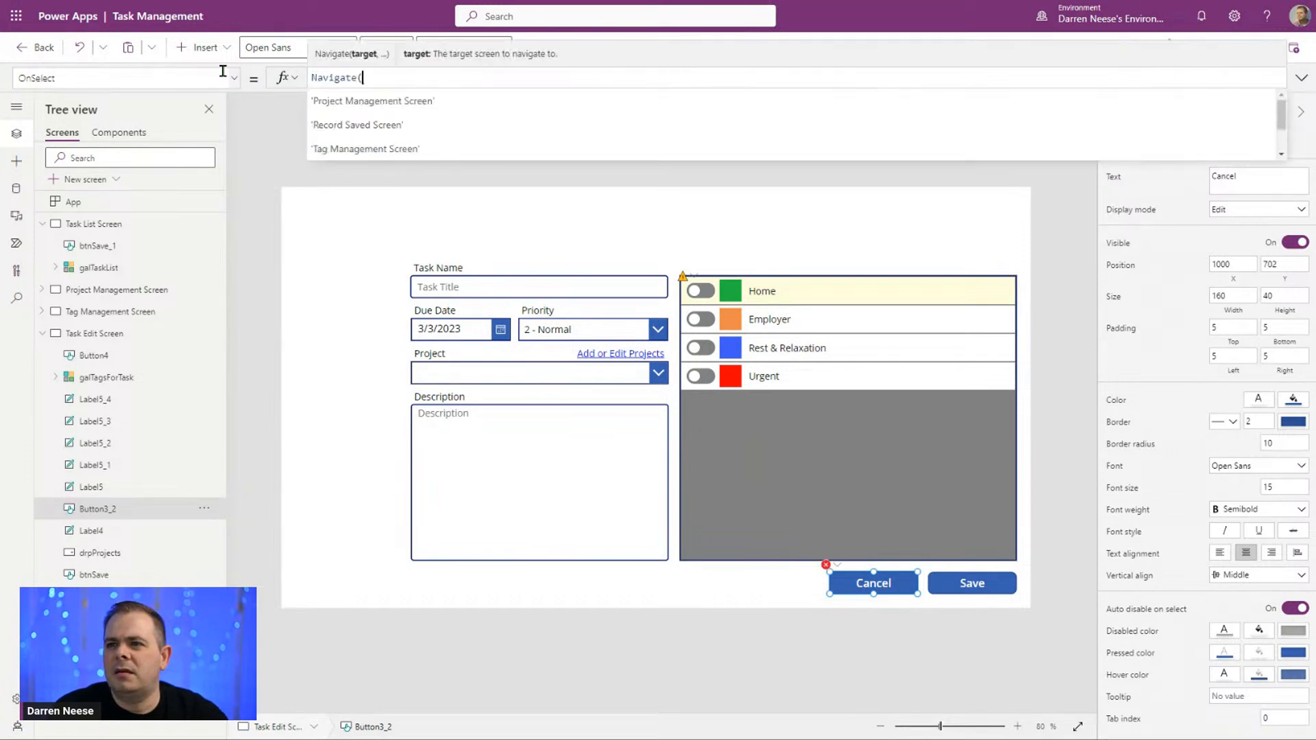
pyautogui.write("'Task Edit")
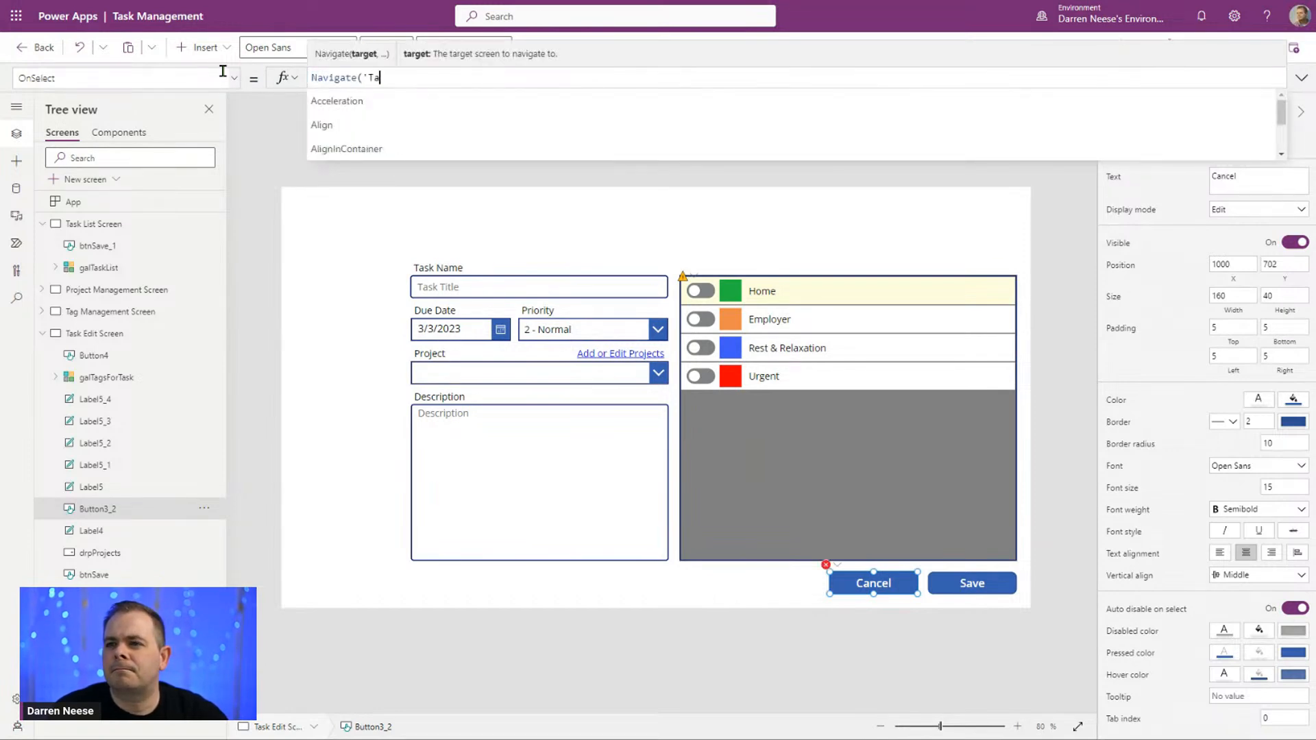
pyautogui.press('Tab')
pyautogui.write(')')
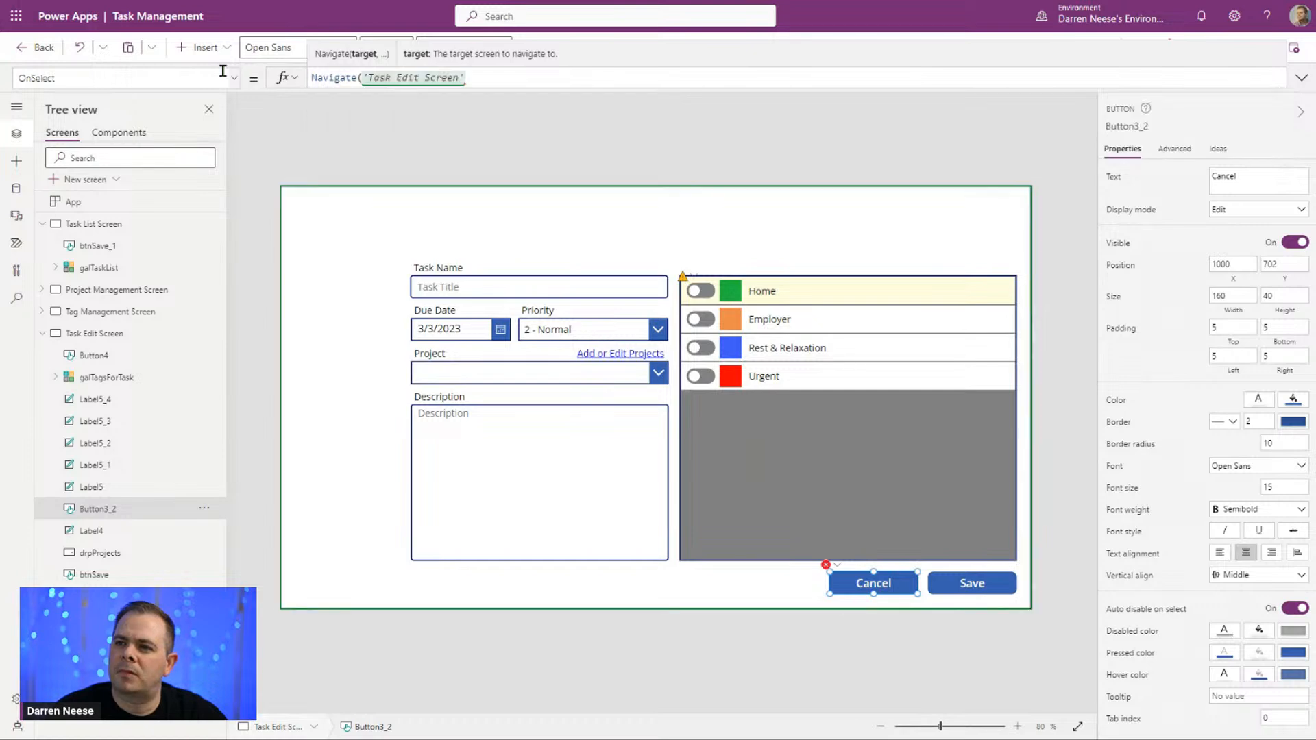
pyautogui.write(';')
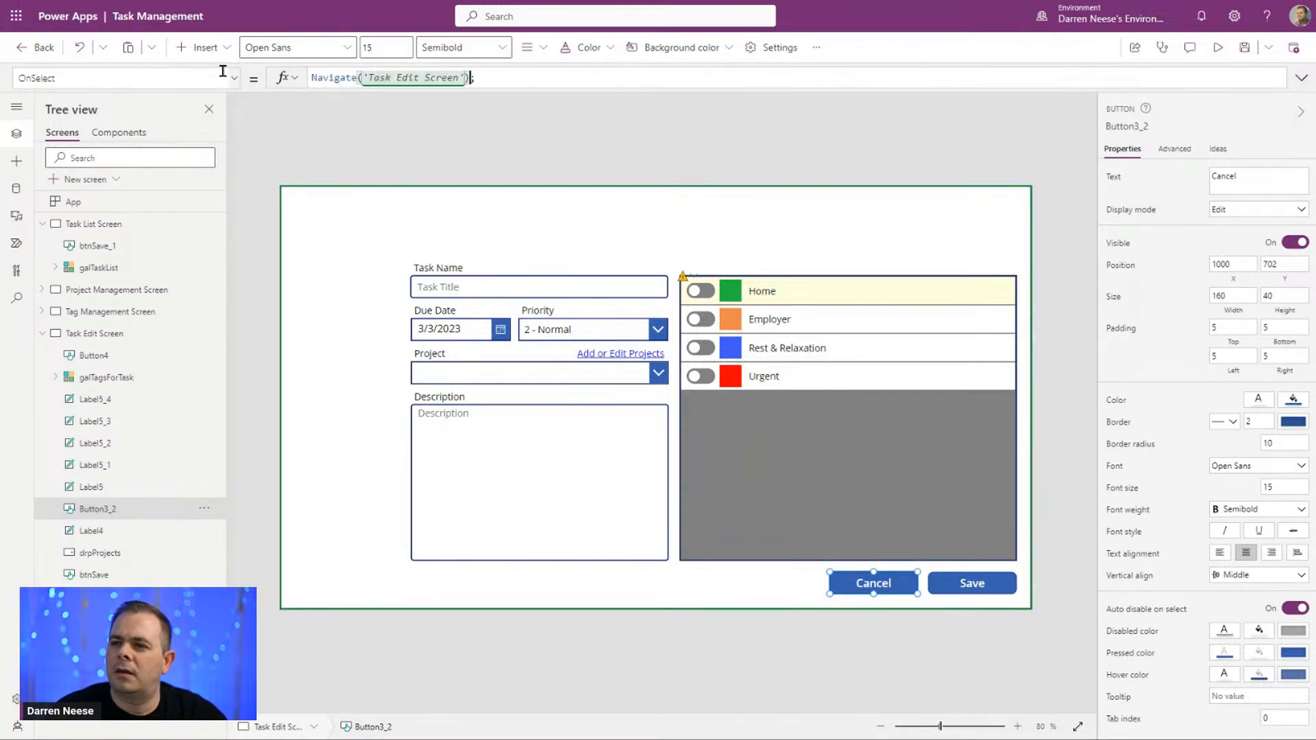
pyautogui.press('Left')
pyautogui.press('Left')
pyautogui.write(', Fade')
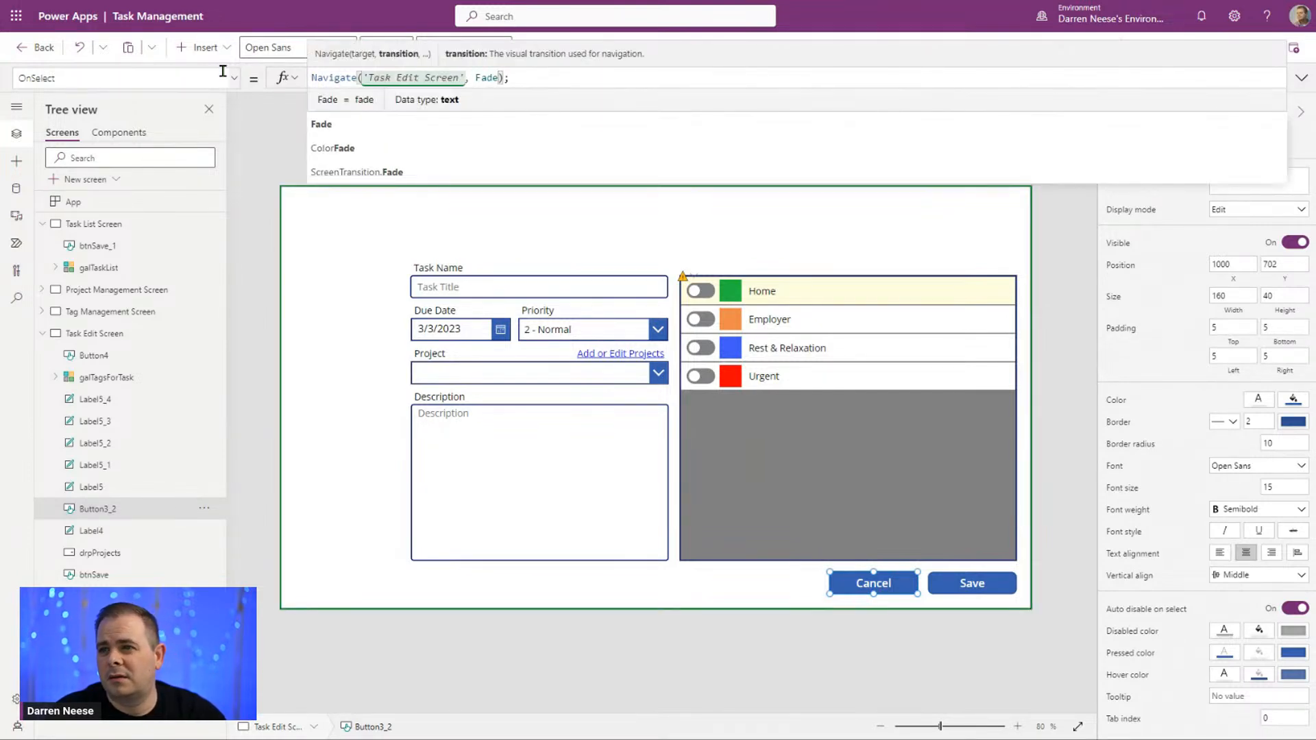
pyautogui.click(1065, 392)
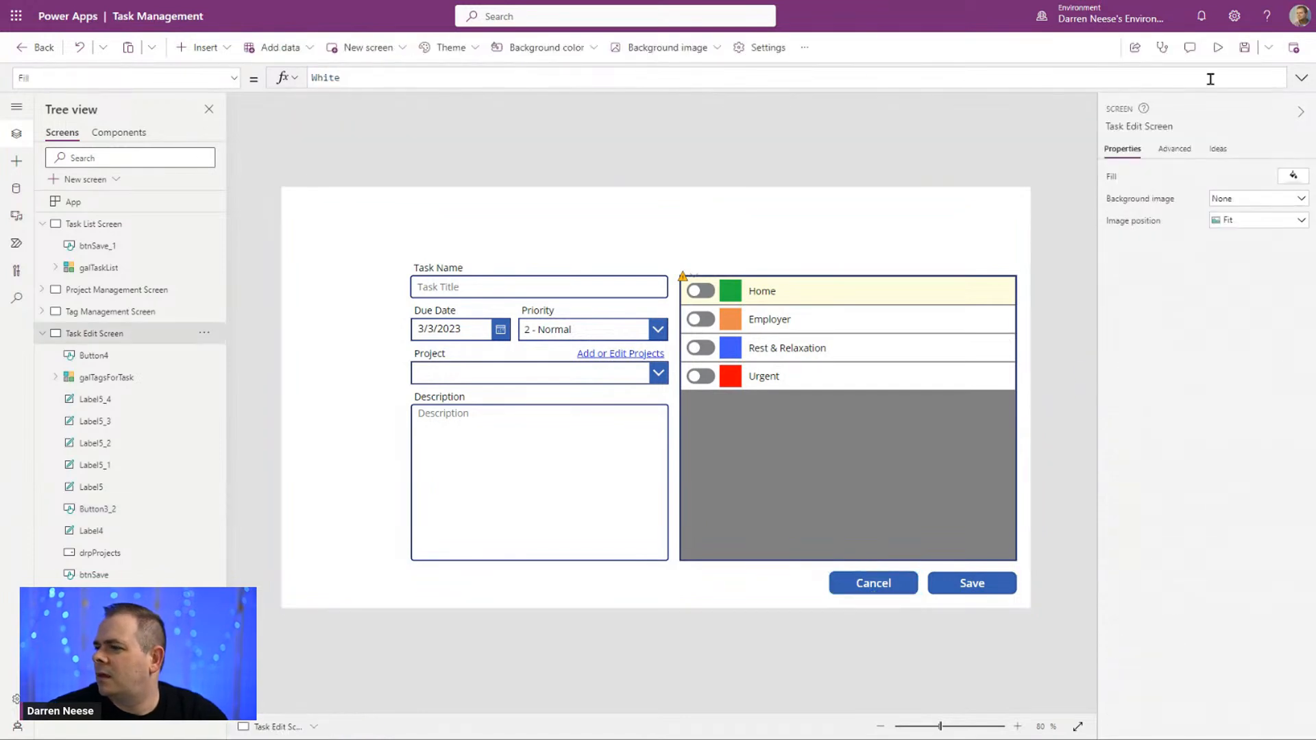
# Step: Preview the app to test the Cancel button on the Task Edit Screen and exit the preview
pyautogui.press('F5')
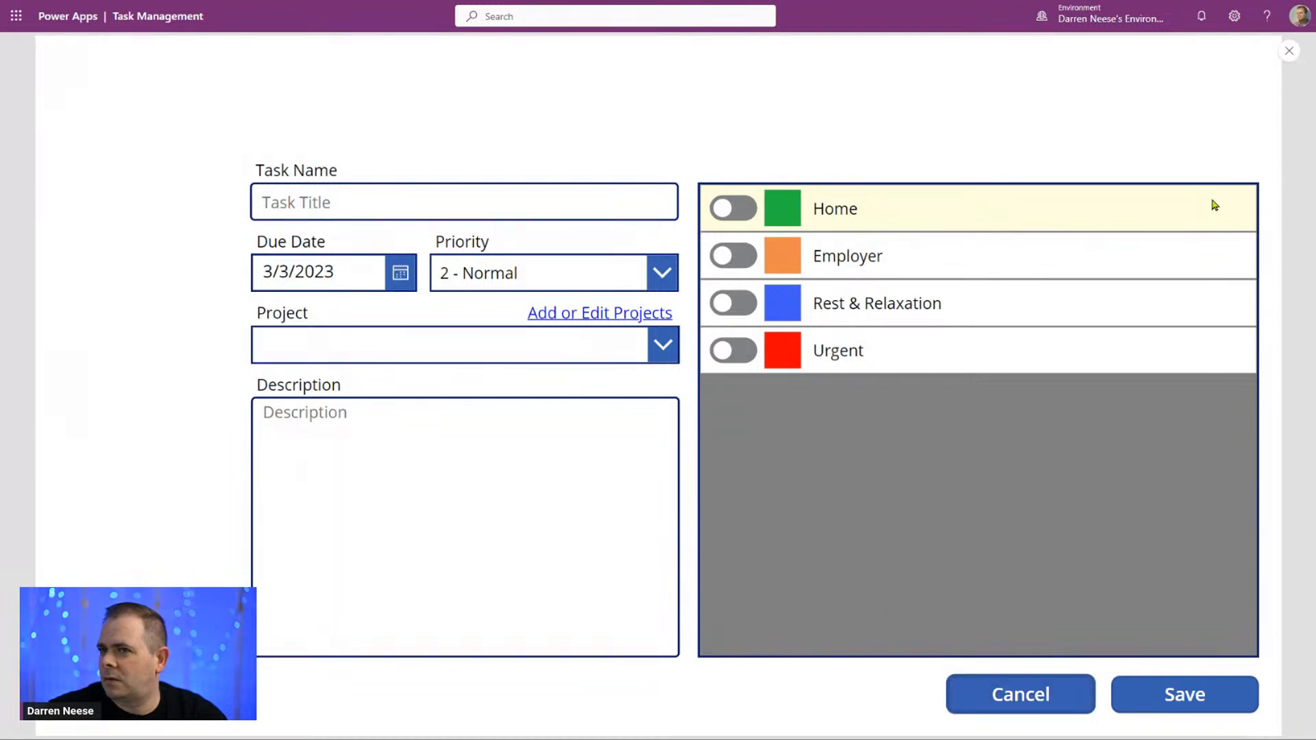
pyautogui.click(1290, 52)
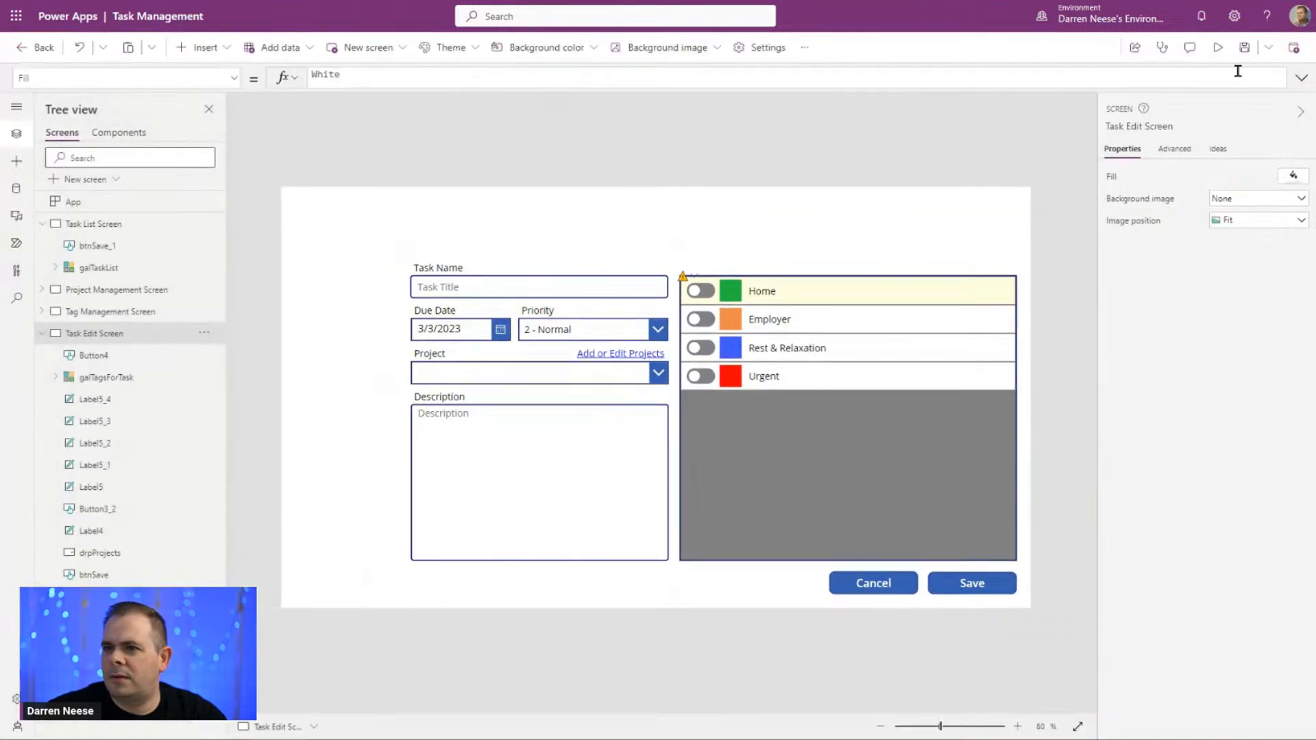
# Step: Copy the Task List Screen's name and return to the Task Edit Screen by adding a new record in the preview
pyautogui.click(98, 232)
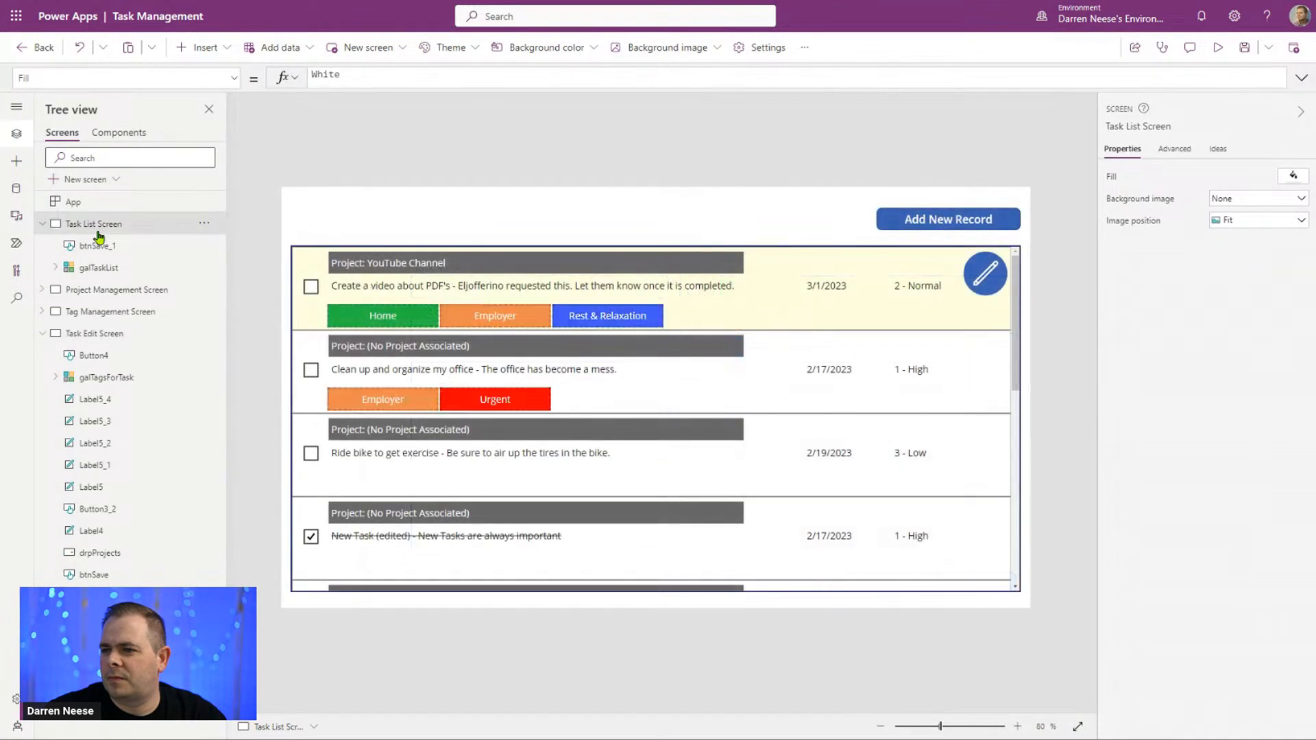
pyautogui.click(1147, 128)
pyautogui.hotkey('ctrl', 'c')
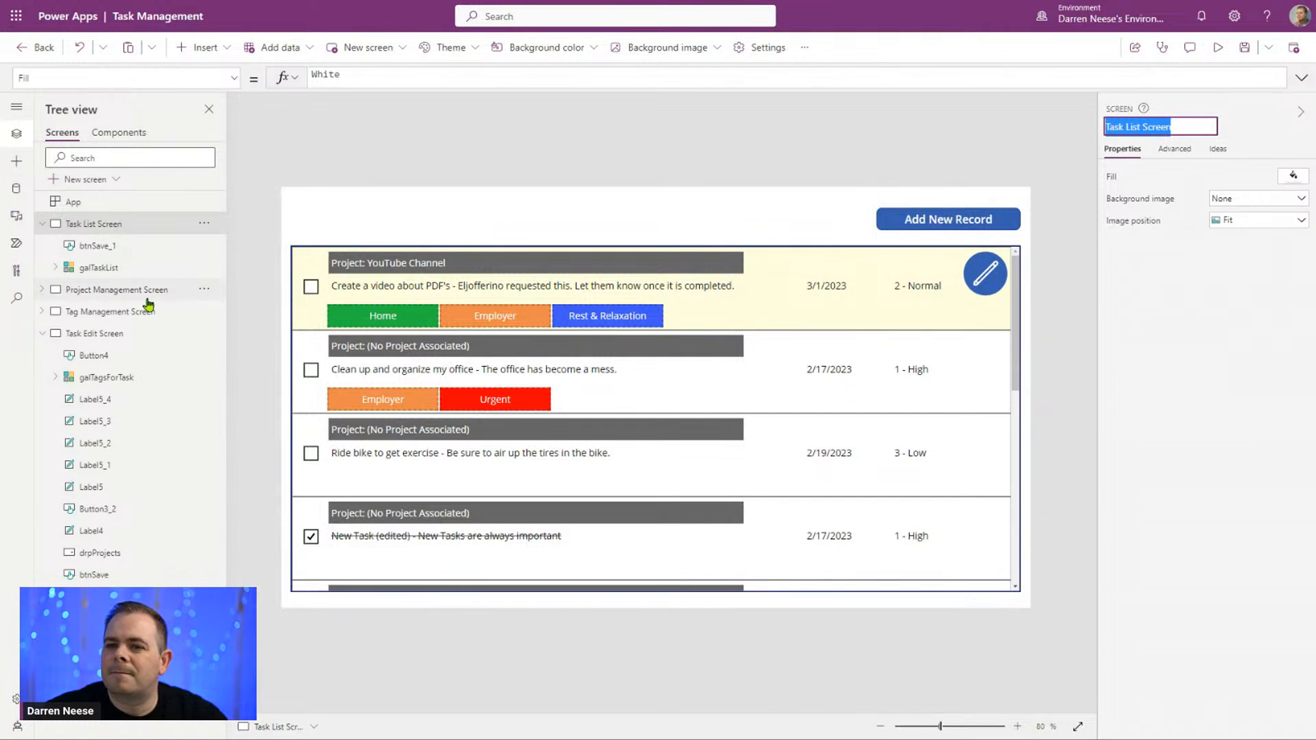
pyautogui.click(1218, 48)
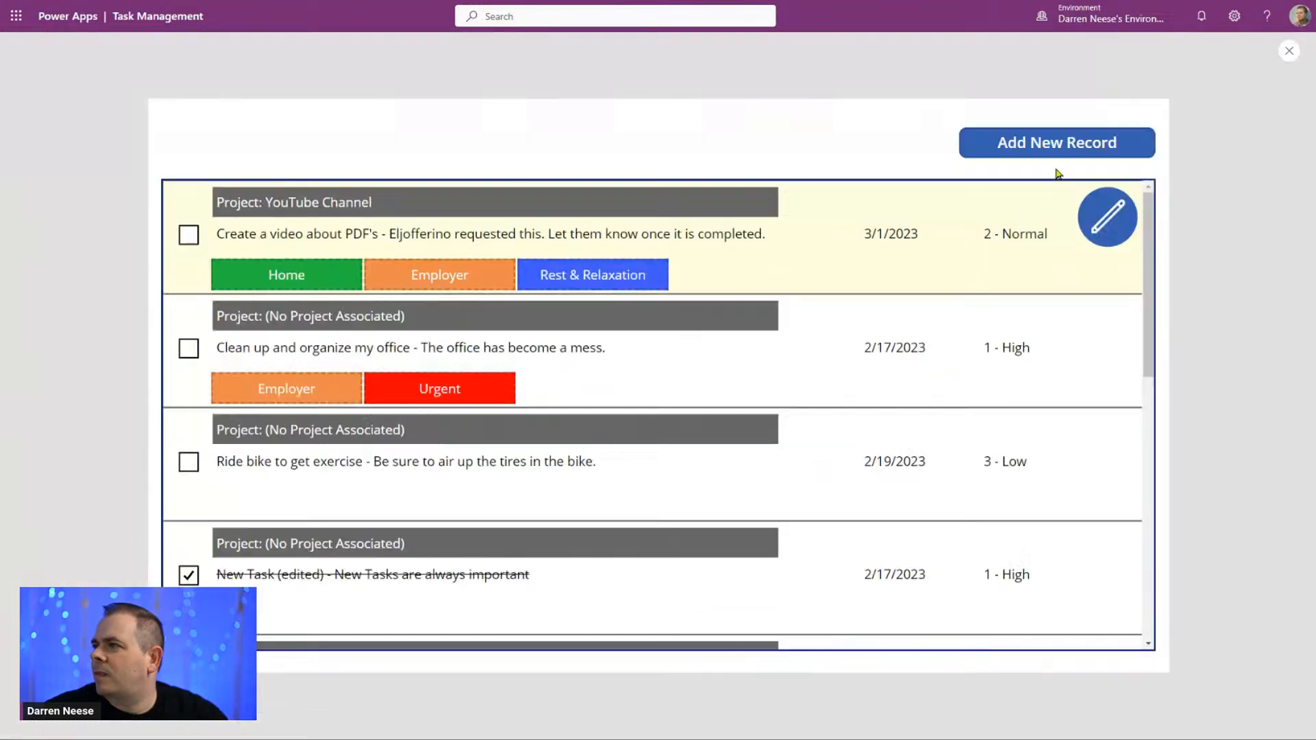
pyautogui.click(1099, 92)
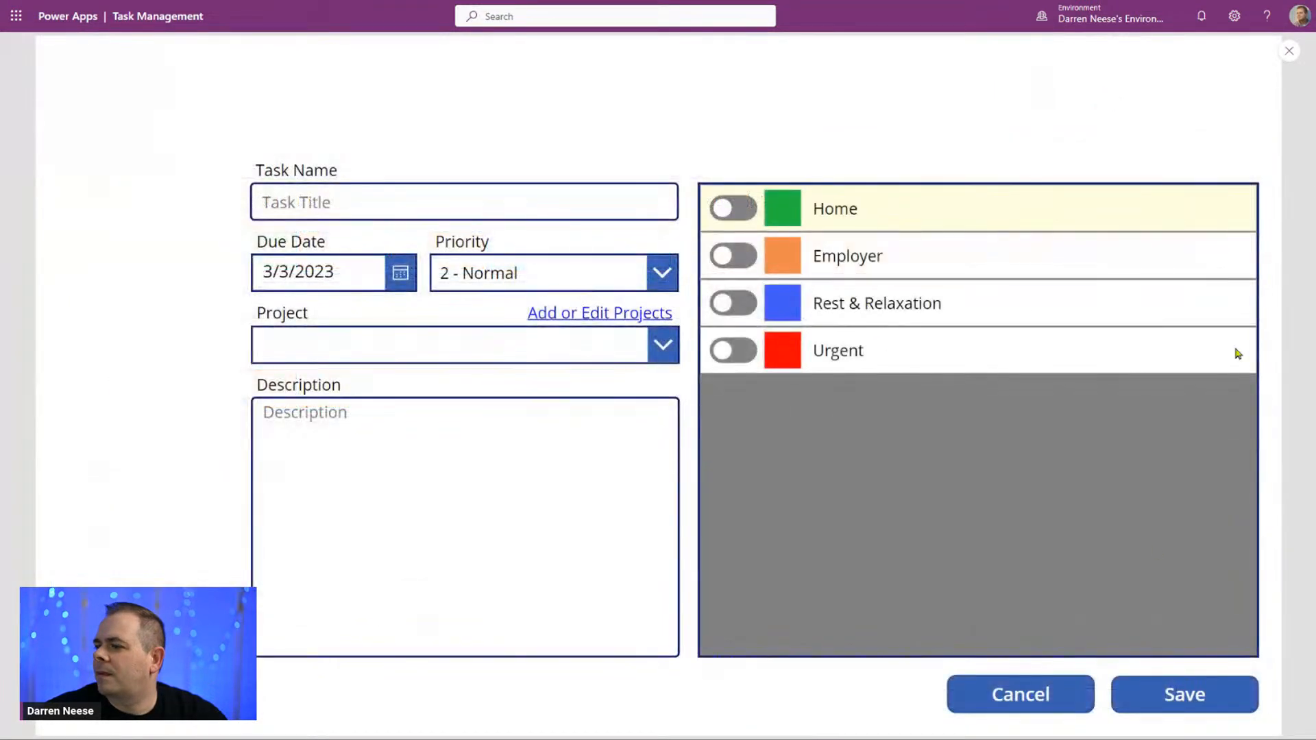
pyautogui.click(1289, 52)
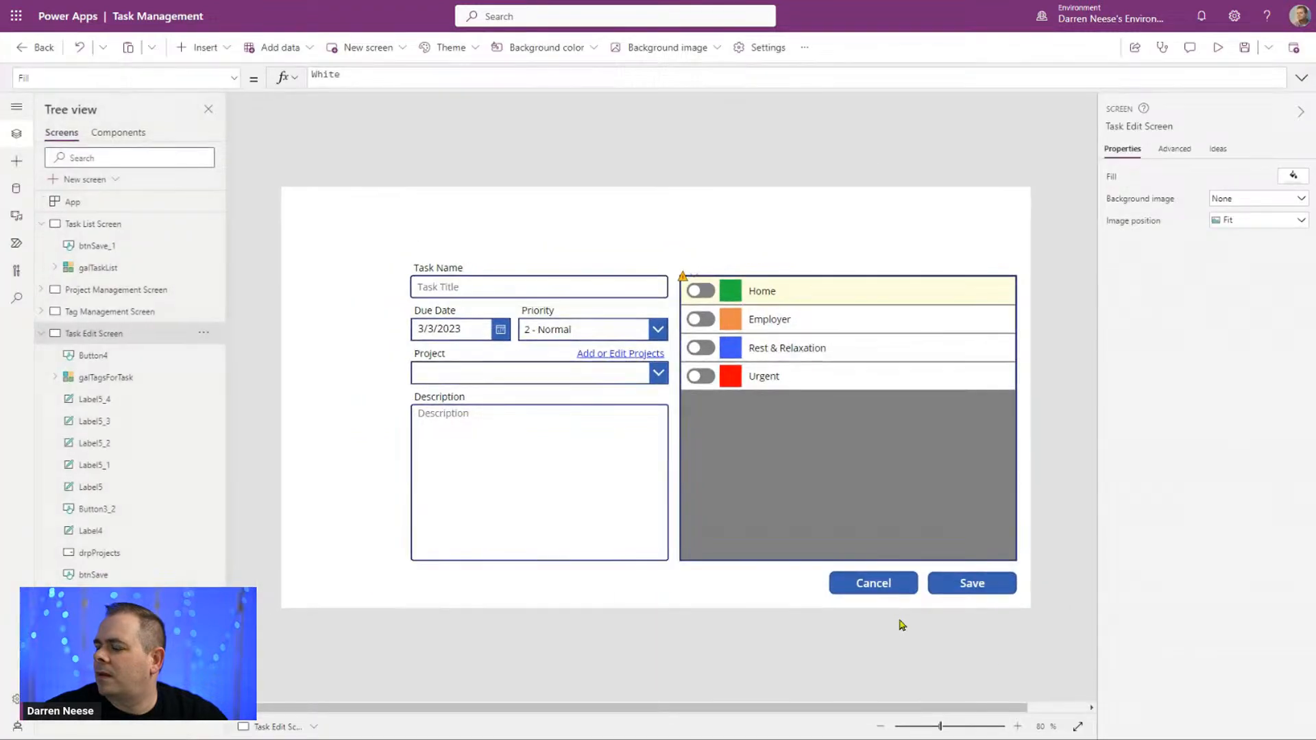
# Step: Change the target in the Cancel button's Navigate formula to 'Task List Screen'
pyautogui.click(896, 584)
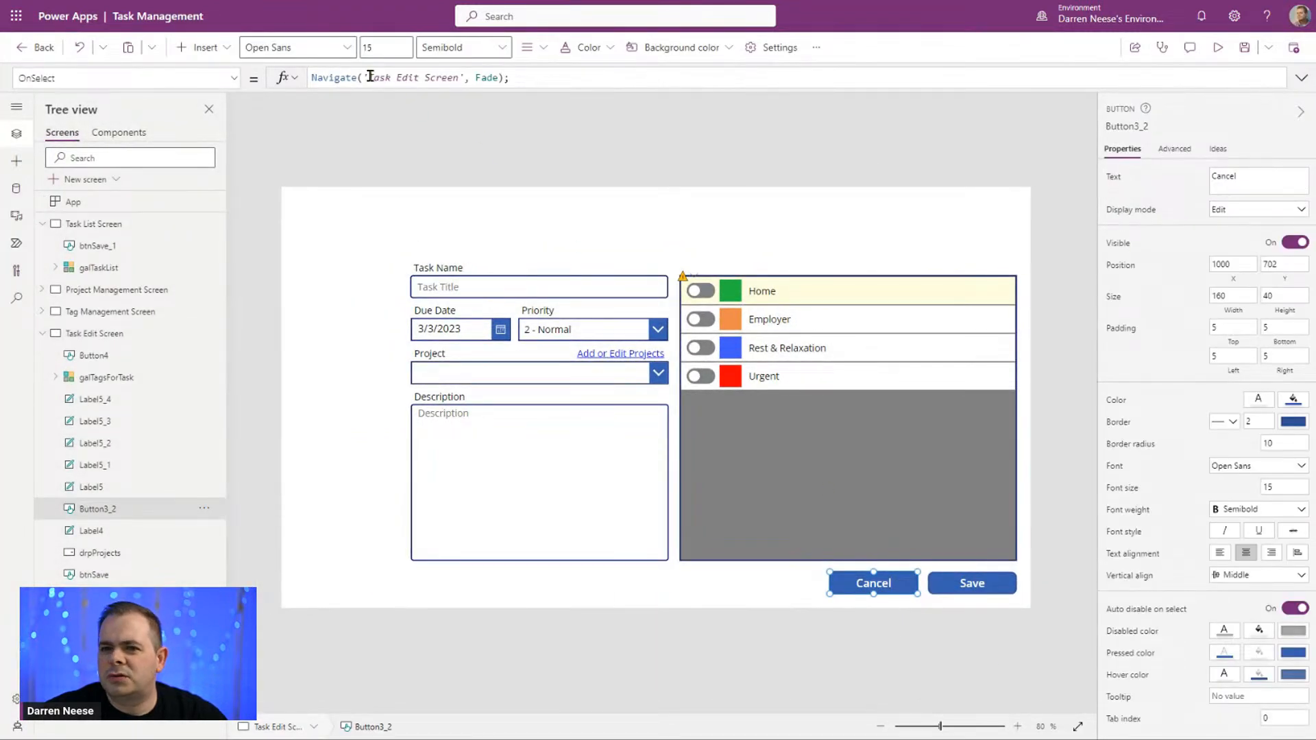
pyautogui.moveTo(370, 76); pyautogui.dragTo(463, 77)
pyautogui.hotkey('ctrl', 'v')
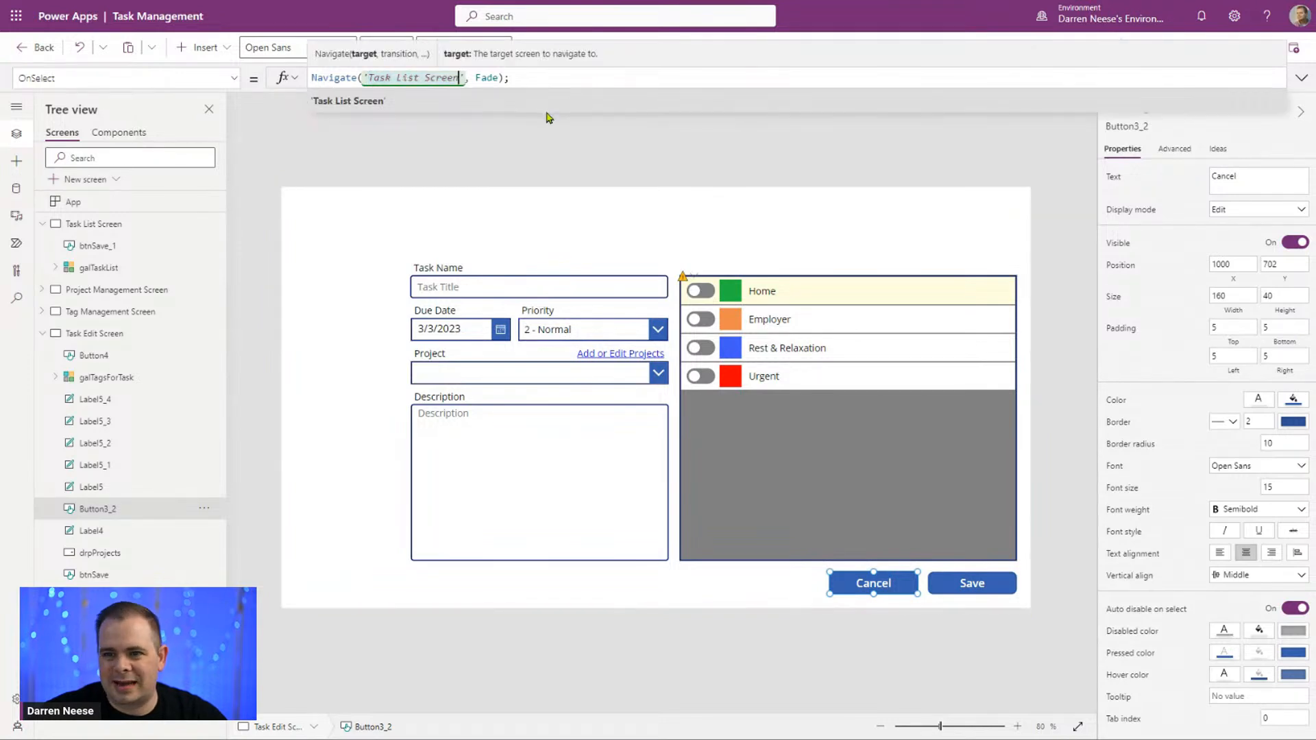
pyautogui.click(1042, 170)
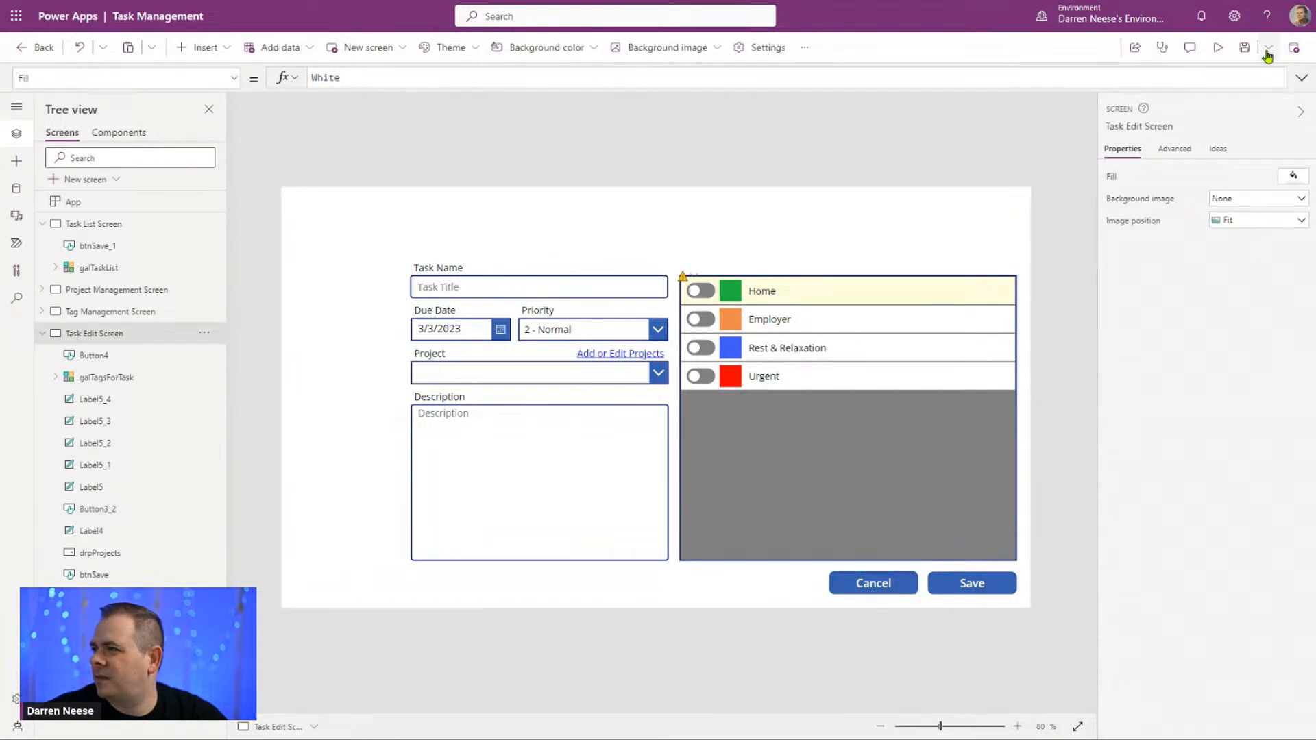
# Step: Preview the app, cancel the task form to reach the task list, and exit the preview
pyautogui.click(1223, 50)
pyautogui.click(1042, 696)
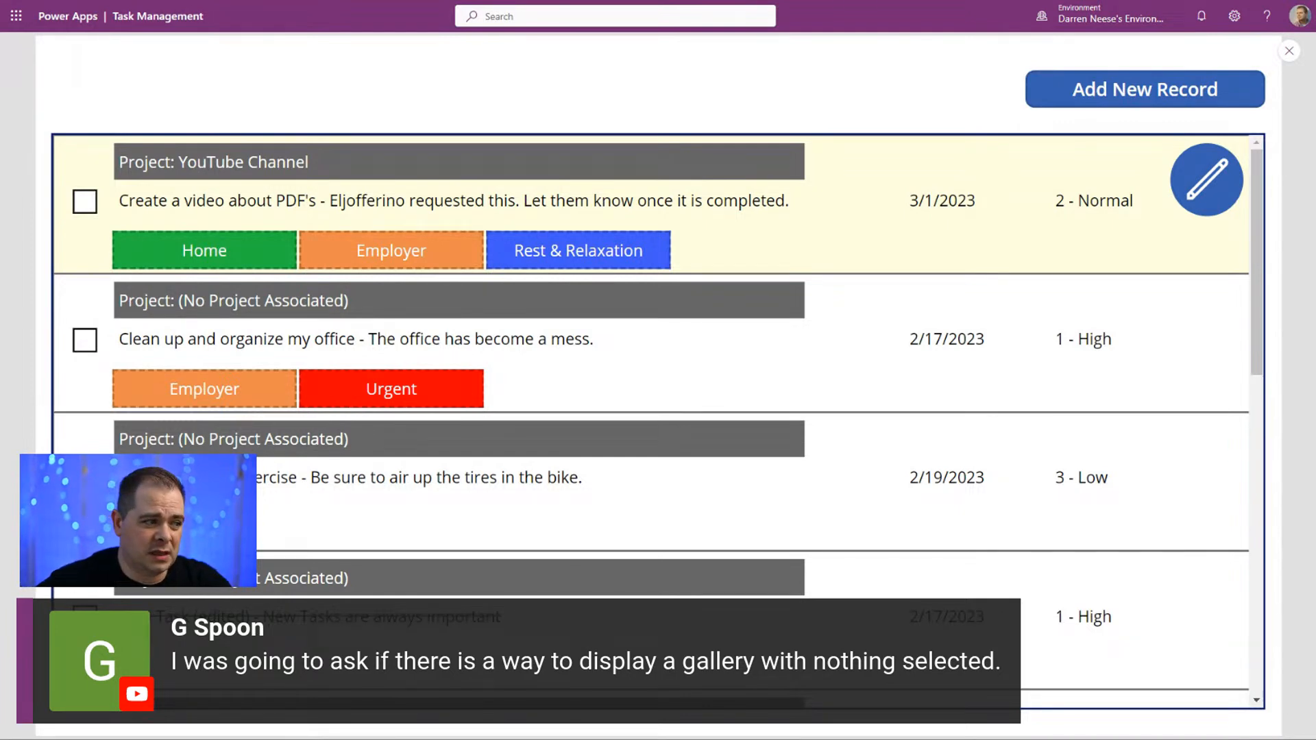
pyautogui.click(1288, 52)
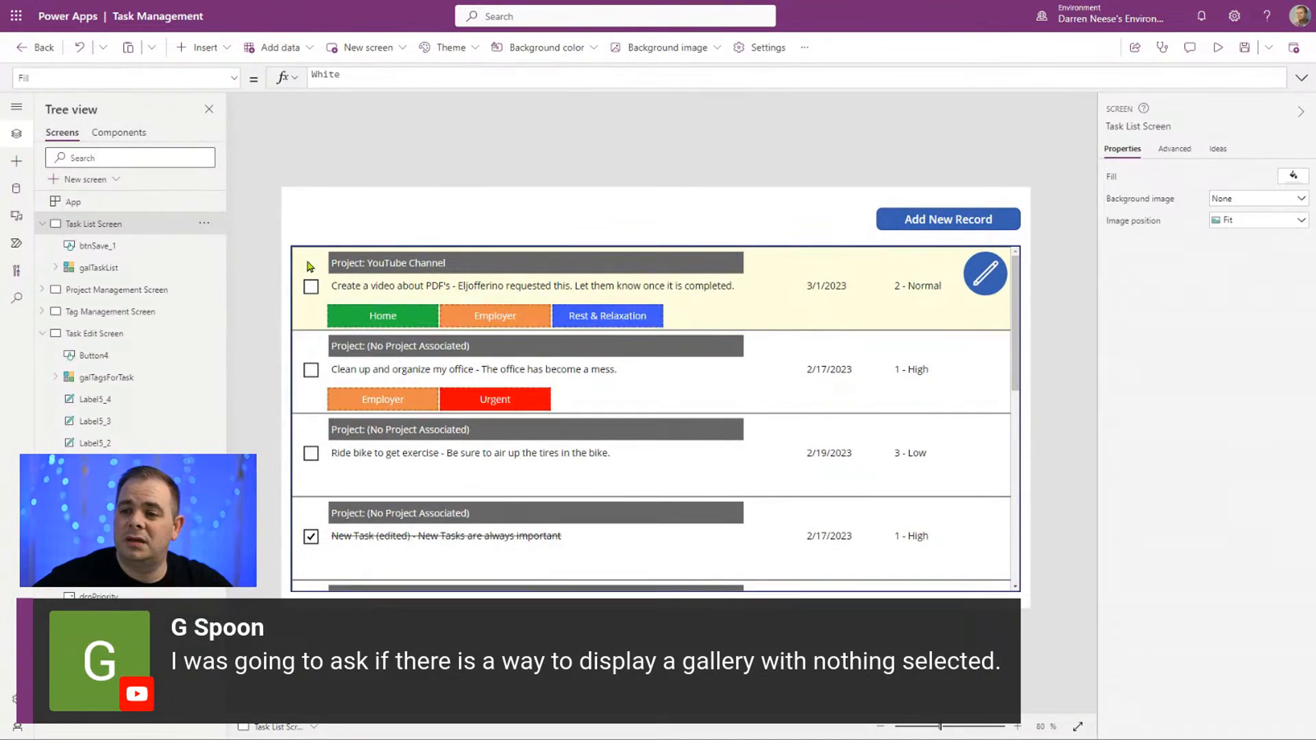
# Step: Examine the TemplateFill formula of the galTaskList gallery
pyautogui.click(730, 418)
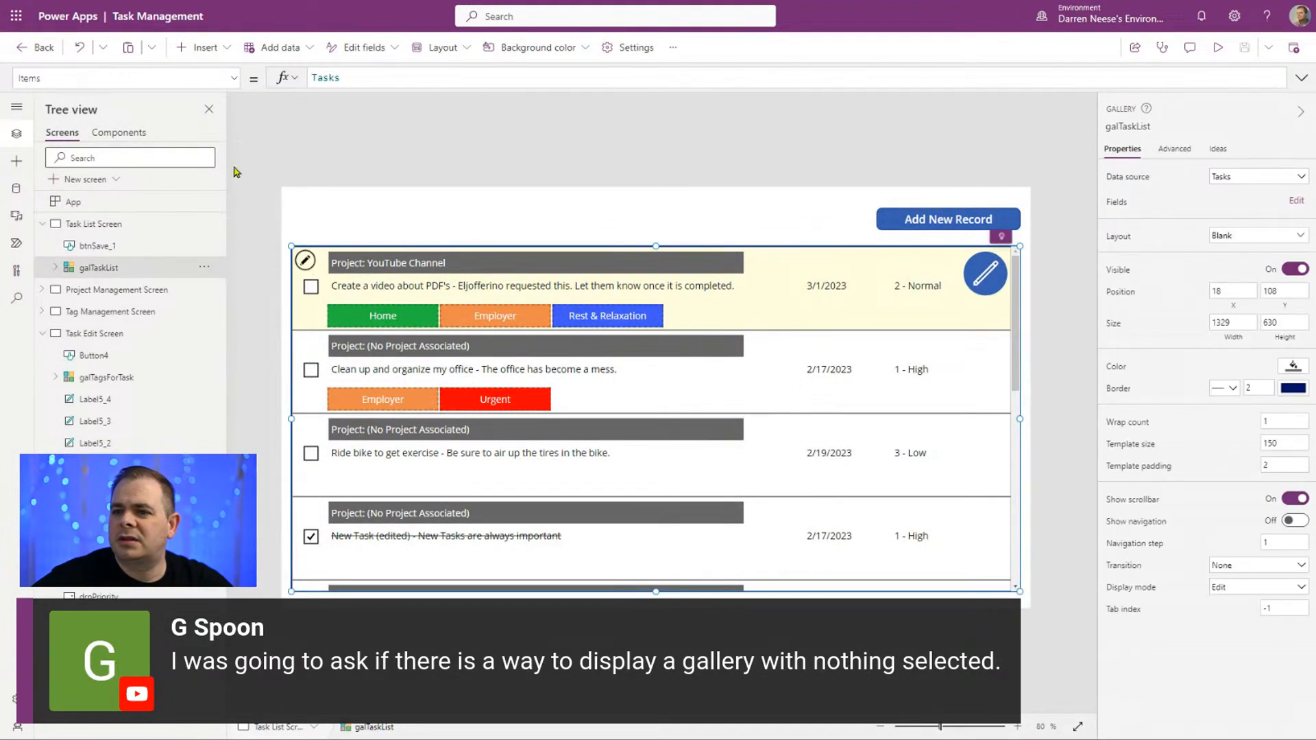
pyautogui.click(234, 78)
pyautogui.scroll(-1, 235, 257)
pyautogui.moveTo(235, 257); pyautogui.dragTo(234, 373)
pyautogui.click(75, 102)
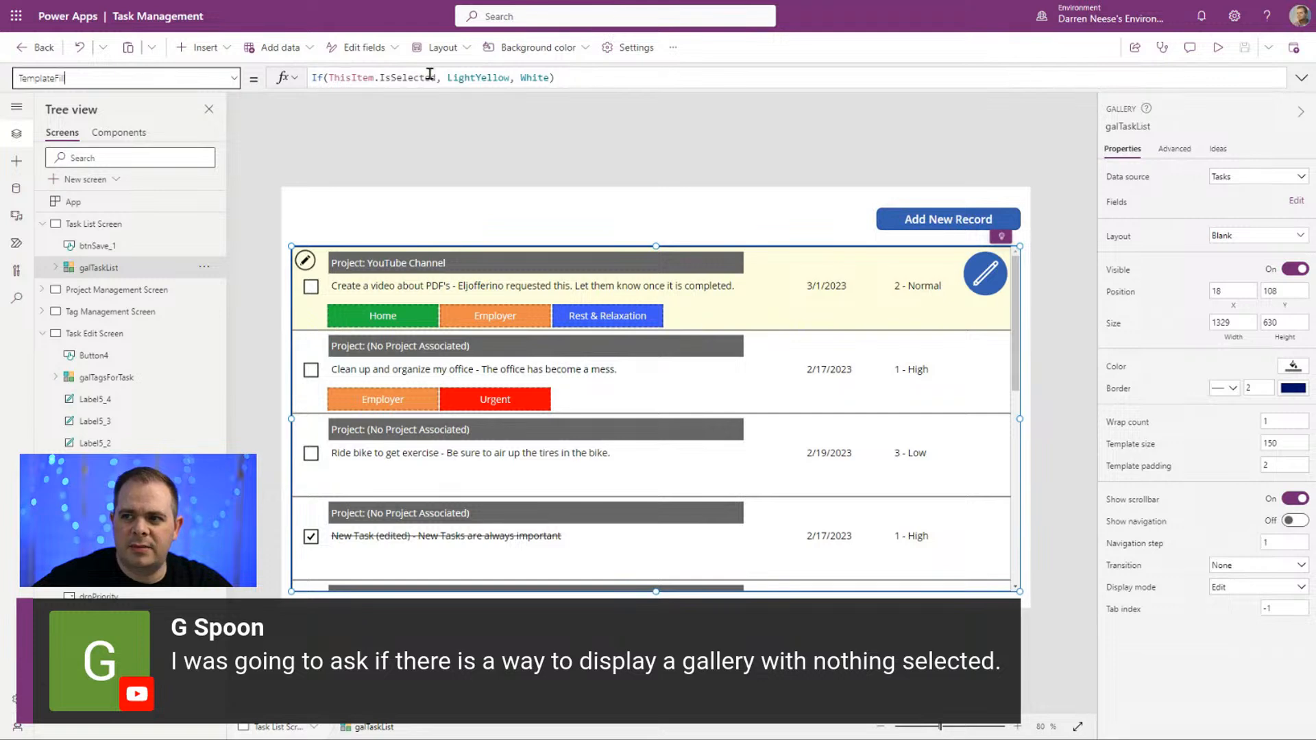
pyautogui.click(617, 79)
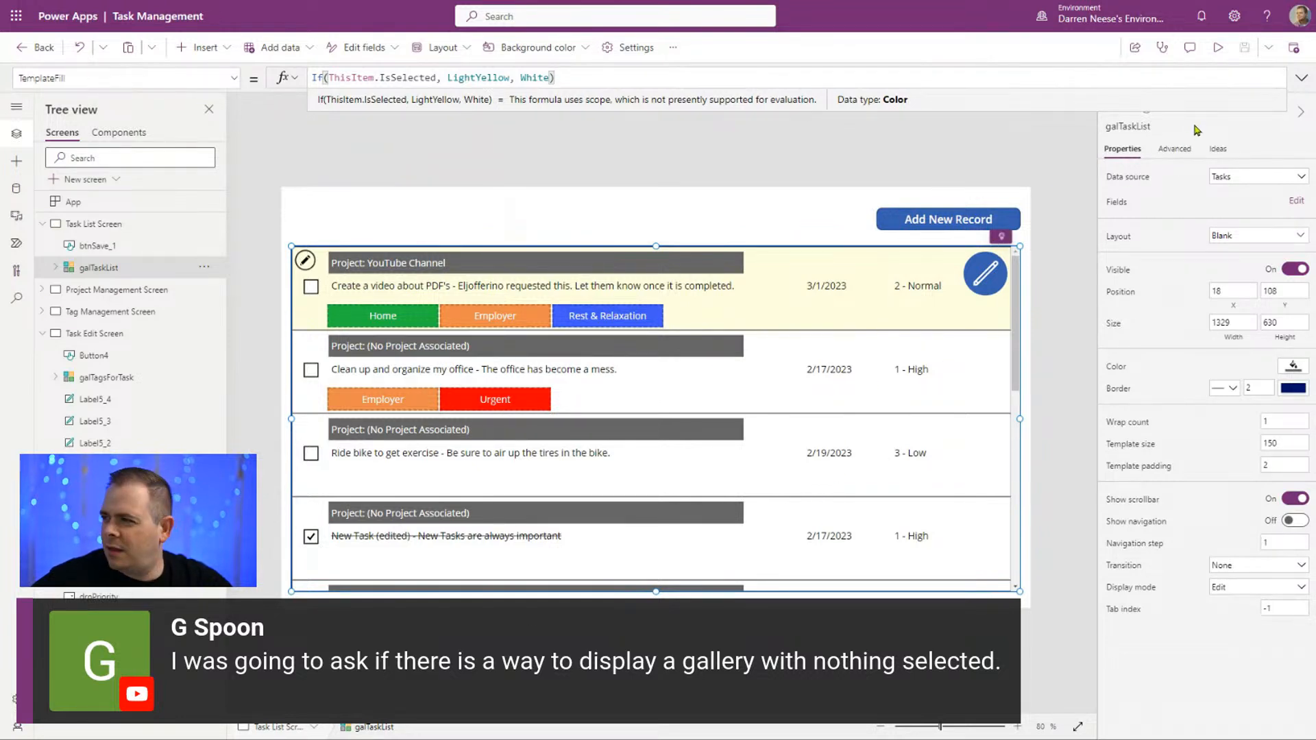
# Step: Look through the galTaskList gallery's properties and examine its Selectable value
pyautogui.click(229, 77)
pyautogui.moveTo(235, 350); pyautogui.dragTo(244, 132)
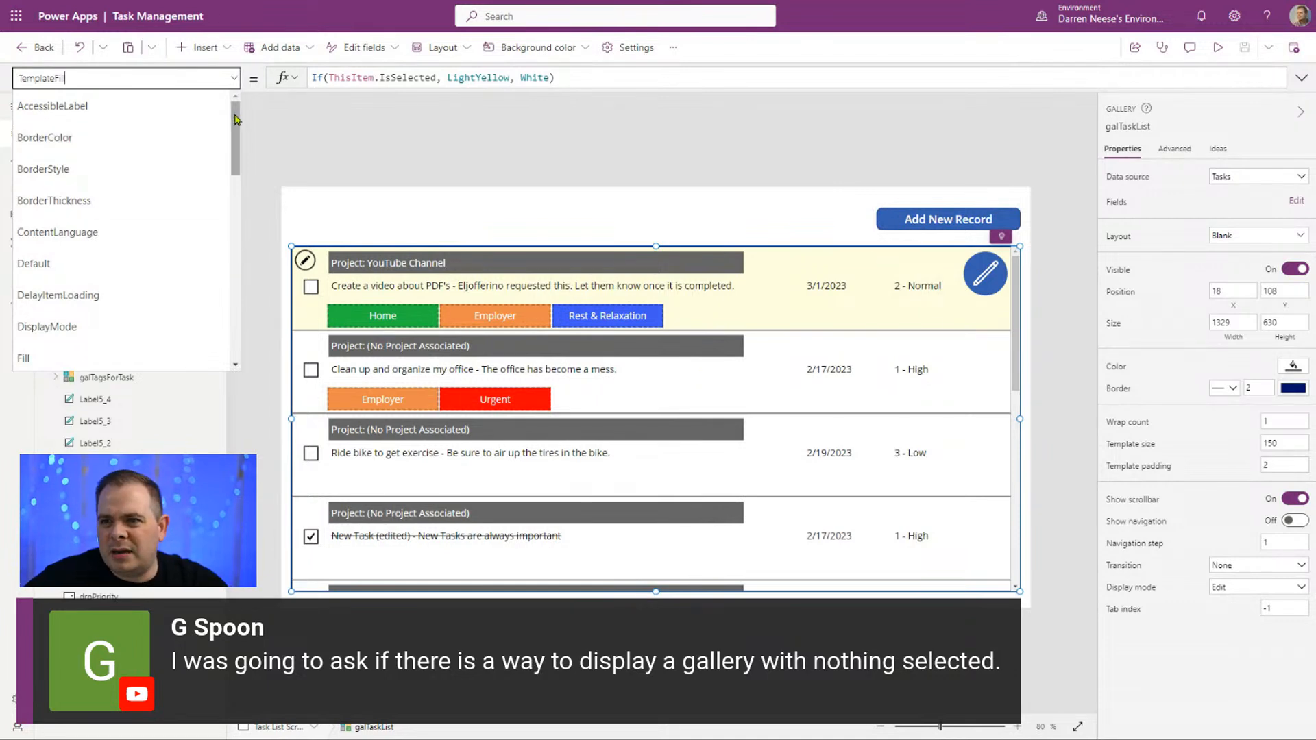
pyautogui.moveTo(237, 115); pyautogui.dragTo(238, 241)
pyautogui.click(40, 212)
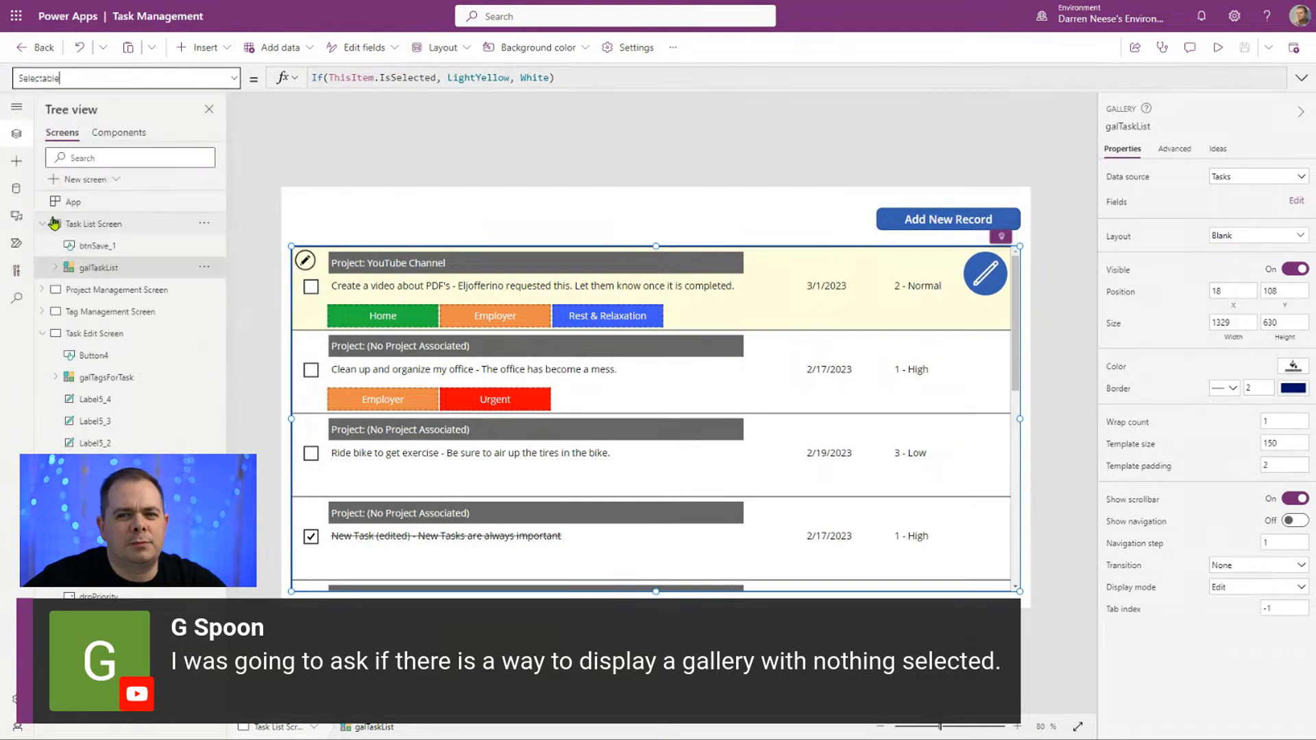
pyautogui.doubleClick(386, 80)
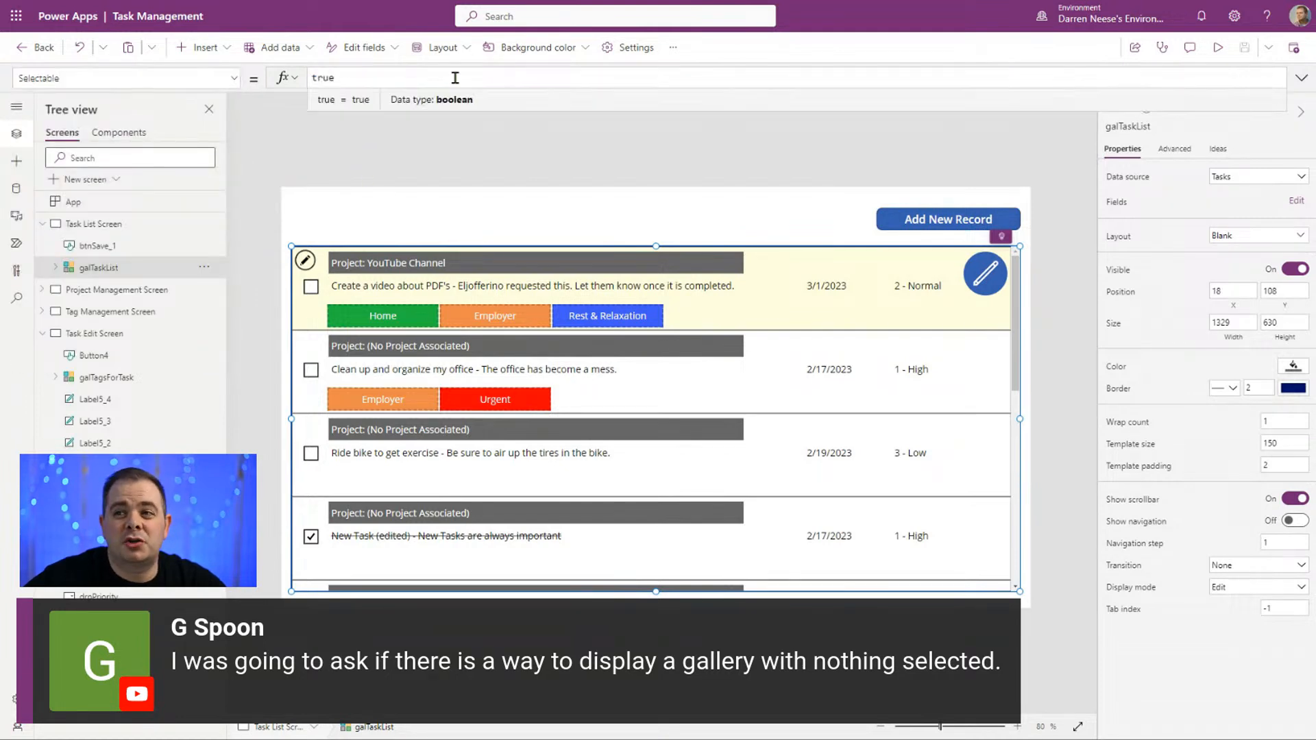
# Step: Try setting the Selectable property of galTaskList to false and check the task list in preview
pyautogui.click(387, 76)
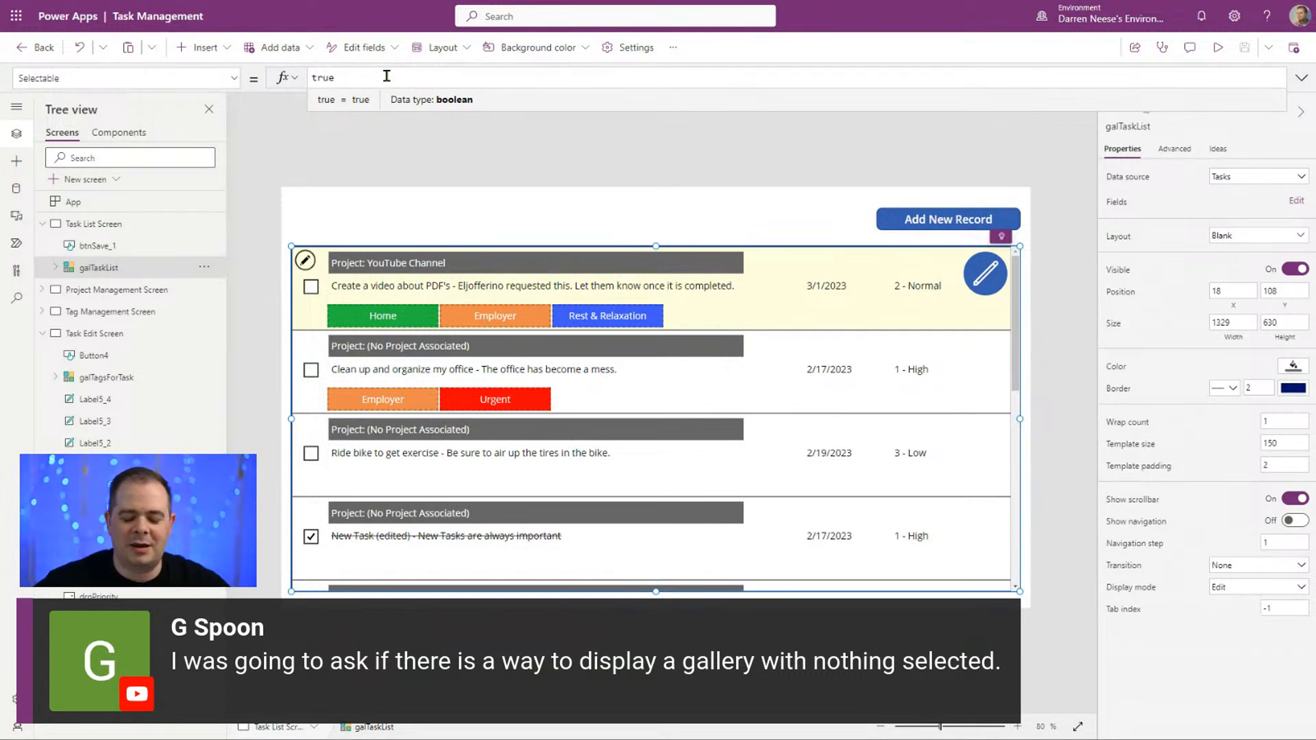
pyautogui.click(236, 79)
pyautogui.click(239, 82)
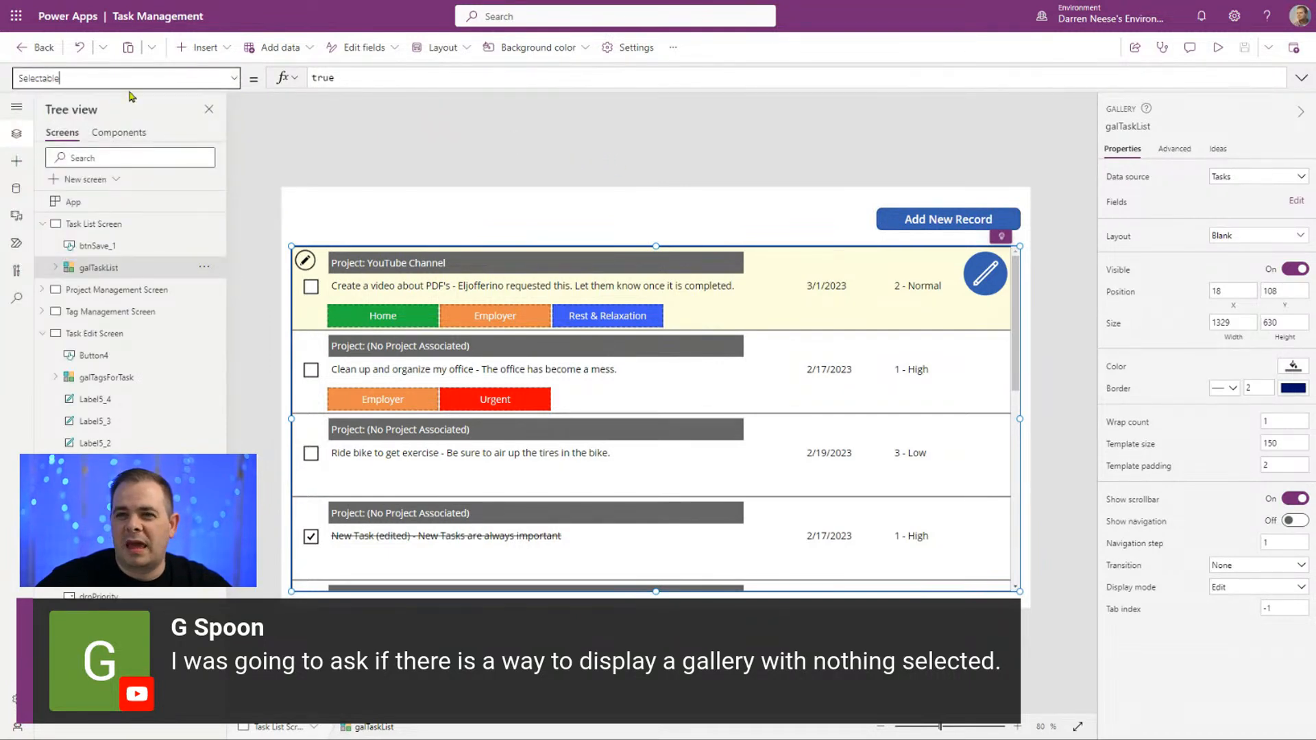
pyautogui.click(369, 78)
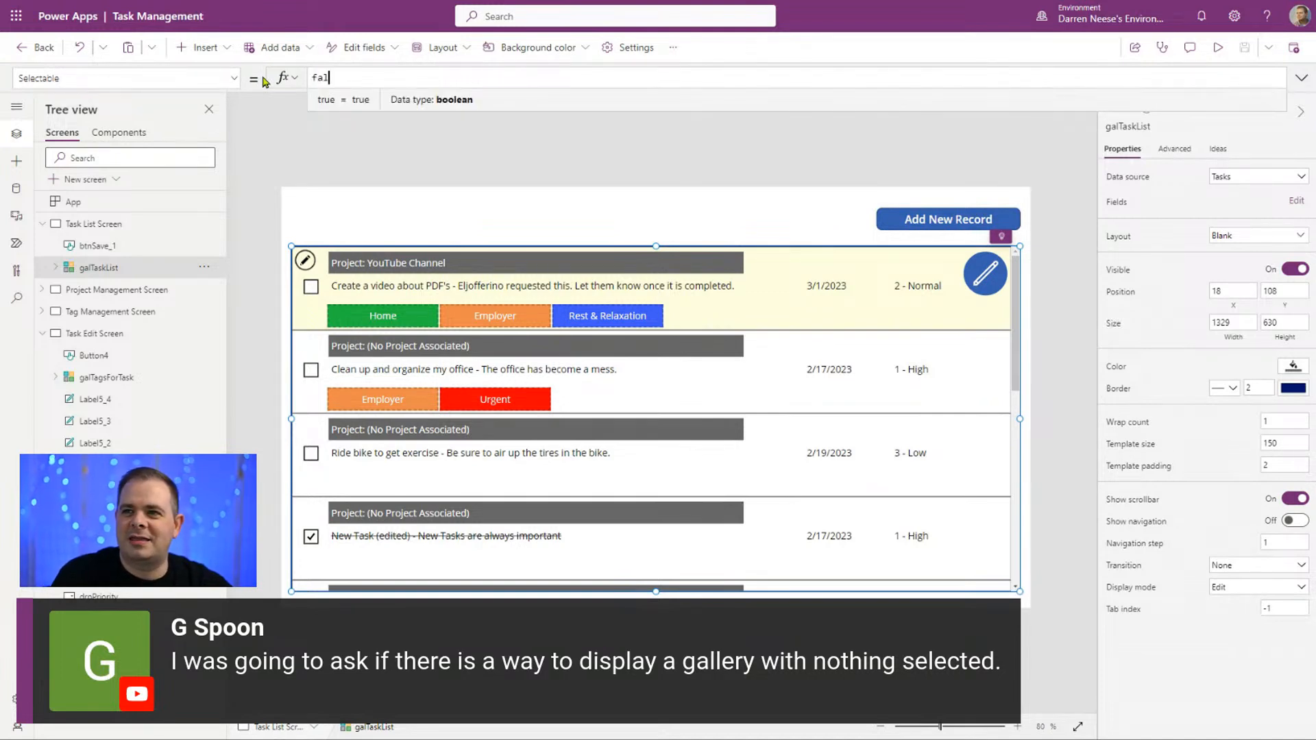
pyautogui.click(407, 168)
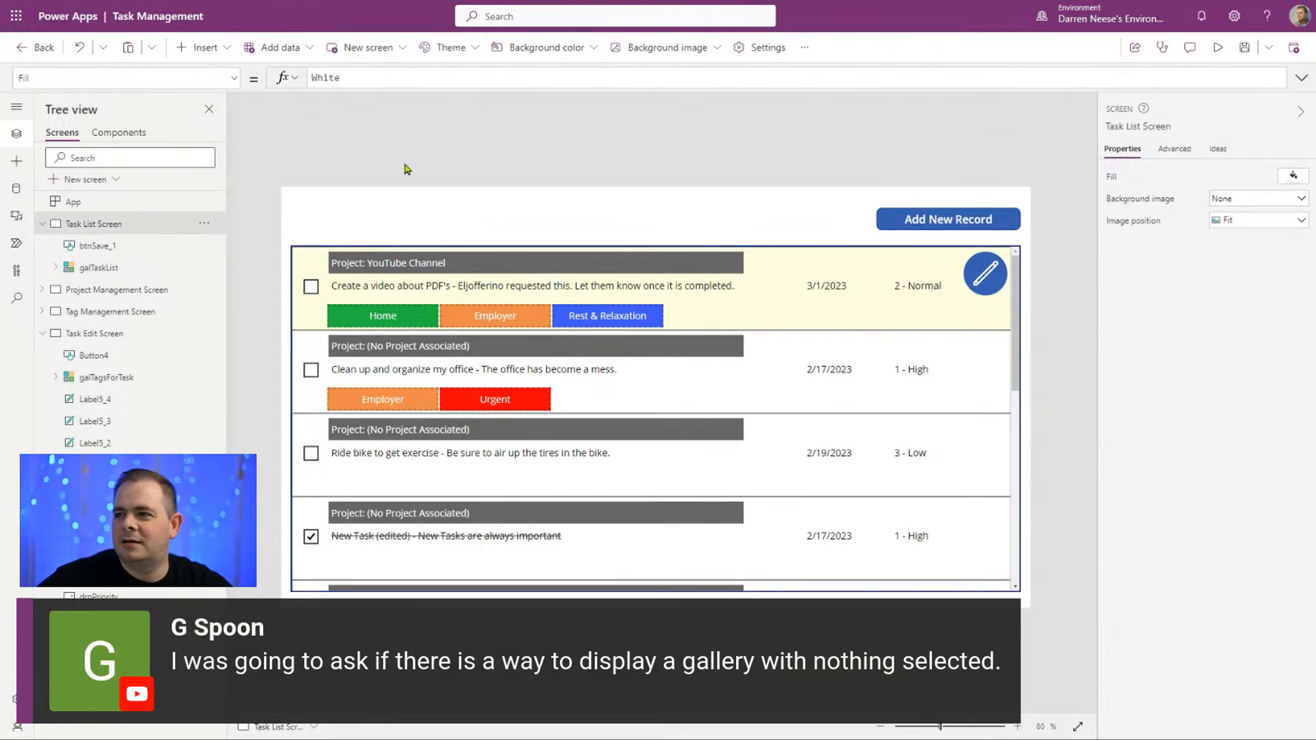
pyautogui.click(798, 446)
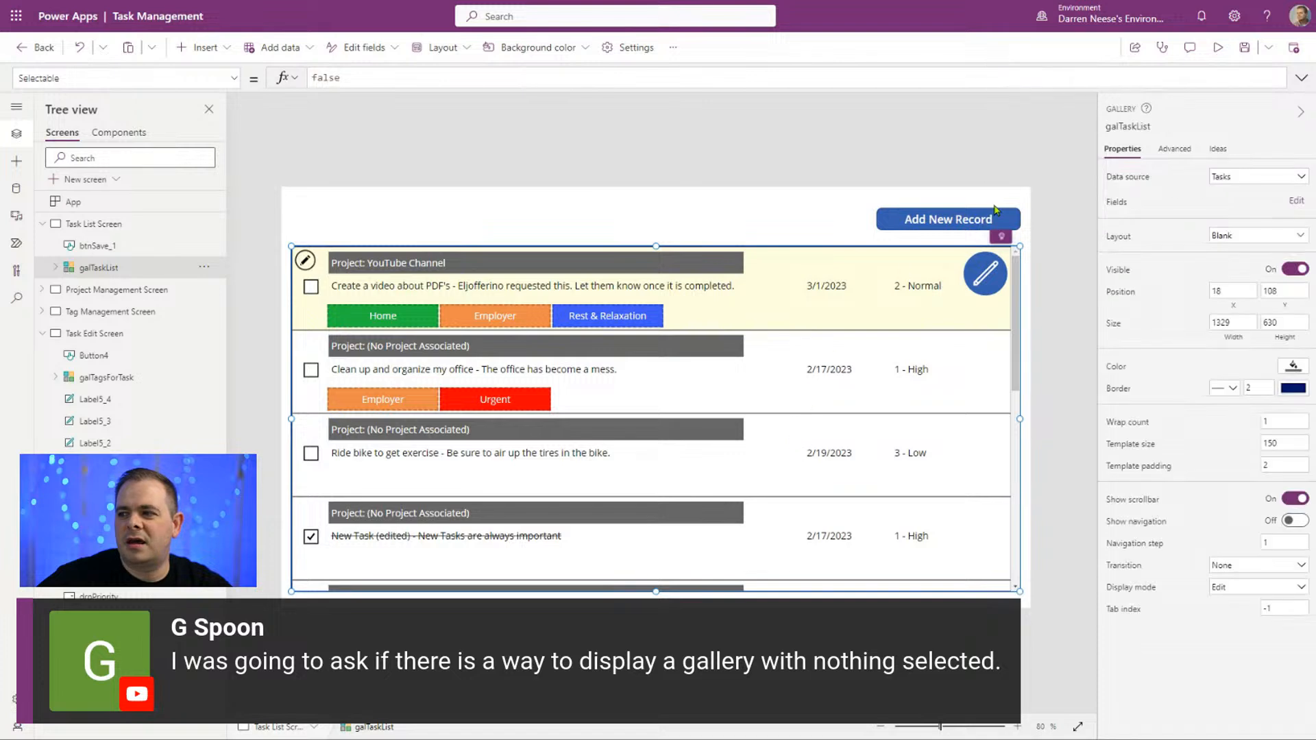
pyautogui.click(1218, 47)
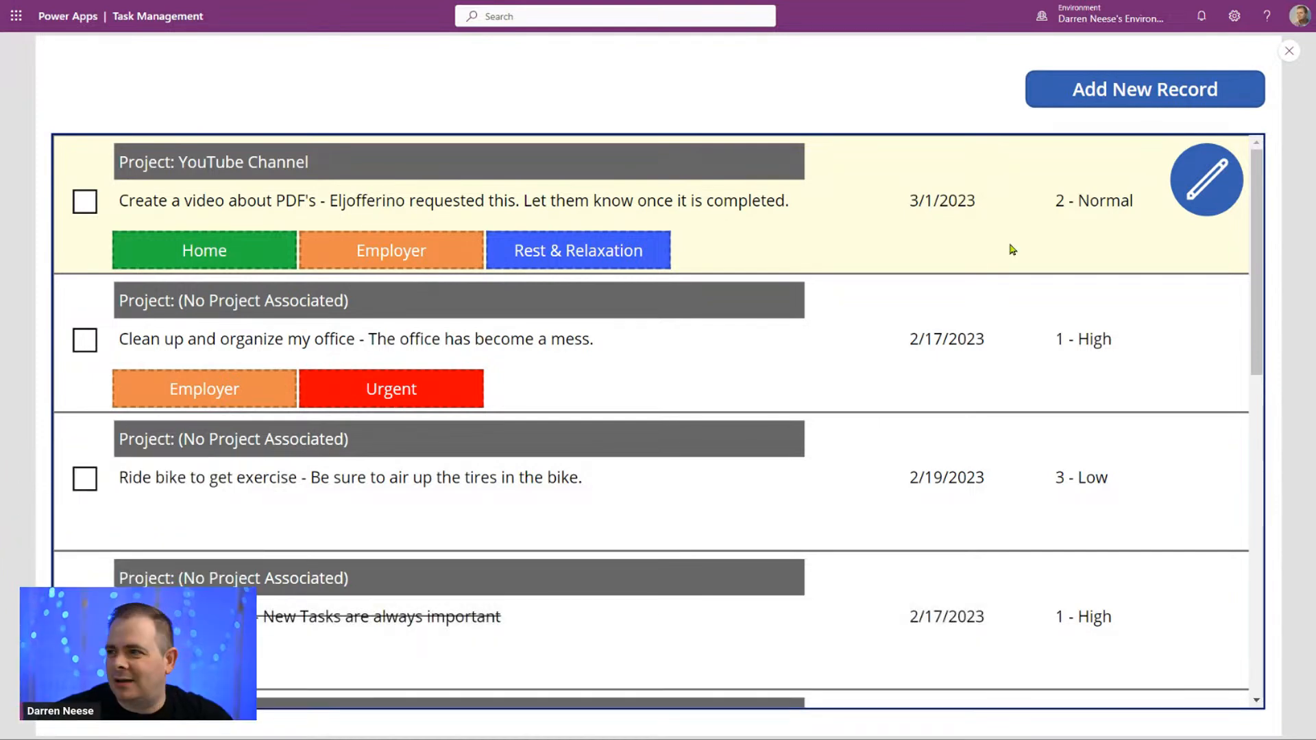
pyautogui.click(1289, 51)
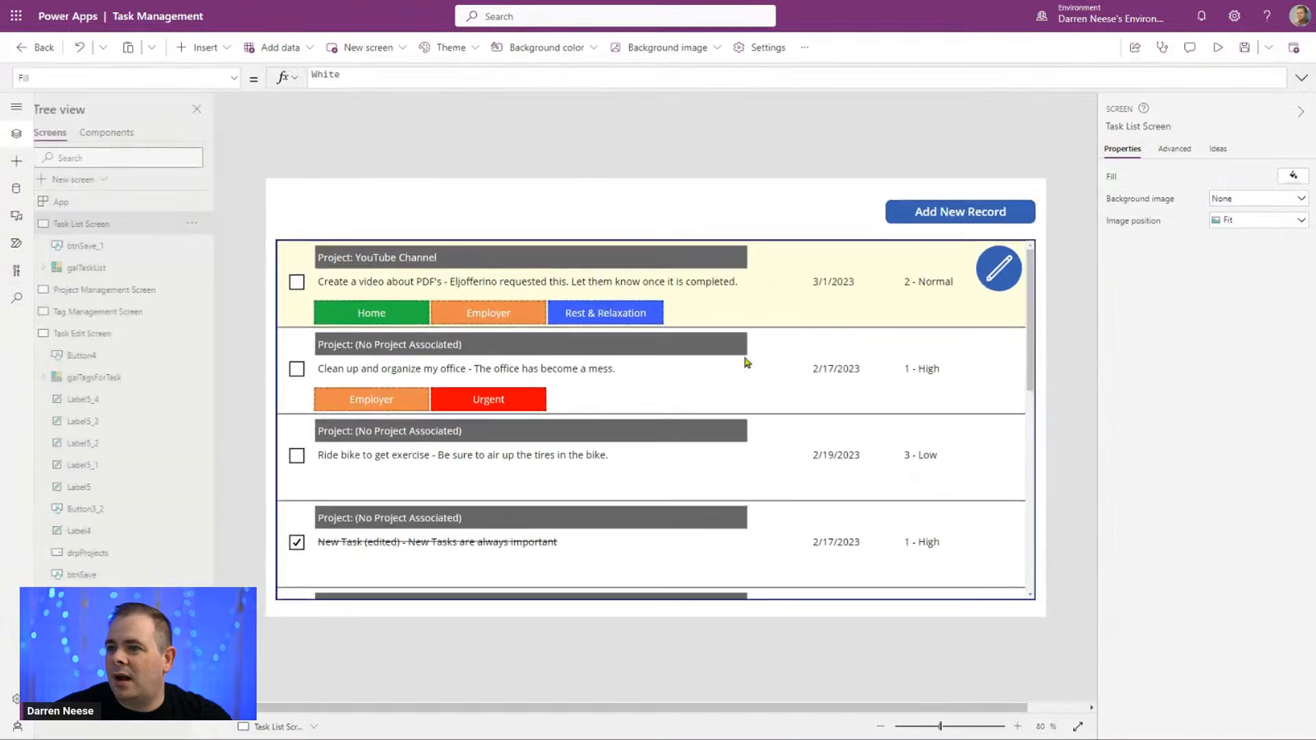
# Step: Set the Selectable property of galTaskList back to true
pyautogui.click(632, 397)
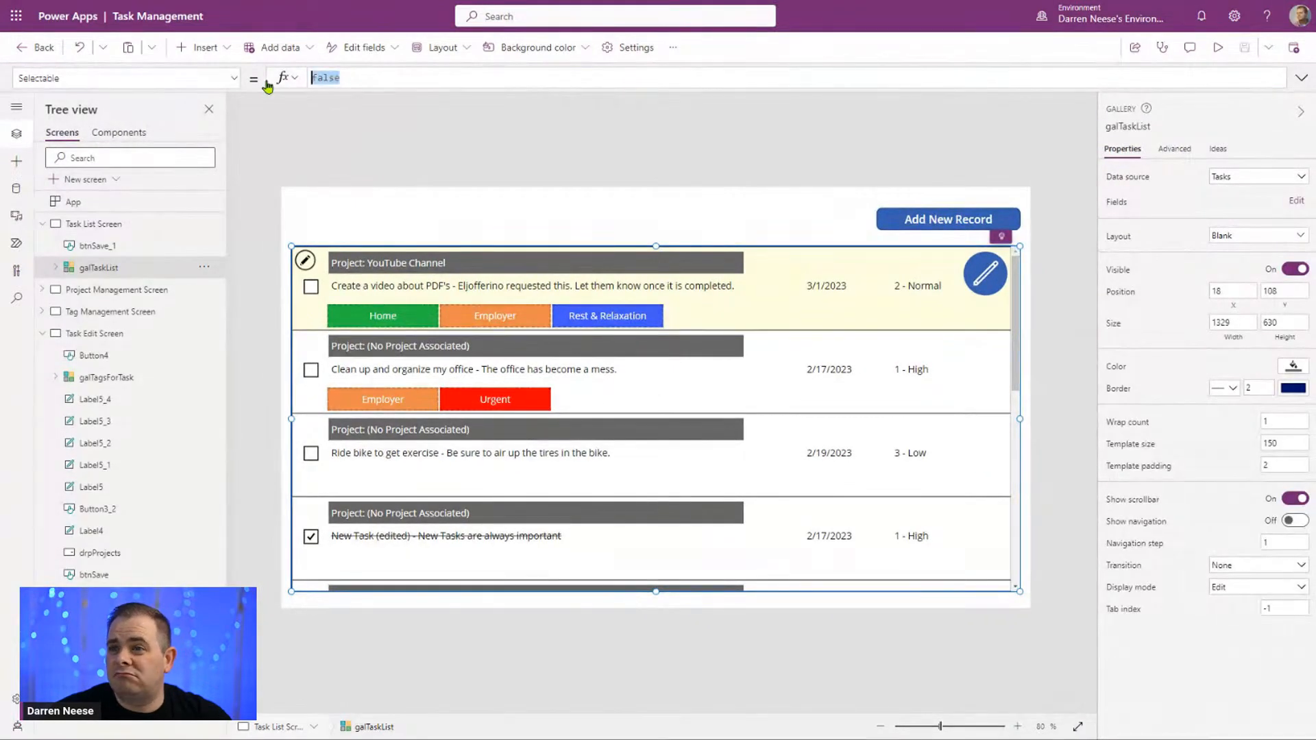
pyautogui.write('true')
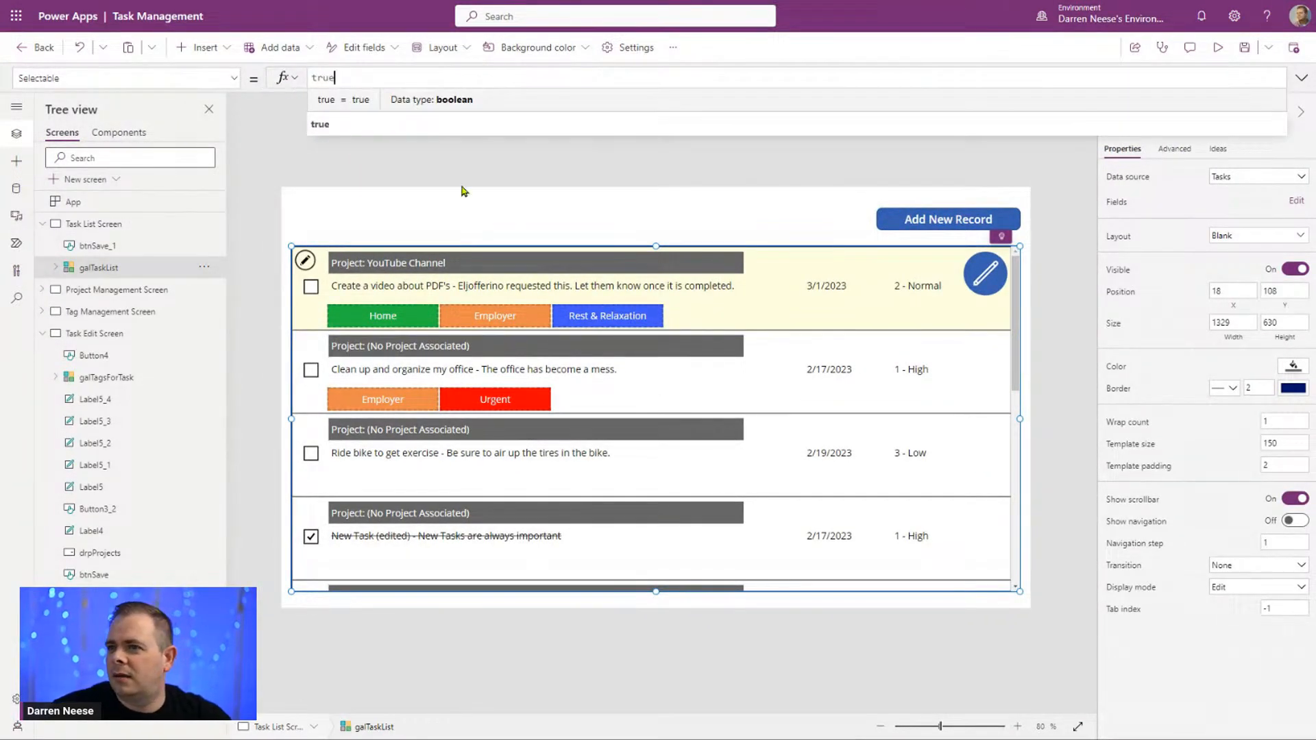
pyautogui.click(470, 169)
# Step: Preview the app, open and cancel a new record, look through the whole task list, and exit the preview
pyautogui.click(1219, 48)
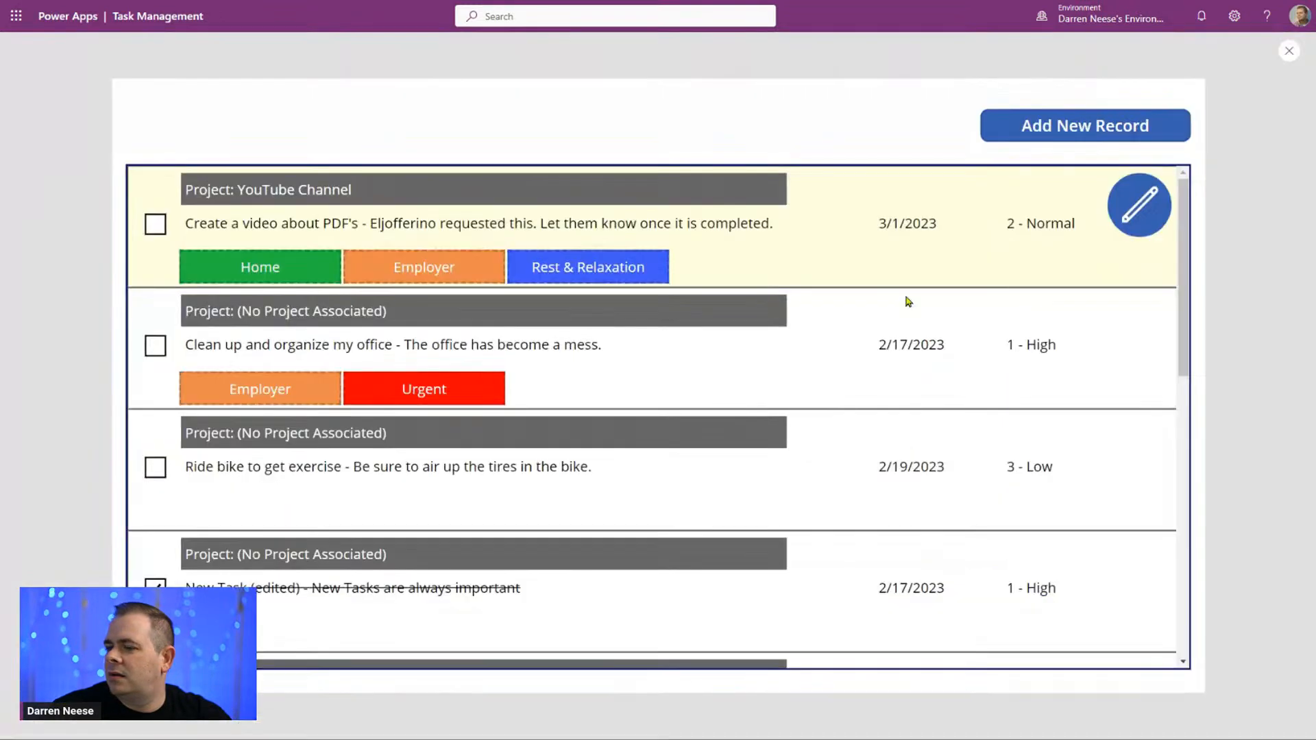
pyautogui.click(1184, 102)
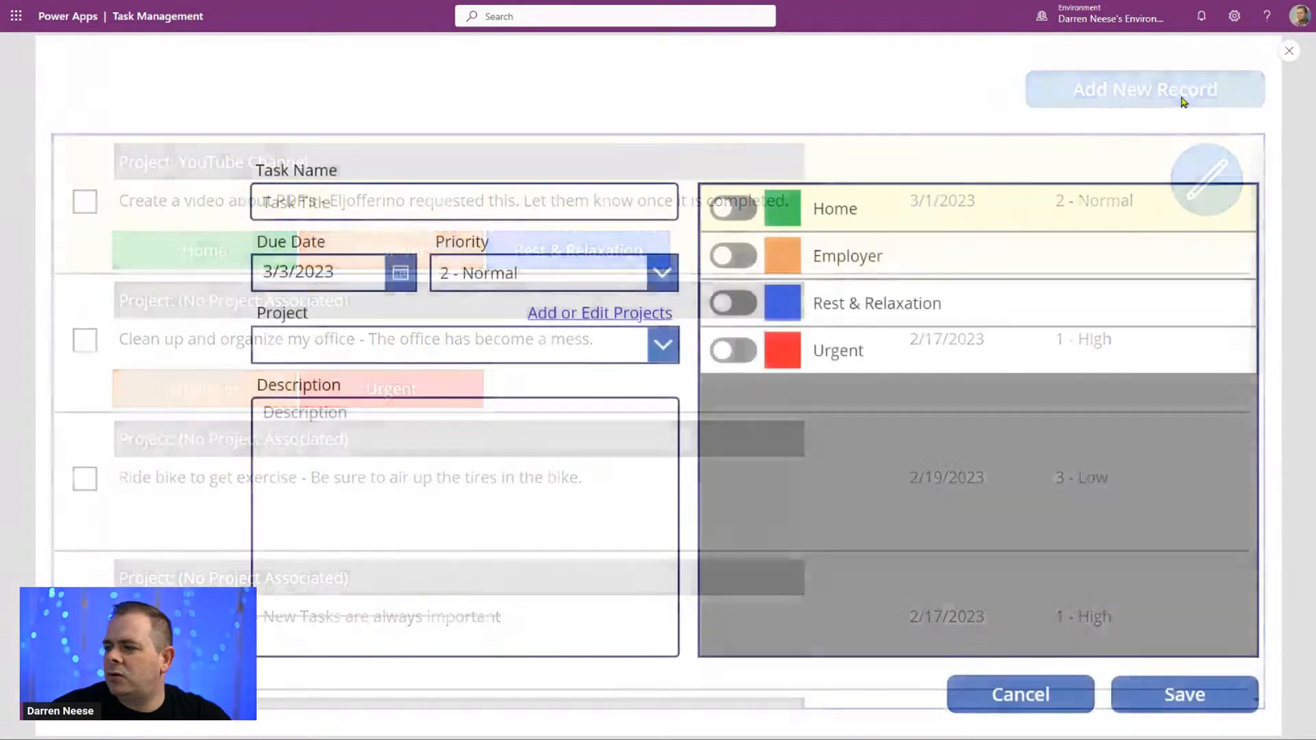
pyautogui.click(1017, 700)
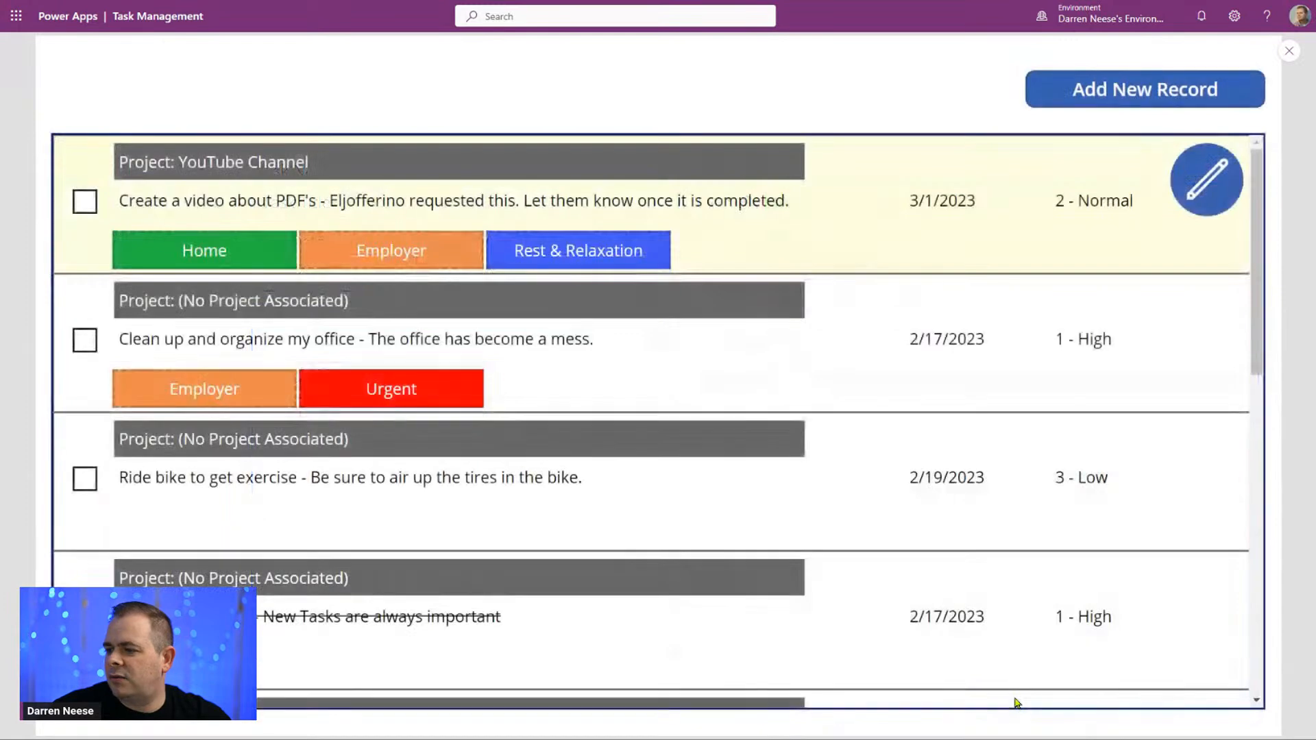
pyautogui.moveTo(1257, 196); pyautogui.dragTo(1268, 605)
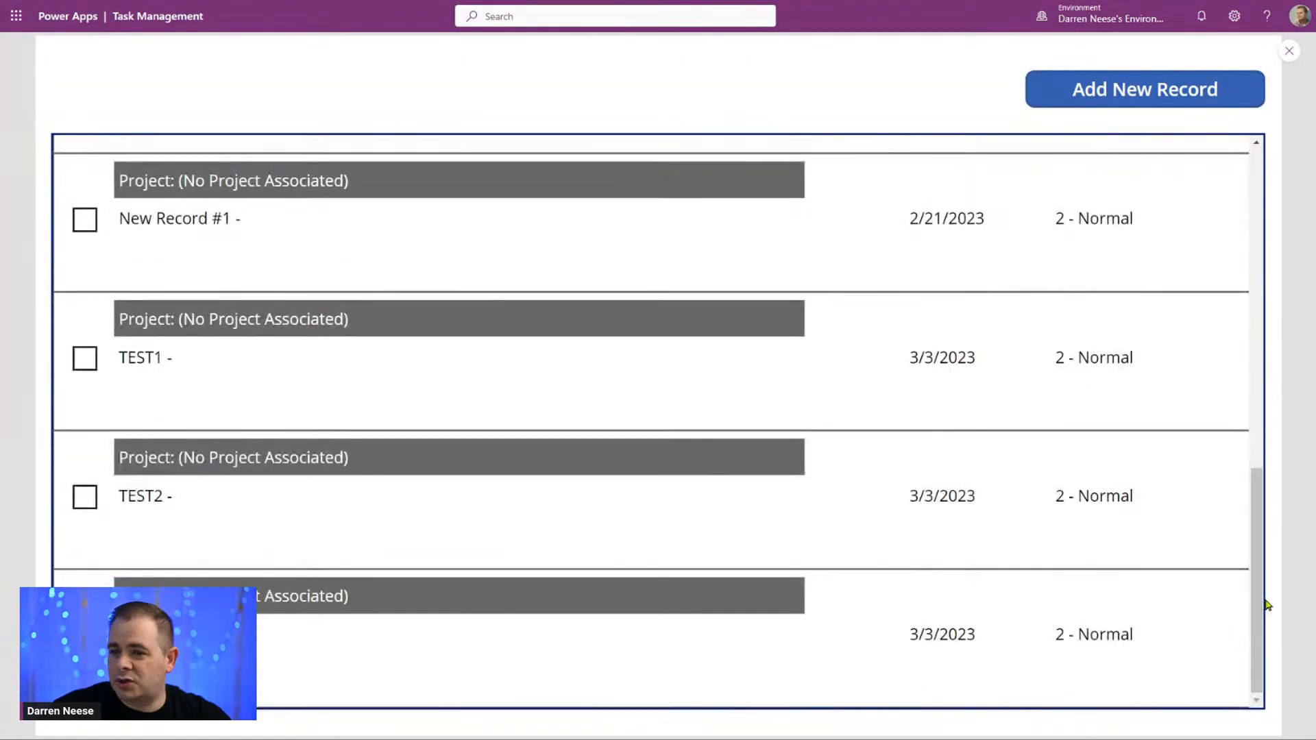
pyautogui.moveTo(1255, 435); pyautogui.dragTo(1243, 207)
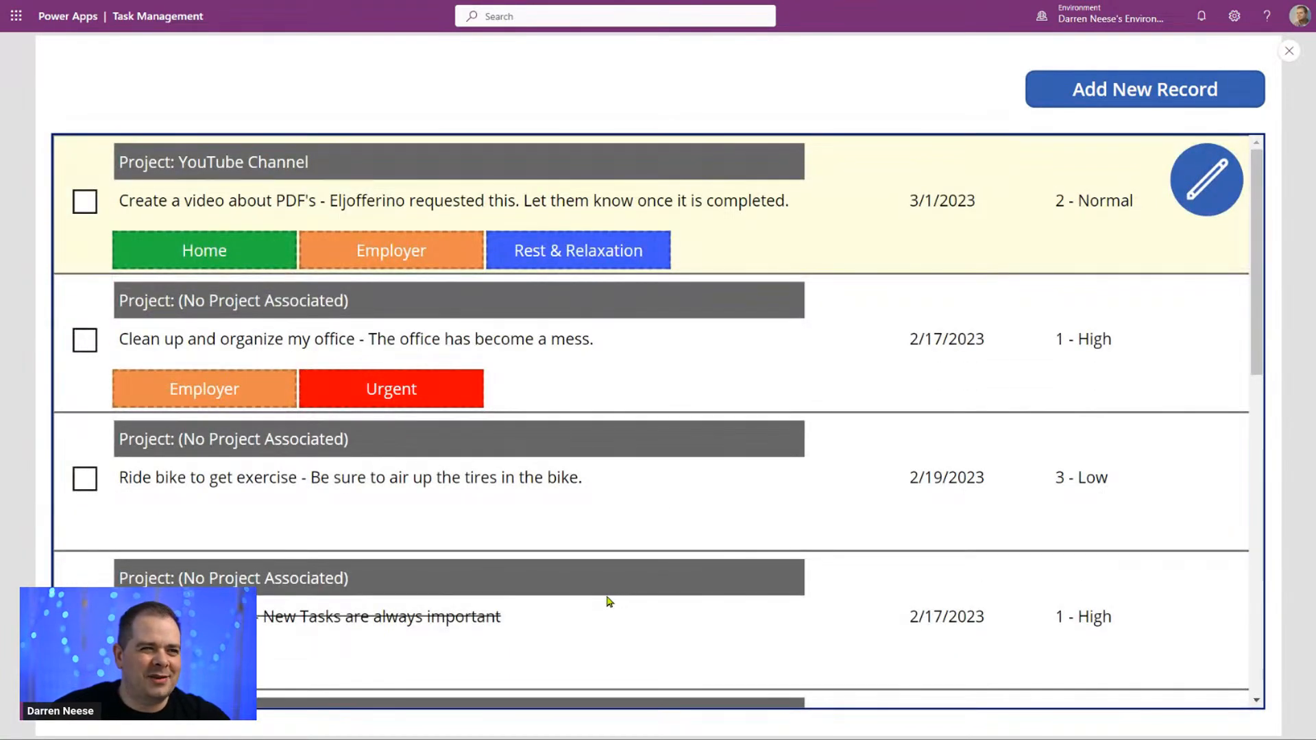
pyautogui.click(1289, 52)
# Step: Change the Items formula of the galTaskList gallery to Sort(Tasks, Title)
pyautogui.click(706, 407)
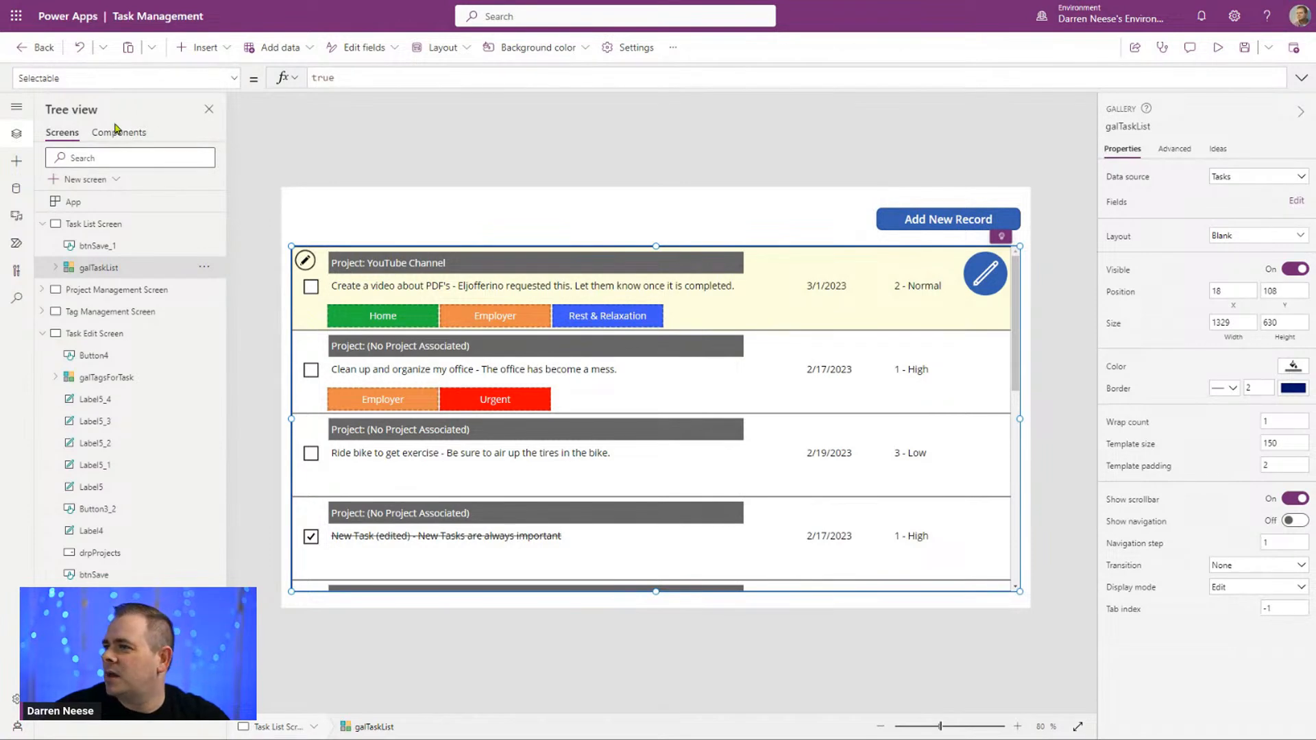
pyautogui.click(1128, 178)
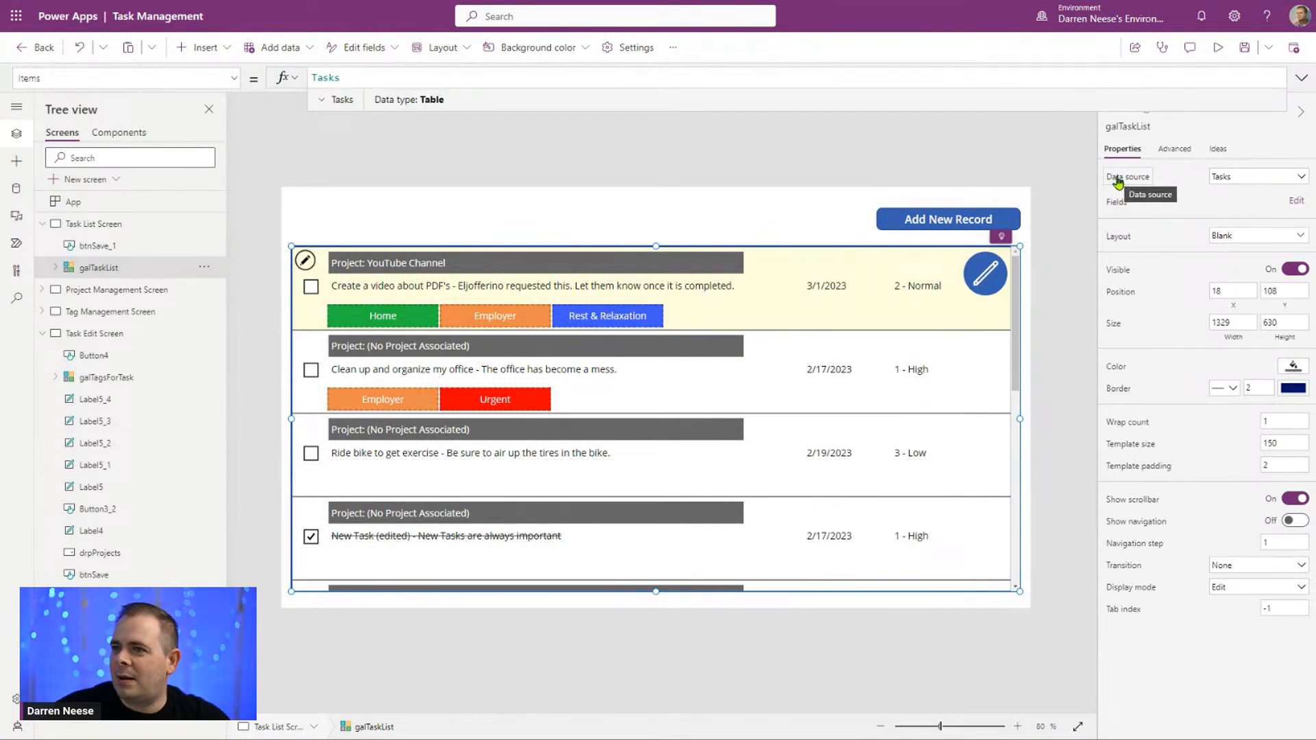
pyautogui.click(236, 82)
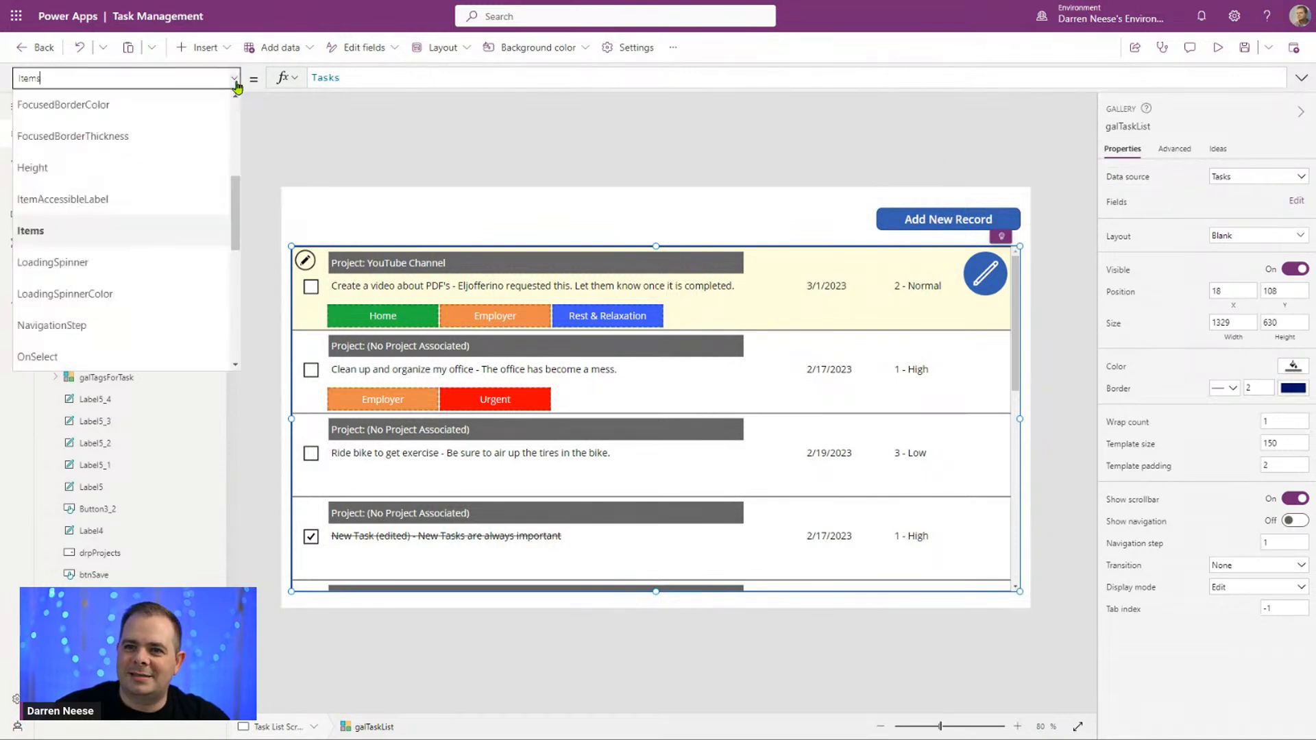
pyautogui.click(236, 84)
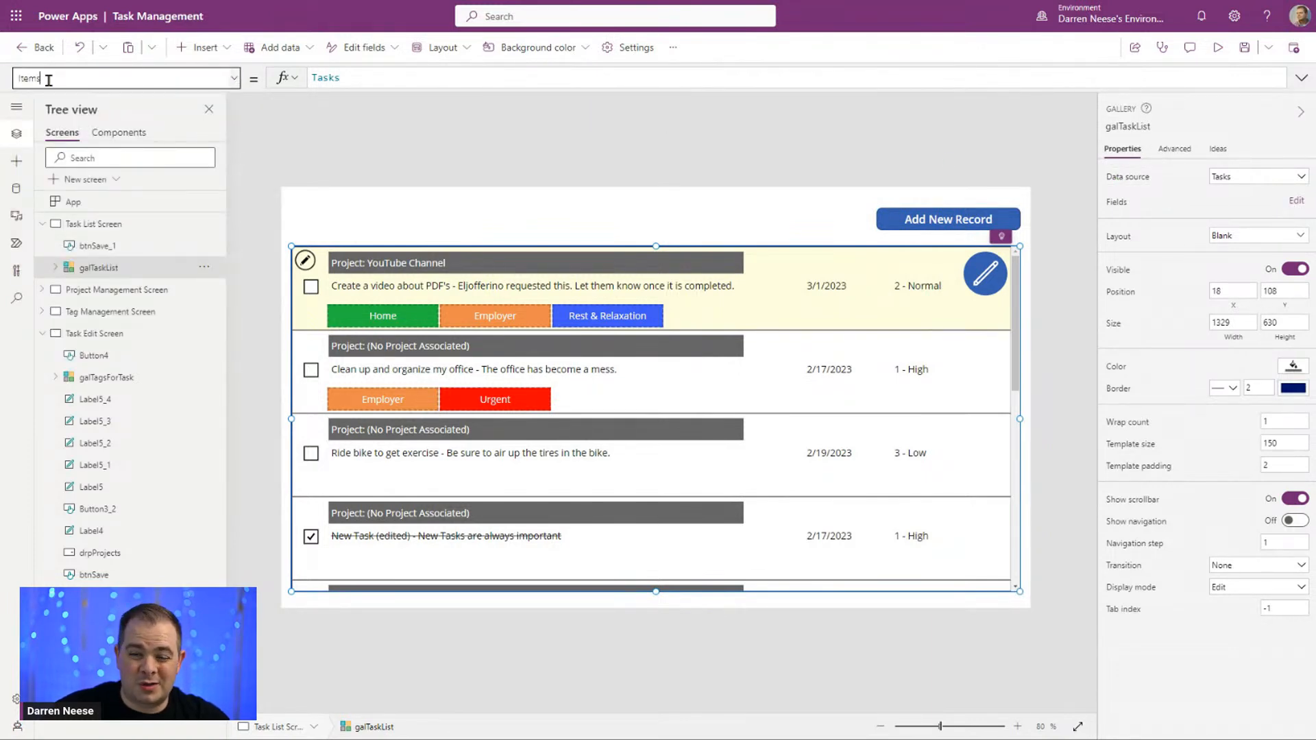
pyautogui.click(377, 78)
pyautogui.moveTo(377, 78); pyautogui.dragTo(198, 68)
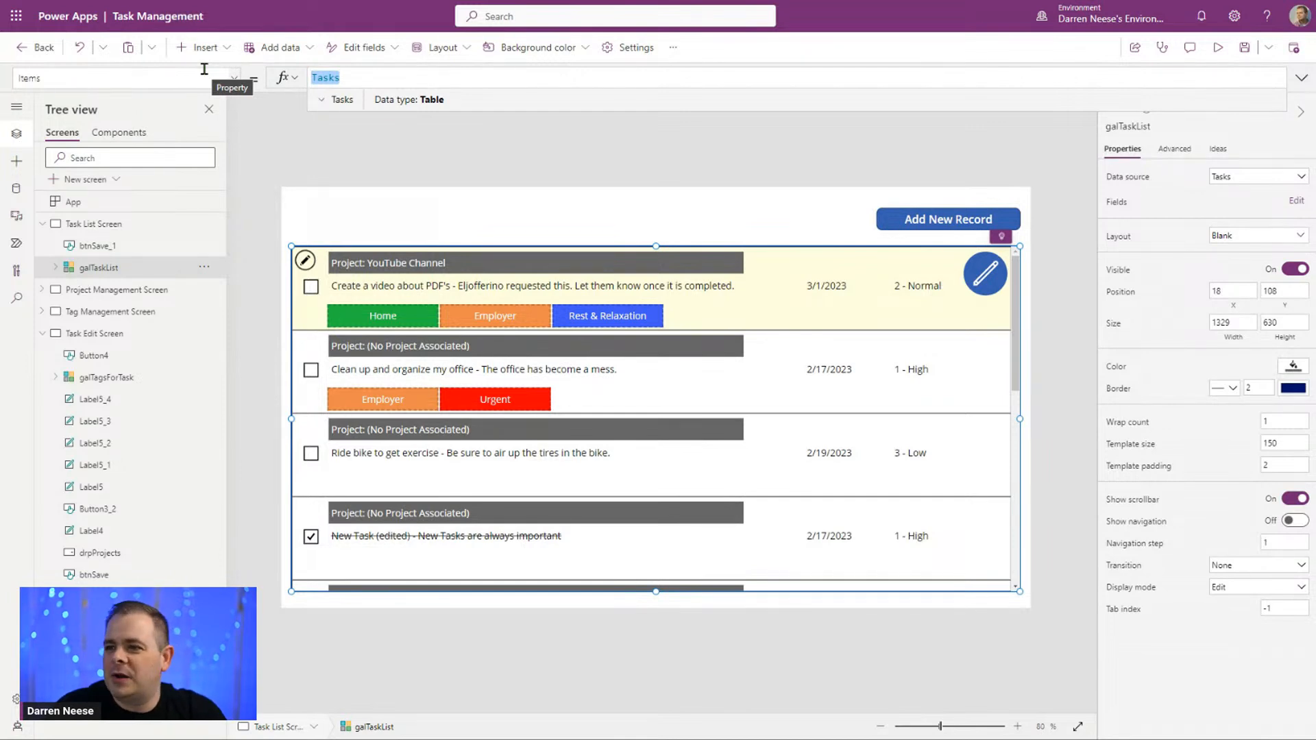
pyautogui.press('Home')
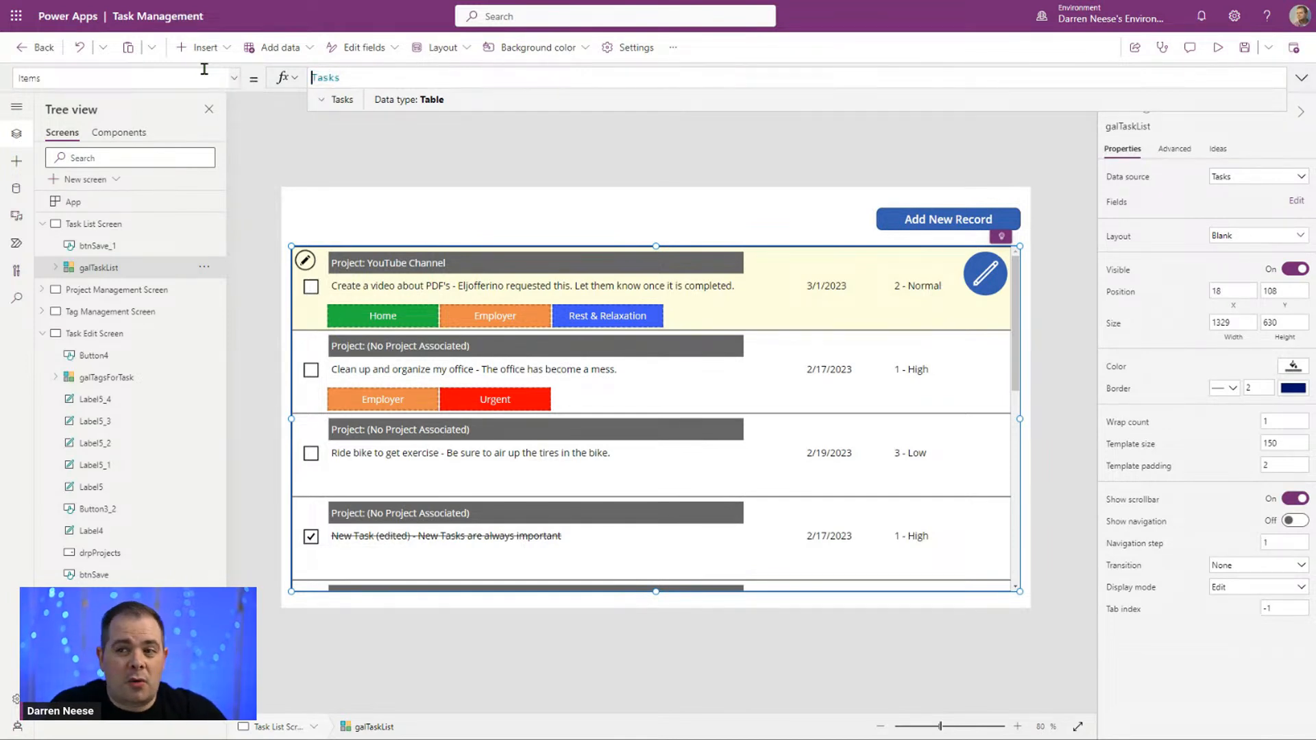
pyautogui.write('Sort(')
pyautogui.press('End')
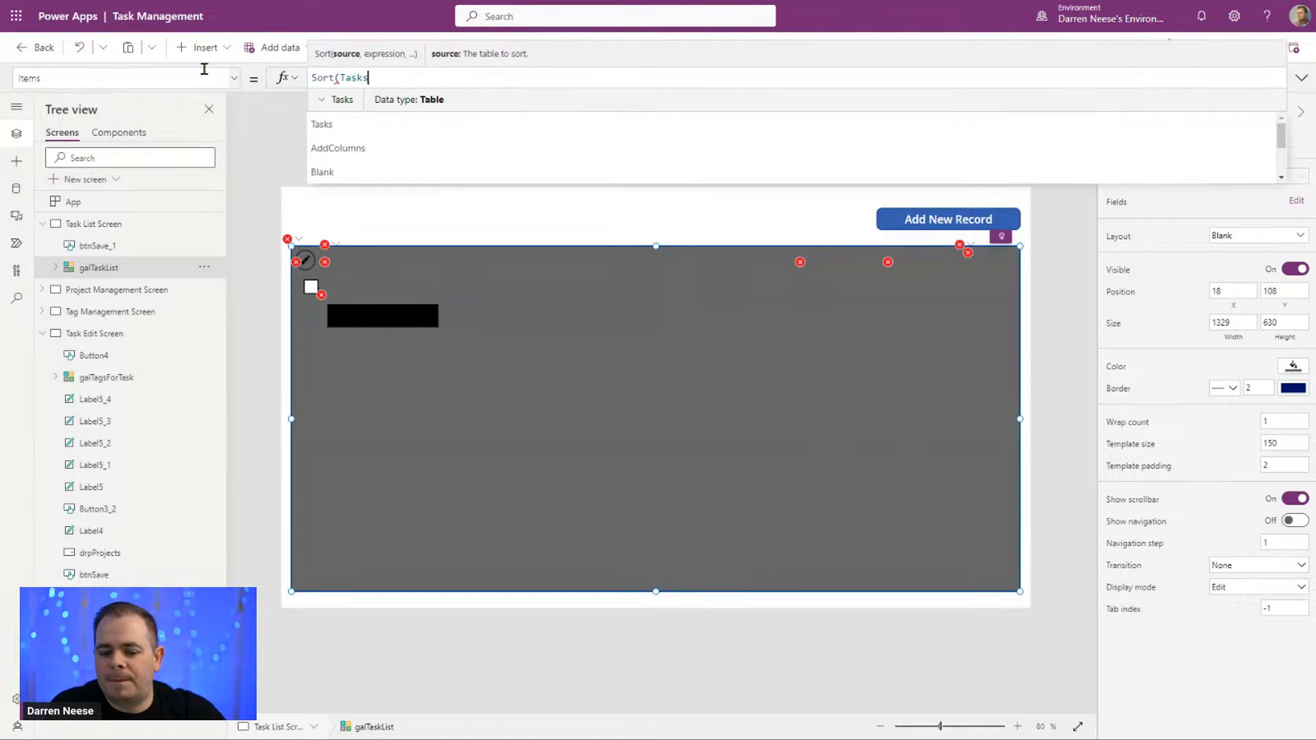
pyautogui.write(',, Title)')
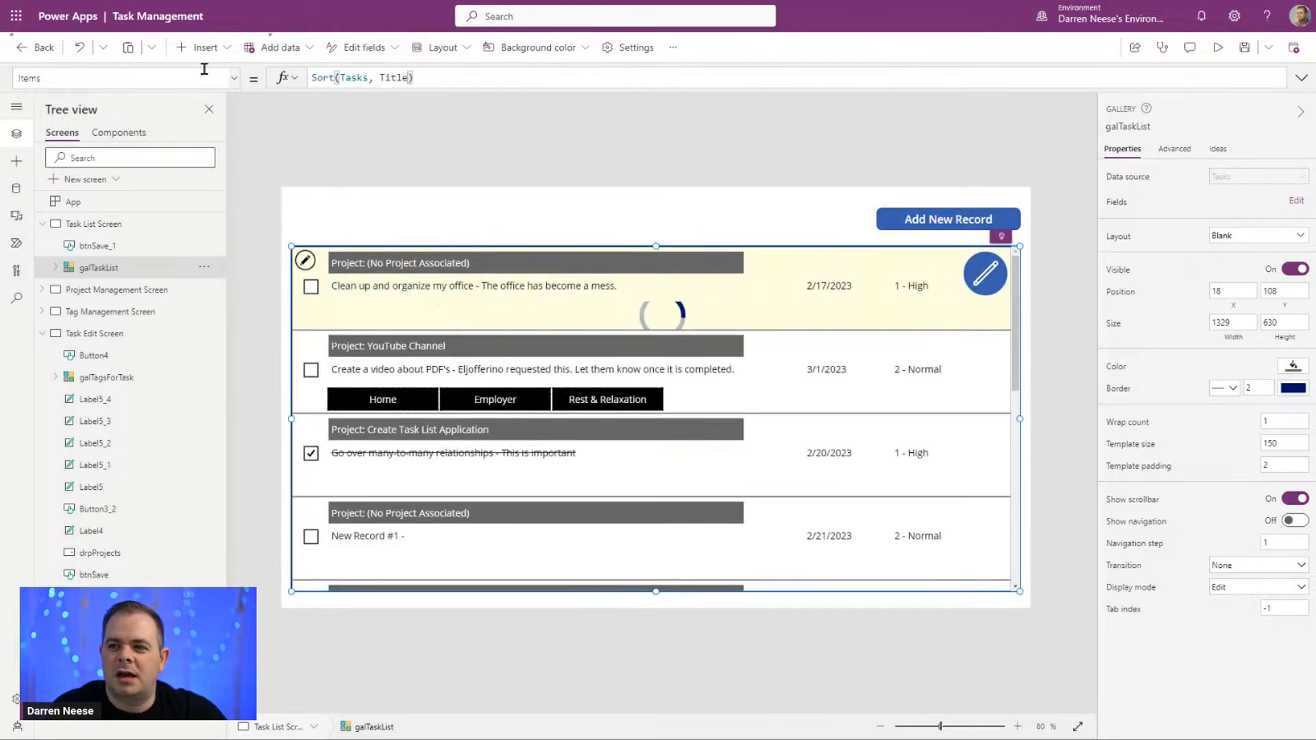
# Step: Change the gallery's Items formula to Sort(Tasks, Created, Descending) so the newest tasks come first
pyautogui.hotkey('ctrl', 'shift', 'Left')
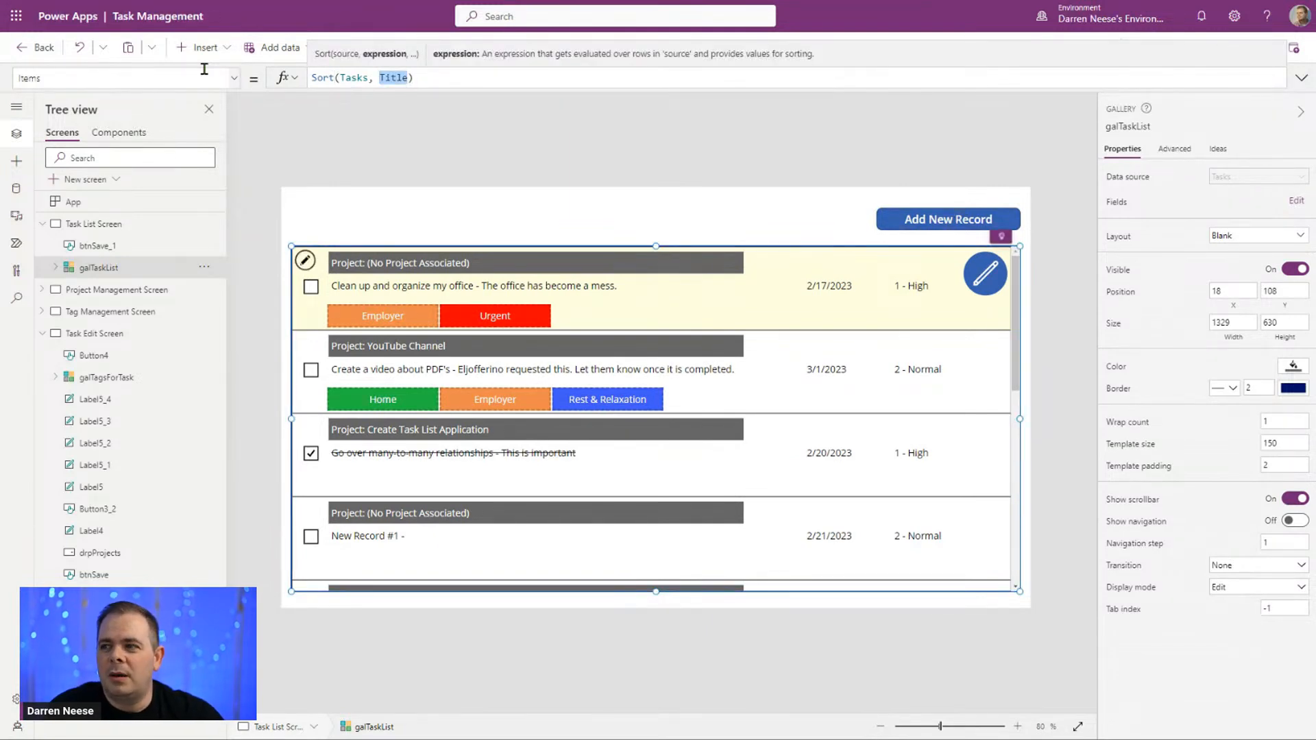
pyautogui.write('Created')
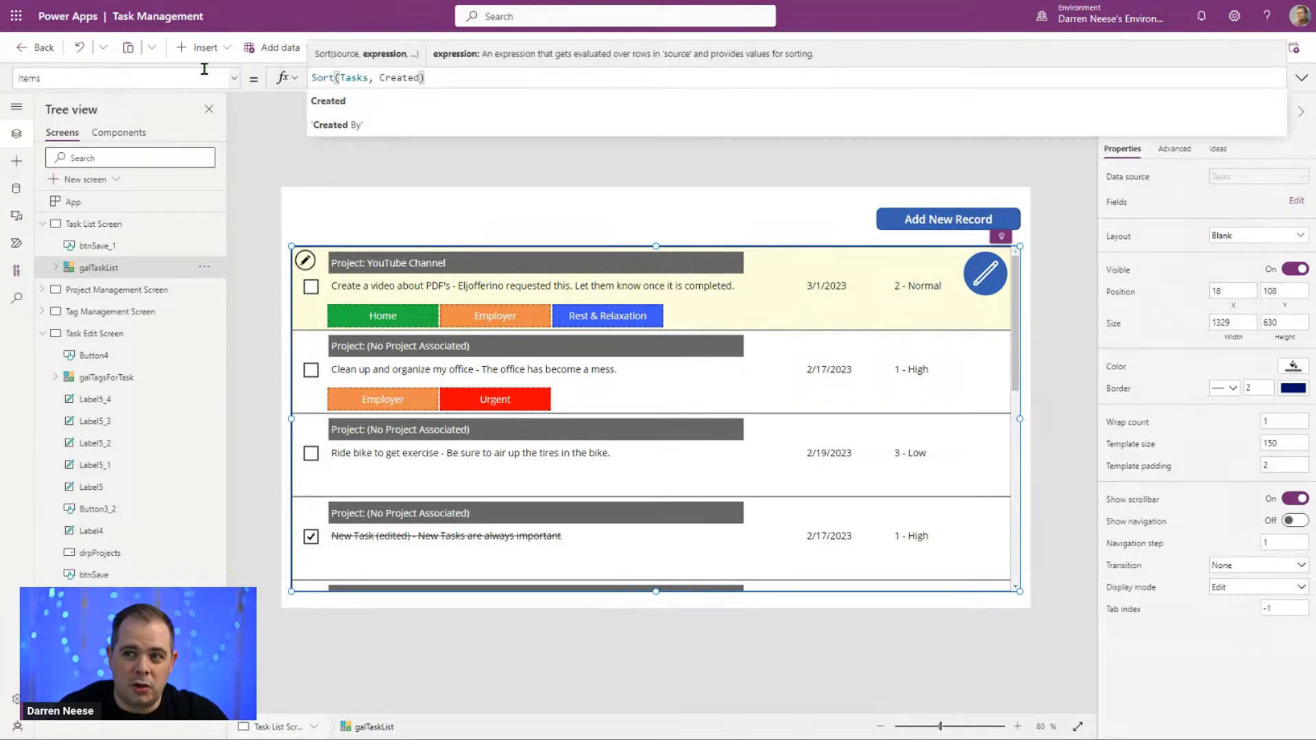
pyautogui.write(',')
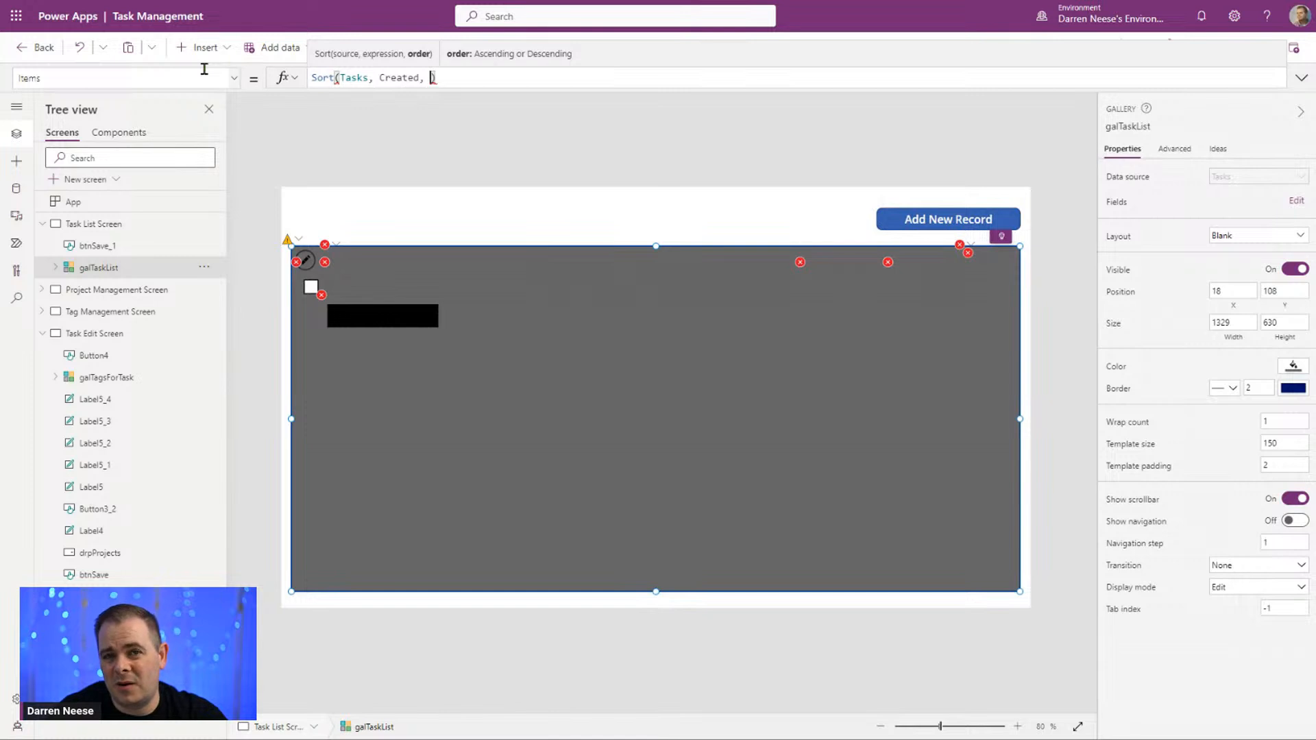
pyautogui.write('Des')
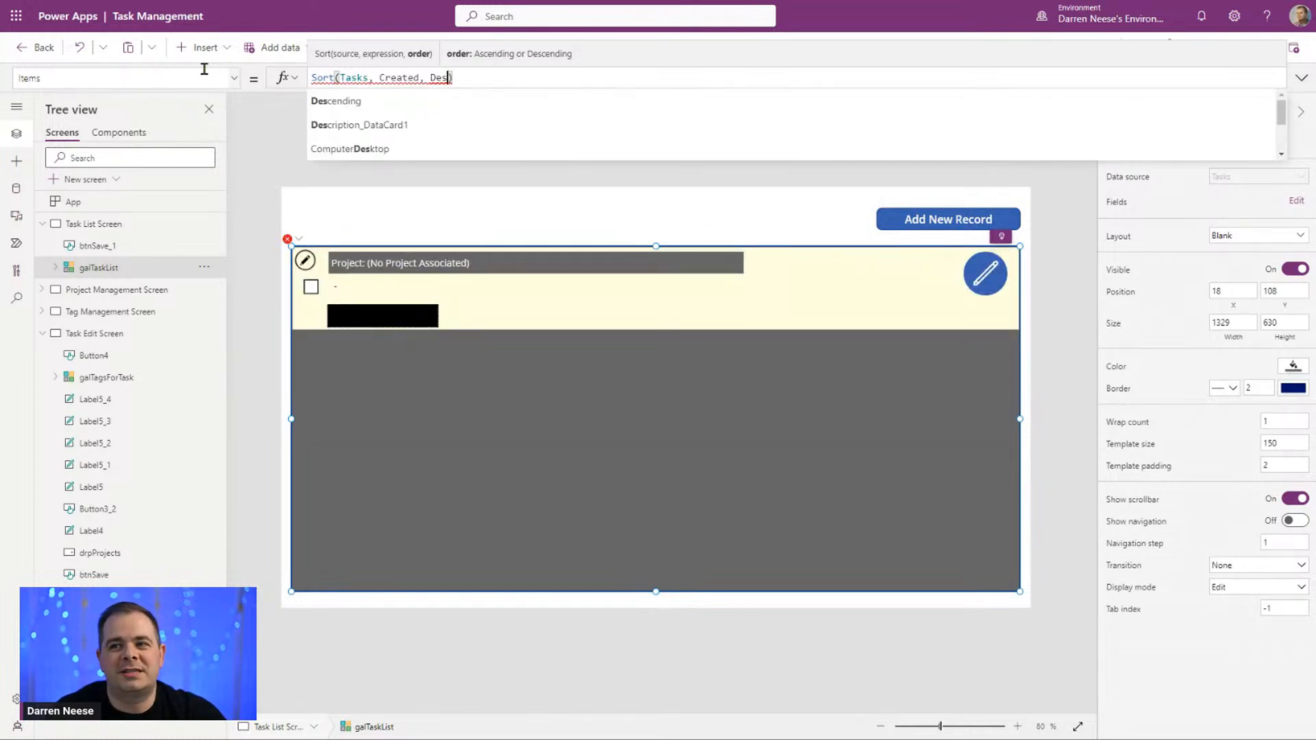
pyautogui.press('Tab')
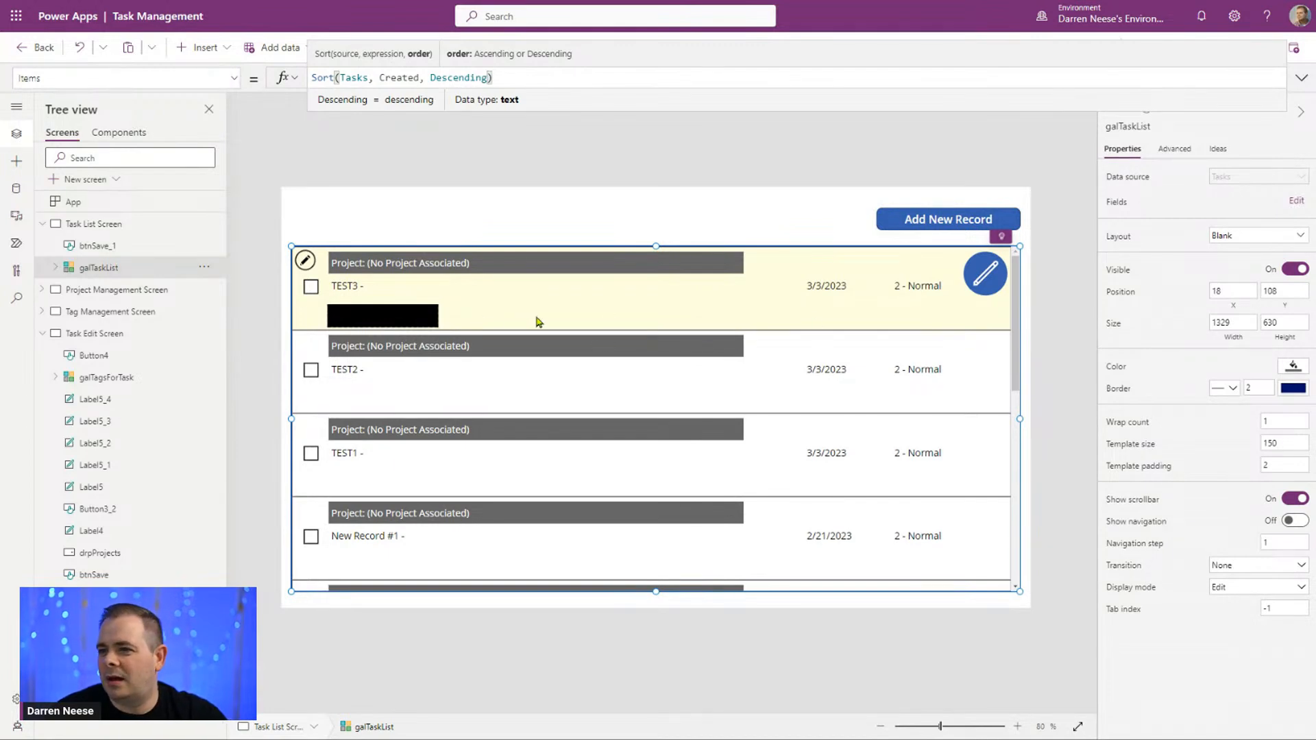
pyautogui.click(1070, 289)
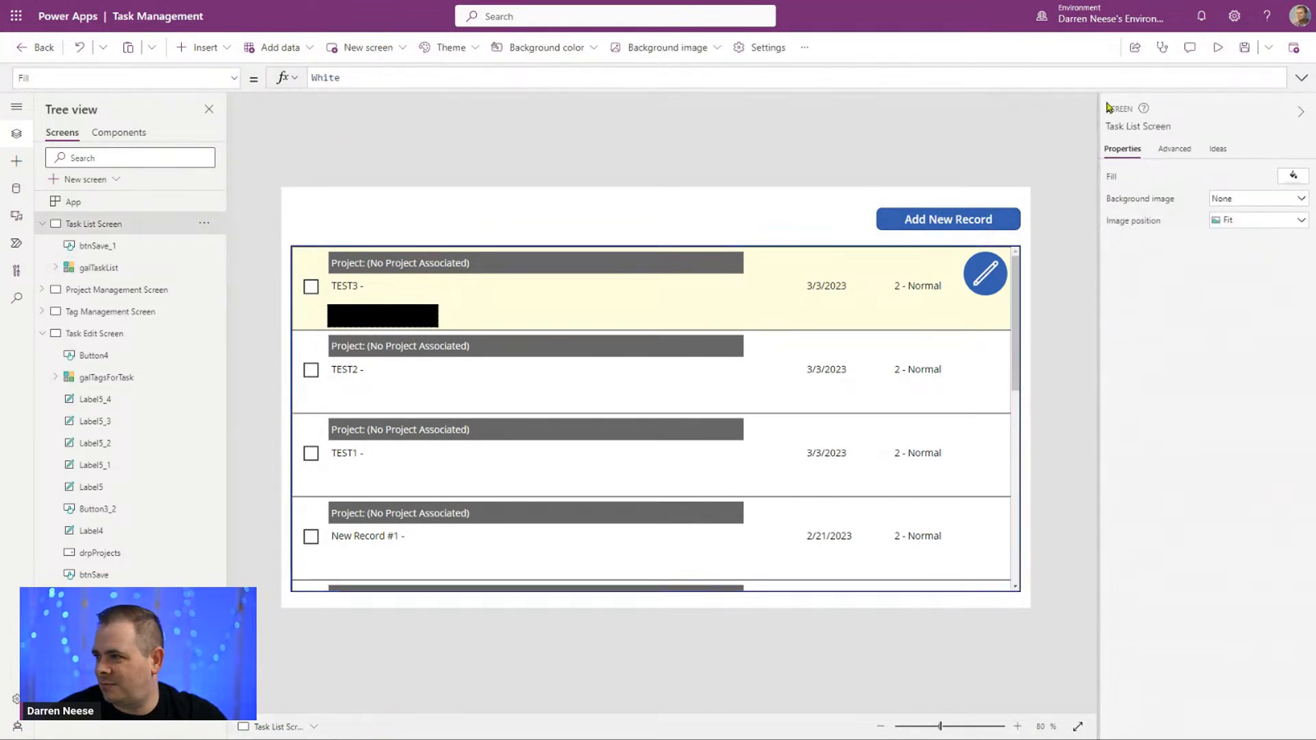
# Step: Preview the app, open the TEST3 task for editing, and exit the preview on the Task Edit Screen
pyautogui.click(1217, 48)
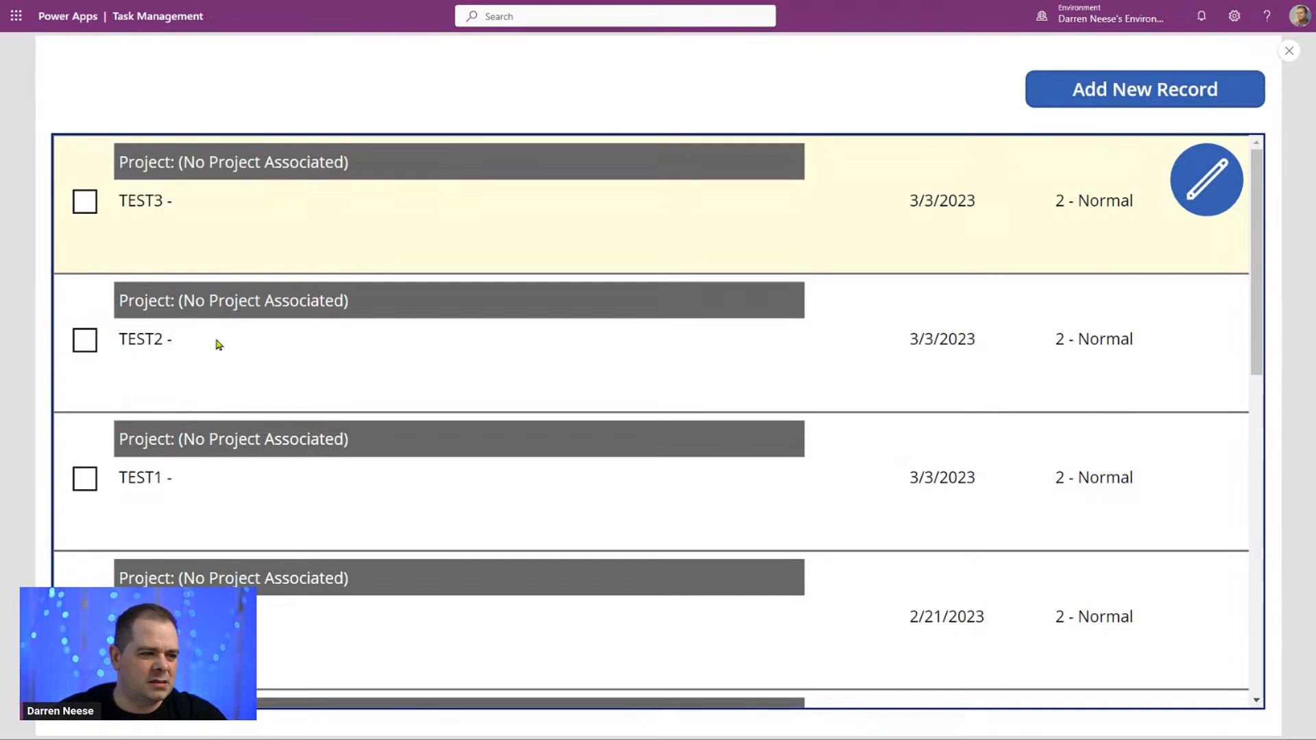
pyautogui.click(1208, 179)
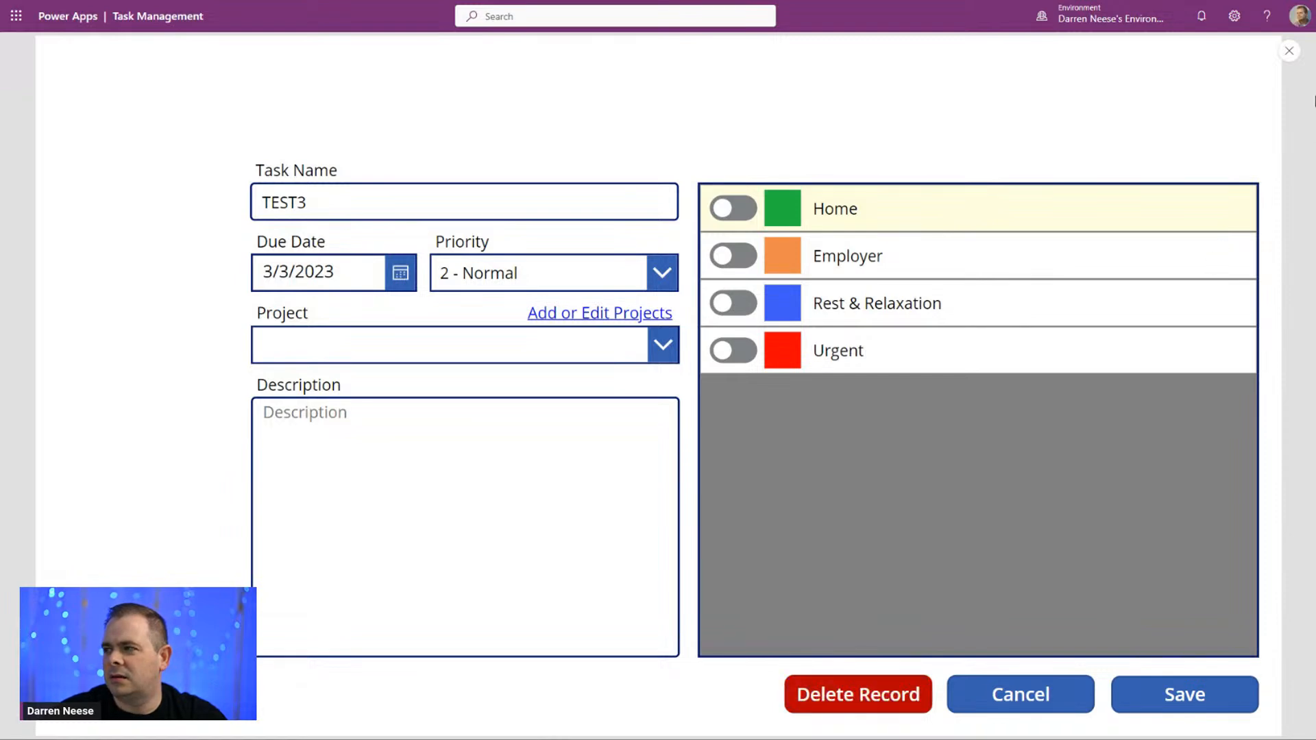
pyautogui.click(1290, 54)
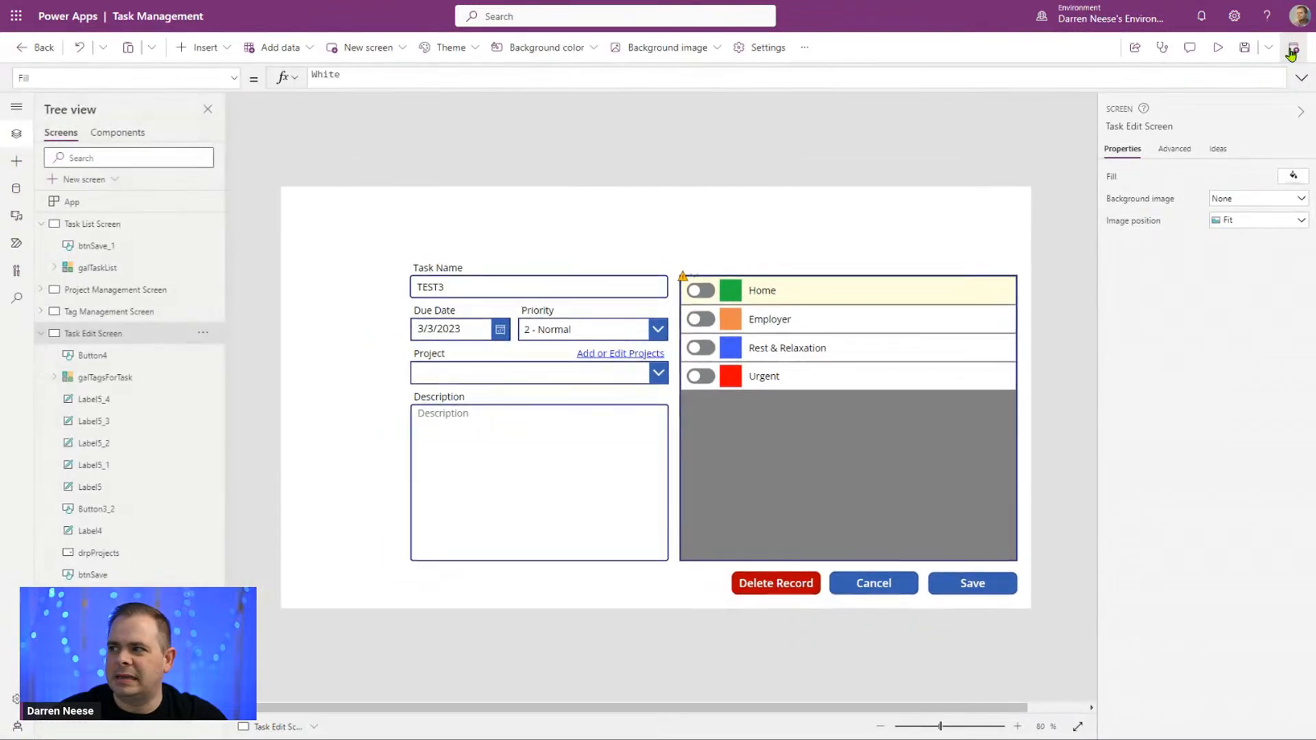
# Step: Select the entire OnSelect formula of the Cancel button
pyautogui.click(780, 584)
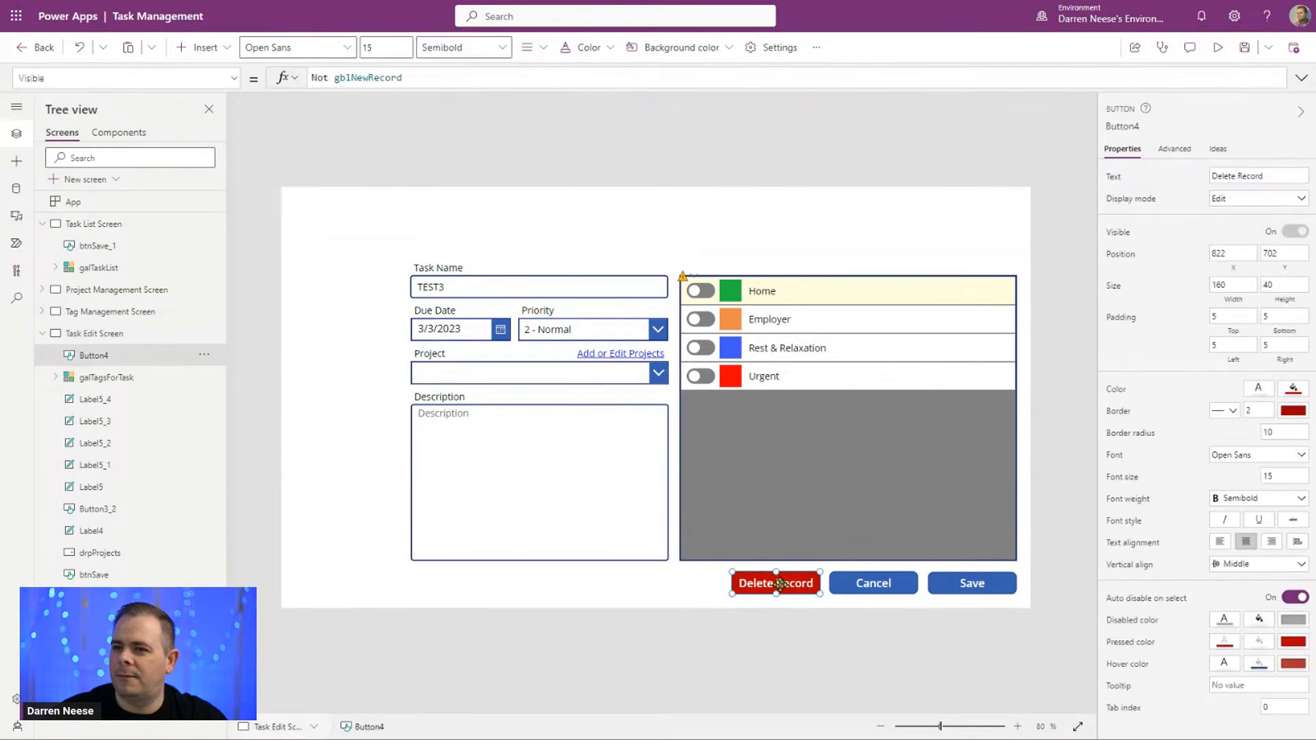
pyautogui.click(860, 577)
pyautogui.tripleClick(565, 85)
pyautogui.hotkey('ctrl', 'c')
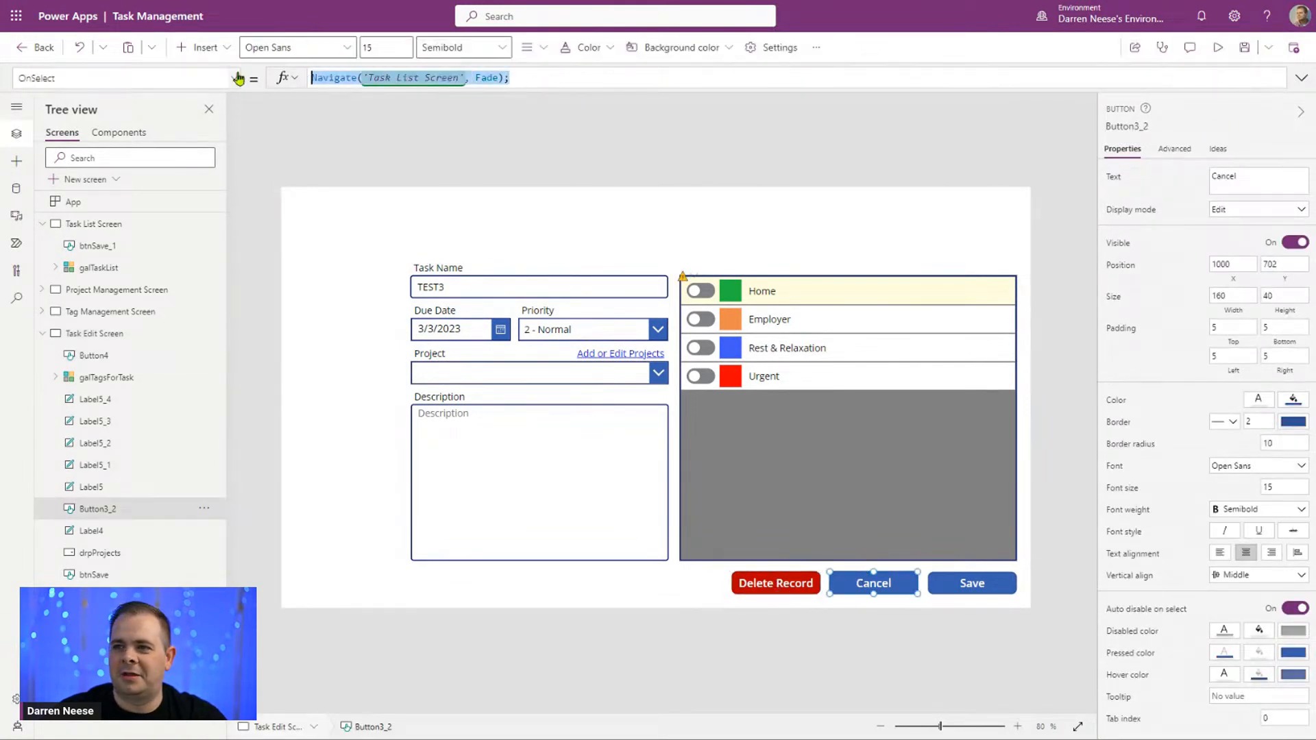
# Step: Append Navigate('Task List Screen', Fade); after the Remove call in the Delete Record button's OnSelect formula
pyautogui.click(788, 588)
pyautogui.click(1296, 231)
pyautogui.click(1303, 80)
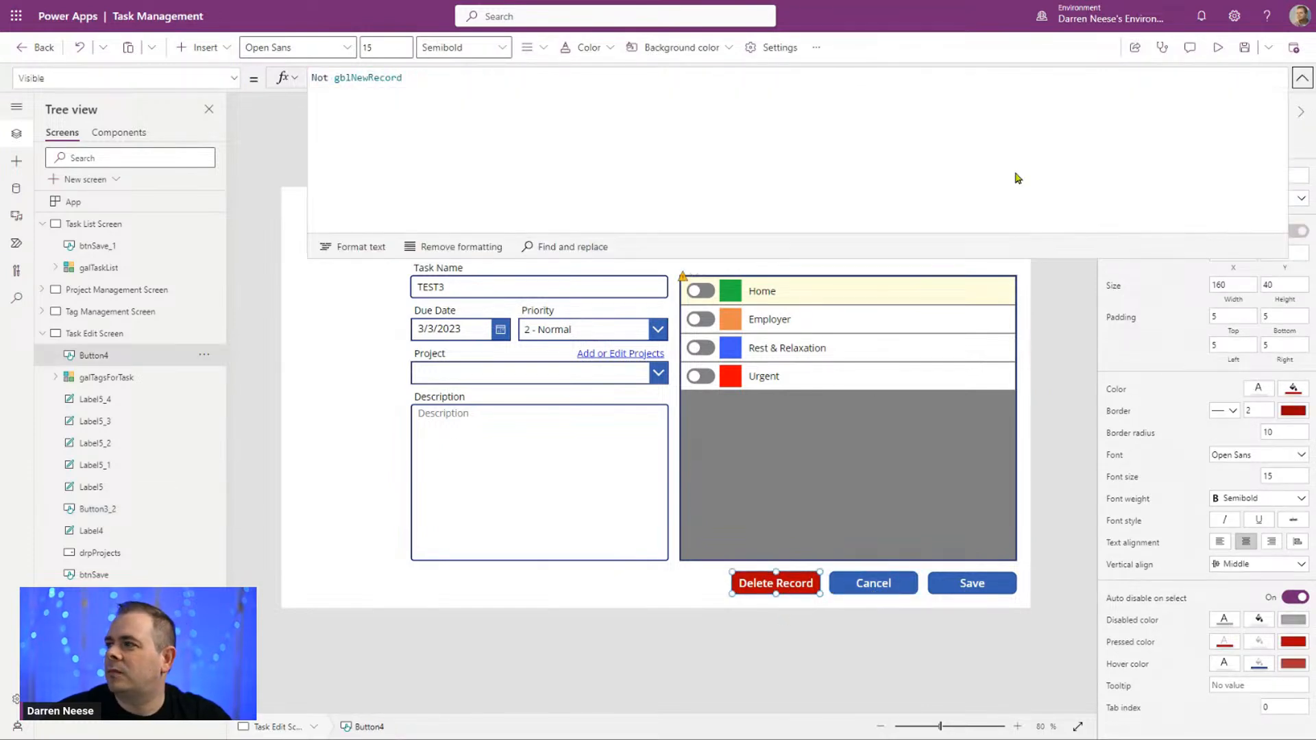
pyautogui.click(233, 78)
pyautogui.scroll(8, 177, 263)
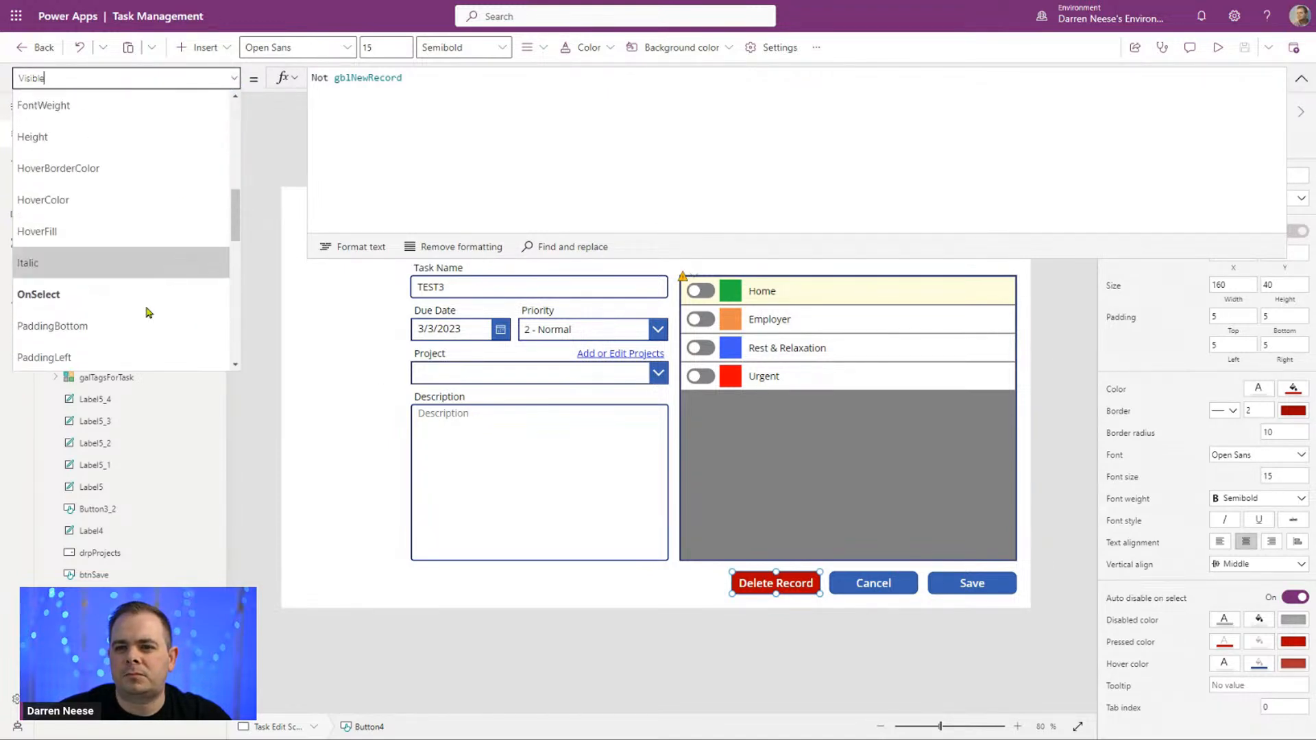
pyautogui.click(144, 295)
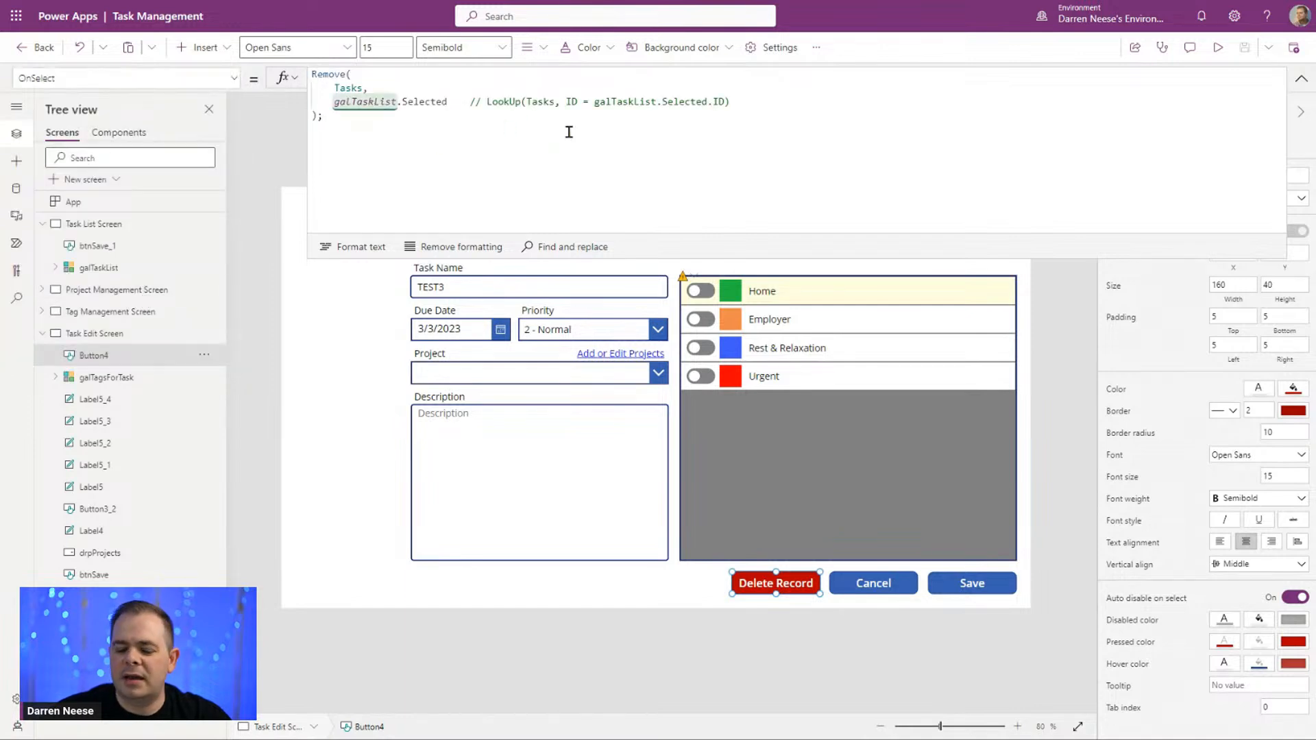
pyautogui.hotkey('ctrl', 'v')
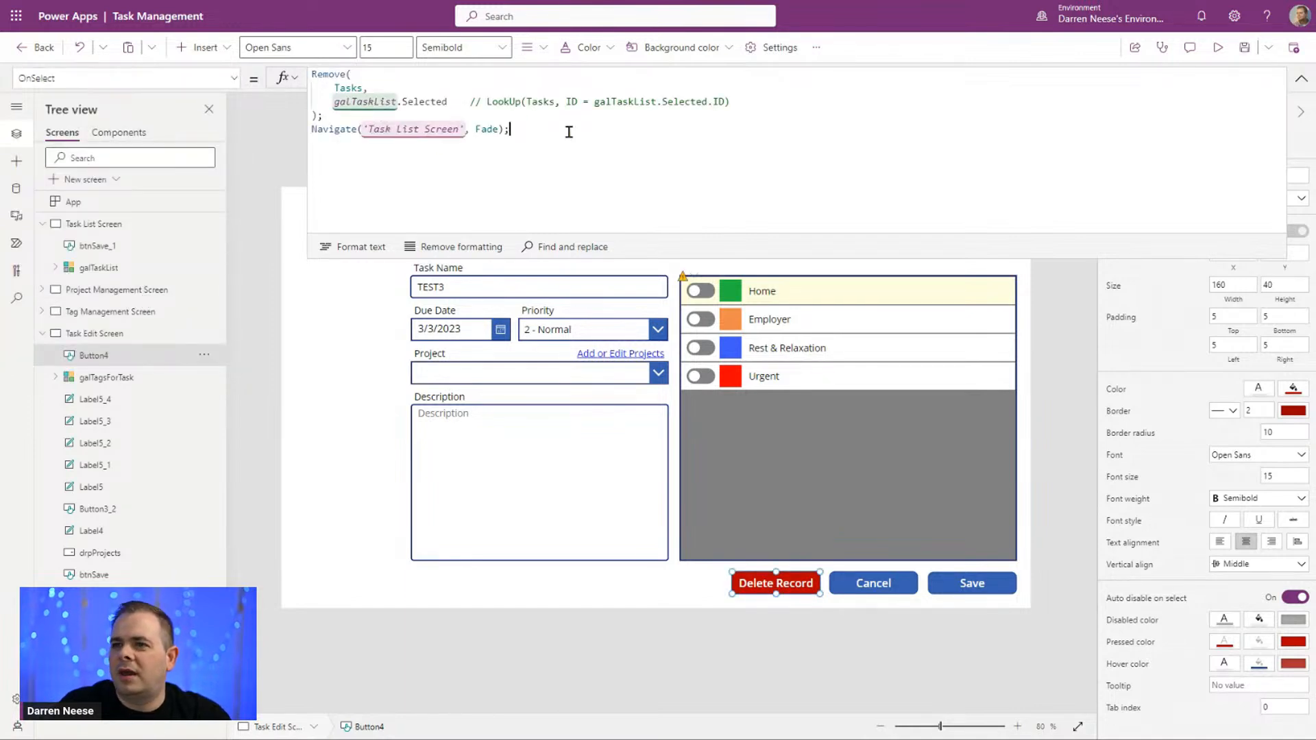
# Step: Auto-format the Delete Record button's OnSelect formula and insert a space before its LookUp comment
pyautogui.click(351, 248)
pyautogui.click(609, 159)
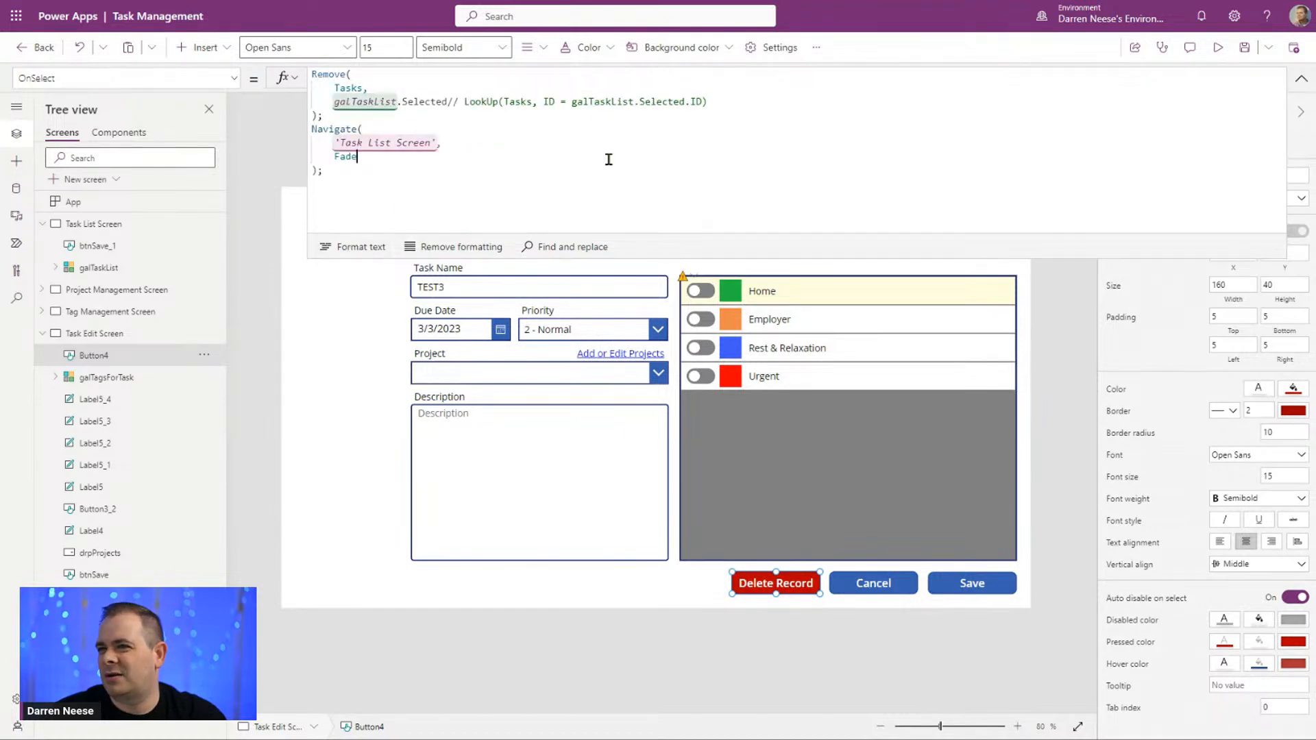
pyautogui.click(450, 104)
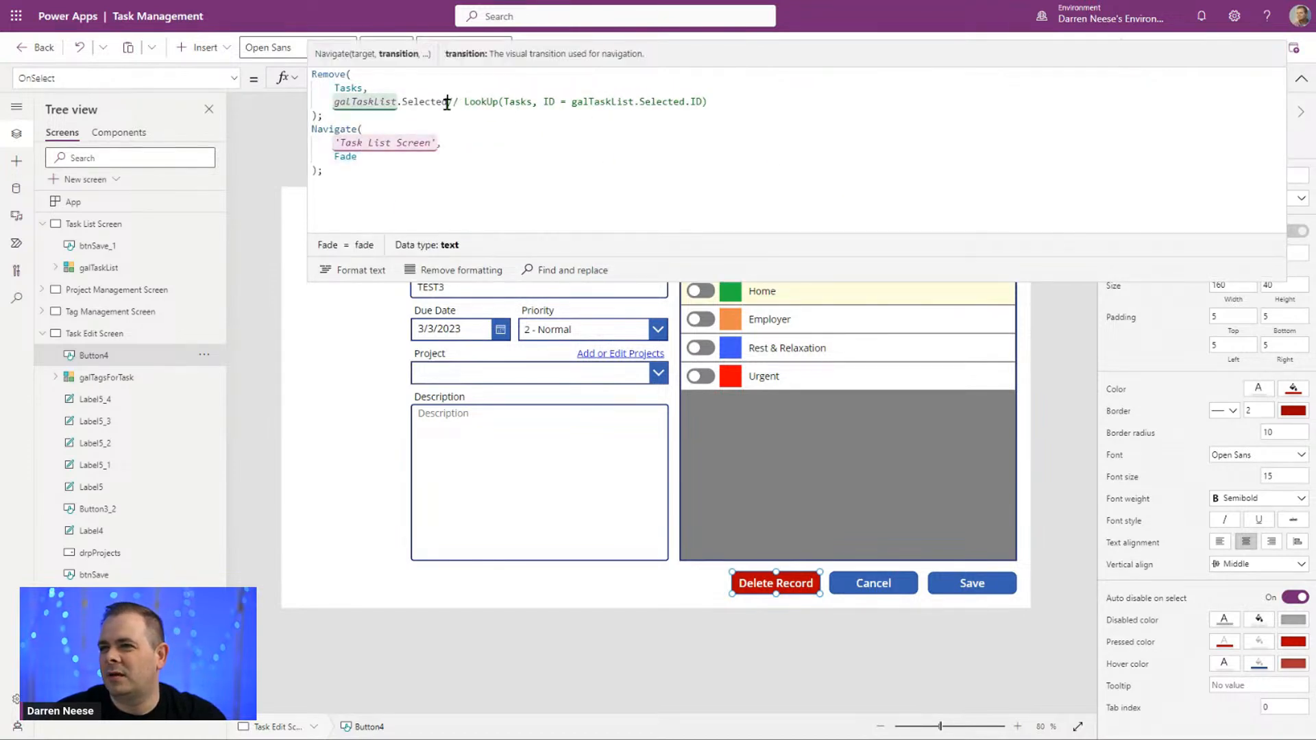
pyautogui.click(768, 168)
pyautogui.click(1299, 80)
# Step: Preview the app, delete the TEST3 task with its Delete Record button, and select the TEST1 and New Record #1 tasks in turn
pyautogui.click(1217, 47)
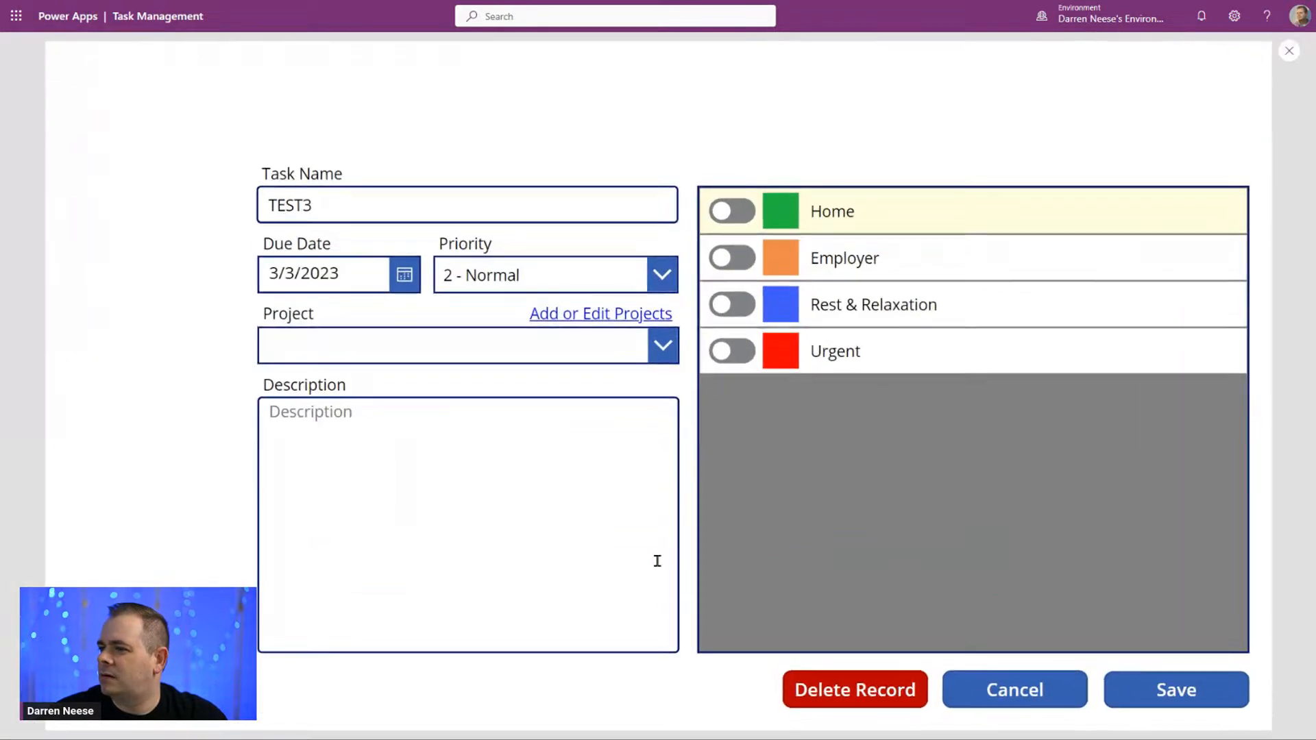
pyautogui.click(862, 696)
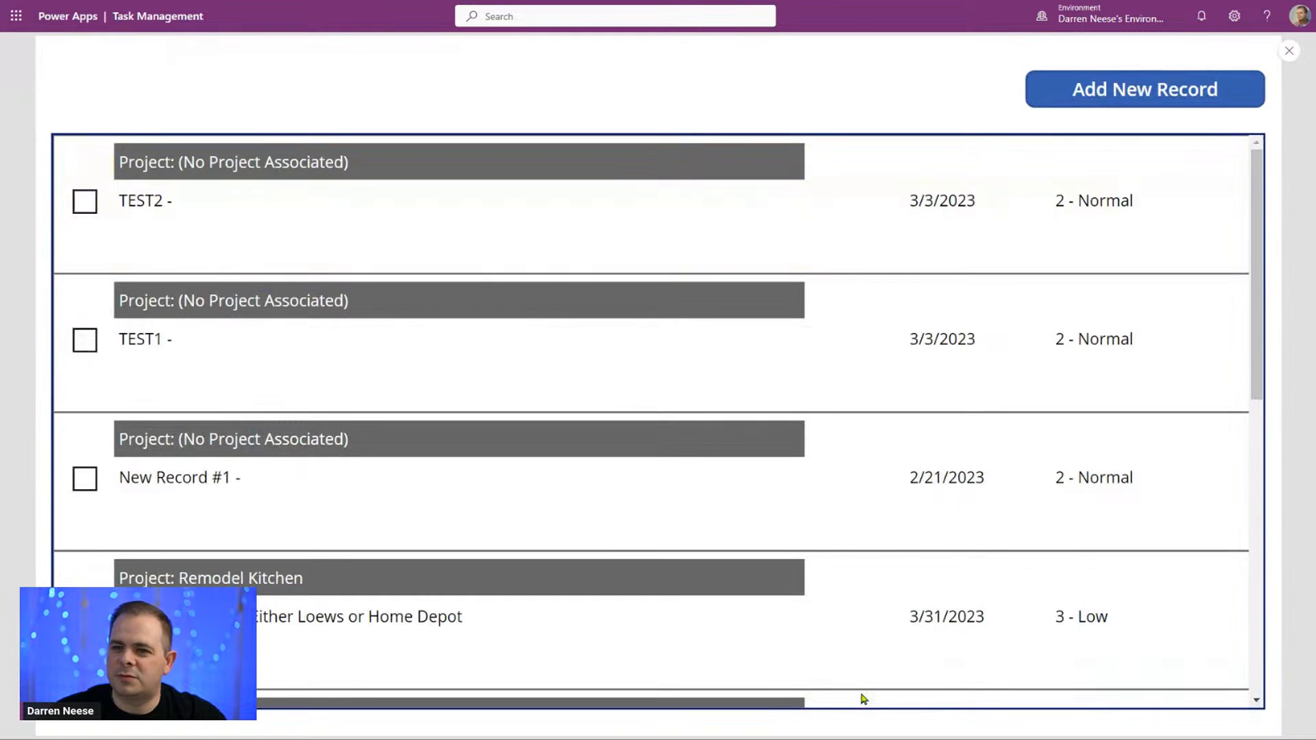
pyautogui.click(335, 369)
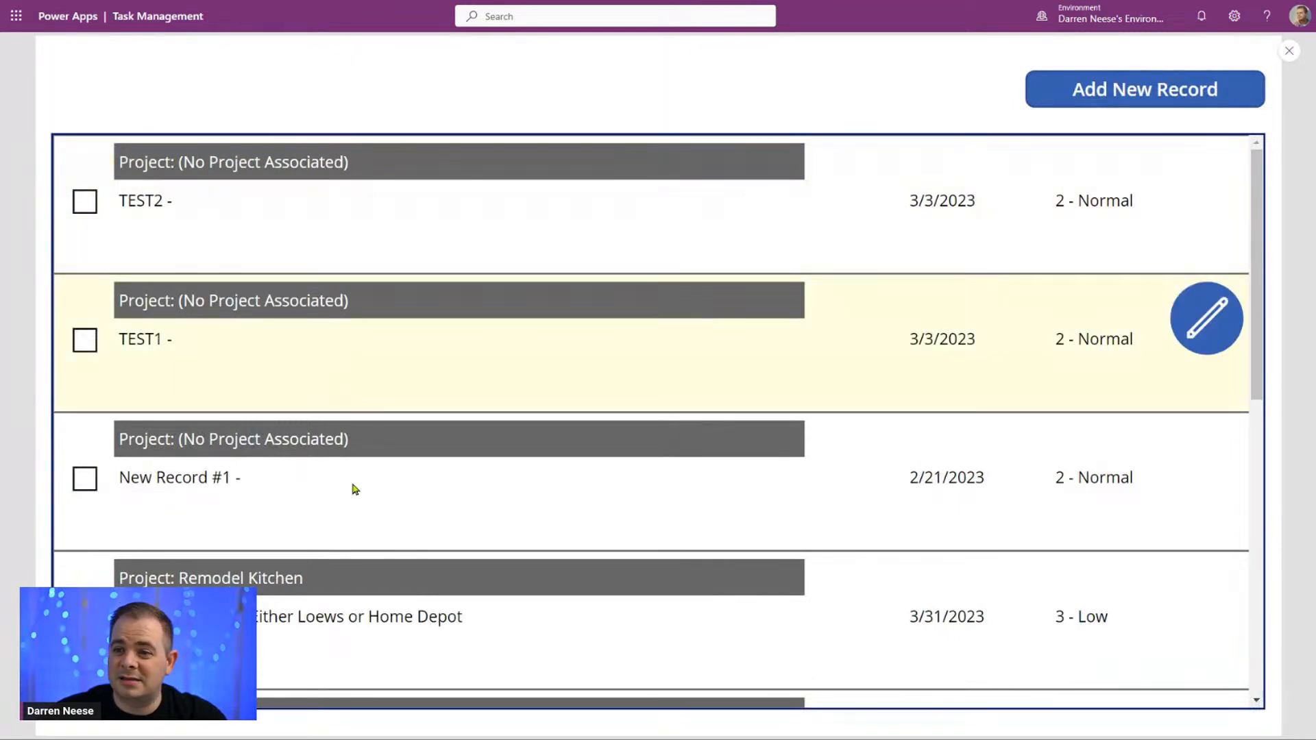
pyautogui.click(355, 486)
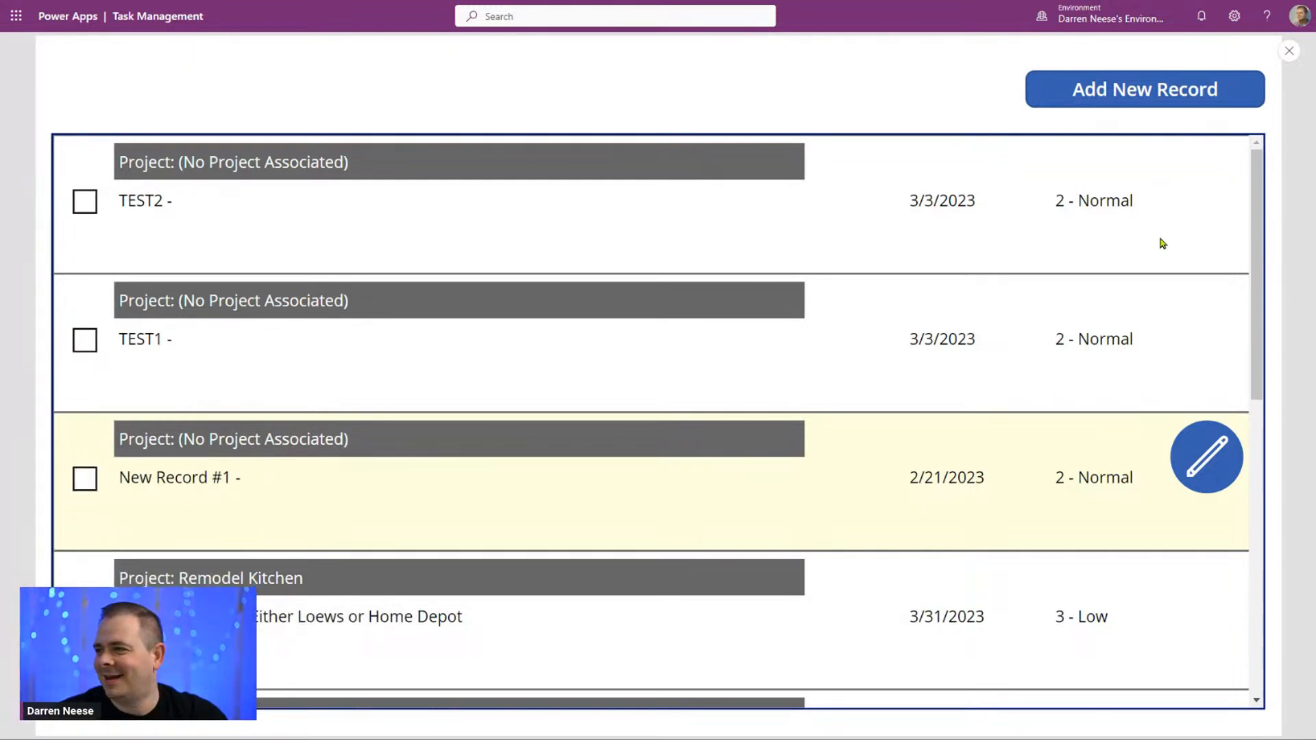
# Step: Open the TEST2 task for editing and exit the preview on the Task Edit Screen
pyautogui.click(606, 228)
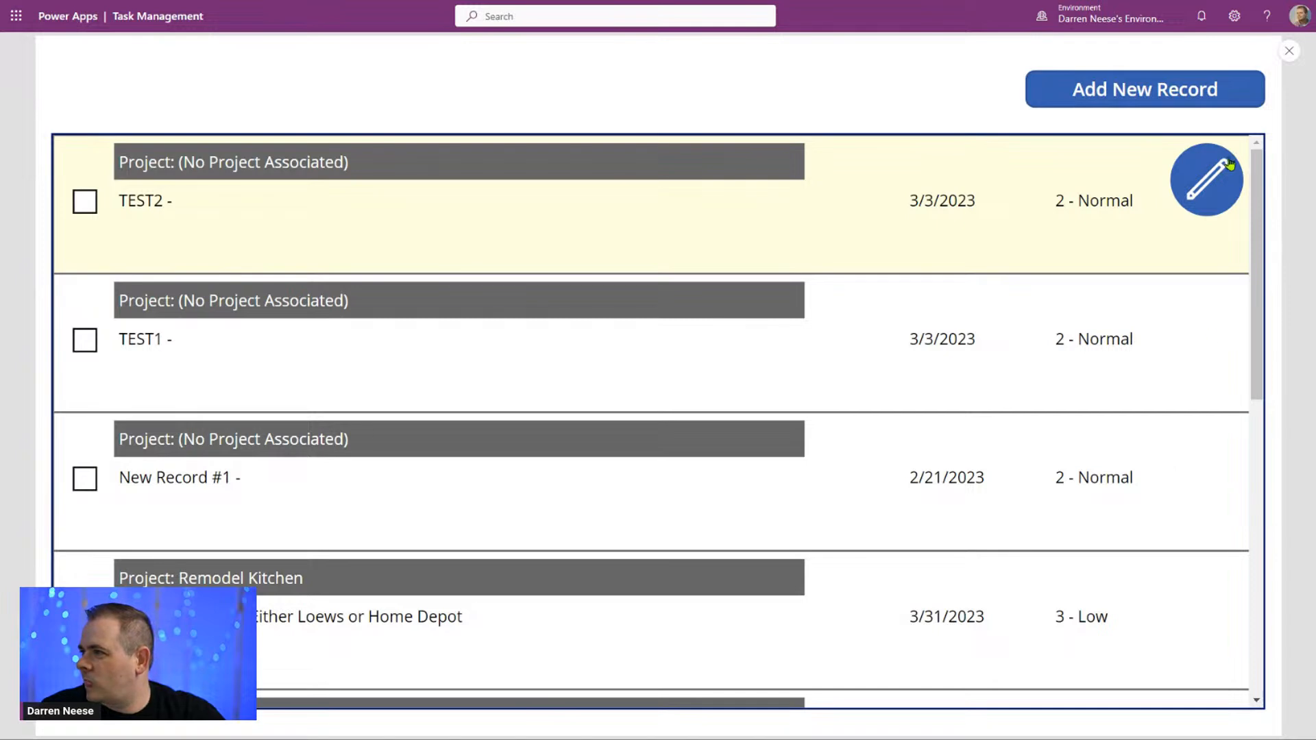
pyautogui.click(1212, 179)
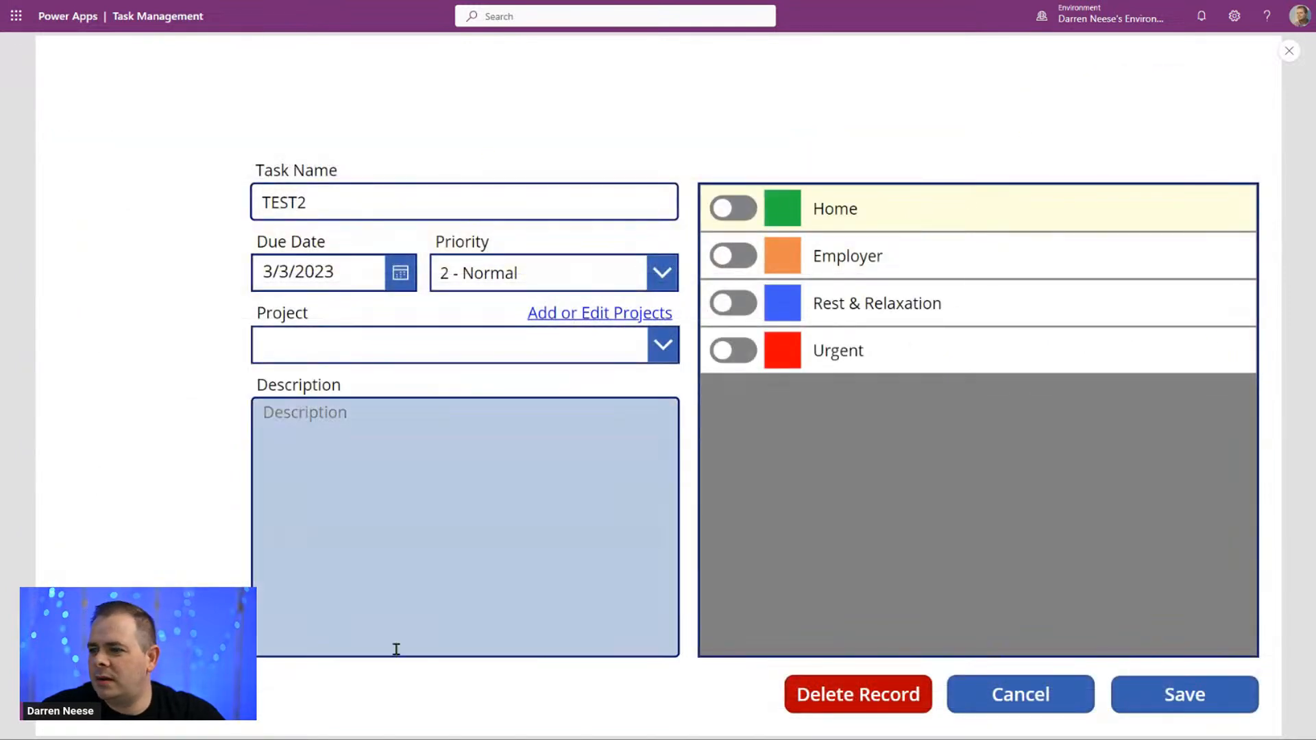
pyautogui.click(1289, 51)
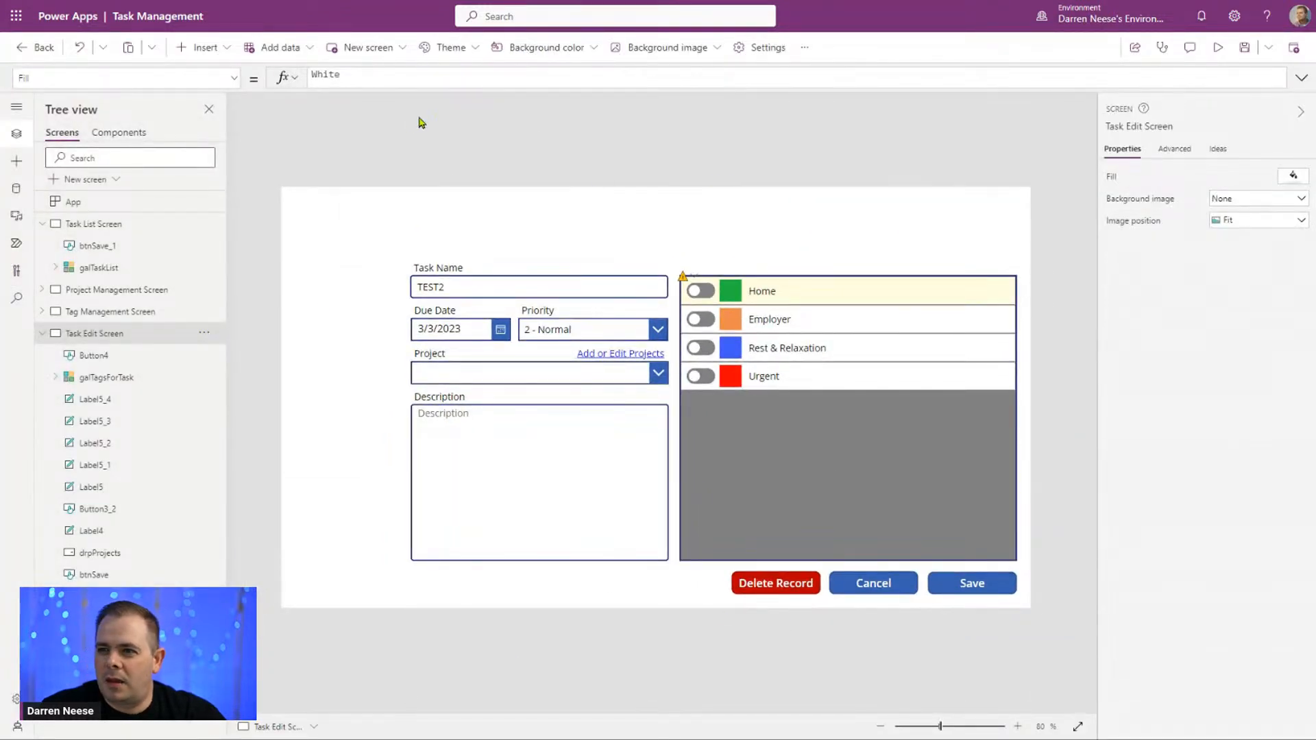
# Step: Insert a container on the Task Edit Screen and stretch it over the whole screen, 1366 wide by 768 high
pyautogui.click(209, 52)
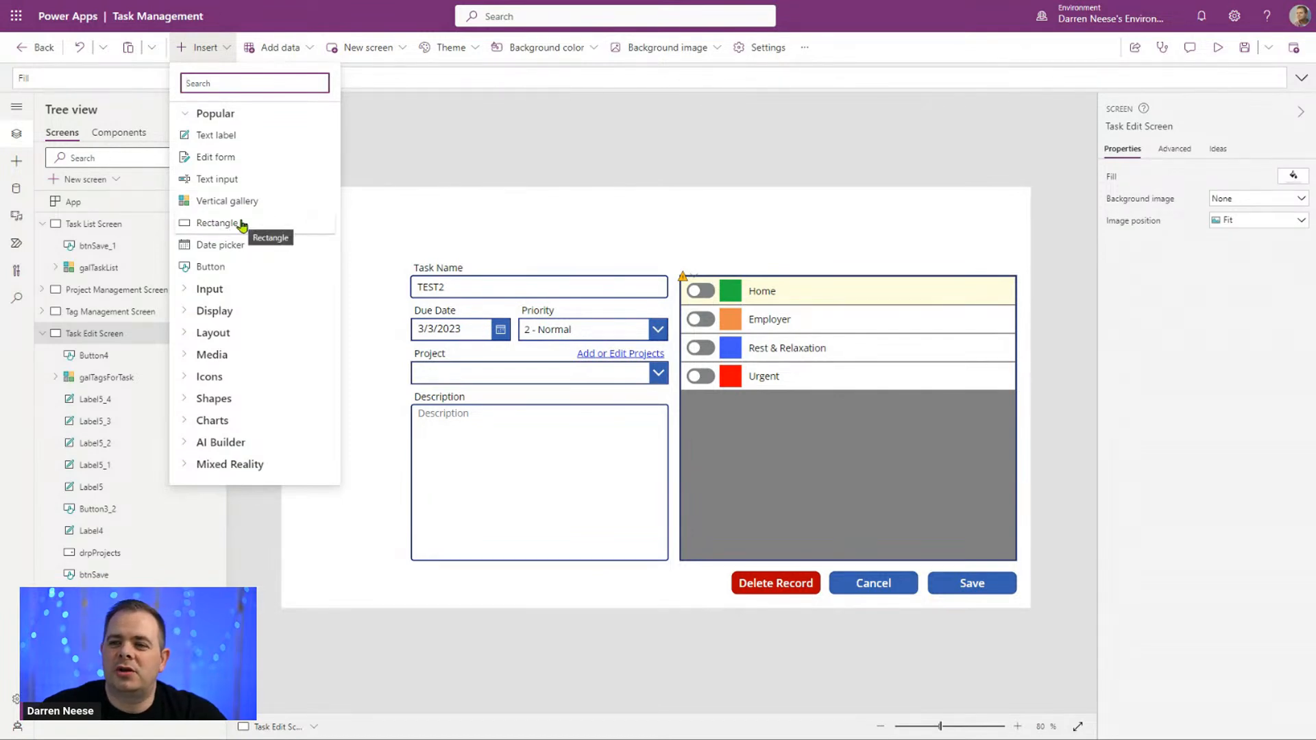
pyautogui.write('contr')
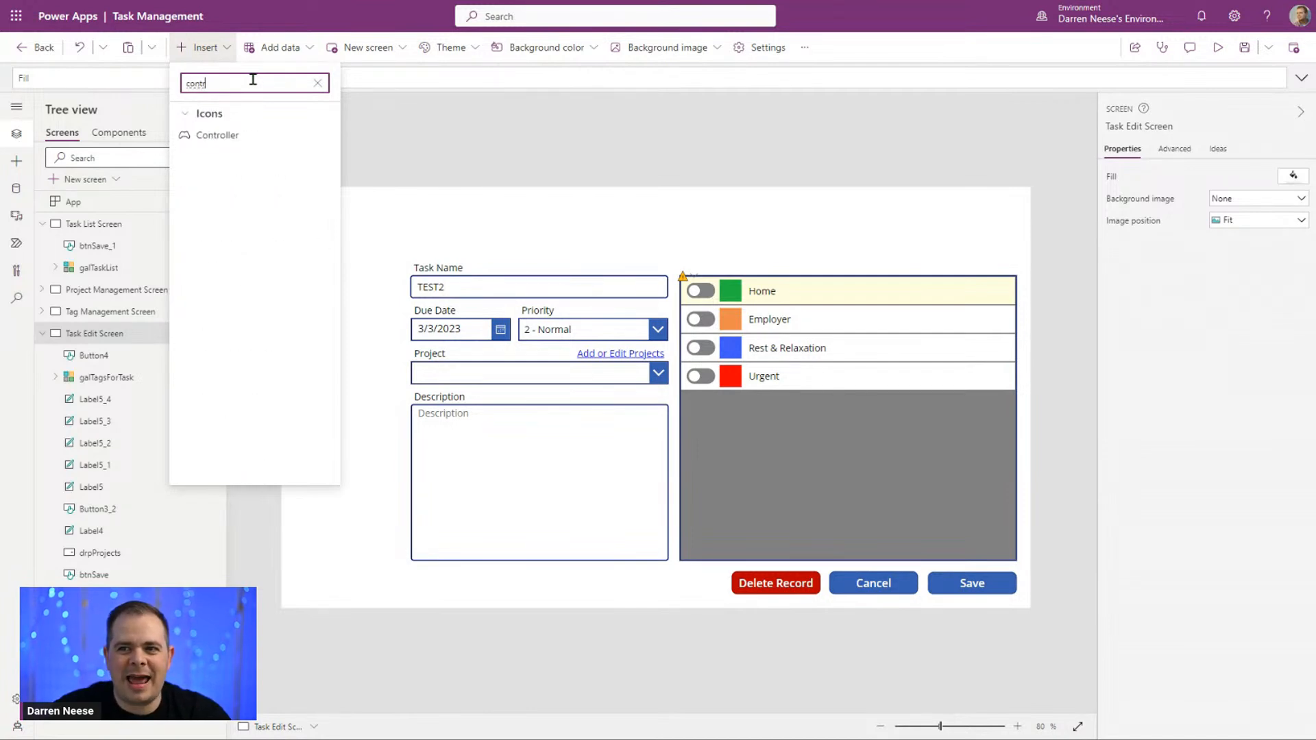
pyautogui.press('BackSpace')
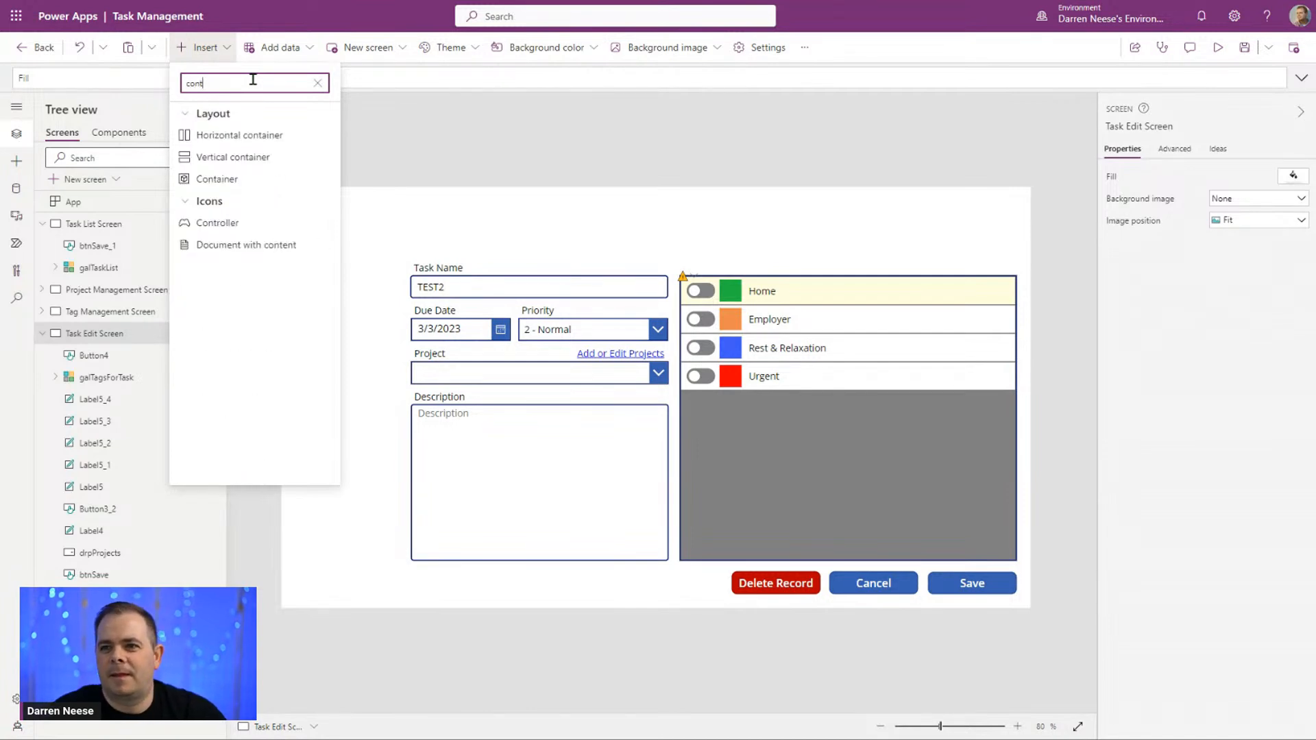
pyautogui.click(235, 177)
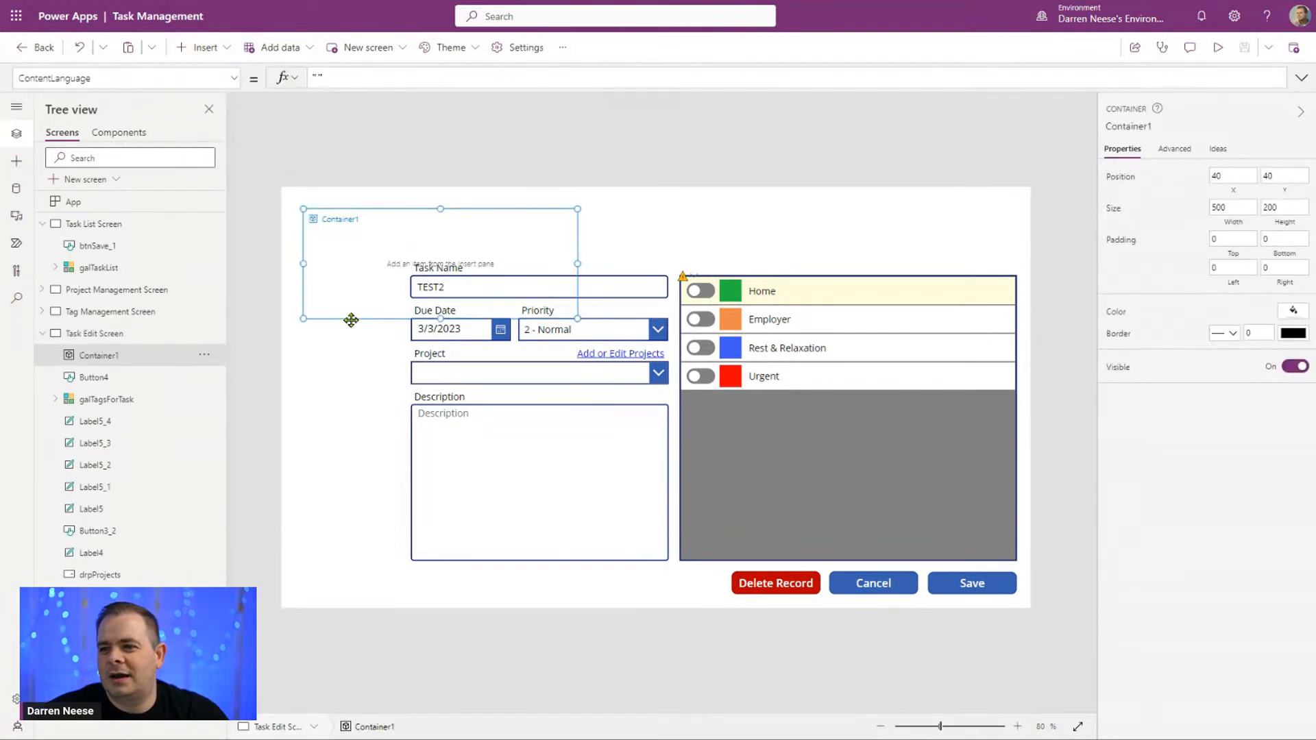
pyautogui.moveTo(353, 315); pyautogui.dragTo(294, 259)
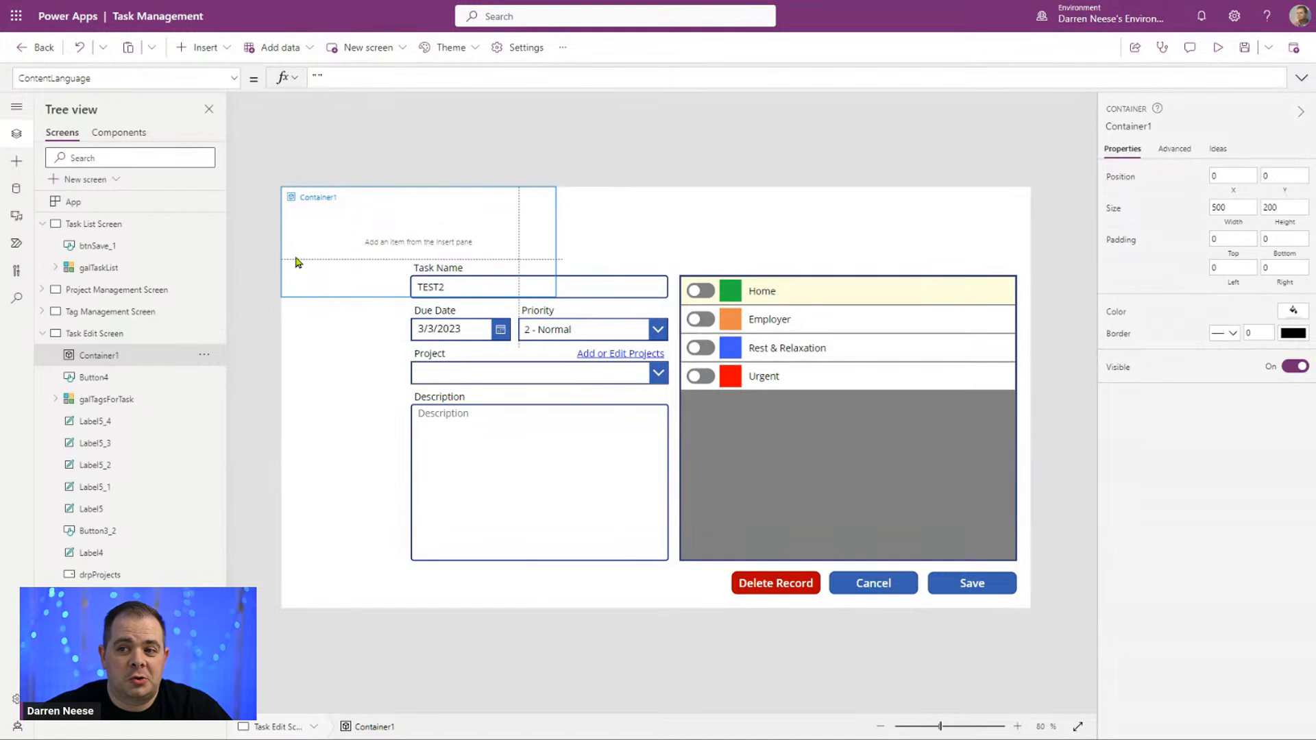
pyautogui.moveTo(555, 297); pyautogui.dragTo(1075, 652)
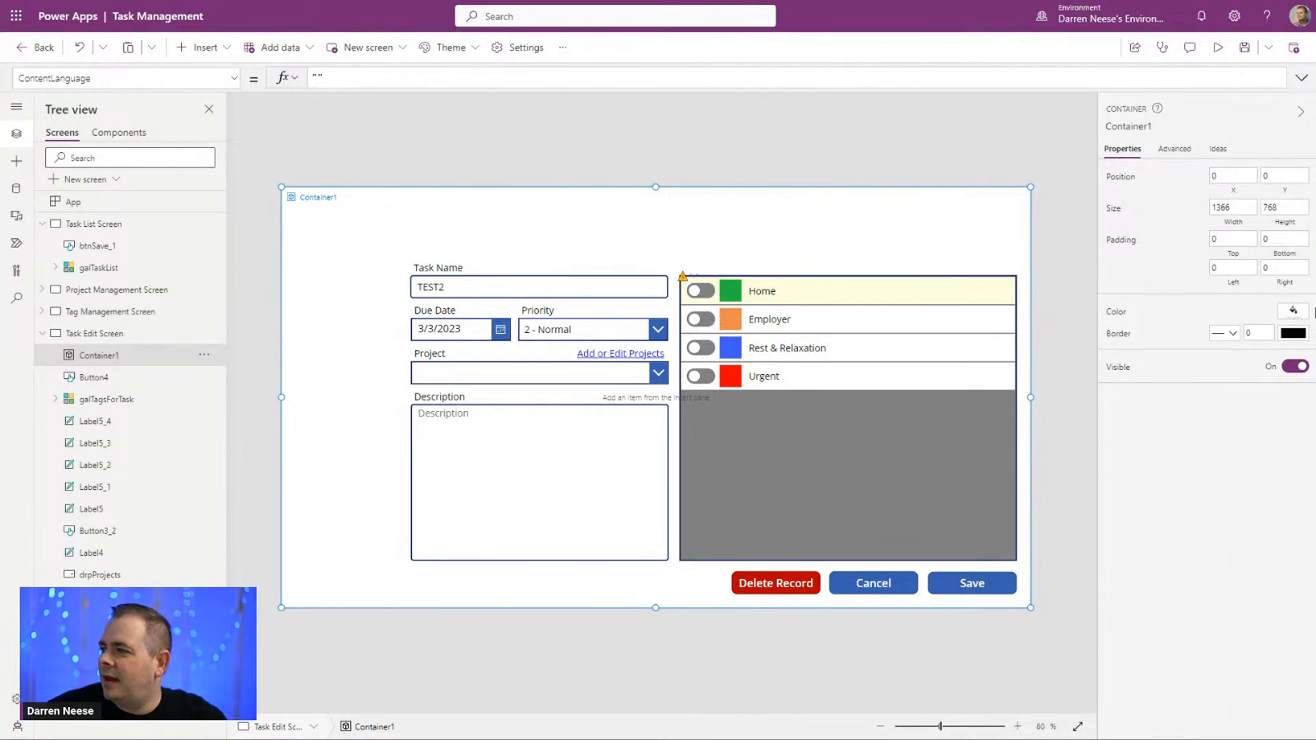
# Step: Fill the container with white at 85 percent opacity
pyautogui.click(1295, 314)
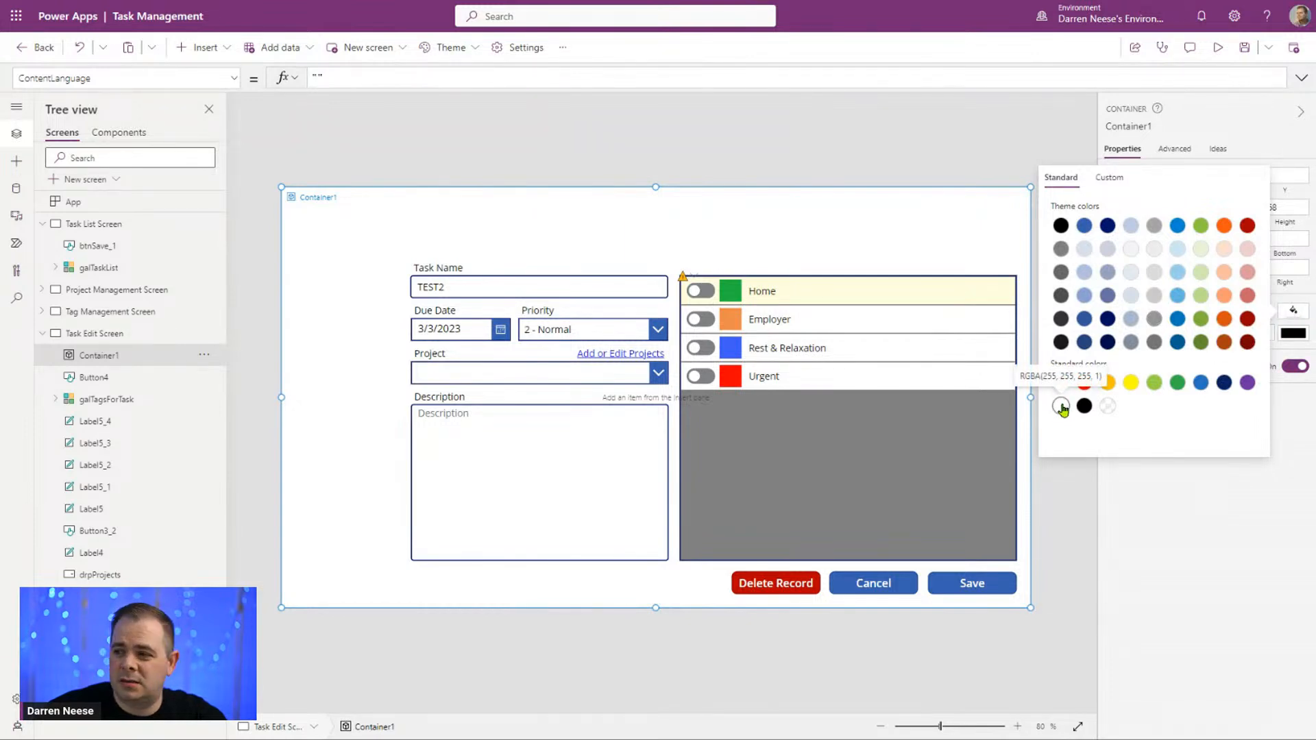
pyautogui.click(1061, 407)
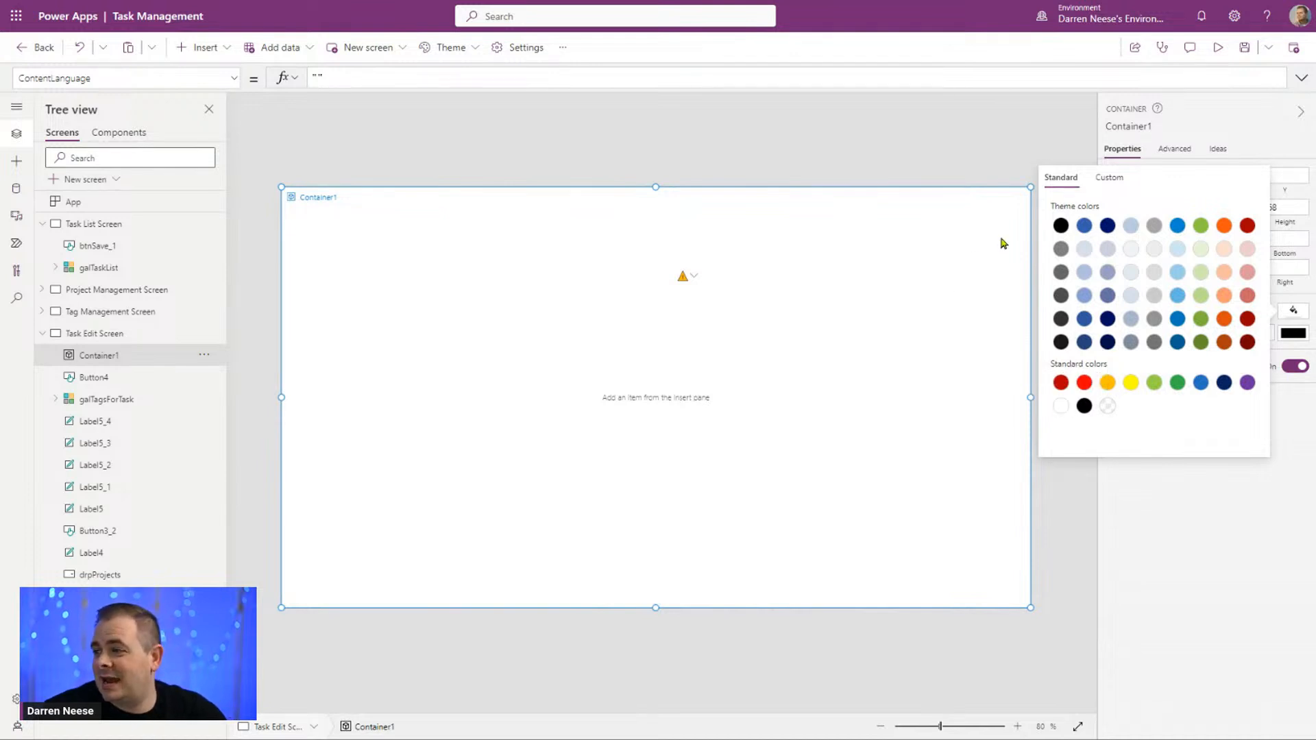
pyautogui.click(1124, 184)
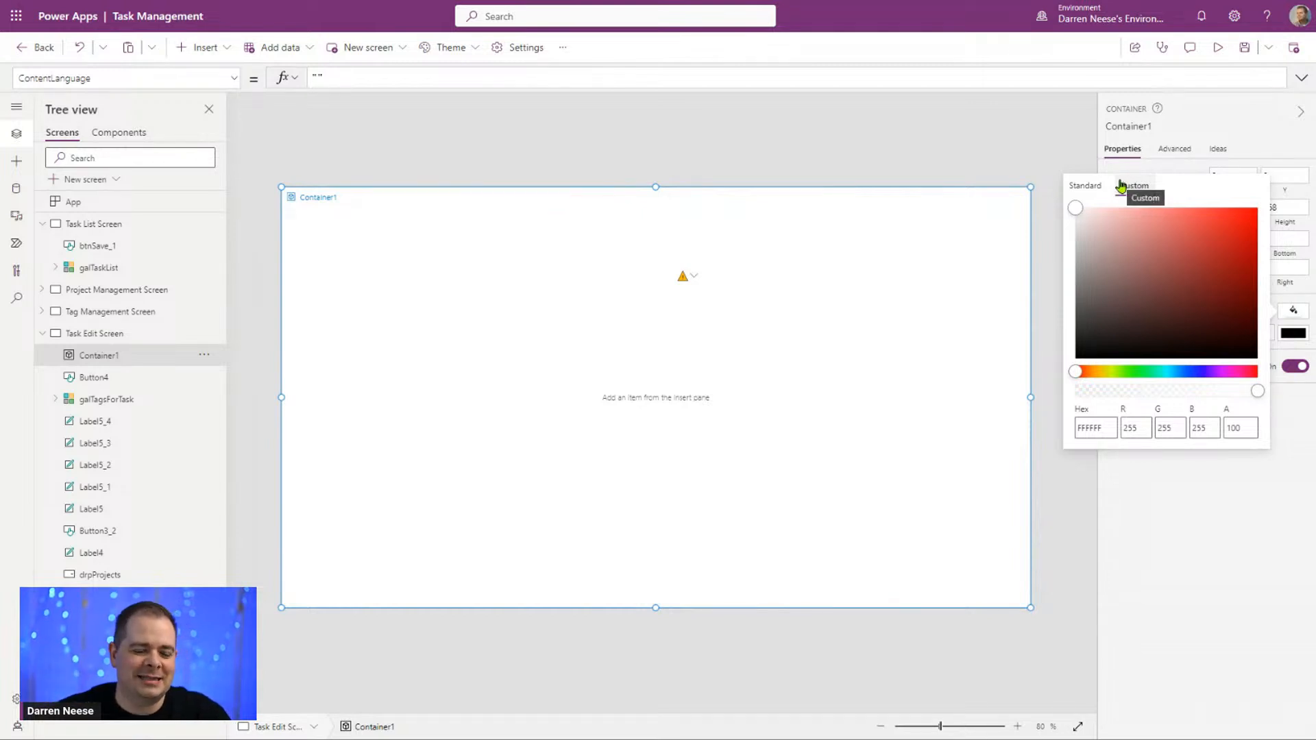
pyautogui.doubleClick(1249, 427)
pyautogui.write('85')
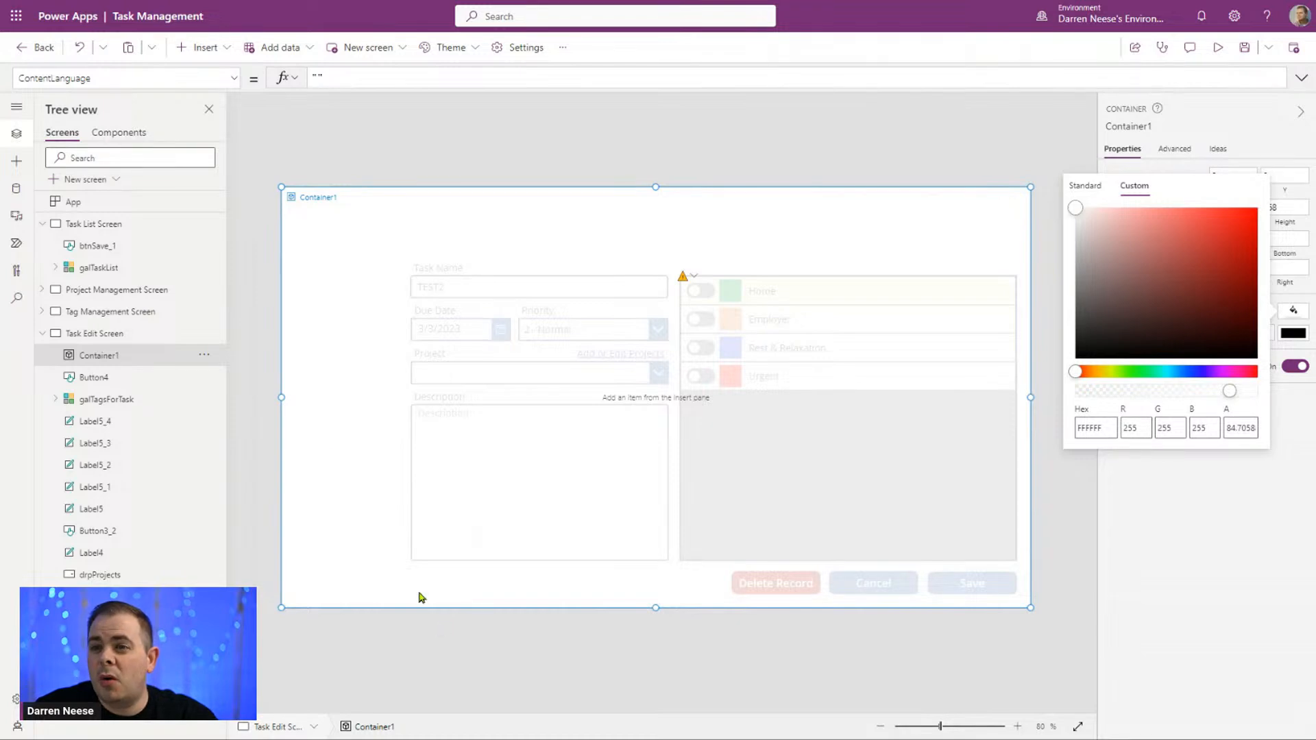
# Step: Bring up the container's Visible formula and select its entire content for replacement
pyautogui.click(234, 80)
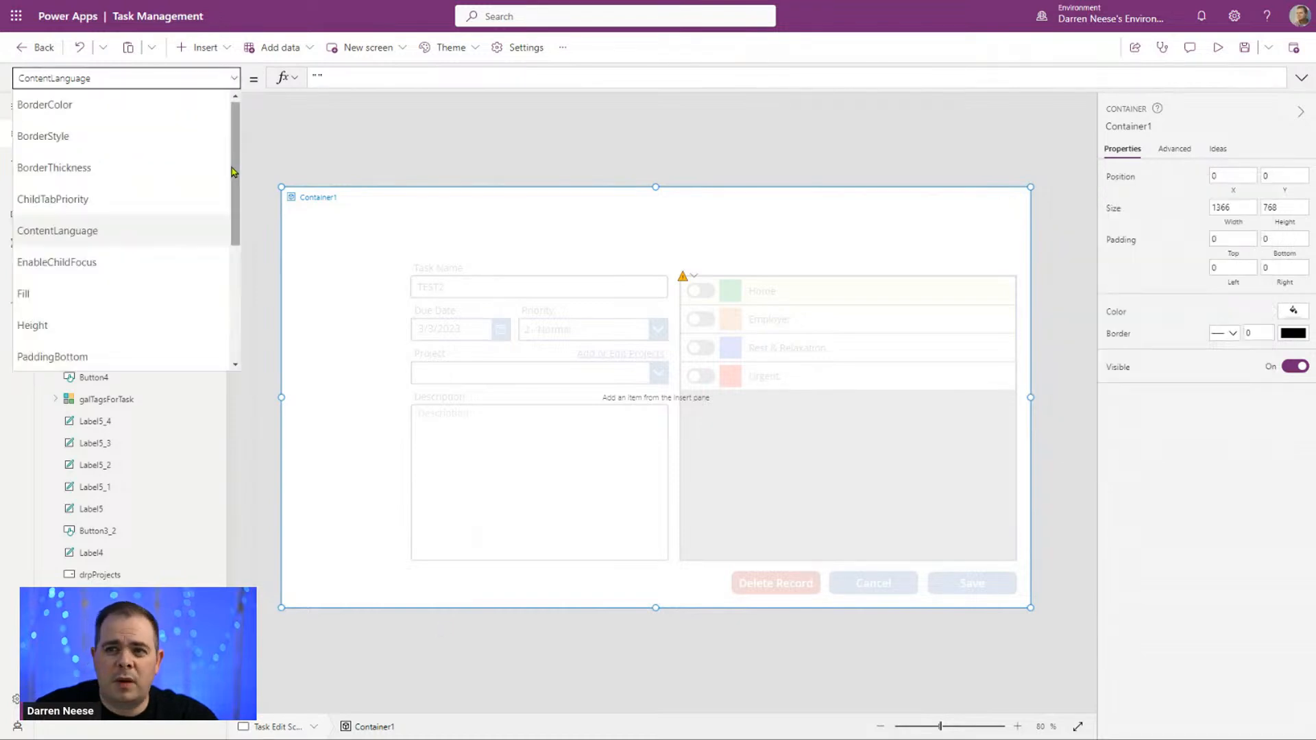
pyautogui.scroll(-2, 233, 266)
pyautogui.scroll(-1, 233, 266)
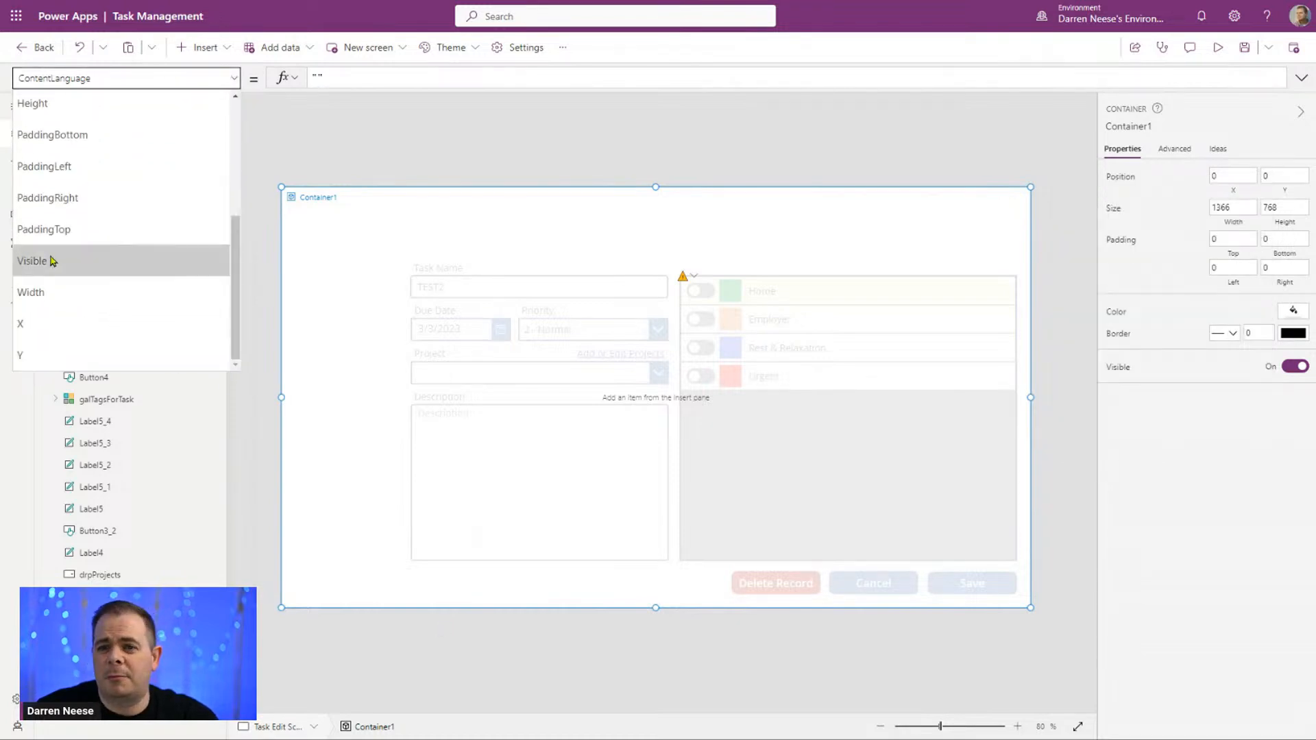
pyautogui.click(43, 260)
pyautogui.moveTo(366, 81); pyautogui.dragTo(226, 87)
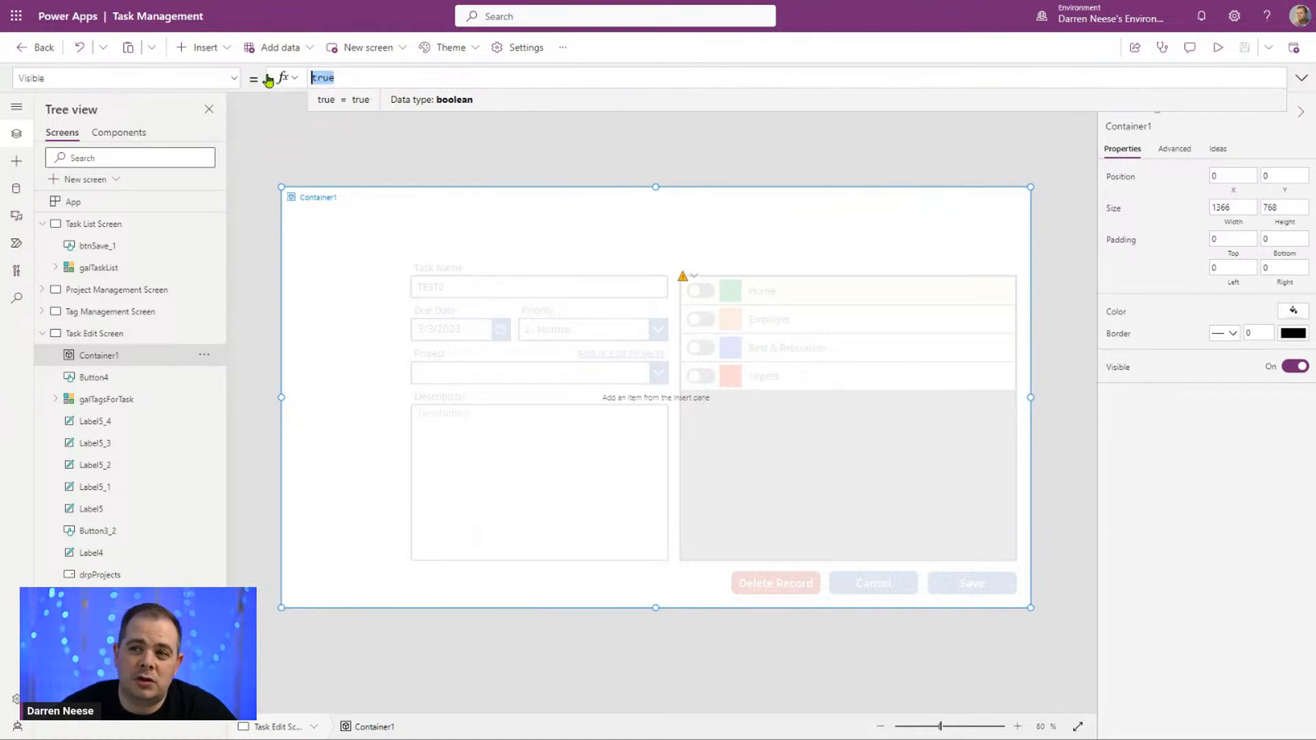
pyautogui.write('UPdateCon')
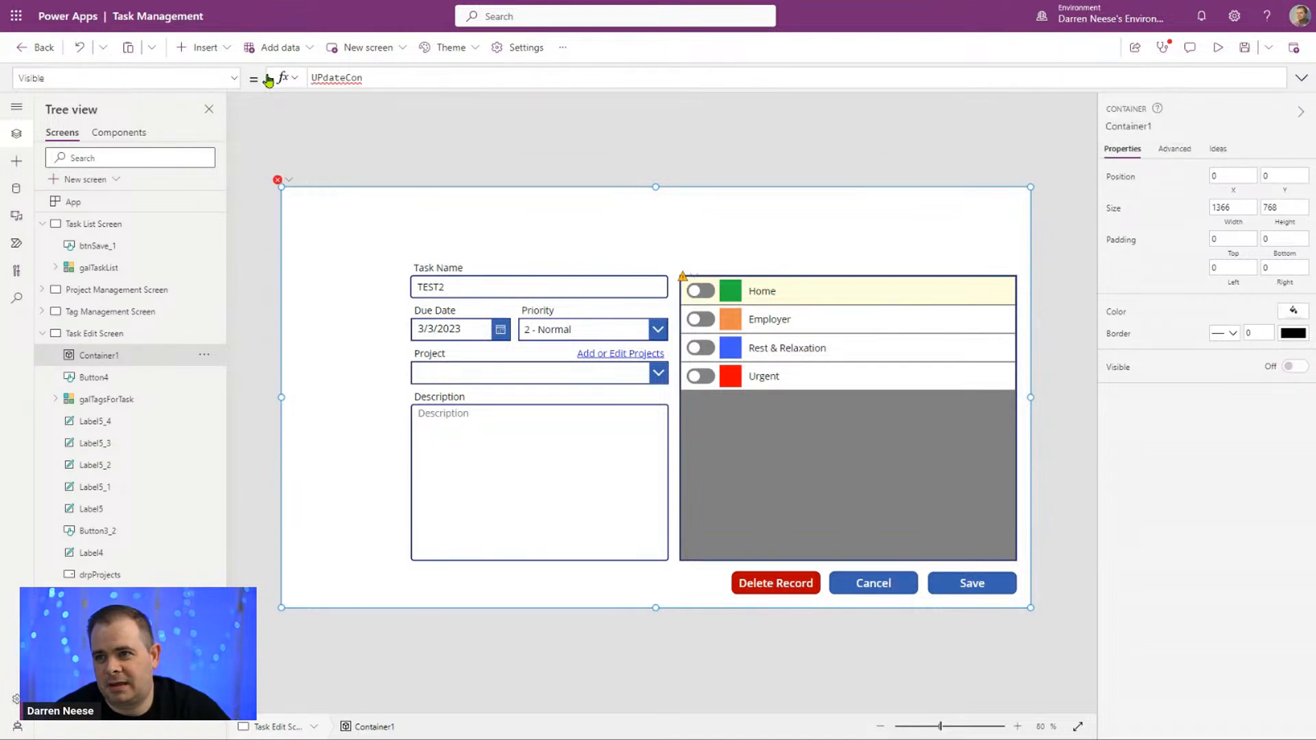
pyautogui.write('text')
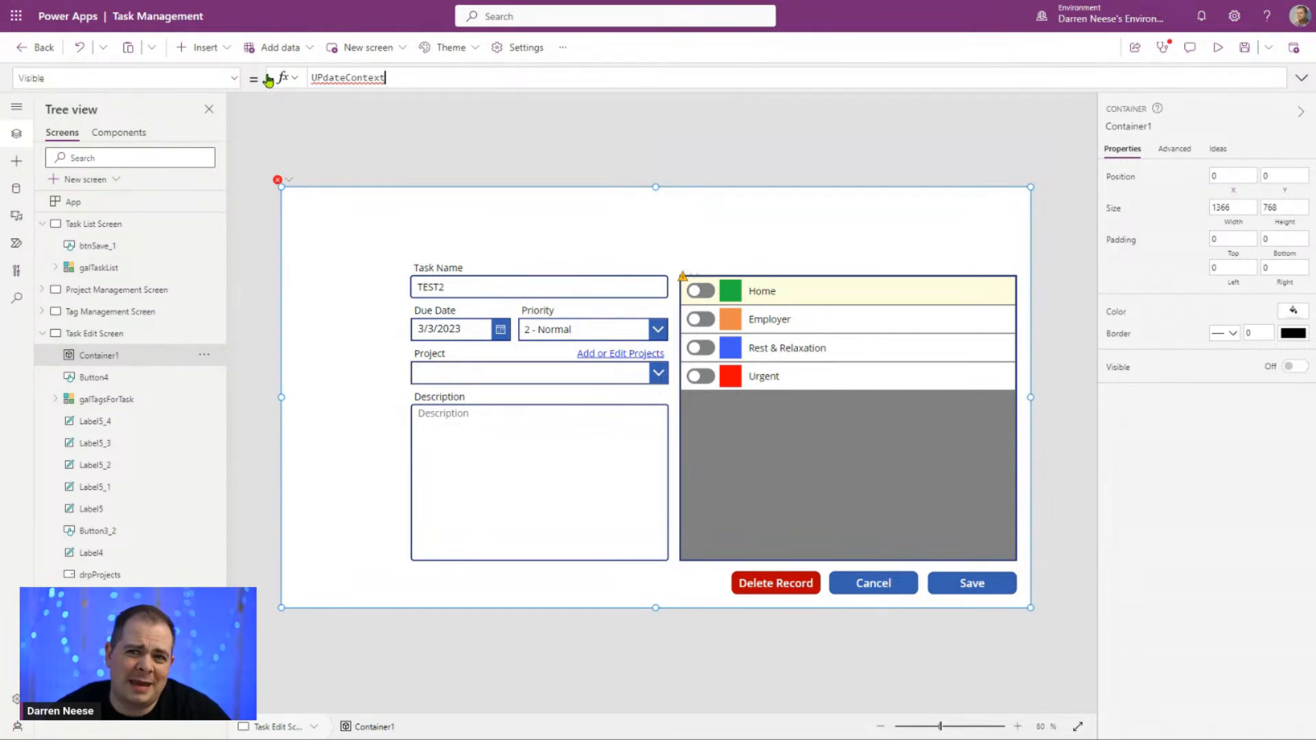
pyautogui.hotkey('ctrl', 'a')
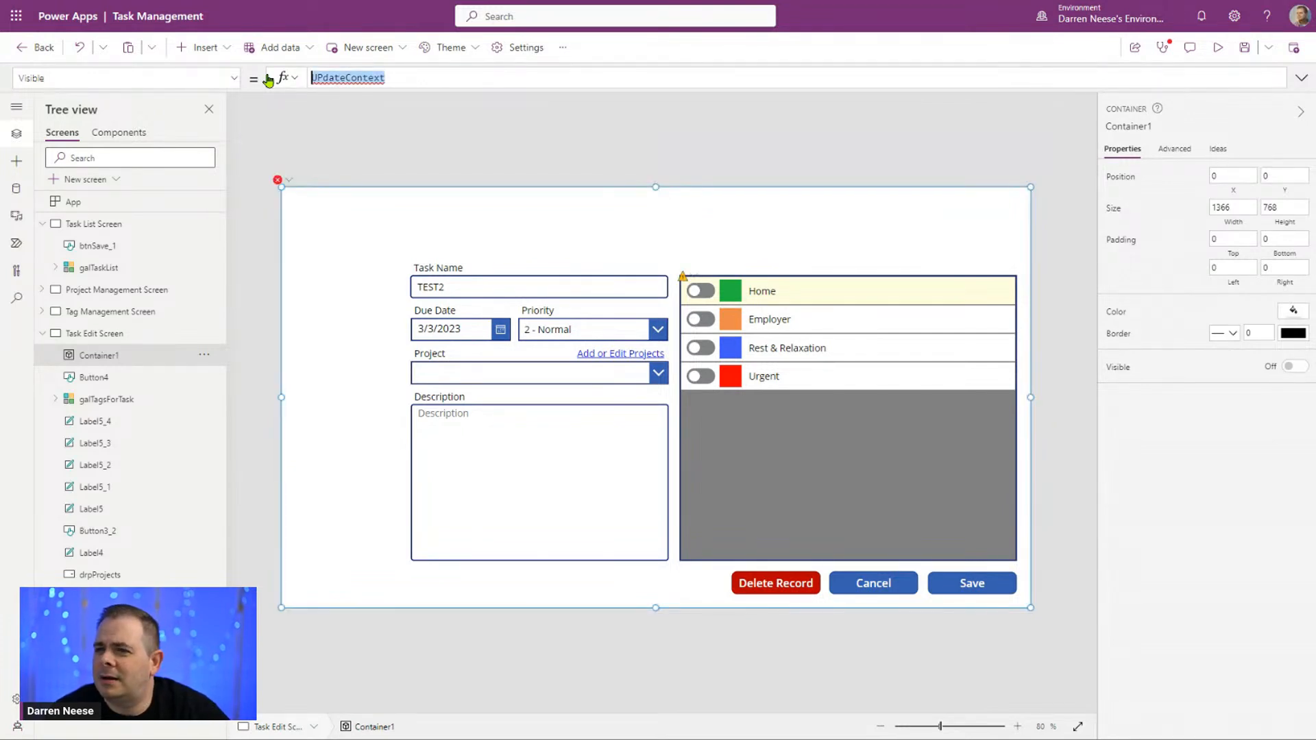
pyautogui.press('BackSpace')
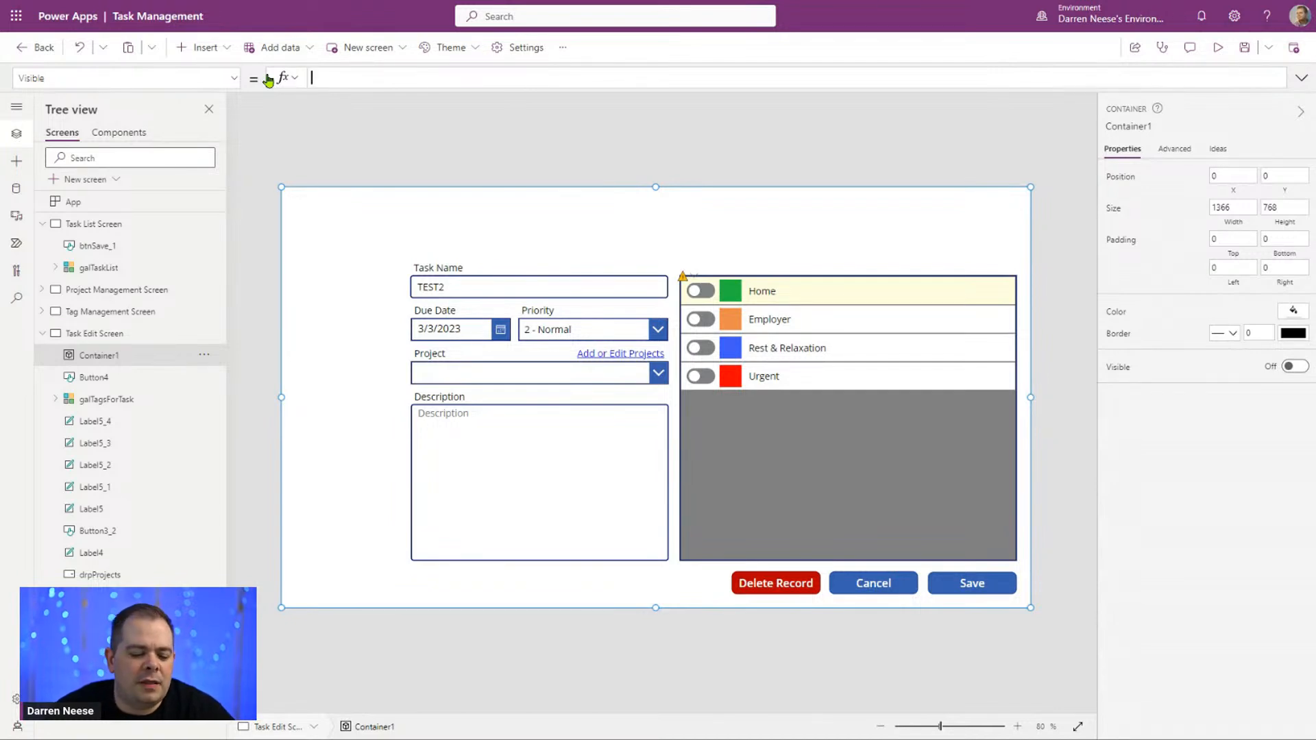
# Step: Set the container's Visible formula to the variable locShowDeletePopup
pyautogui.write('loc')
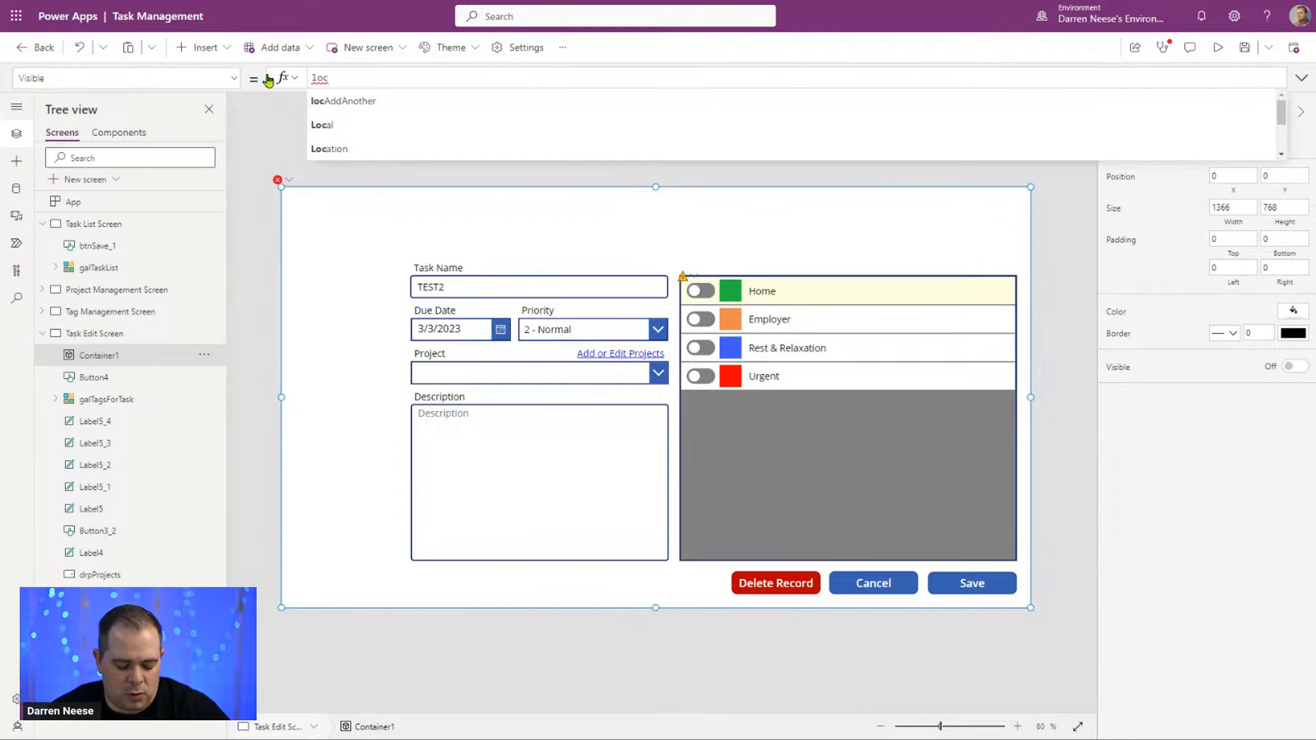
pyautogui.write('ShowDelete')
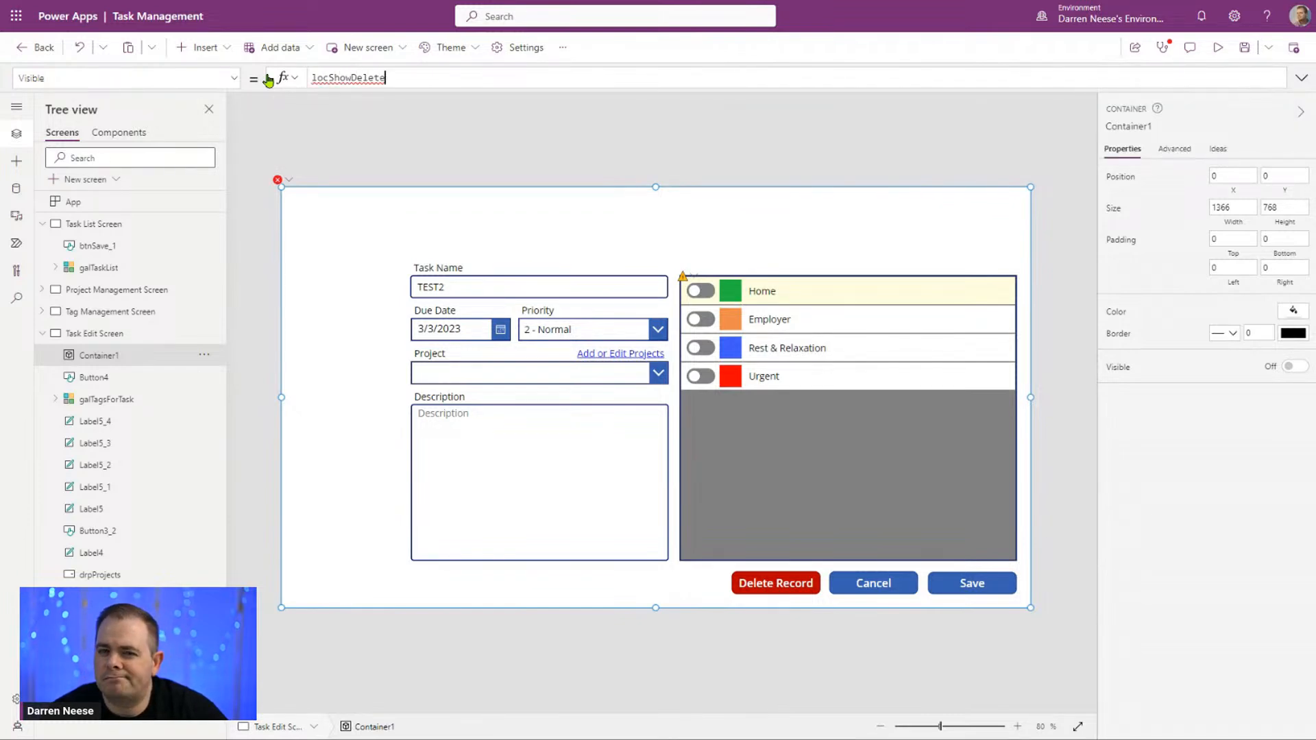
pyautogui.write('Popup')
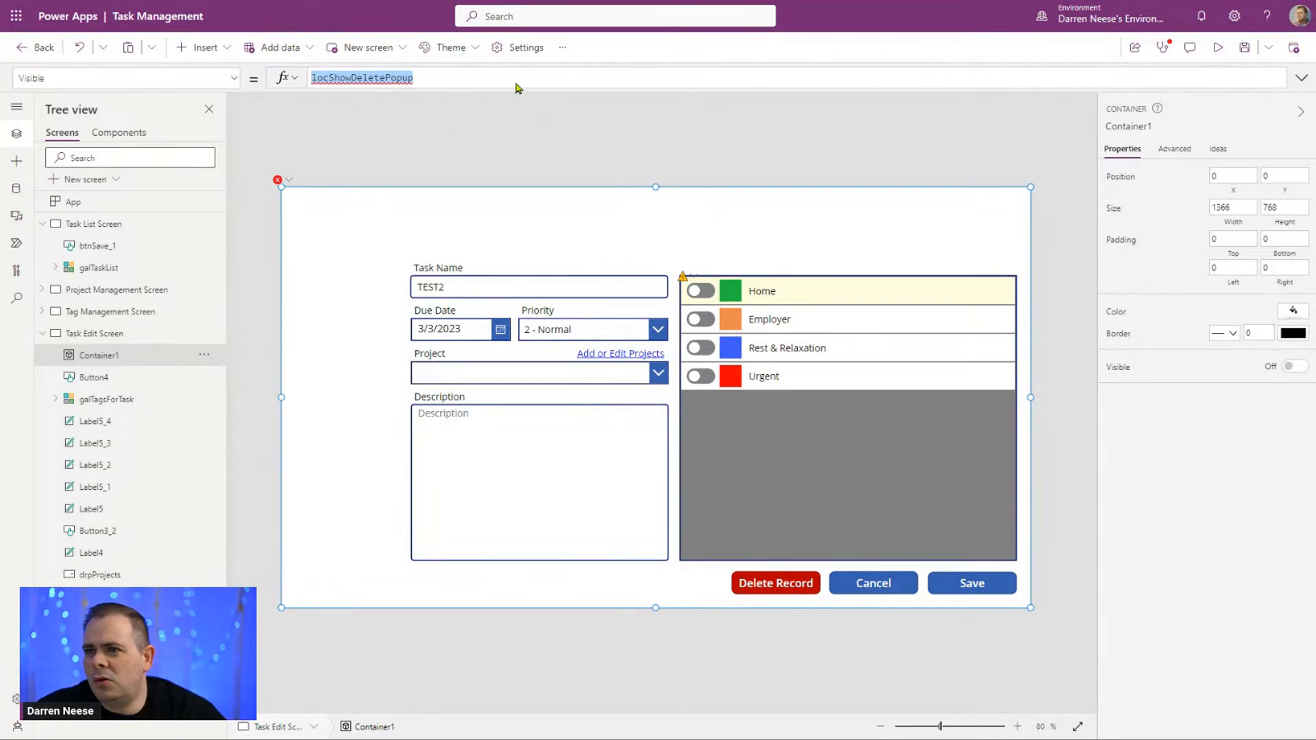
pyautogui.click(441, 79)
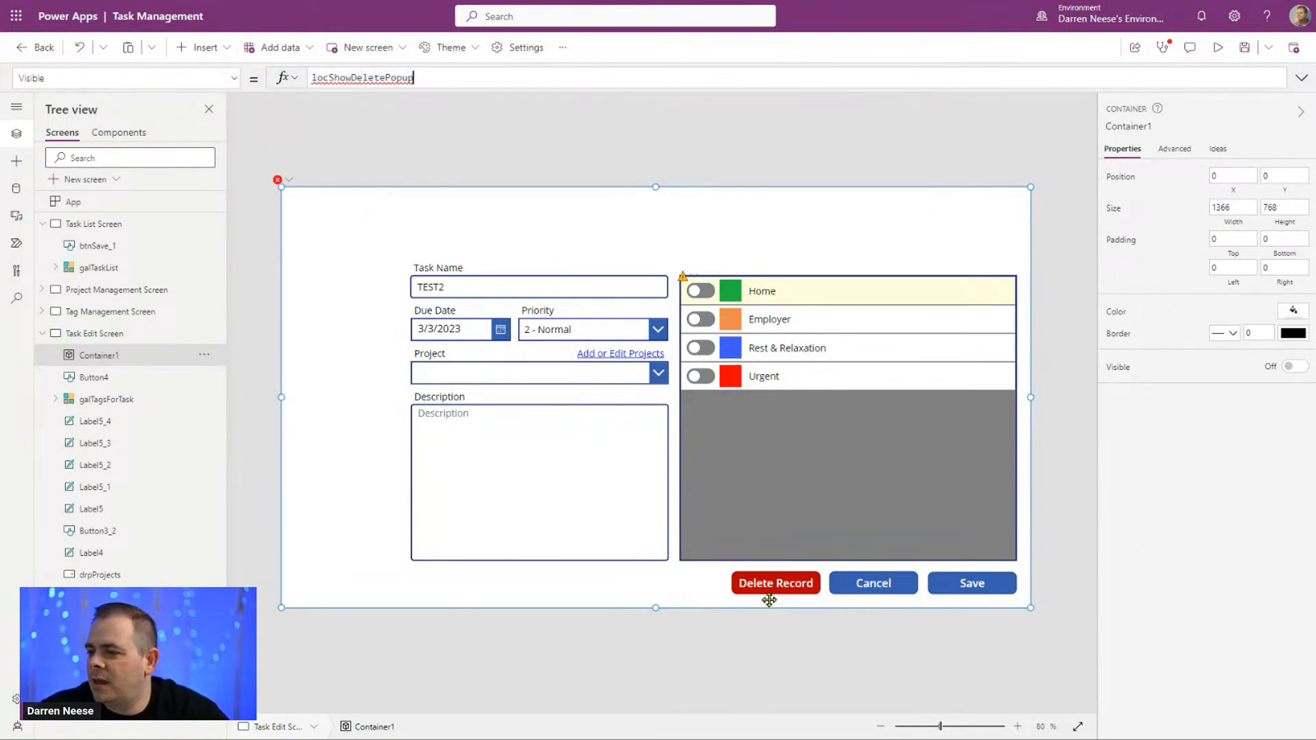
# Step: Open the Delete Record button's OnSelect formula and make room for a new statement above the Remove call
pyautogui.click(820, 685)
pyautogui.click(756, 587)
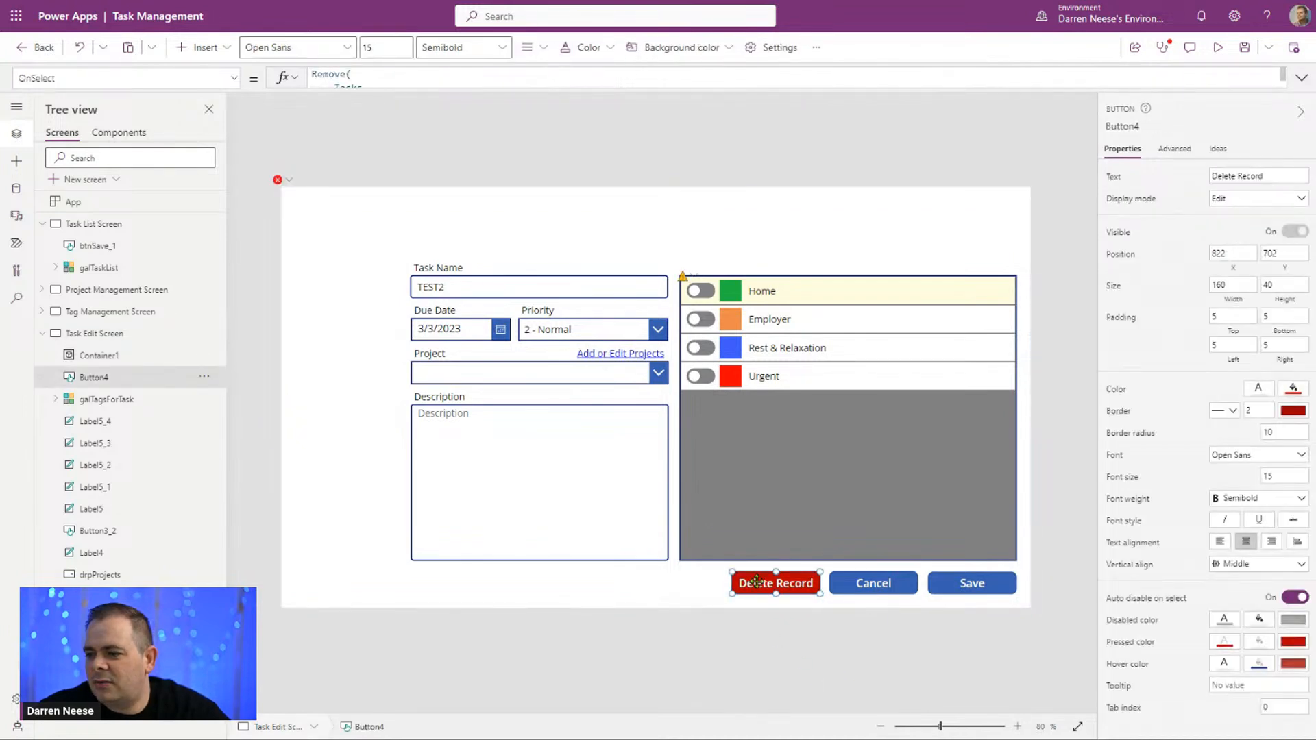
pyautogui.click(1301, 78)
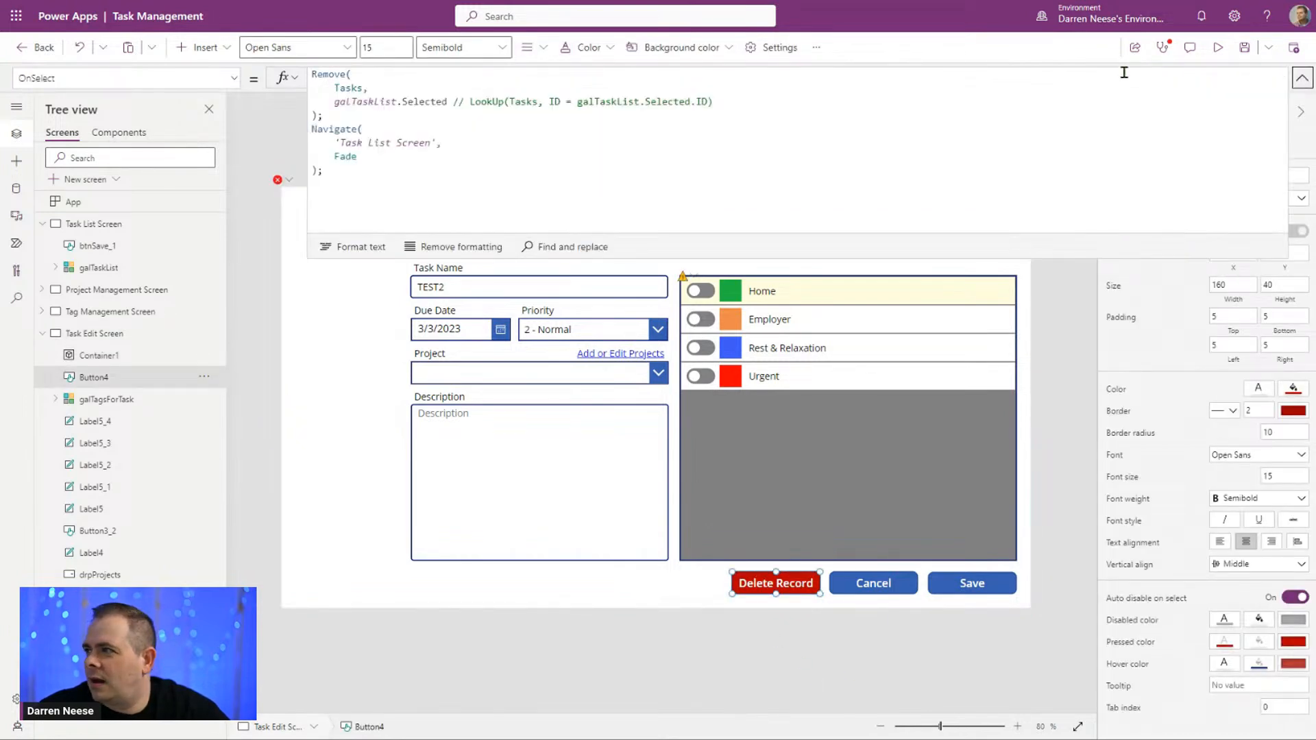
pyautogui.click(479, 171)
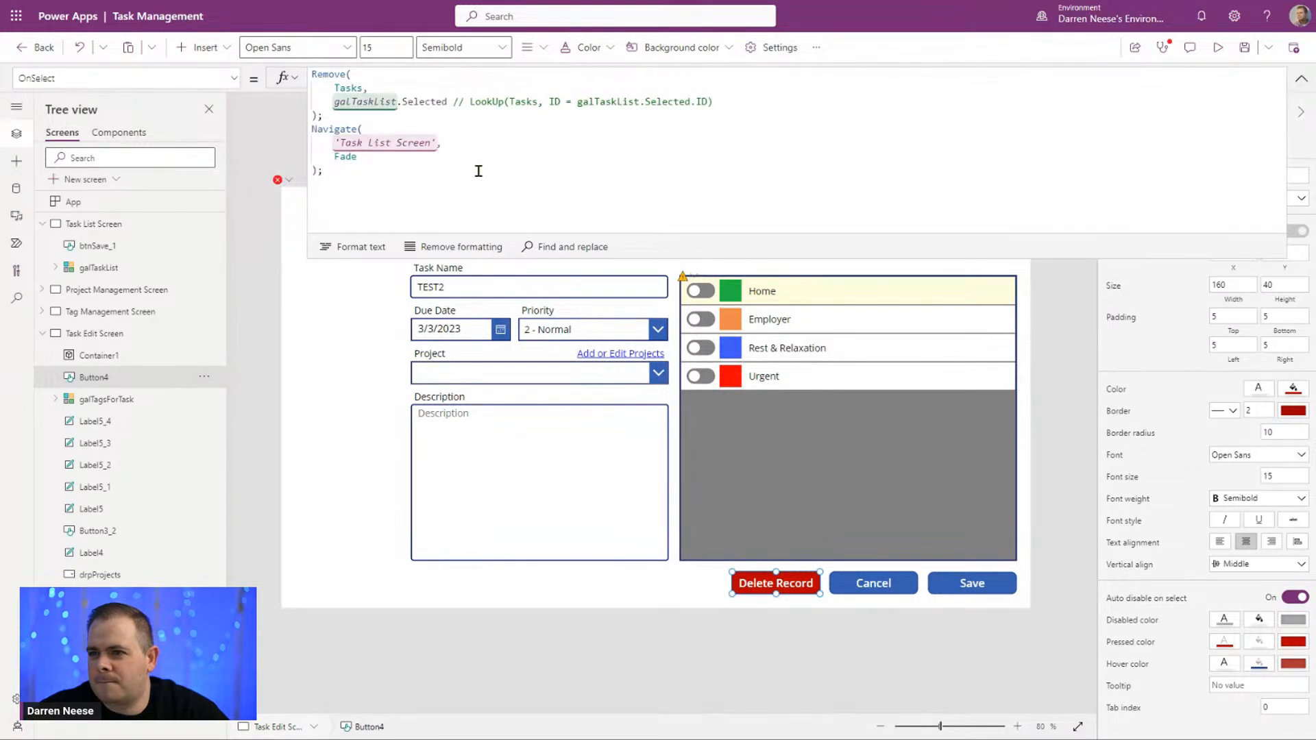
pyautogui.hotkey('ctrl', 'Home')
pyautogui.press('Return')
pyautogui.press('Return')
pyautogui.press('Up')
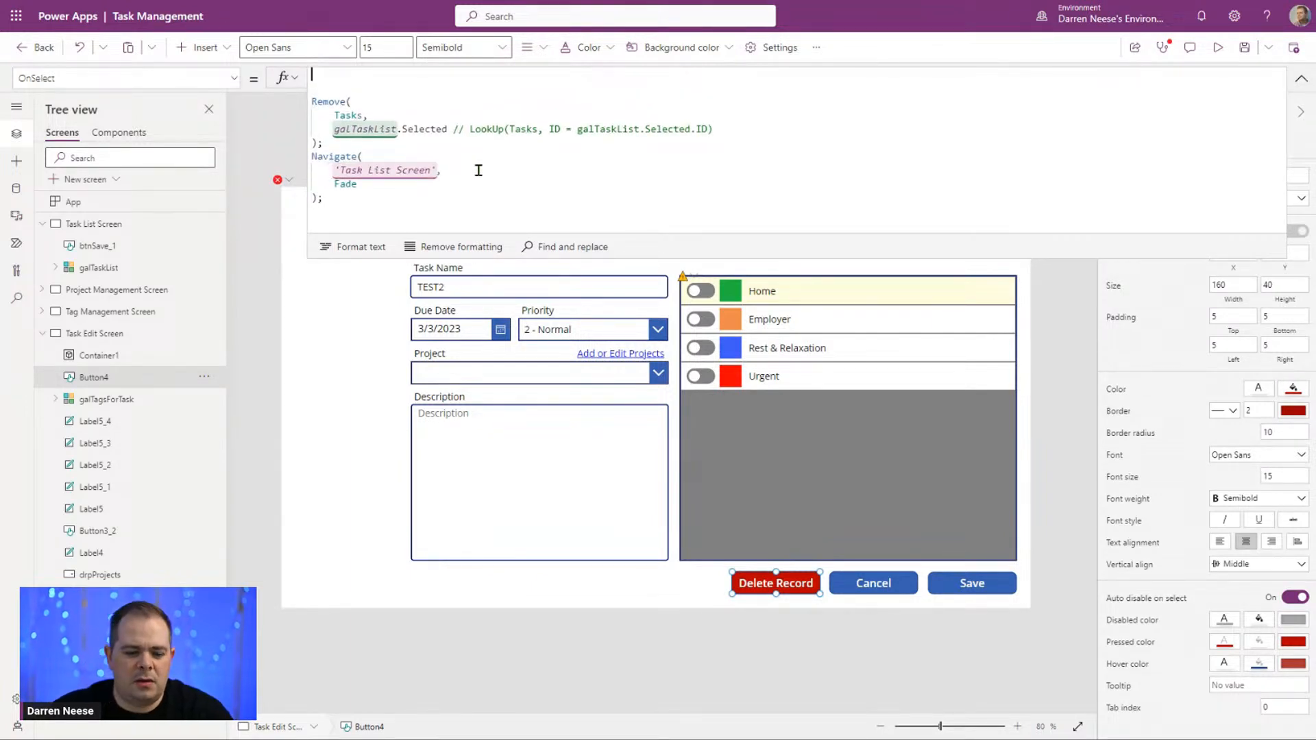
# Step: Add UpdateContext({locShowDeletePopup: true}); as the first statement of the Delete Record button's OnSelect formula
pyautogui.write('UpdateC')
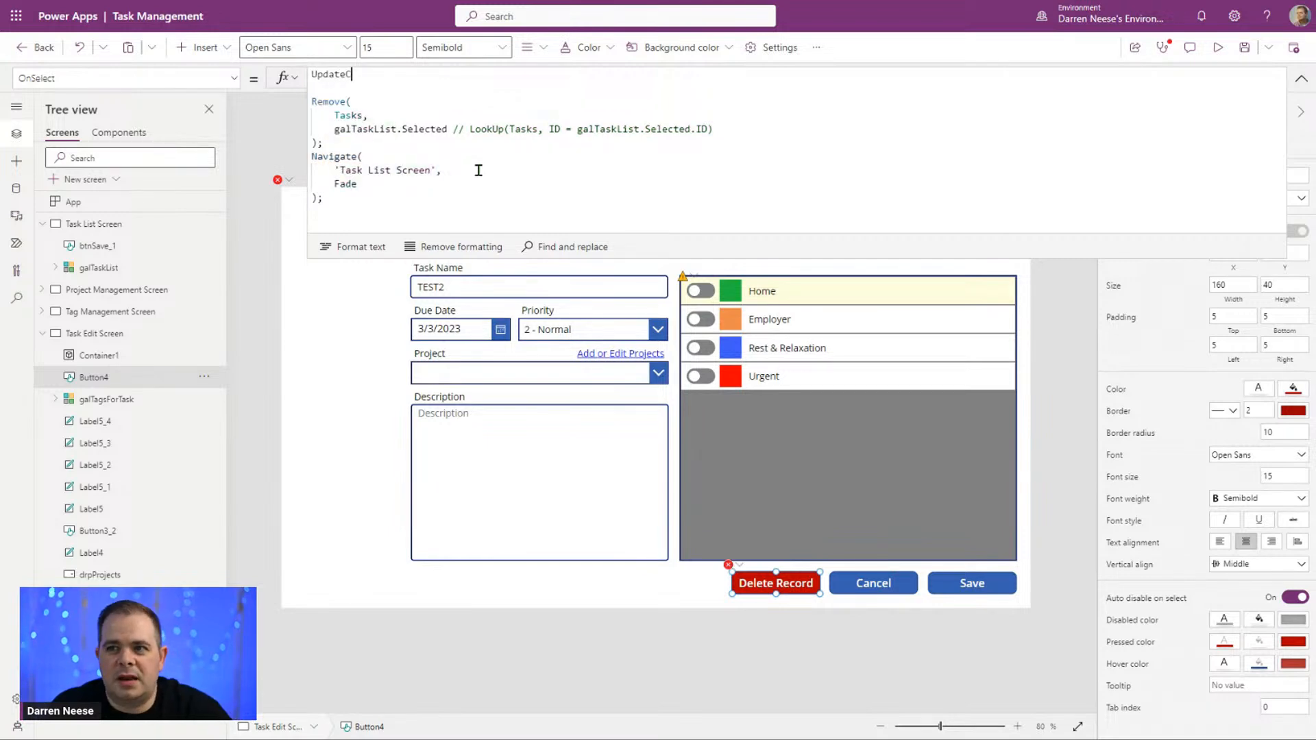
pyautogui.write('ontext(')
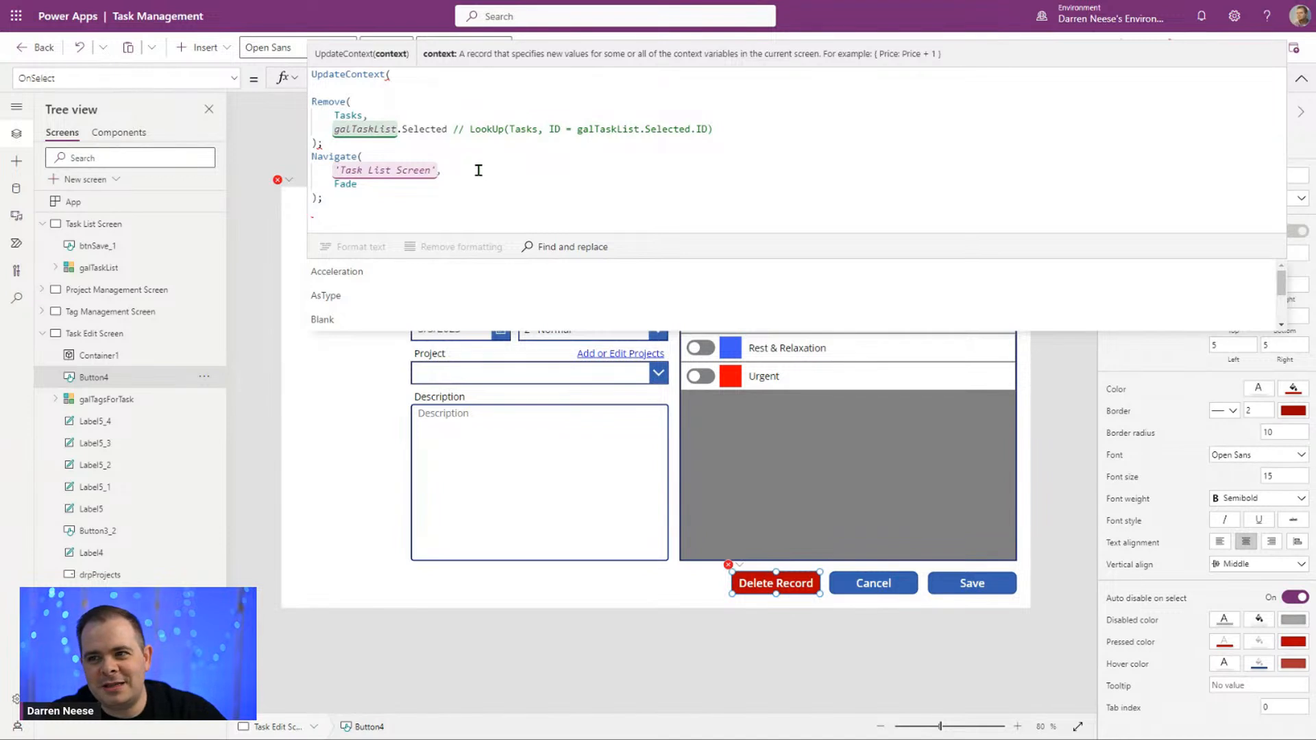
pyautogui.write('{}')
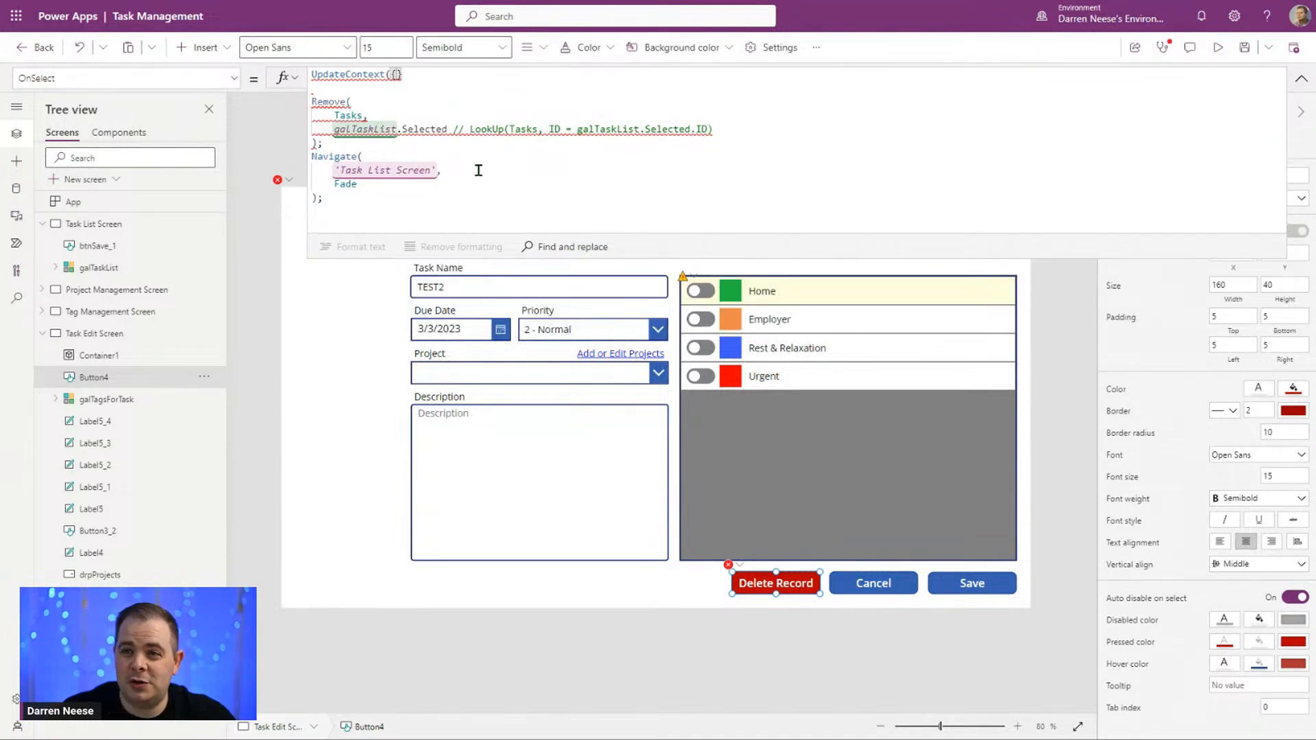
pyautogui.write(')')
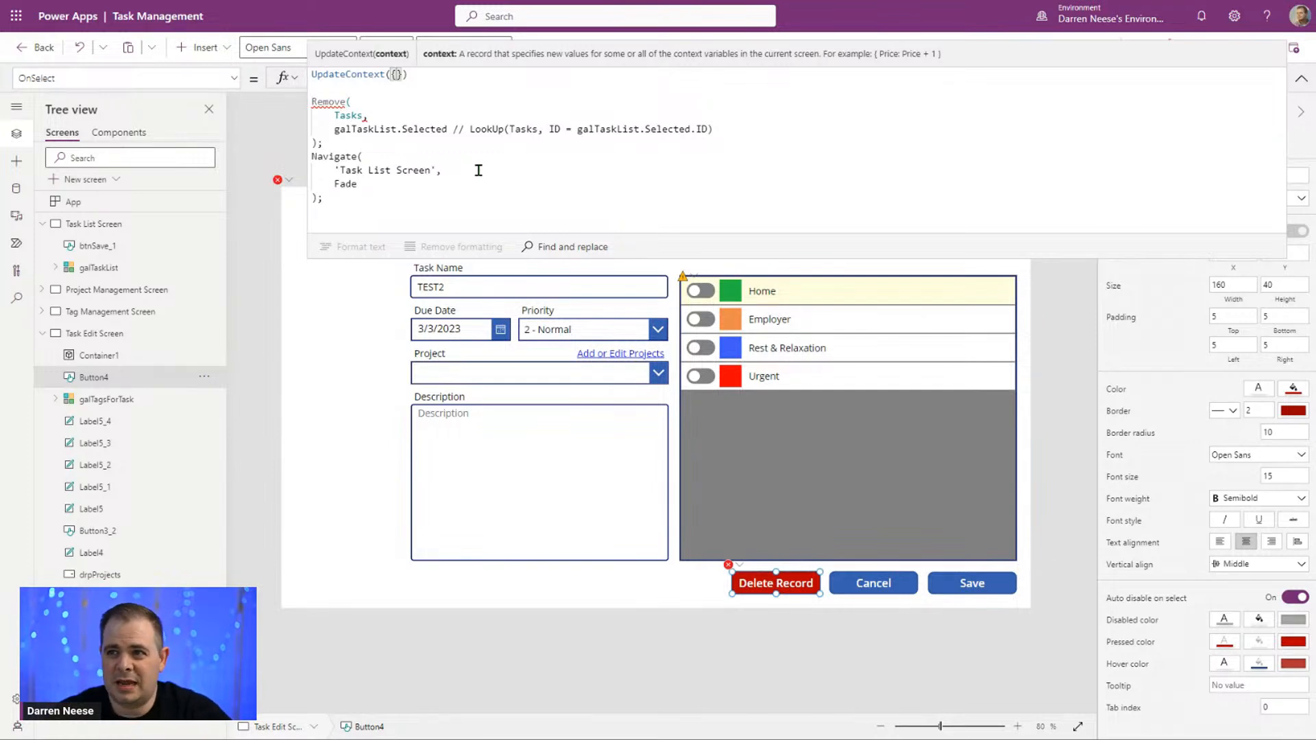
pyautogui.write('locShowDeletePopup')
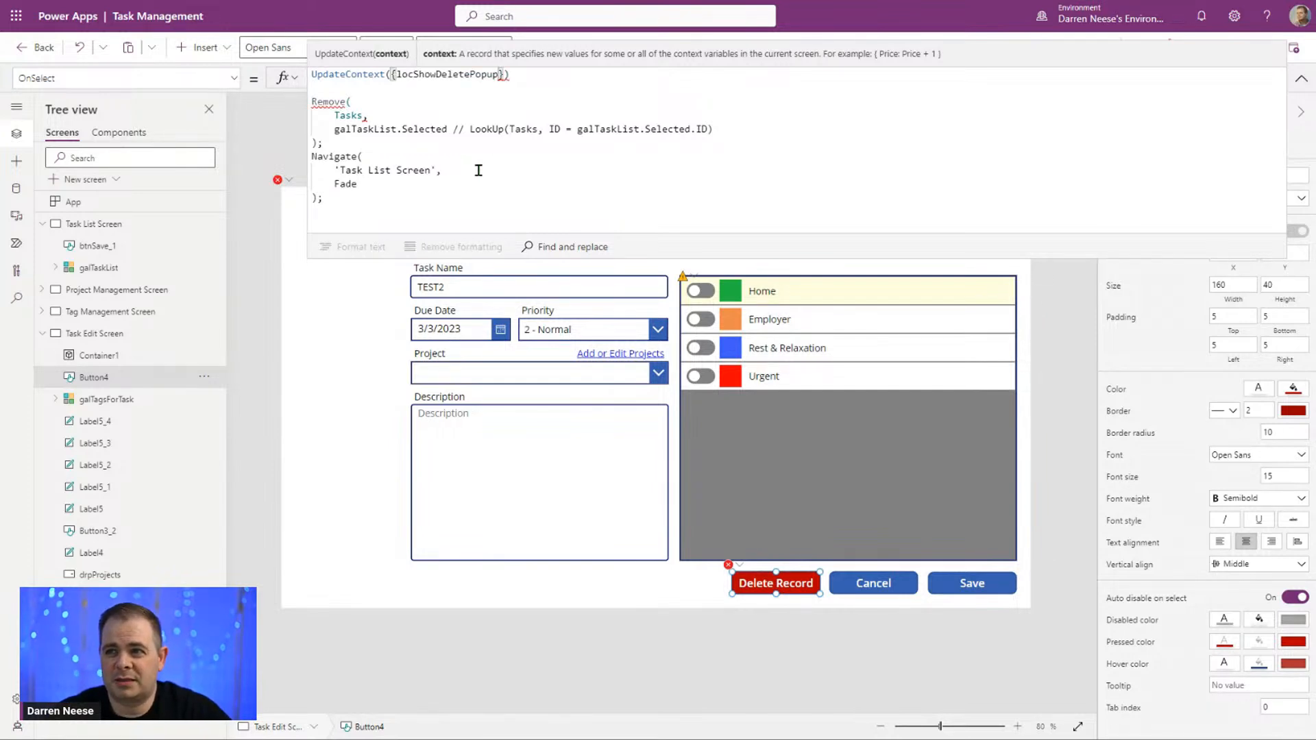
pyautogui.write(': true')
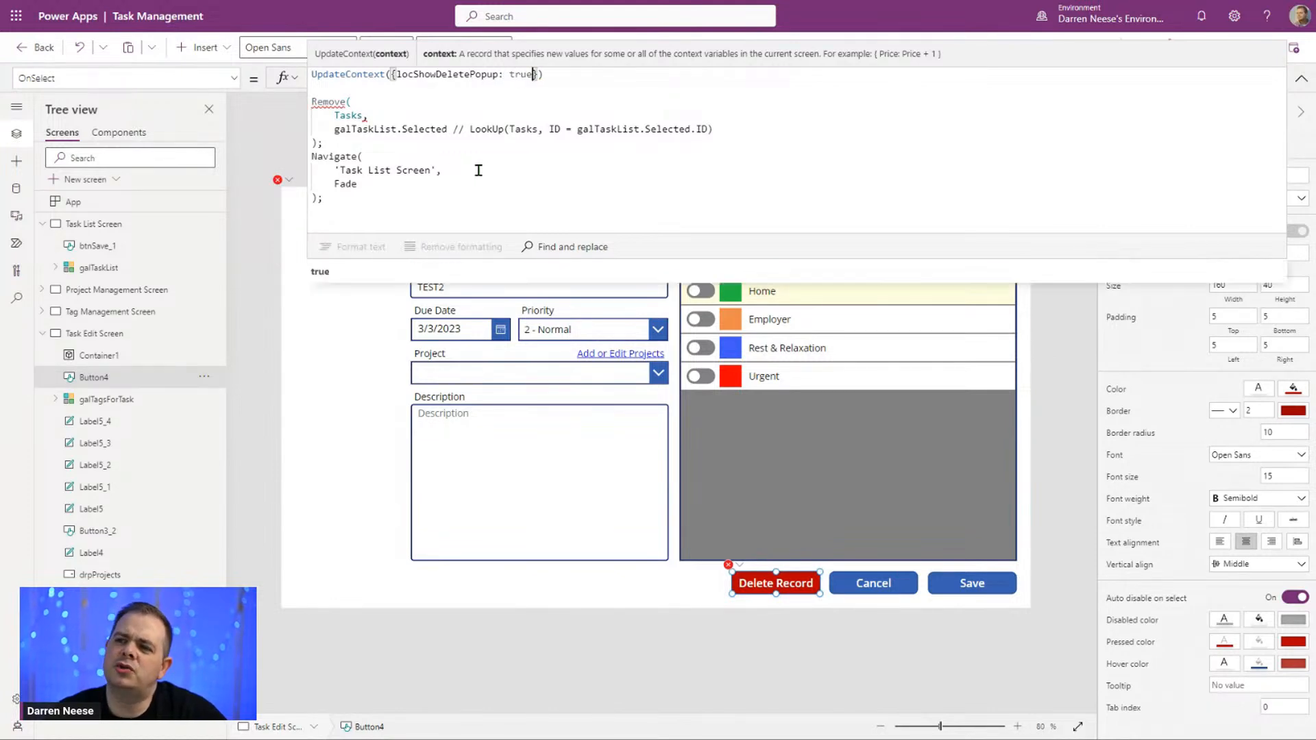
pyautogui.press('End')
pyautogui.write(';')
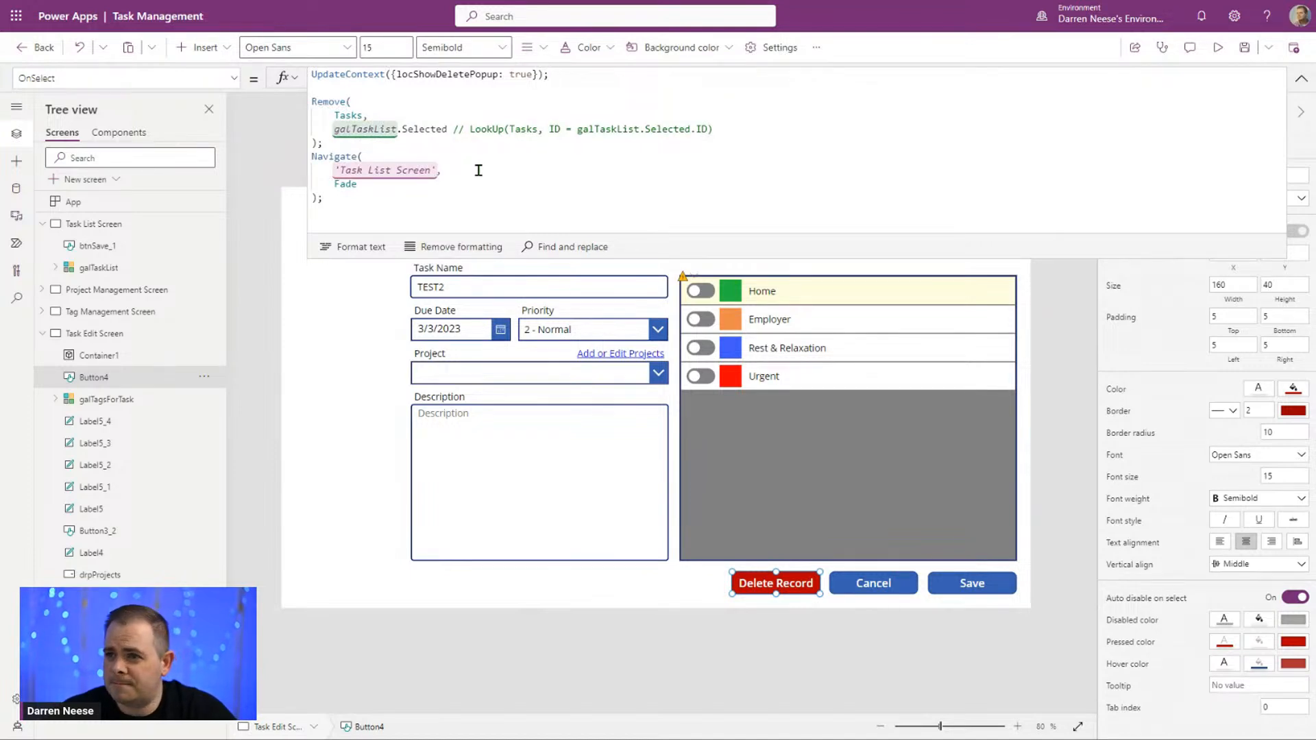
# Step: Cut the Remove and Navigate calls out of Delete Record's OnSelect formula and trigger the button to show the popup
pyautogui.press('Delete')
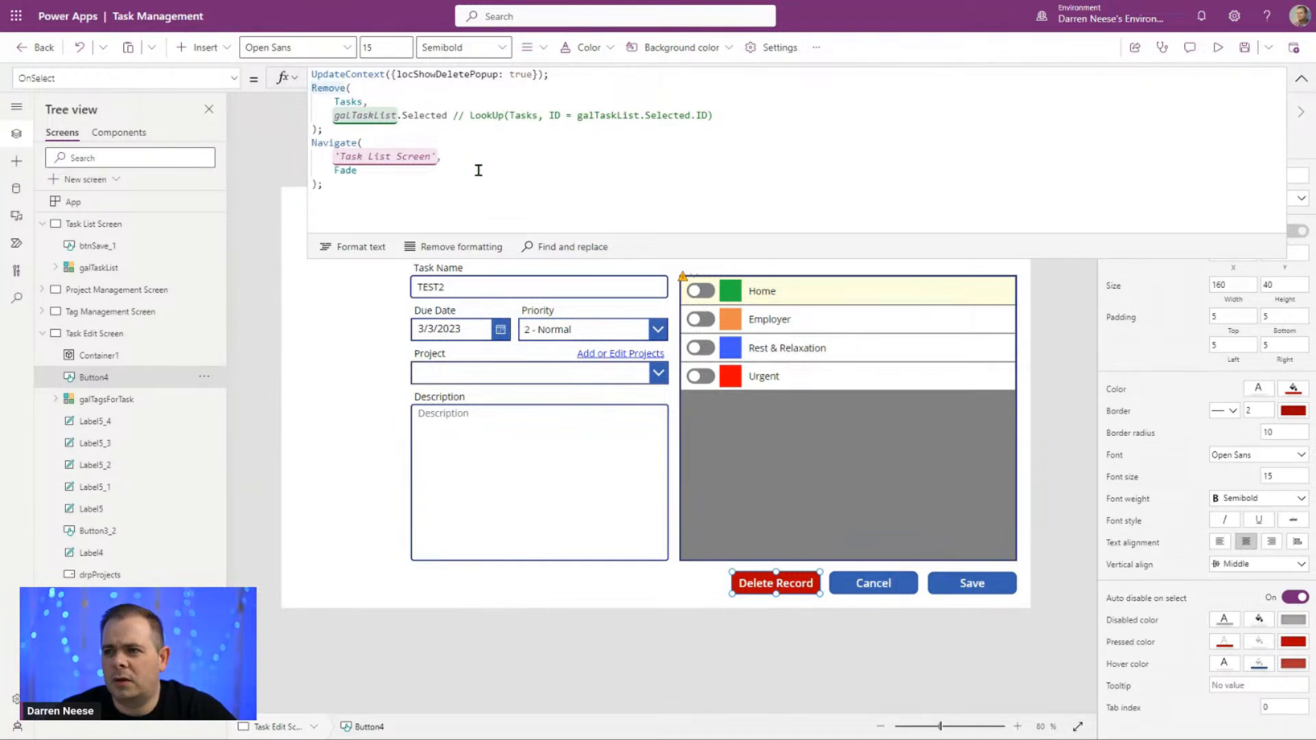
pyautogui.hotkey('ctrl', 'shift', 'End')
pyautogui.hotkey('ctrl', 'c')
pyautogui.press('Delete')
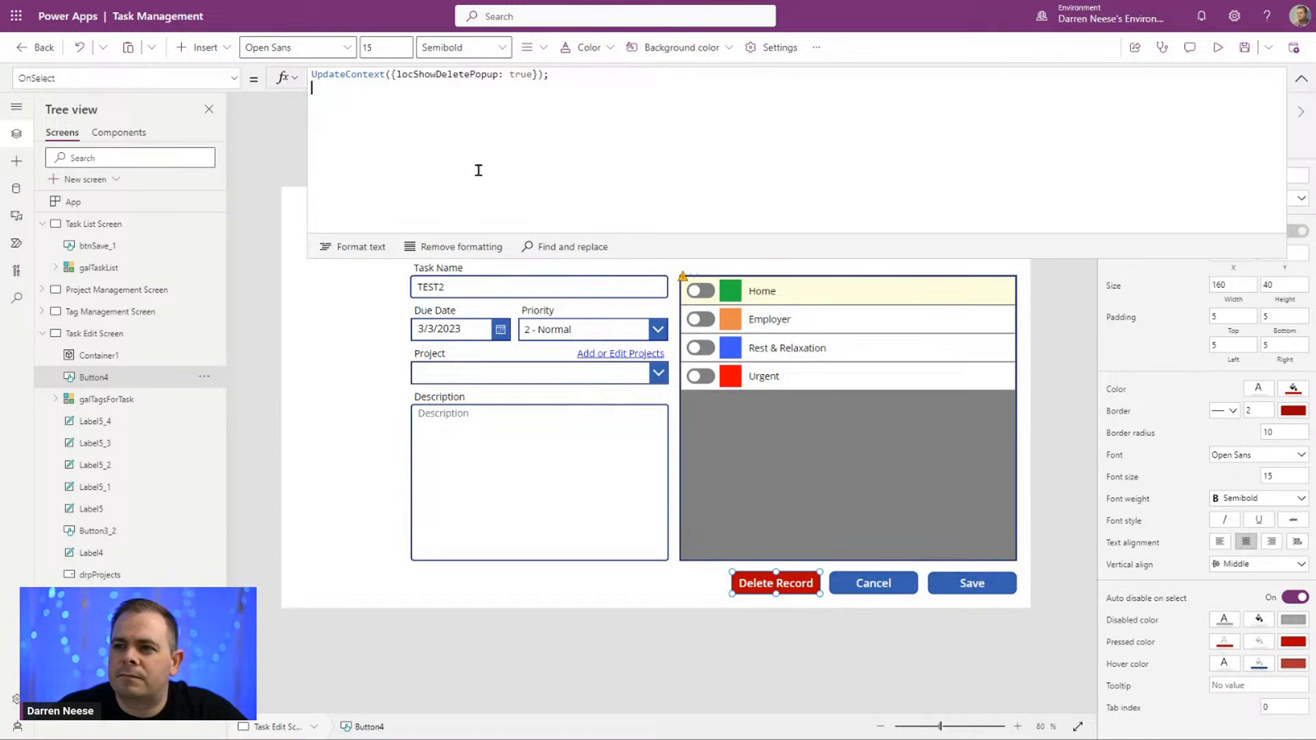
pyautogui.click(1301, 78)
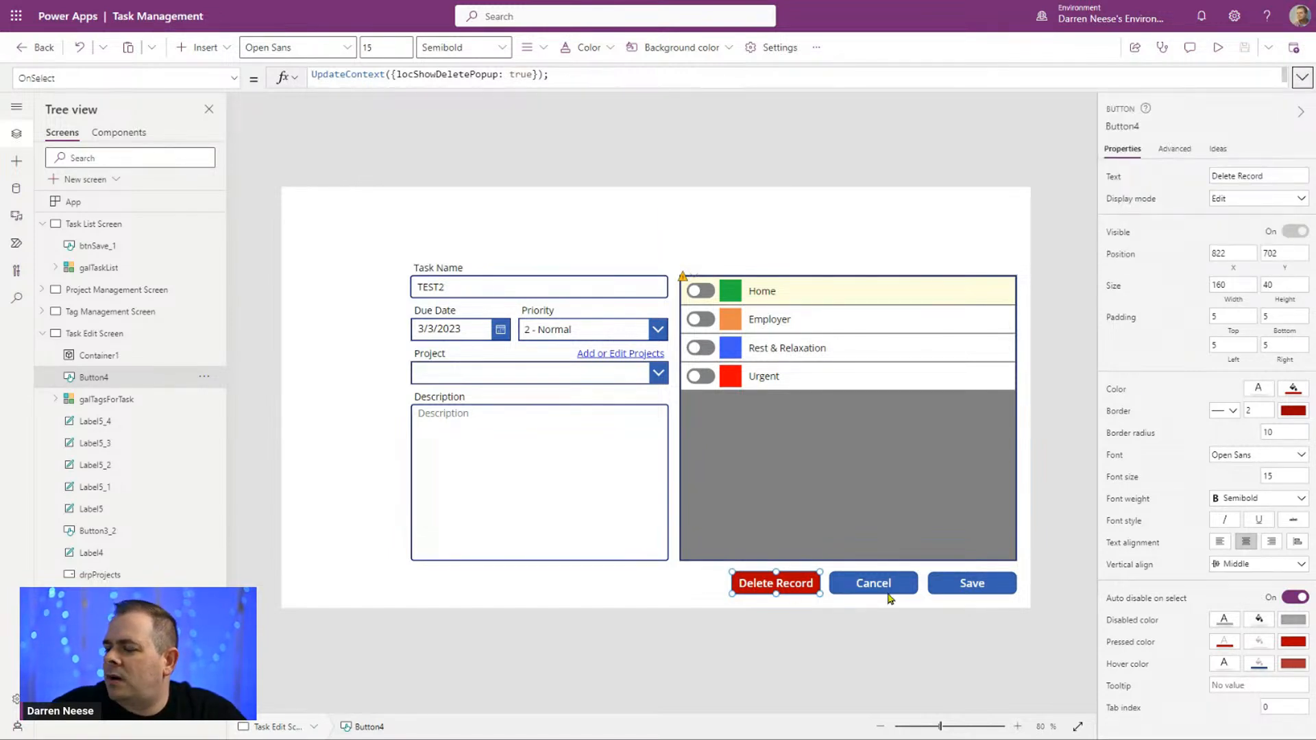
pyautogui.keyDown('alt'); pyautogui.click(751, 589); pyautogui.keyUp('alt')
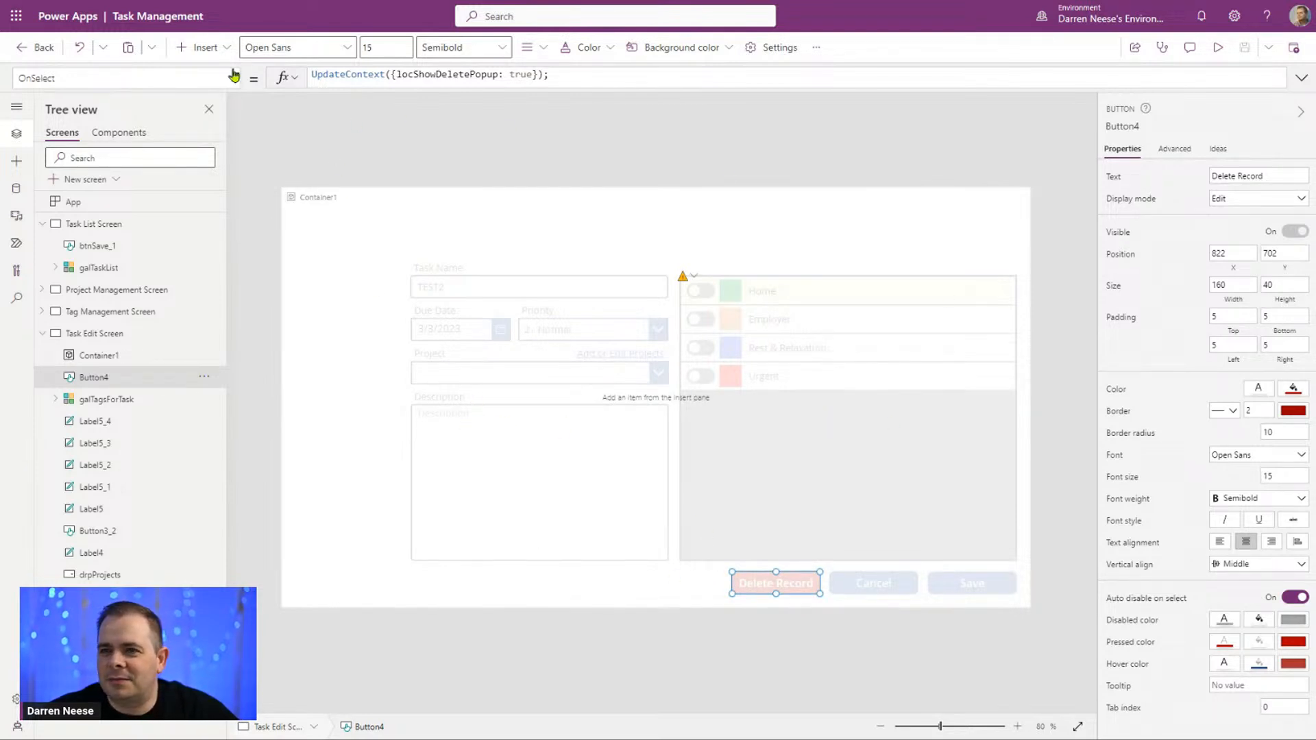
# Step: Insert two buttons and place them side by side below the popup's center, at about X 524 and X 747, both at Y 510
pyautogui.click(205, 47)
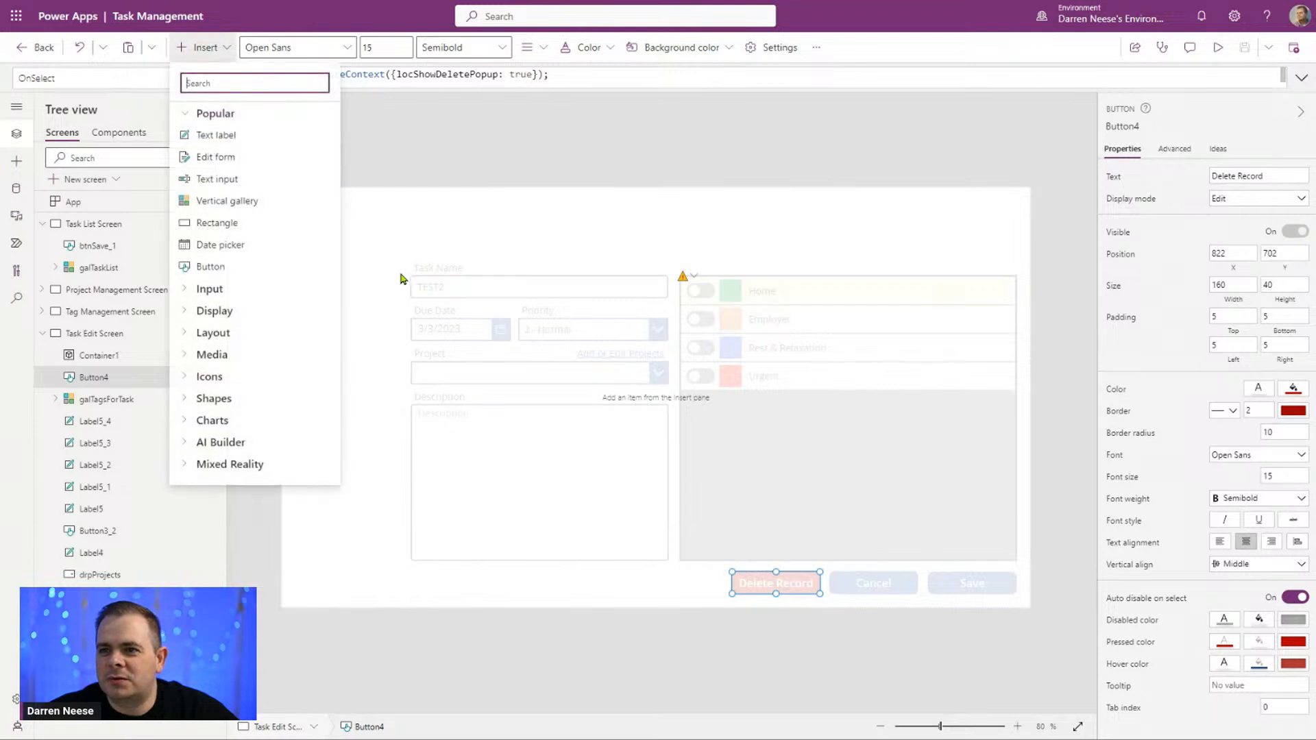
pyautogui.click(236, 268)
pyautogui.click(233, 82)
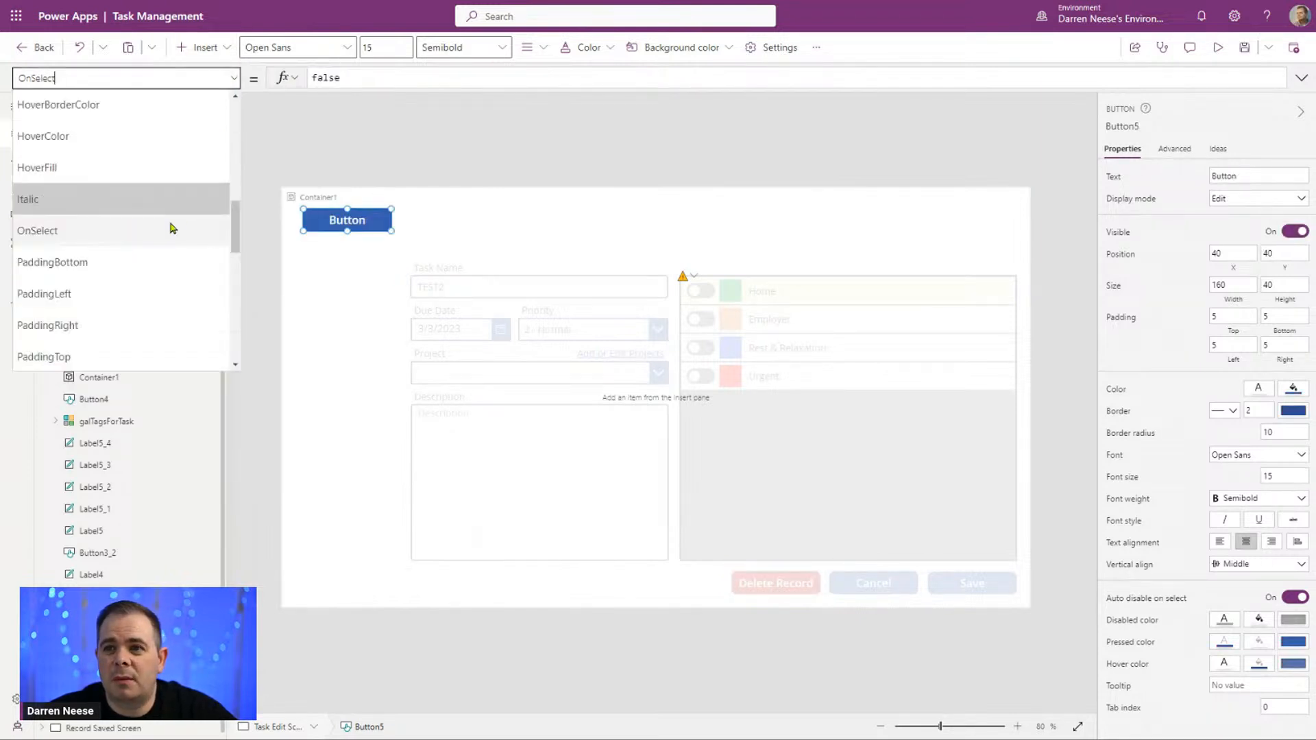
pyautogui.click(218, 48)
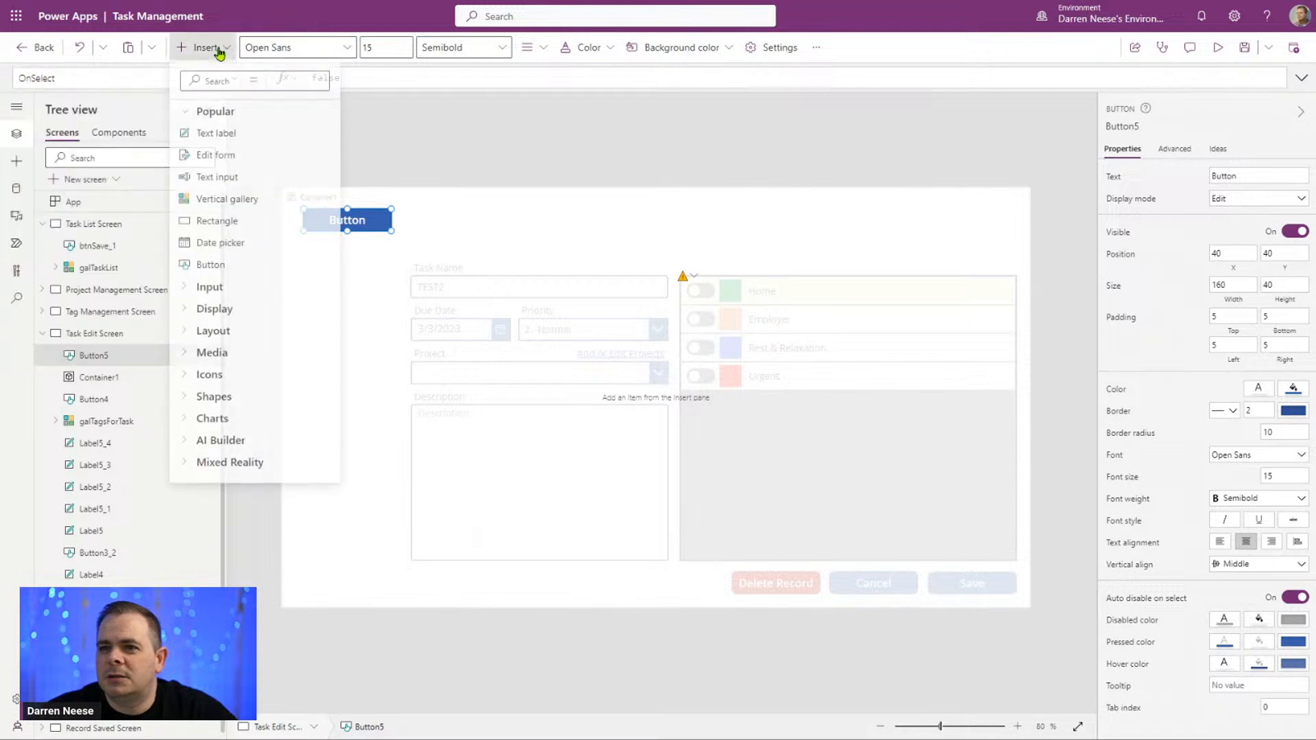
pyautogui.click(241, 267)
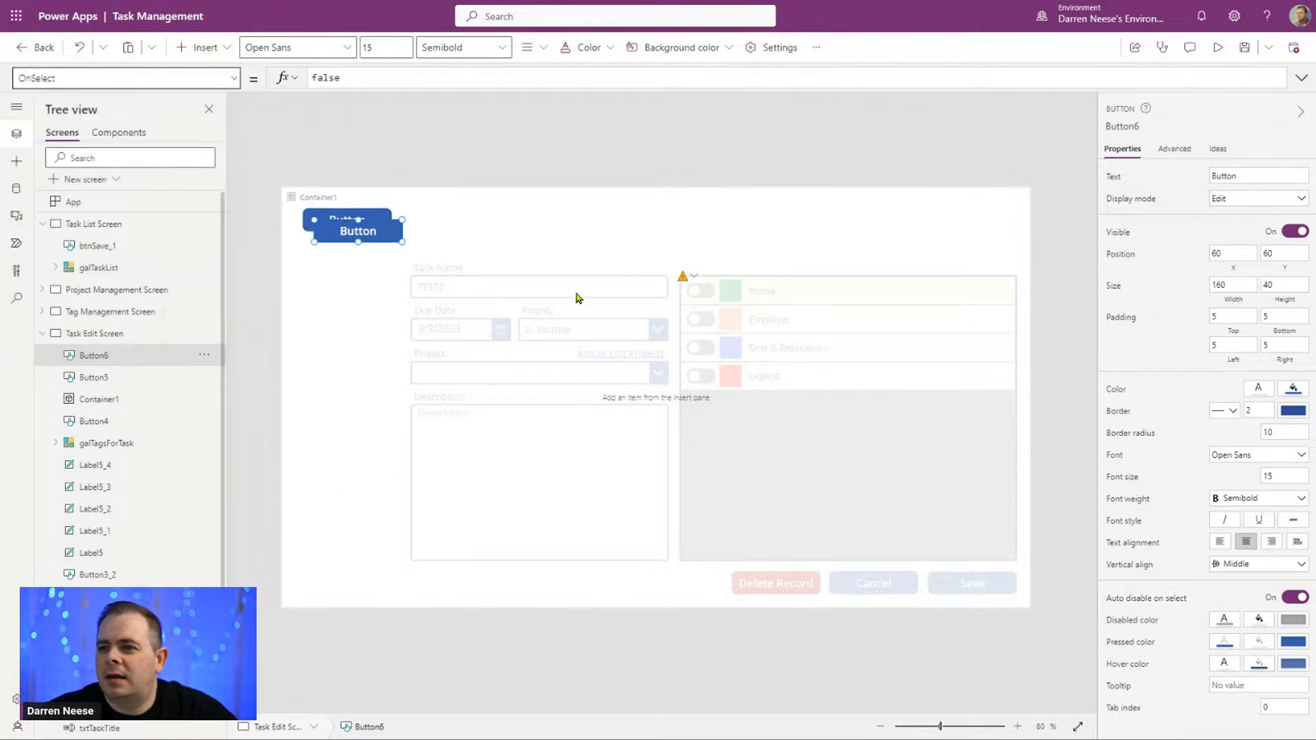
pyautogui.moveTo(683, 467); pyautogui.dragTo(763, 481)
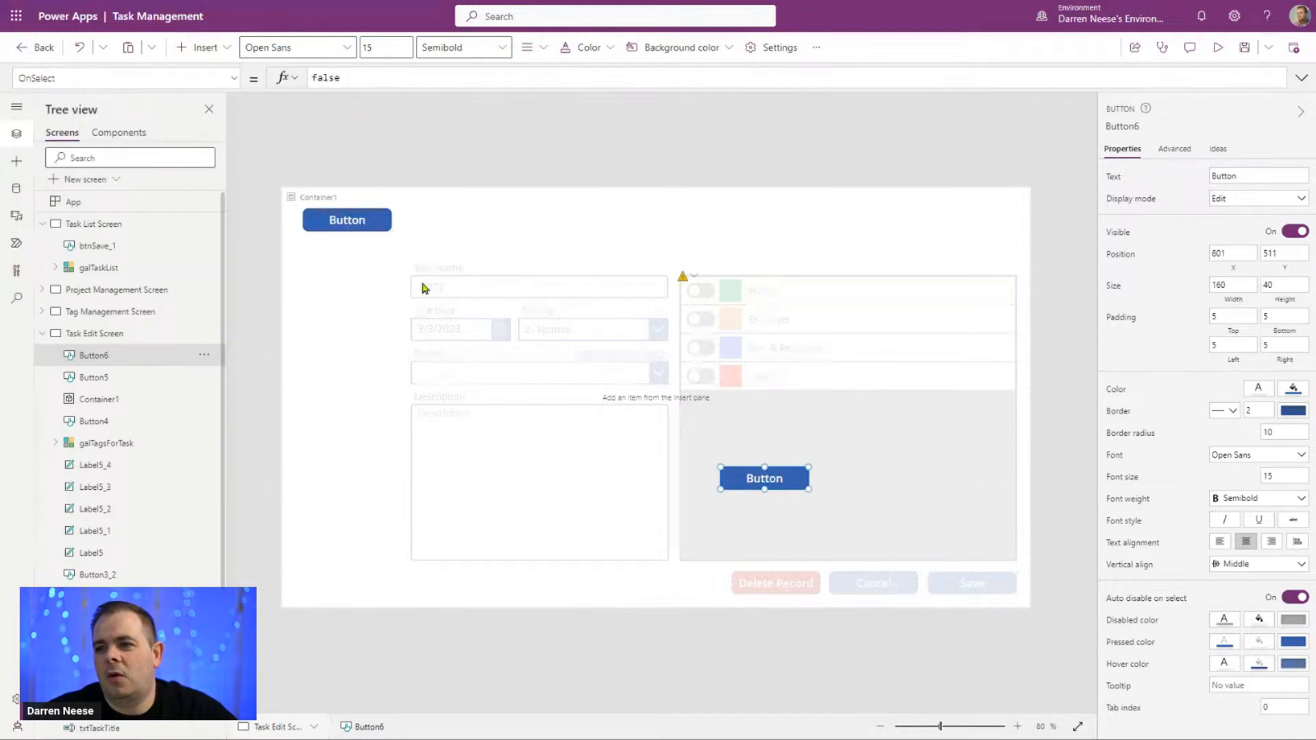
pyautogui.moveTo(380, 226); pyautogui.dragTo(637, 475)
pyautogui.moveTo(763, 478)
pyautogui.mouseDown()
pyautogui.moveTo(728, 476)
pyautogui.moveTo(744, 478)
pyautogui.mouseUp()
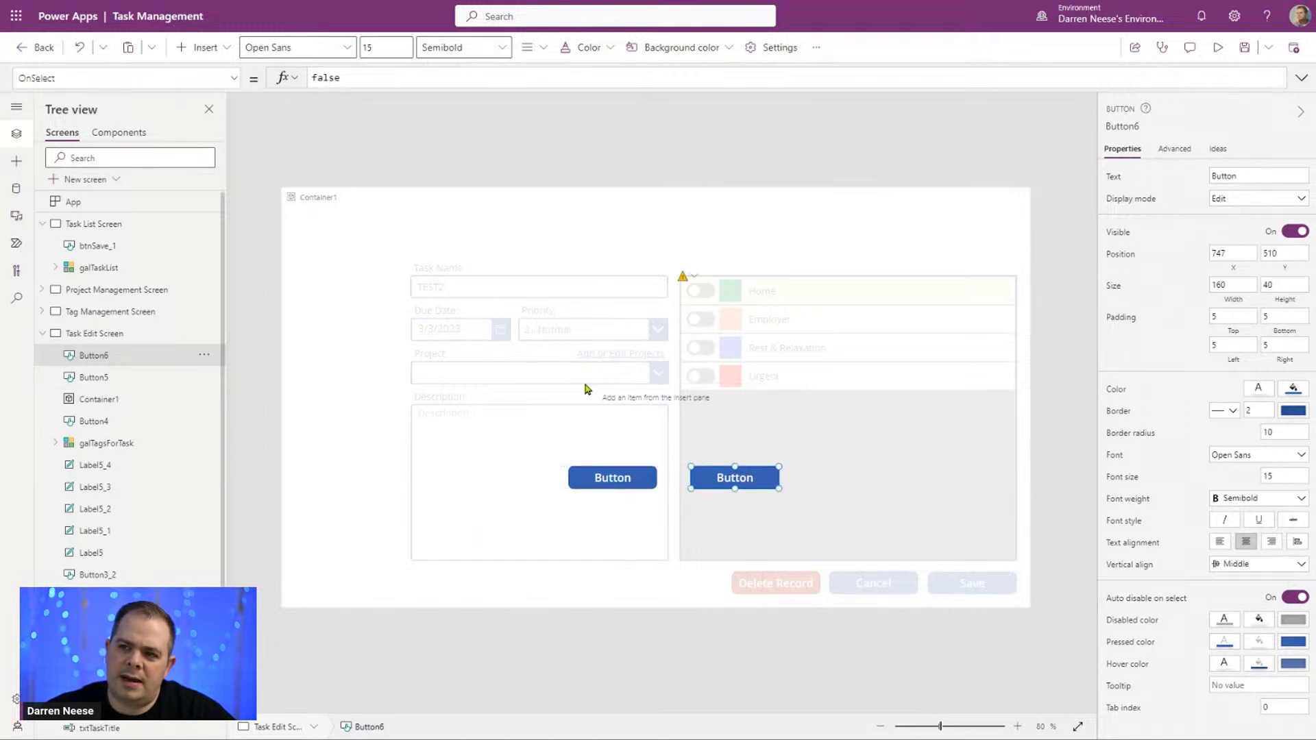
# Step: Replace the right-hand popup button's OnSelect formula with the cut Remove and Navigate code
pyautogui.doubleClick(356, 78)
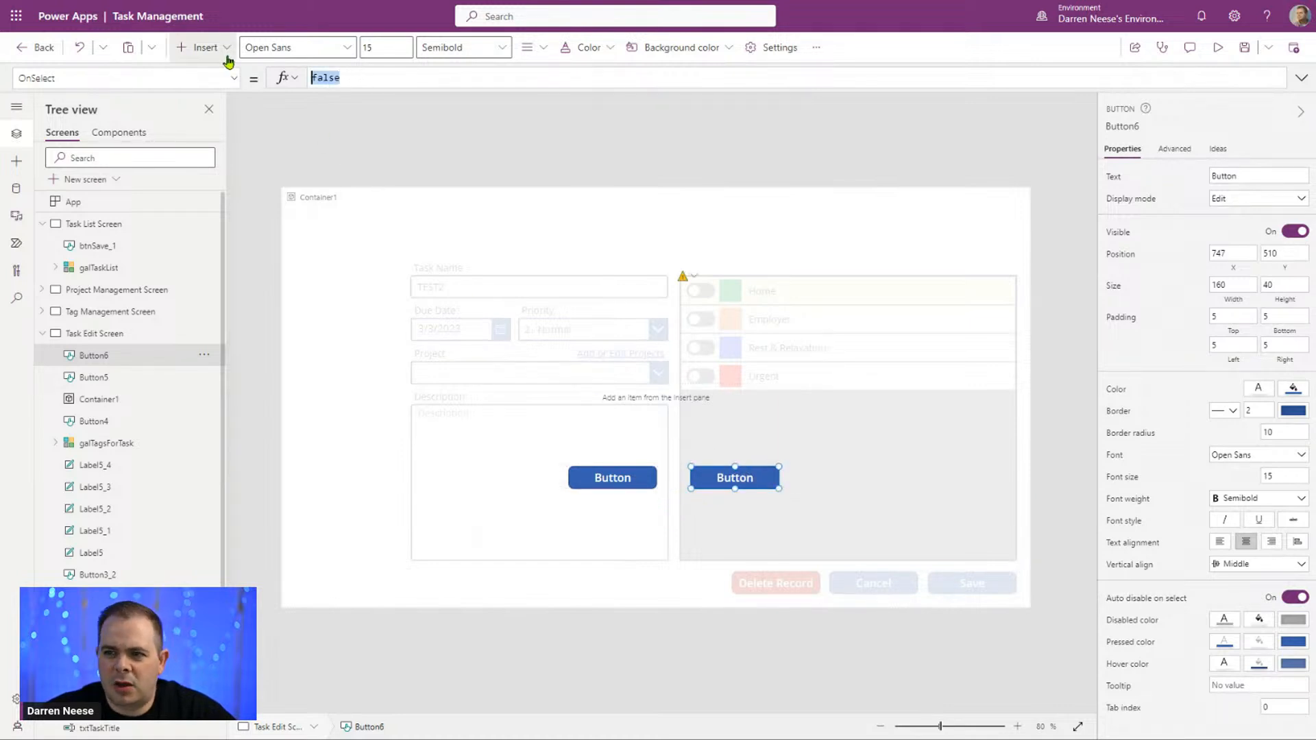
pyautogui.press('BackSpace')
pyautogui.hotkey('ctrl', 'v')
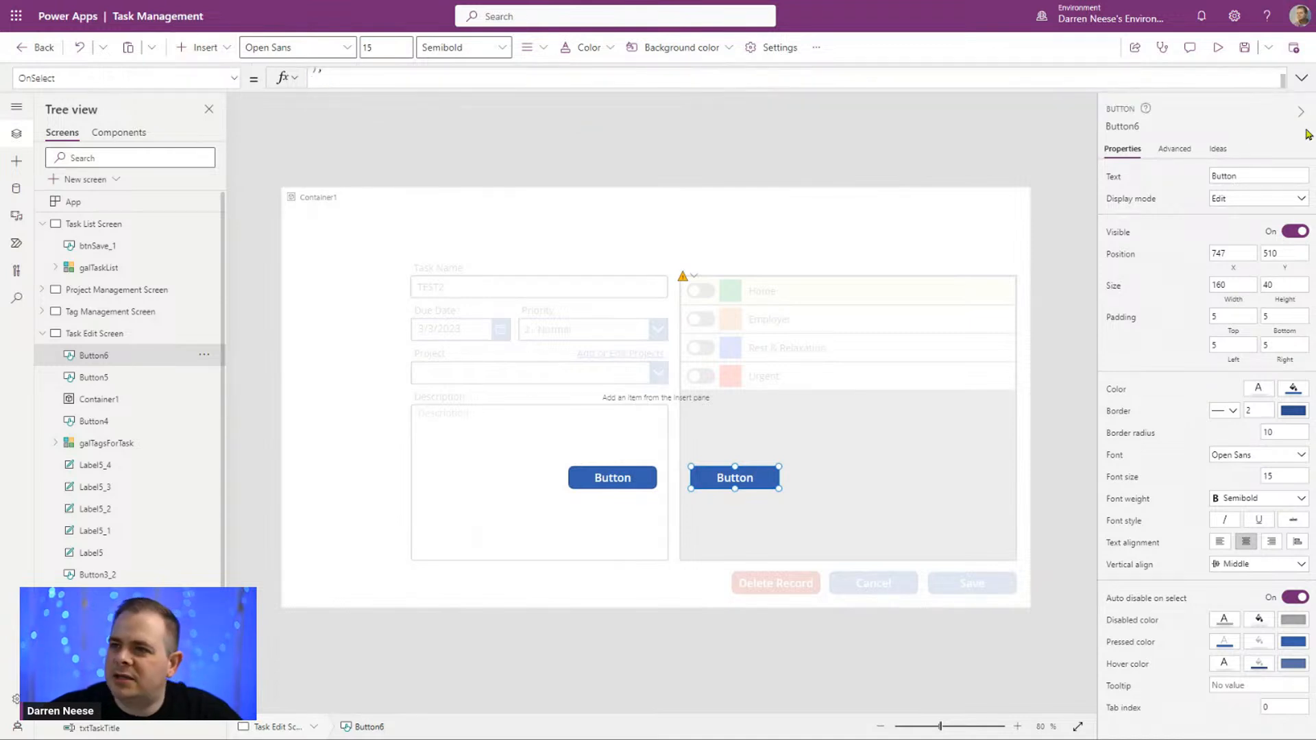
pyautogui.click(1301, 78)
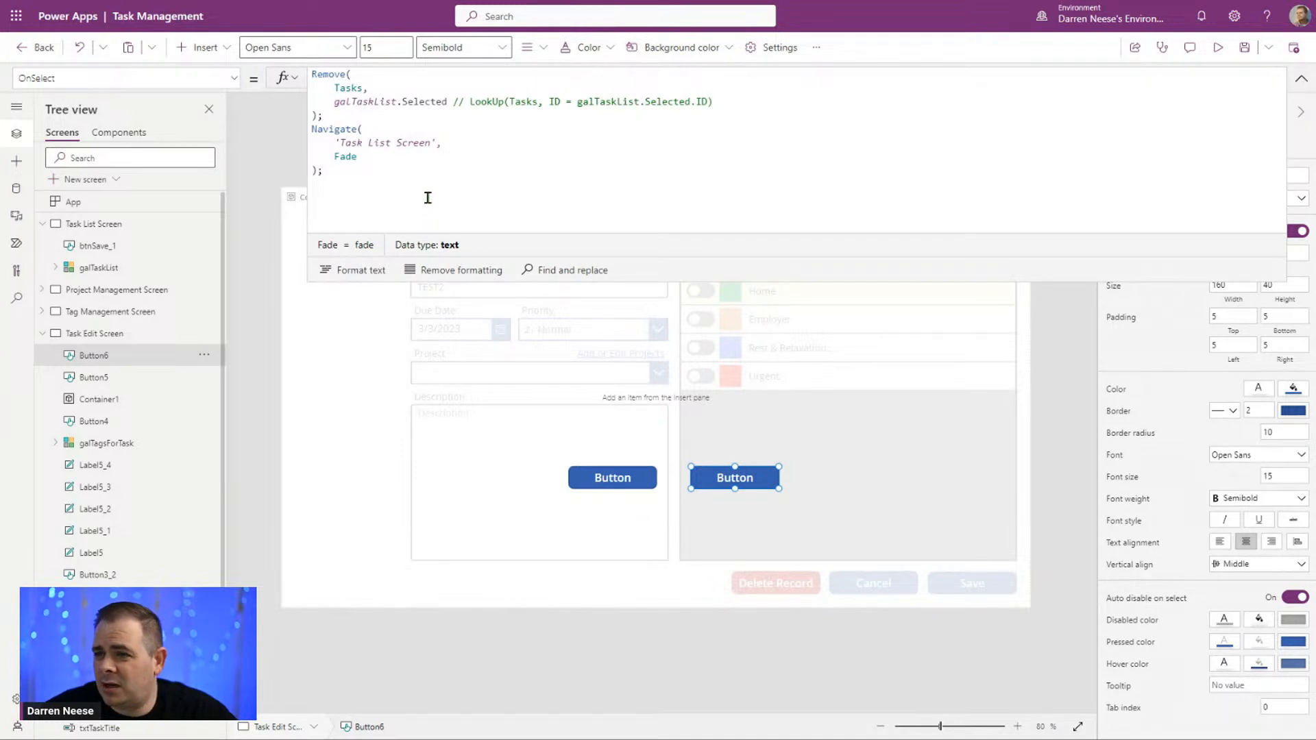
pyautogui.click(1301, 78)
# Step: Label the right-hand popup button "Yes, Delete" and fill it with the standard dark red
pyautogui.click(1239, 175)
pyautogui.moveTo(1239, 174); pyautogui.dragTo(1147, 175)
pyautogui.write('yES,')
pyautogui.hotkey('ctrl', 'a')
pyautogui.write('Ye')
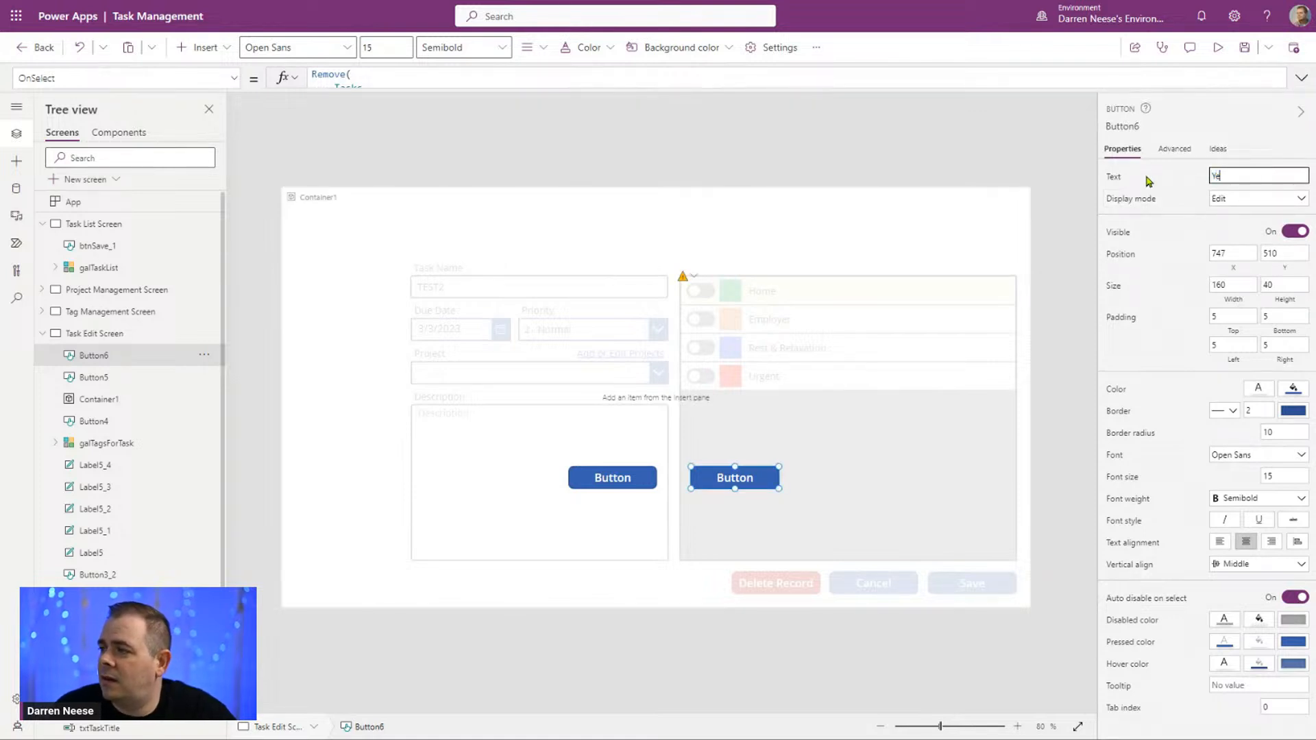
pyautogui.write('s, Delete')
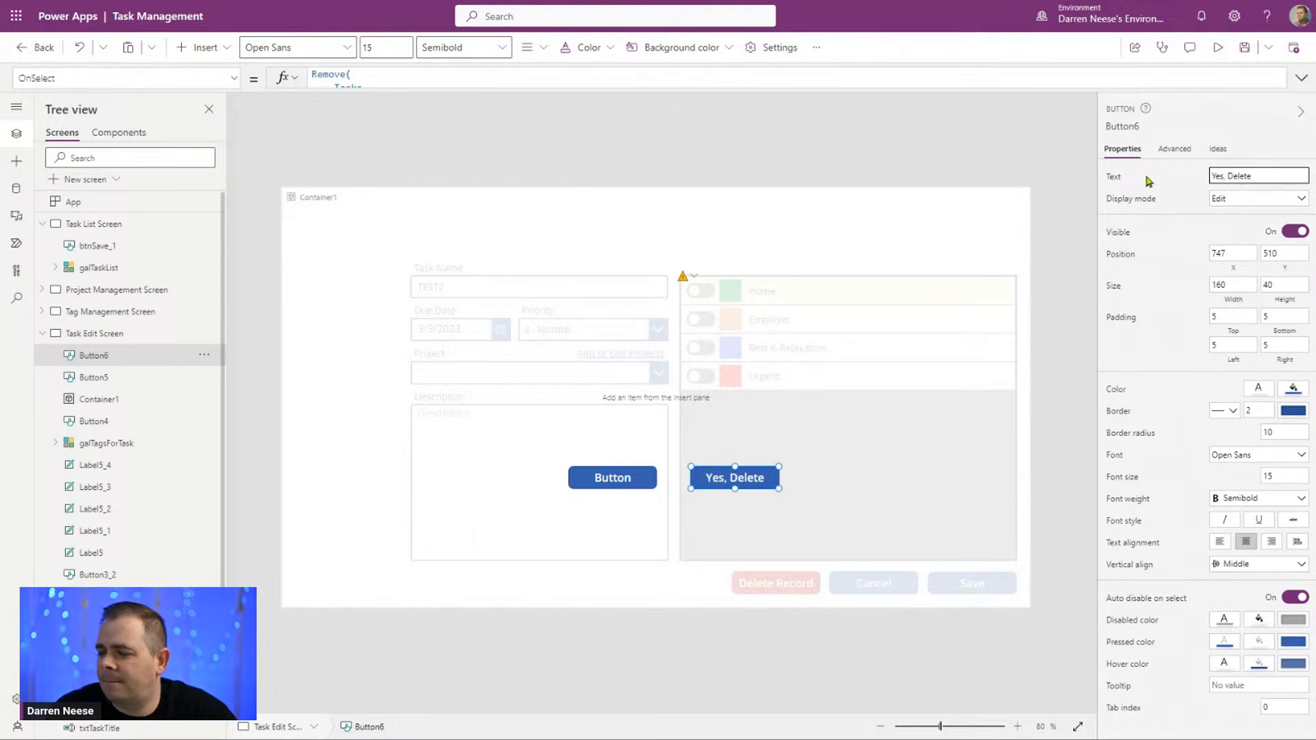
pyautogui.click(1294, 388)
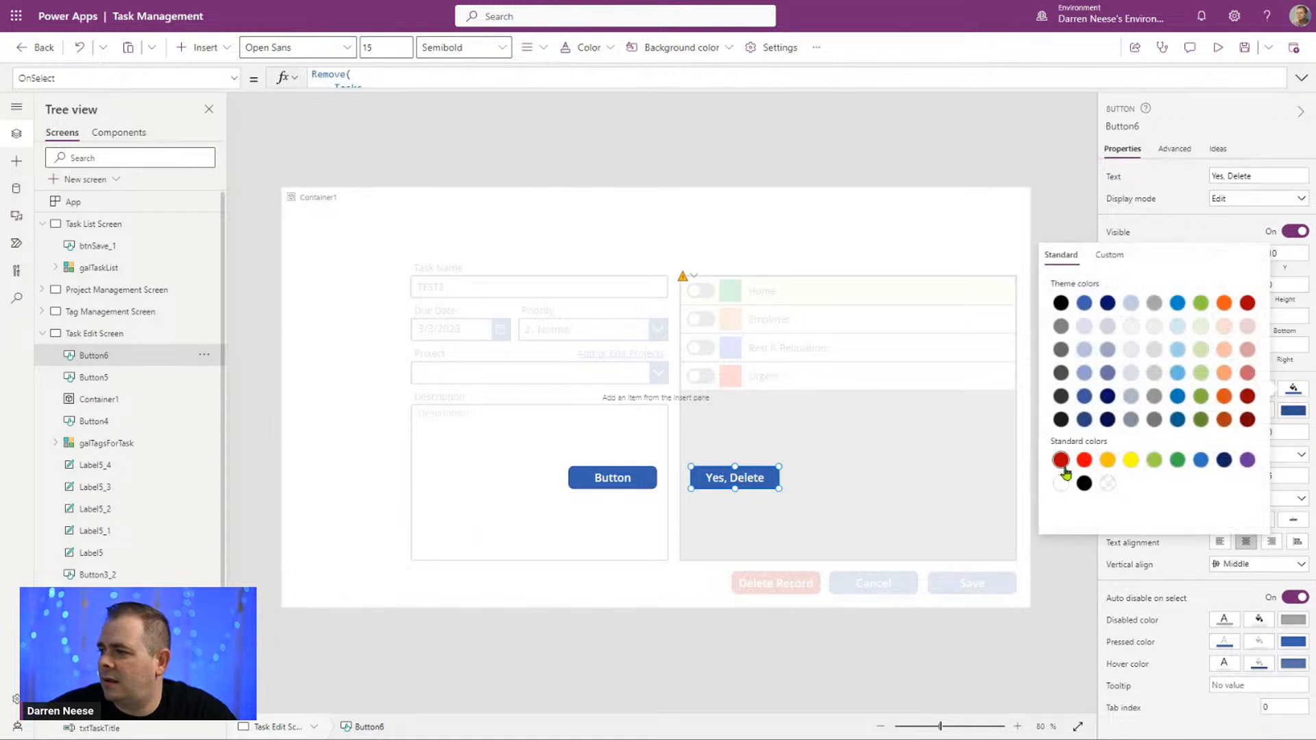
pyautogui.click(1061, 461)
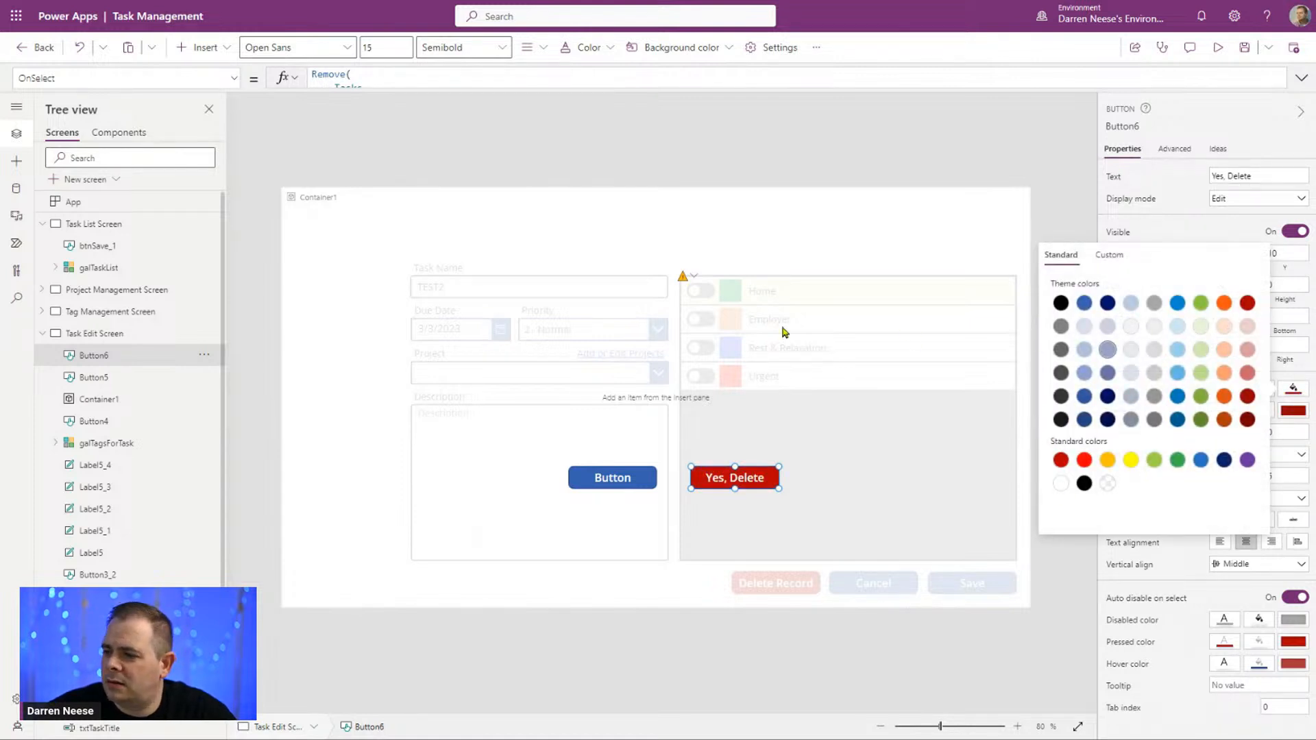
# Step: Set the text of the left-hand popup button to "Cancel"
pyautogui.click(612, 480)
pyautogui.click(1256, 174)
pyautogui.write('Cancel')
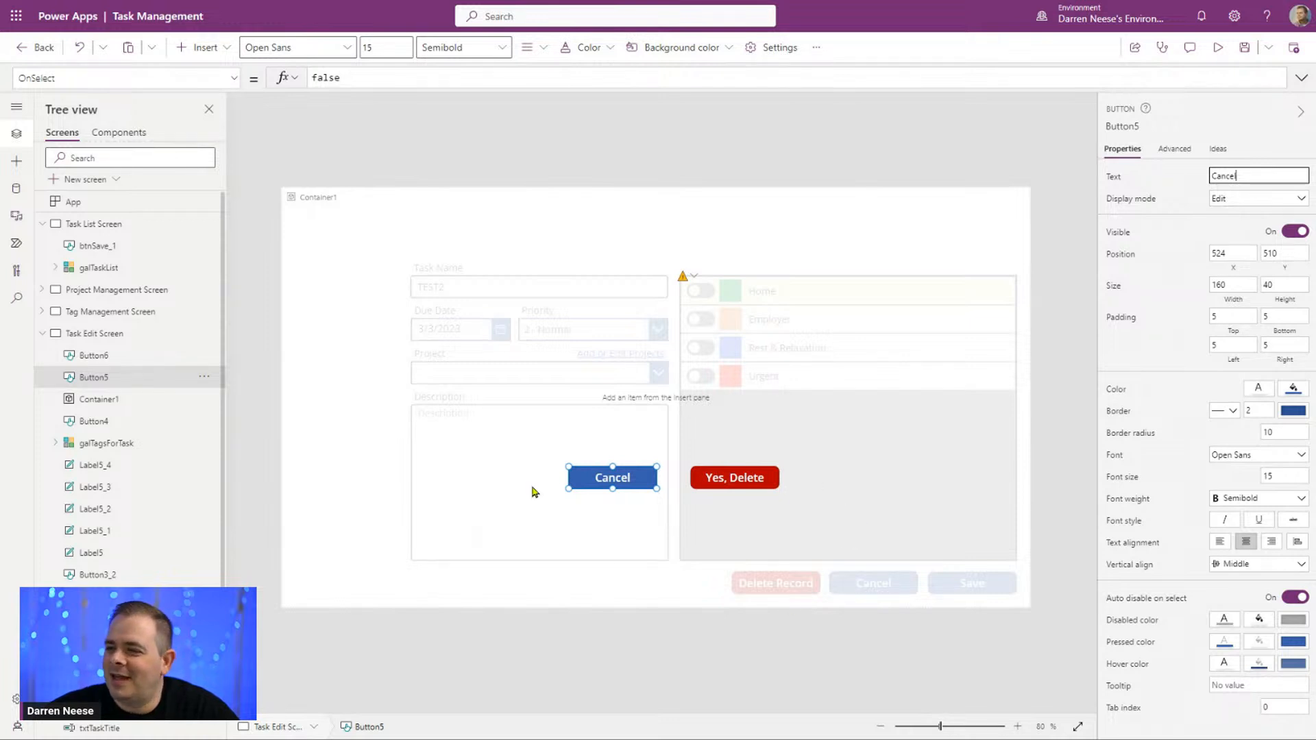
# Step: Replace the popup Cancel button's OnSelect formula with an UpdateContext({}); call
pyautogui.doubleClick(351, 78)
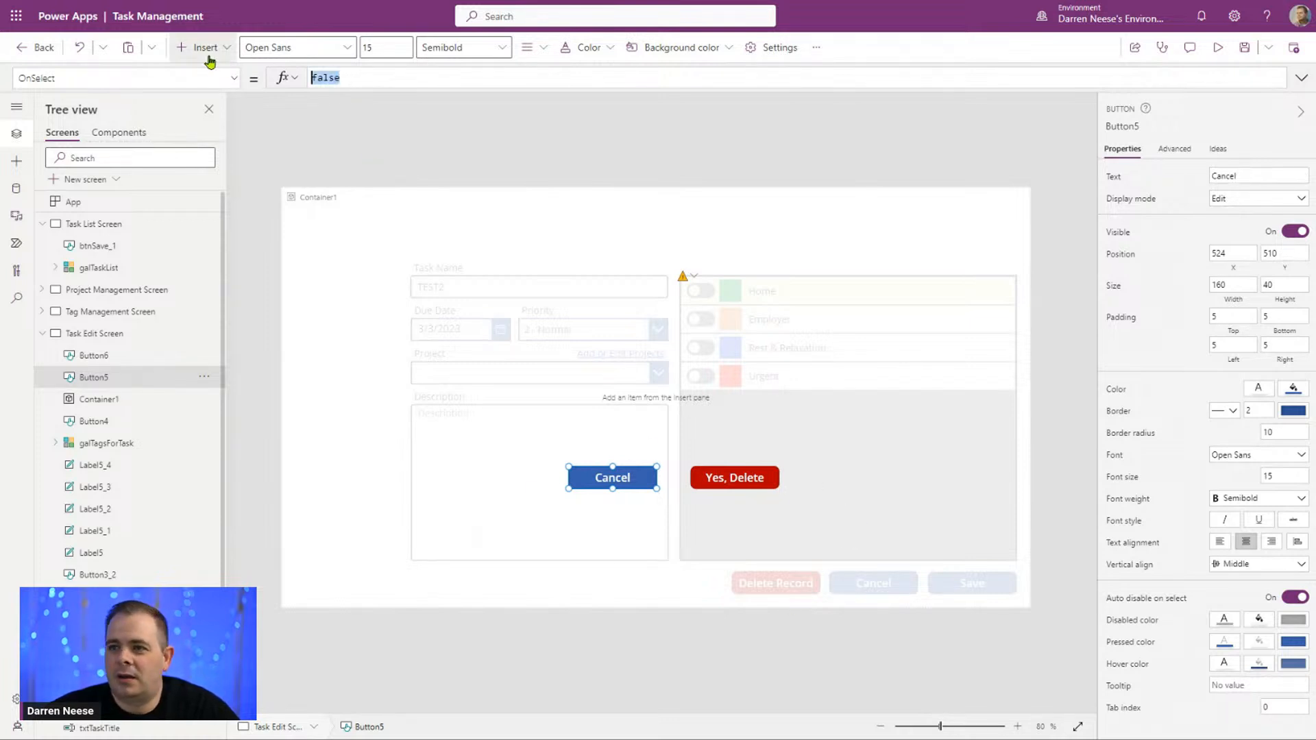
pyautogui.write('UpdateCon')
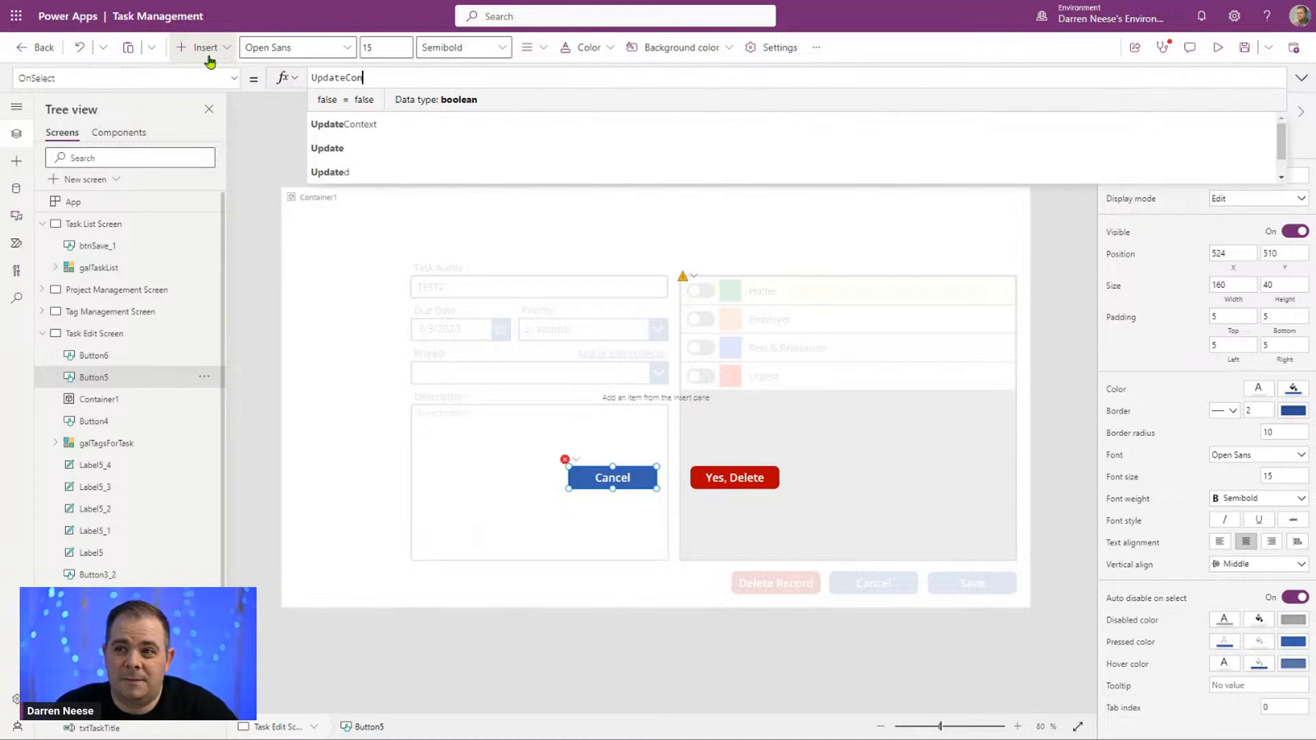
pyautogui.write('text({});')
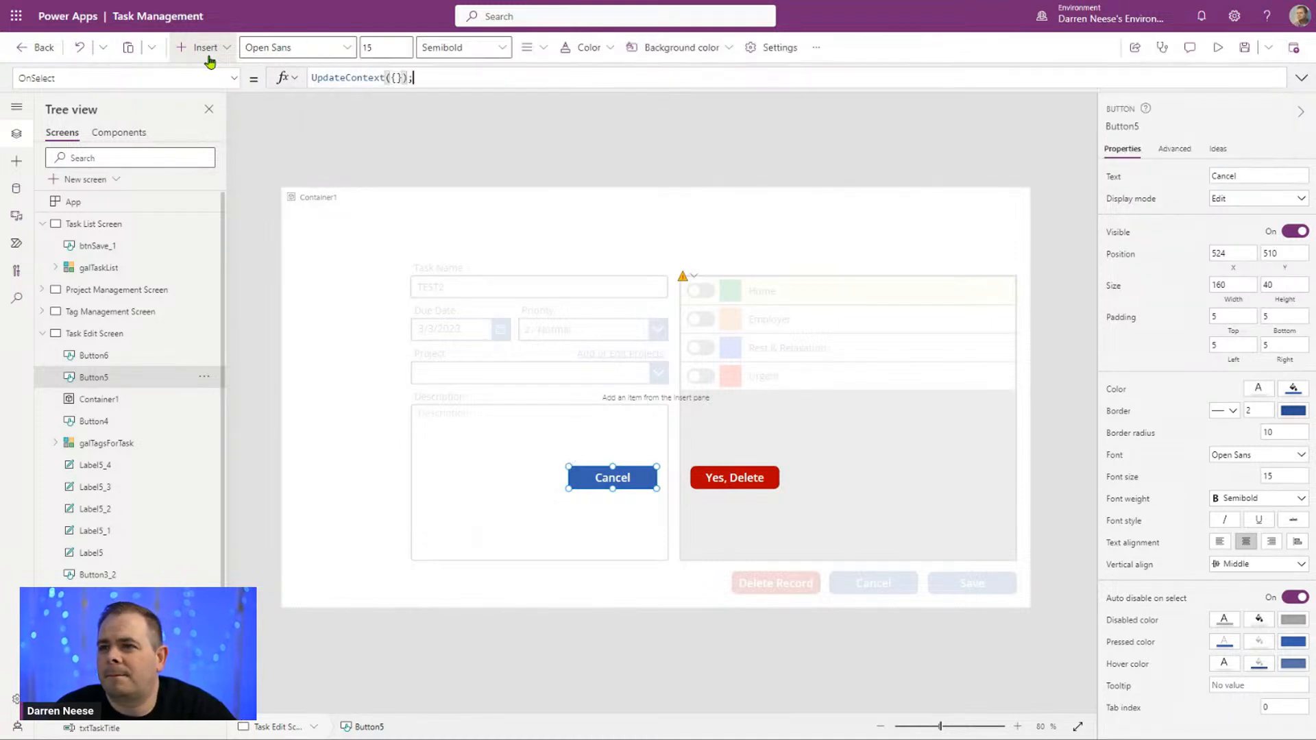
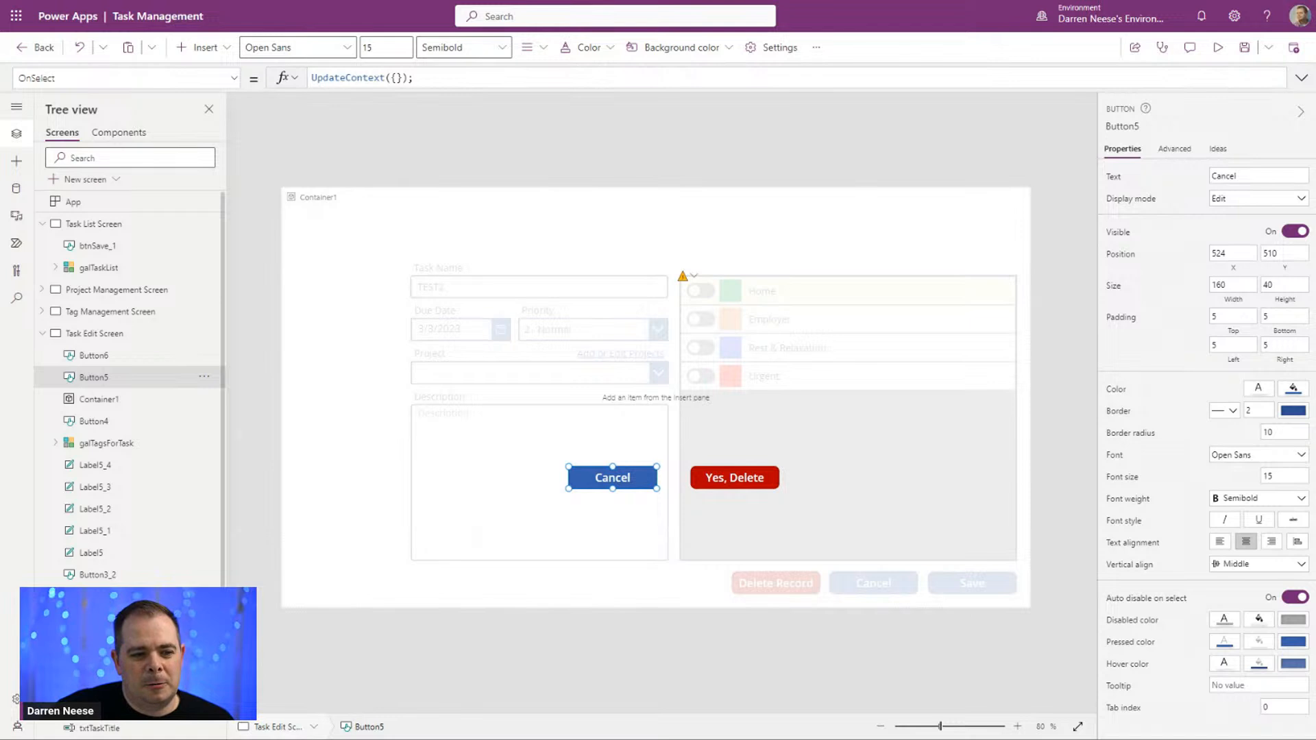
# Step: Make the popup Cancel button's UpdateContext call set locShowDeletePopup to false
pyautogui.click(396, 77)
pyautogui.write('{')
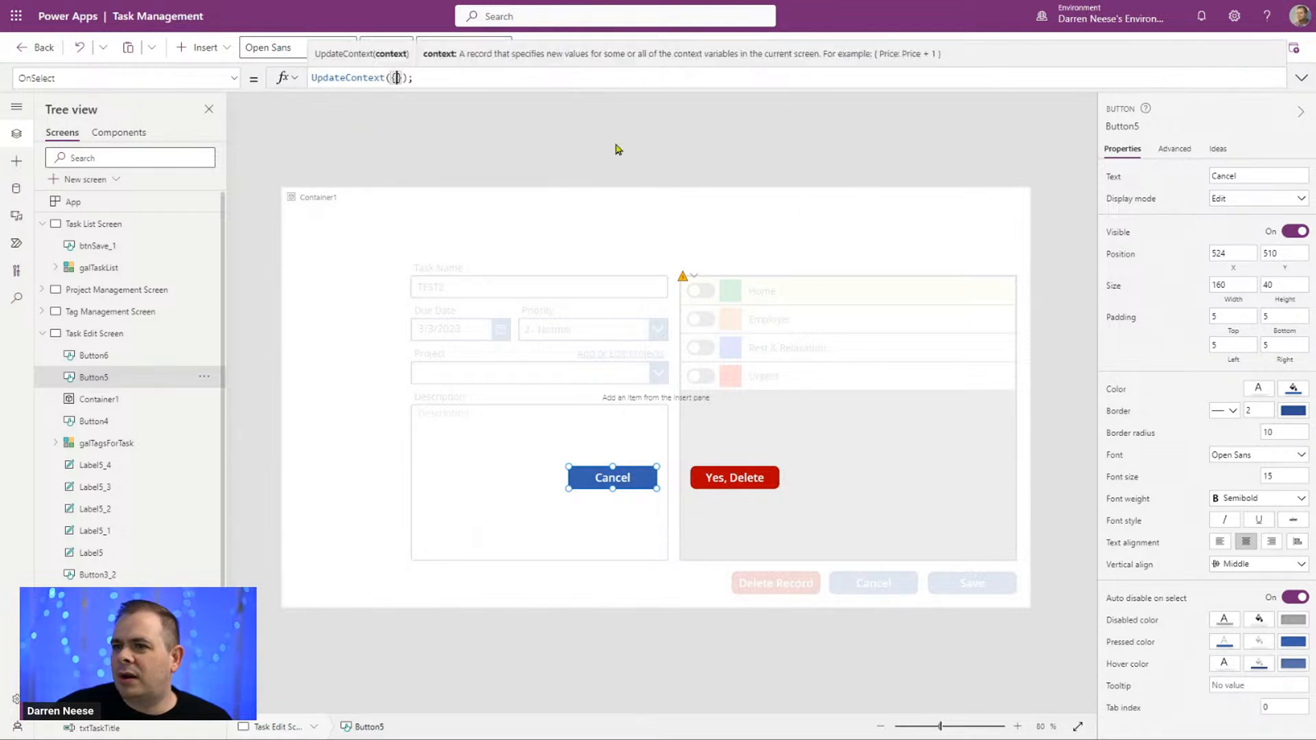
pyautogui.write('loc')
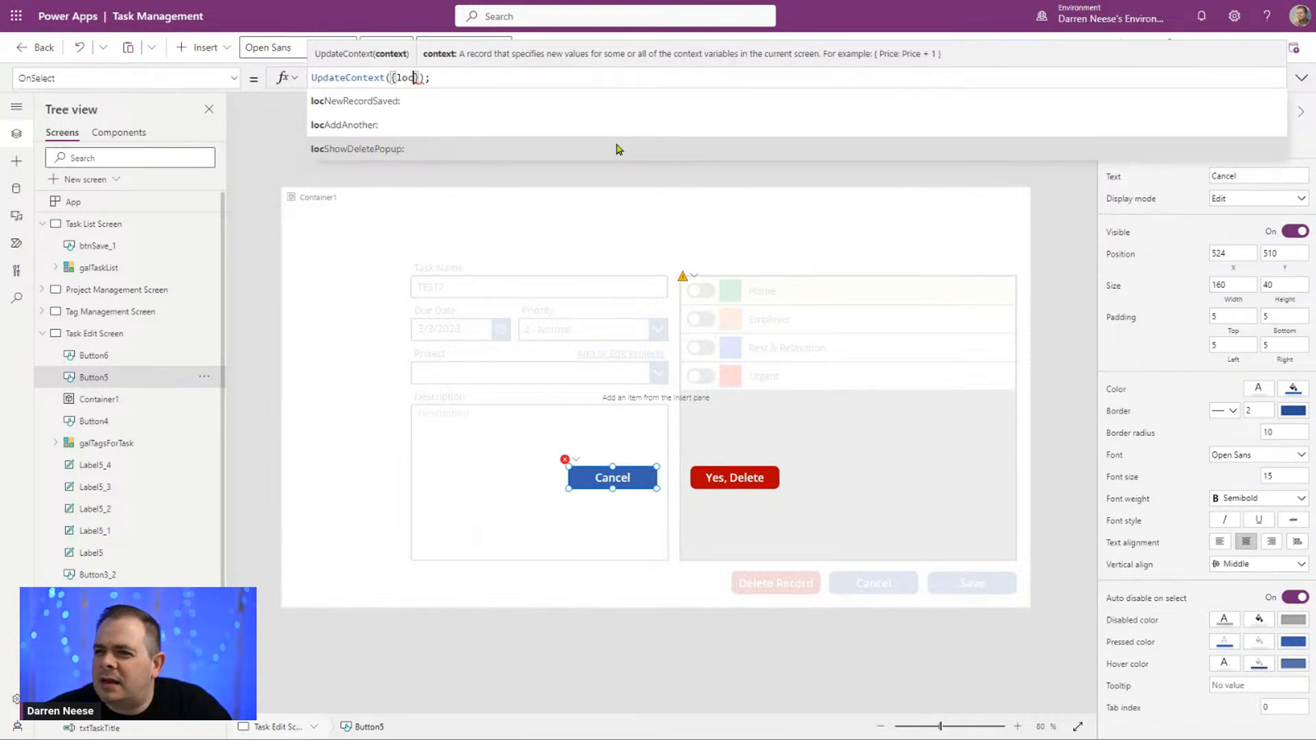
pyautogui.click(395, 151)
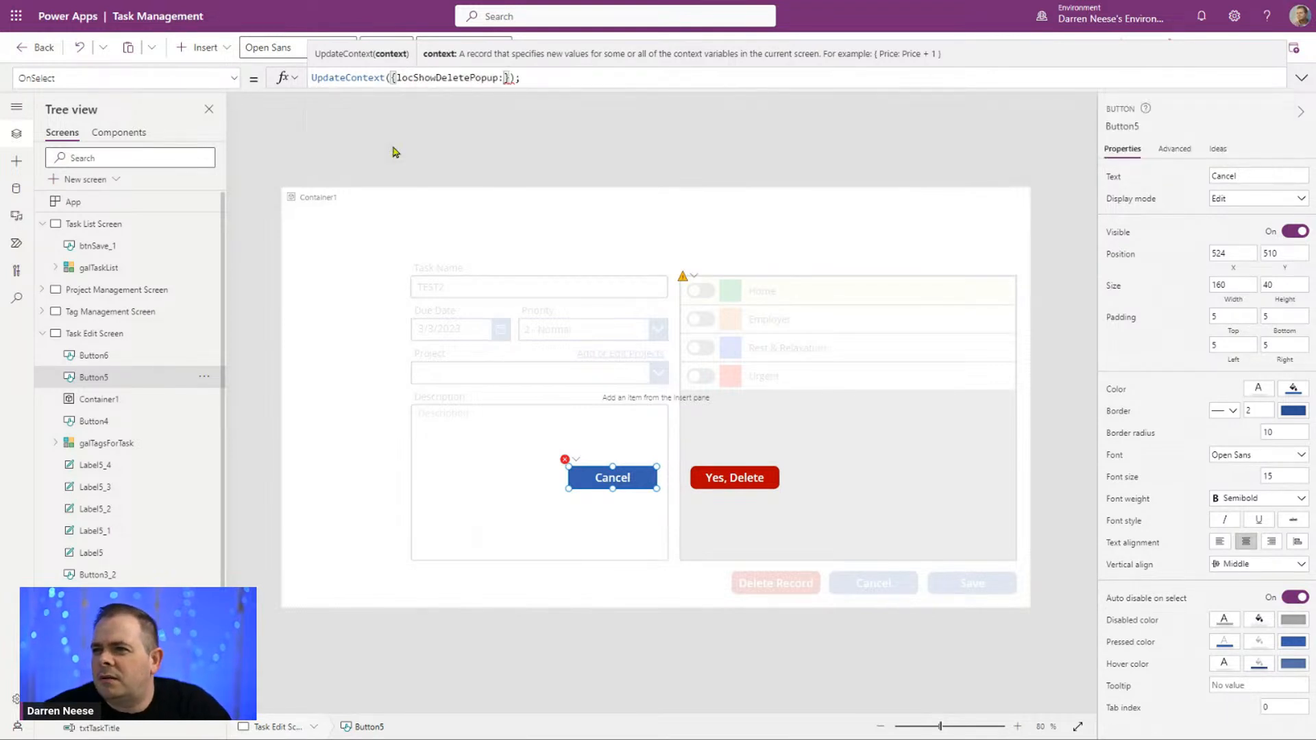
pyautogui.write('false')
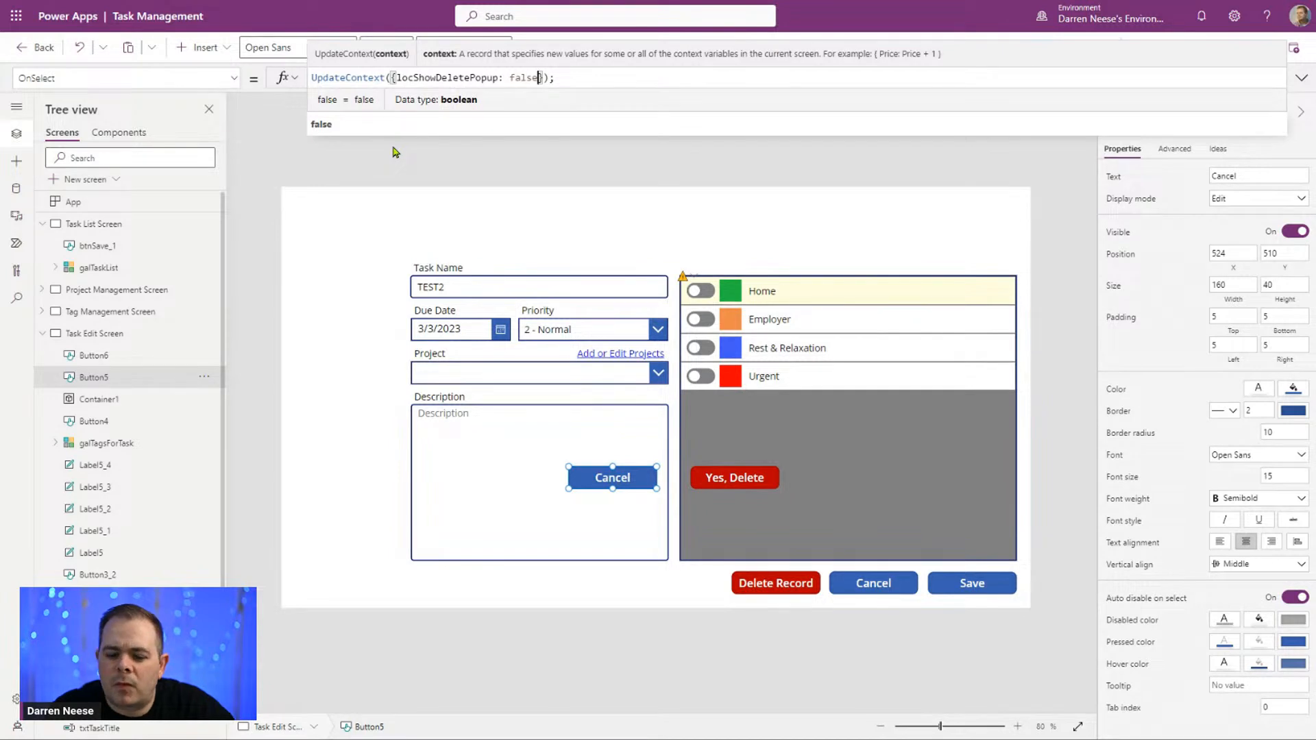
# Step: Copy the popup Cancel button's OnSelect formula and append it to the Task Edit Screen's OnHidden formula
pyautogui.hotkey('ctrl', 'a')
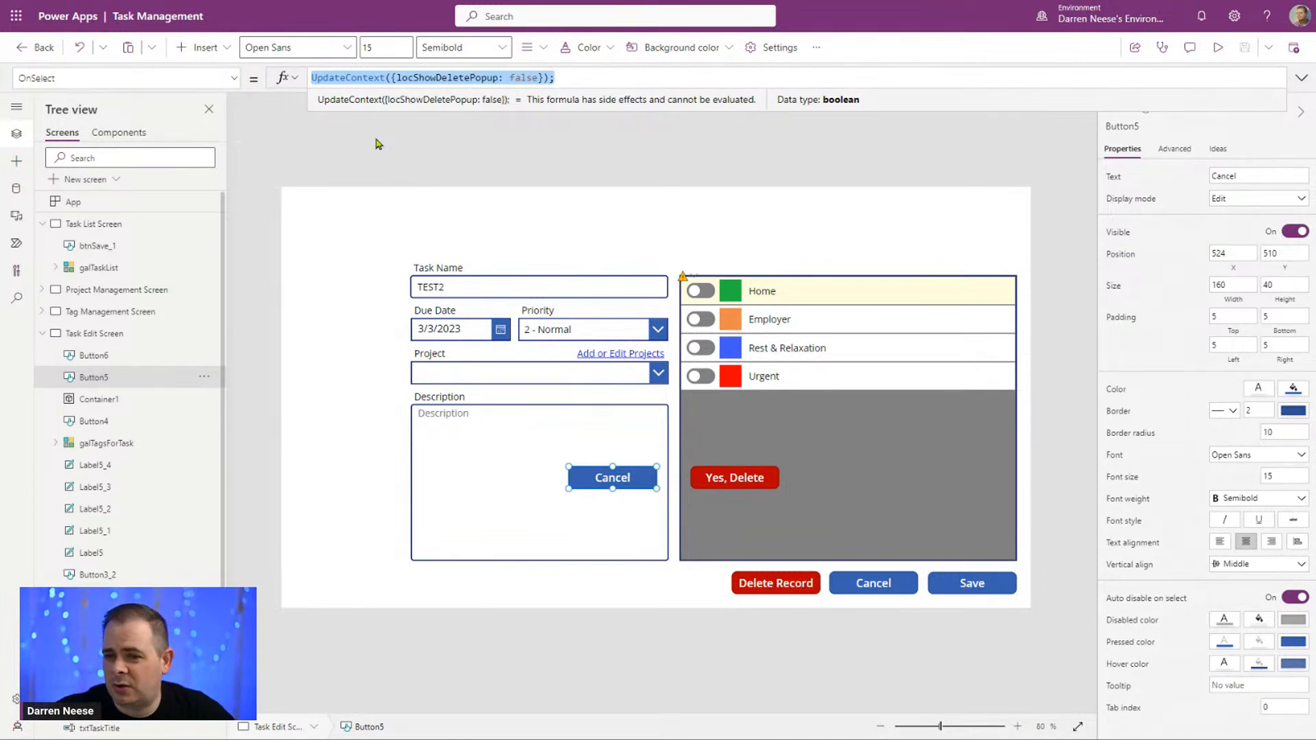
pyautogui.click(119, 340)
pyautogui.click(119, 339)
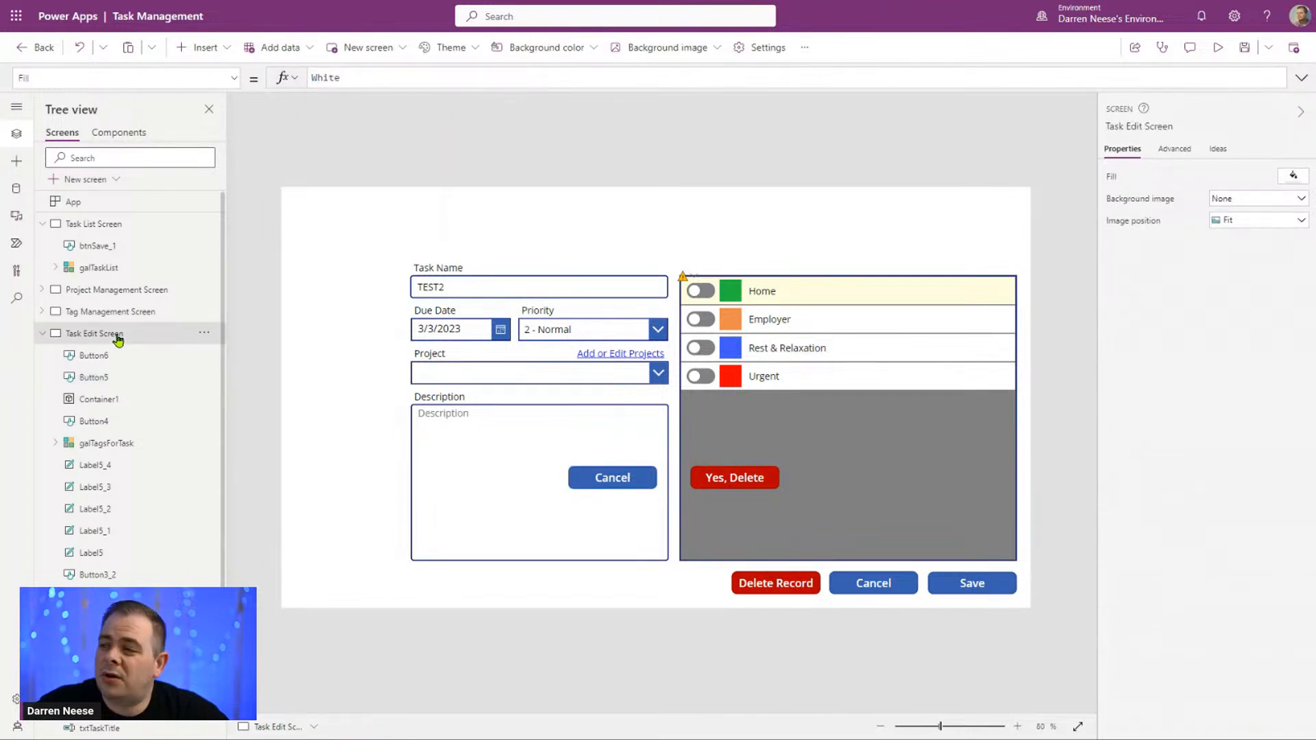
pyautogui.click(1177, 150)
pyautogui.click(1130, 295)
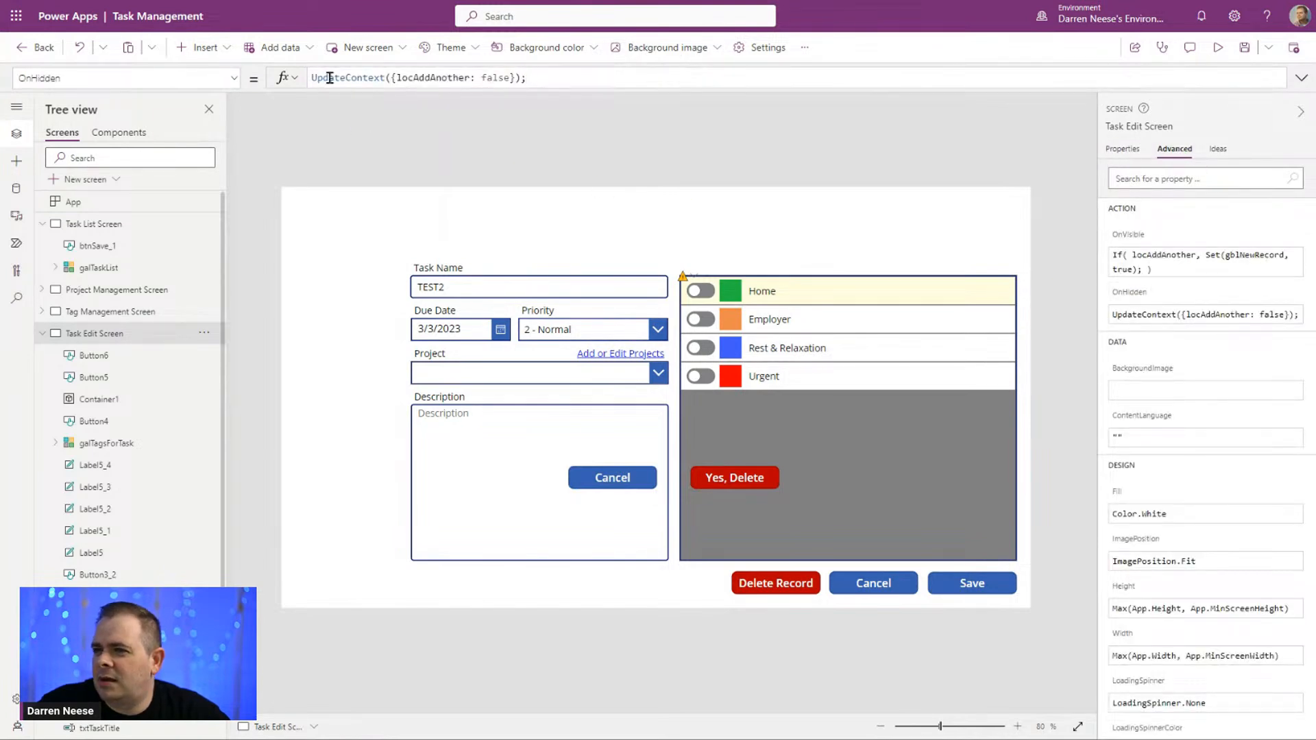
pyautogui.click(550, 79)
pyautogui.write('UpdateContext({locShowDeletePopup: false});')
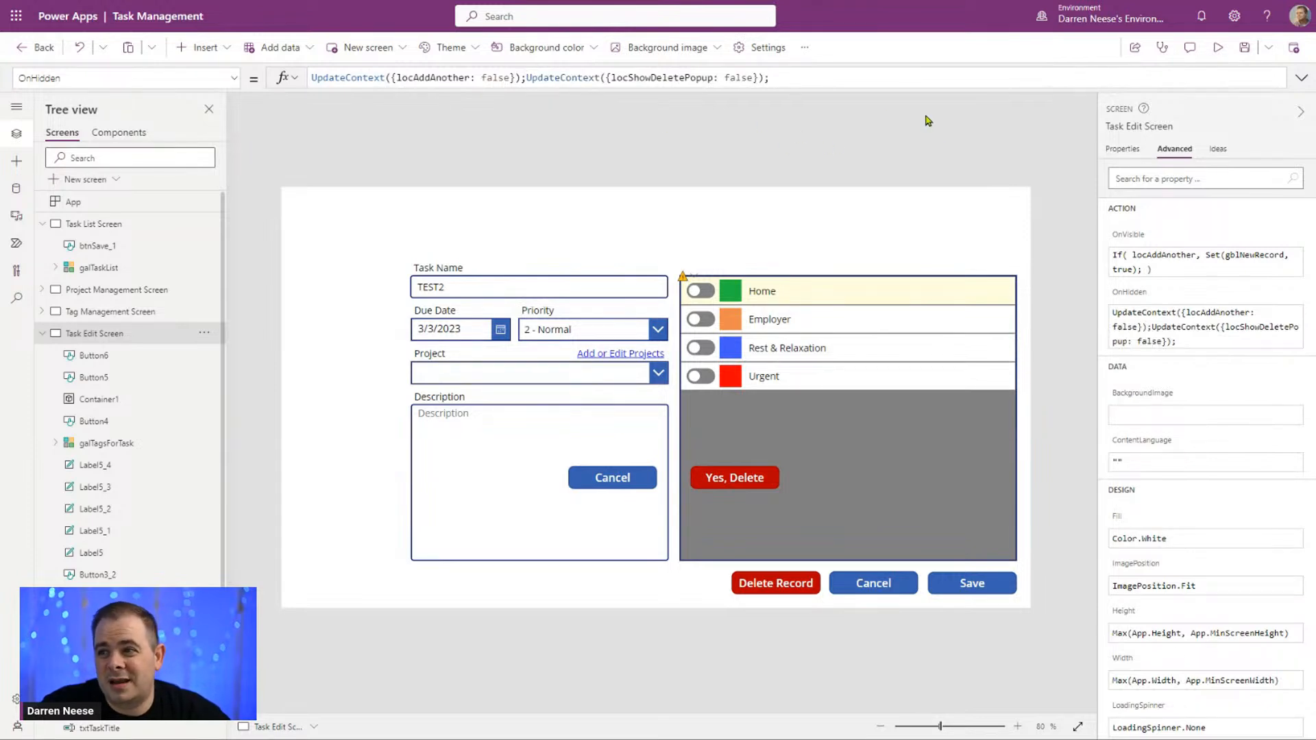
# Step: Merge locShowDeletePopup: false into the first UpdateContext call of the OnHidden formula and delete the second, redundant call
pyautogui.click(614, 77)
pyautogui.moveTo(613, 77); pyautogui.dragTo(752, 78)
pyautogui.hotkey('ctrl', 'c')
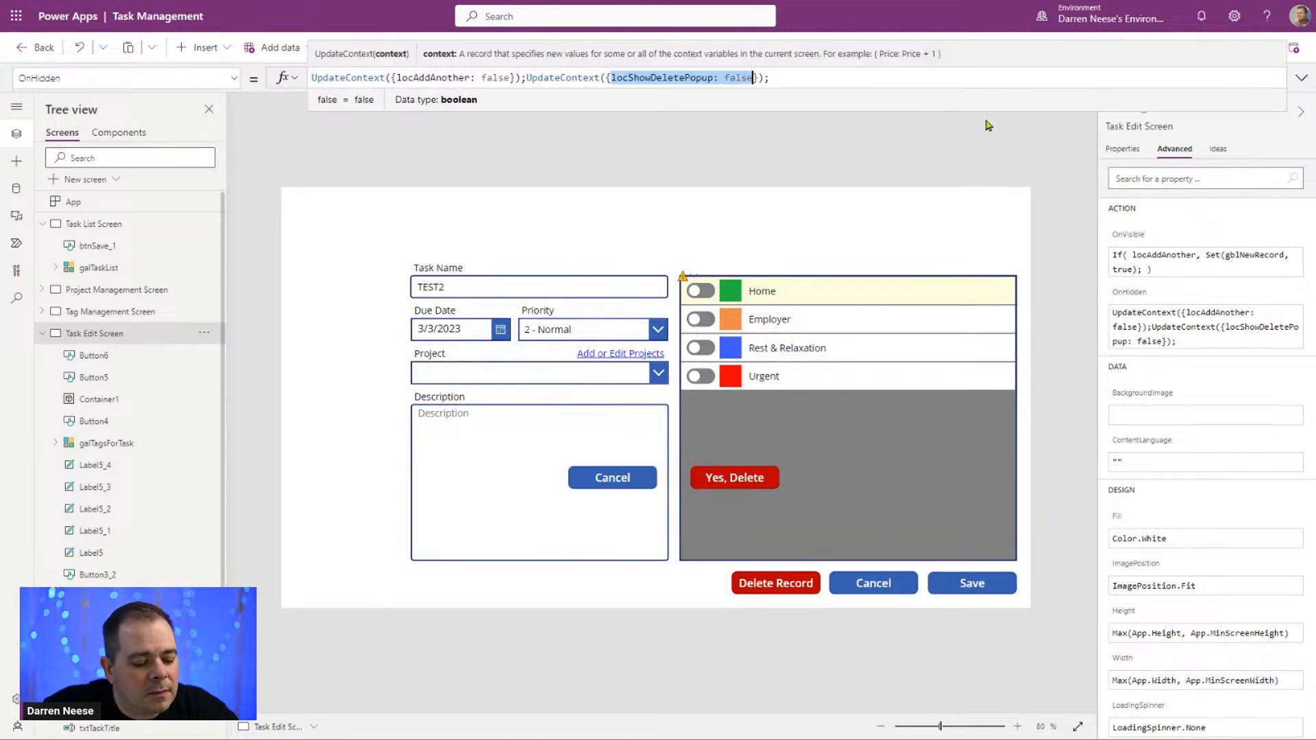
pyautogui.press('BackSpace')
pyautogui.click(511, 78)
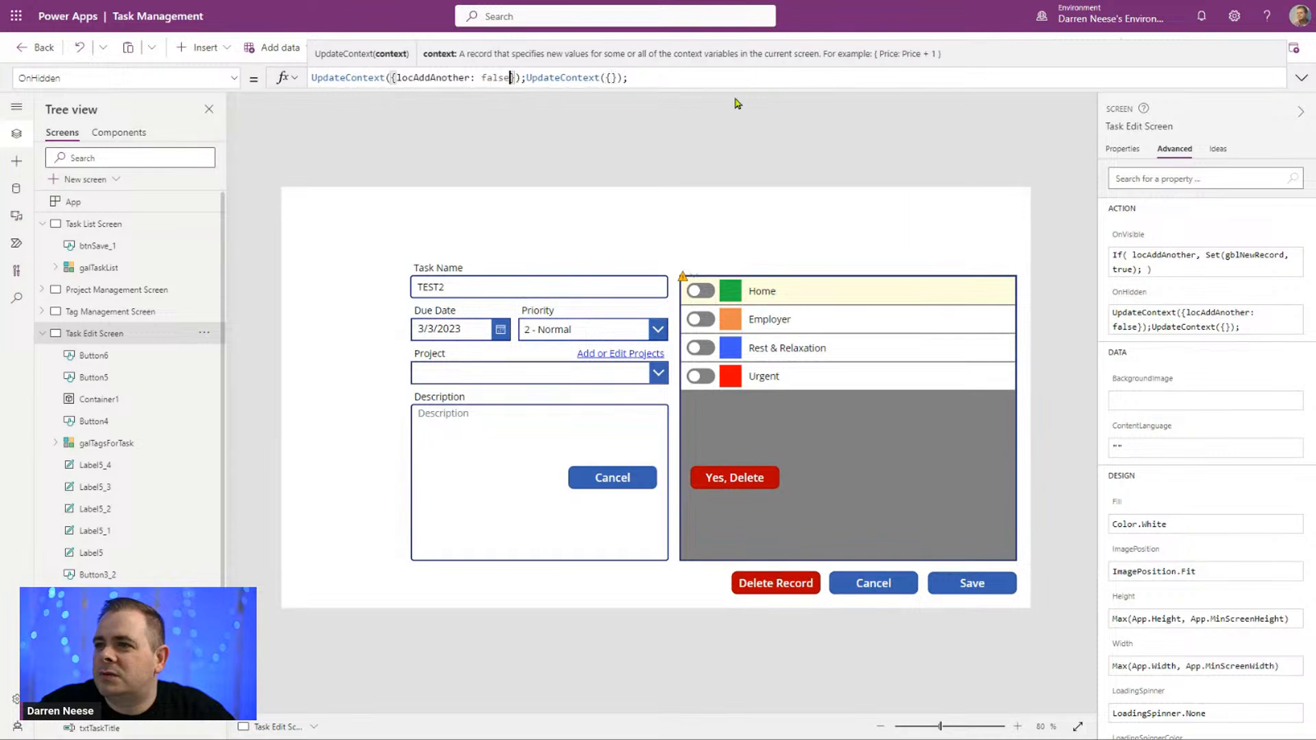
pyautogui.write(',')
pyautogui.hotkey('ctrl', 'v')
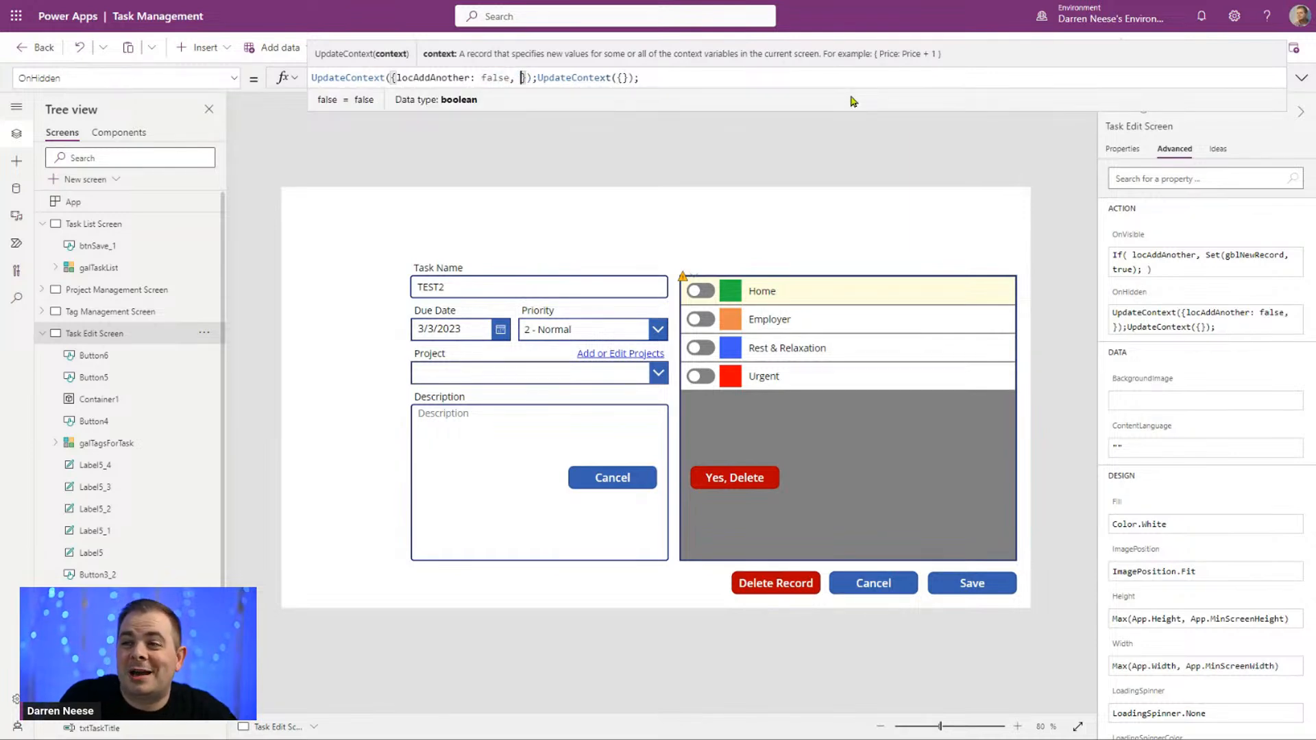
pyautogui.press('Right')
pyautogui.press('Right')
pyautogui.press('Right')
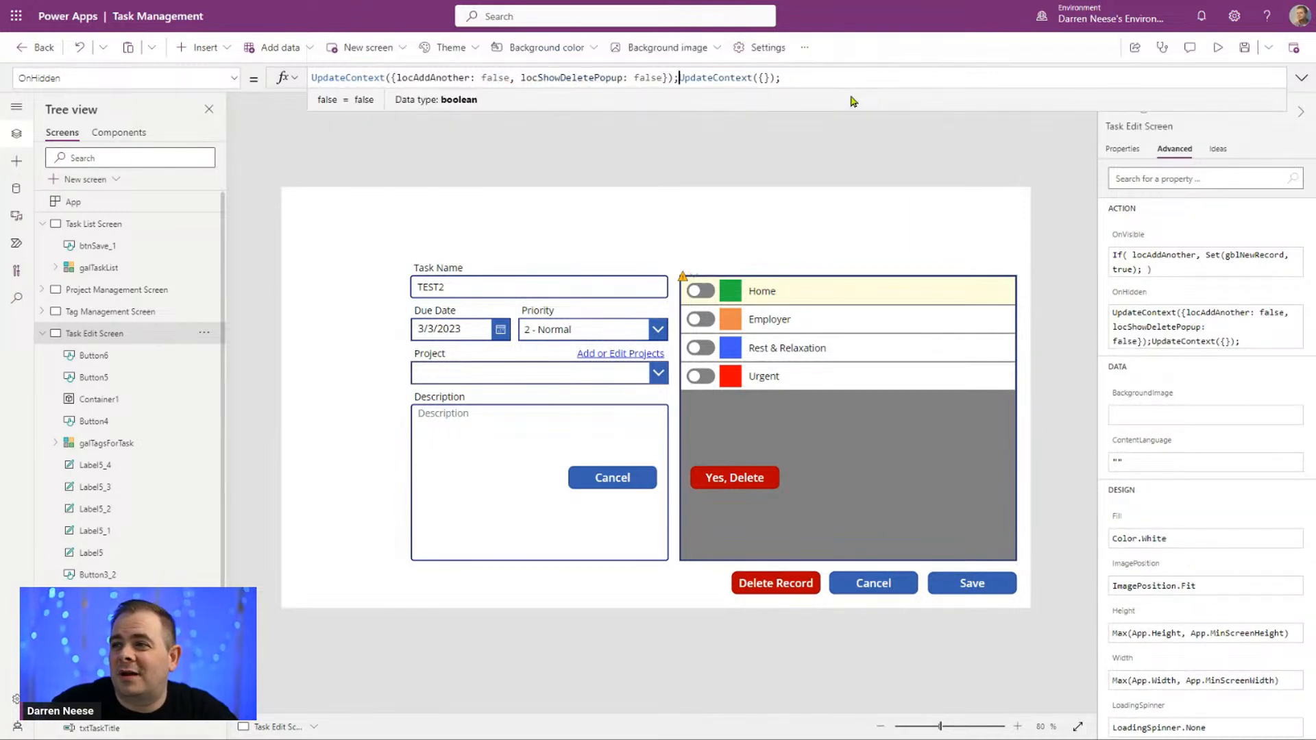
pyautogui.hotkey('shift', 'End')
pyautogui.press('Delete')
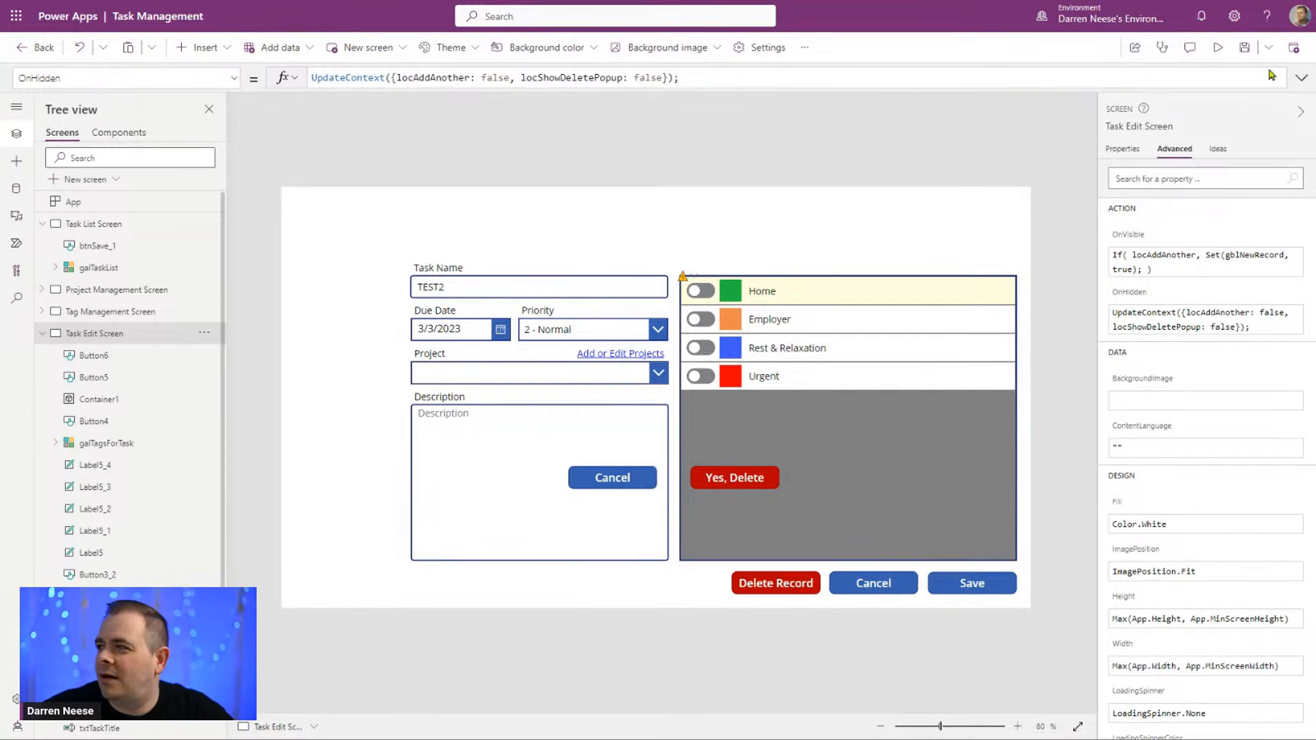
# Step: Format the Task Edit Screen's OnHidden formula across several lines
pyautogui.click(1301, 78)
pyautogui.click(361, 248)
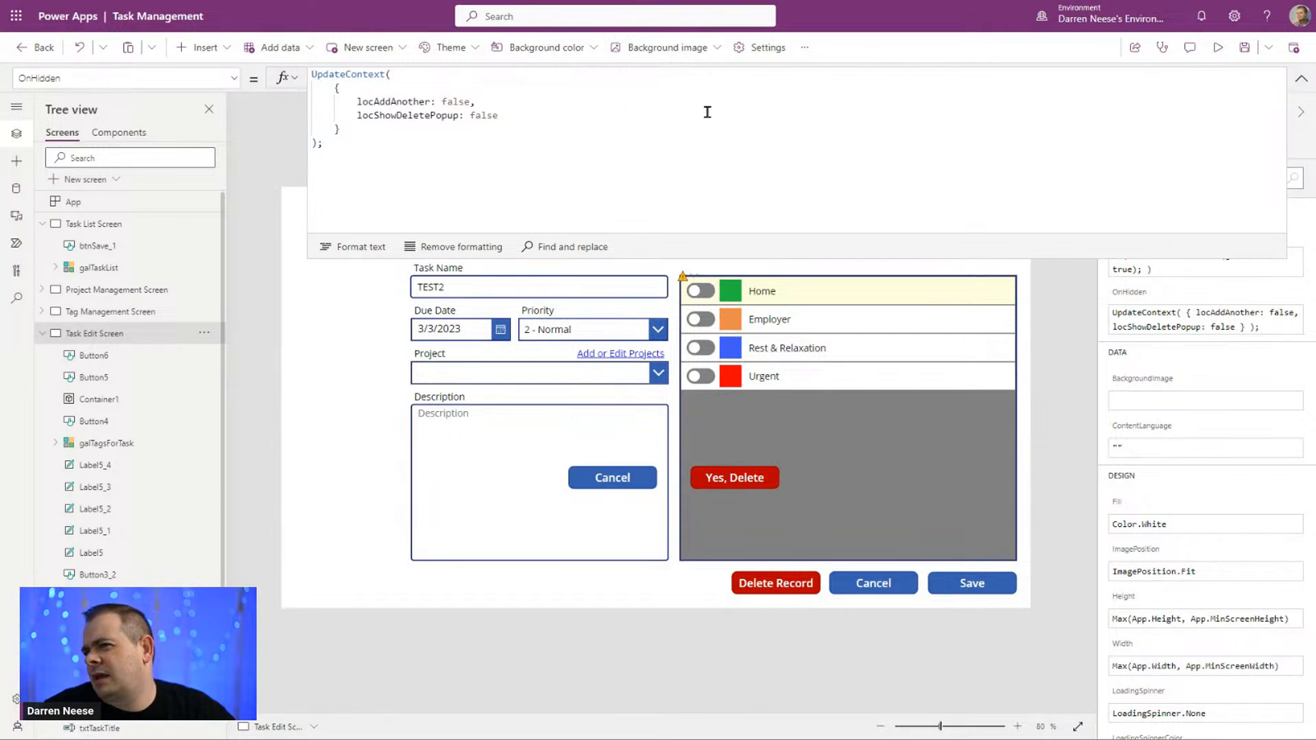
pyautogui.click(1297, 83)
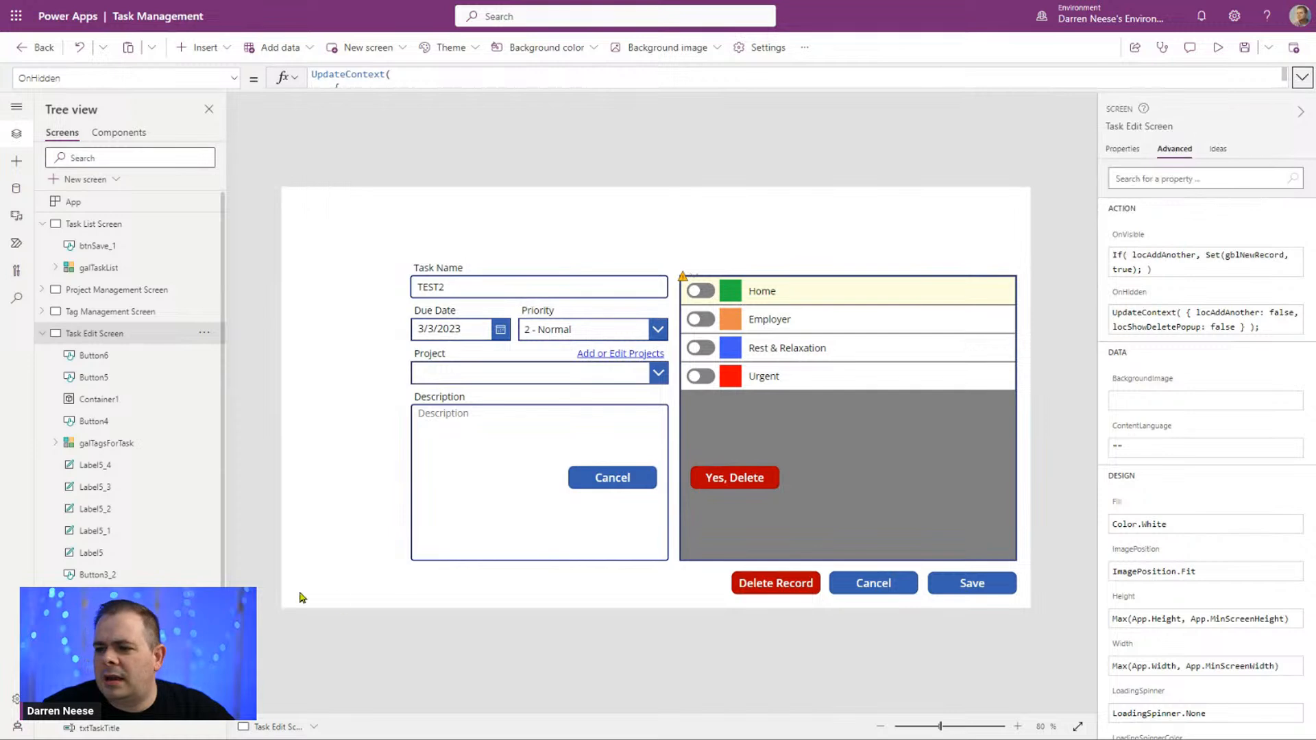
# Step: Move the popup's Cancel and "Yes, Delete" buttons into Container1 and place them side by side just below its center
pyautogui.click(625, 483)
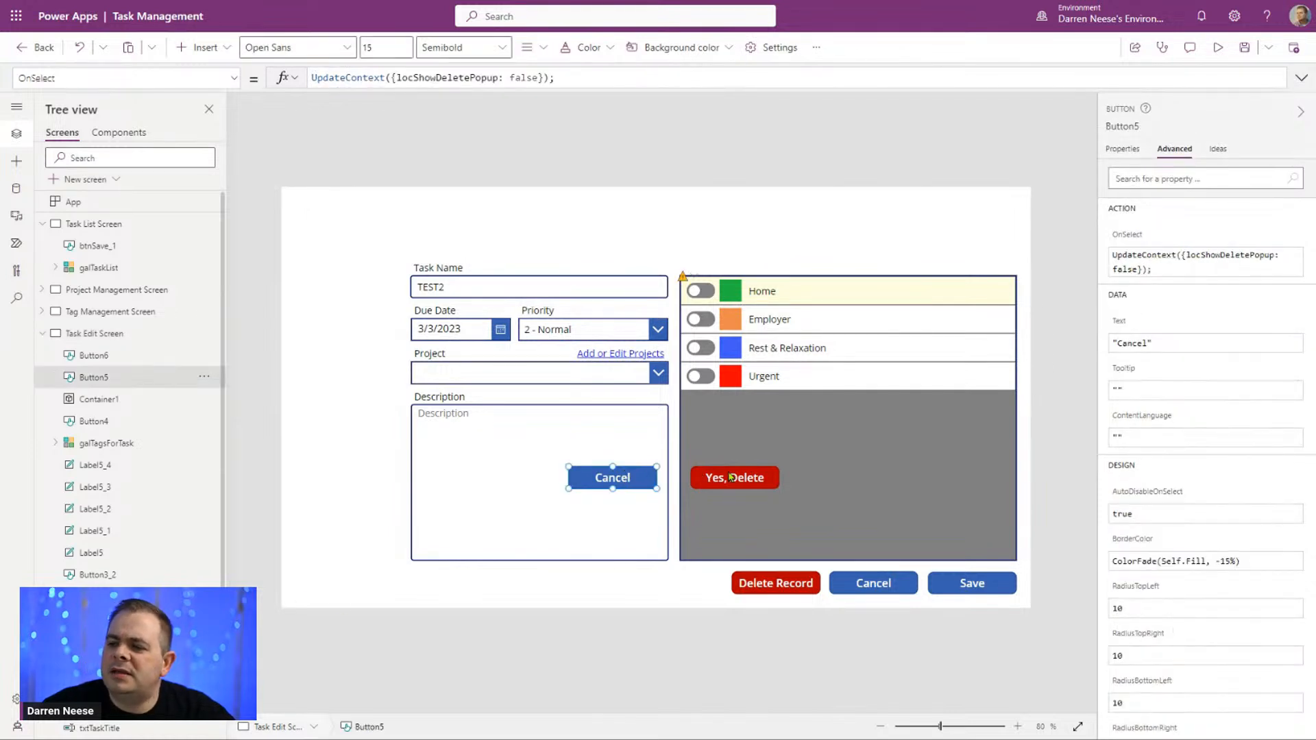
pyautogui.keyDown('shift'); pyautogui.click(730, 473); pyautogui.keyUp('shift')
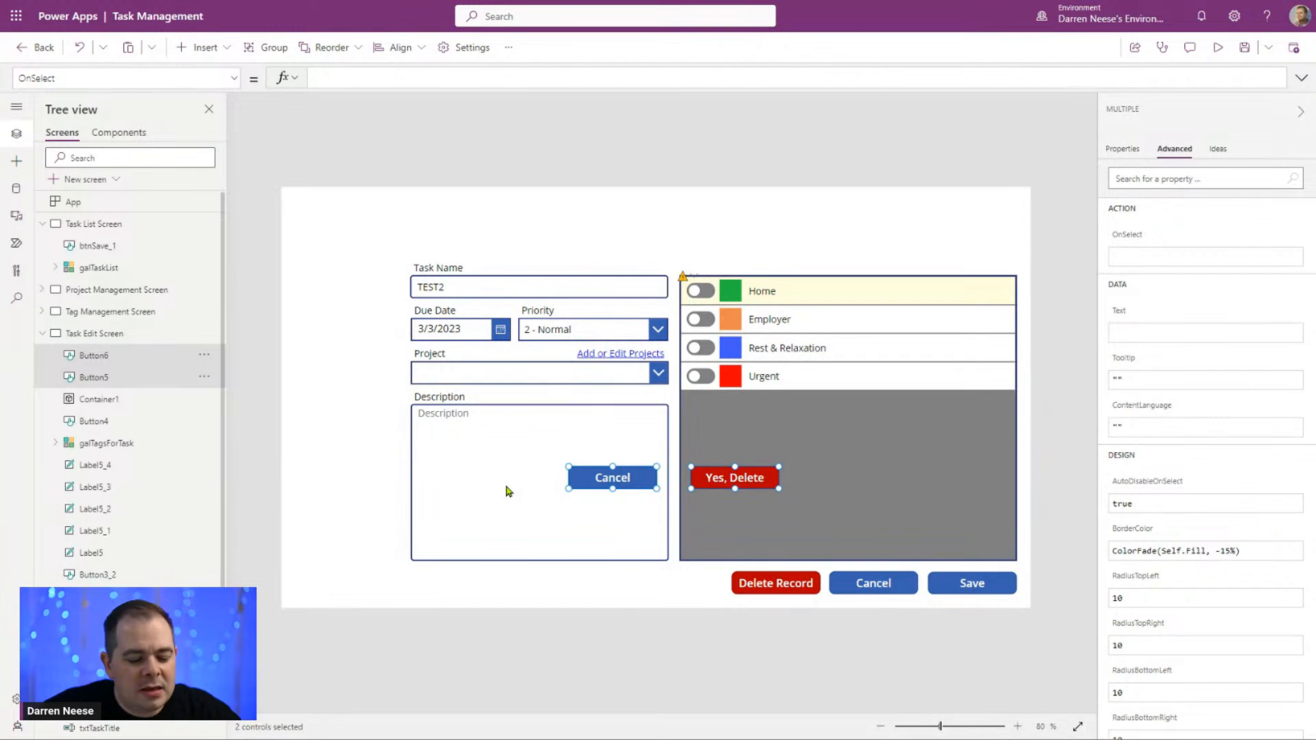
pyautogui.press('Delete')
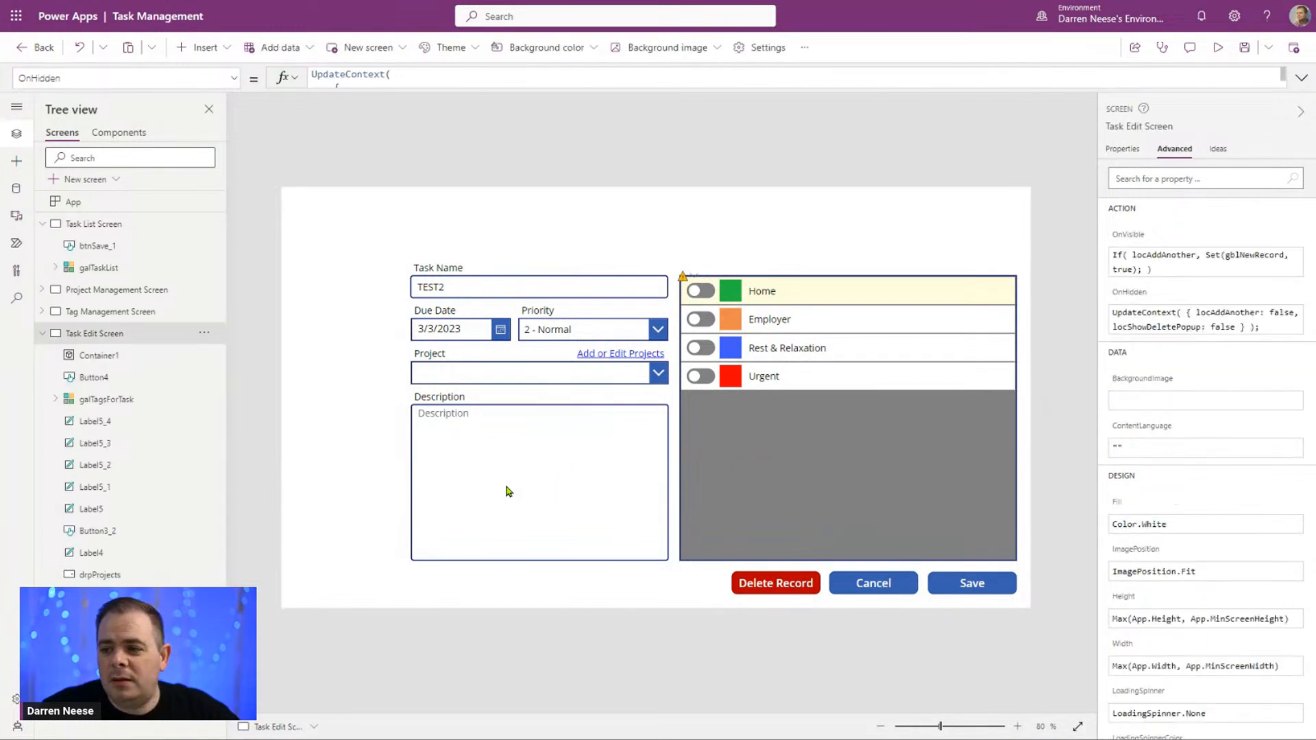
pyautogui.keyDown('alt'); pyautogui.click(775, 586); pyautogui.keyUp('alt')
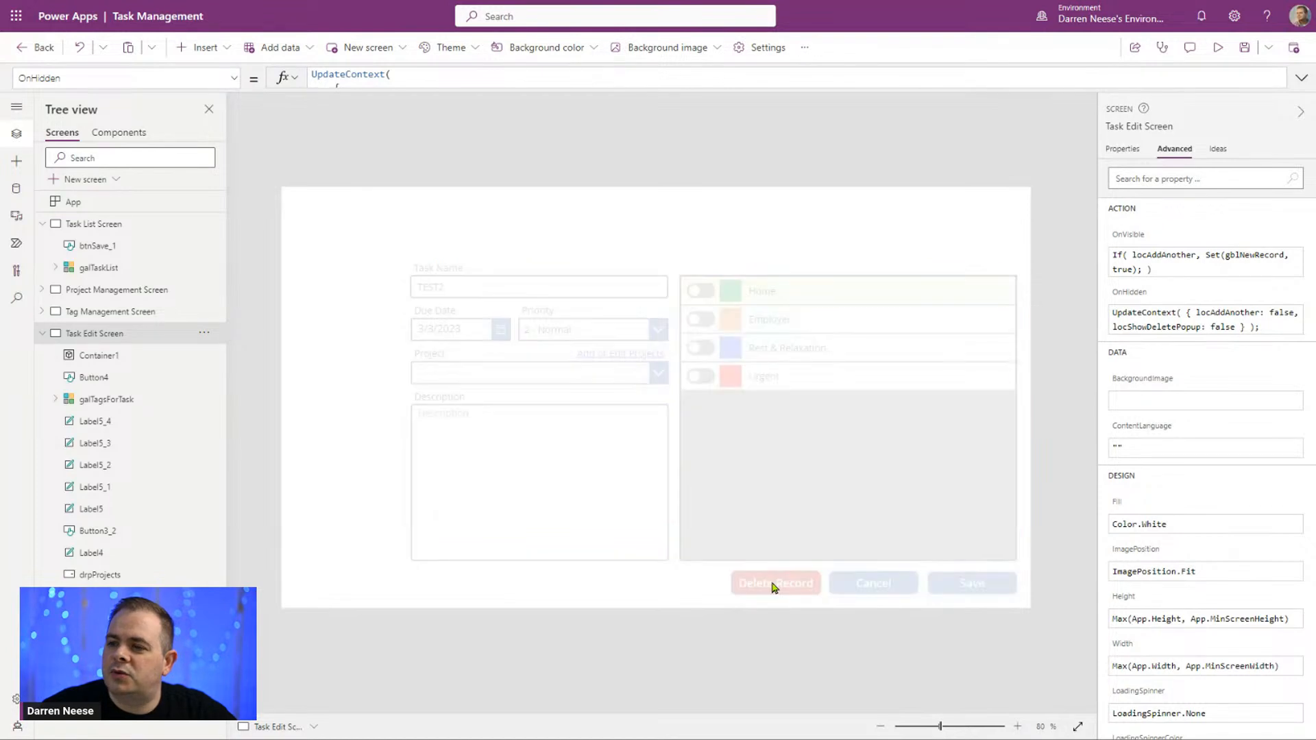
pyautogui.click(752, 469)
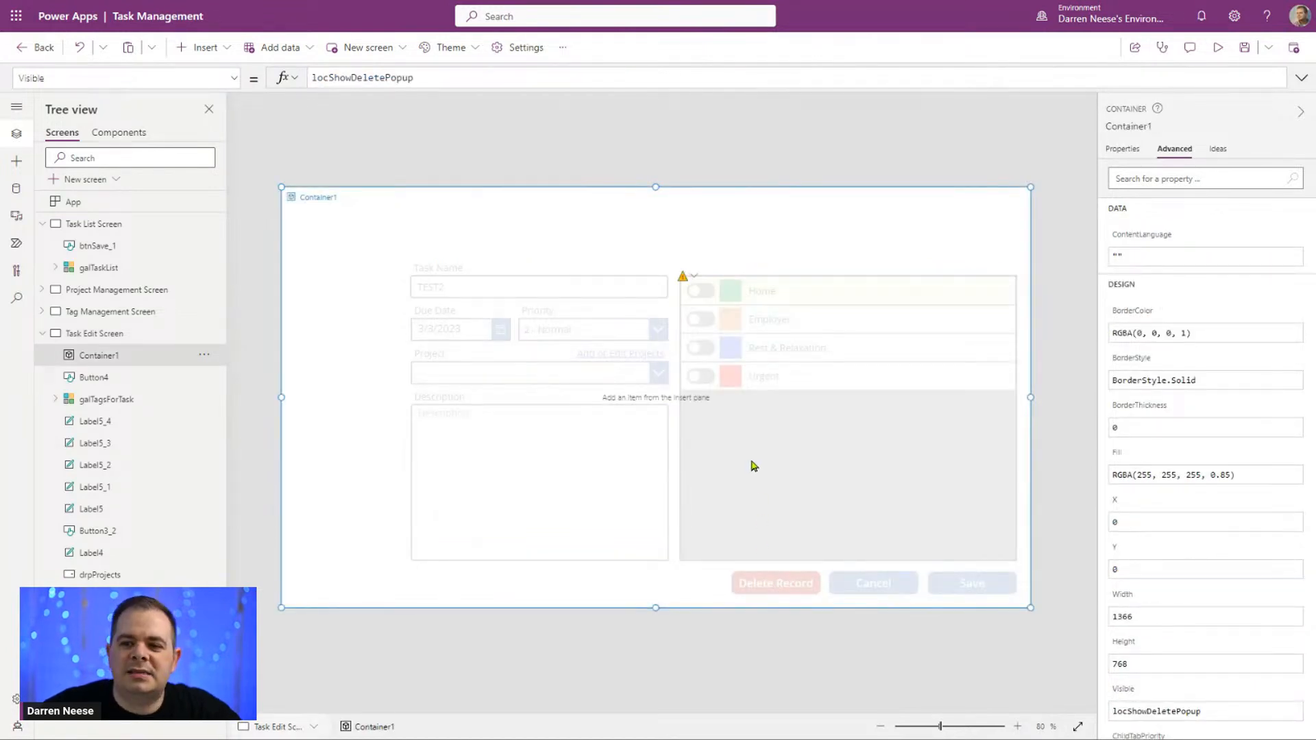
pyautogui.hotkey('ctrl', 'v')
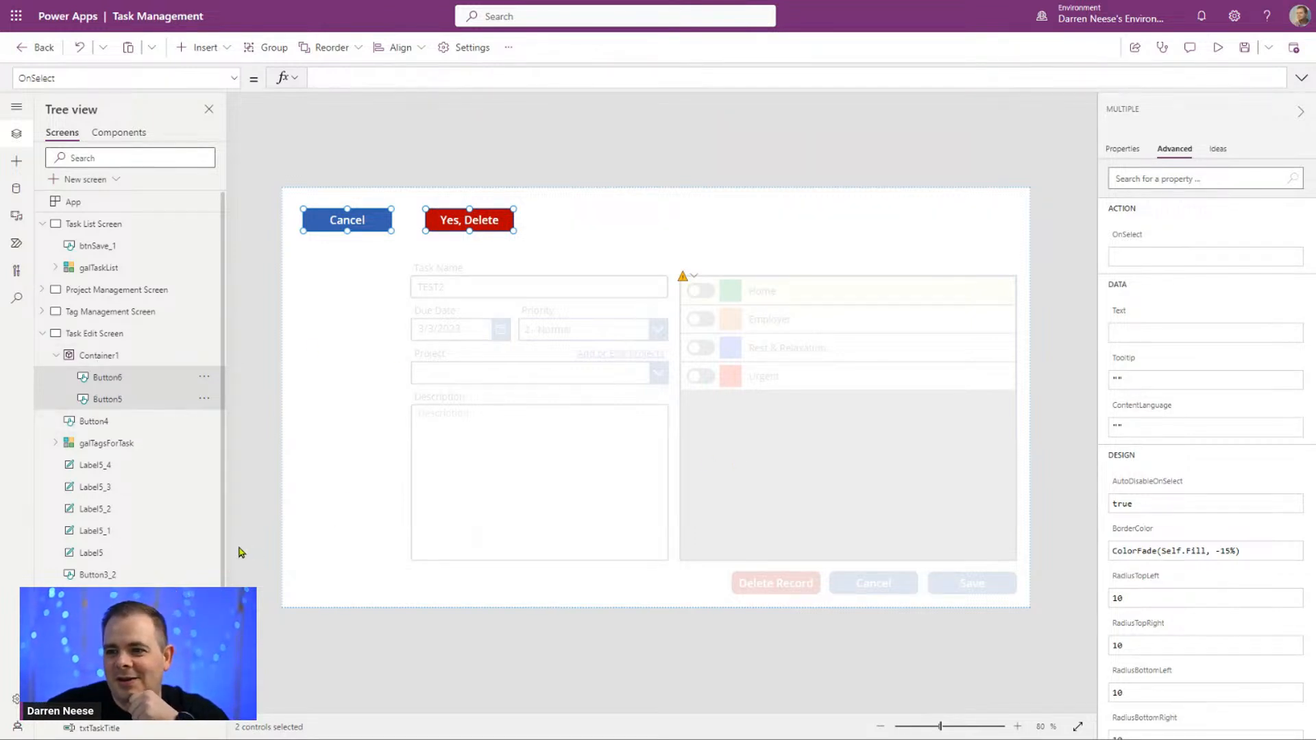
pyautogui.moveTo(484, 218); pyautogui.dragTo(744, 458)
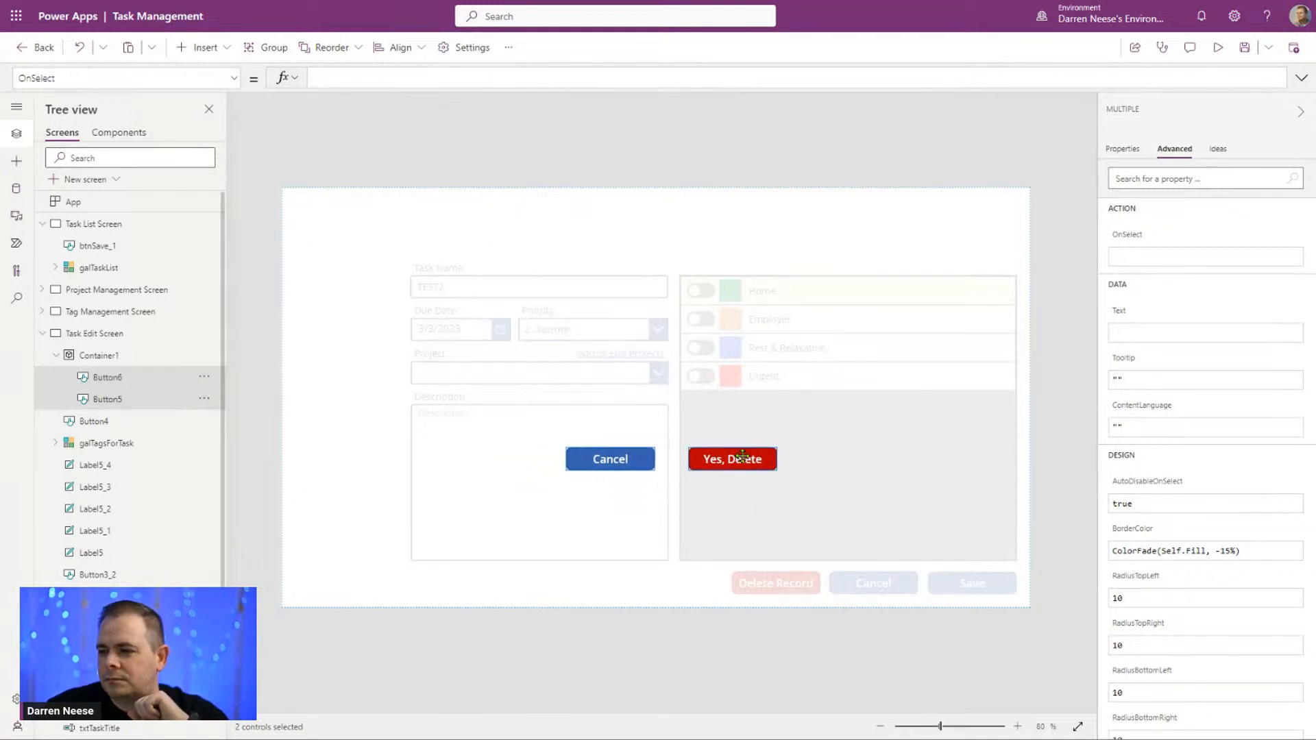
pyautogui.click(378, 694)
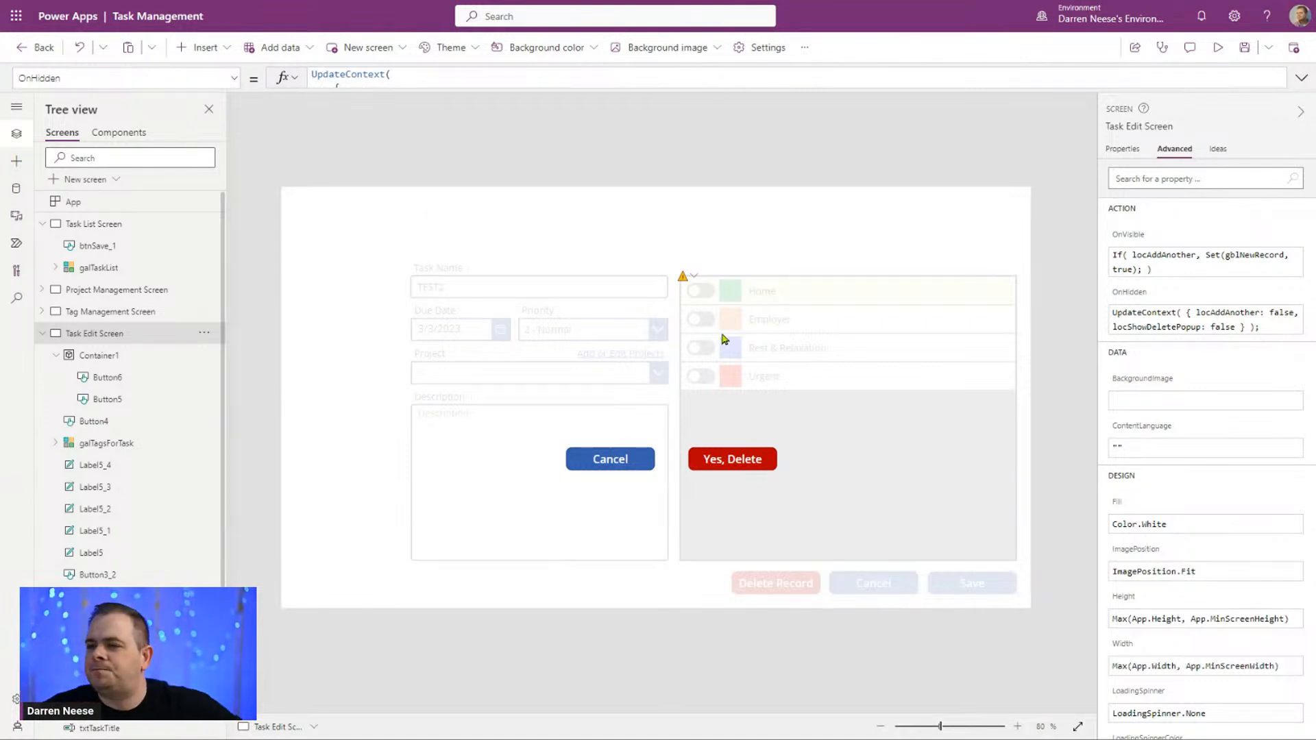
# Step: Insert a text label into Container1 and place it above the Cancel button, at about X 488, Y 248
pyautogui.click(204, 47)
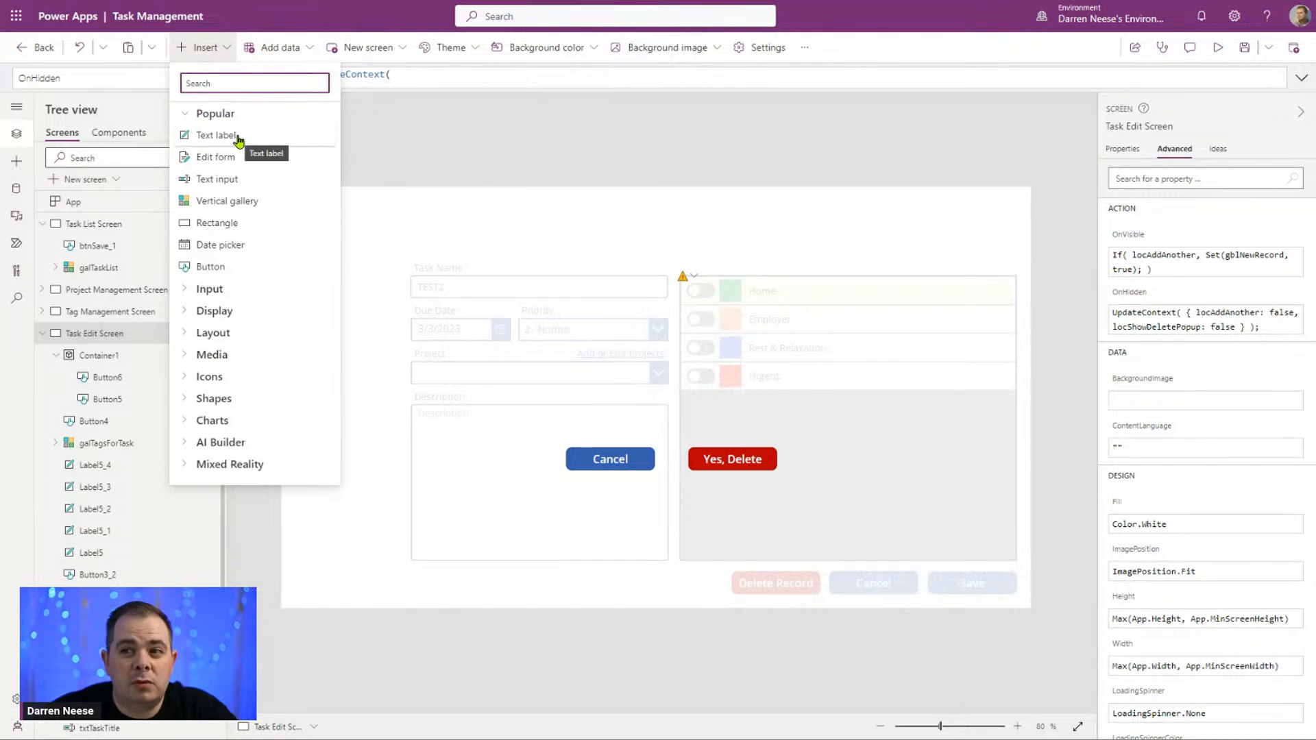
pyautogui.click(108, 357)
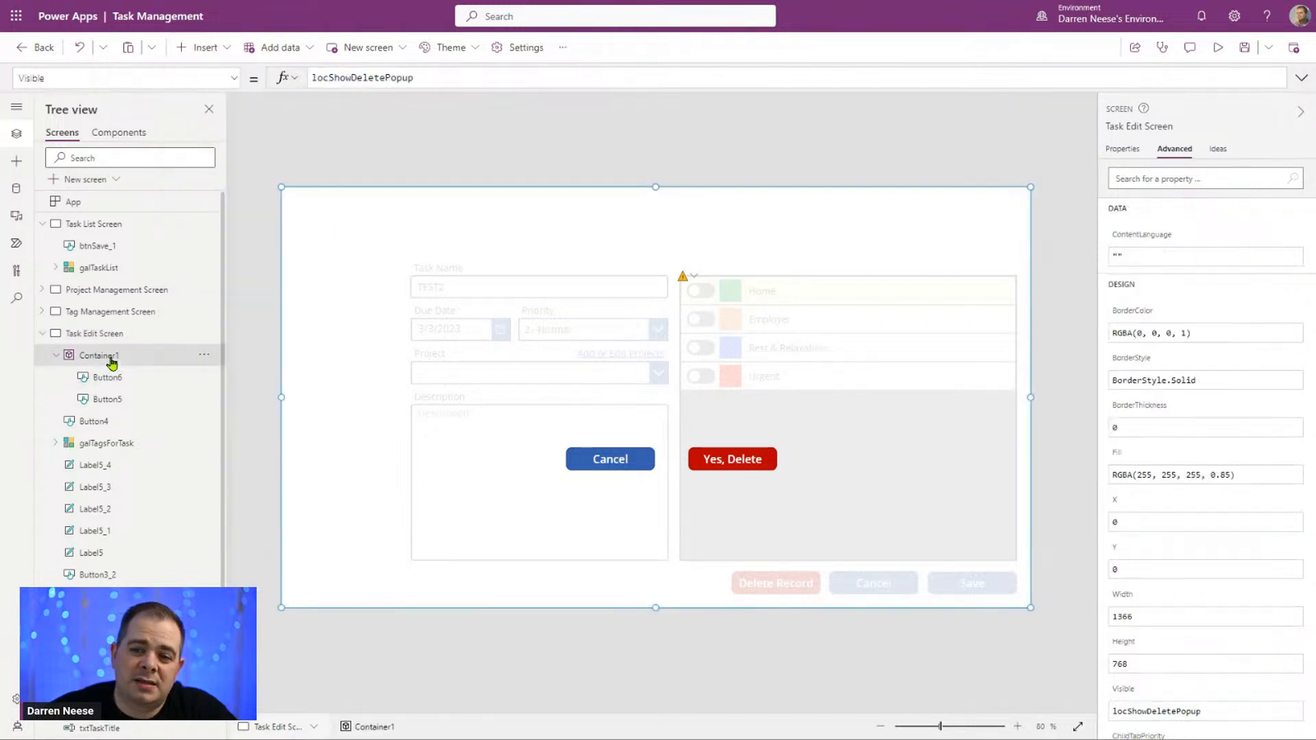
pyautogui.click(199, 47)
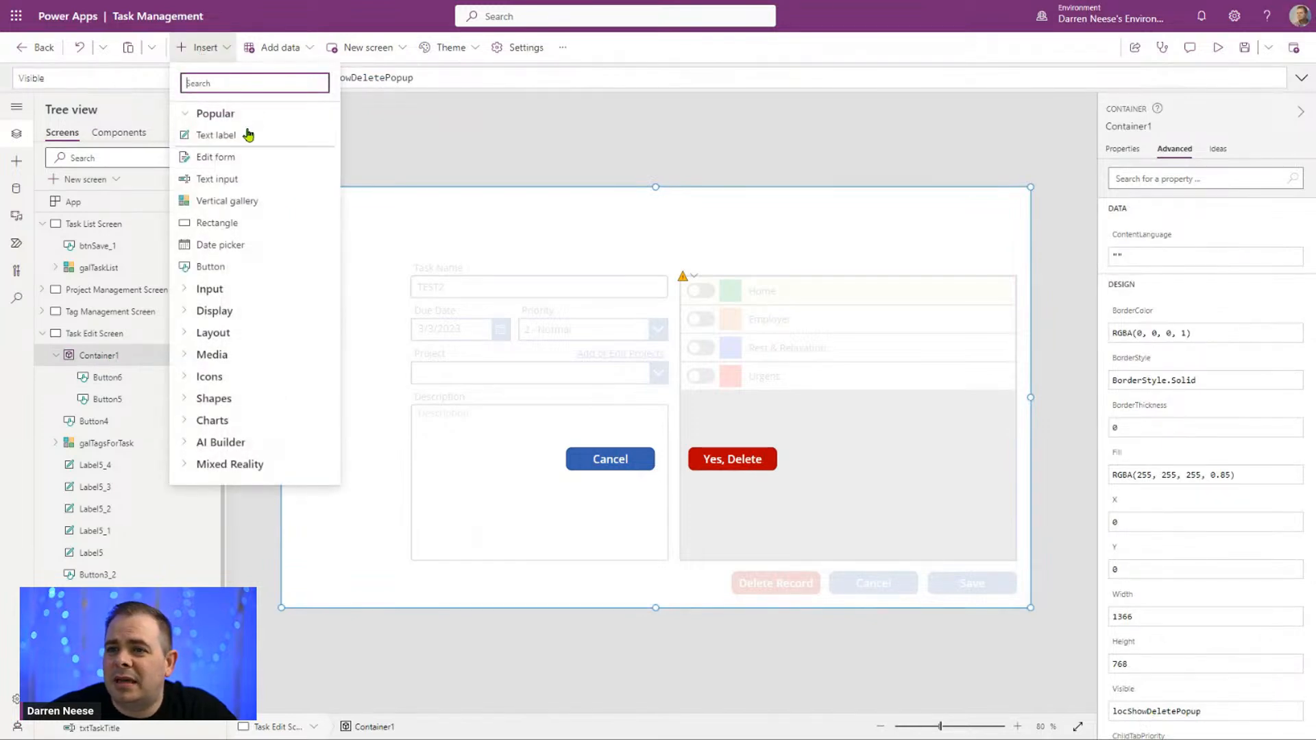
pyautogui.click(596, 210)
pyautogui.moveTo(349, 218); pyautogui.dragTo(617, 314)
pyautogui.moveTo(612, 360); pyautogui.dragTo(594, 330)
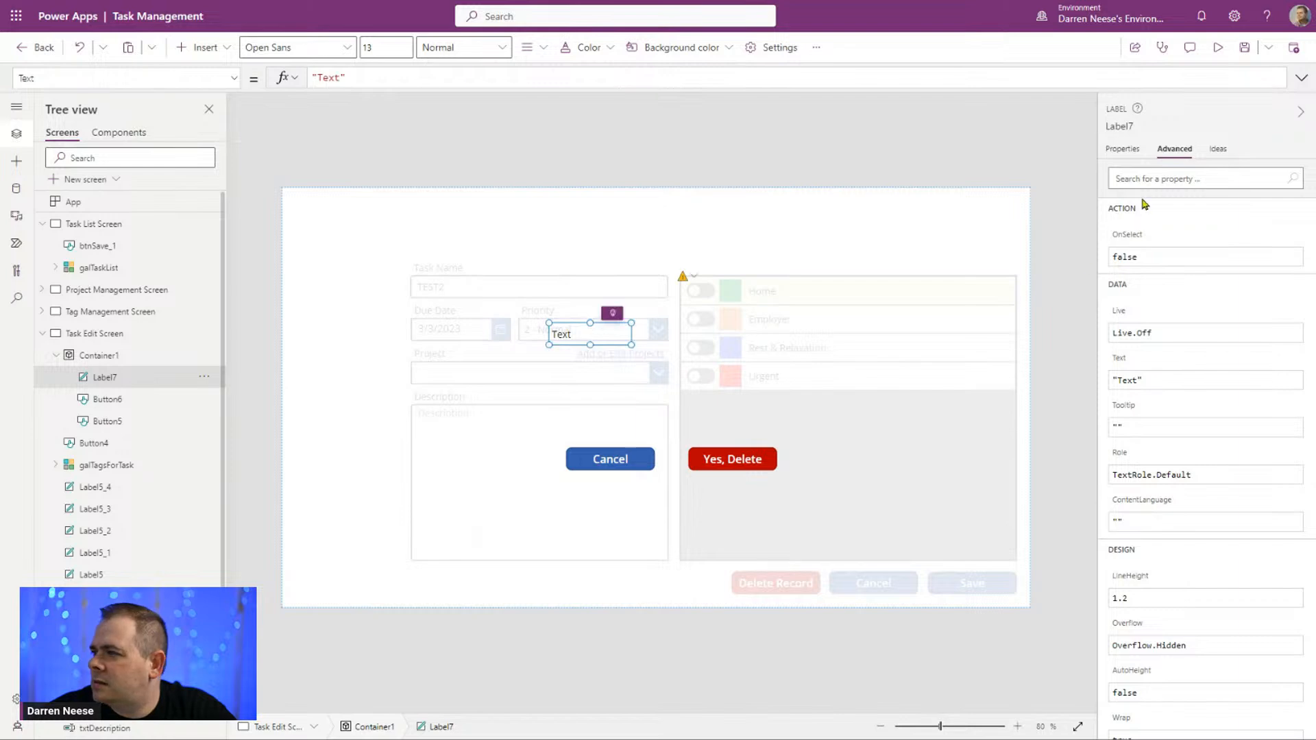
pyautogui.click(1122, 150)
pyautogui.click(1267, 175)
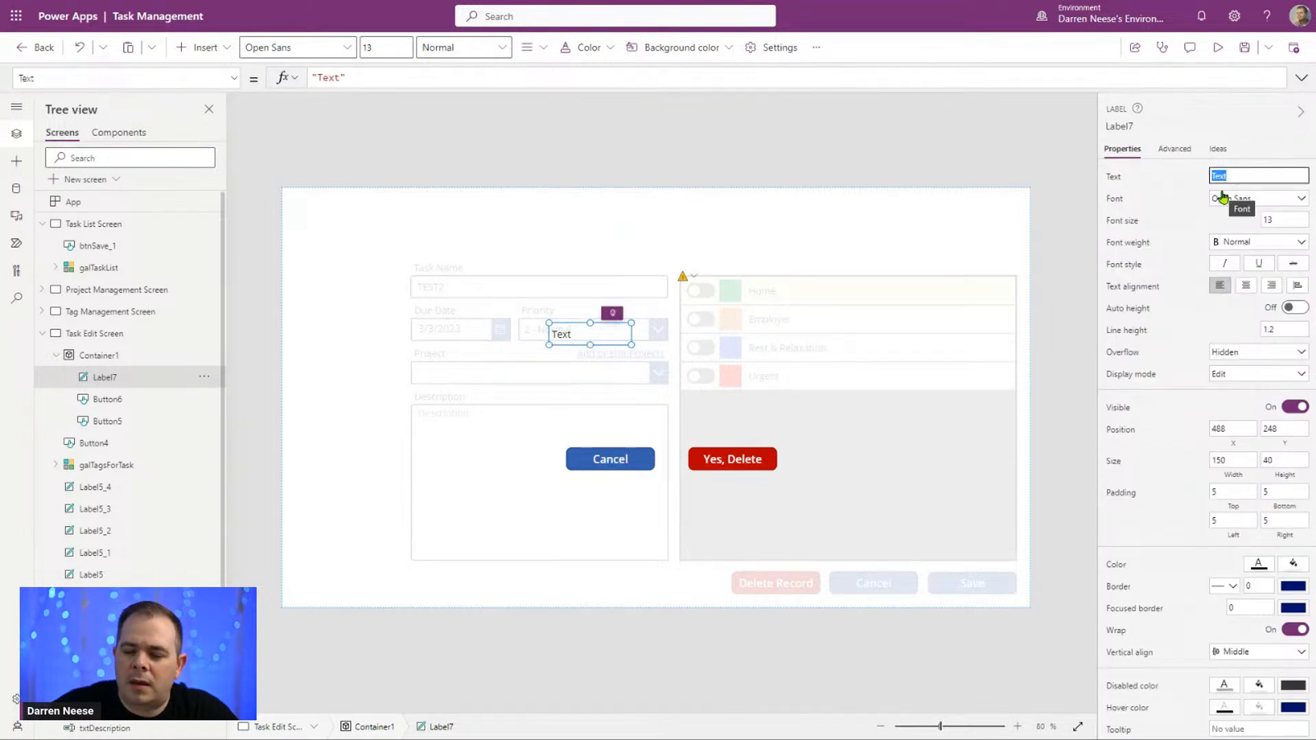
pyautogui.write('Are you')
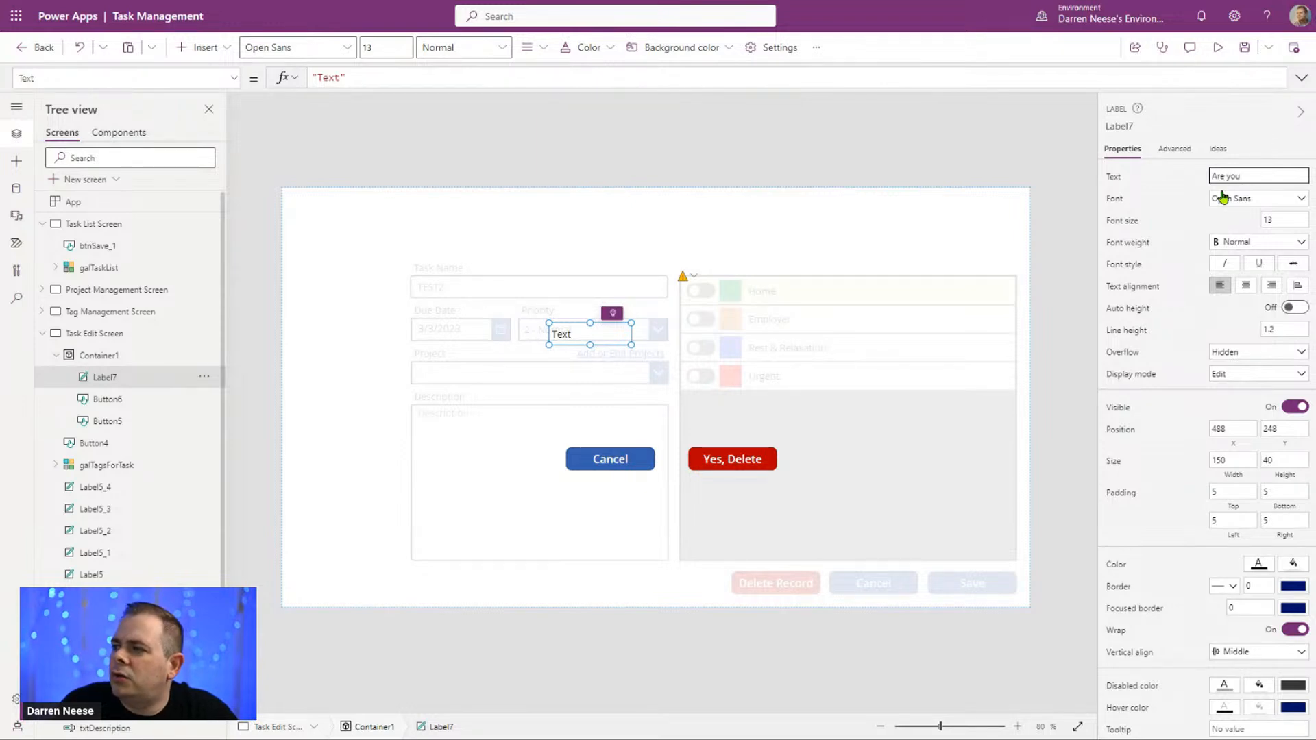
pyautogui.write(' sure you want to delete')
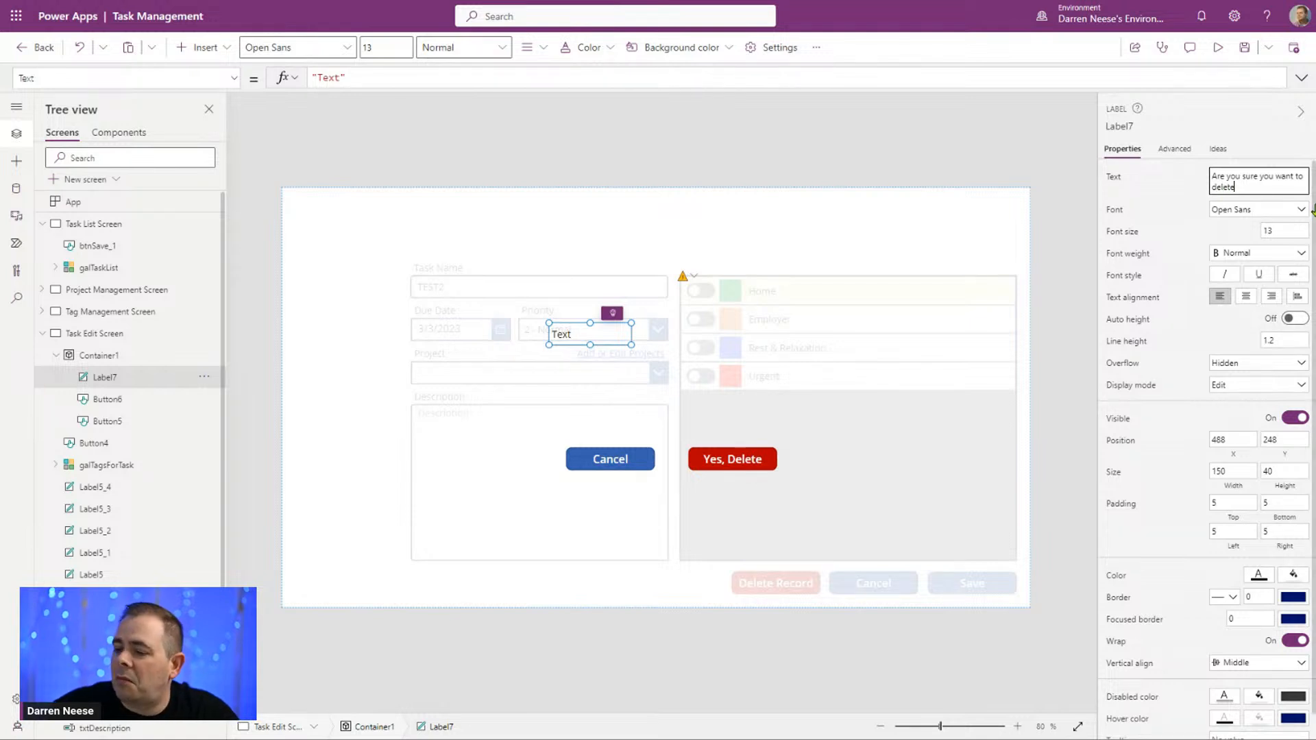
pyautogui.write('permanent')
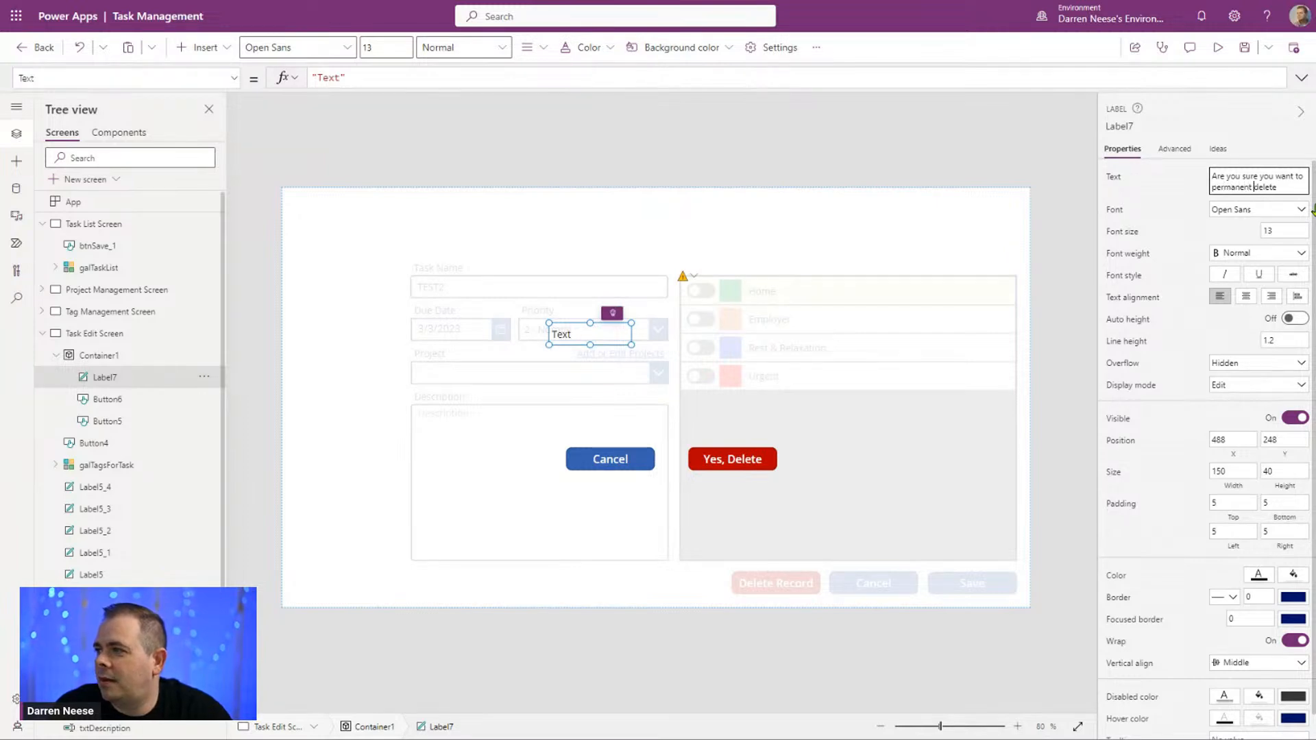
pyautogui.press('BackSpace')
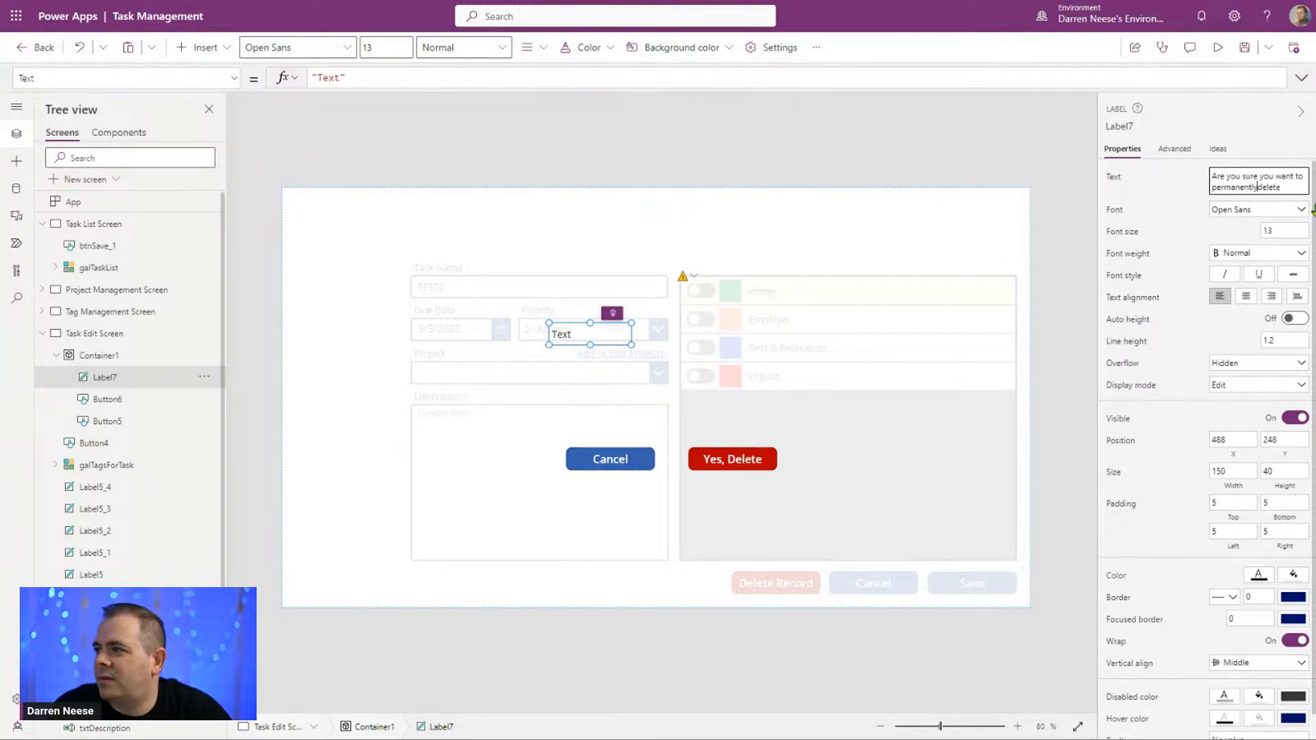
pyautogui.press('Escape')
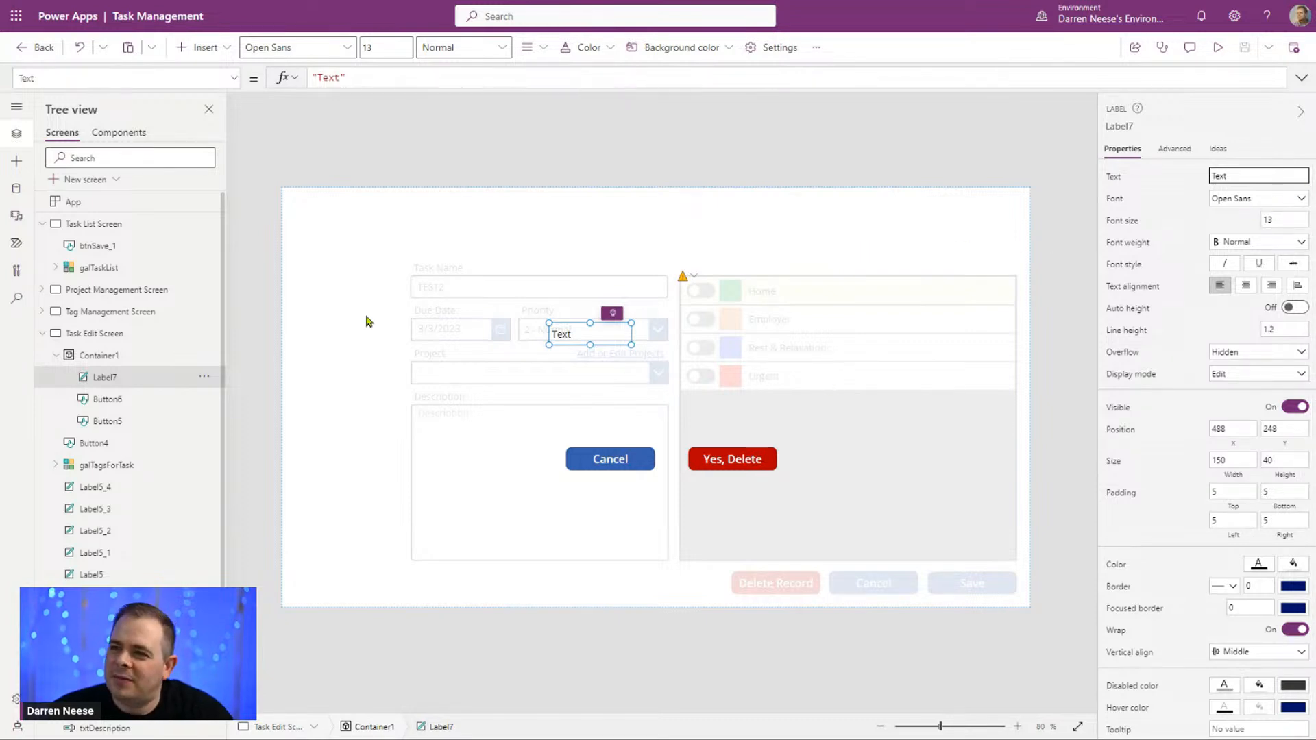
# Step: Replace the popup label's text with "Are you sure you want to permanently delete this task: "
pyautogui.click(329, 78)
pyautogui.doubleClick(329, 78)
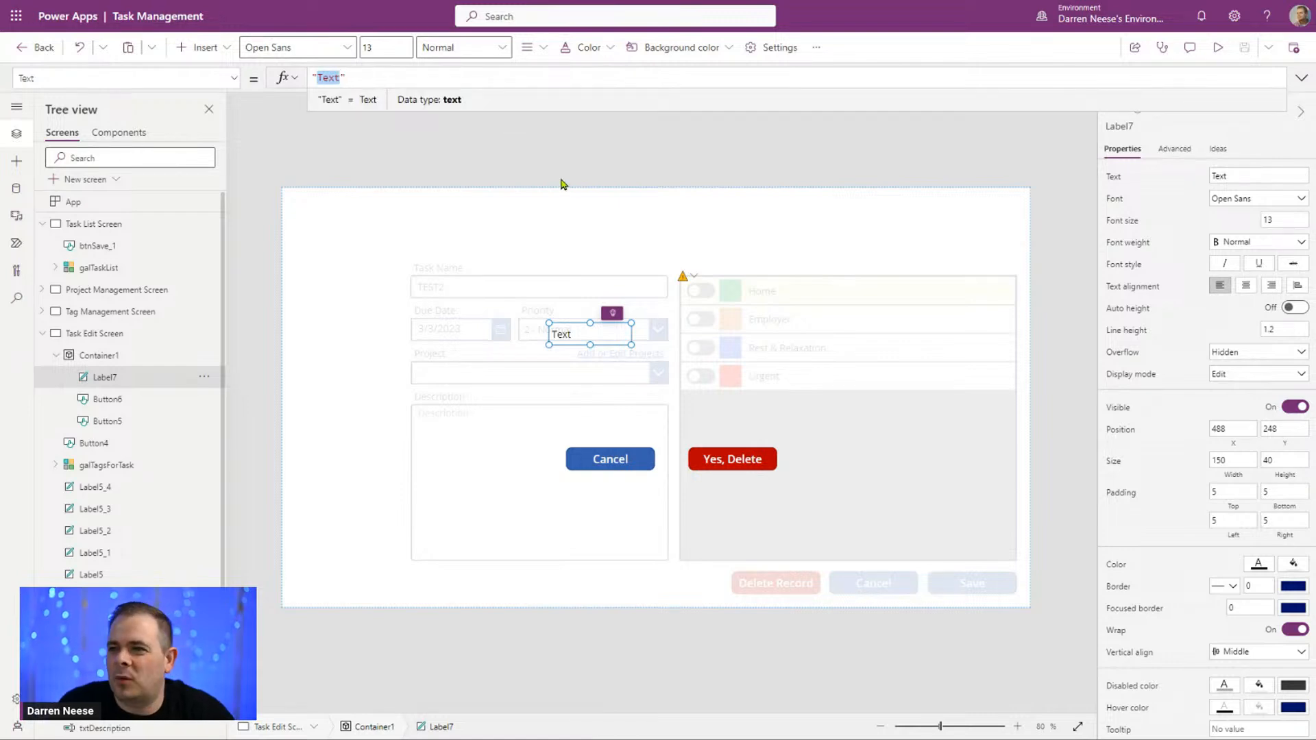
pyautogui.write('Are you sure ')
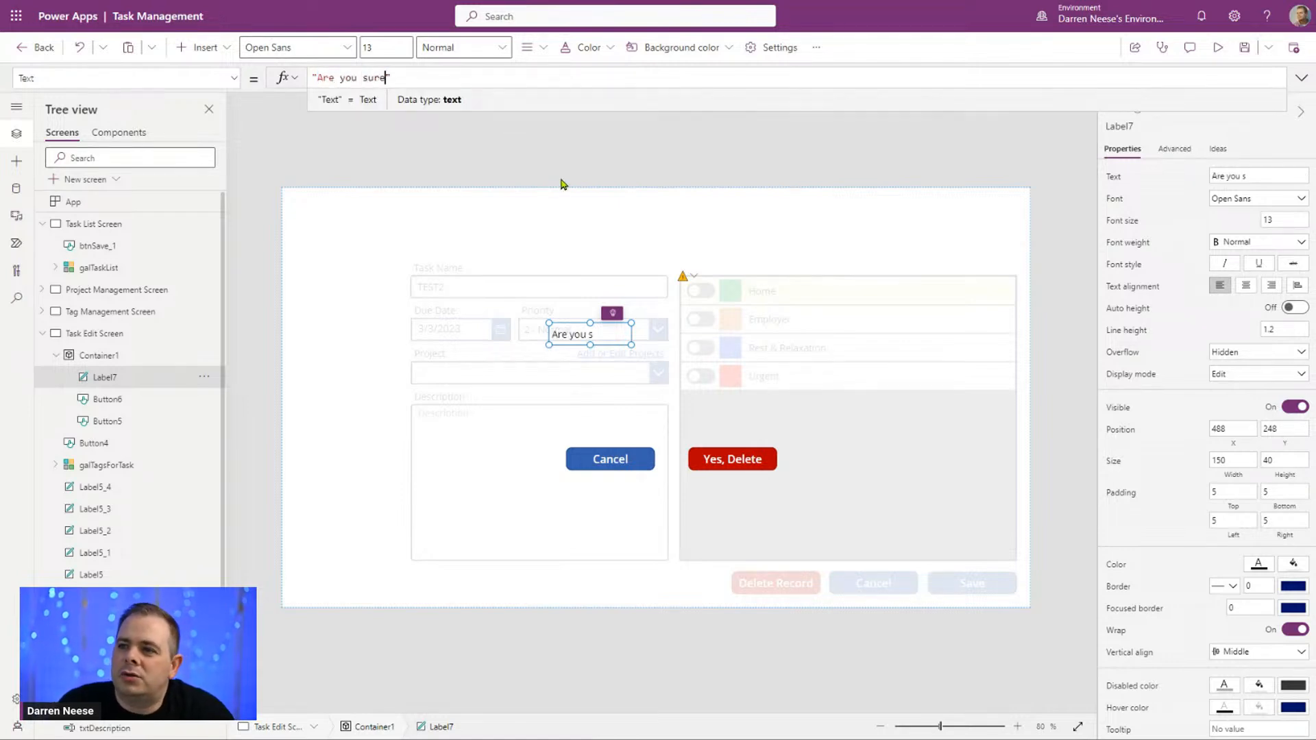
pyautogui.write('you want to pre')
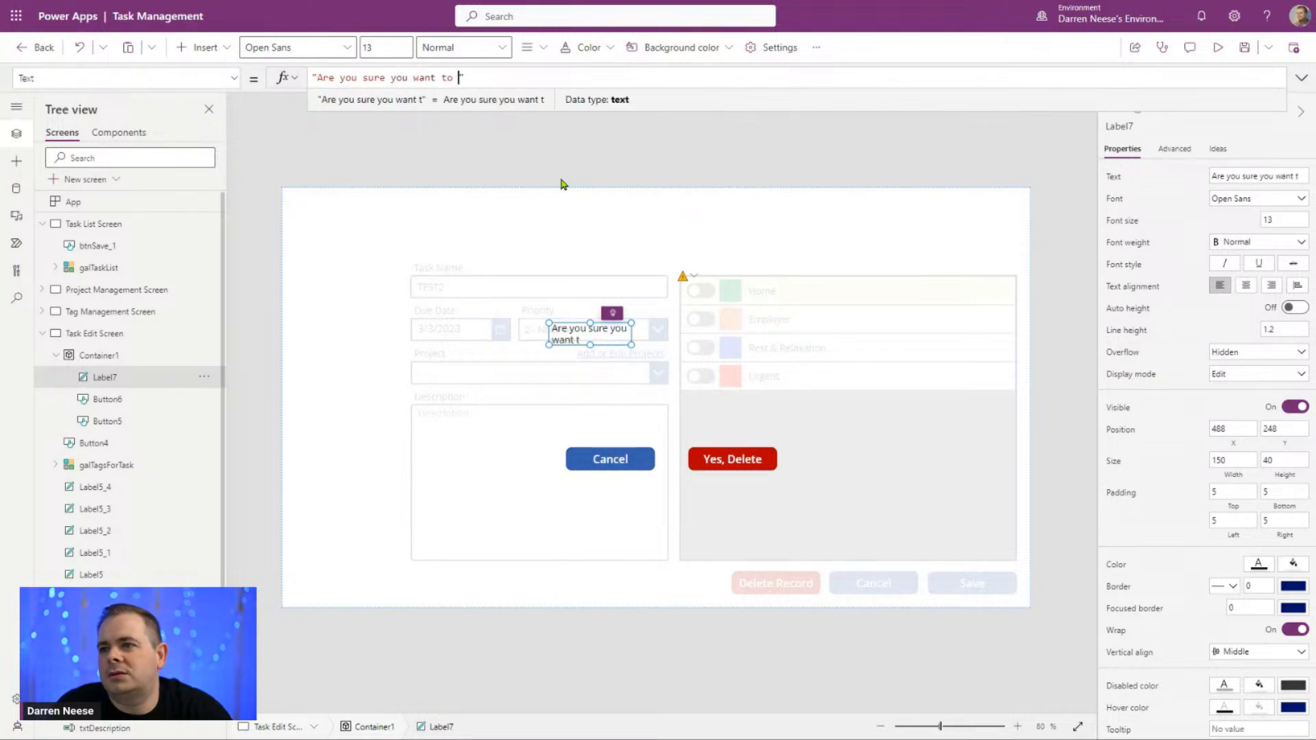
pyautogui.write('ma')
pyautogui.press('BackSpace')
pyautogui.press('BackSpace')
pyautogui.press('BackSpace')
pyautogui.press('BackSpace')
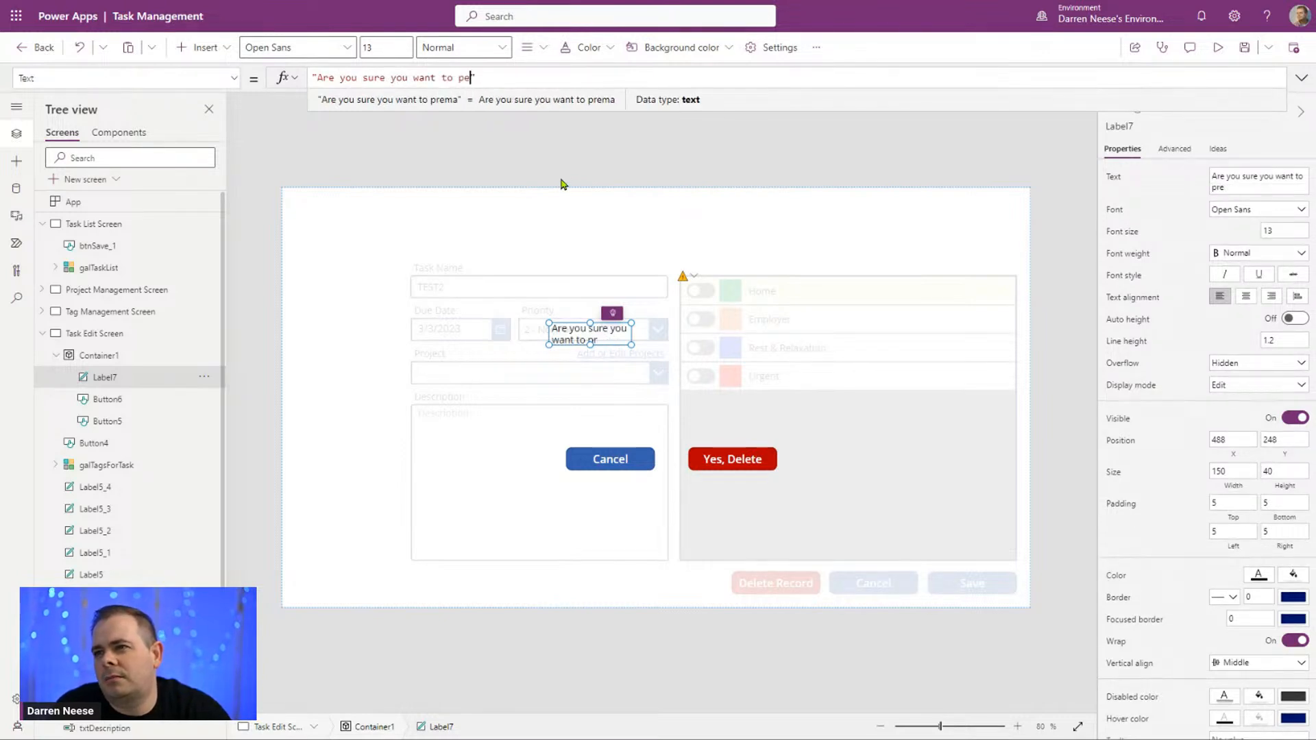
pyautogui.write('erman')
pyautogui.write('ently dele')
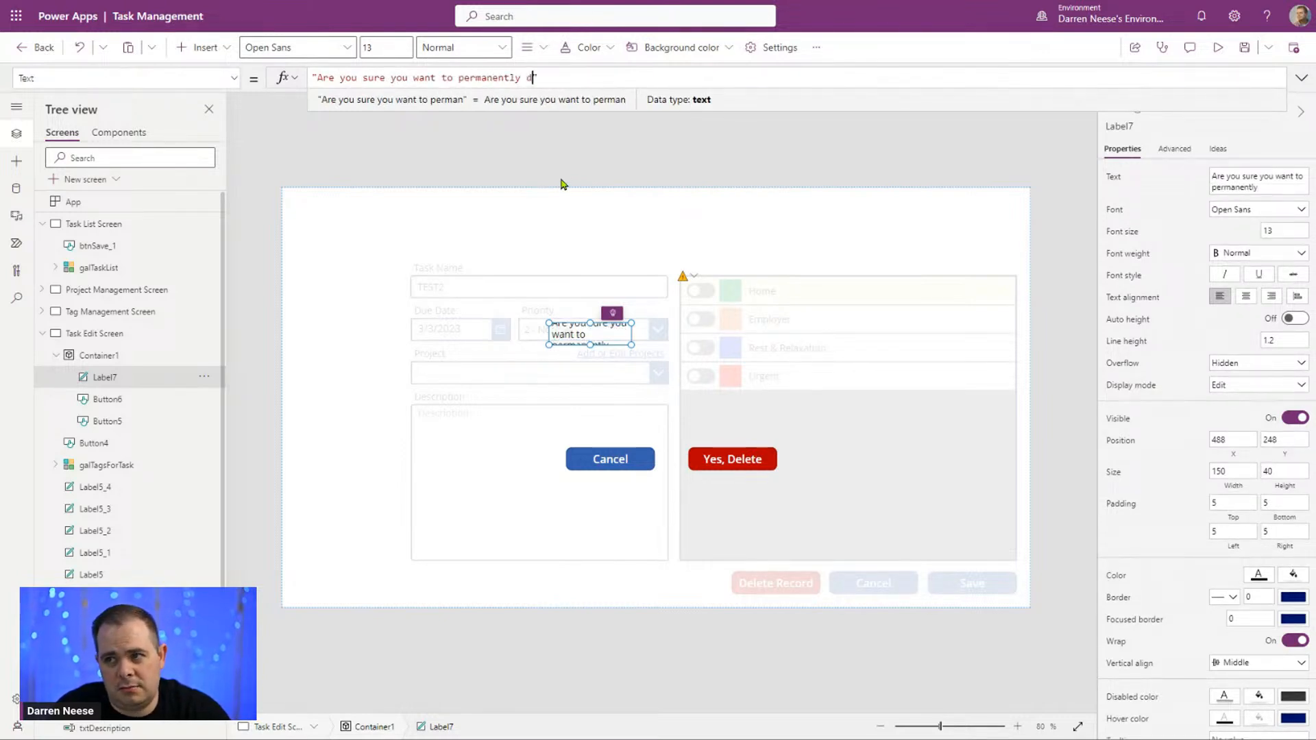
pyautogui.write('te this task')
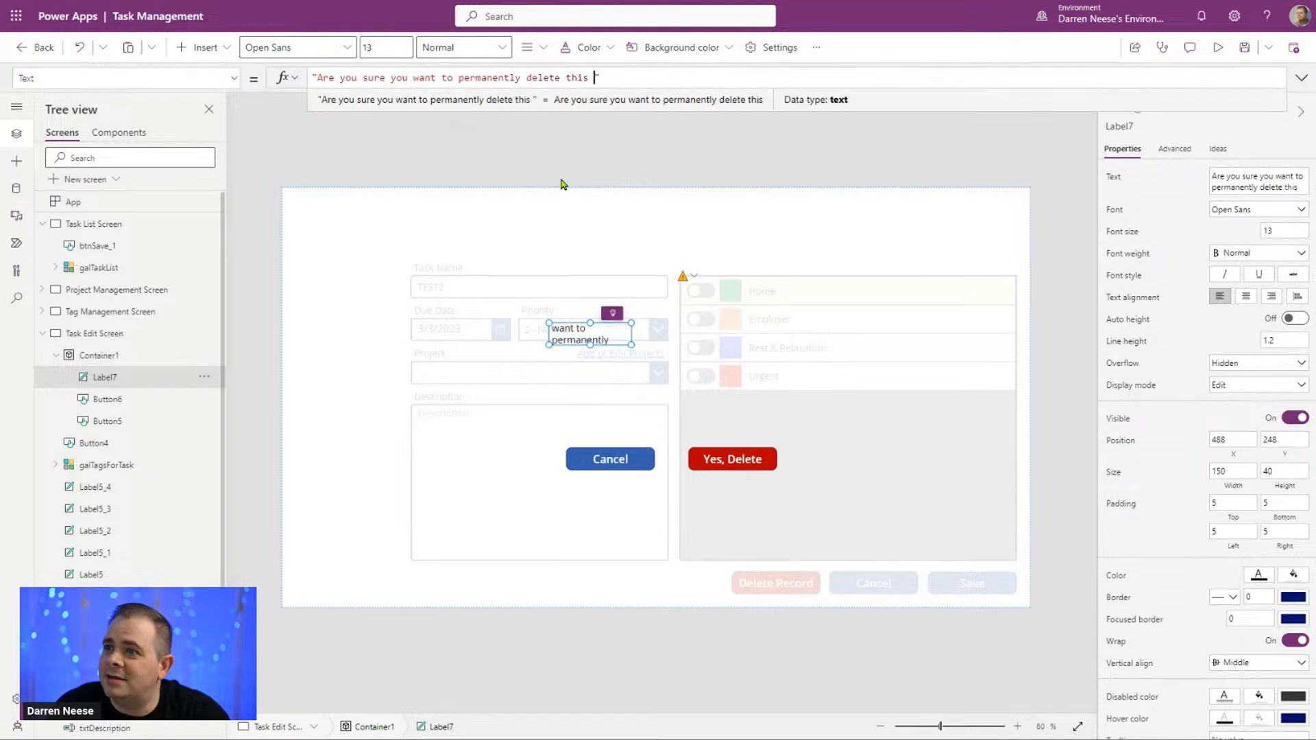
pyautogui.write(': "')
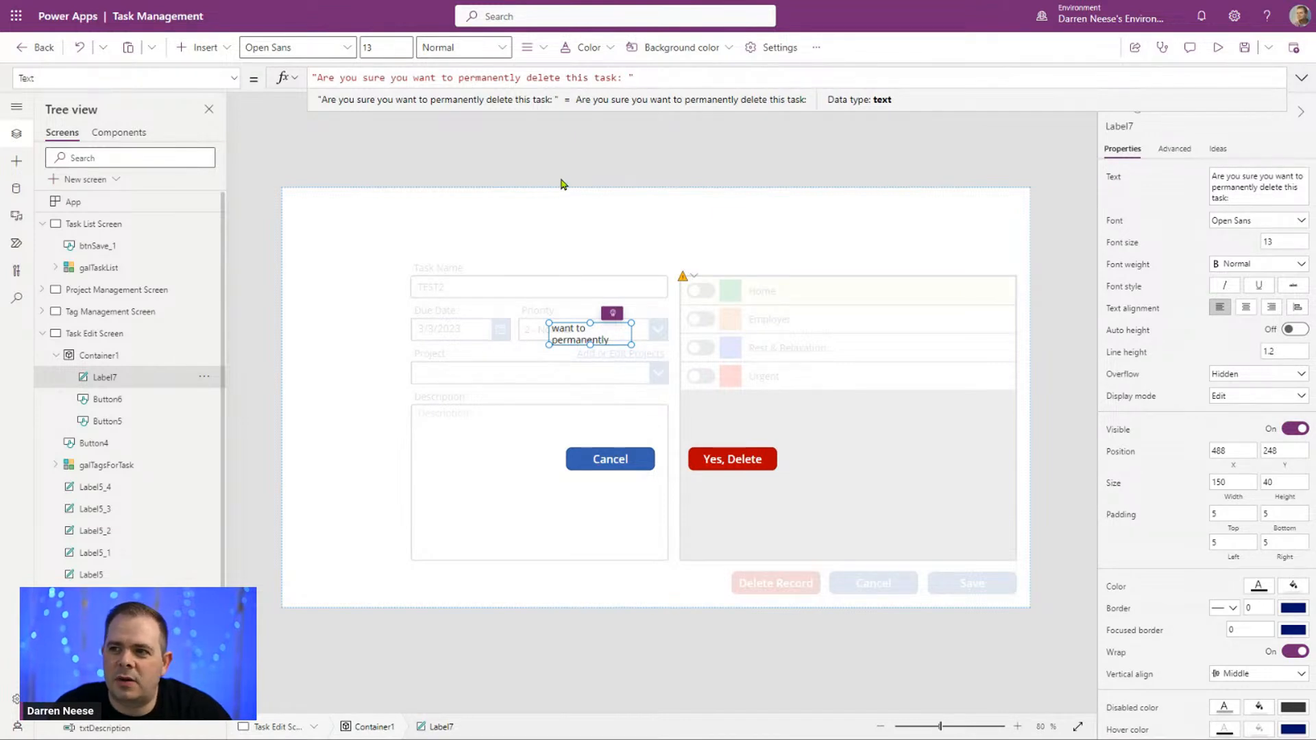
pyautogui.write(' &')
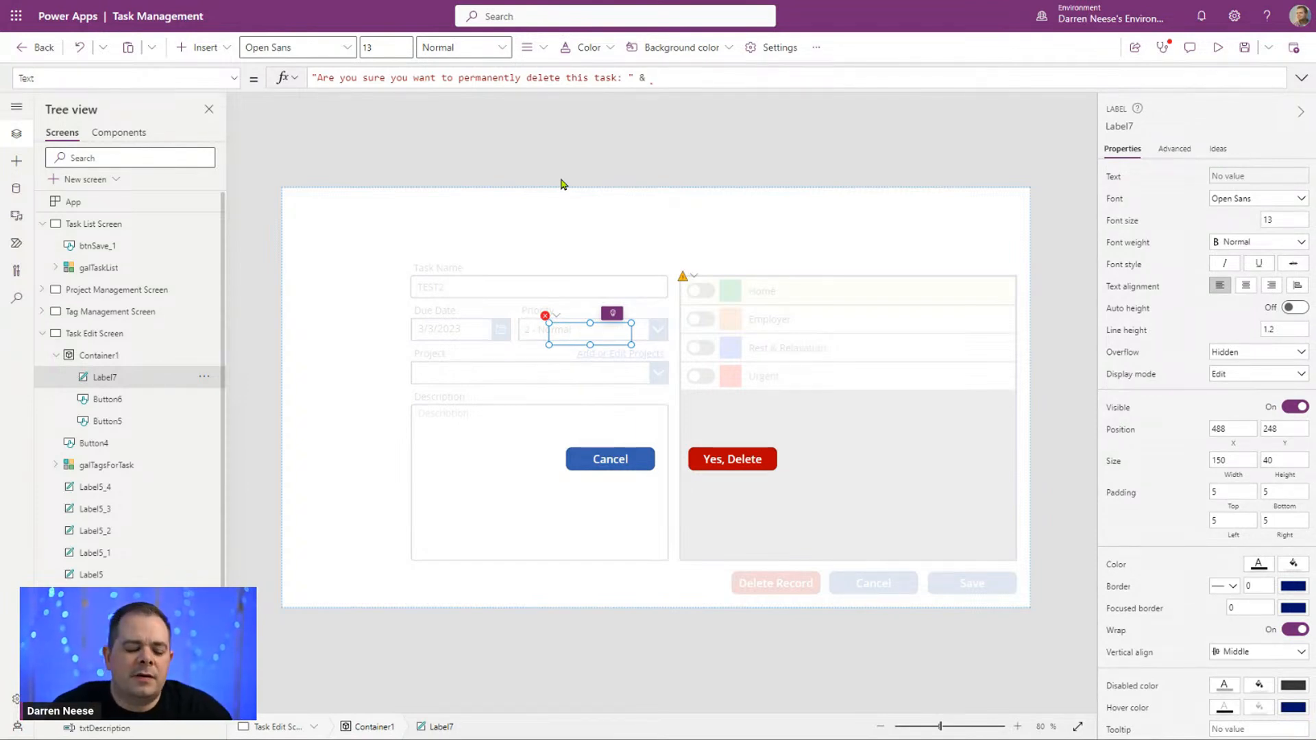
# Step: Append the selected task's title to the label text with & galTaskList.Selected.Title
pyautogui.write('galTaskL')
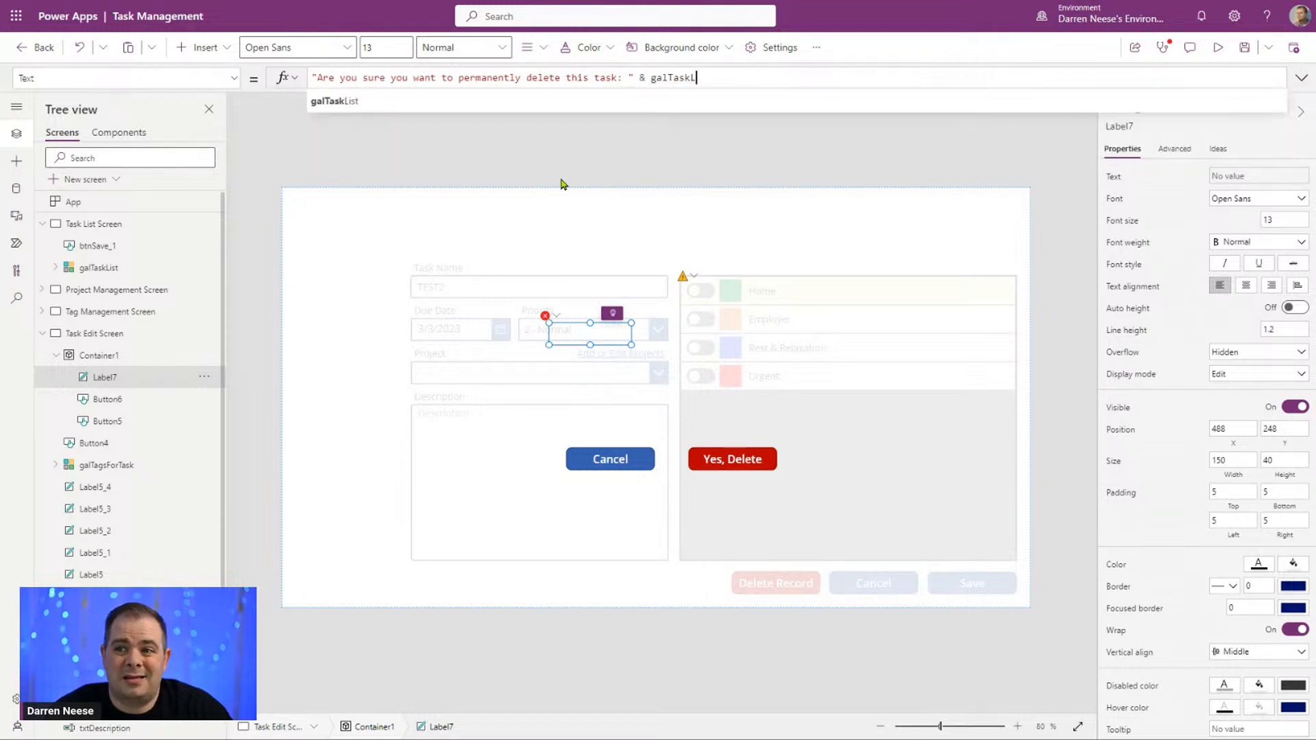
pyautogui.write('ist.')
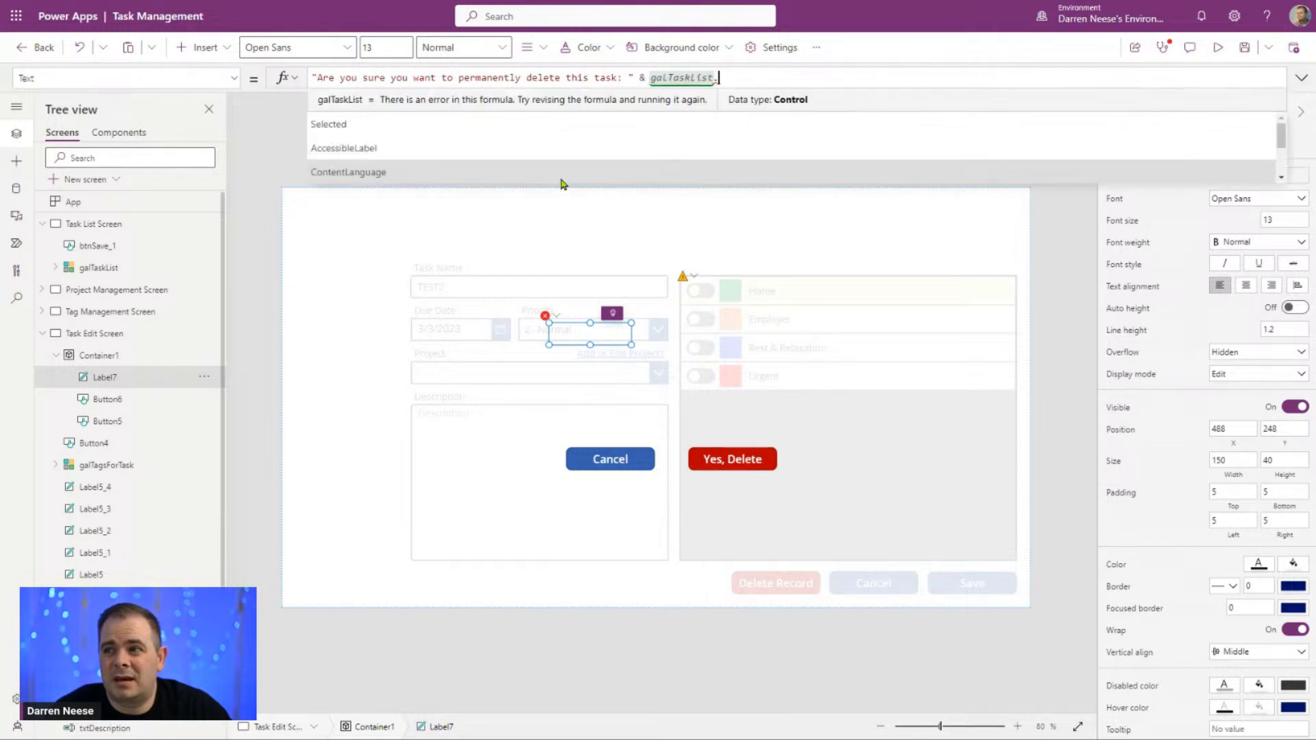
pyautogui.write('Selected')
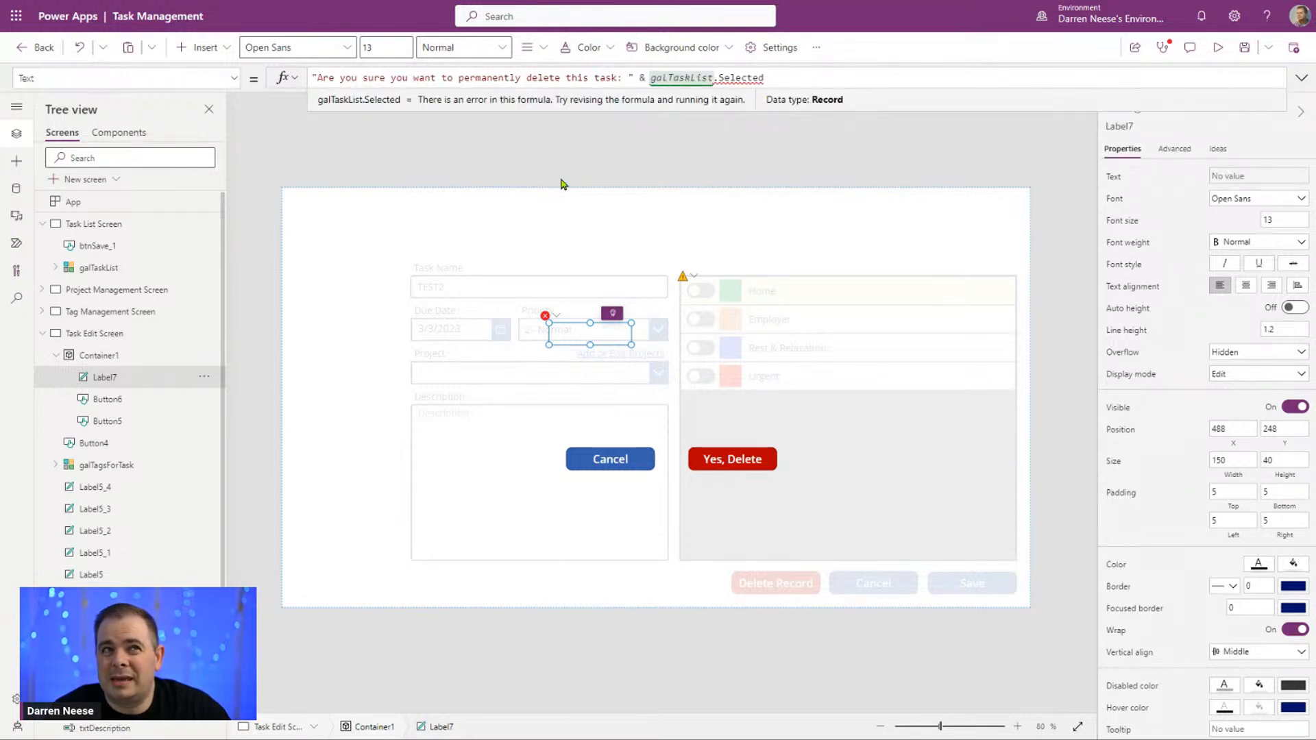
pyautogui.write('Title')
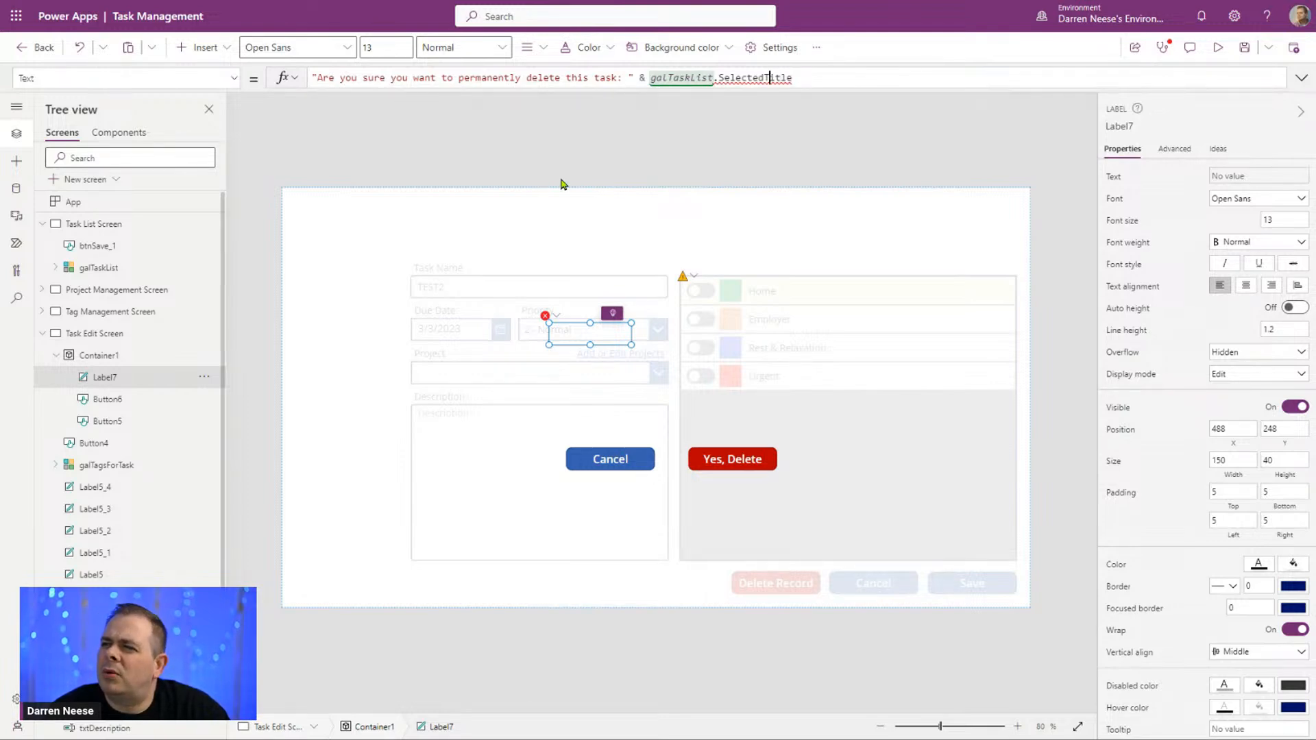
pyautogui.write('.')
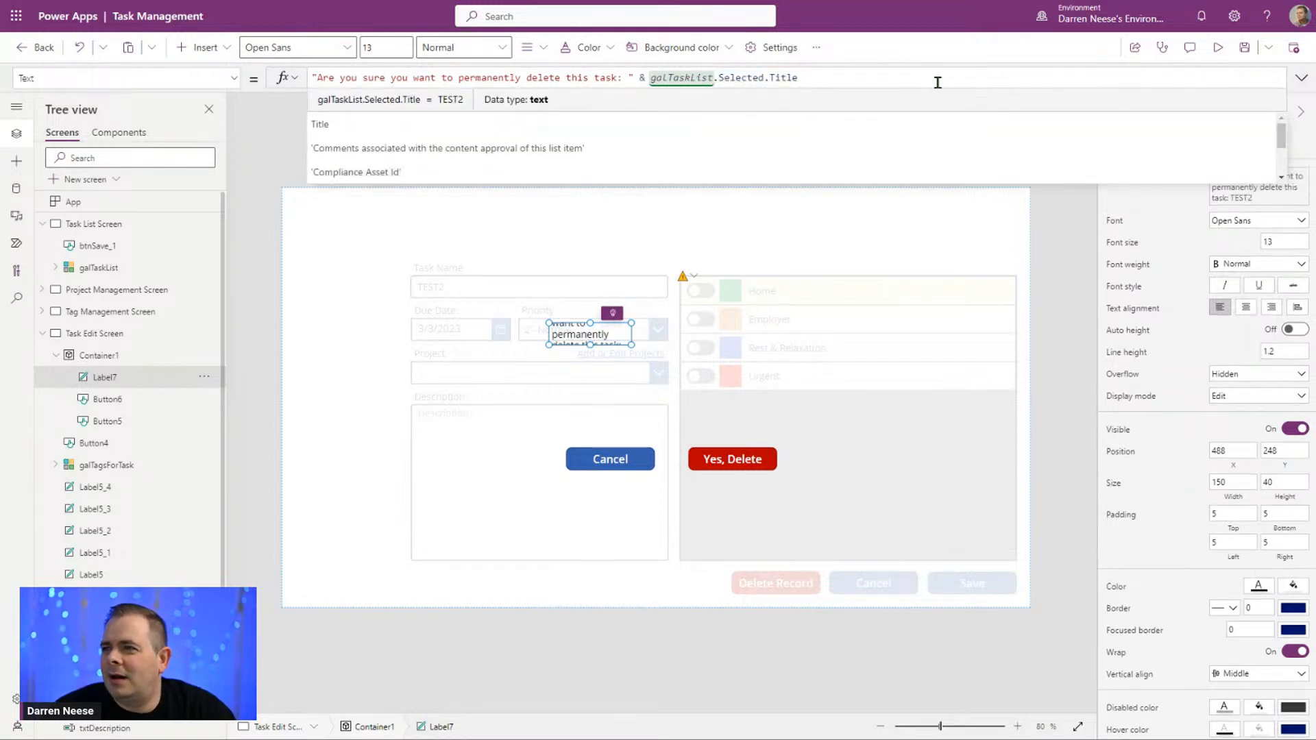
# Step: Enlarge the warning label to about 709 by 223 above the buttons and set its font size to 48
pyautogui.moveTo(632, 345); pyautogui.dragTo(812, 417)
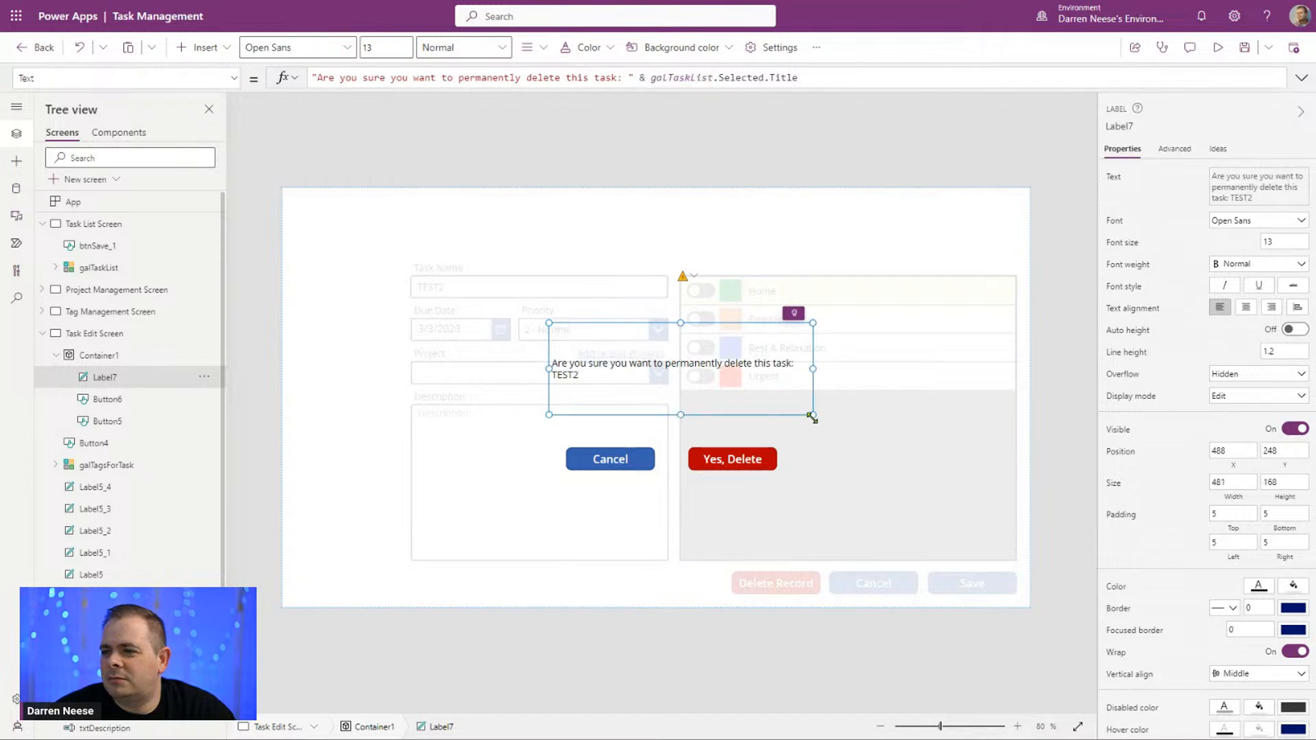
pyautogui.click(1290, 242)
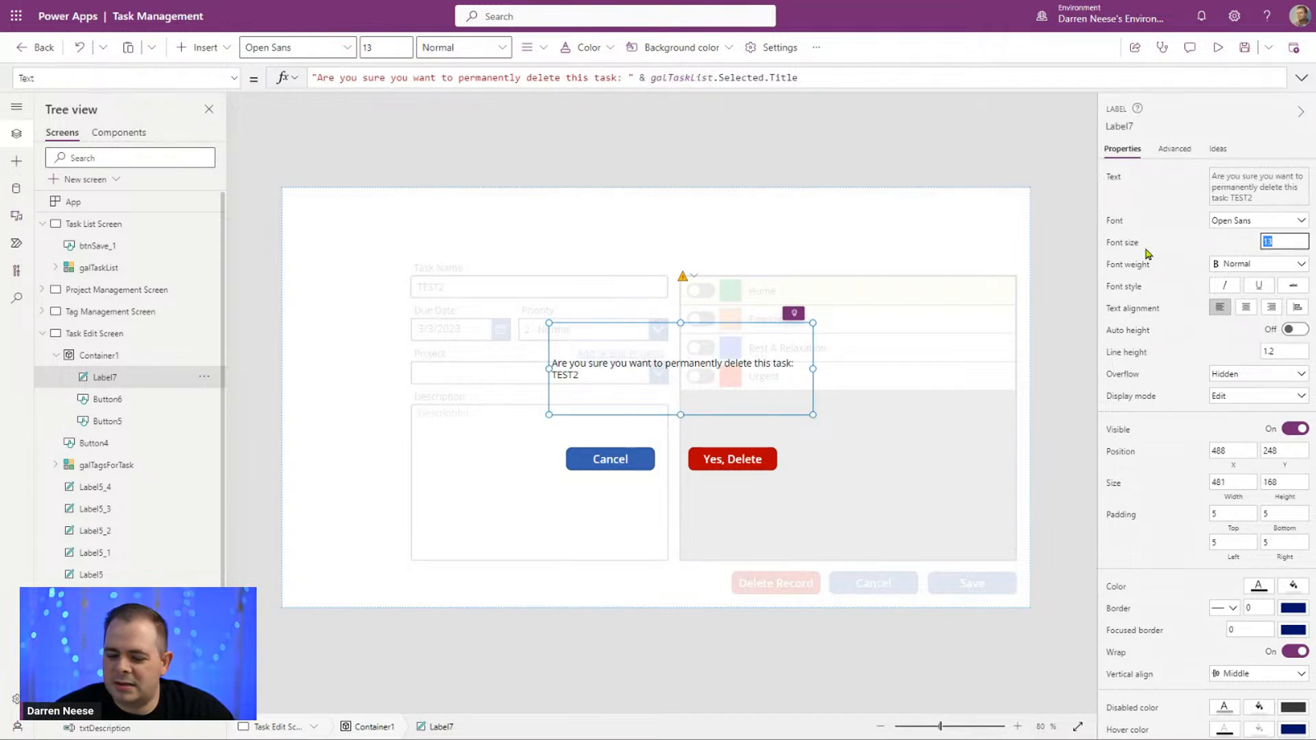
pyautogui.write('48')
pyautogui.moveTo(671, 358); pyautogui.dragTo(611, 344)
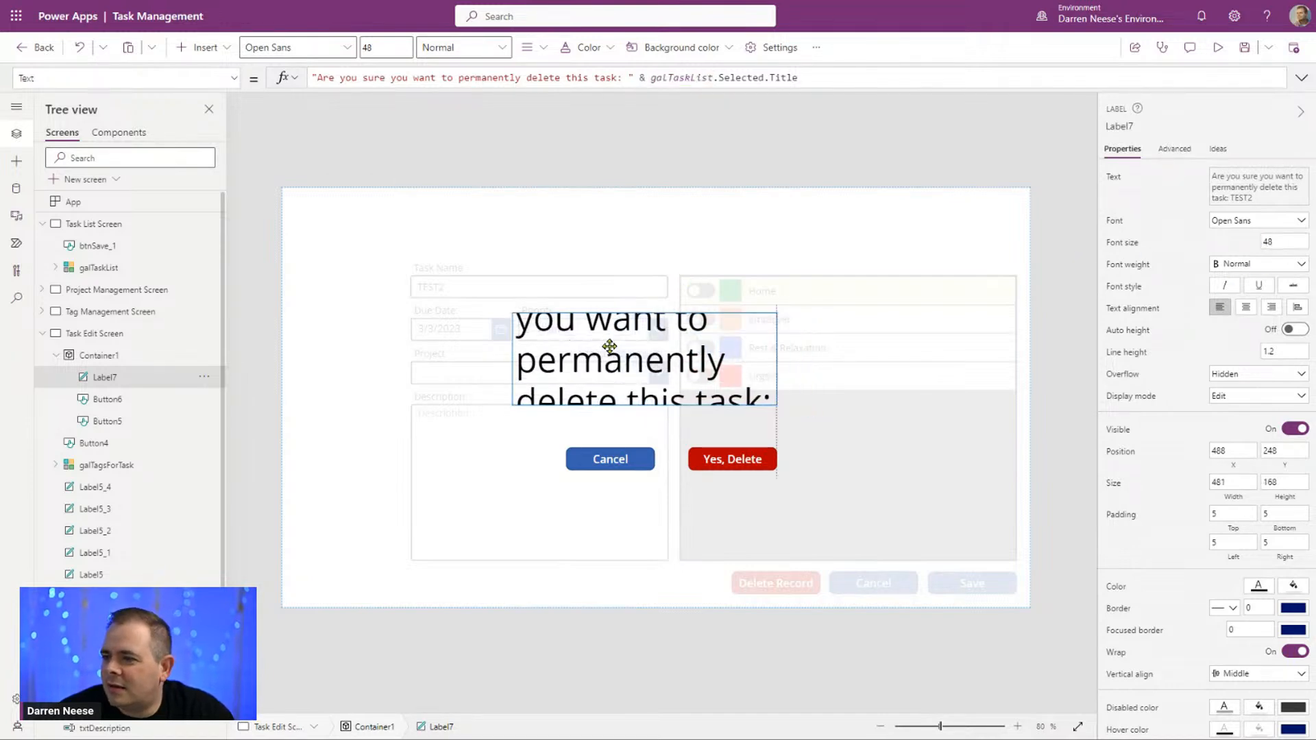
pyautogui.moveTo(753, 401); pyautogui.dragTo(879, 433)
# Step: Set the warning label's font size to 32, center its text and move it to about X 332, Y 204
pyautogui.click(1288, 243)
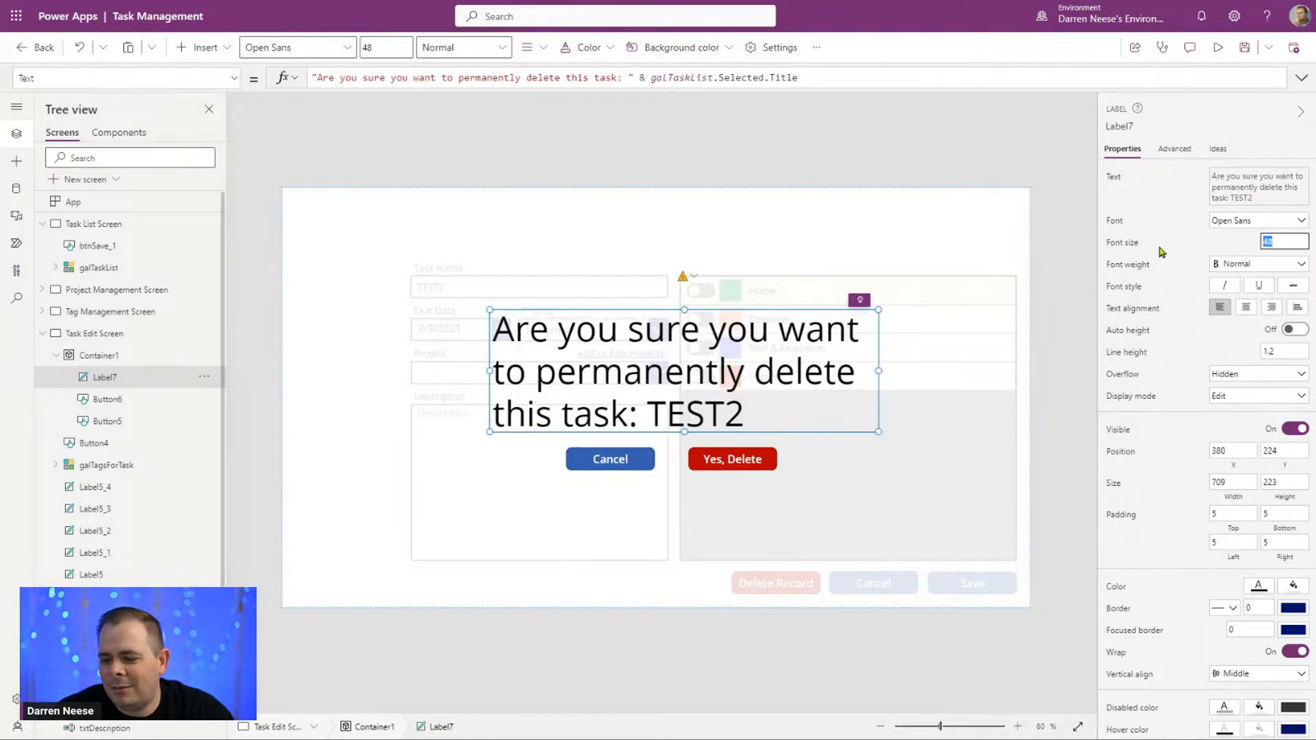
pyautogui.write('32')
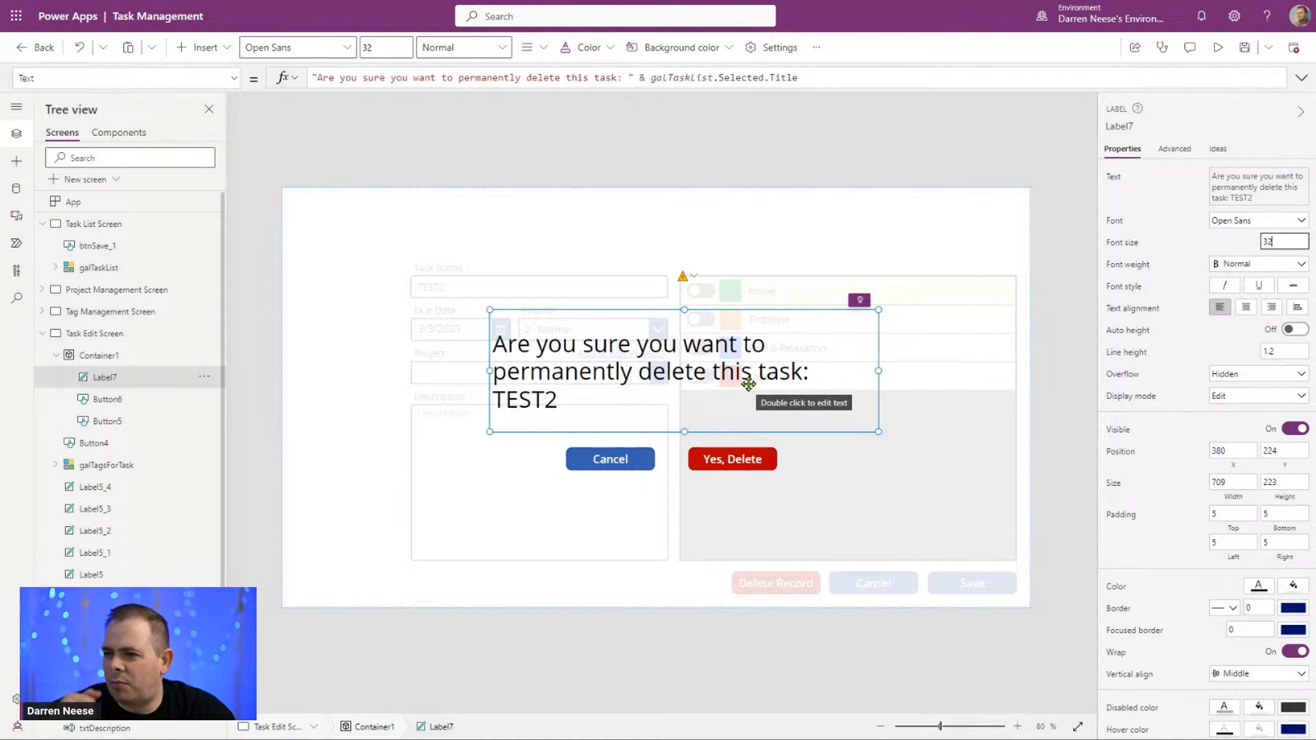
pyautogui.click(1246, 308)
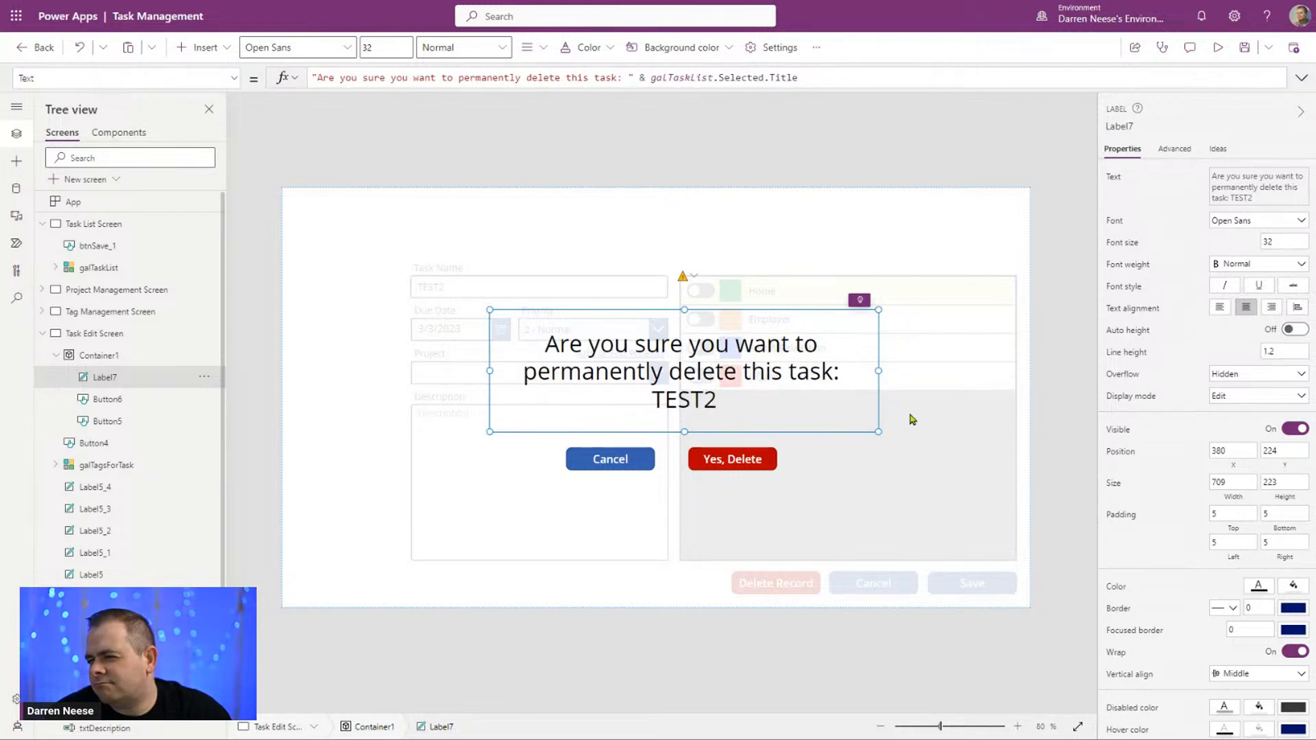
pyautogui.moveTo(782, 382)
pyautogui.mouseDown()
pyautogui.moveTo(731, 369)
pyautogui.moveTo(782, 326)
pyautogui.moveTo(767, 382)
pyautogui.moveTo(761, 353)
pyautogui.moveTo(699, 373)
pyautogui.moveTo(732, 361)
pyautogui.moveTo(769, 275)
pyautogui.moveTo(732, 273)
pyautogui.moveTo(752, 270)
pyautogui.moveTo(747, 315)
pyautogui.moveTo(706, 386)
pyautogui.moveTo(835, 384)
pyautogui.moveTo(708, 395)
pyautogui.moveTo(759, 343)
pyautogui.moveTo(793, 344)
pyautogui.moveTo(758, 365)
pyautogui.moveTo(774, 364)
pyautogui.moveTo(758, 389)
pyautogui.moveTo(759, 375)
pyautogui.mouseUp()
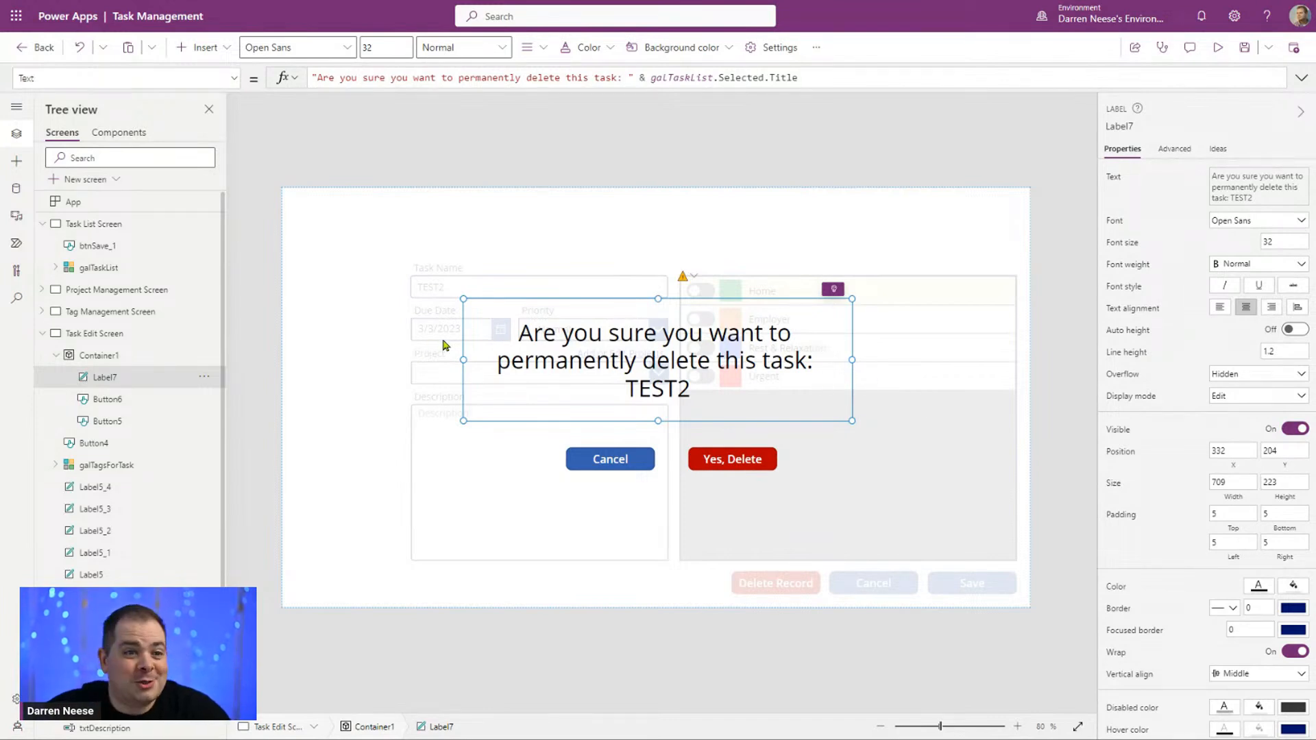
# Step: Replace the warning label's X value with the formula Parent.Width - Self.Width
pyautogui.click(235, 80)
pyautogui.scroll(-3, 235, 351)
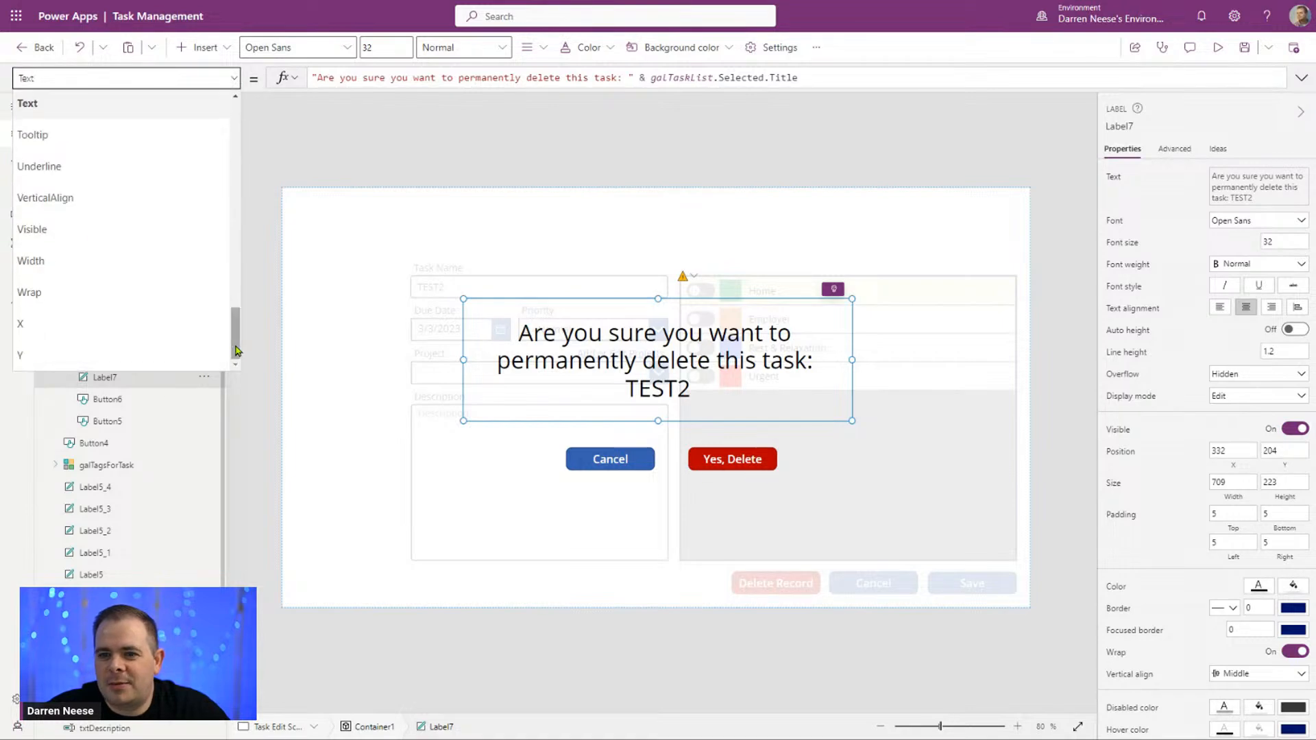
pyautogui.click(115, 334)
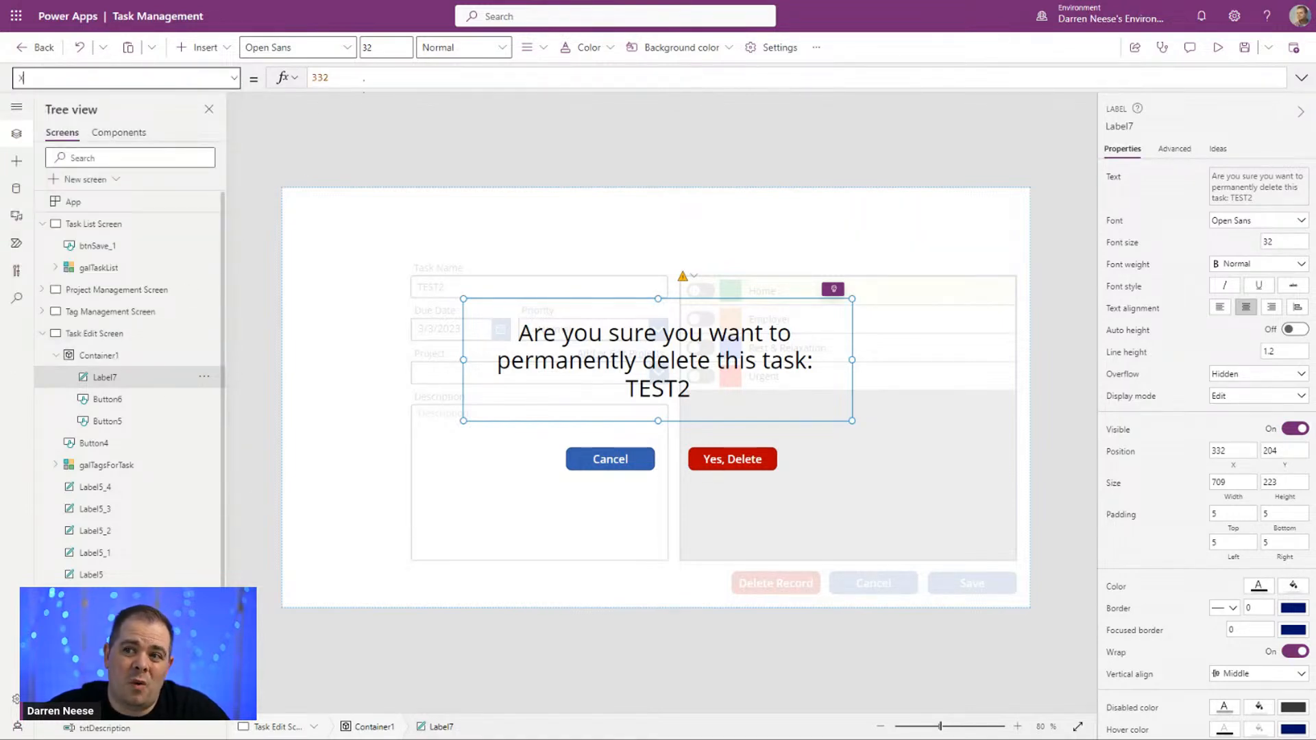
pyautogui.moveTo(355, 79); pyautogui.dragTo(257, 79)
pyautogui.write('Parent')
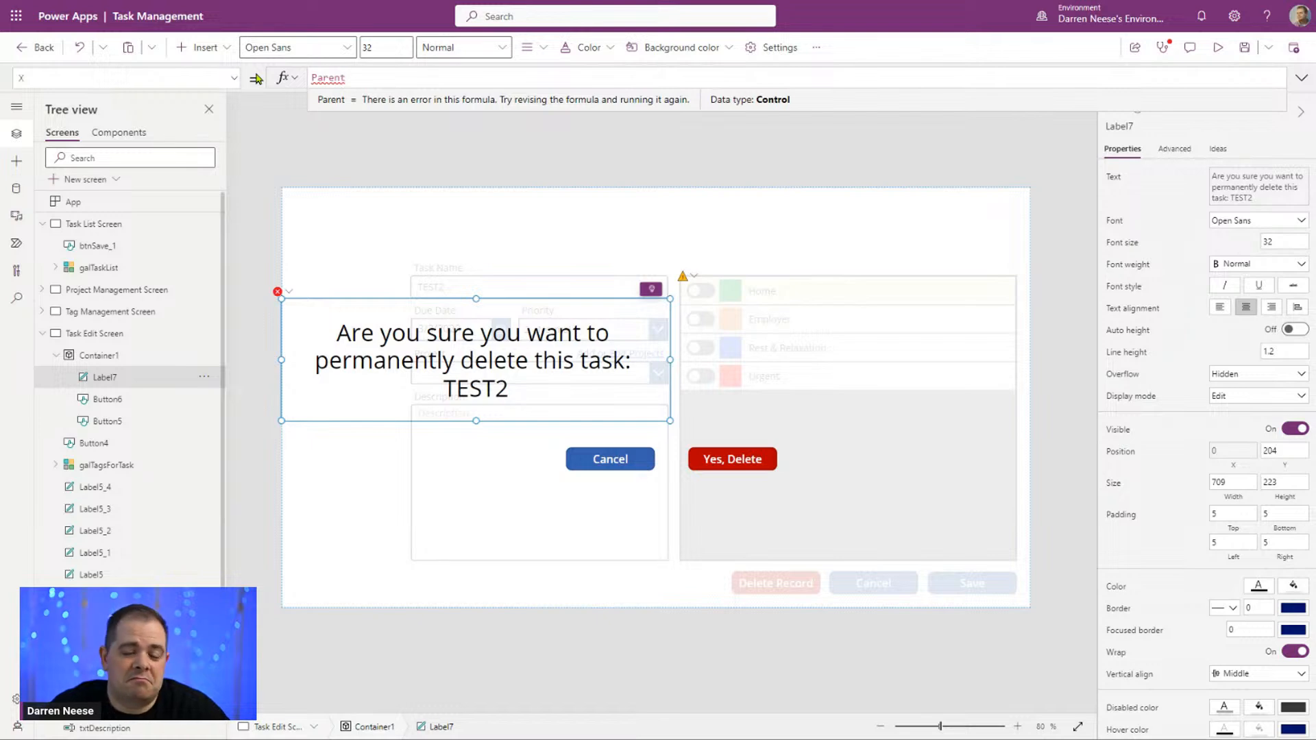
pyautogui.write('.Wi')
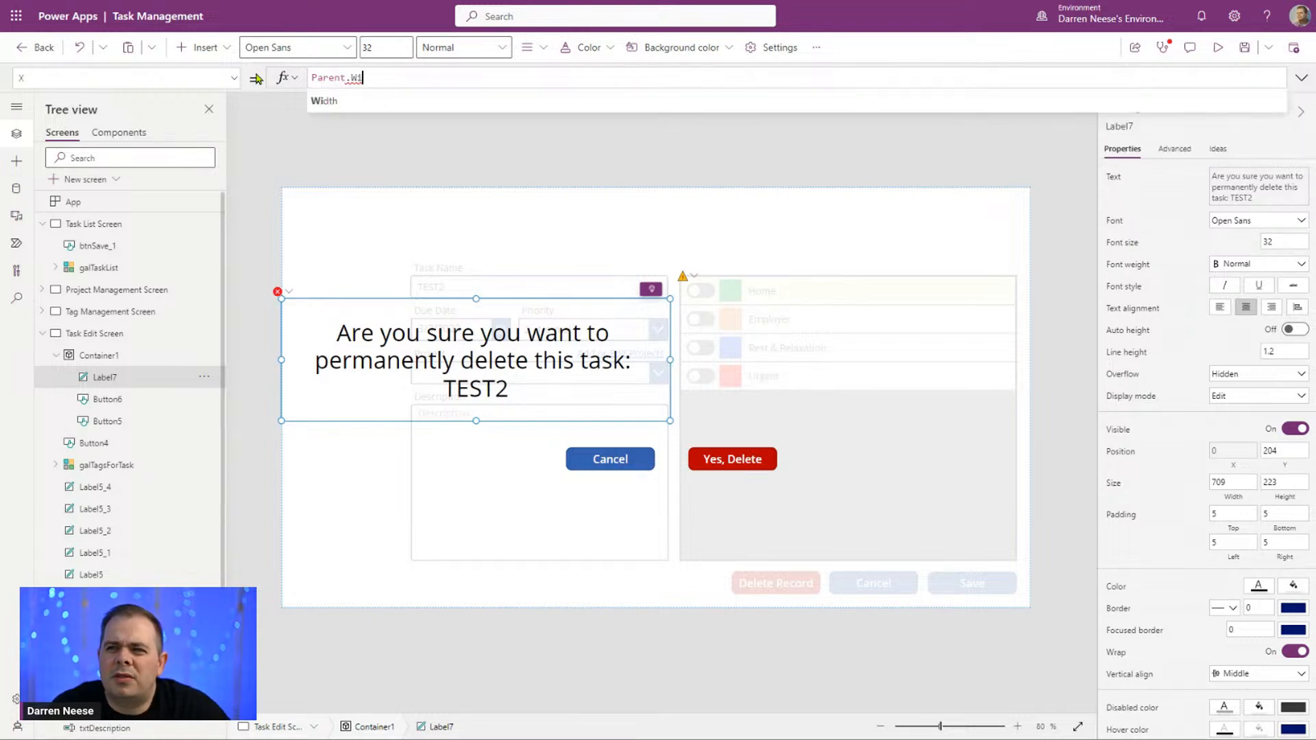
pyautogui.write('dth')
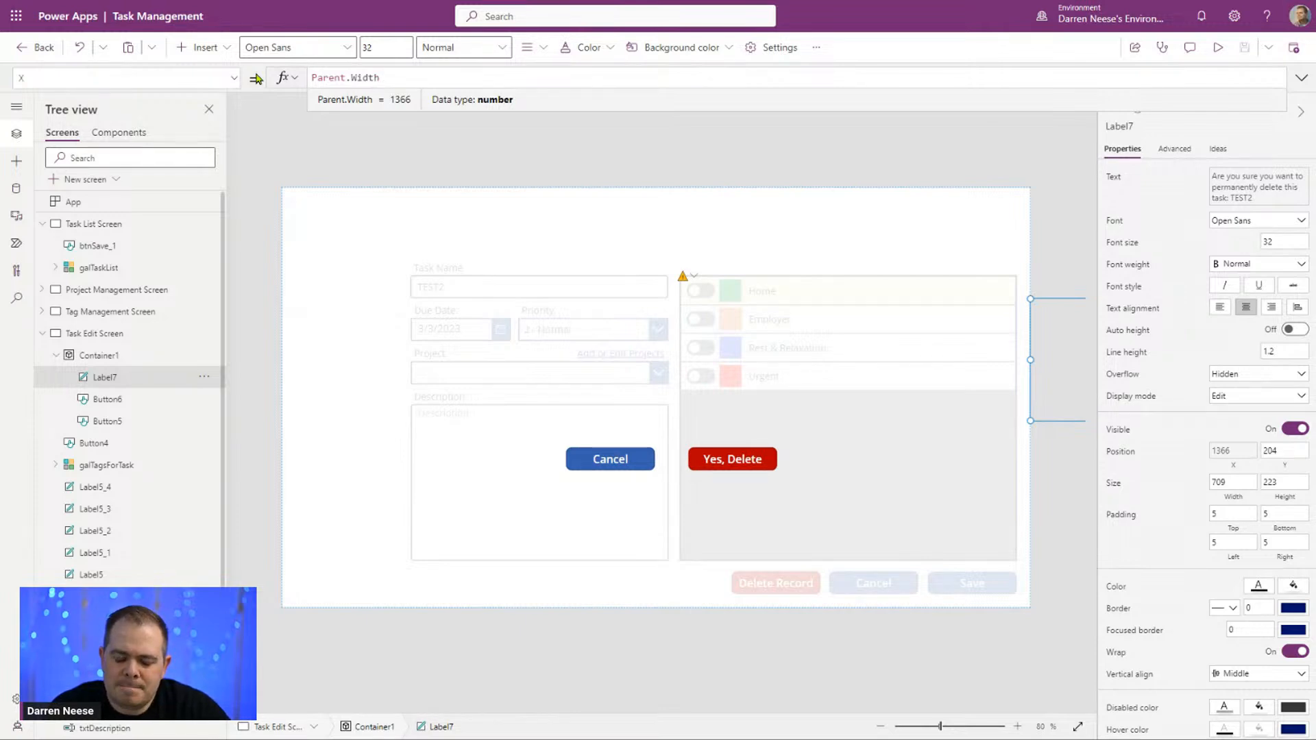
pyautogui.write('- Self.Width')
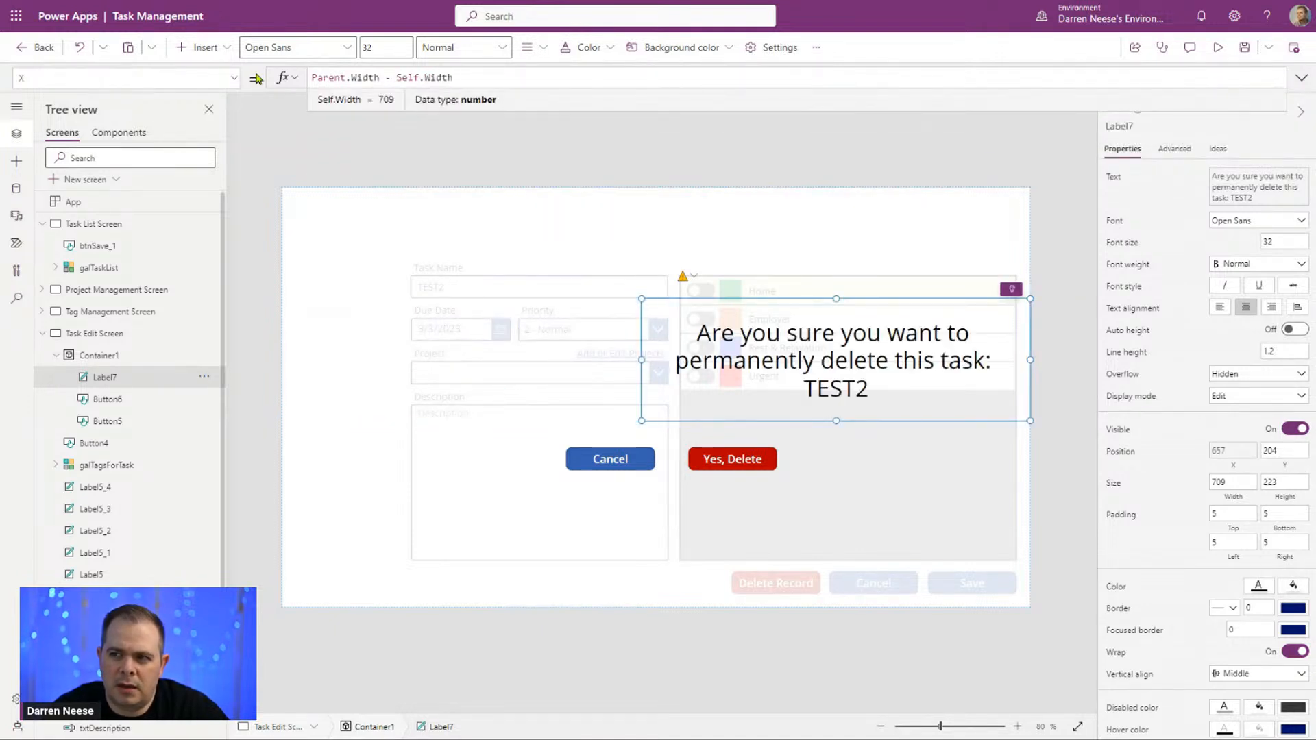
pyautogui.write(')')
# Step: Wrap the label's X formula in parentheses and divide it by 2, giving (Parent.Width - Self.Width) / 2
pyautogui.press('Home')
pyautogui.write('(')
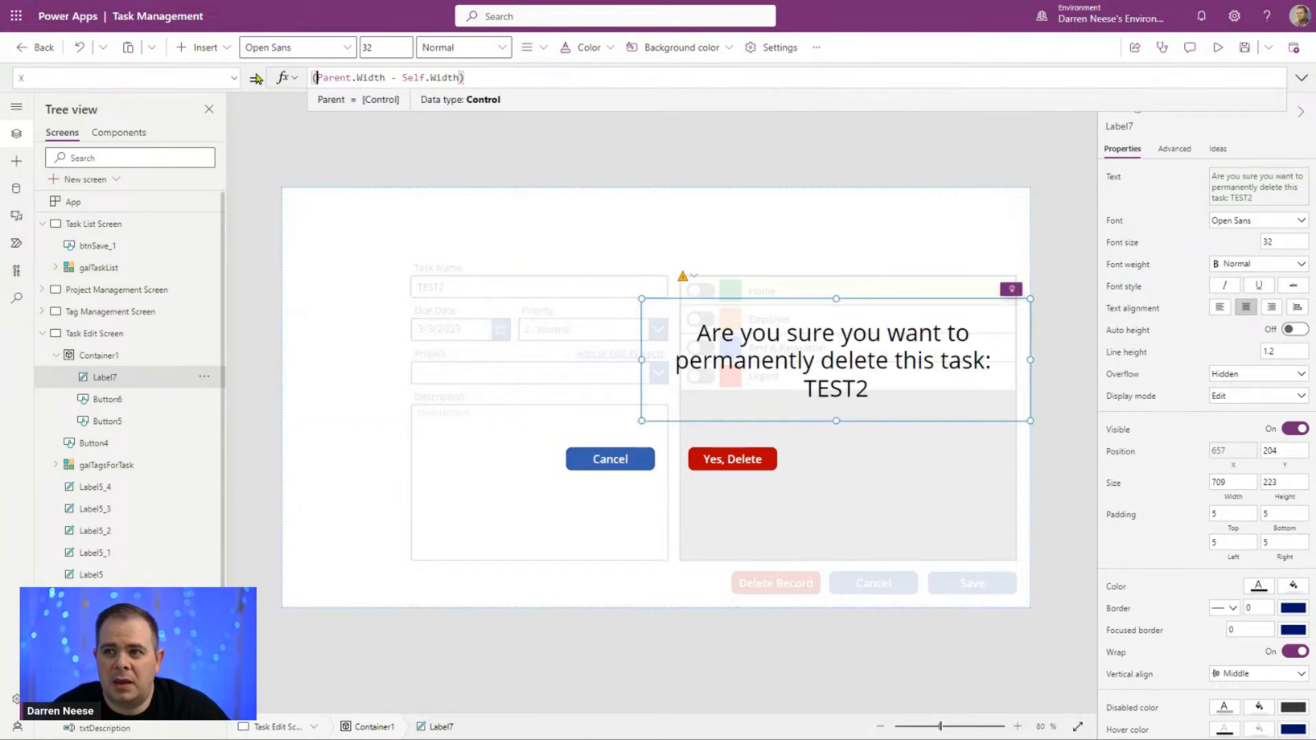
pyautogui.write(' / 2')
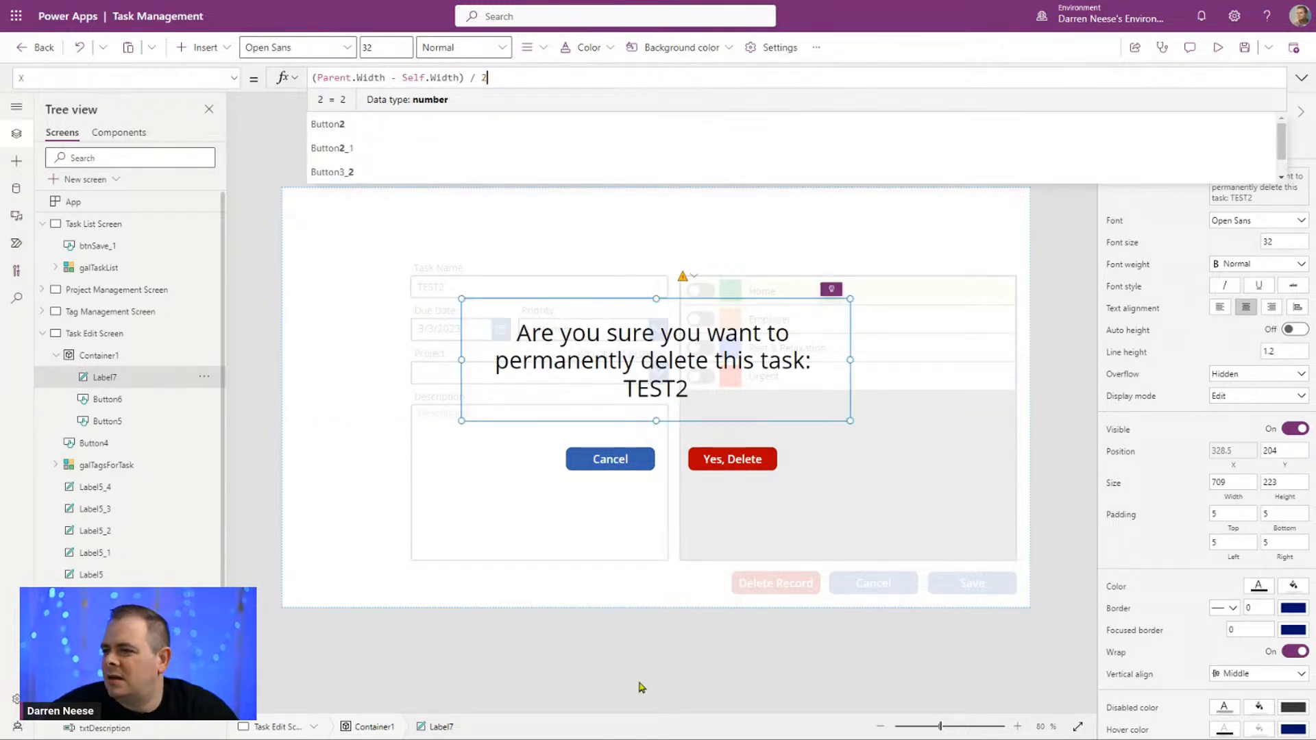
pyautogui.click(648, 545)
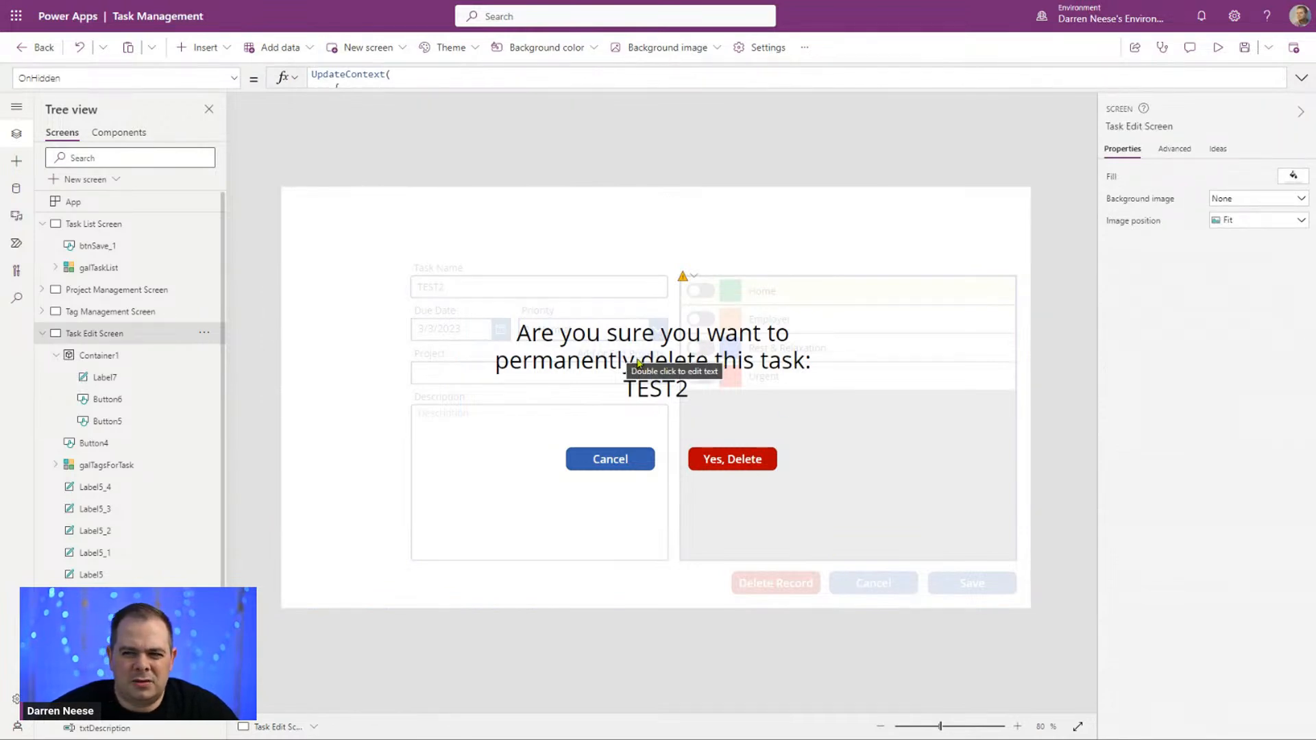
# Step: Raise the alpha of Container1's white fill color to 90 and further to 95
pyautogui.click(480, 495)
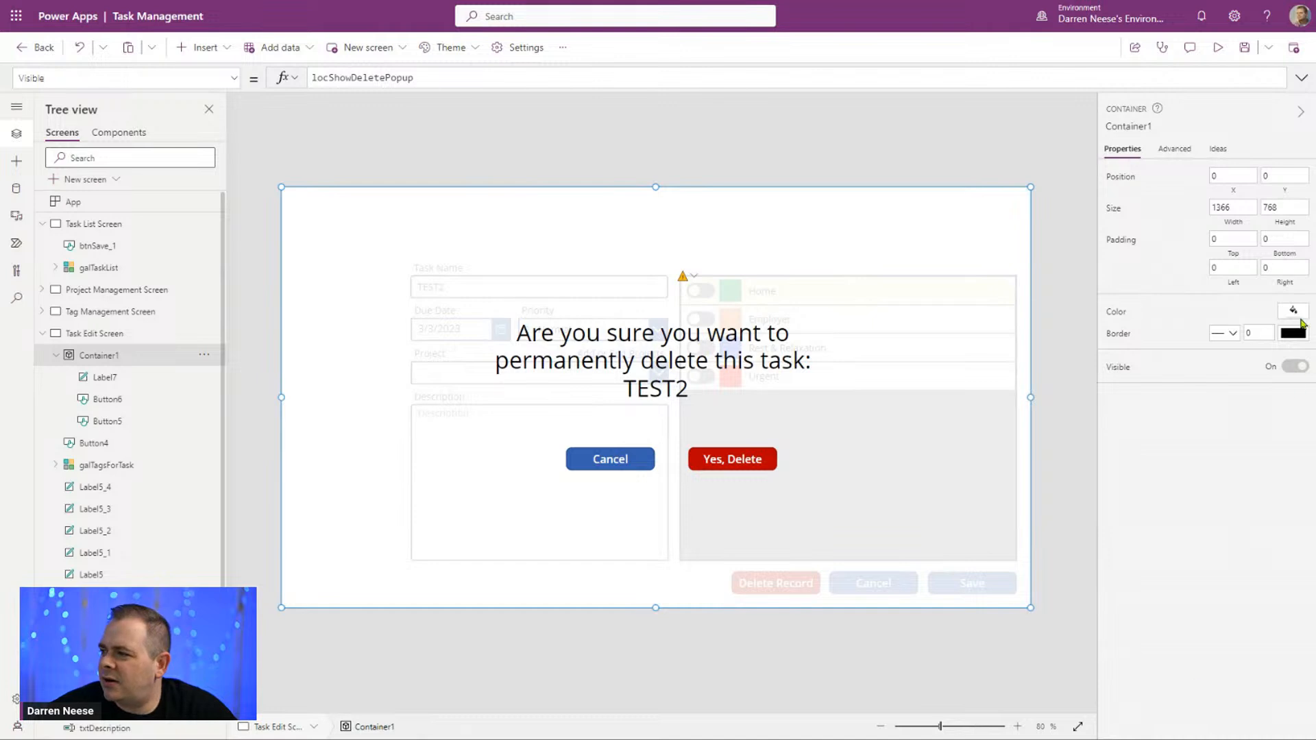
pyautogui.click(1300, 312)
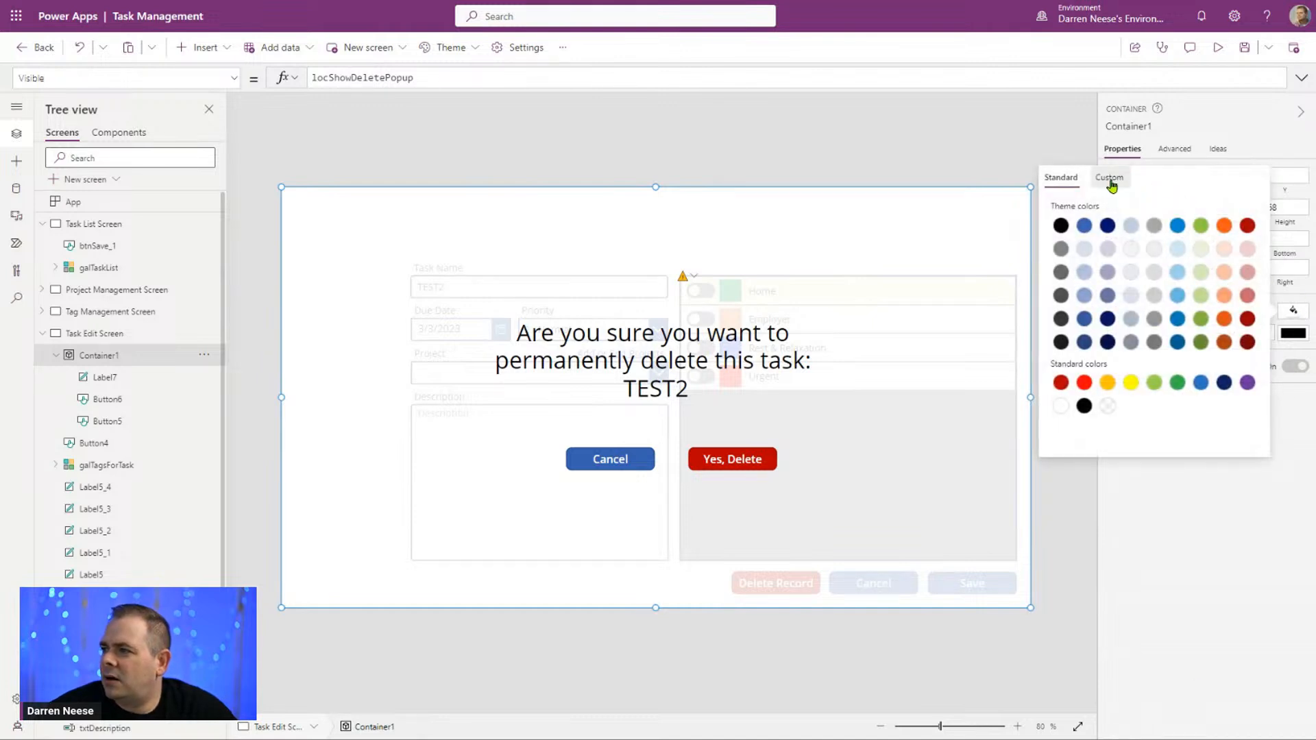
pyautogui.click(1133, 185)
pyautogui.click(1252, 430)
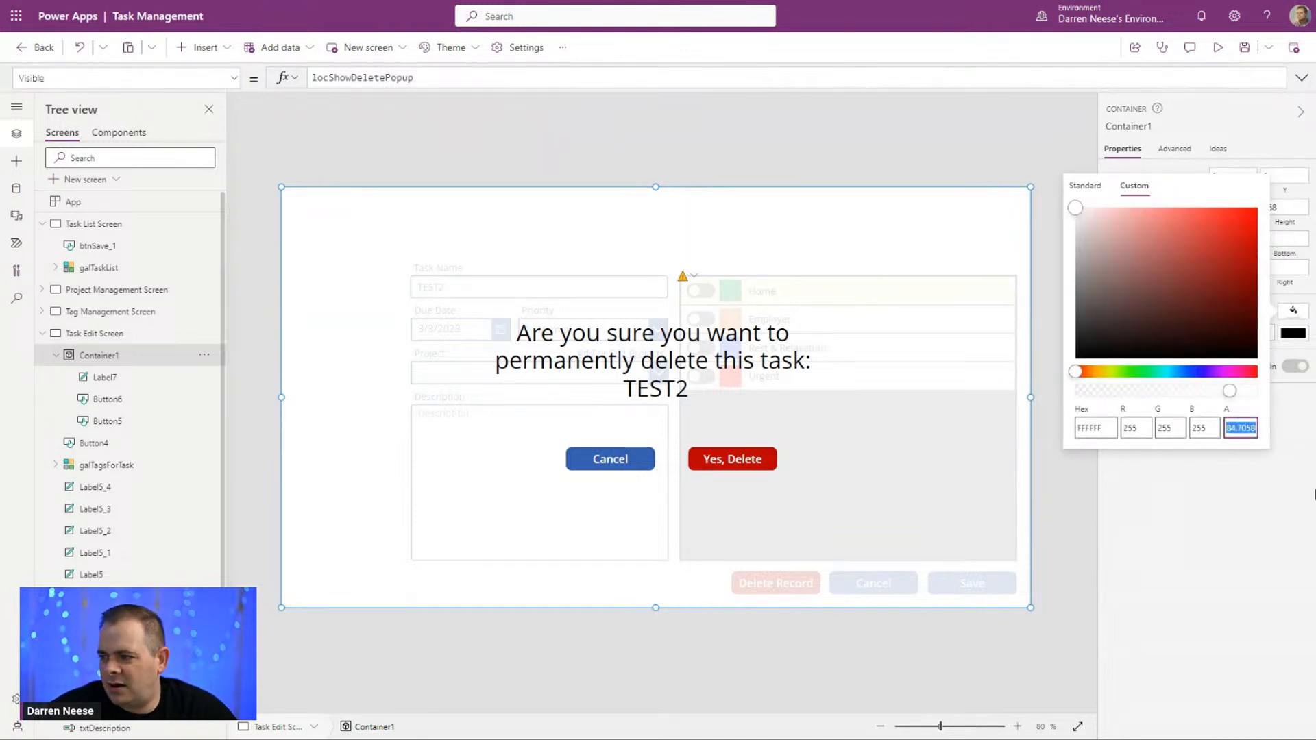
pyautogui.write('90')
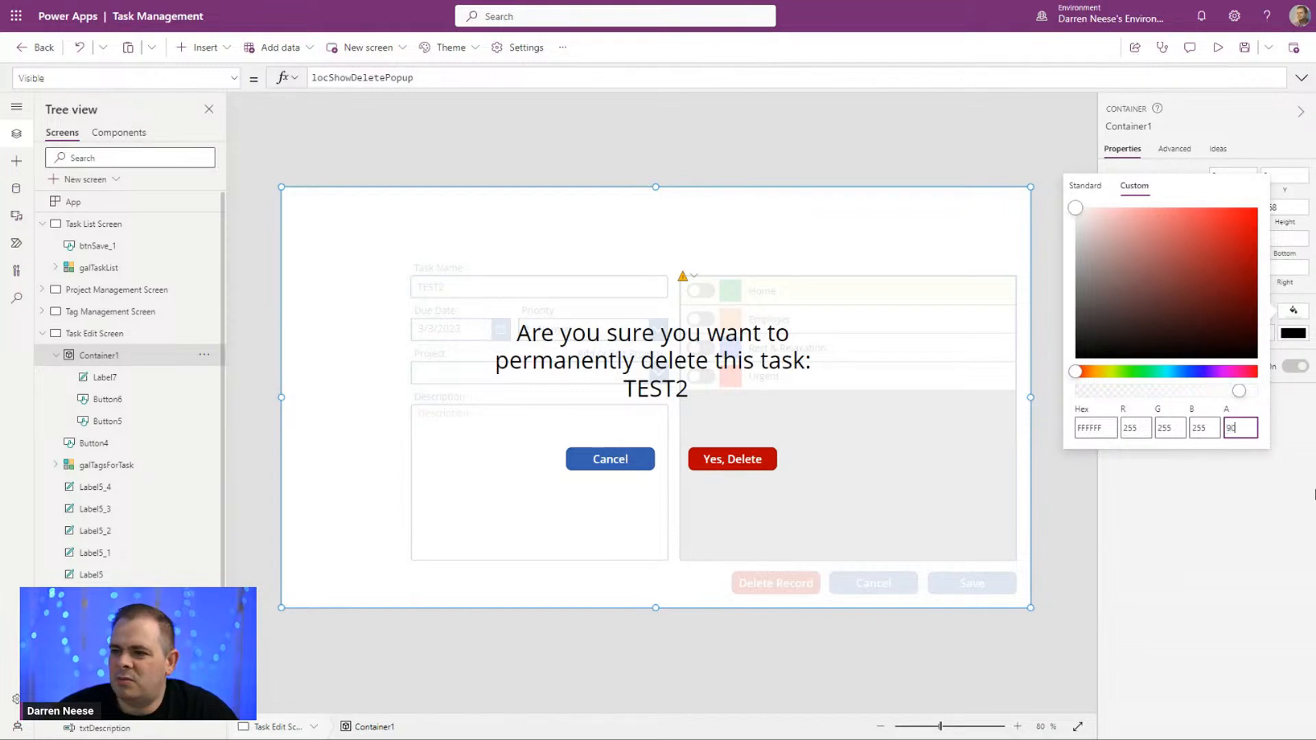
pyautogui.click(1241, 427)
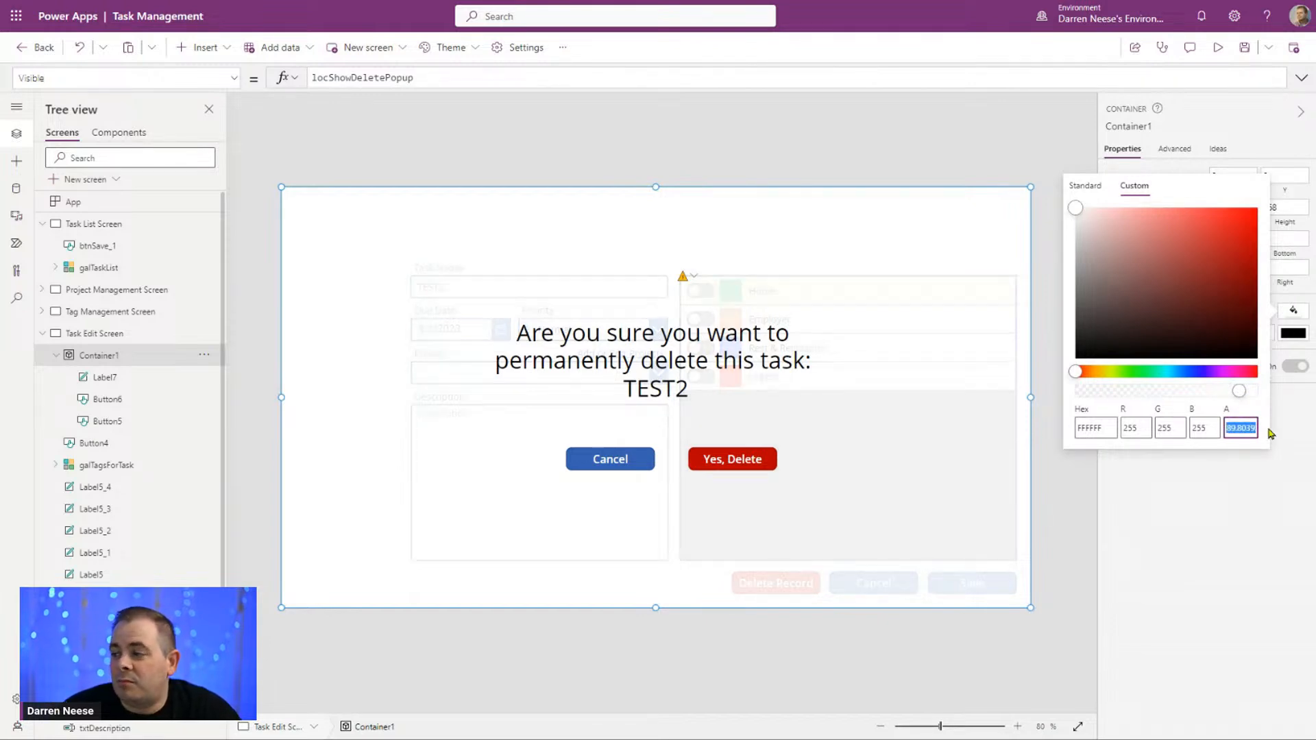
pyautogui.write('95')
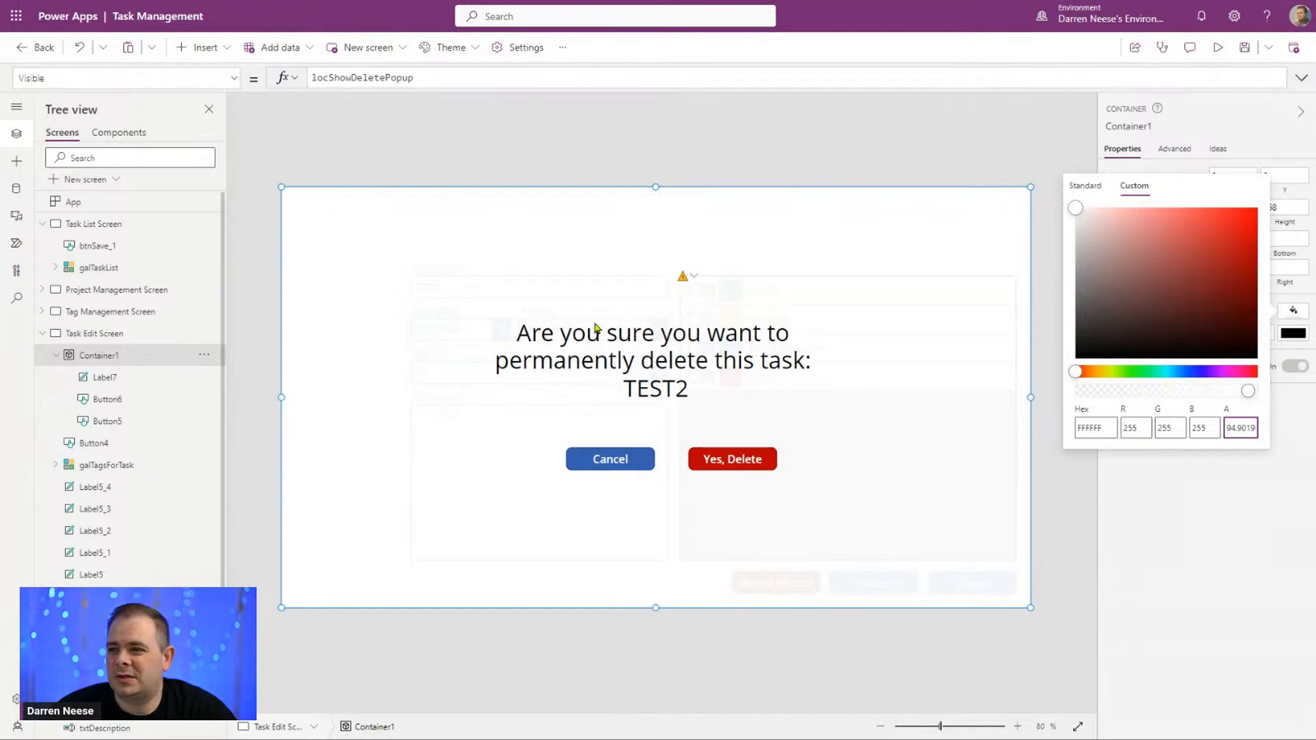
# Step: Set the alpha of Container1's white fill color to 90
pyautogui.moveTo(1228, 433); pyautogui.dragTo(1315, 439)
pyautogui.write('90')
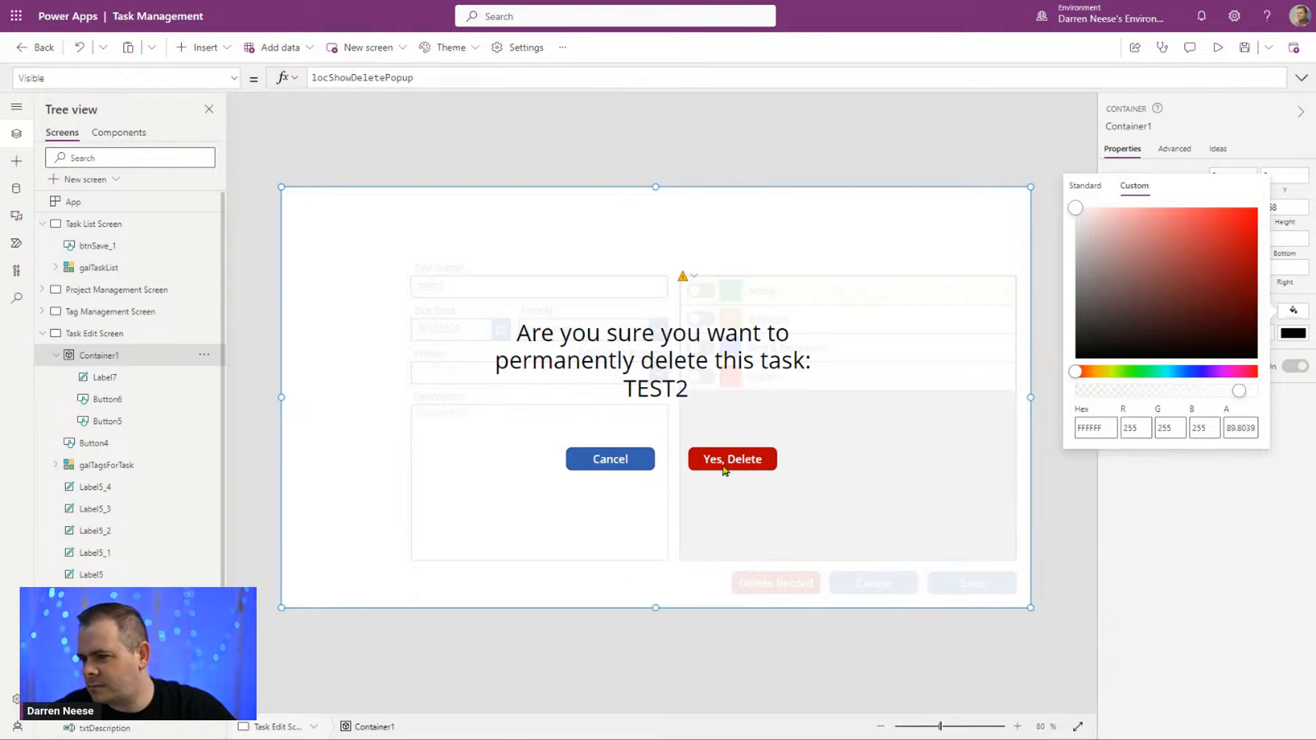
# Step: Move the popup's Cancel button slightly closer to the Yes, Delete button, to about X 527, Y 476
pyautogui.click(632, 468)
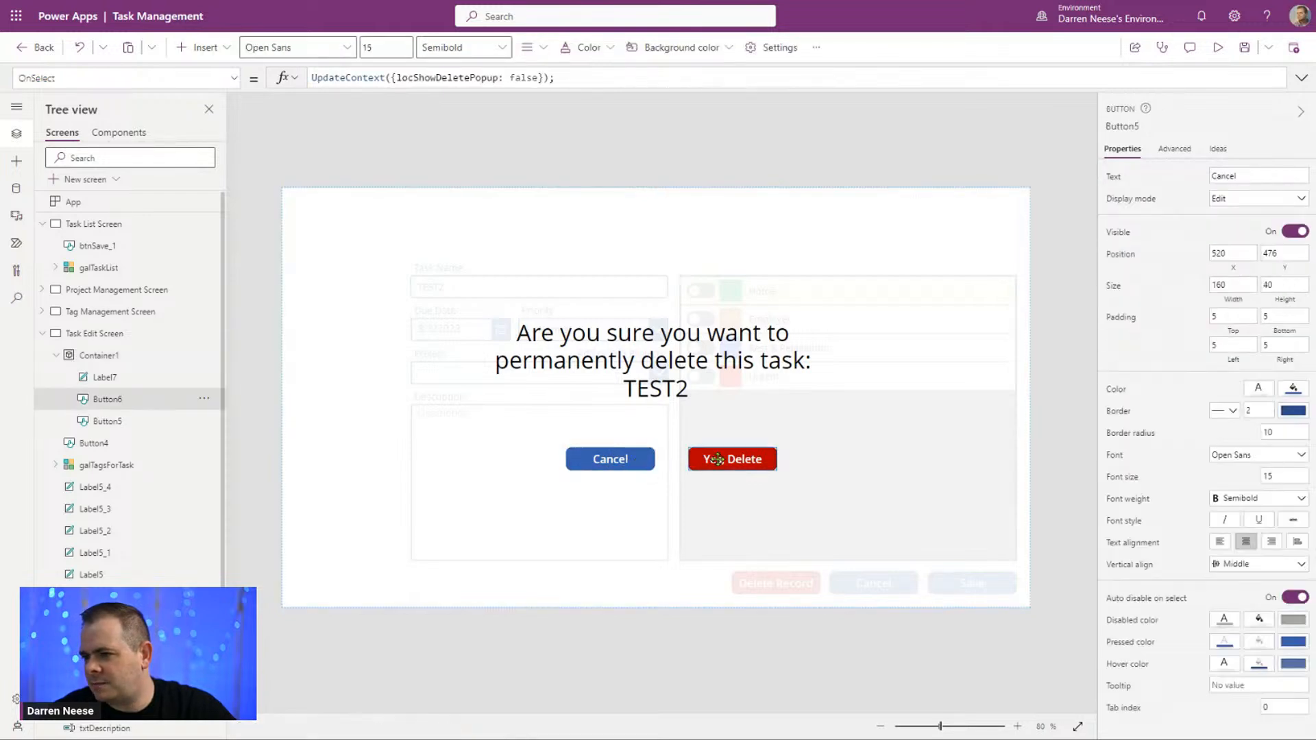
pyautogui.click(623, 460)
pyautogui.moveTo(628, 461); pyautogui.dragTo(626, 461)
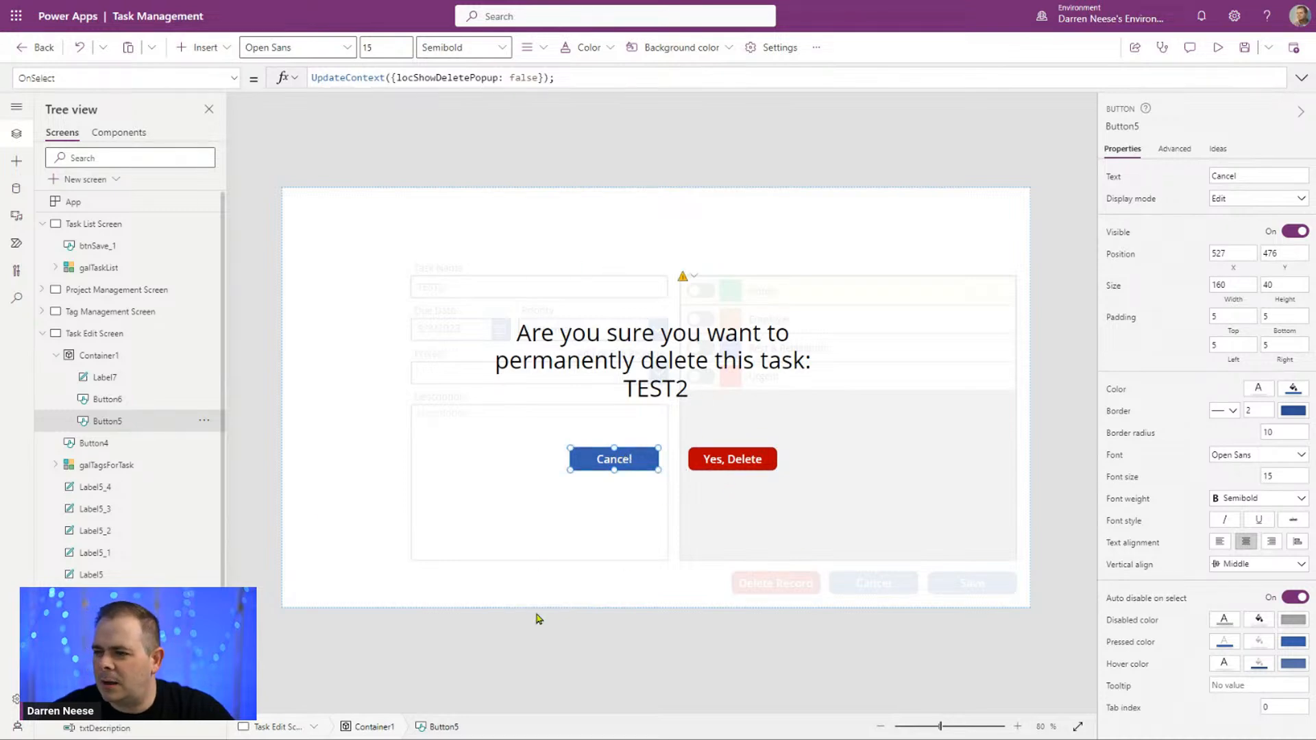
pyautogui.click(1064, 248)
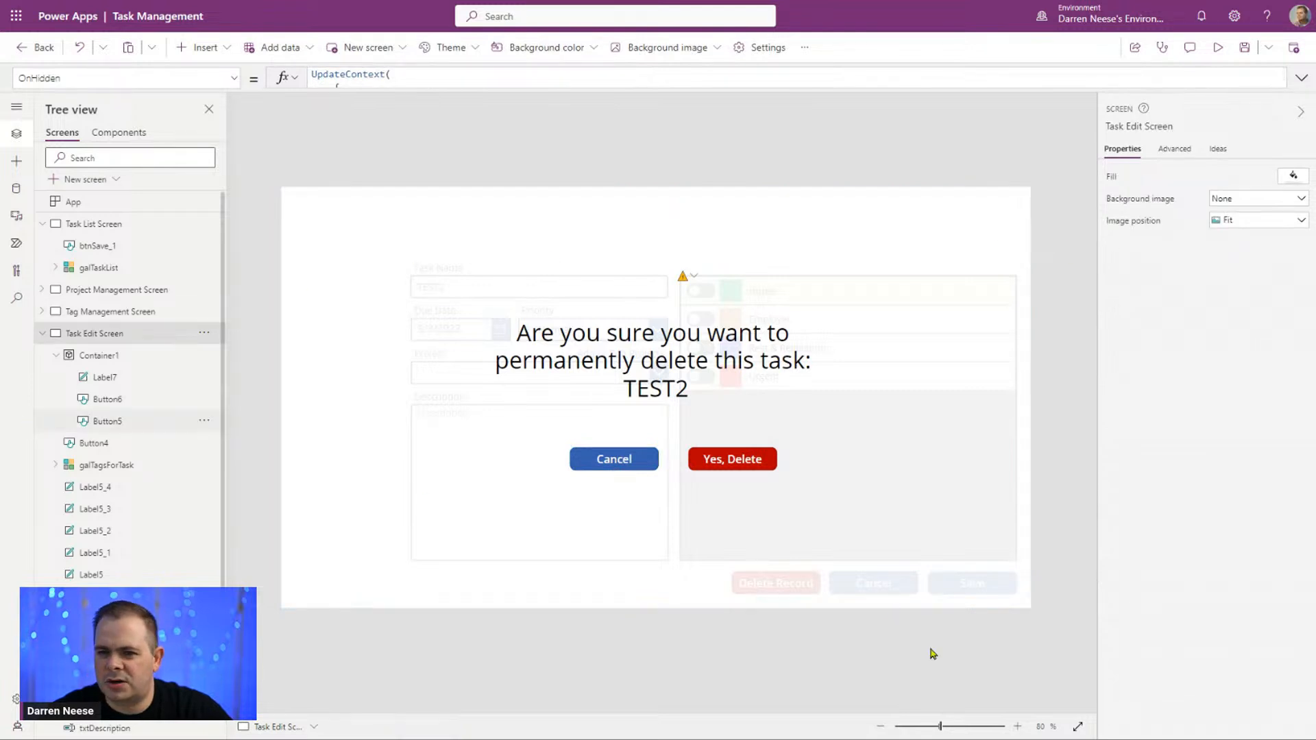
# Step: Review the full OnSelect formulas of the popup's Yes, Delete and Cancel buttons
pyautogui.click(744, 469)
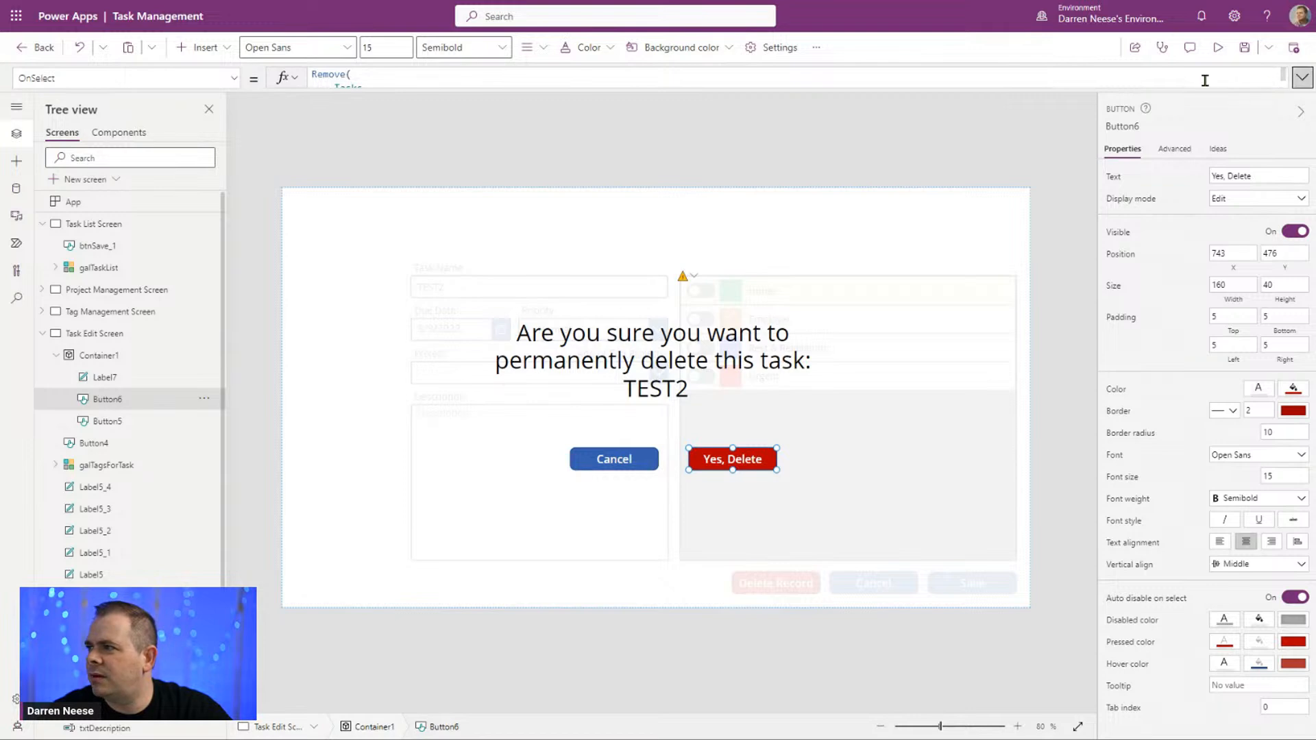
pyautogui.click(1300, 78)
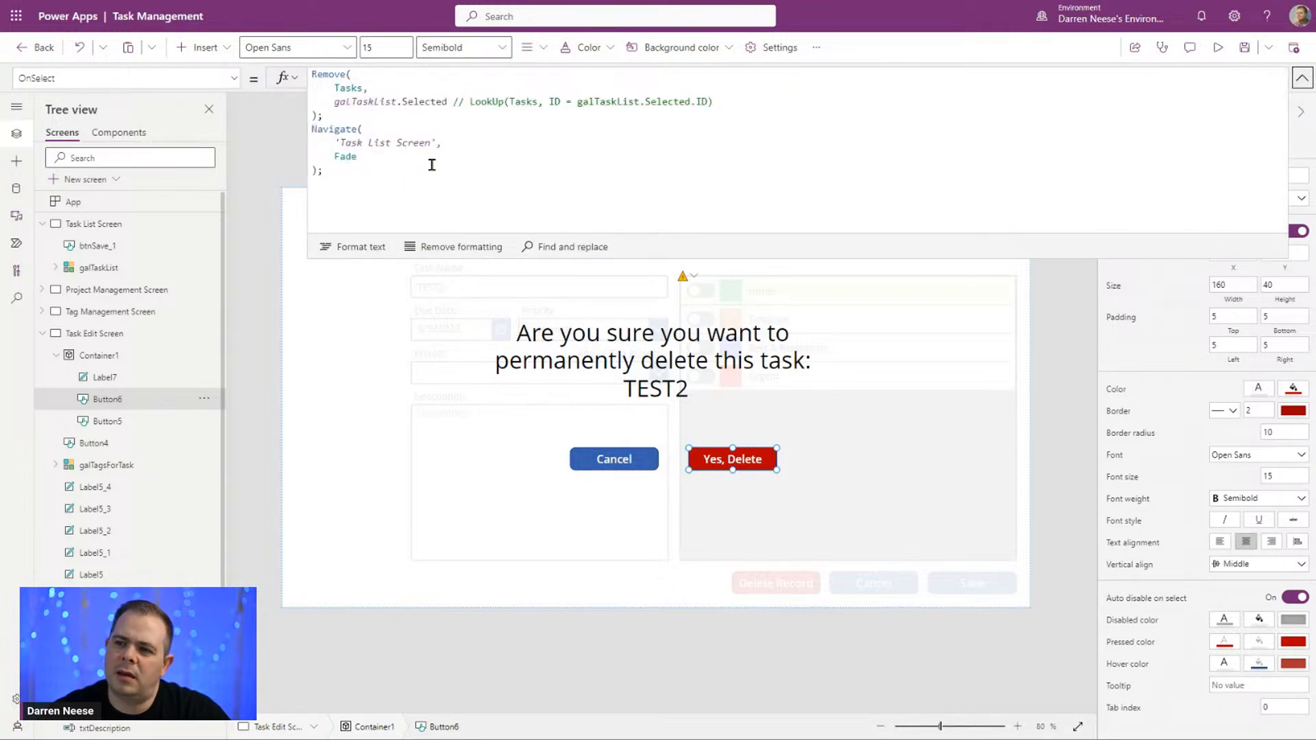
pyautogui.click(614, 458)
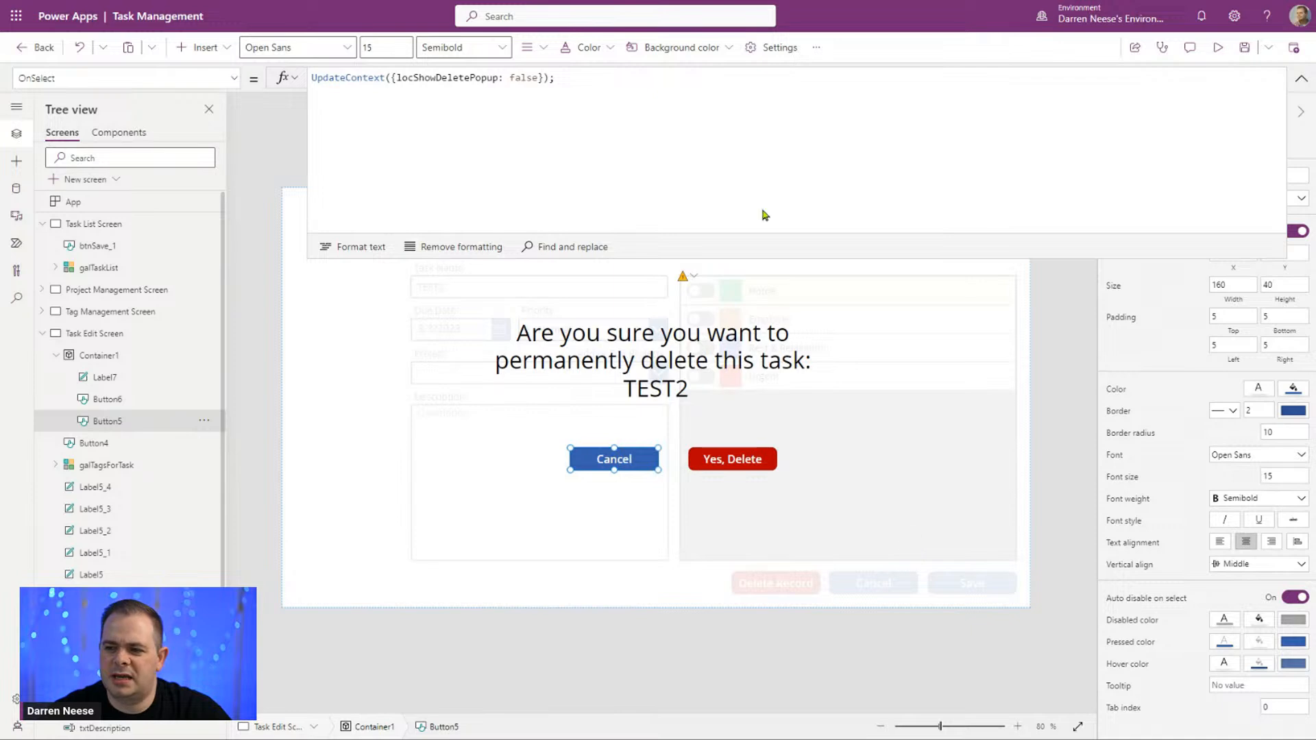
pyautogui.click(1300, 81)
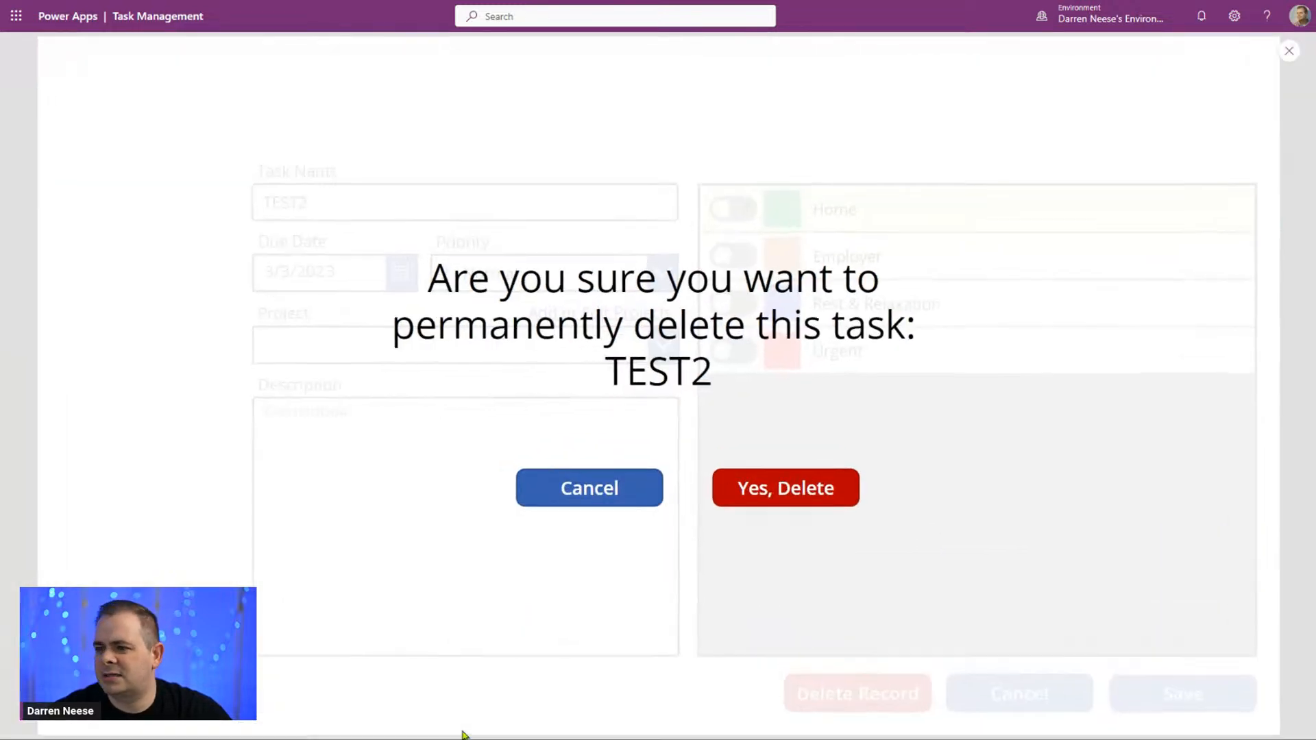
# Step: Preview the app and test dismissing the delete popup with its Cancel button, including after Delete Record, and return to the task list
pyautogui.click(1218, 47)
pyautogui.click(576, 488)
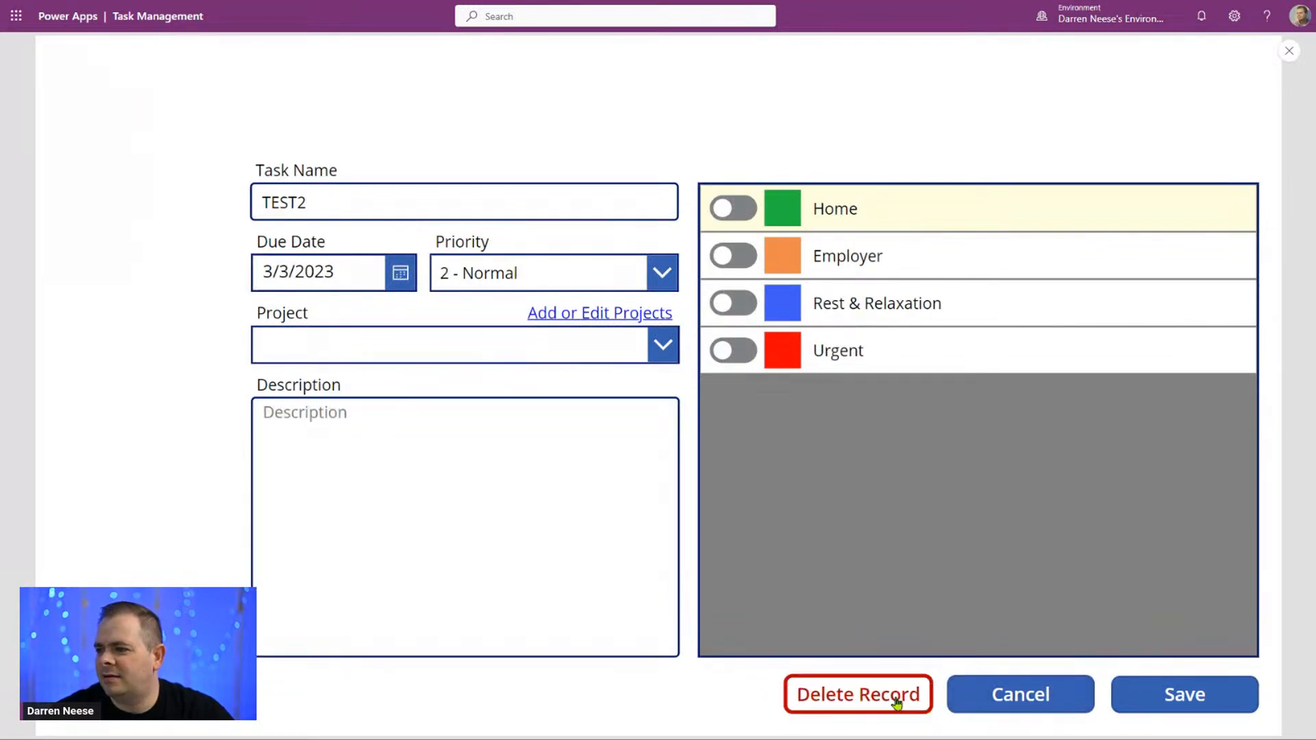
pyautogui.click(897, 703)
pyautogui.click(588, 486)
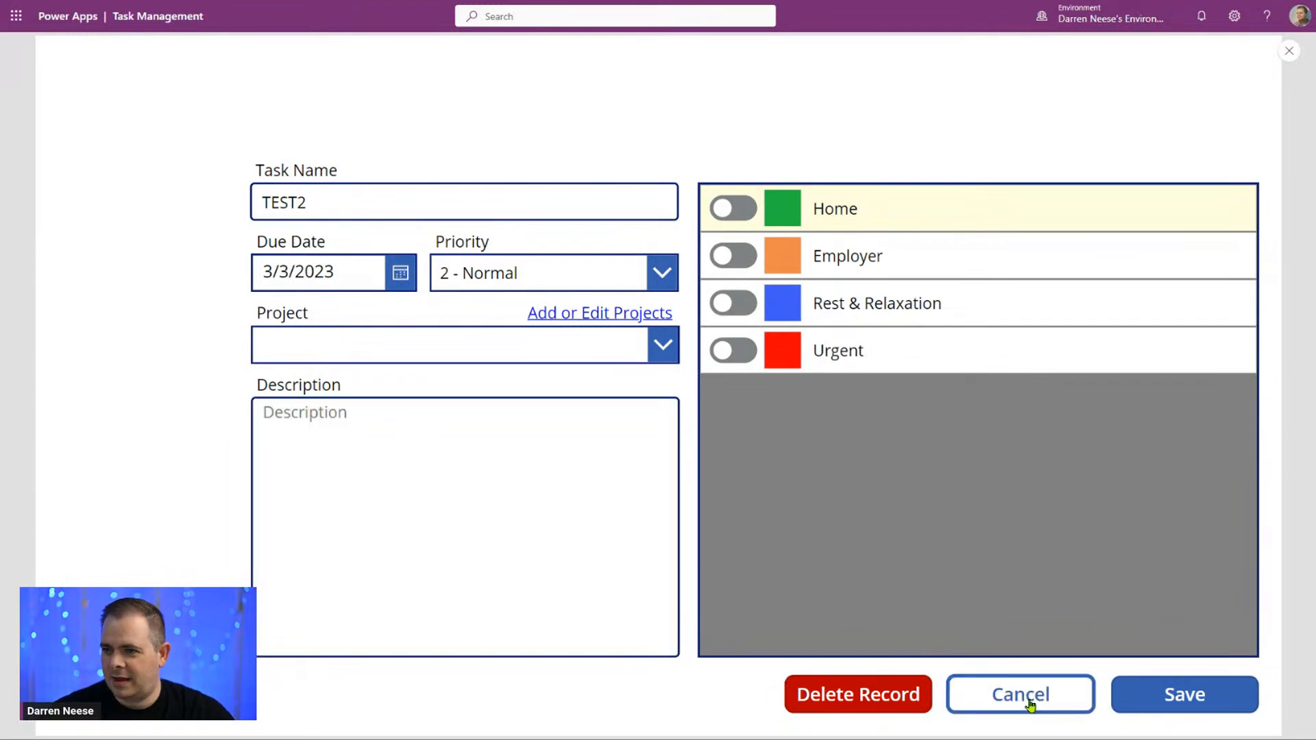
pyautogui.click(1031, 706)
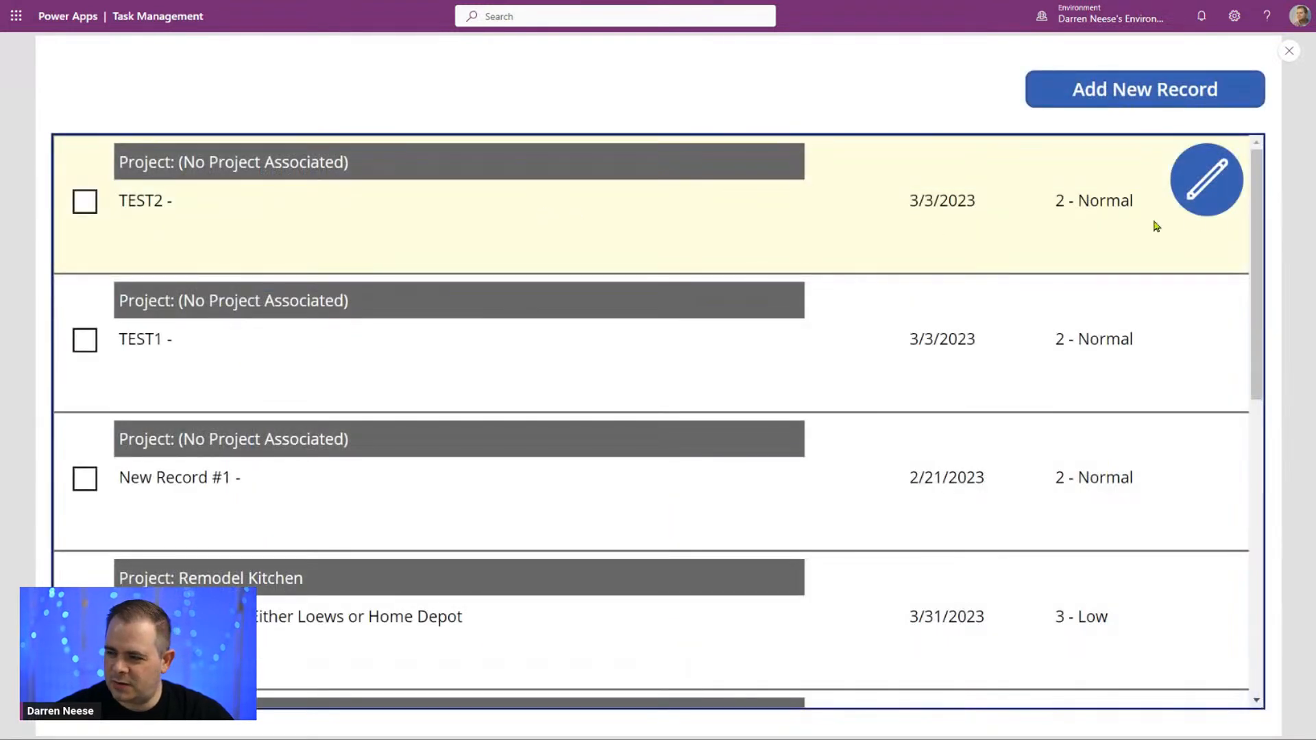
# Step: Open the TEST2 task for editing, request its deletion and confirm it in the popup, checking the task list for the record
pyautogui.click(1210, 180)
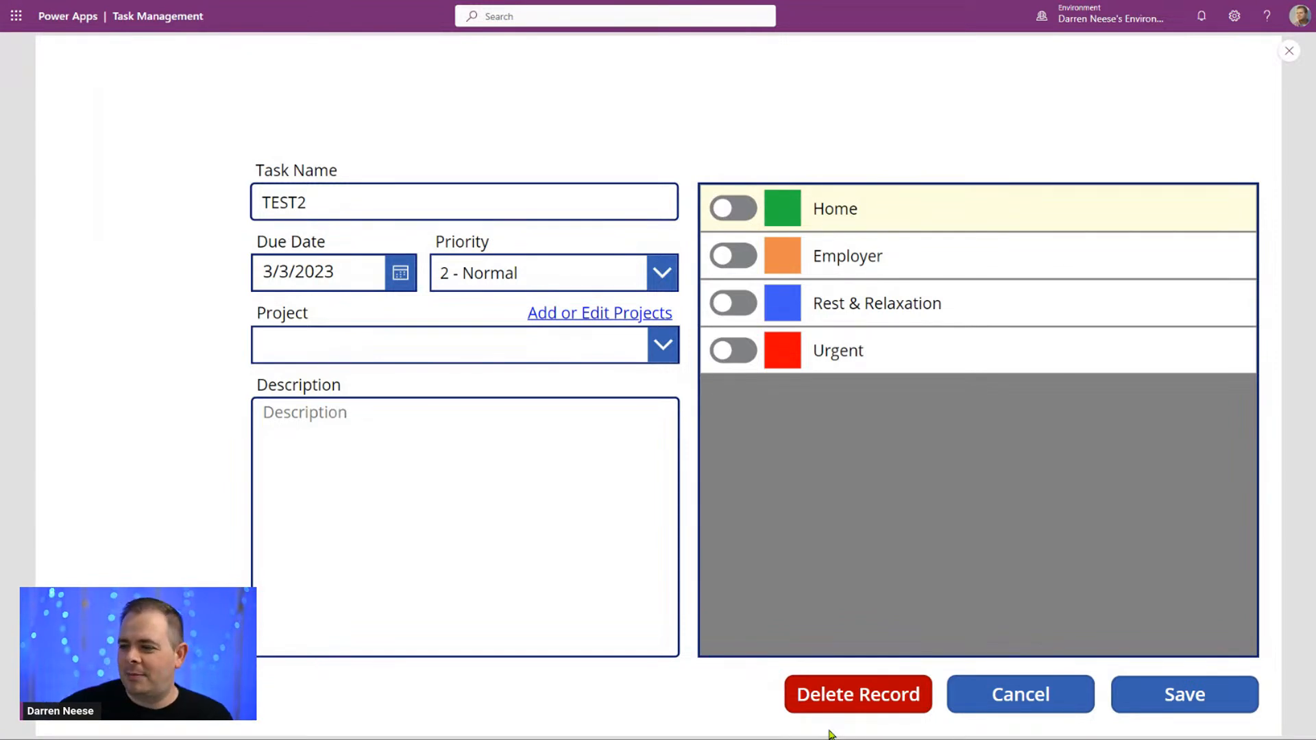
pyautogui.click(902, 680)
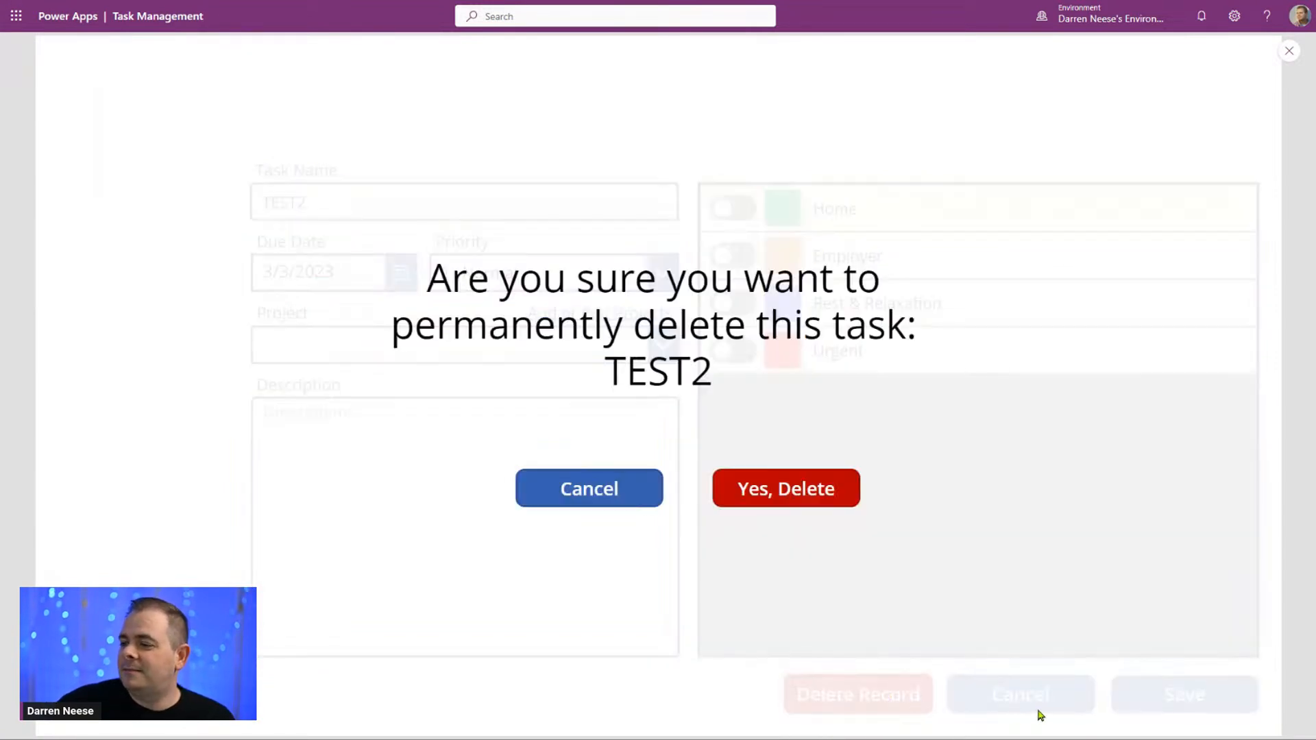
pyautogui.click(795, 500)
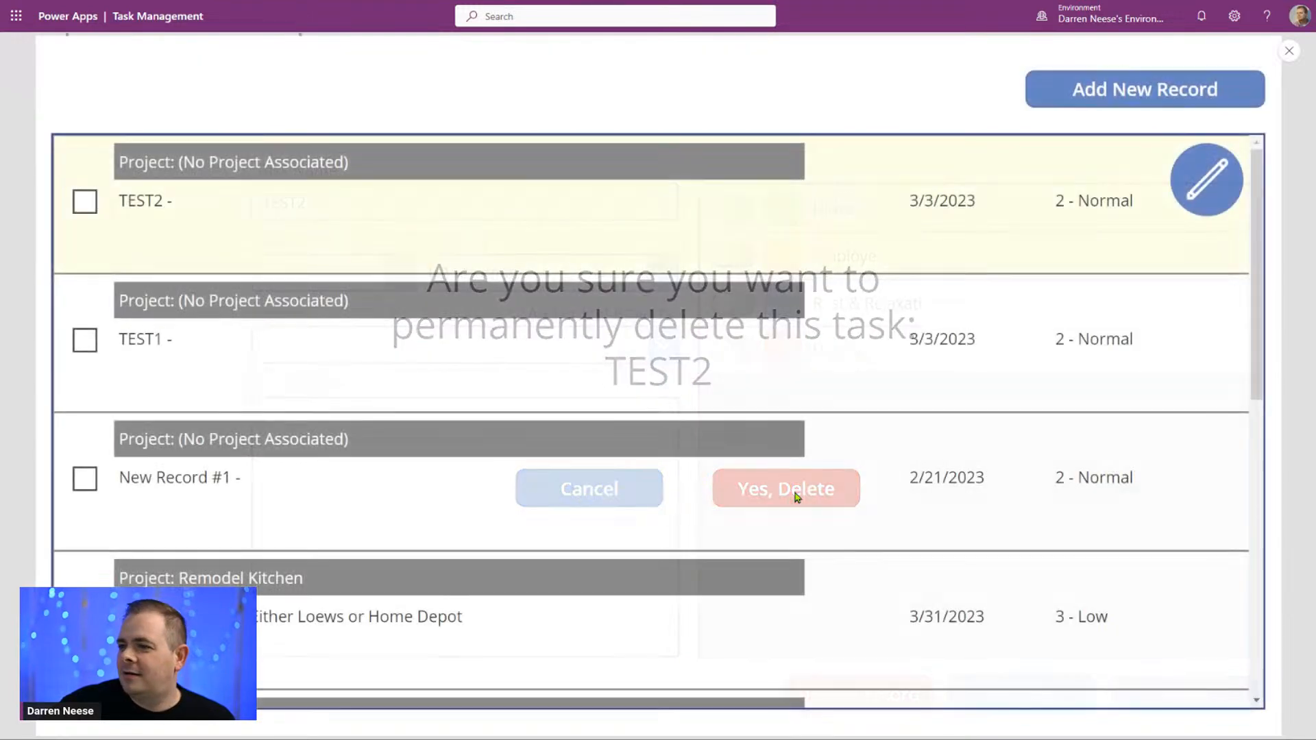
pyautogui.moveTo(128, 200); pyautogui.dragTo(199, 201)
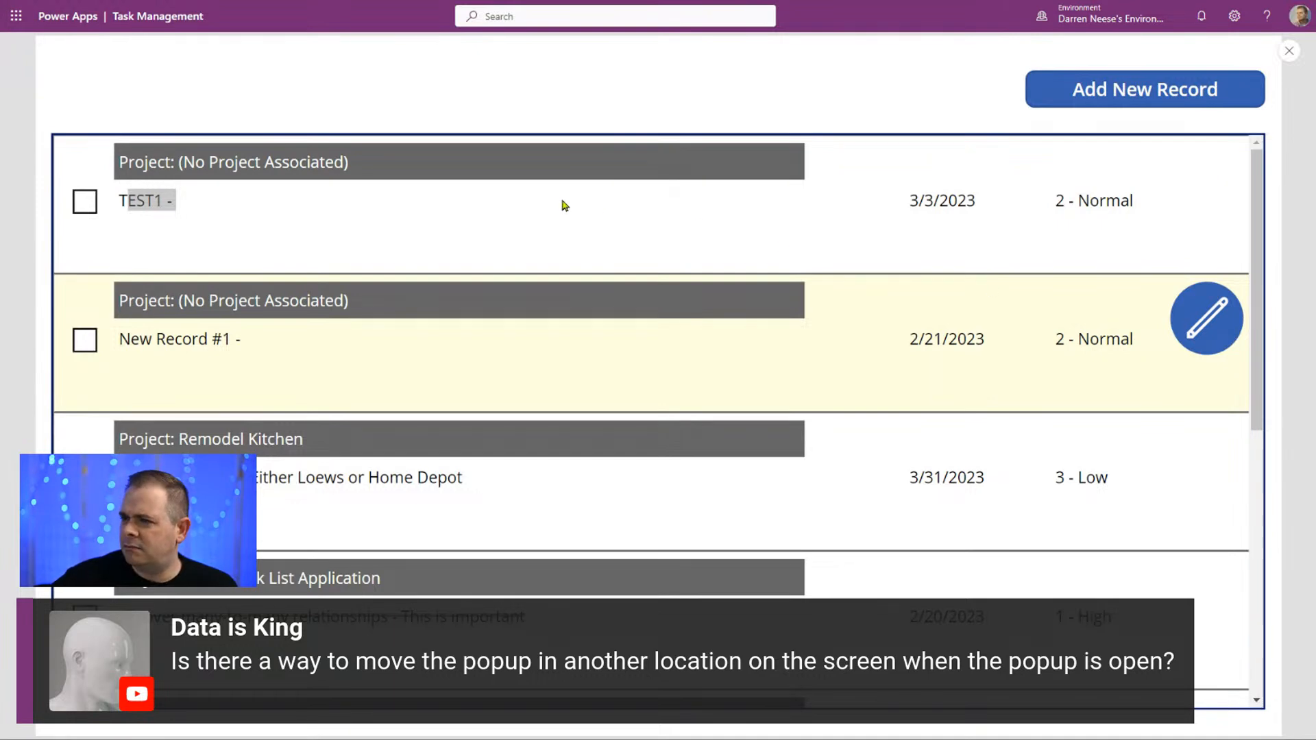
# Step: Open the TEST1 task for editing, bring up its delete popup and exit the app preview
pyautogui.click(1019, 231)
pyautogui.click(1225, 183)
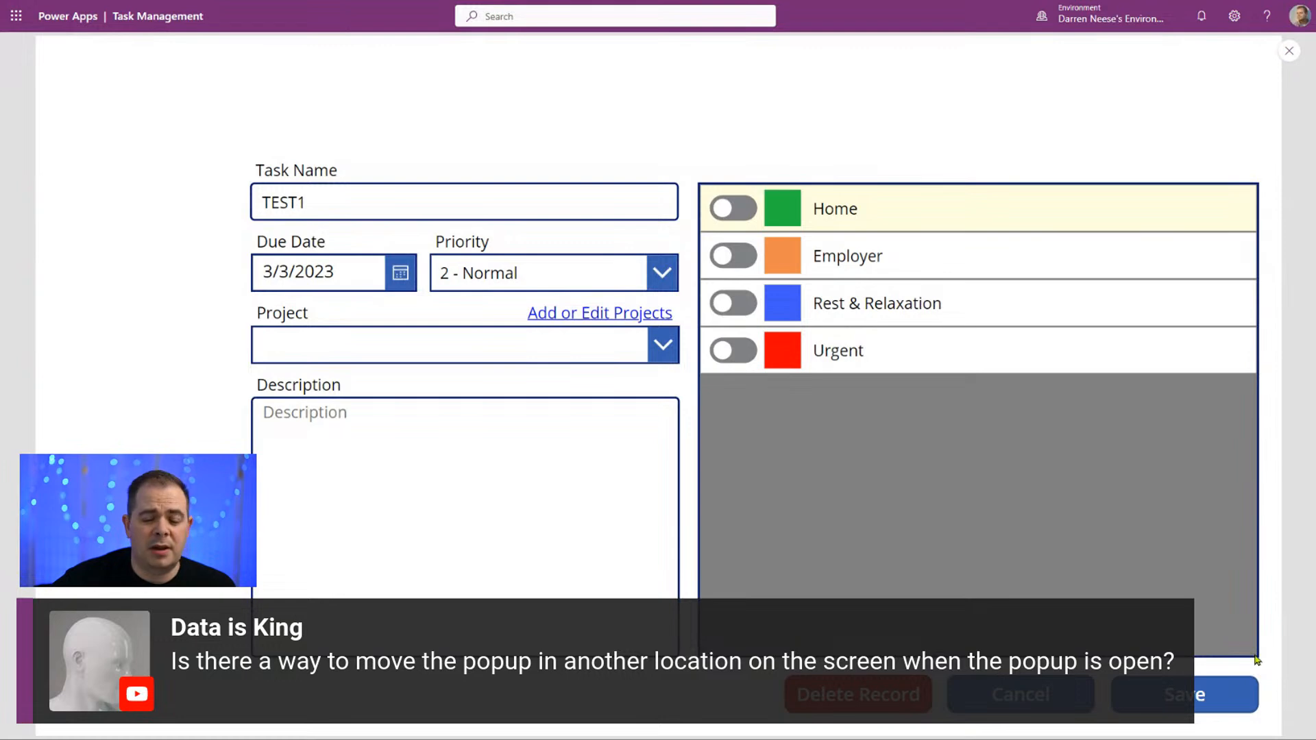
pyautogui.click(861, 703)
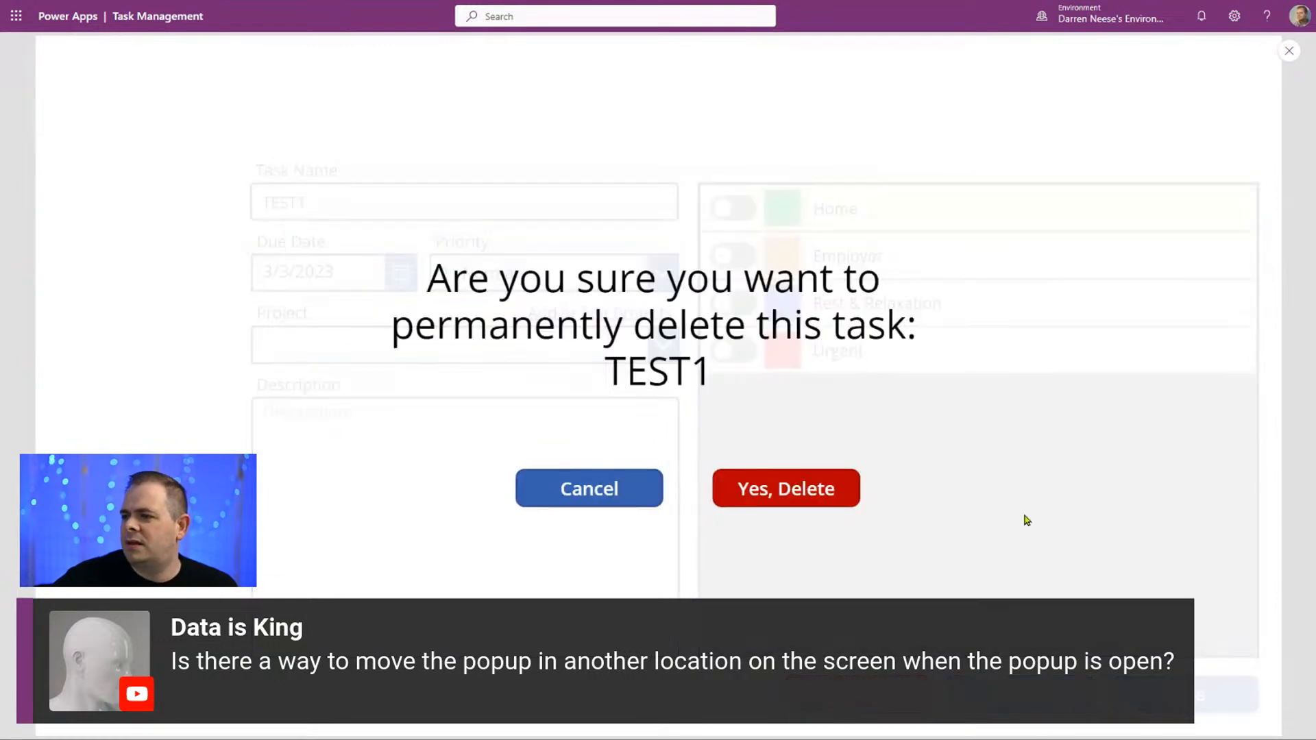
pyautogui.click(1292, 53)
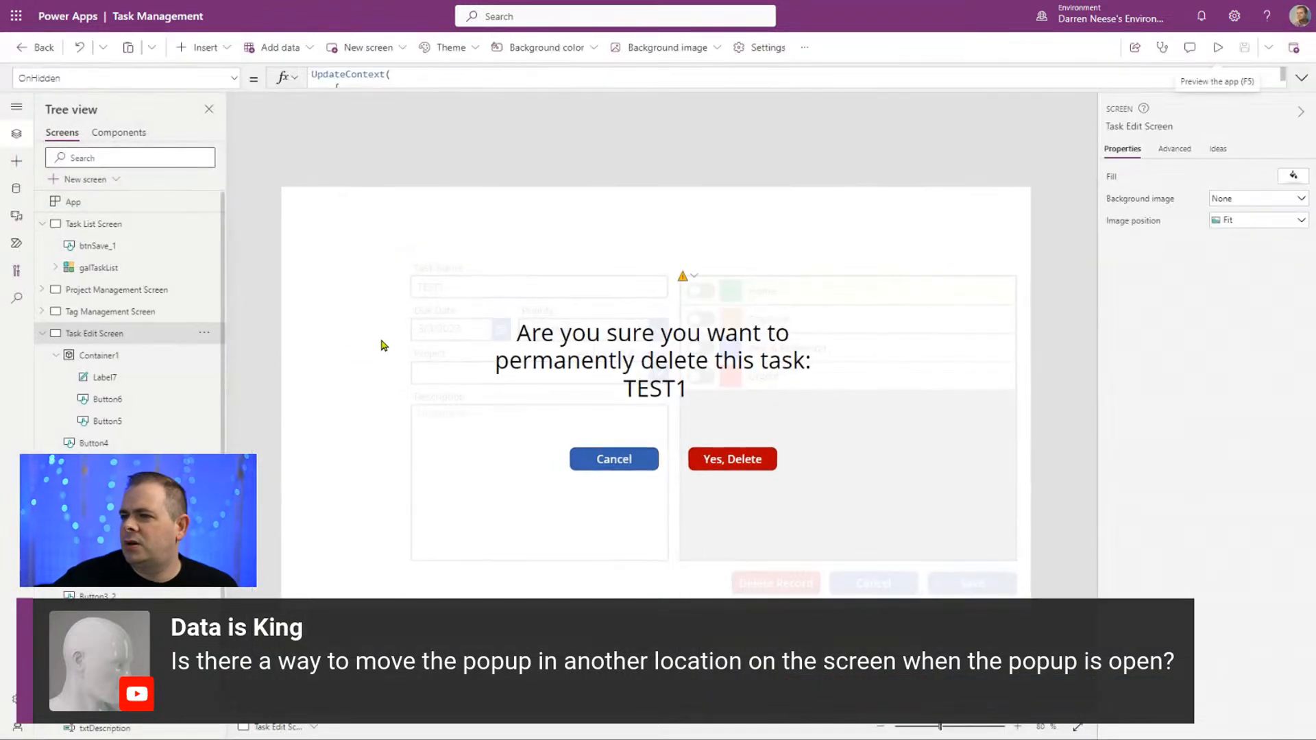
# Step: Resize Container1 to about 955 wide and 468 high, with its upper-left corner at about X 360, Y 300
pyautogui.click(382, 345)
pyautogui.moveTo(281, 187); pyautogui.dragTo(478, 351)
pyautogui.moveTo(1032, 609); pyautogui.dragTo(1006, 628)
# Step: Replace the warning label's Y value with the formula Parent.Height - Self.Height
pyautogui.click(809, 535)
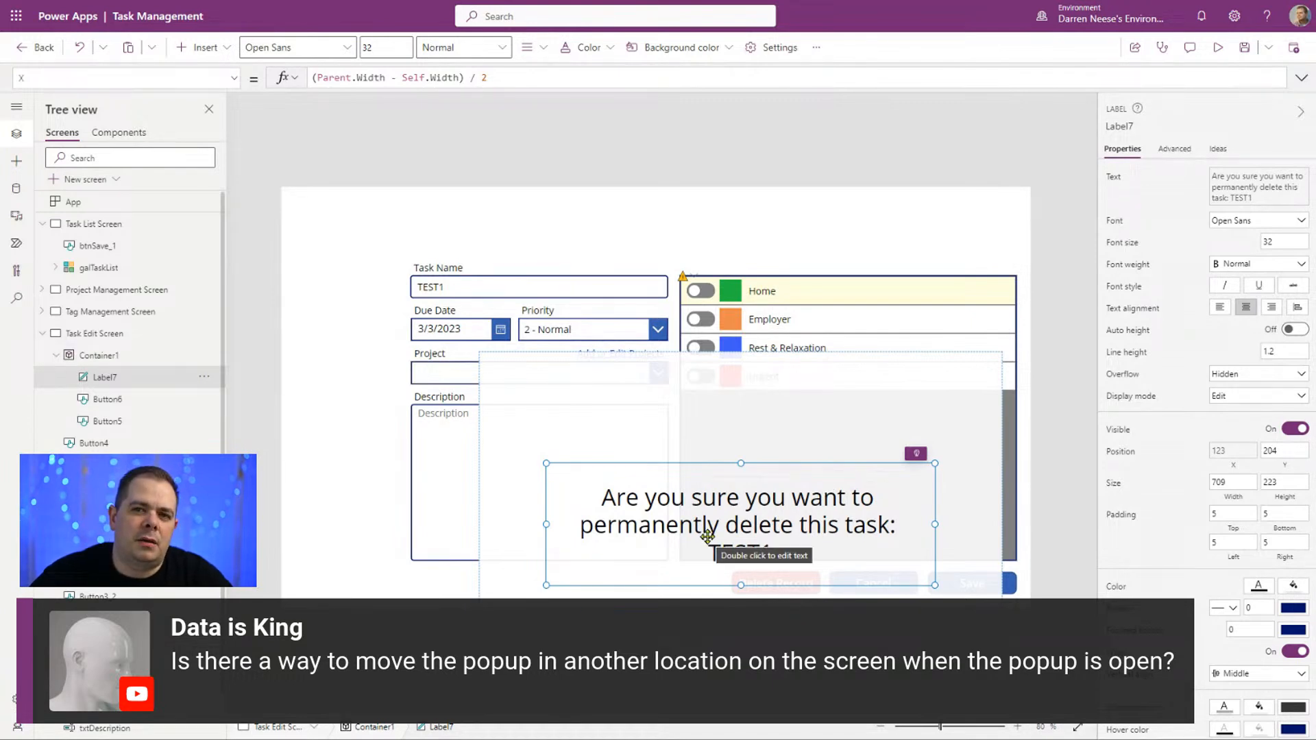
pyautogui.click(234, 78)
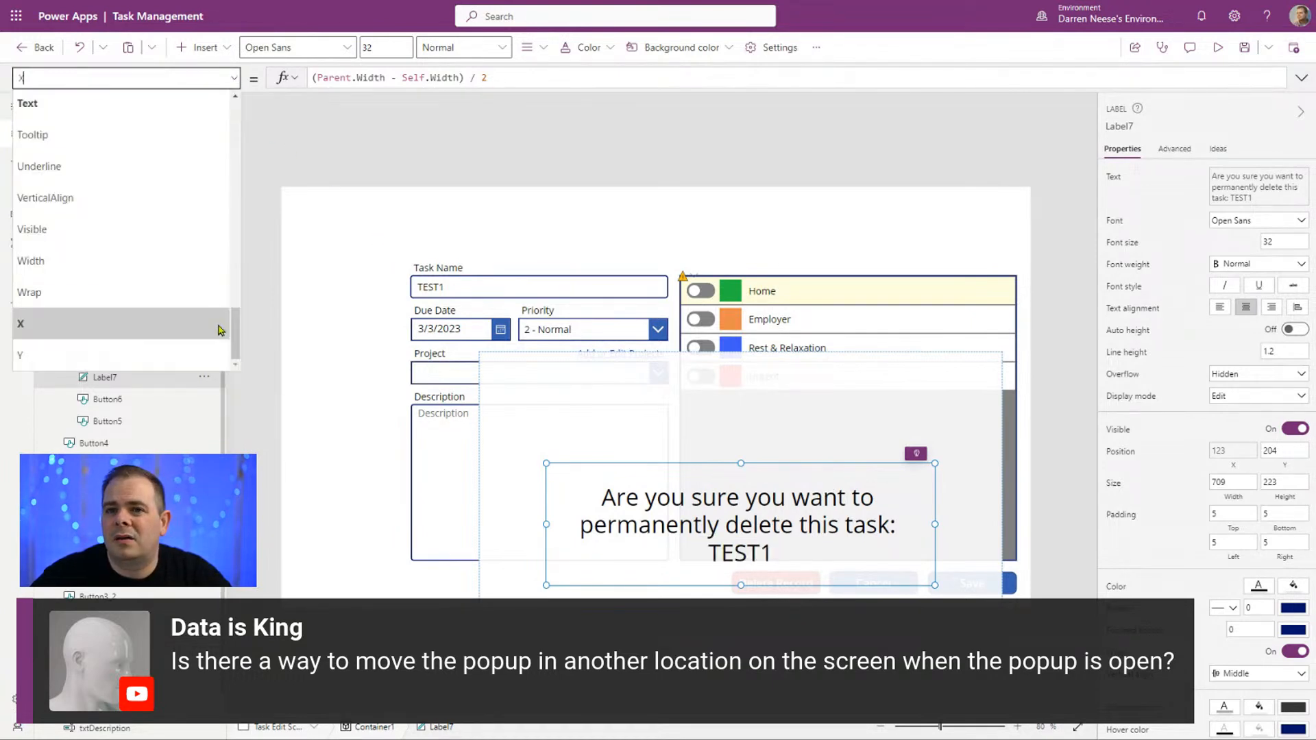
pyautogui.click(187, 356)
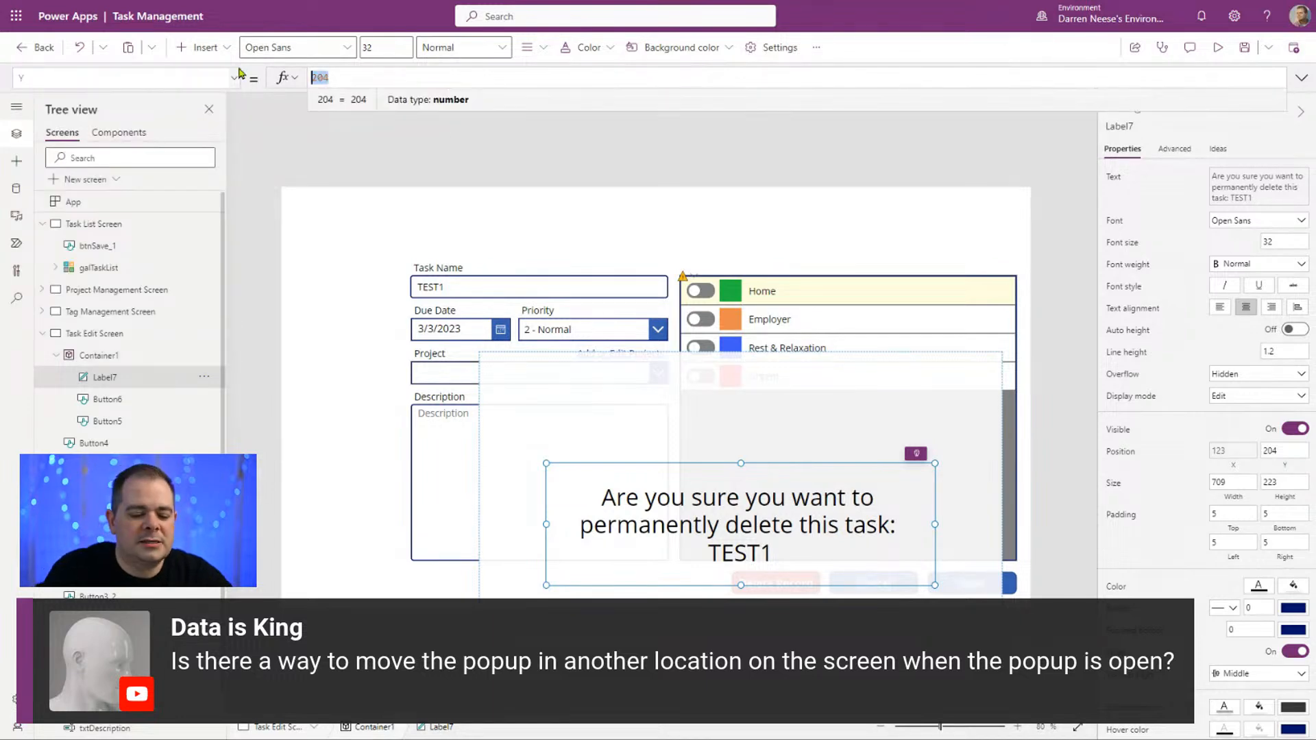
pyautogui.write('Par')
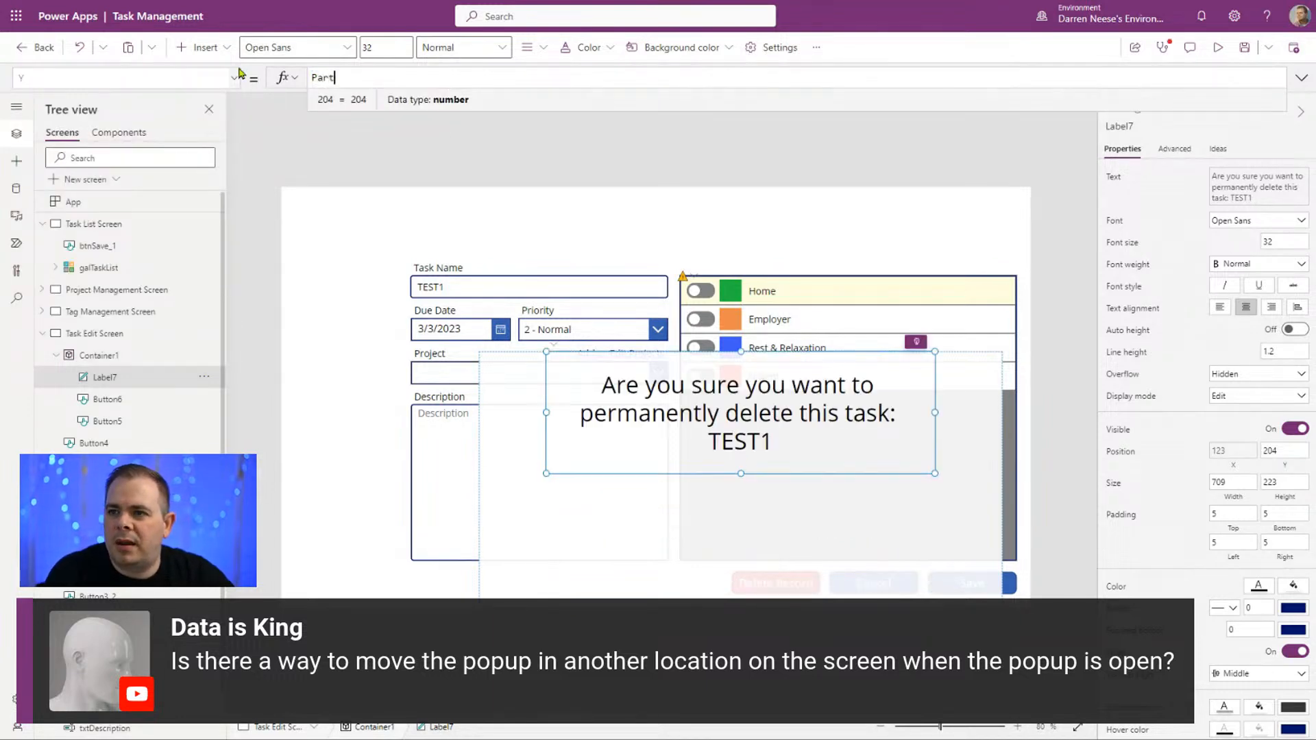
pyautogui.write('ent.H')
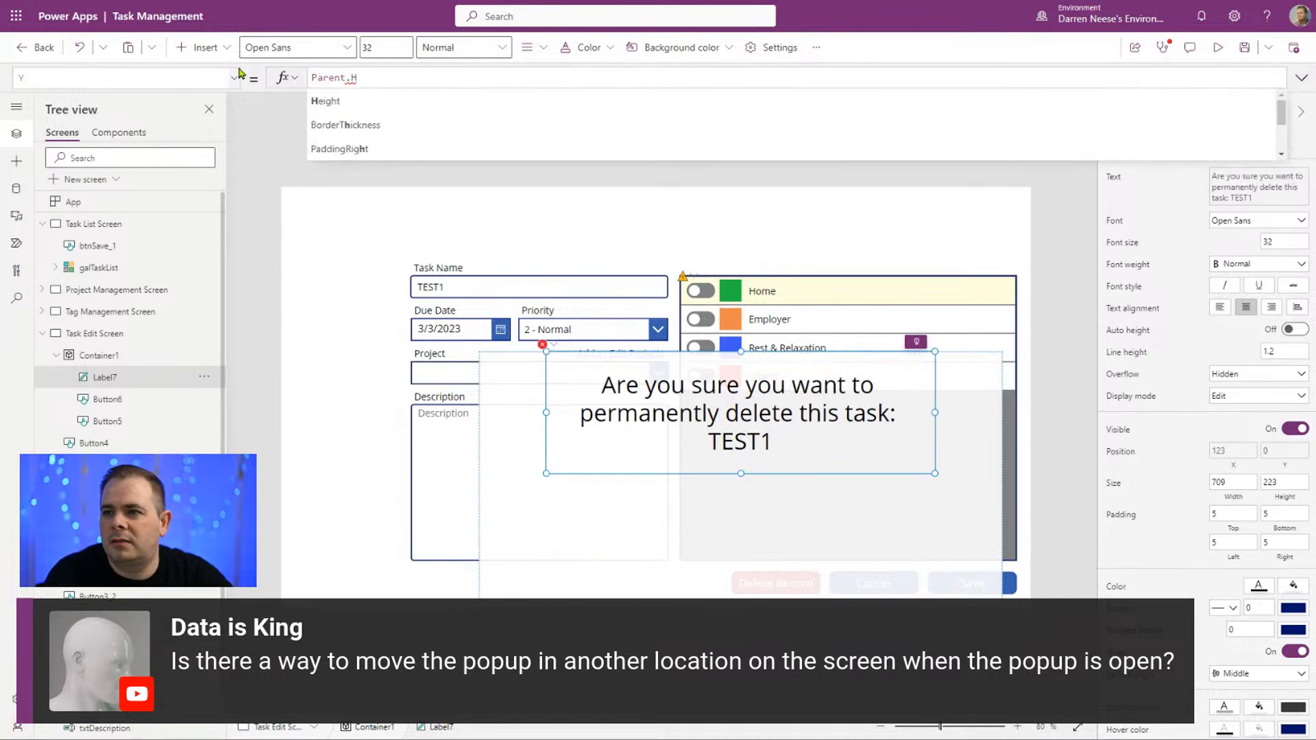
pyautogui.press('Tab')
pyautogui.write('- ')
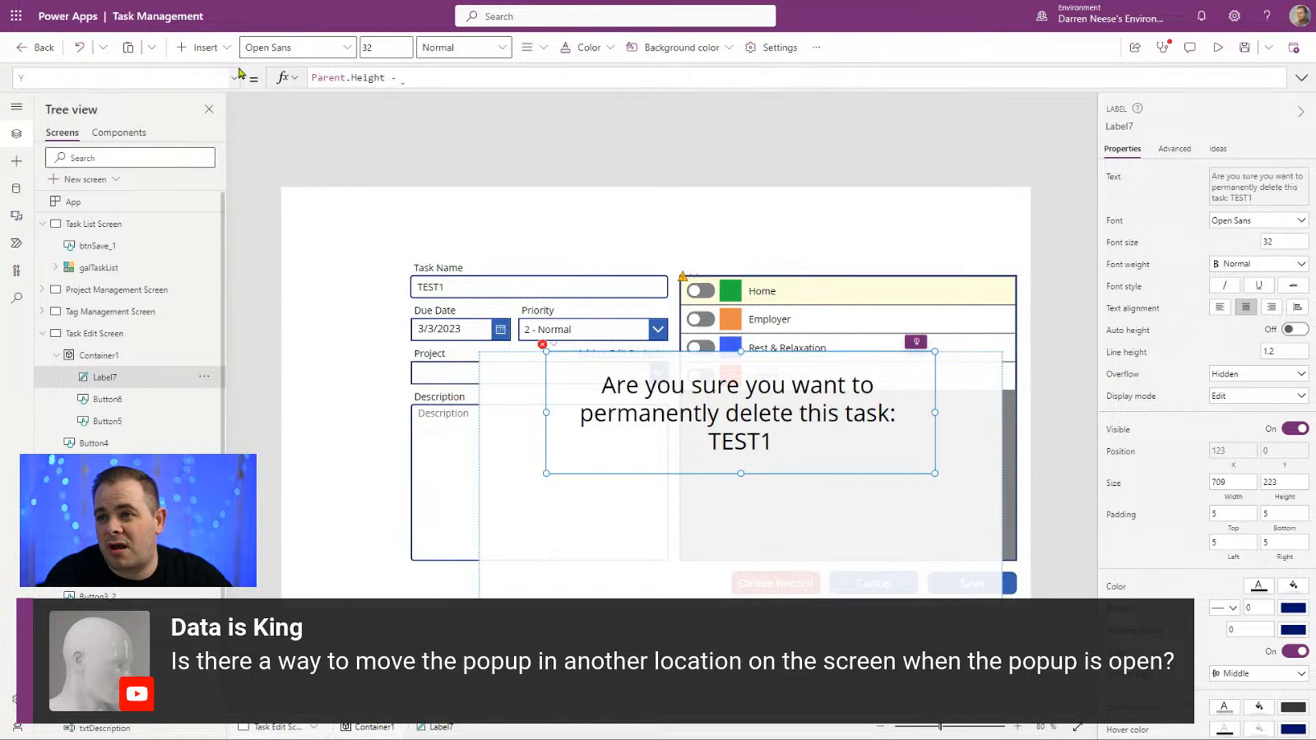
pyautogui.write('Self.H')
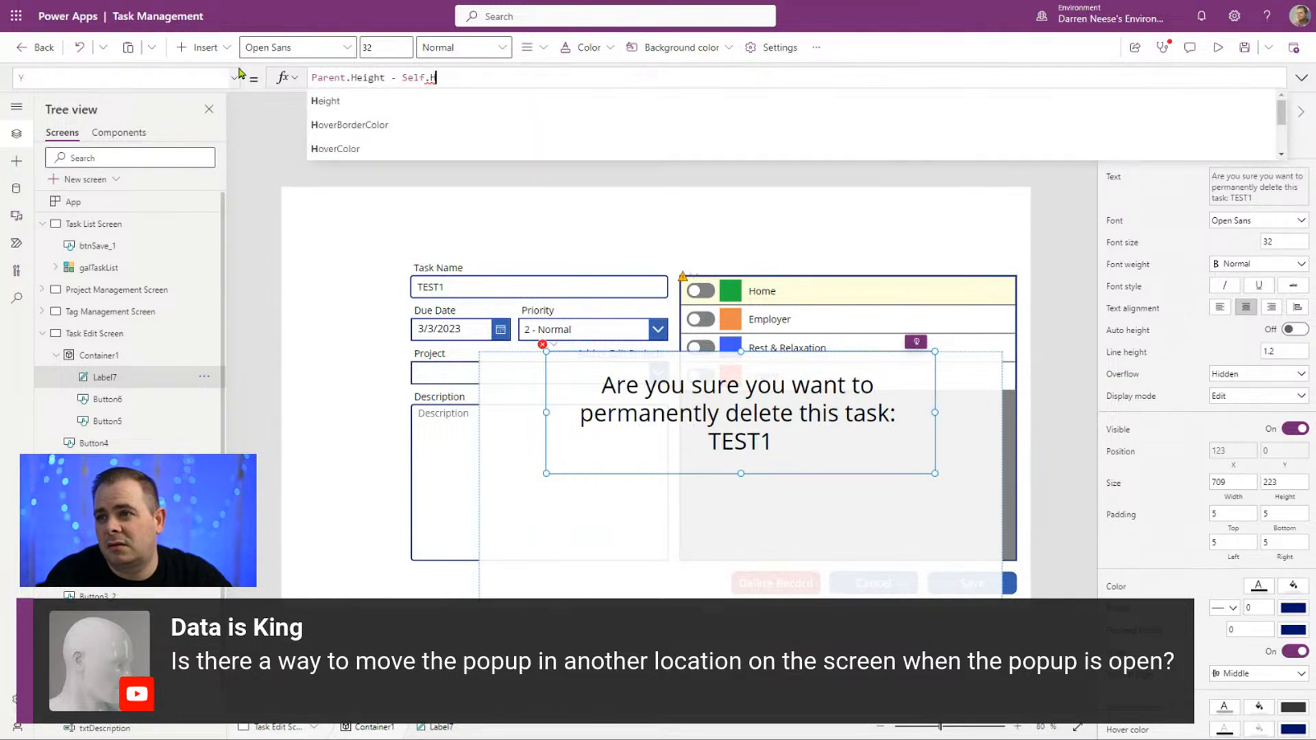
pyautogui.press('Tab')
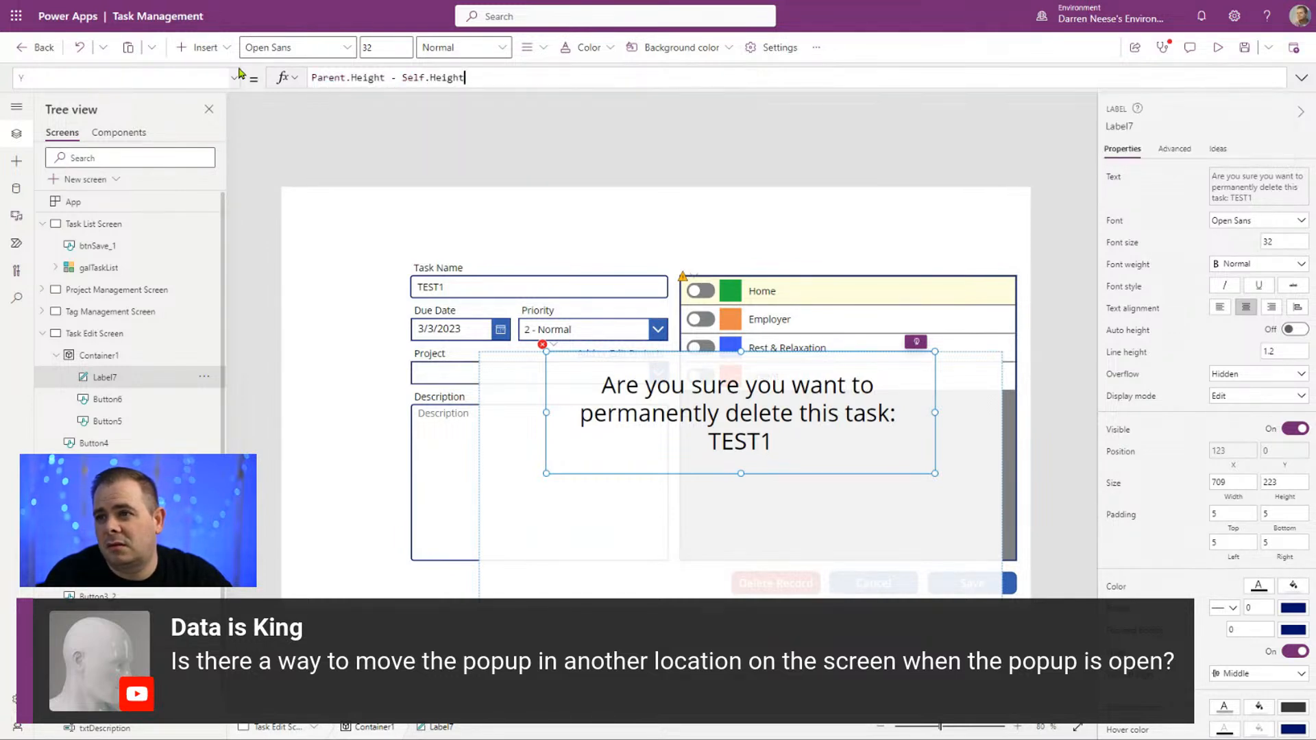
# Step: Wrap the label's Y formula in parentheses and divide it by 2, giving (Parent.Height - Self.Height) / 2
pyautogui.write(')')
pyautogui.write('(')
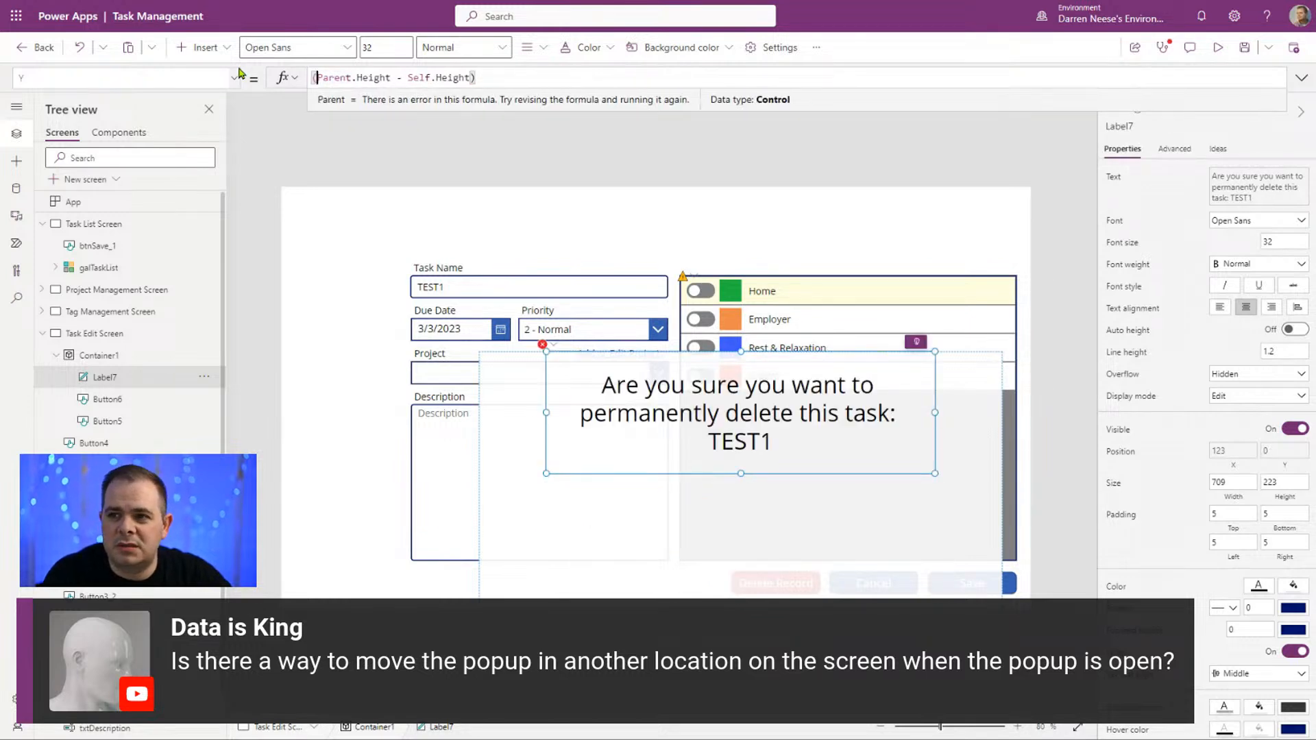
pyautogui.press('End')
pyautogui.write('/ 2')
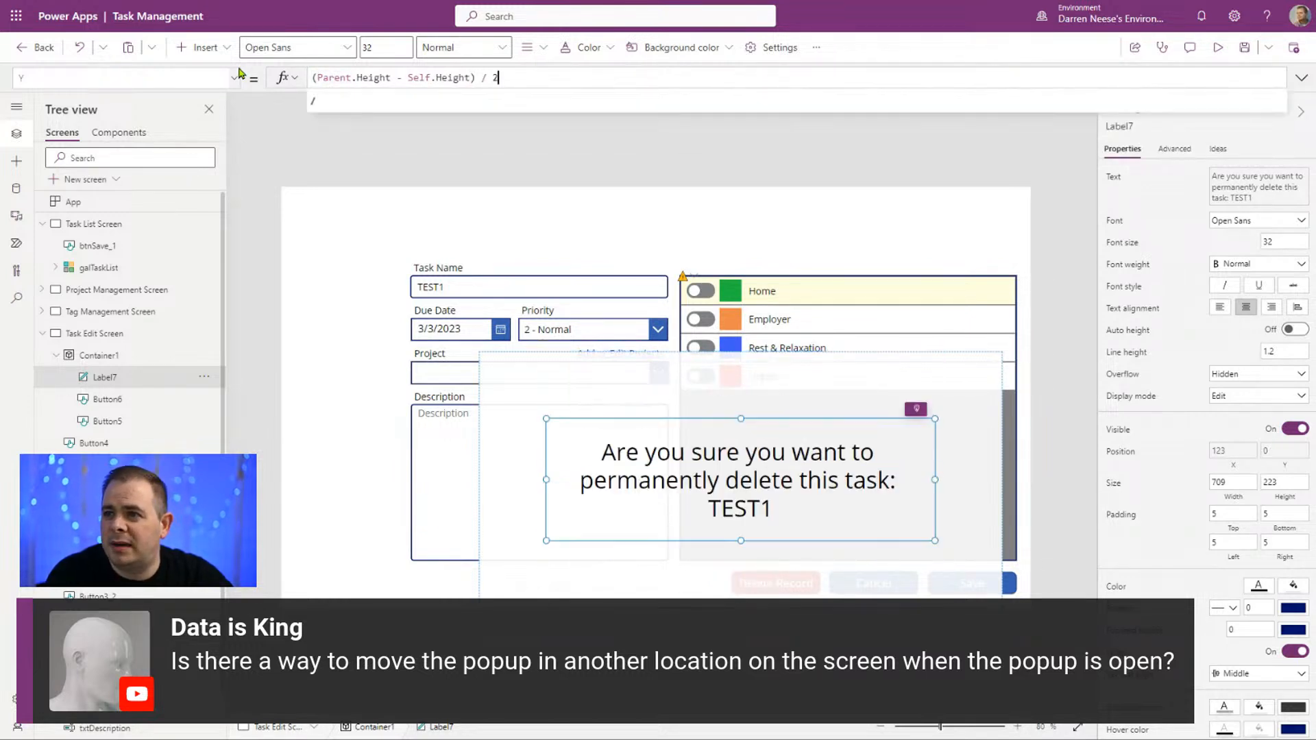
# Step: Move Container1 to about X 205, Y 69 and extend its height to about 588
pyautogui.click(865, 378)
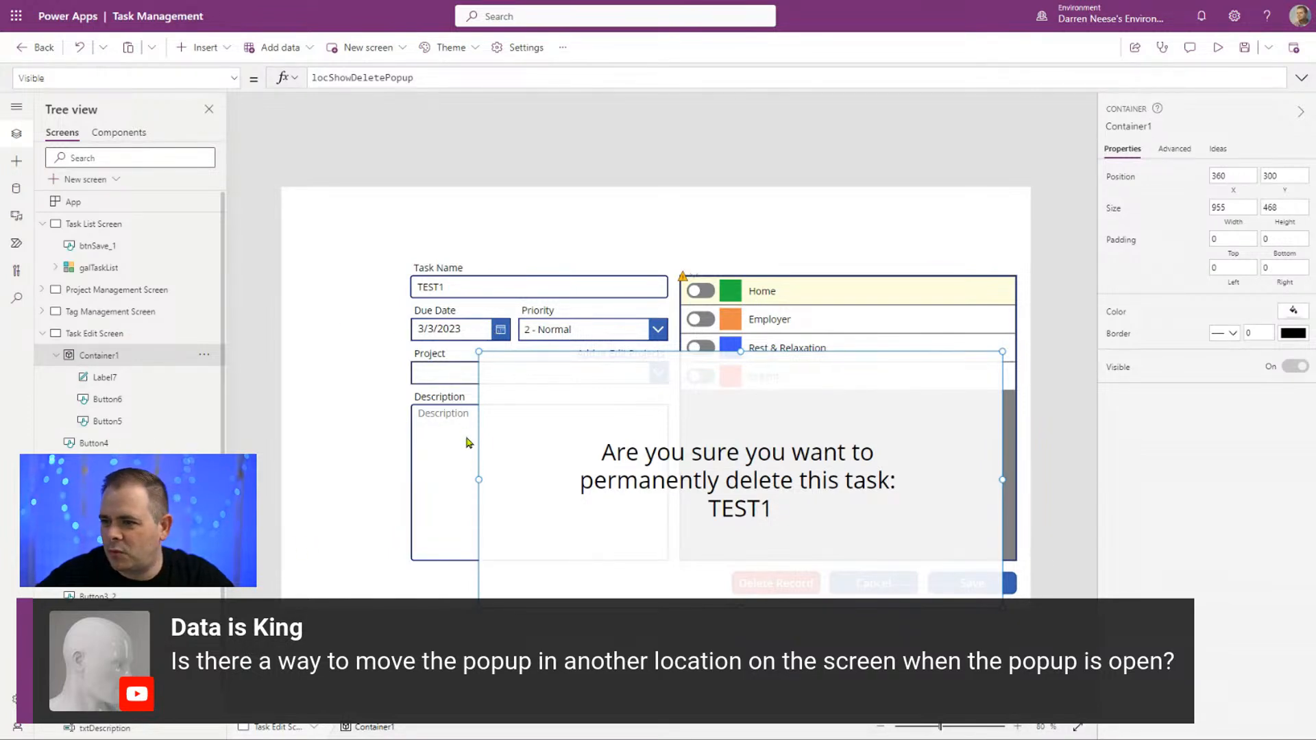
pyautogui.moveTo(473, 532); pyautogui.dragTo(384, 406)
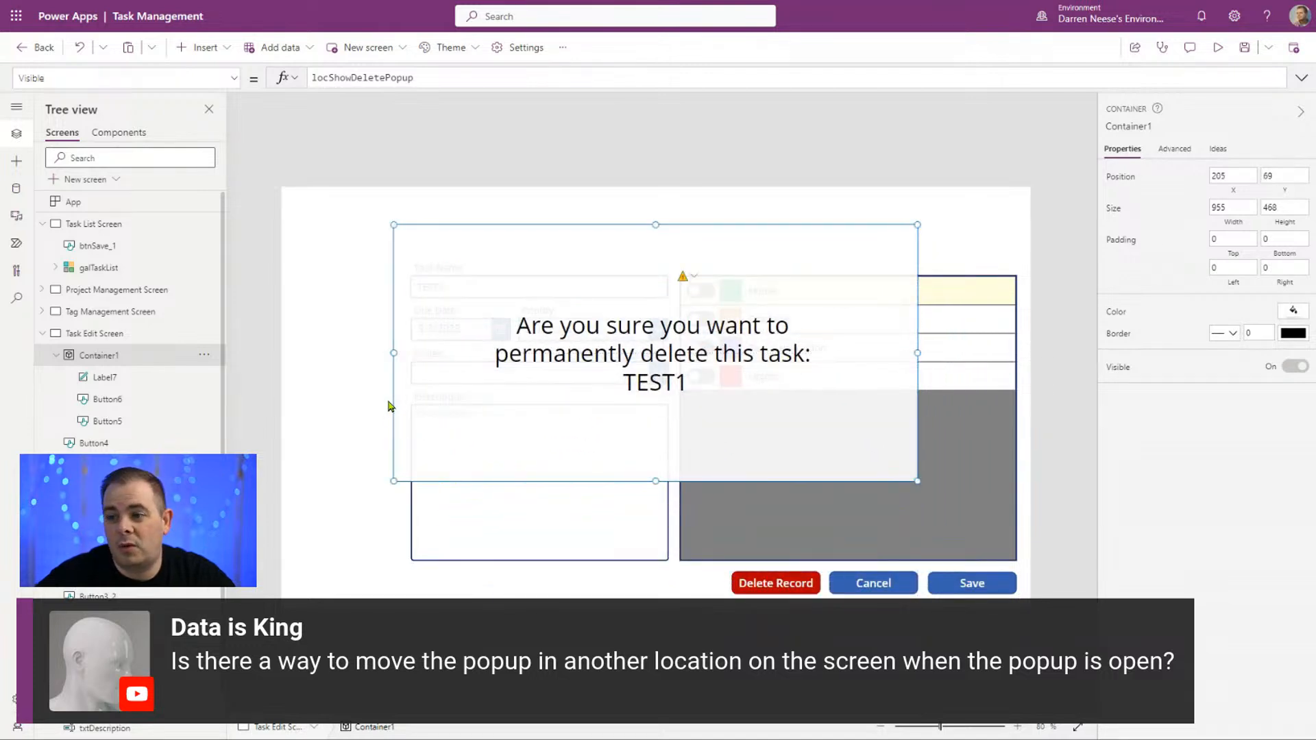
pyautogui.moveTo(656, 504); pyautogui.dragTo(657, 547)
# Step: Select the popup's Cancel and Yes, Delete buttons together and move them just below the warning text, at about Y 392
pyautogui.click(672, 404)
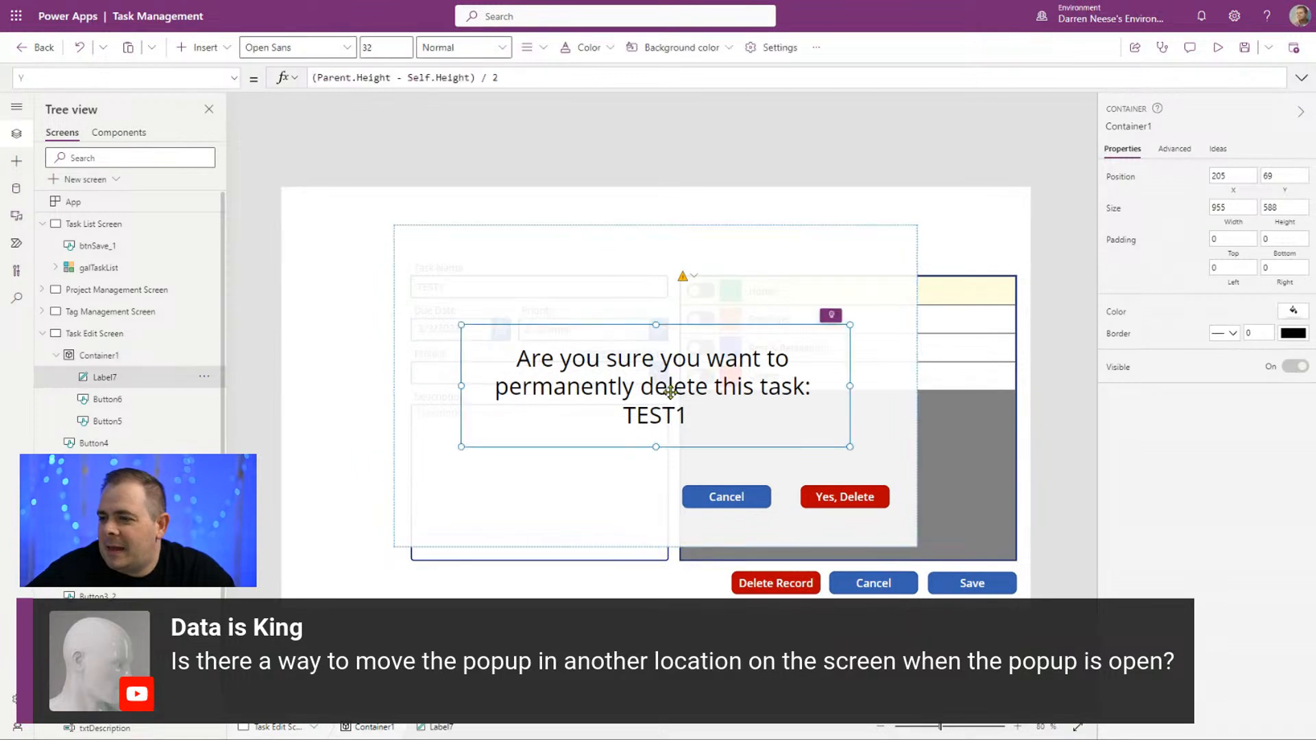
pyautogui.click(739, 499)
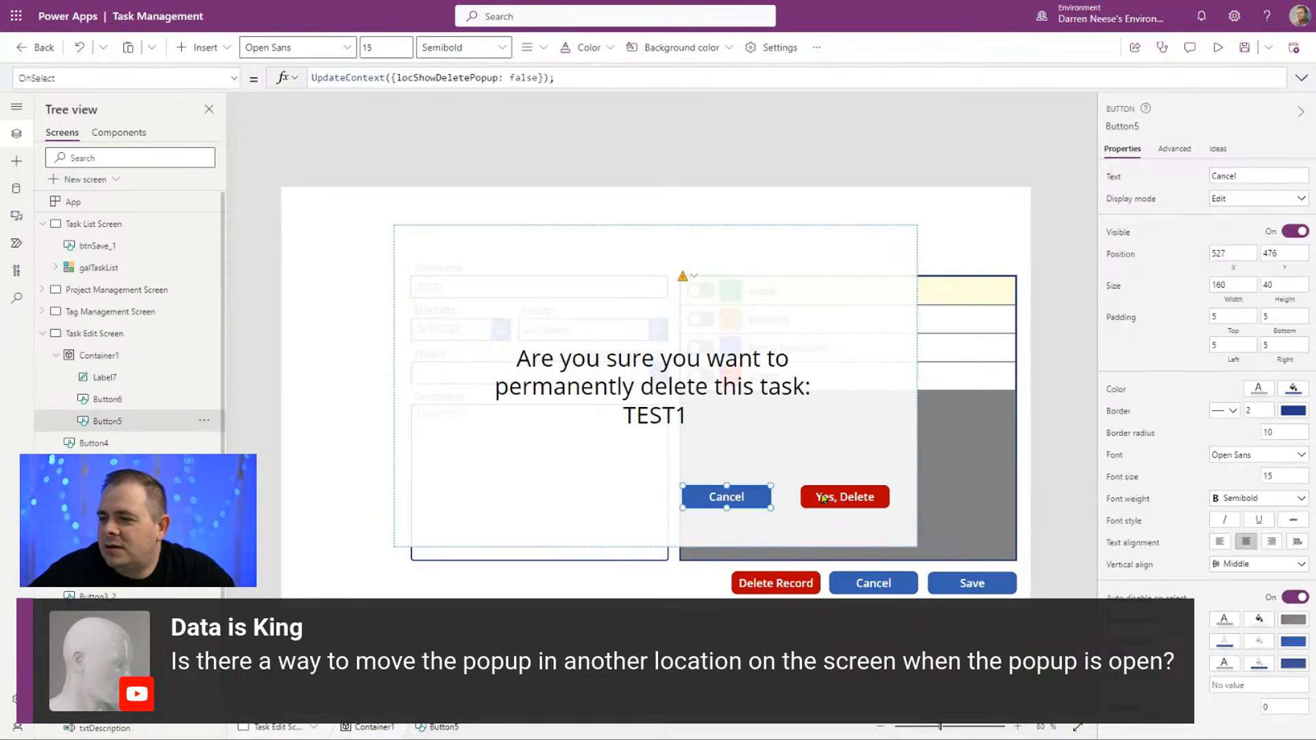
pyautogui.keyDown('shift'); pyautogui.click(845, 493); pyautogui.keyUp('shift')
pyautogui.moveTo(847, 494); pyautogui.dragTo(744, 451)
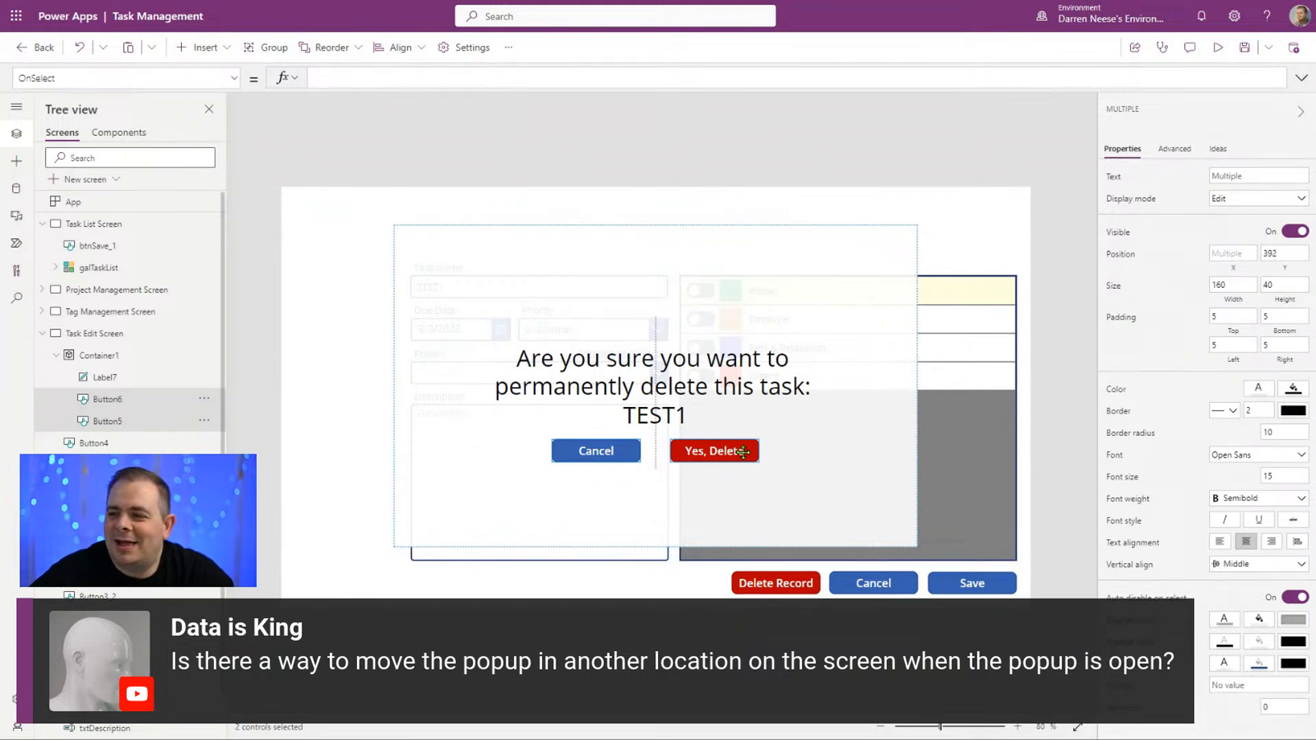
pyautogui.moveTo(744, 451); pyautogui.dragTo(744, 452)
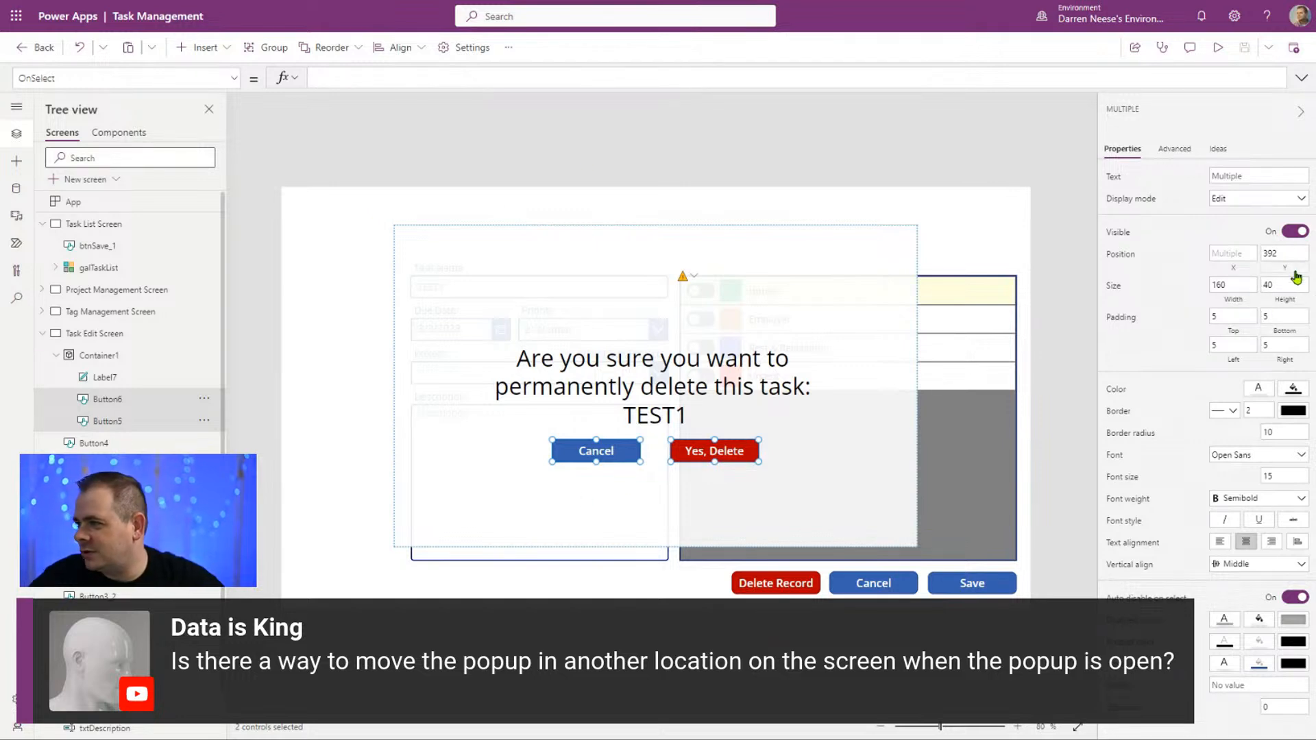
pyautogui.click(1284, 254)
pyautogui.click(350, 78)
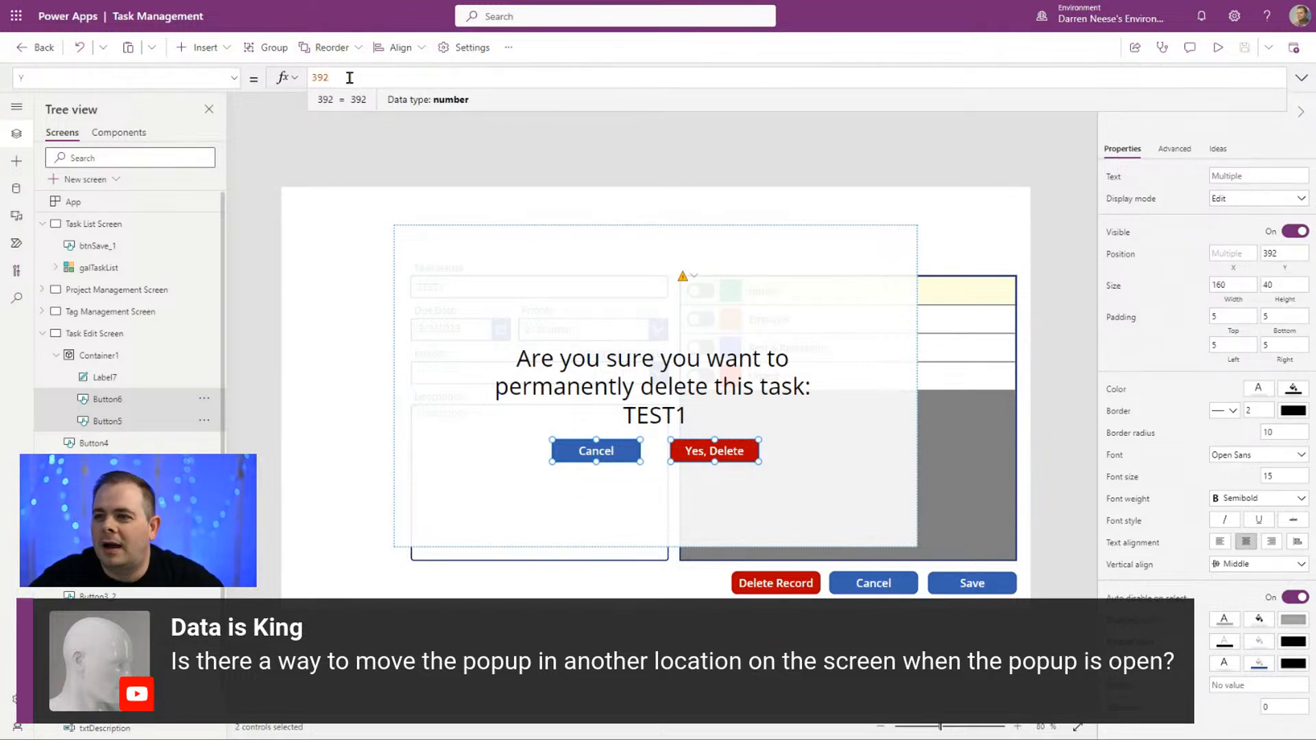
pyautogui.hotkey('ctrl', 'a')
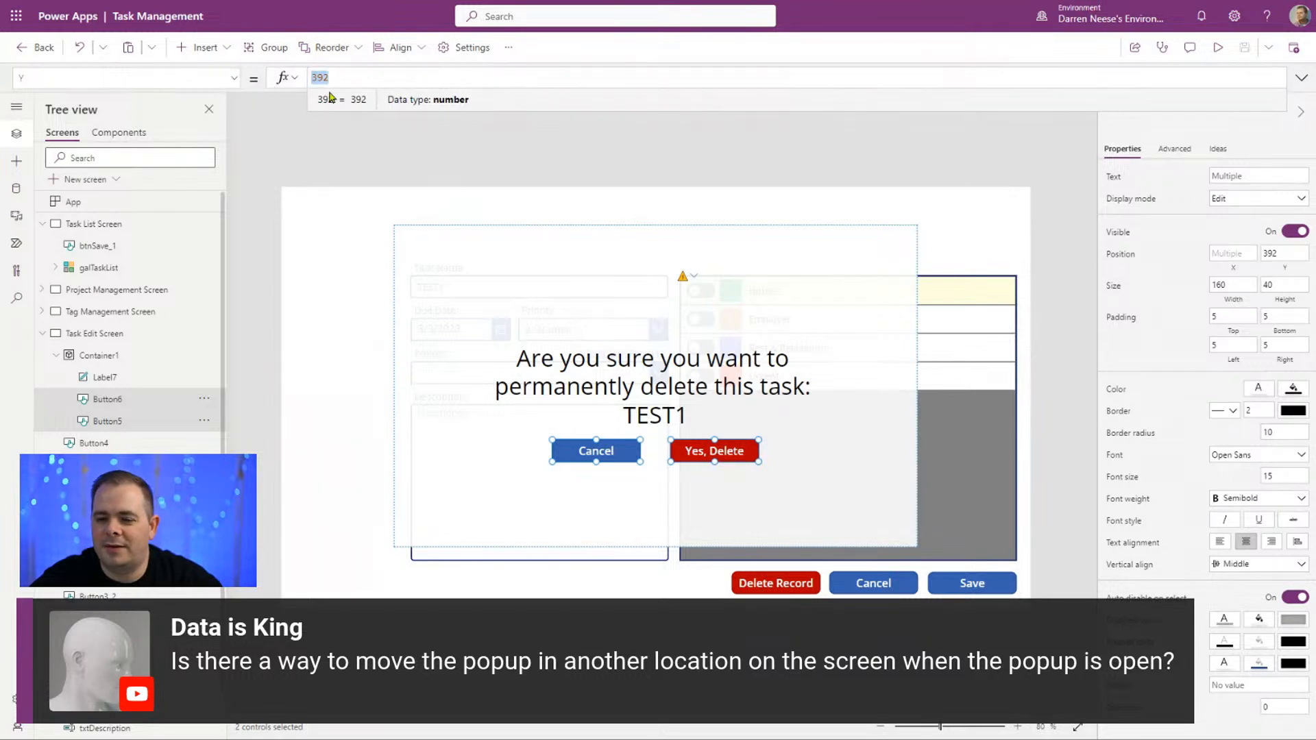
# Step: Rename the popup's warning label, Label7, as lblAreYouSureDelete
pyautogui.click(100, 377)
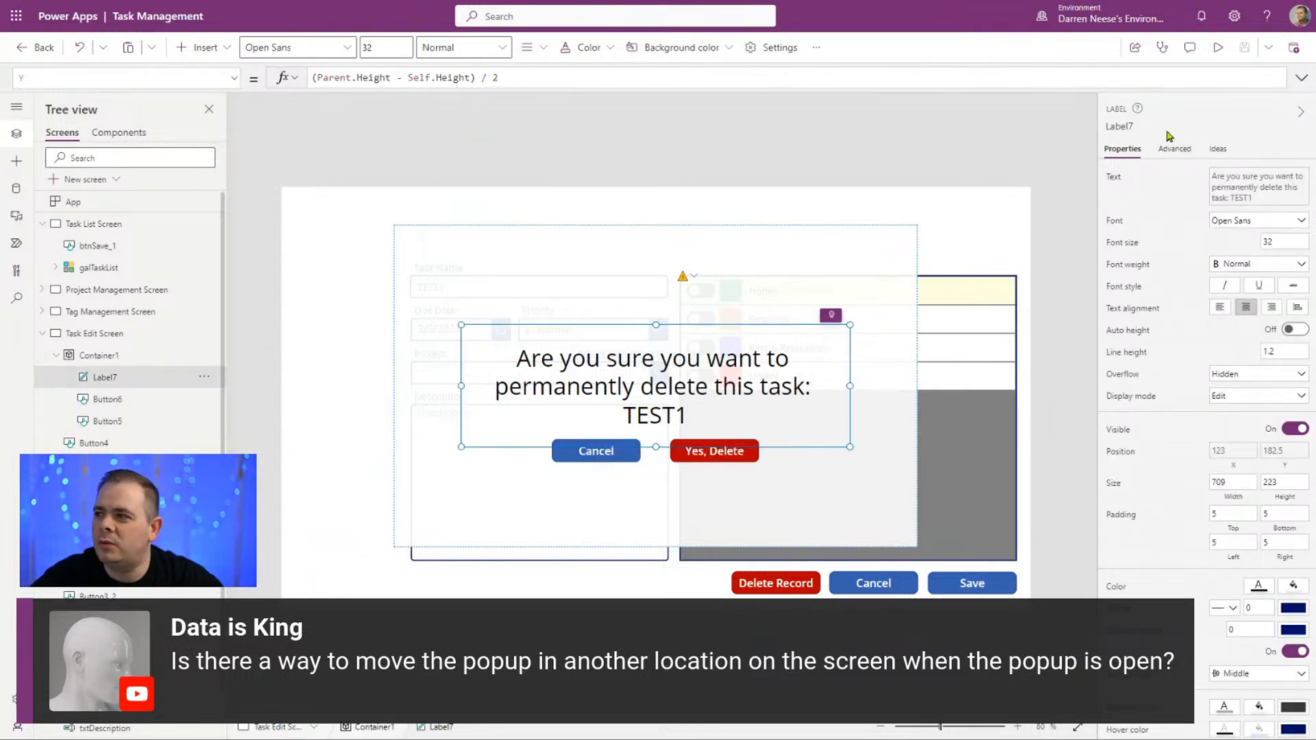
pyautogui.click(1125, 127)
pyautogui.write('lbl')
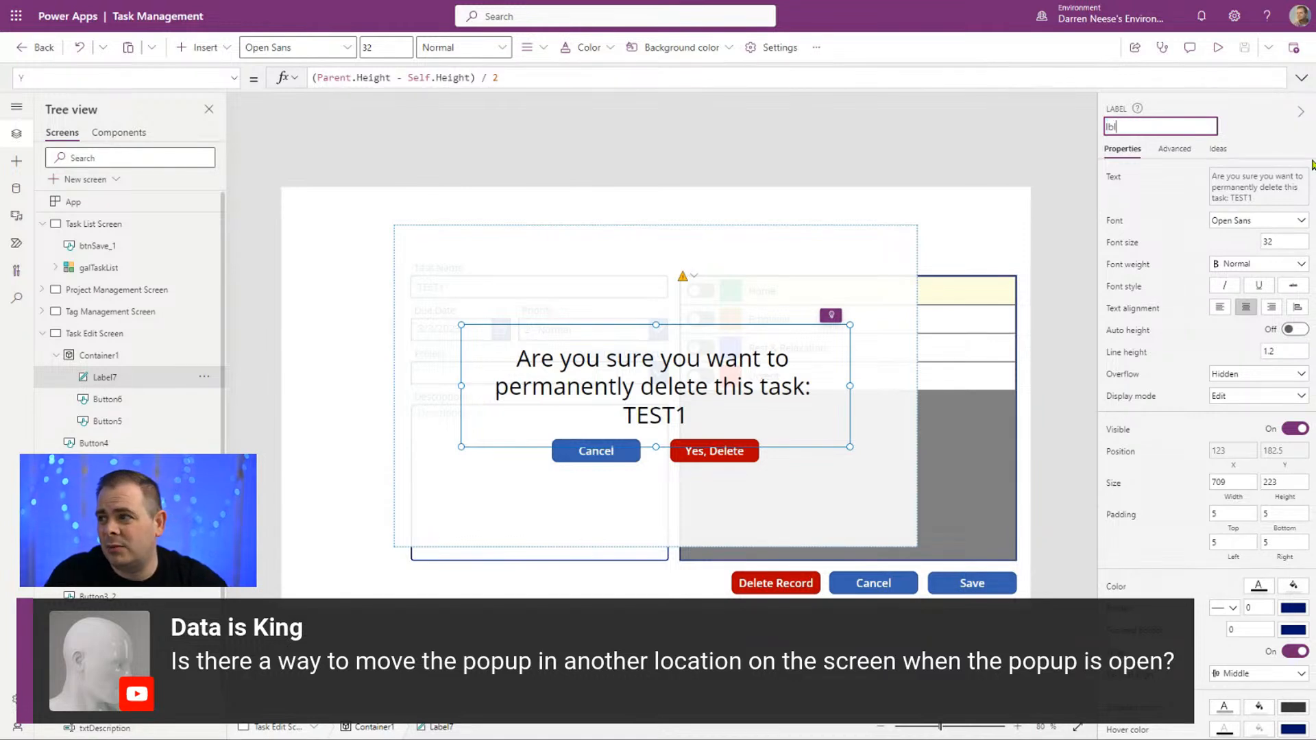
pyautogui.write('Are')
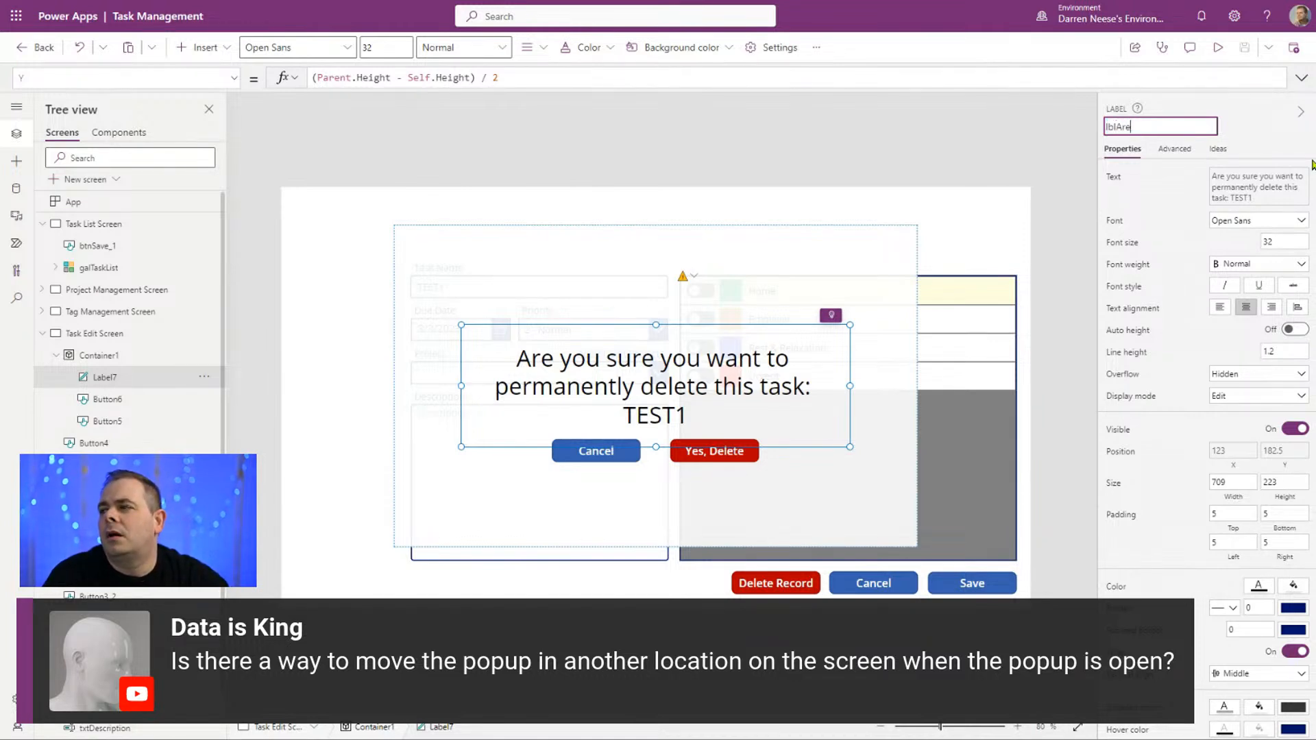
pyautogui.write('YouSu')
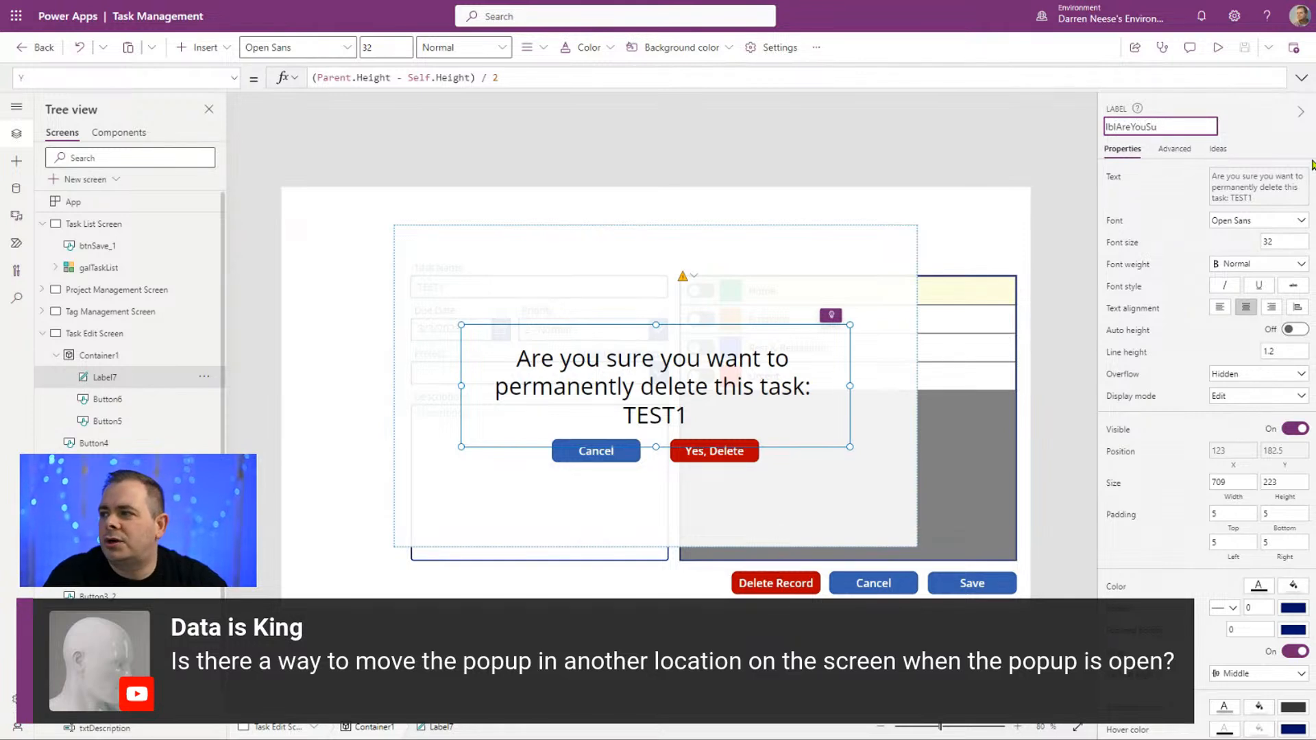
pyautogui.write('reDelete')
pyautogui.press('Return')
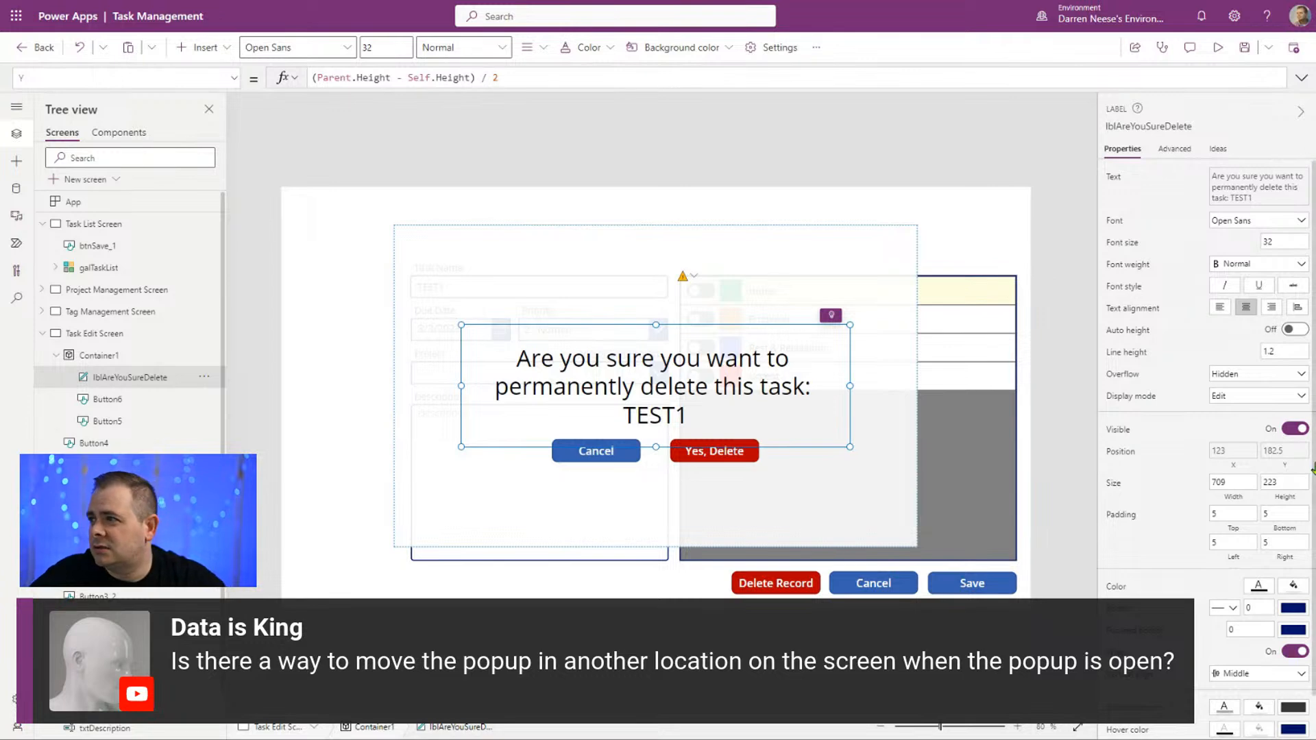
# Step: Replace the Y value of both popup buttons, Cancel and Yes, Delete, with the formula lblAreYouSureDelete.Y
pyautogui.click(1154, 127)
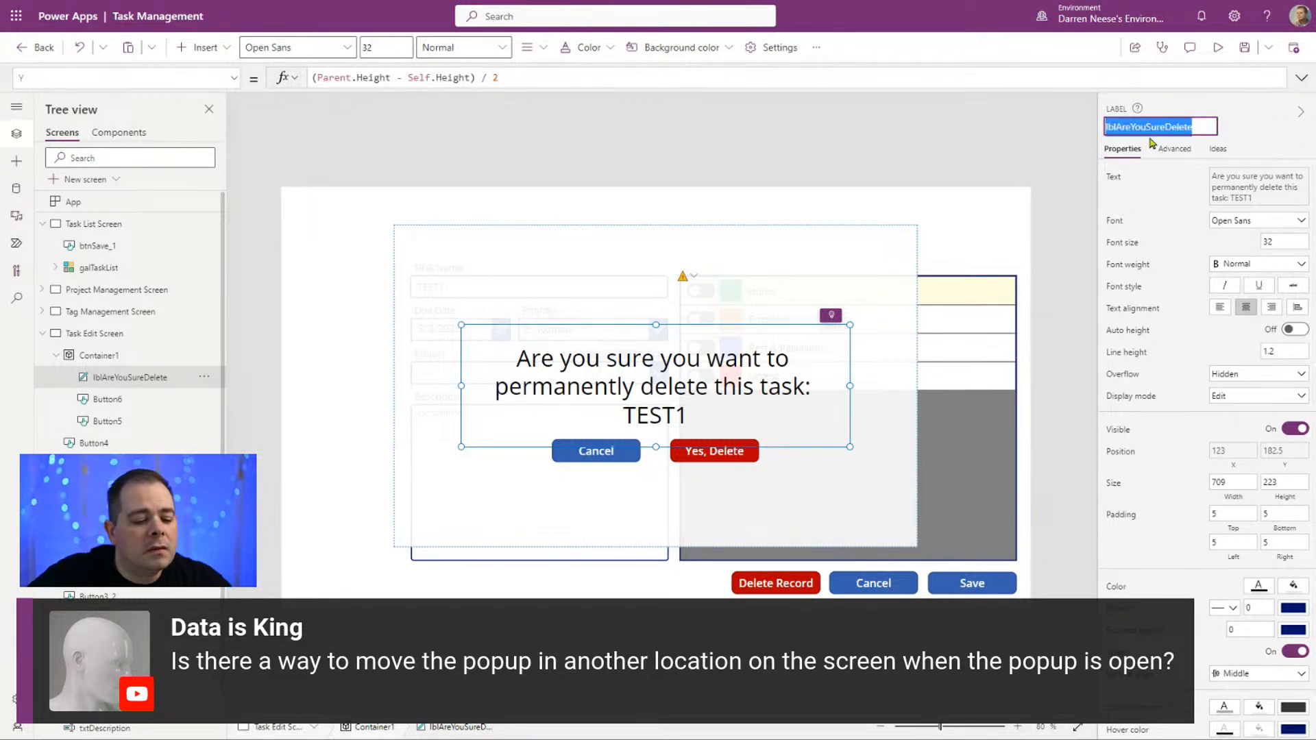
pyautogui.click(135, 398)
pyautogui.keyDown('ctrl'); pyautogui.click(133, 422); pyautogui.keyUp('ctrl')
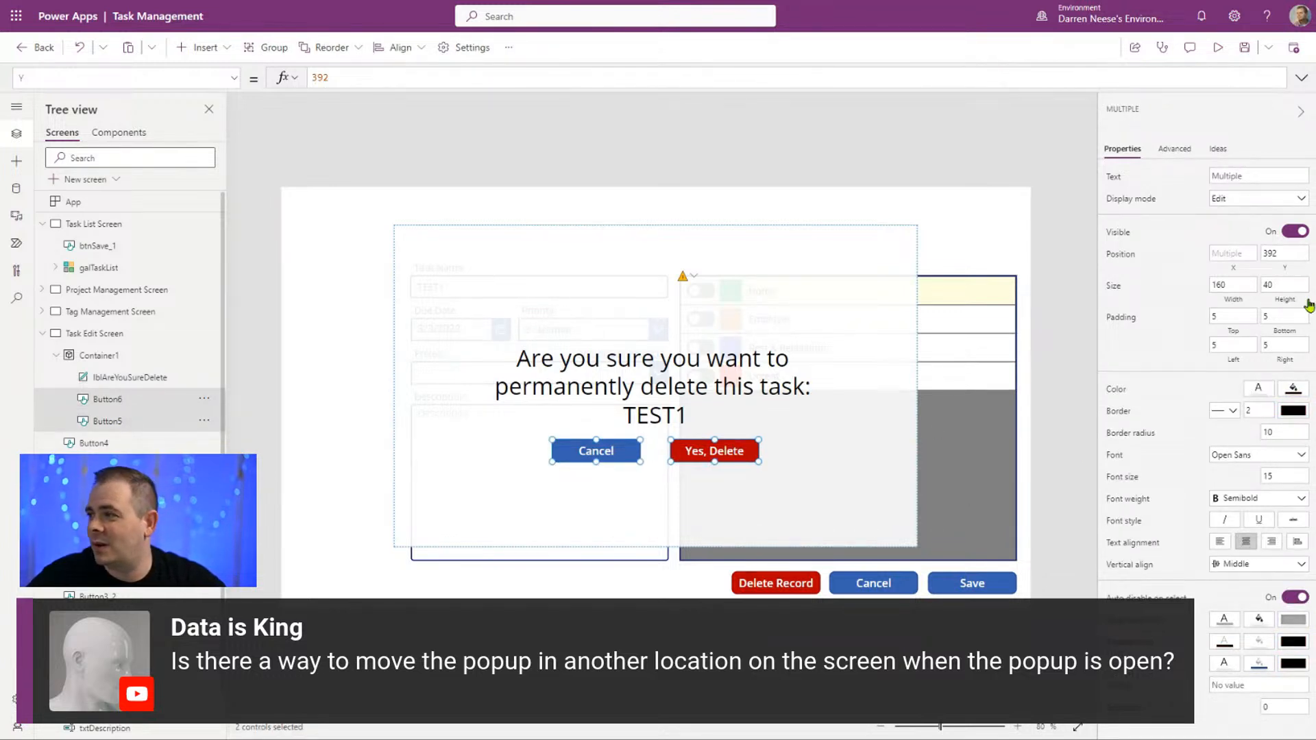
pyautogui.click(355, 83)
pyautogui.press('BackSpace')
pyautogui.press('BackSpace')
pyautogui.press('BackSpace')
pyautogui.write('lblAreYouSureDelete')
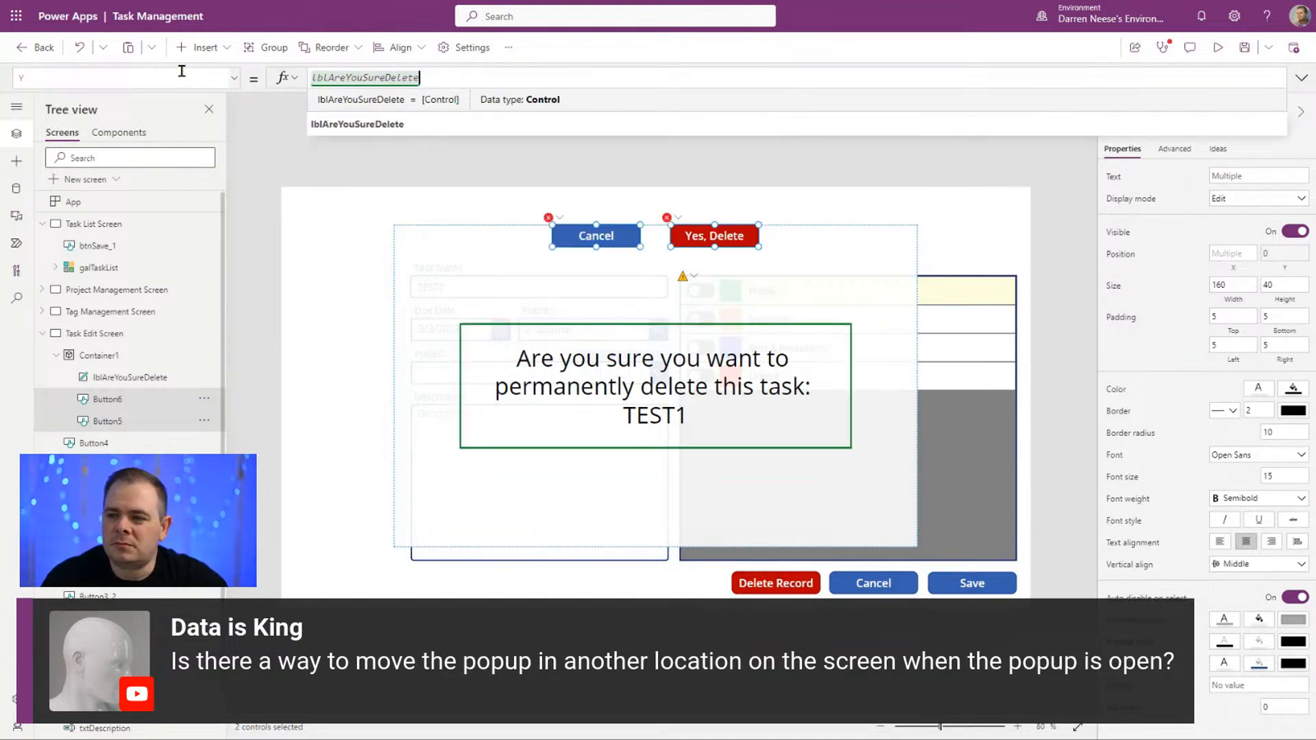
pyautogui.write('.Y')
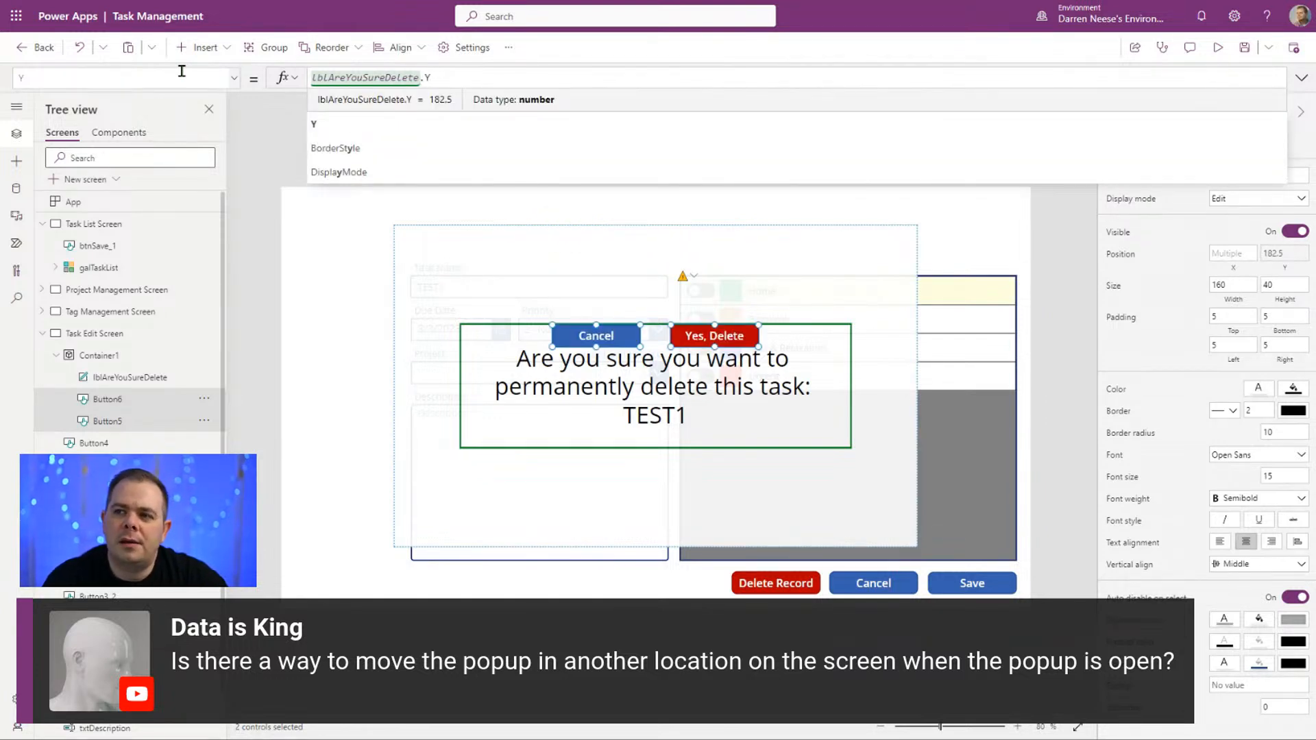
pyautogui.write(' + lblAreYouSureDelete')
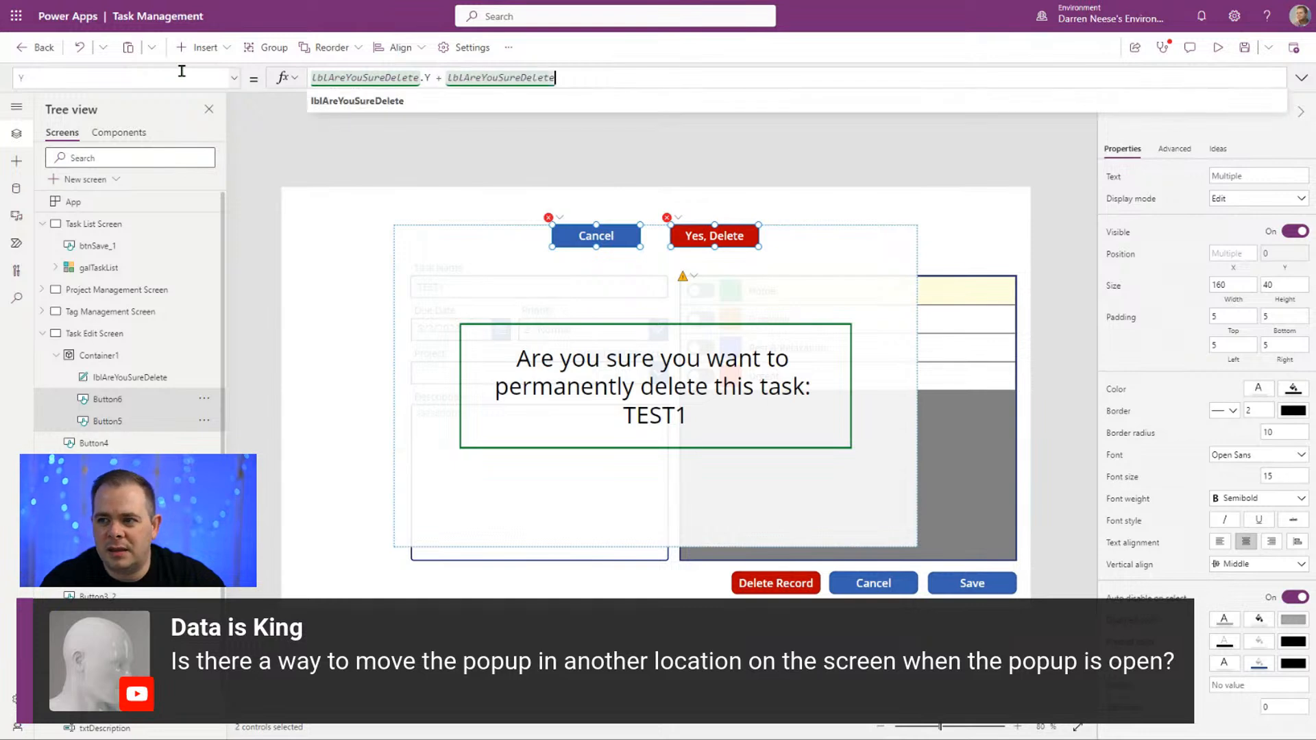
pyautogui.write('.Height')
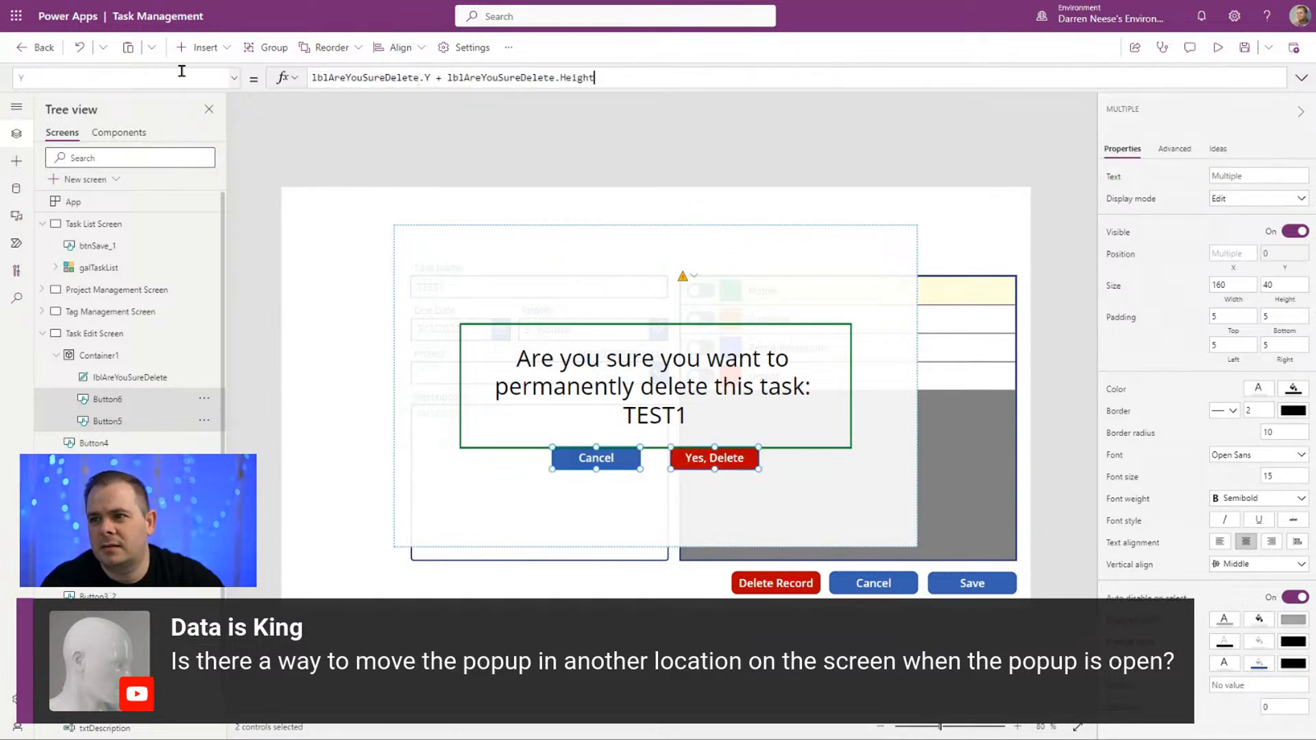
pyautogui.write(' +')
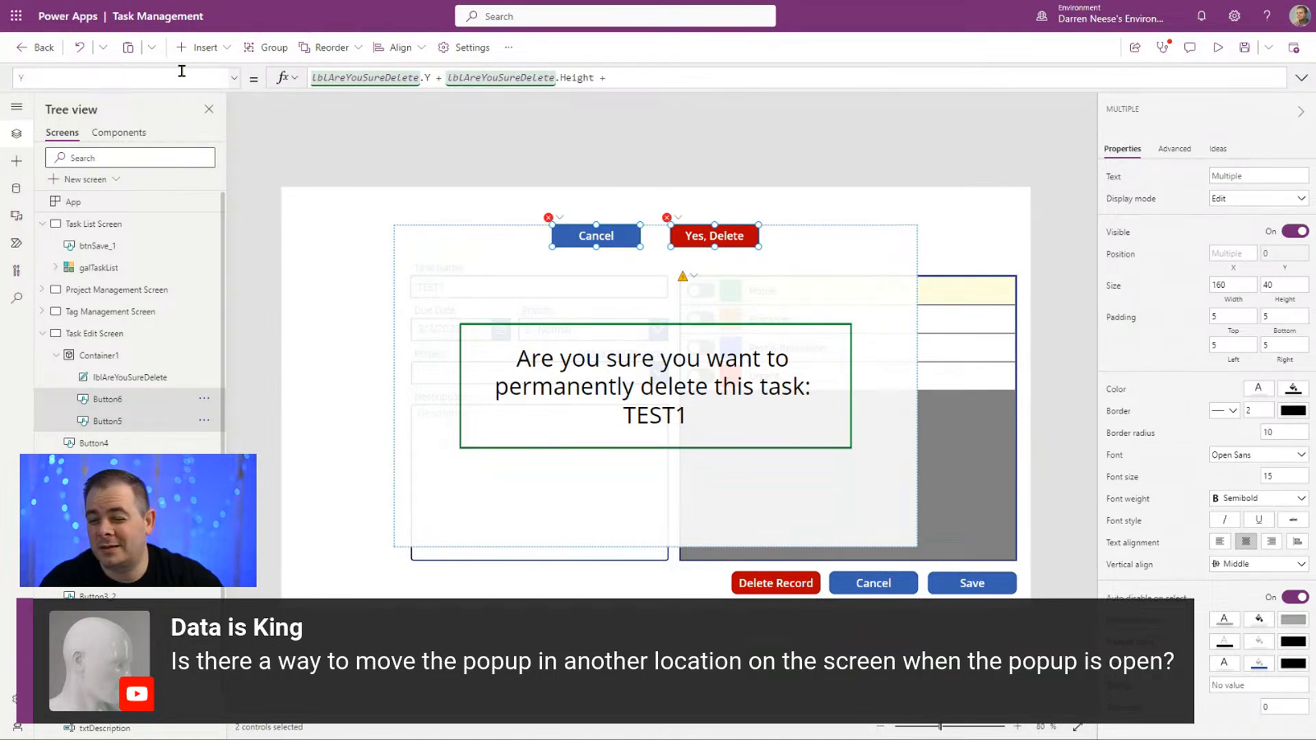
pyautogui.write(' 50')
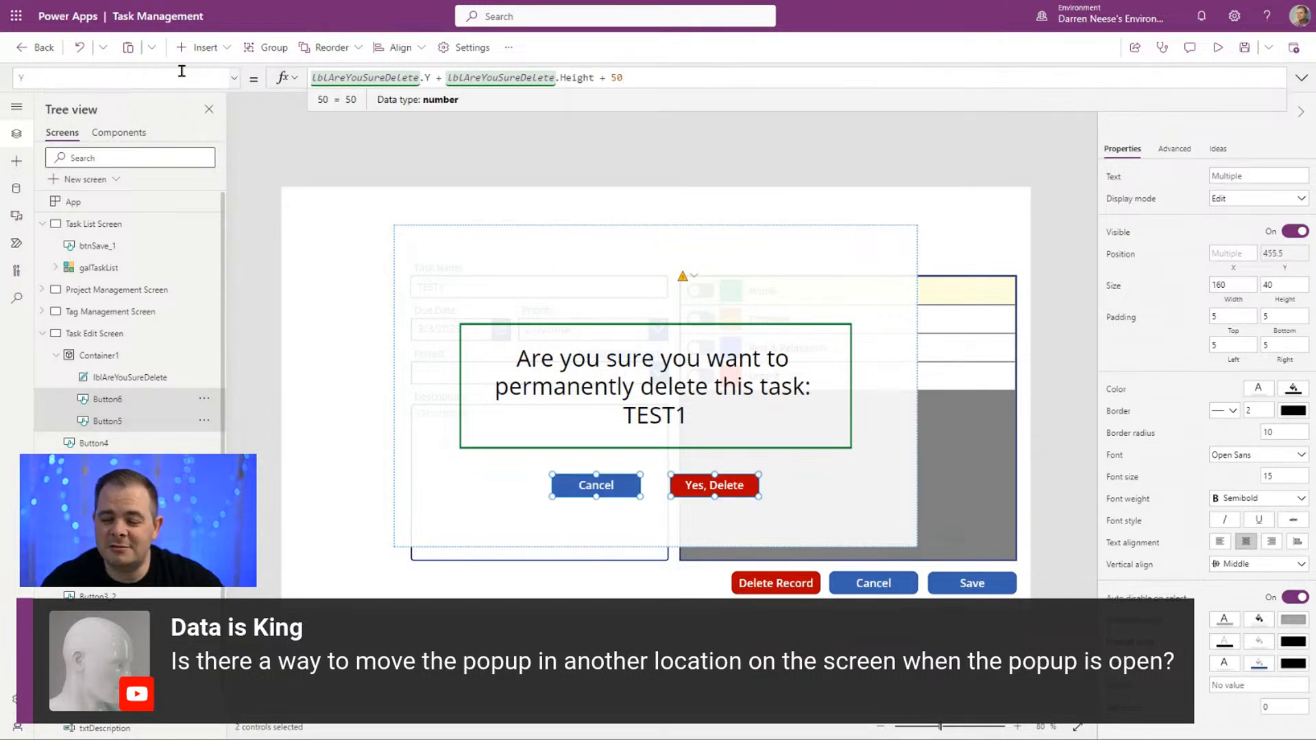
# Step: Extend the two buttons' Y formula to lblAreYouSureDelete.Y + lblAreYouSureDelete.Height + 20
pyautogui.press('BackSpace')
pyautogui.press('BackSpace')
pyautogui.write('20')
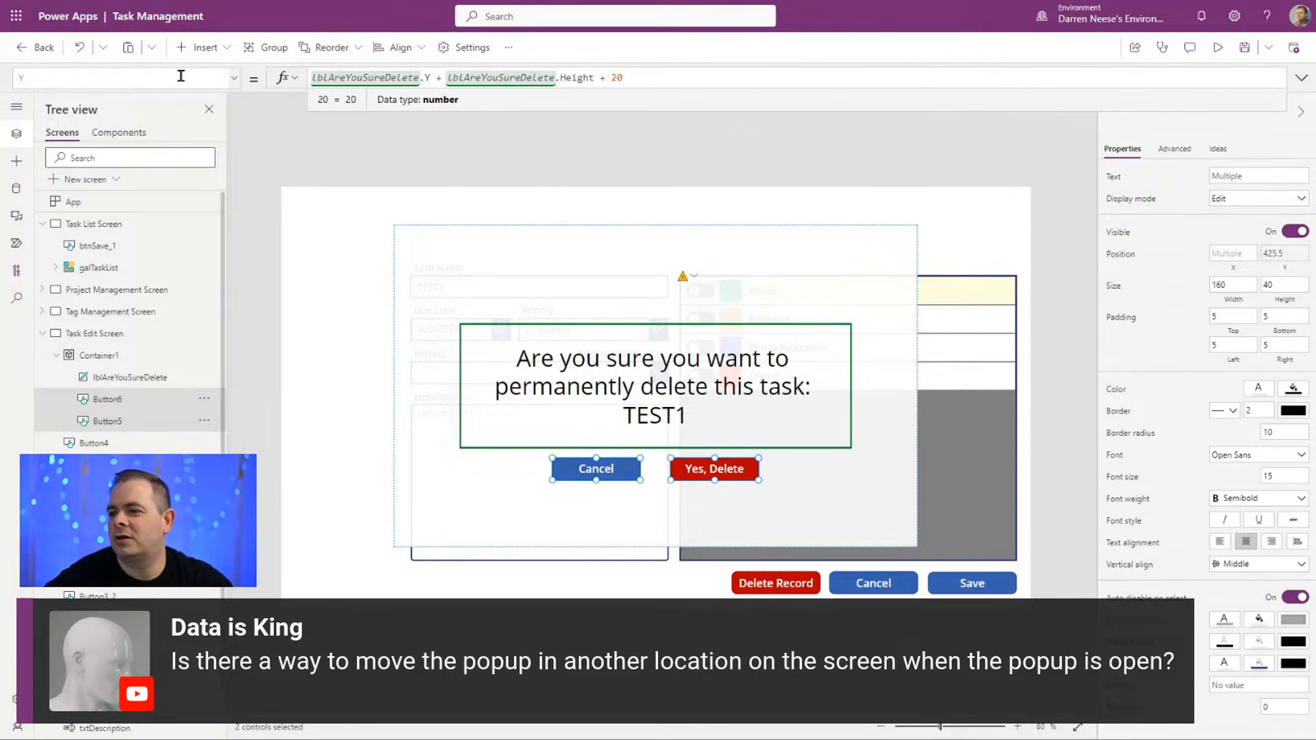
pyautogui.click(1049, 414)
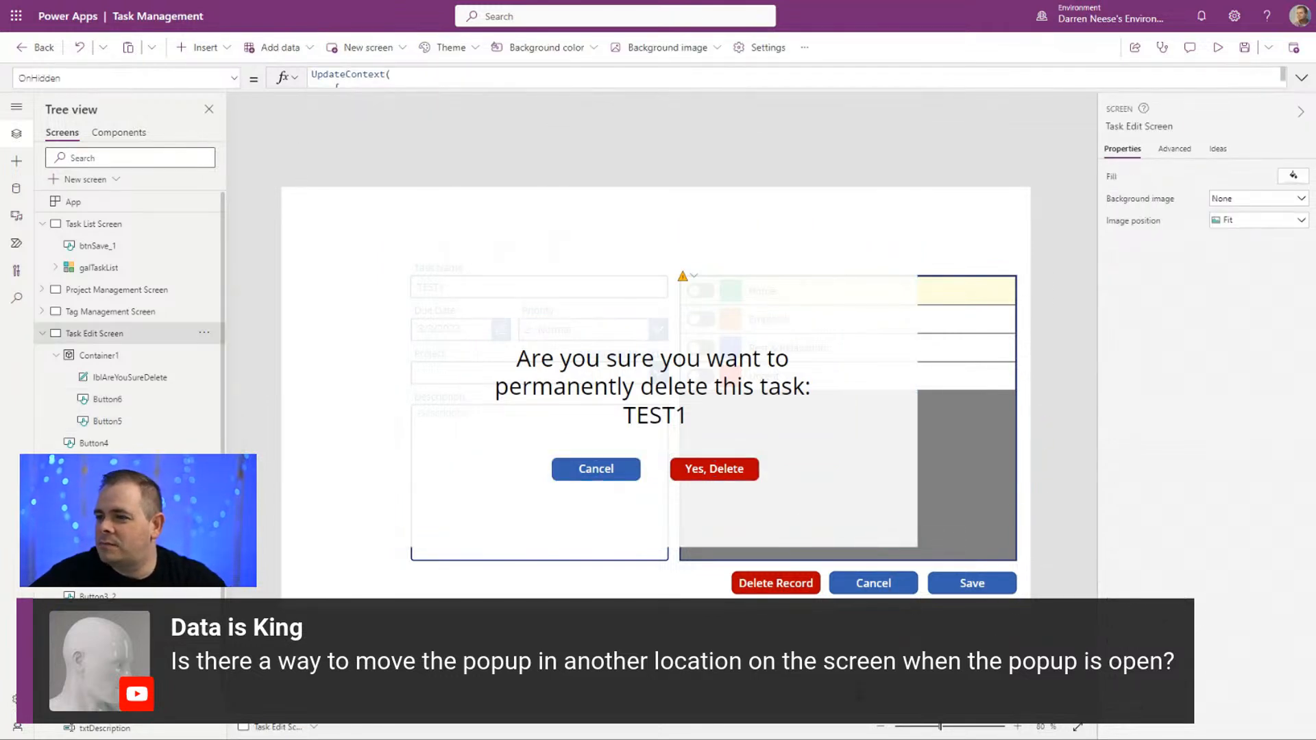
# Step: Move Container1 down to about Y 114 and enlarge it to about 1161 wide by 654 high
pyautogui.click(832, 535)
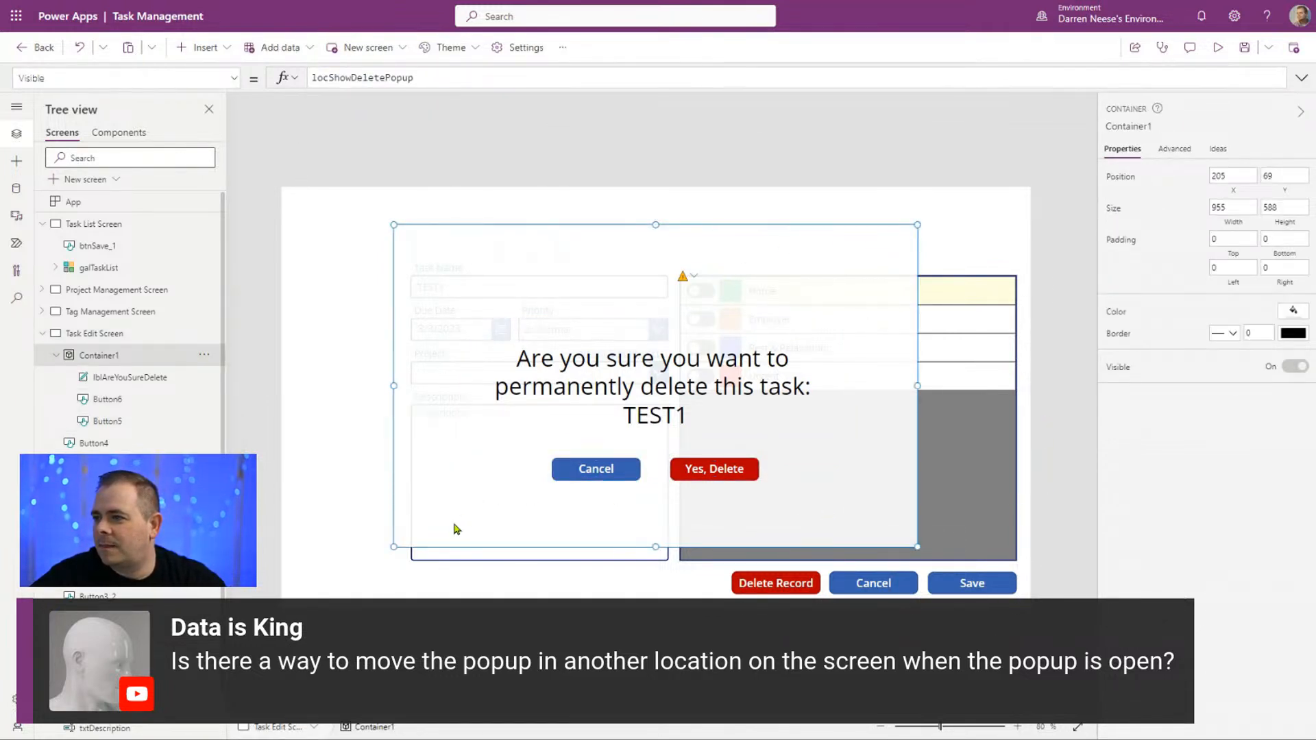
pyautogui.moveTo(442, 550)
pyautogui.mouseDown()
pyautogui.moveTo(452, 560)
pyautogui.moveTo(439, 573)
pyautogui.mouseUp()
pyautogui.click(439, 573)
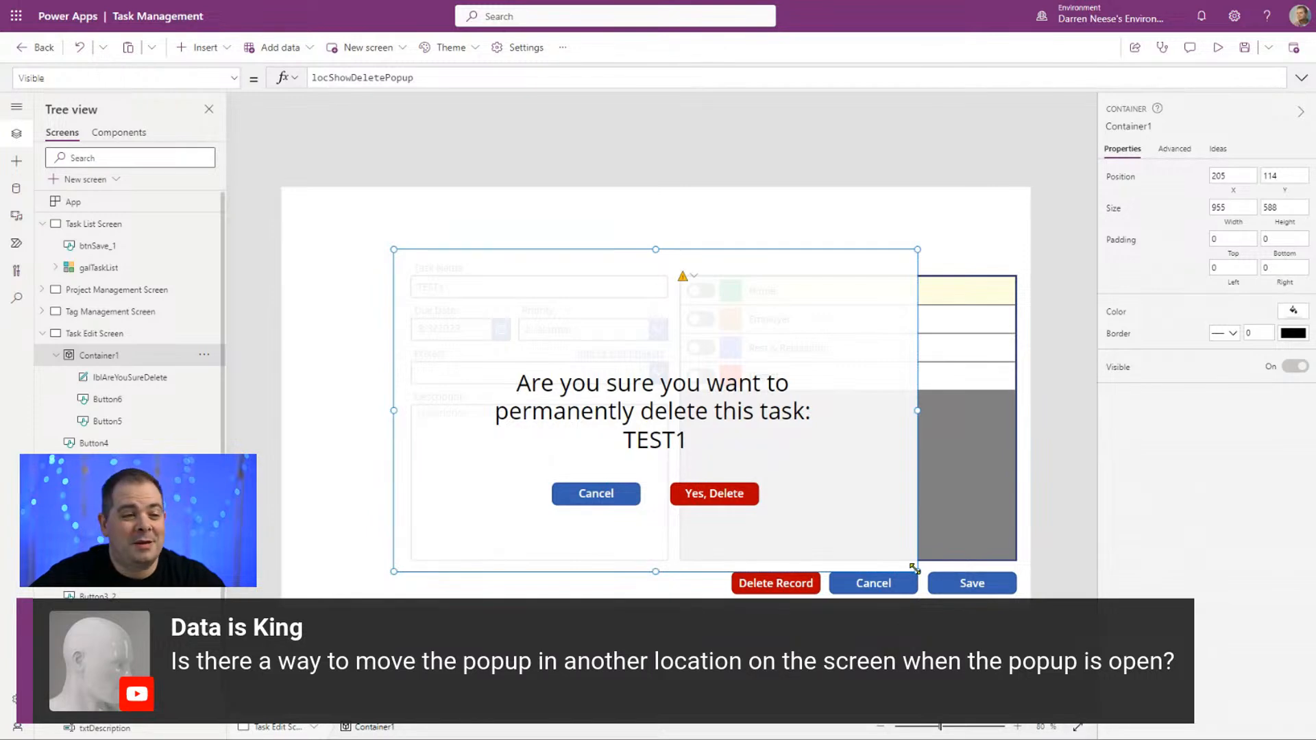
pyautogui.moveTo(915, 569); pyautogui.dragTo(1030, 608)
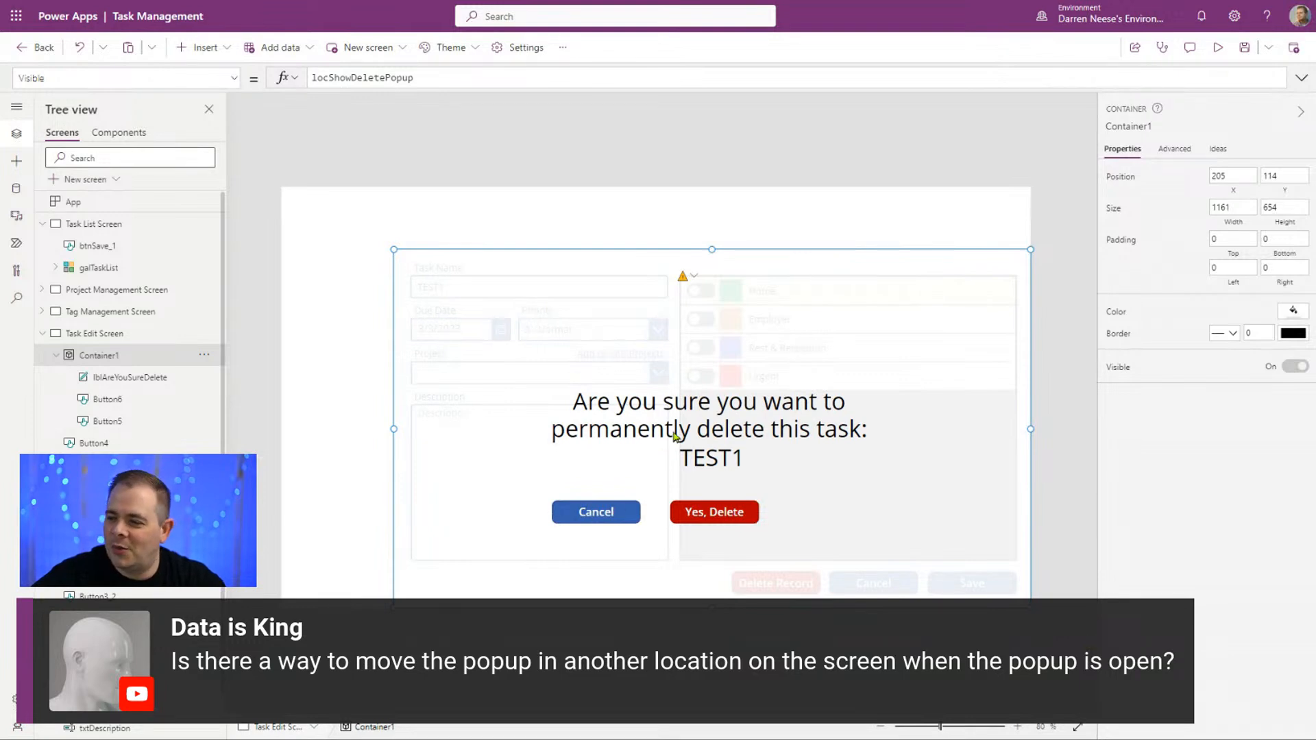
# Step: Extend Container1 to X 0, Y 0 so it covers the whole 1366 by 768 screen
pyautogui.click(612, 513)
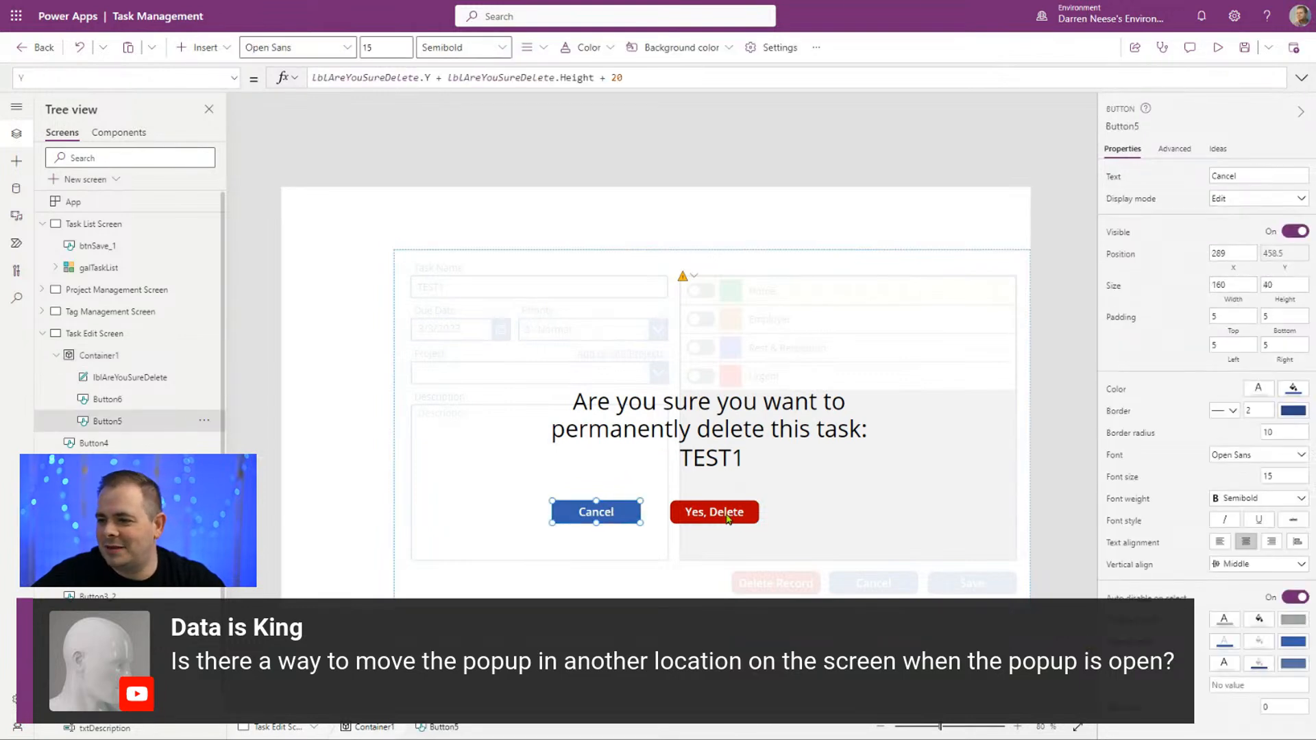
pyautogui.keyDown('shift'); pyautogui.click(727, 514); pyautogui.keyUp('shift')
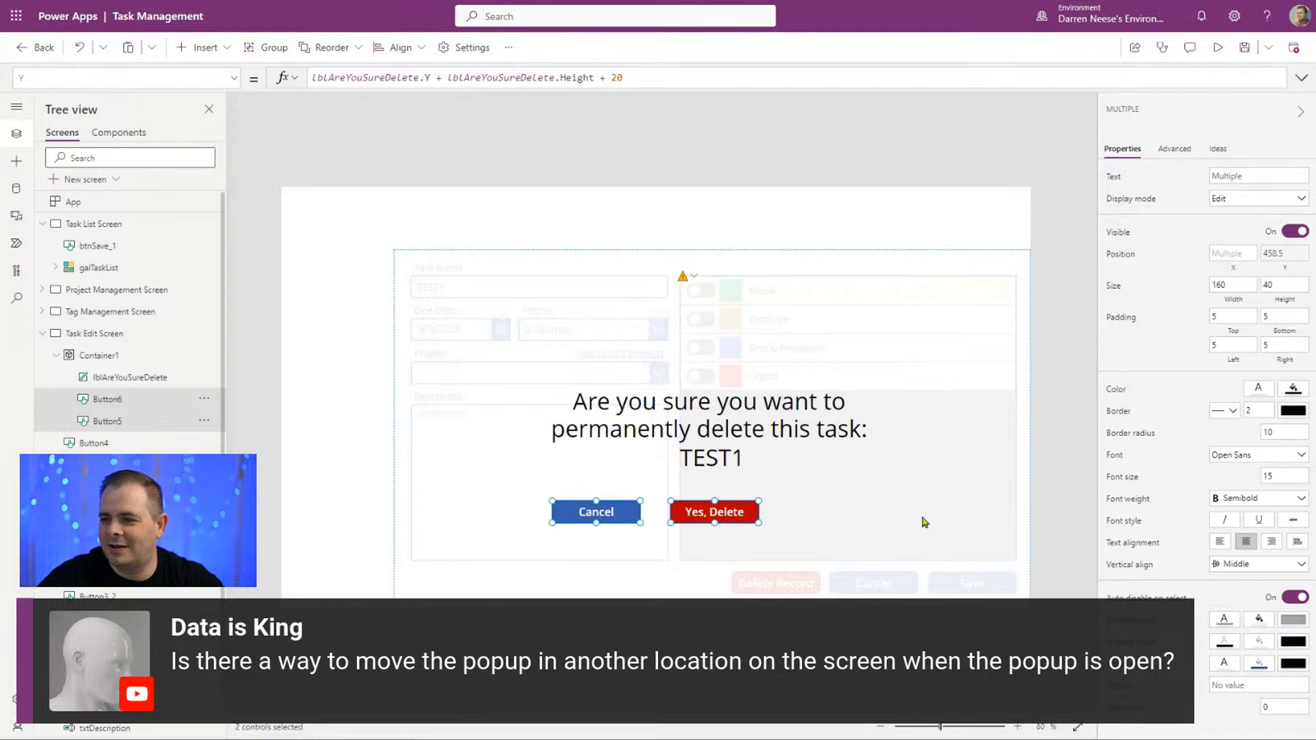
pyautogui.click(925, 522)
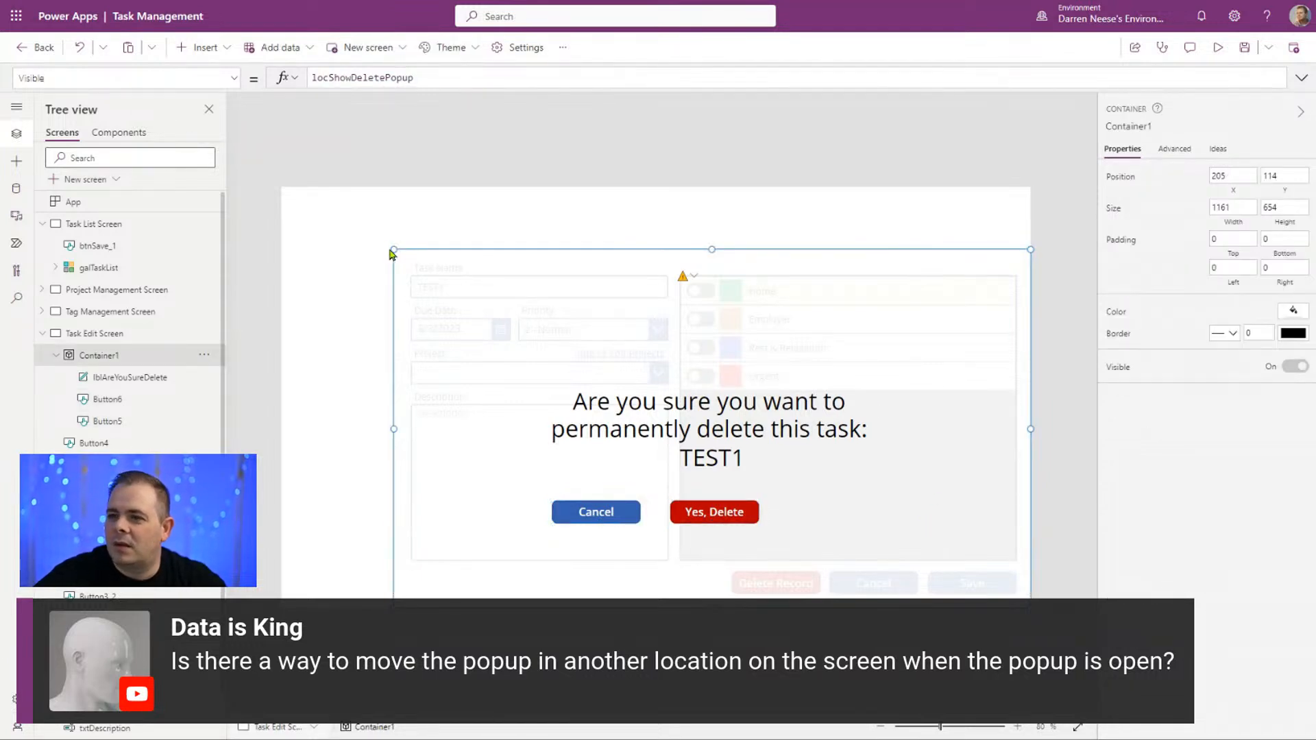
pyautogui.moveTo(388, 255); pyautogui.dragTo(282, 186)
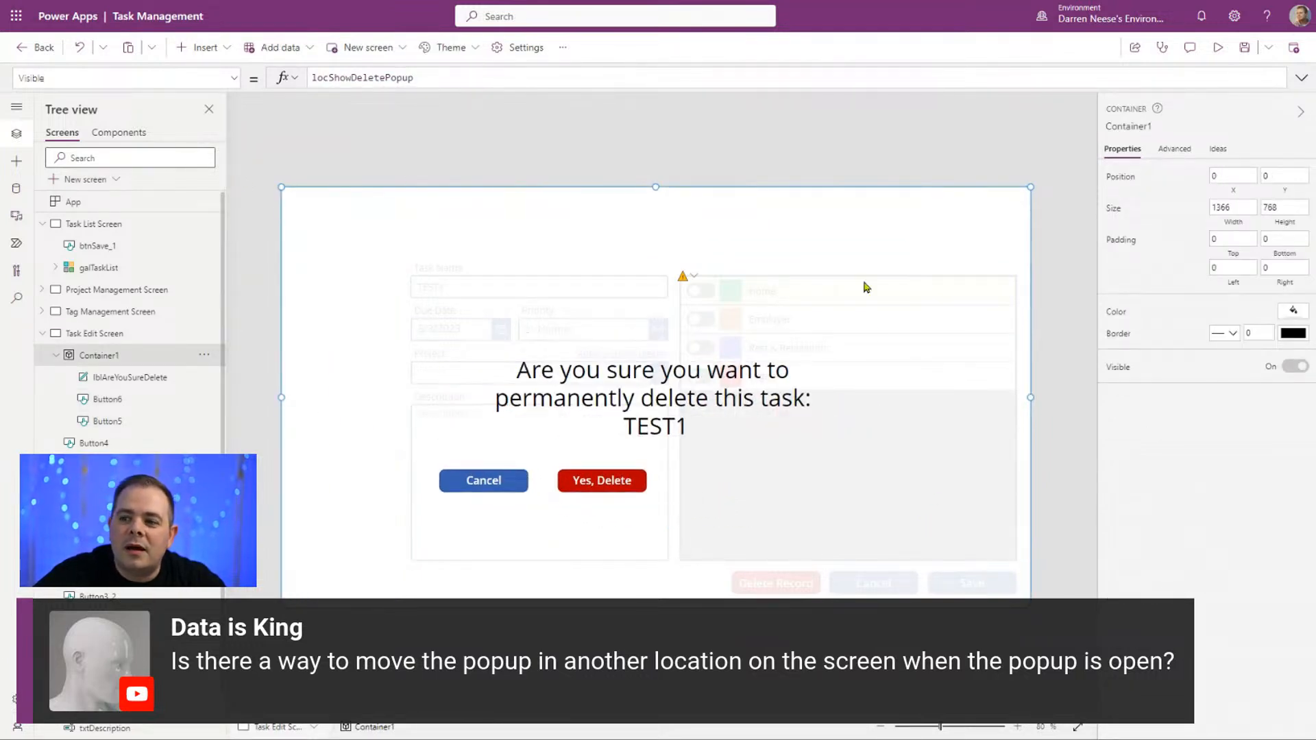
# Step: Select the popup's Cancel and Yes, Delete buttons together and shift them right beneath the warning text, at about Y 516
pyautogui.click(495, 480)
pyautogui.keyDown('shift'); pyautogui.click(637, 482); pyautogui.keyUp('shift')
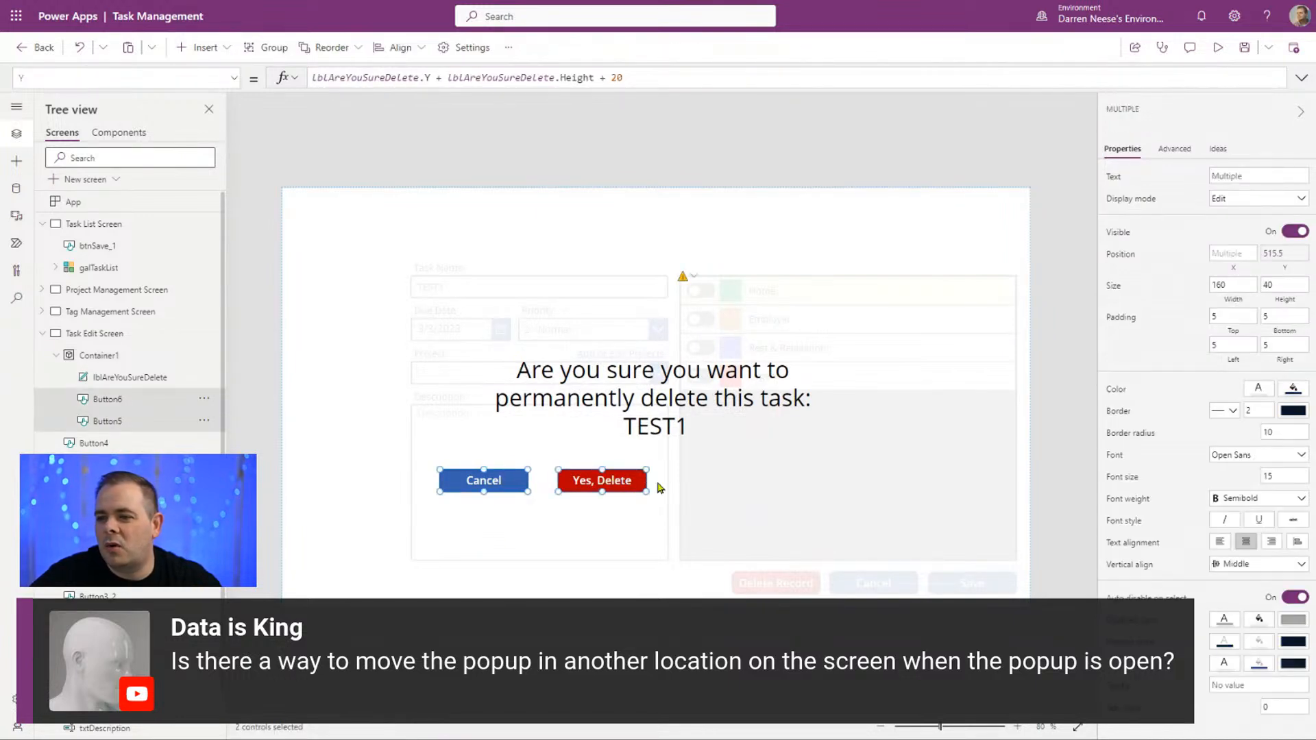
pyautogui.press('Right')
pyautogui.press('Right')
pyautogui.press('Right')
pyautogui.press('Right')
pyautogui.press('Right')
pyautogui.press('Right')
pyautogui.press('Right')
pyautogui.press('Right')
pyautogui.press('Right')
pyautogui.press('Right')
pyautogui.press('Right')
pyautogui.press('Right')
pyautogui.press('Right')
pyautogui.press('Right')
pyautogui.press('Right')
pyautogui.press('Right')
pyautogui.press('Right')
pyautogui.press('Right')
pyautogui.press('Right')
pyautogui.press('Right')
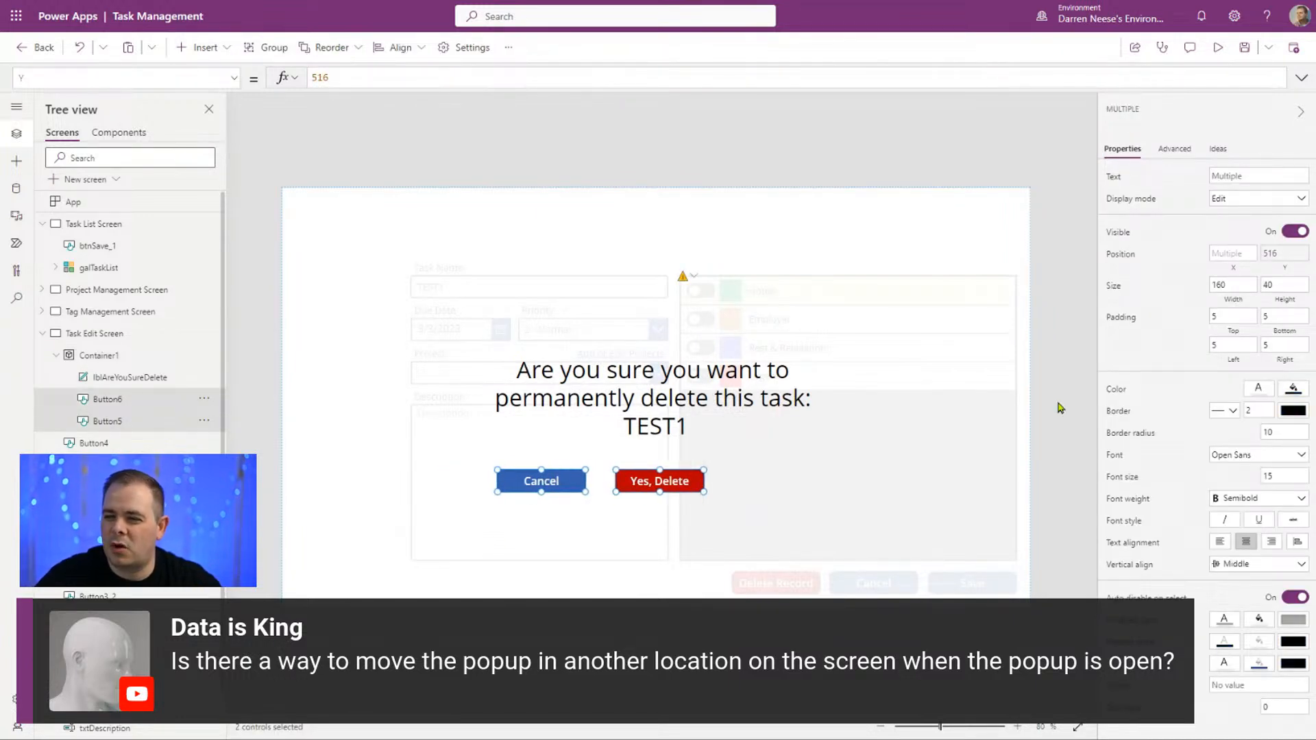
pyautogui.press('Right')
pyautogui.press('Right')
pyautogui.press('Right')
pyautogui.press('Right')
pyautogui.press('Right')
pyautogui.press('Right')
pyautogui.press('Right')
pyautogui.press('Right')
pyautogui.press('Right')
pyautogui.press('Right')
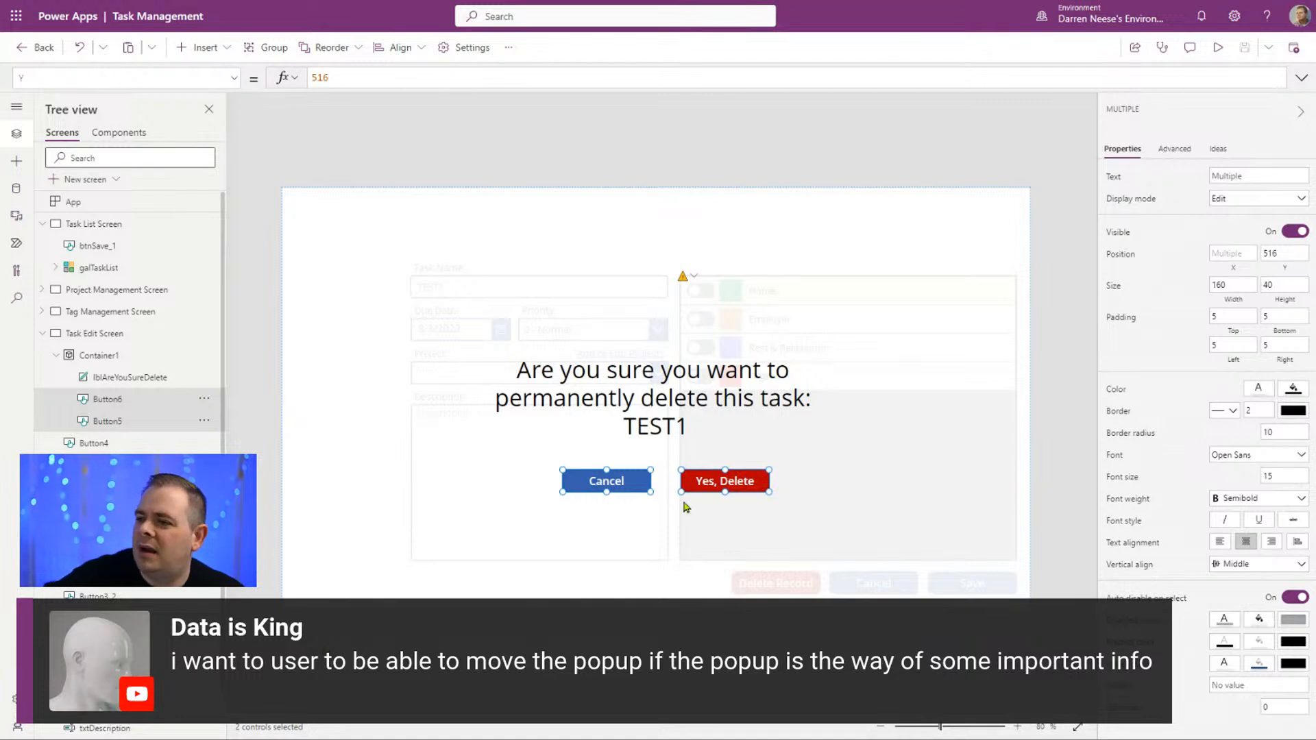
# Step: Preview the edit screen and test the popup by cancelling it, reopening it through Delete Record and cancelling again
pyautogui.press('F5')
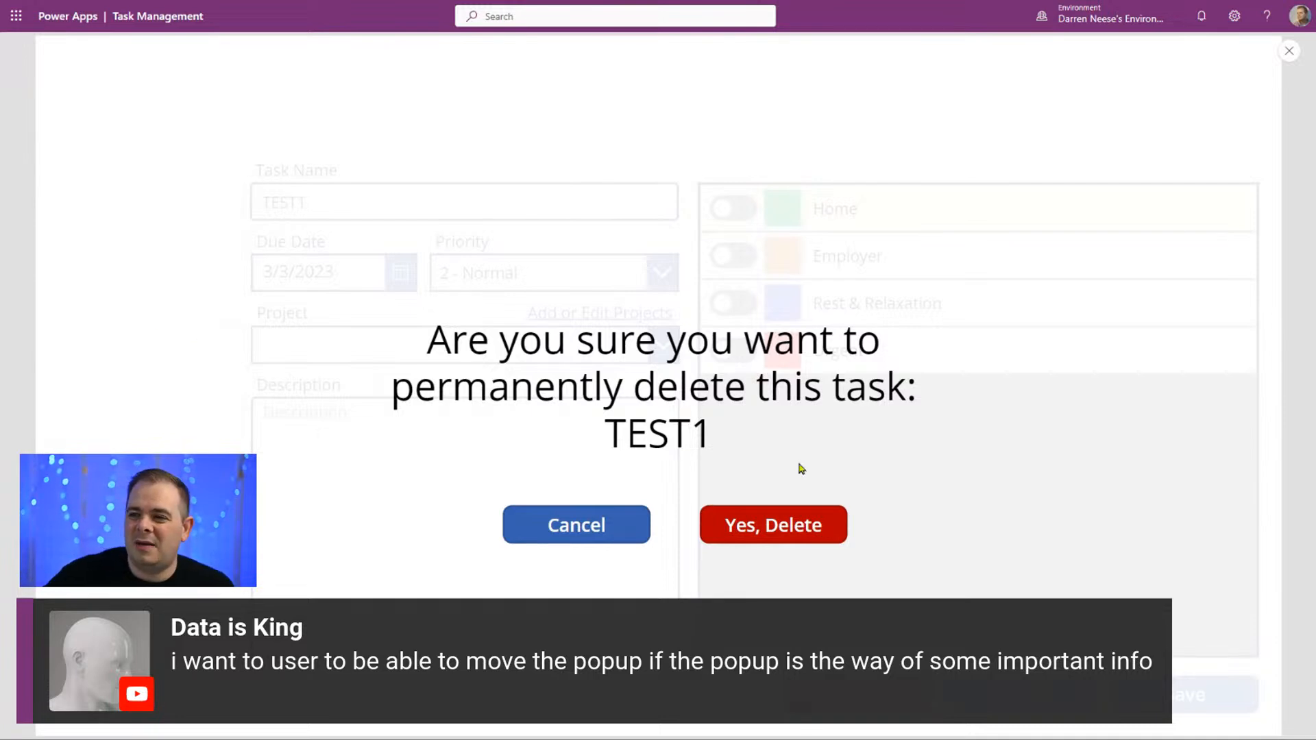
pyautogui.click(578, 525)
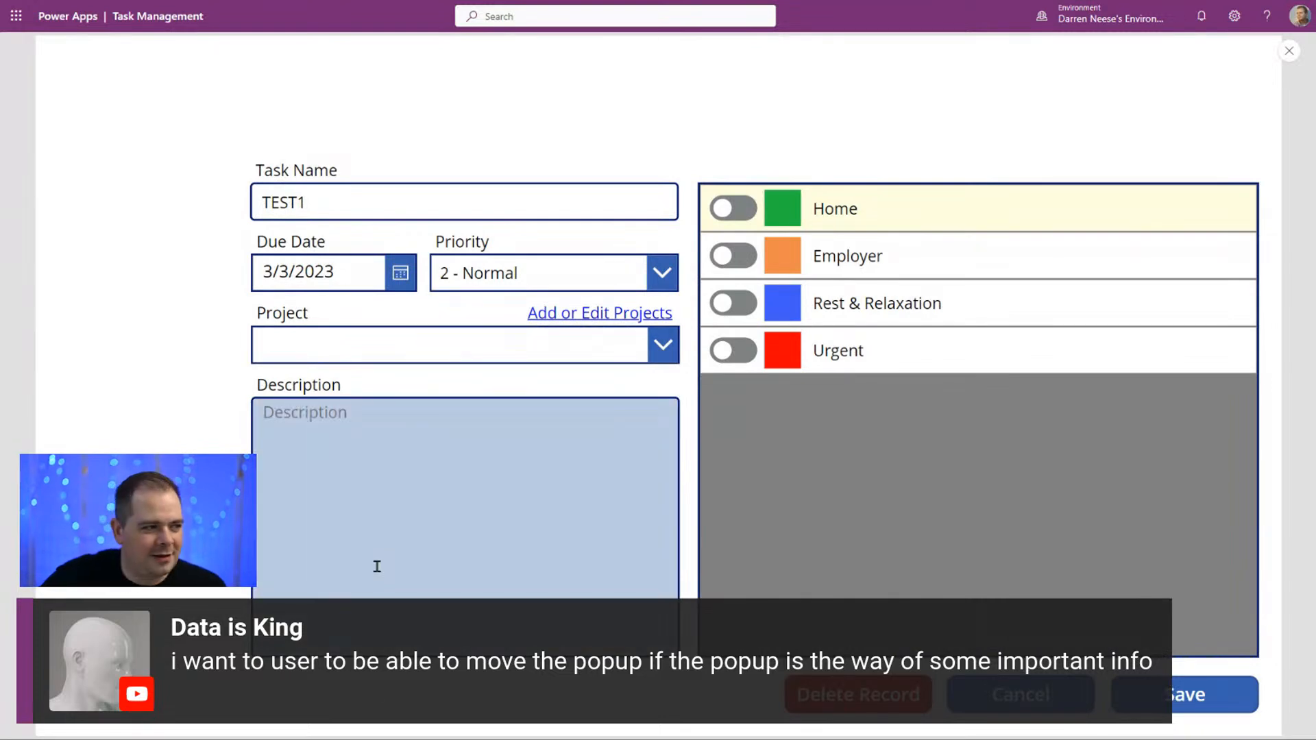
pyautogui.click(858, 695)
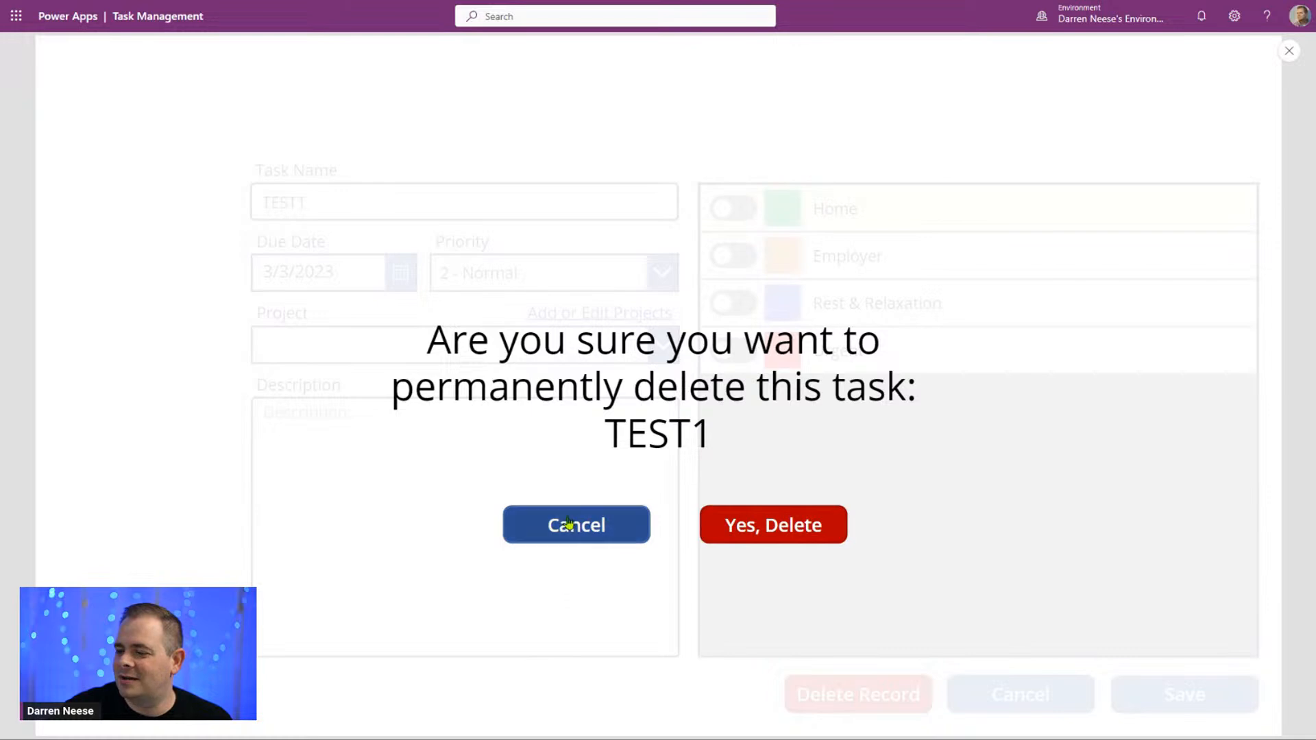
pyautogui.click(573, 541)
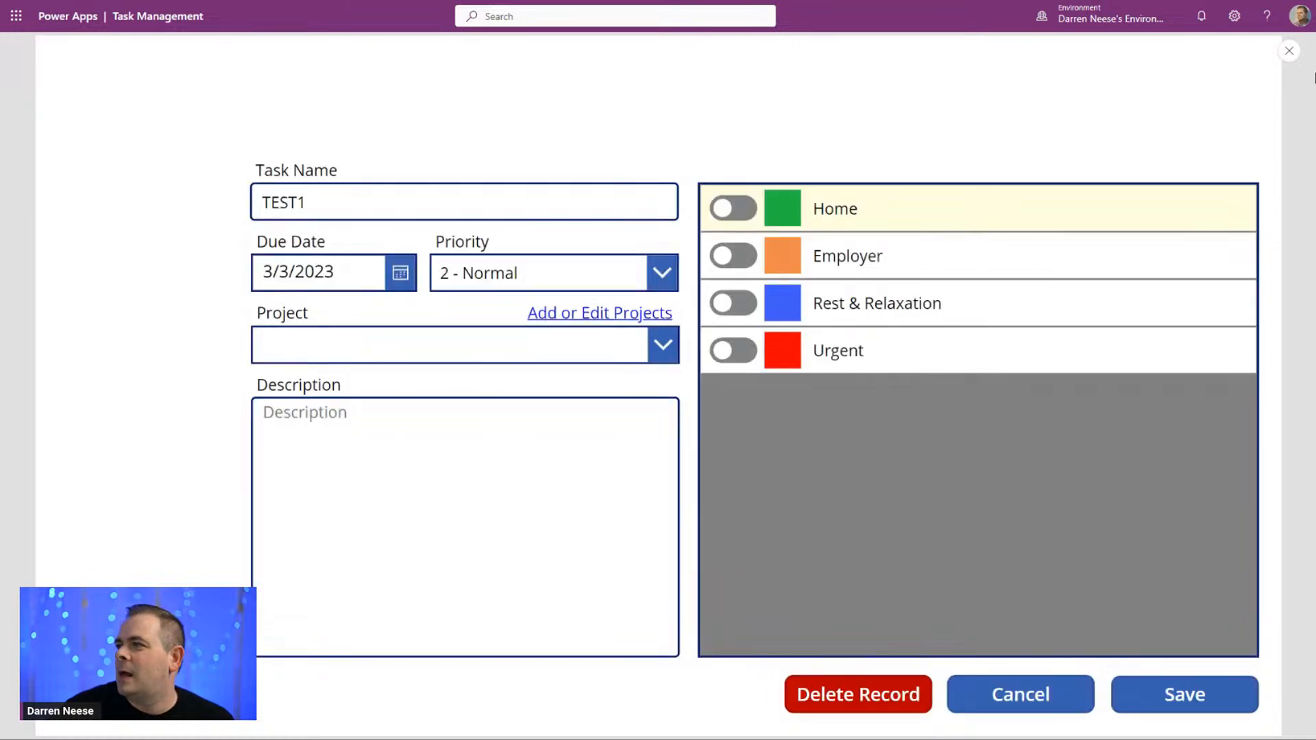
pyautogui.click(1290, 52)
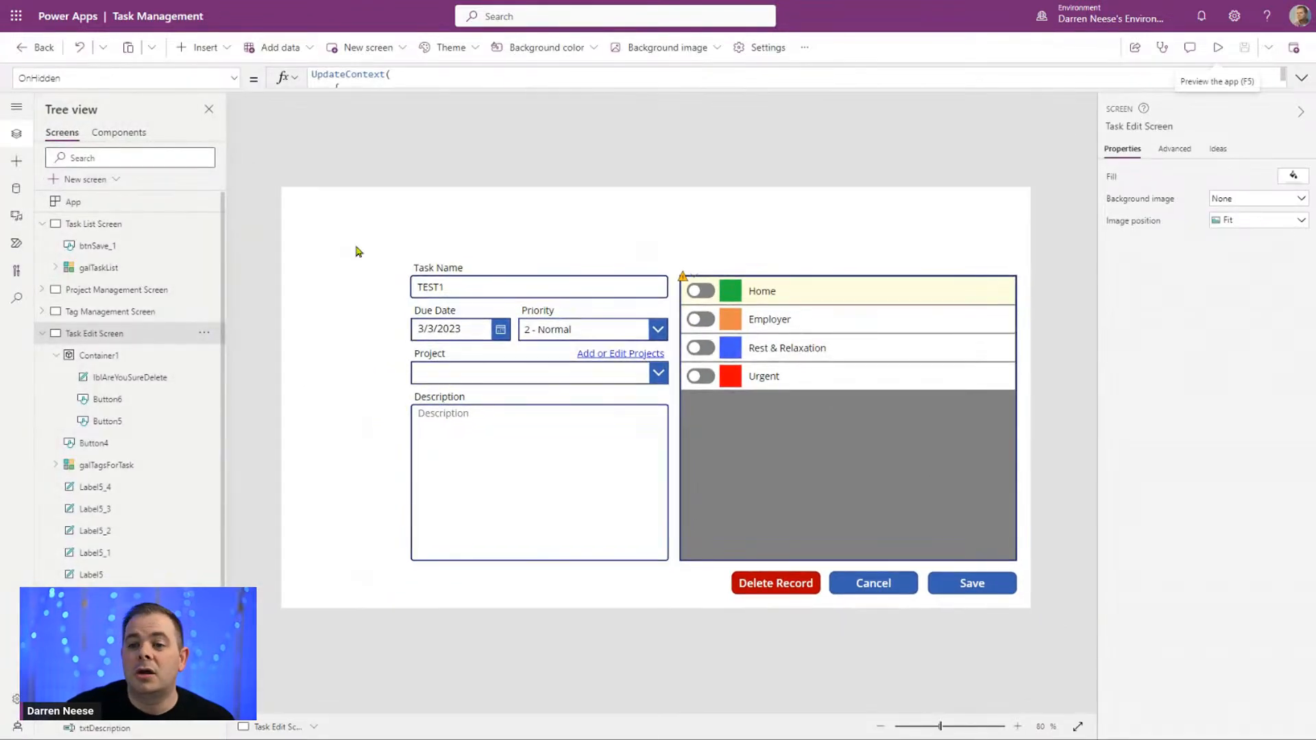
# Step: Open the Task List Screen and check it briefly in preview mode
pyautogui.click(121, 225)
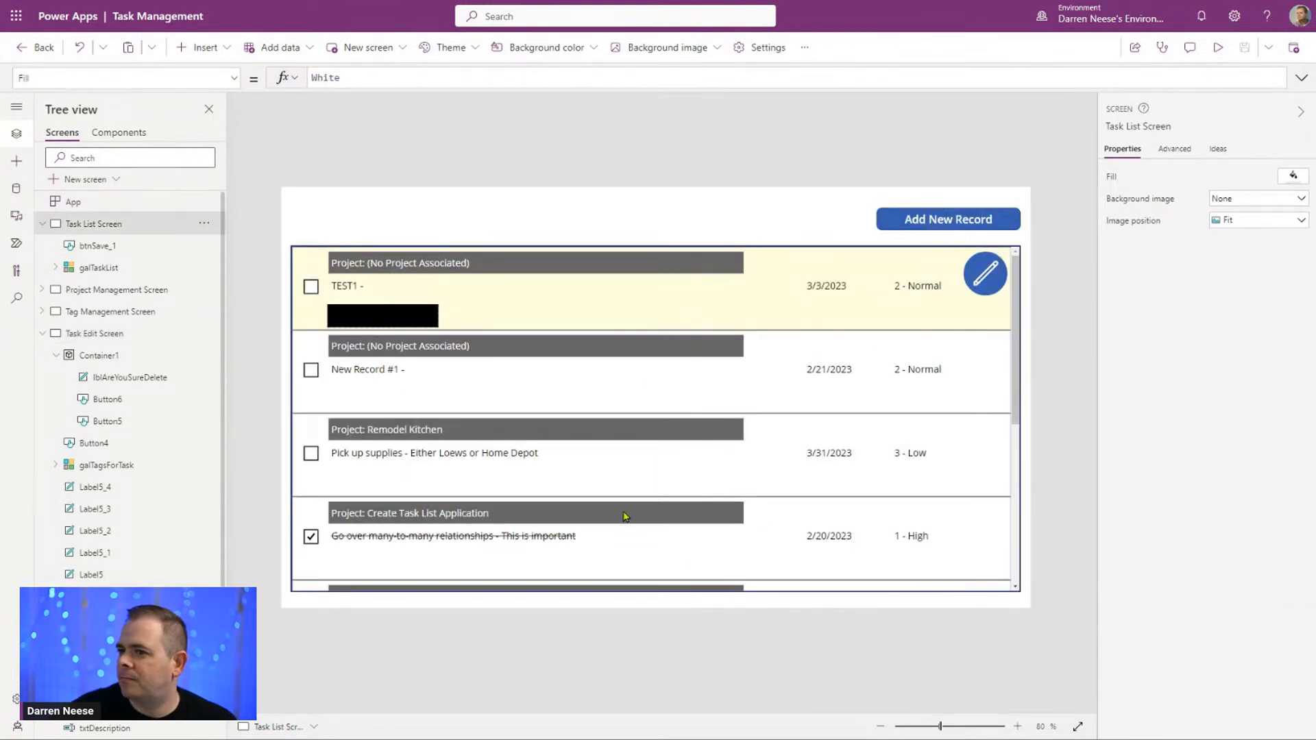
pyautogui.click(1218, 47)
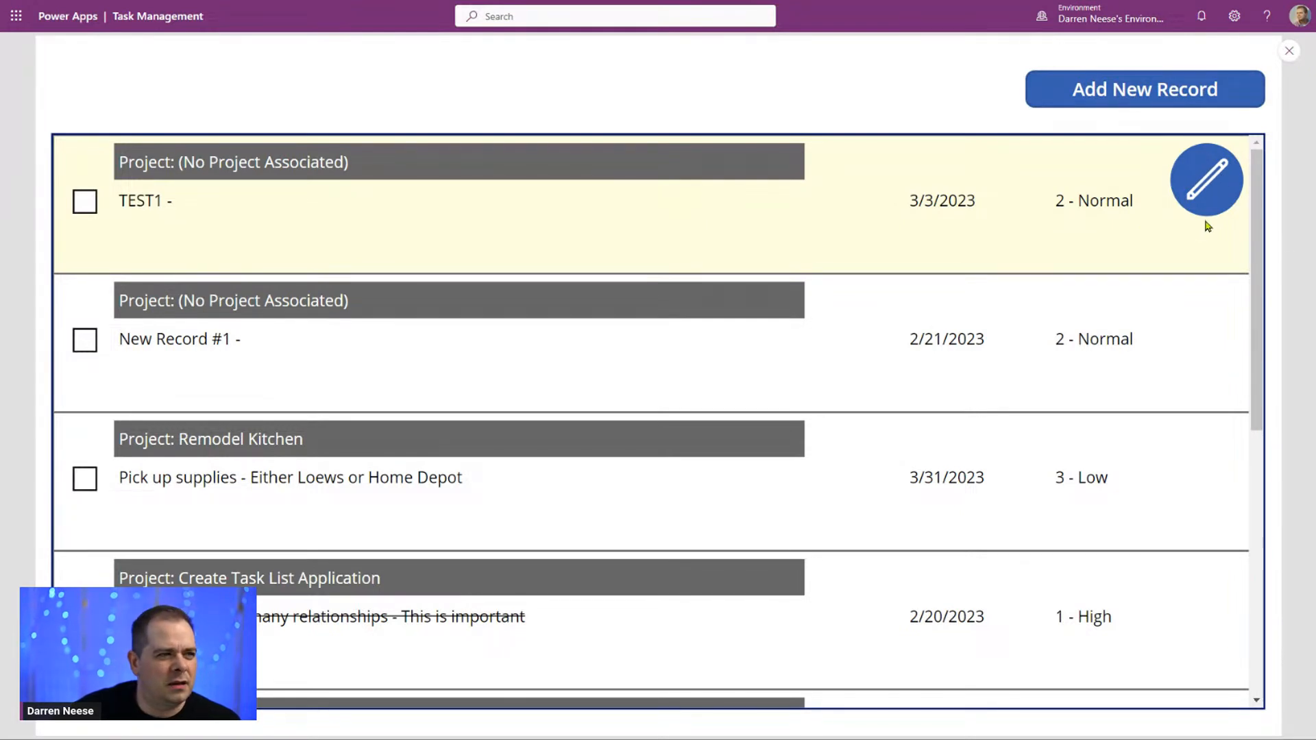
pyautogui.click(1290, 51)
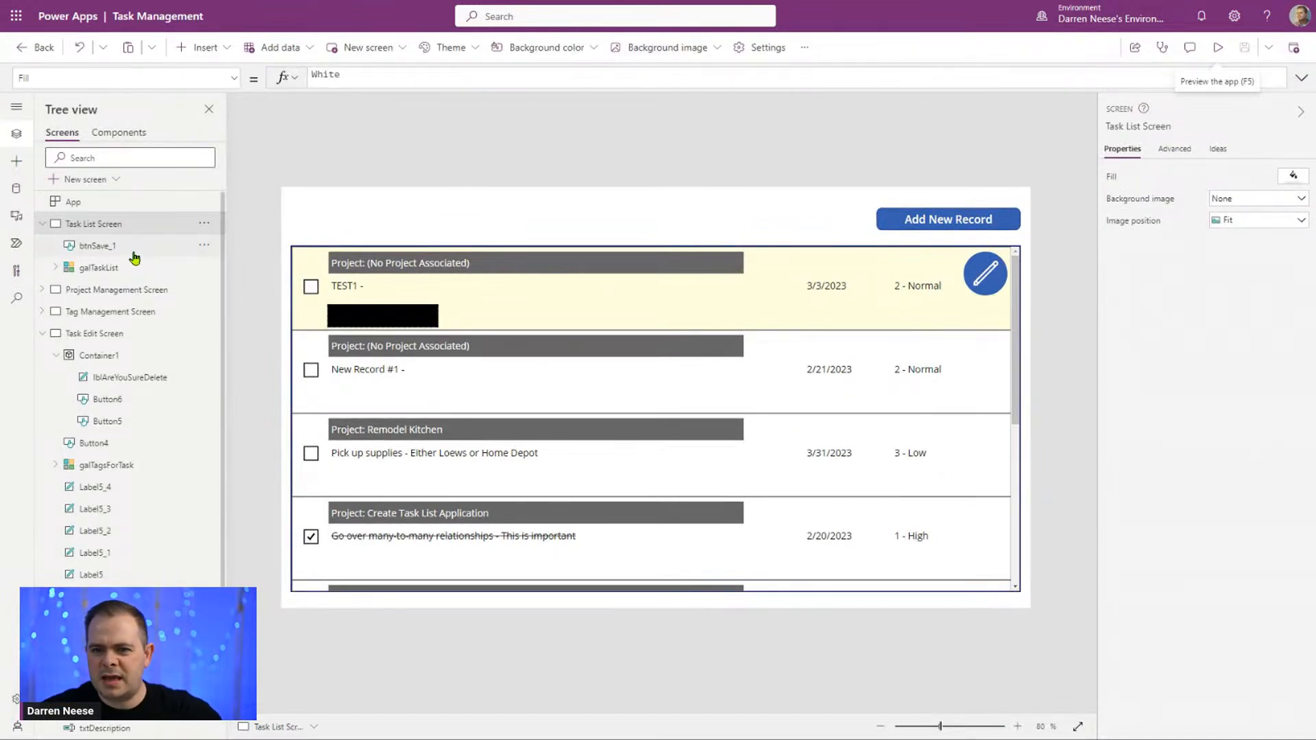
# Step: Expand galTaskList and its Group1, and check the OnSelect formulas of Icon1 and Circle1
pyautogui.click(56, 268)
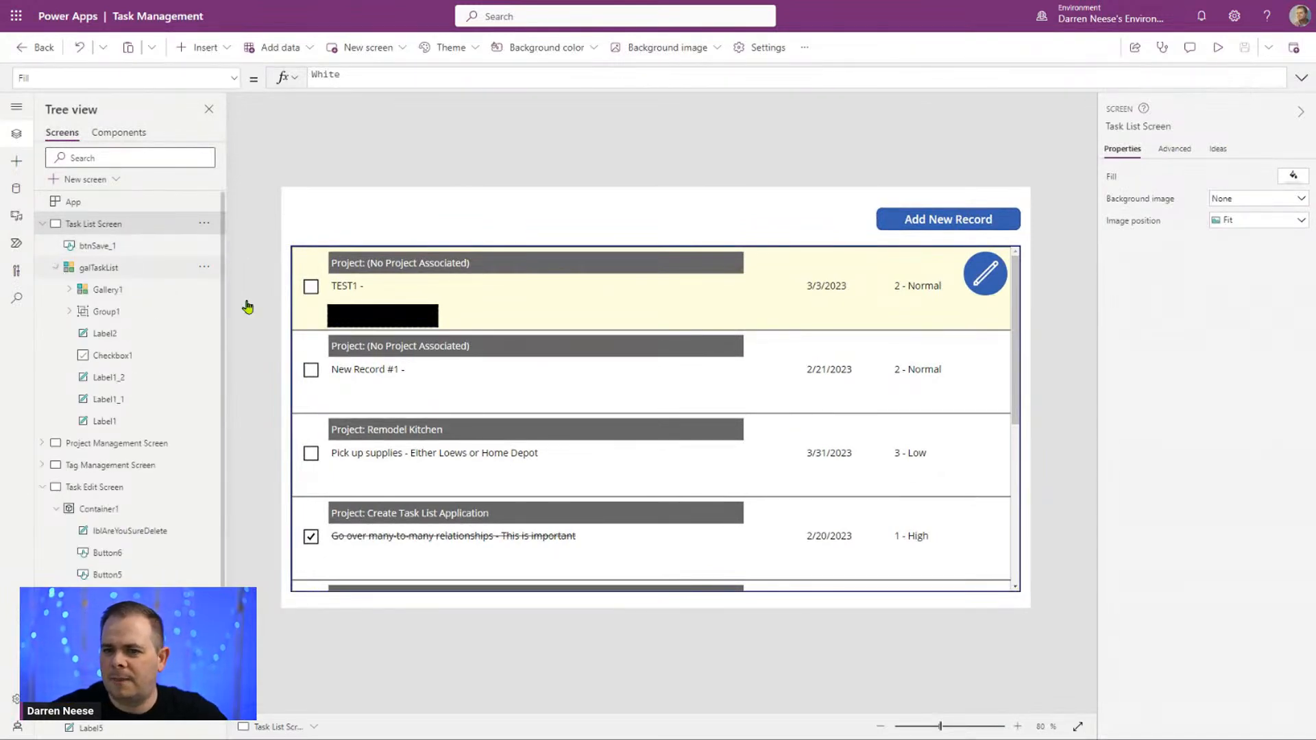
pyautogui.click(68, 312)
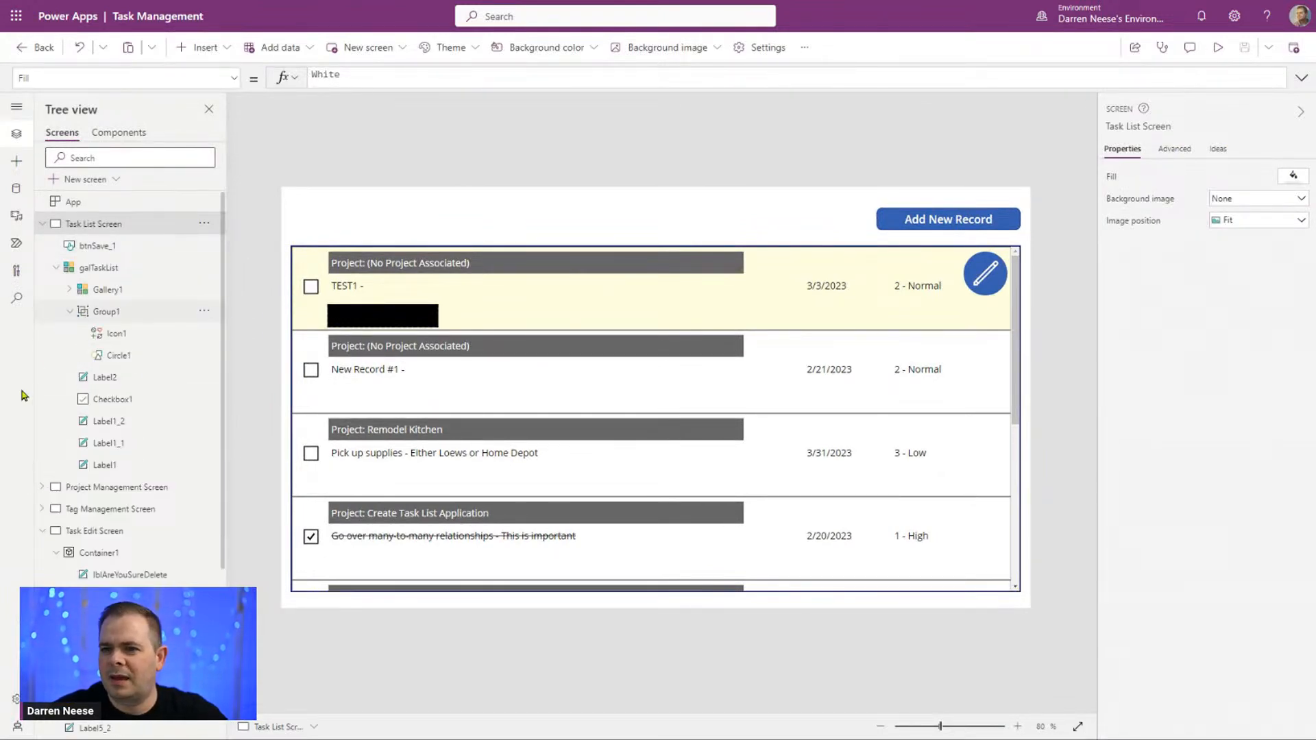
pyautogui.click(134, 355)
pyautogui.click(130, 343)
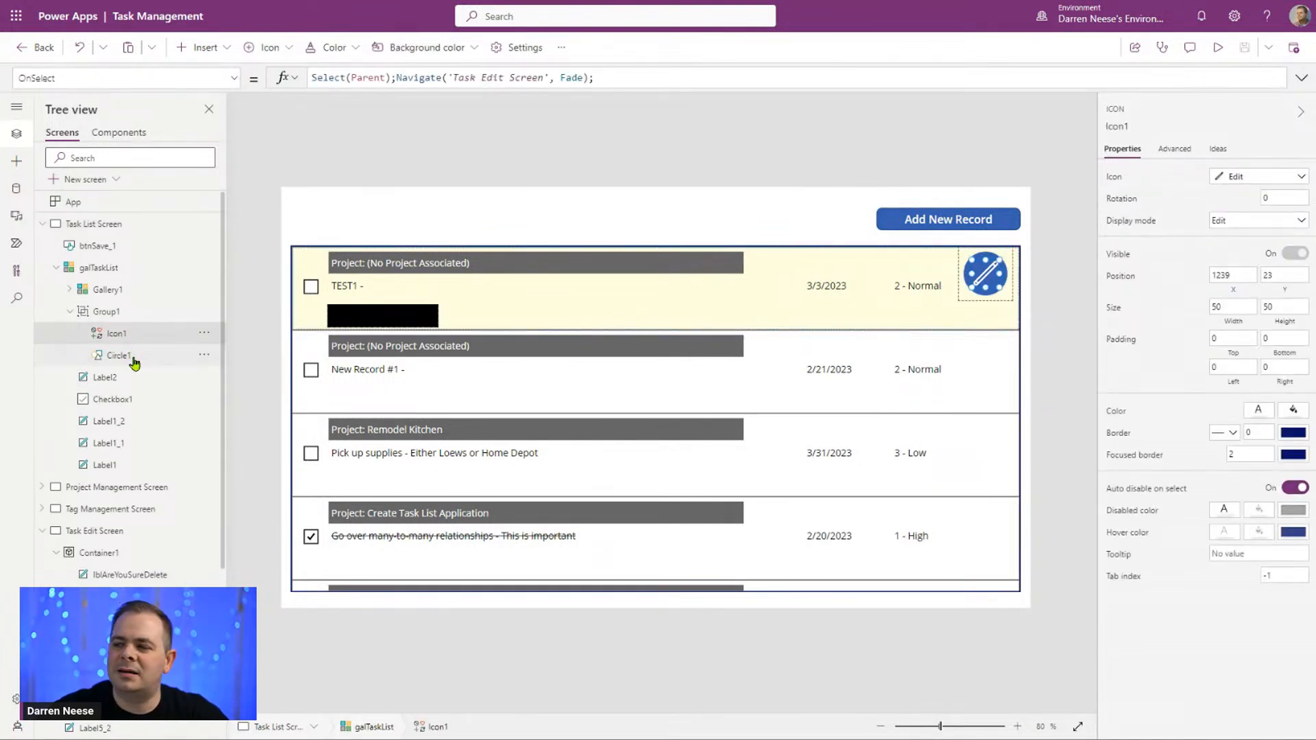
pyautogui.keyDown('ctrl'); pyautogui.click(134, 356); pyautogui.keyUp('ctrl')
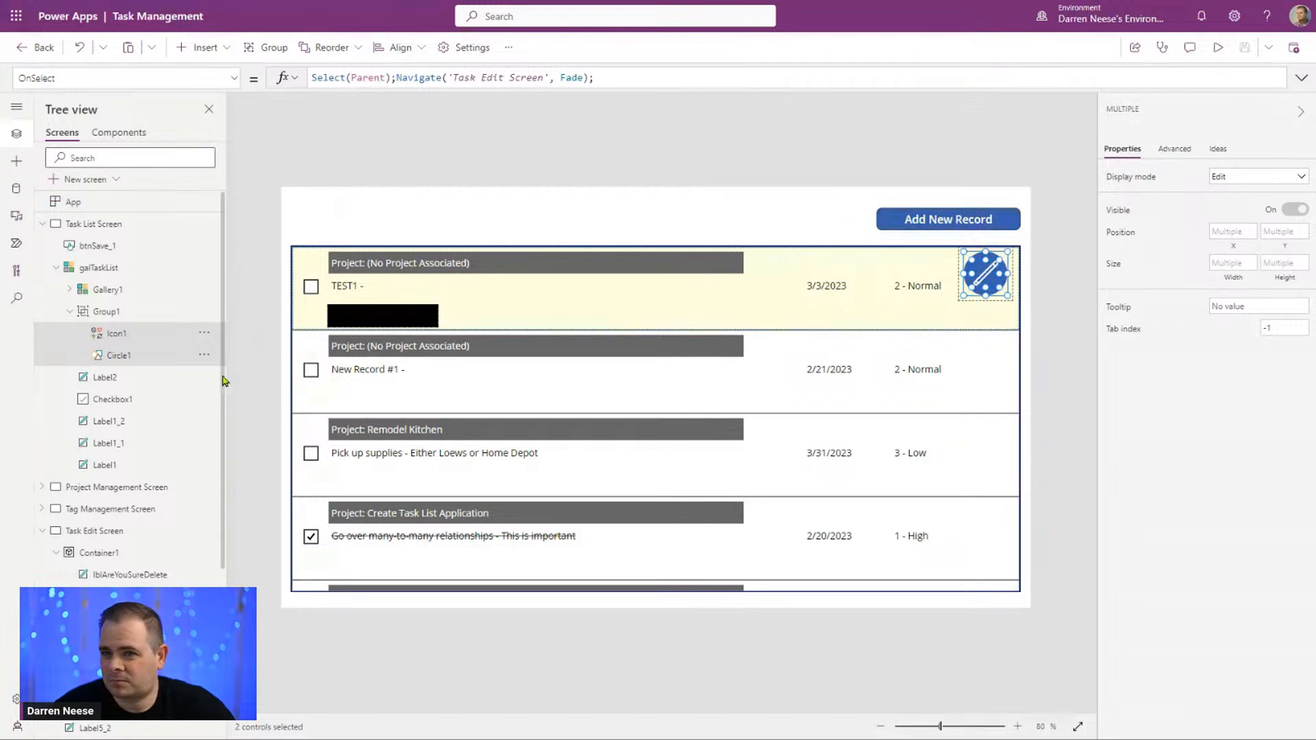
# Step: Duplicate the Group1 edit icon inside galTaskList and move the copy over the priority column, slightly below the original
pyautogui.click(137, 313)
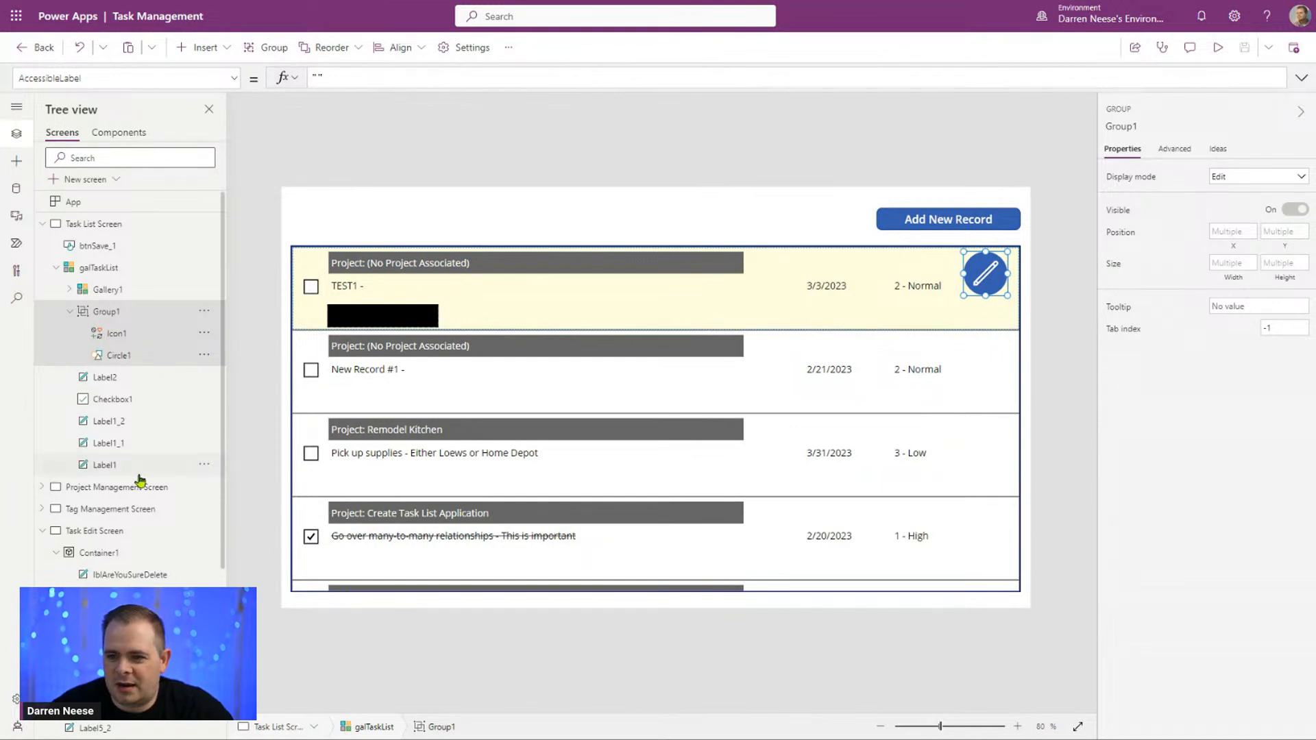
pyautogui.click(204, 313)
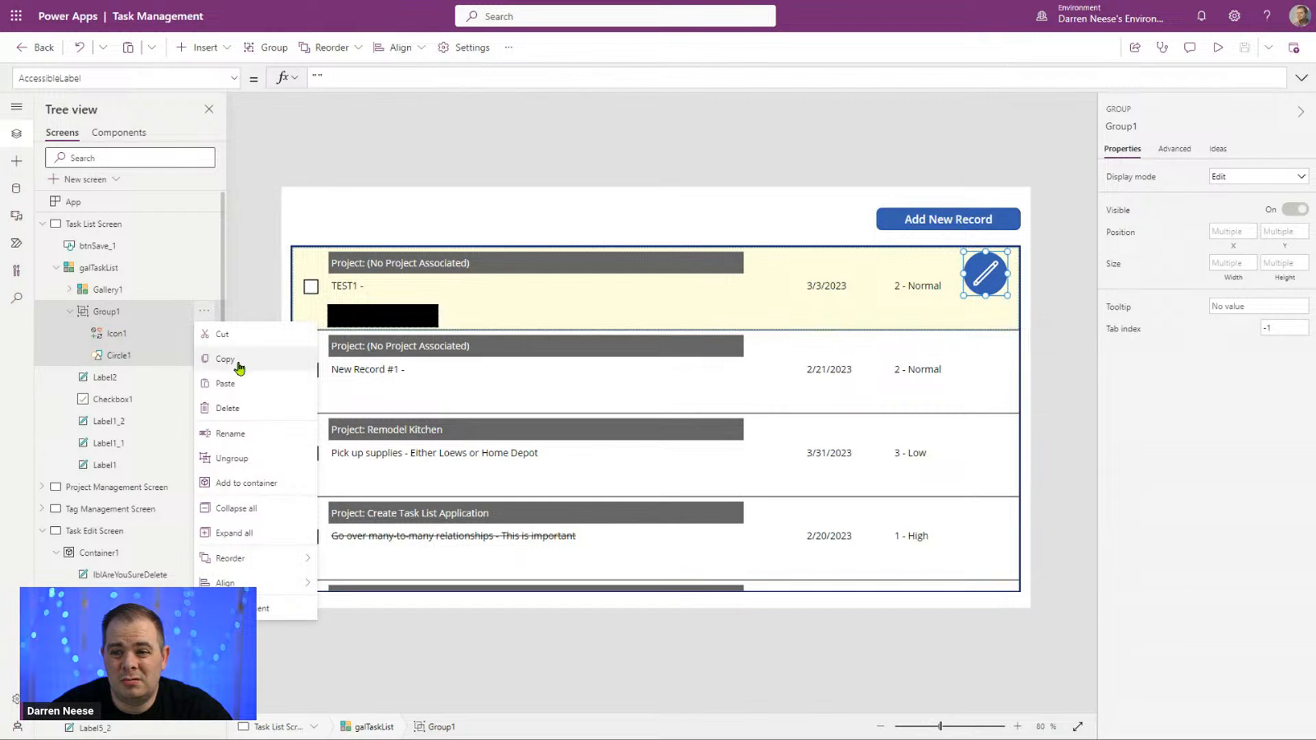
pyautogui.click(120, 312)
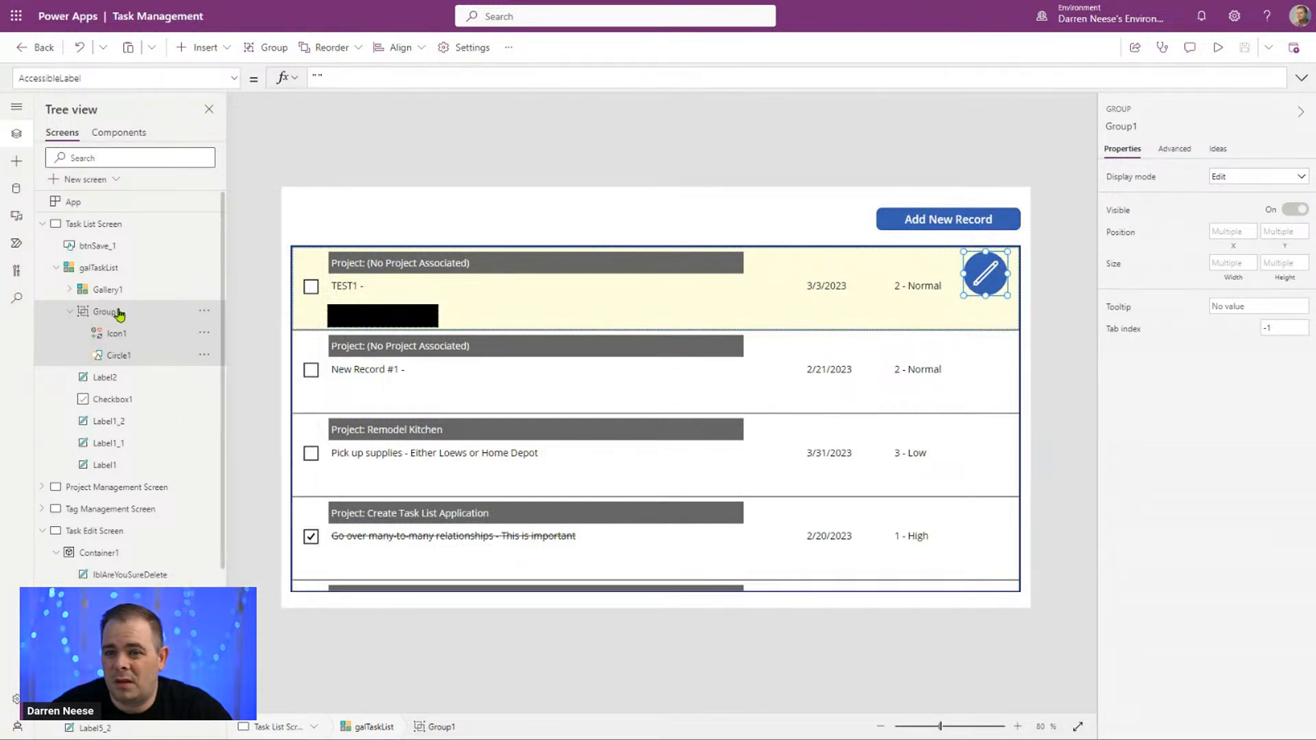
pyautogui.click(985, 269)
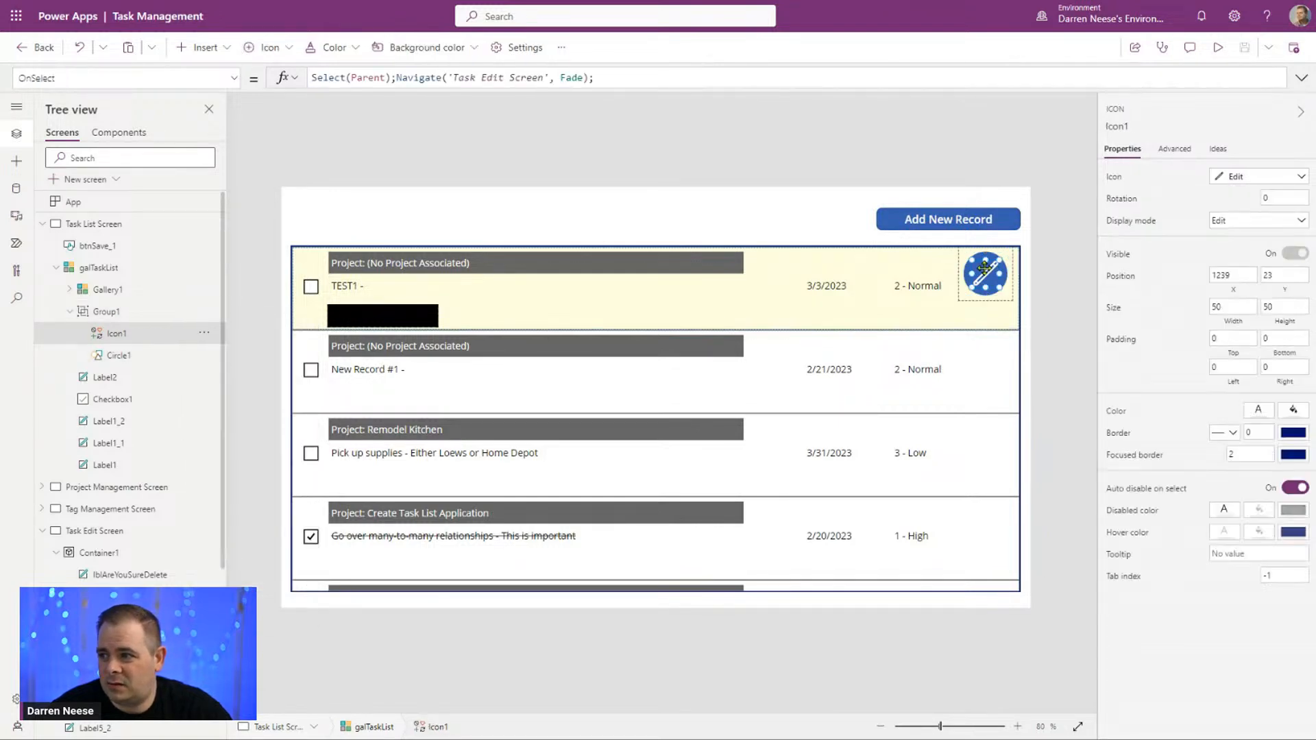
pyautogui.keyDown('ctrl'); pyautogui.click(164, 355); pyautogui.keyUp('ctrl')
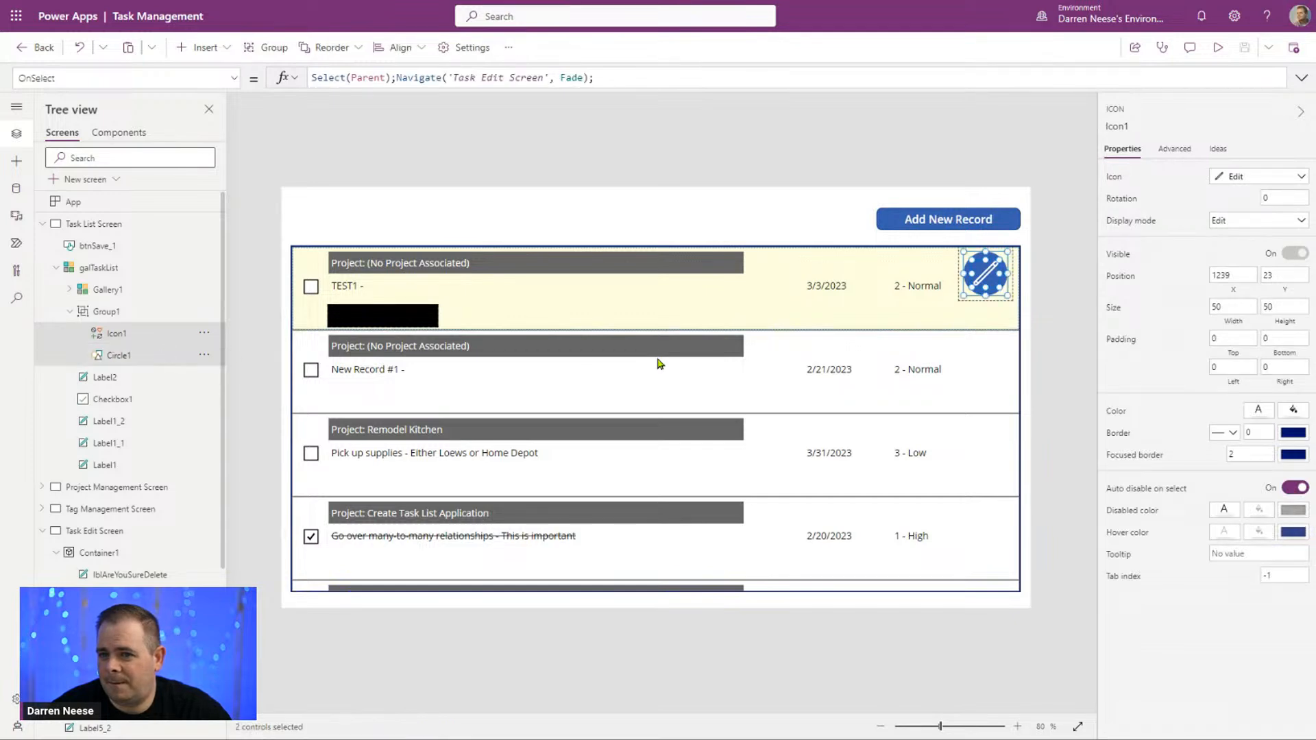
pyautogui.click(176, 312)
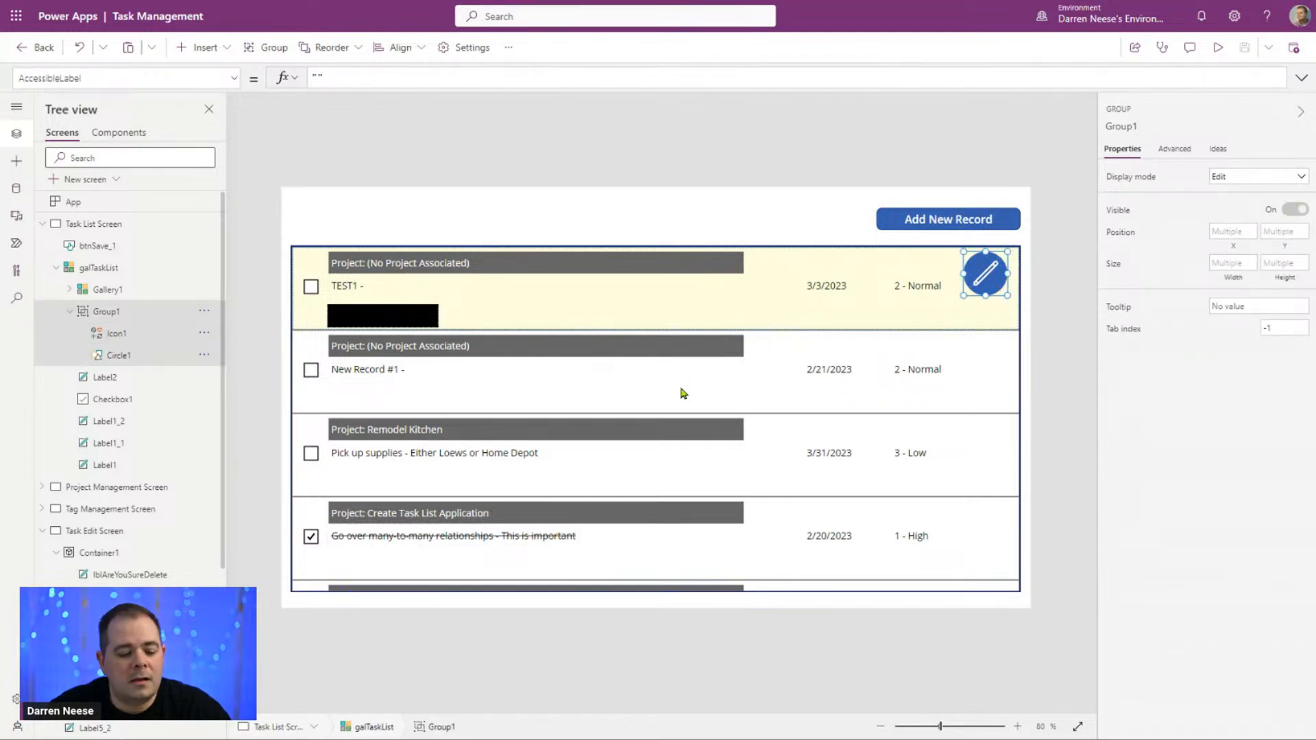
pyautogui.hotkey('ctrl', 'c')
pyautogui.hotkey('ctrl', 'v')
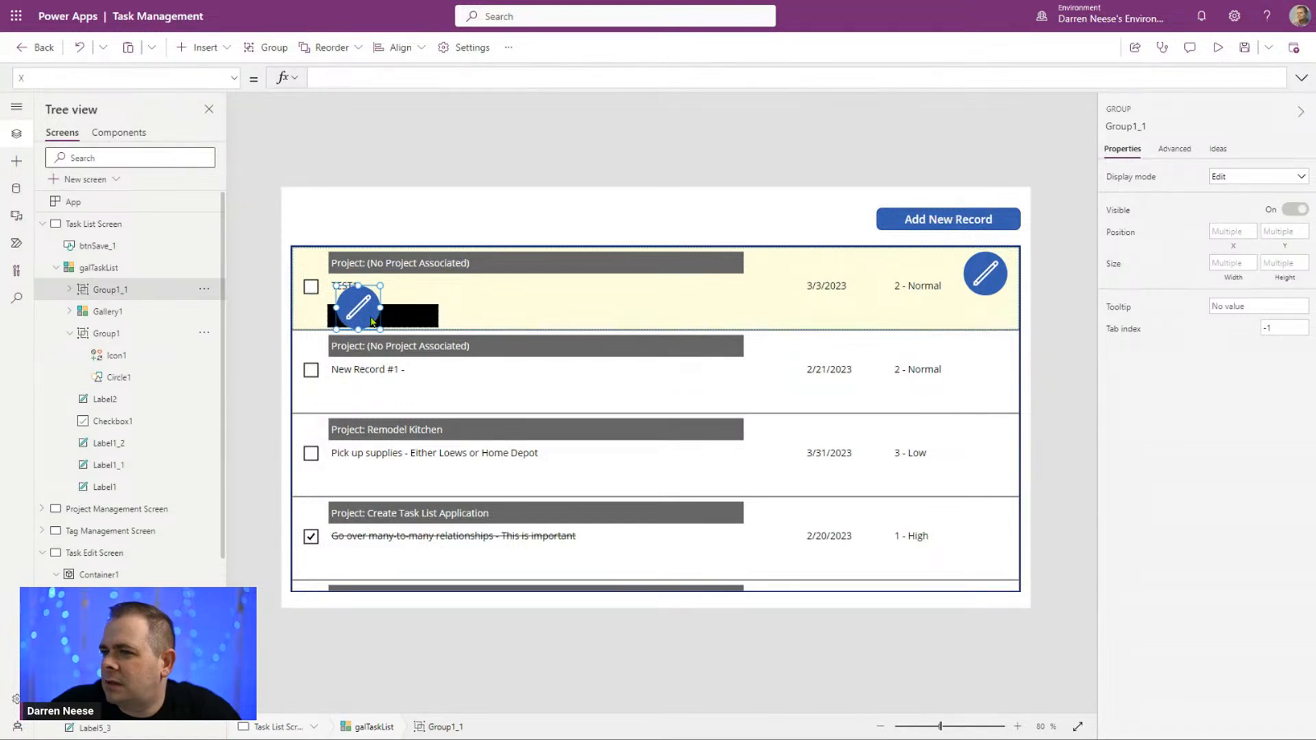
pyautogui.click(69, 289)
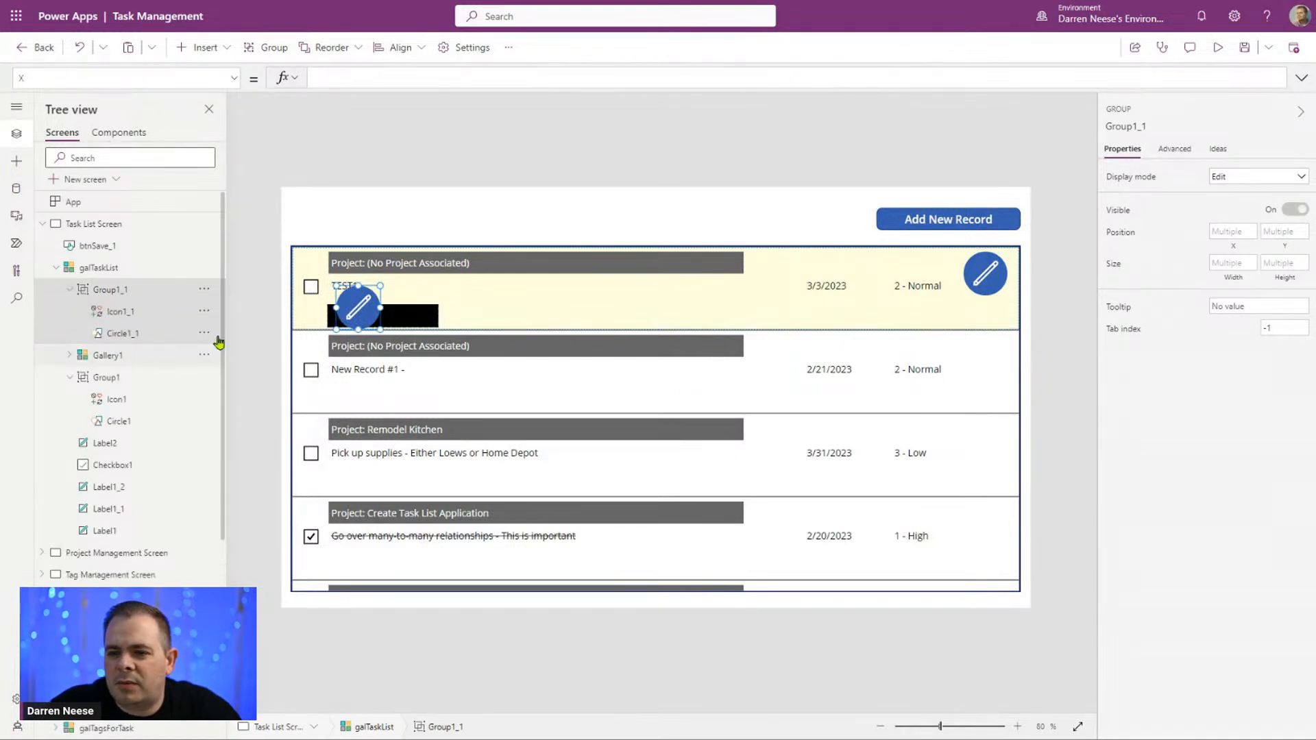
pyautogui.moveTo(381, 314)
pyautogui.mouseDown()
pyautogui.moveTo(988, 311)
pyautogui.moveTo(958, 310)
pyautogui.mouseUp()
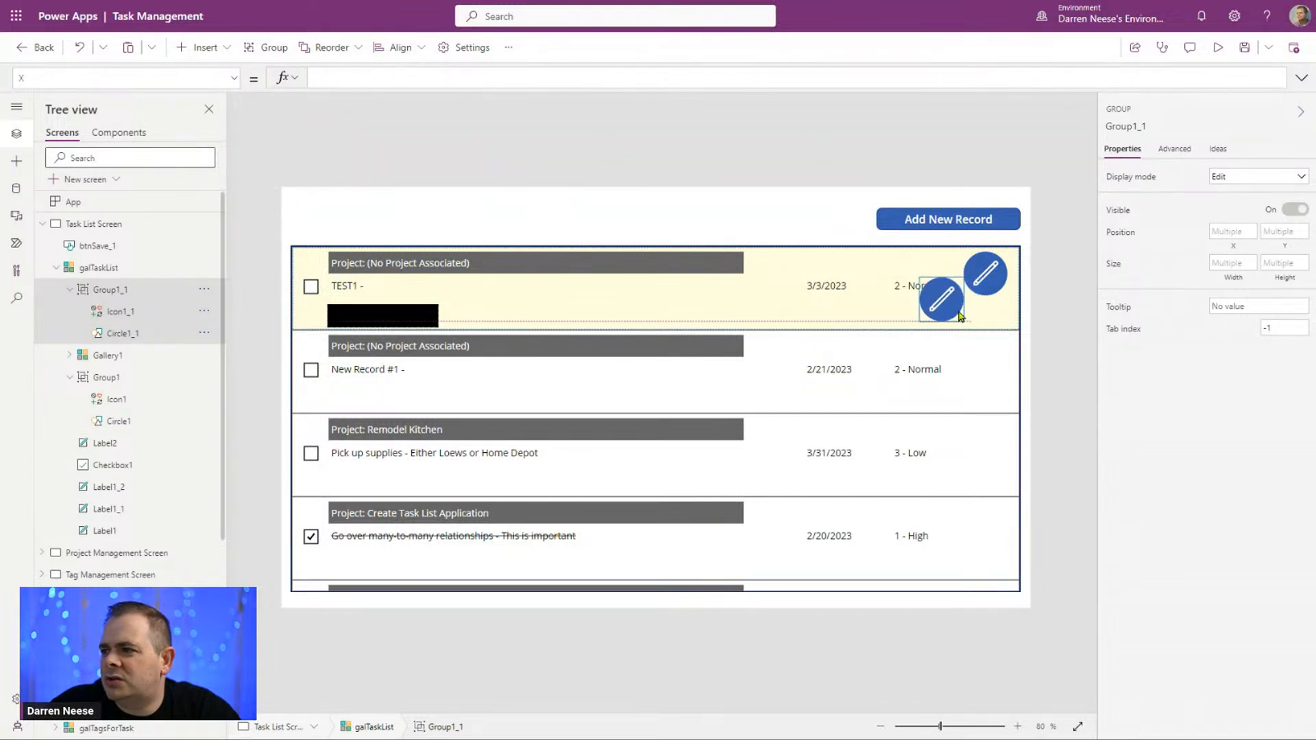
# Step: Shrink the original Group1 edit icon toward the row's upper-right corner so its circle is about 65 by 65
pyautogui.click(153, 382)
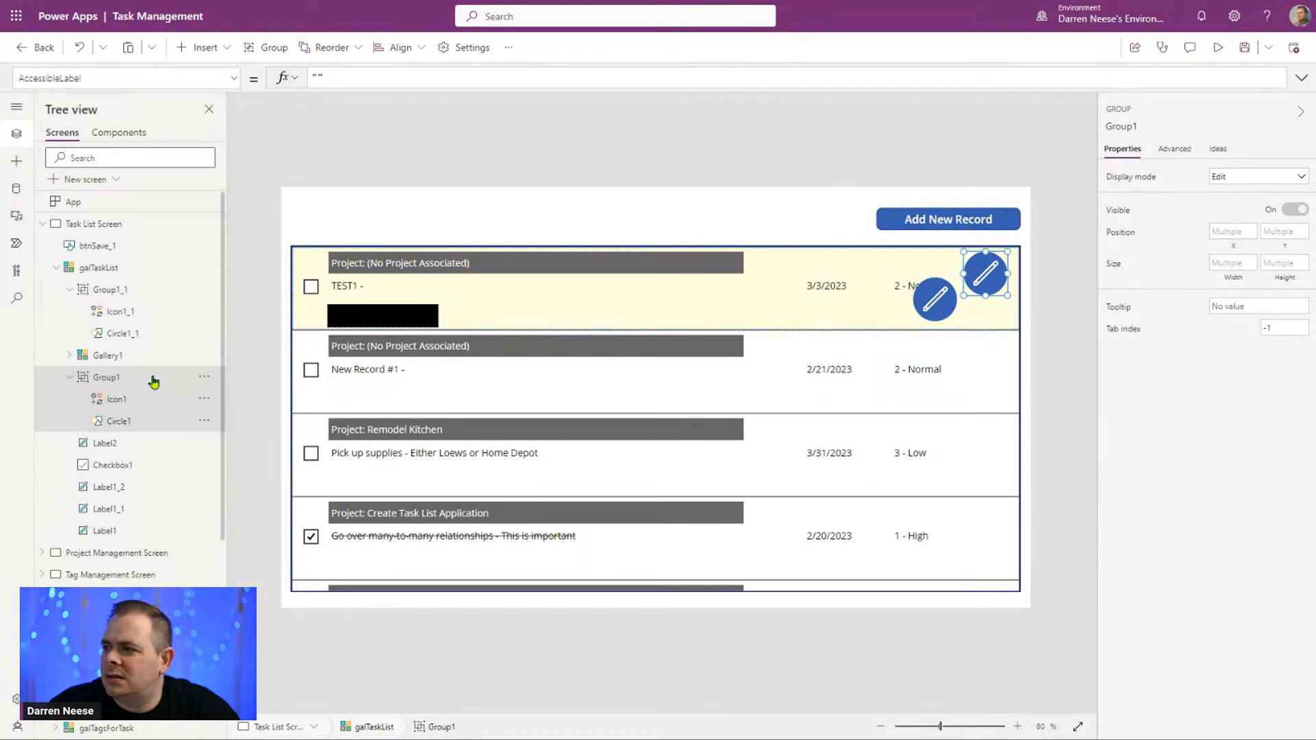
pyautogui.click(132, 406)
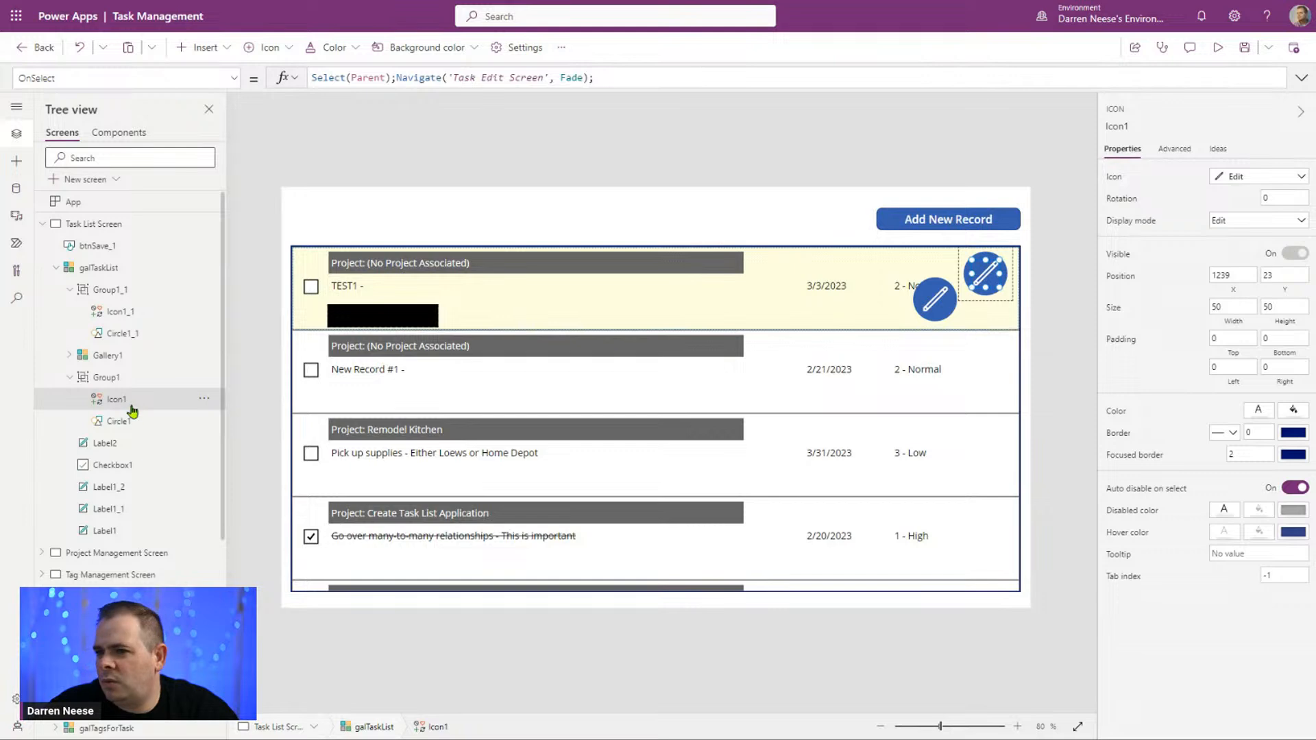
pyautogui.click(131, 423)
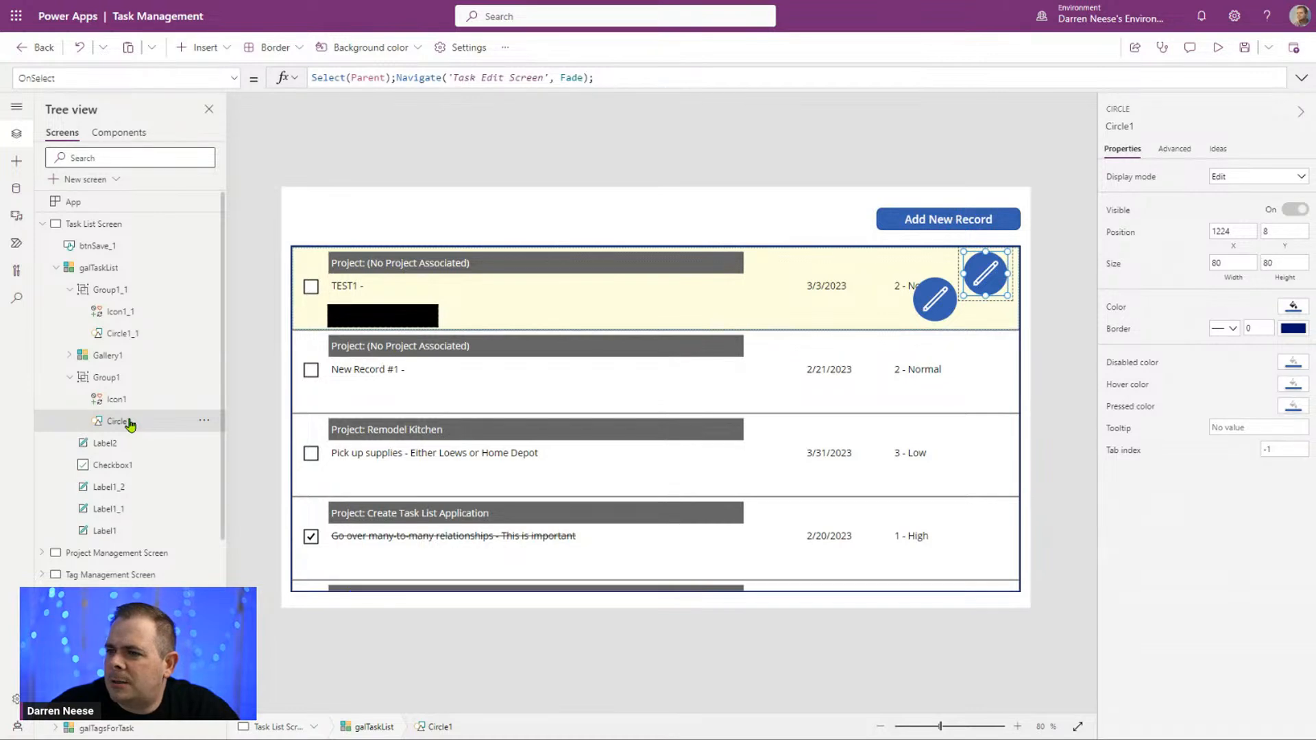
pyautogui.click(129, 377)
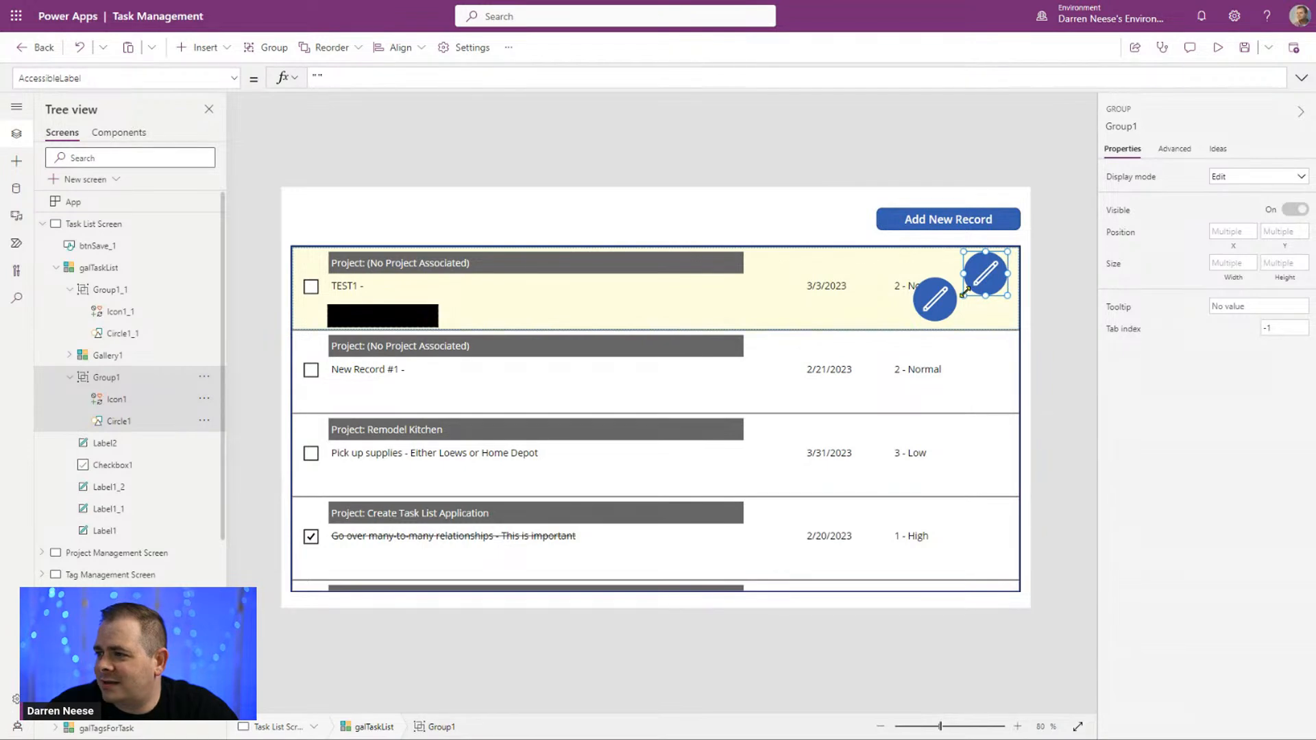
pyautogui.moveTo(964, 292); pyautogui.dragTo(972, 285)
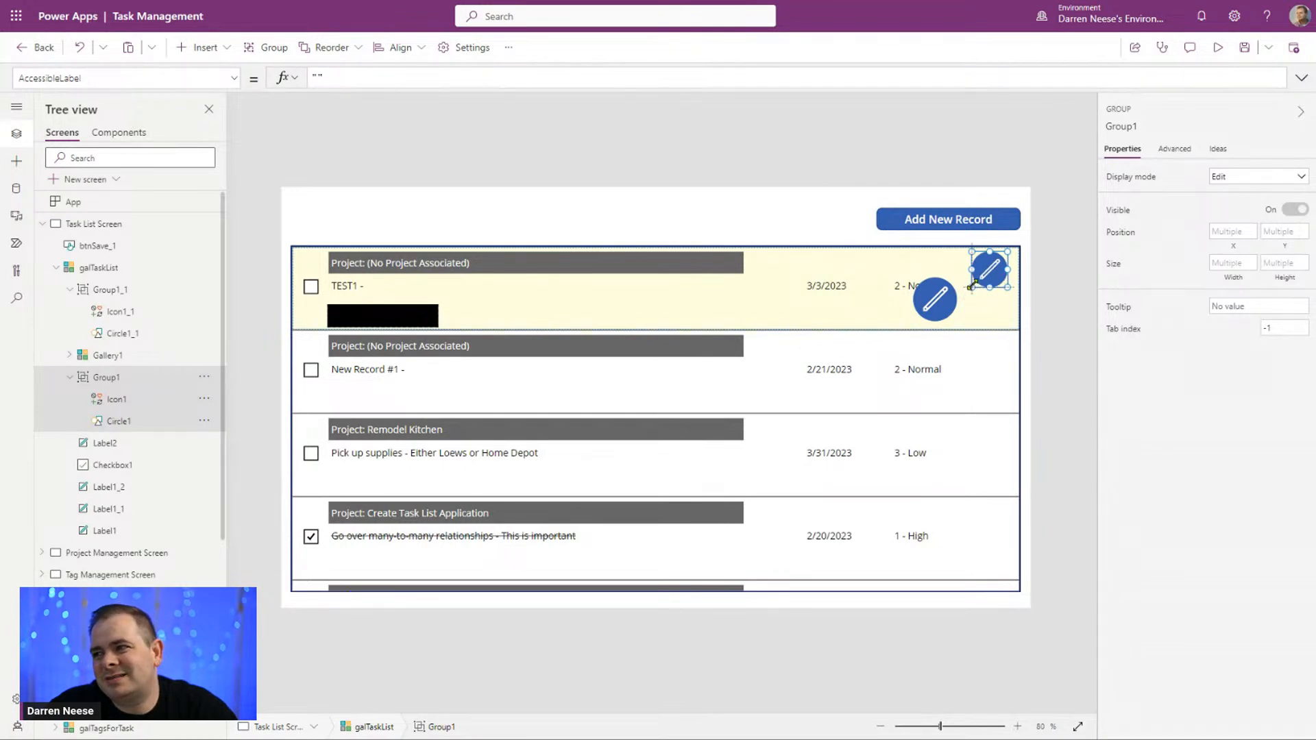
# Step: Try to shrink the copied edit icon and align it beside the original, and undo these changes
pyautogui.click(109, 296)
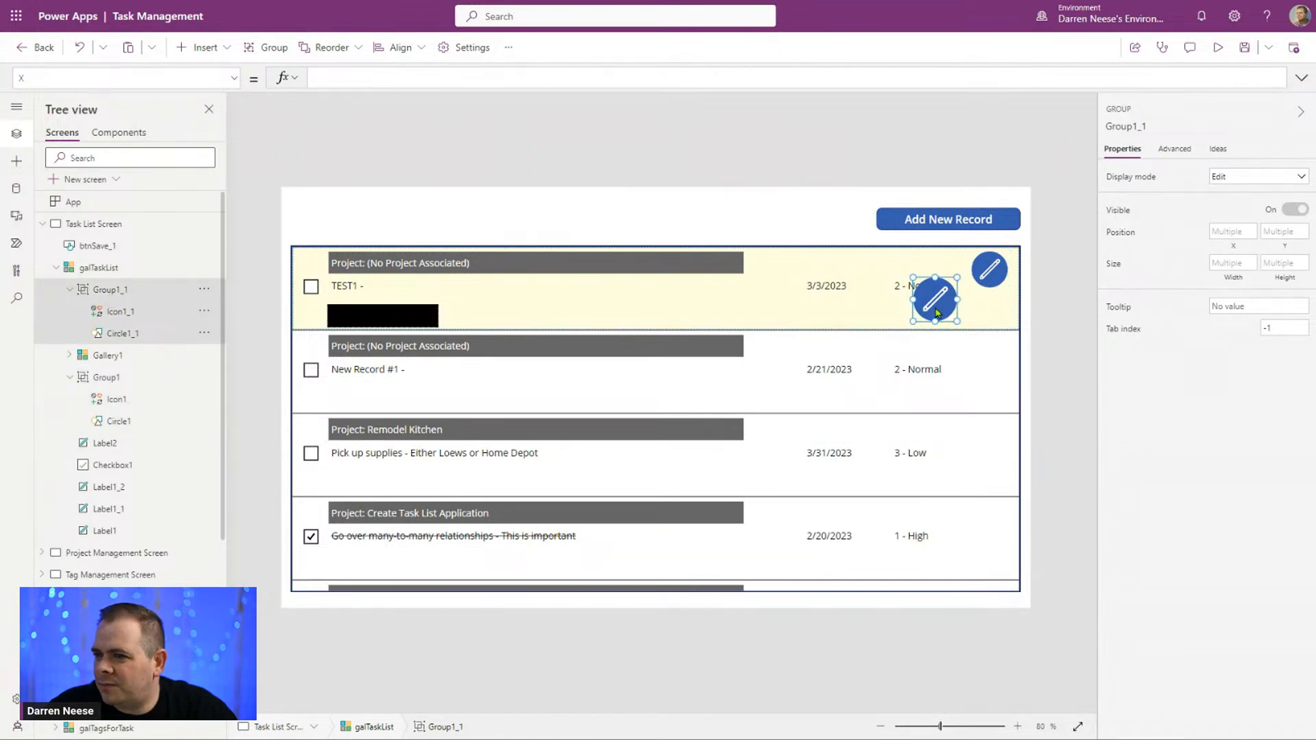
pyautogui.moveTo(909, 322); pyautogui.dragTo(920, 314)
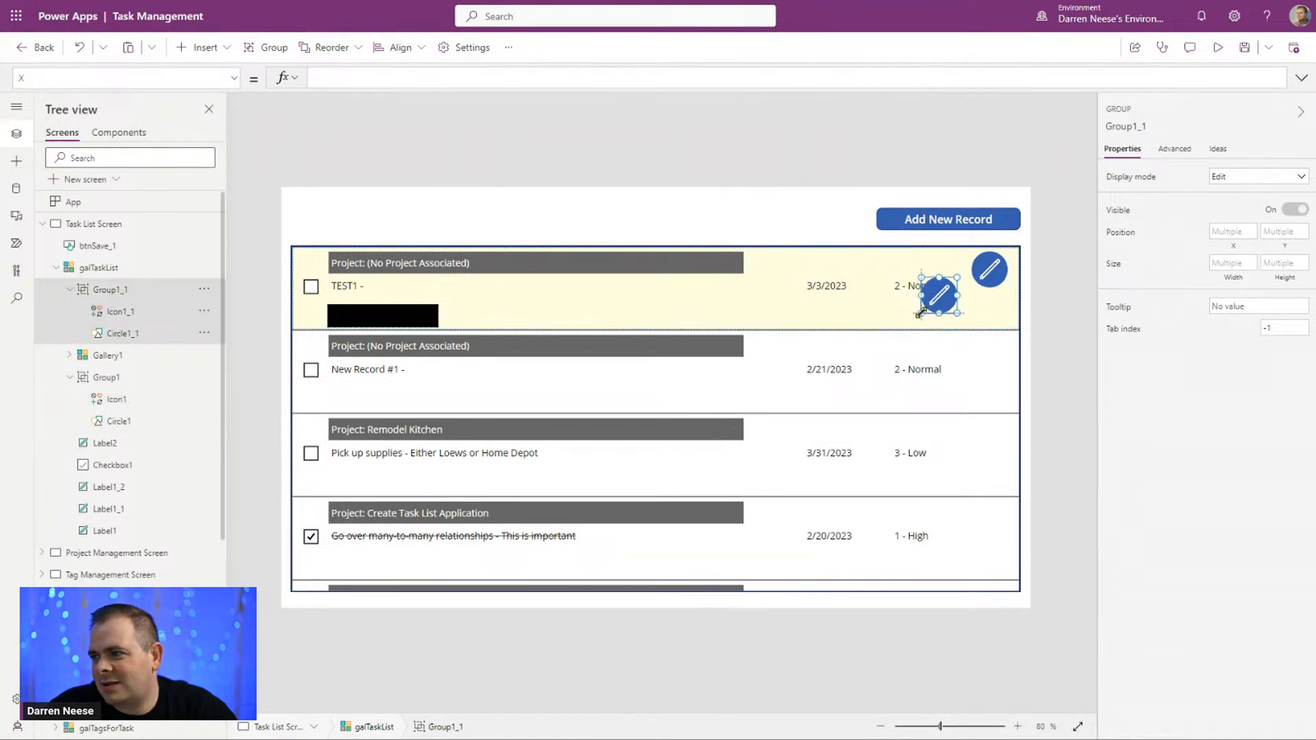
pyautogui.click(942, 284)
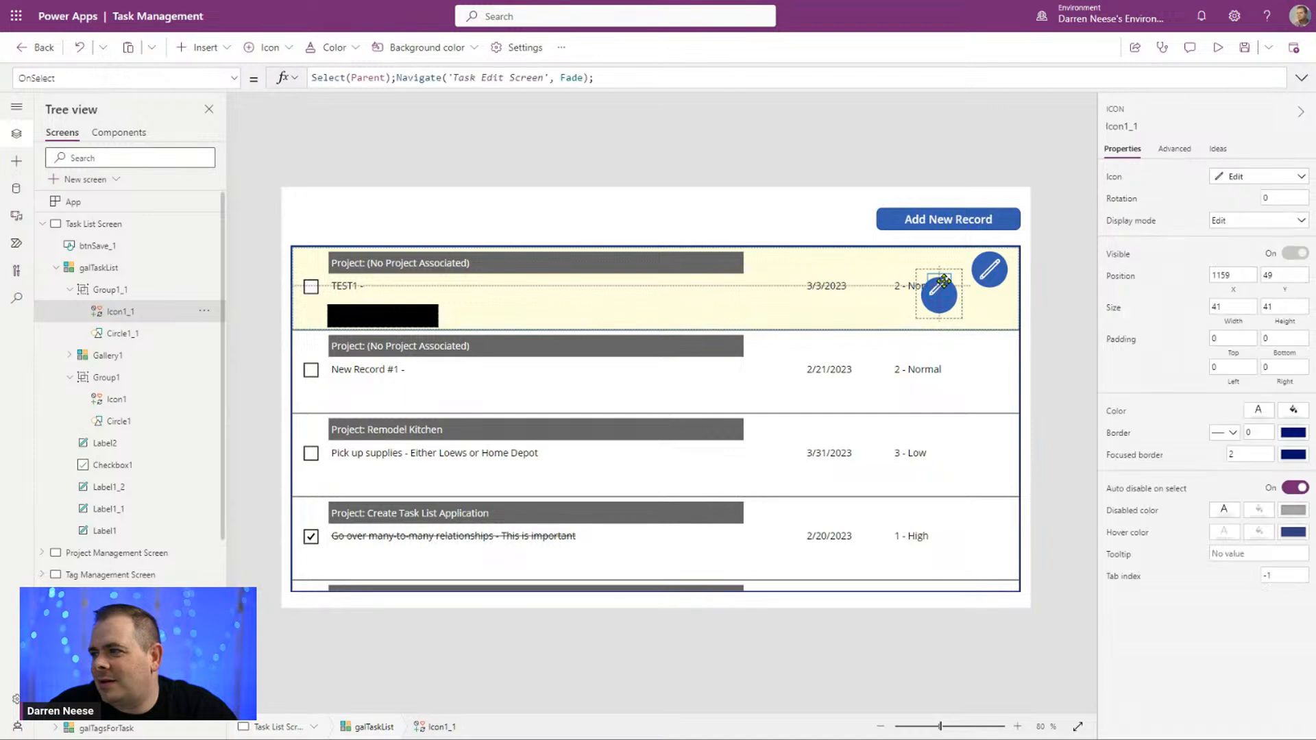
pyautogui.hotkey('ctrl', 'a')
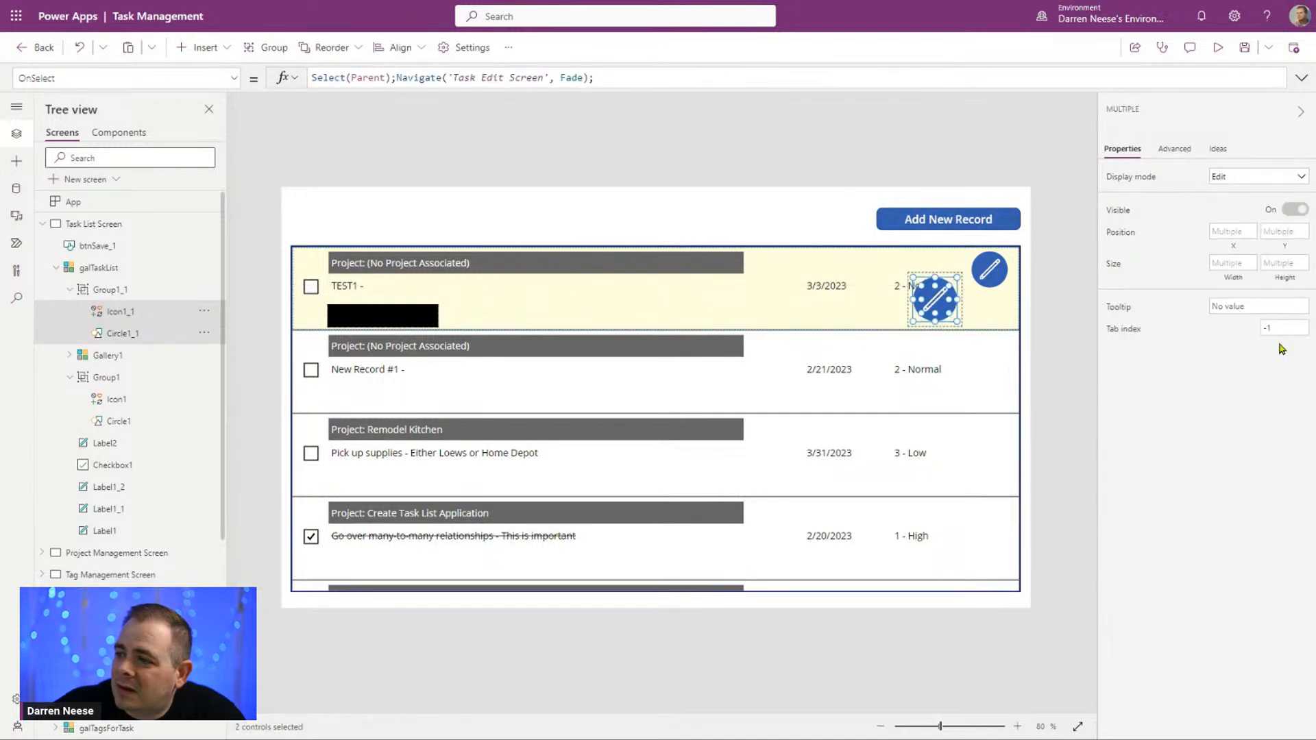
pyautogui.moveTo(937, 300)
pyautogui.mouseDown()
pyautogui.moveTo(936, 274)
pyautogui.moveTo(923, 289)
pyautogui.mouseUp()
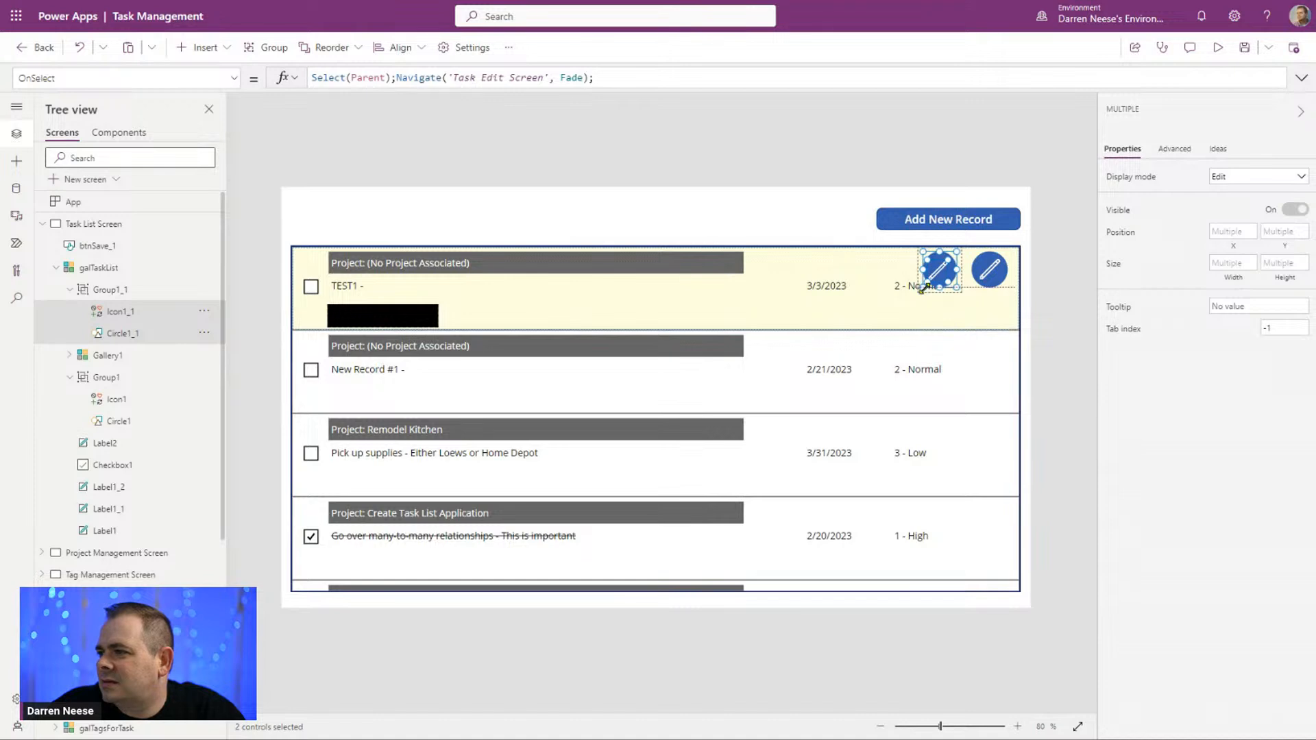
pyautogui.hotkey('ctrl', 'z')
pyautogui.hotkey('ctrl', 'z')
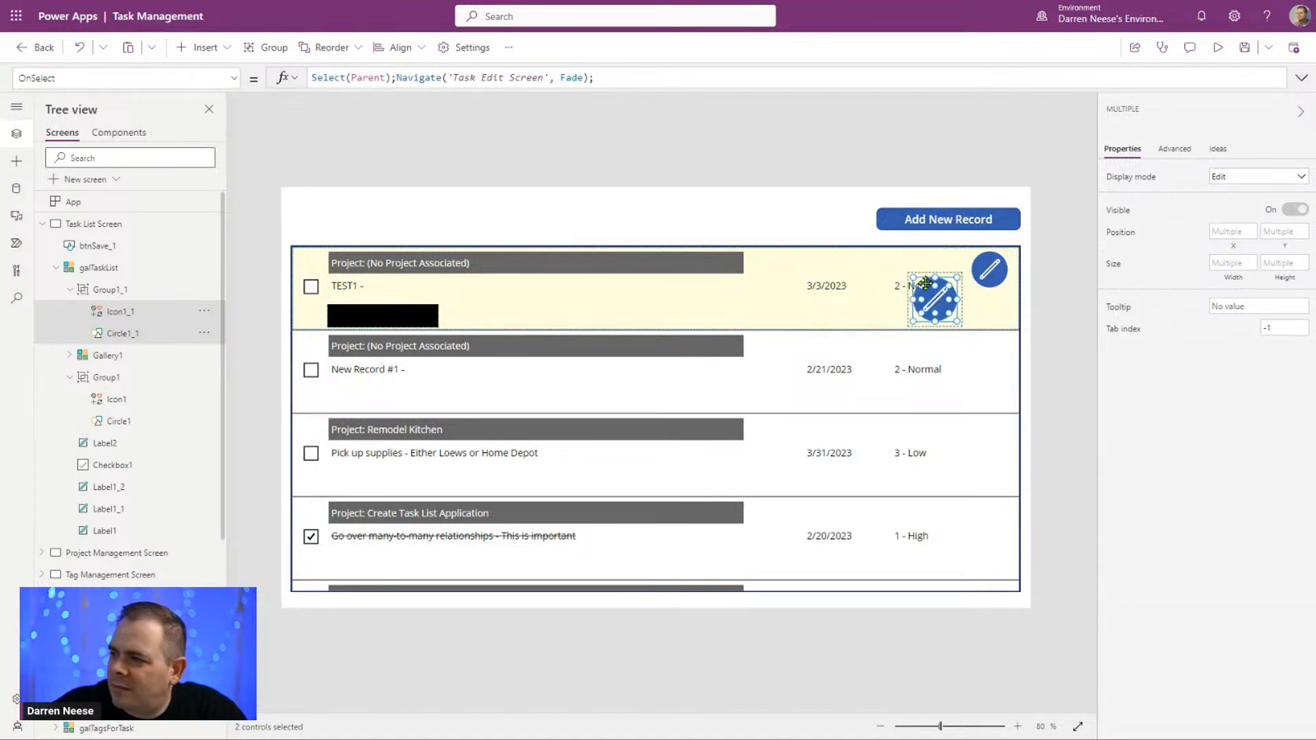
# Step: Align Icon1_1 and Circle1_1 with the original edit icon and shrink both to match it, with the pencil about 40 by 40
pyautogui.moveTo(940, 301); pyautogui.dragTo(938, 274)
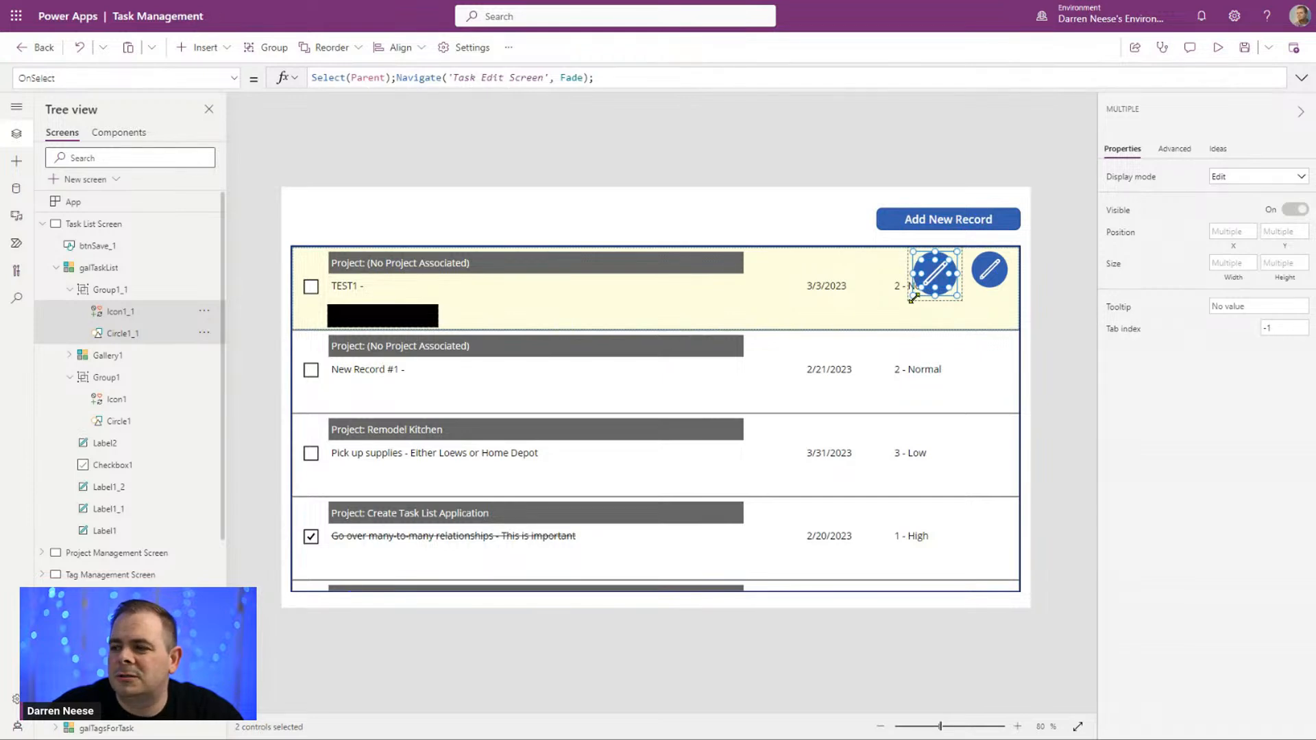
pyautogui.moveTo(913, 297)
pyautogui.mouseDown()
pyautogui.moveTo(931, 281)
pyautogui.moveTo(922, 288)
pyautogui.mouseUp()
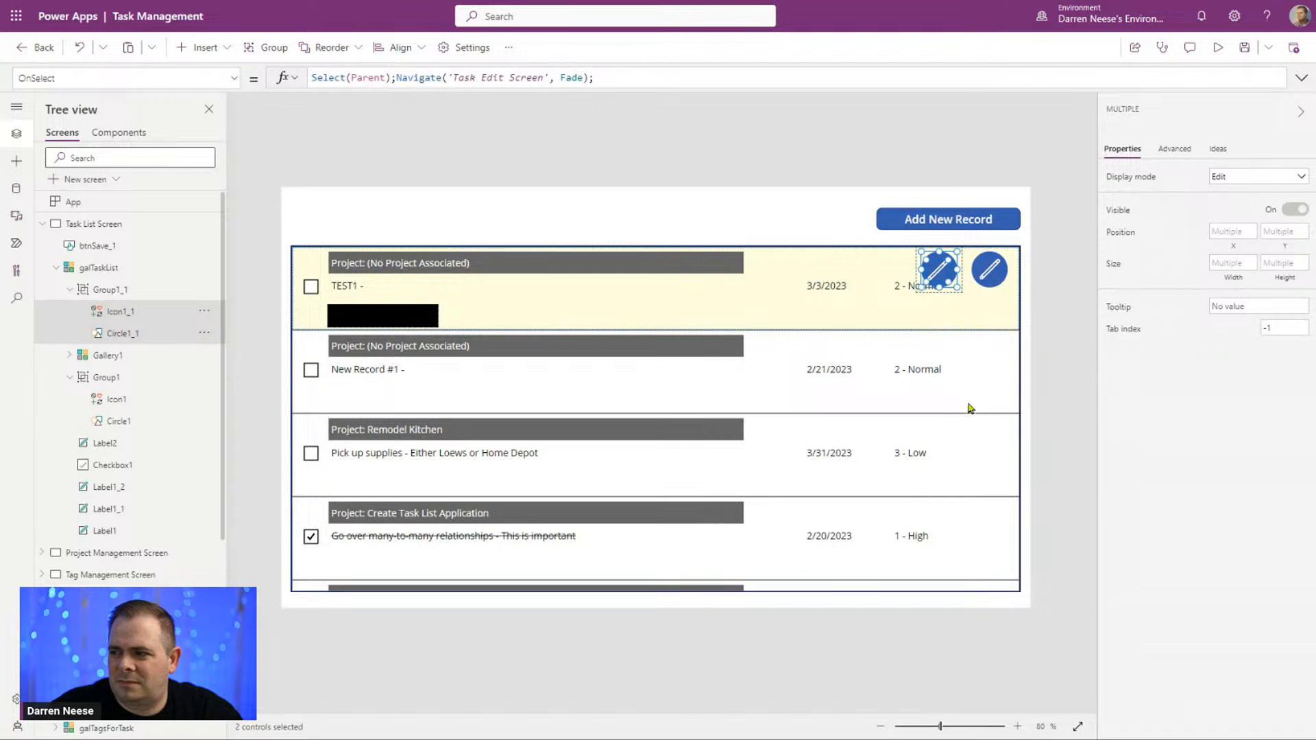
pyautogui.click(1057, 376)
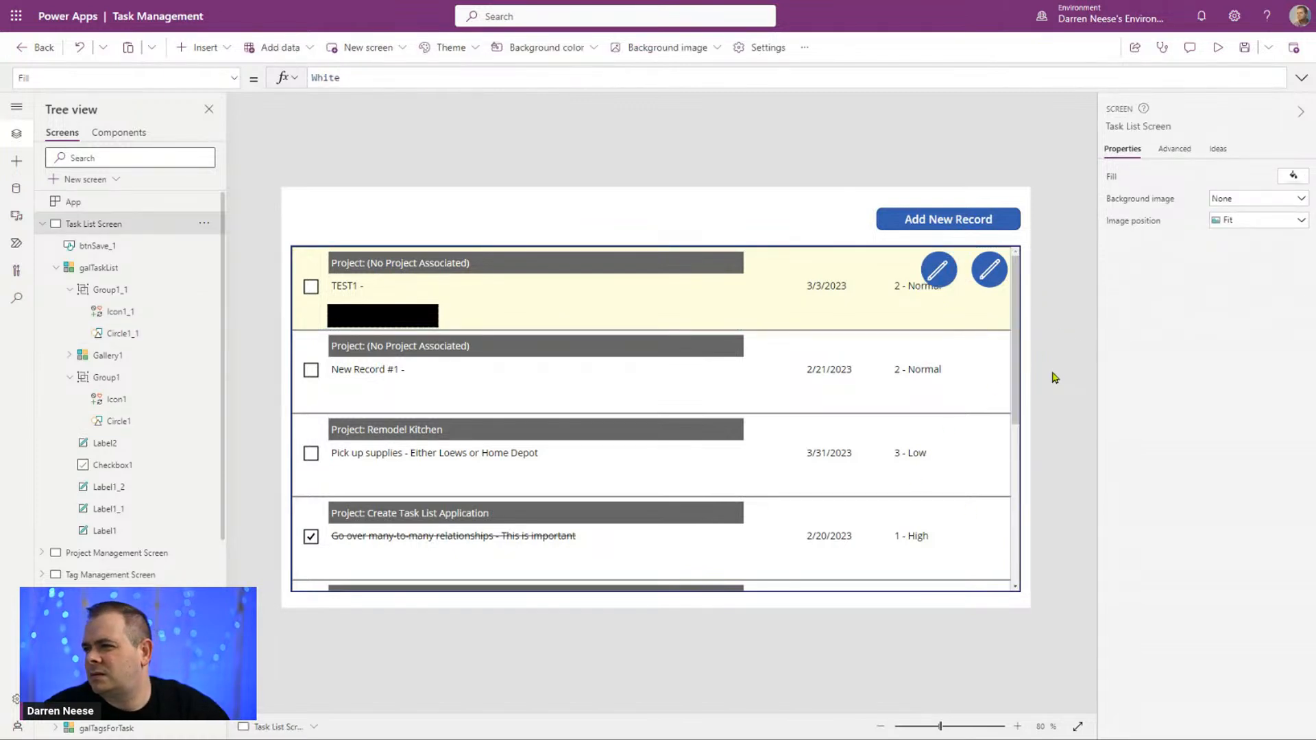
# Step: Move the copied icon group Group1_1 directly beneath the original edit icon in the gallery row
pyautogui.click(939, 283)
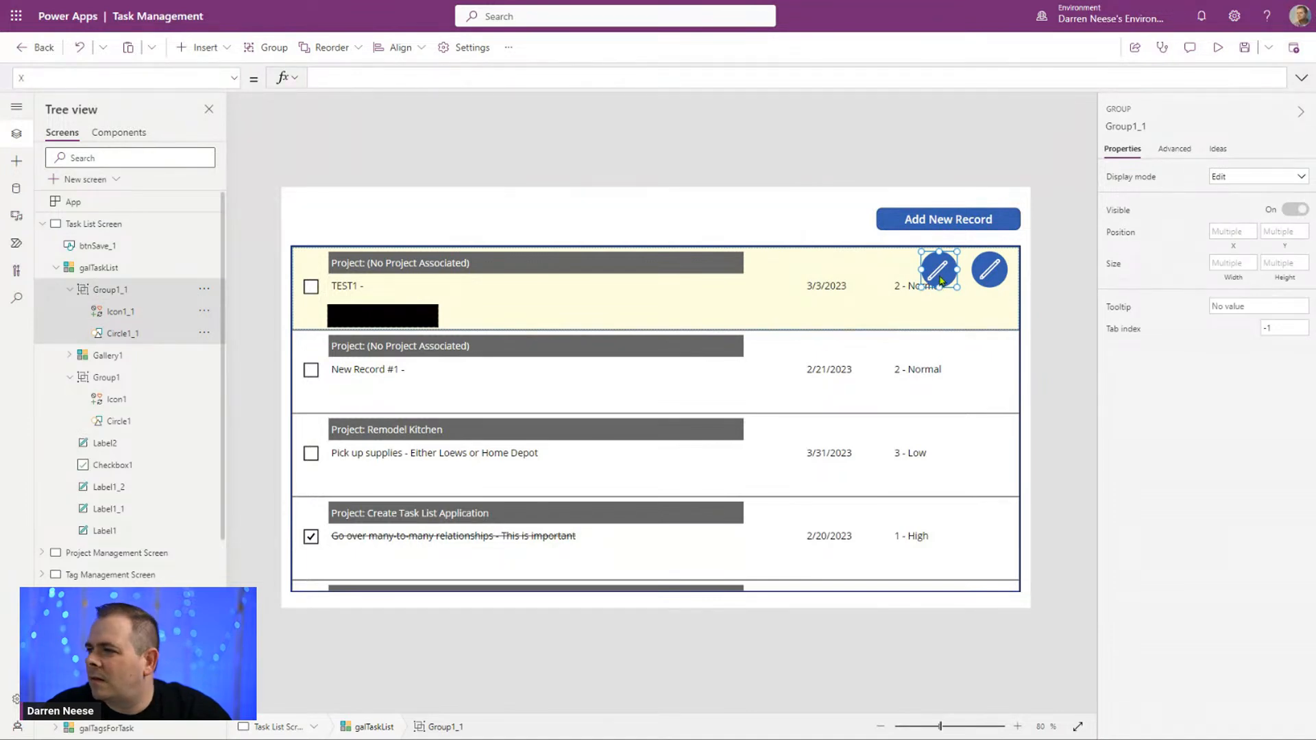
pyautogui.moveTo(941, 281); pyautogui.dragTo(984, 334)
pyautogui.press('Down')
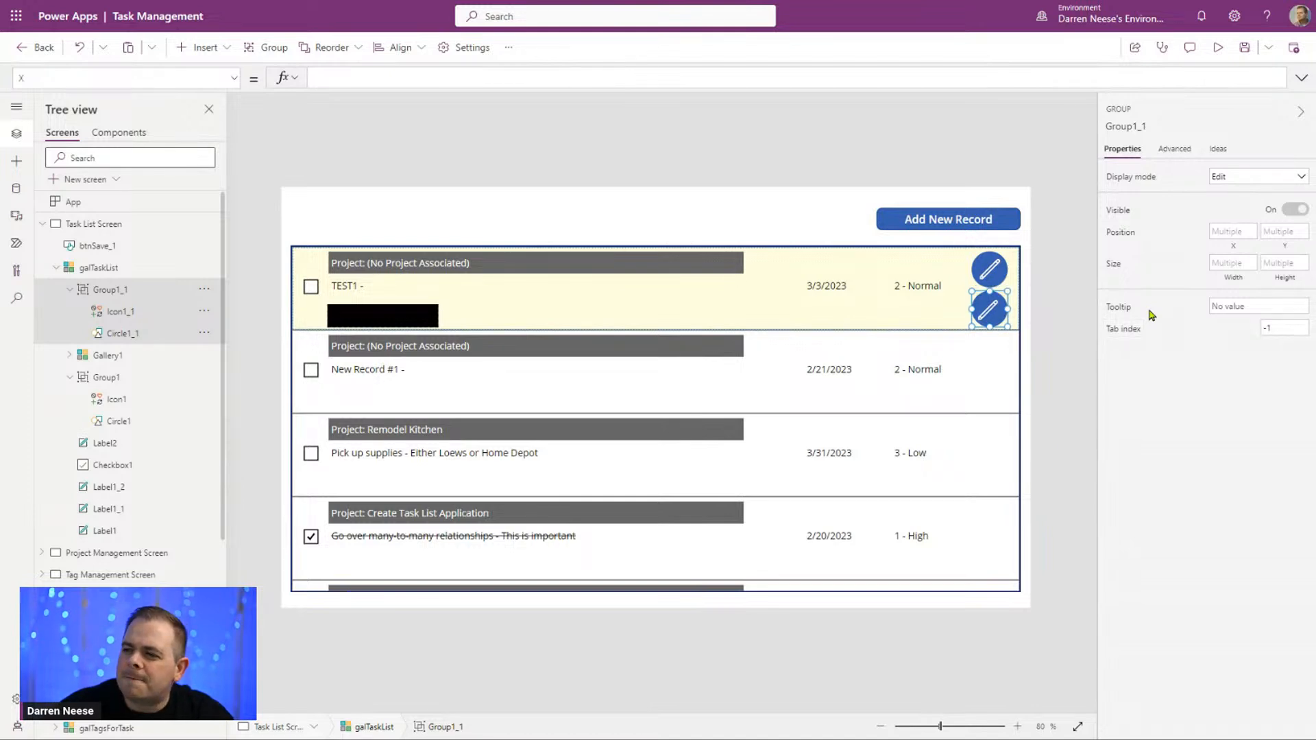
pyautogui.click(1054, 245)
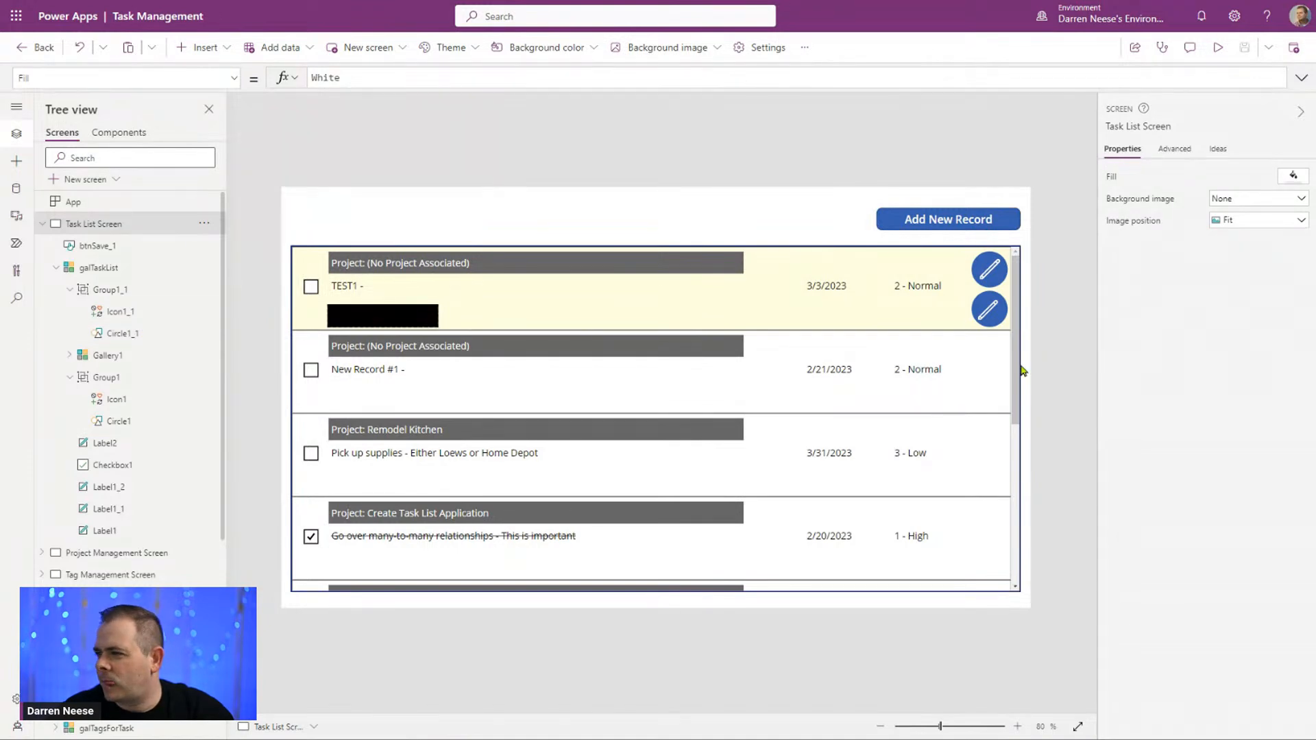
pyautogui.click(988, 311)
pyautogui.click(985, 310)
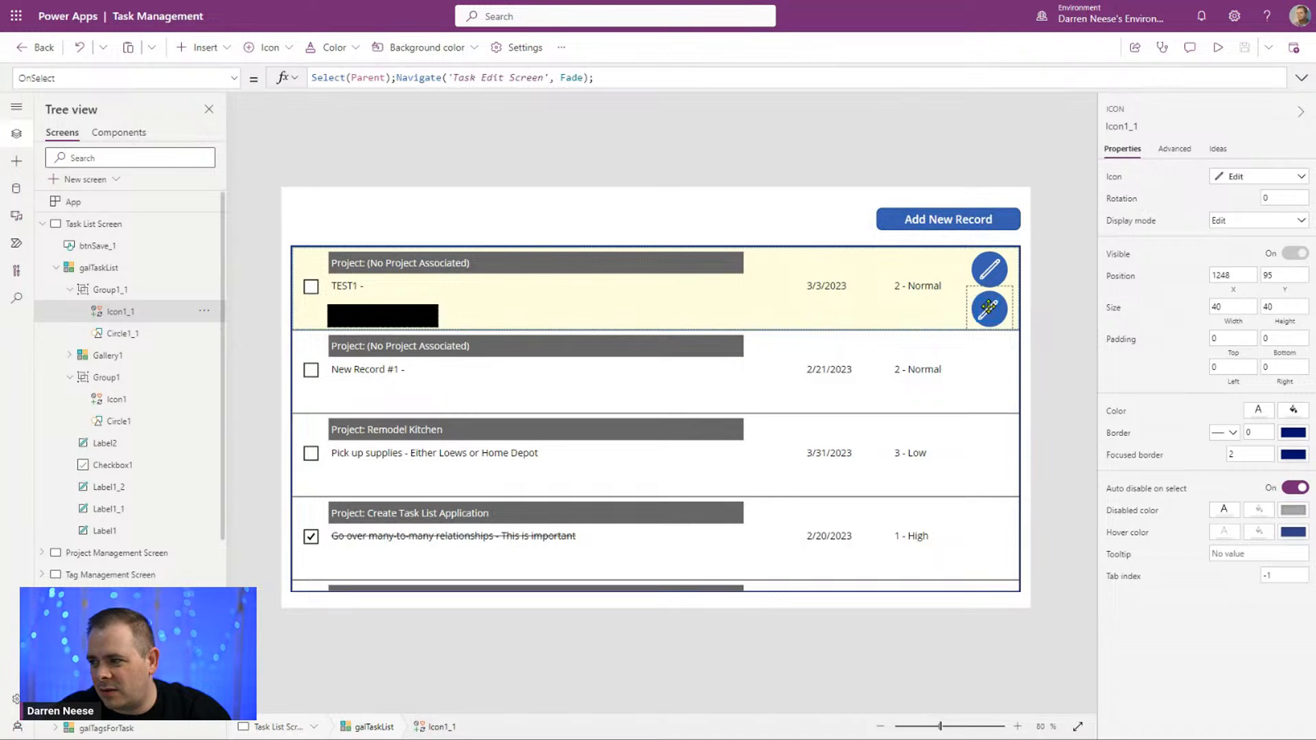
pyautogui.click(1065, 358)
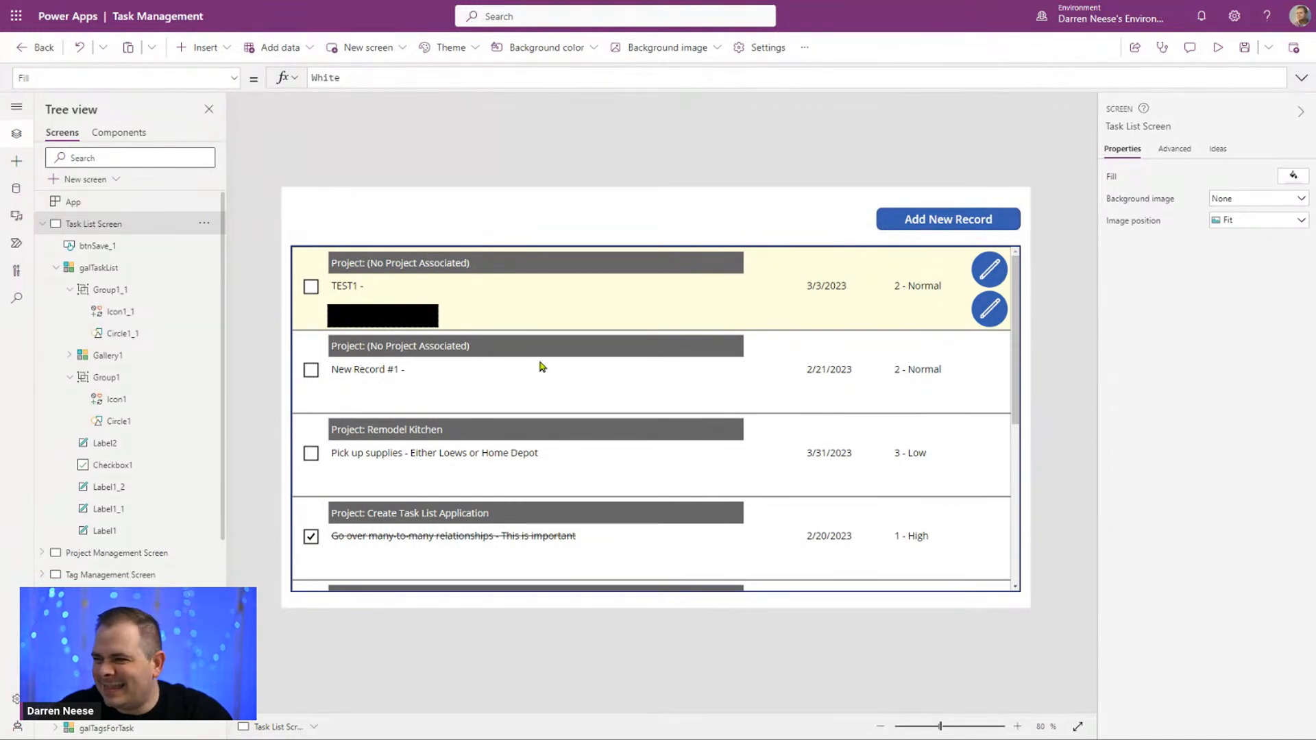
# Step: Set the size of Circle1 in the original edit icon group to 50 by 50
pyautogui.click(147, 389)
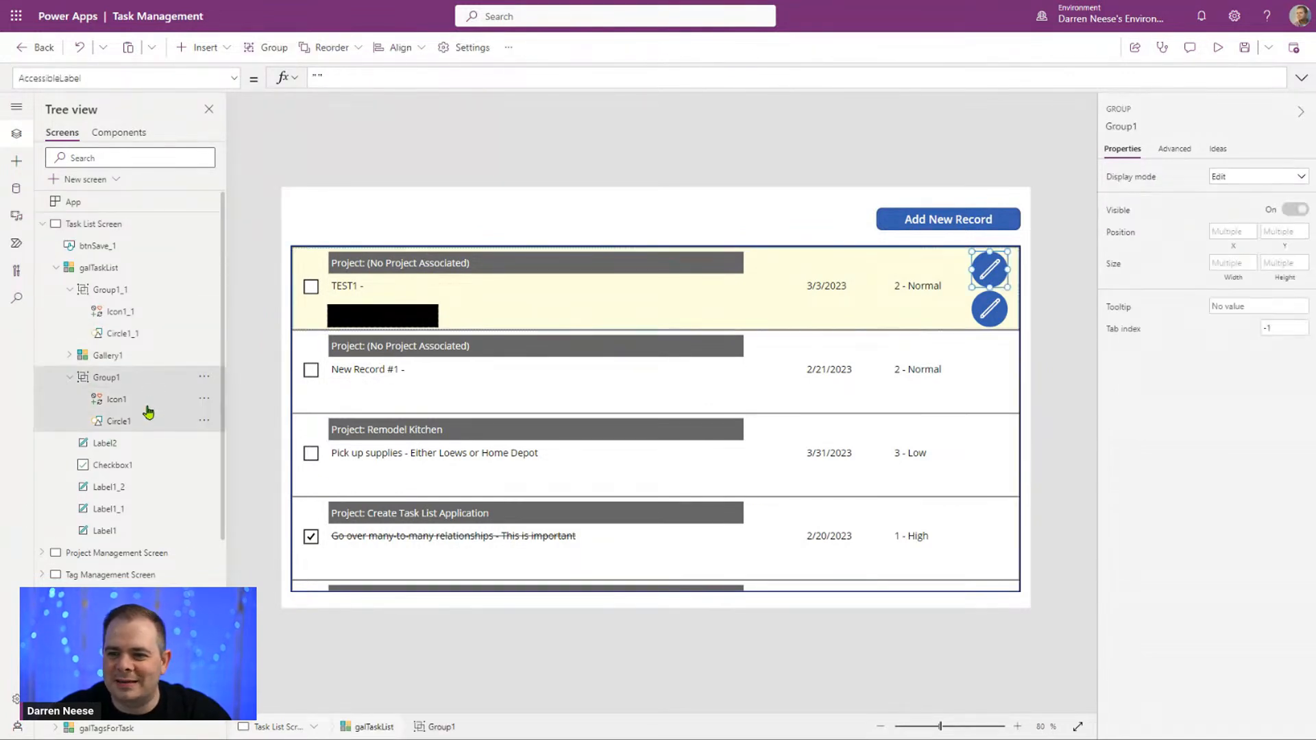
pyautogui.click(145, 421)
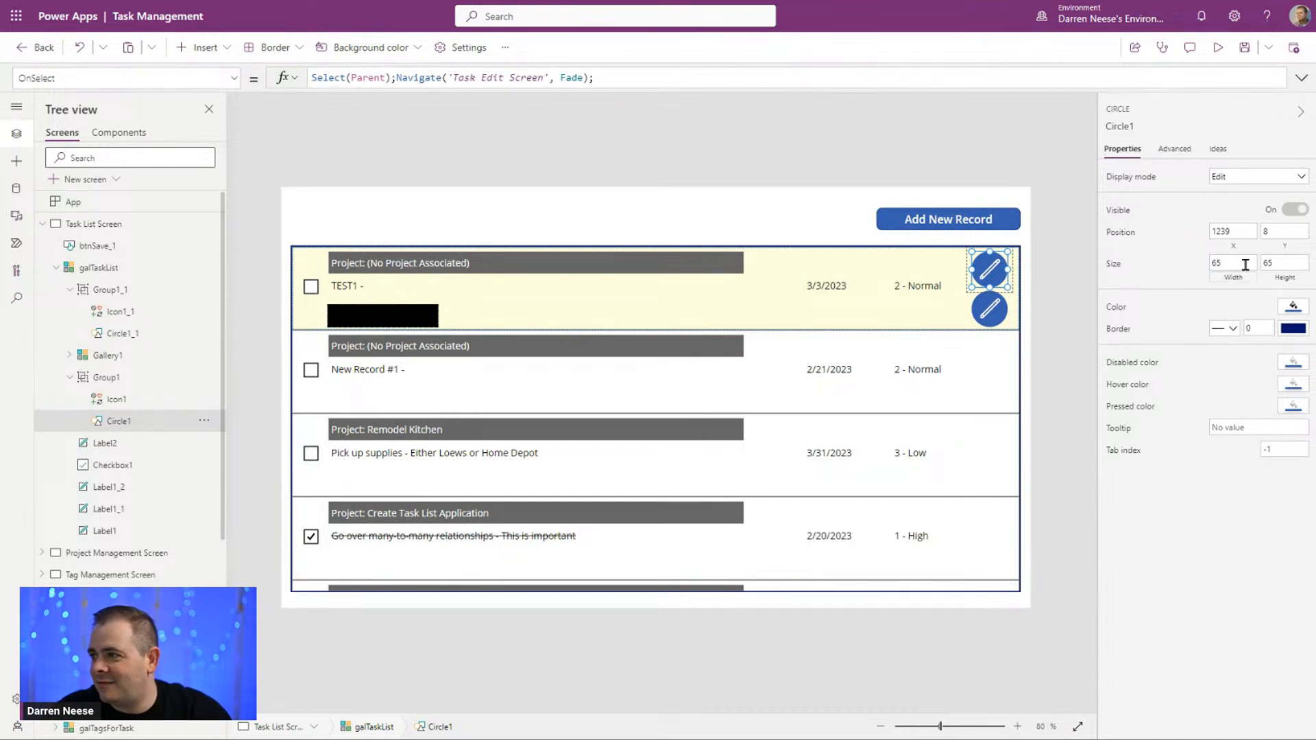
pyautogui.moveTo(1246, 265); pyautogui.dragTo(1108, 272)
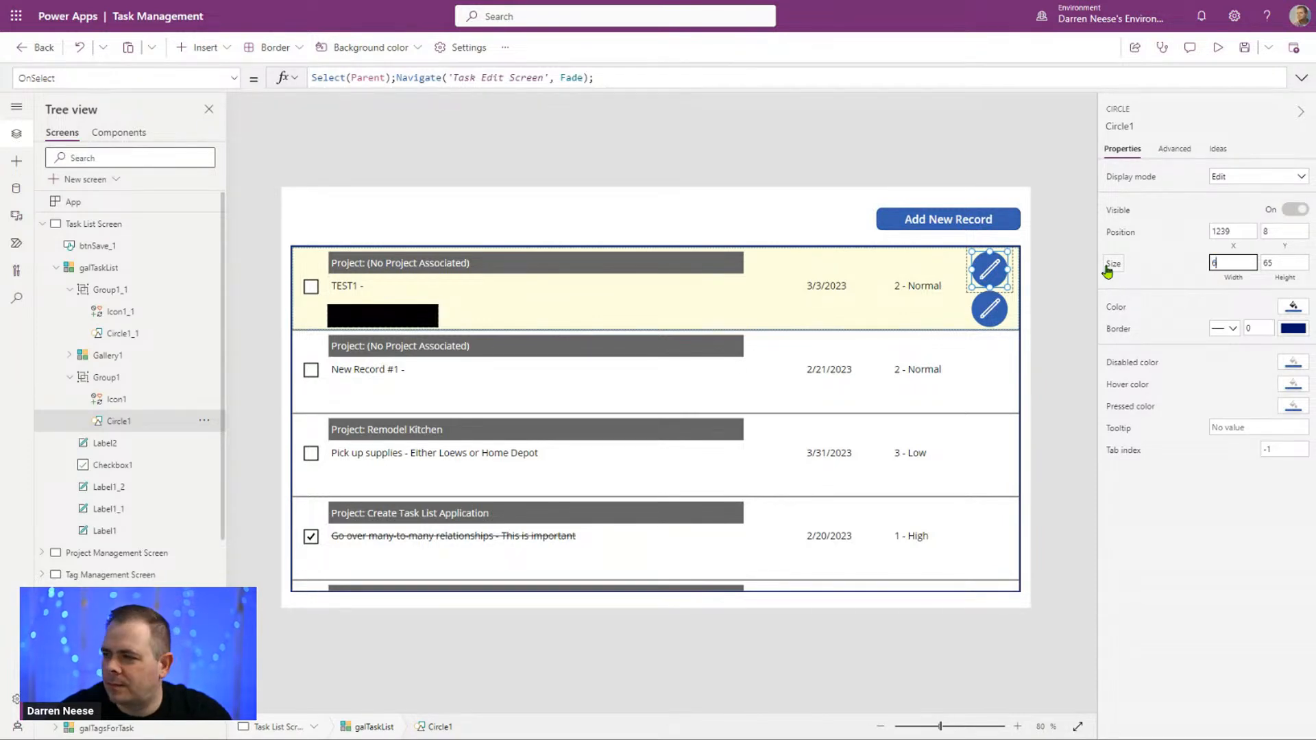
pyautogui.press('Tab')
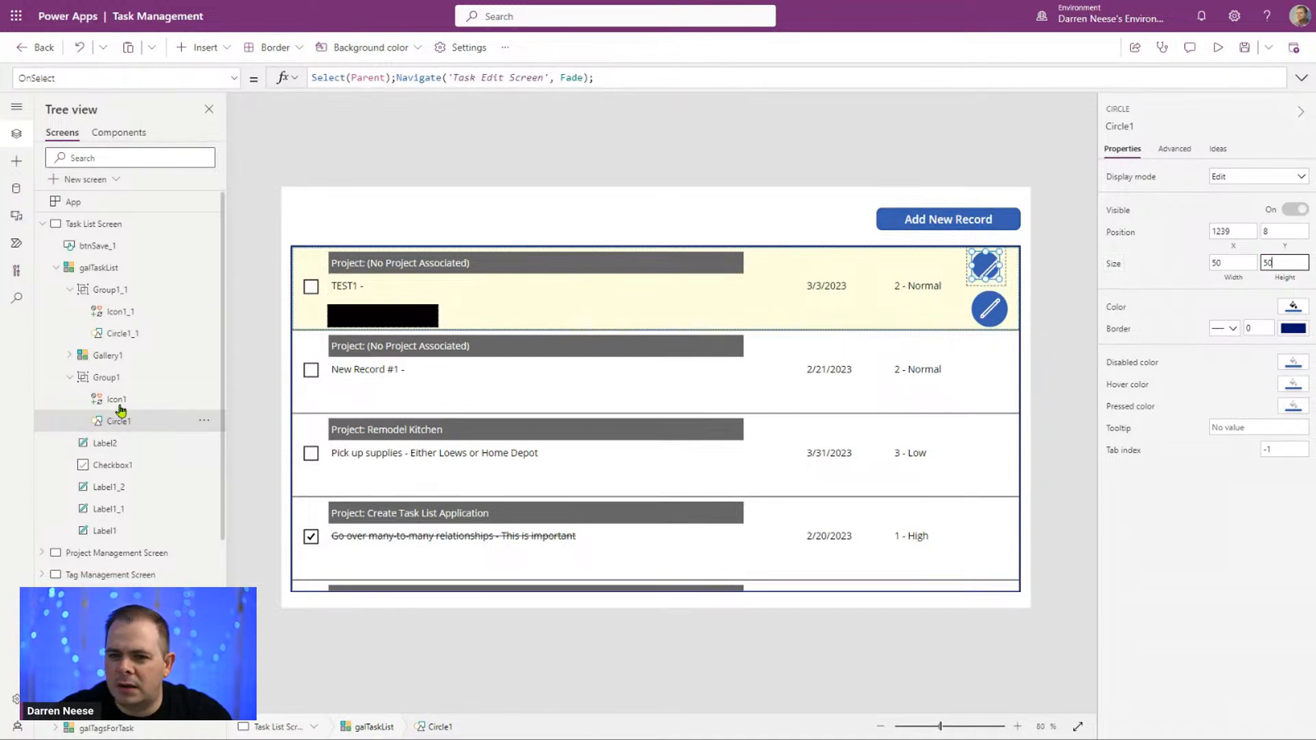
# Step: Resize the Icon1 pencil to 35 by 35 and center it within its blue circle
pyautogui.click(182, 398)
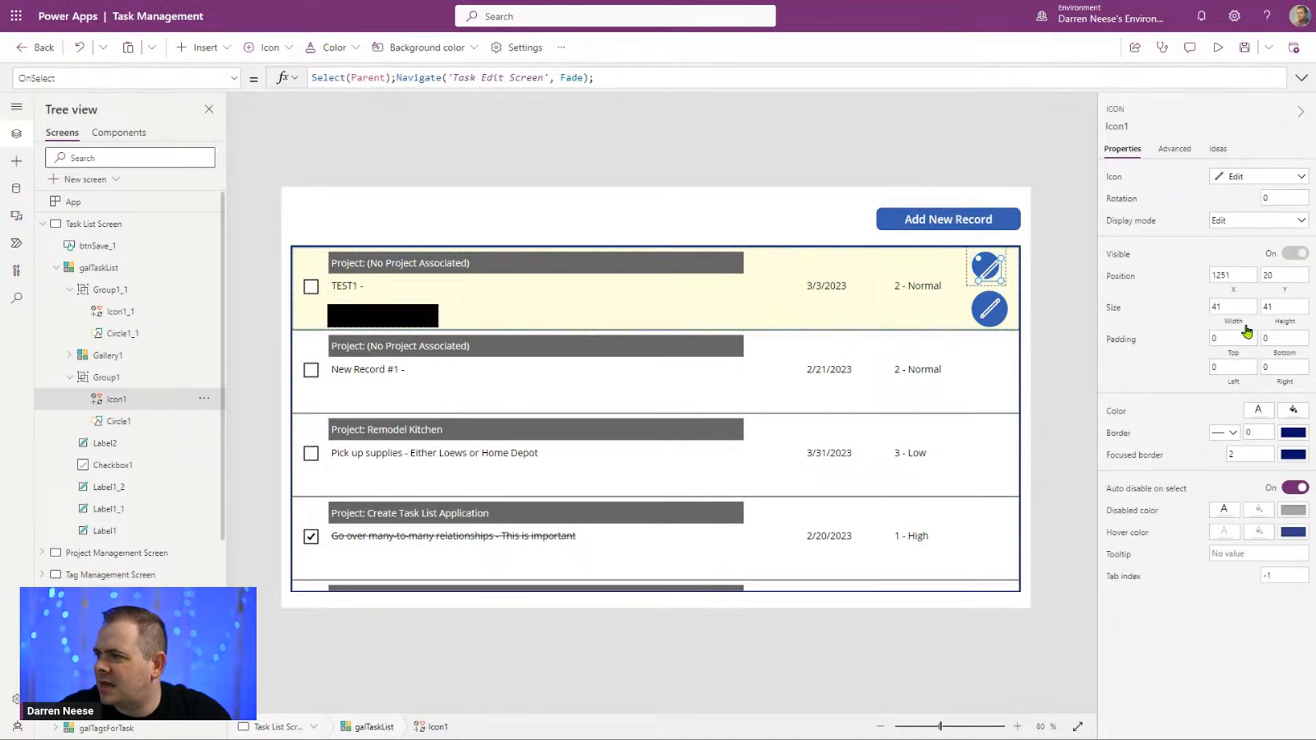
pyautogui.click(1241, 308)
pyautogui.press('Tab')
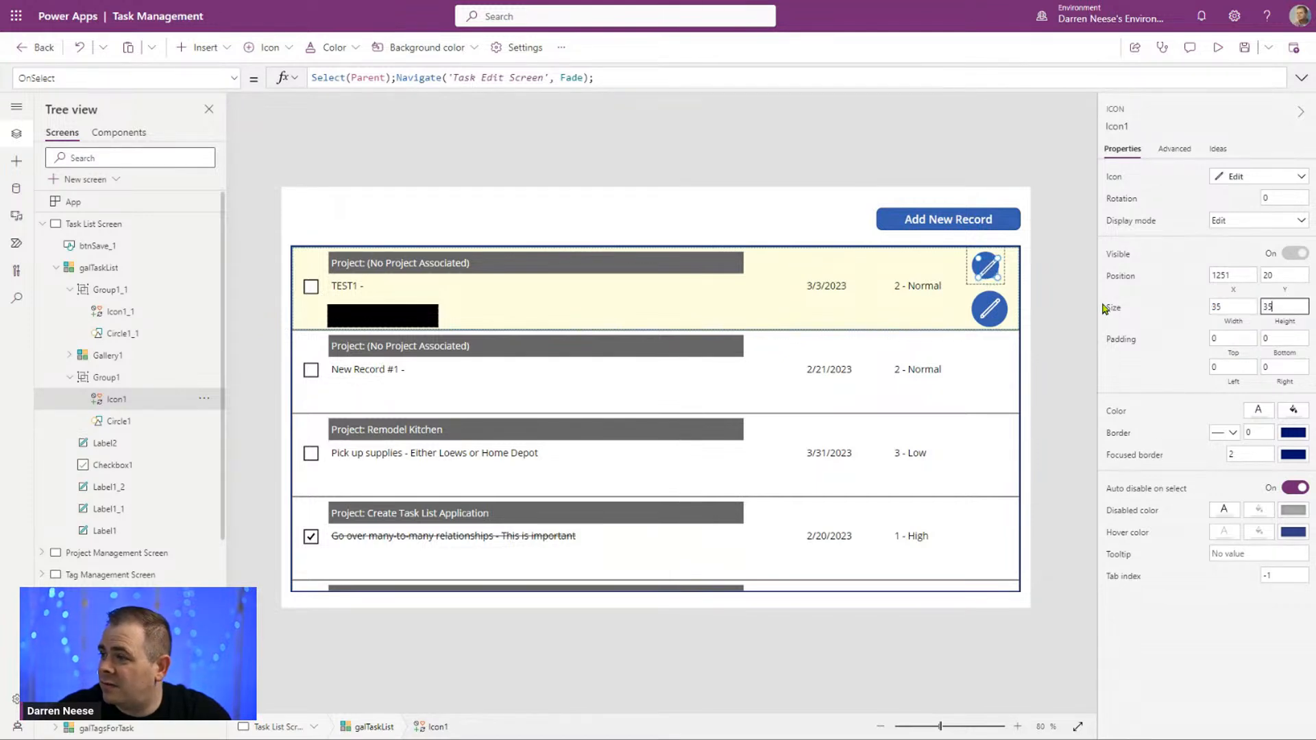
pyautogui.click(982, 266)
pyautogui.moveTo(982, 266); pyautogui.dragTo(985, 265)
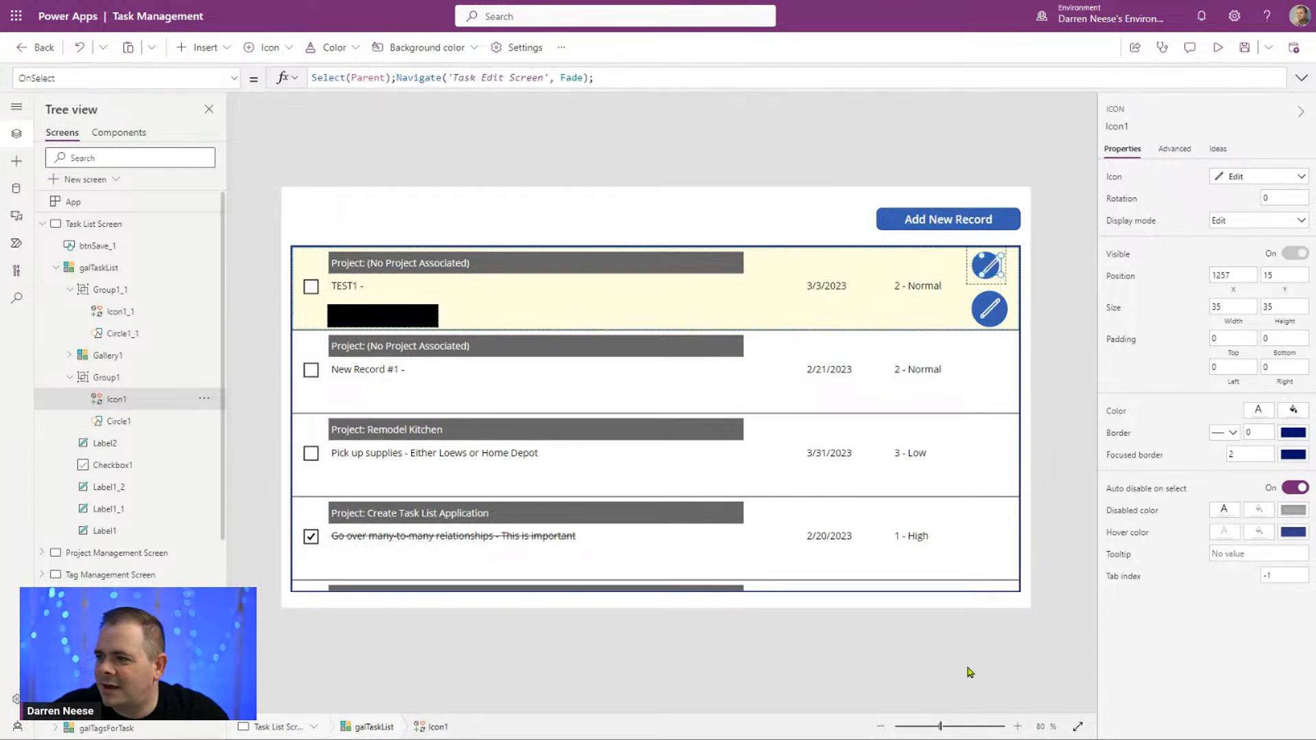
pyautogui.moveTo(943, 732); pyautogui.dragTo(1131, 724)
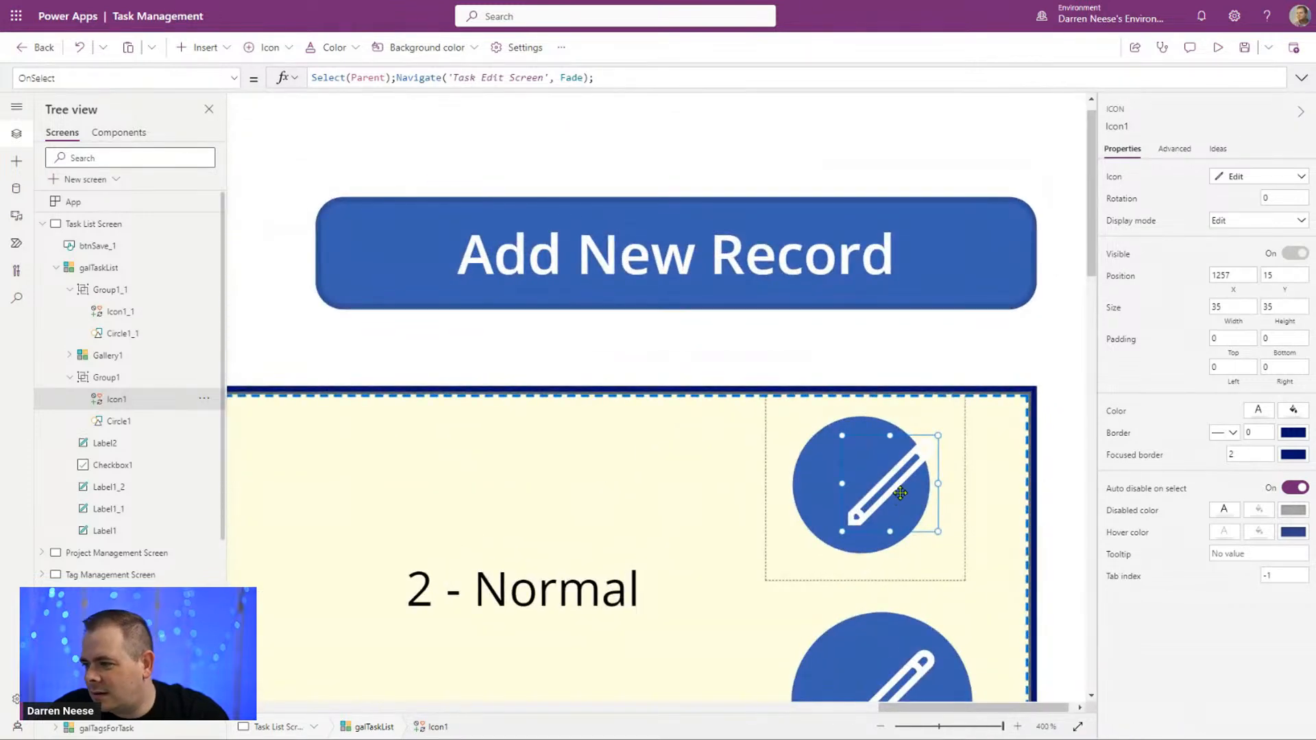
pyautogui.moveTo(899, 494); pyautogui.dragTo(872, 492)
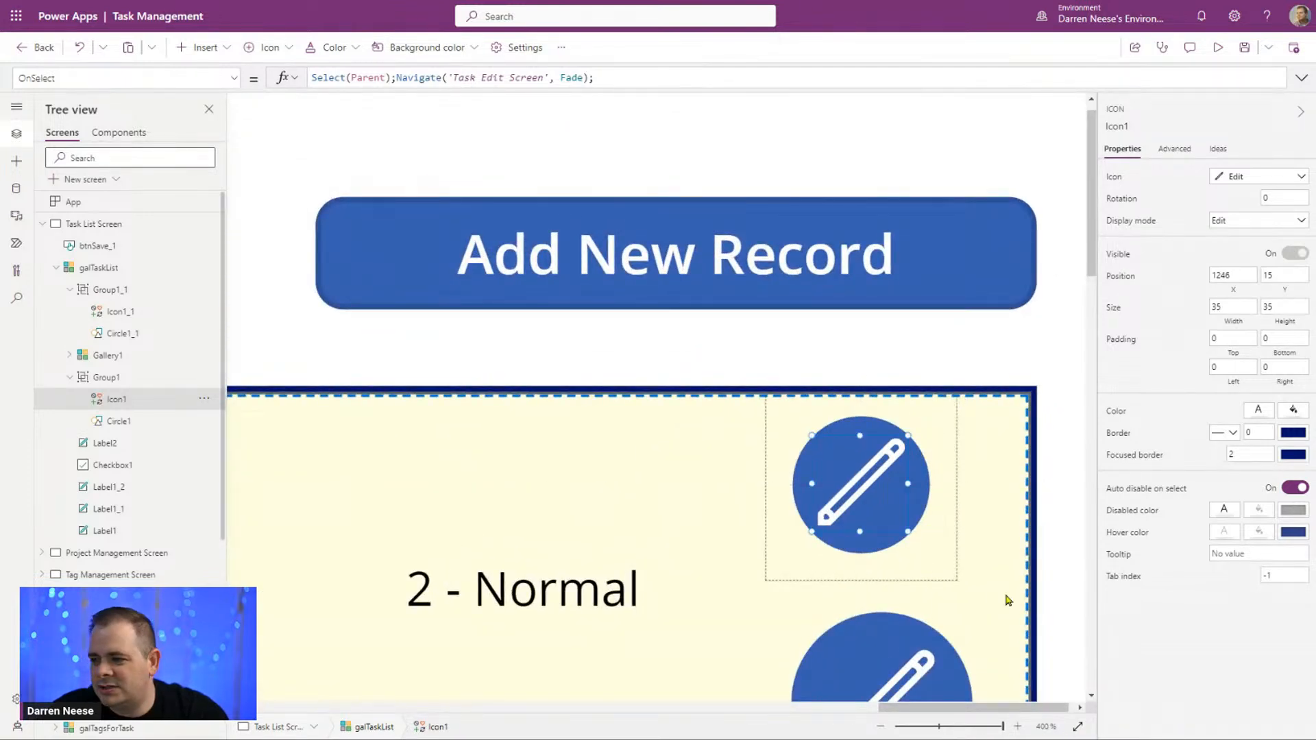
# Step: Delete the old copied icon group Group1_1 from the task list gallery
pyautogui.click(120, 297)
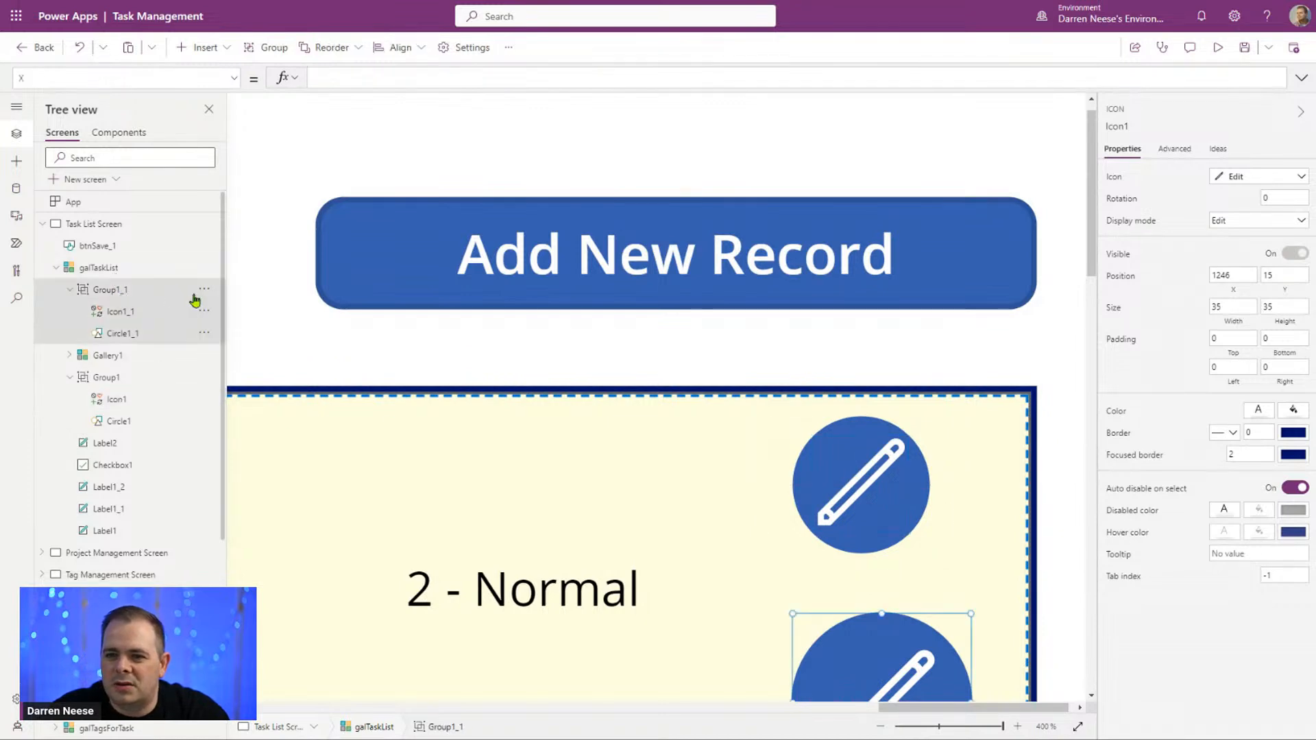
pyautogui.click(205, 290)
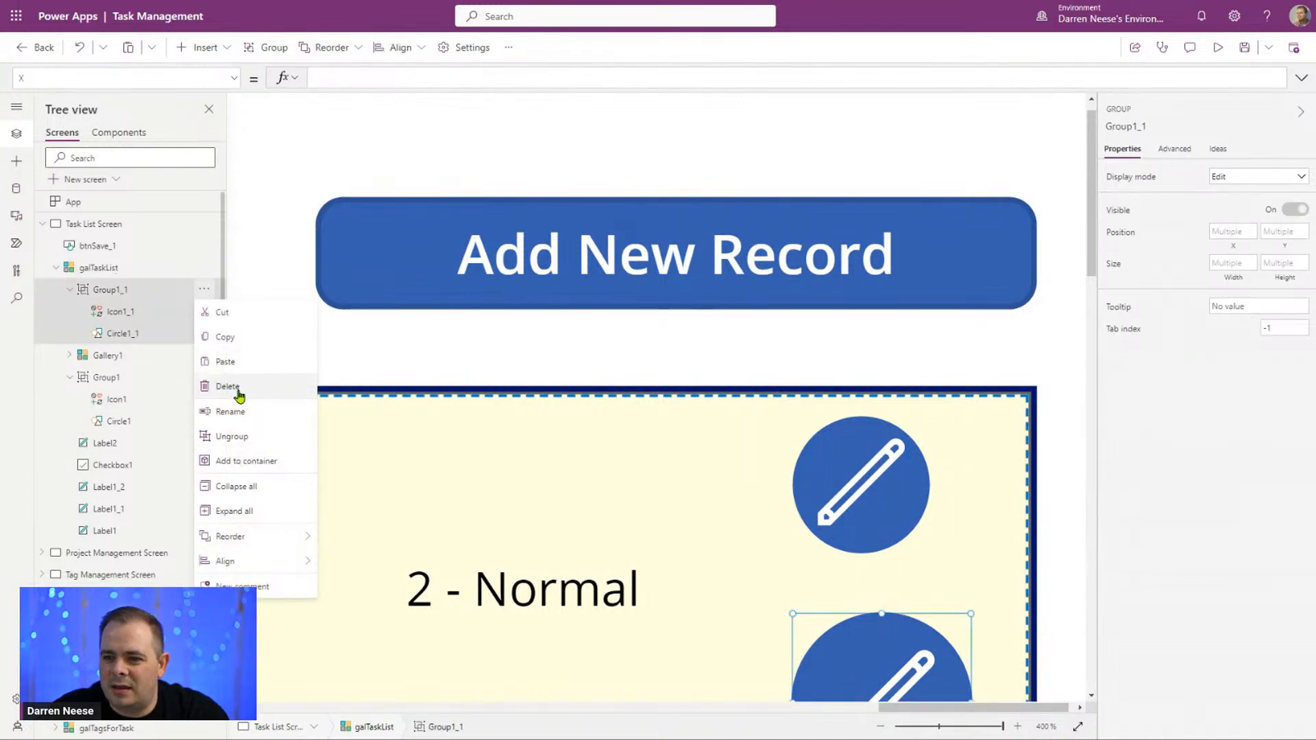
pyautogui.click(229, 387)
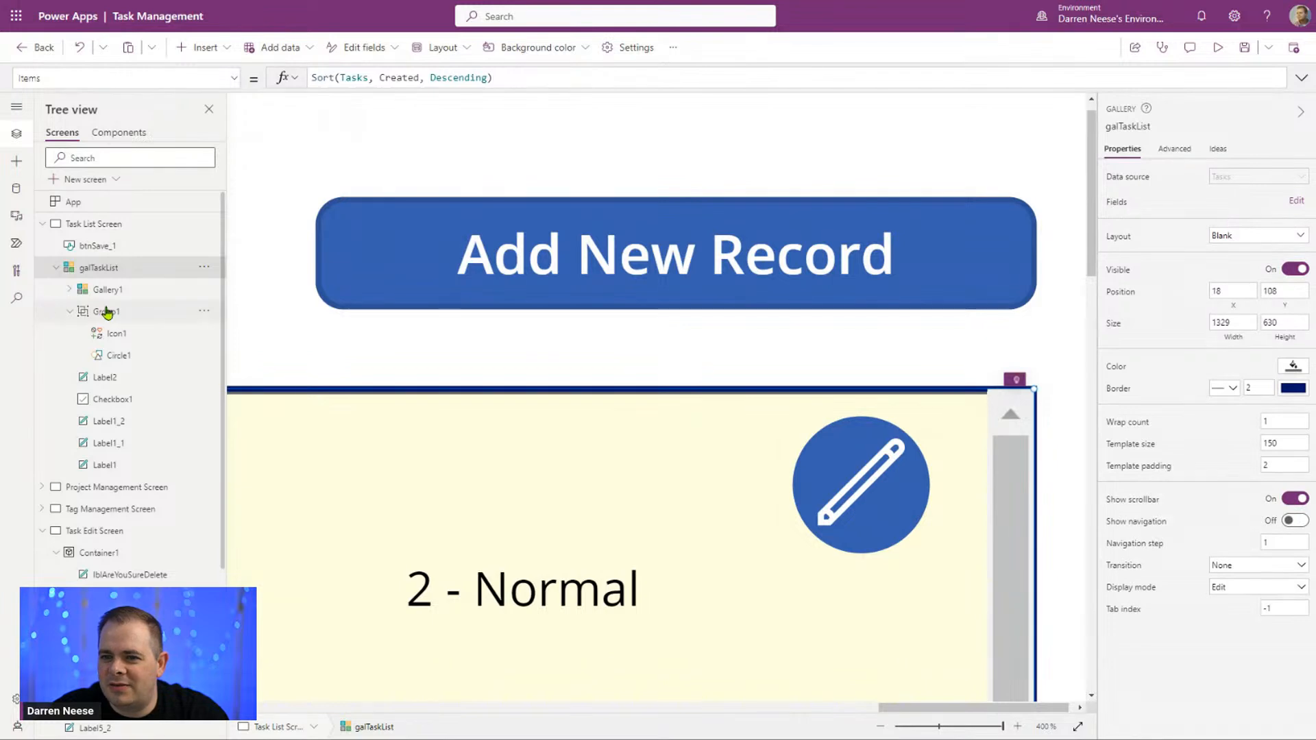
# Step: Duplicate the resized Group1 edit icon inside galTaskList and place the copy directly beneath the original
pyautogui.click(113, 313)
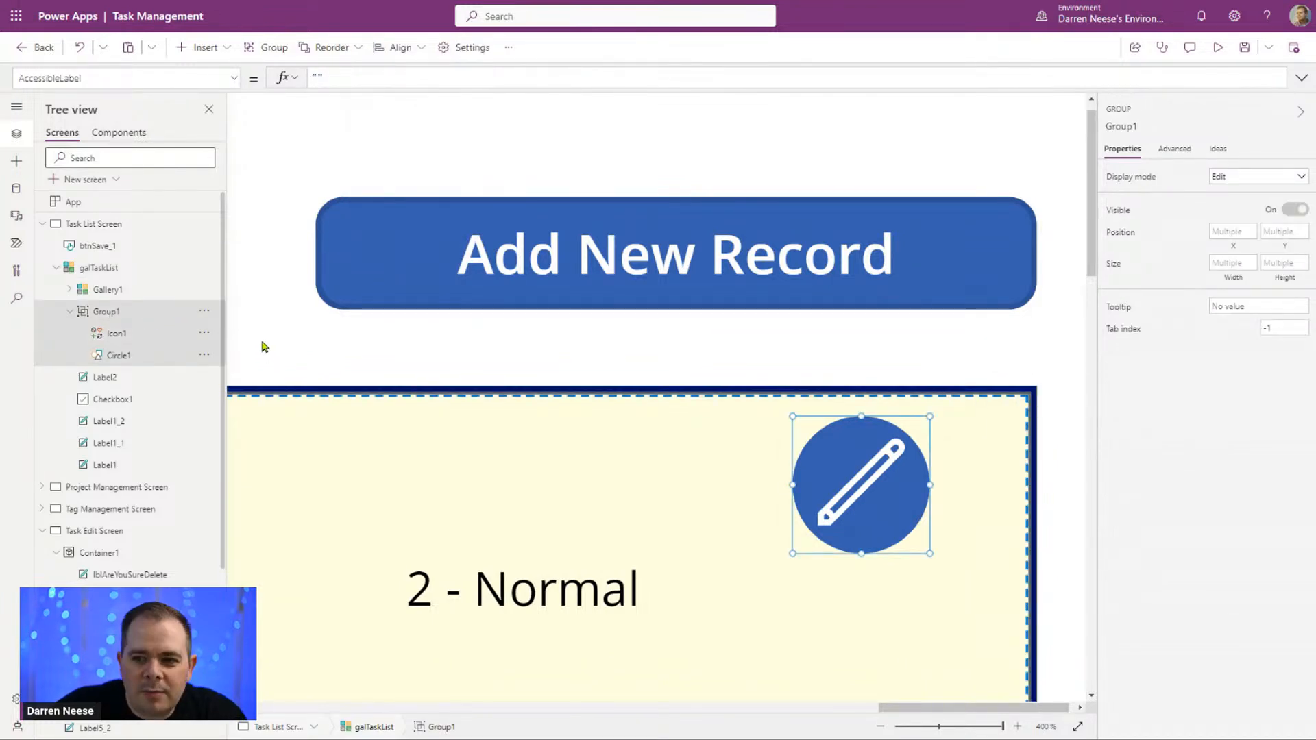
pyautogui.hotkey('ctrl', 'v')
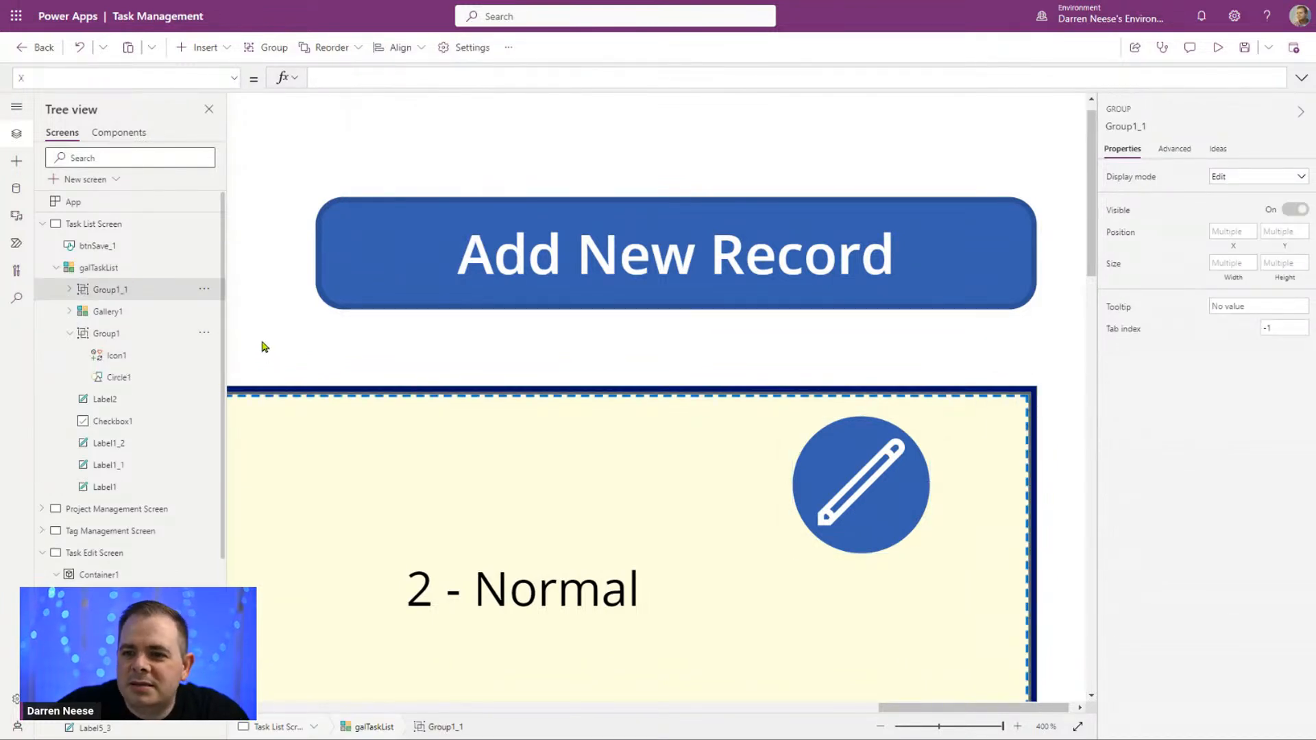
pyautogui.click(70, 290)
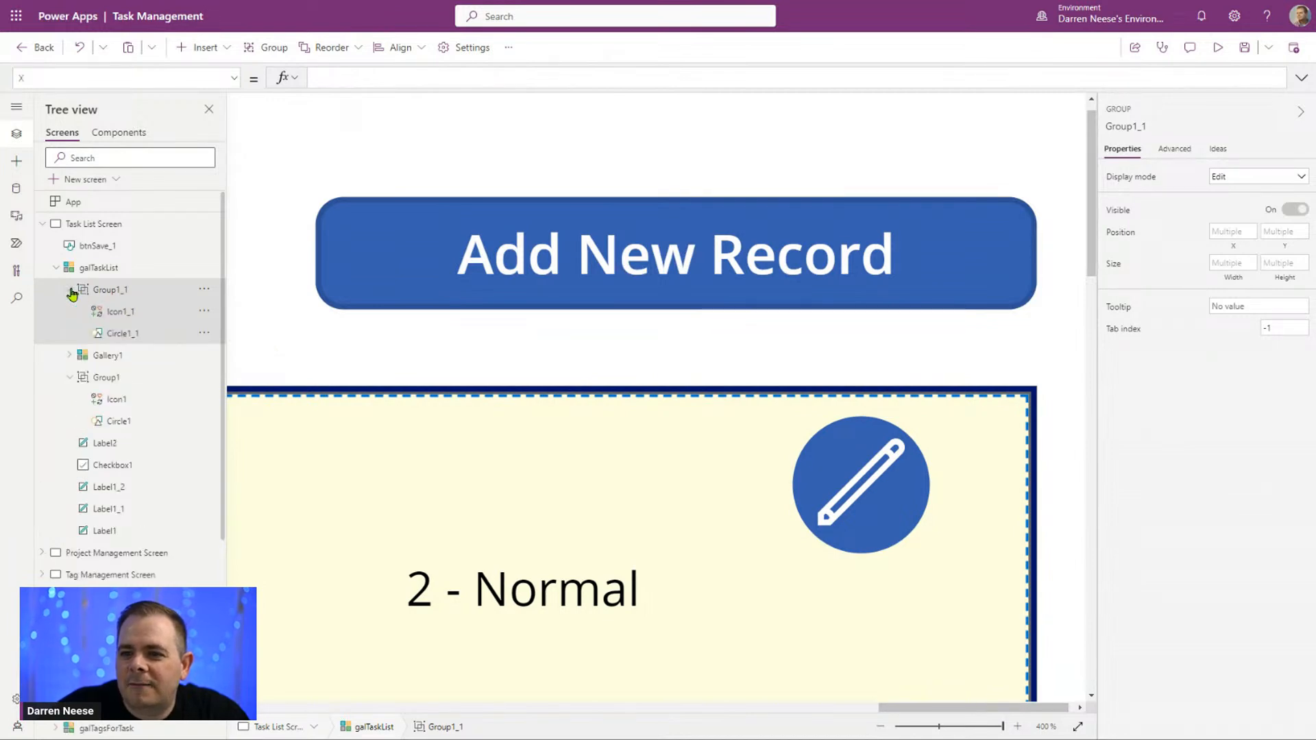
pyautogui.click(934, 724)
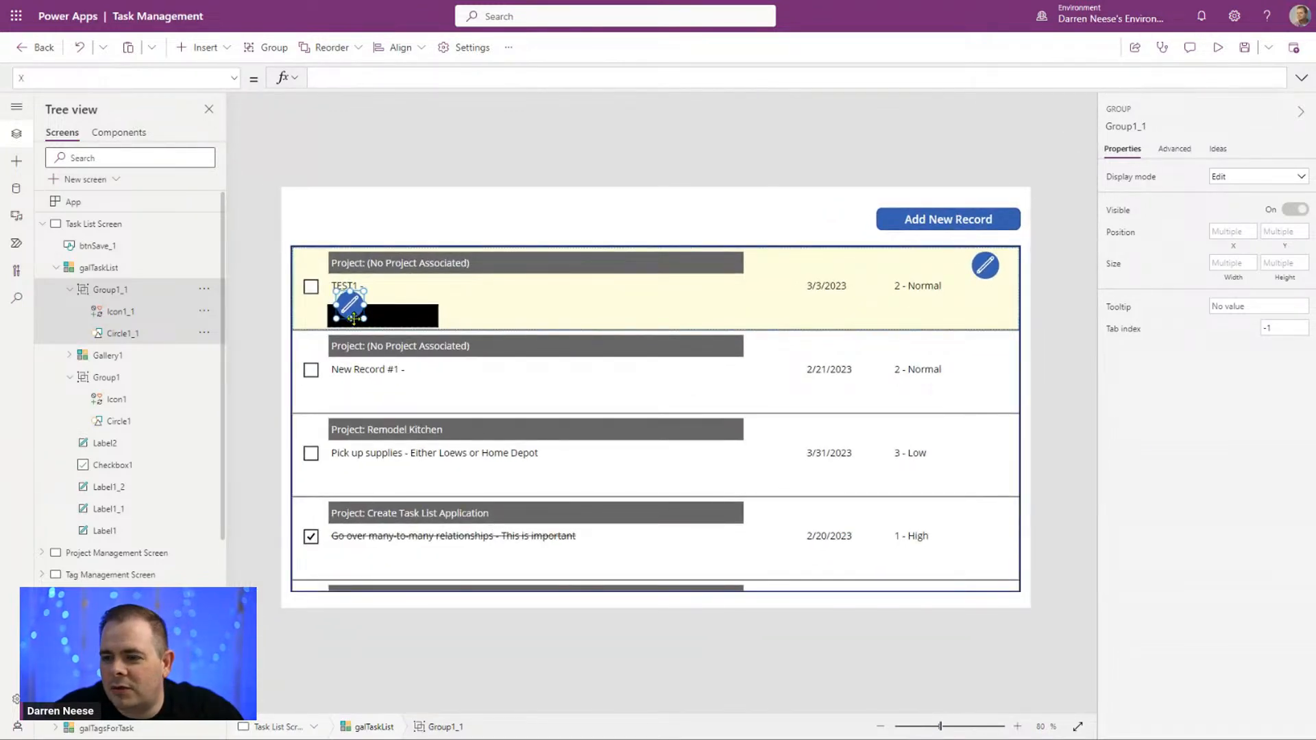
pyautogui.moveTo(353, 317)
pyautogui.mouseDown()
pyautogui.moveTo(685, 300)
pyautogui.moveTo(952, 303)
pyautogui.moveTo(995, 318)
pyautogui.mouseUp()
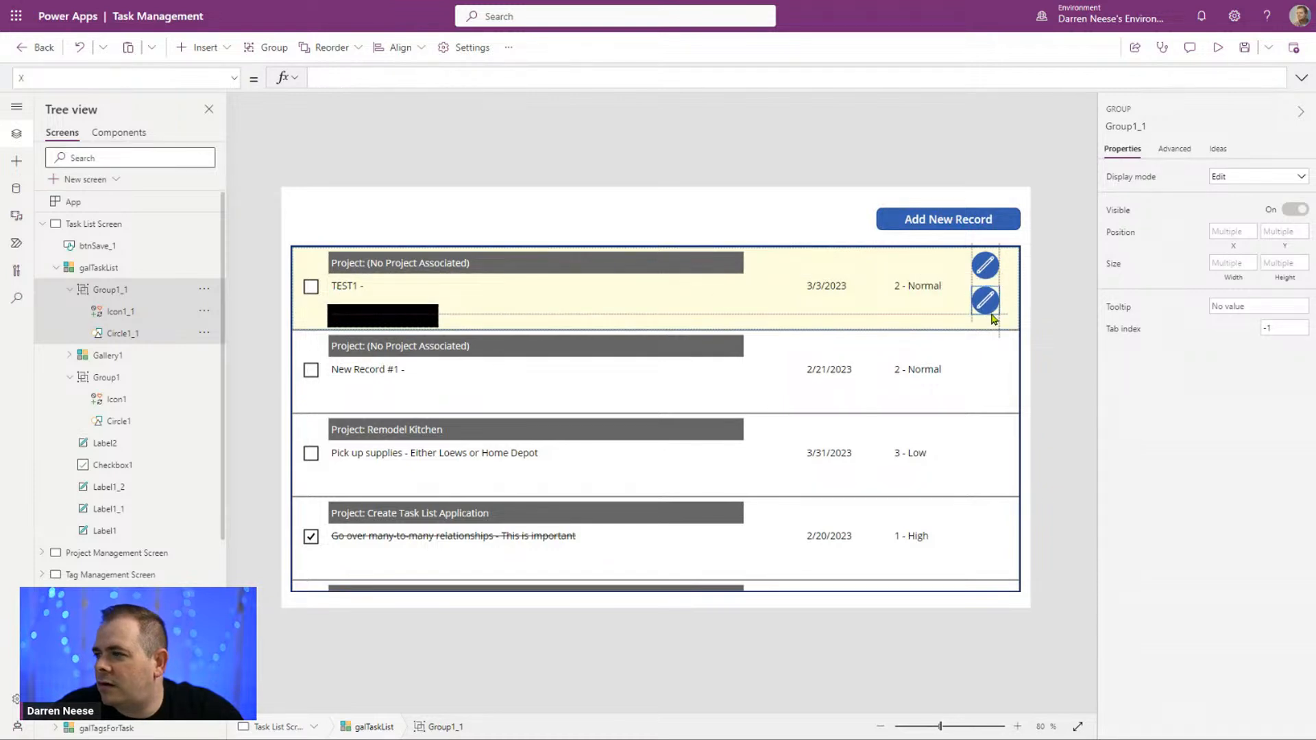
pyautogui.click(1060, 326)
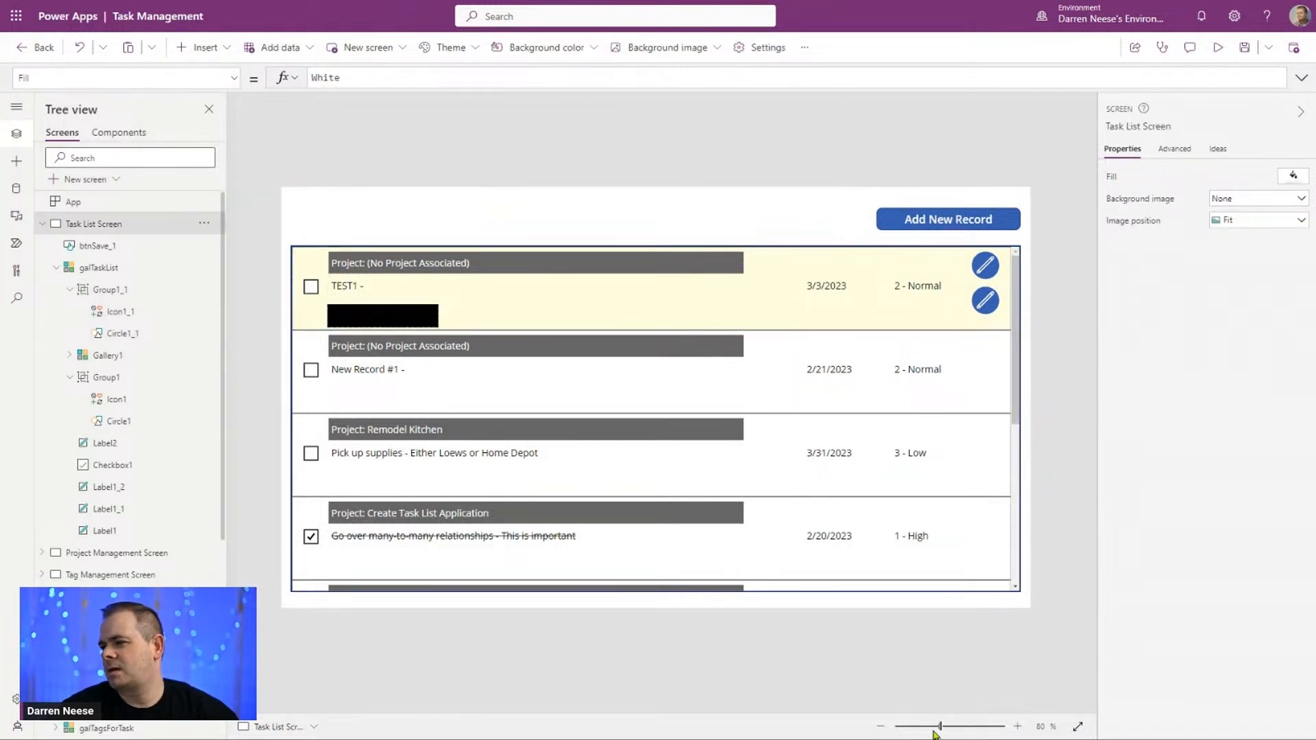
# Step: Move both icon groups slightly lower in the gallery row, leaving a small gap between the two circles
pyautogui.moveTo(938, 728); pyautogui.dragTo(975, 728)
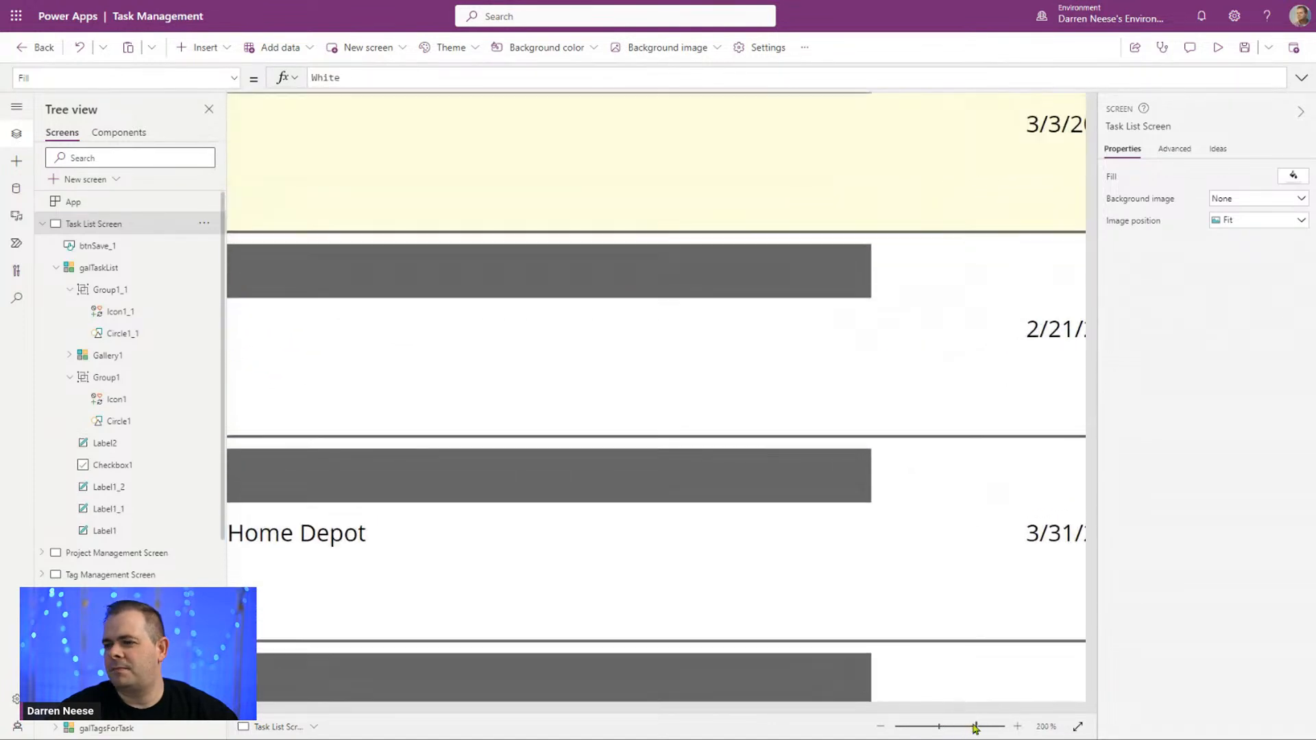
pyautogui.click(977, 709)
pyautogui.scroll(2, 1013, 598)
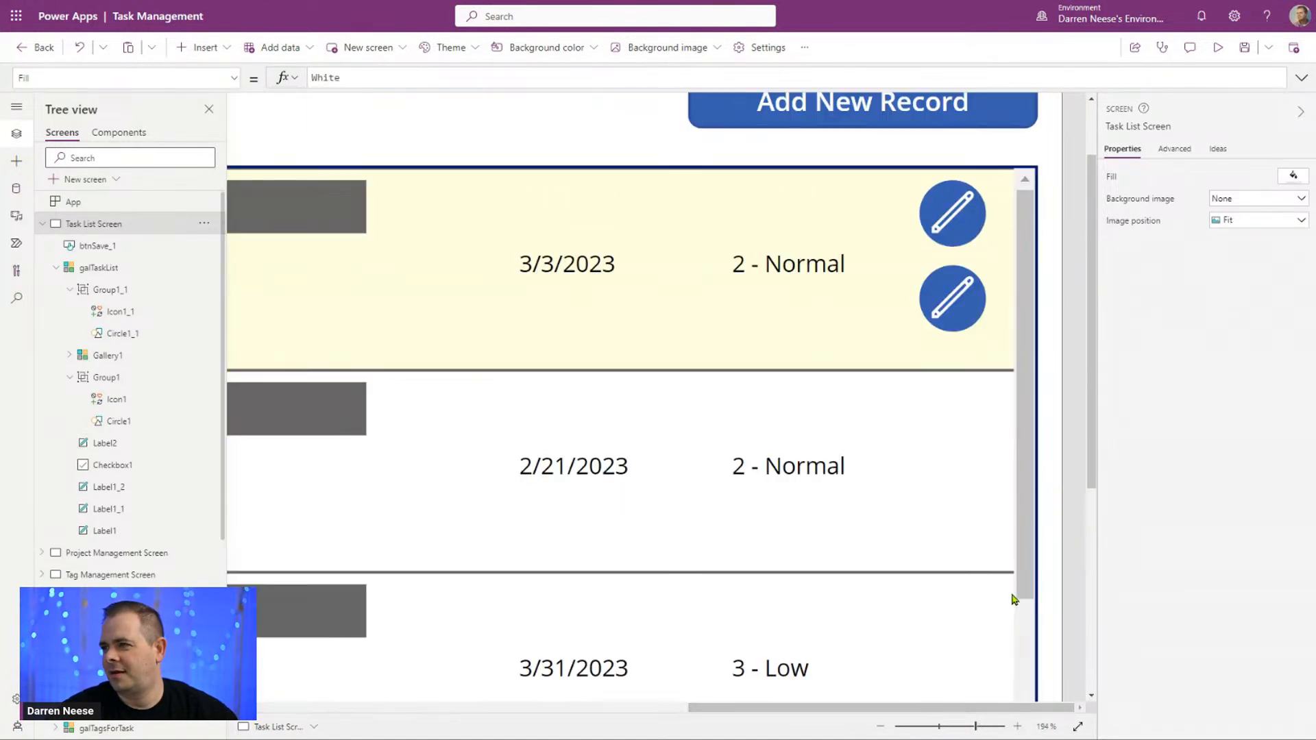
pyautogui.click(122, 291)
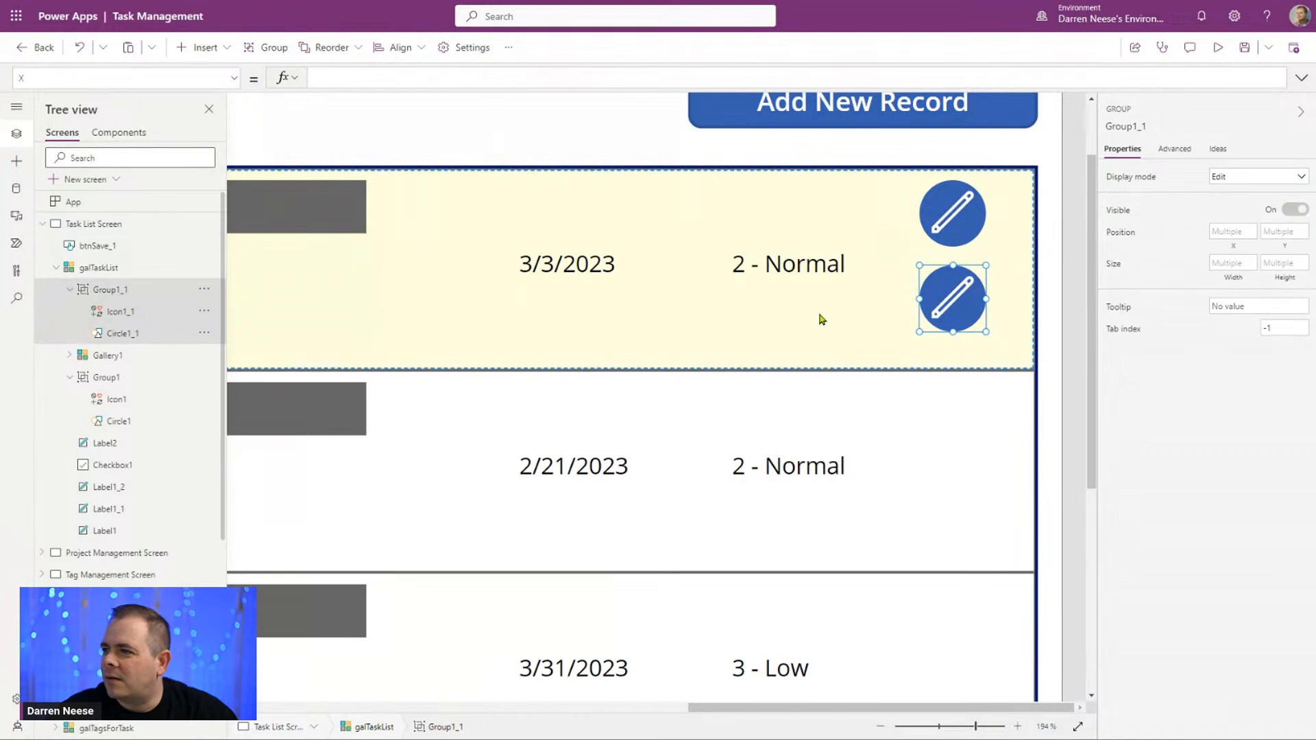
pyautogui.moveTo(937, 327); pyautogui.dragTo(940, 357)
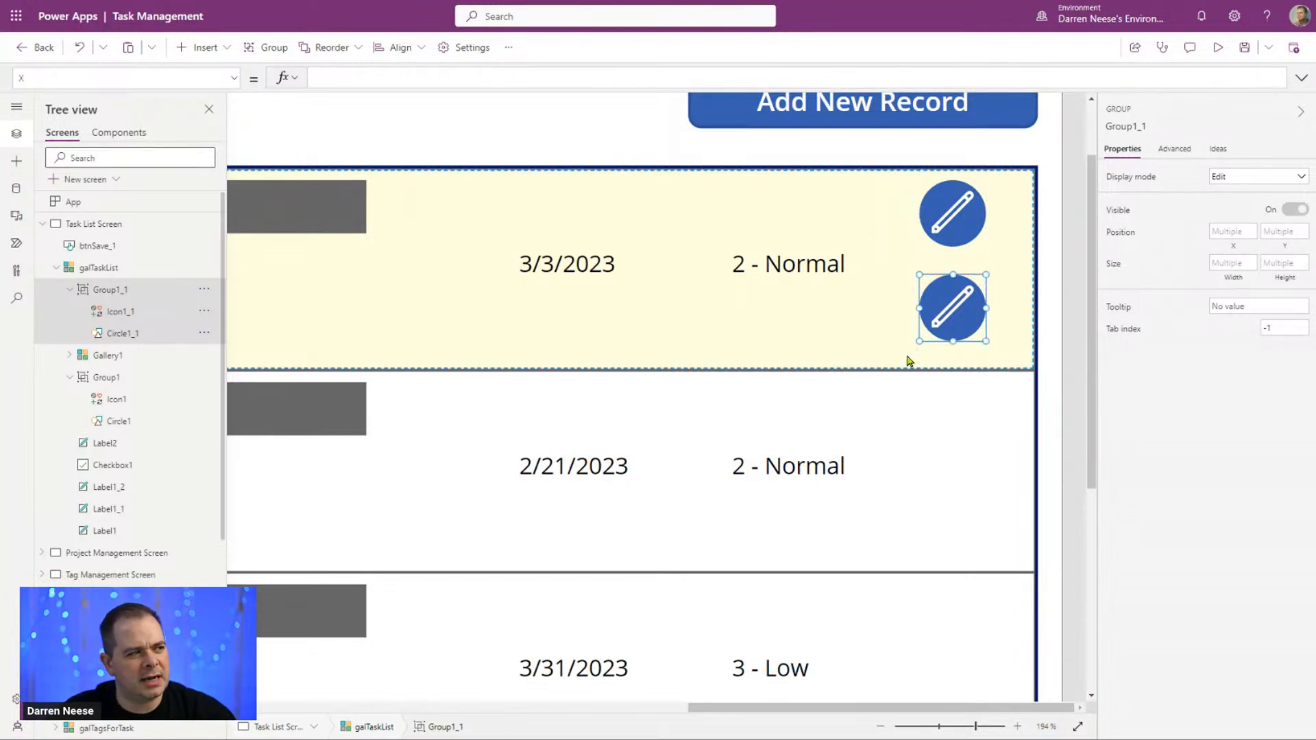
pyautogui.click(106, 378)
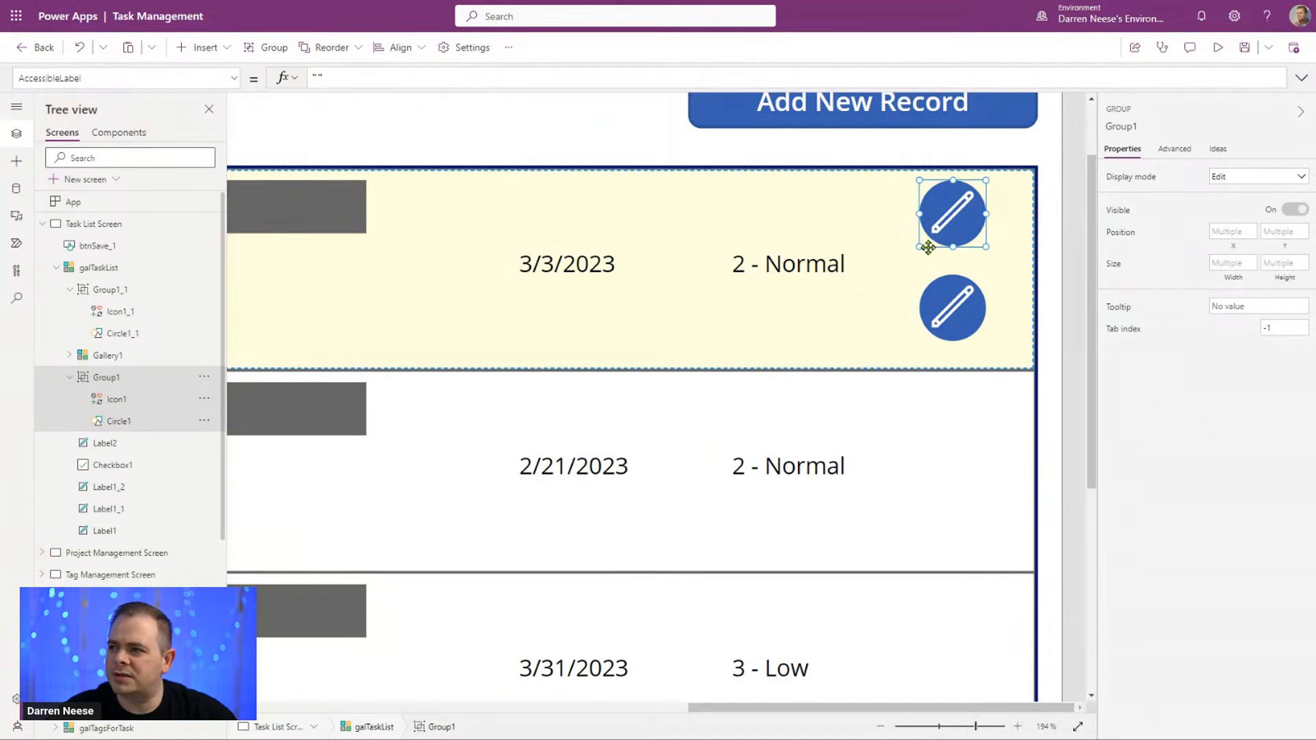
pyautogui.moveTo(931, 247); pyautogui.dragTo(931, 257)
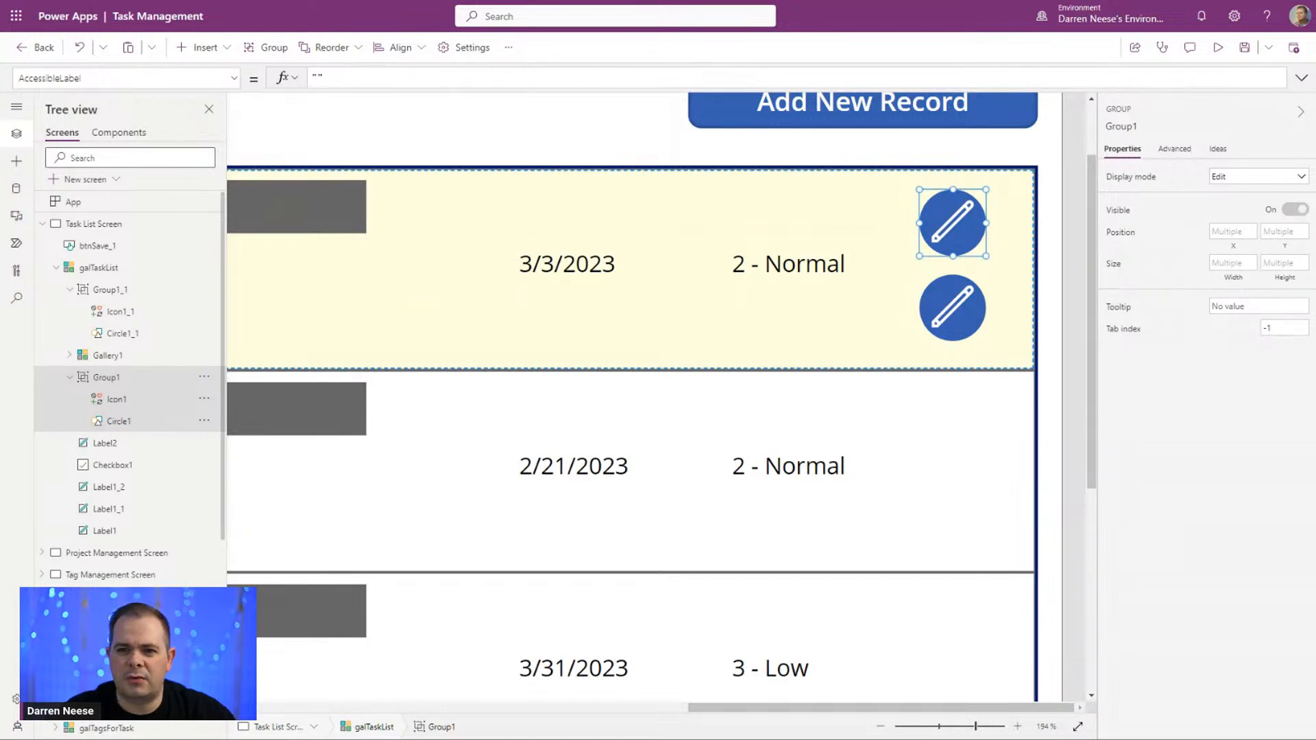
# Step: Rename the lower icon group Group1_1 as DELETE
pyautogui.click(111, 291)
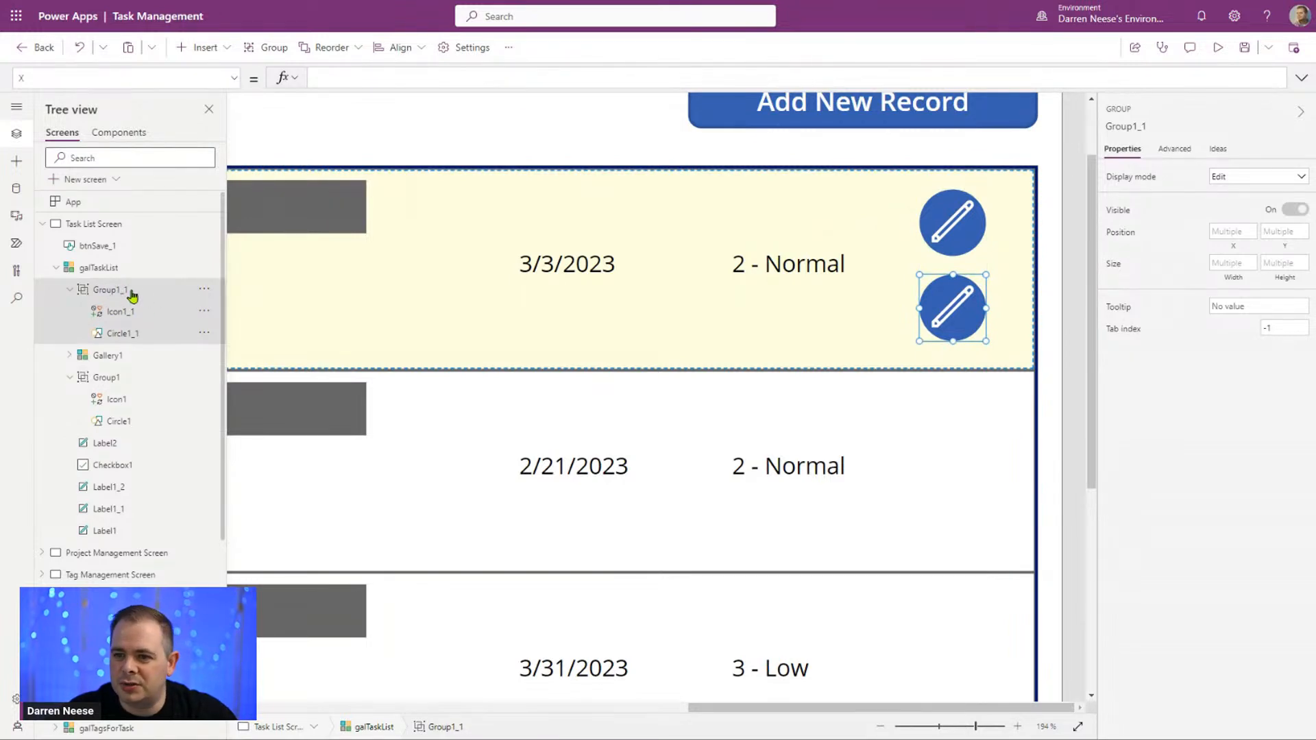
pyautogui.click(204, 290)
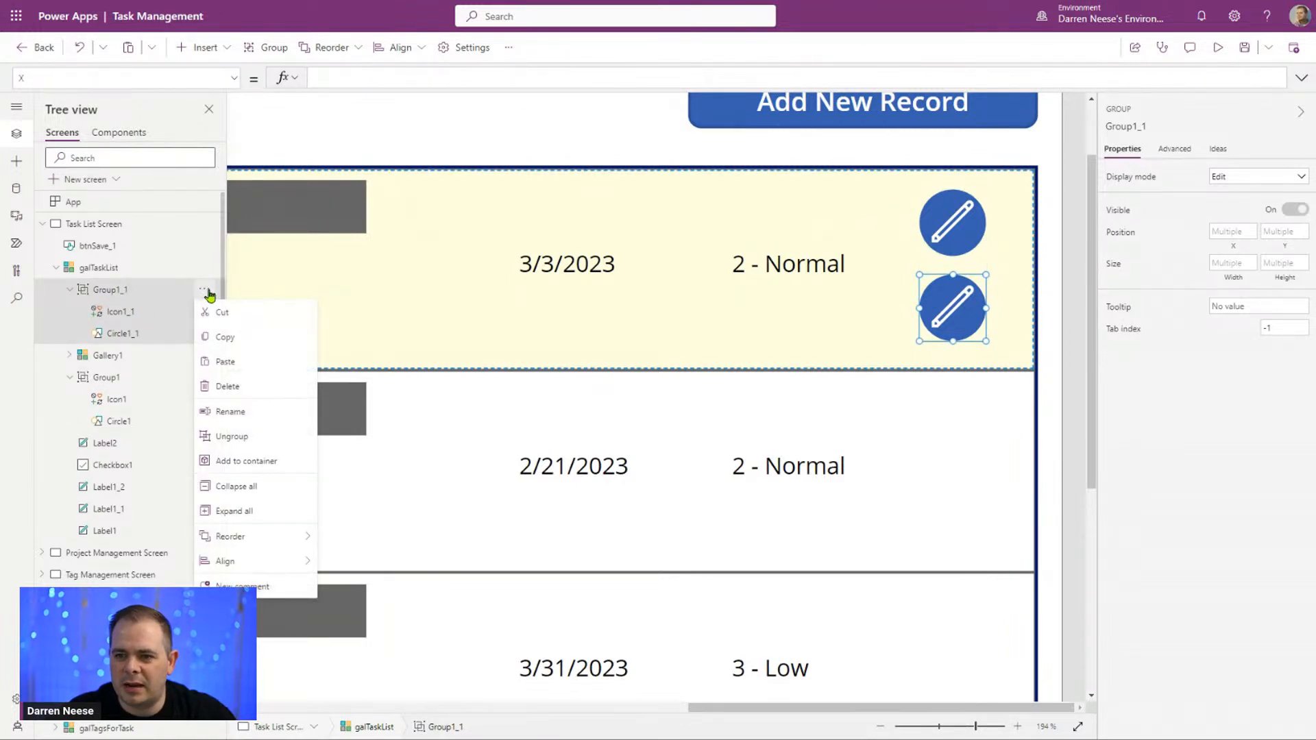
pyautogui.click(271, 411)
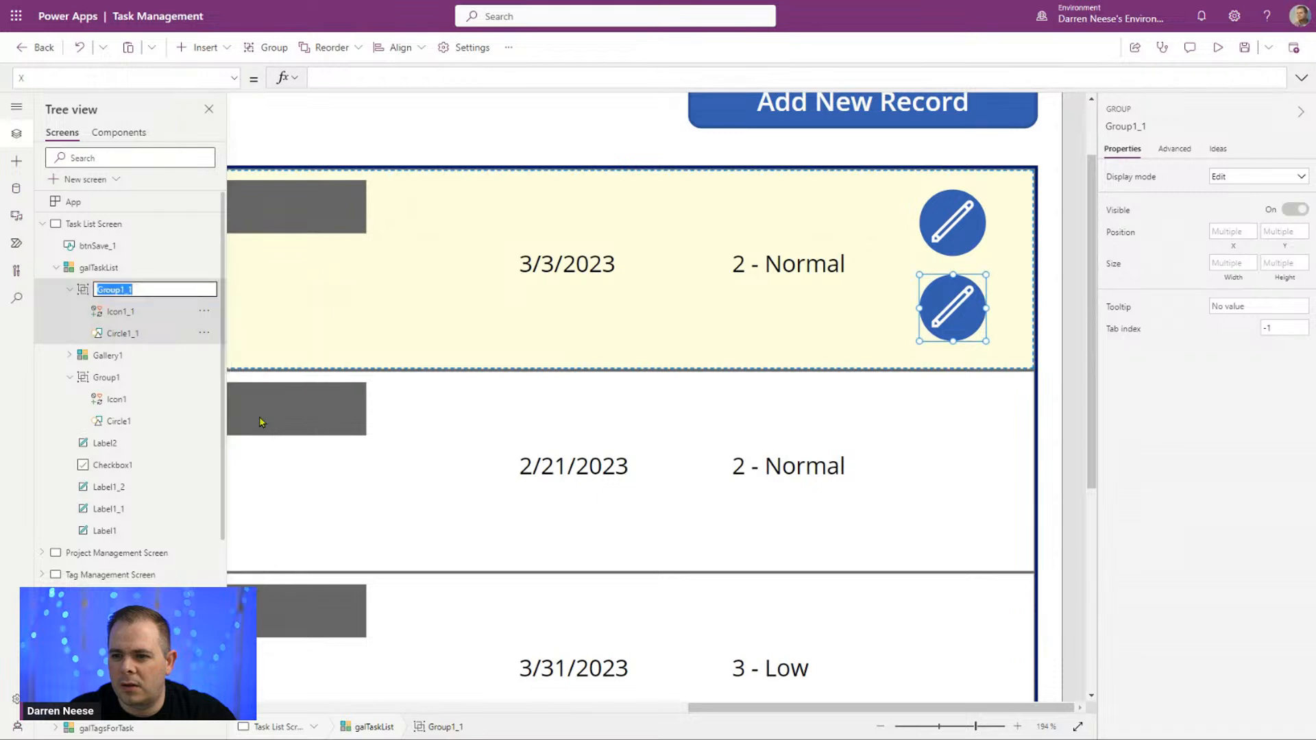
pyautogui.write('DELETE')
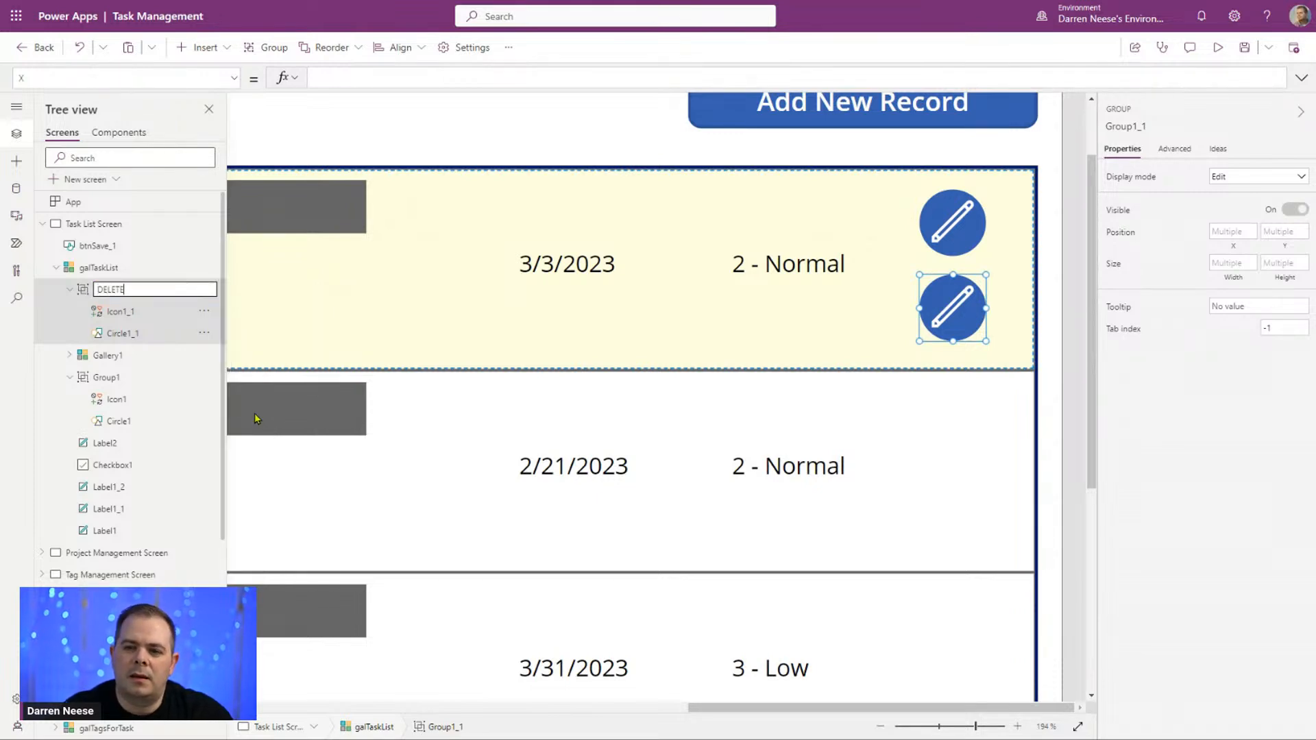
pyautogui.press('Return')
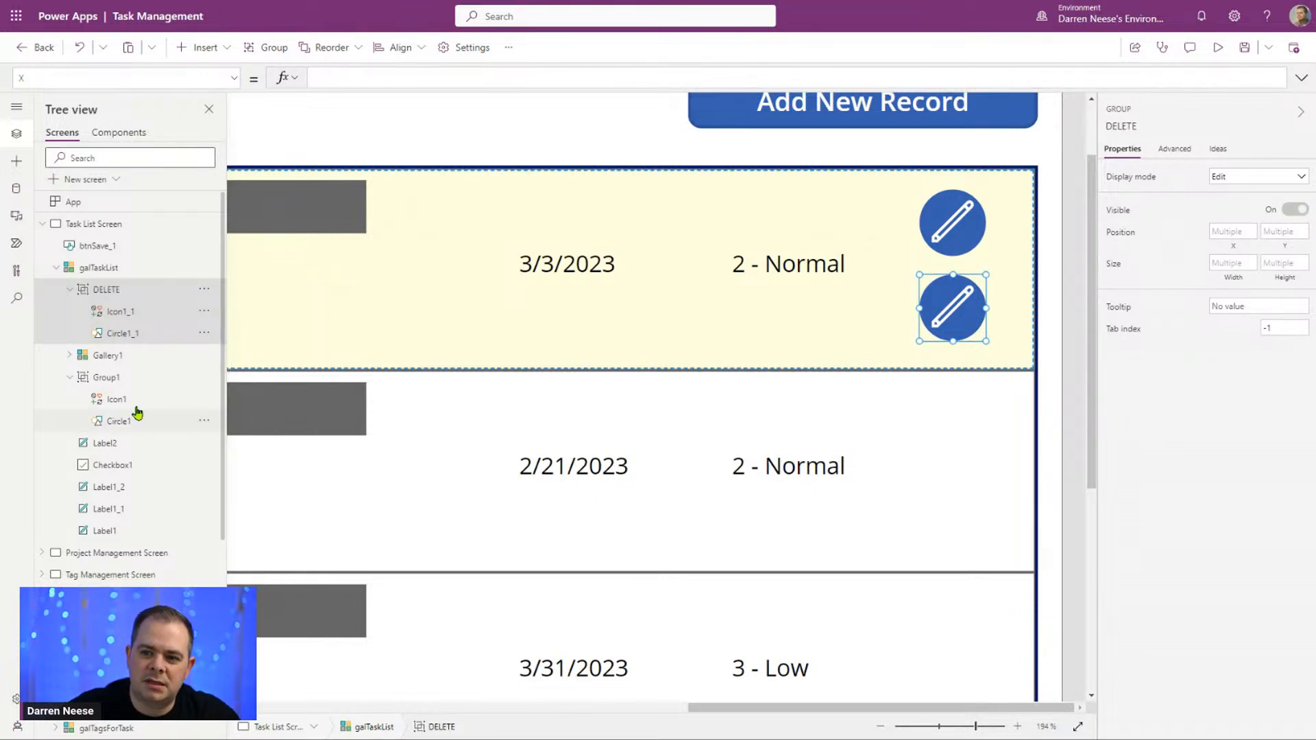
# Step: Rename the upper icon group Group1 as EDIT
pyautogui.click(108, 379)
pyautogui.rightClick(109, 384)
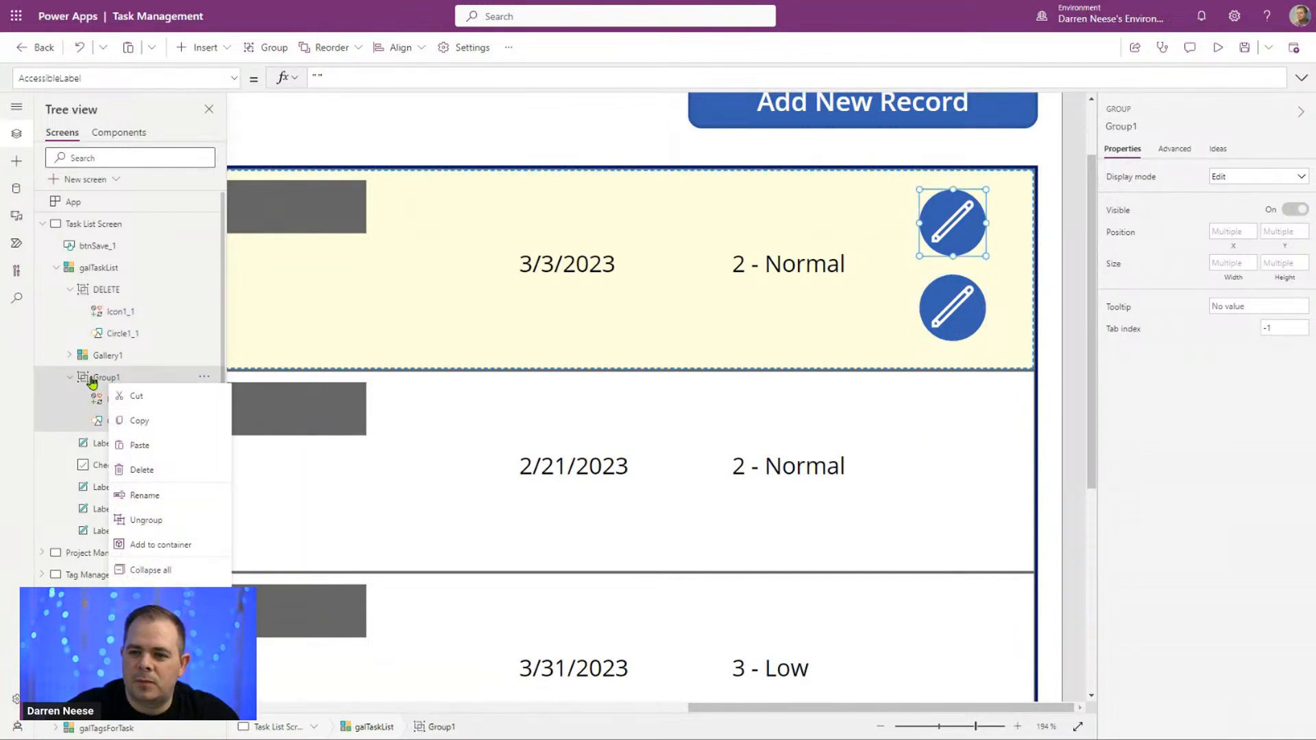
pyautogui.click(93, 381)
pyautogui.click(203, 384)
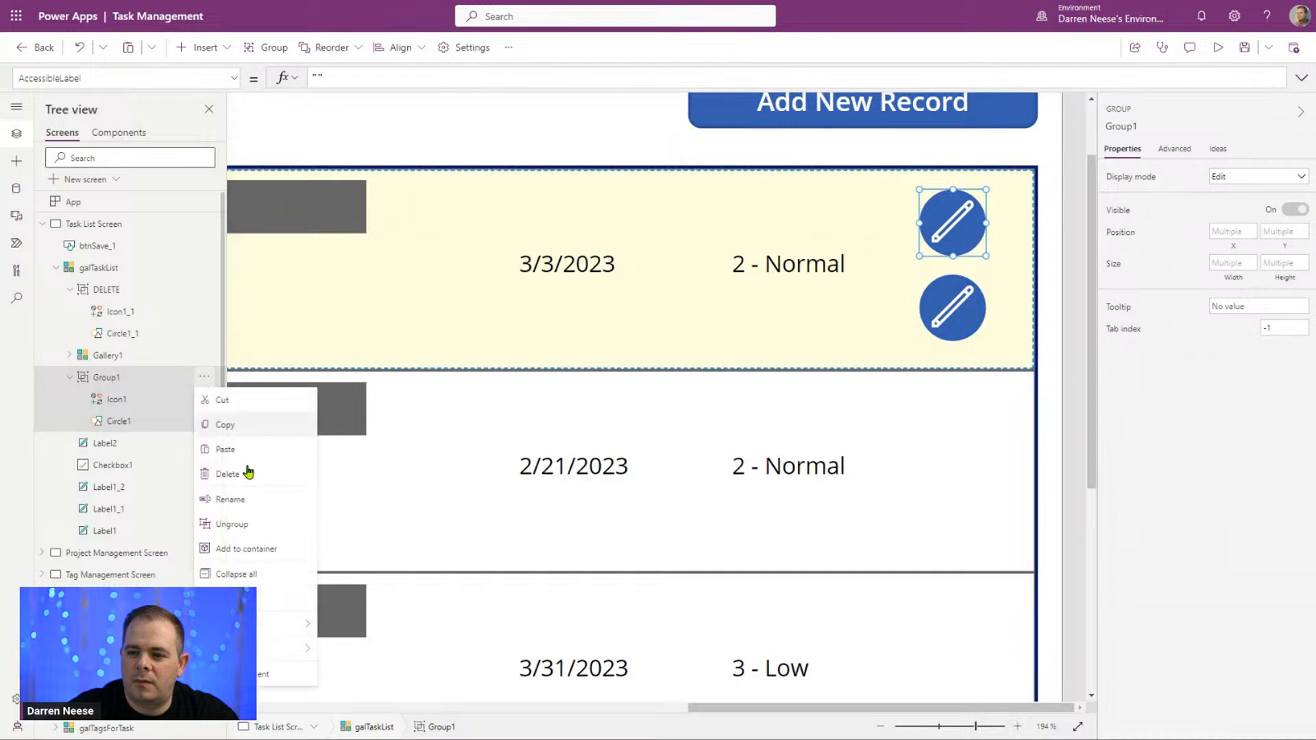
pyautogui.click(272, 505)
pyautogui.write('E')
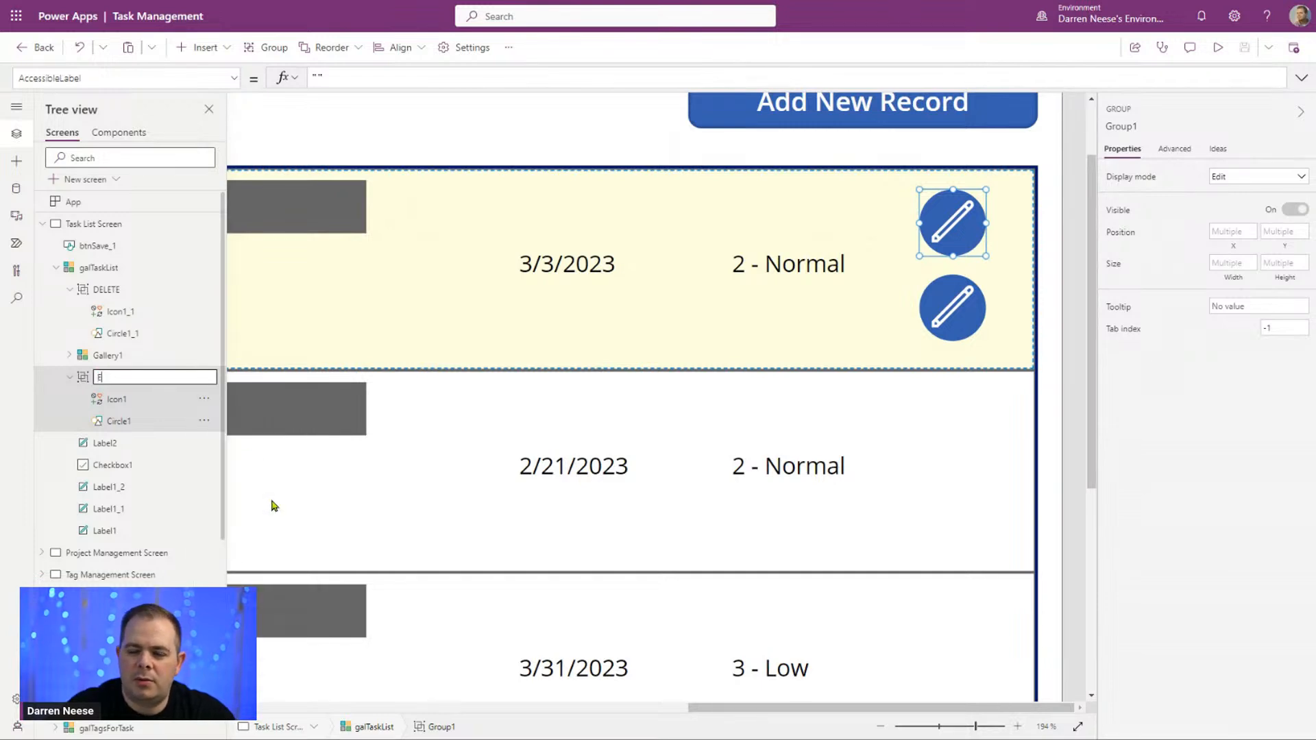
pyautogui.write('DIT')
pyautogui.press('Return')
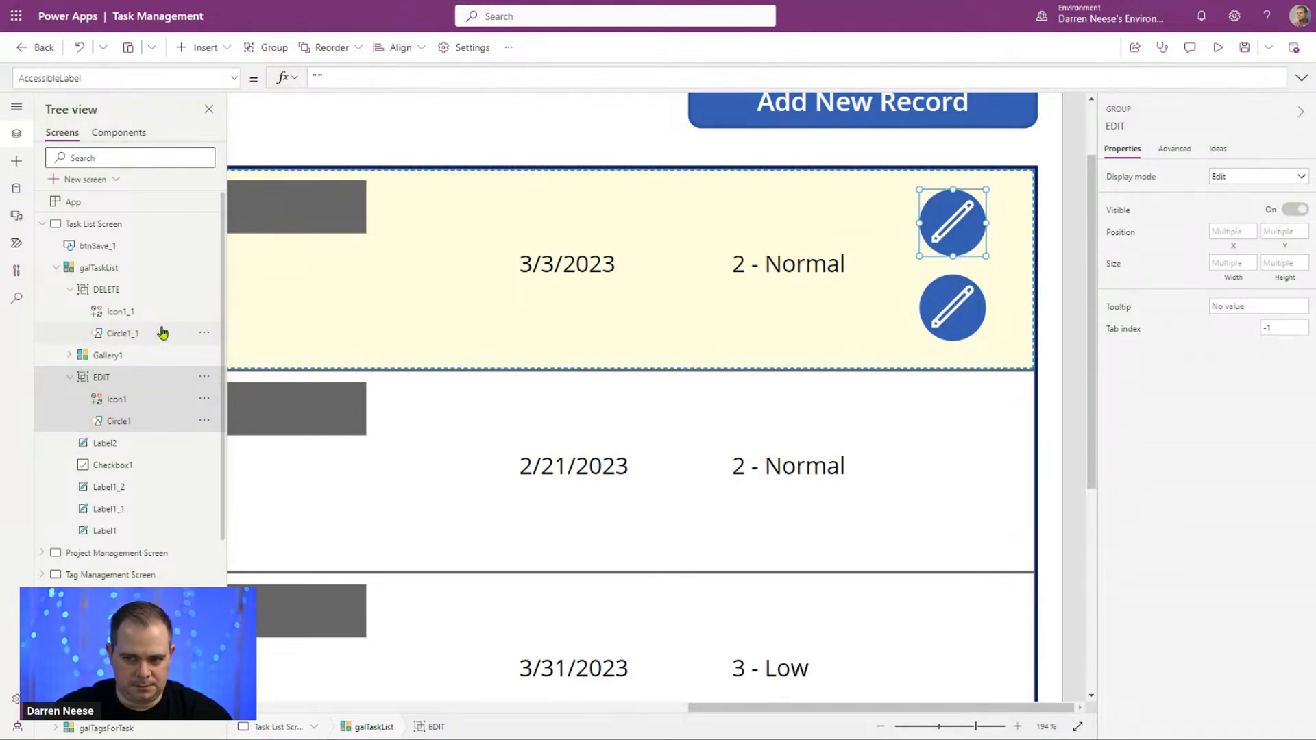
# Step: Set the fill color of Circle1_1 in the DELETE group to the standard dark red
pyautogui.click(131, 334)
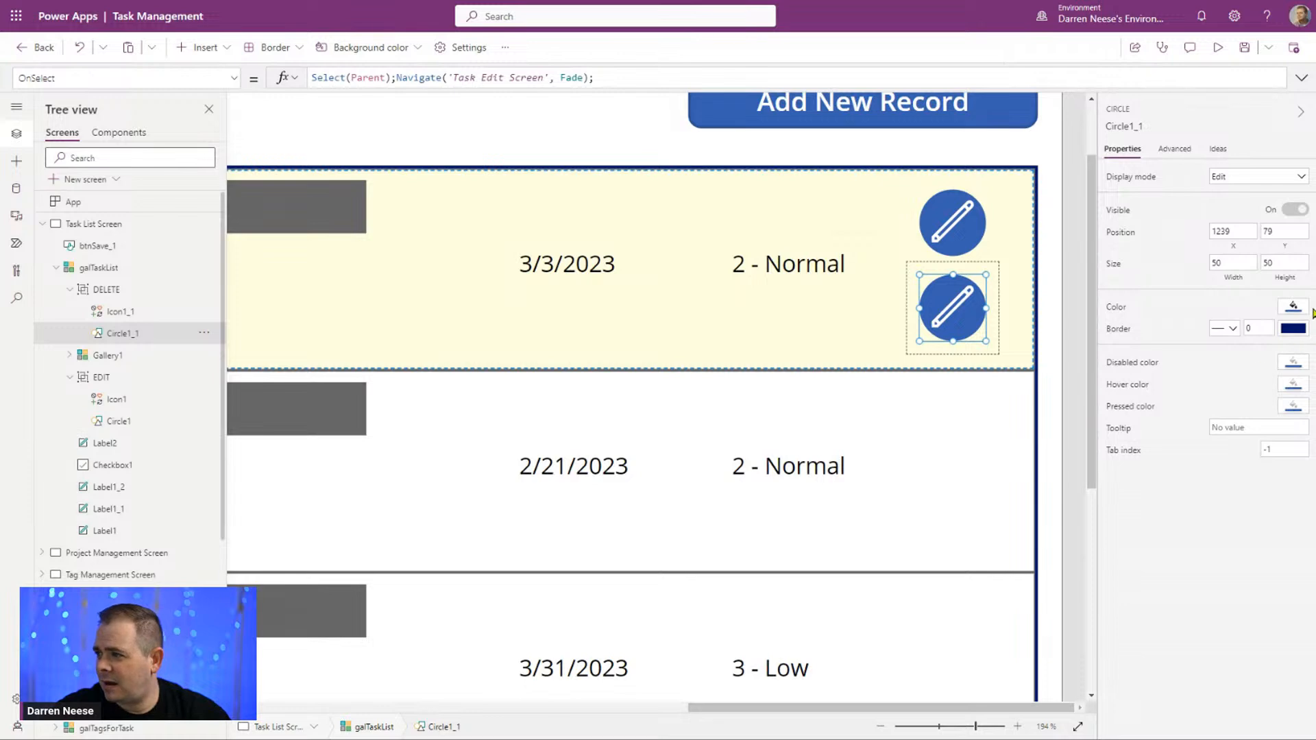
pyautogui.click(1302, 314)
pyautogui.click(1061, 378)
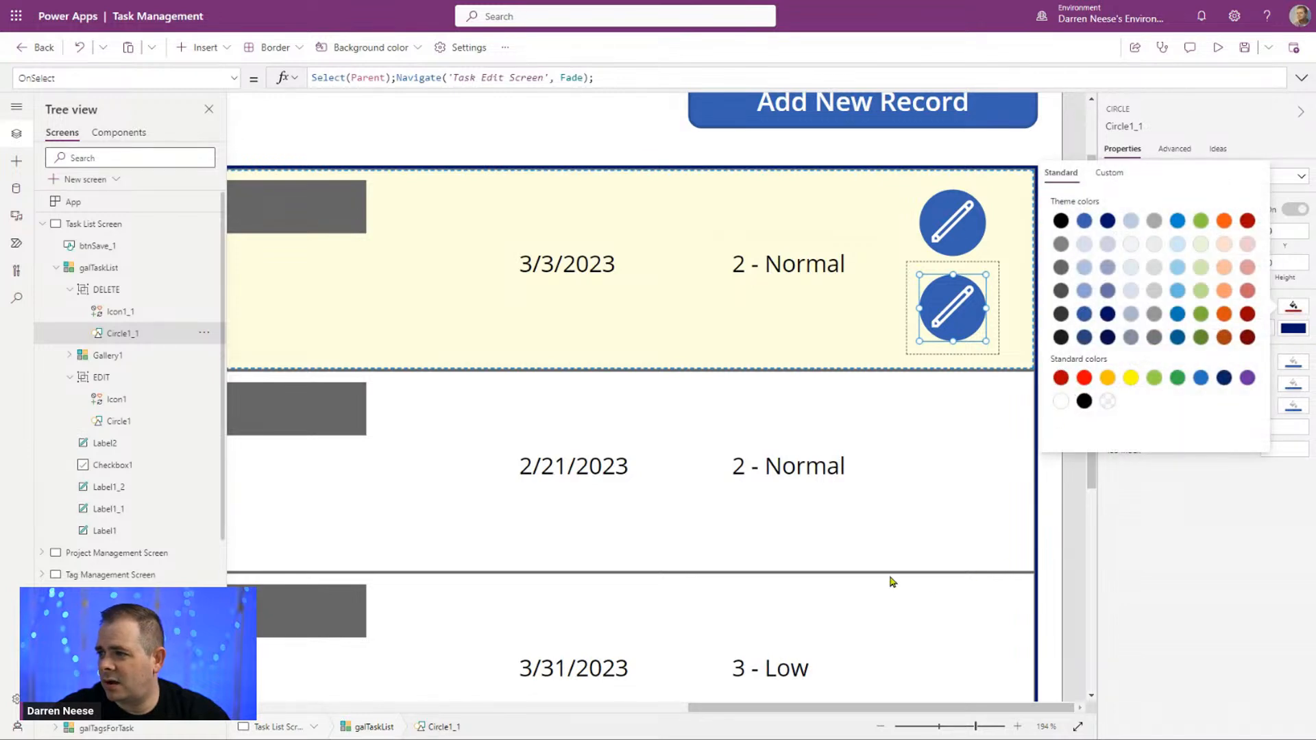
# Step: Change Icon1_1 in the DELETE group to the Trash icon
pyautogui.click(121, 312)
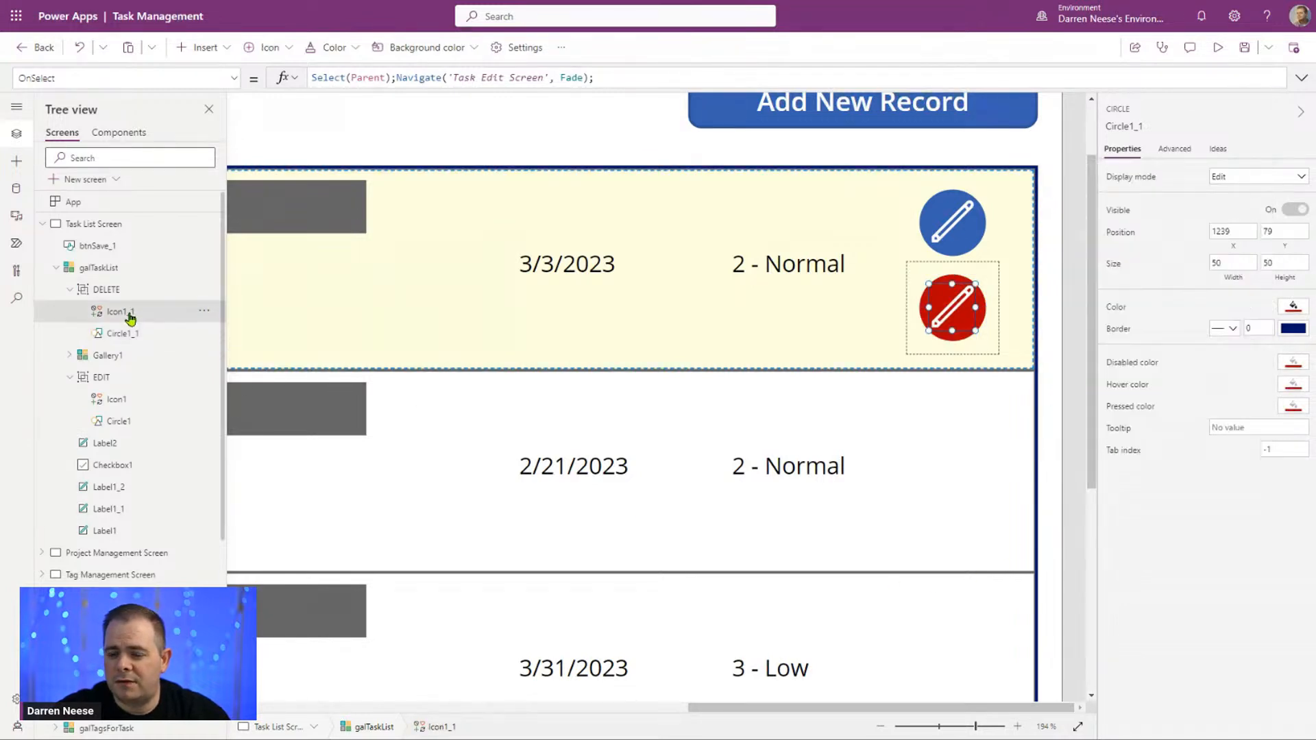
pyautogui.click(1299, 177)
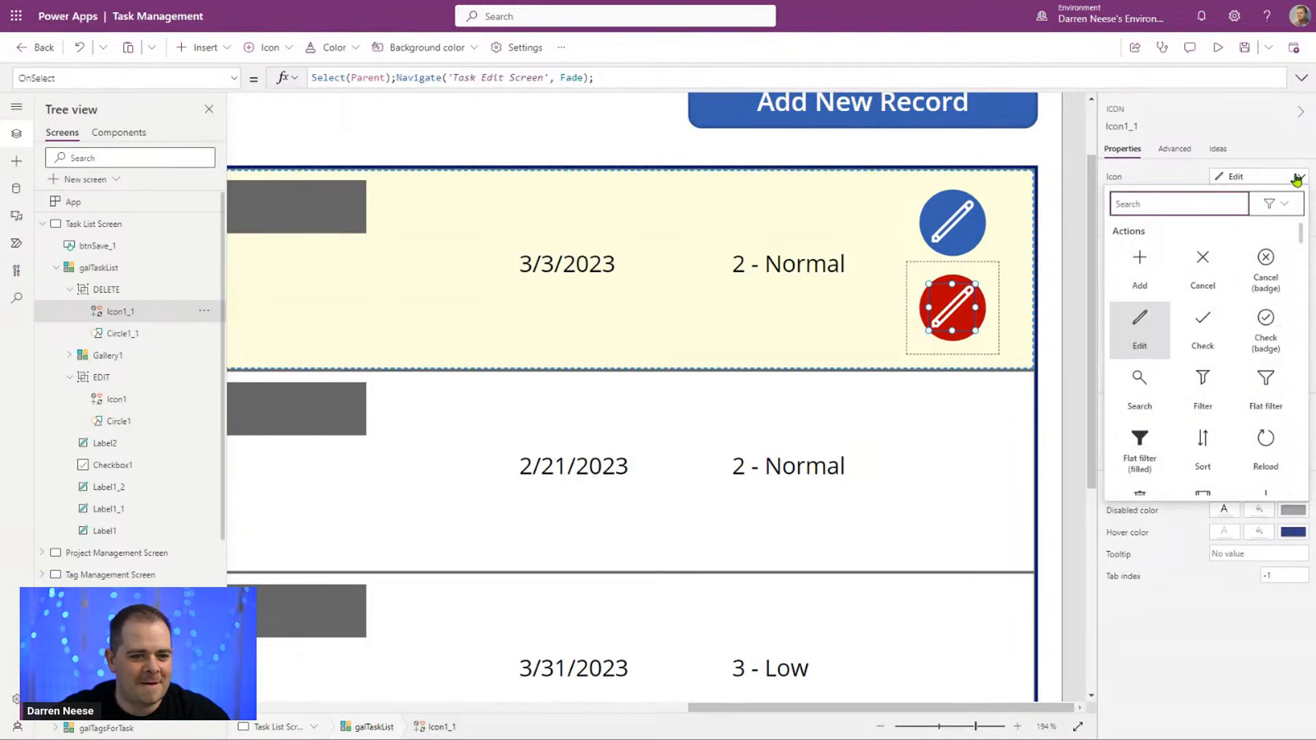
pyautogui.write('TRA')
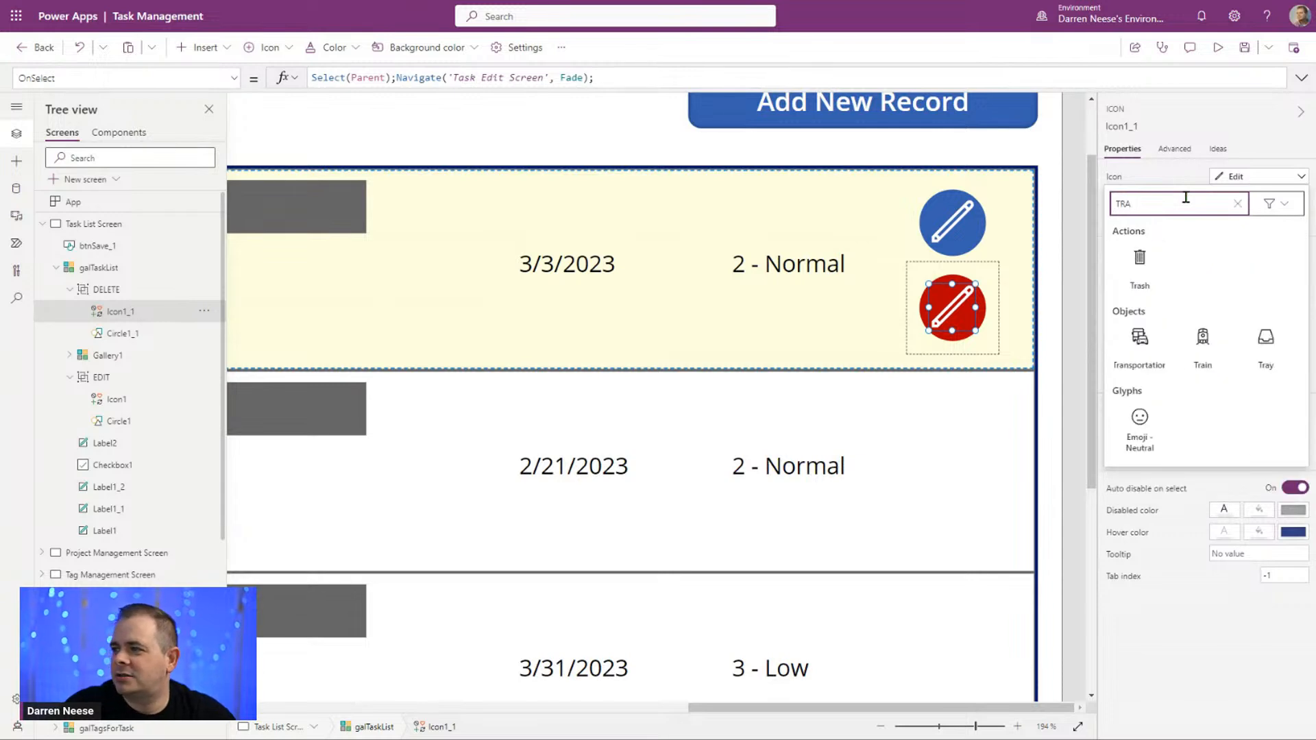
pyautogui.click(1140, 262)
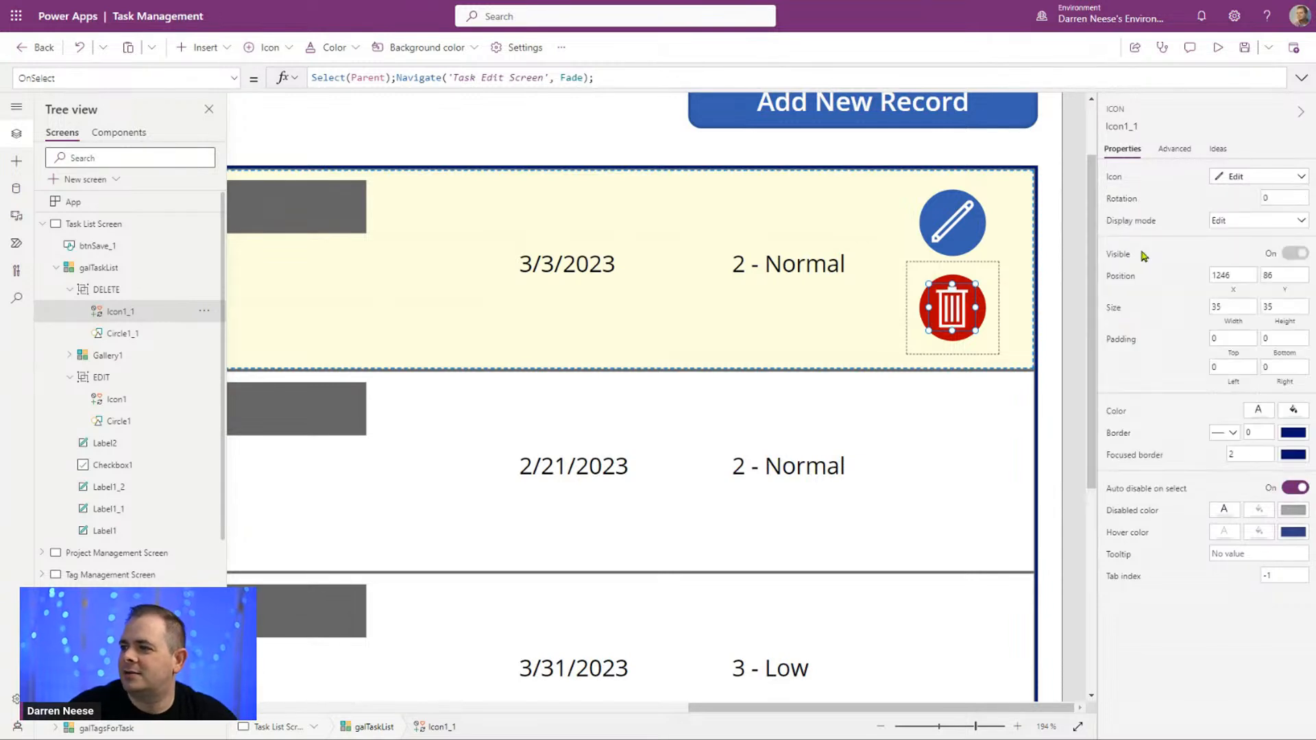
# Step: Copy the delete confirmation container Container1 from the Task Edit Screen and paste it onto the Task List Screen
pyautogui.moveTo(953, 728); pyautogui.dragTo(944, 724)
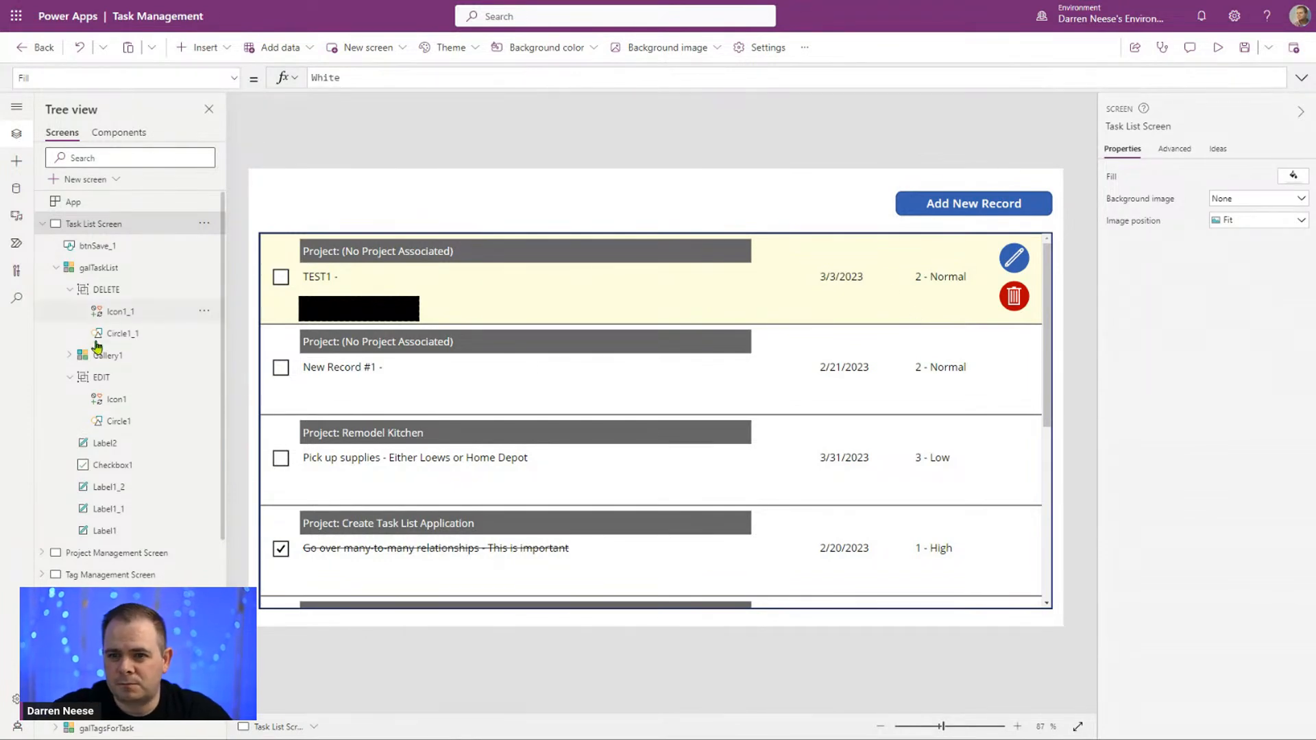
pyautogui.keyDown('alt'); pyautogui.click(1014, 259); pyautogui.keyUp('alt')
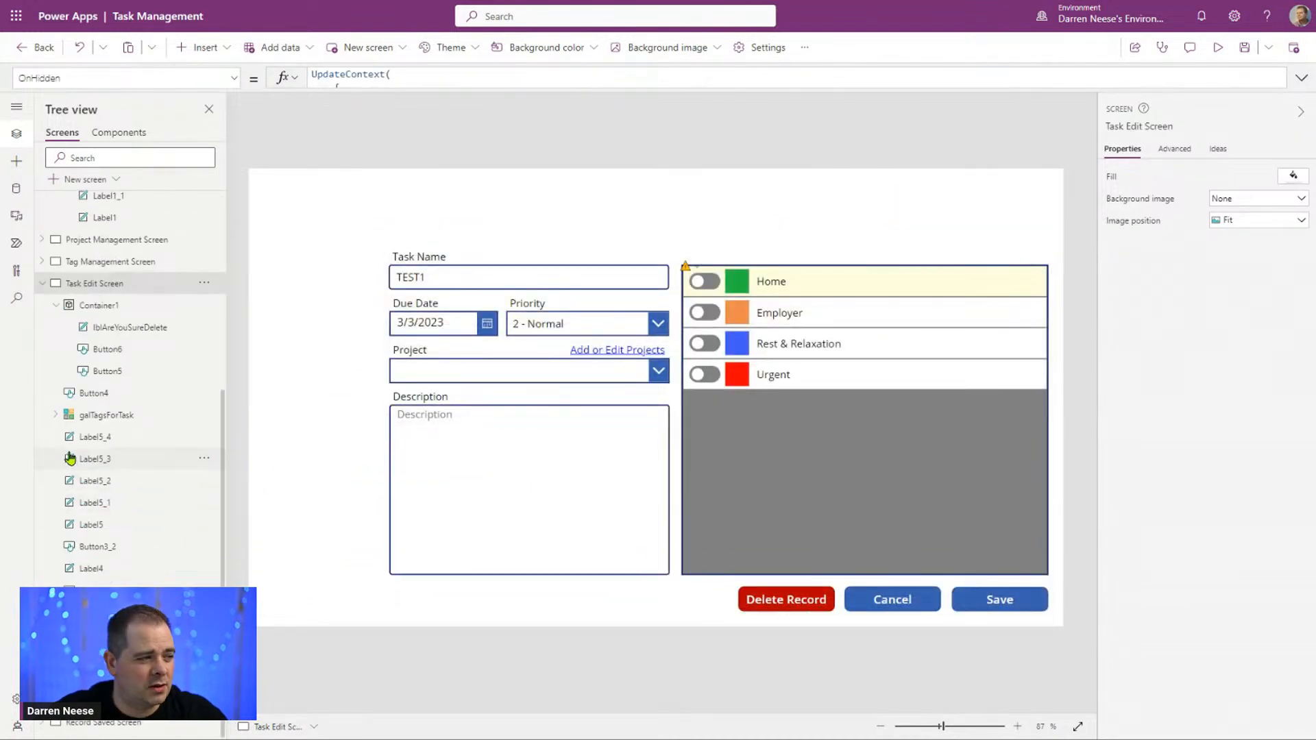
pyautogui.click(168, 308)
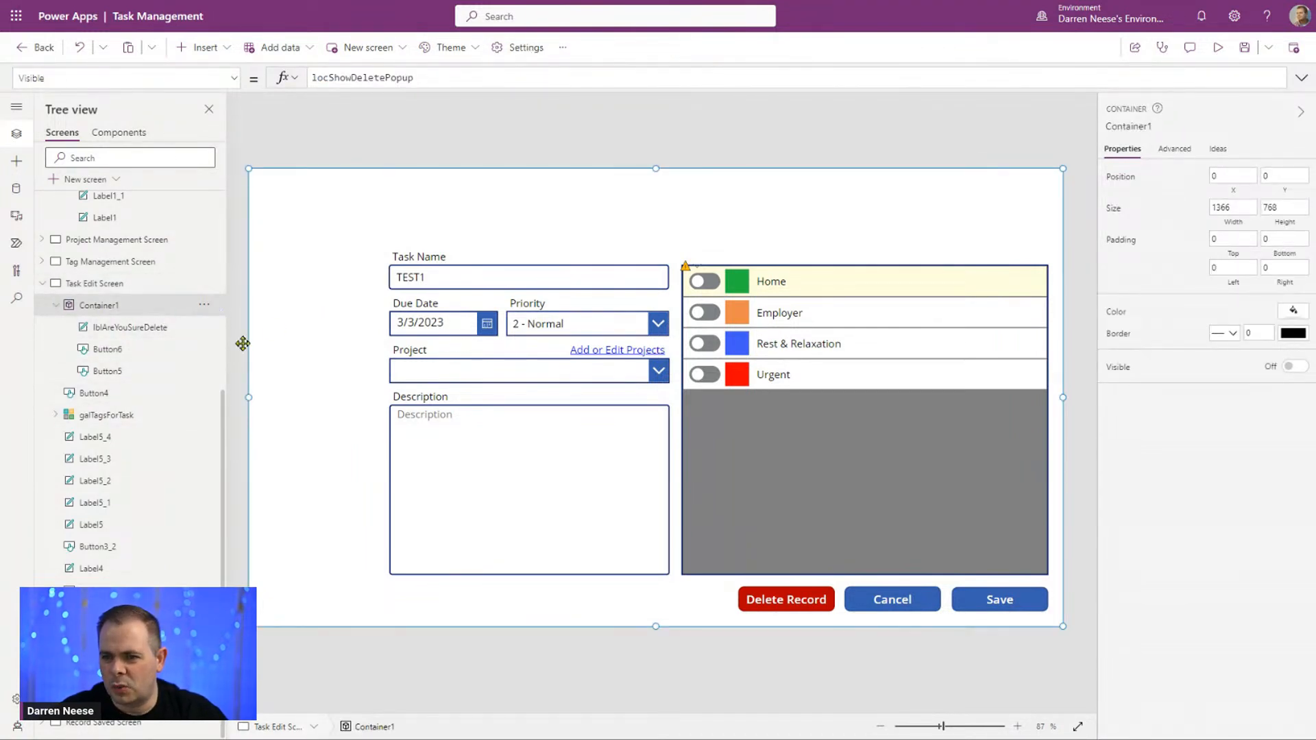
pyautogui.click(204, 307)
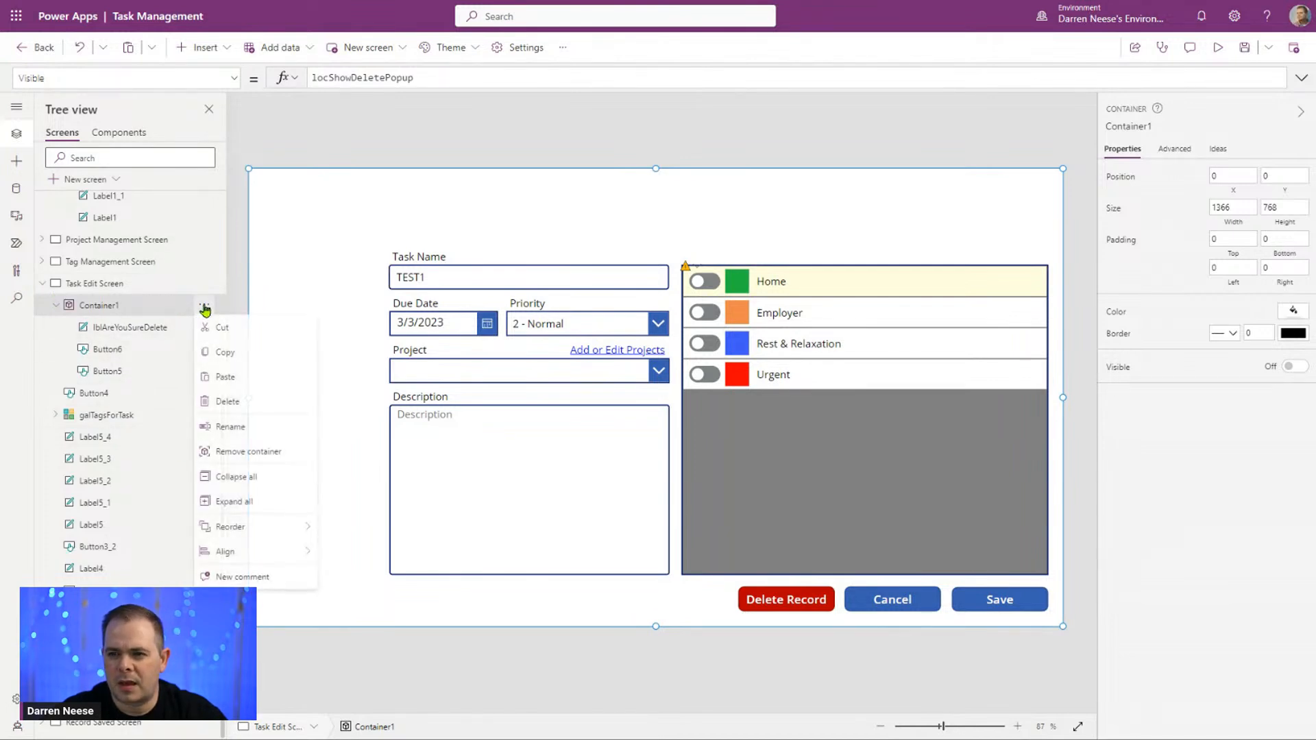
pyautogui.click(246, 357)
pyautogui.scroll(10, 171, 374)
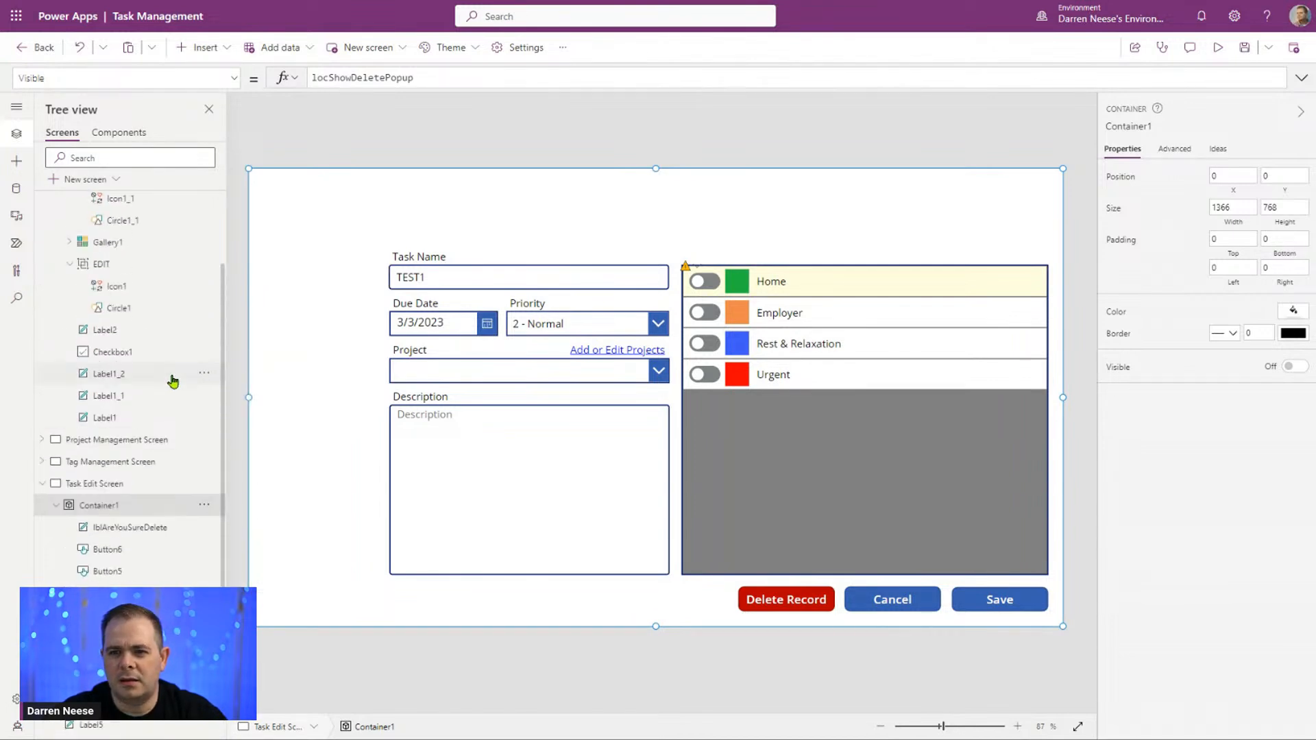
pyautogui.click(118, 225)
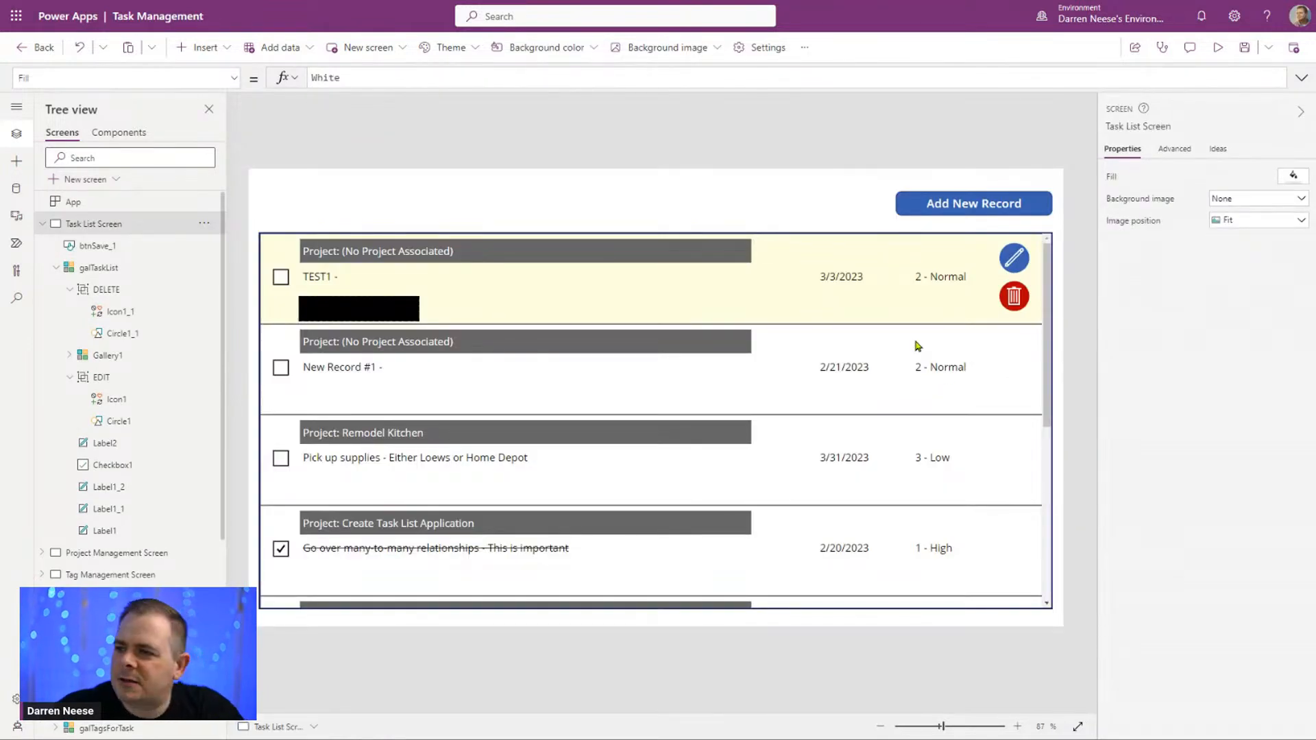
pyautogui.hotkey('ctrl', 'v')
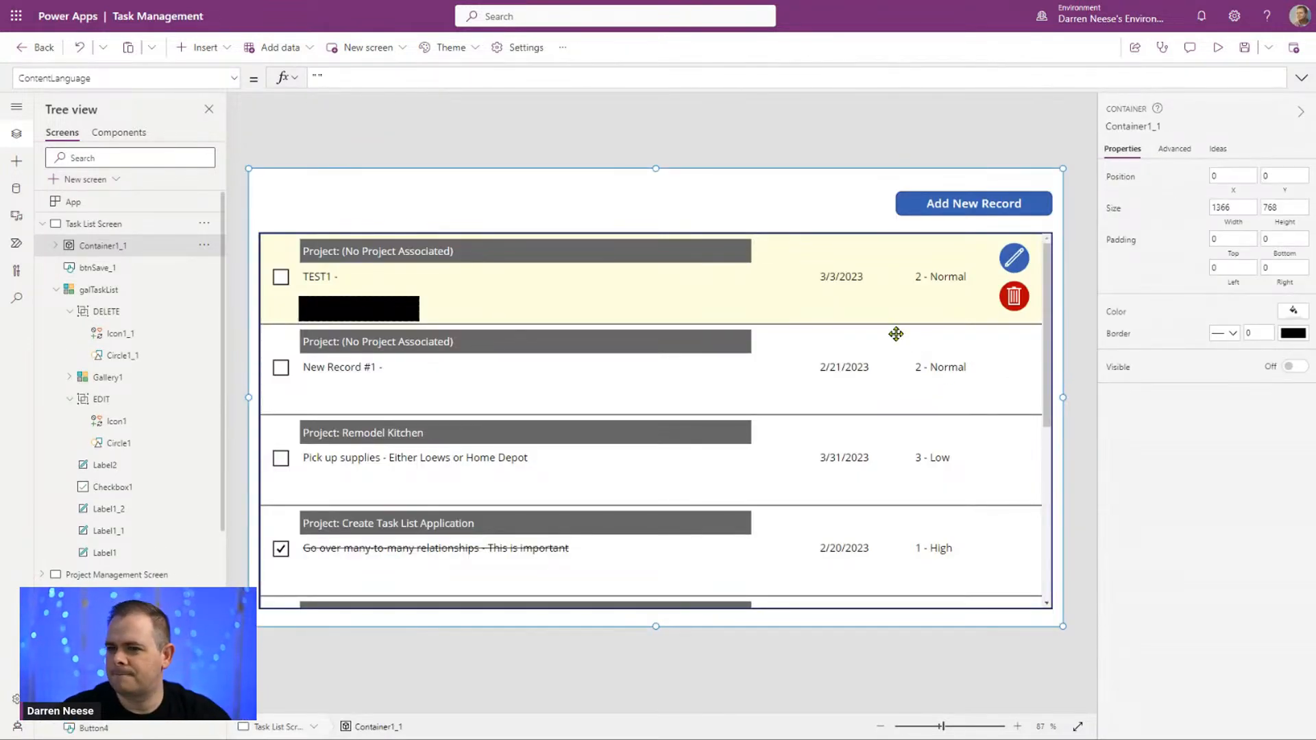
# Step: Preview the Task List Screen with the pasted popup container, and return to editing
pyautogui.click(1085, 277)
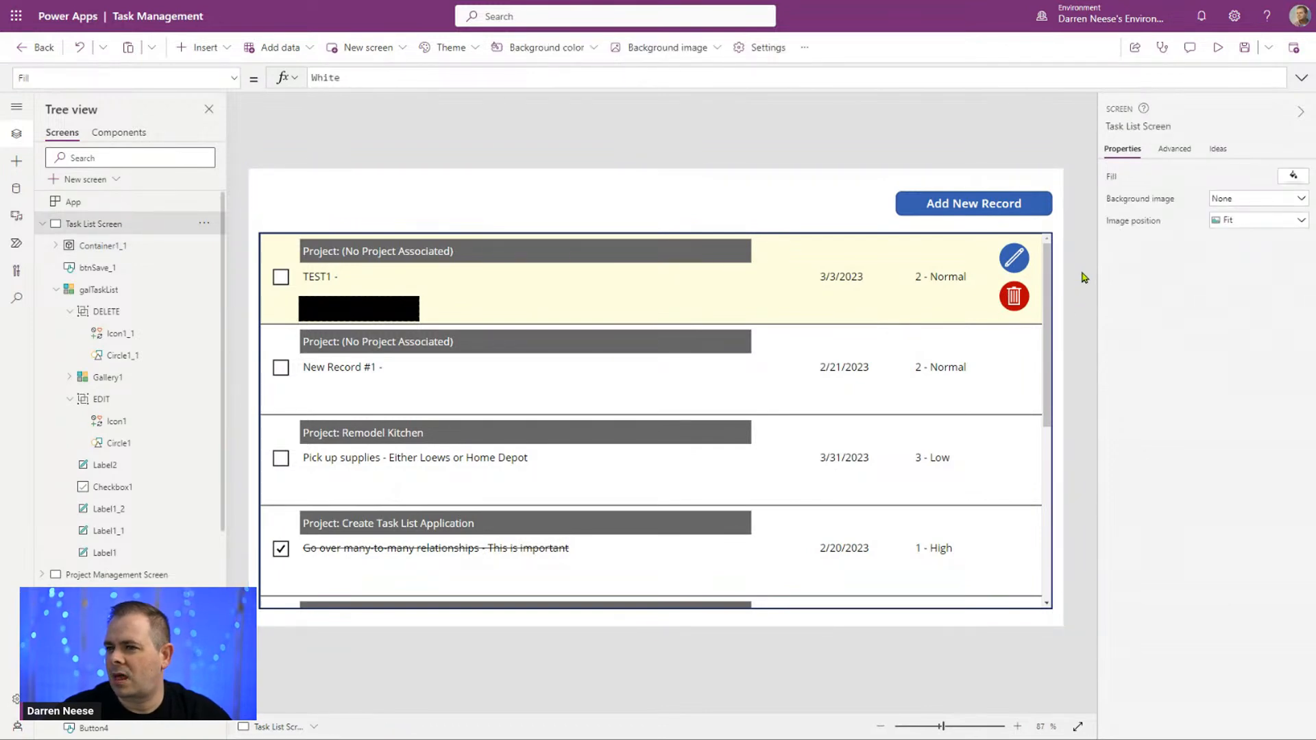
pyautogui.click(1218, 49)
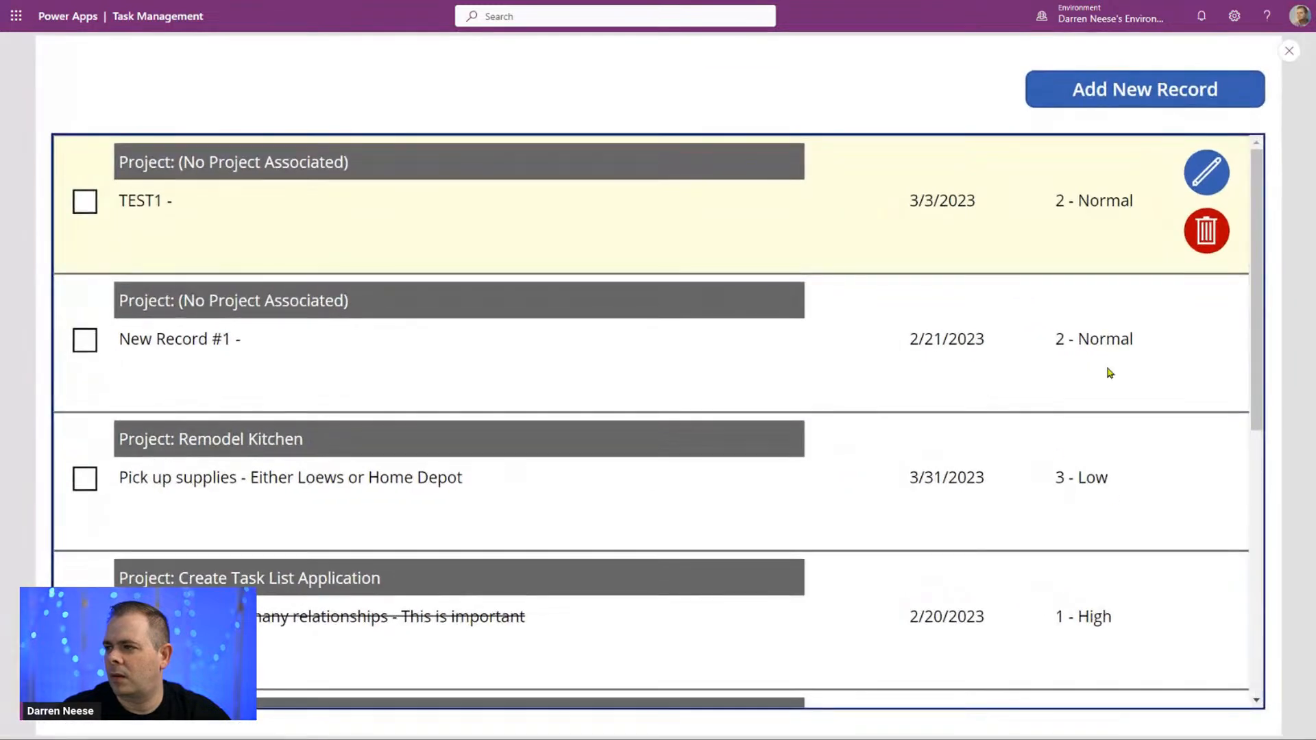
pyautogui.click(1290, 51)
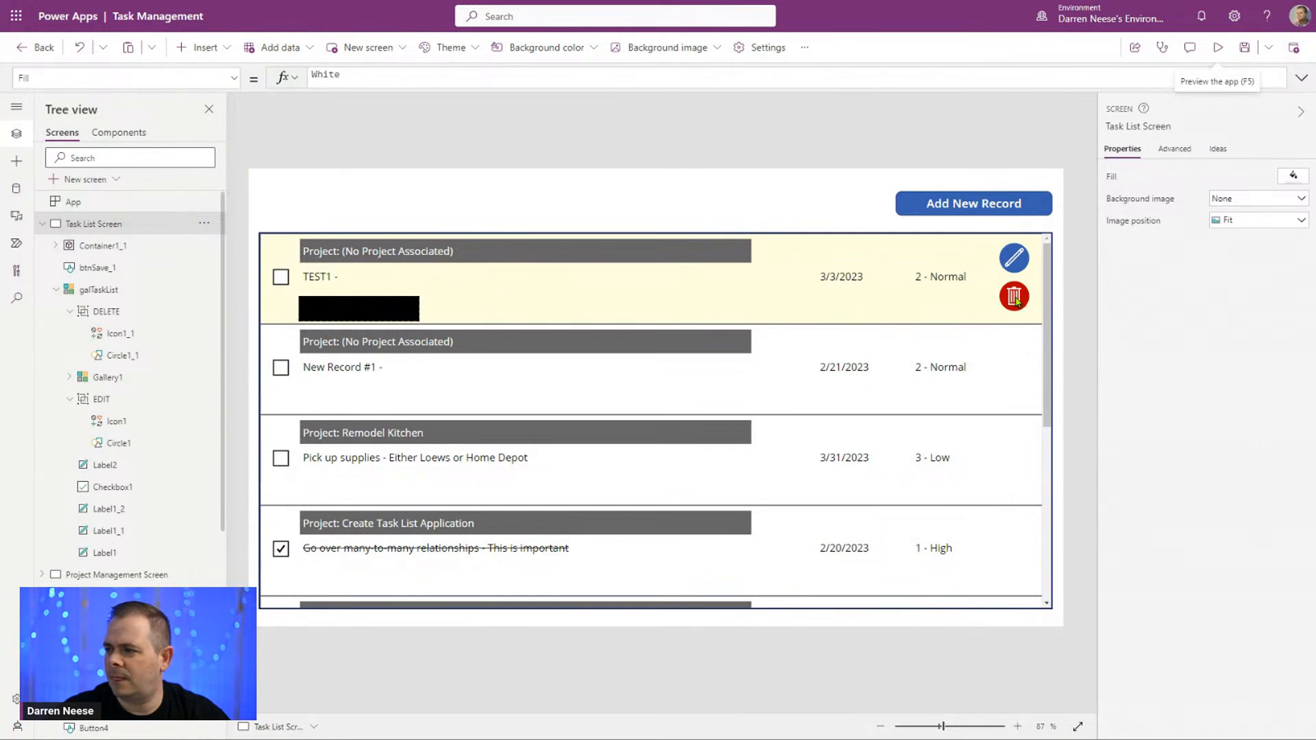
# Step: Replace the Navigate call in the DELETE group's OnSelect formula with an empty UpdateContext({}); call after Select(Parent)
pyautogui.click(1017, 301)
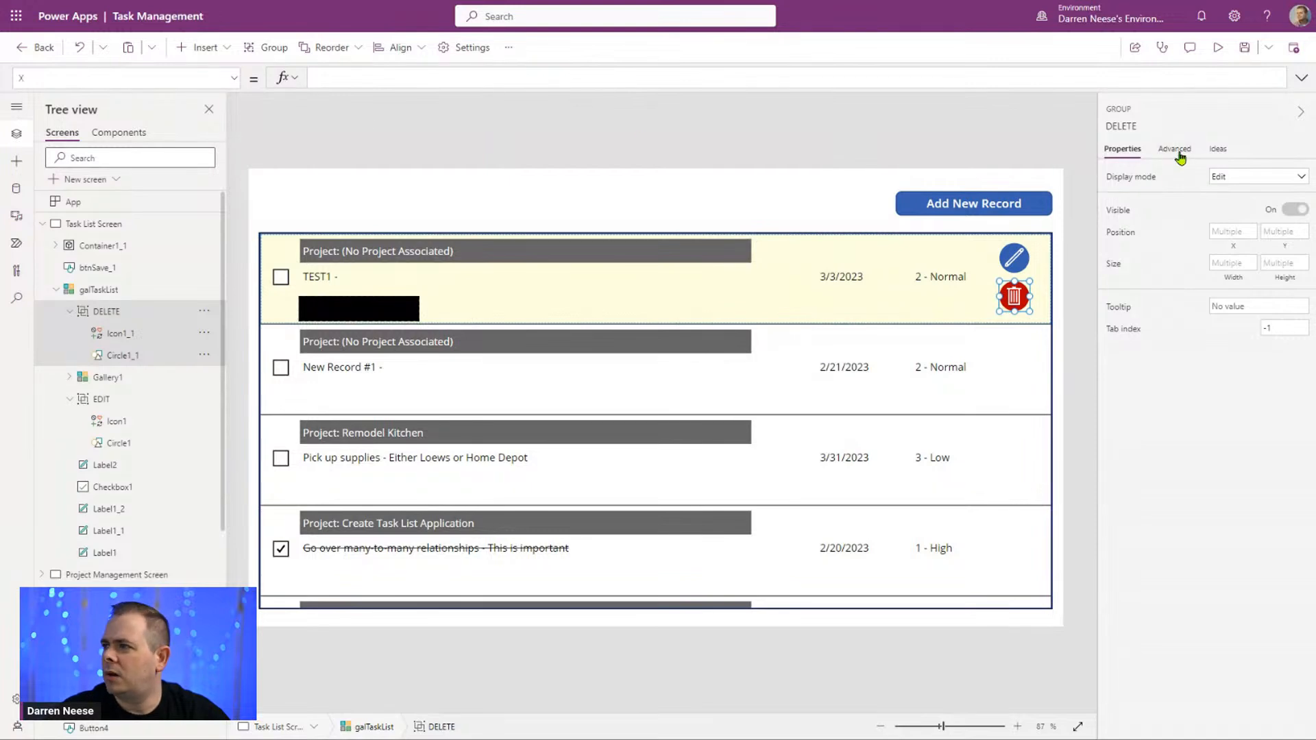
pyautogui.click(1175, 149)
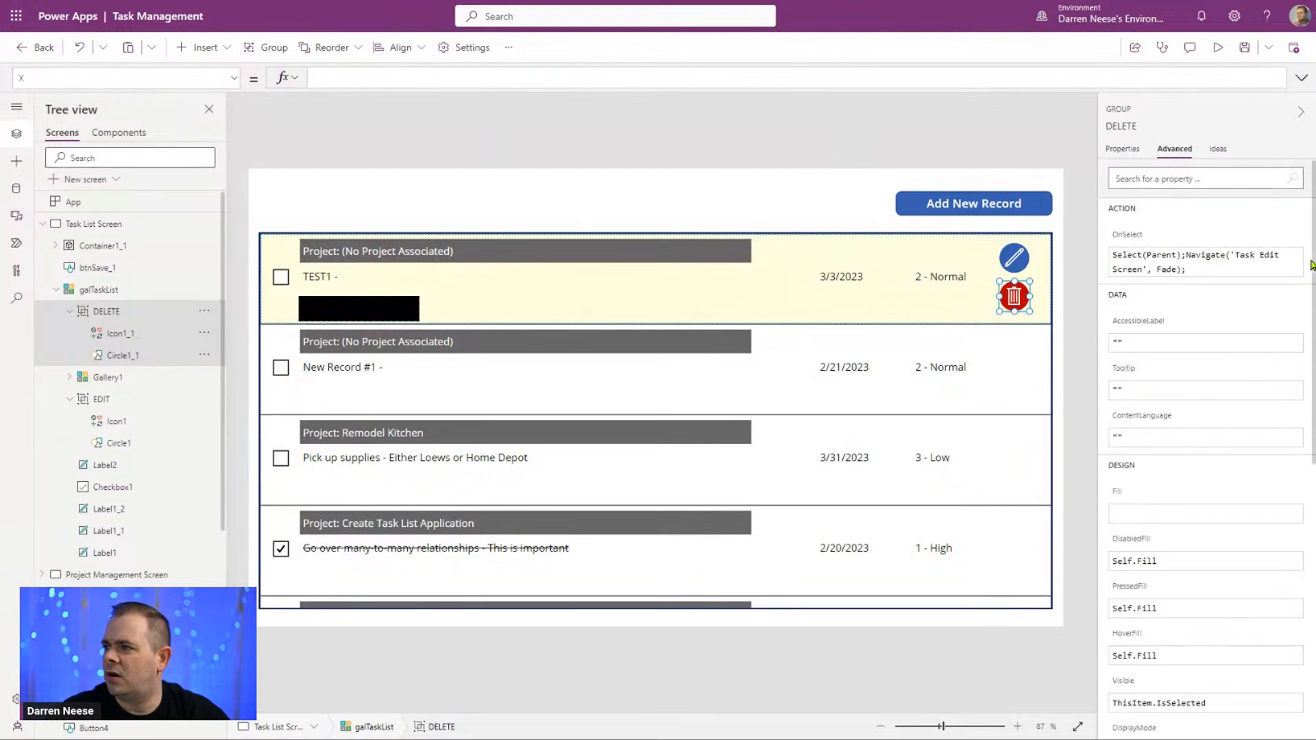
pyautogui.click(1136, 237)
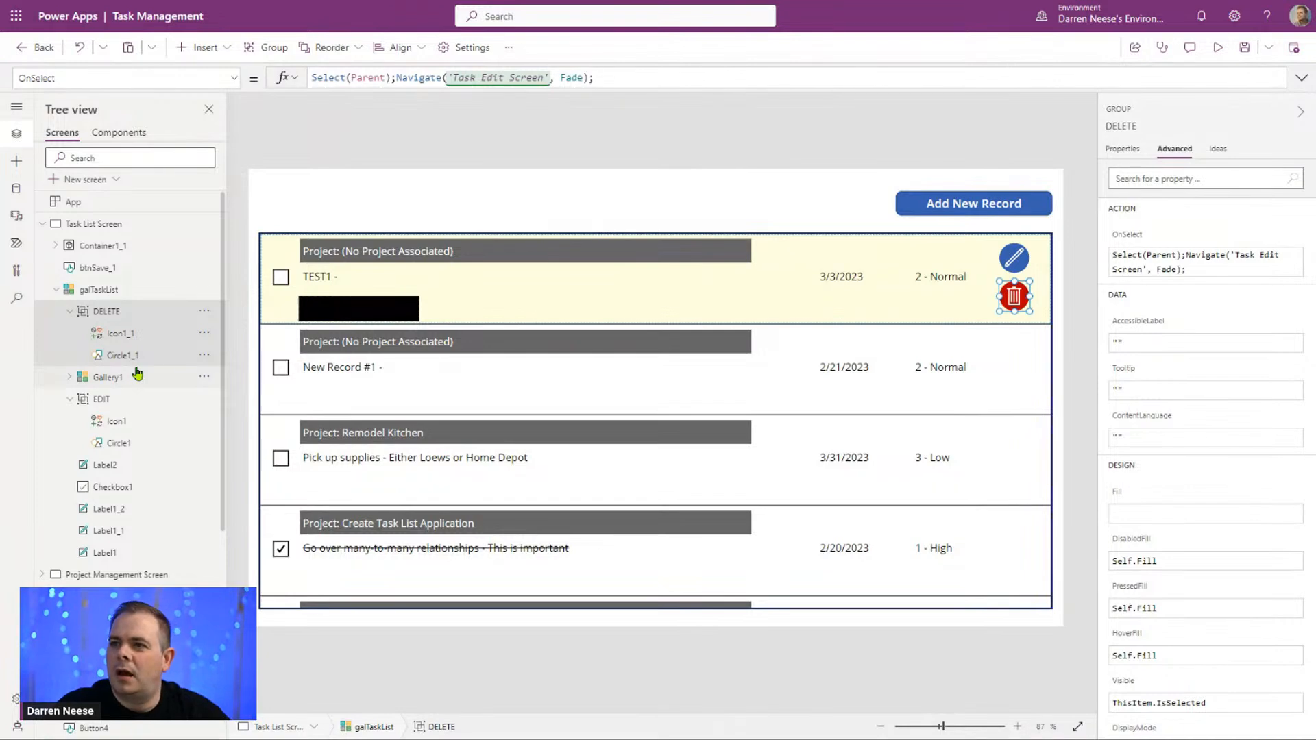
pyautogui.hotkey('shift', 'Left')
pyautogui.hotkey('shift', 'Left')
pyautogui.hotkey('shift', 'Left')
pyautogui.hotkey('shift', 'Left')
pyautogui.hotkey('shift', 'Left')
pyautogui.hotkey('shift', 'Left')
pyautogui.hotkey('shift', 'Left')
pyautogui.hotkey('shift', 'Left')
pyautogui.hotkey('shift', 'Left')
pyautogui.hotkey('shift', 'Left')
pyautogui.hotkey('shift', 'Left')
pyautogui.hotkey('shift', 'Left')
pyautogui.hotkey('shift', 'Left')
pyautogui.hotkey('shift', 'Left')
pyautogui.hotkey('shift', 'Left')
pyautogui.hotkey('shift', 'Left')
pyautogui.hotkey('shift', 'Left')
pyautogui.hotkey('shift', 'Left')
pyautogui.hotkey('shift', 'Left')
pyautogui.hotkey('shift', 'Left')
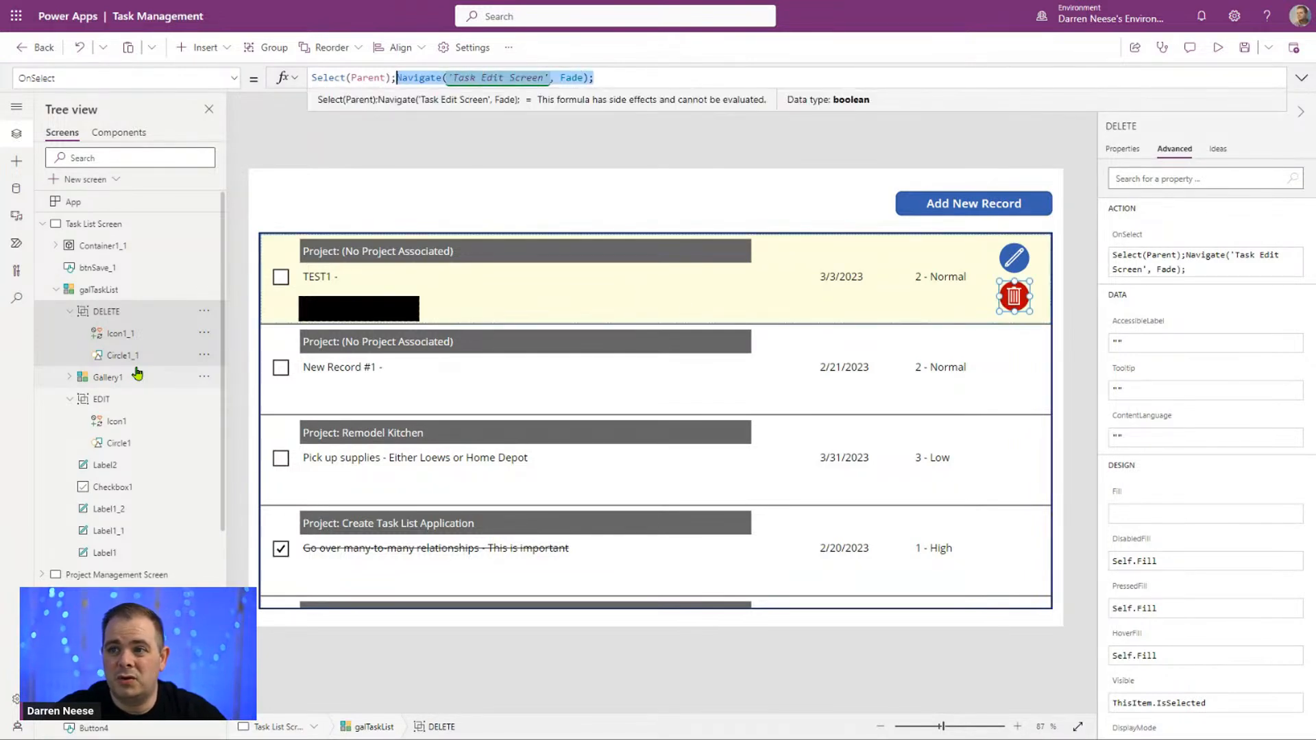
pyautogui.write('uPDATECON')
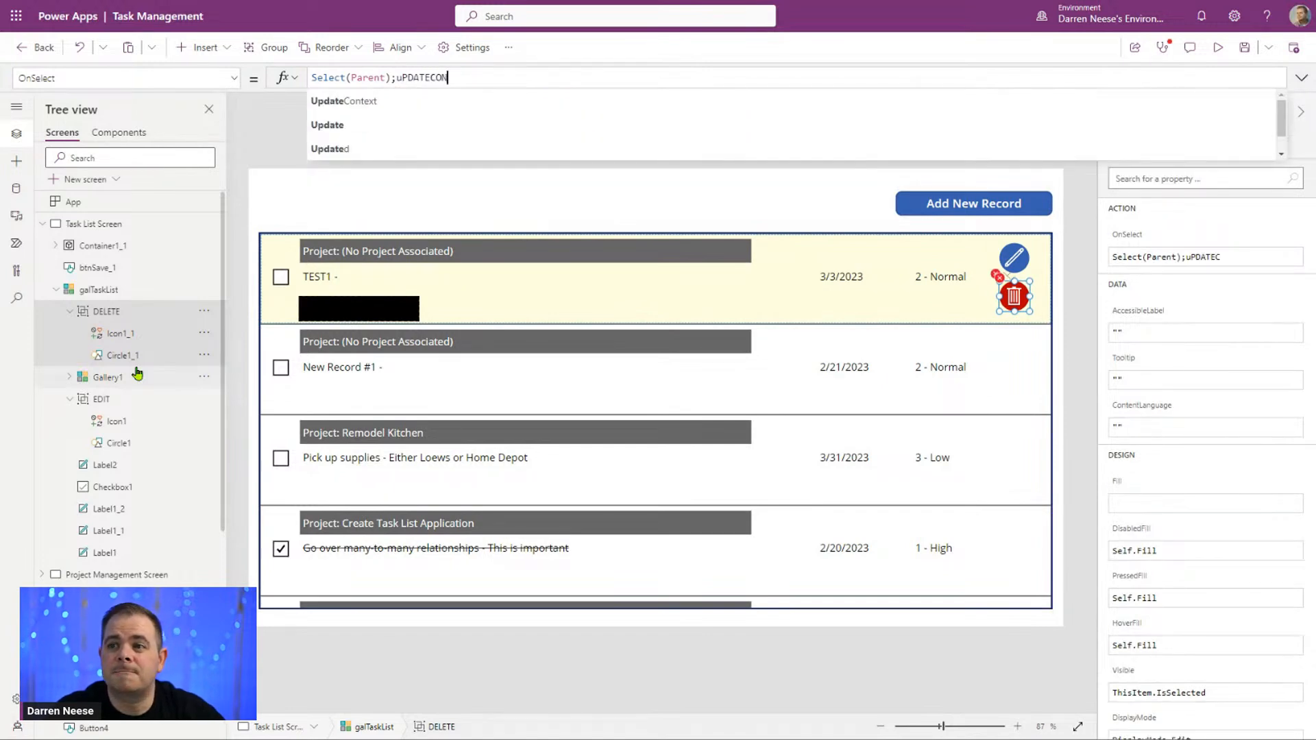
pyautogui.press('Tab')
pyautogui.write('{')
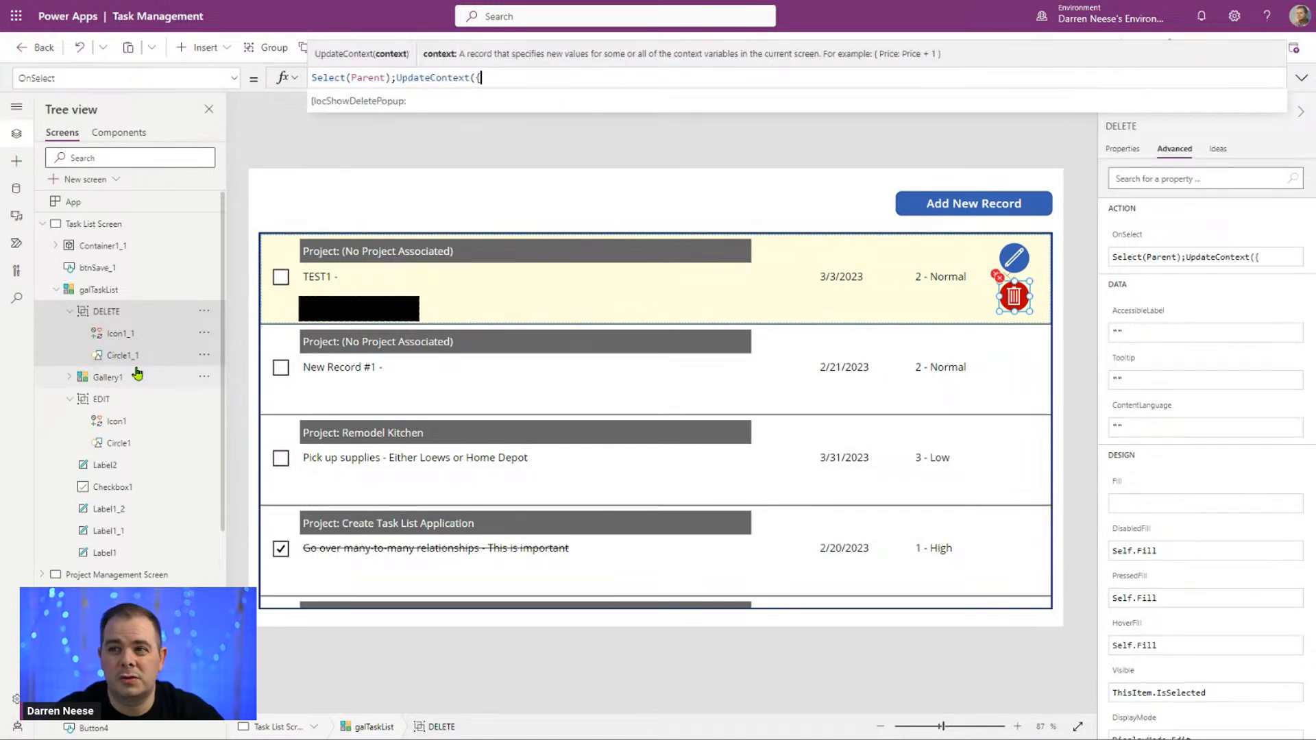
pyautogui.write('});')
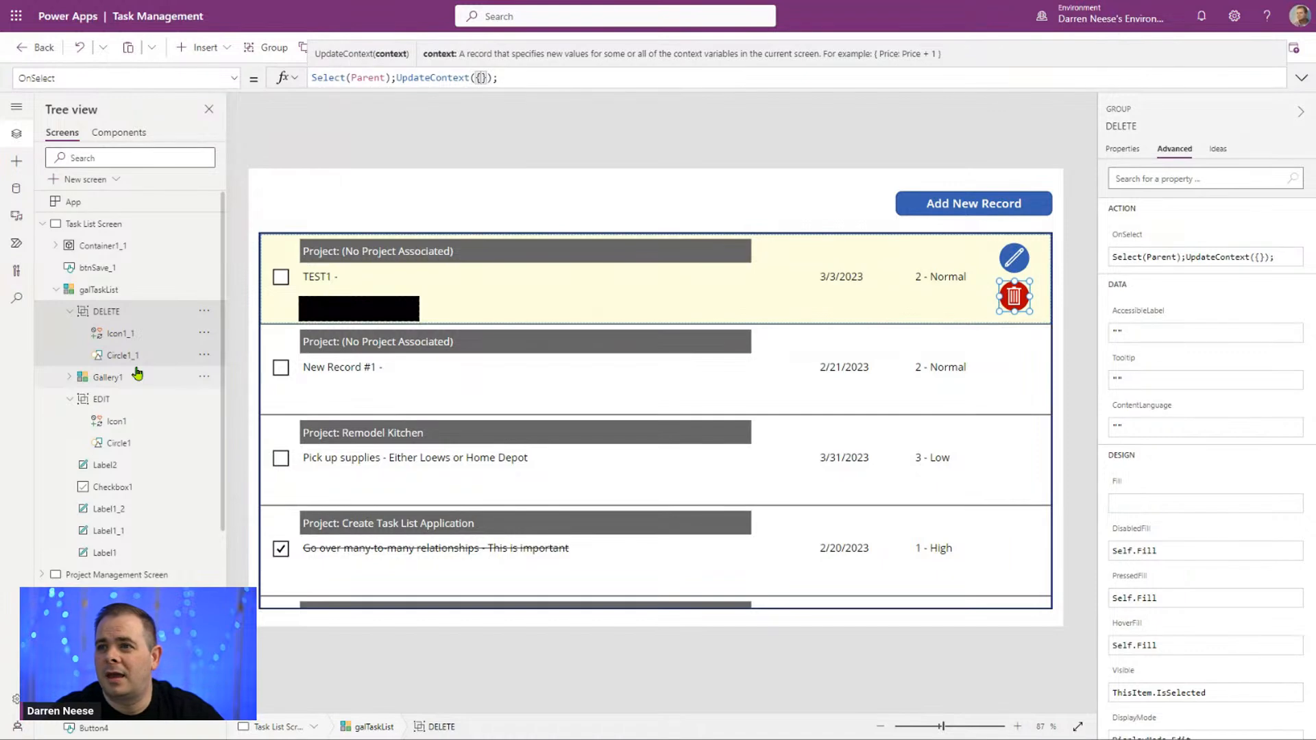
pyautogui.write('LOC')
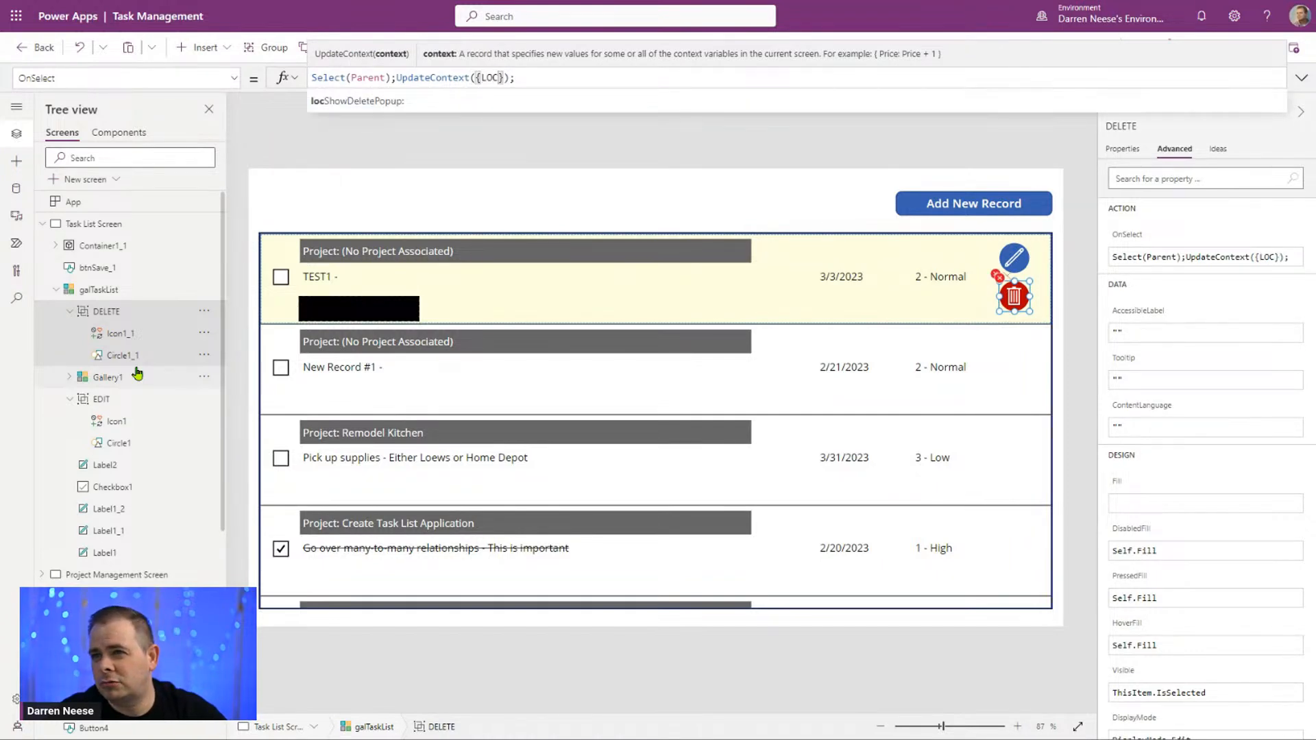
# Step: Set locShowDeletePopup to true inside the UpdateContext call of the DELETE group's OnSelect formula
pyautogui.press('Tab')
pyautogui.write('TRUE')
pyautogui.hotkey('ctrl', 'shift', 'Left')
pyautogui.write('T')
pyautogui.press('BackSpace')
pyautogui.write('true')
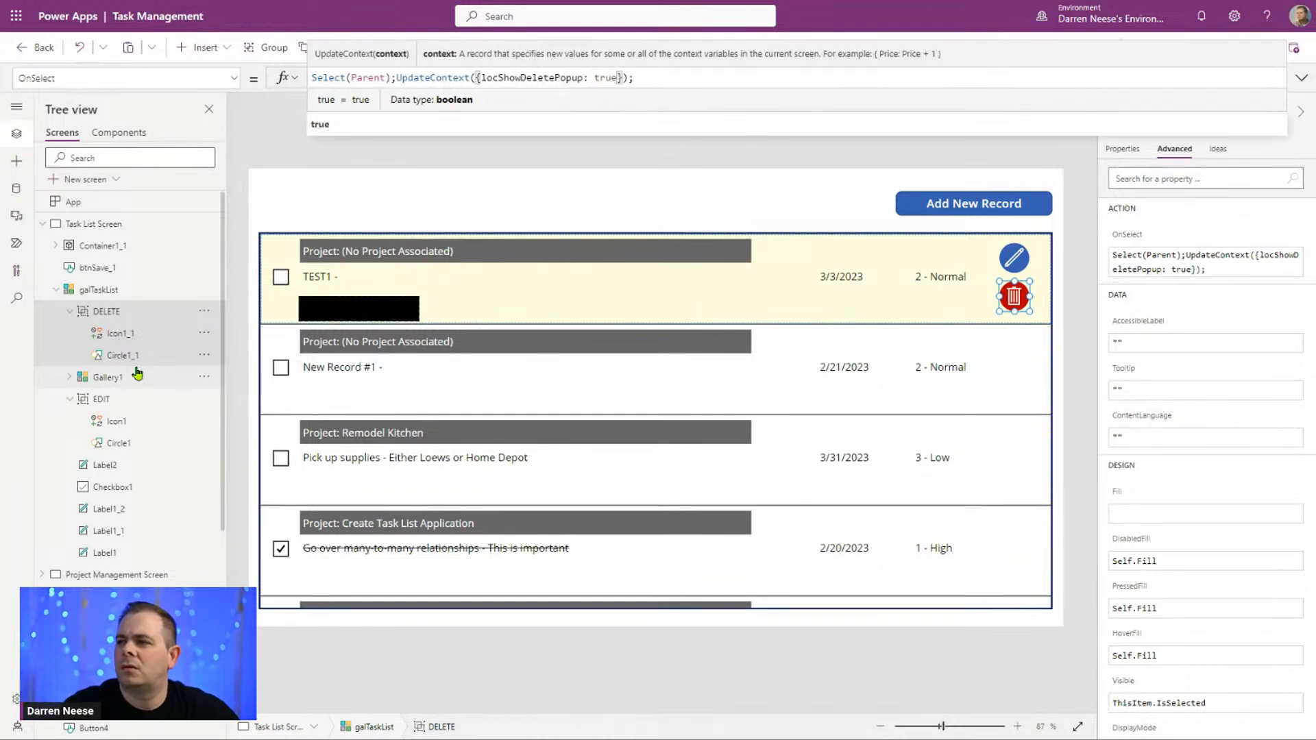
pyautogui.click(688, 76)
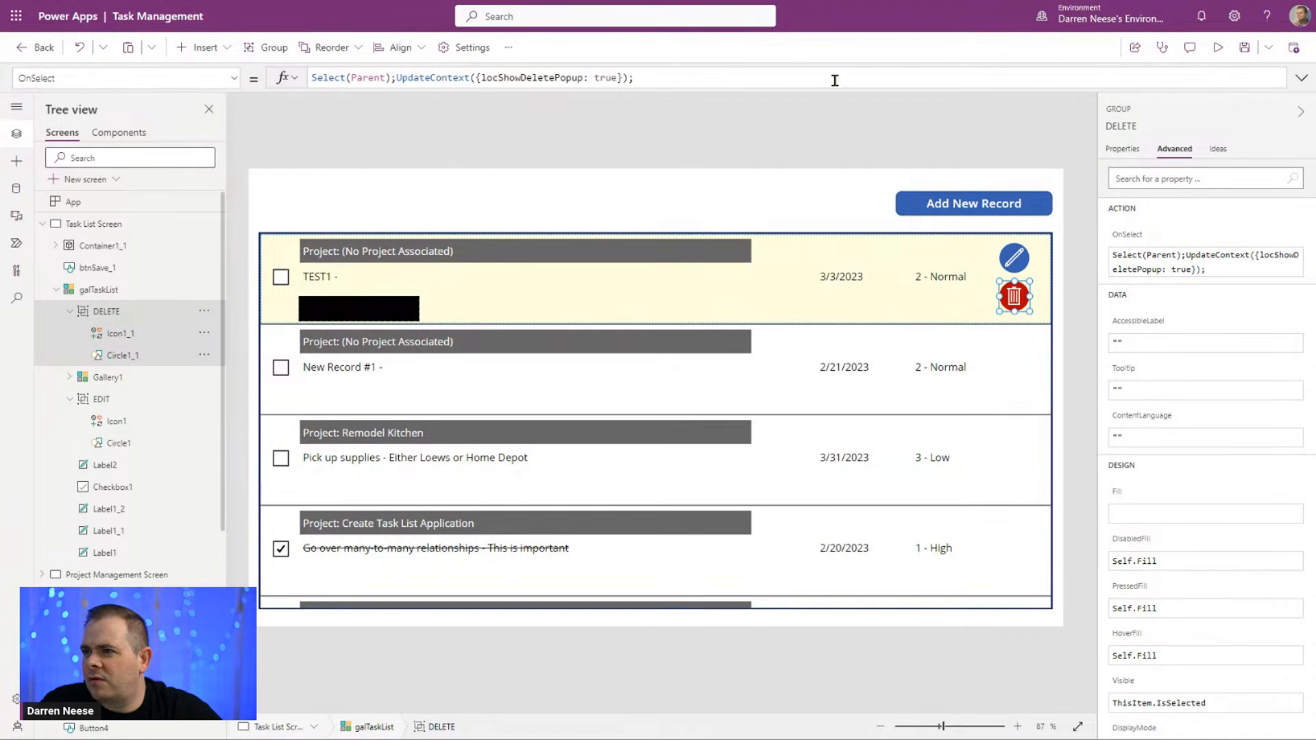
# Step: Preview the app and test the delete popup for task TEST1, cancelling it once and reopening it with the trash icon
pyautogui.click(1219, 48)
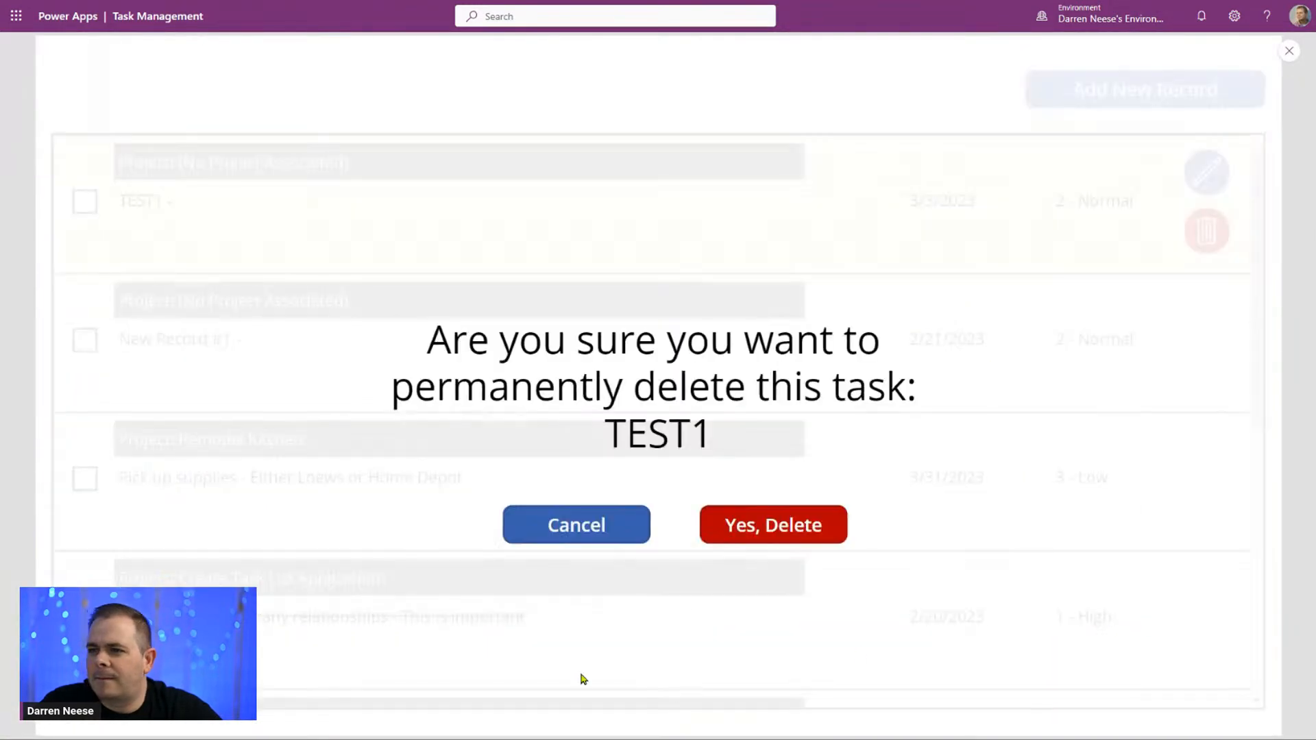
pyautogui.moveTo(615, 438); pyautogui.dragTo(585, 444)
pyautogui.click(622, 440)
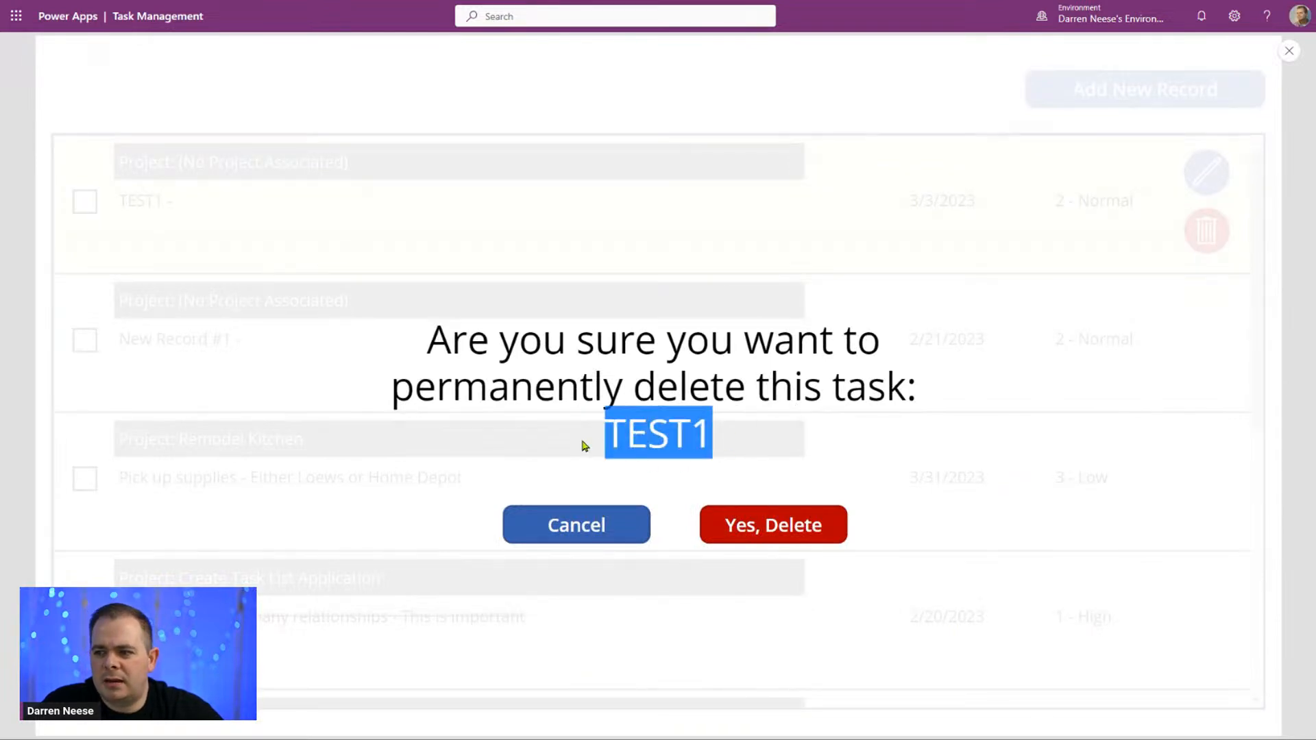
pyautogui.click(584, 539)
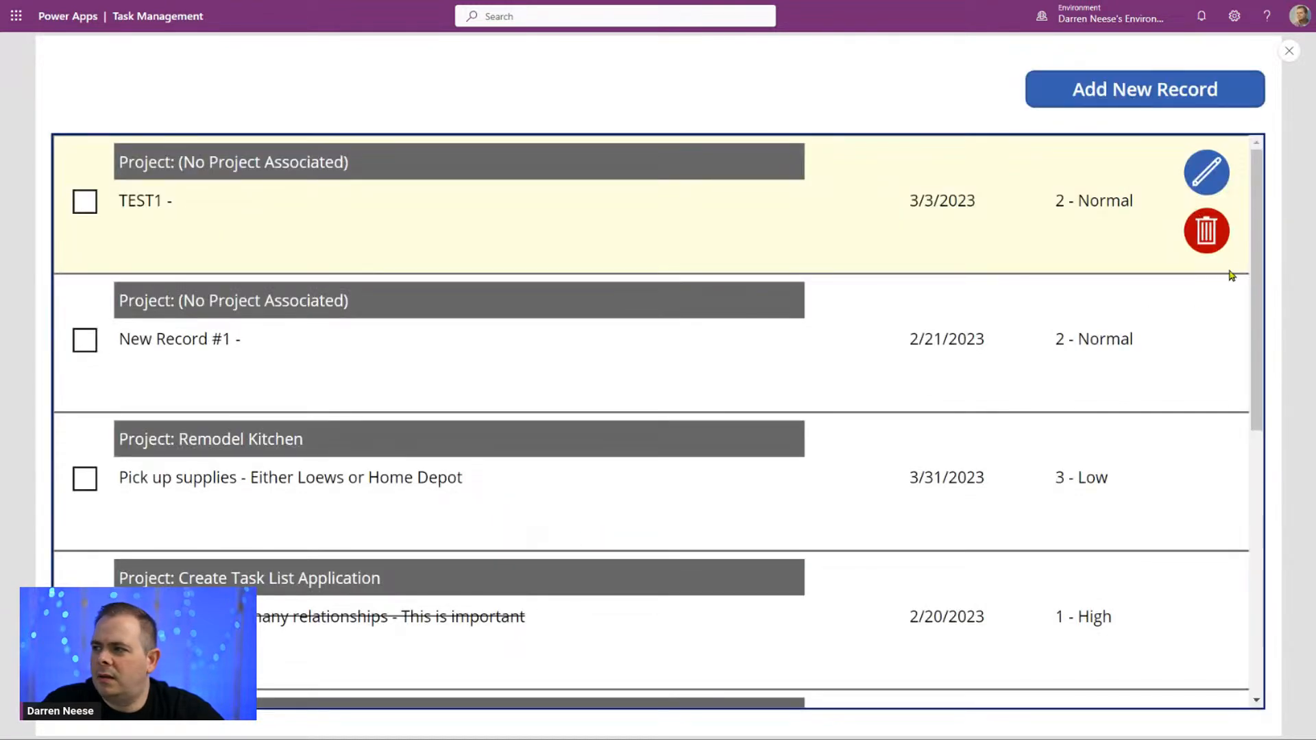
pyautogui.click(1209, 234)
pyautogui.click(1037, 333)
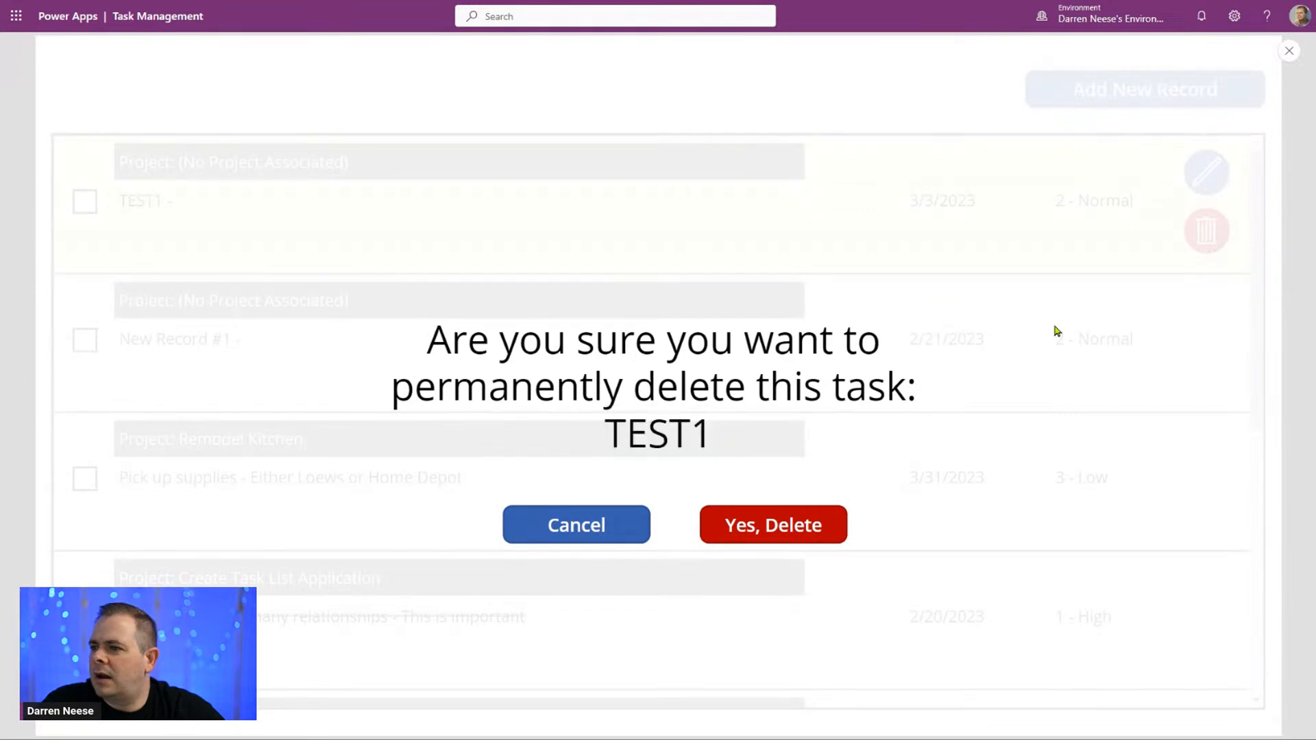
pyautogui.click(1289, 51)
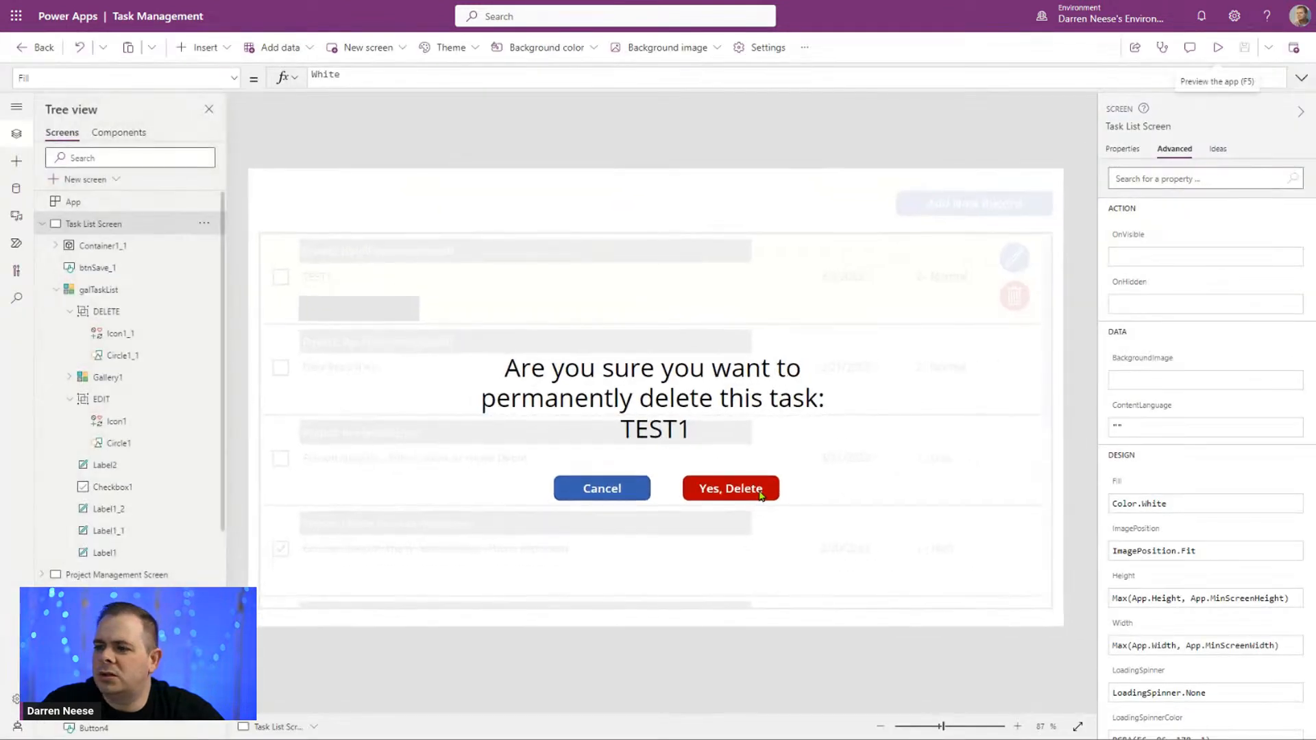
# Step: Copy UpdateContext({locShowDeletePopup: false}); from the Cancel button and append it to the Yes, Delete button's OnSelect formula
pyautogui.click(758, 489)
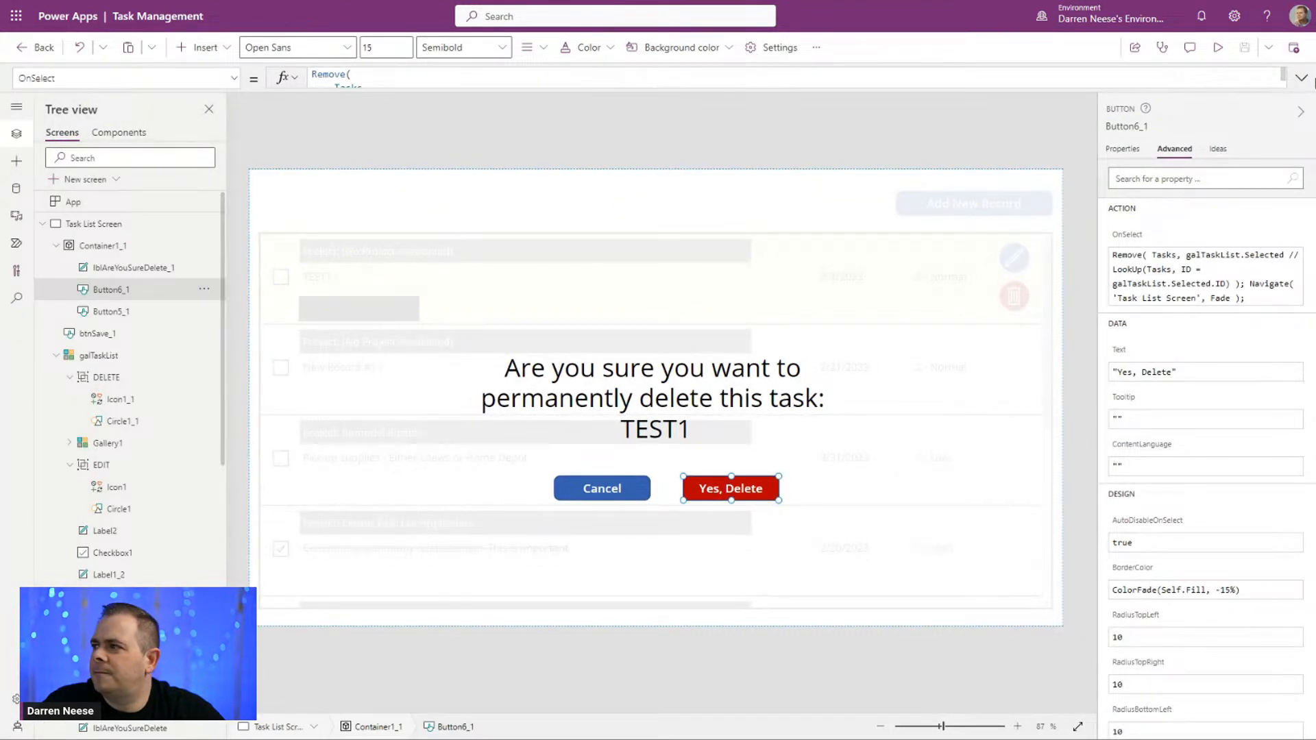
pyautogui.click(1301, 77)
pyautogui.moveTo(521, 120); pyautogui.dragTo(291, 81)
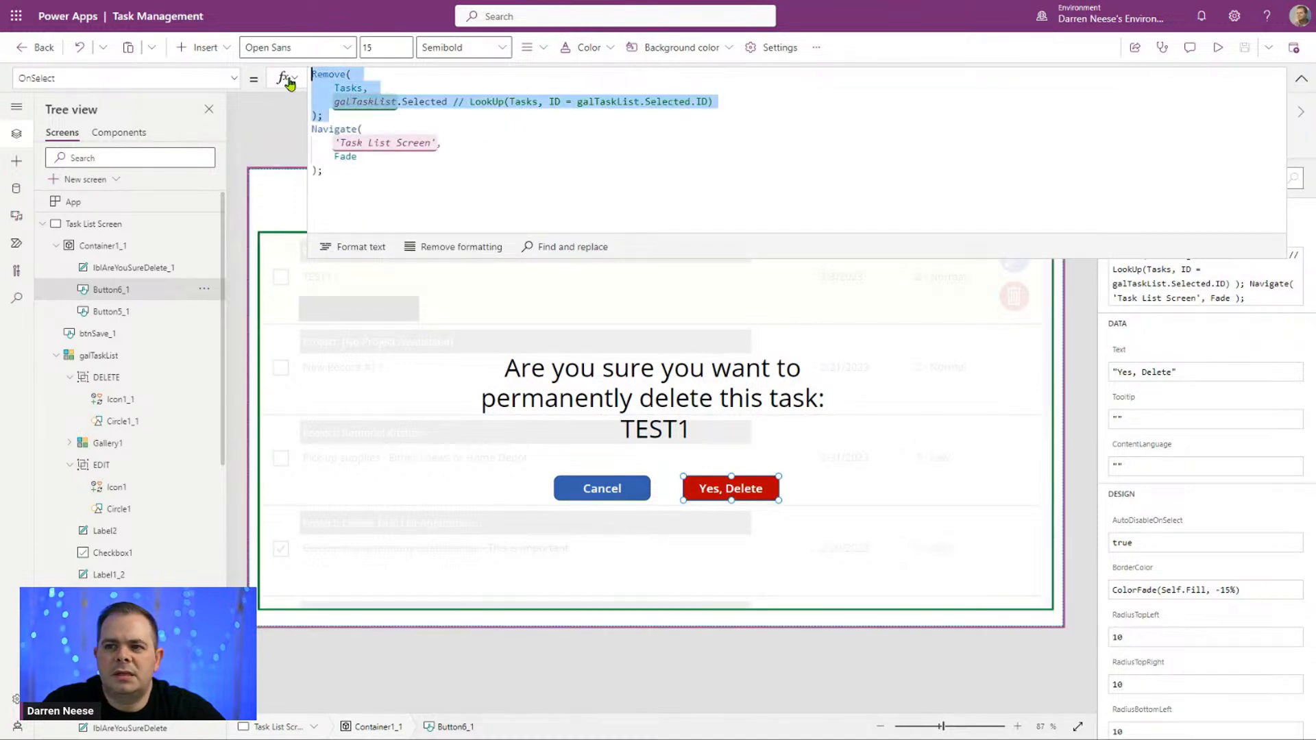
pyautogui.moveTo(396, 175); pyautogui.dragTo(288, 135)
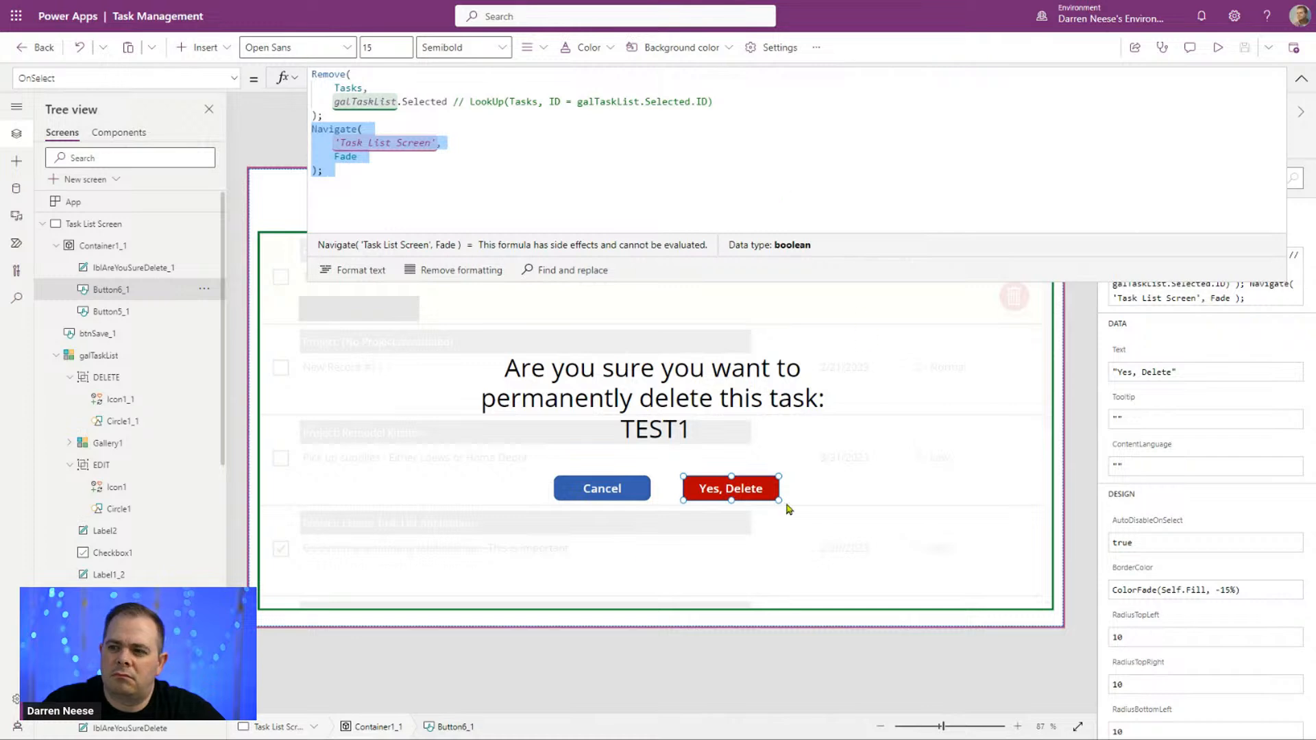
pyautogui.click(605, 490)
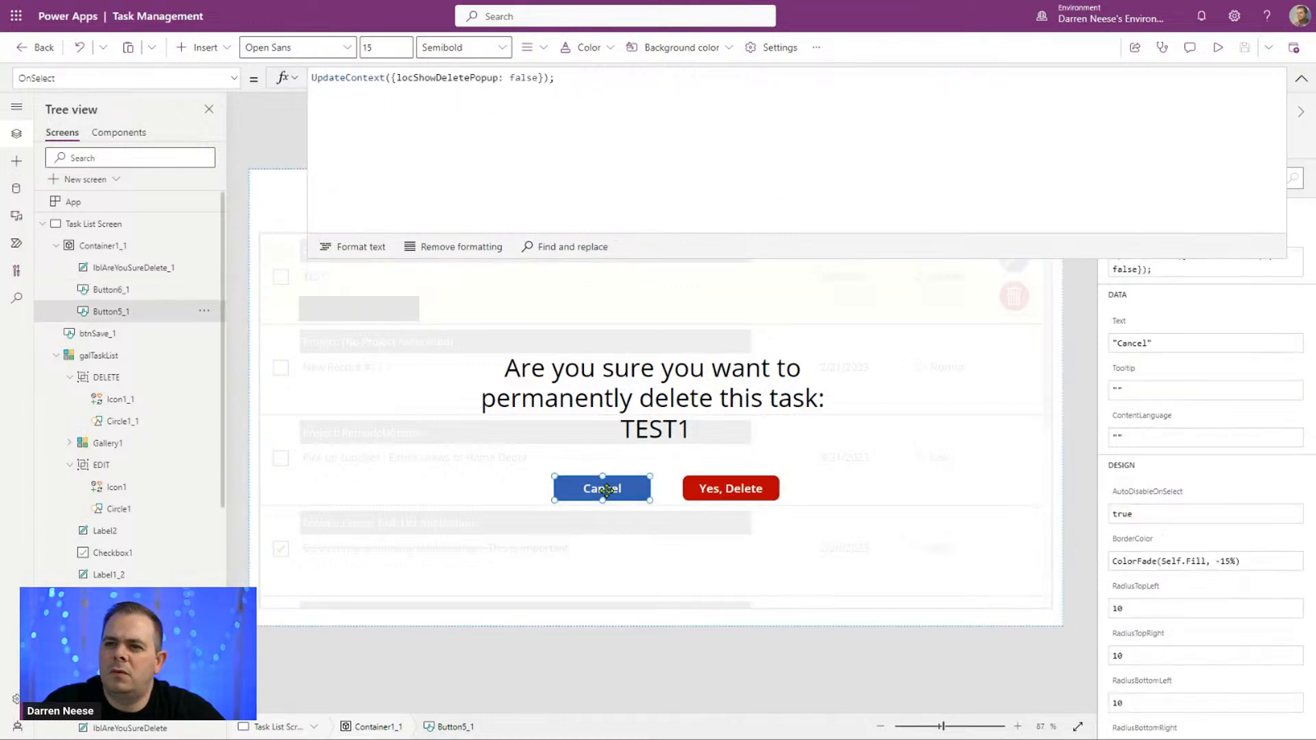
pyautogui.moveTo(595, 79); pyautogui.dragTo(286, 72)
pyautogui.hotkey('ctrl', 'c')
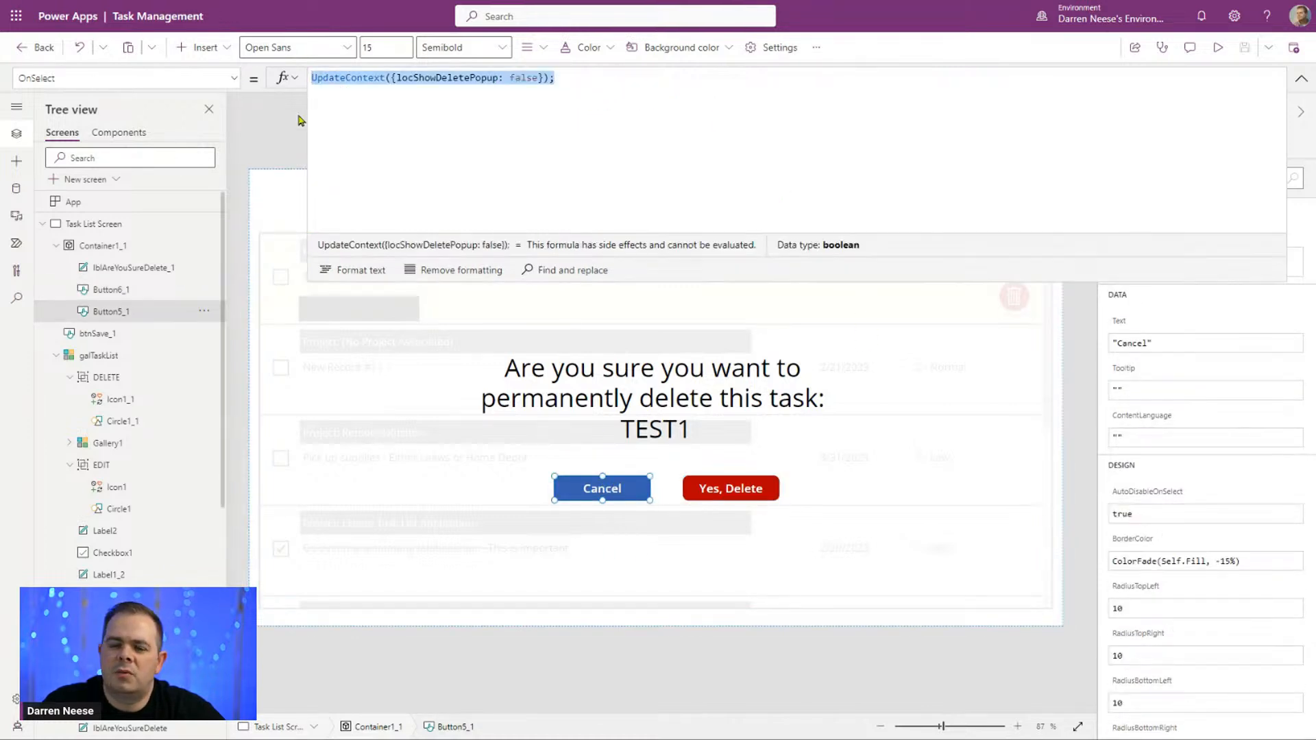
pyautogui.click(737, 495)
pyautogui.click(569, 170)
pyautogui.press('Return')
pyautogui.hotkey('ctrl', 'v')
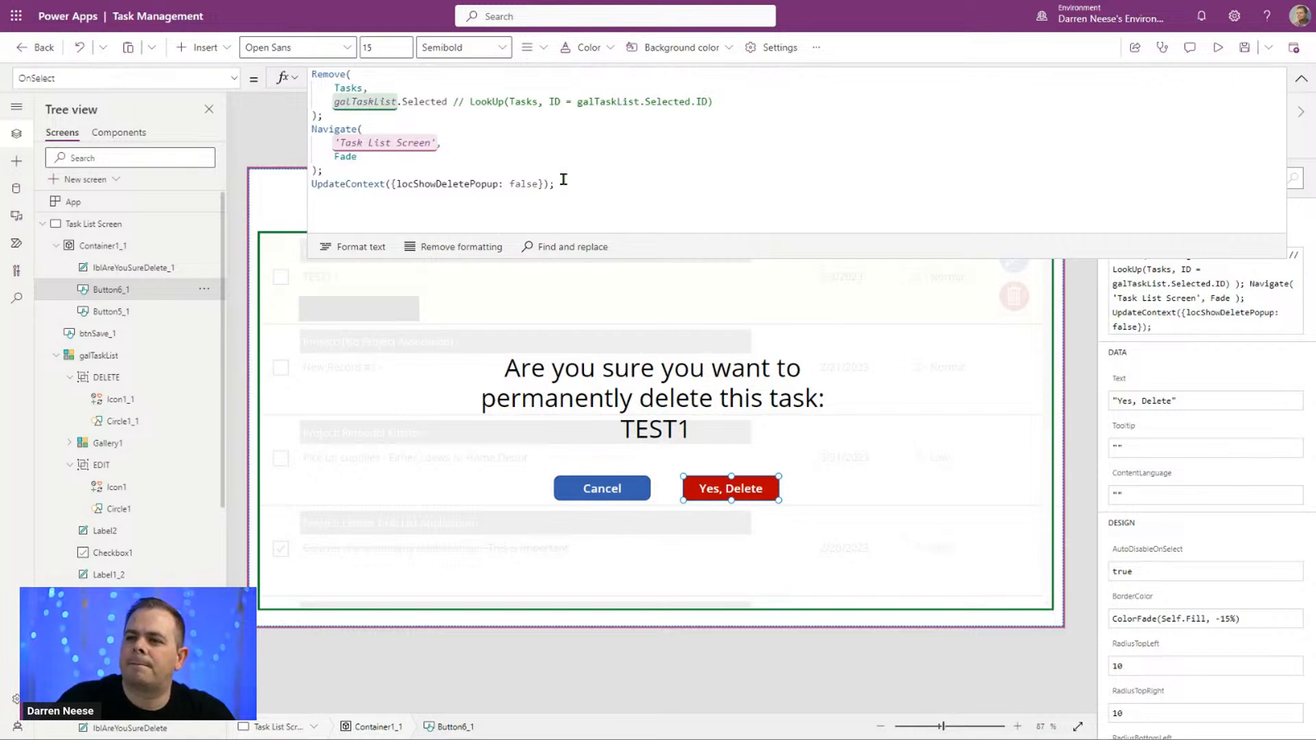
# Step: Format the Yes, Delete button's OnSelect formula and remove its Navigate call to 'Task List Screen'
pyautogui.click(357, 251)
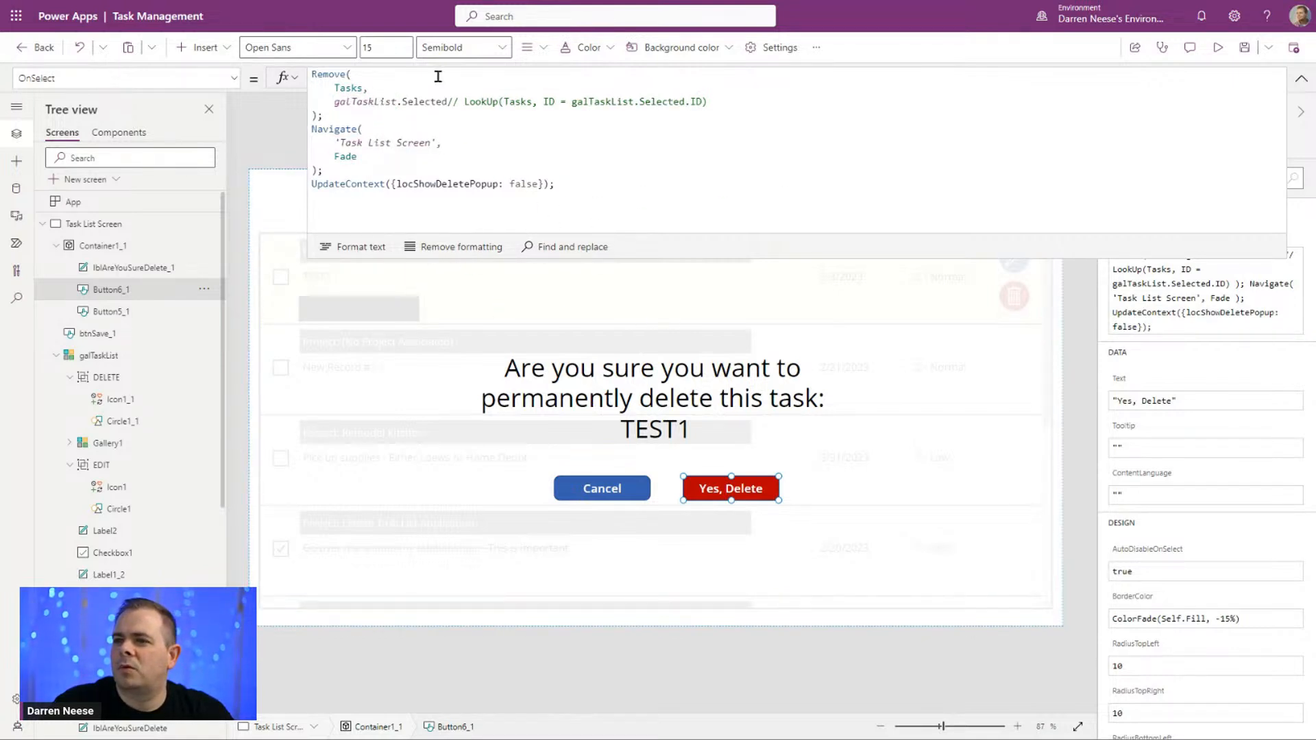
pyautogui.moveTo(389, 170); pyautogui.dragTo(299, 135)
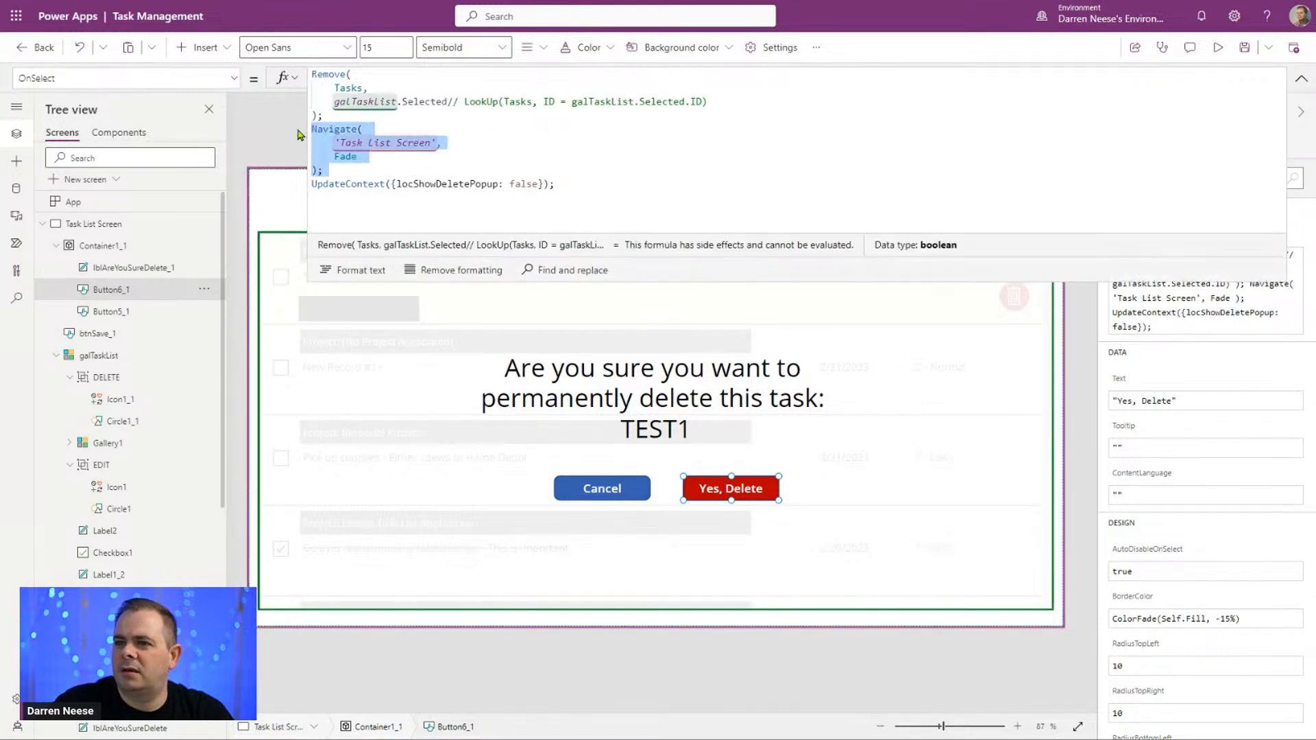
pyautogui.press('Delete')
pyautogui.press('BackSpace')
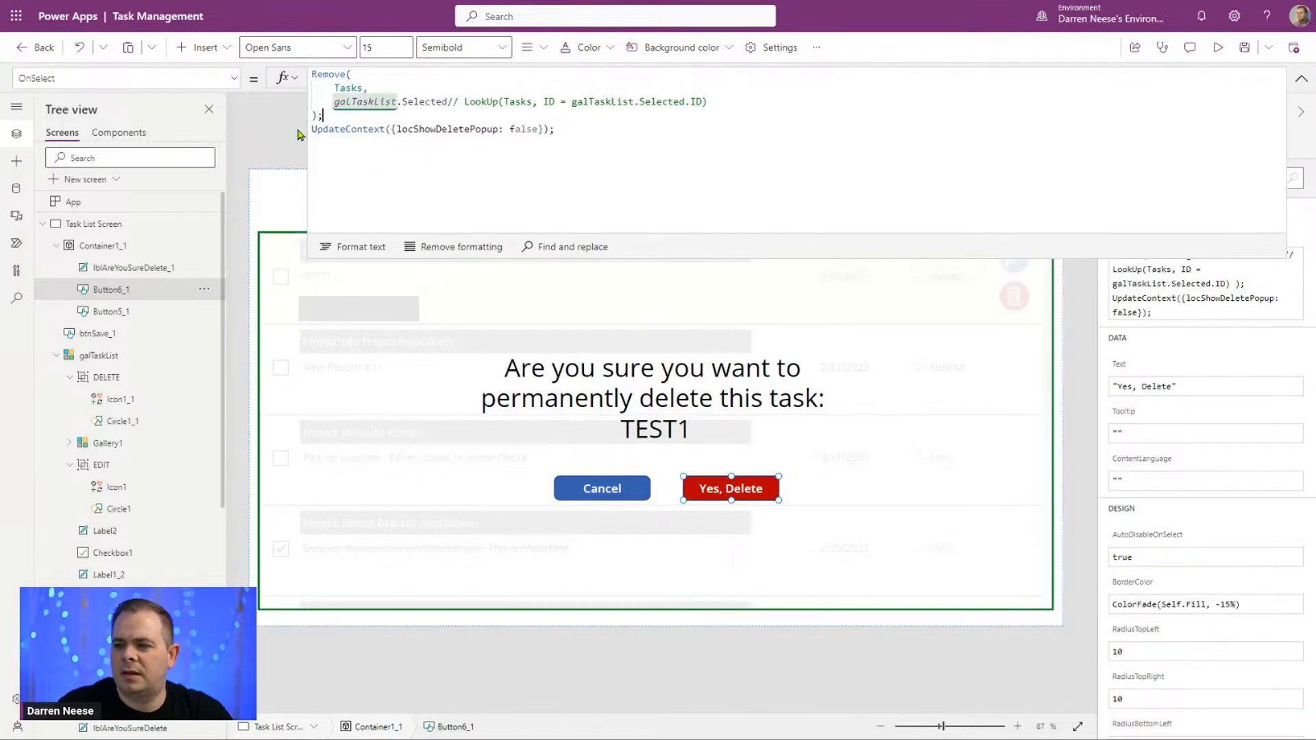
pyautogui.click(1301, 78)
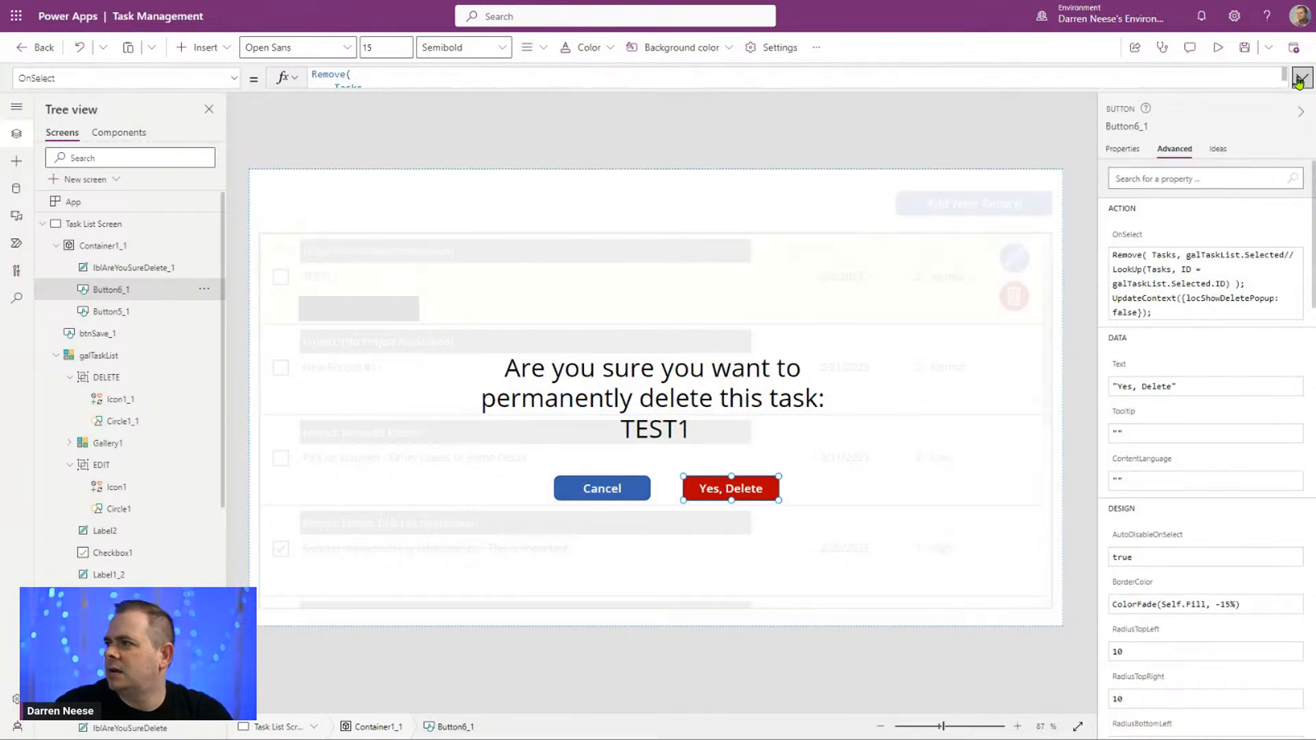
# Step: Preview the app, cancel the delete popup once, reopen it for task TEST1 and confirm the deletion, checking the remaining tasks
pyautogui.click(1218, 48)
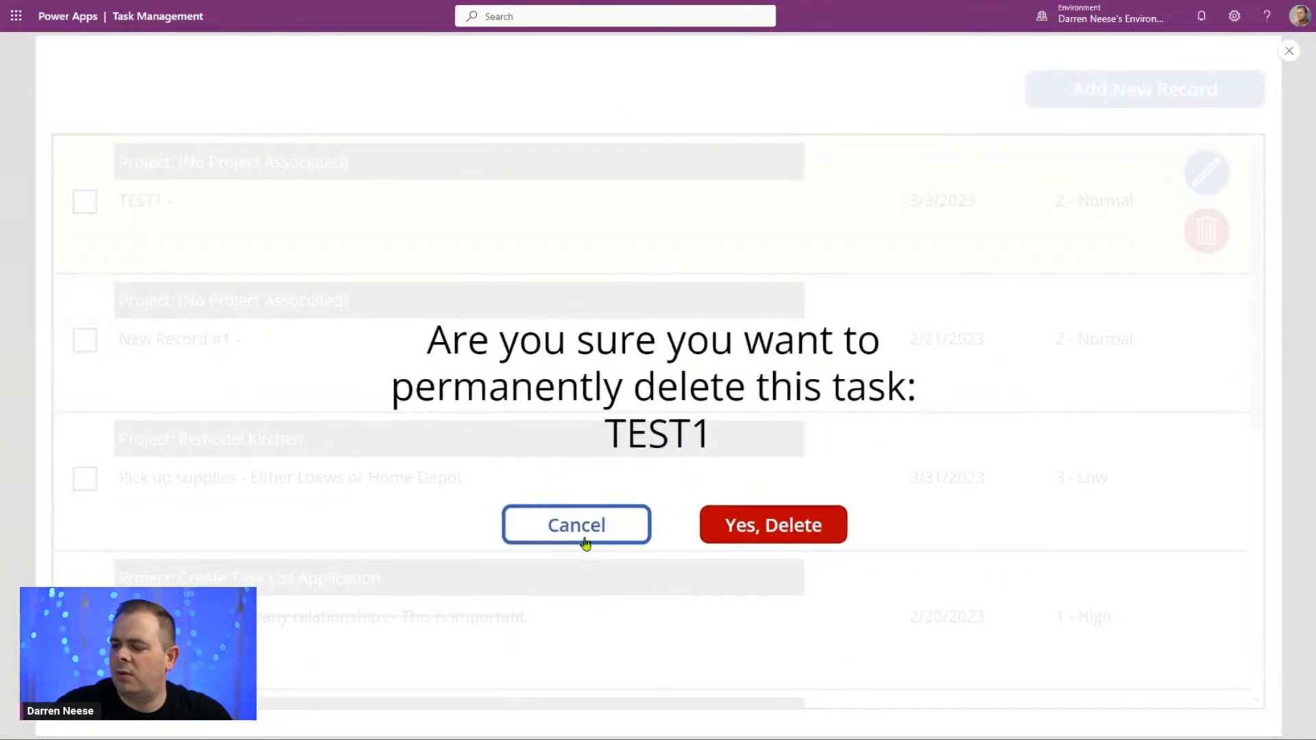
pyautogui.click(586, 538)
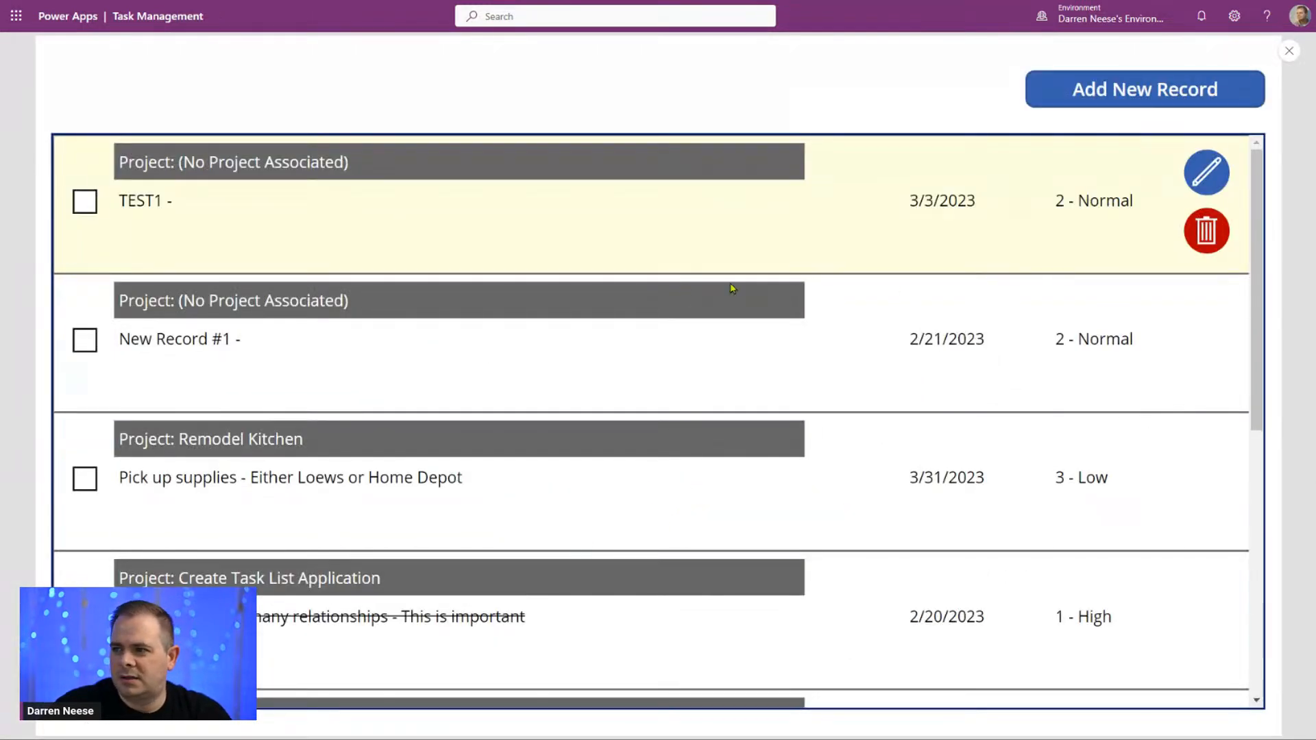
pyautogui.click(1208, 236)
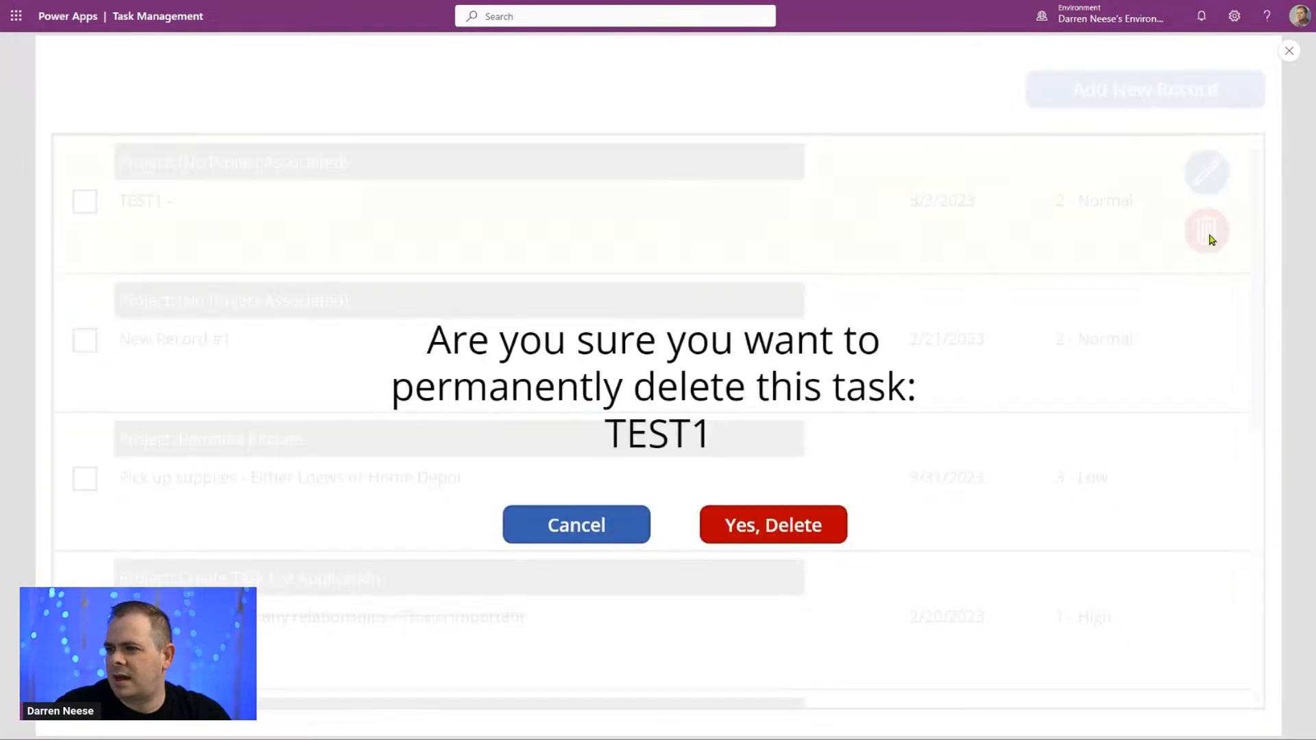
pyautogui.click(763, 525)
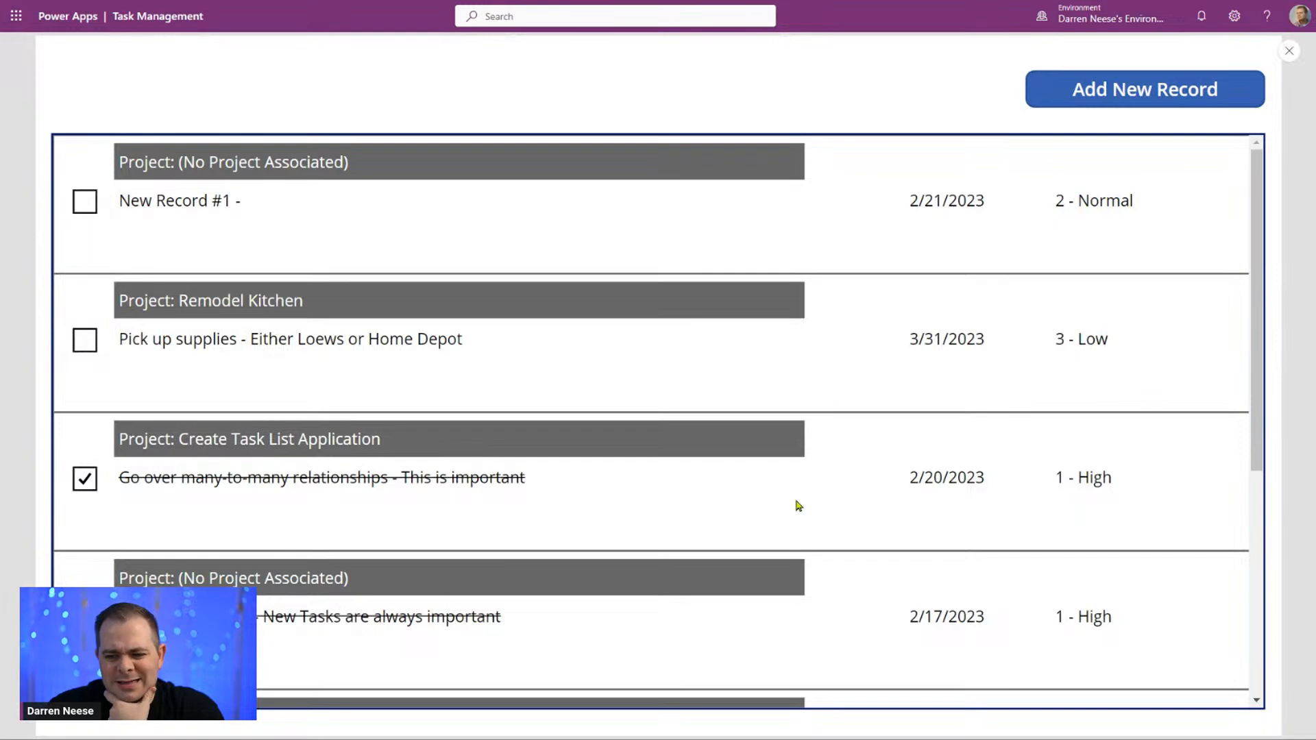
pyautogui.scroll(-5, 799, 506)
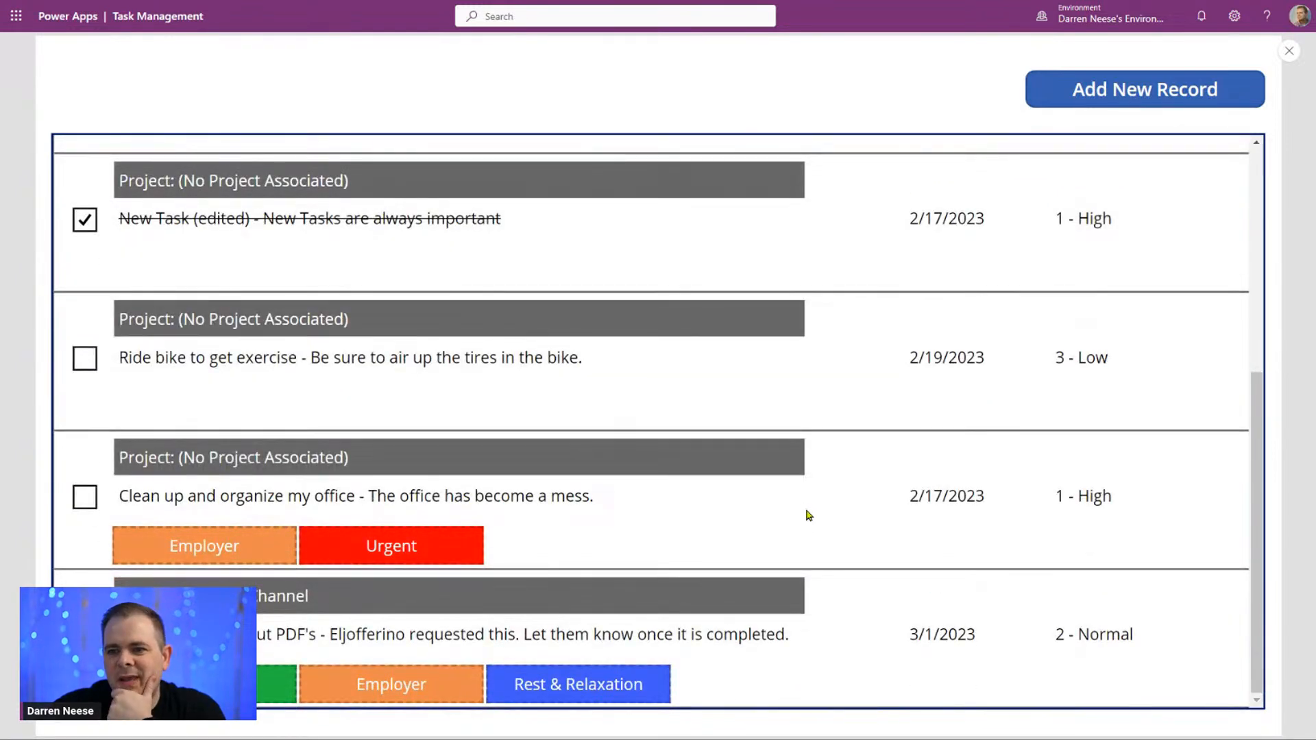
pyautogui.scroll(5, 809, 515)
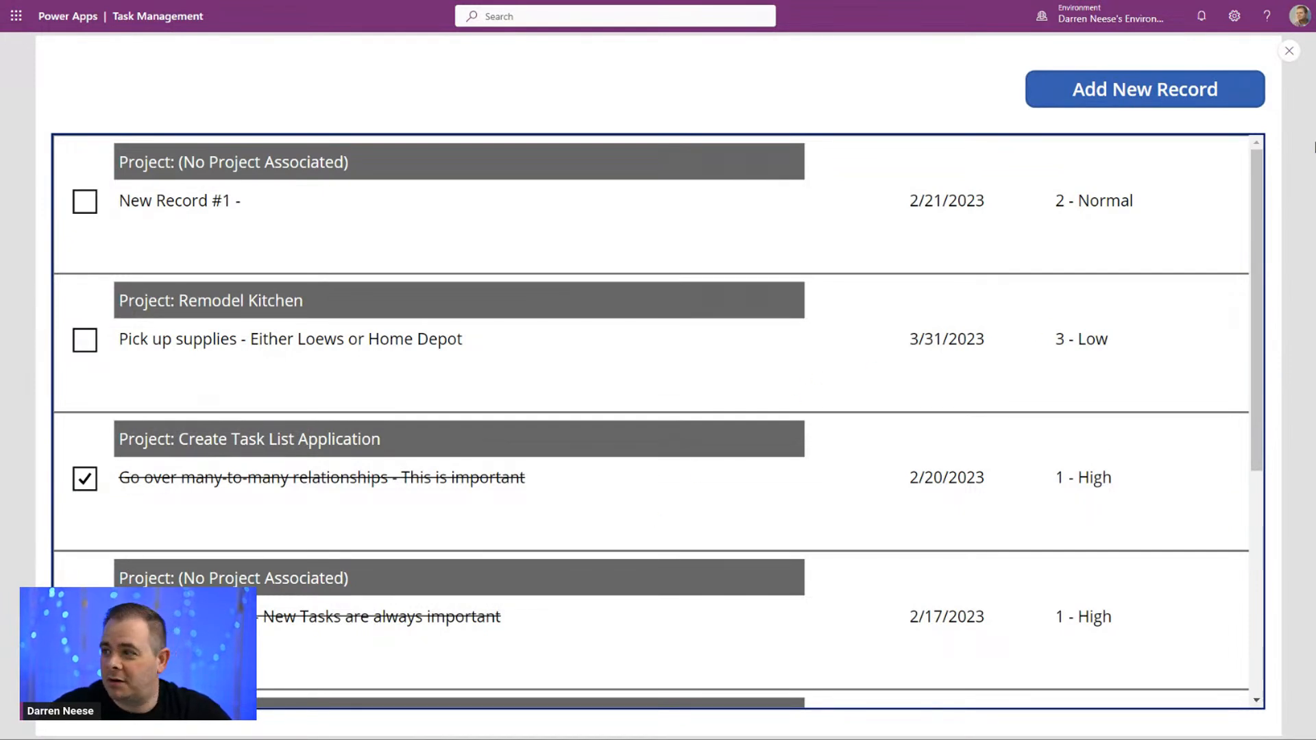
pyautogui.click(1290, 51)
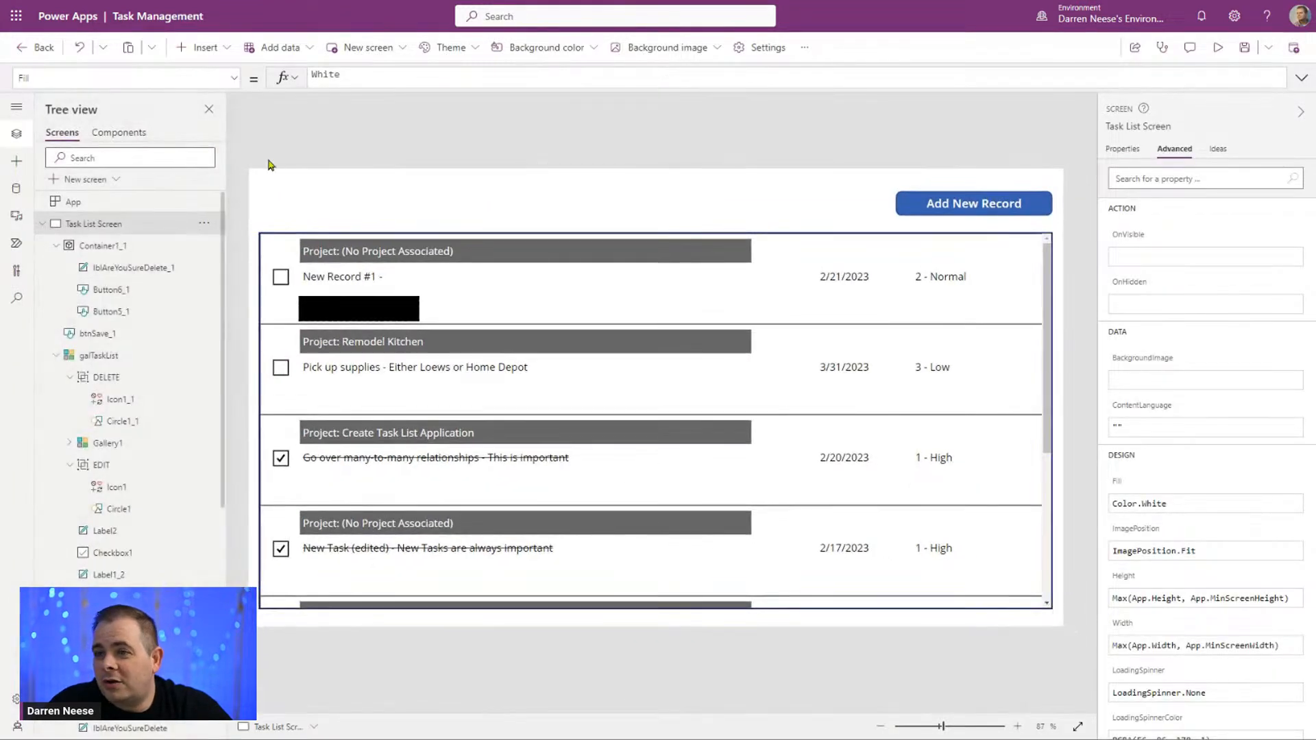
# Step: Insert a drop-down control on the Task List Screen and place it above the gallery, aligned with the gallery's left edge
pyautogui.click(191, 49)
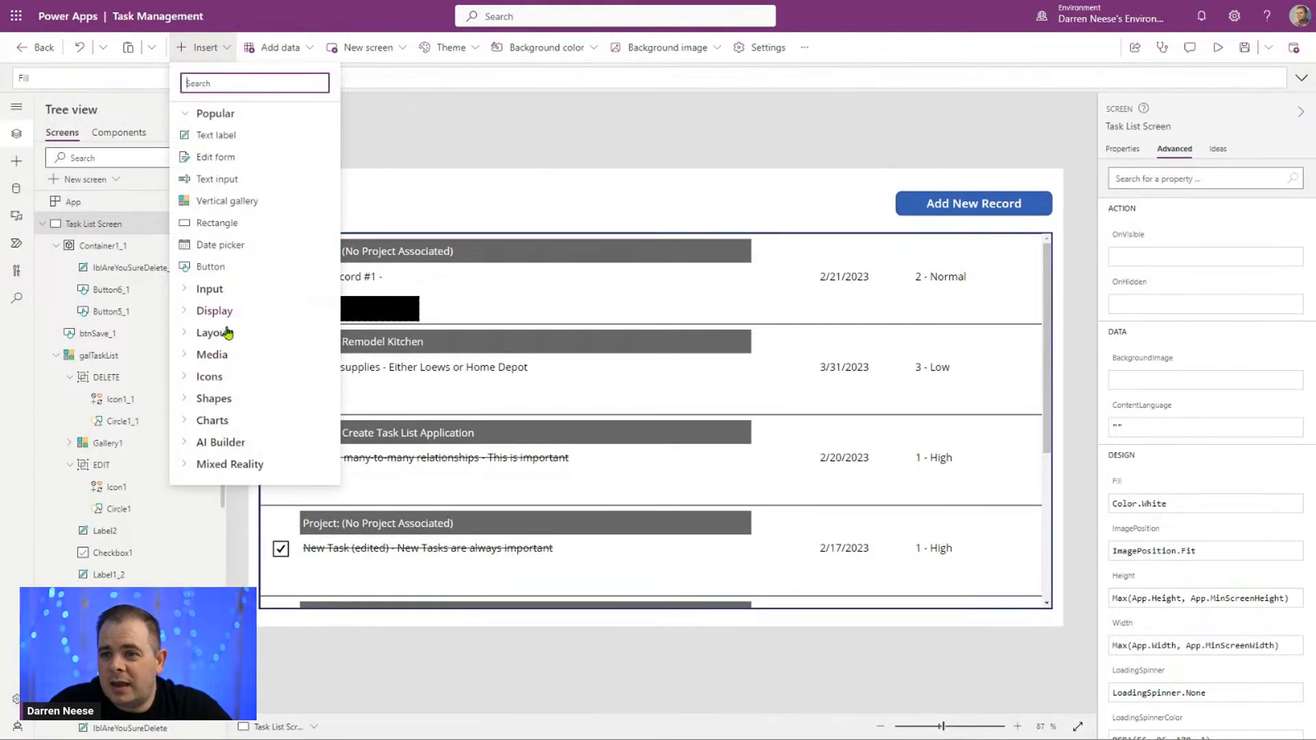
pyautogui.write('dr')
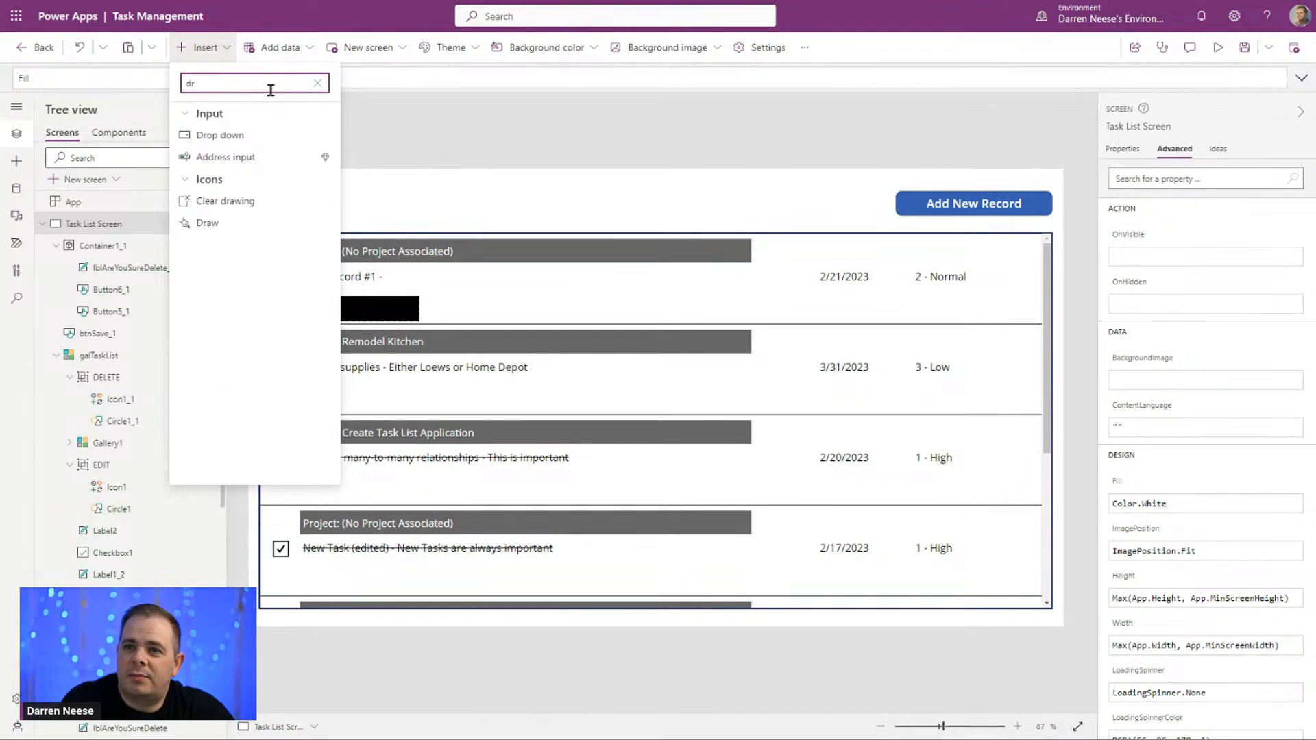
pyautogui.click(258, 135)
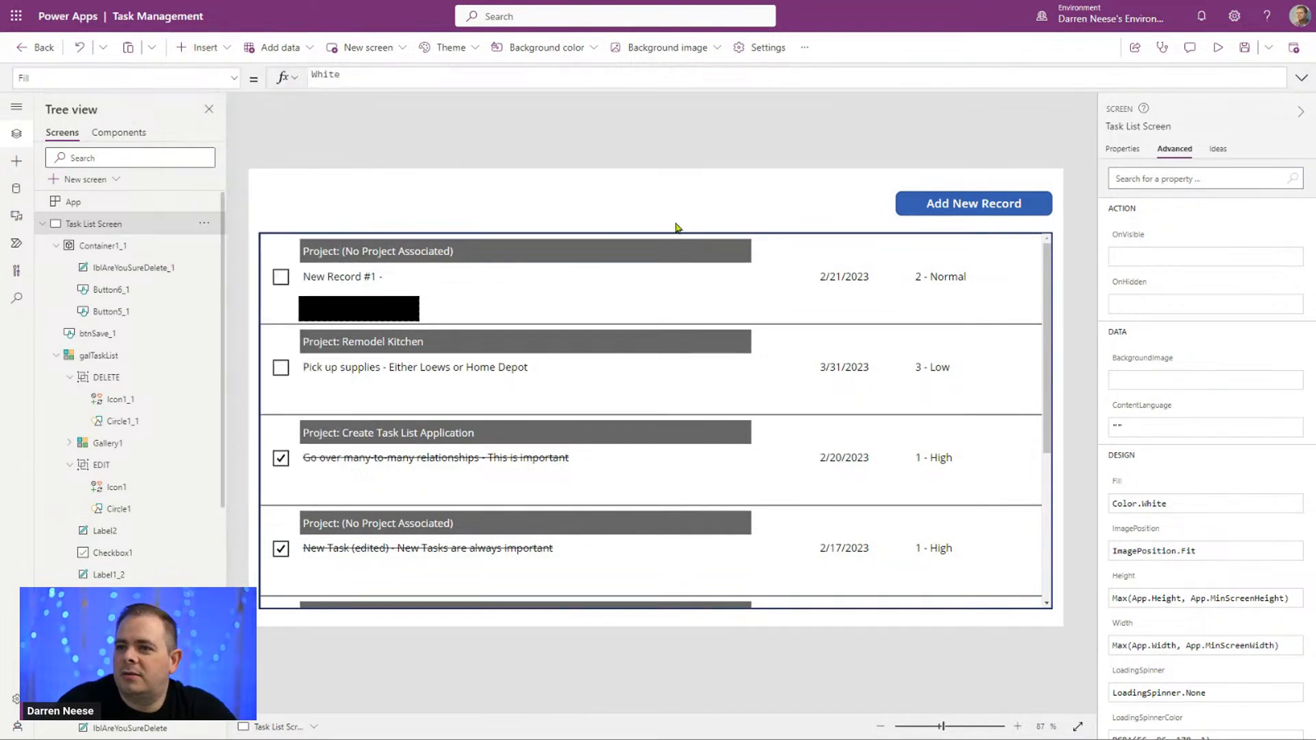
pyautogui.moveTo(434, 205); pyautogui.dragTo(421, 205)
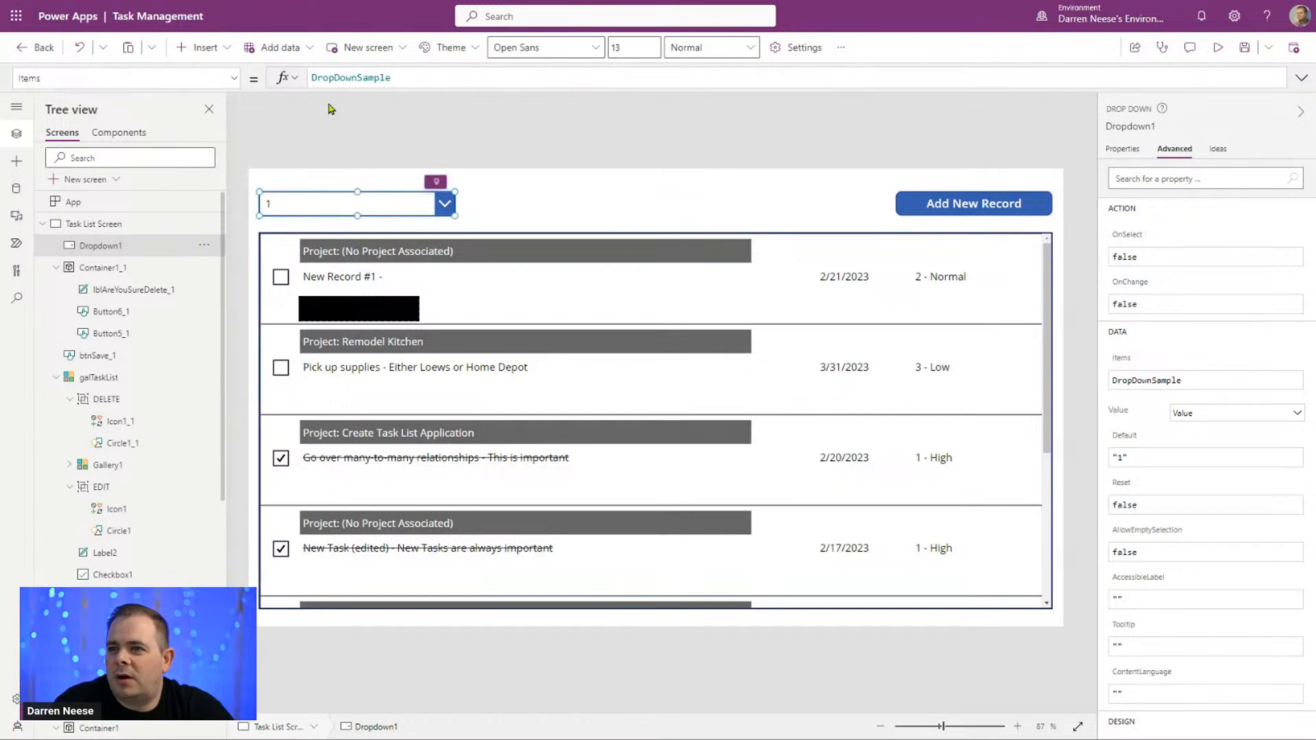
# Step: Set the new drop-down's Items property to ["Show All Tasks", "Show Completed Tasks"]
pyautogui.moveTo(470, 74); pyautogui.dragTo(237, 73)
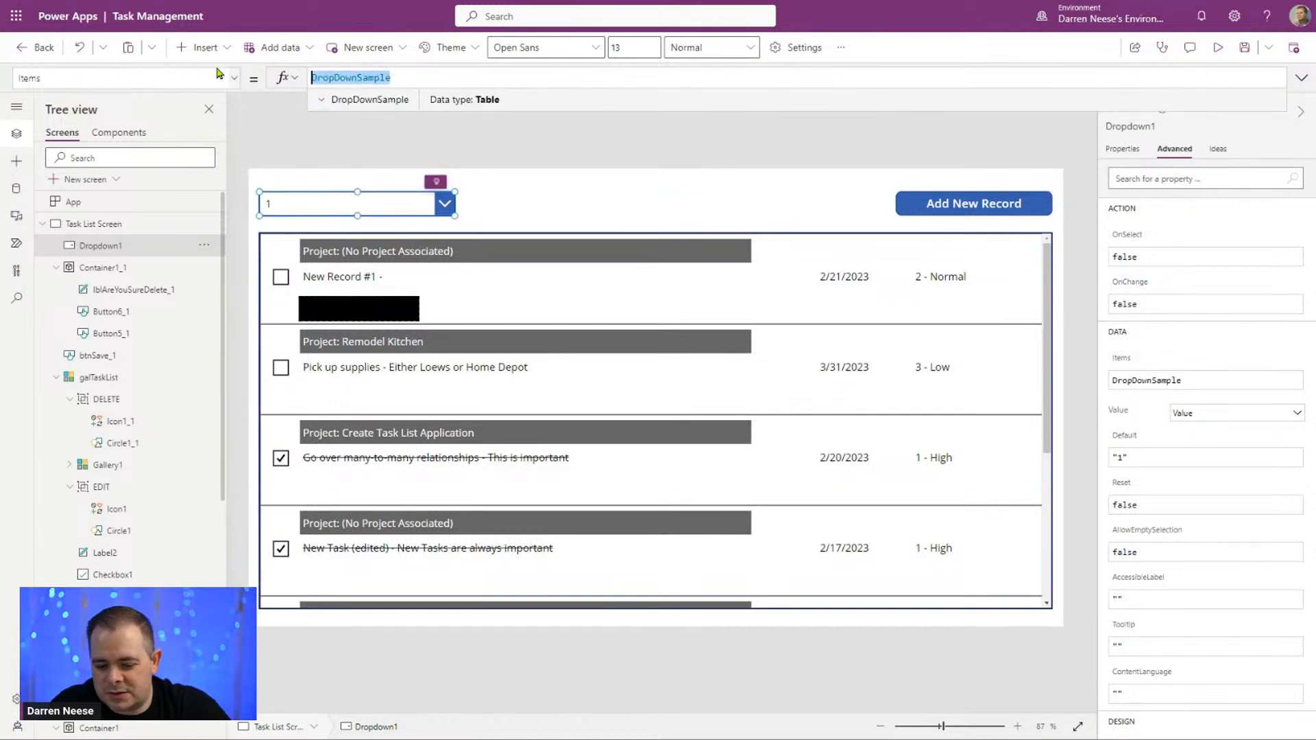
pyautogui.write('[""]')
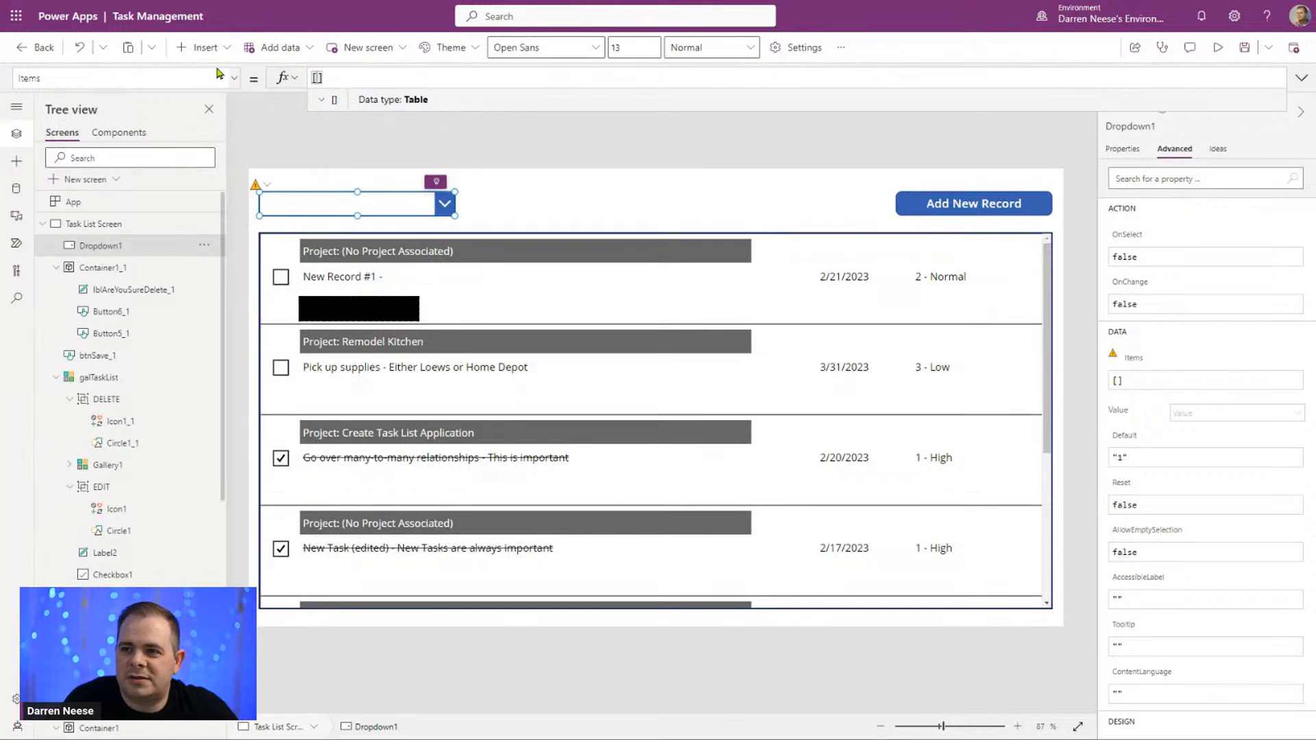
pyautogui.press('Left')
pyautogui.write('Show All ')
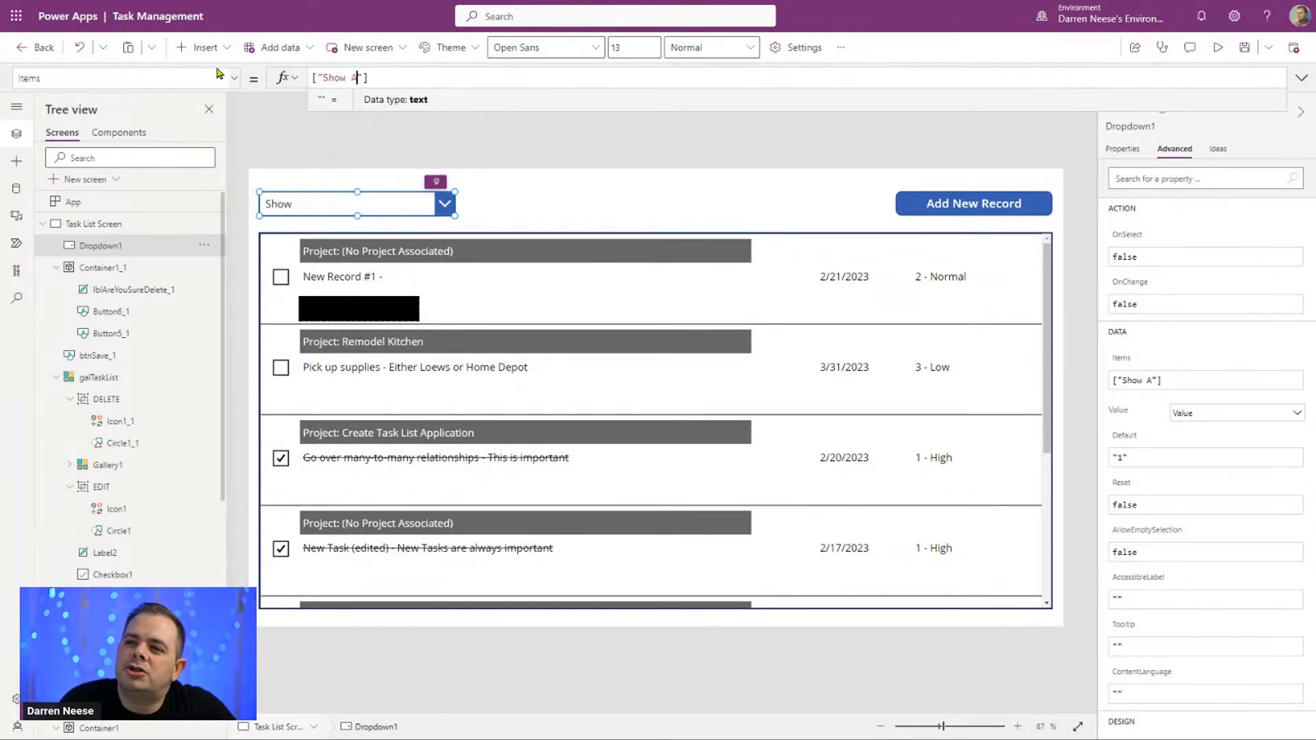
pyautogui.write('Tasks')
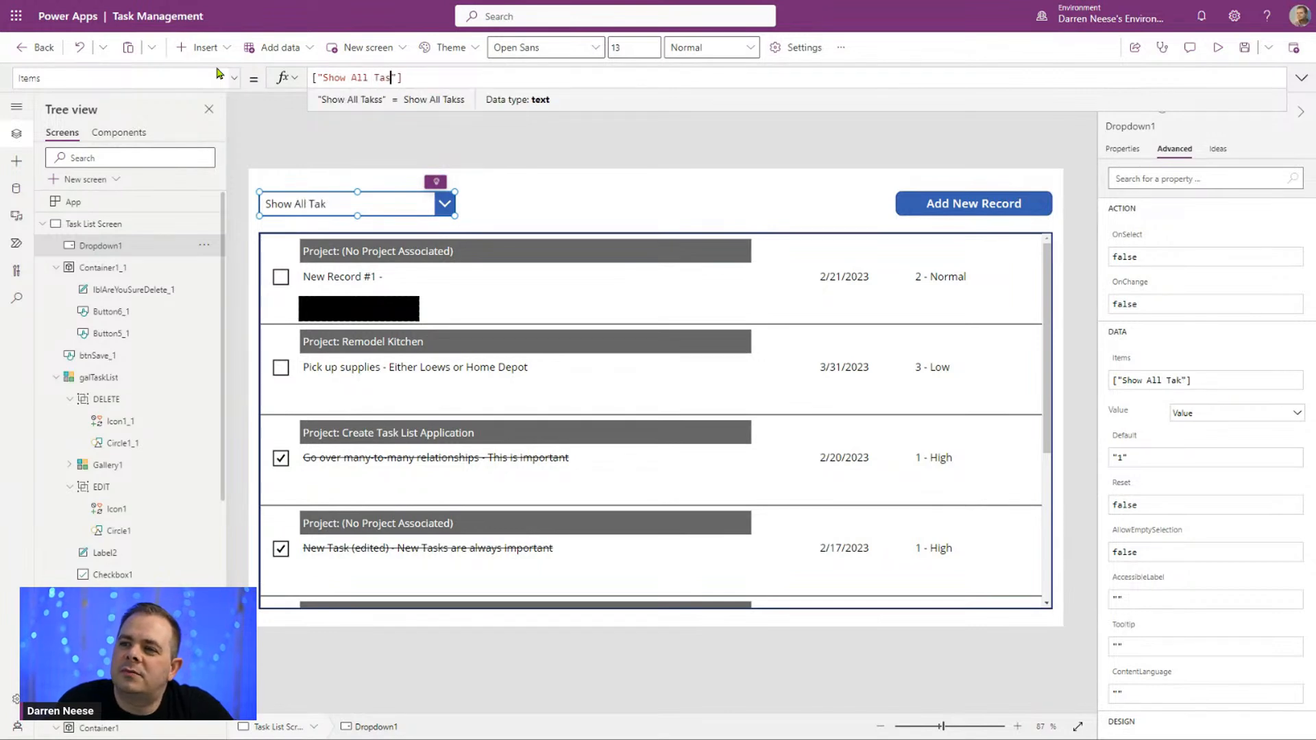
pyautogui.write('", ')
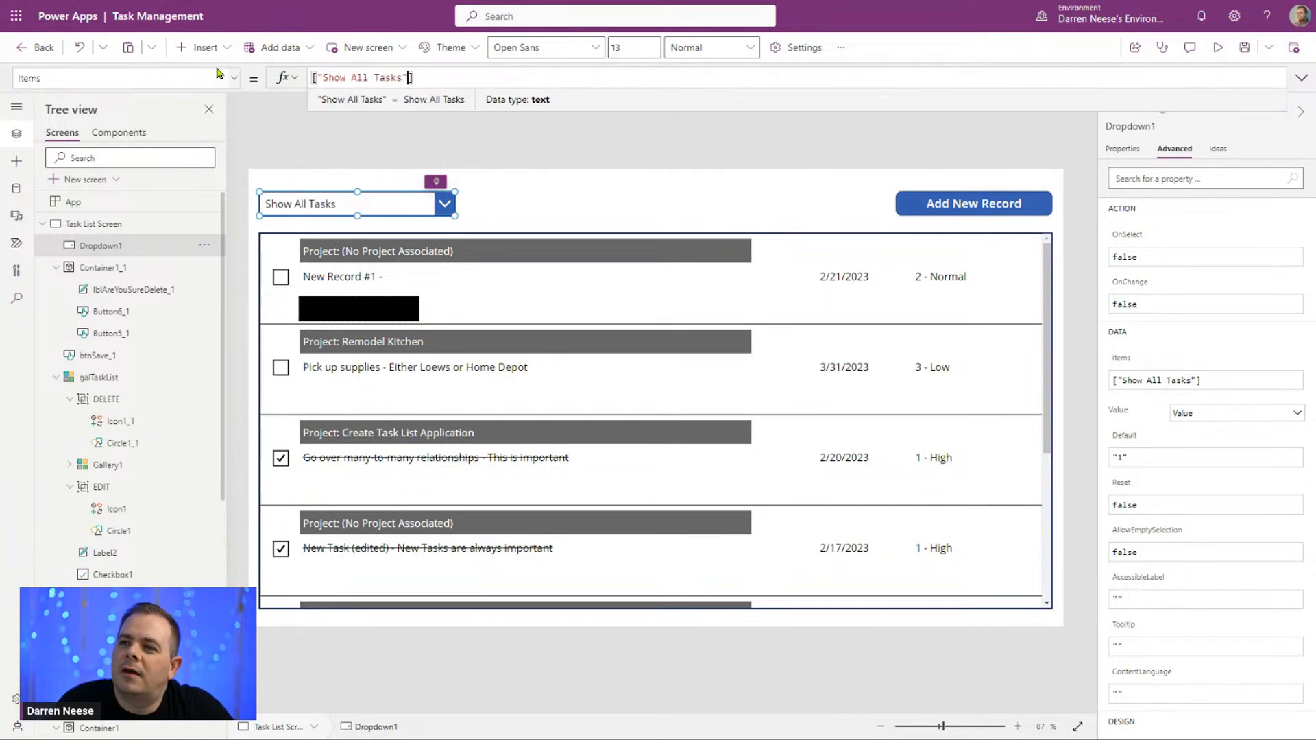
pyautogui.write('"Show ')
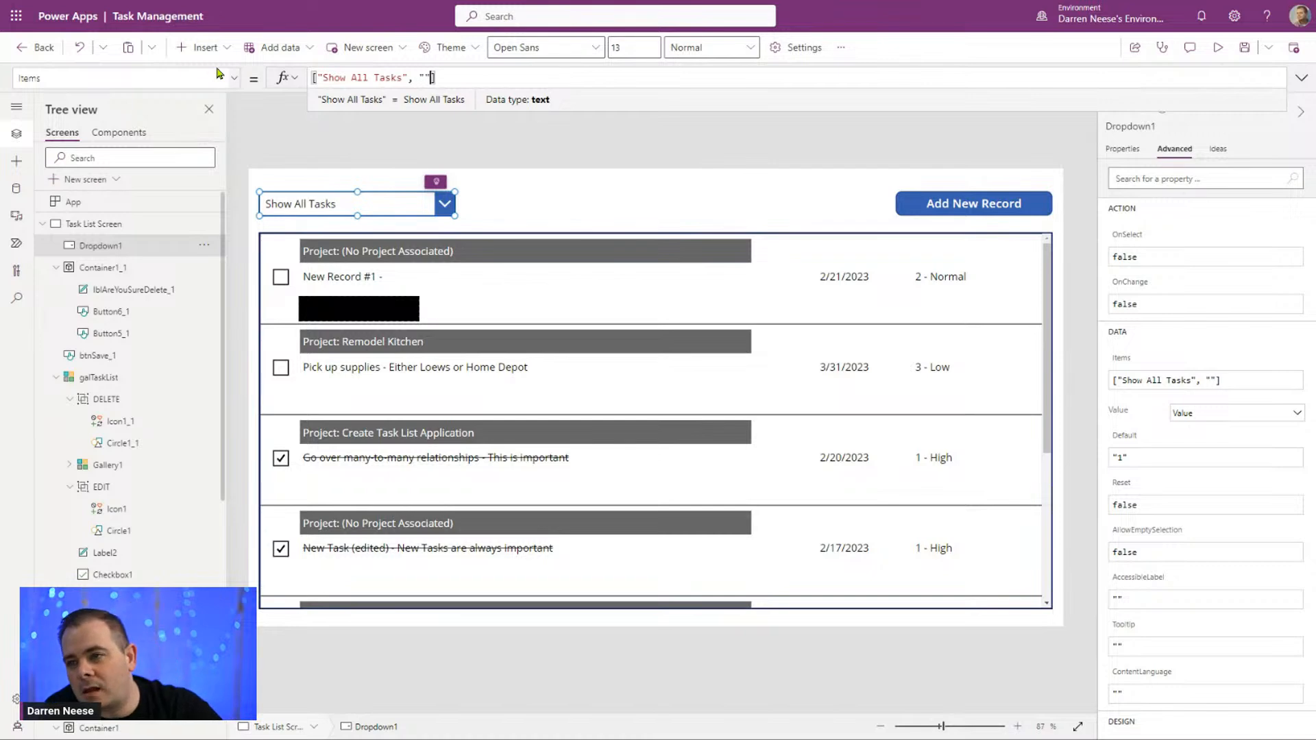
pyautogui.write('Completed Tasks')
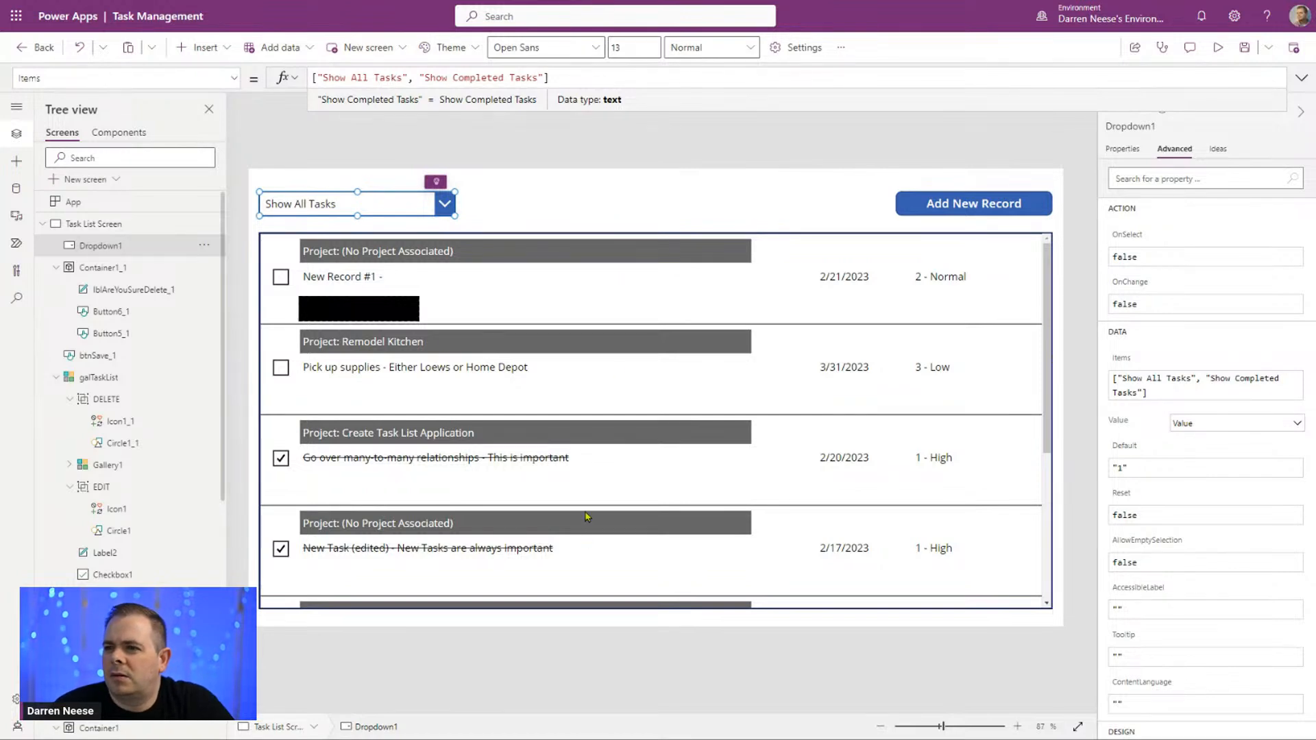
pyautogui.click(549, 199)
# Step: Rename the drop-down control above the task gallery as drpFilterTasks
pyautogui.click(391, 200)
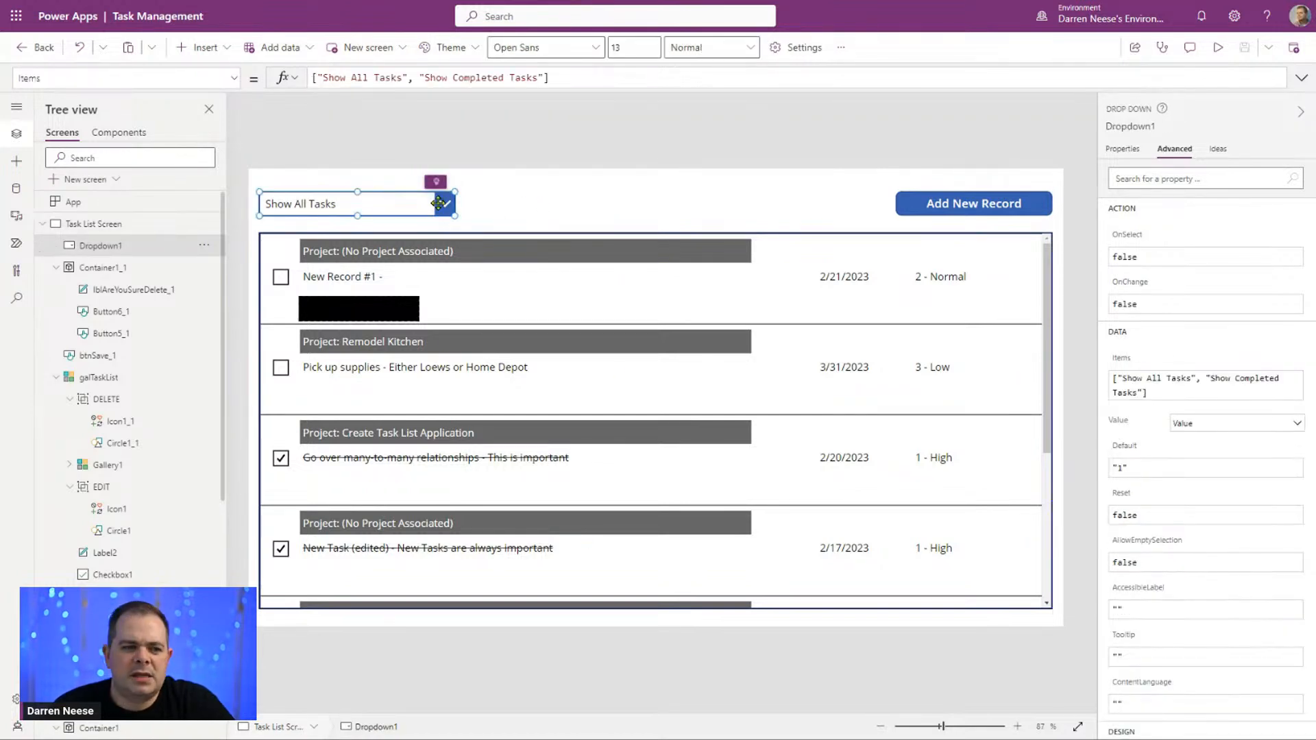
pyautogui.click(1122, 125)
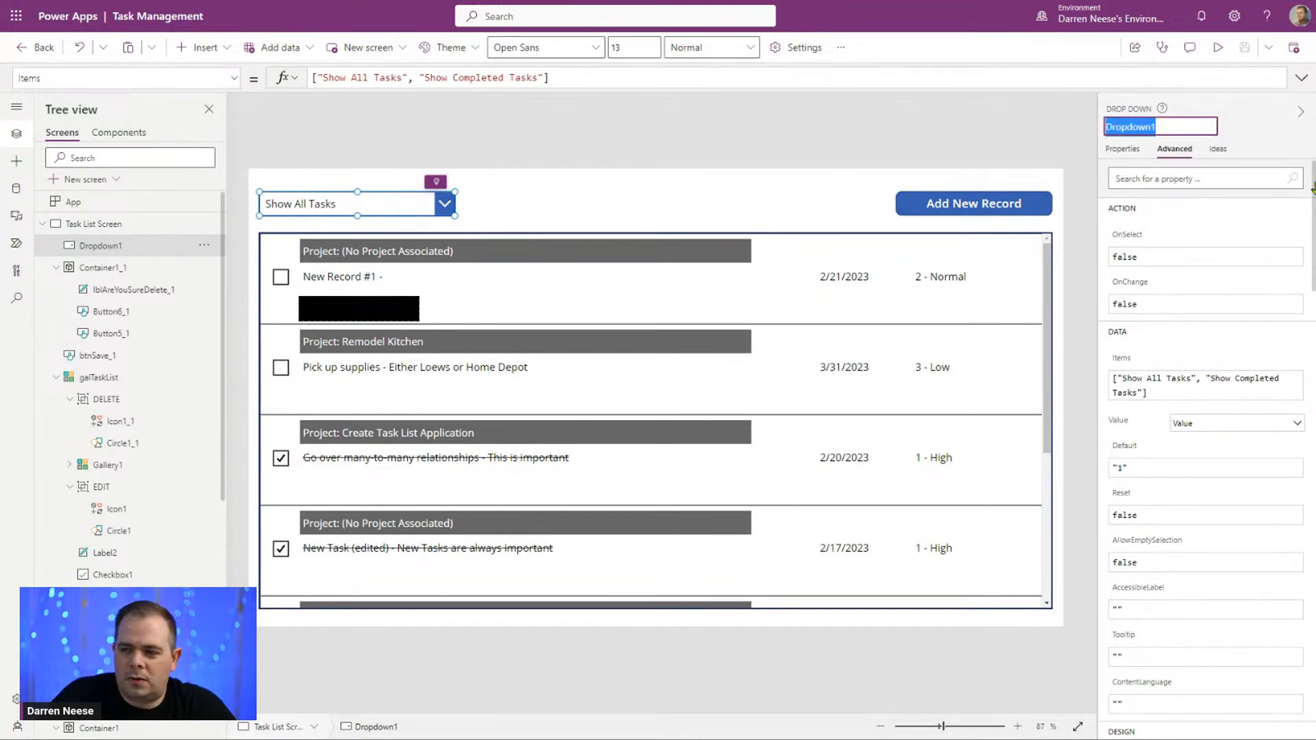
pyautogui.write('drp')
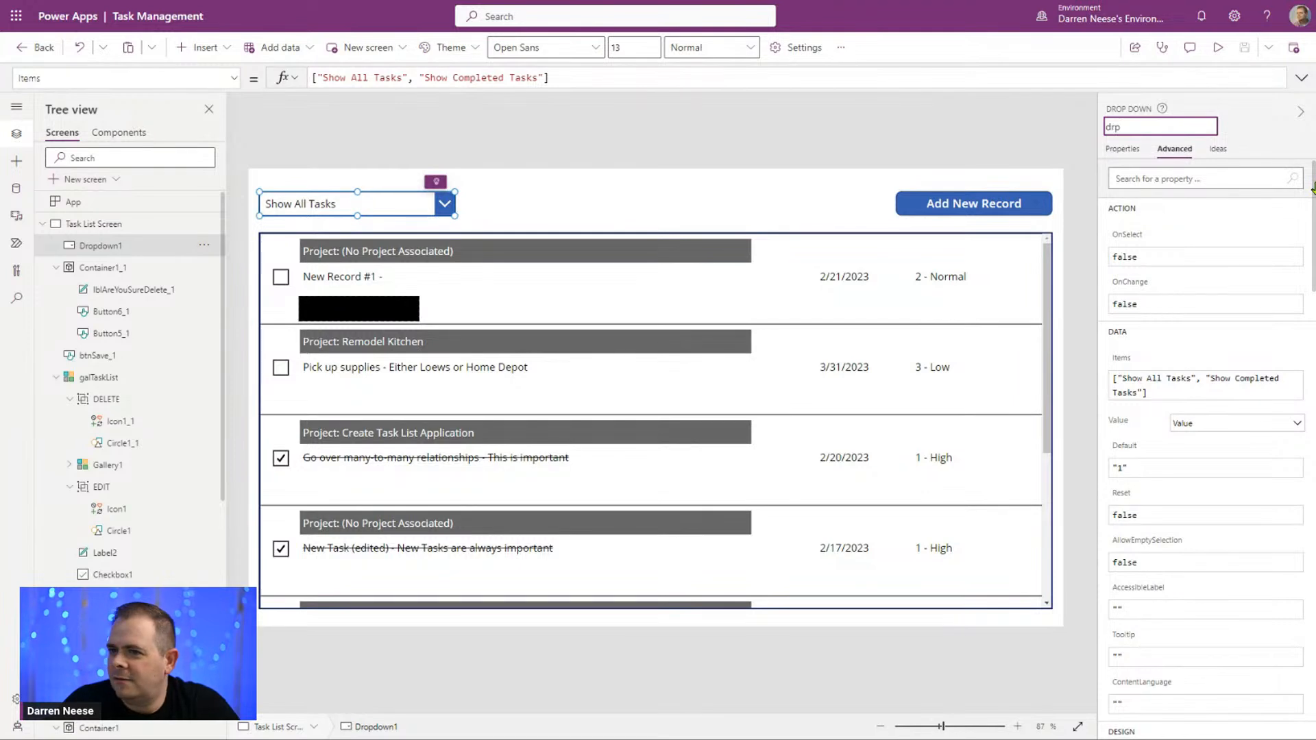
pyautogui.write('FilterT')
pyautogui.write('akss')
pyautogui.press('BackSpace')
pyautogui.press('BackSpace')
pyautogui.press('BackSpace')
pyautogui.write('sks')
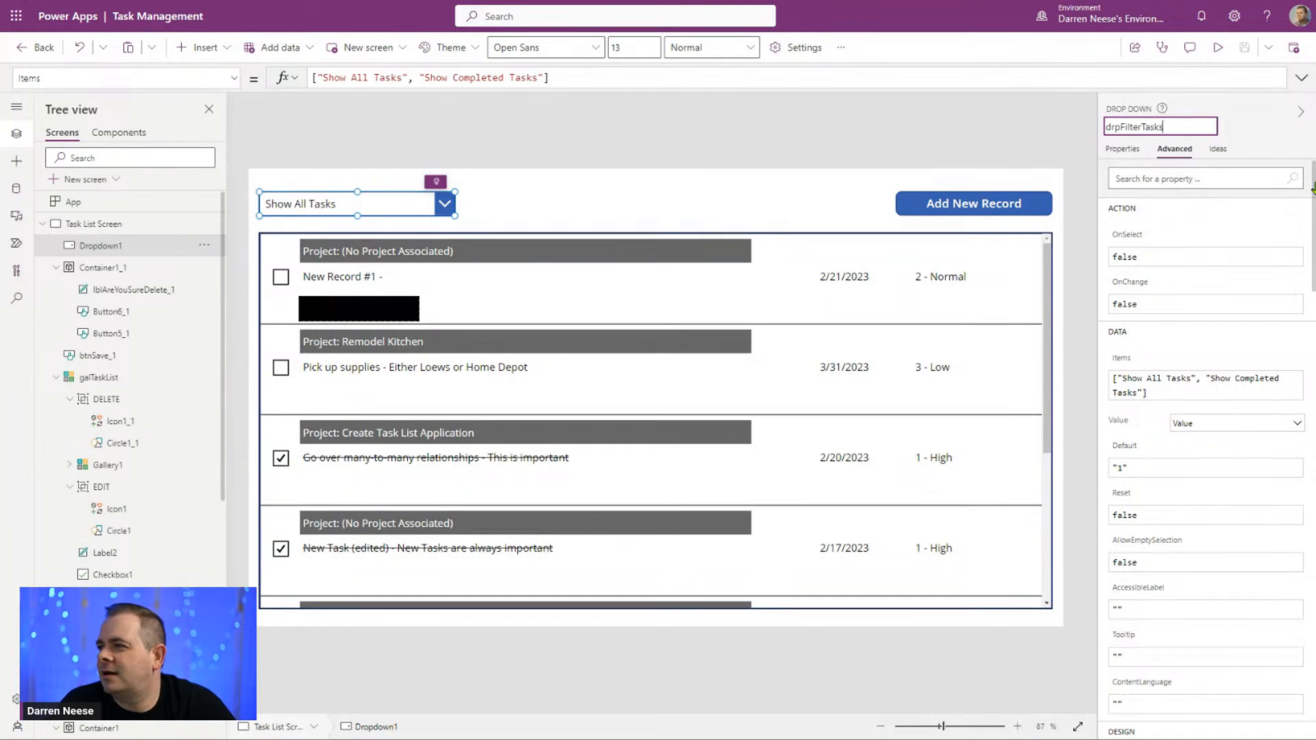
pyautogui.press('Return')
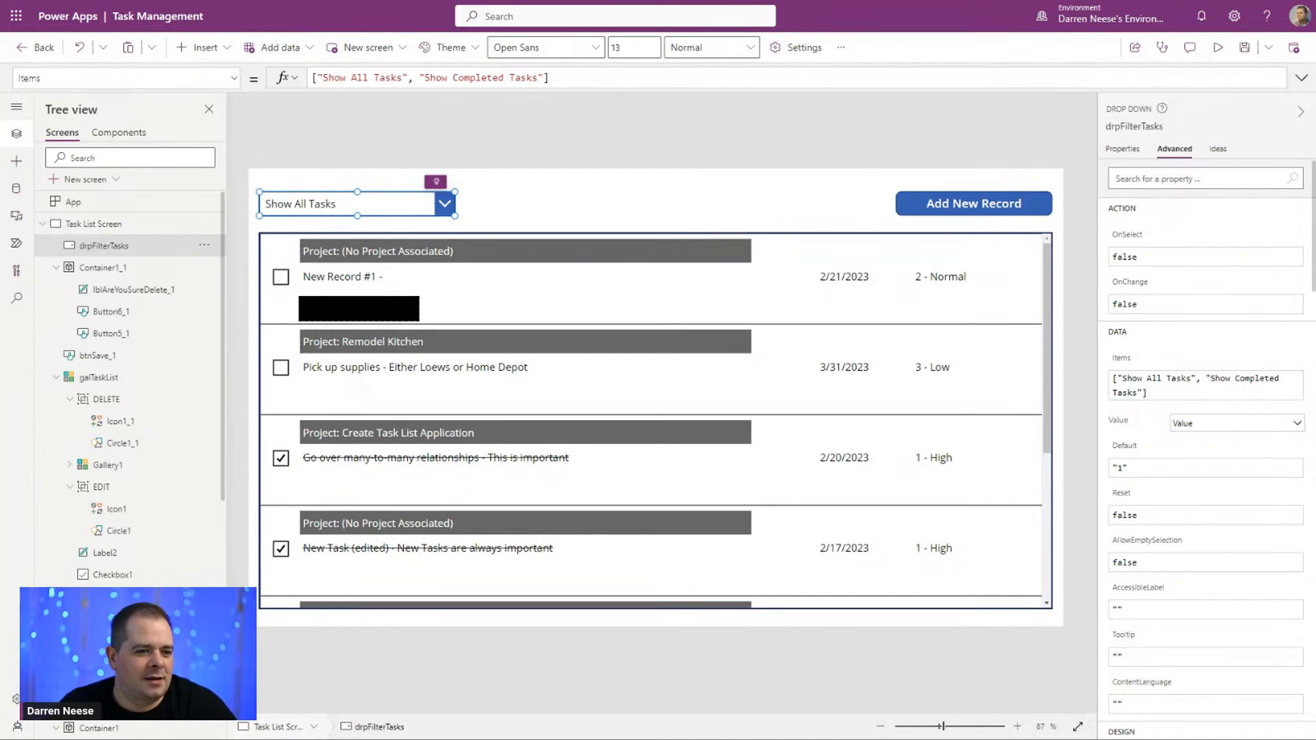
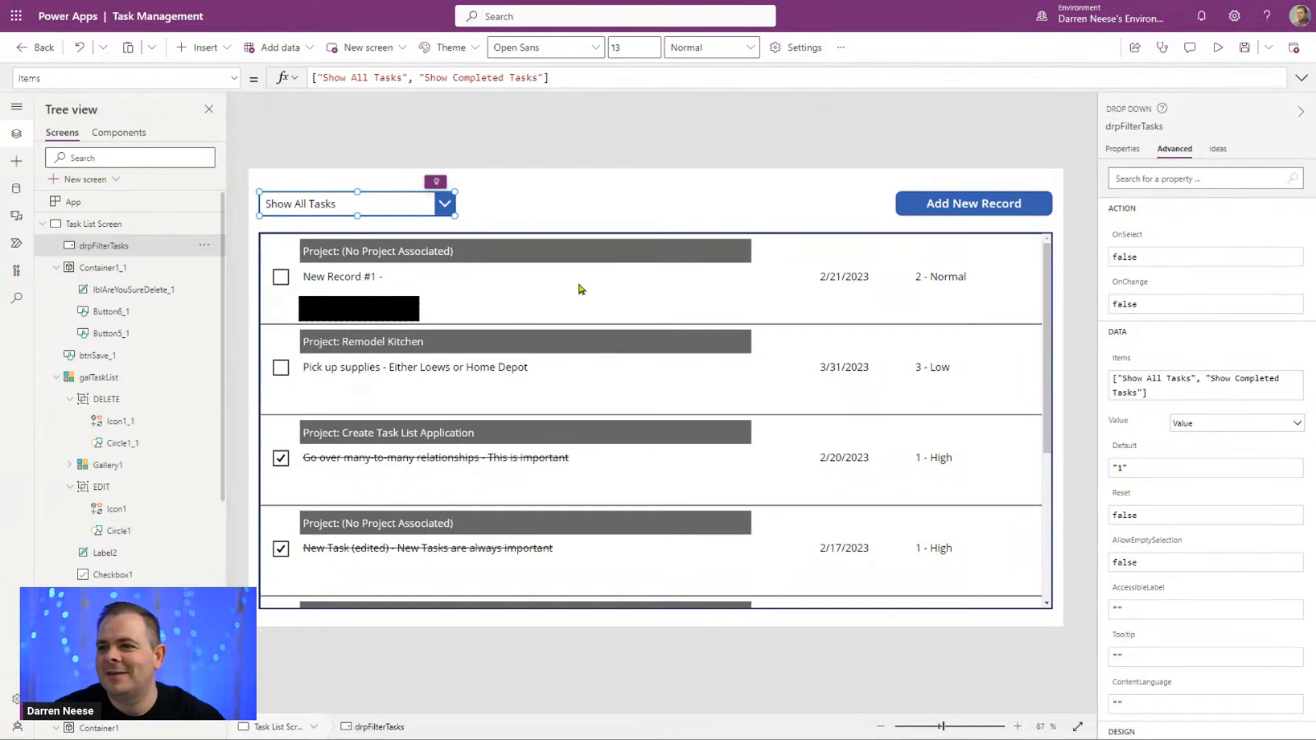
# Step: Open the galTaskList gallery's Items formula in an enlarged editor, format it over several lines and add a blank line inside Sort
pyautogui.click(1165, 127)
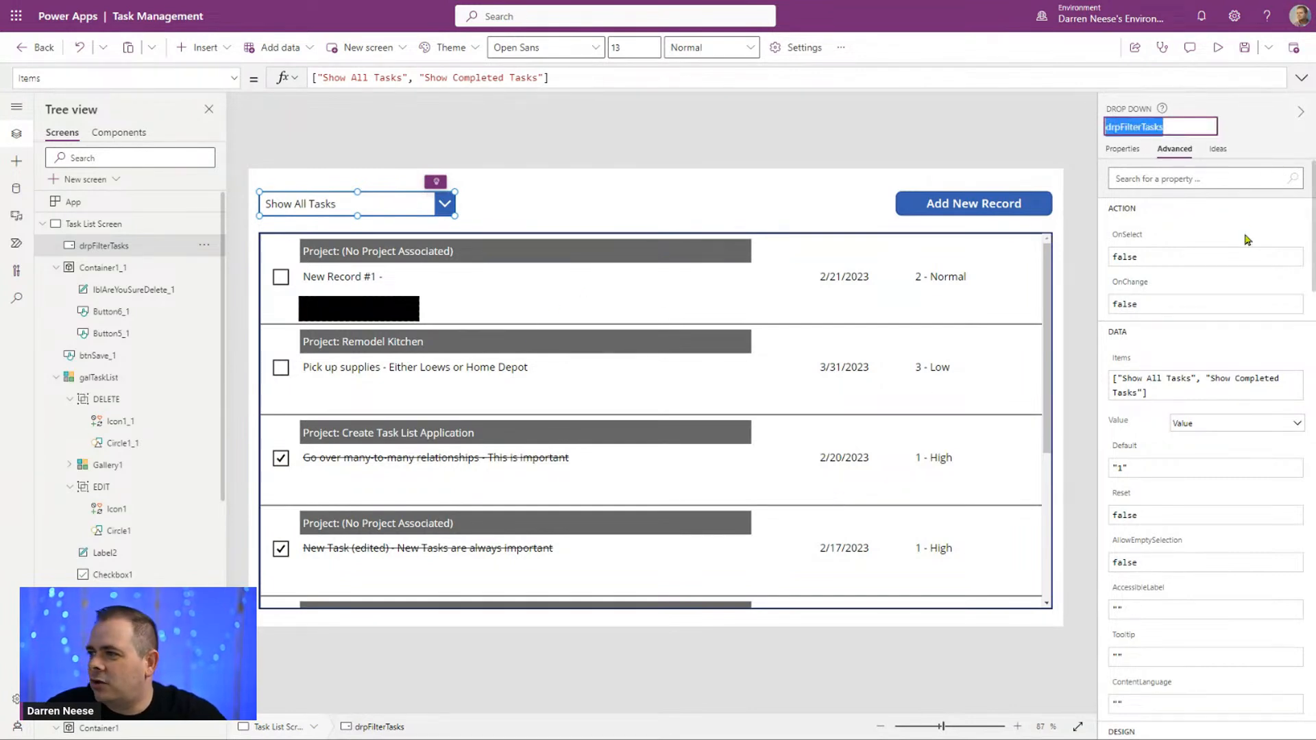
pyautogui.click(791, 433)
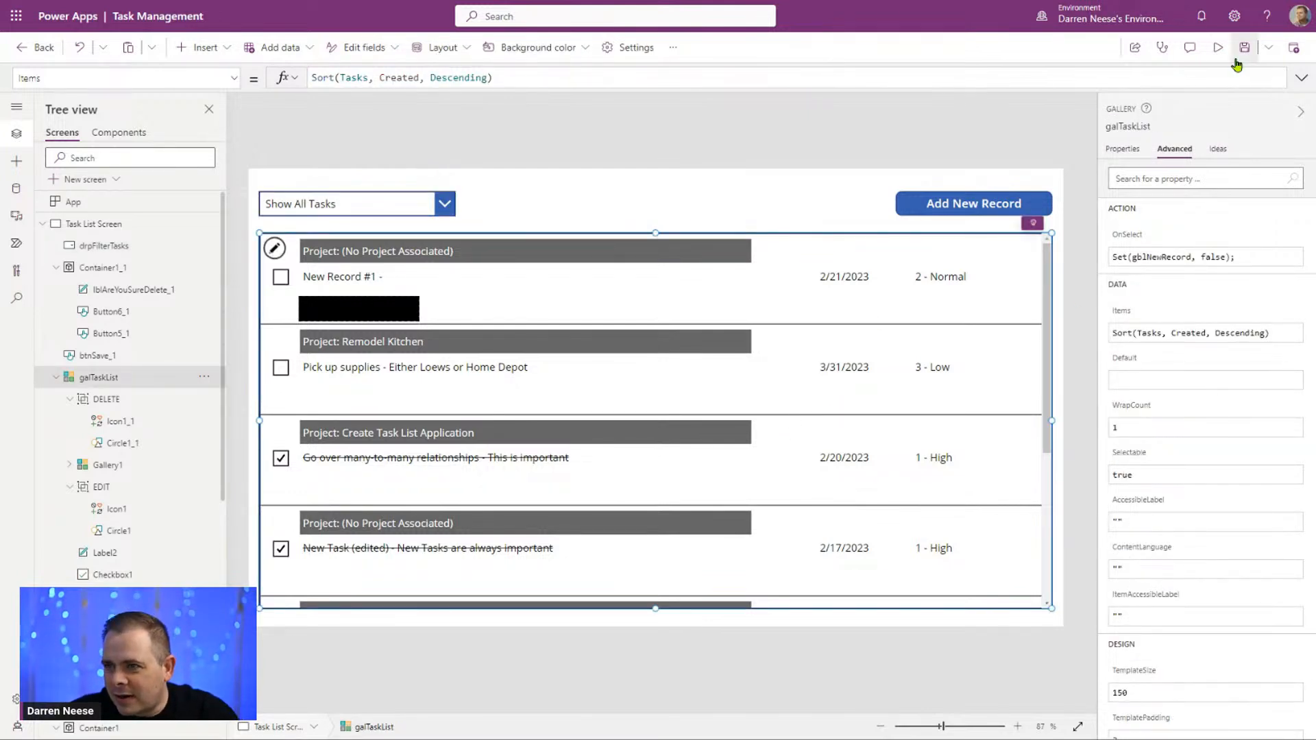
pyautogui.click(1301, 78)
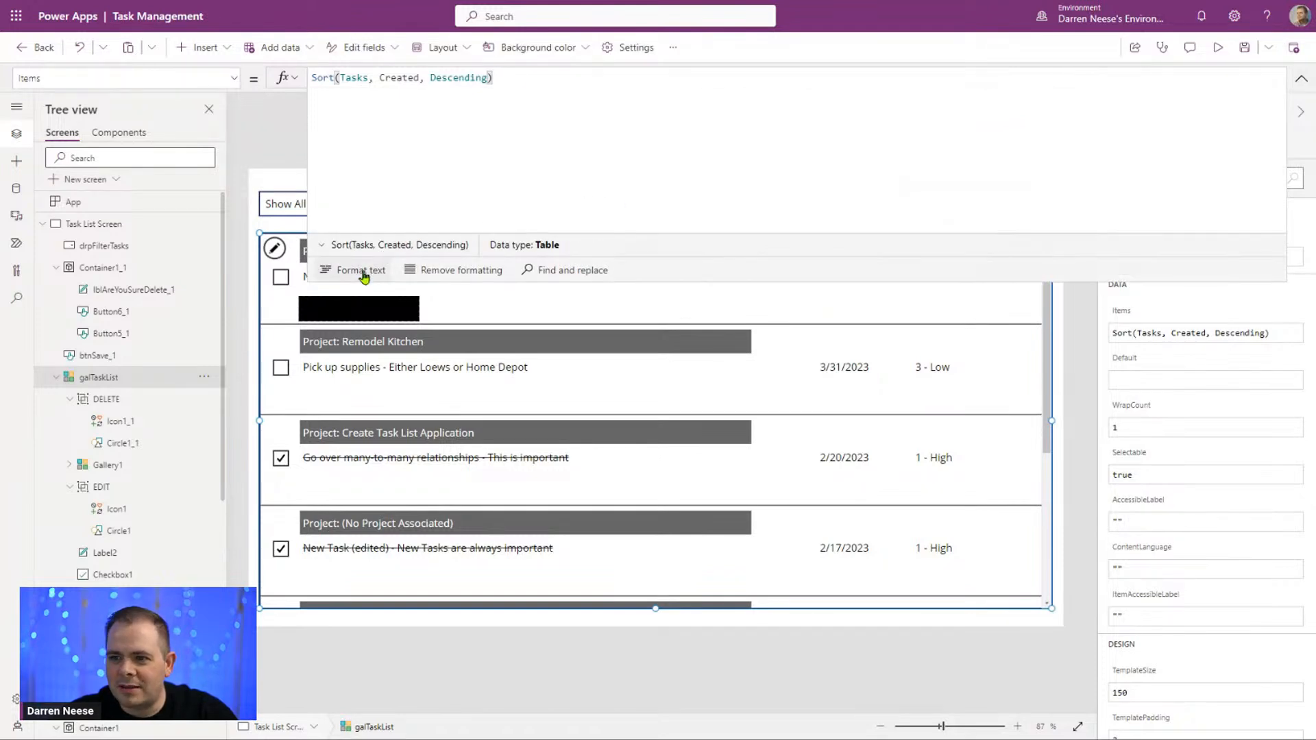
pyautogui.click(361, 270)
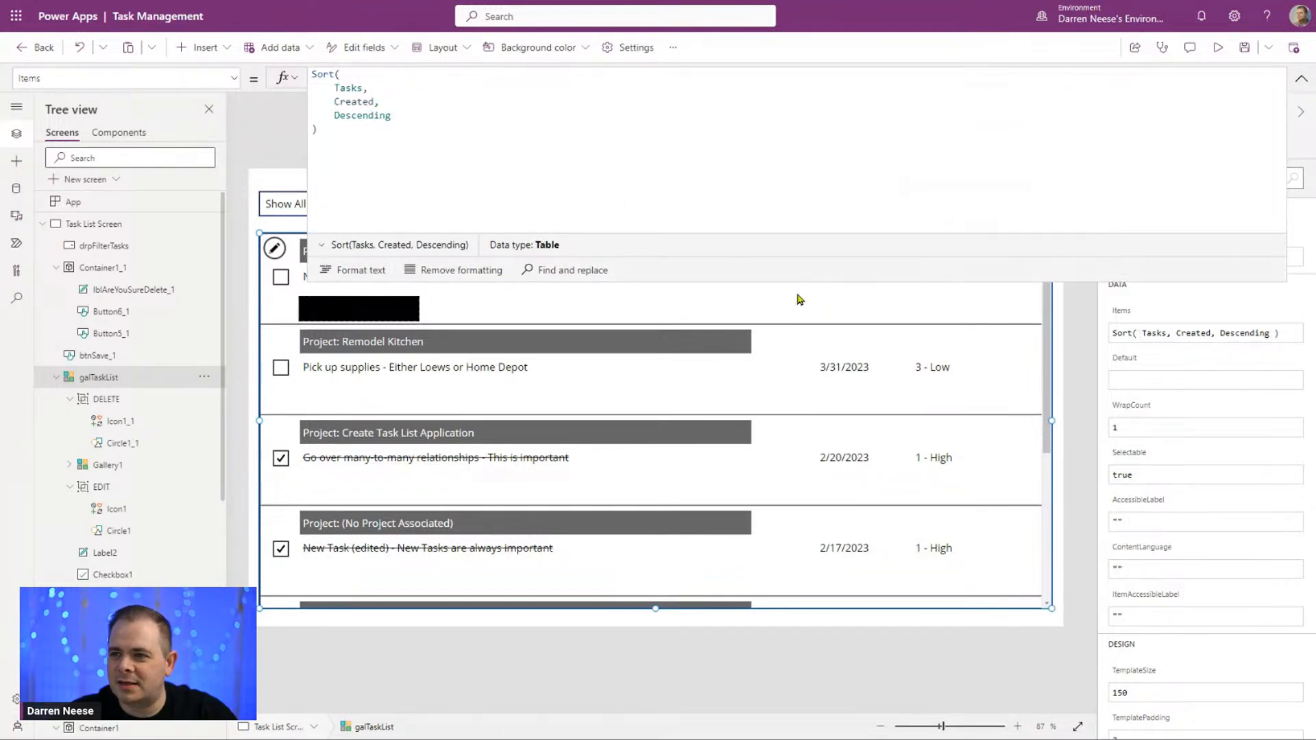
pyautogui.moveTo(800, 283); pyautogui.dragTo(800, 394)
pyautogui.click(580, 129)
pyautogui.click(390, 80)
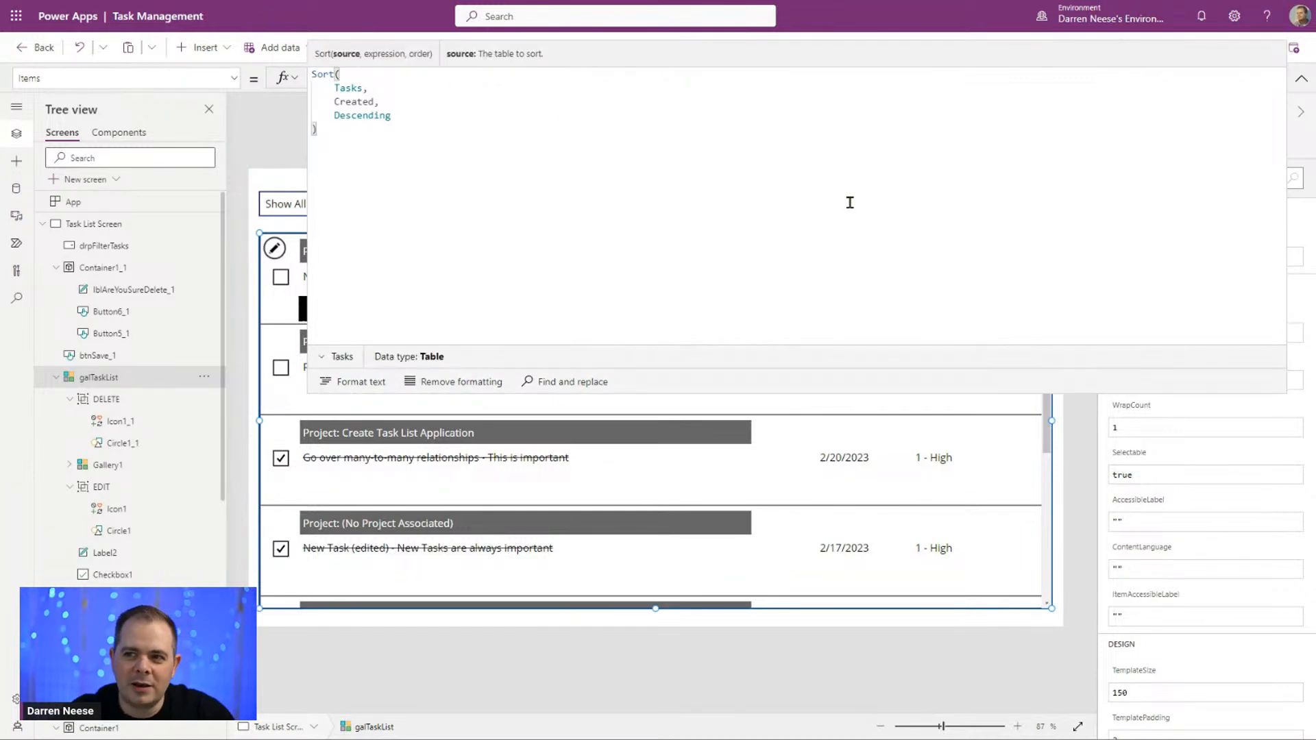
pyautogui.press('Return')
pyautogui.write('Filt')
pyautogui.hotkey('shift', 'Home')
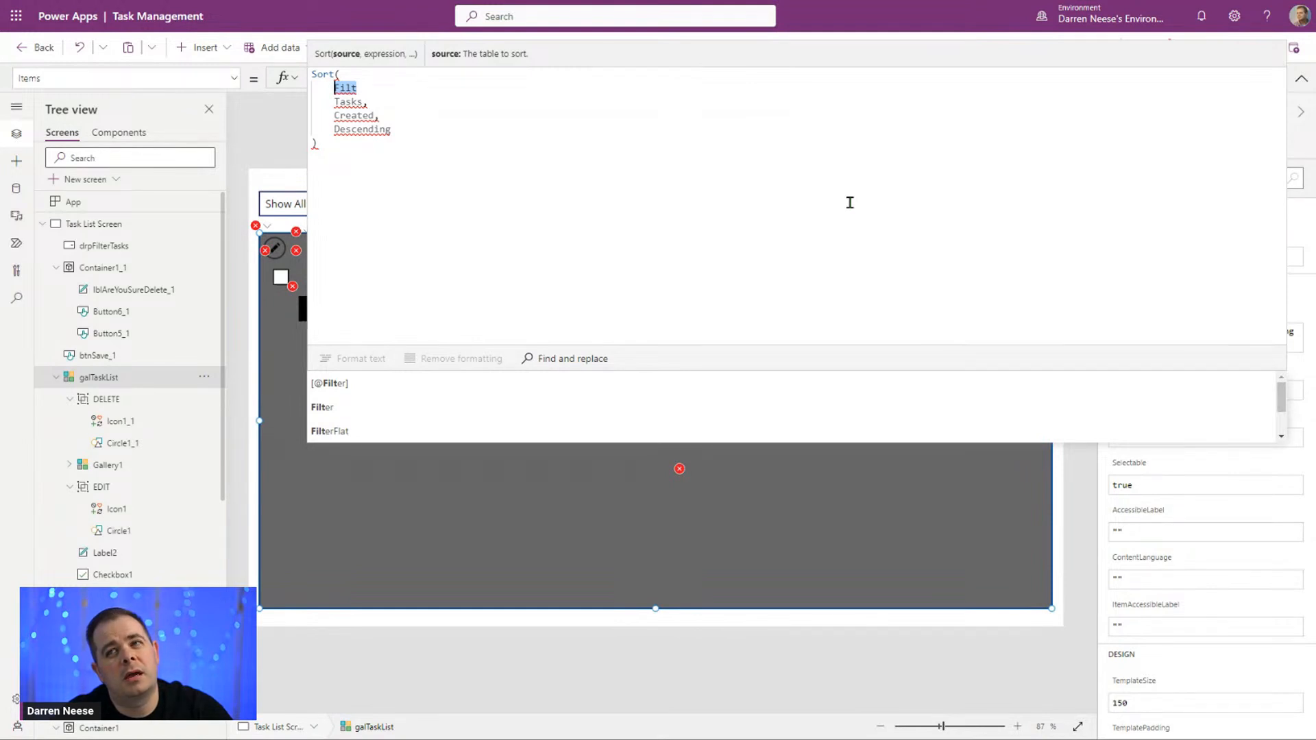
pyautogui.press('BackSpace')
# Step: Begin an If function inside Sort with the condition drpFilterTasks.SelectedText.Value = ""
pyautogui.write('If(')
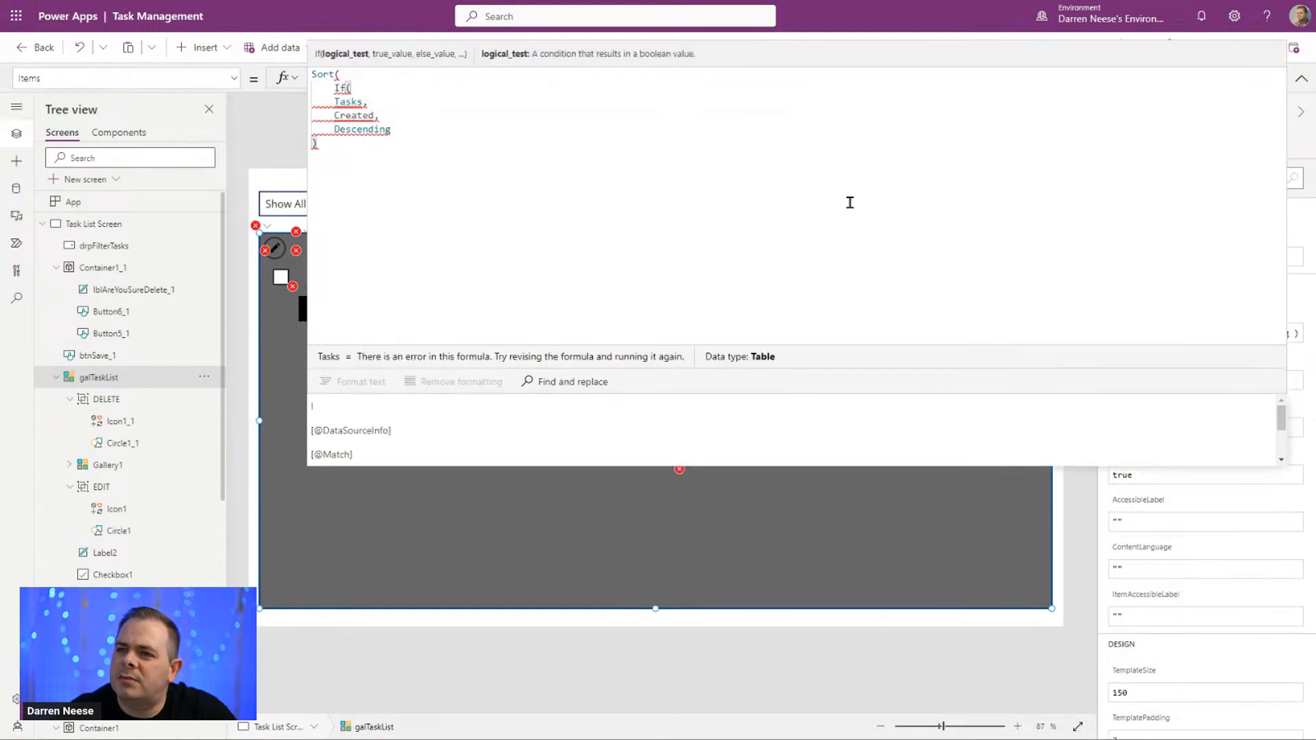
pyautogui.press('Return')
pyautogui.write('drpFilterTasks')
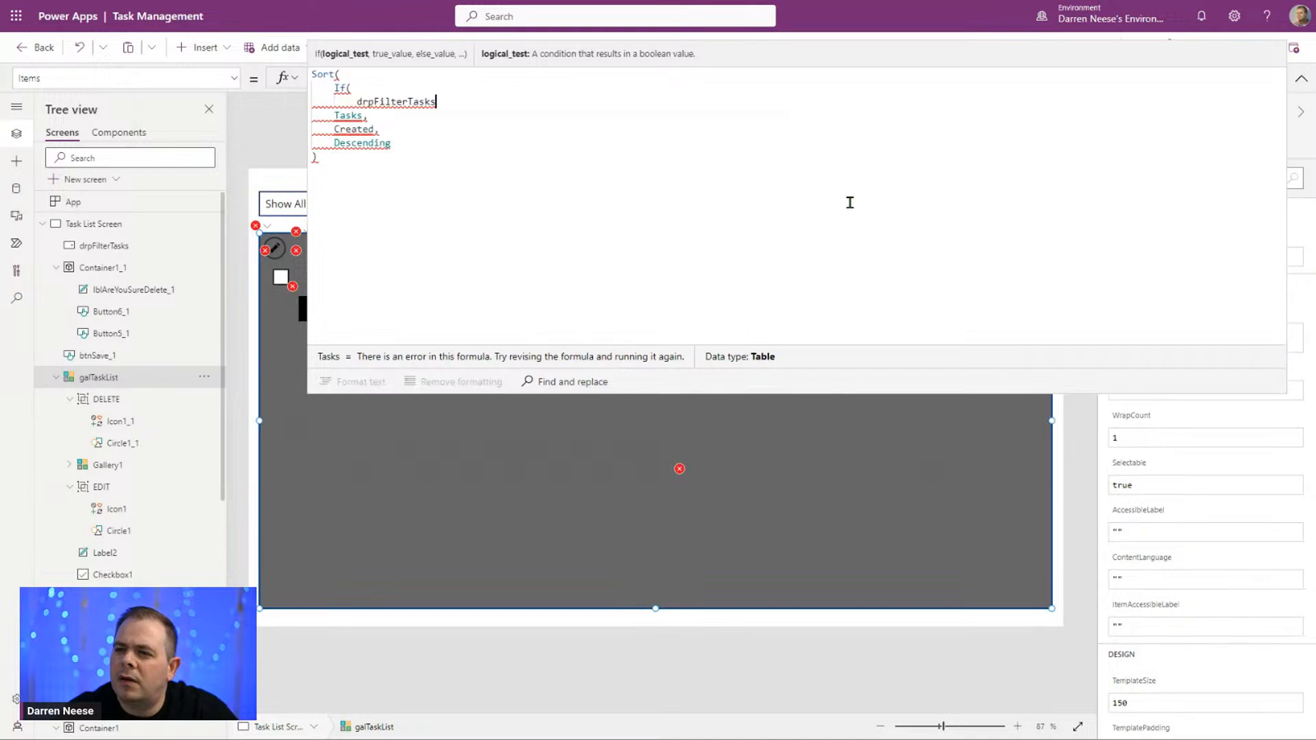
pyautogui.write('.SelectedText')
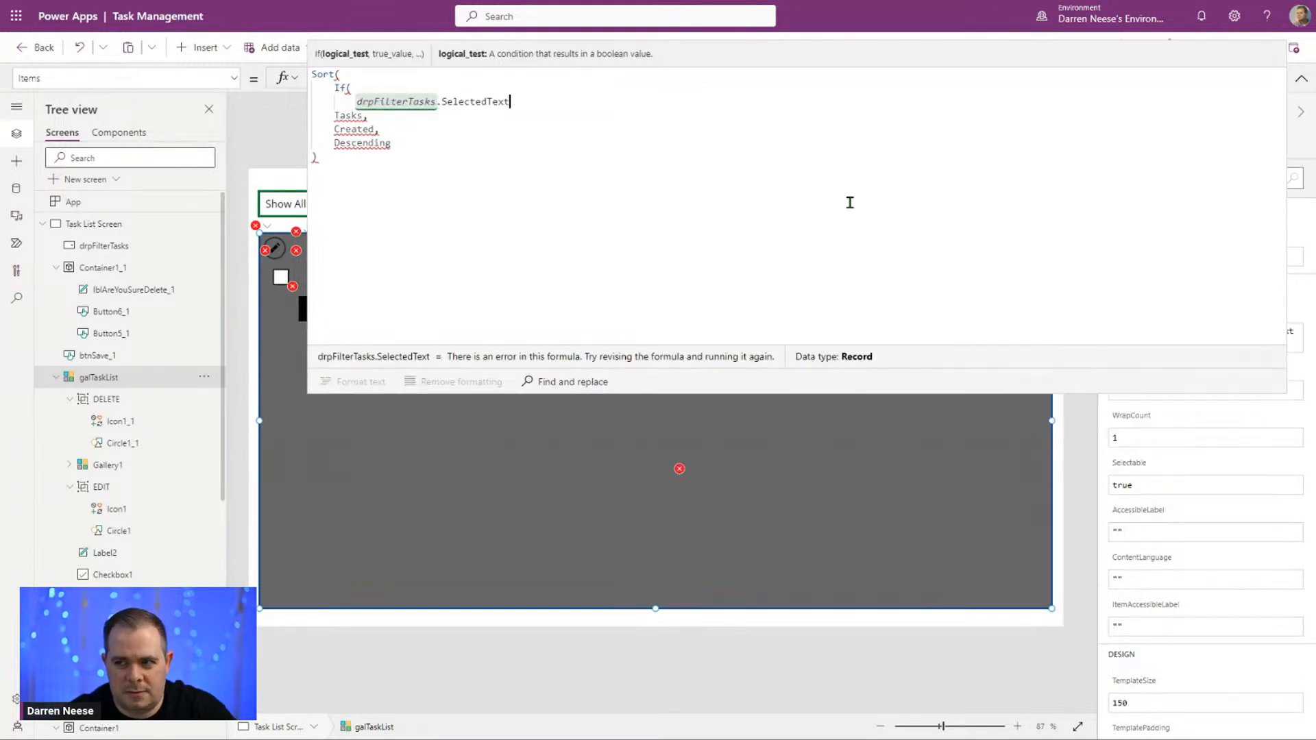
pyautogui.write('.')
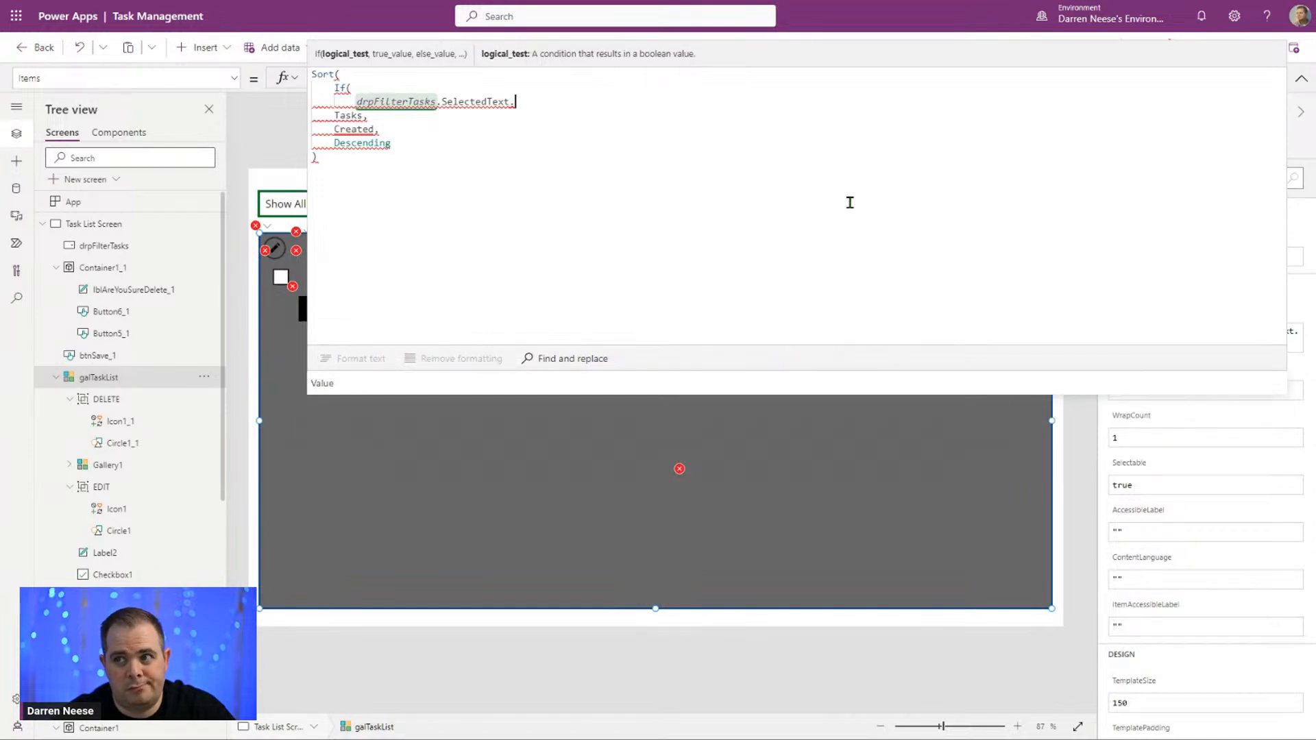
pyautogui.write('Value')
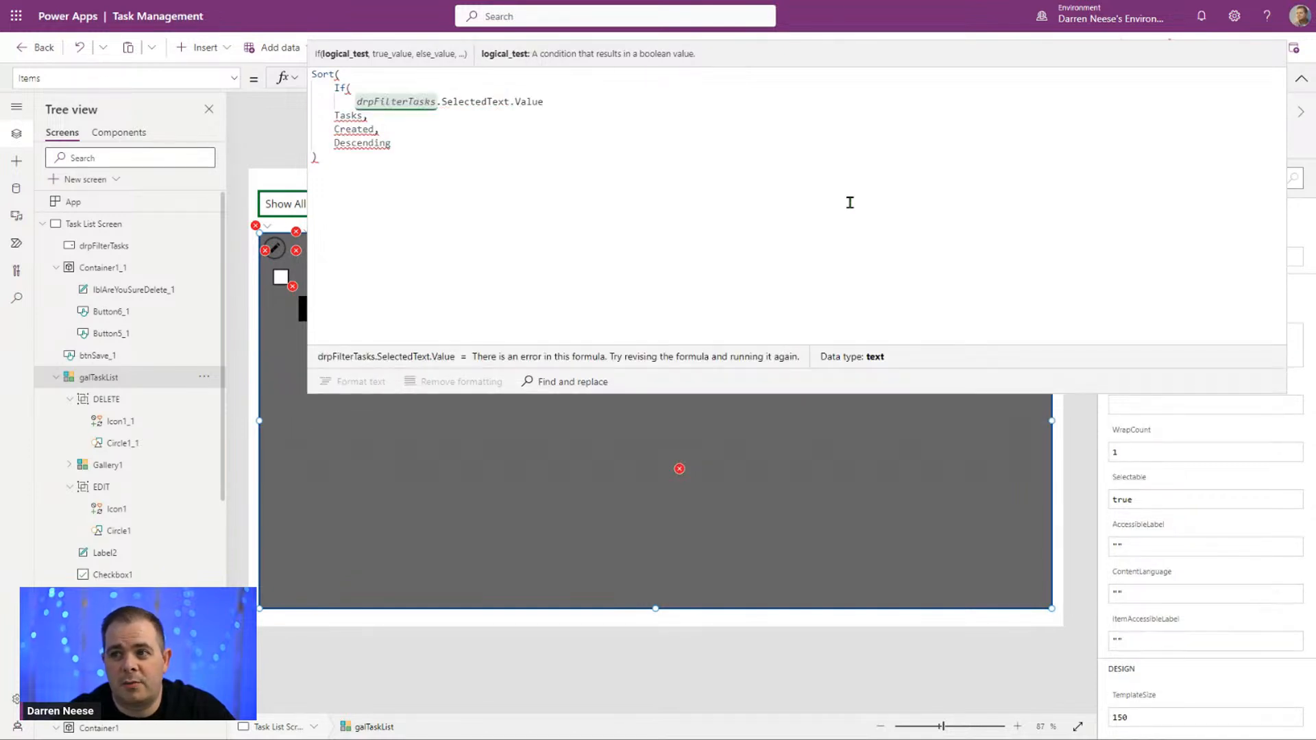
pyautogui.write(' = ""')
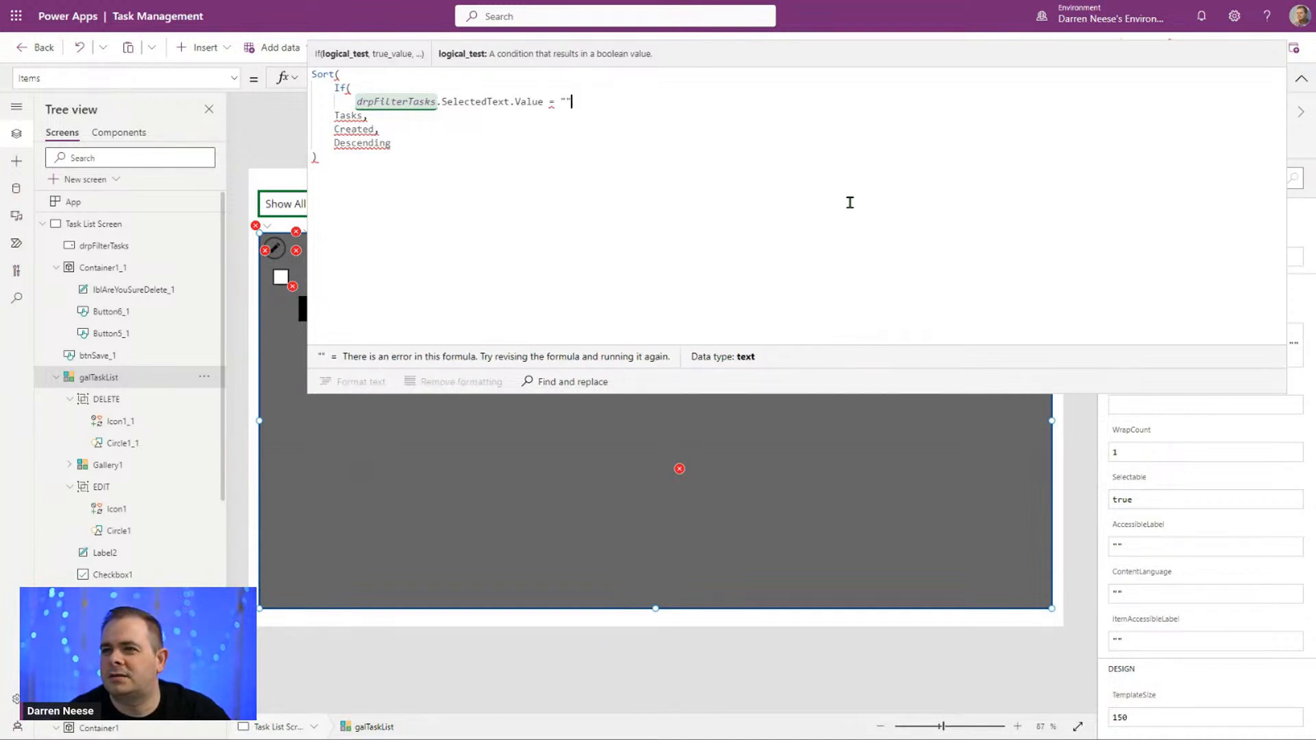
pyautogui.write(',')
# Step: End the If condition with a comma, leave blank space for the true value and close the If parenthesis
pyautogui.hotkey('shift', 'Return')
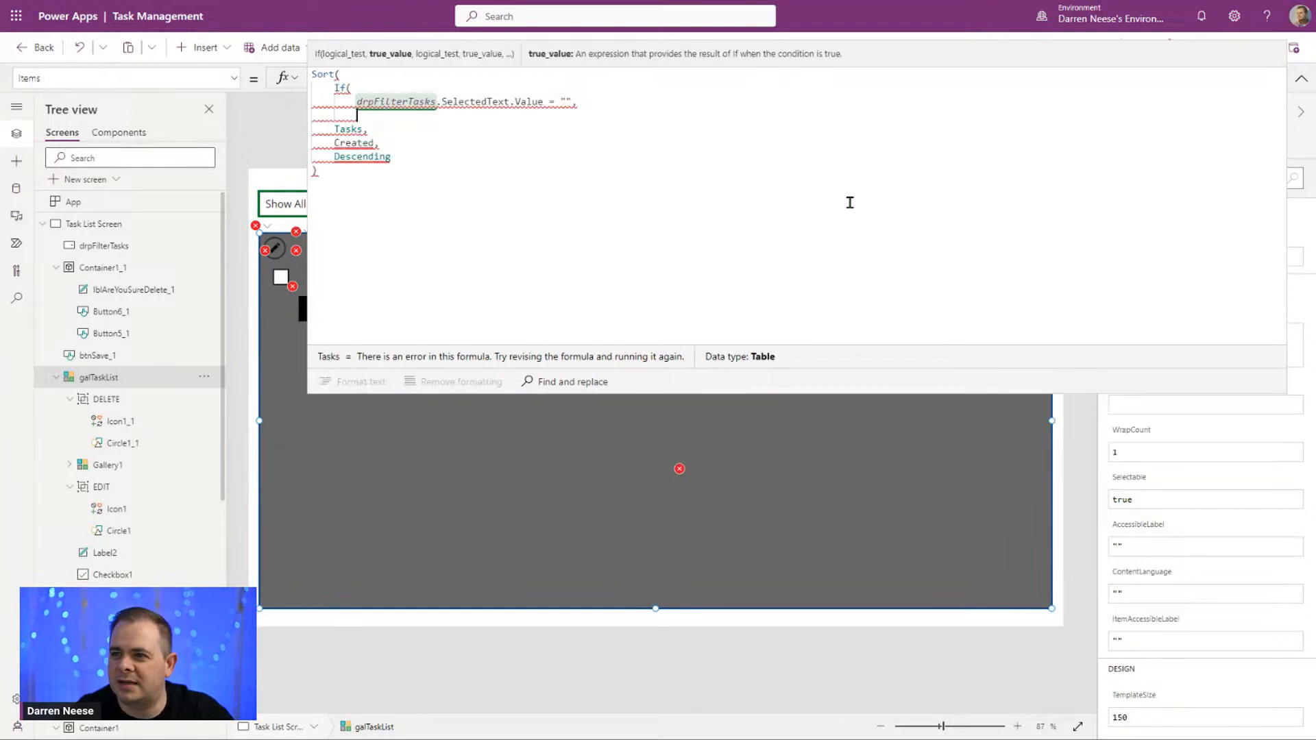
pyautogui.hotkey('shift', 'Return')
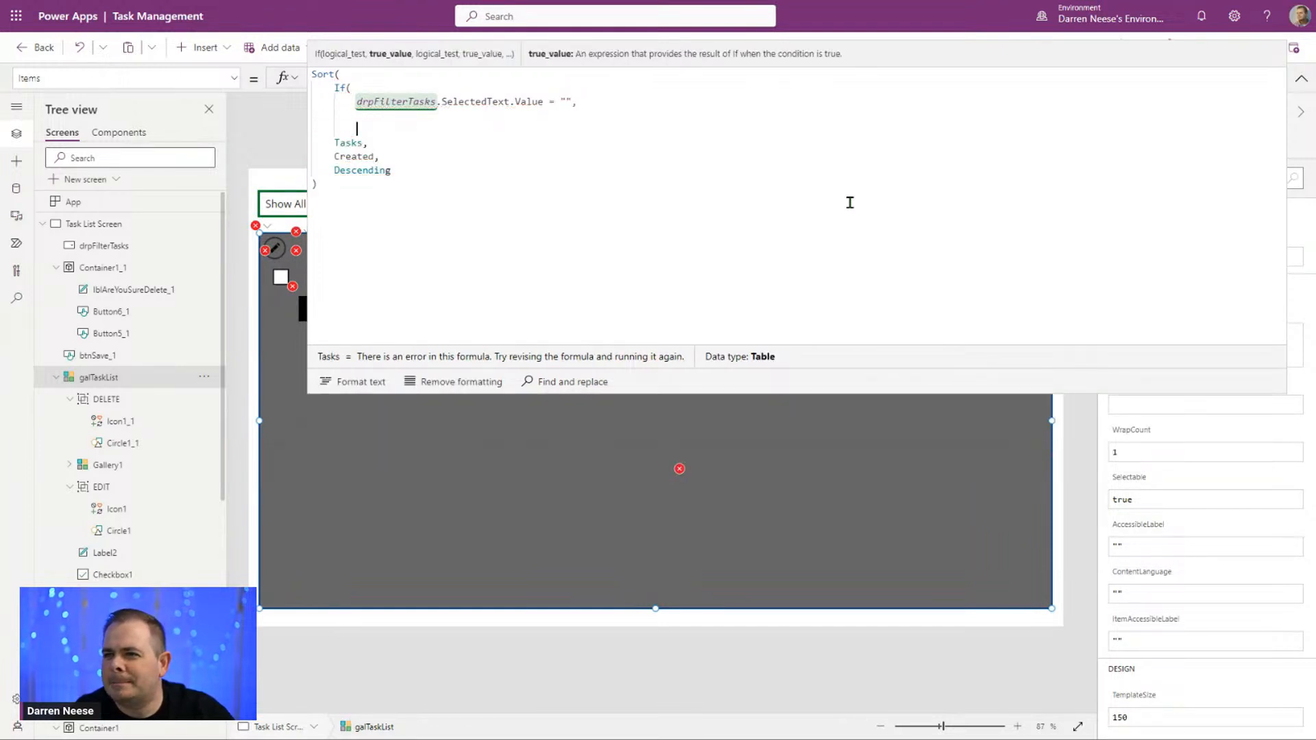
pyautogui.write(')')
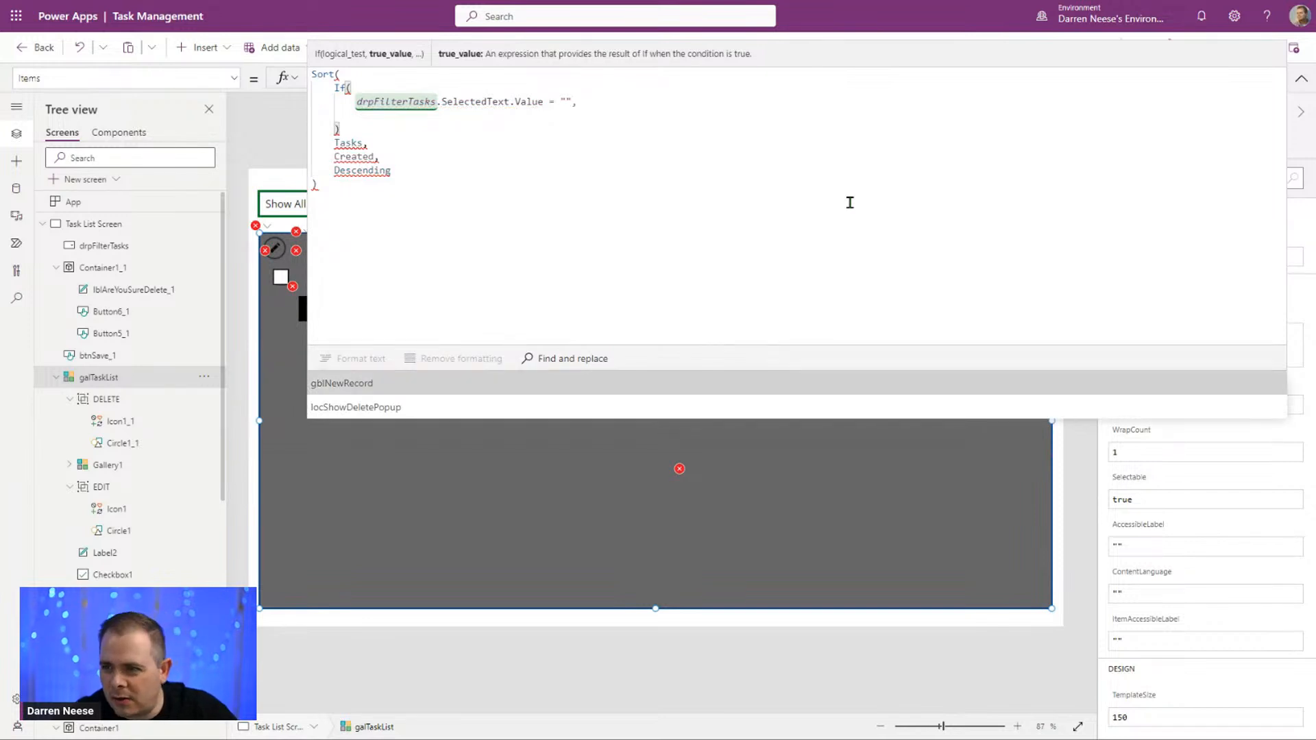
# Step: Copy the drpFilterTasks Items list and paste it as a // comment after the If condition in the gallery's Items formula
pyautogui.click(292, 203)
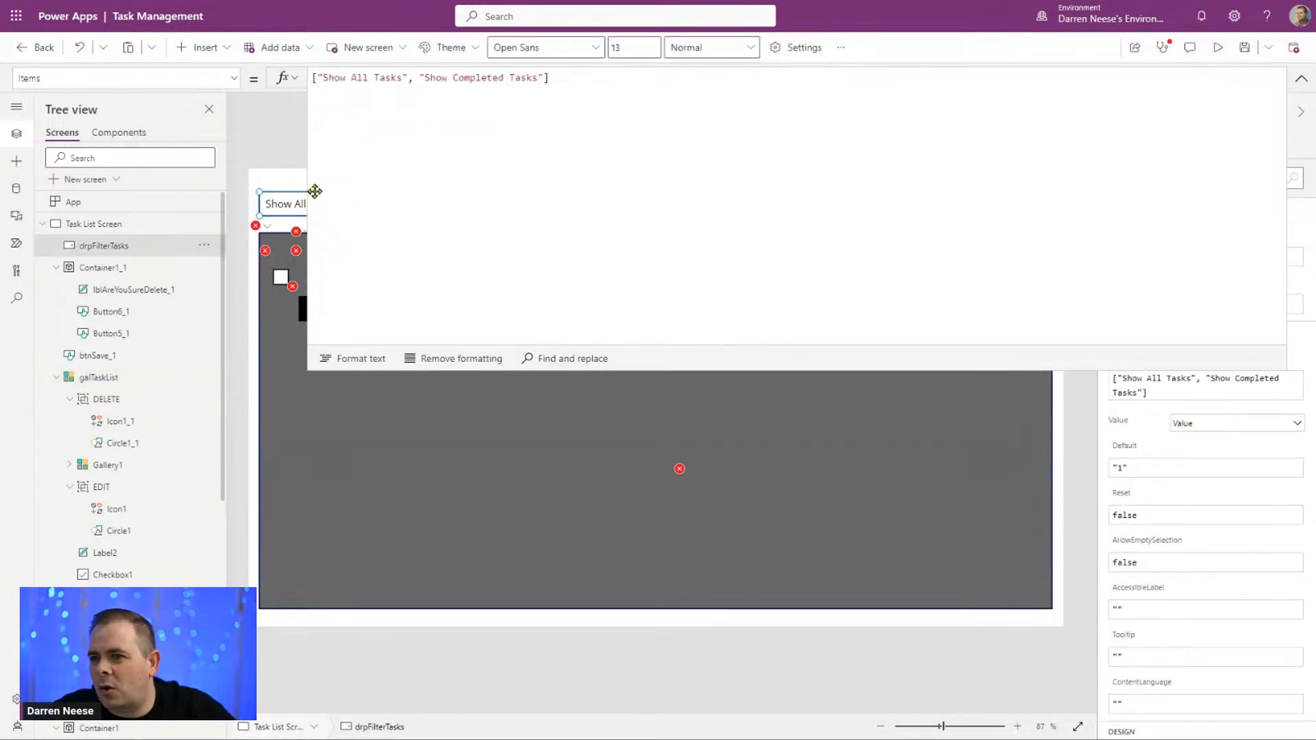
pyautogui.moveTo(597, 76); pyautogui.dragTo(288, 69)
pyautogui.hotkey('ctrl', 'c')
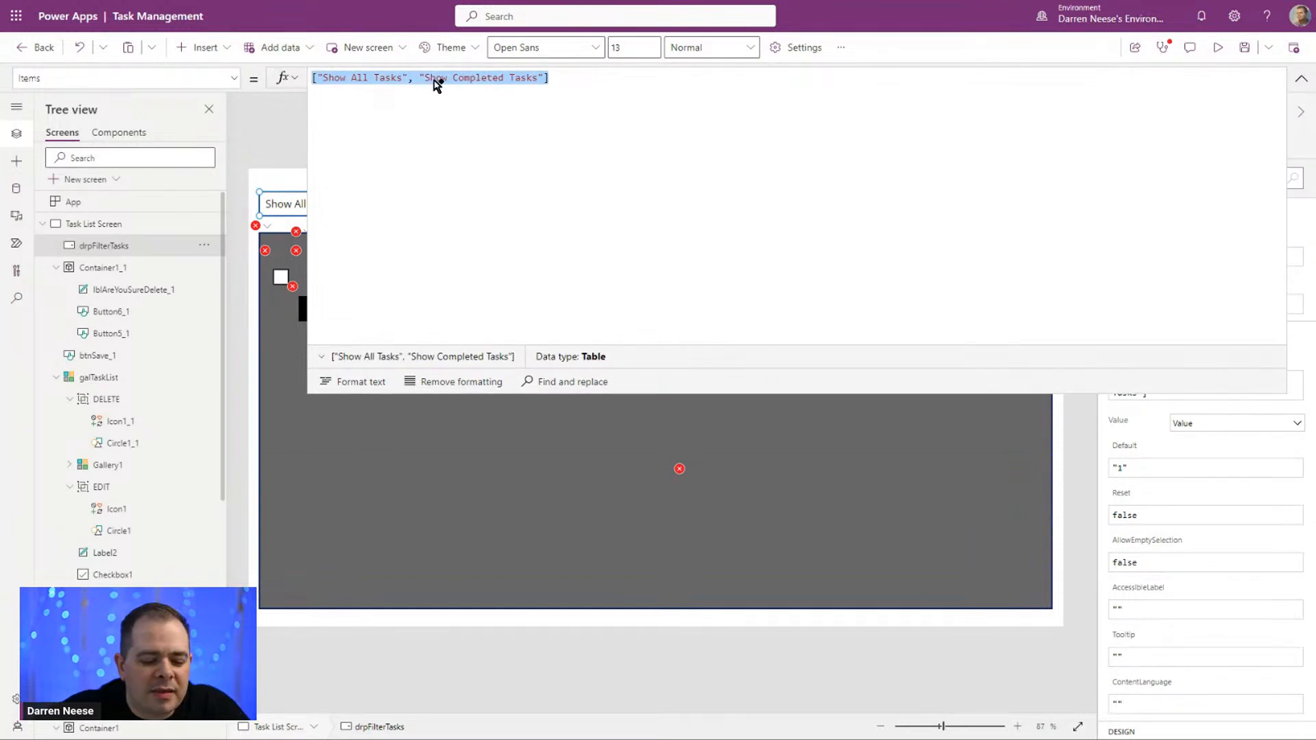
pyautogui.click(443, 455)
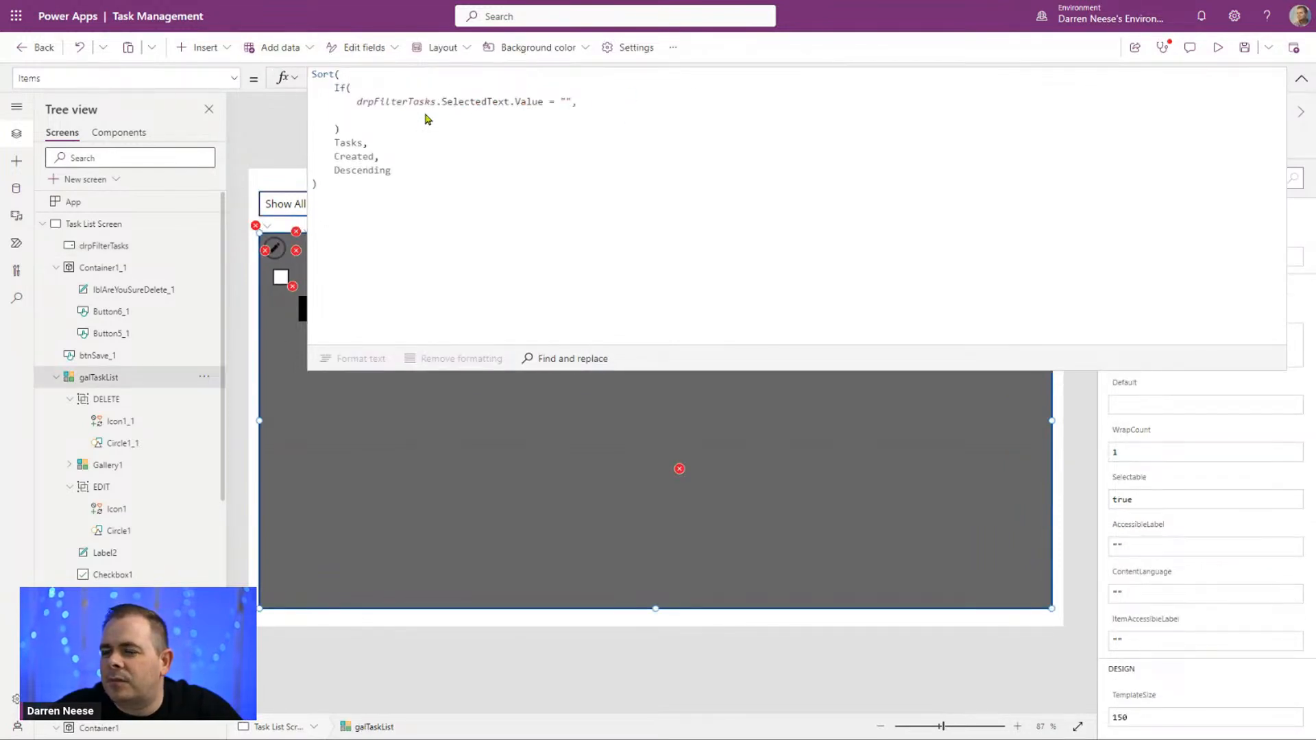
pyautogui.click(694, 105)
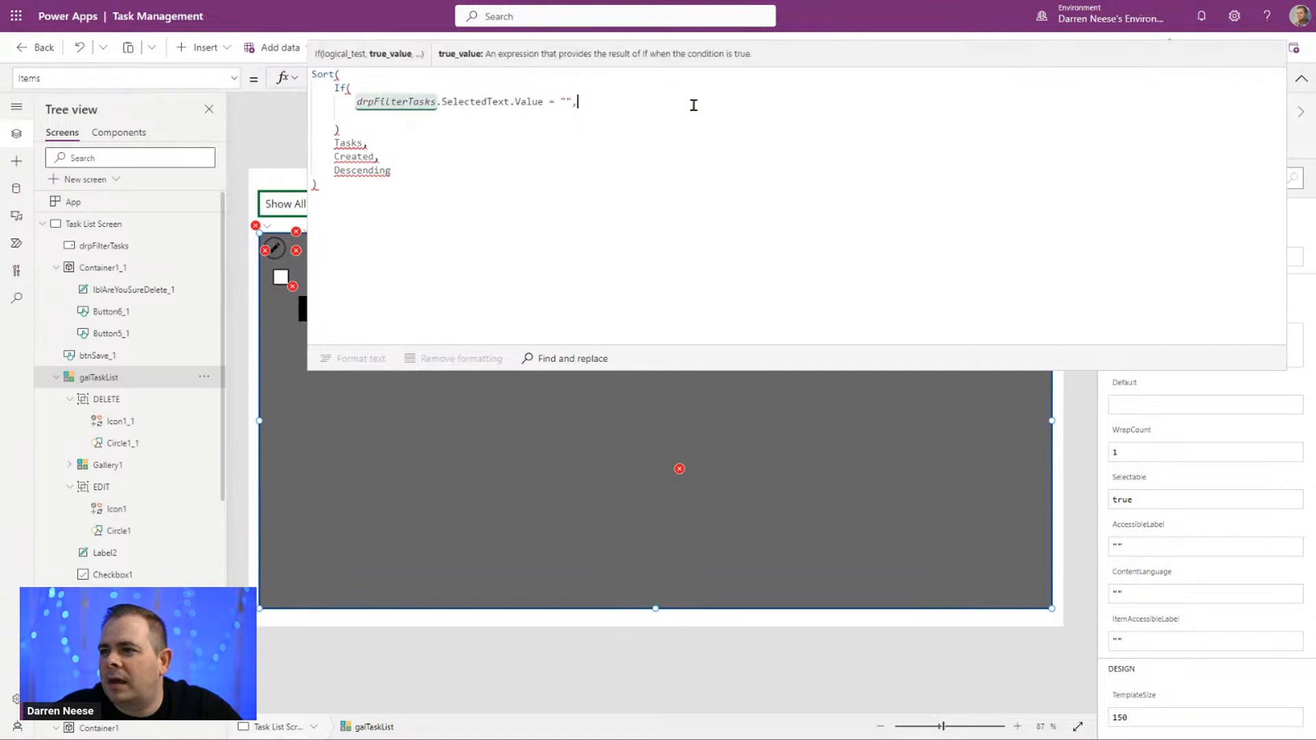
pyautogui.write('//')
pyautogui.hotkey('ctrl', 'v')
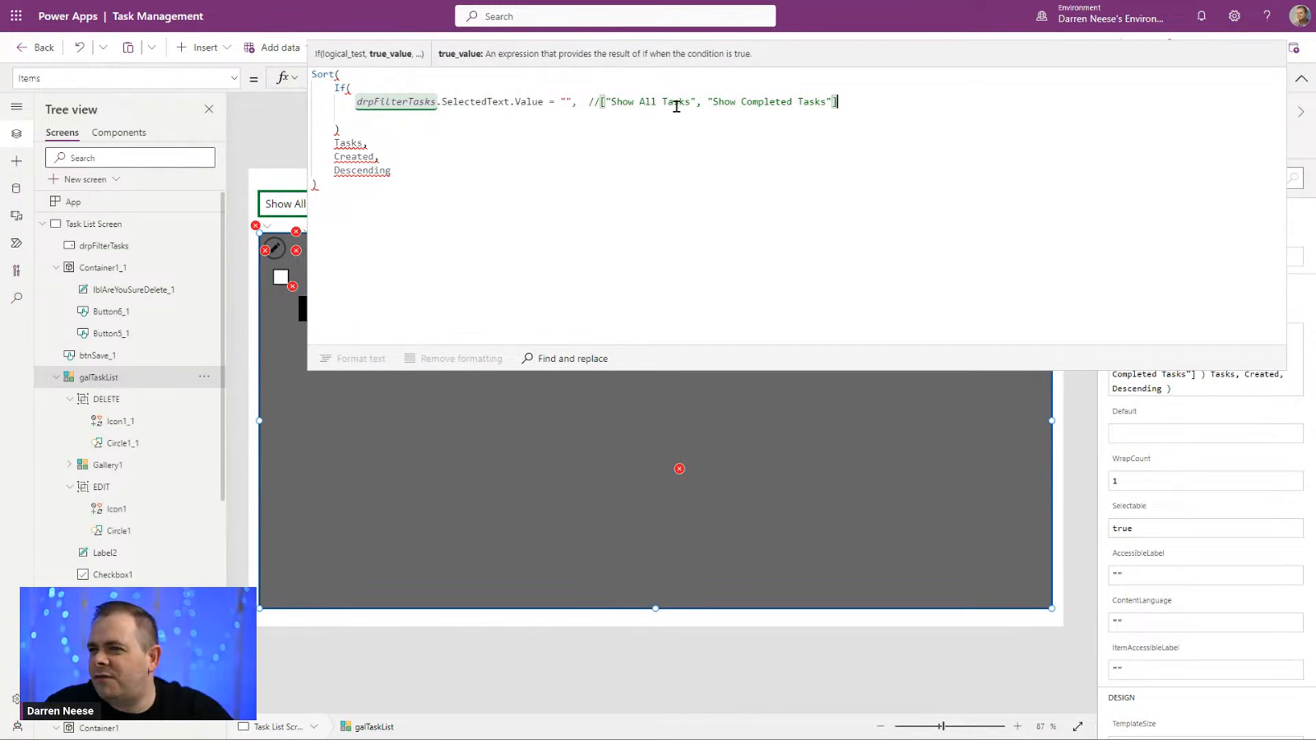
# Step: Copy Show All Tasks from the comment into the empty quotes of the If condition
pyautogui.click(611, 102)
pyautogui.moveTo(611, 102); pyautogui.dragTo(691, 102)
pyautogui.hotkey('ctrl', 'c')
pyautogui.click(567, 101)
pyautogui.hotkey('ctrl', 'v')
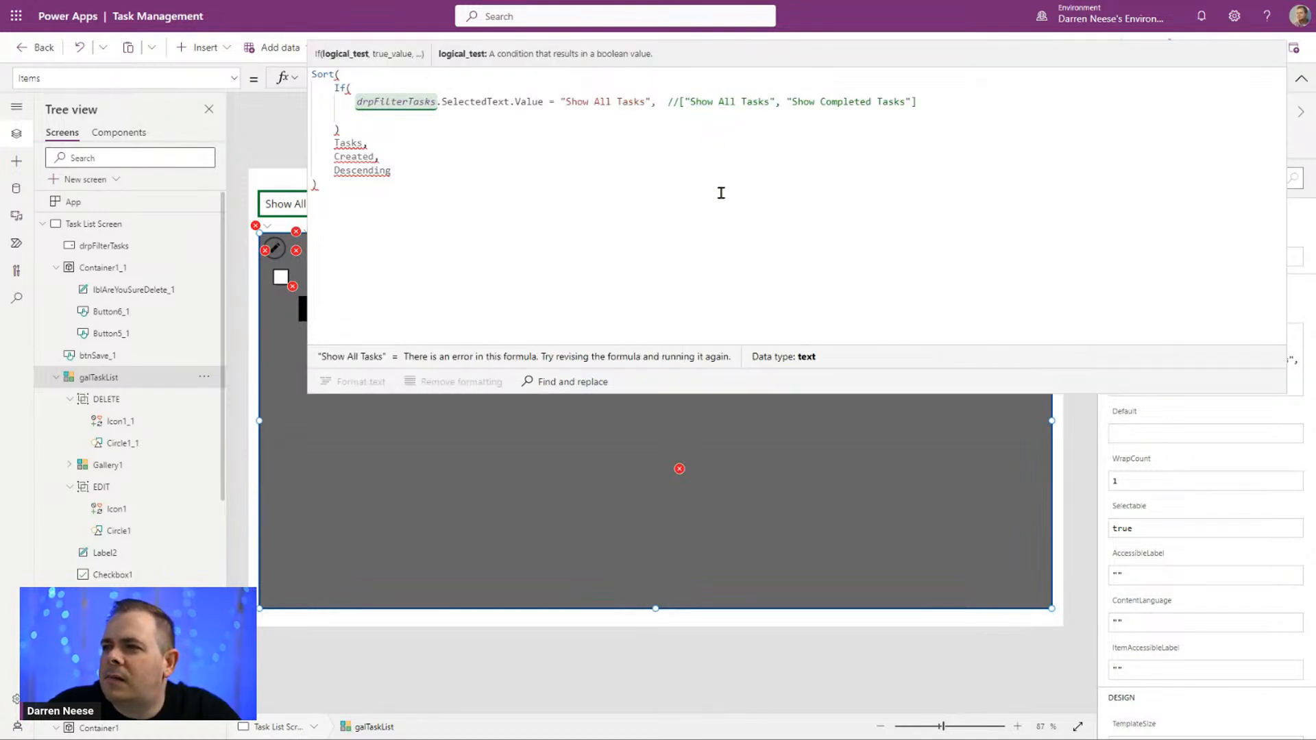
# Step: Move the Tasks source from below the If function into it as the true value
pyautogui.doubleClick(348, 143)
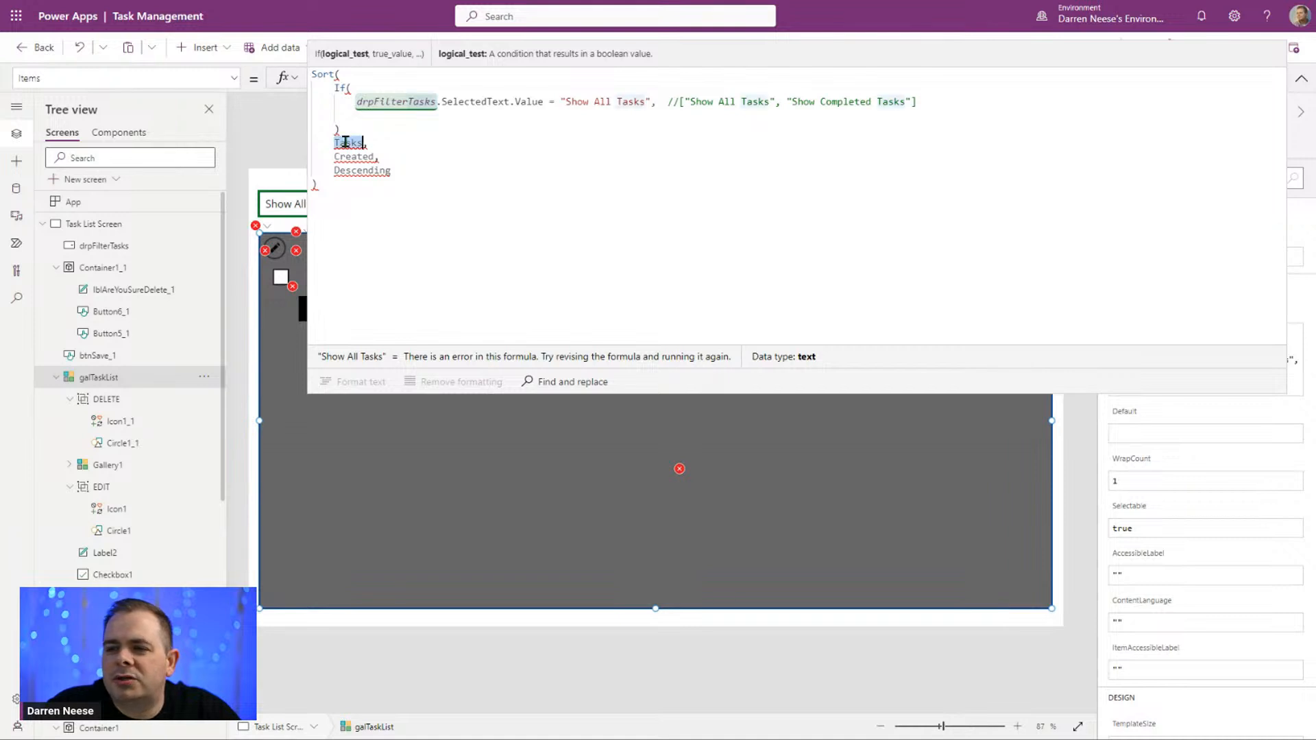
pyautogui.hotkey('ctrl', 'x')
pyautogui.click(426, 115)
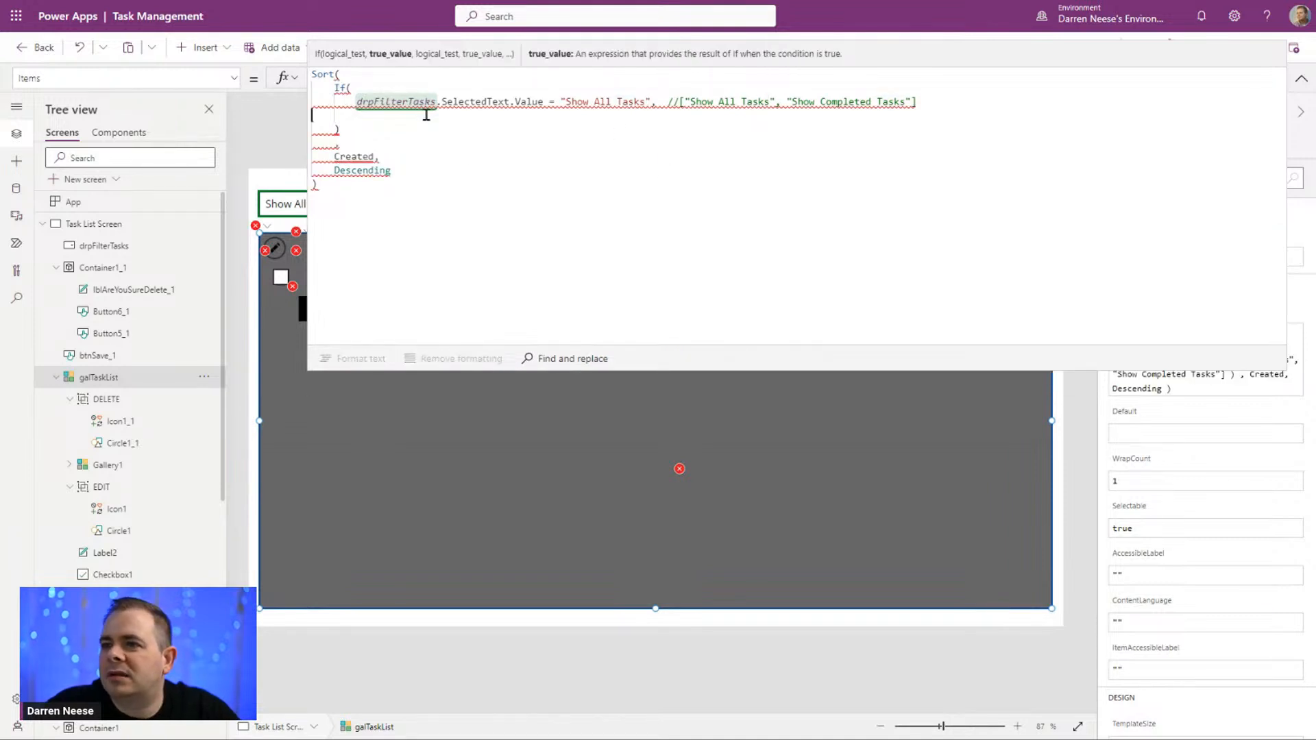
pyautogui.hotkey('ctrl', 'v')
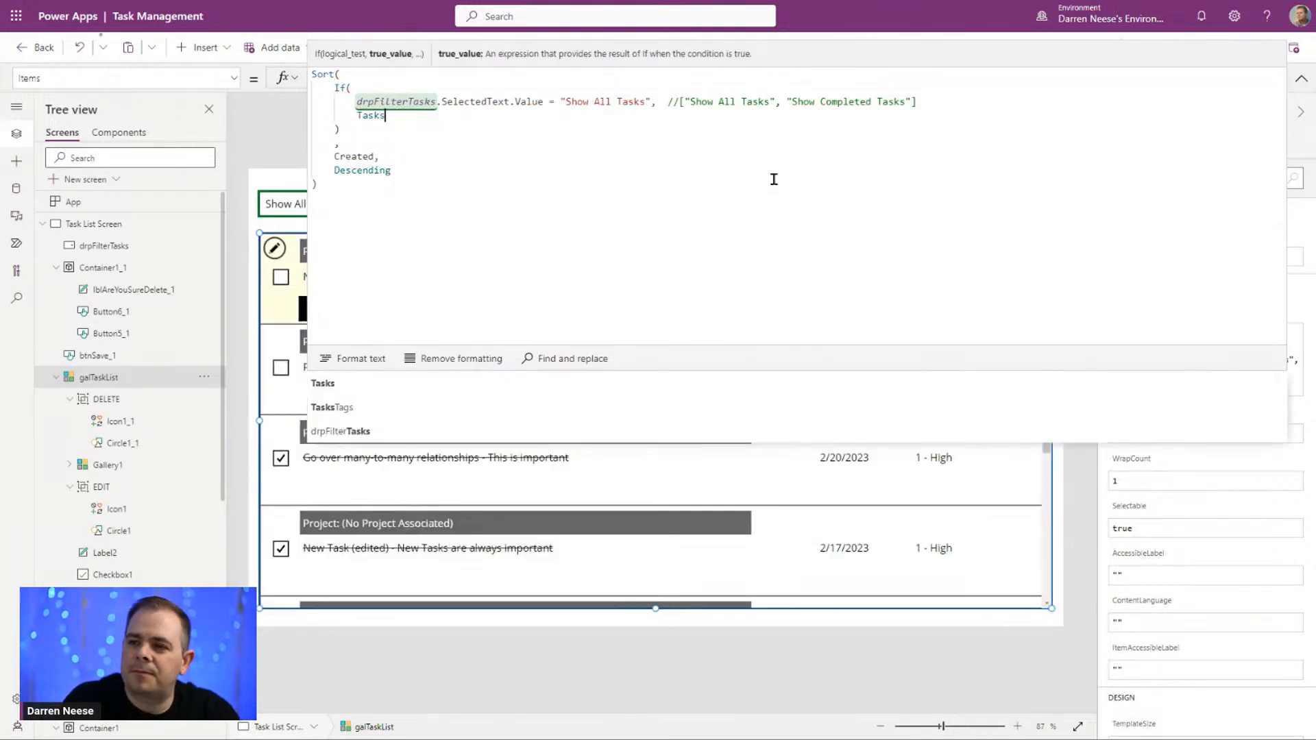
# Step: Add Filter(Tasks, Completed = true) as the else value of the If function
pyautogui.write(',')
pyautogui.hotkey('shift', 'Return')
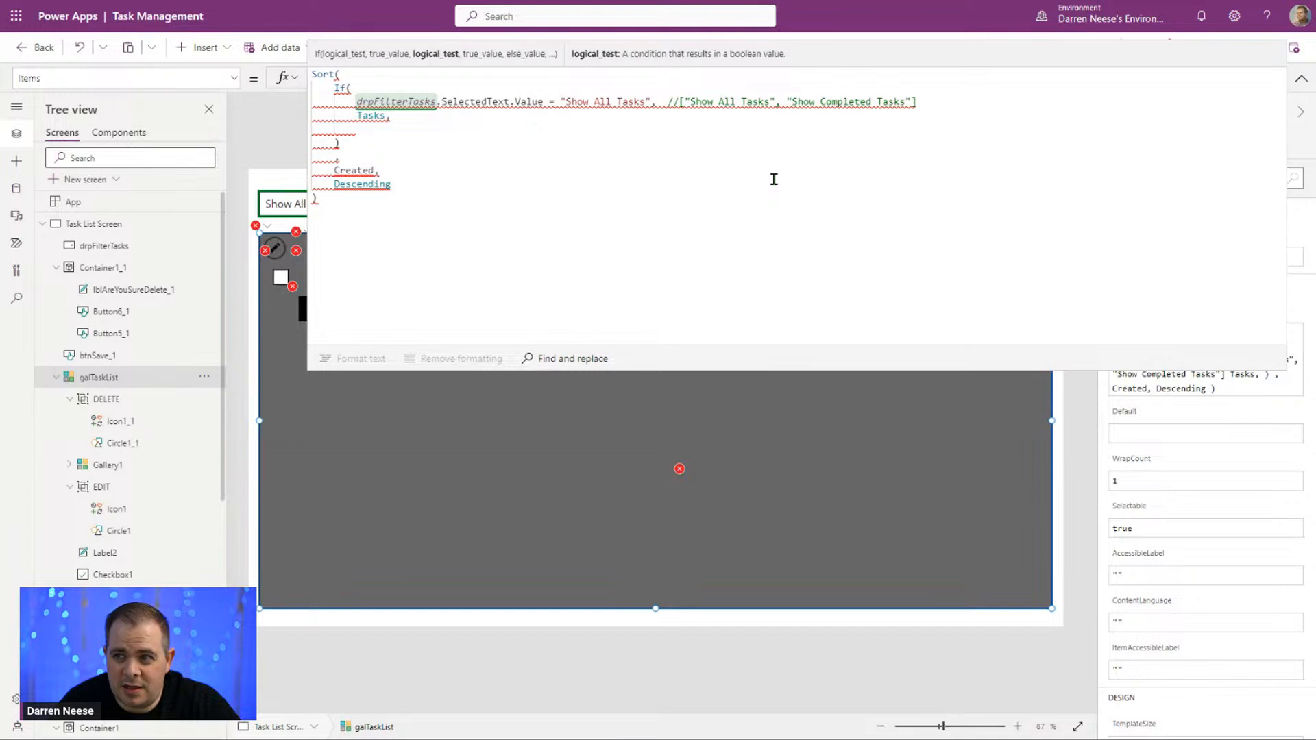
pyautogui.write('F')
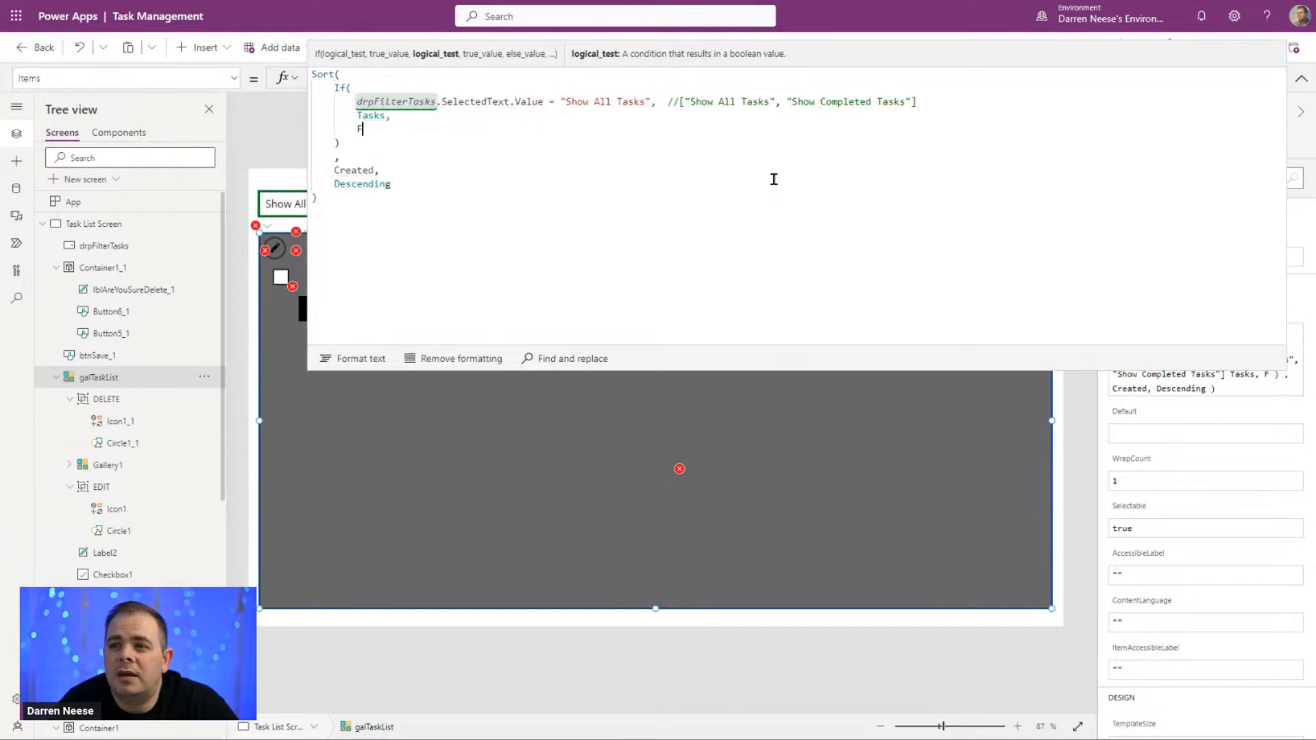
pyautogui.write('ilter(Tasks')
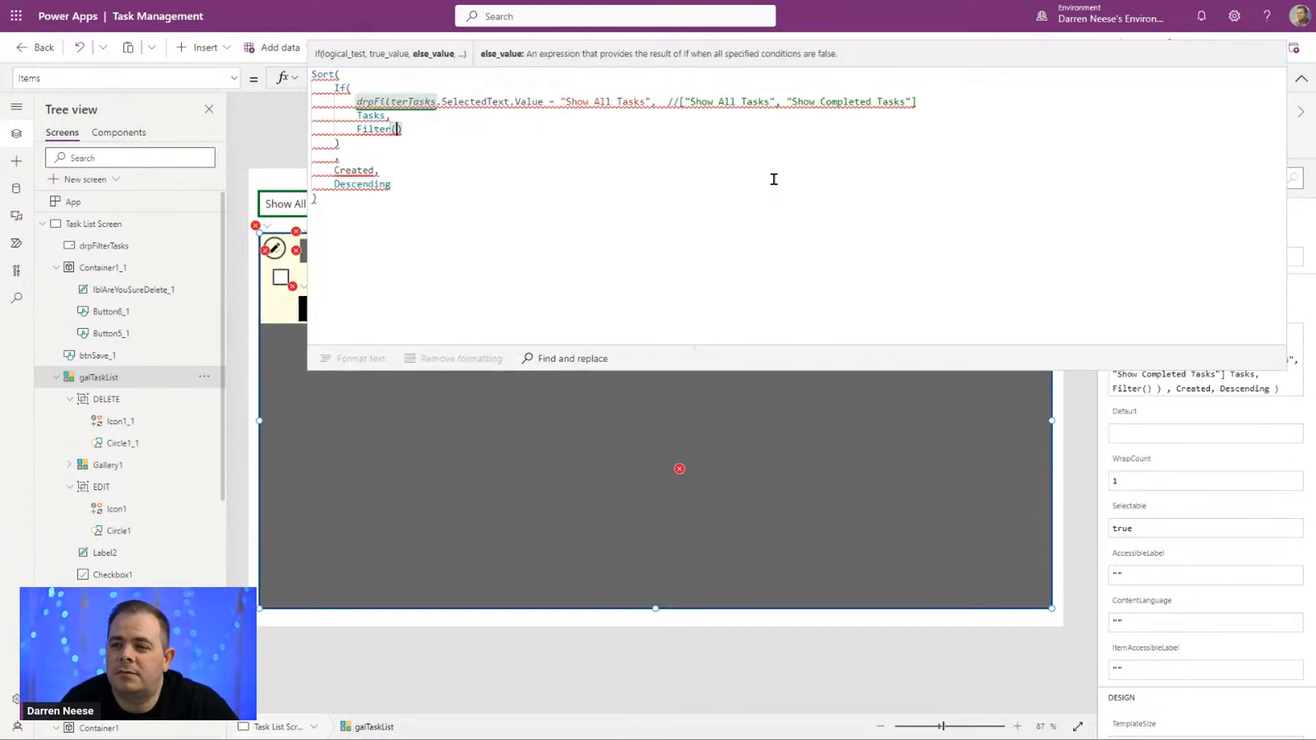
pyautogui.write(',')
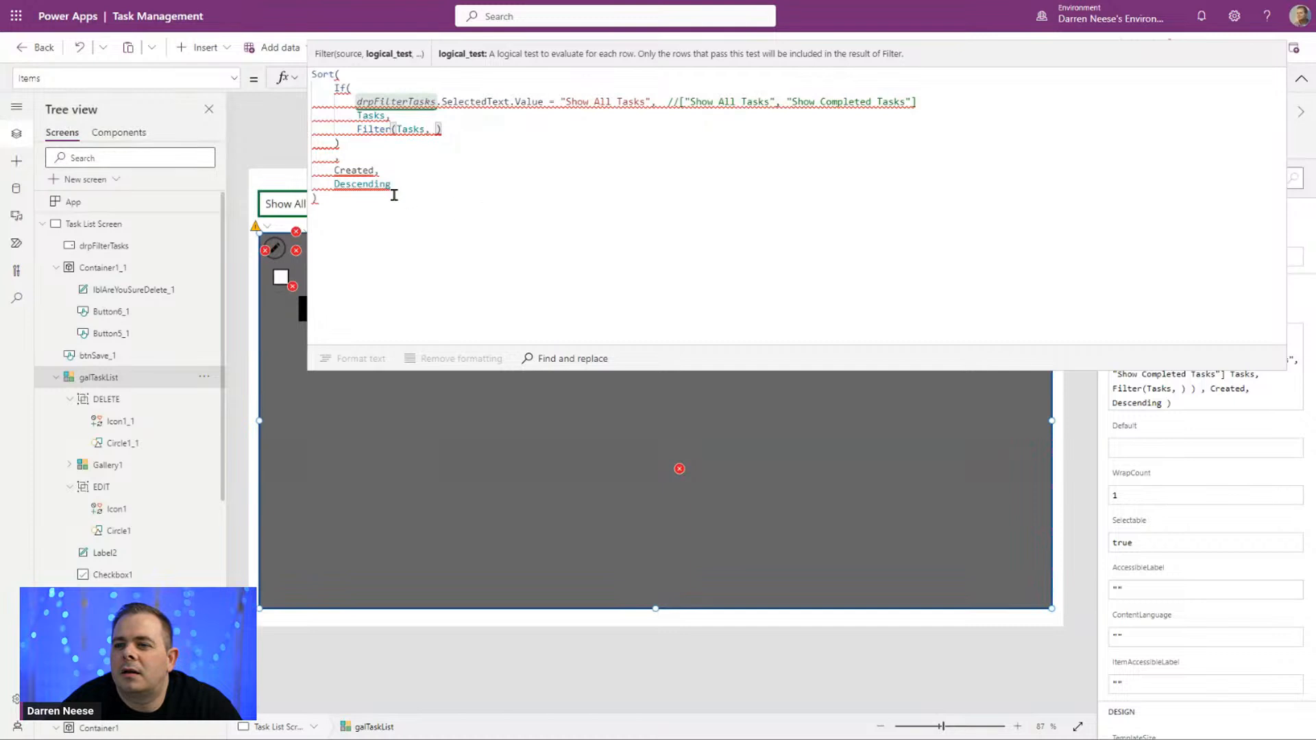
pyautogui.write('Complete')
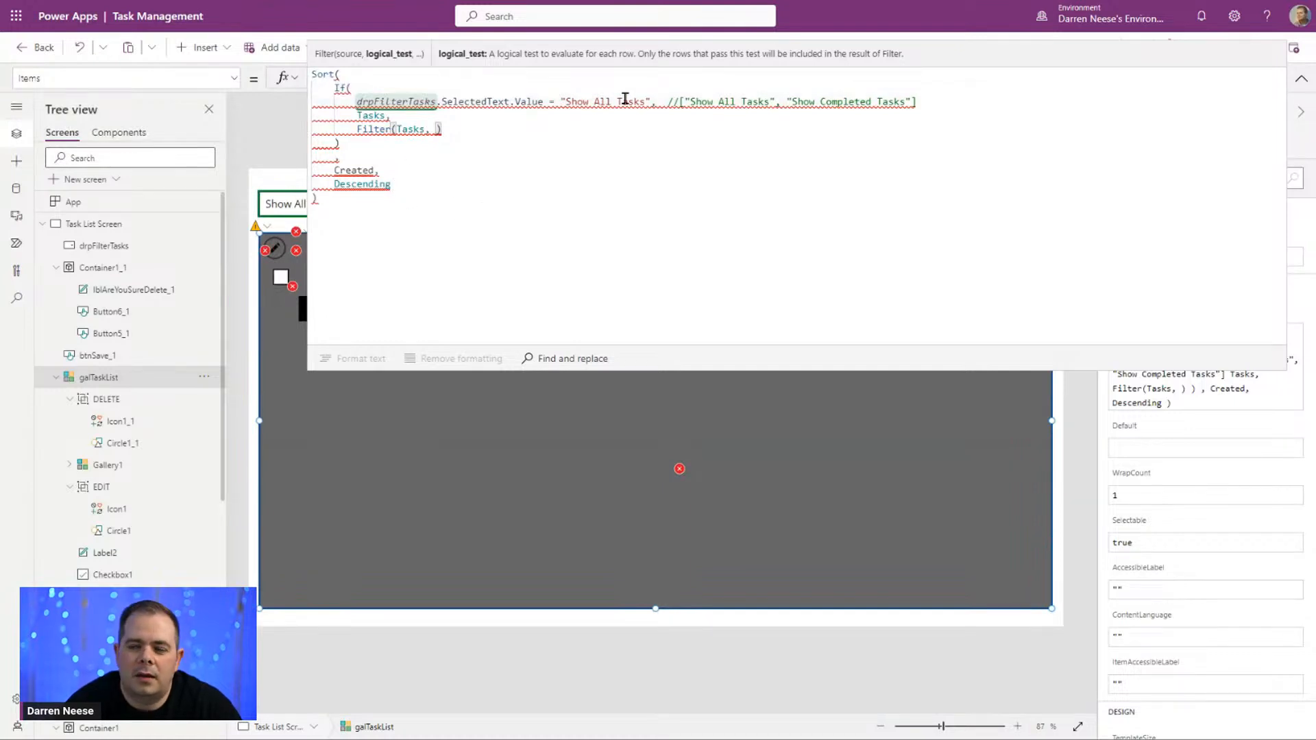
pyautogui.write('d = tr')
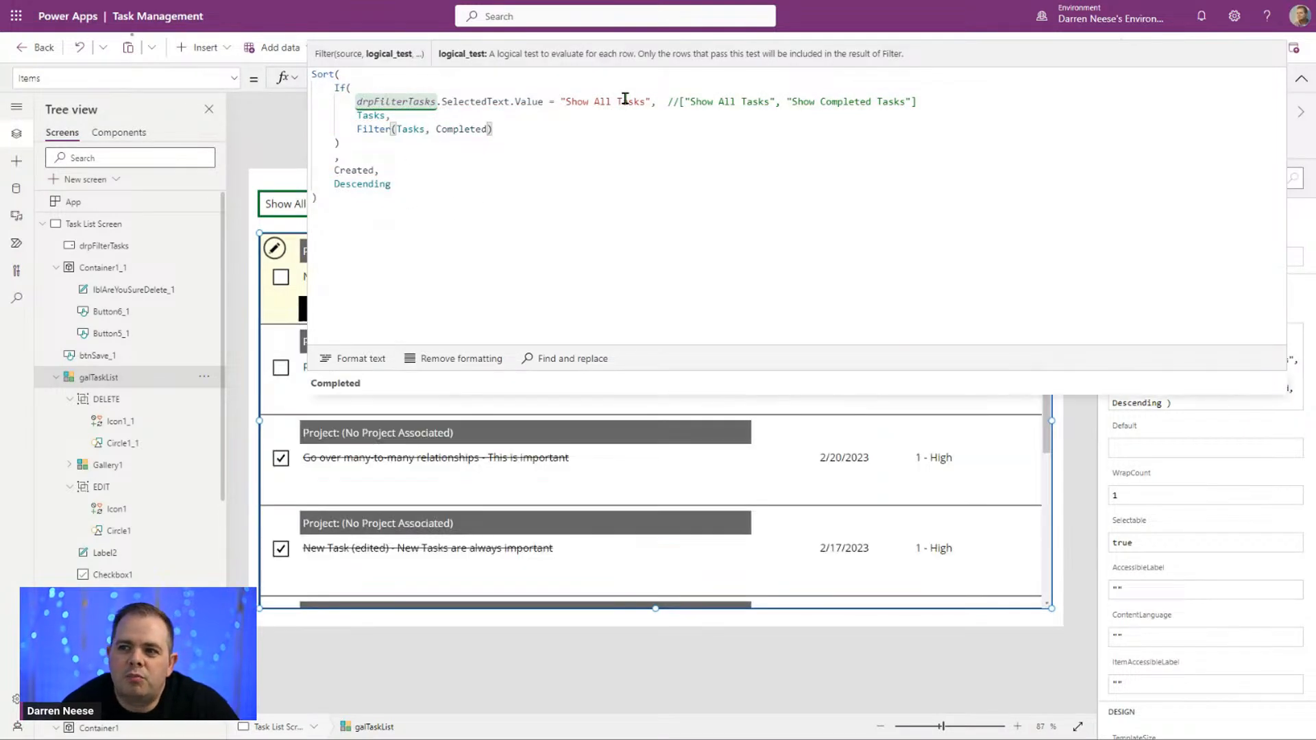
pyautogui.write('ue')
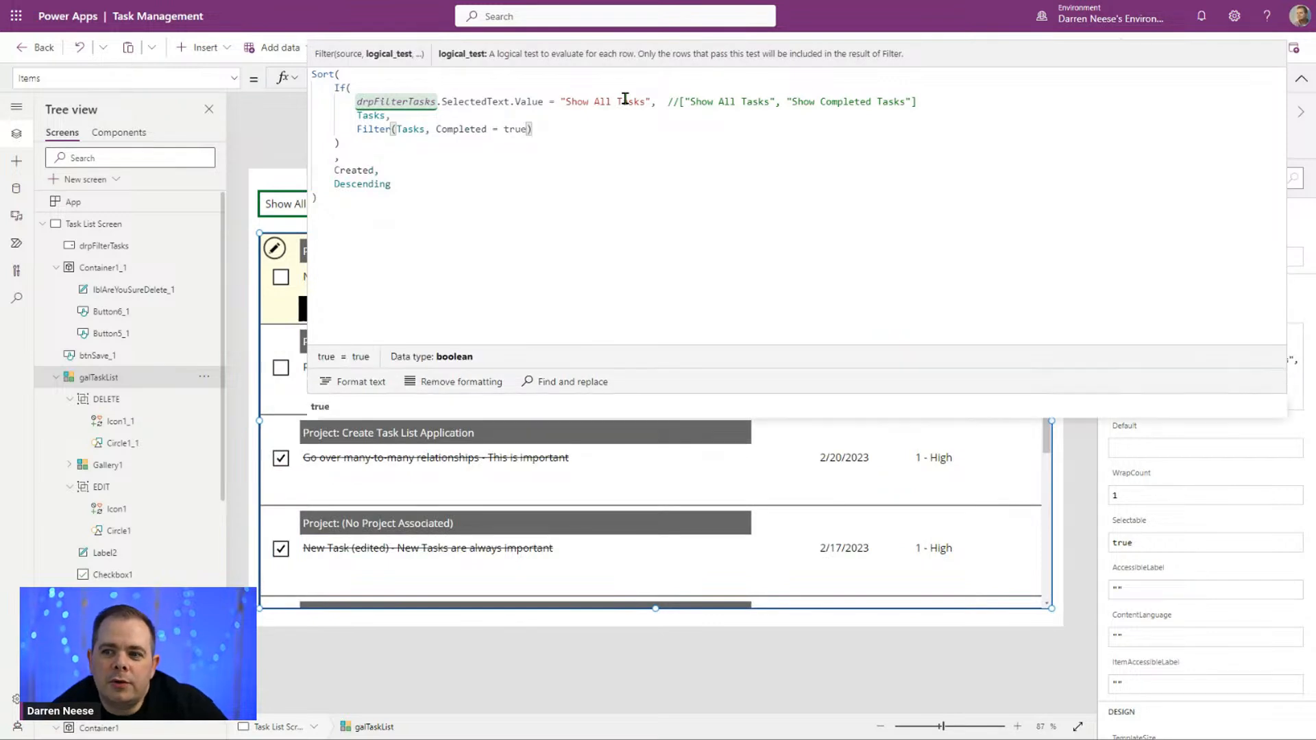
# Step: Shorten the Filter condition to just Completed by removing = true
pyautogui.hotkey('shift', 'Left')
pyautogui.hotkey('shift', 'Left')
pyautogui.hotkey('shift', 'Left')
pyautogui.hotkey('shift', 'Left')
pyautogui.hotkey('shift', 'Left')
pyautogui.hotkey('shift', 'Left')
pyautogui.hotkey('shift', 'Left')
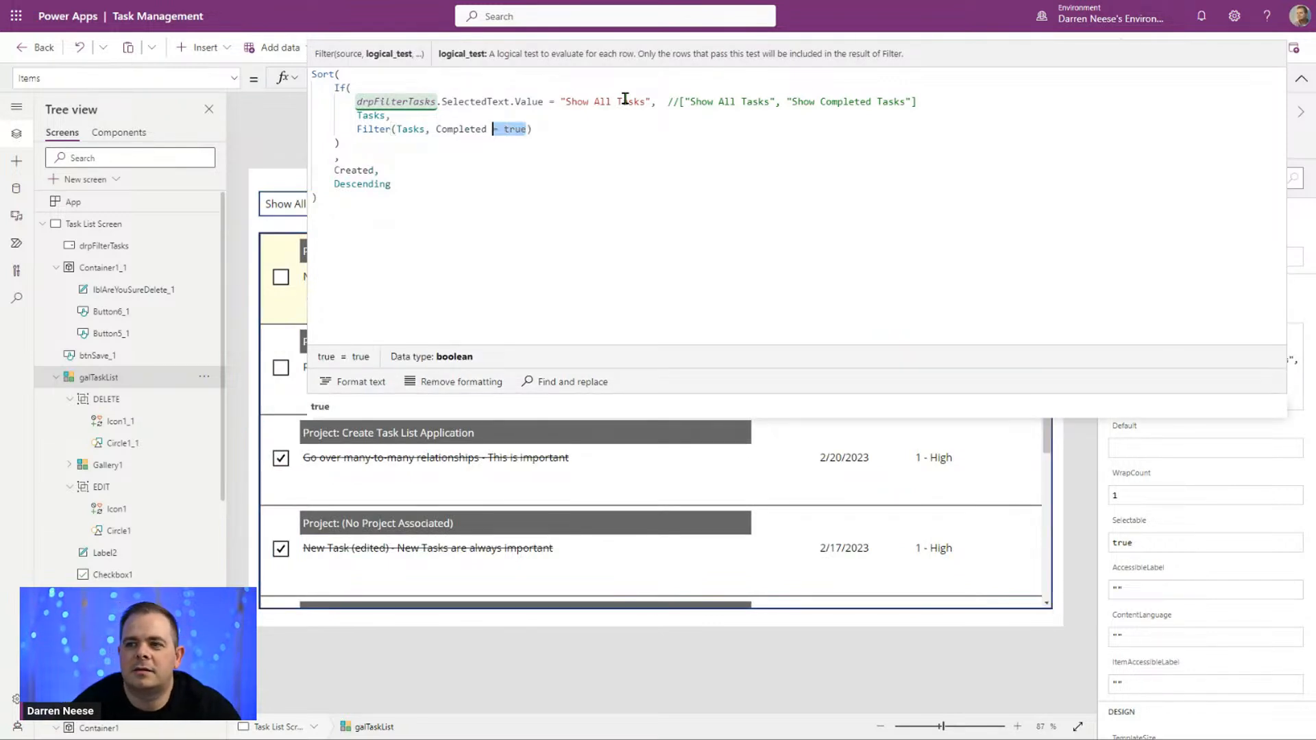
pyautogui.press('BackSpace')
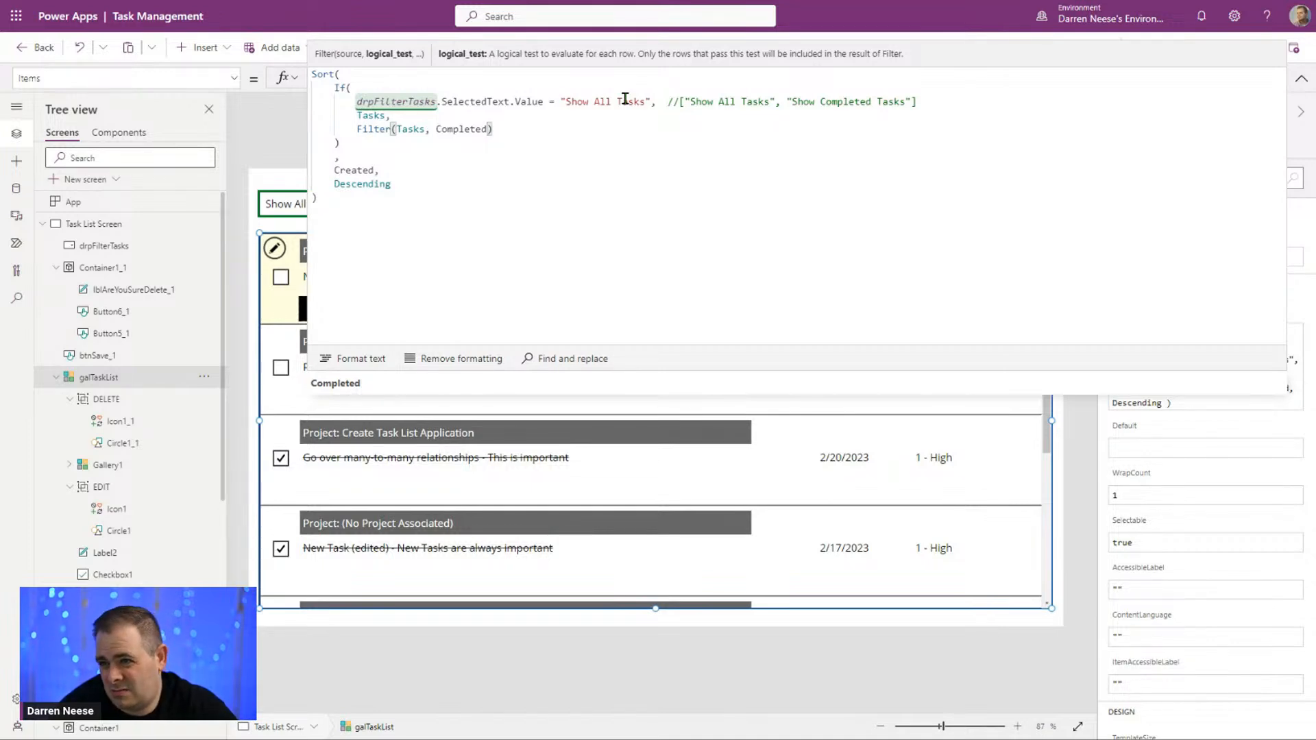
# Step: Reformat the gallery's Items formula and delete the comment listing the drop-down options after the If condition
pyautogui.click(367, 361)
pyautogui.moveTo(406, 167); pyautogui.dragTo(451, 132)
pyautogui.click(706, 130)
pyautogui.click(657, 102)
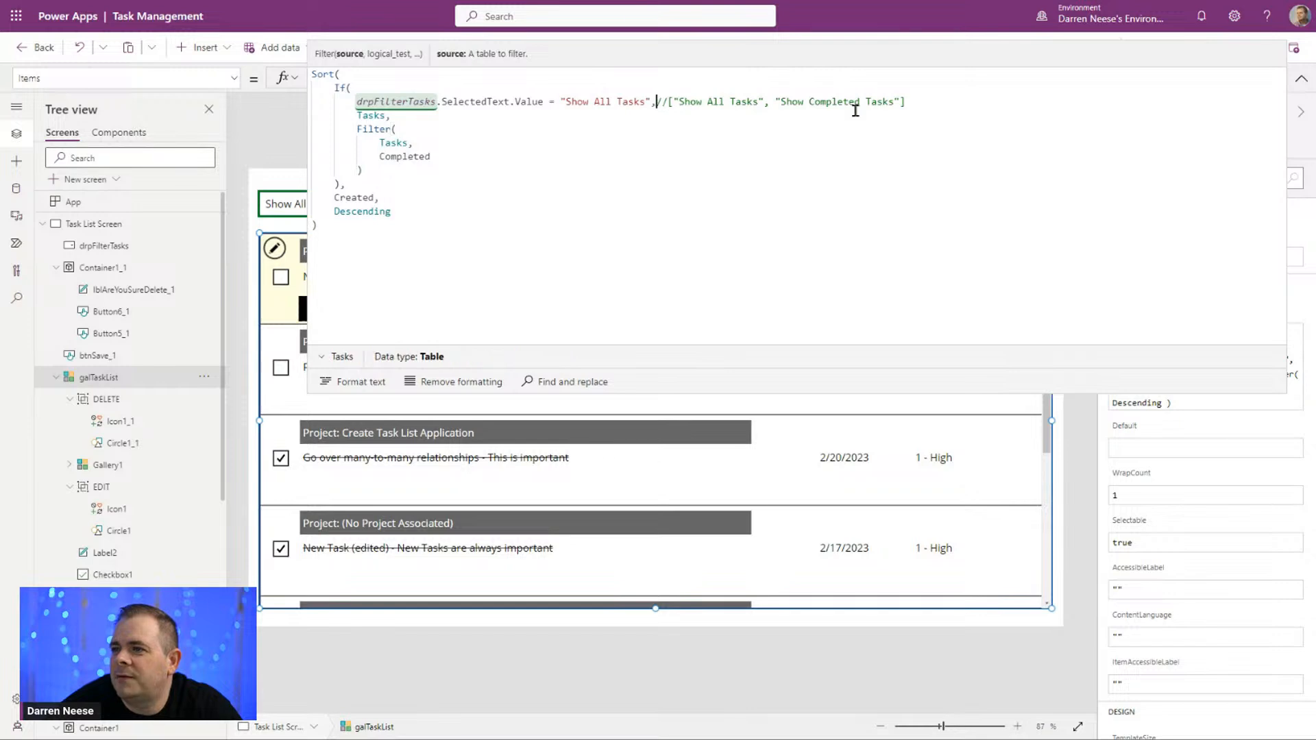
pyautogui.keyDown('shift'); pyautogui.click(1034, 107); pyautogui.keyUp('shift')
pyautogui.hotkey('ctrl', 'c')
pyautogui.press('Delete')
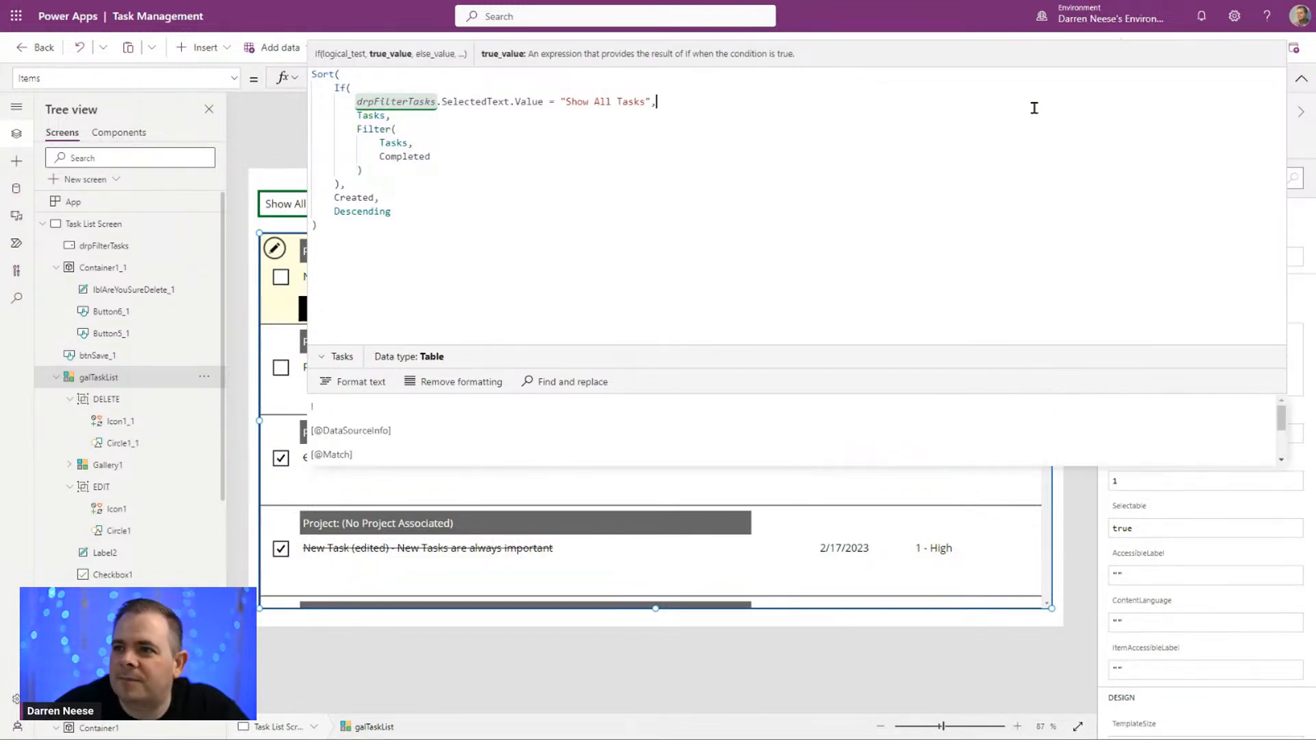
# Step: Insert an equals-sign comment divider above the If function, followed by the comment //["Show All Tasks", "Show Completed Tasks"]
pyautogui.click(437, 72)
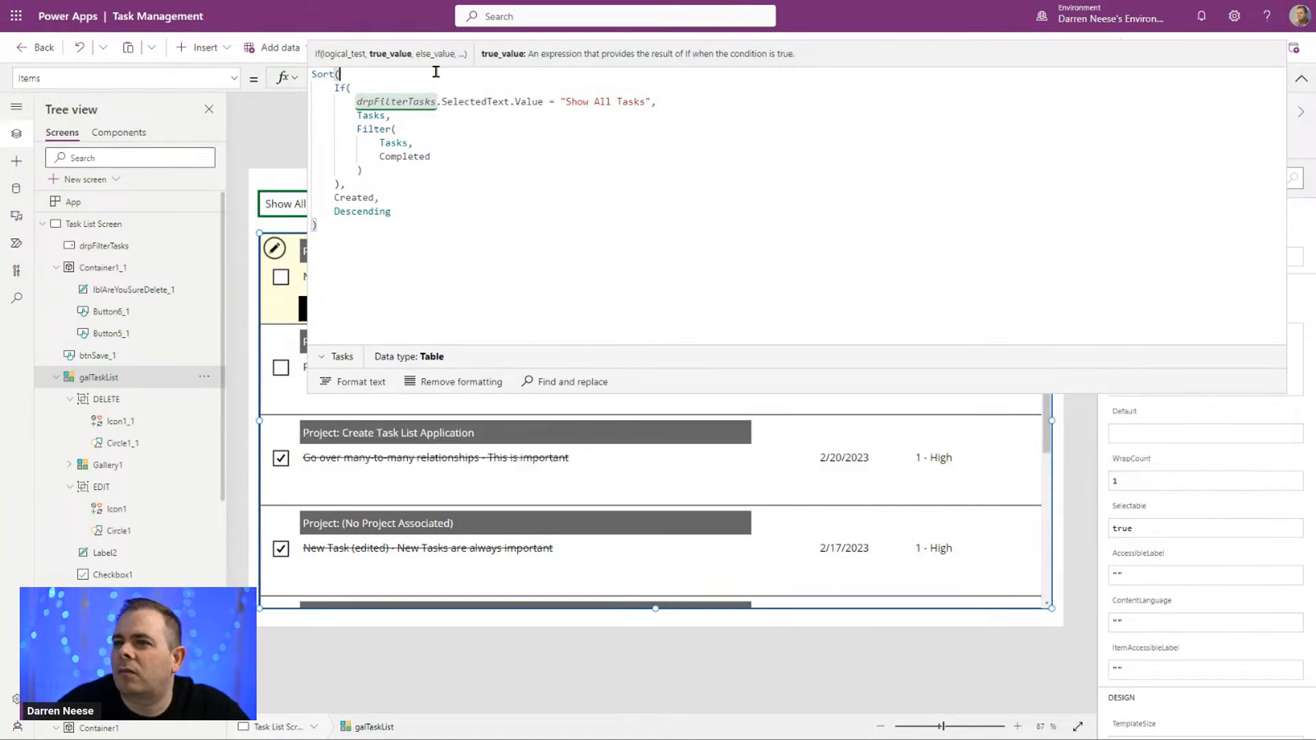
pyautogui.press('Return')
pyautogui.write('//')
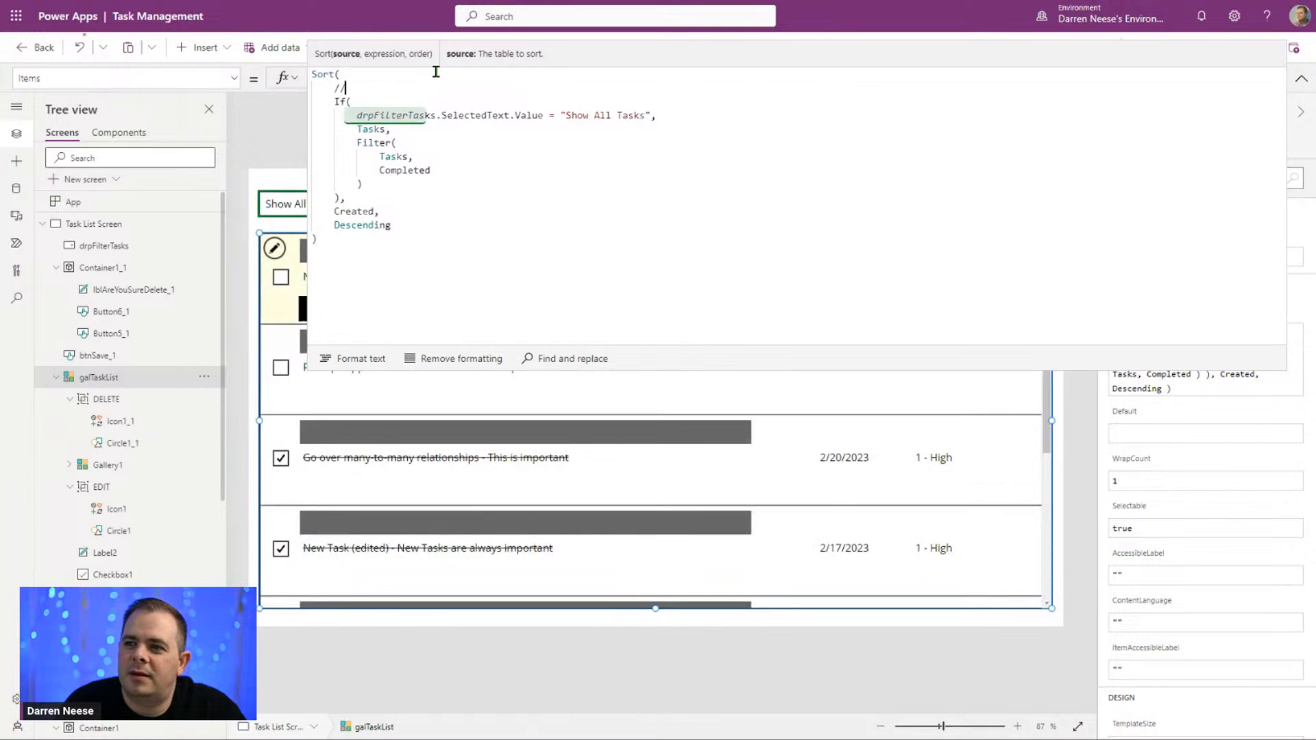
pyautogui.write(' ---------------------')
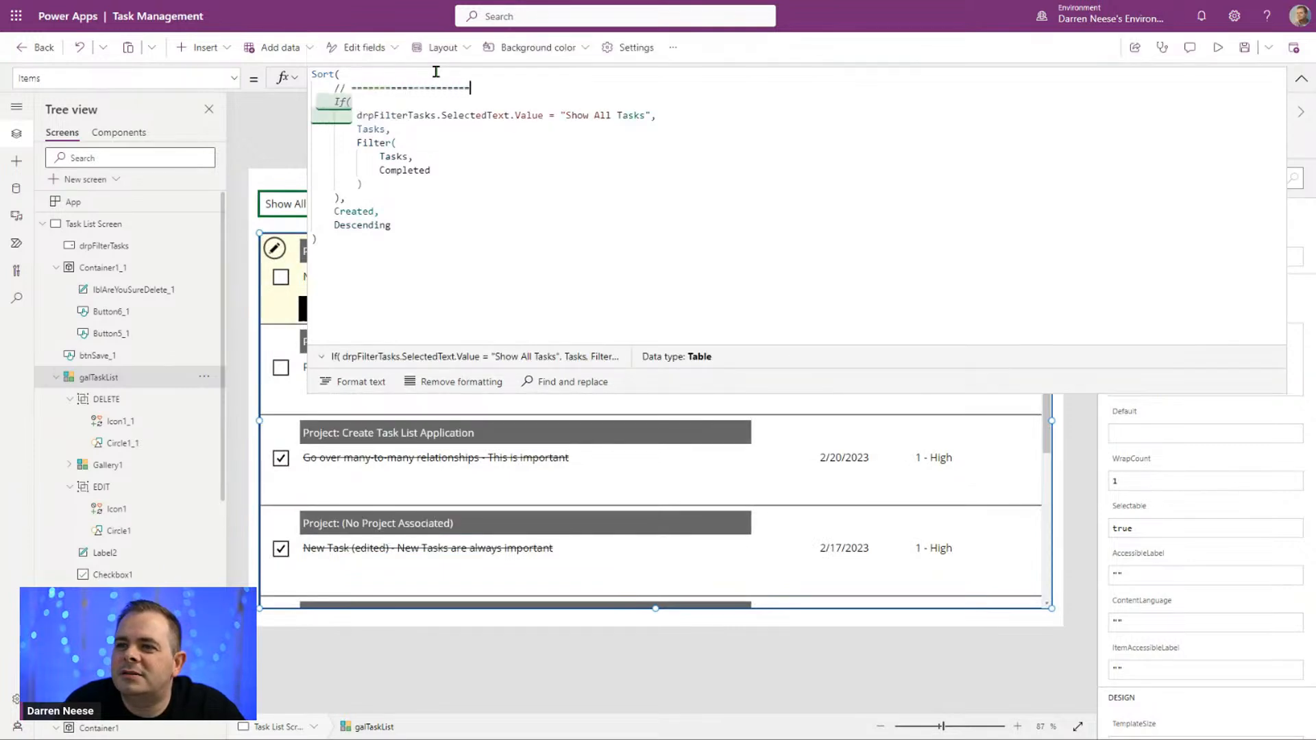
pyautogui.press('Return')
pyautogui.hotkey('ctrl', 'v')
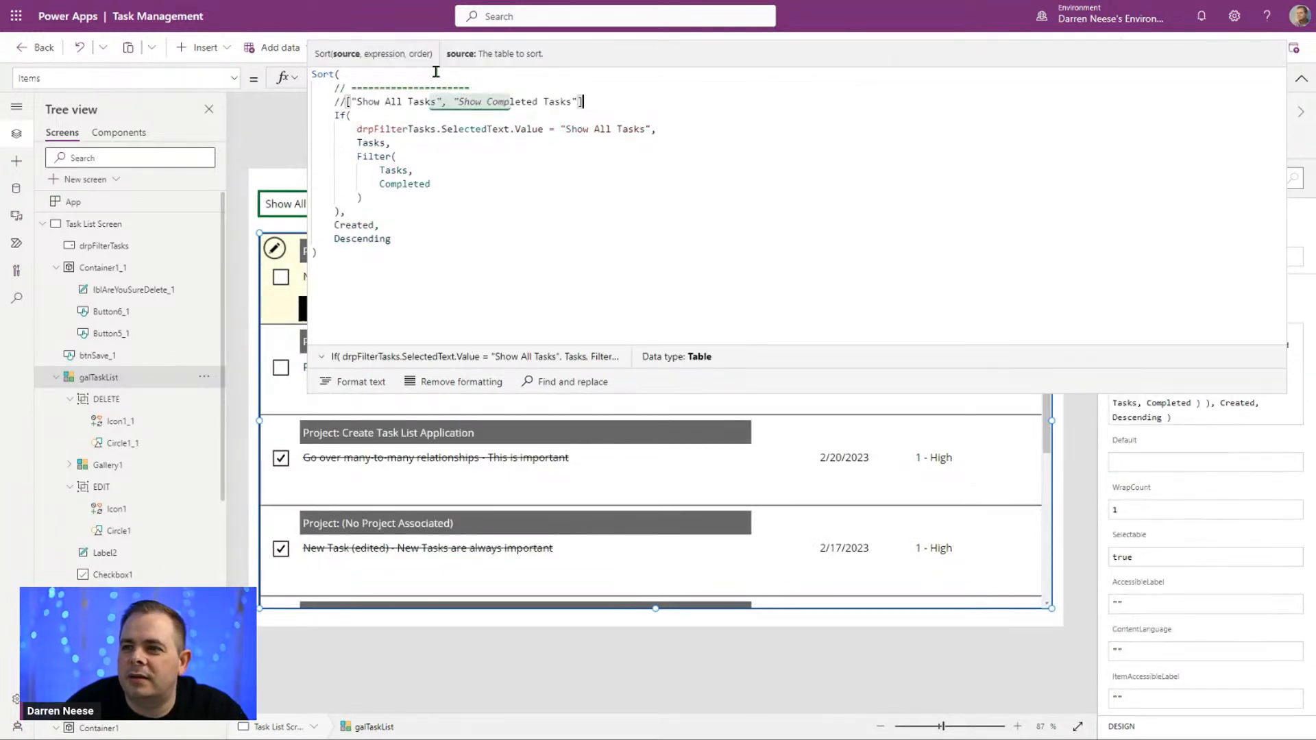
# Step: Lengthen the equals-sign comment divider and duplicate it on a line beneath the options comment
pyautogui.press('Return')
pyautogui.press('Up')
pyautogui.press('Up')
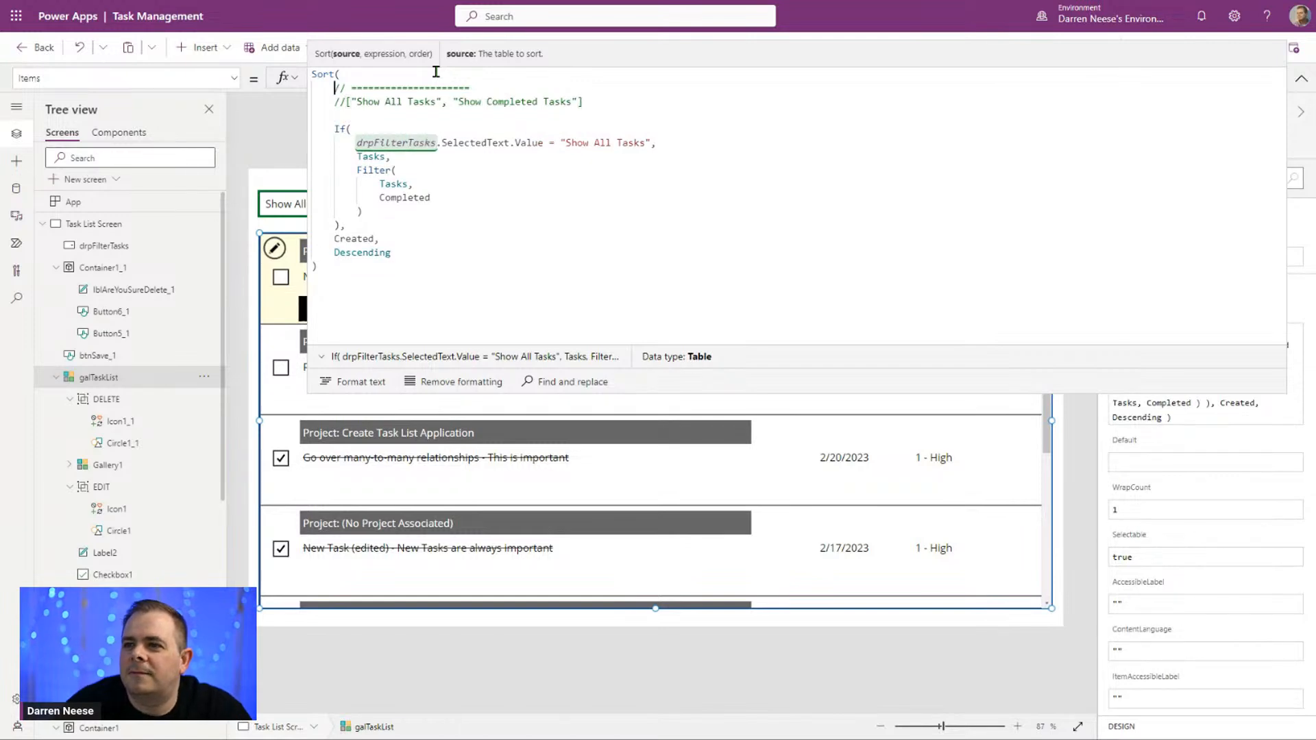
pyautogui.hotkey('shift', 'End')
pyautogui.press('End')
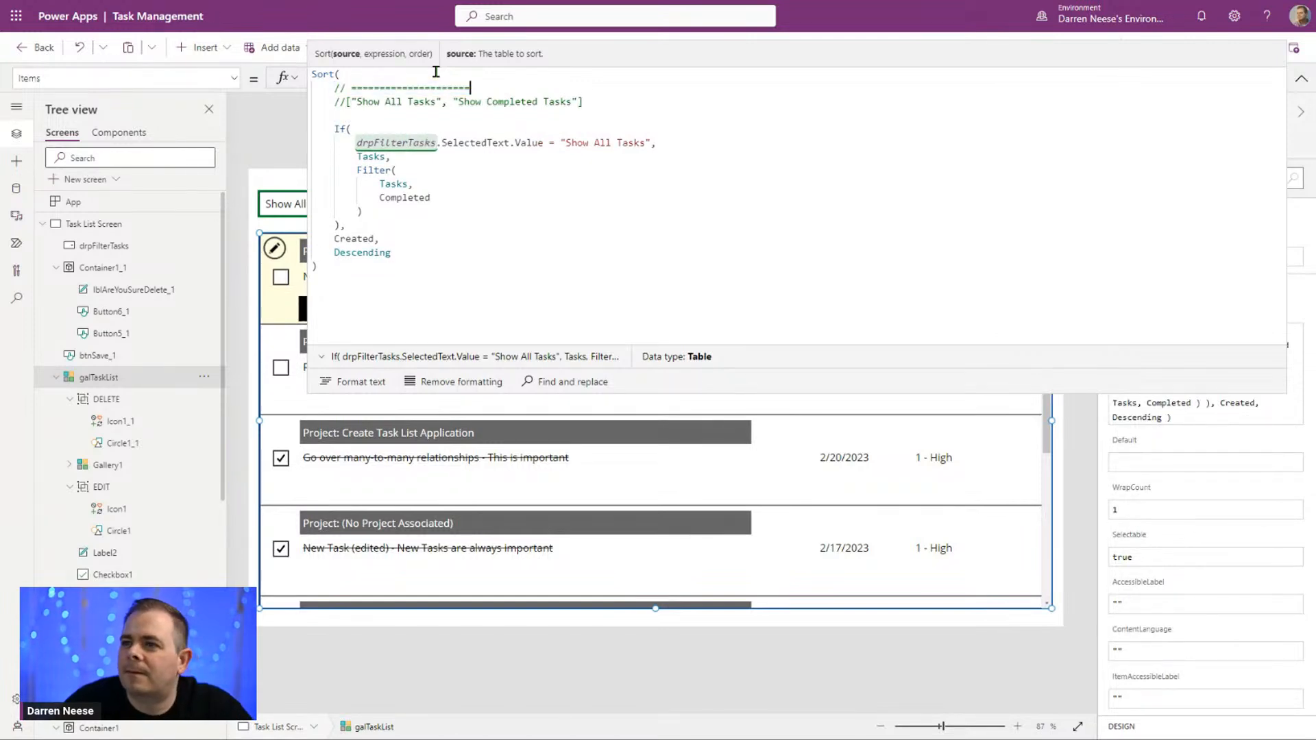
pyautogui.write('------------------------------')
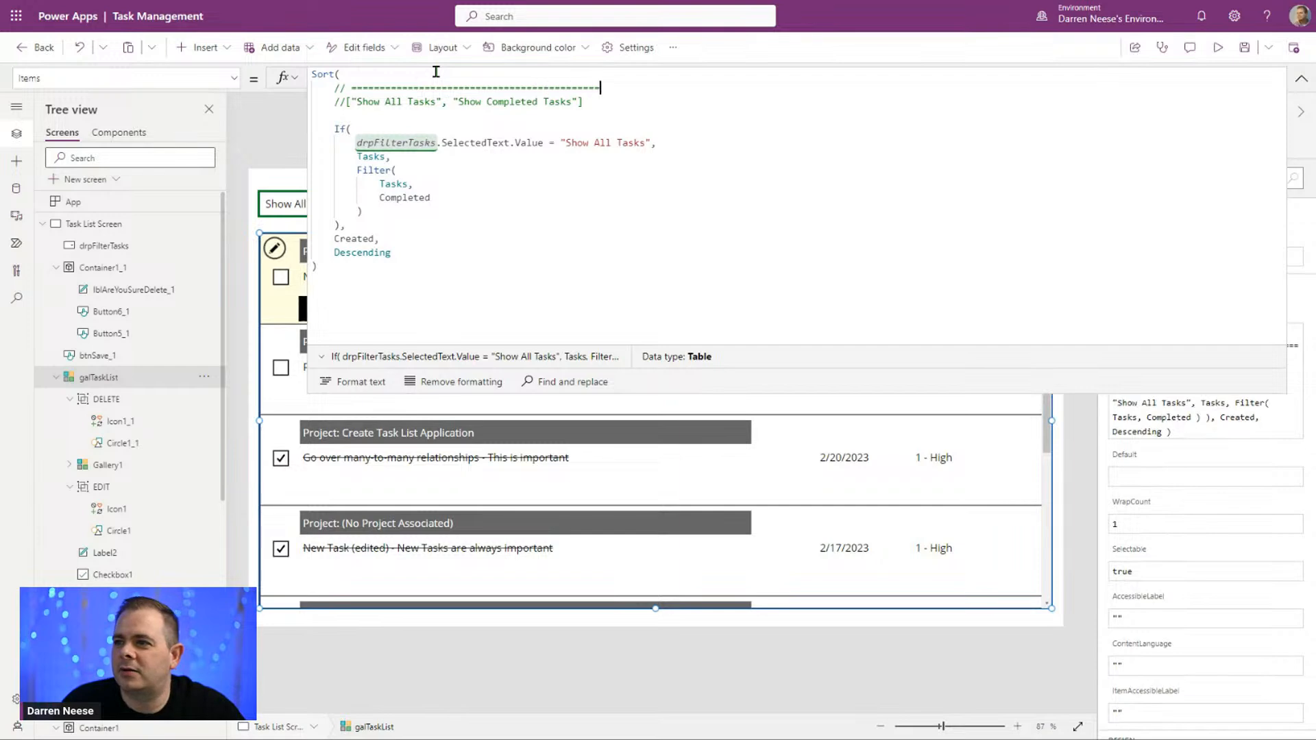
pyautogui.hotkey('shift', 'Home')
pyautogui.press('Down')
pyautogui.press('Down')
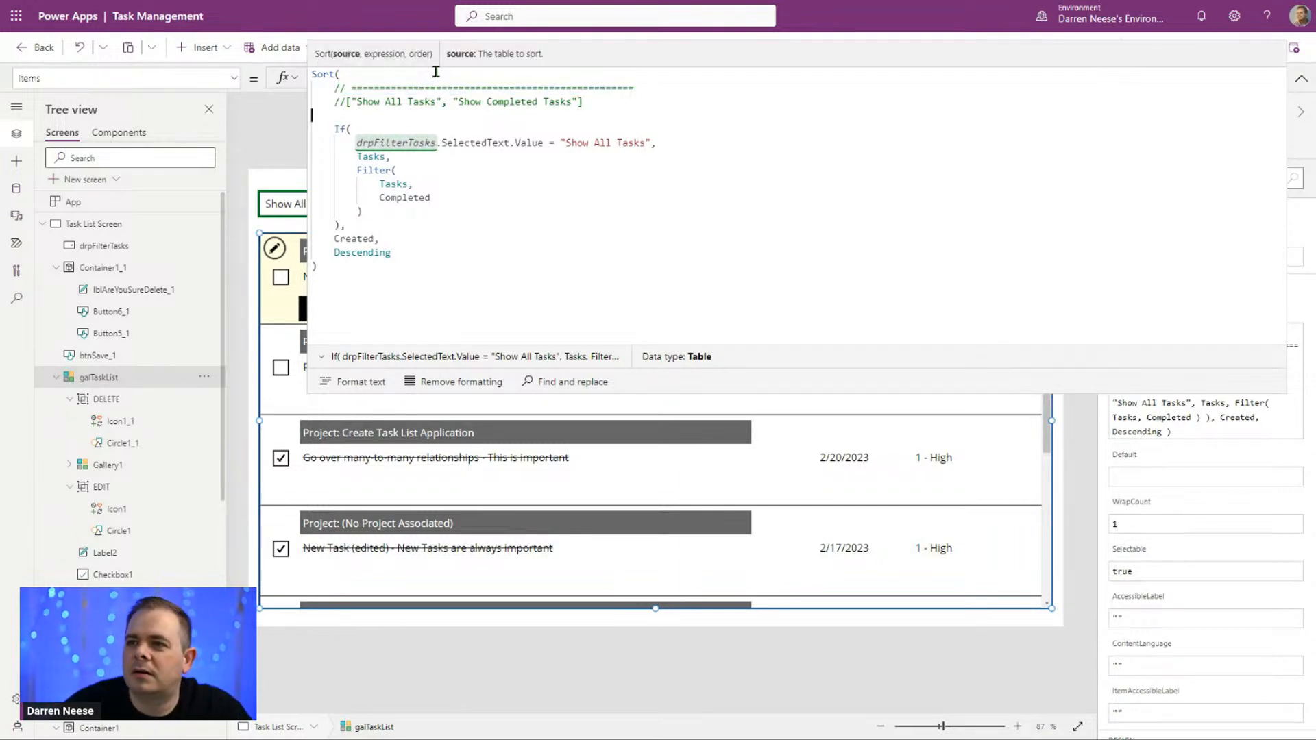
pyautogui.write('// ==================================================')
# Step: Reword the options comment to // Possible values for the dropdown: "Show All Tasks", "Show Completed Tasks" and collapse the formula editor
pyautogui.press('Up')
pyautogui.press('Home')
pyautogui.press('Right')
pyautogui.press('Right')
pyautogui.write('Po')
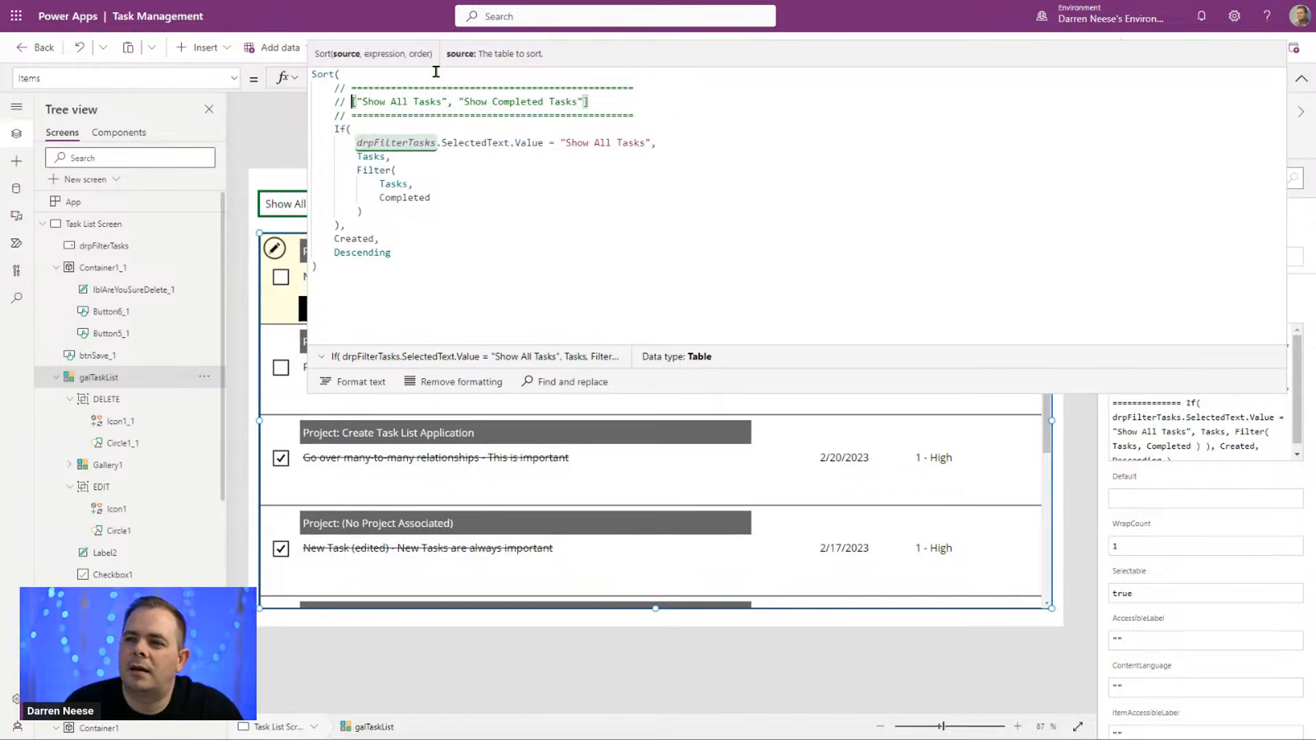
pyautogui.write('ssible values ')
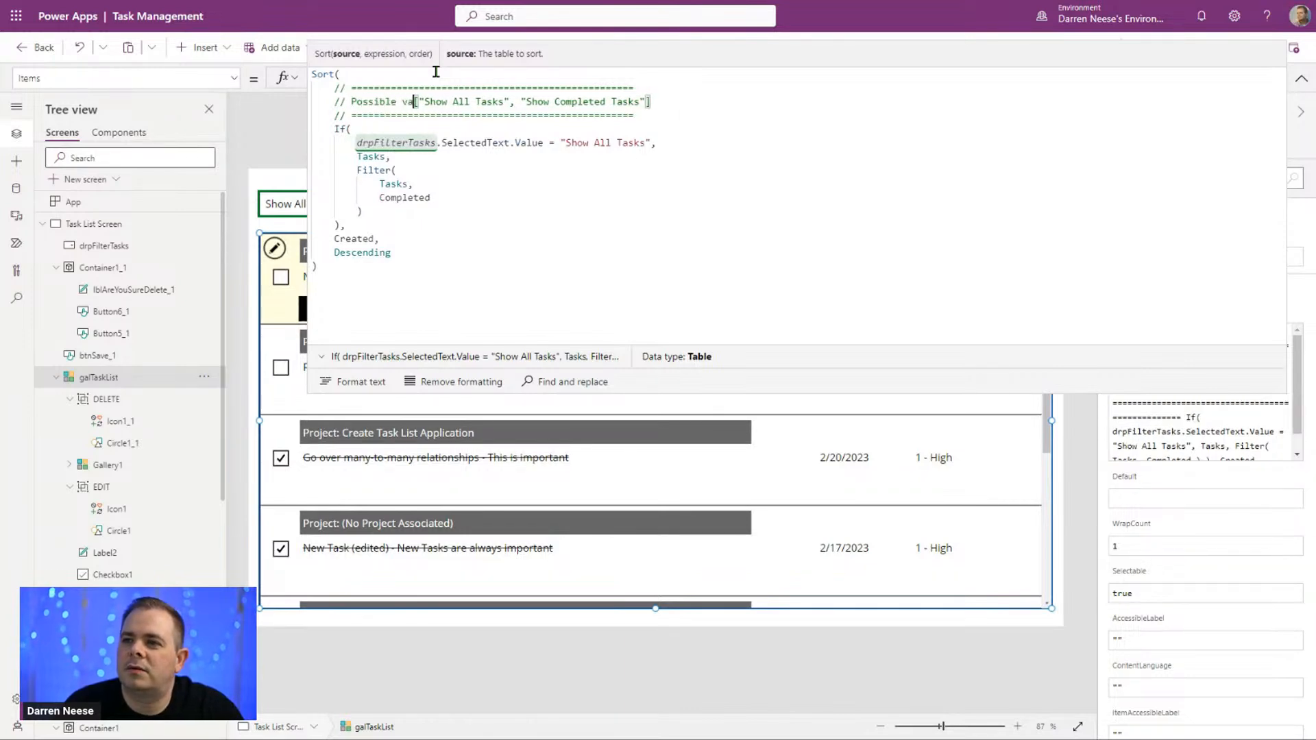
pyautogui.write('for the dr')
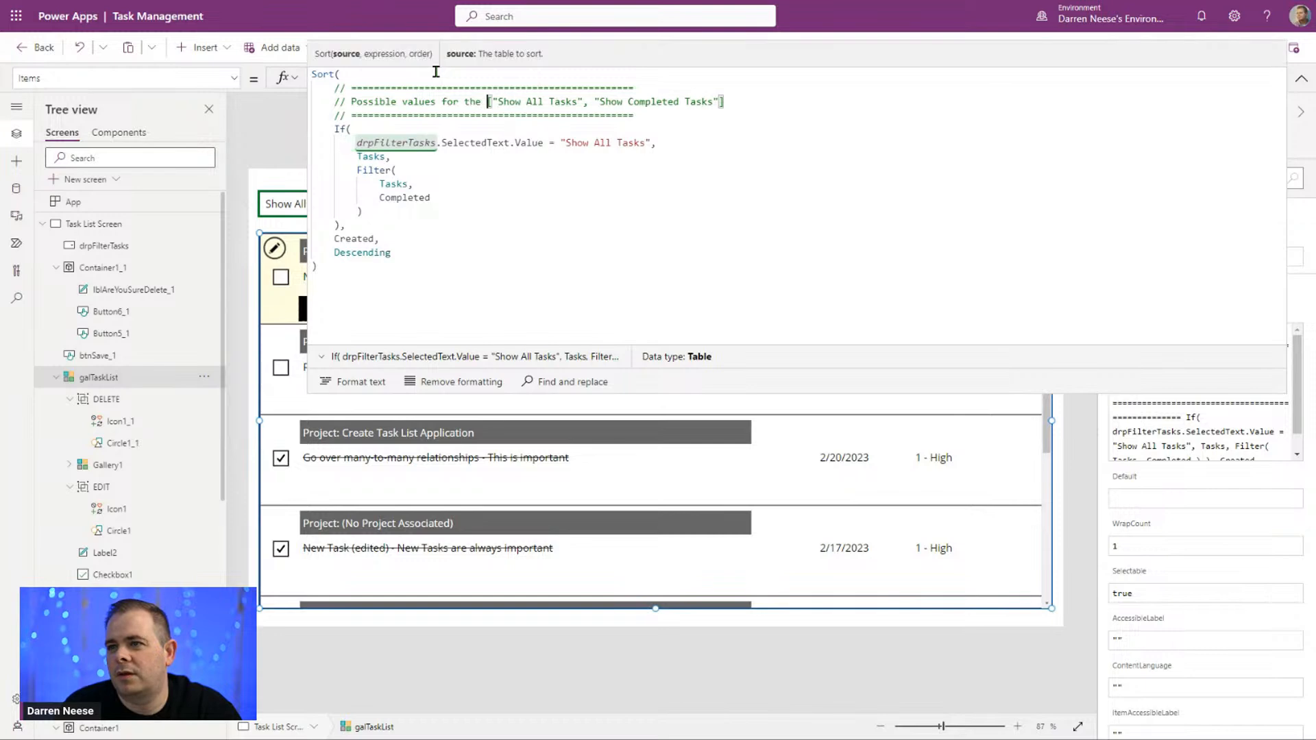
pyautogui.write('opdown')
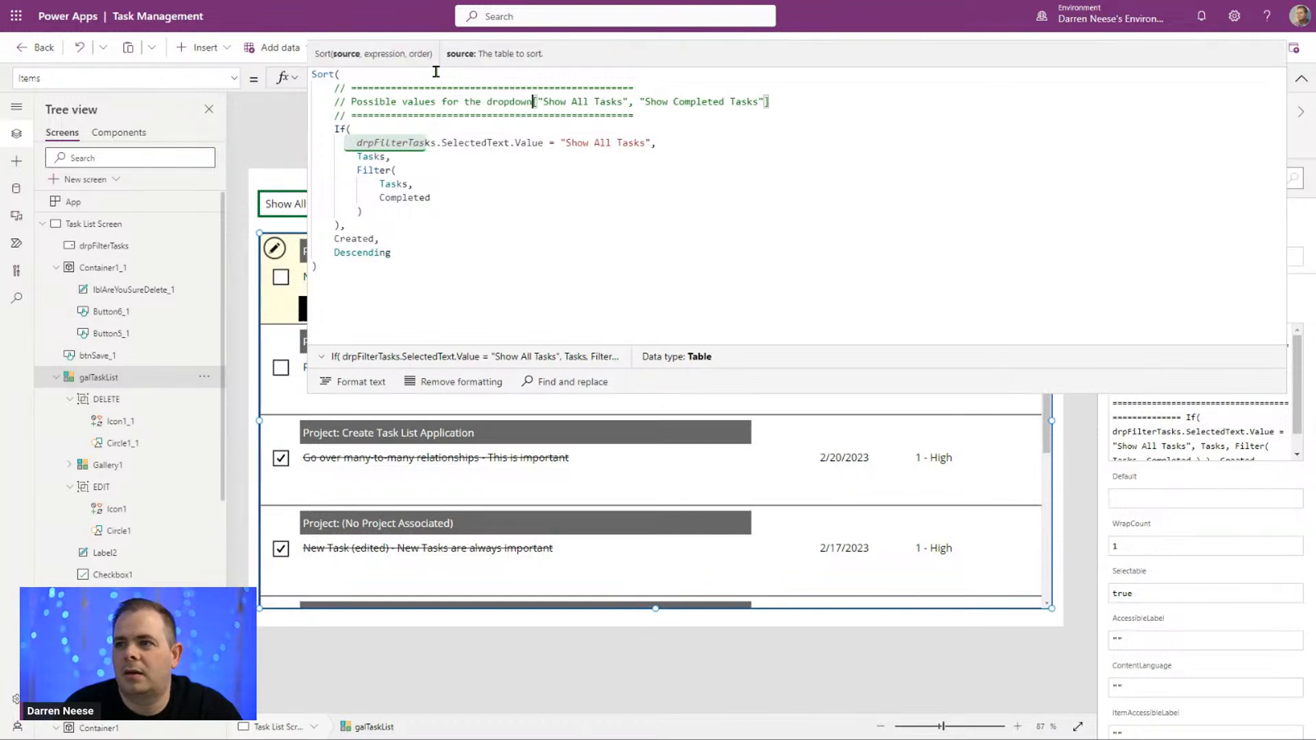
pyautogui.write(':')
pyautogui.press('Delete')
pyautogui.press('End')
pyautogui.press('BackSpace')
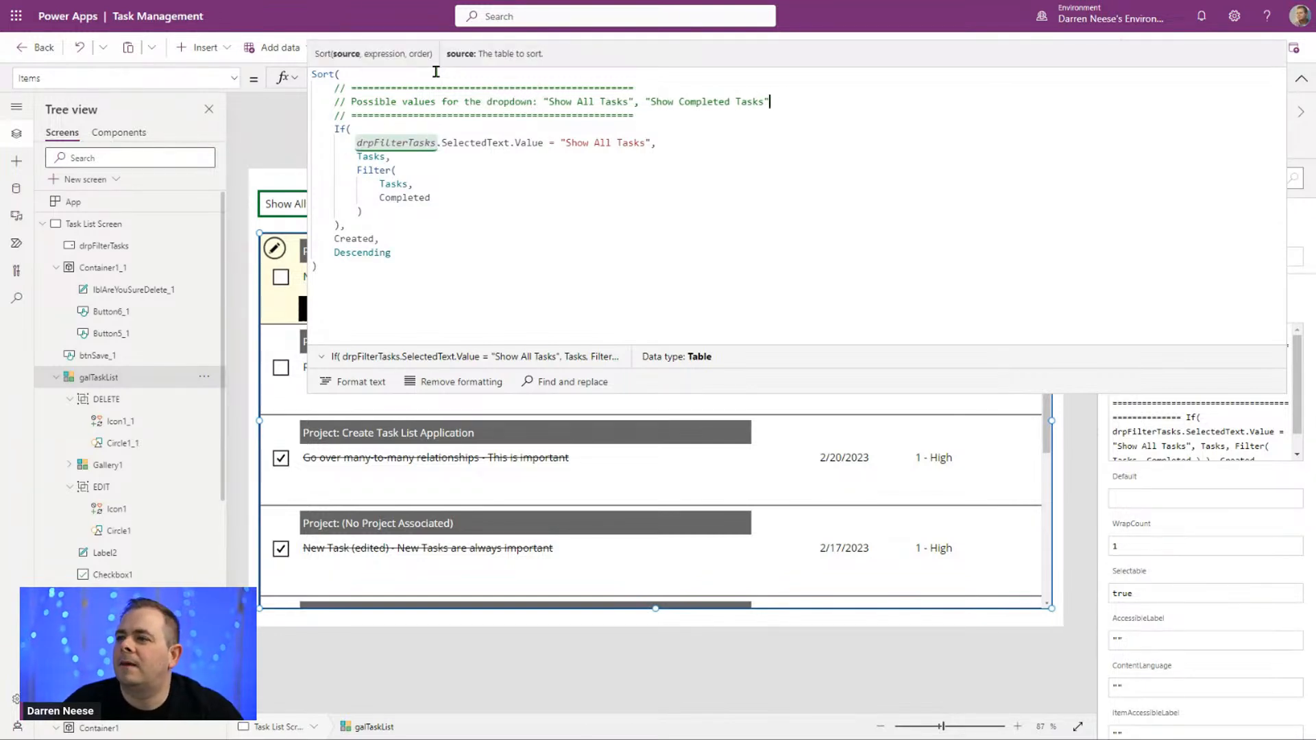
pyautogui.click(588, 188)
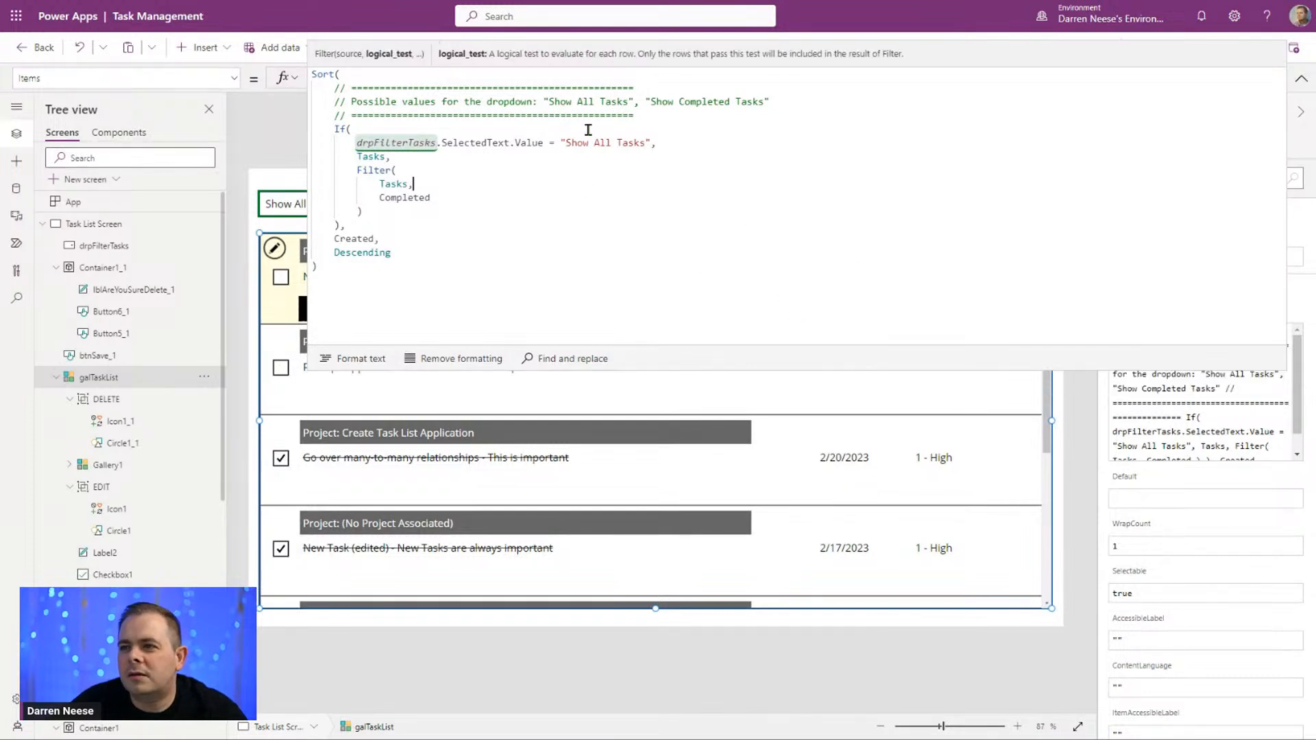
pyautogui.click(1092, 150)
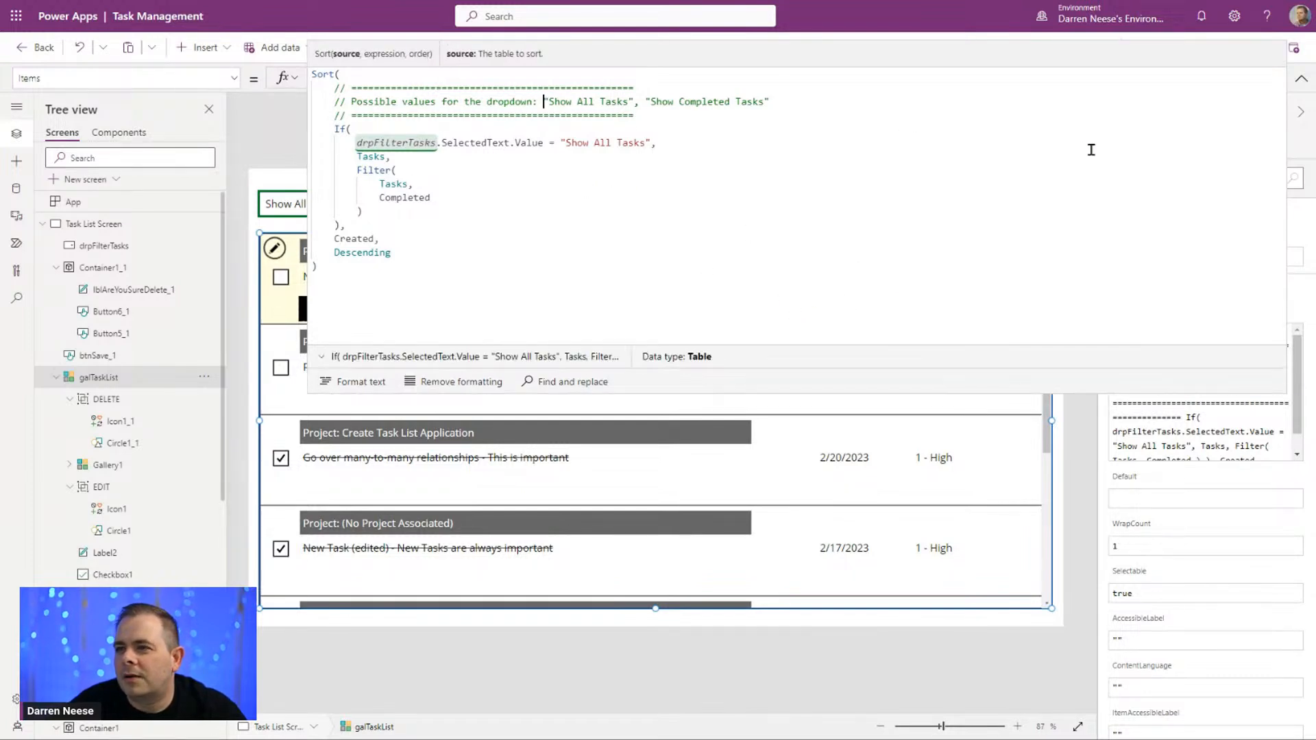
pyautogui.click(1302, 78)
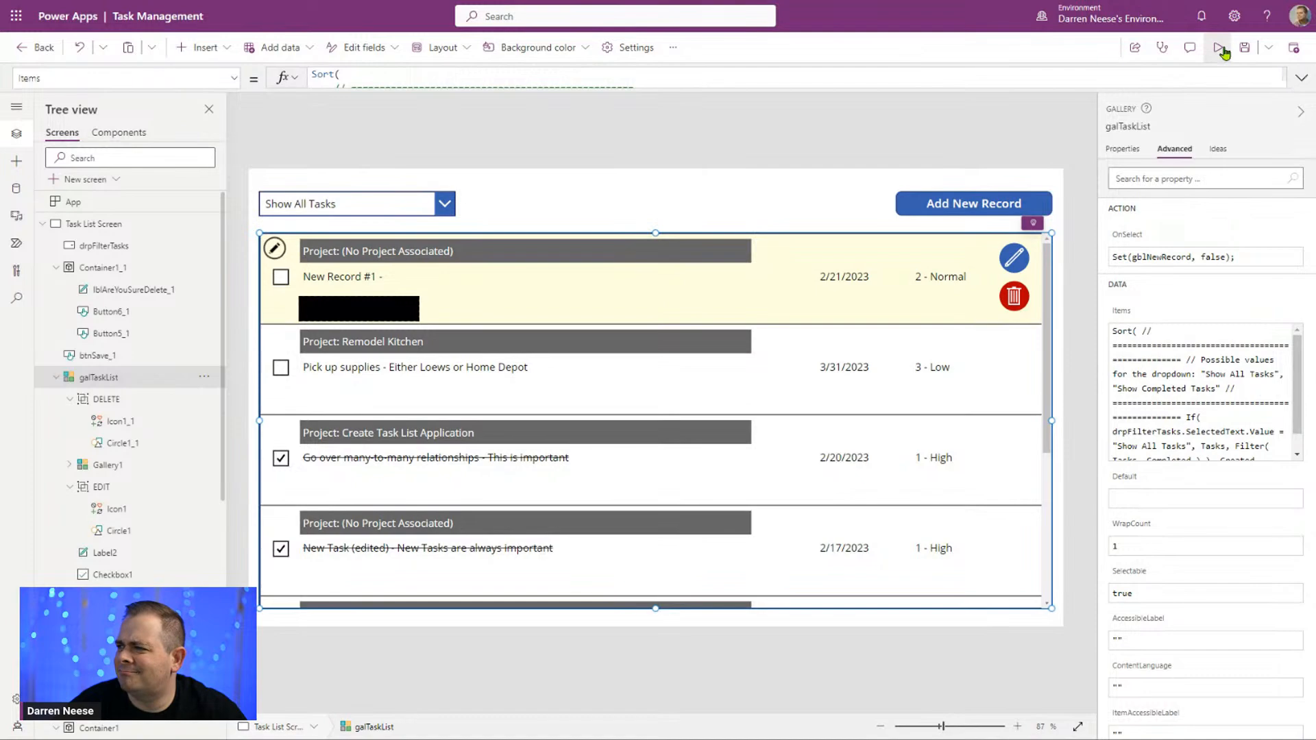
# Step: Preview the app with Show All Tasks selected and look through the task gallery, closing the preview when done
pyautogui.click(1220, 48)
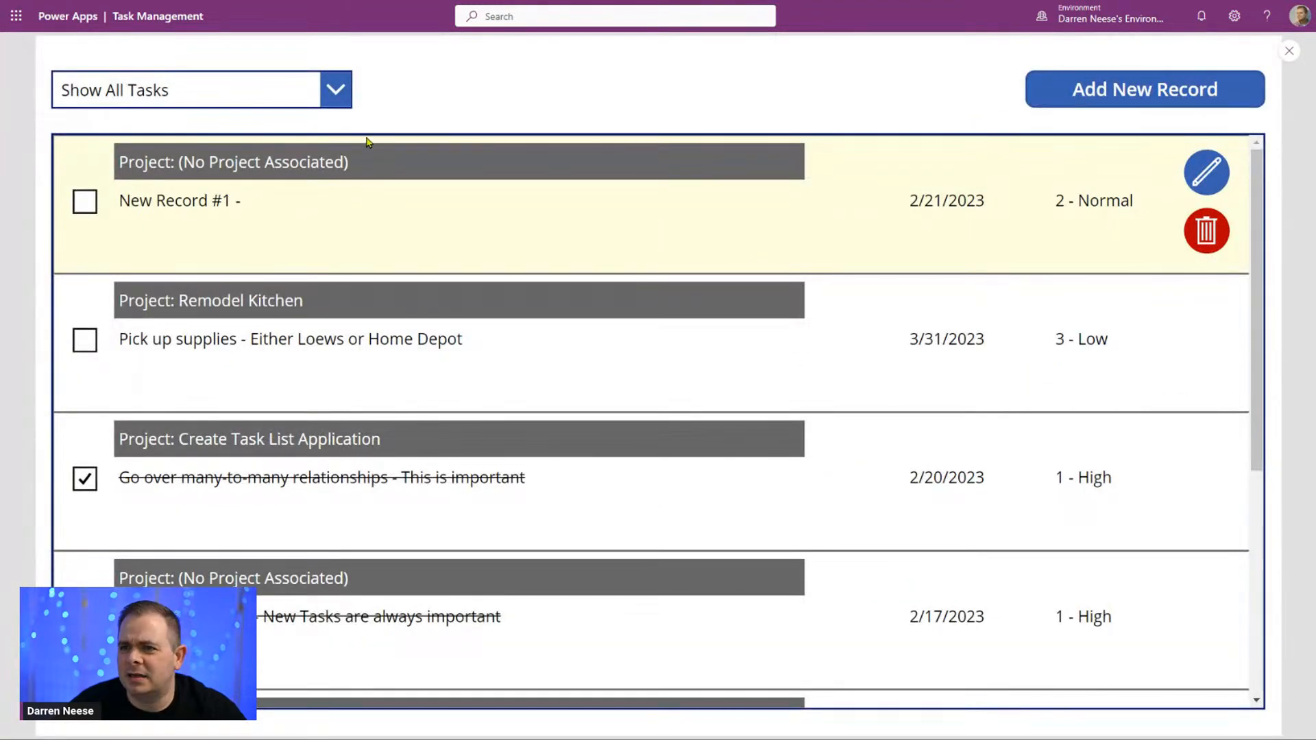
pyautogui.scroll(-3, 469, 419)
pyautogui.scroll(-2, 469, 417)
pyautogui.scroll(5, 468, 420)
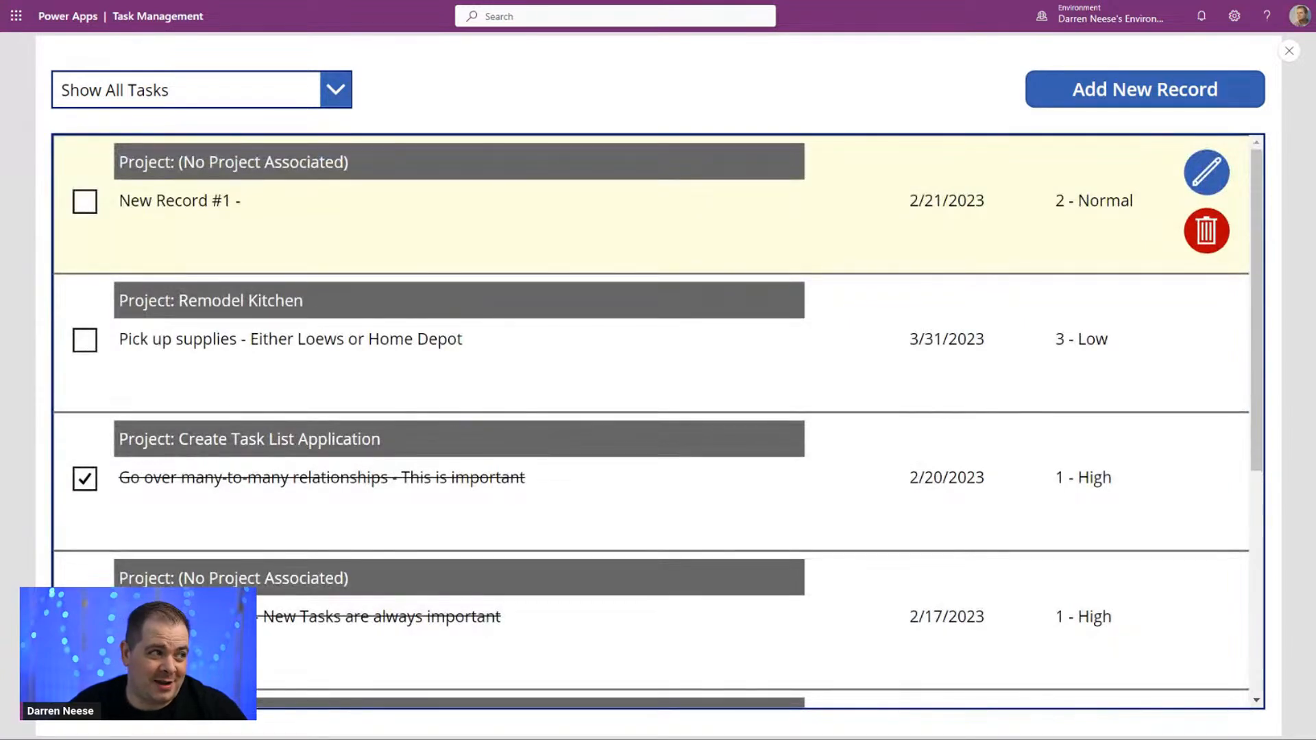
pyautogui.click(1289, 52)
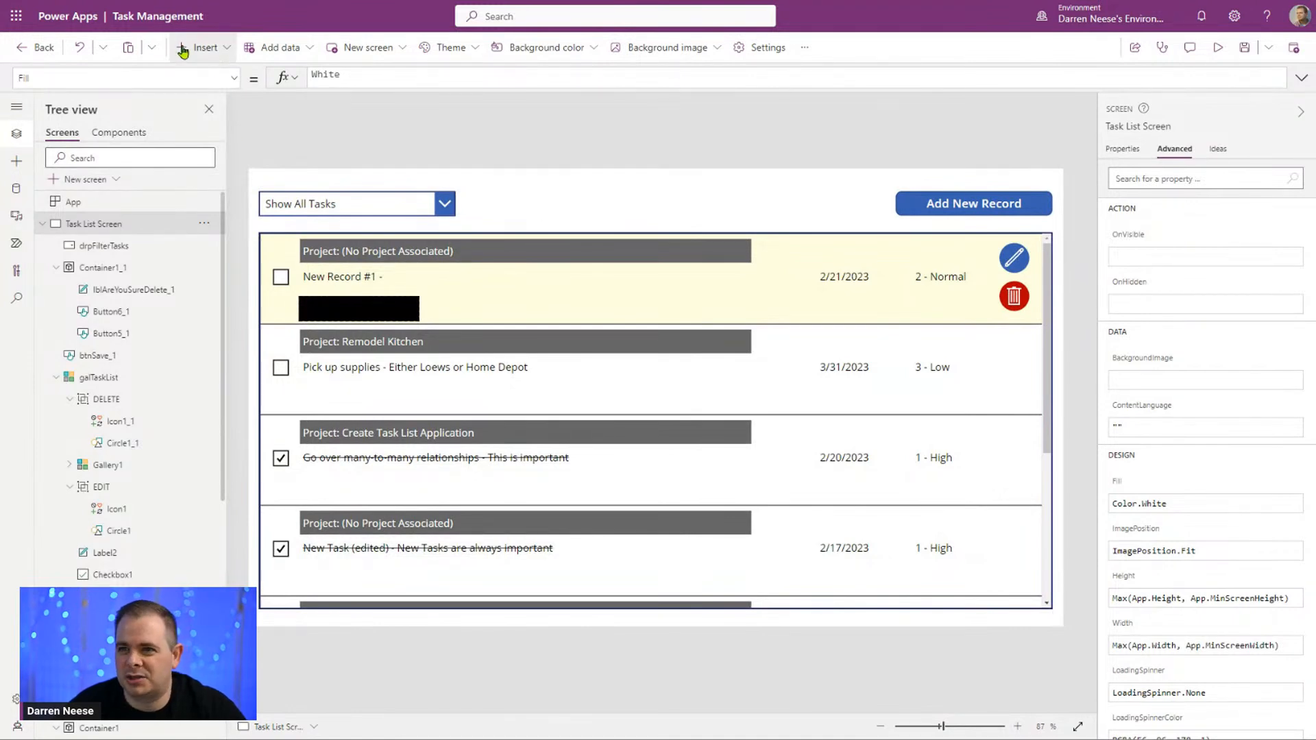
# Step: Insert a text label on the Task List Screen, just beside the Show All Tasks drop-down above the gallery
pyautogui.click(205, 47)
pyautogui.click(211, 135)
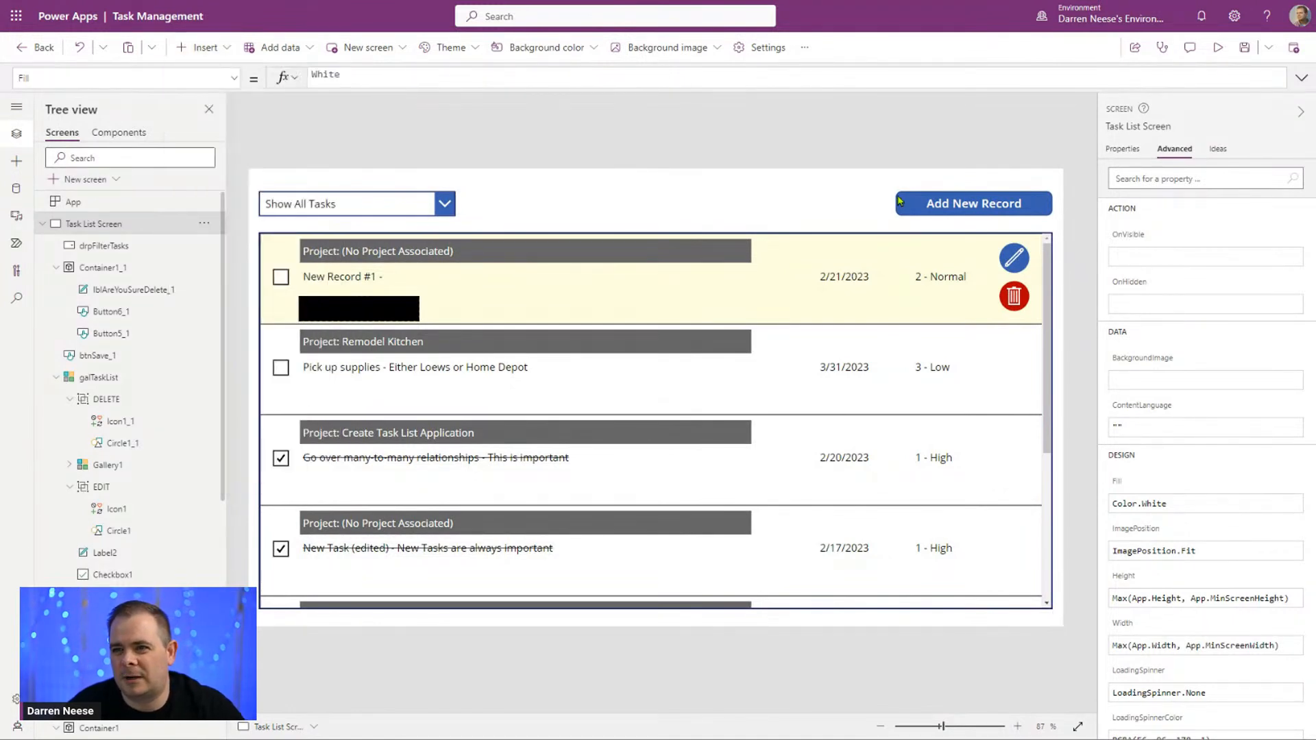
pyautogui.moveTo(327, 188); pyautogui.dragTo(523, 203)
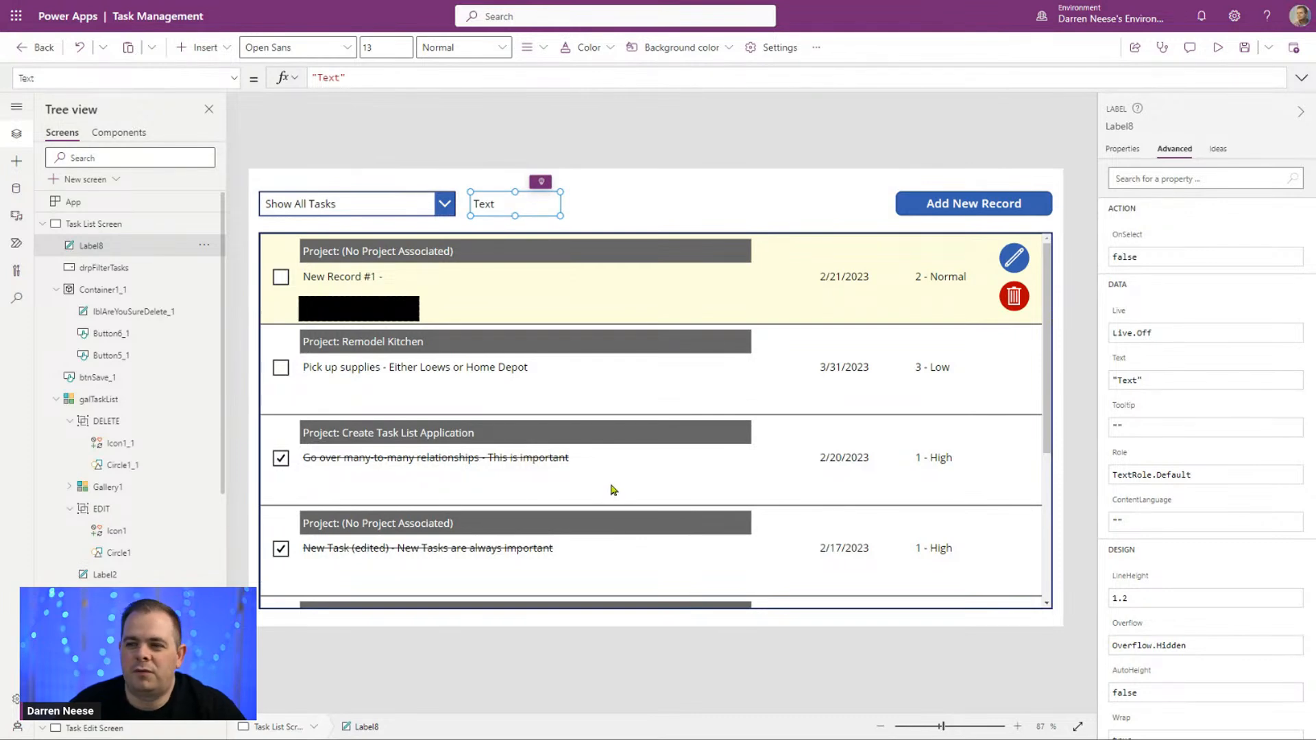
# Step: Set the new label's Text formula to CountRows(galTaskList.AllItems)
pyautogui.tripleClick(384, 78)
pyautogui.write('CountRows(')
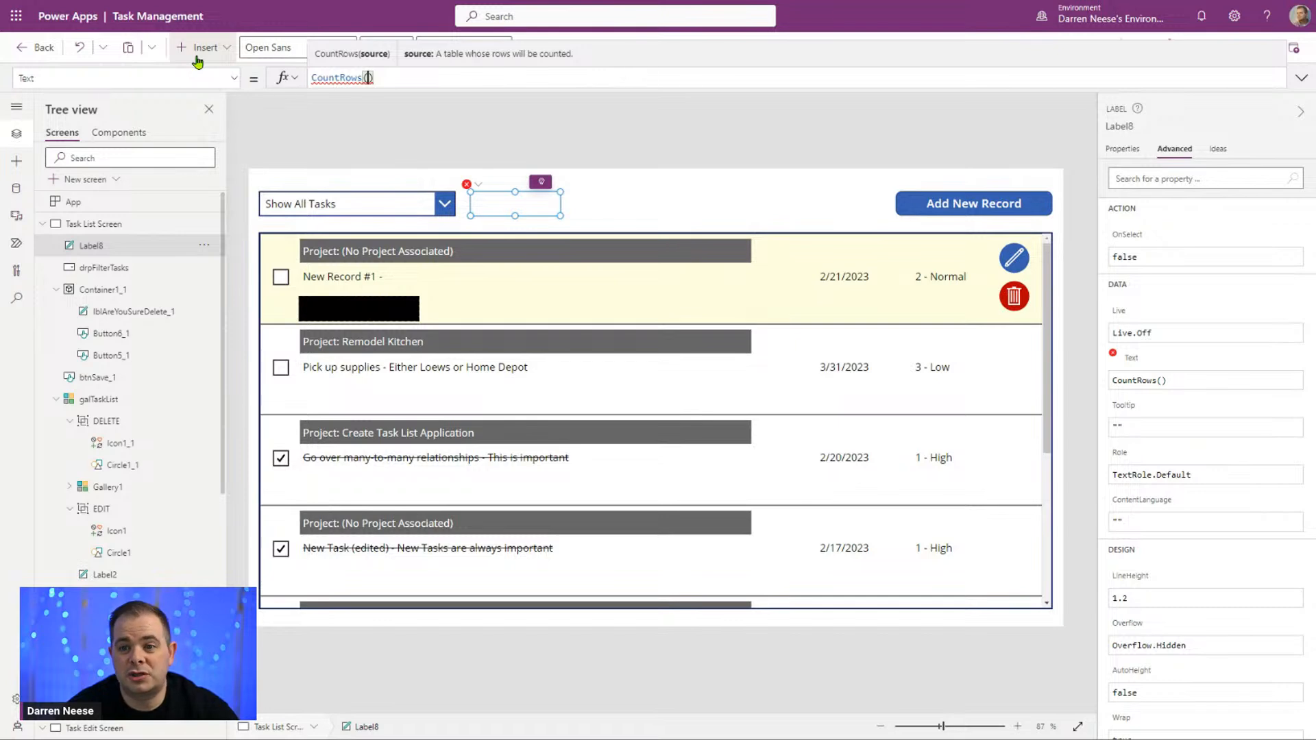
pyautogui.write('galTa')
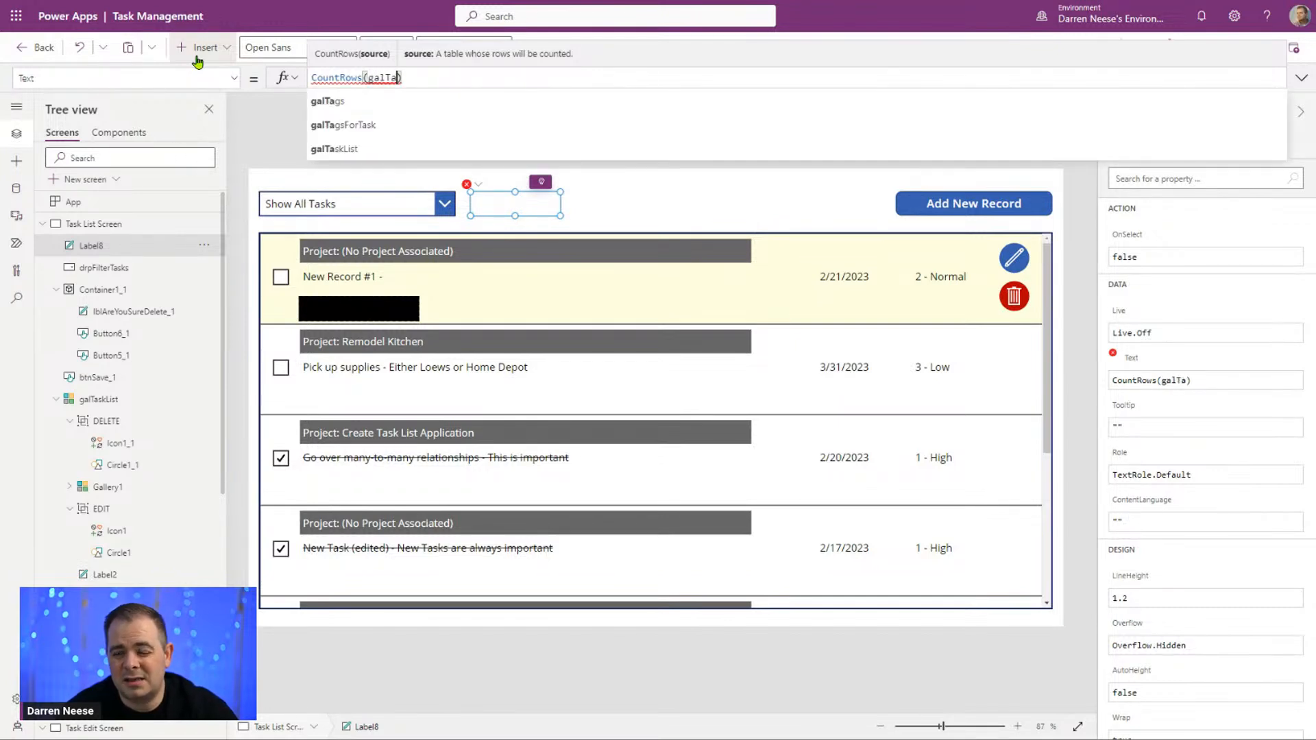
pyautogui.click(356, 153)
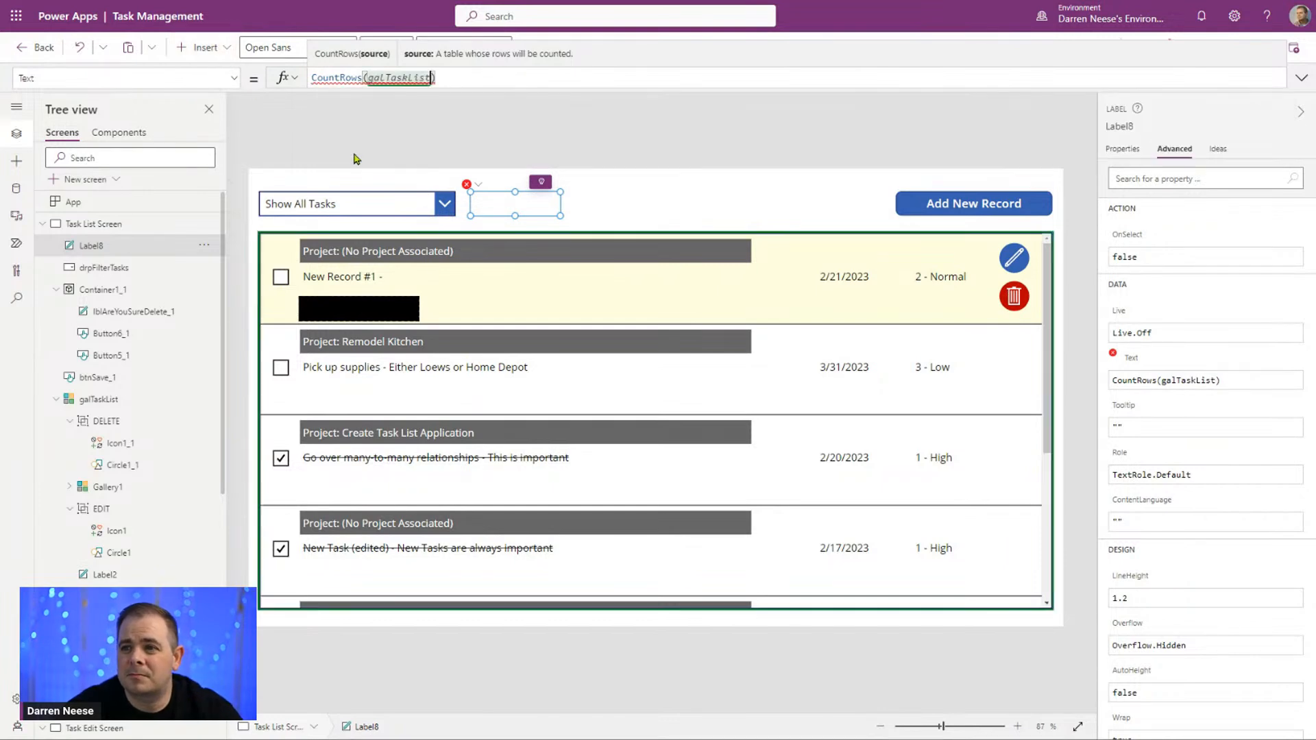
pyautogui.write('.A')
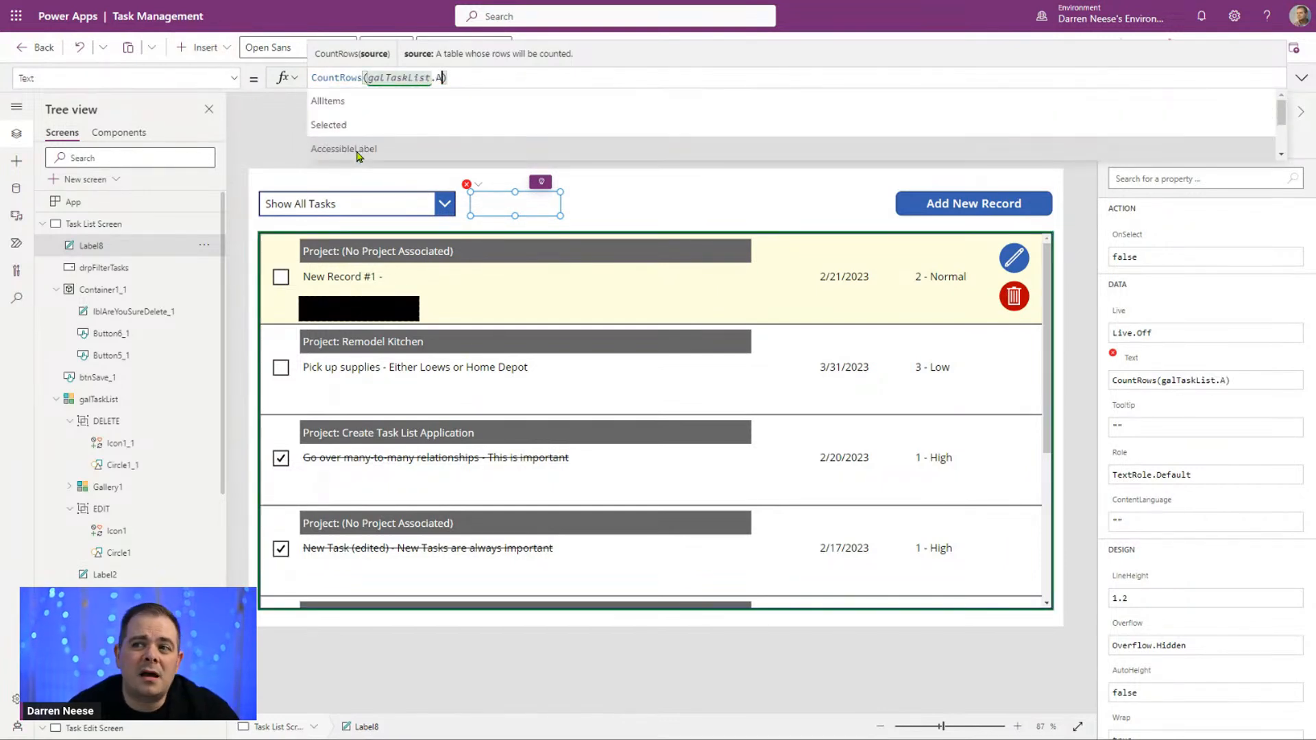
pyautogui.click(381, 101)
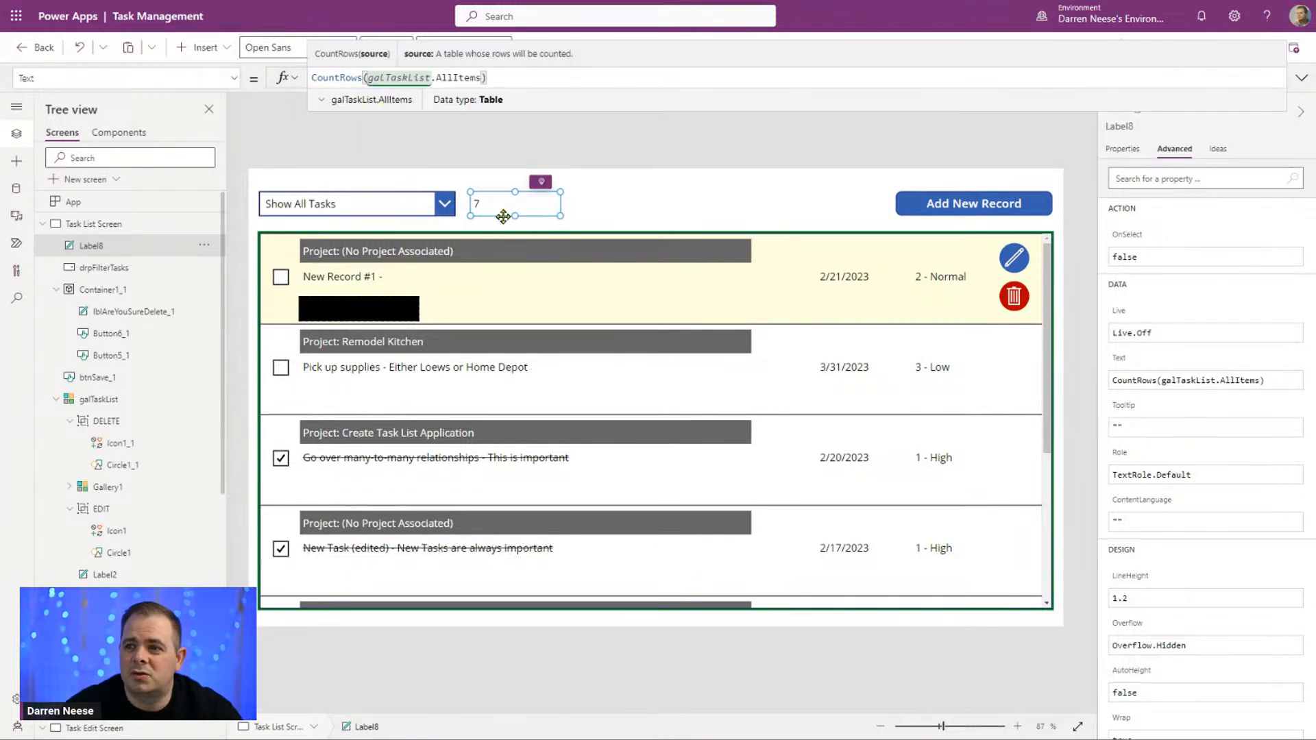
# Step: Extend the label's Text formula to "Showing " & CountRows(galTaskList.AllItems) & " Records"
pyautogui.click(602, 84)
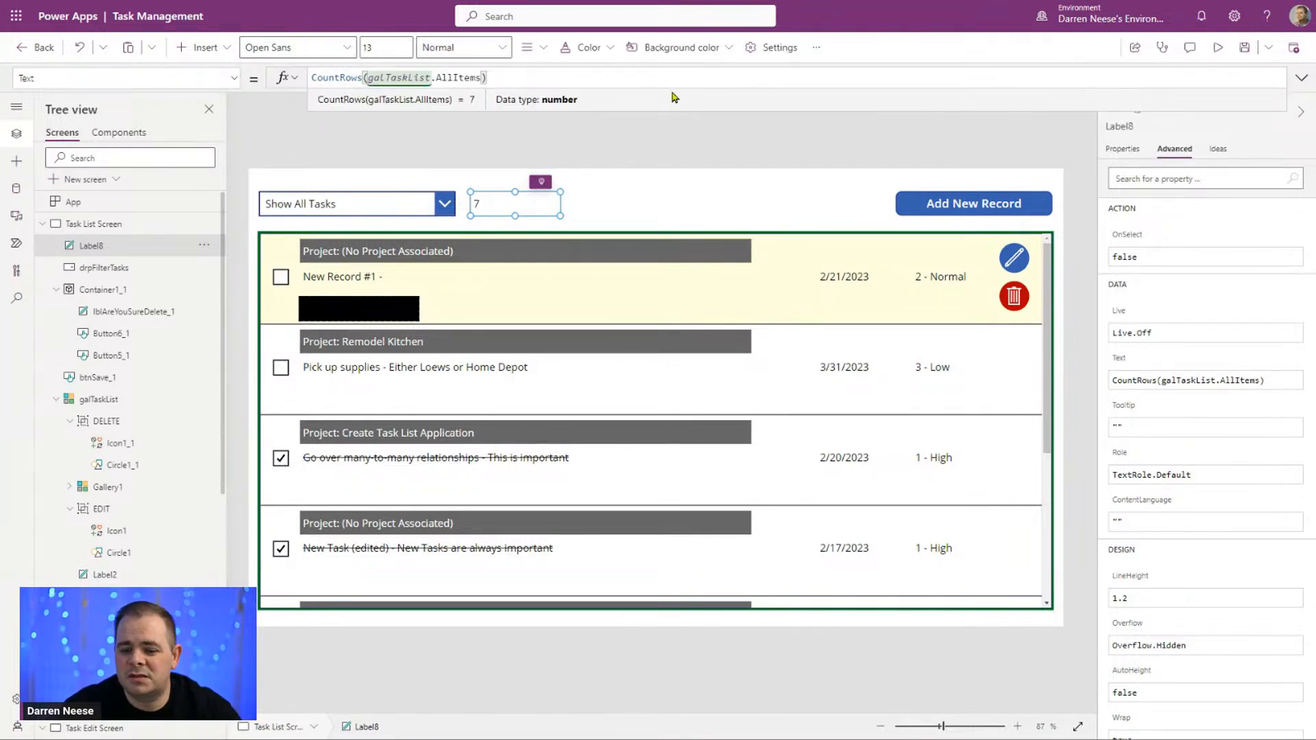
pyautogui.write('"')
pyautogui.write(' & ')
pyautogui.write('Showing ')
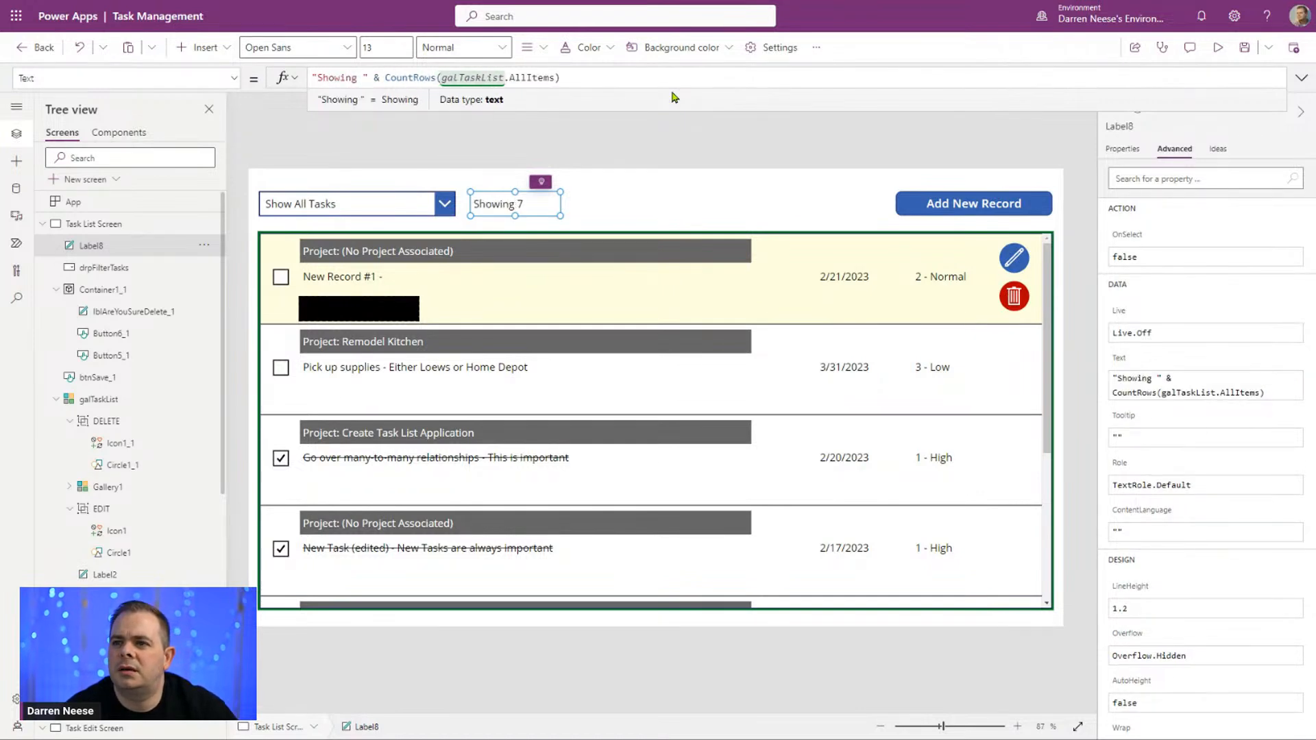
pyautogui.write(' & ')
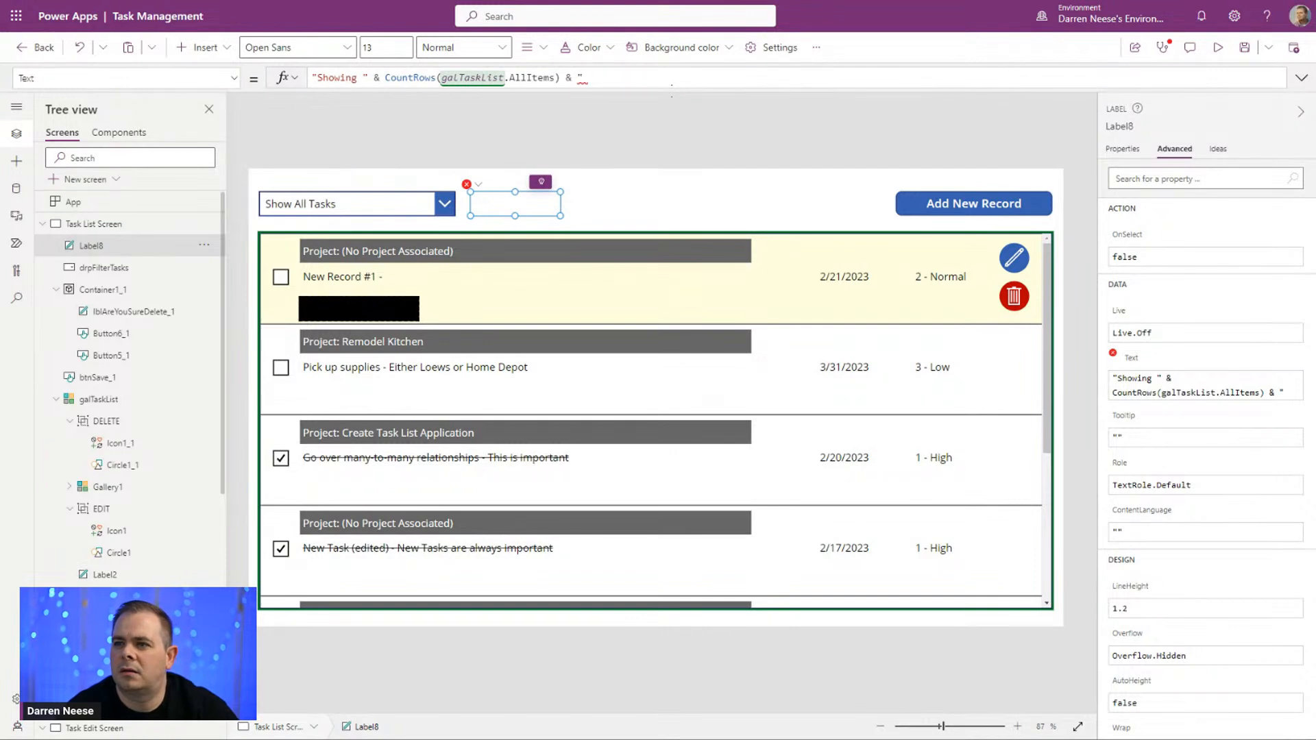
pyautogui.write('" Recor')
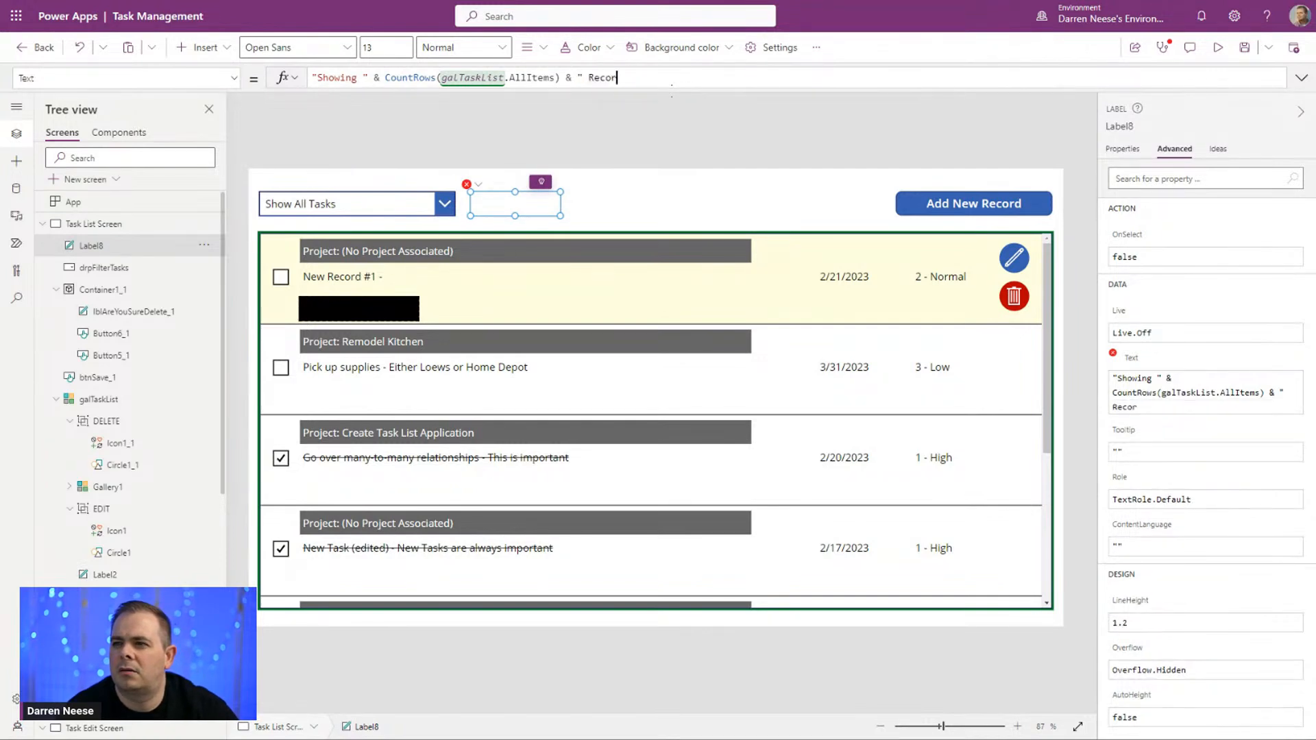
pyautogui.write('ds"')
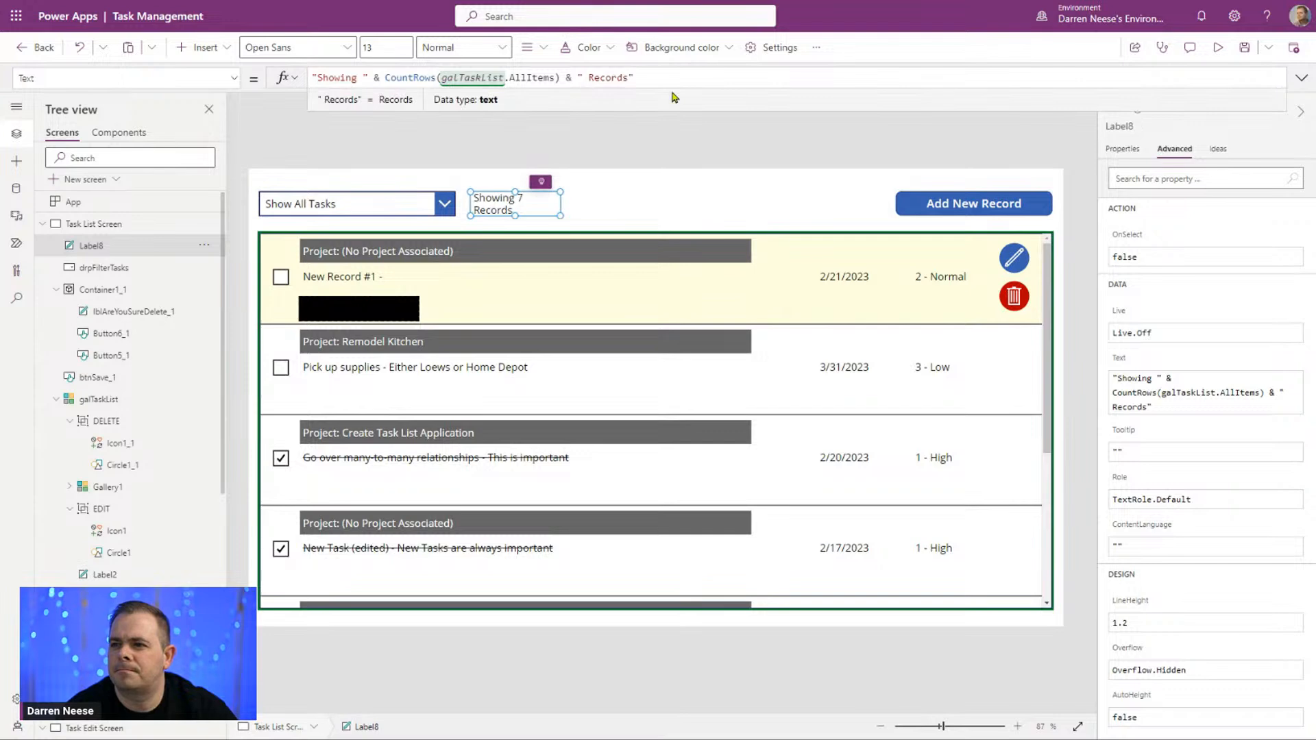
# Step: Set the record-count label's width to 200
pyautogui.click(1131, 151)
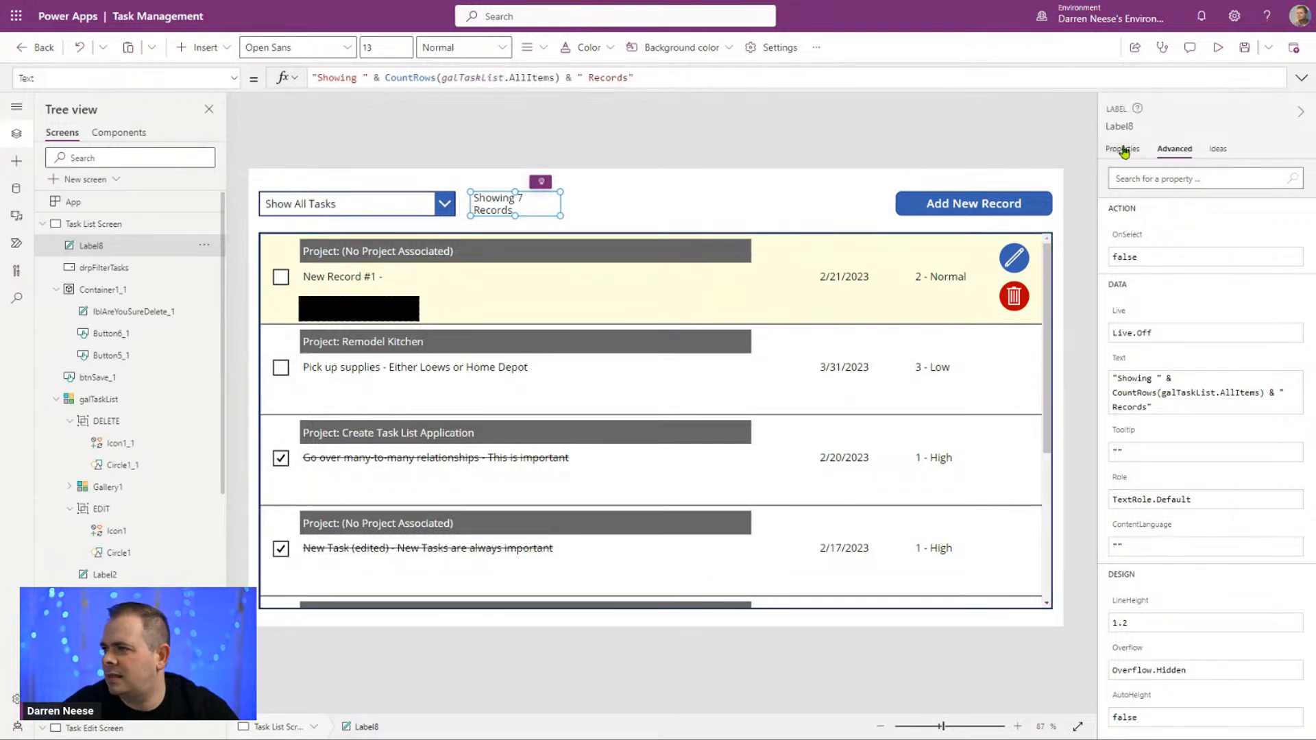
pyautogui.click(1248, 458)
pyautogui.write('200')
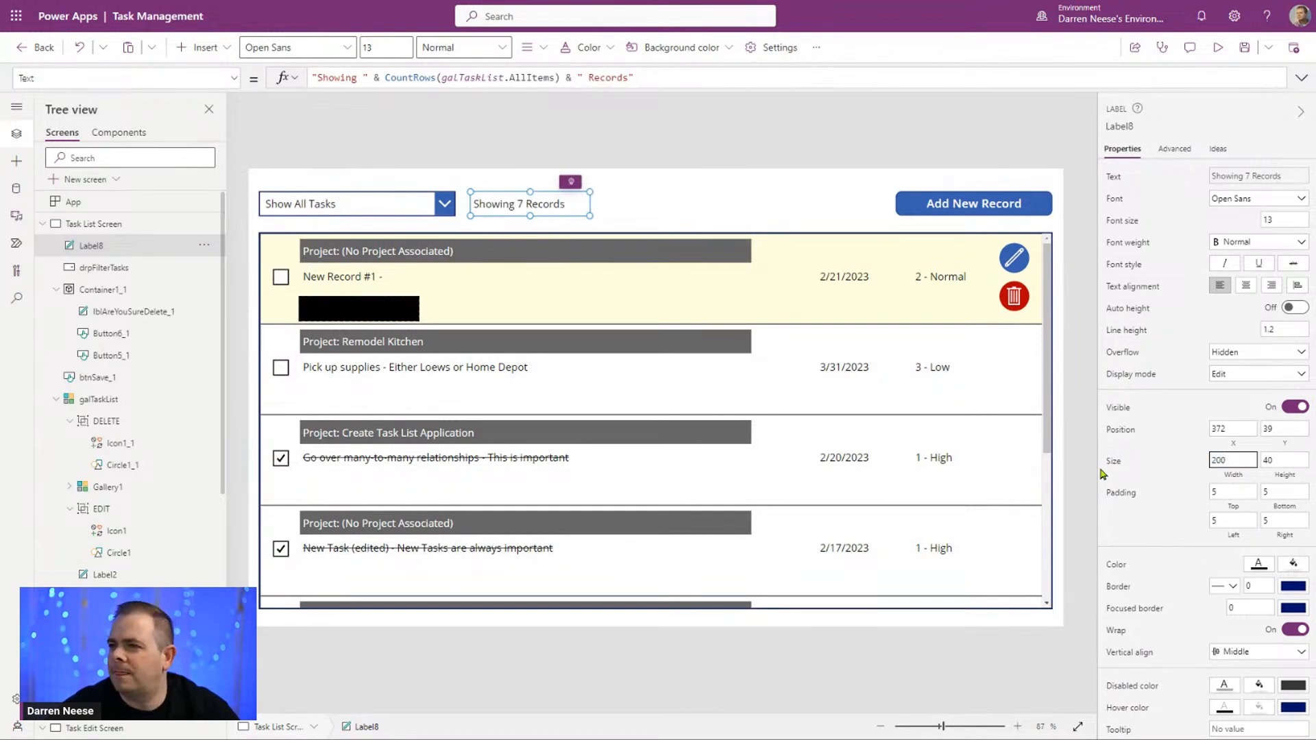
pyautogui.click(720, 209)
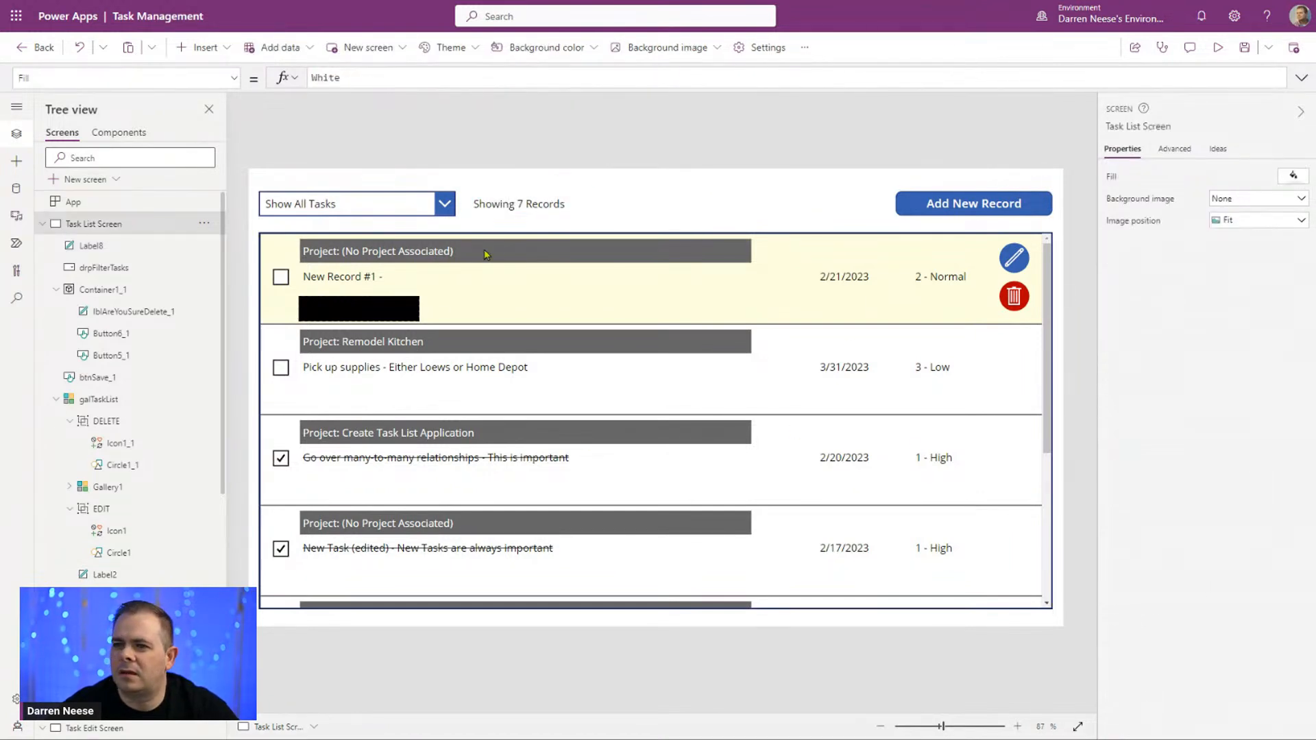
pyautogui.click(529, 205)
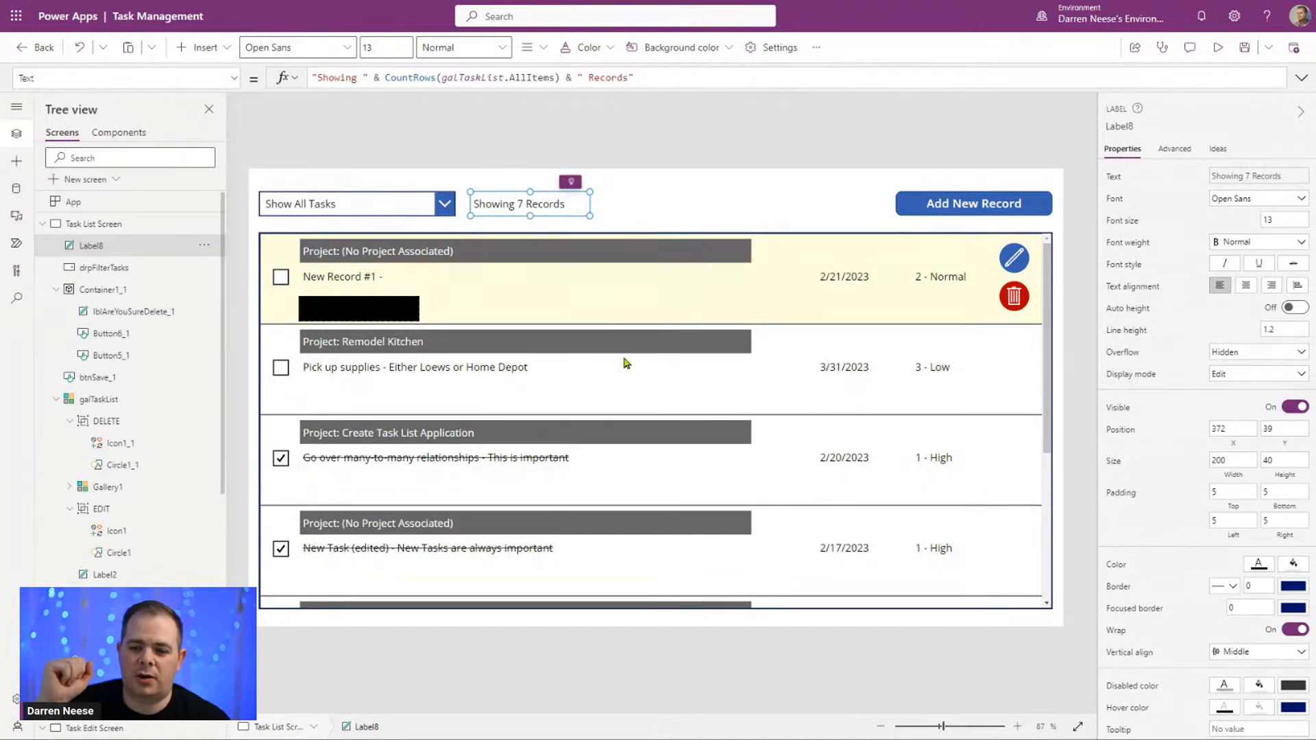
# Step: Copy the whole If expression that filters Tasks by drpFilterTasks from the galTaskList gallery's Items formula
pyautogui.click(526, 315)
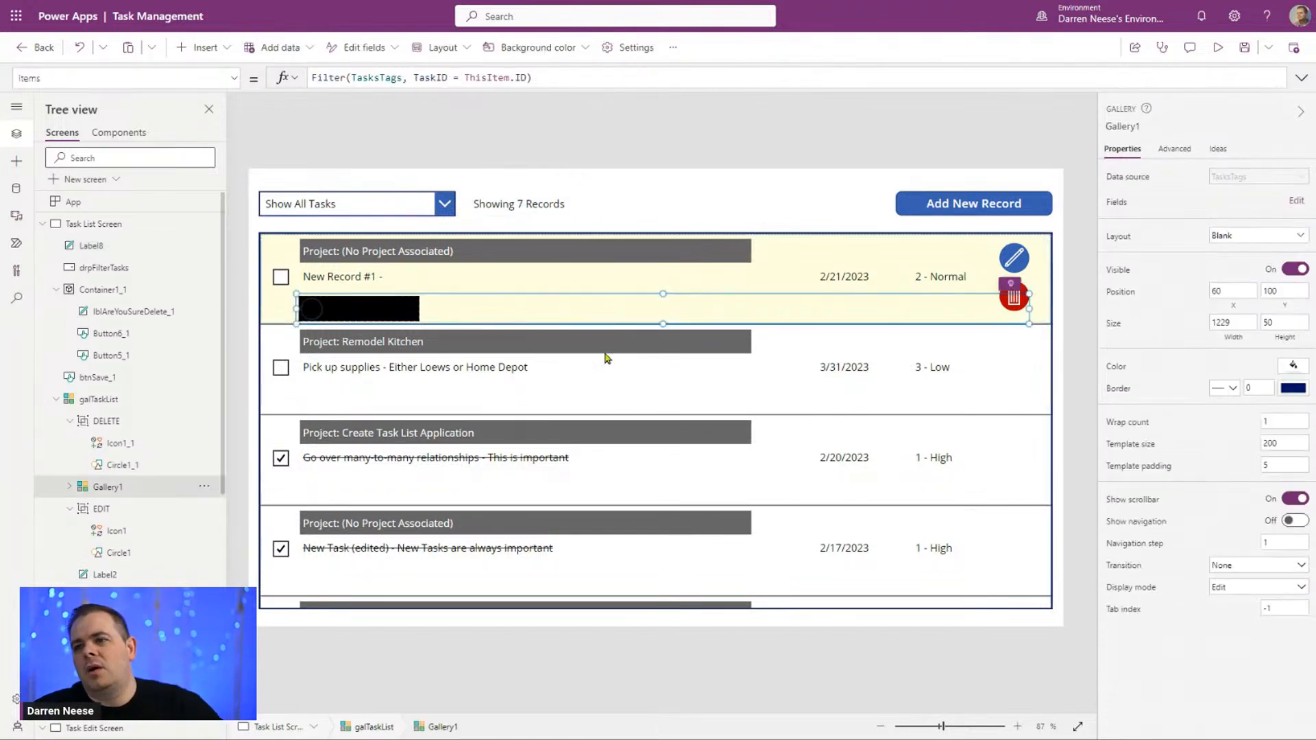
pyautogui.click(891, 464)
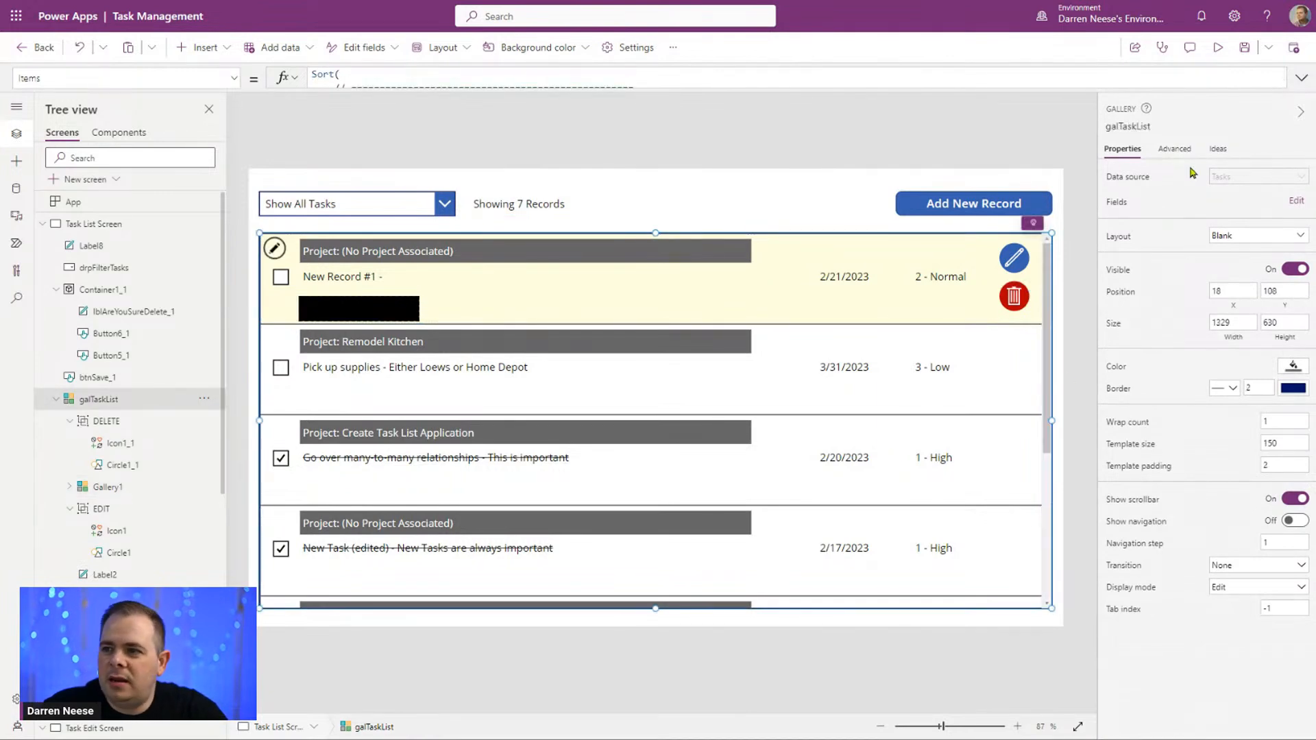
pyautogui.click(1303, 76)
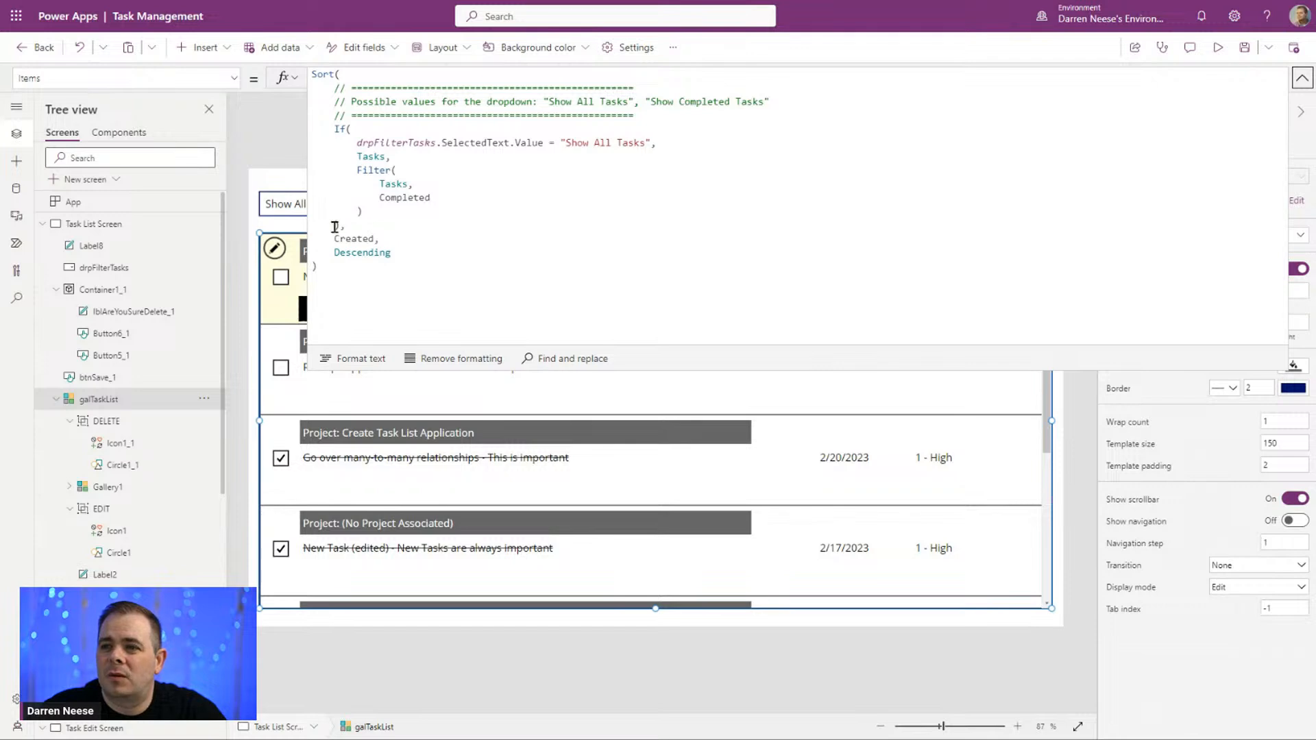
pyautogui.moveTo(346, 225); pyautogui.dragTo(277, 136)
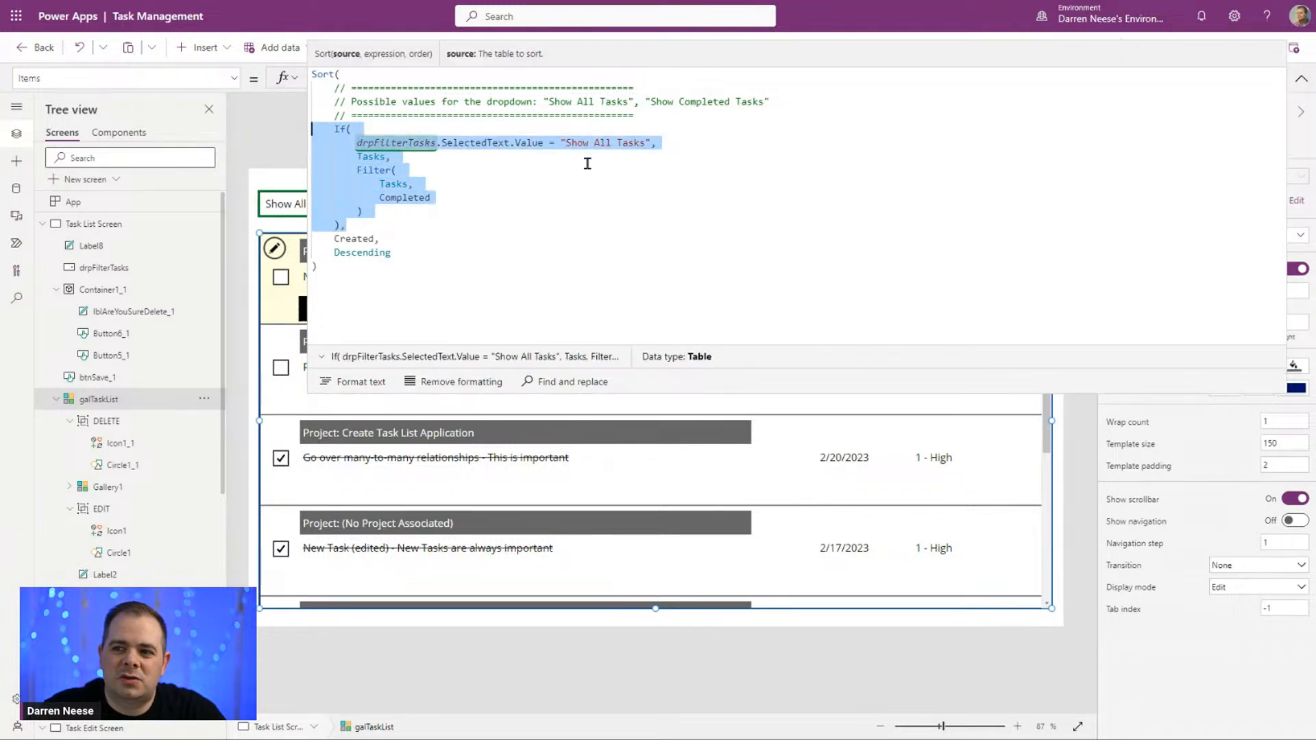
pyautogui.click(1303, 86)
# Step: Replace galTaskList.AllItems inside CountRows in the record-count label's Text formula with the copied If expression, and format the formula text
pyautogui.click(546, 205)
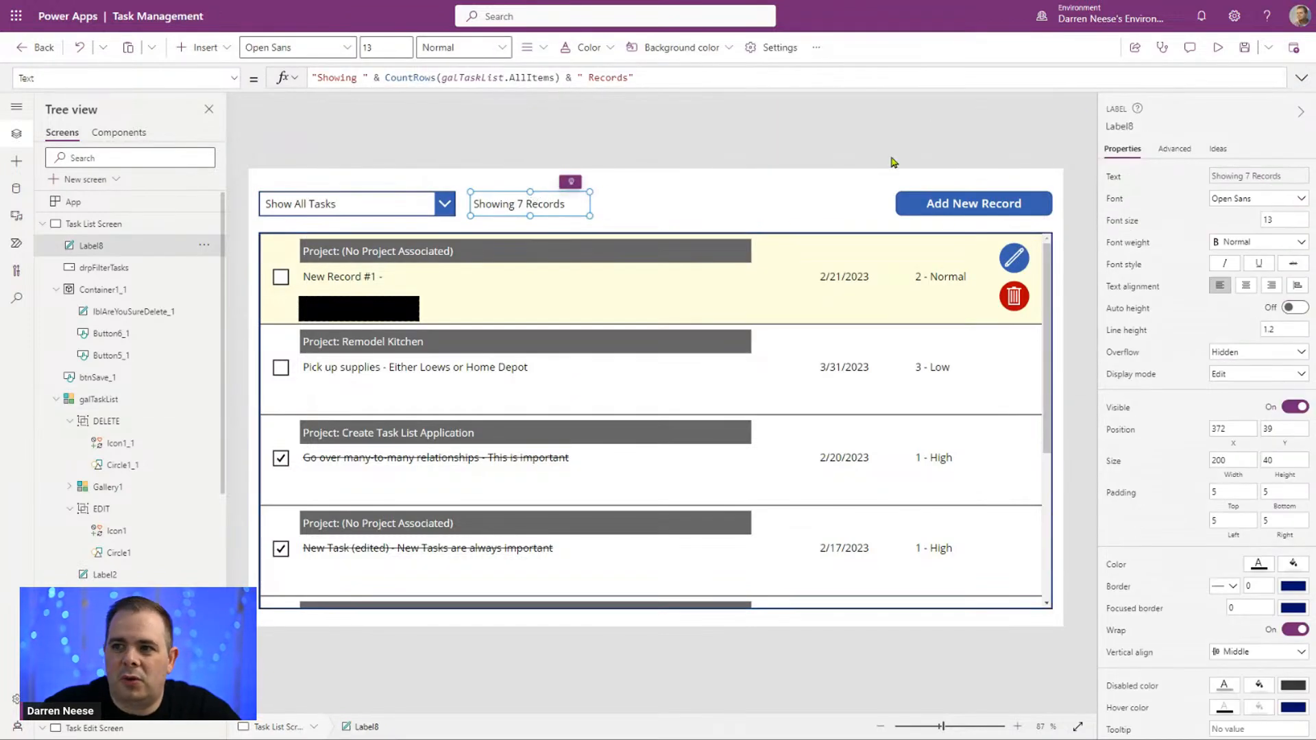
pyautogui.click(384, 75)
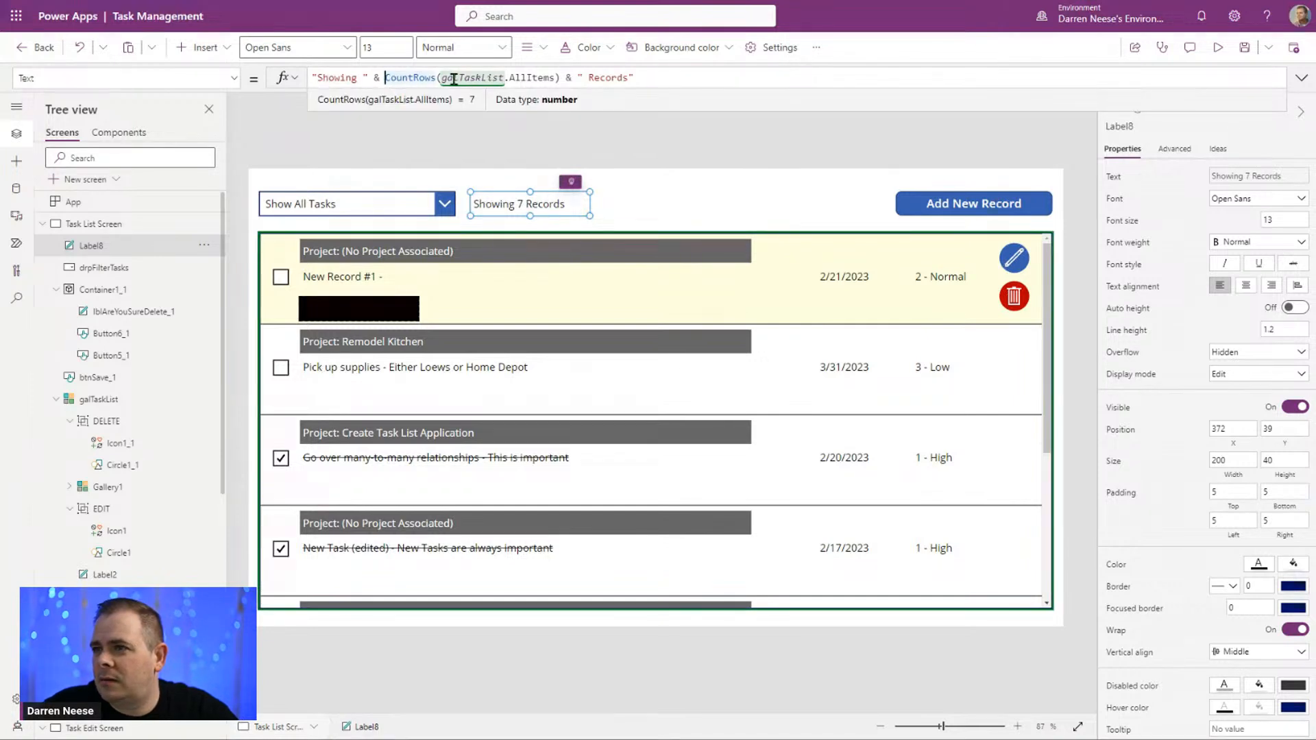
pyautogui.moveTo(442, 77); pyautogui.dragTo(554, 78)
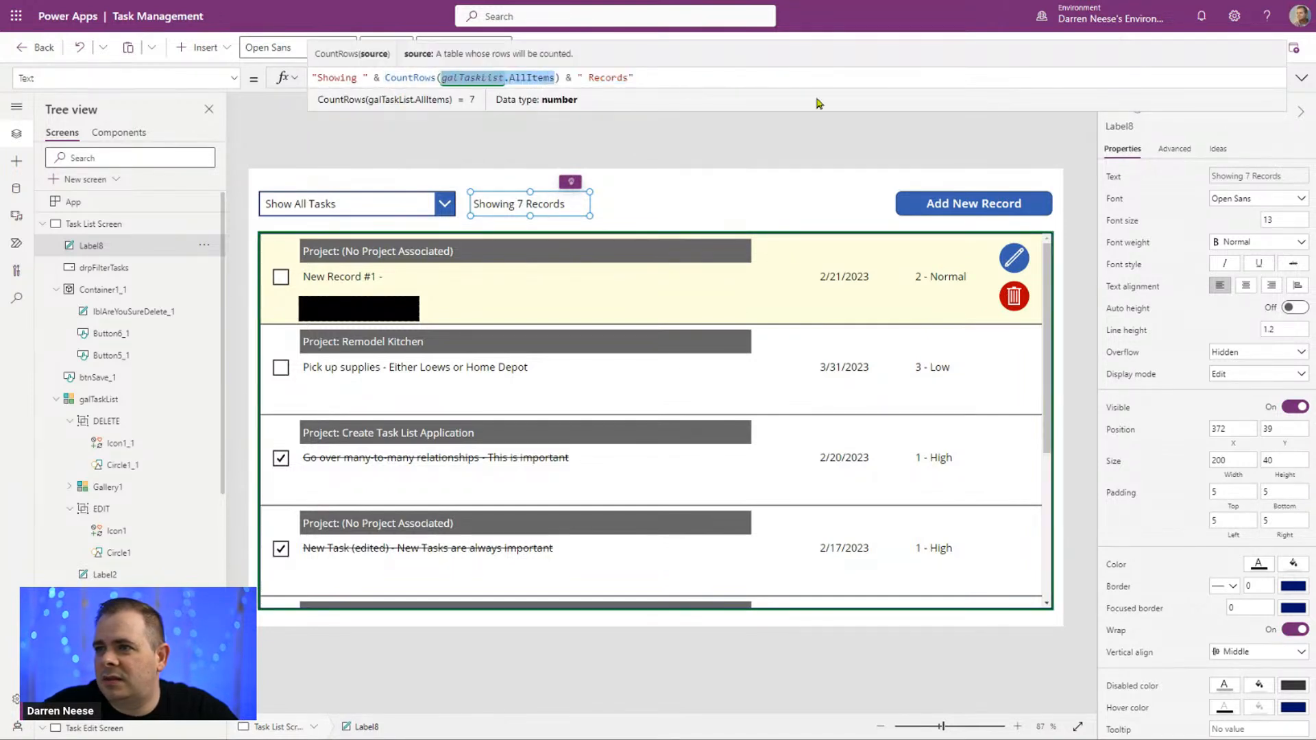
pyautogui.hotkey('ctrl', 'v')
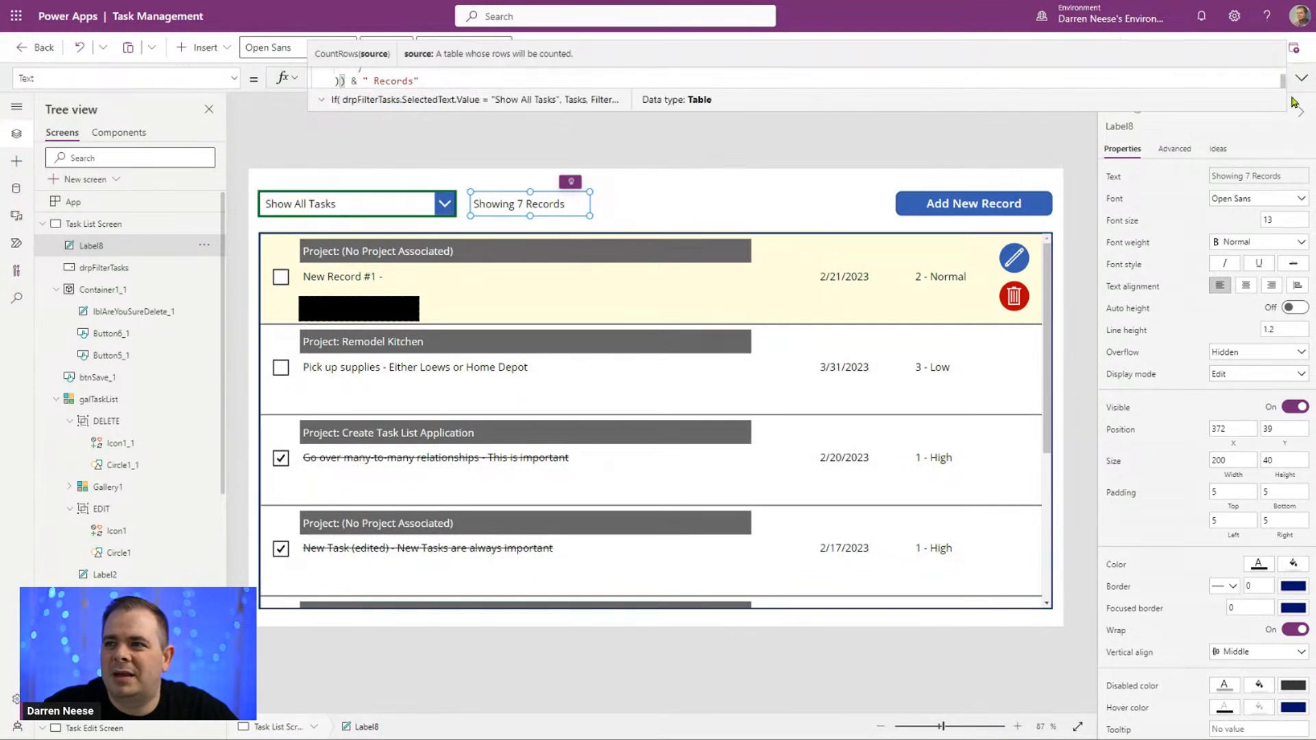
pyautogui.click(1302, 77)
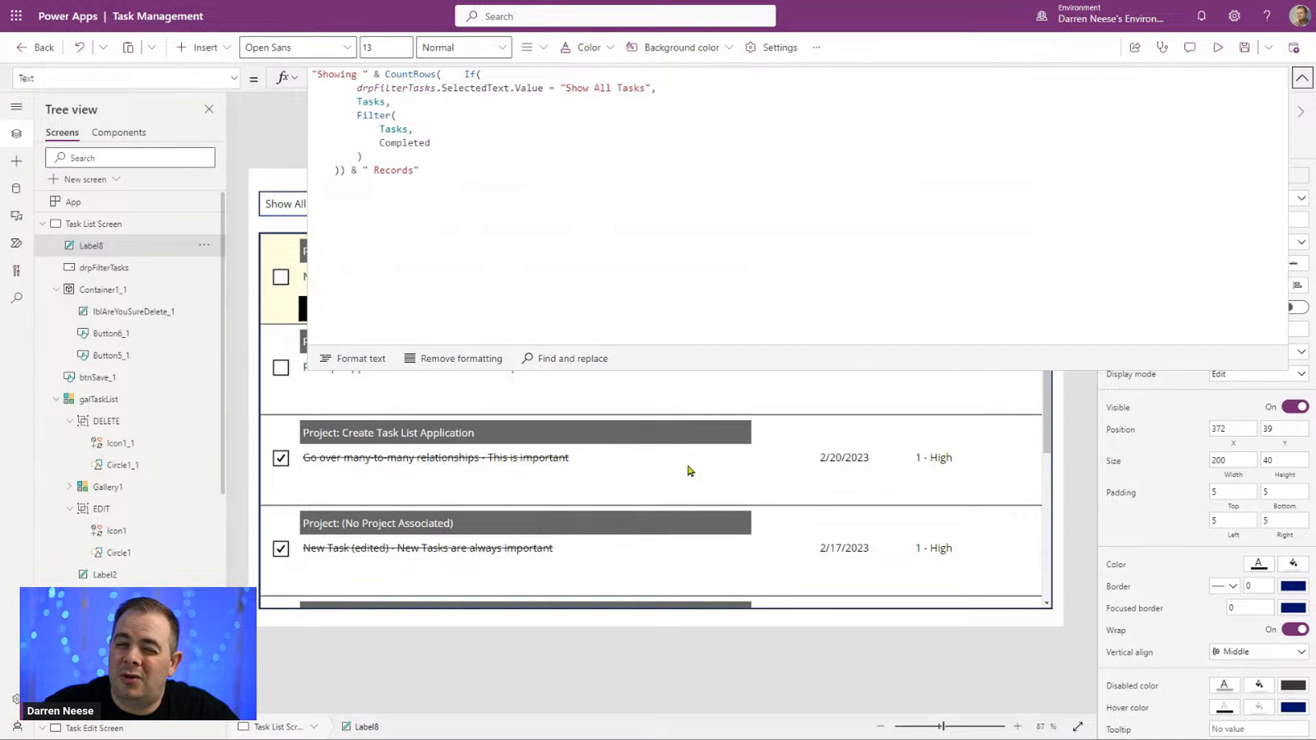
pyautogui.click(360, 363)
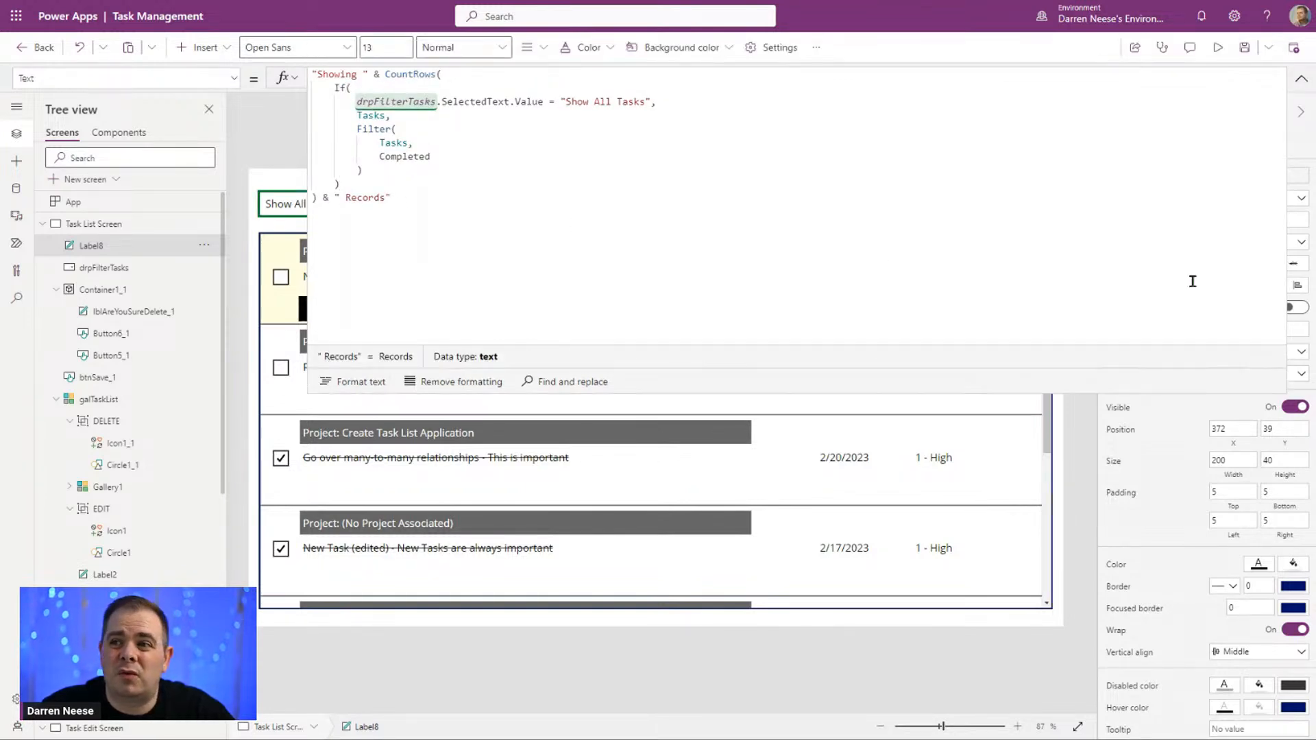
pyautogui.click(1301, 79)
# Step: Preview the app and filter to Show Completed Tasks to check the record-count label, and return to editing
pyautogui.click(1218, 47)
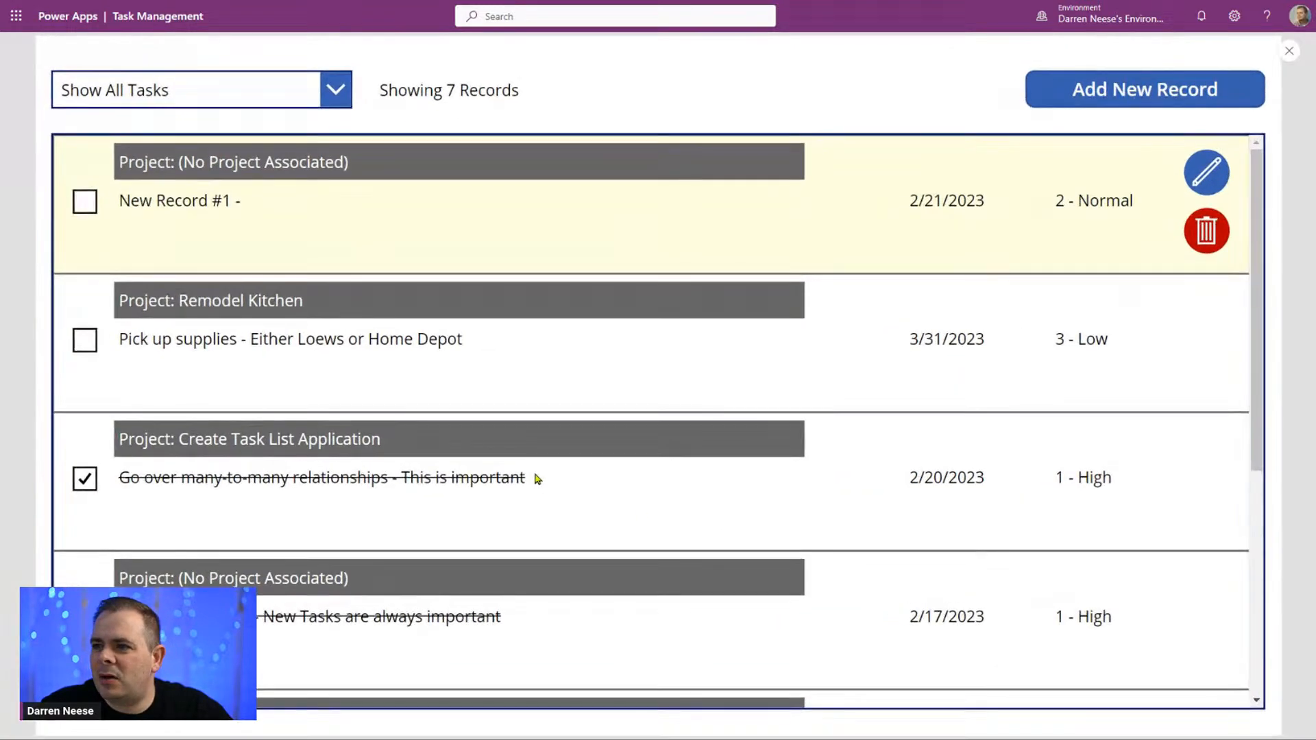
pyautogui.click(278, 91)
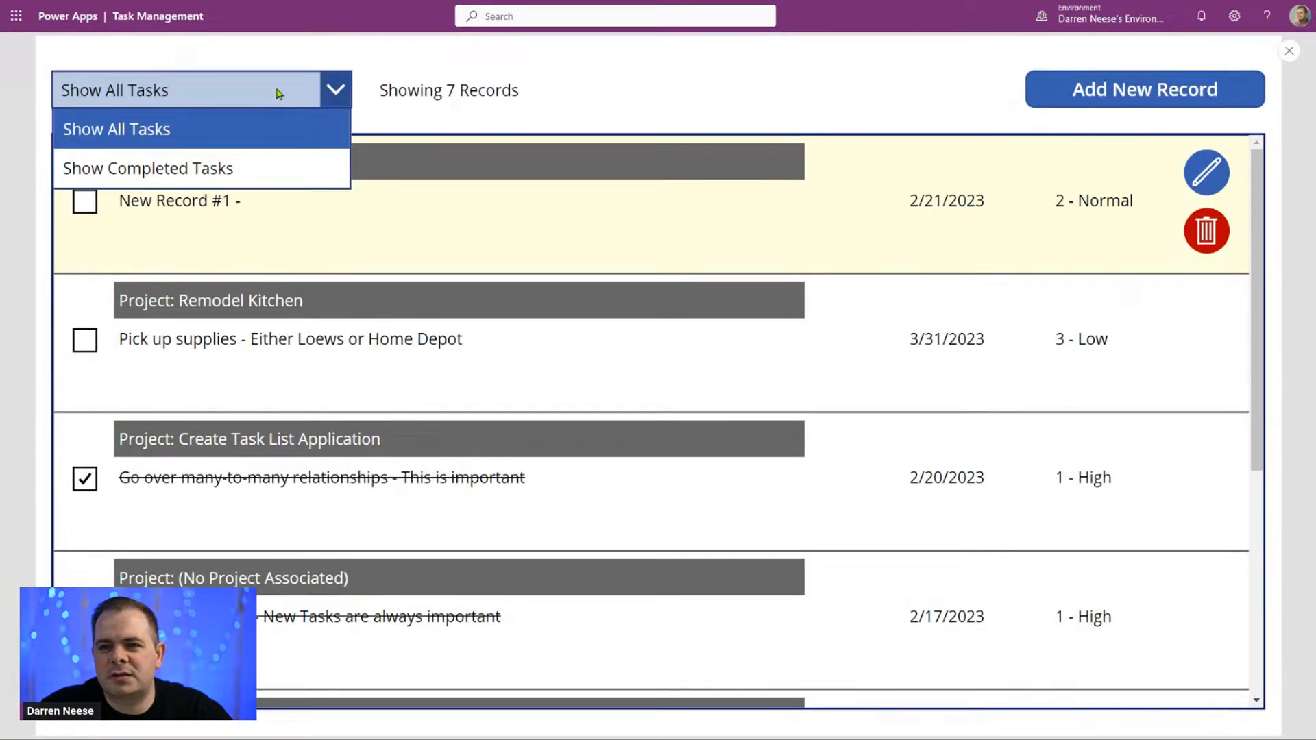
pyautogui.click(247, 167)
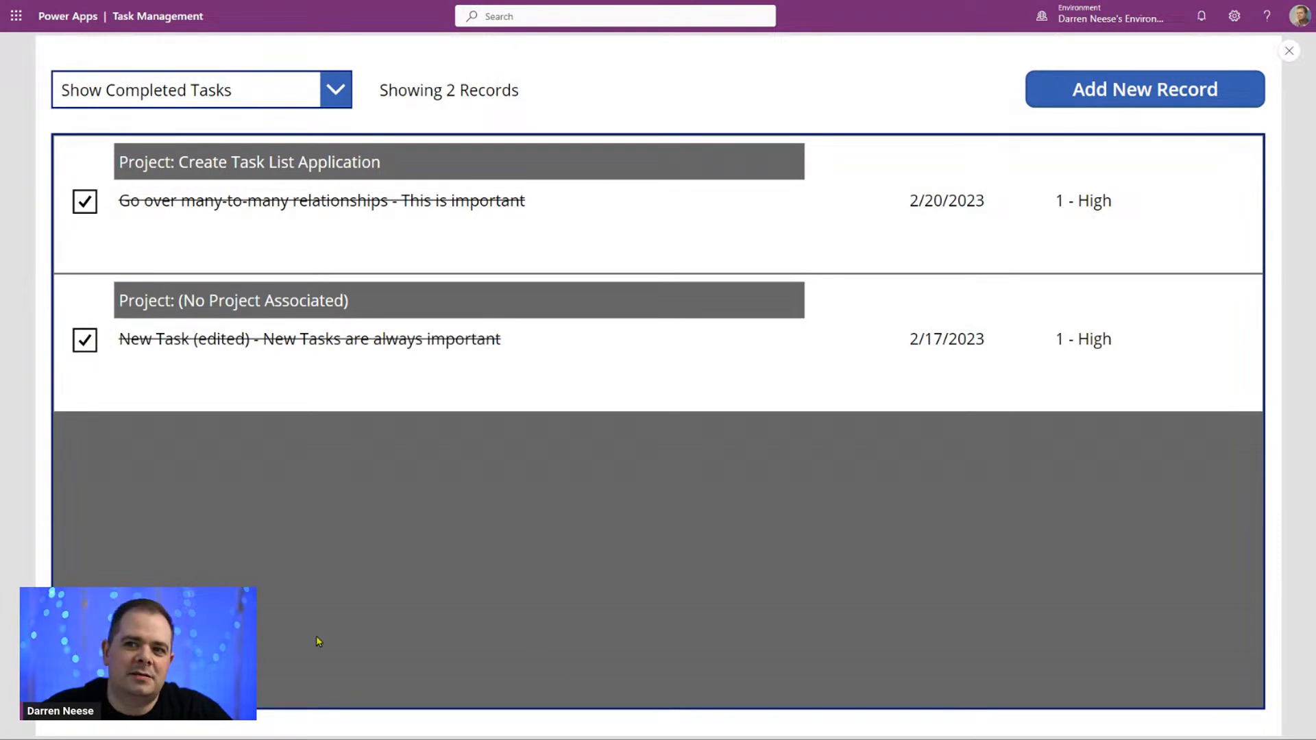
pyautogui.click(1289, 51)
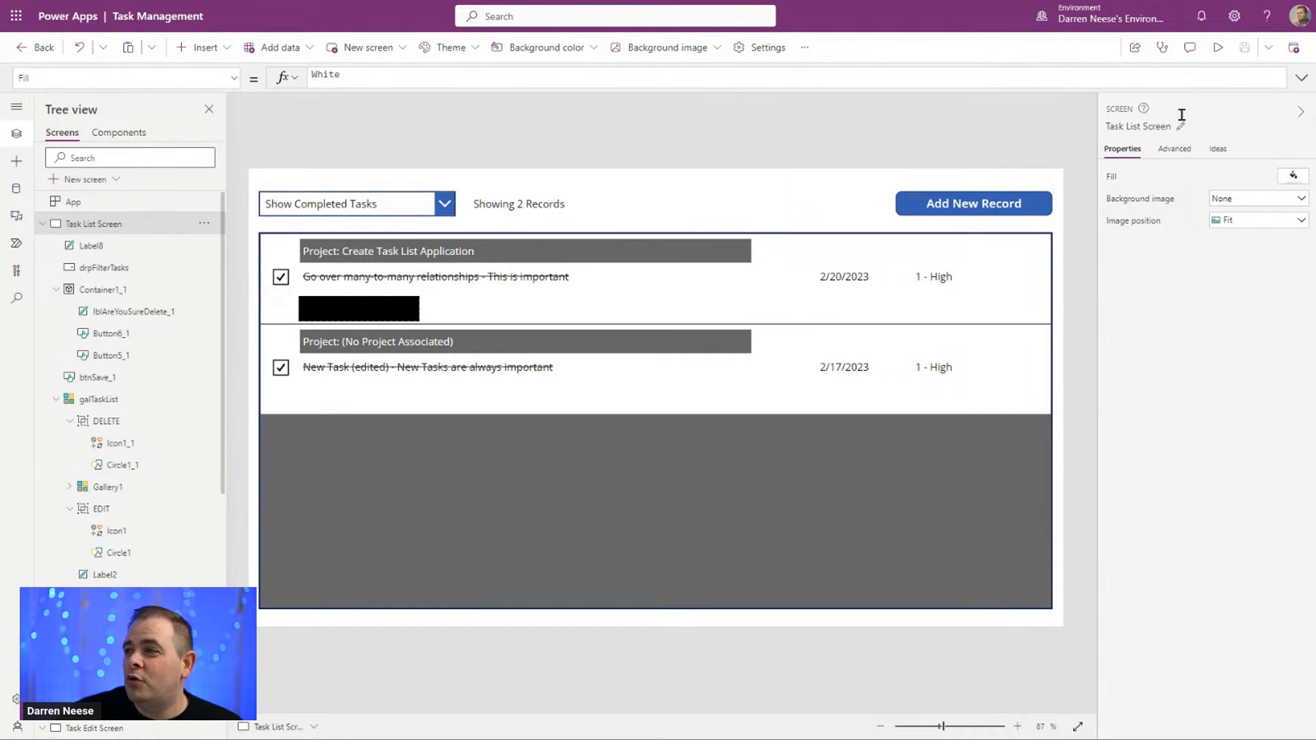
# Step: Preview the app again, switching the task filter between Show All Tasks and Show Completed Tasks and ending on Show All Tasks
pyautogui.click(1220, 52)
pyautogui.click(276, 93)
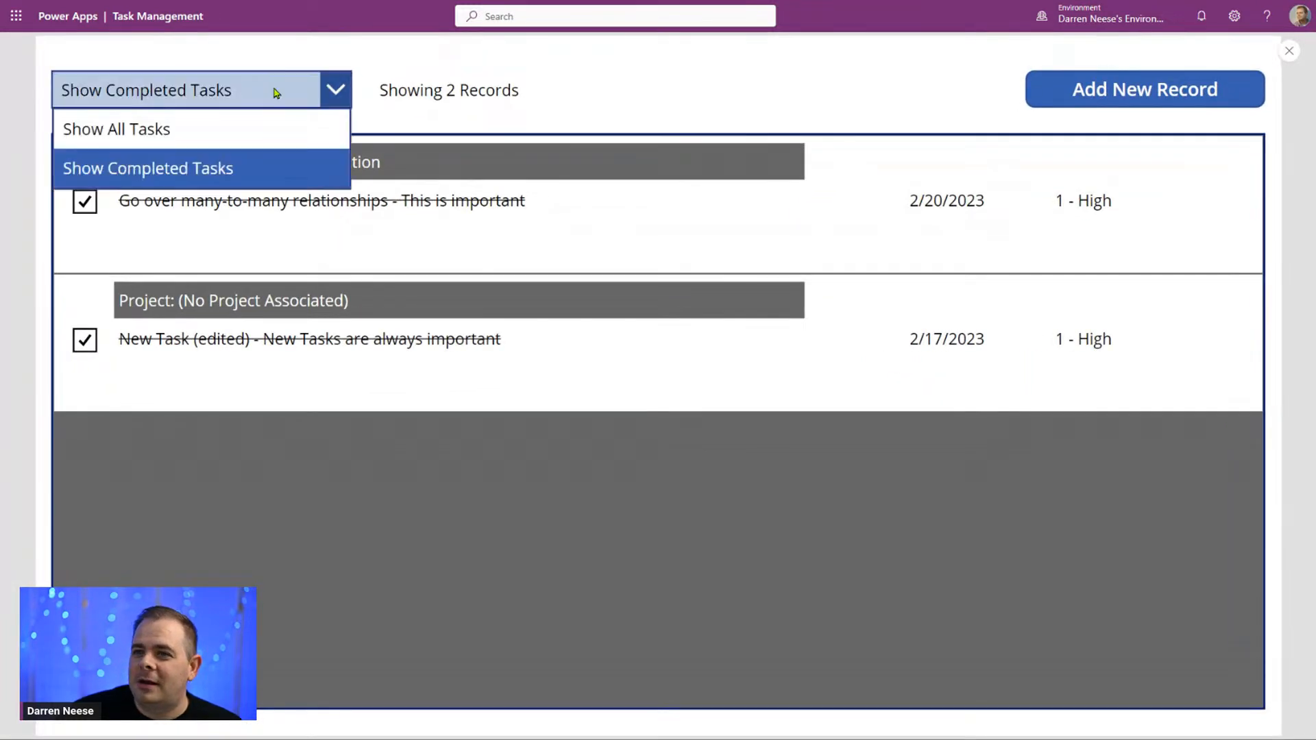
pyautogui.click(273, 132)
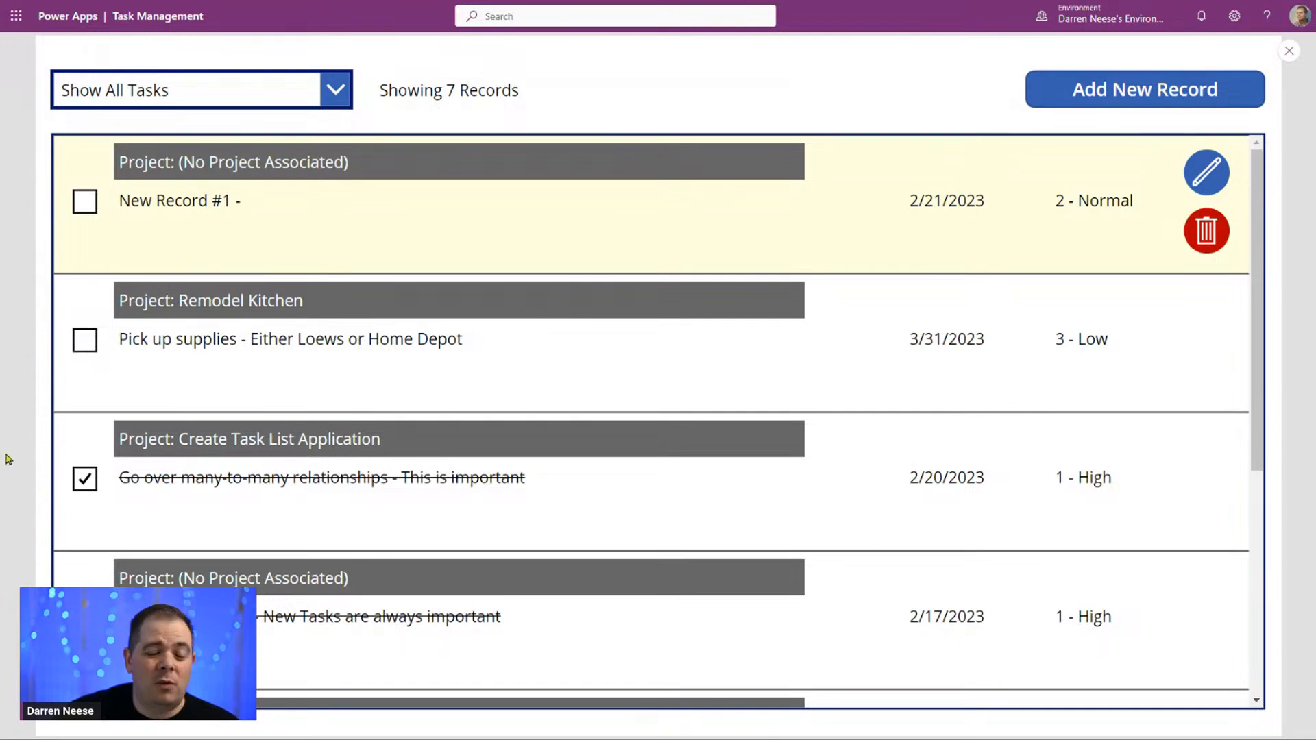
pyautogui.click(274, 90)
pyautogui.click(250, 170)
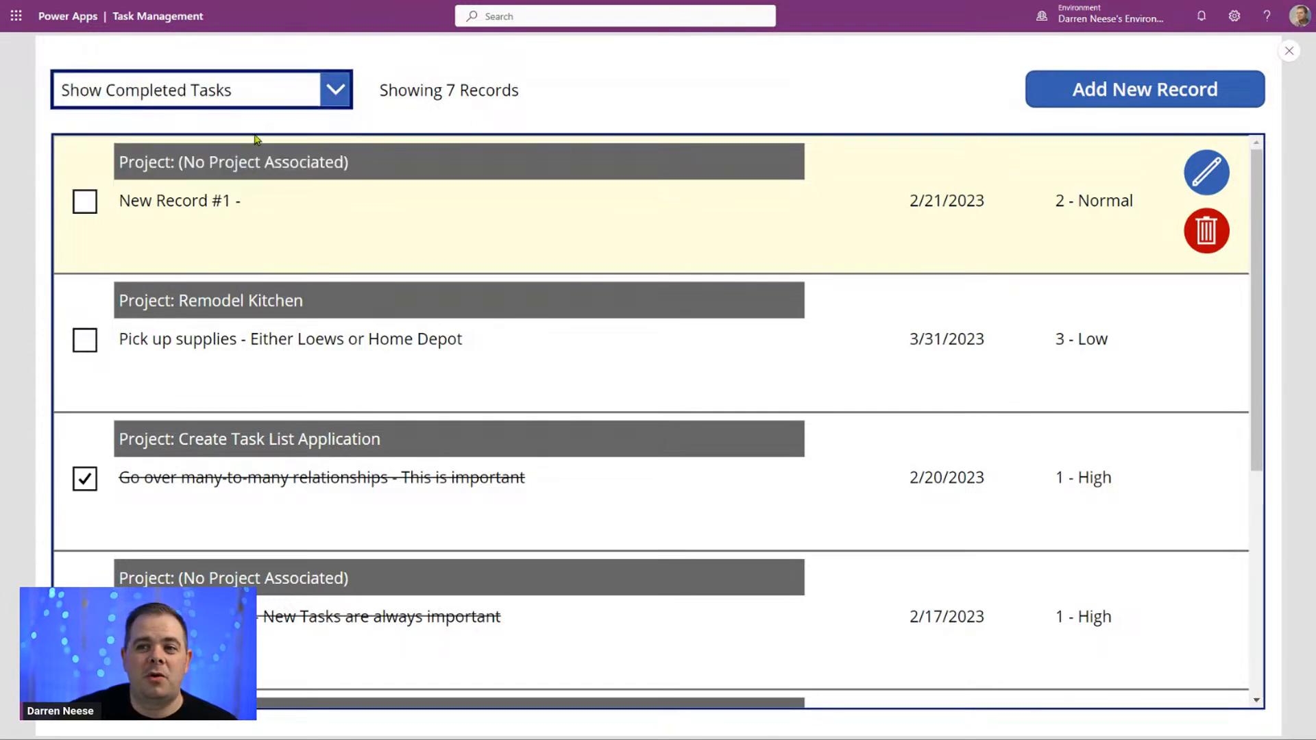
pyautogui.click(312, 99)
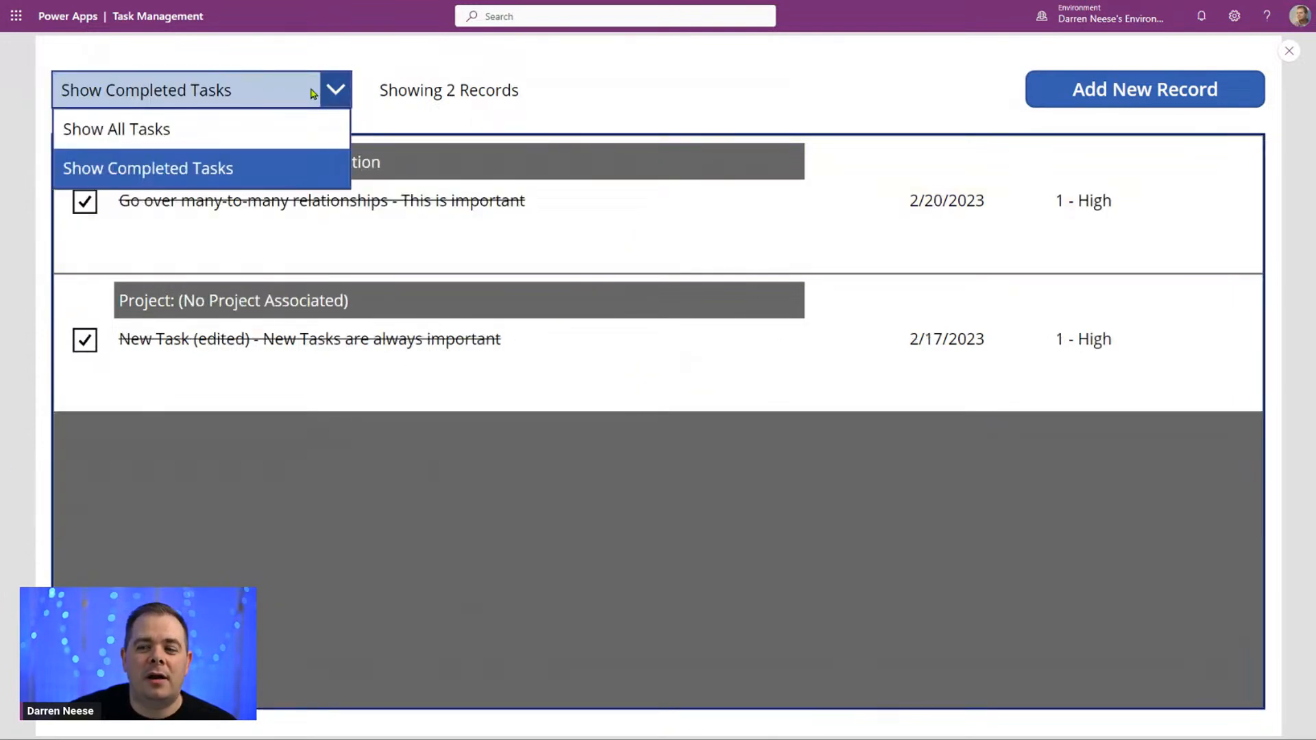
pyautogui.click(279, 130)
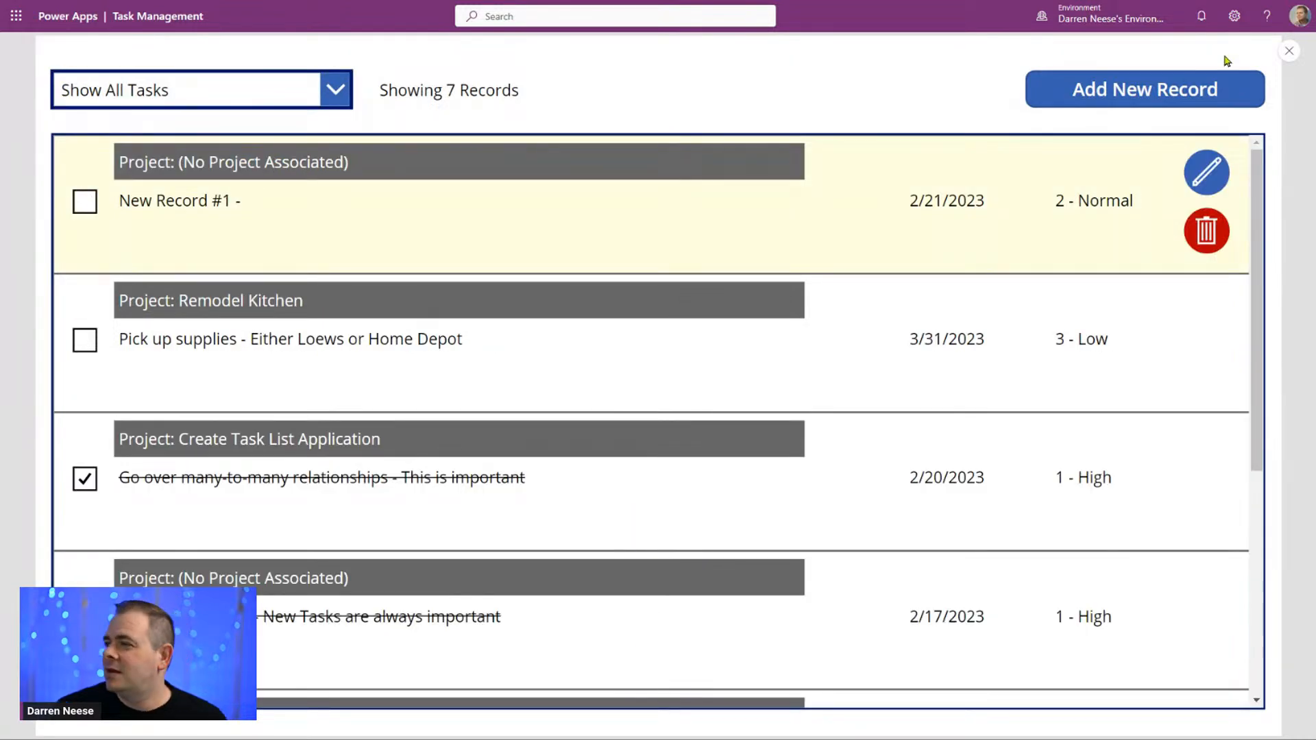
pyautogui.click(1289, 50)
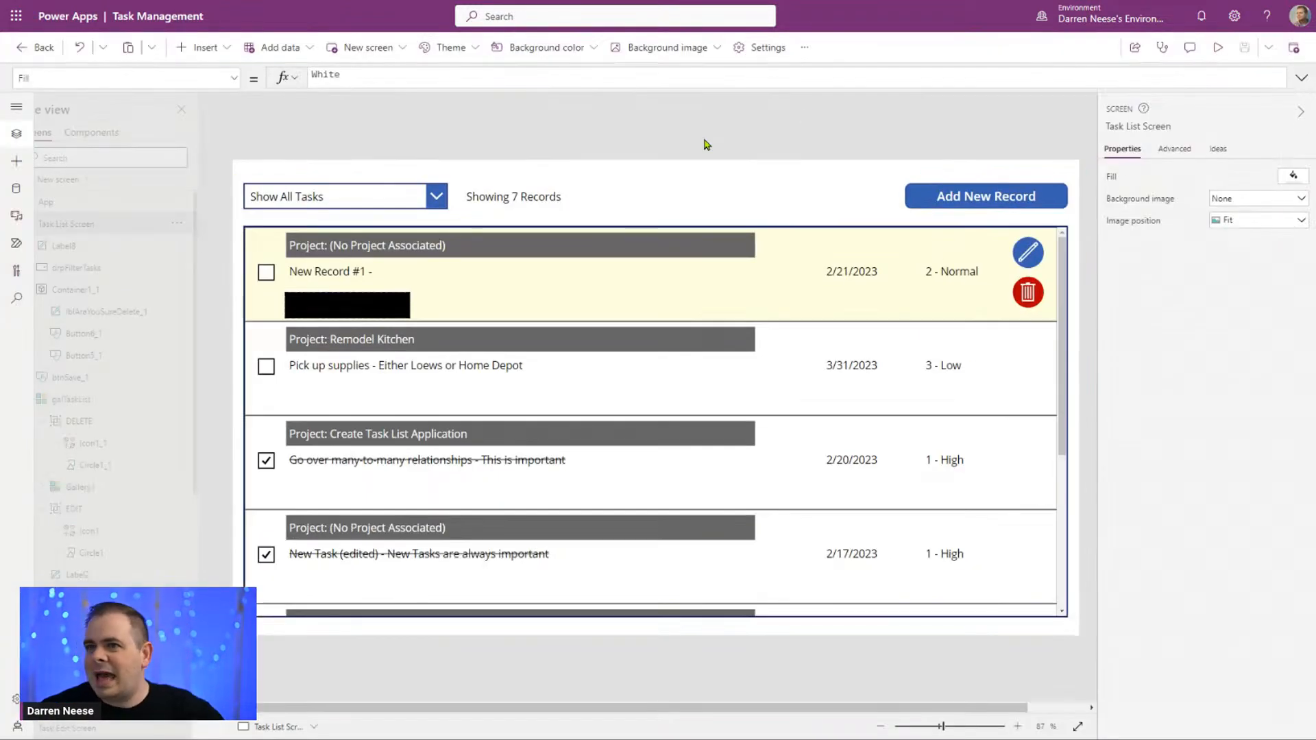
# Step: Insert a button between the record-count label and Add New Record, at about X 584, Y 39, with the text Delete Completed Tasks
pyautogui.click(212, 49)
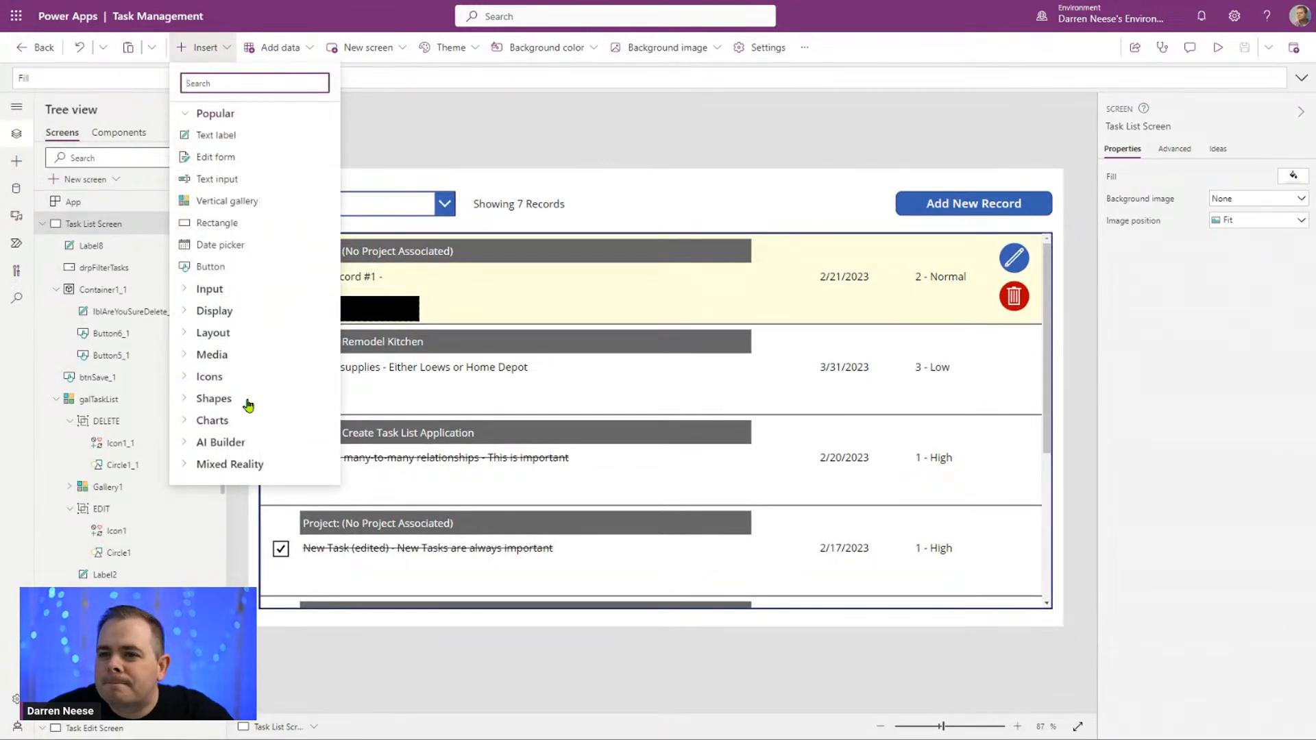
pyautogui.click(240, 267)
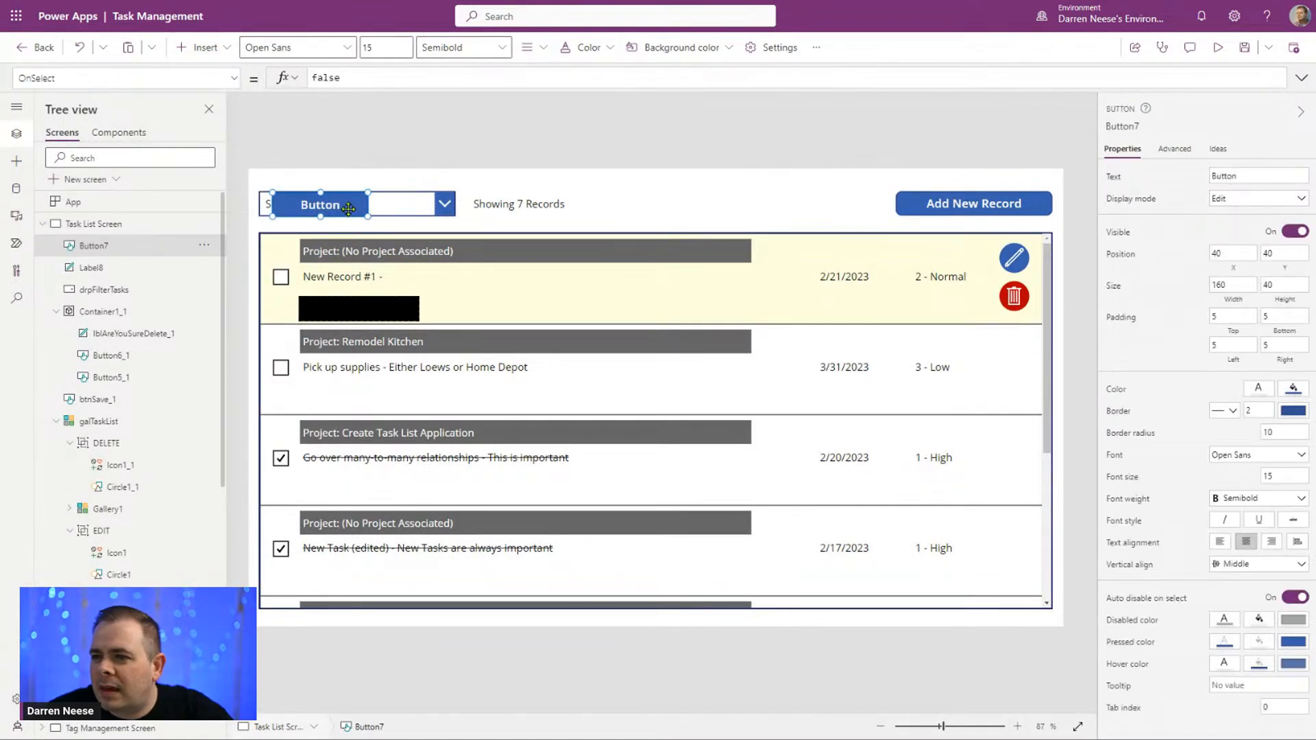
pyautogui.moveTo(485, 212); pyautogui.dragTo(670, 212)
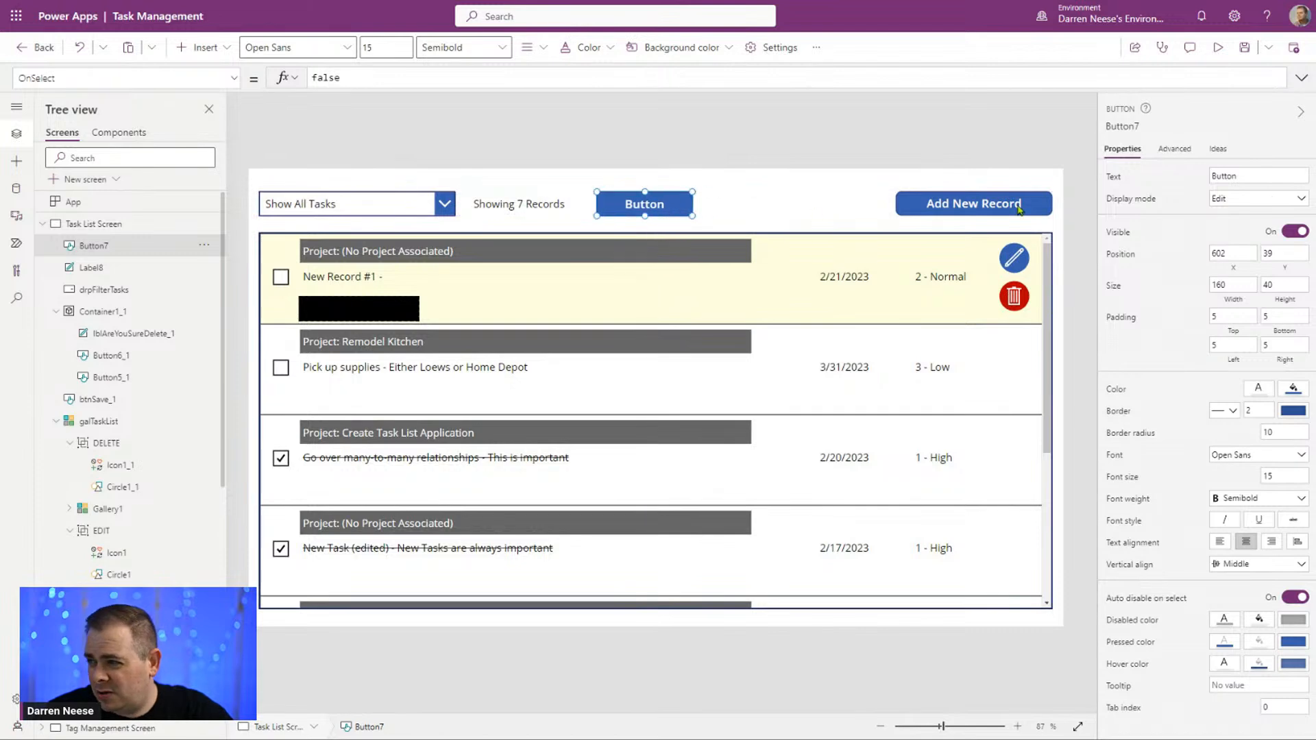
pyautogui.click(1270, 181)
pyautogui.write('Delete')
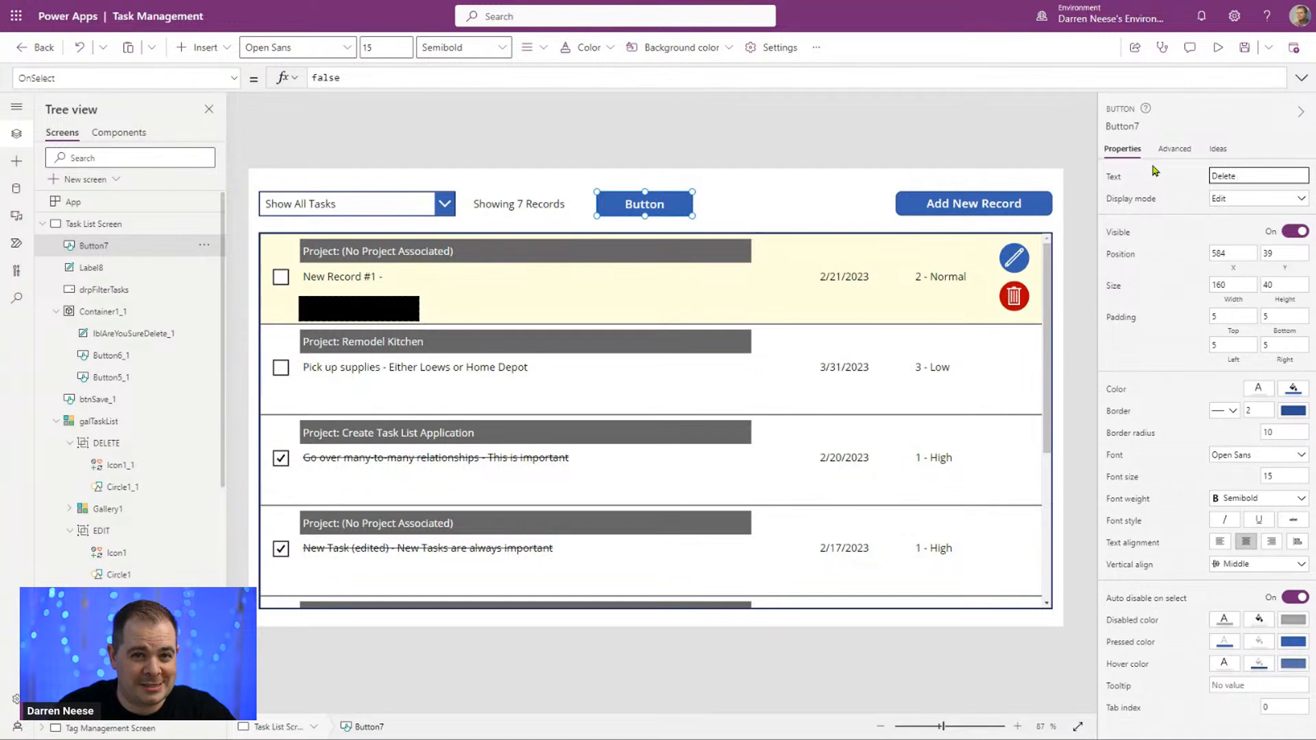
pyautogui.write('Compl')
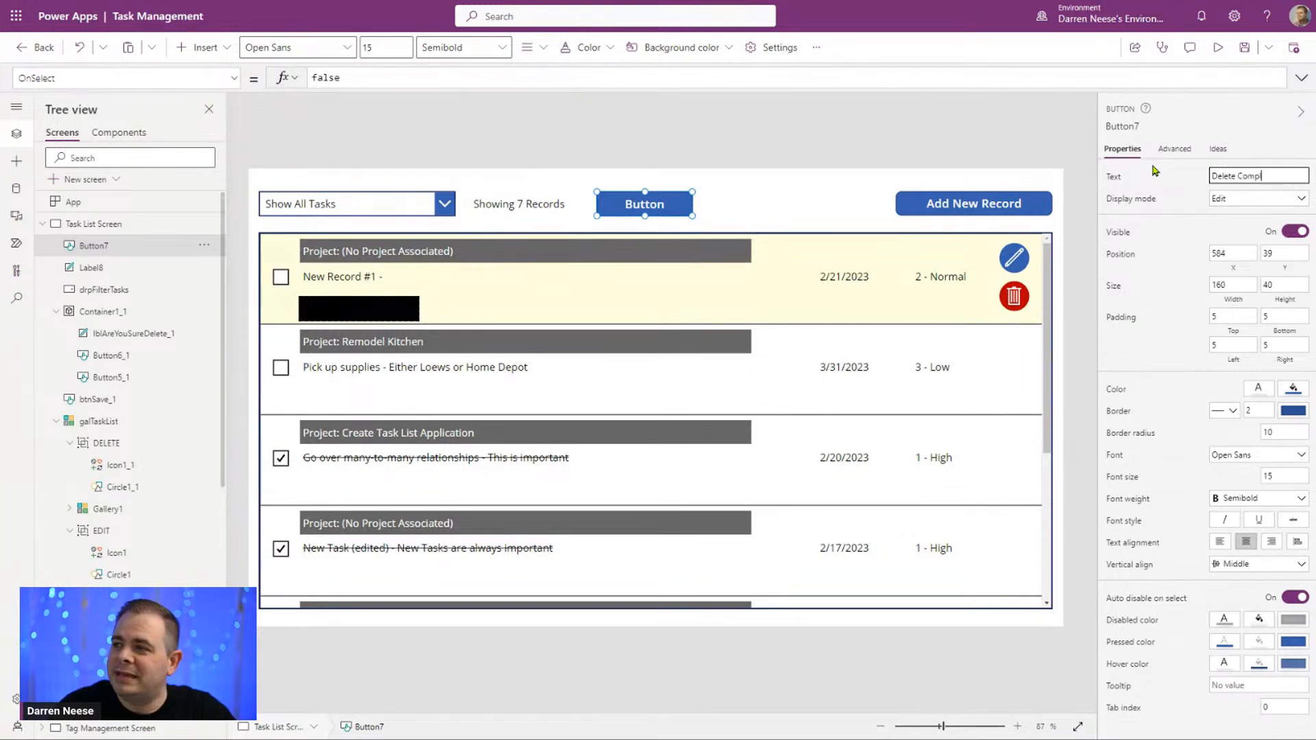
pyautogui.write('eted Tasks')
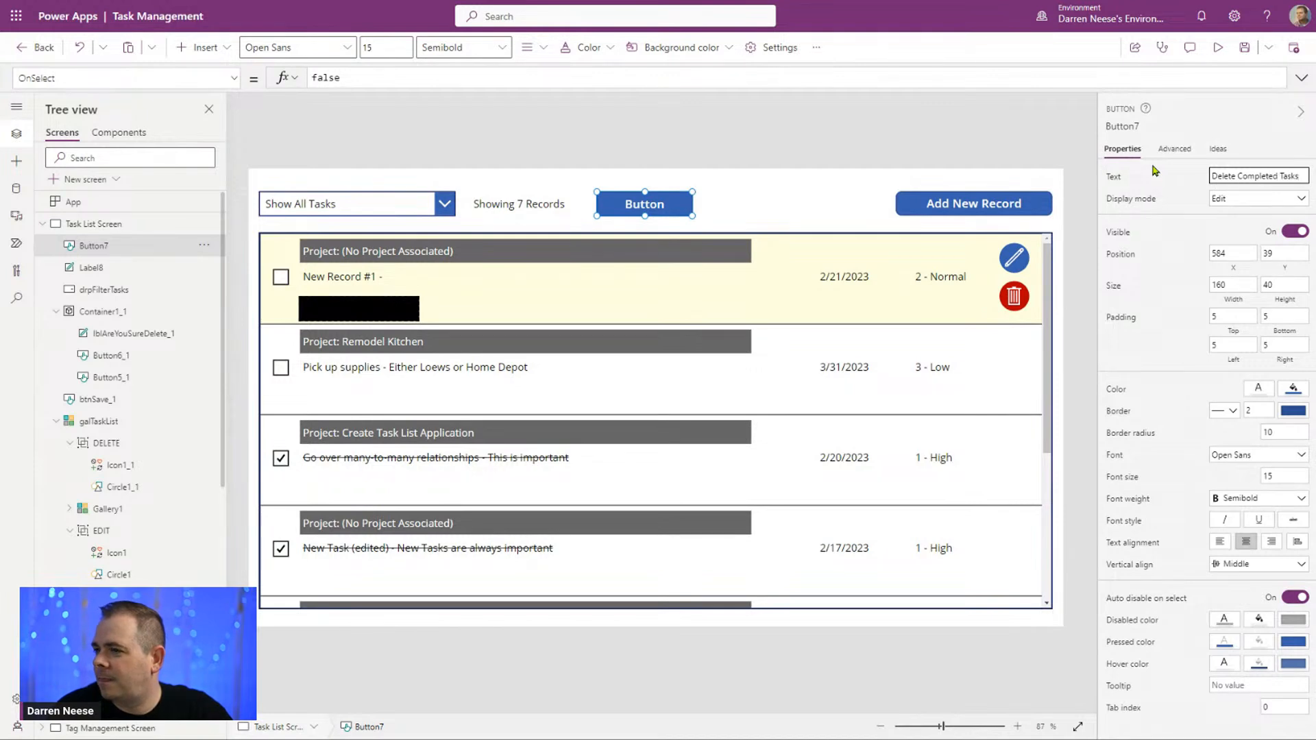
# Step: Give the Delete Completed Tasks button the standard dark red fill and set its width to 300
pyautogui.click(1295, 393)
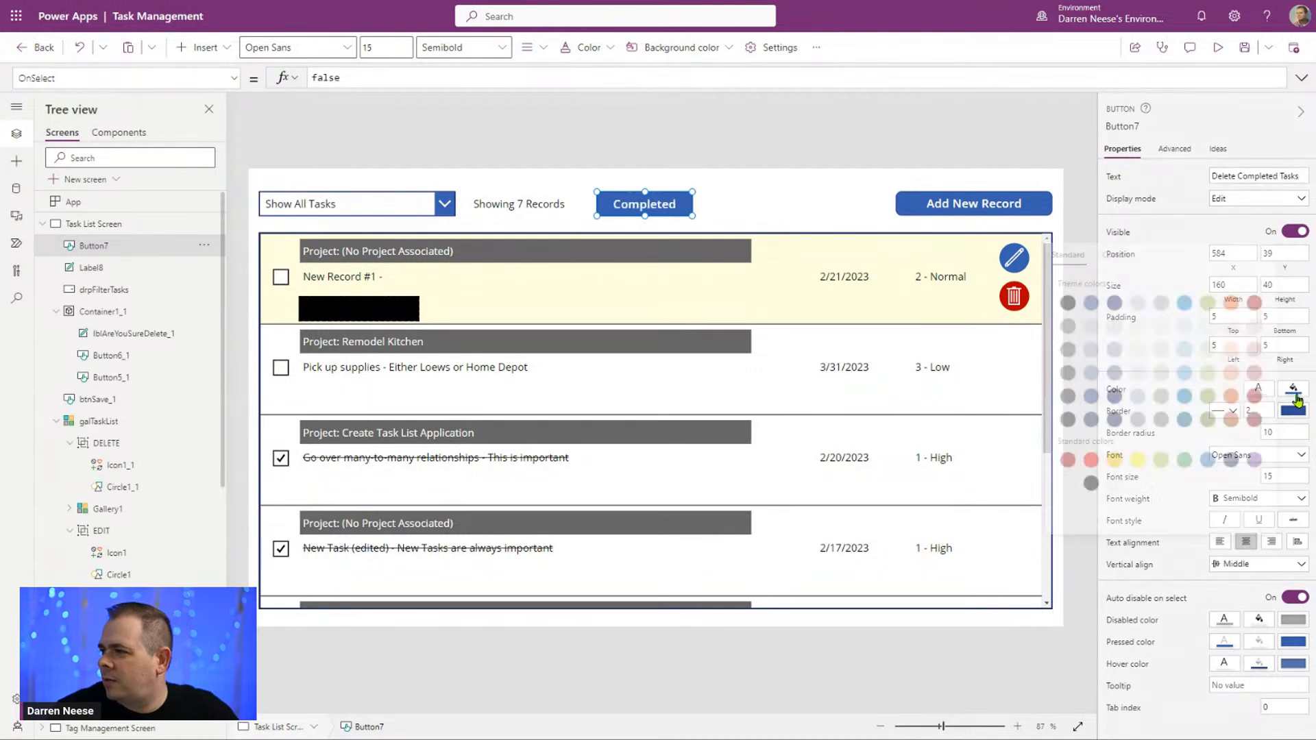
pyautogui.click(1062, 460)
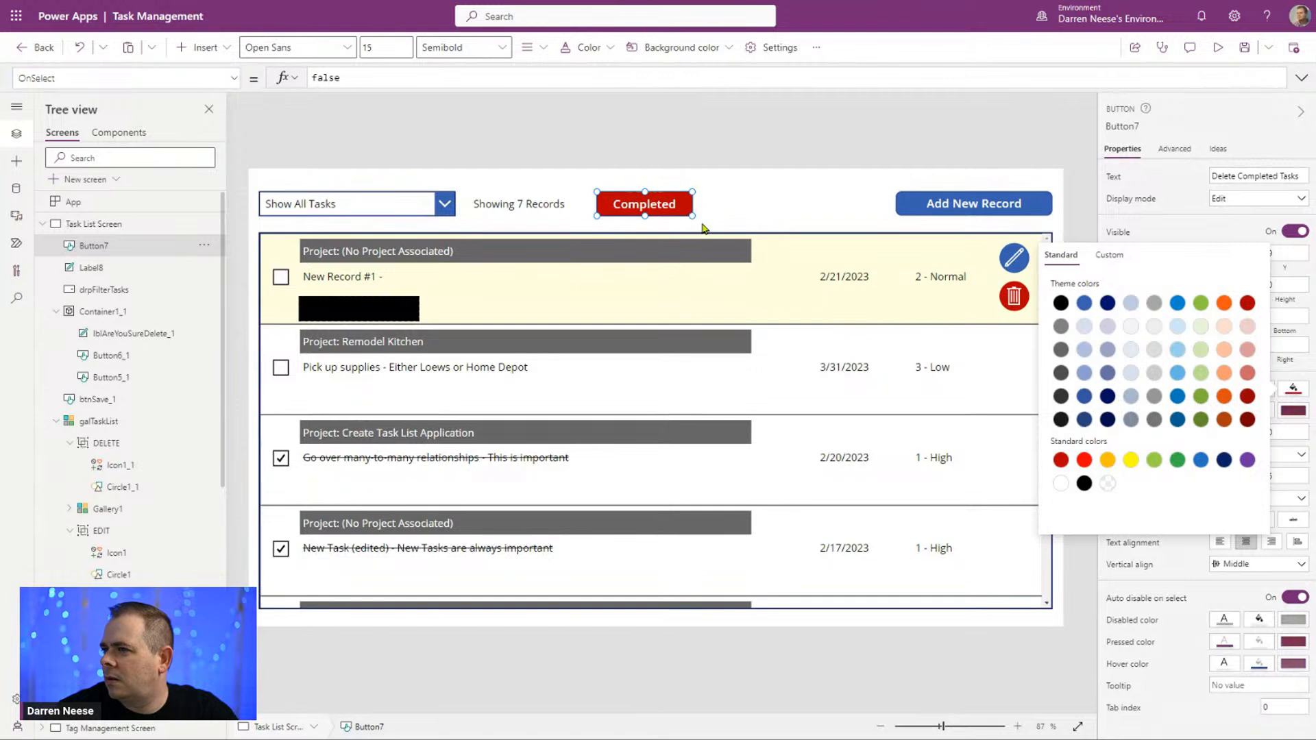
pyautogui.click(1296, 218)
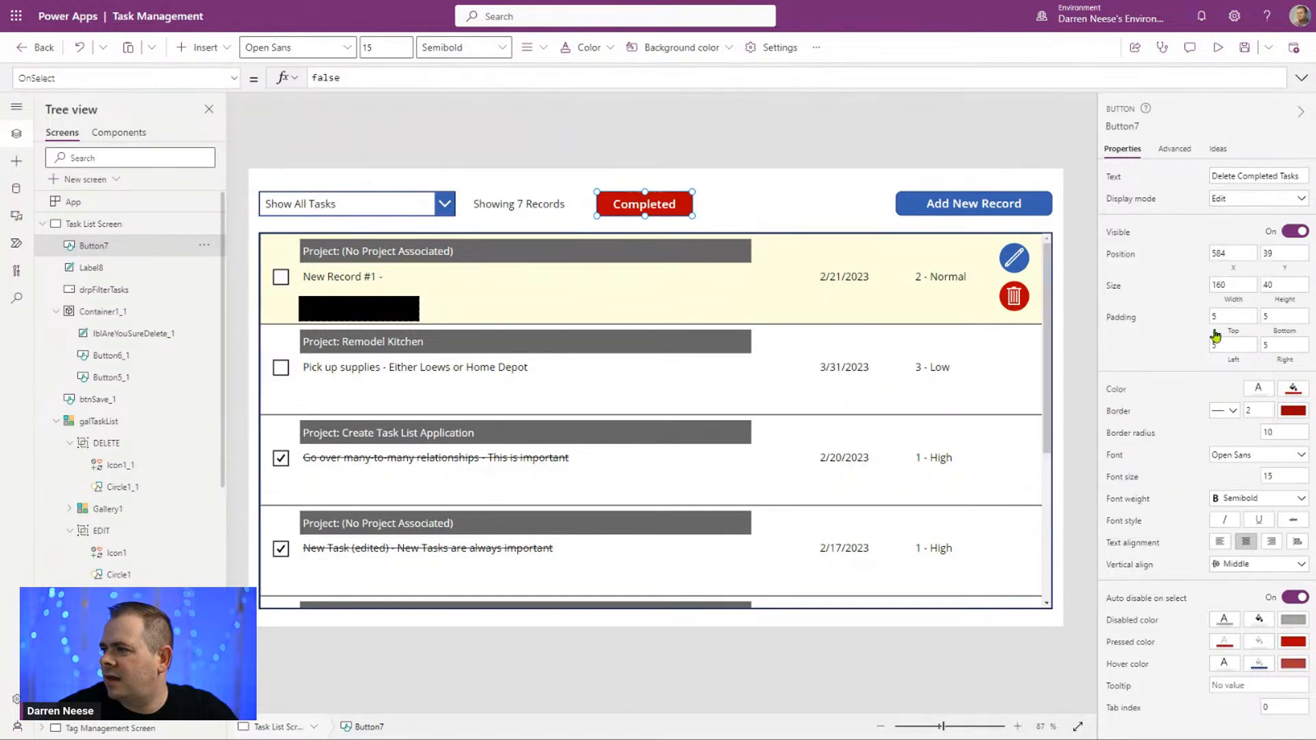
pyautogui.doubleClick(1232, 285)
pyautogui.write('220')
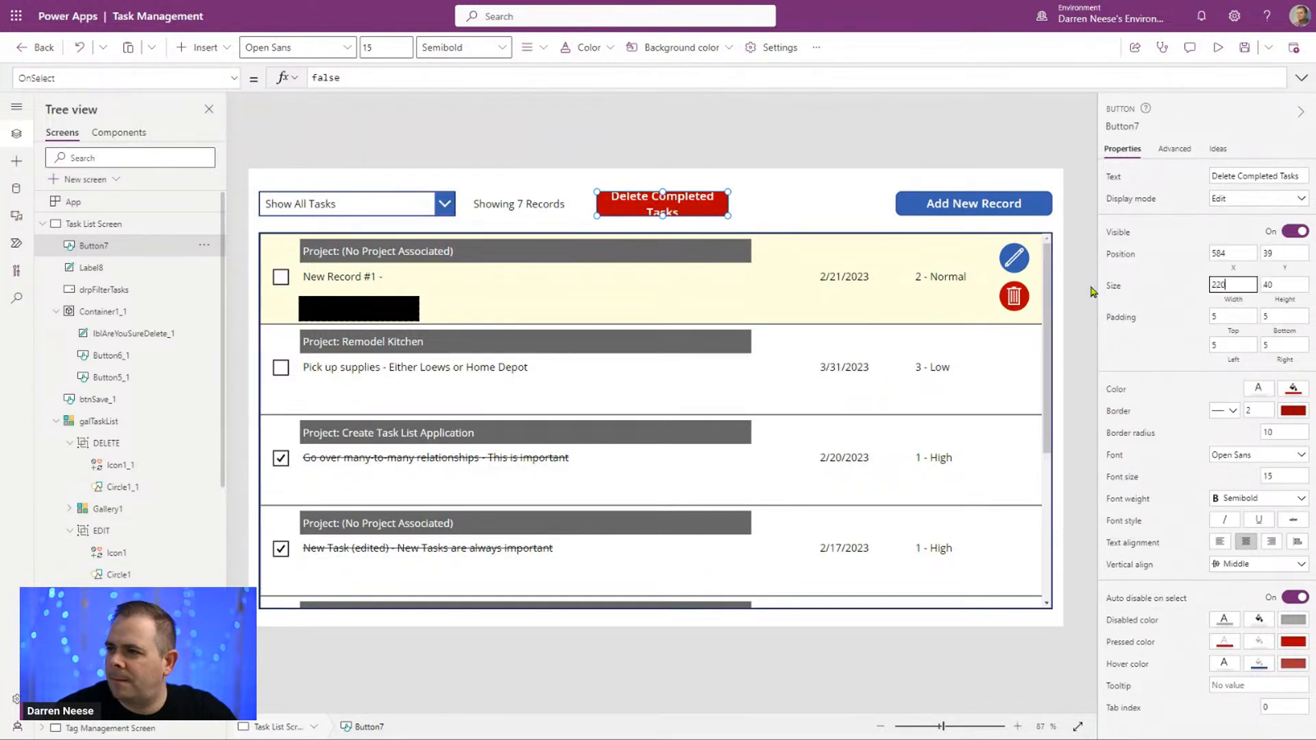
pyautogui.moveTo(1242, 284); pyautogui.dragTo(1196, 287)
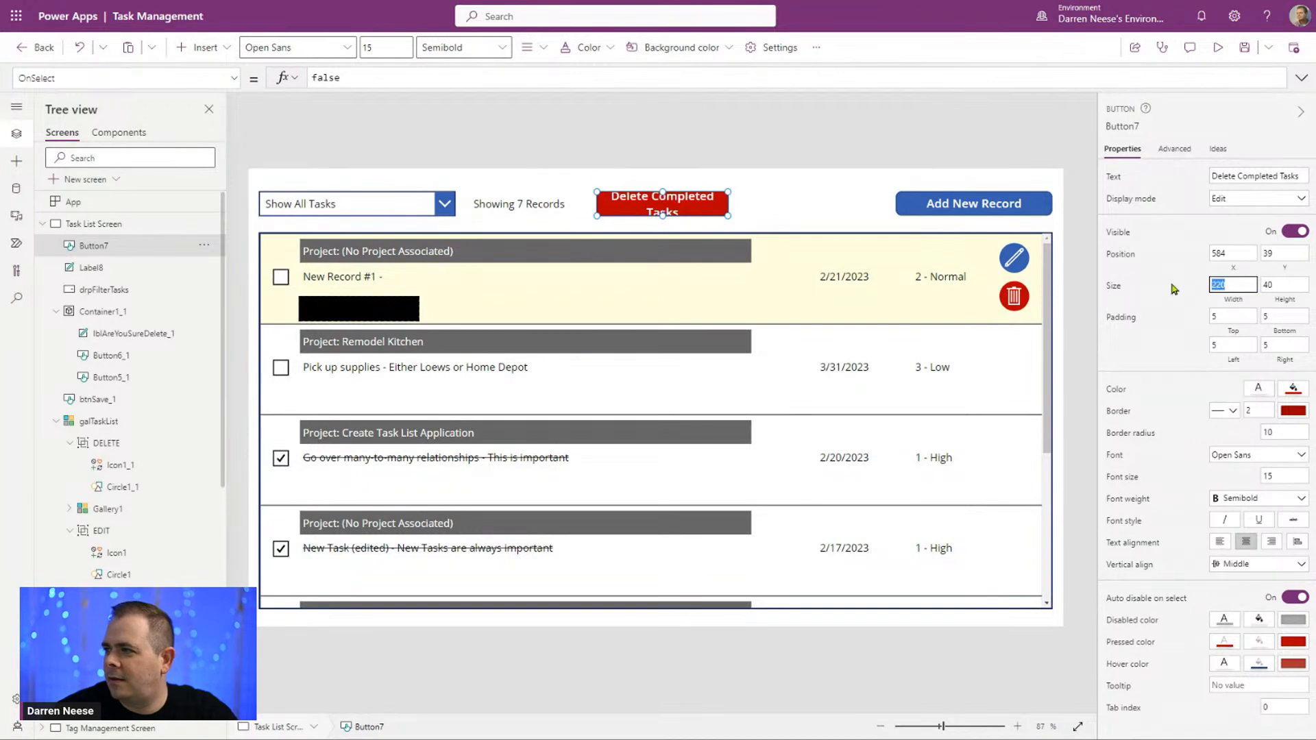
pyautogui.write('300')
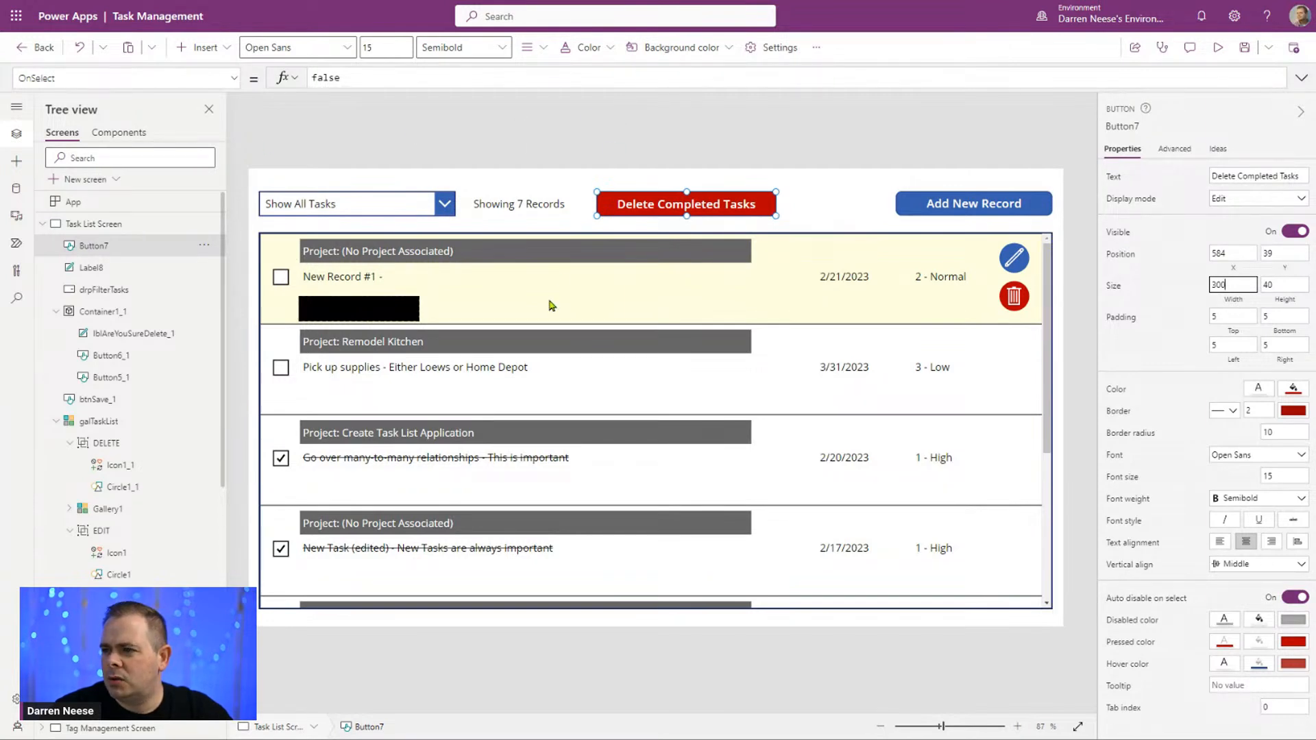
# Step: Replace the OnSelect formula of the Delete Completed Tasks button with an empty ForAll() call spread over several lines
pyautogui.click(915, 362)
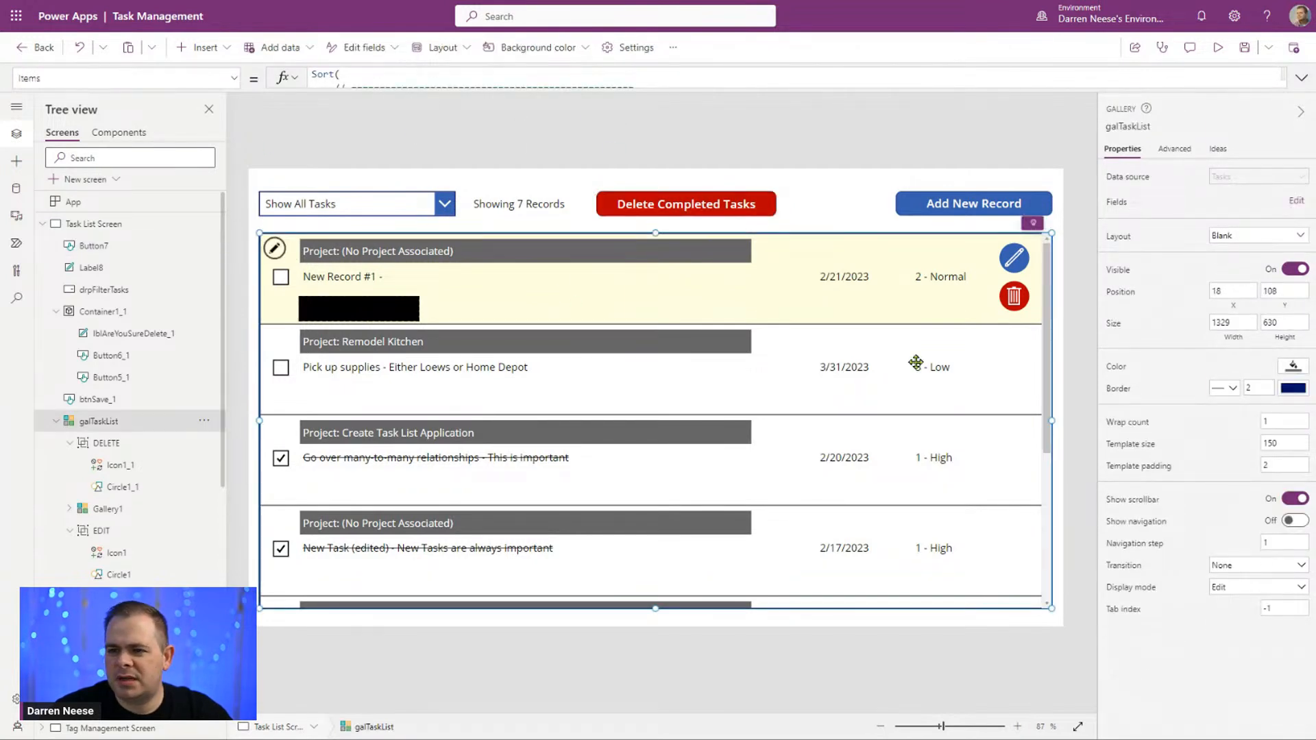
pyautogui.click(1124, 125)
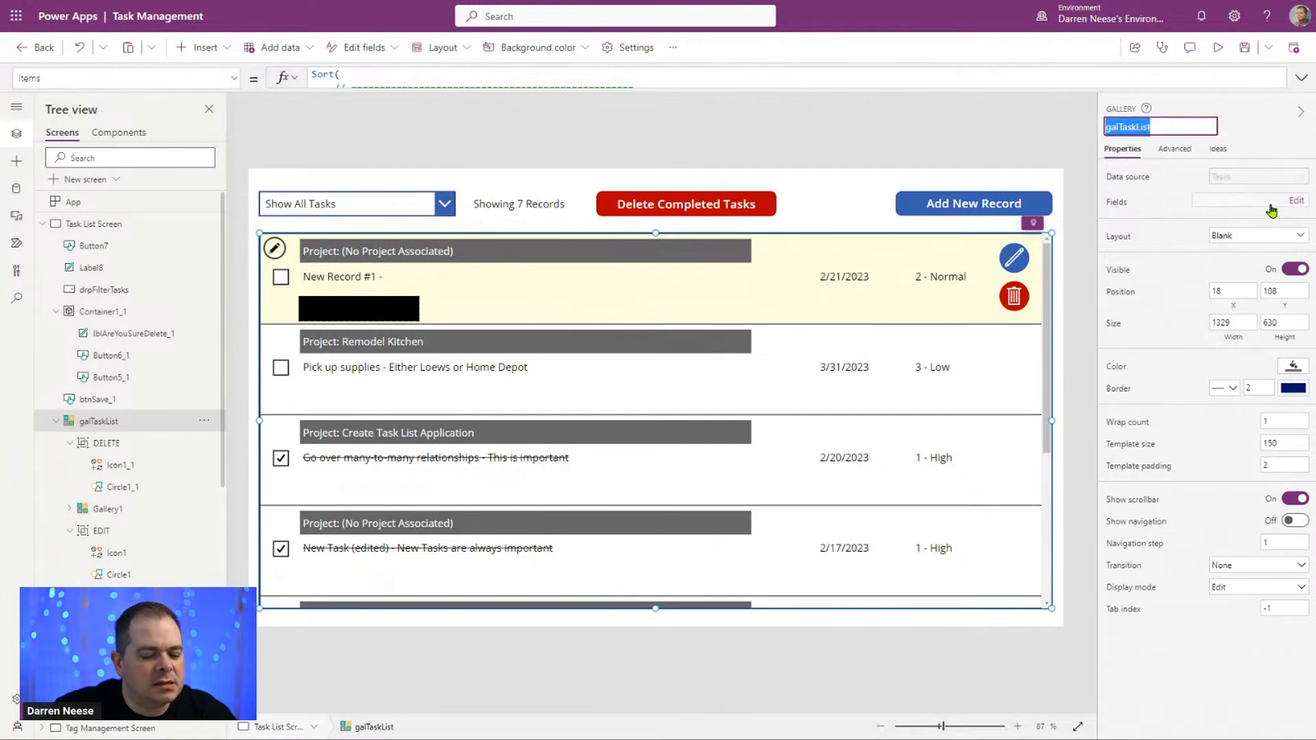
pyautogui.click(681, 208)
pyautogui.moveTo(449, 80); pyautogui.dragTo(177, 62)
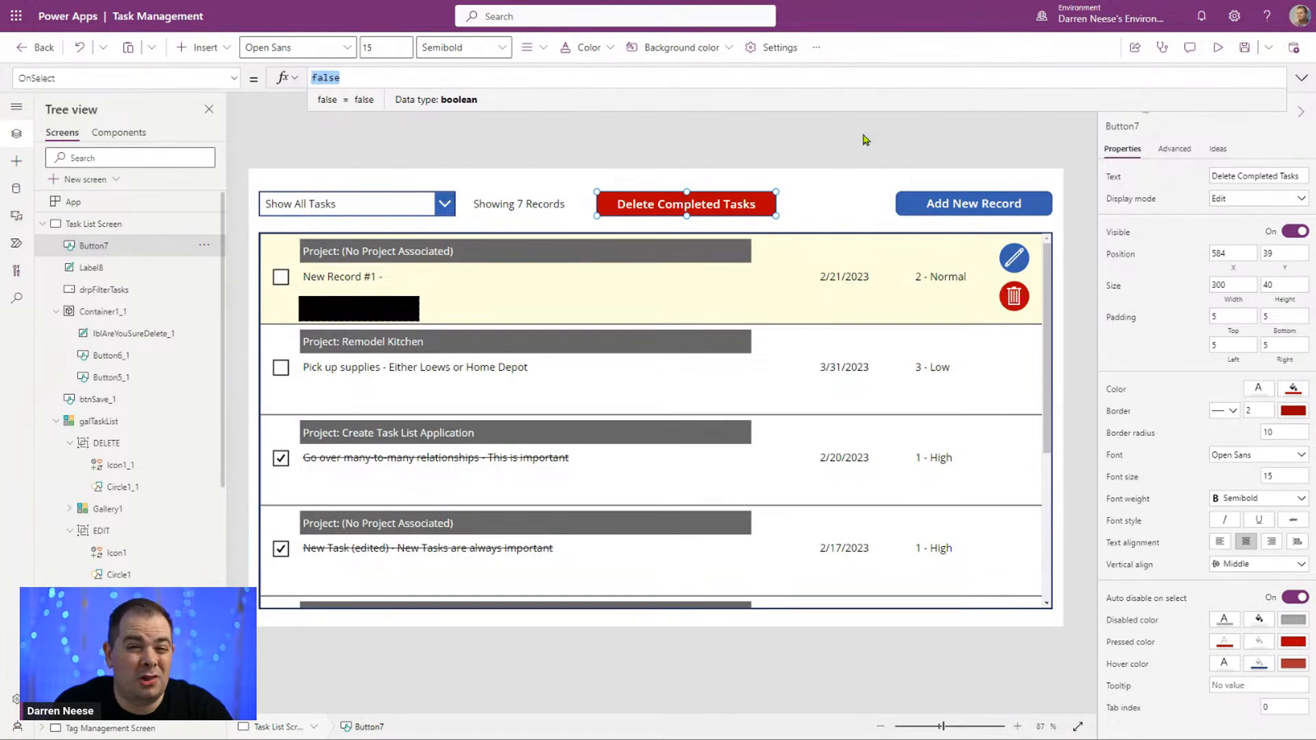
pyautogui.write('ForAll')
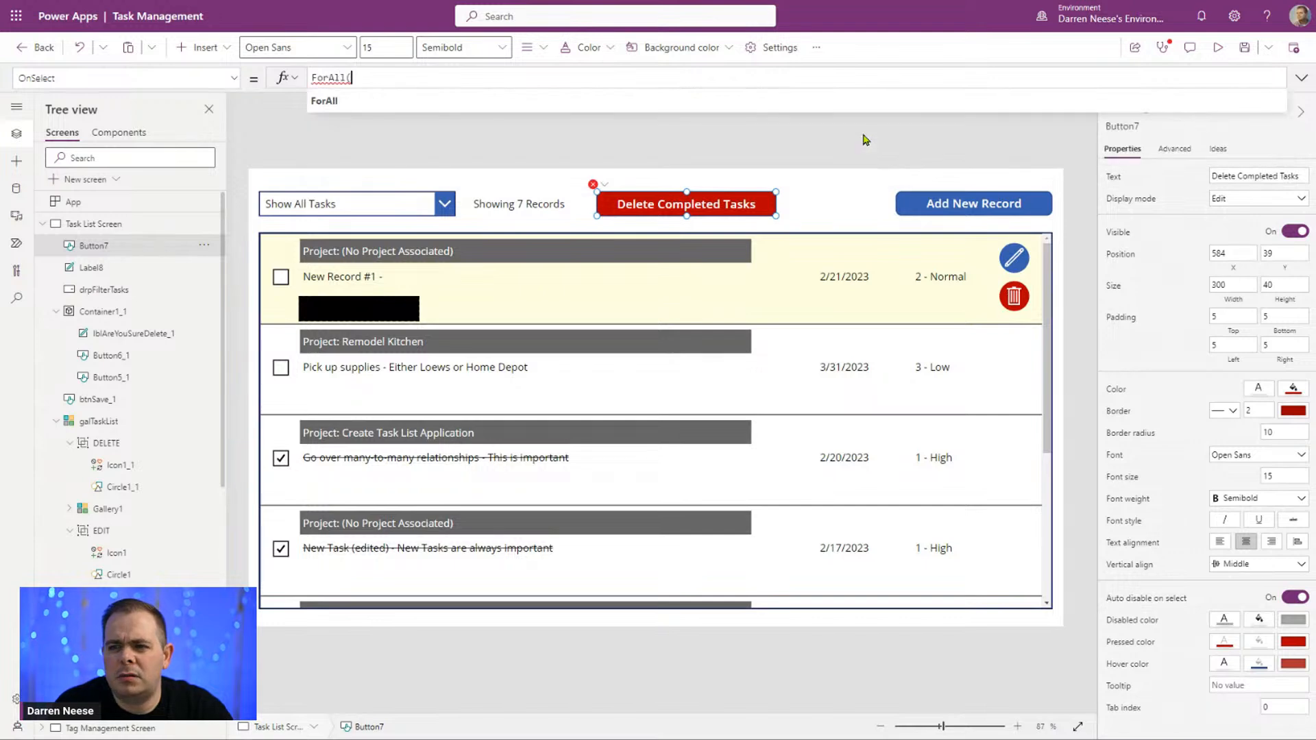
pyautogui.write('(')
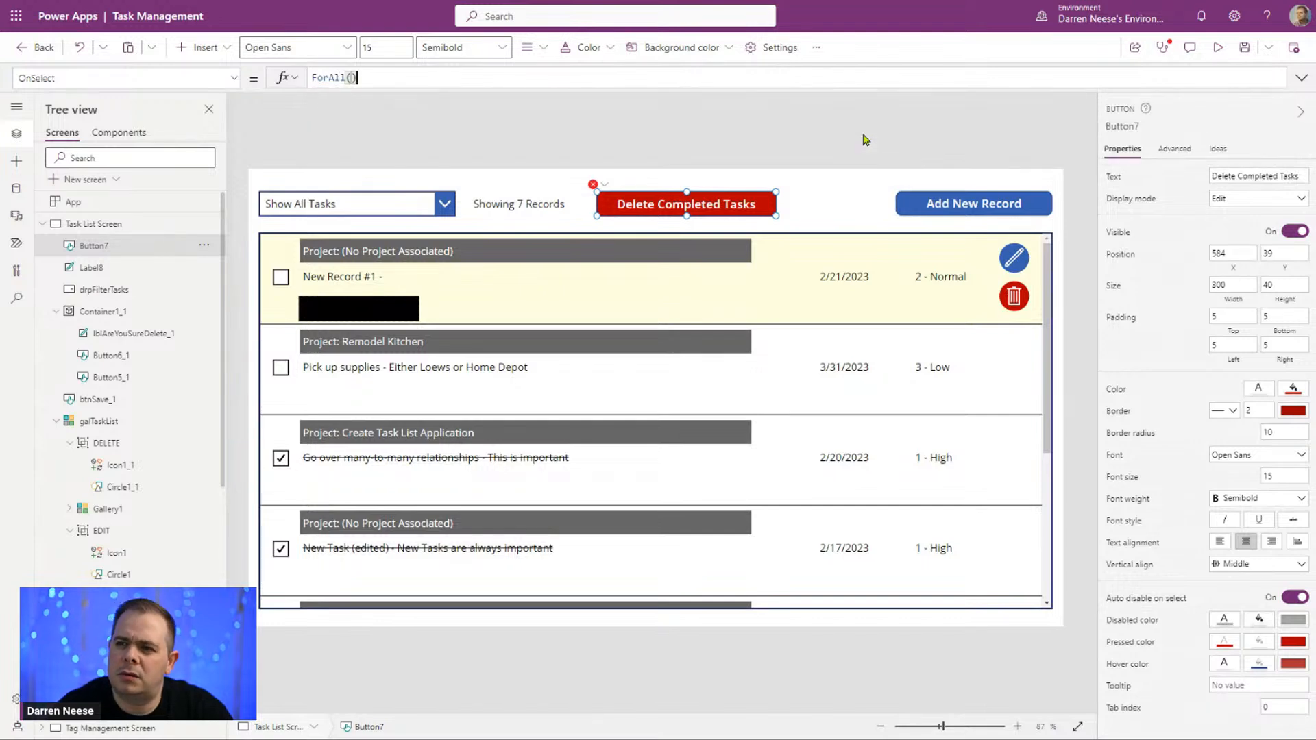
pyautogui.click(1302, 78)
pyautogui.hotkey('shift', 'Return')
pyautogui.hotkey('shift', 'Return')
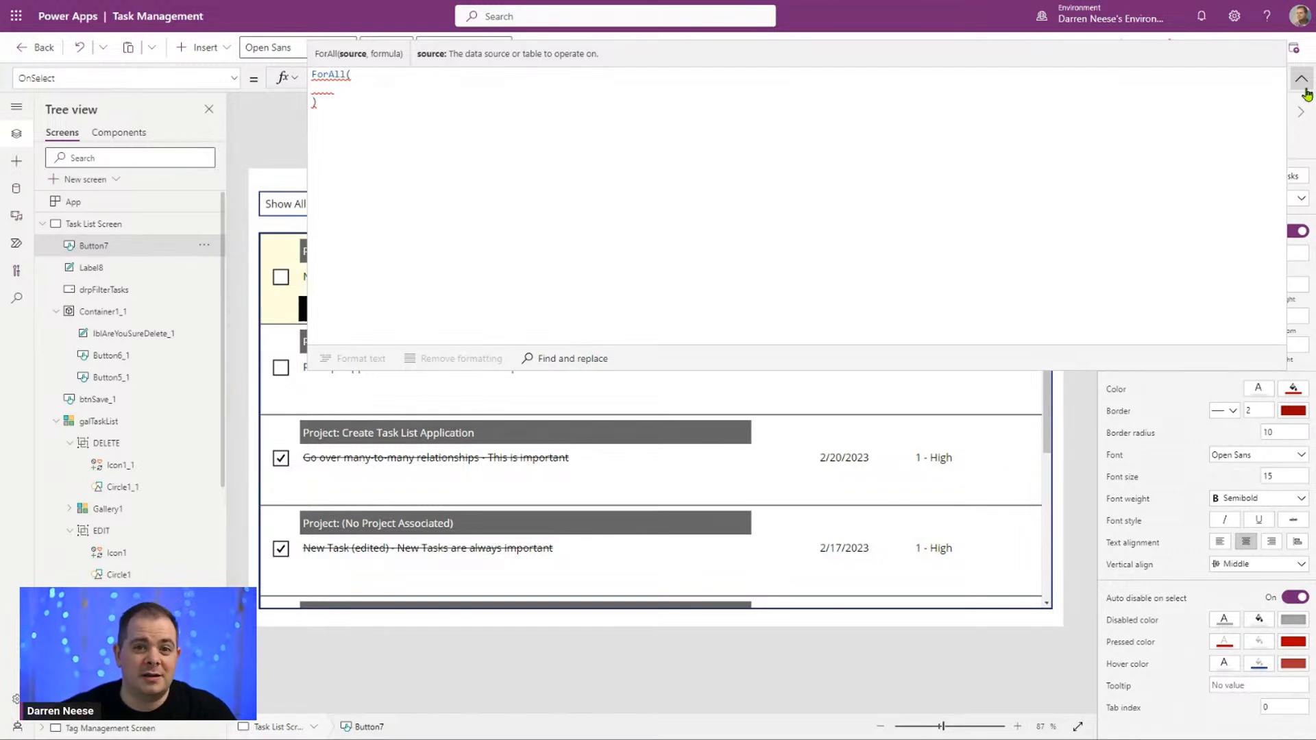
# Step: Enter galTaskList.AllItems as the ForAll source, followed by a comma and a new line for the formula argument
pyautogui.write('galTaskList.All')
pyautogui.press('Tab')
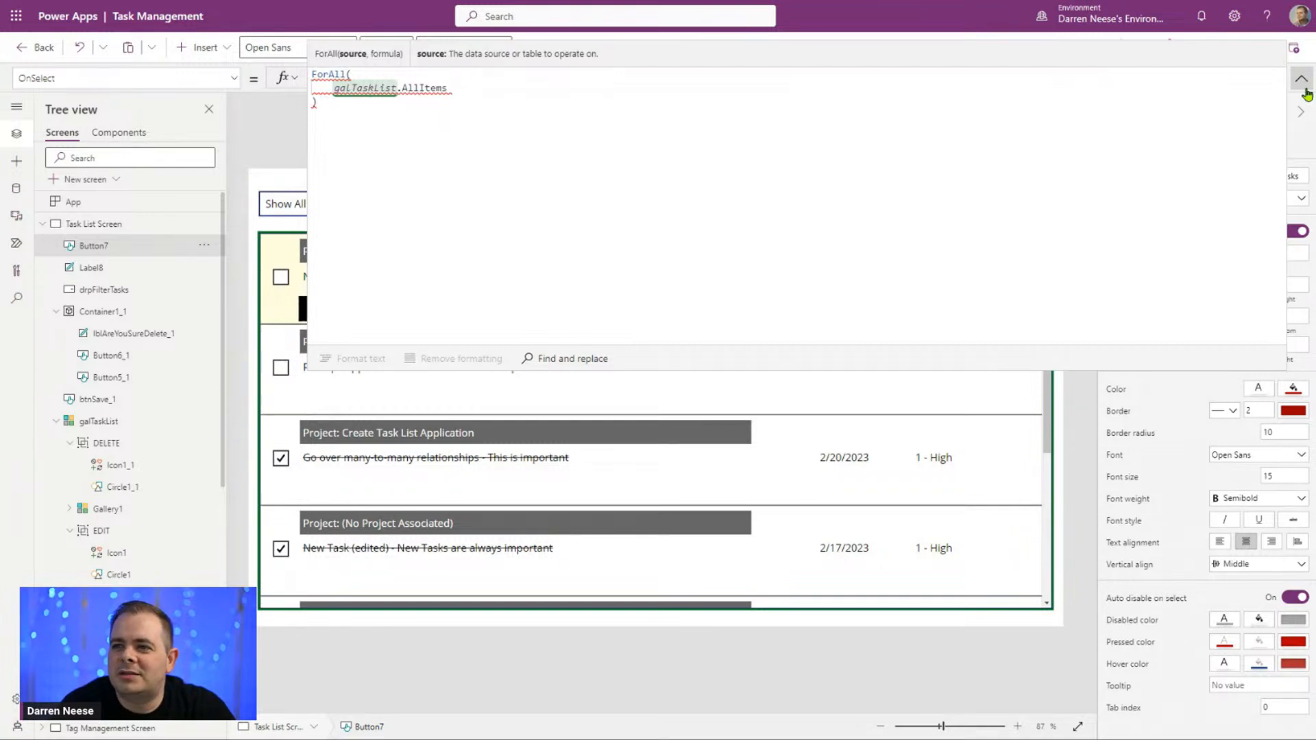
pyautogui.write(',')
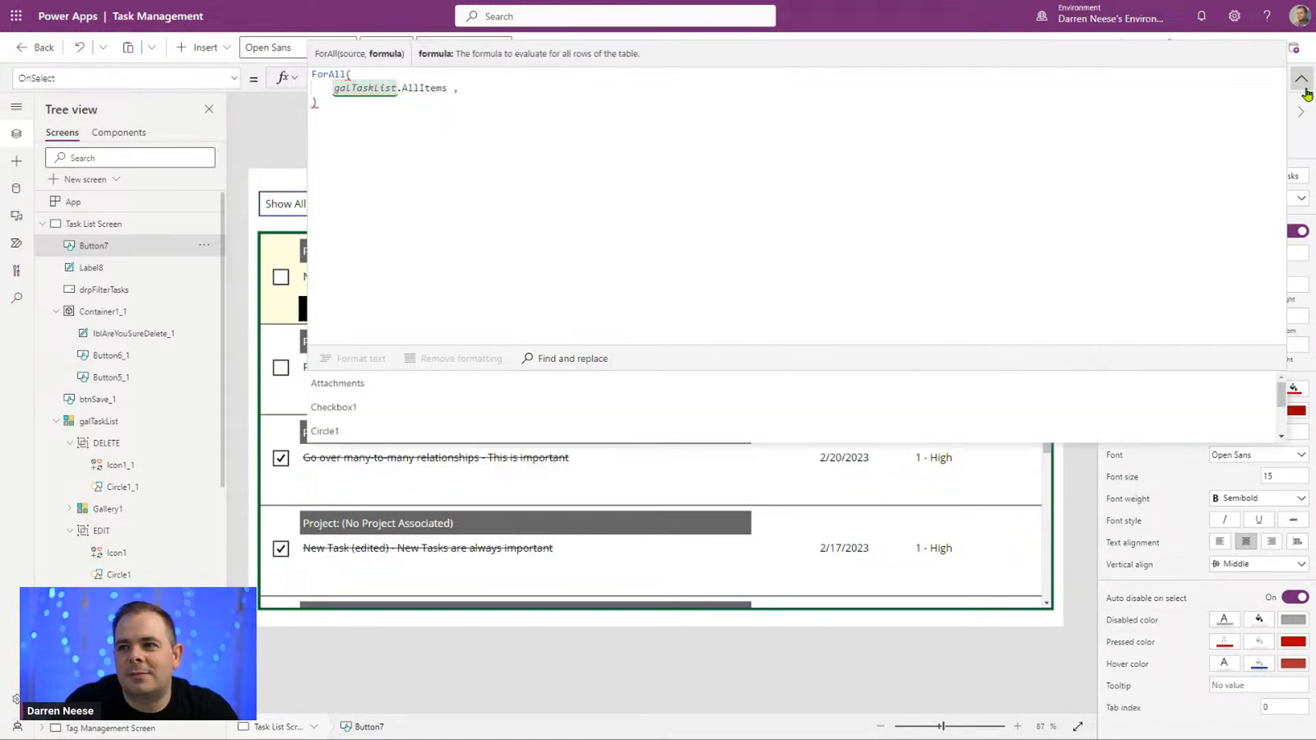
pyautogui.press('Left')
pyautogui.press('BackSpace')
pyautogui.press('Right')
pyautogui.hotkey('shift', 'Return')
pyautogui.press('Up')
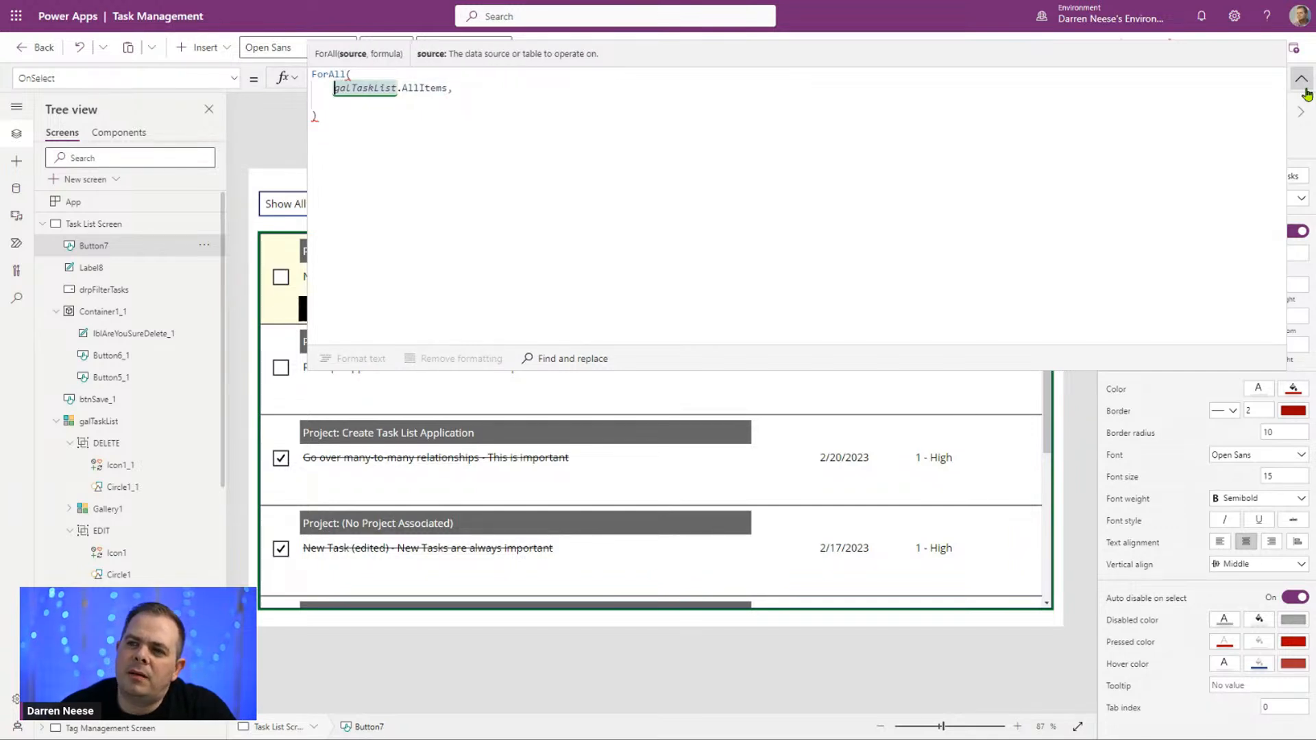
pyautogui.press('Down')
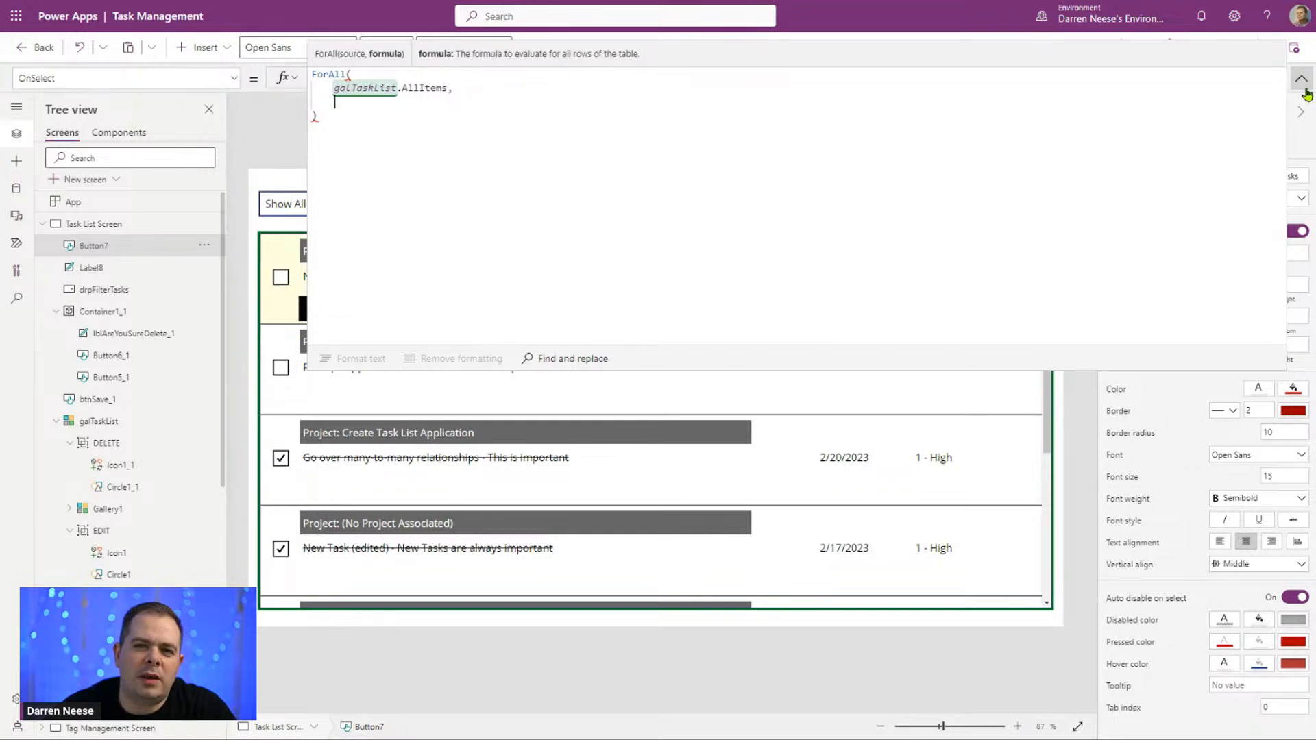
# Step: Add a Remove call on the Tasks data source as the ForAll action, leaving its record argument empty
pyautogui.write('Rem')
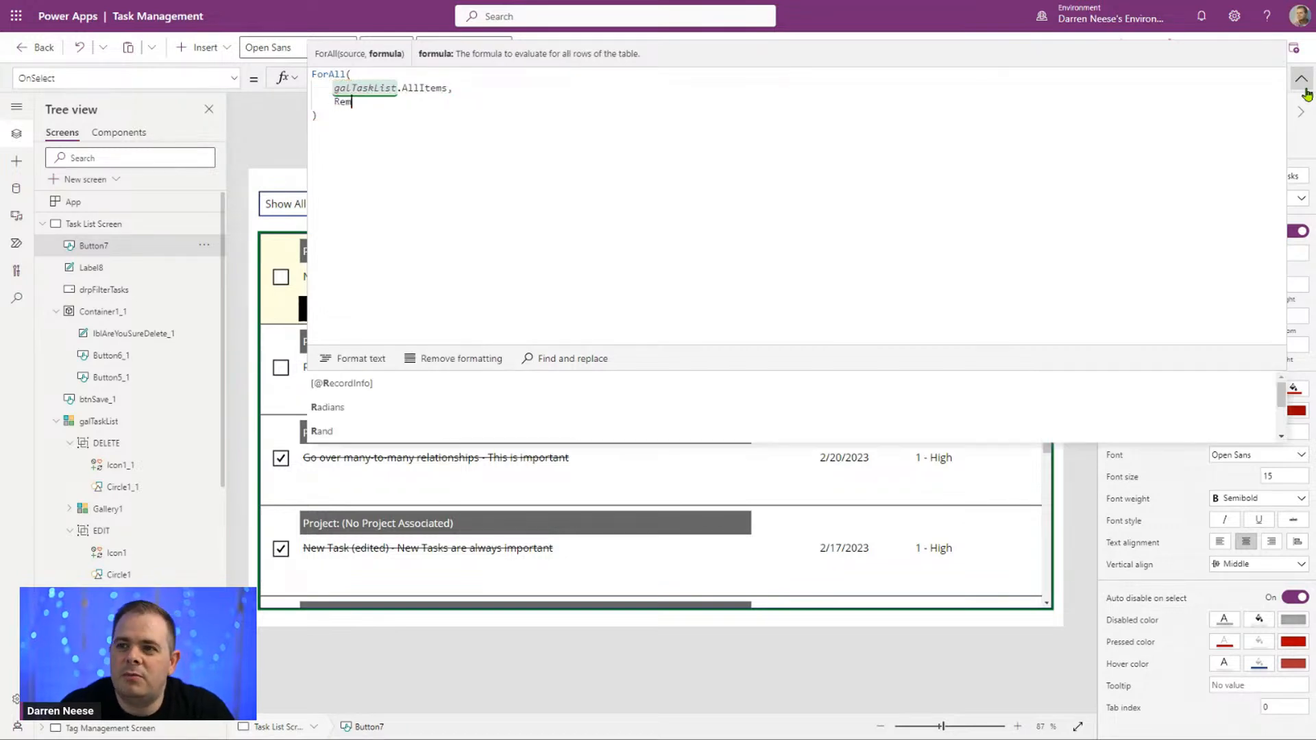
pyautogui.write('ove()Tasks')
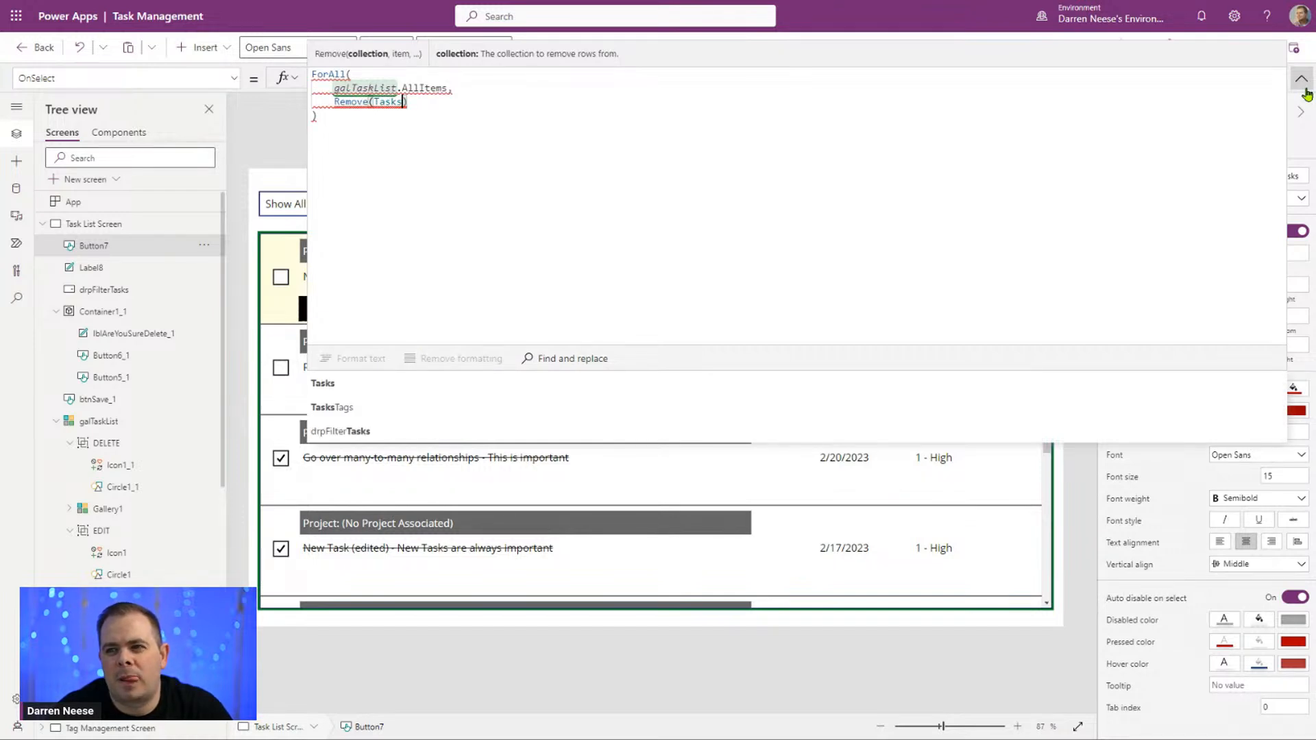
pyautogui.write(',')
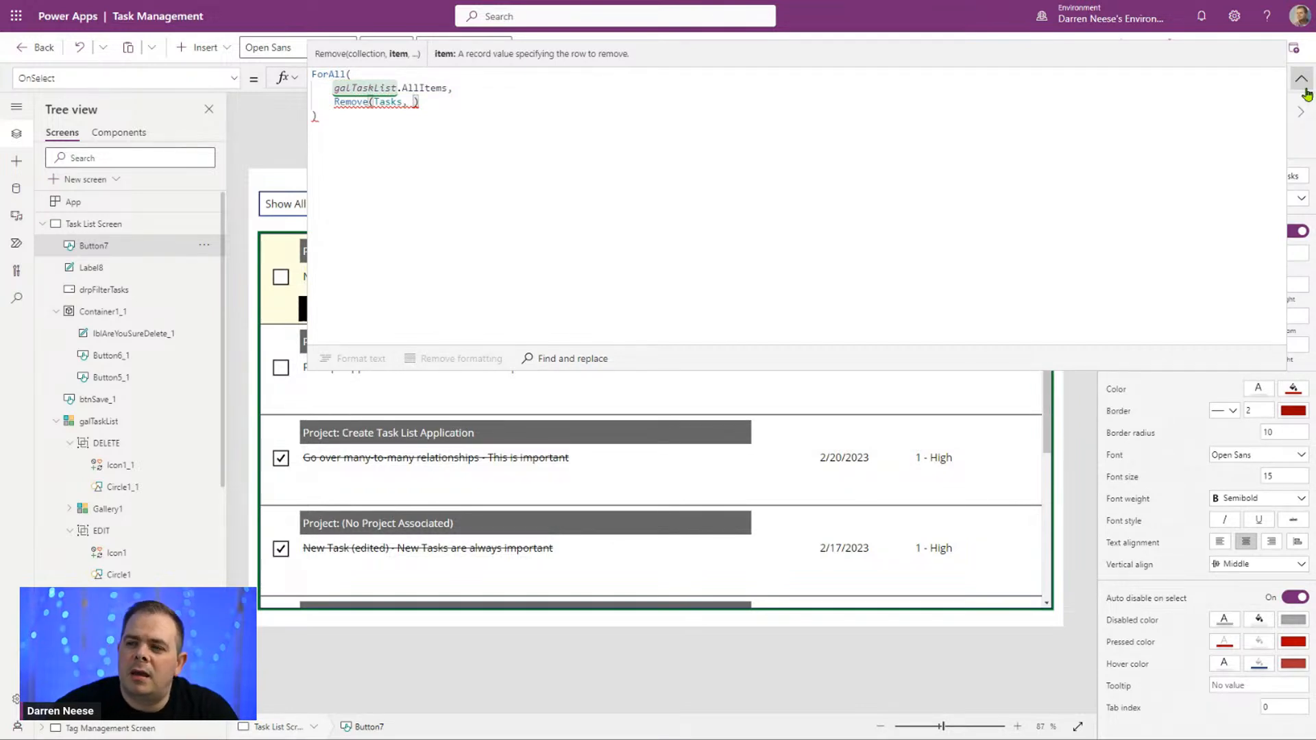
# Step: Wrap the ForAll source in a filter on the completed column: Filter(galTaskList.AllItems, Completed)
pyautogui.moveTo(480, 87); pyautogui.dragTo(334, 89)
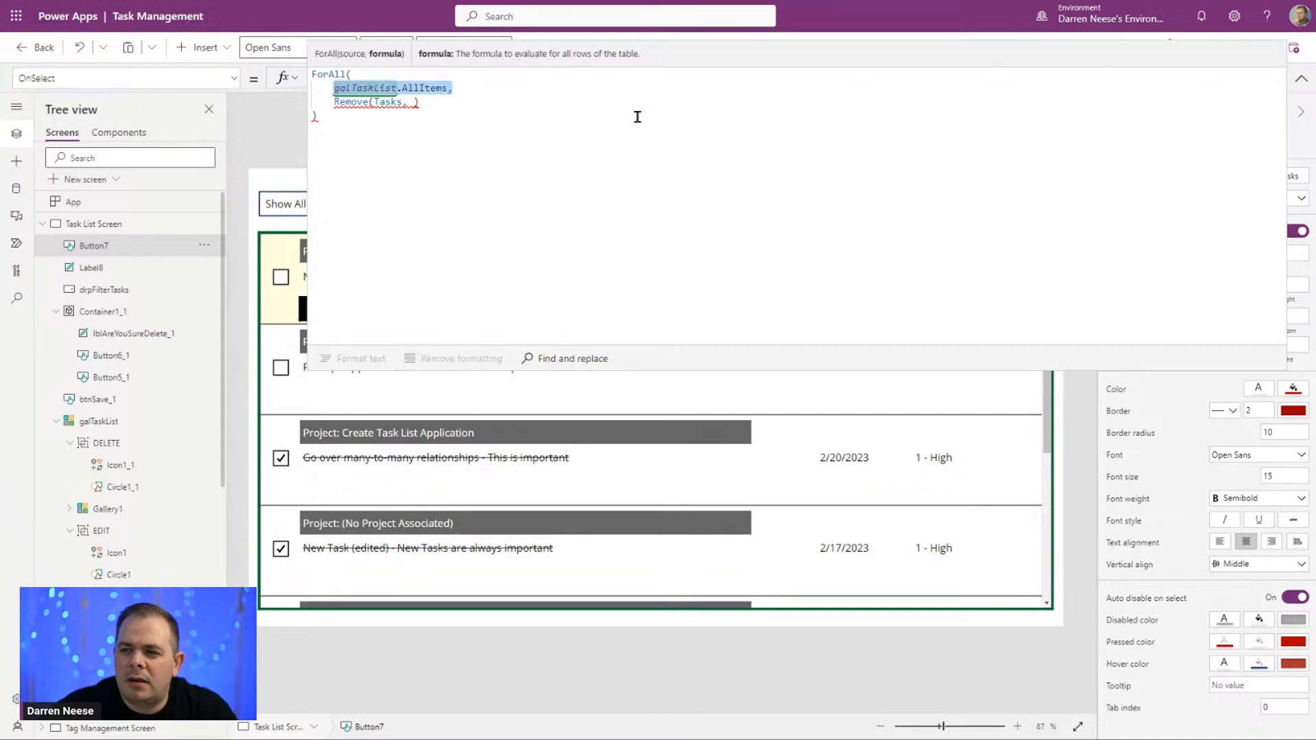
pyautogui.click(329, 87)
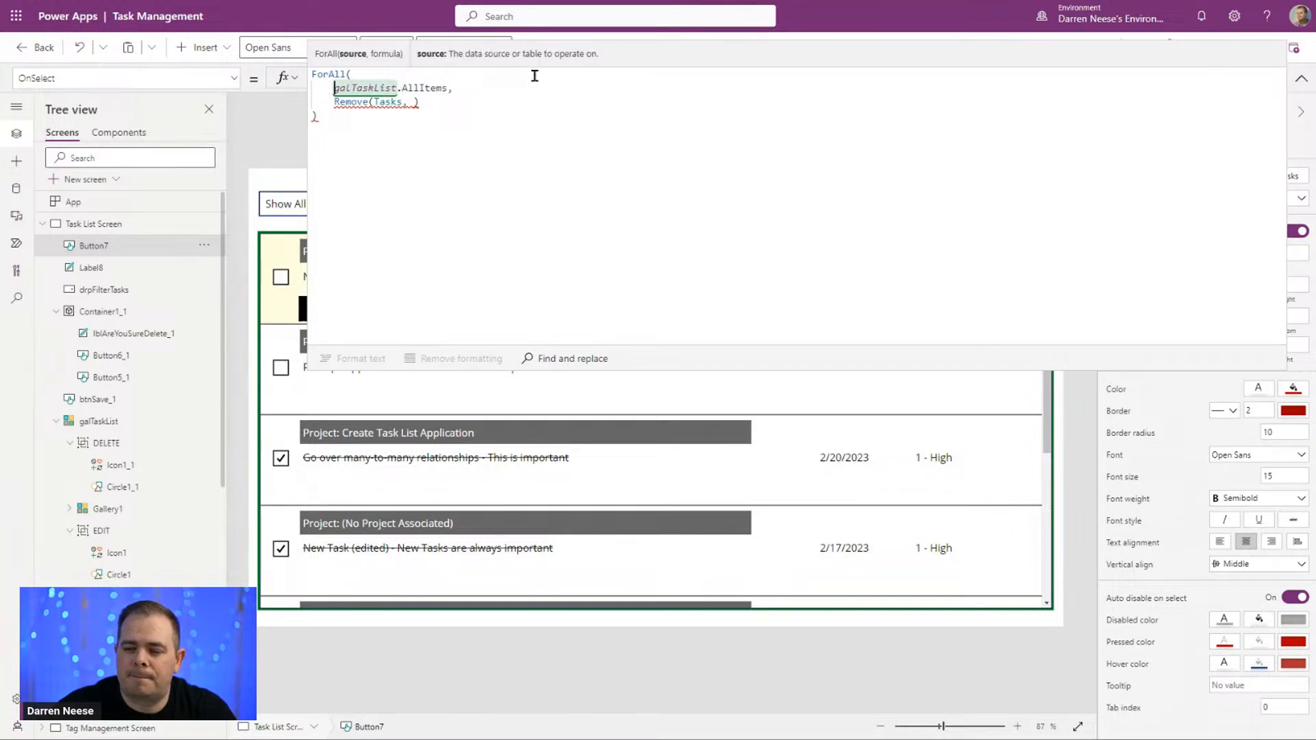
pyautogui.write('Filter(')
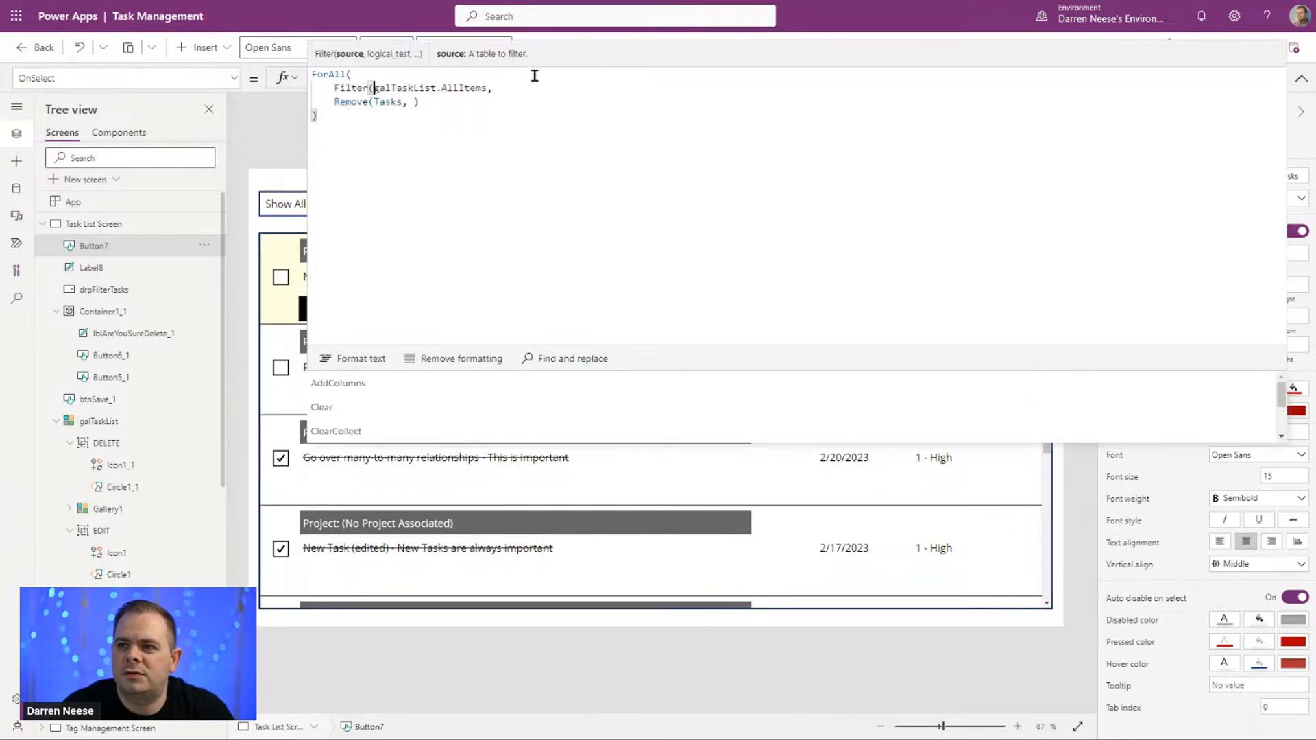
pyautogui.press('End')
pyautogui.press('Left')
pyautogui.write(', )')
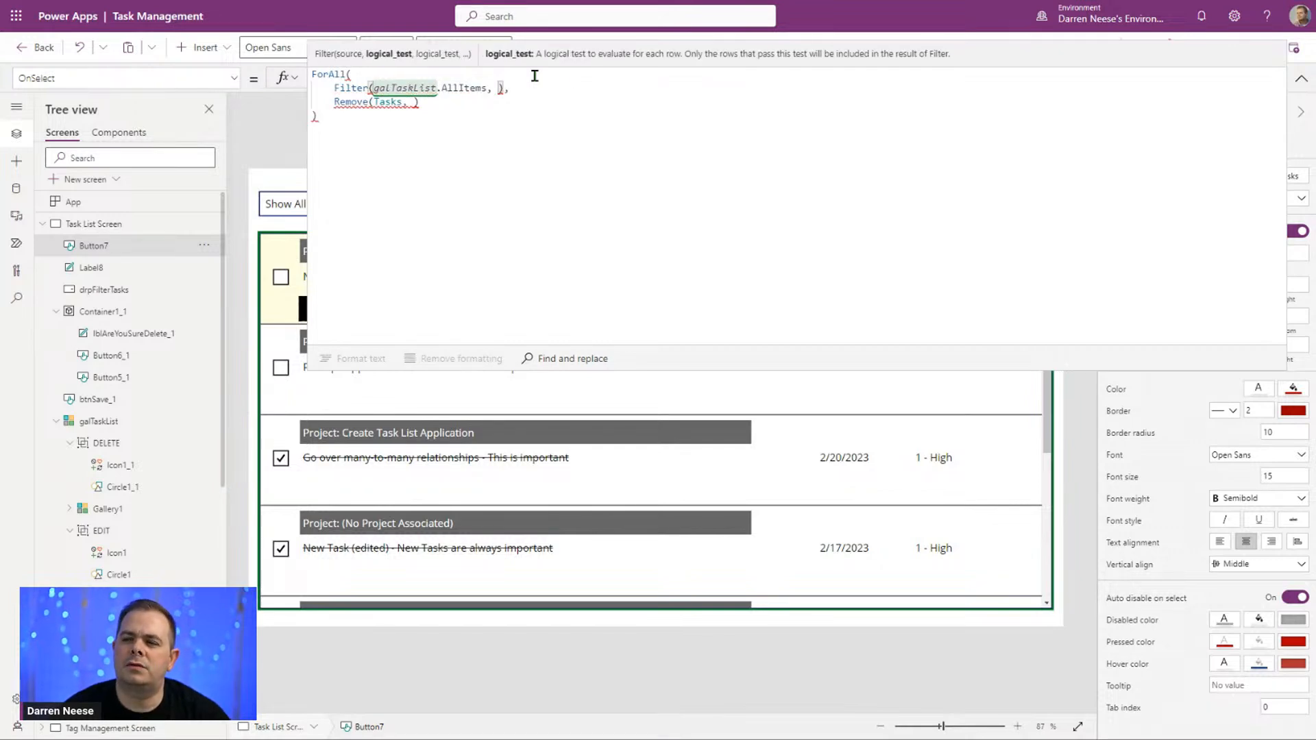
pyautogui.write('Completed')
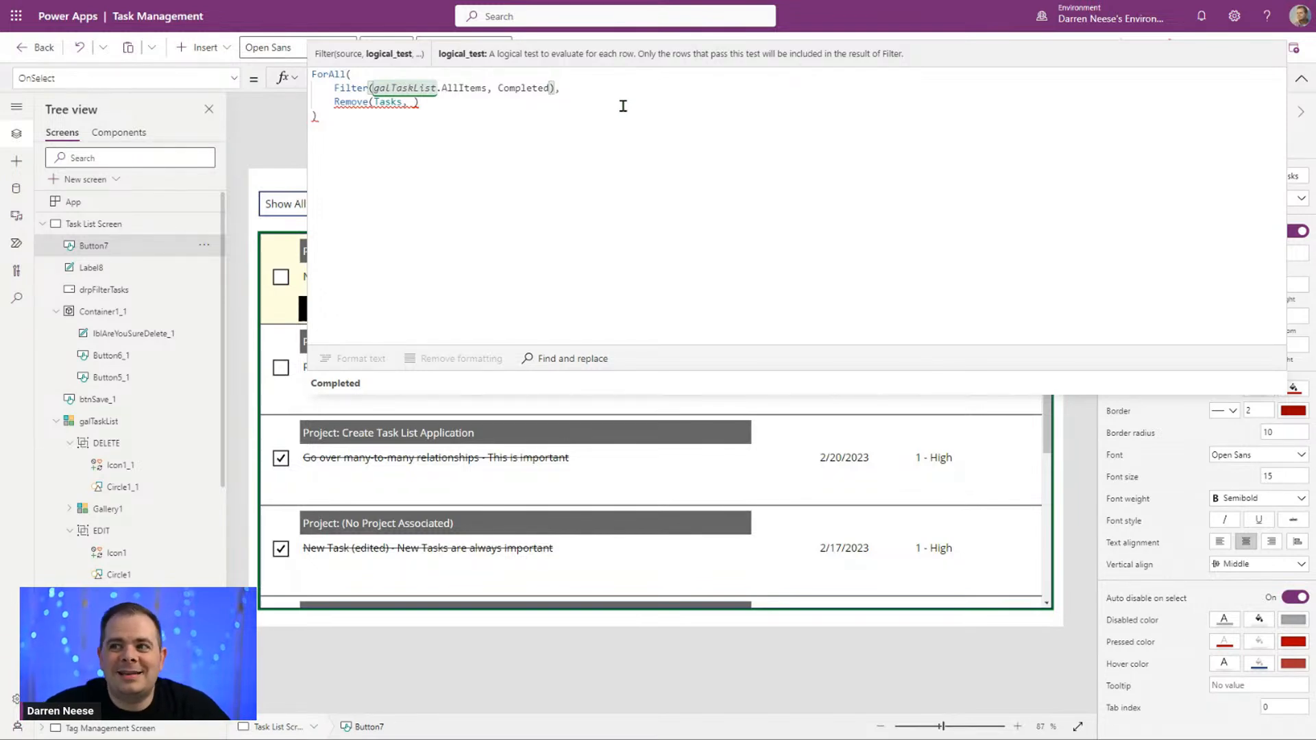
# Step: Give the filtered ForAll source the alias My by adding As My after the Filter expression
pyautogui.moveTo(334, 88); pyautogui.dragTo(554, 89)
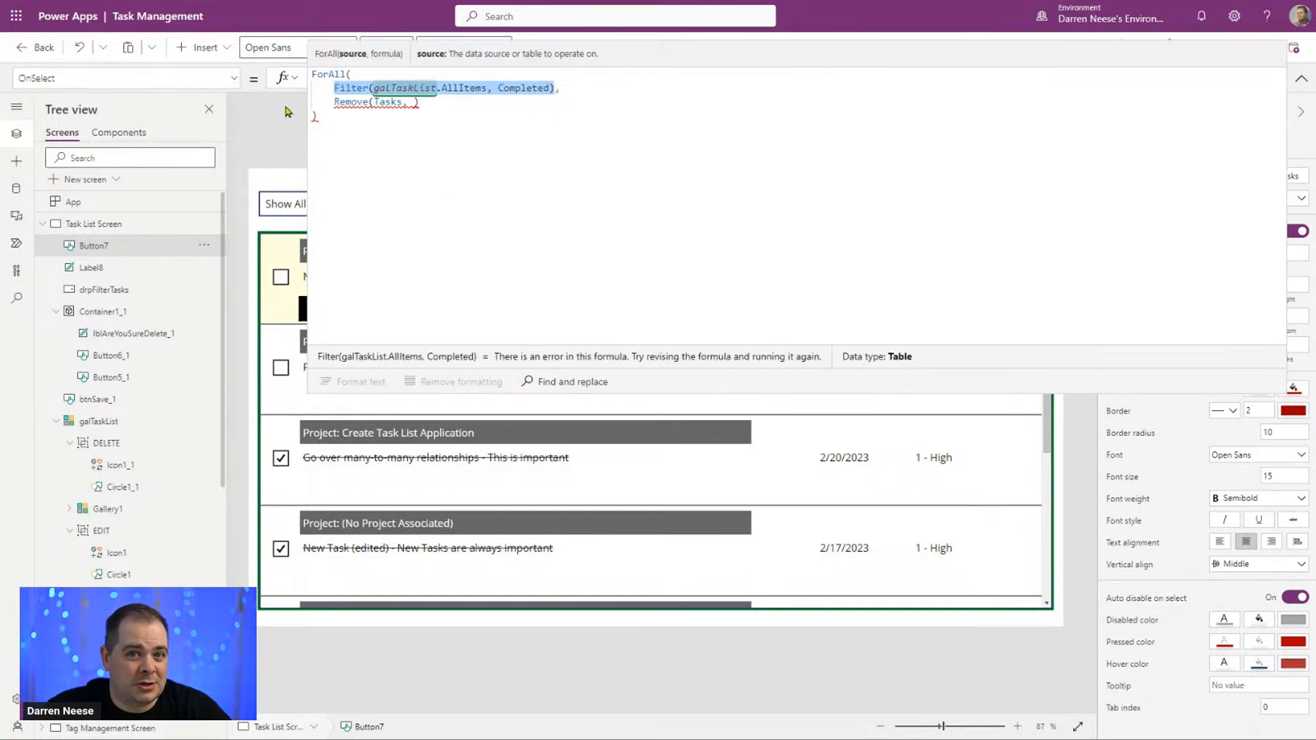
pyautogui.click(568, 163)
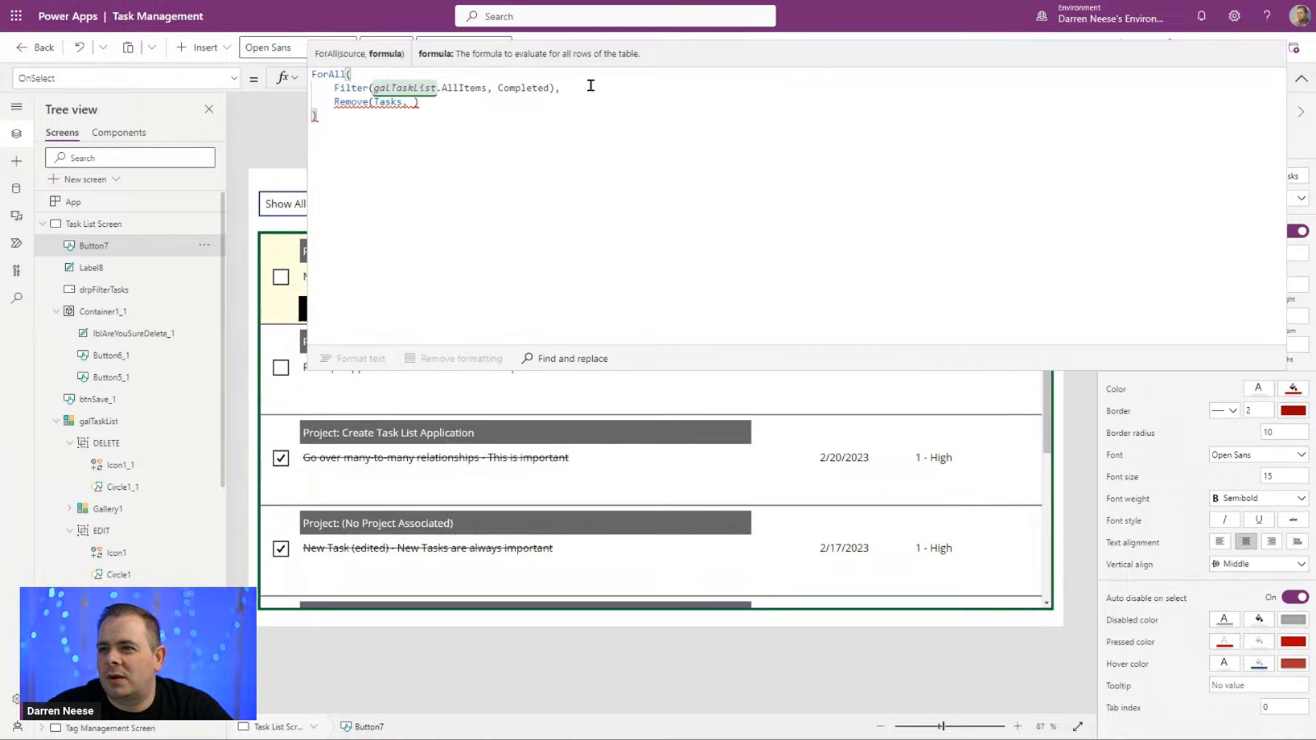
pyautogui.click(552, 88)
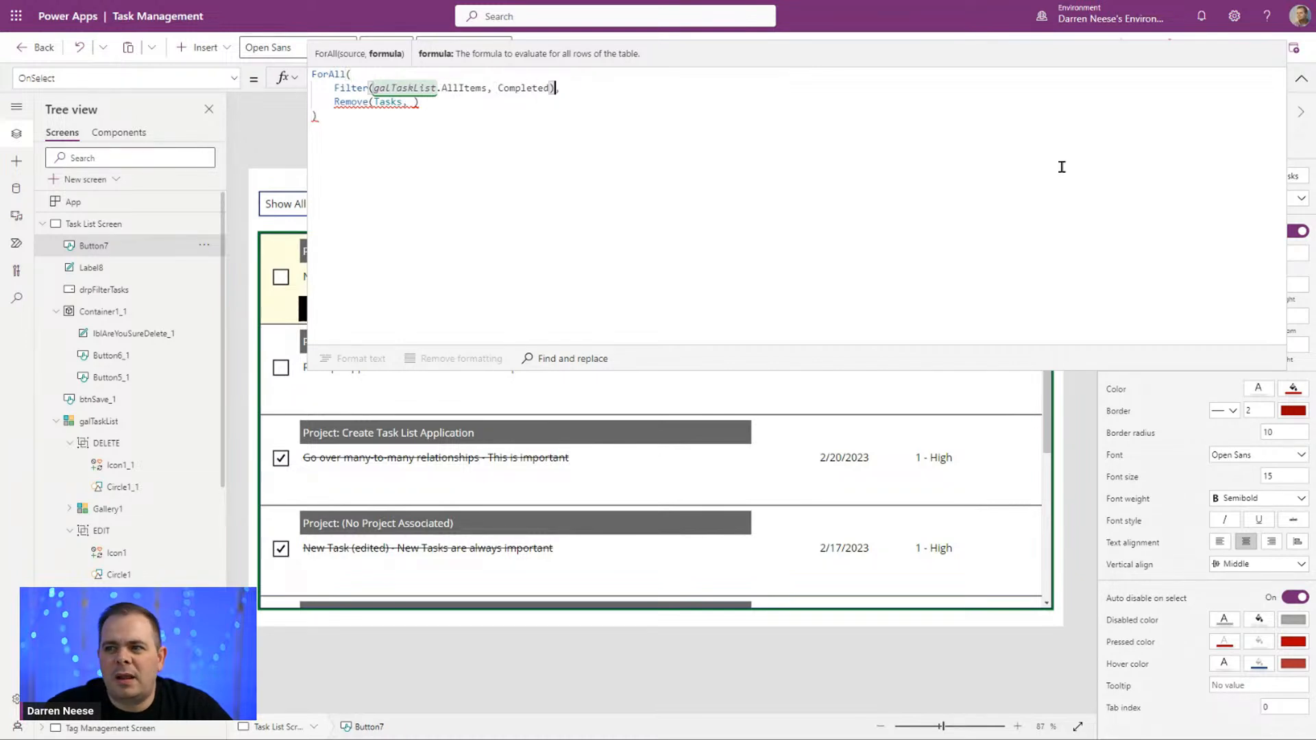
pyautogui.press('Right')
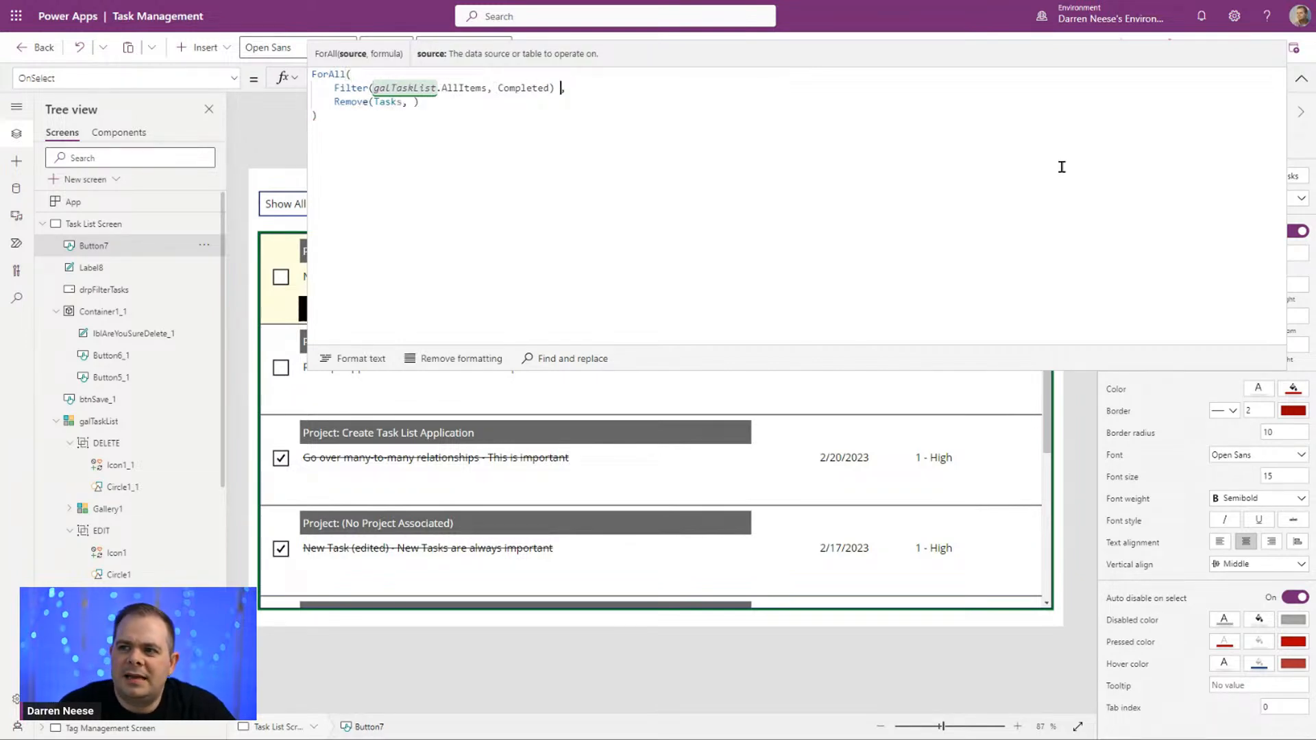
pyautogui.write('As')
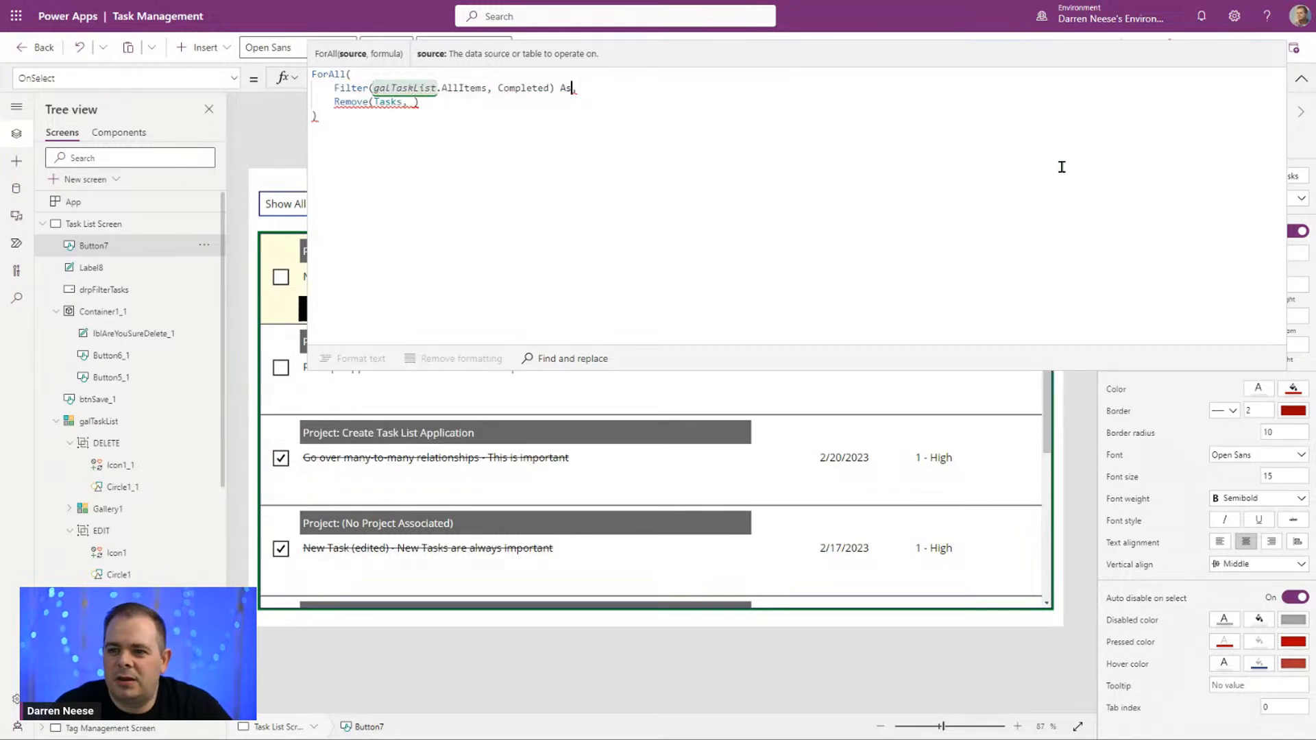
pyautogui.hotkey('ctrl', 'shift', 'Left')
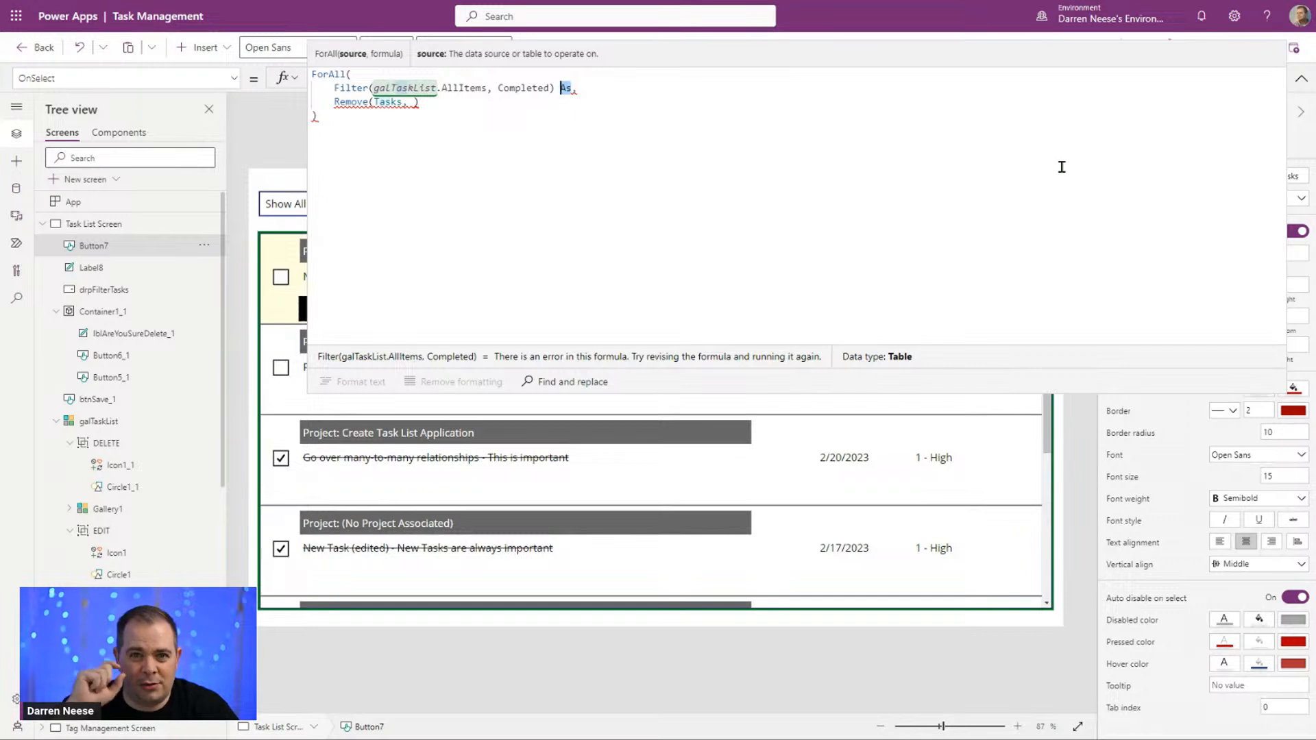
pyautogui.press('Right')
pyautogui.write('My')
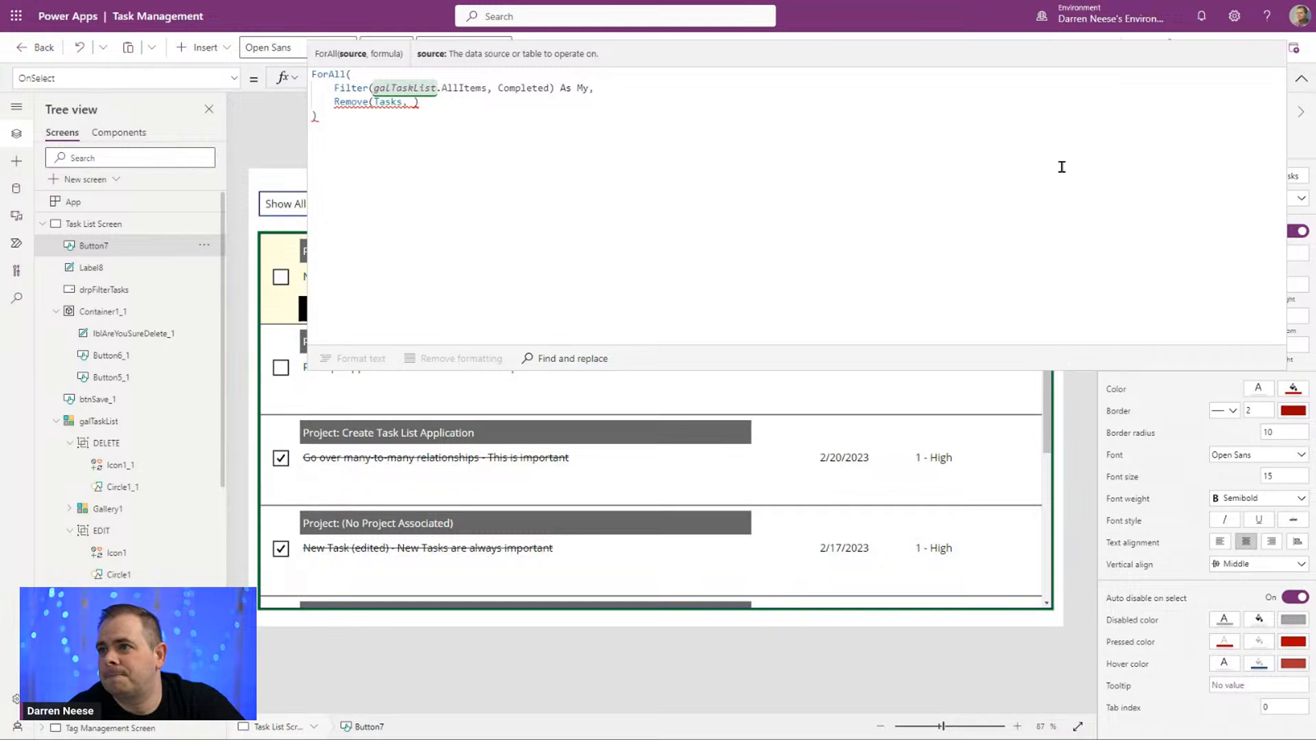
# Step: Complete the action as Remove(Tasks, My); in the ForAll formula, and briefly preview the app before returning to editing
pyautogui.click(414, 102)
pyautogui.write('My')
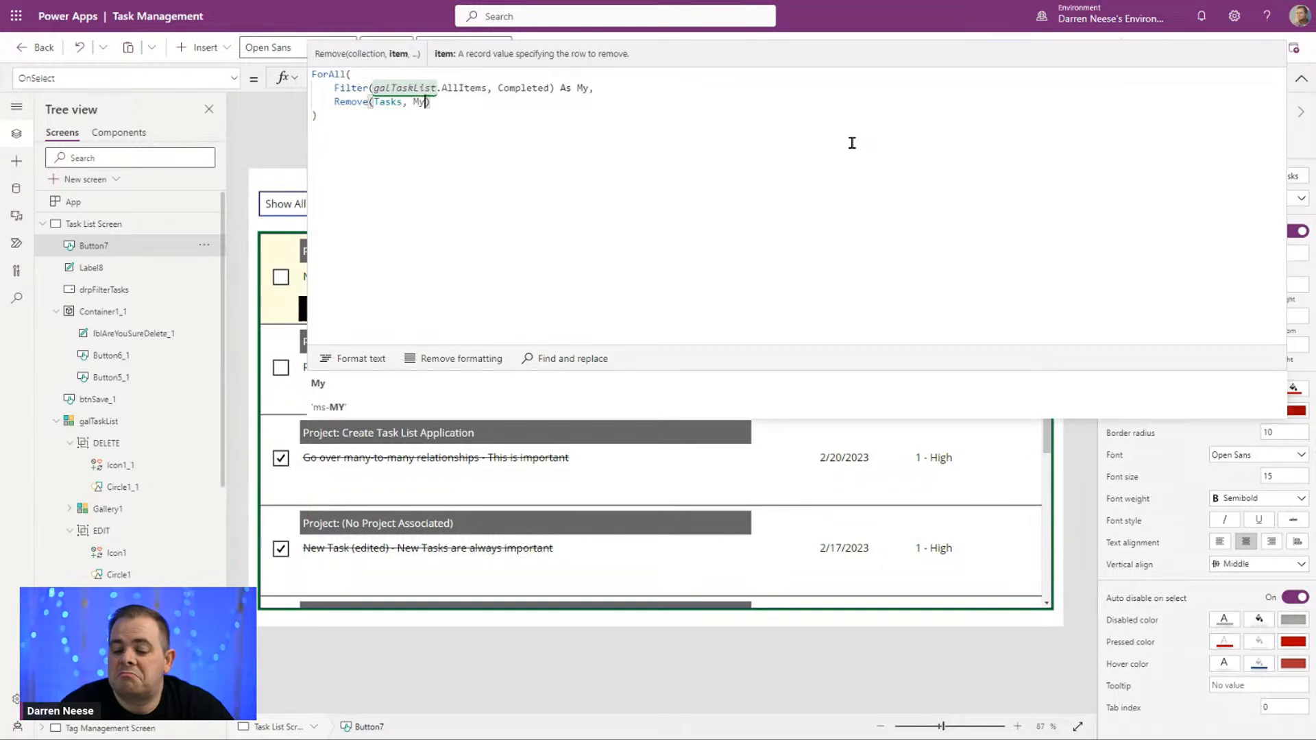
pyautogui.press('End')
pyautogui.write(';')
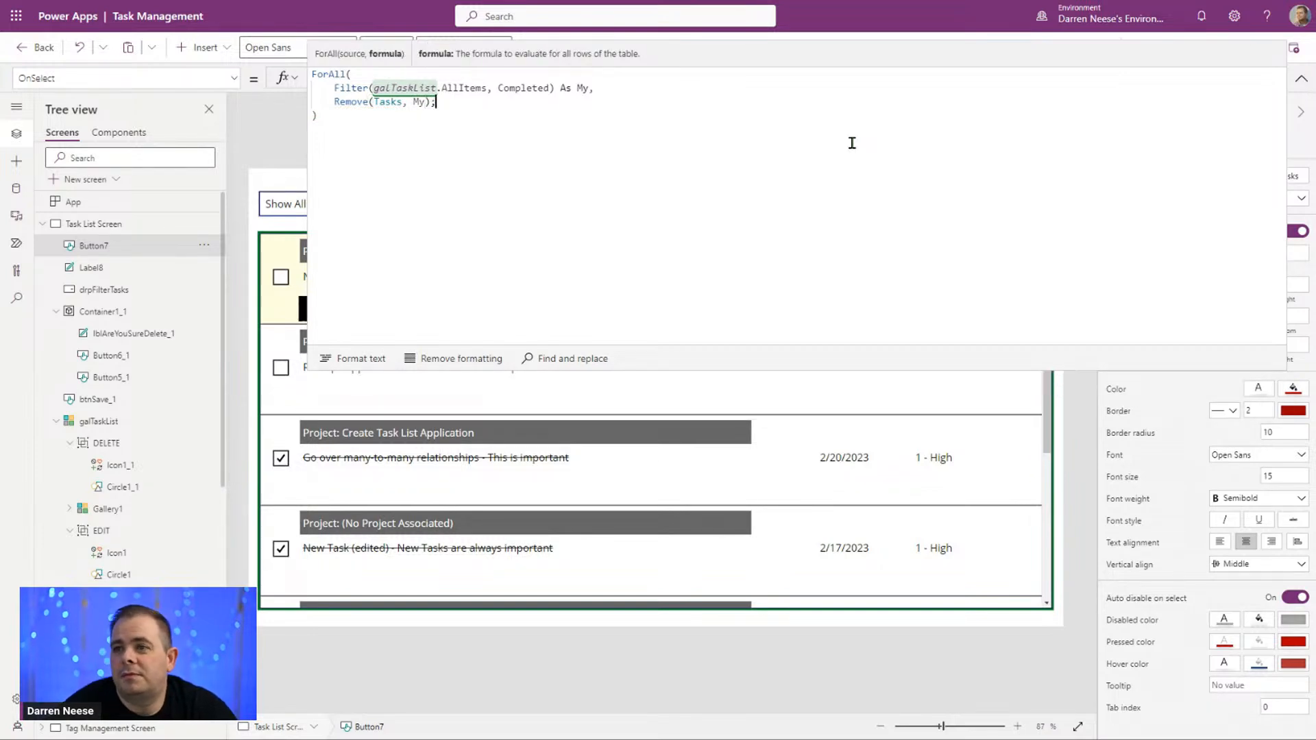
pyautogui.click(776, 248)
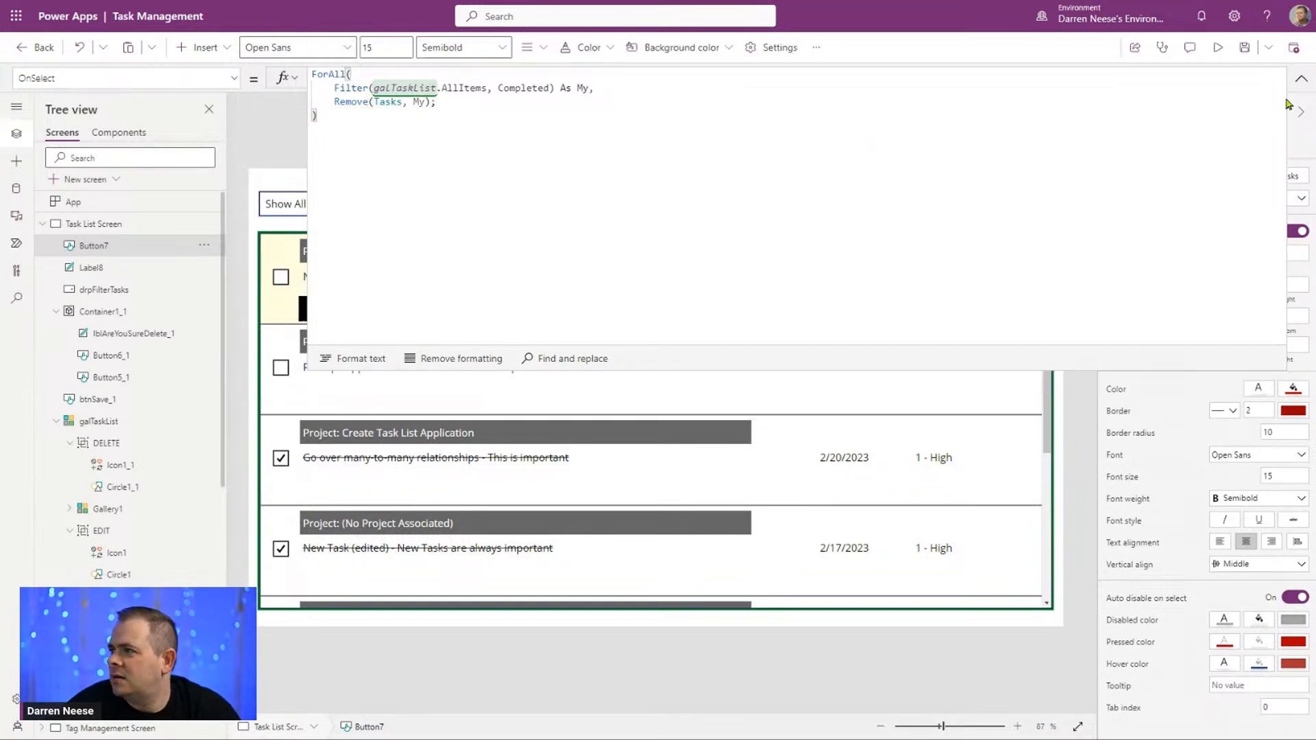
pyautogui.click(1302, 79)
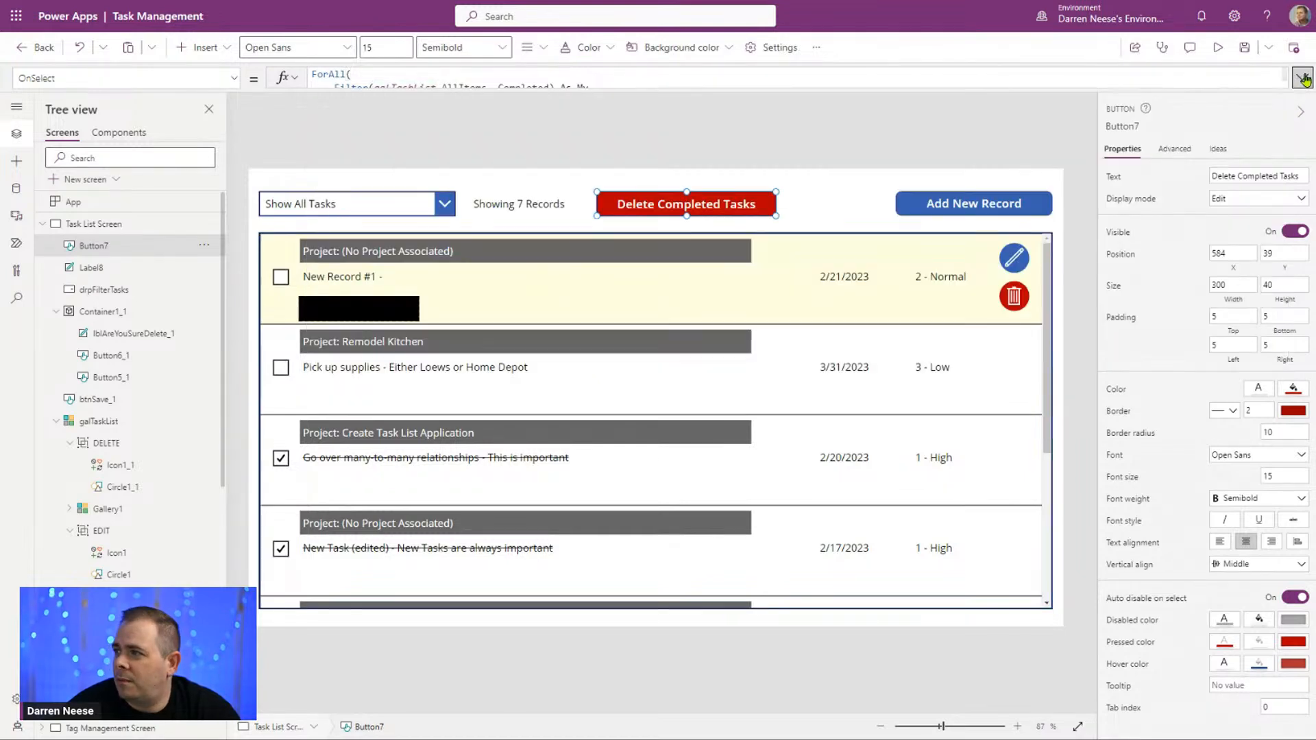
pyautogui.click(1218, 48)
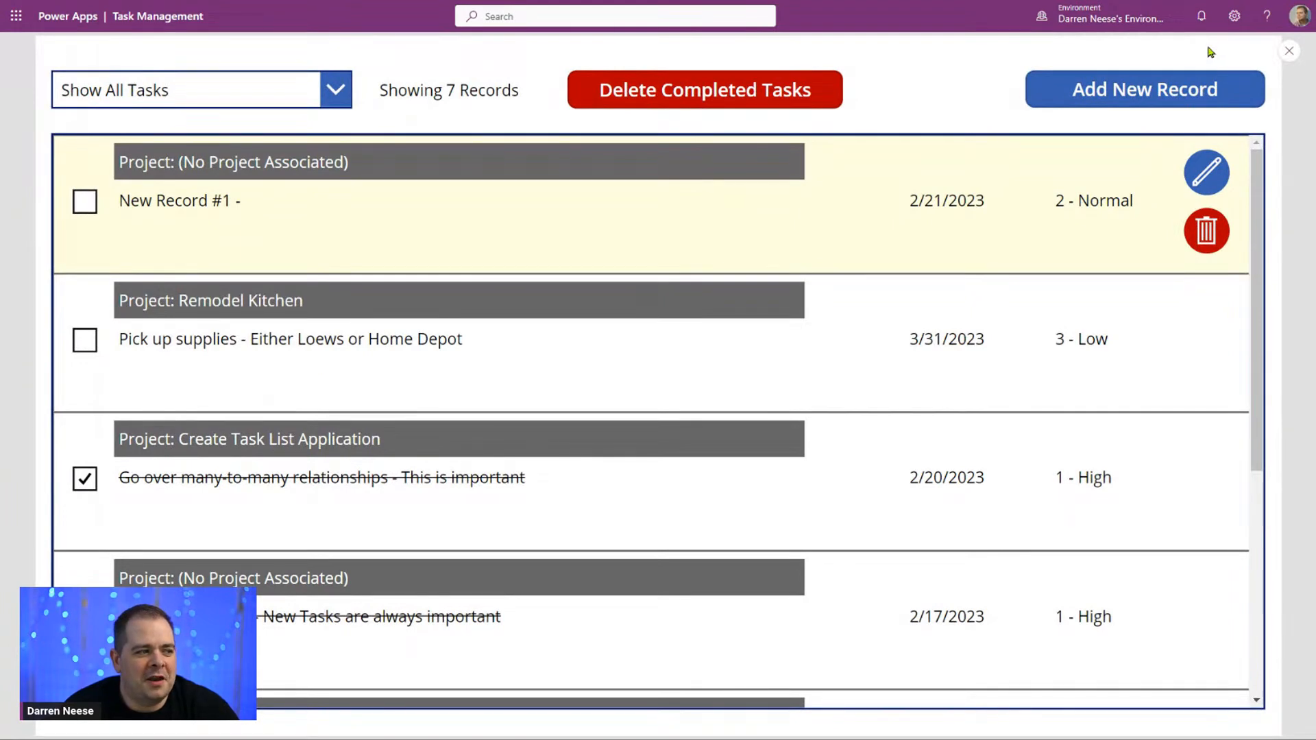
pyautogui.click(1290, 51)
# Step: Rename the Container1_1 delete-confirmation container as cntDeleteTask
pyautogui.click(142, 314)
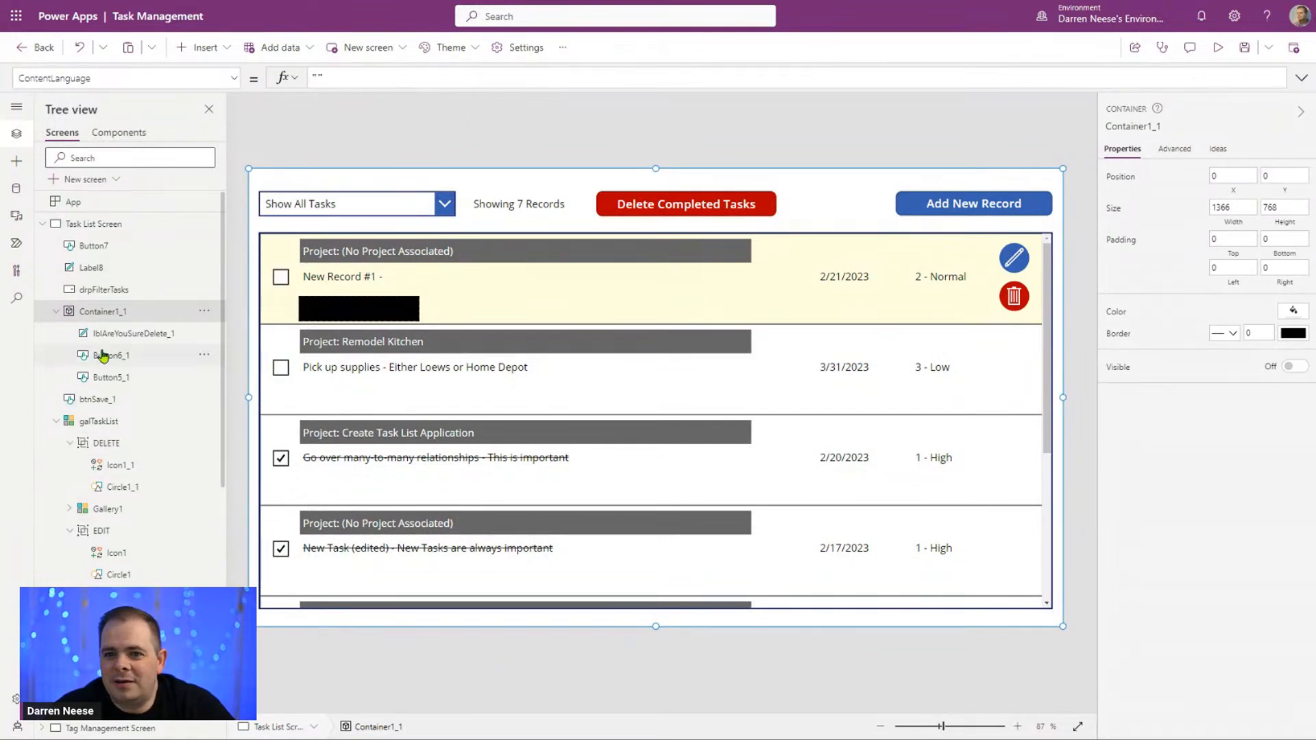
pyautogui.click(56, 311)
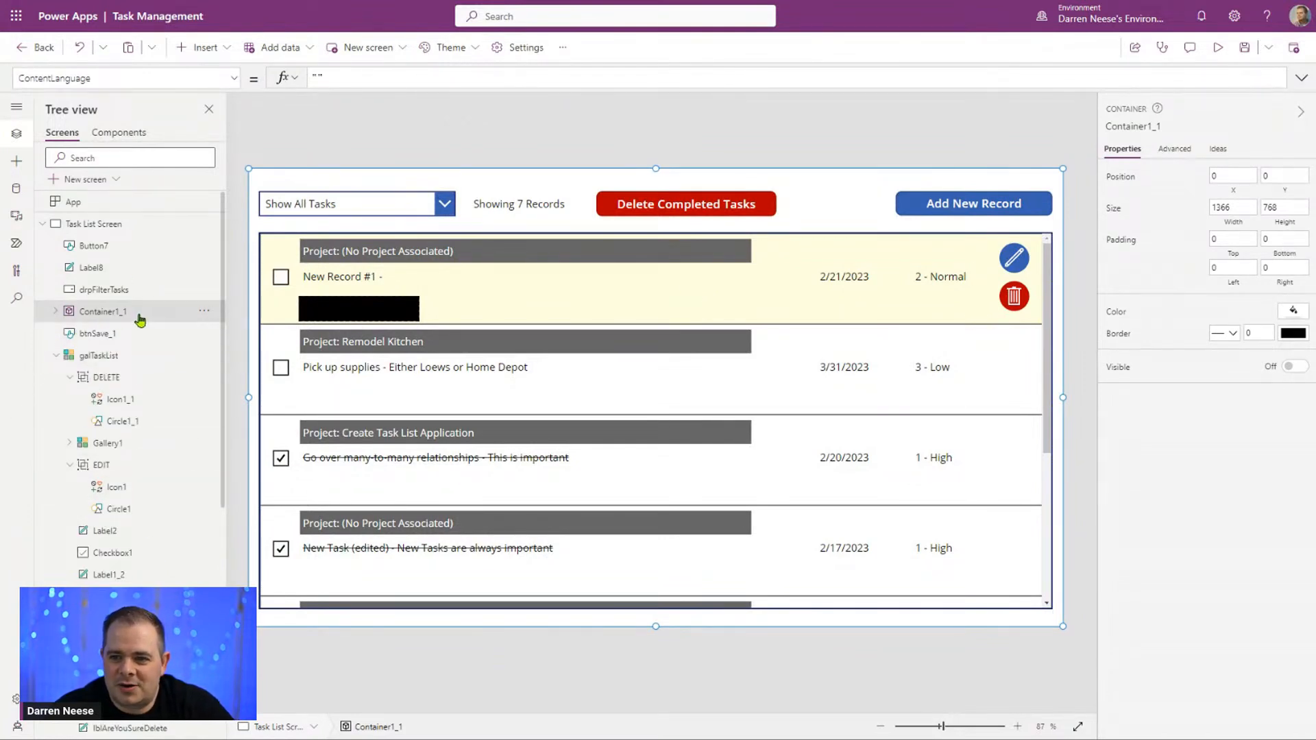
pyautogui.click(204, 311)
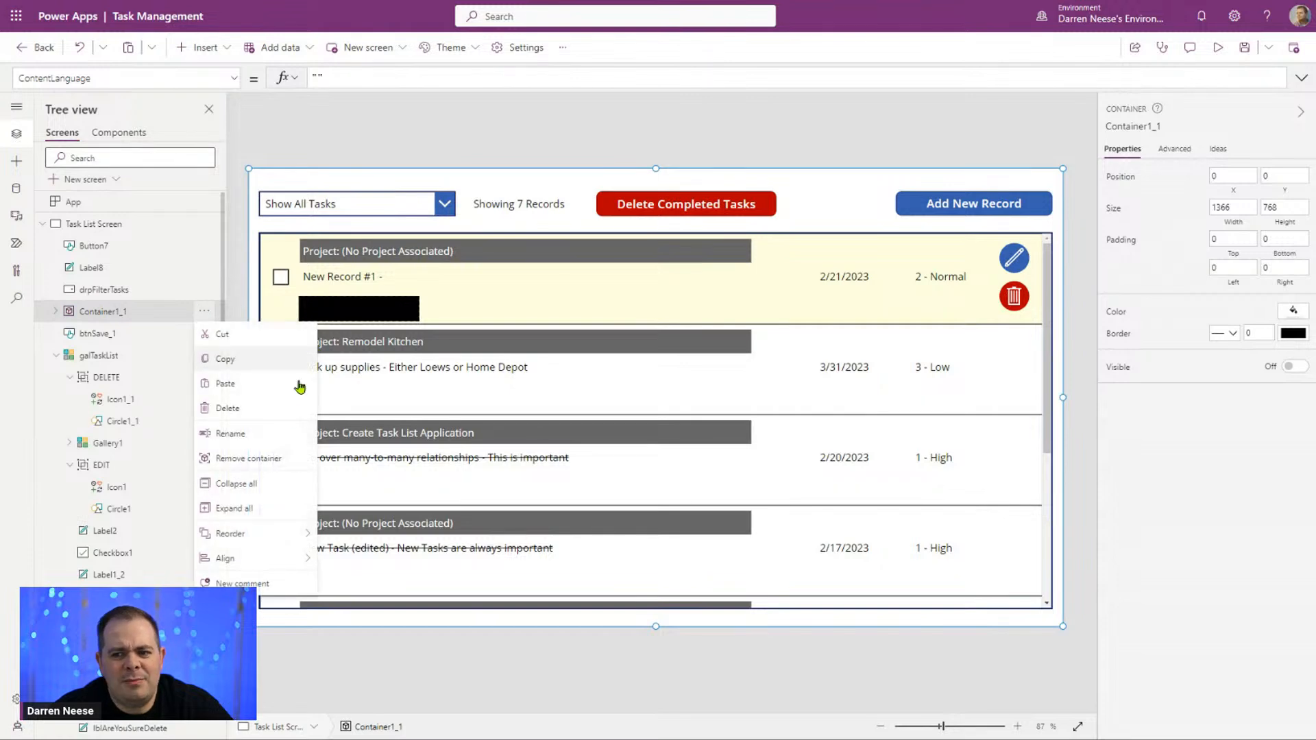
pyautogui.click(275, 438)
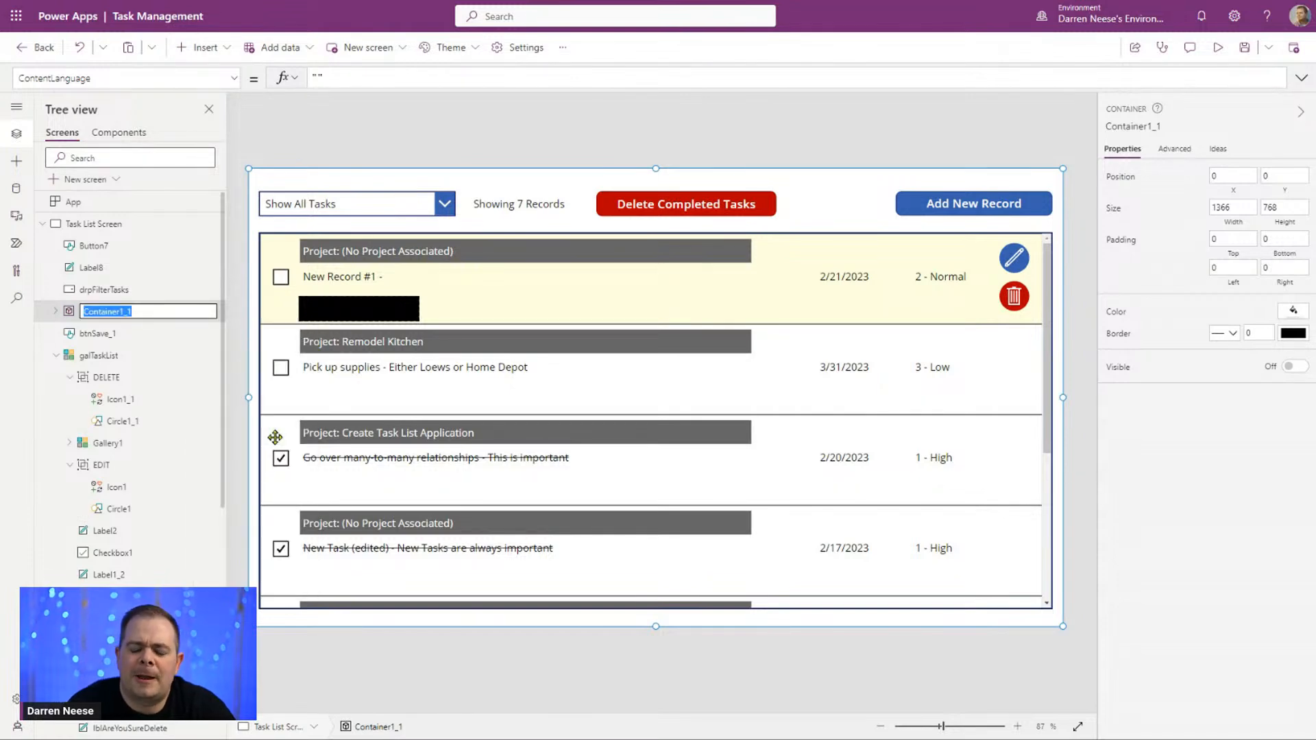
pyautogui.write('cnt')
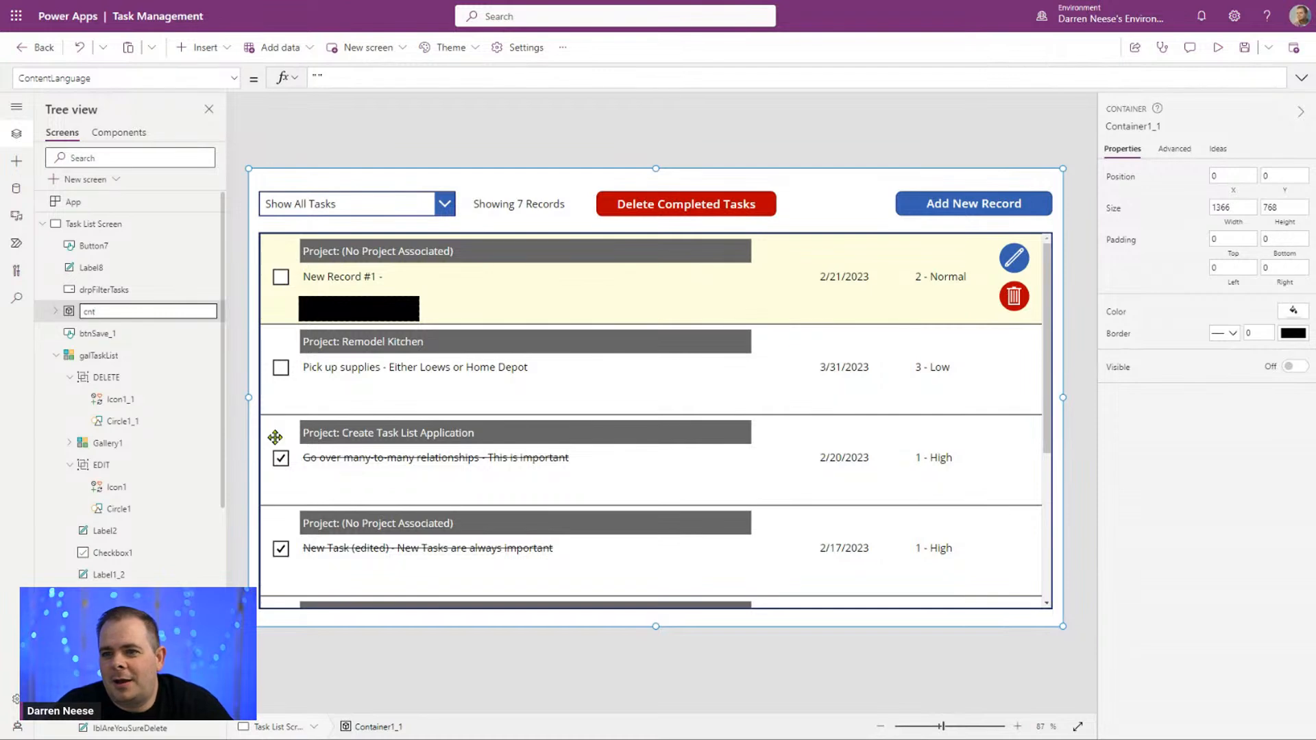
pyautogui.write('Delet')
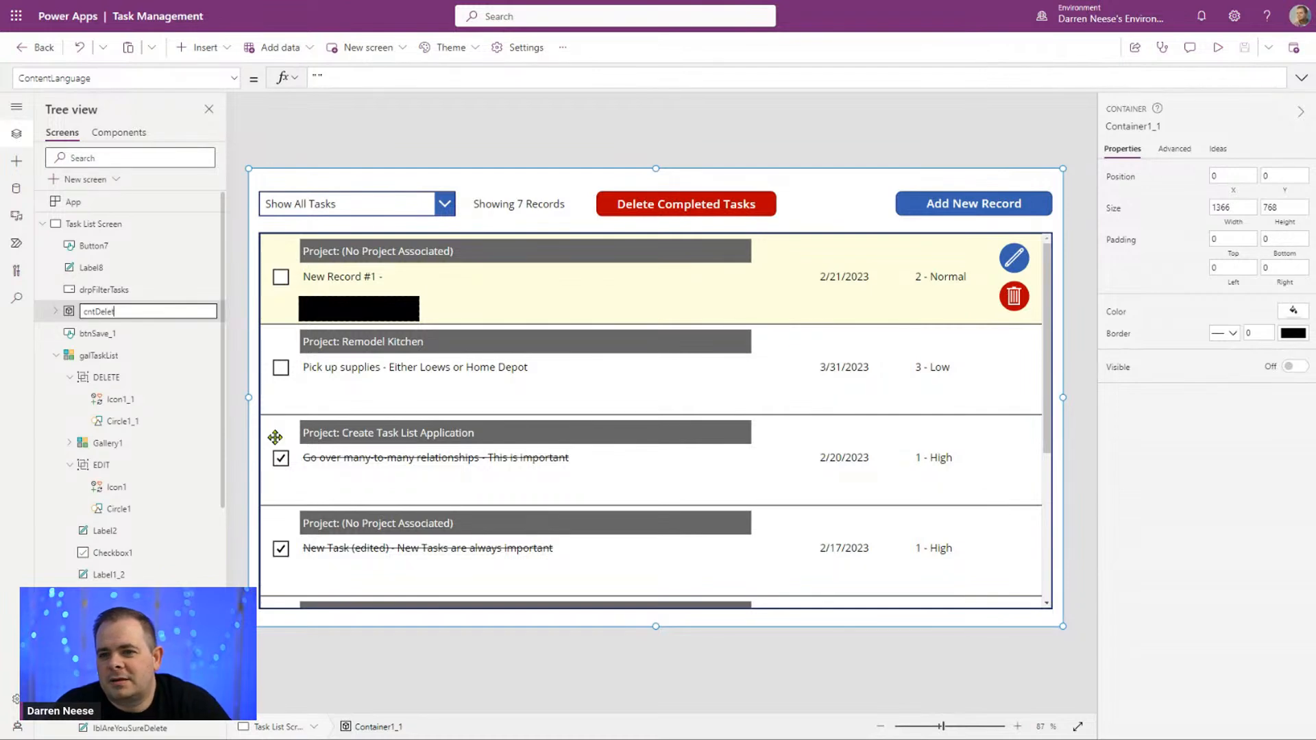
pyautogui.write('eTask')
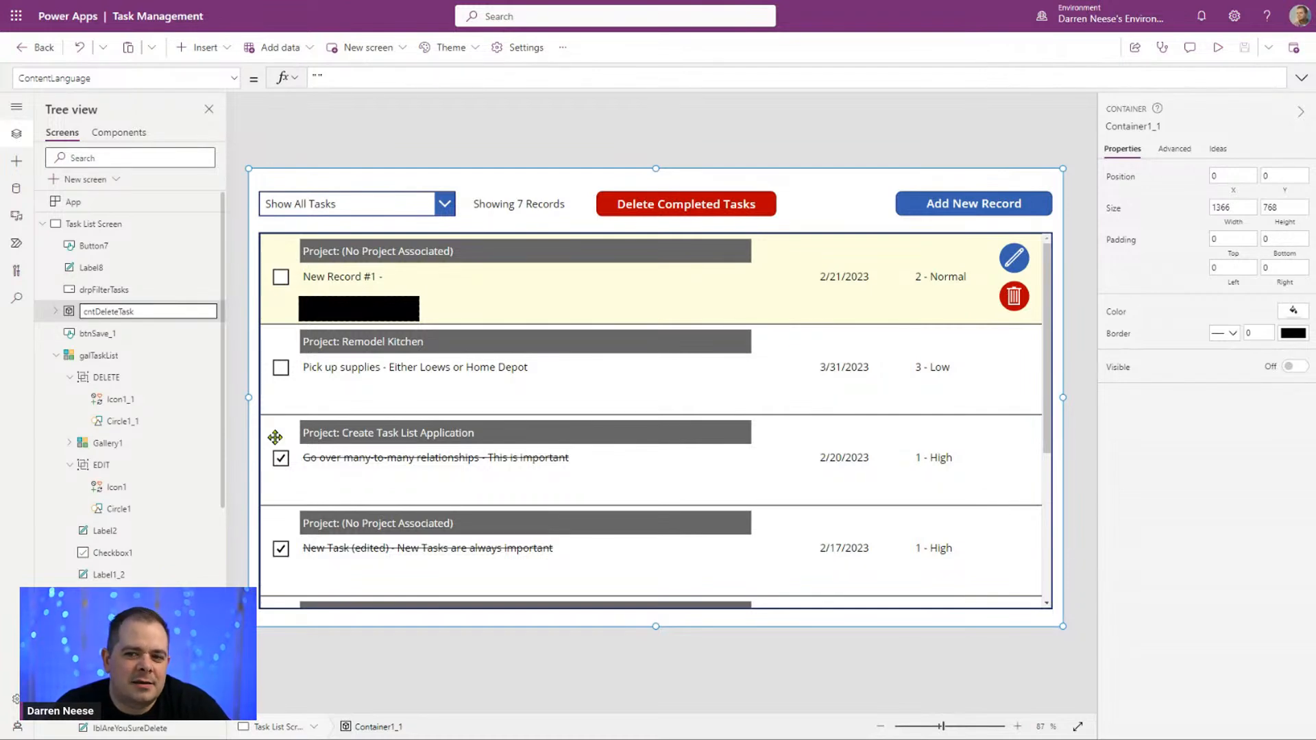
pyautogui.press('Return')
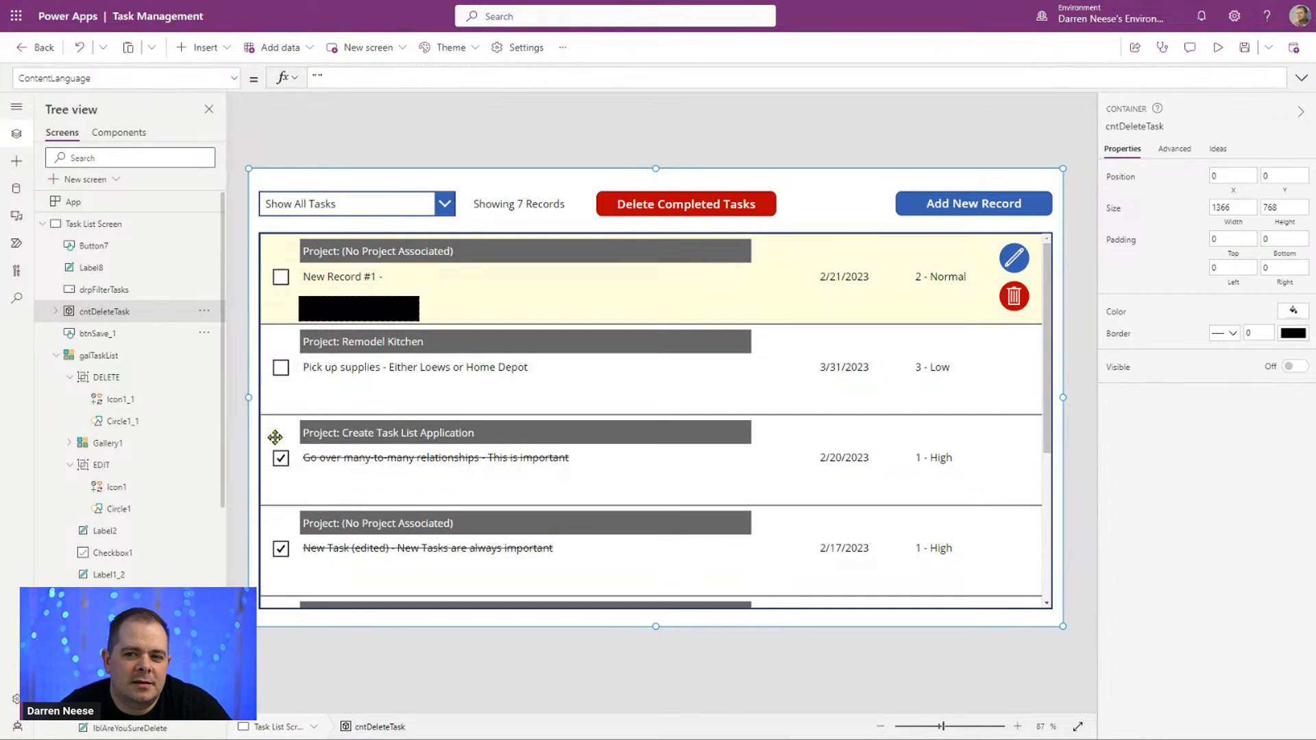
# Step: Duplicate the cntDeleteTask container, placing the copy directly under Task List Screen instead of inside the original container
pyautogui.click(206, 312)
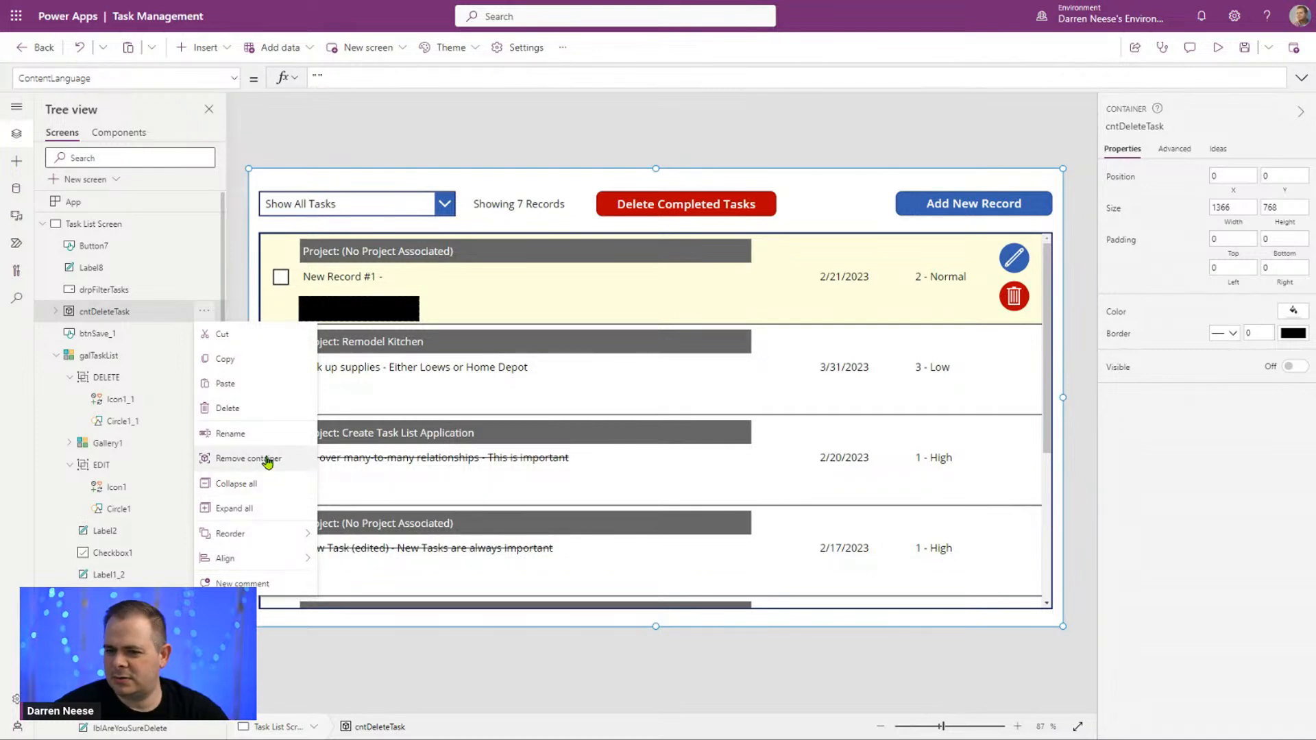
pyautogui.click(111, 318)
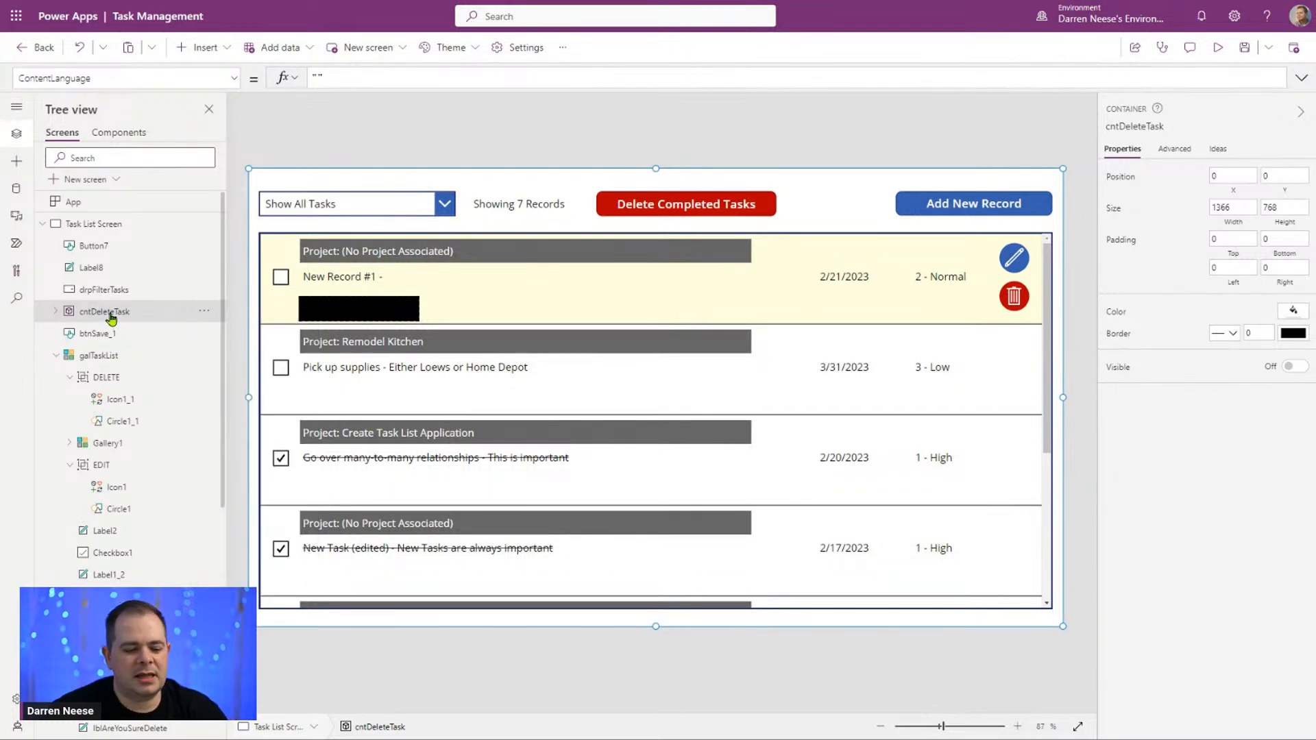
pyautogui.hotkey('ctrl', 'v')
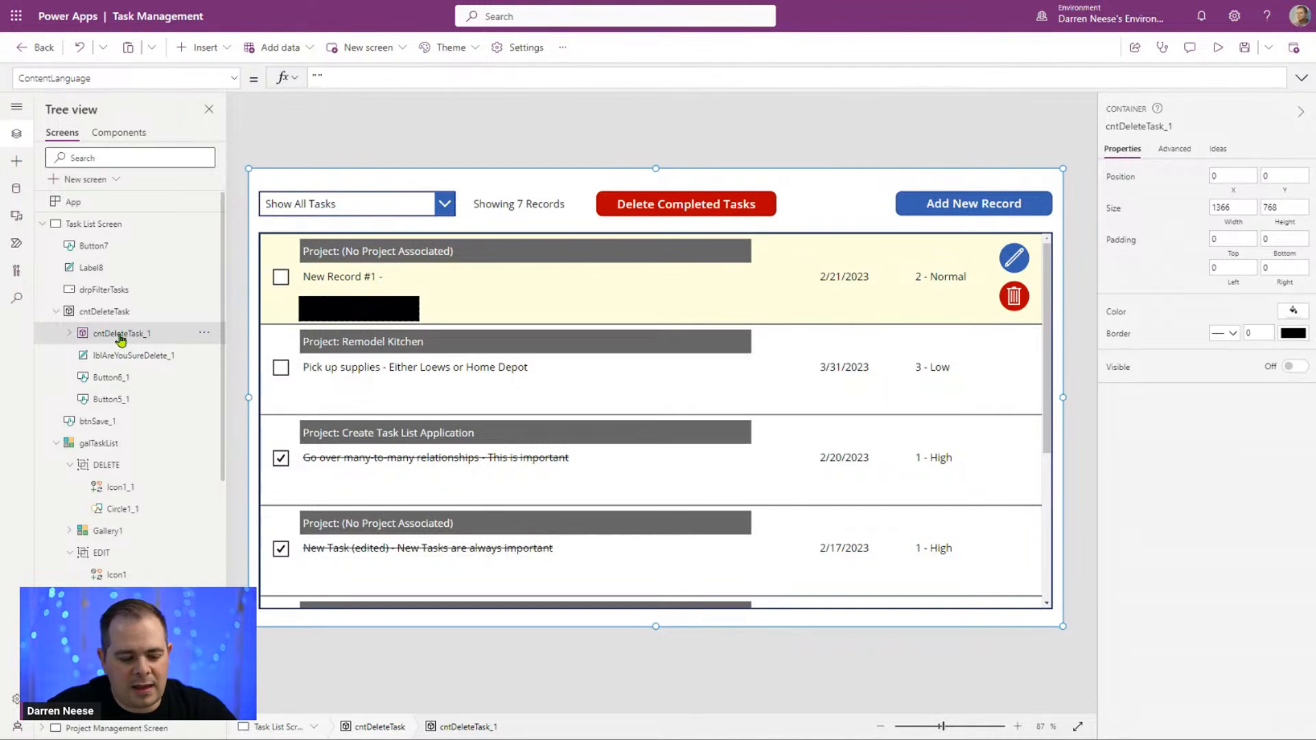
pyautogui.press('Delete')
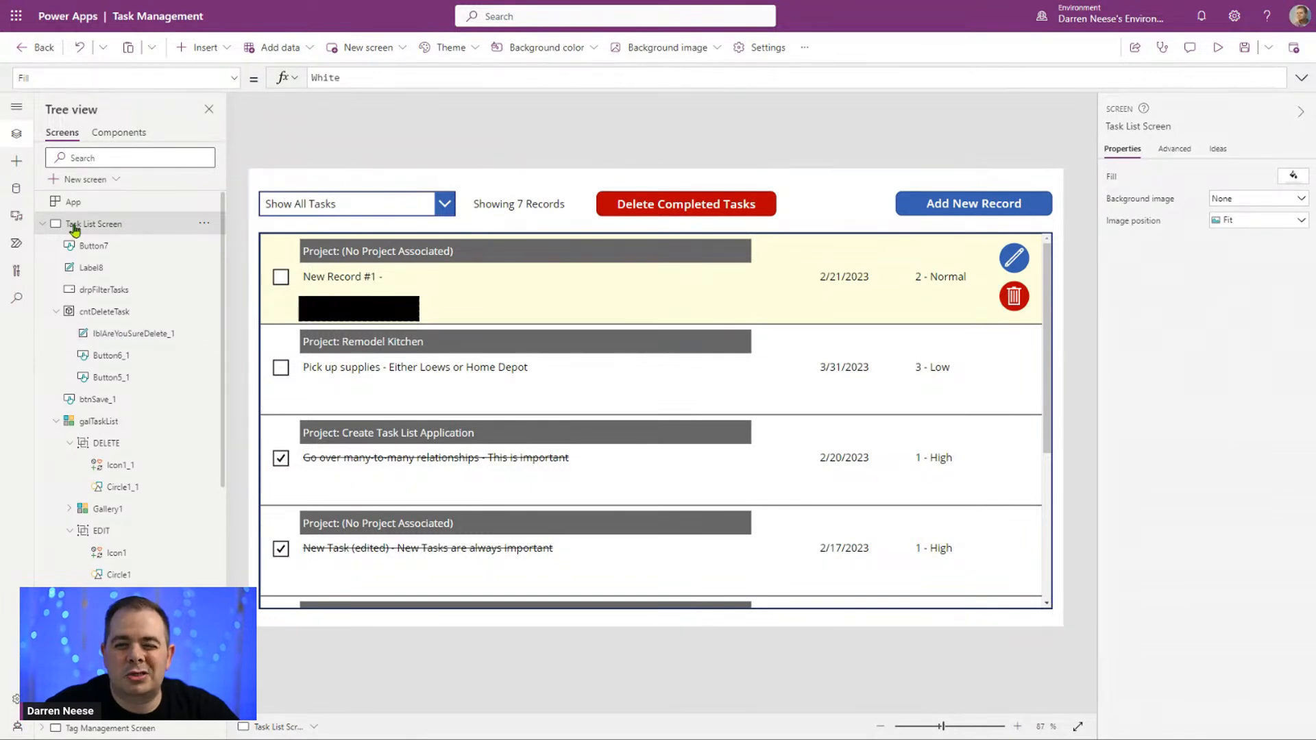
pyautogui.hotkey('ctrl', 'z')
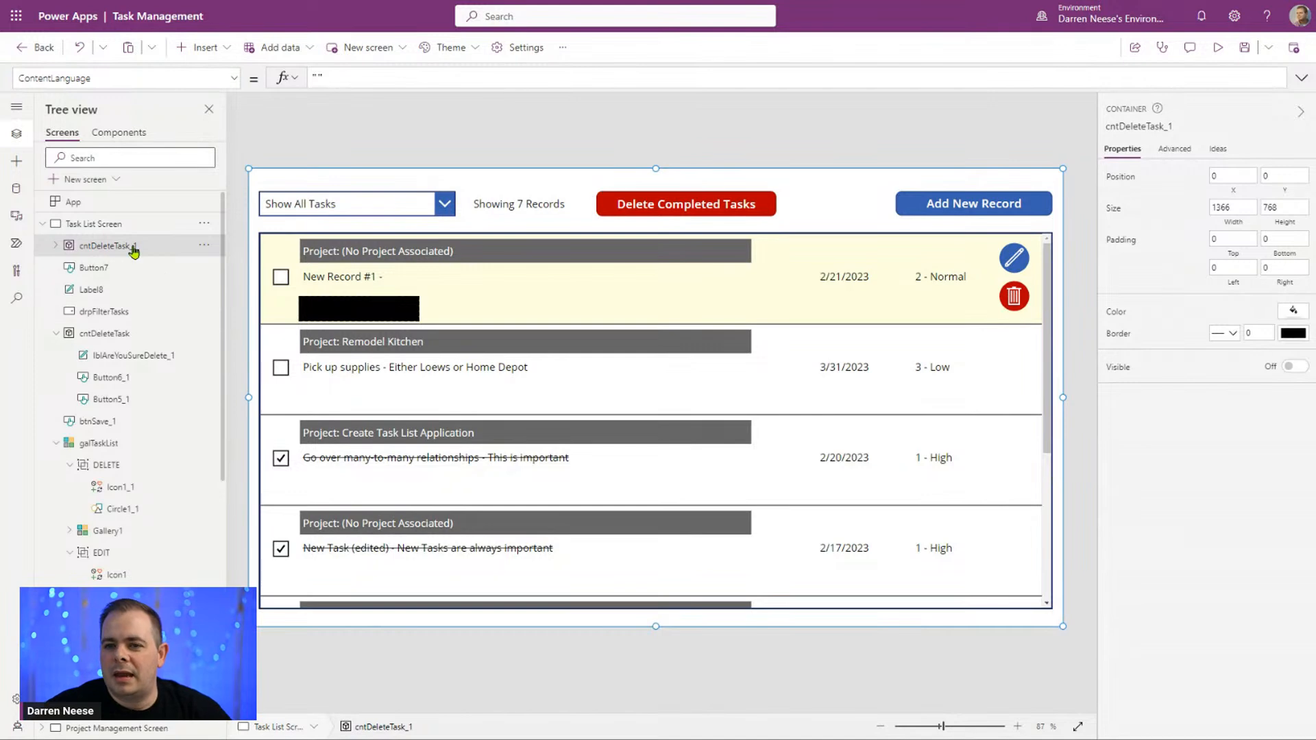
# Step: Rename the duplicated container as cntDeleteCompletedTask
pyautogui.click(205, 247)
pyautogui.click(229, 368)
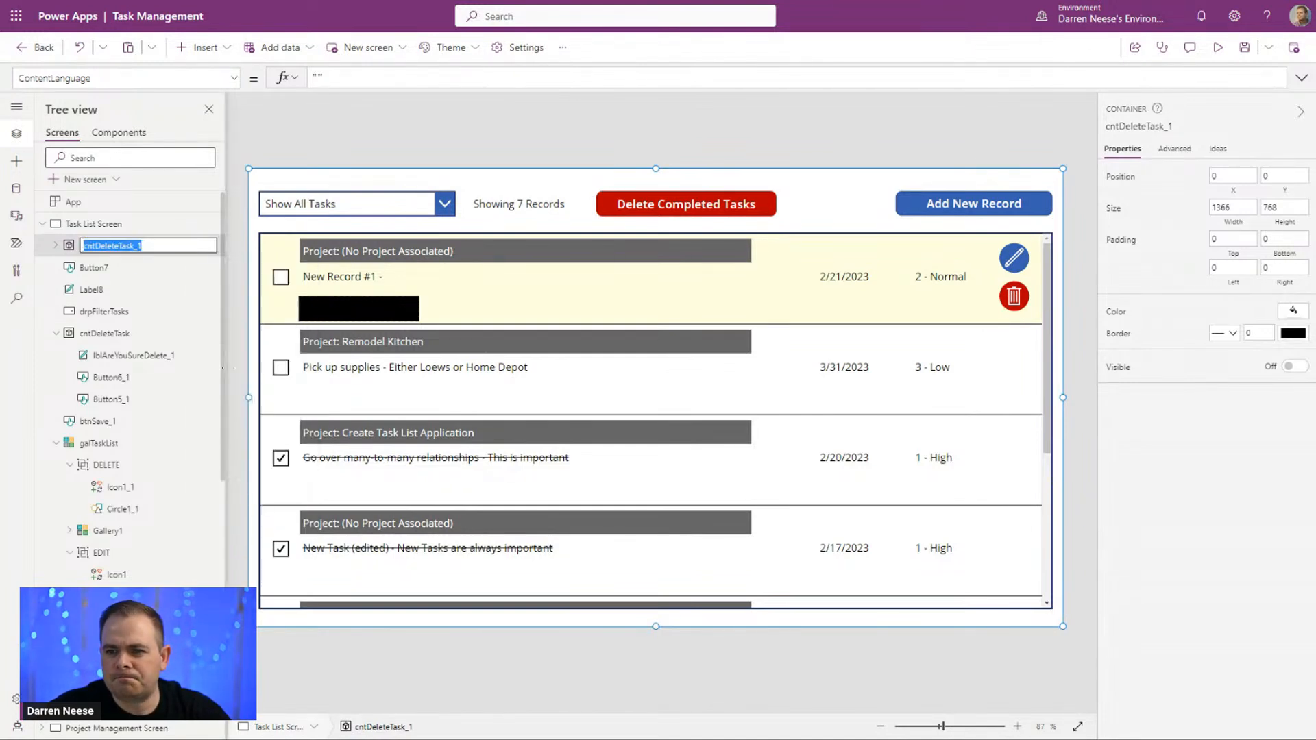
pyautogui.click(146, 245)
pyautogui.press('BackSpace')
pyautogui.press('BackSpace')
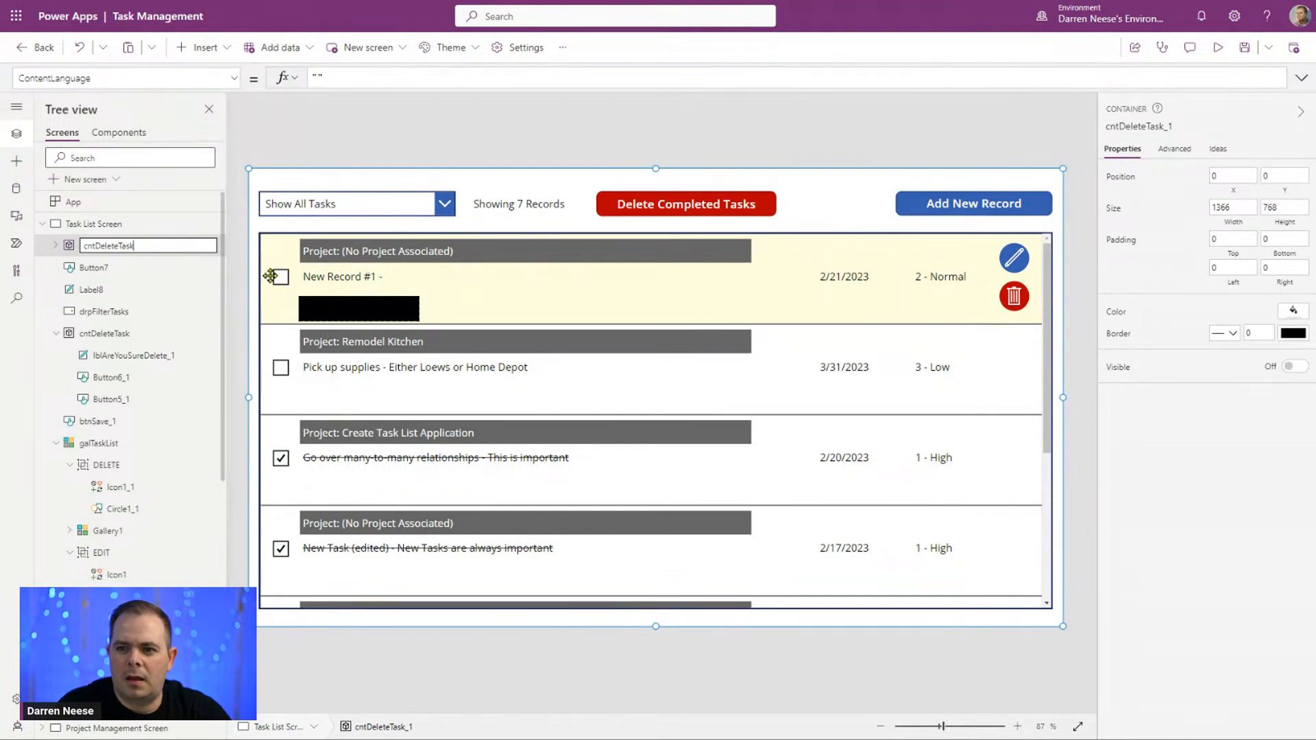
pyautogui.press('Left')
pyautogui.press('Left')
pyautogui.press('Left')
pyautogui.press('Left')
pyautogui.write('Completed')
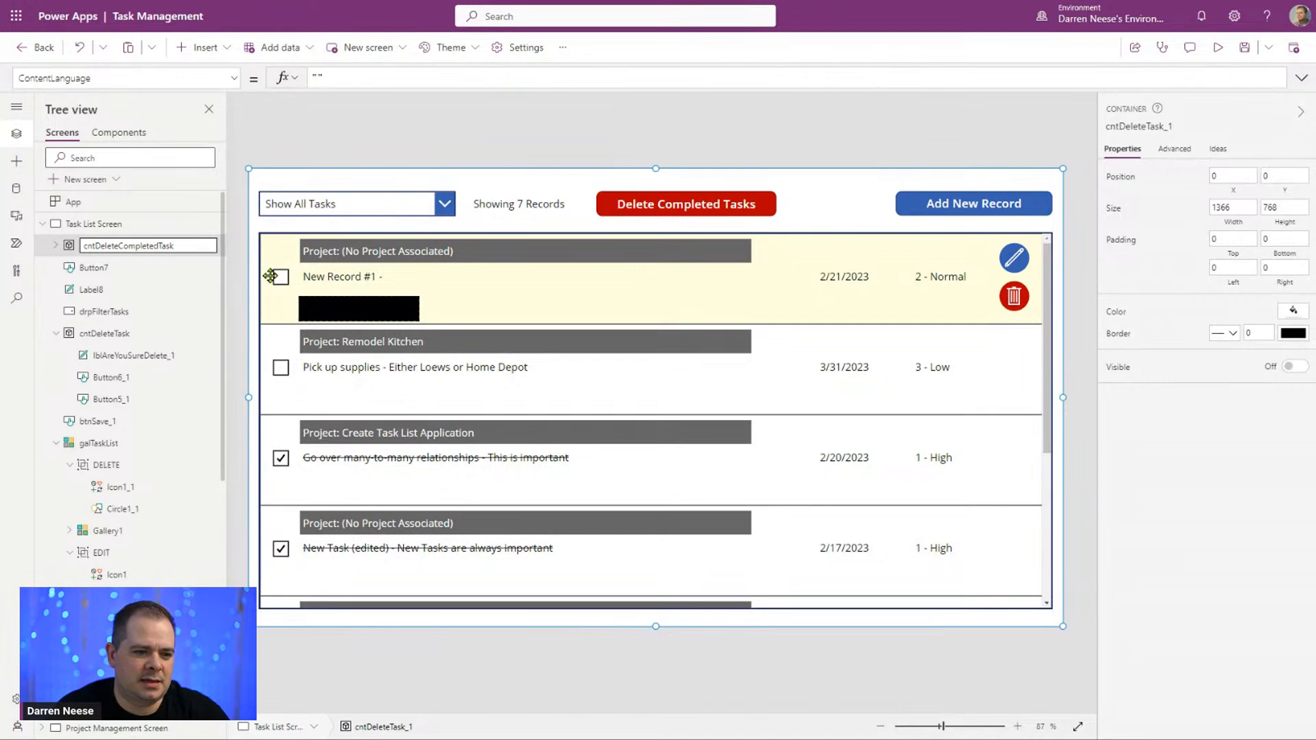
pyautogui.press('Tab')
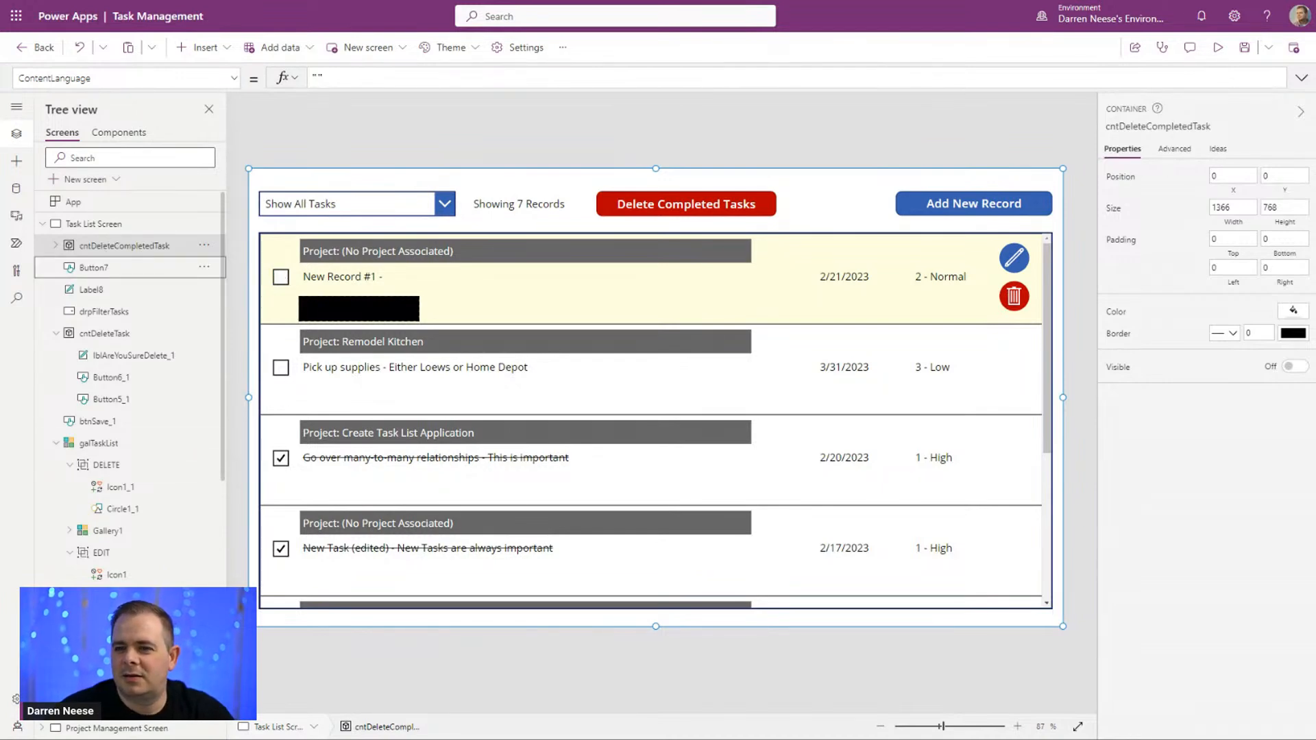
# Step: Set the Visible property of cntDeleteCompletedTask to locShowDeletePopupForCompleted
pyautogui.click(230, 85)
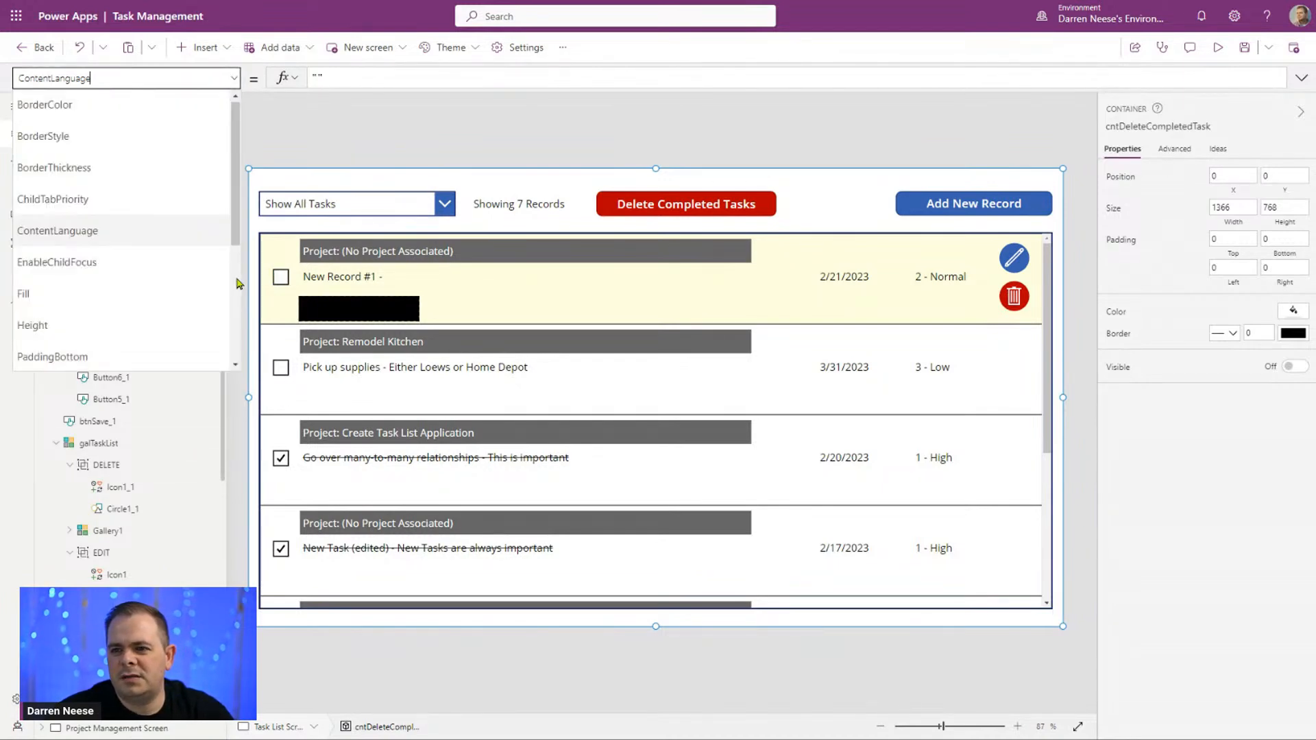
pyautogui.scroll(-5, 231, 348)
pyautogui.click(62, 291)
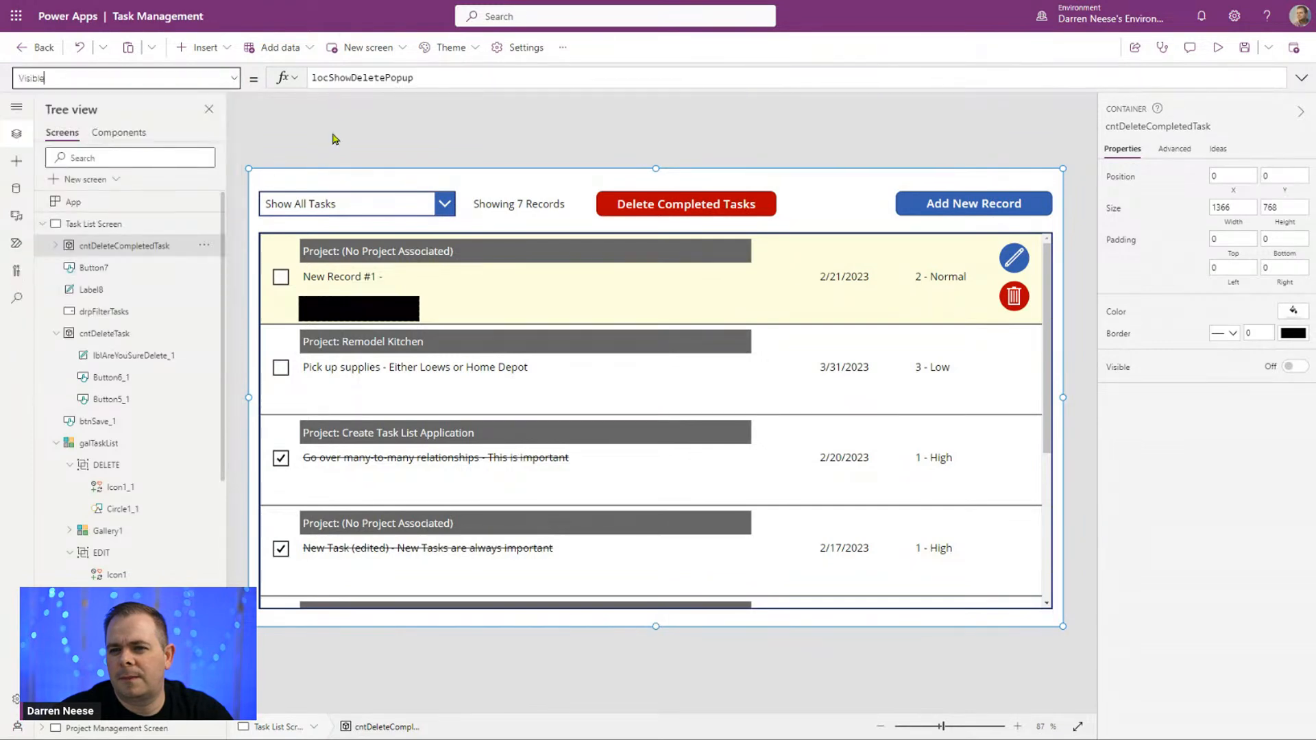
pyautogui.doubleClick(370, 78)
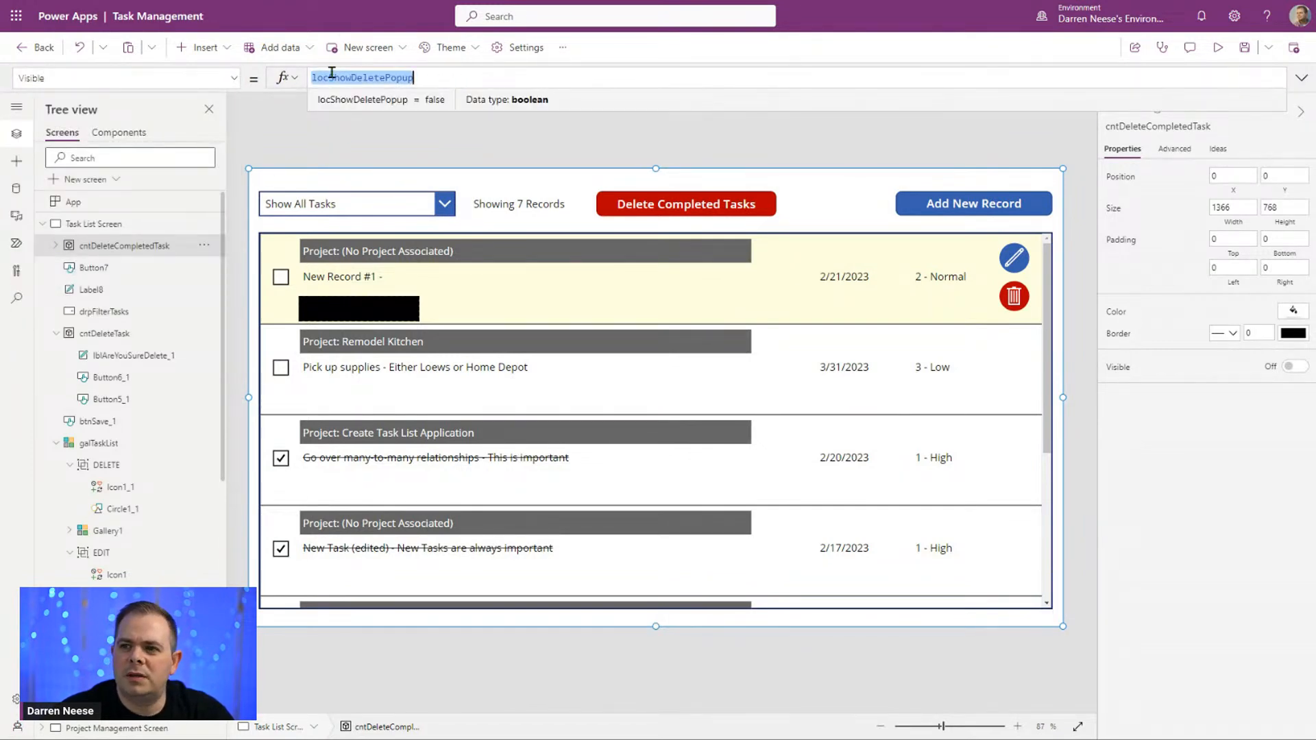
pyautogui.click(453, 80)
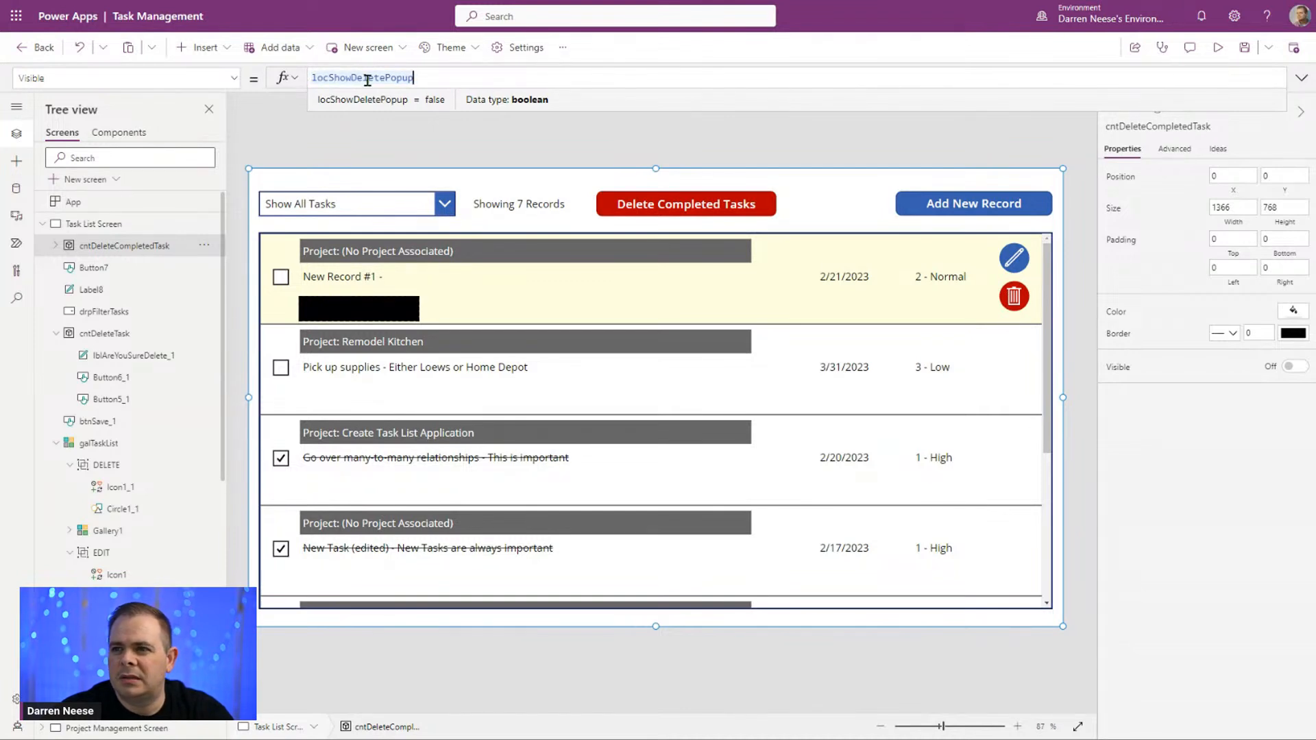
pyautogui.write('ForC')
pyautogui.write('pleted')
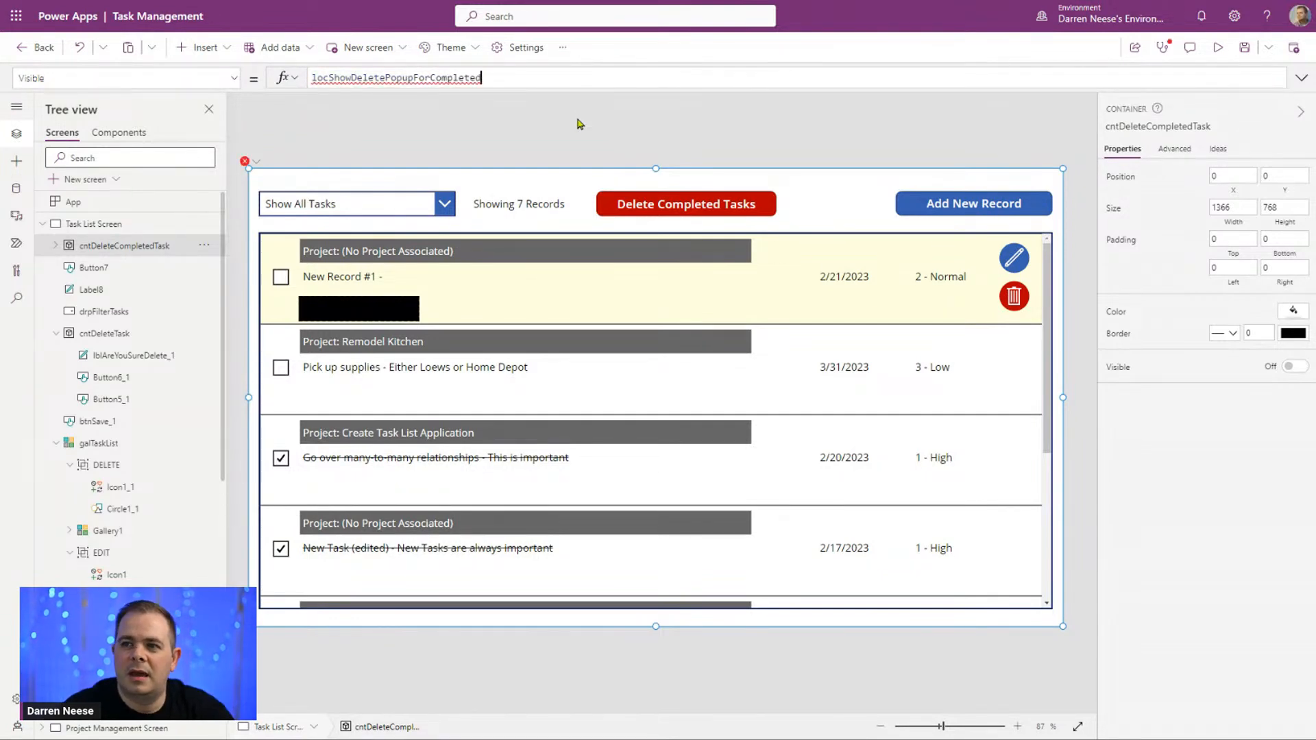
# Step: Copy the new visibility variable's name and add an empty UpdateContext({}); call above ForAll in the Delete Completed Tasks button's OnSelect formula
pyautogui.hotkey('ctrl', 'a')
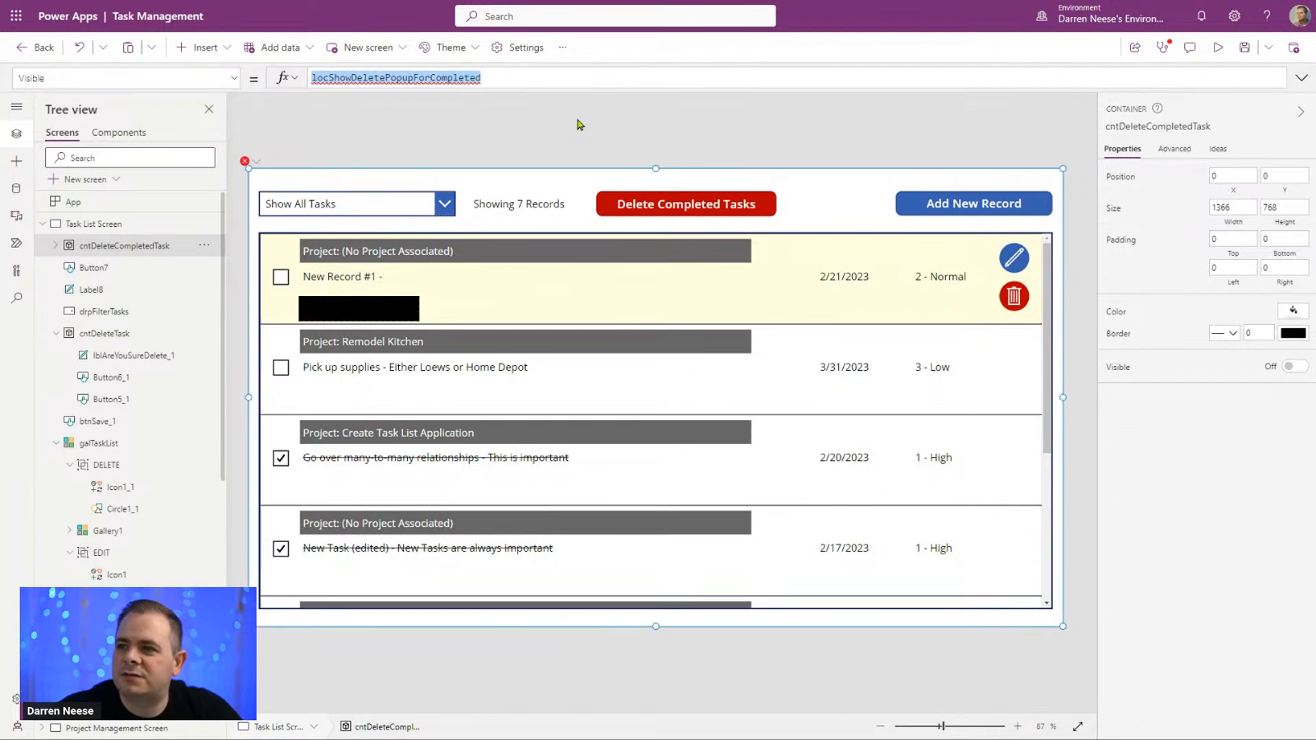
pyautogui.click(1082, 298)
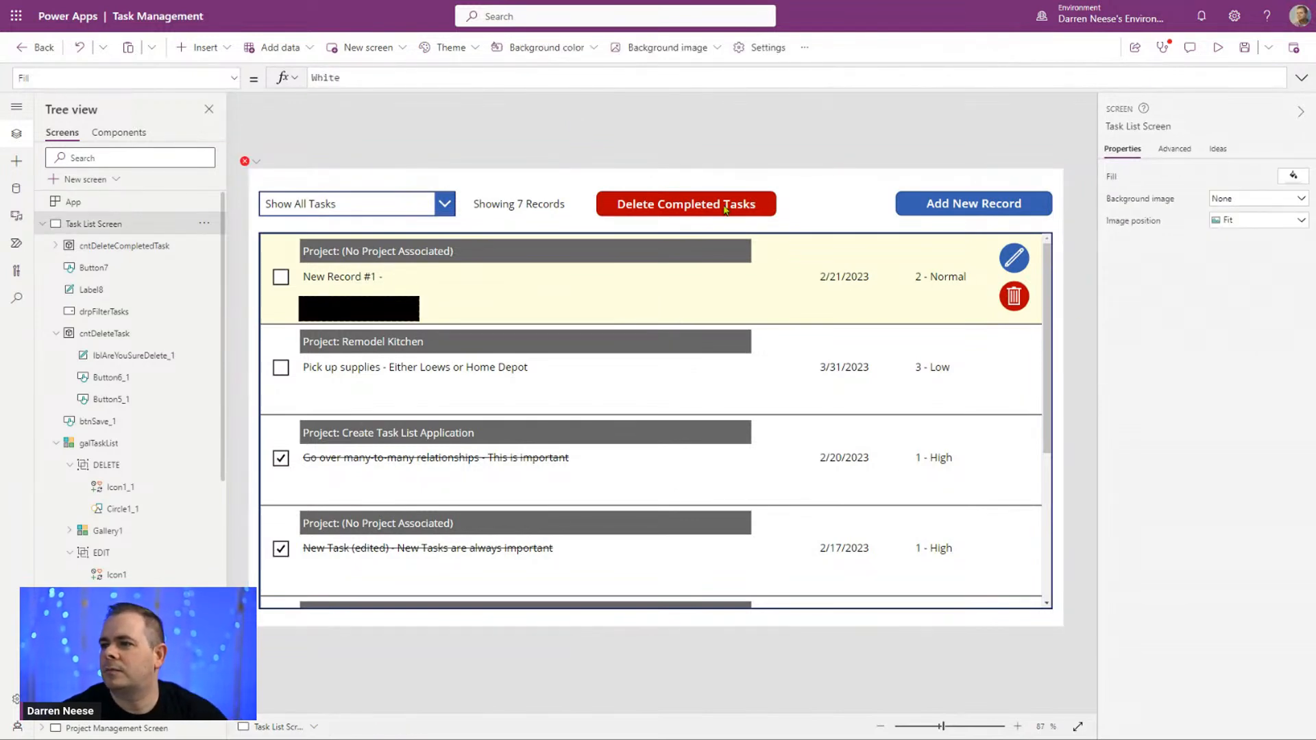
pyautogui.click(726, 213)
pyautogui.click(1302, 77)
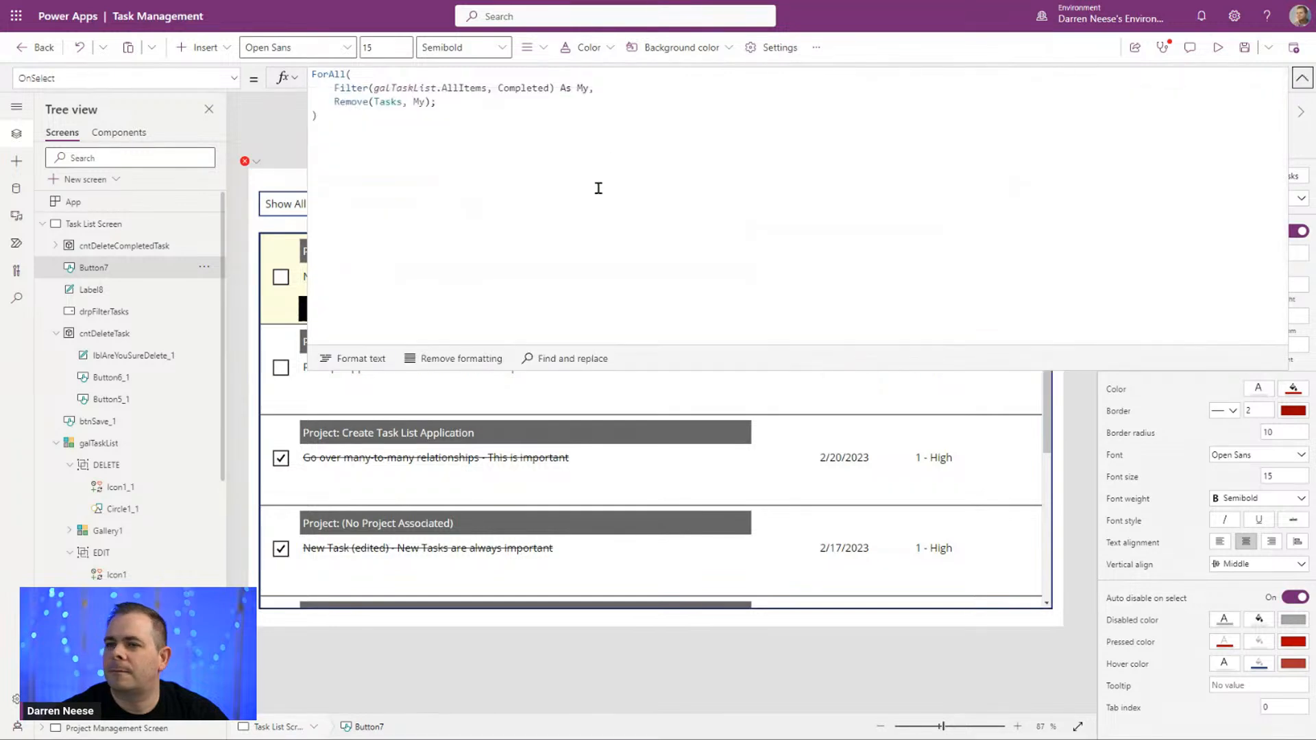
pyautogui.click(605, 161)
pyautogui.press('Return')
pyautogui.press('Return')
pyautogui.press('Return')
pyautogui.press('Up')
pyautogui.press('Up')
pyautogui.press('Up')
pyautogui.write('UpdateCont')
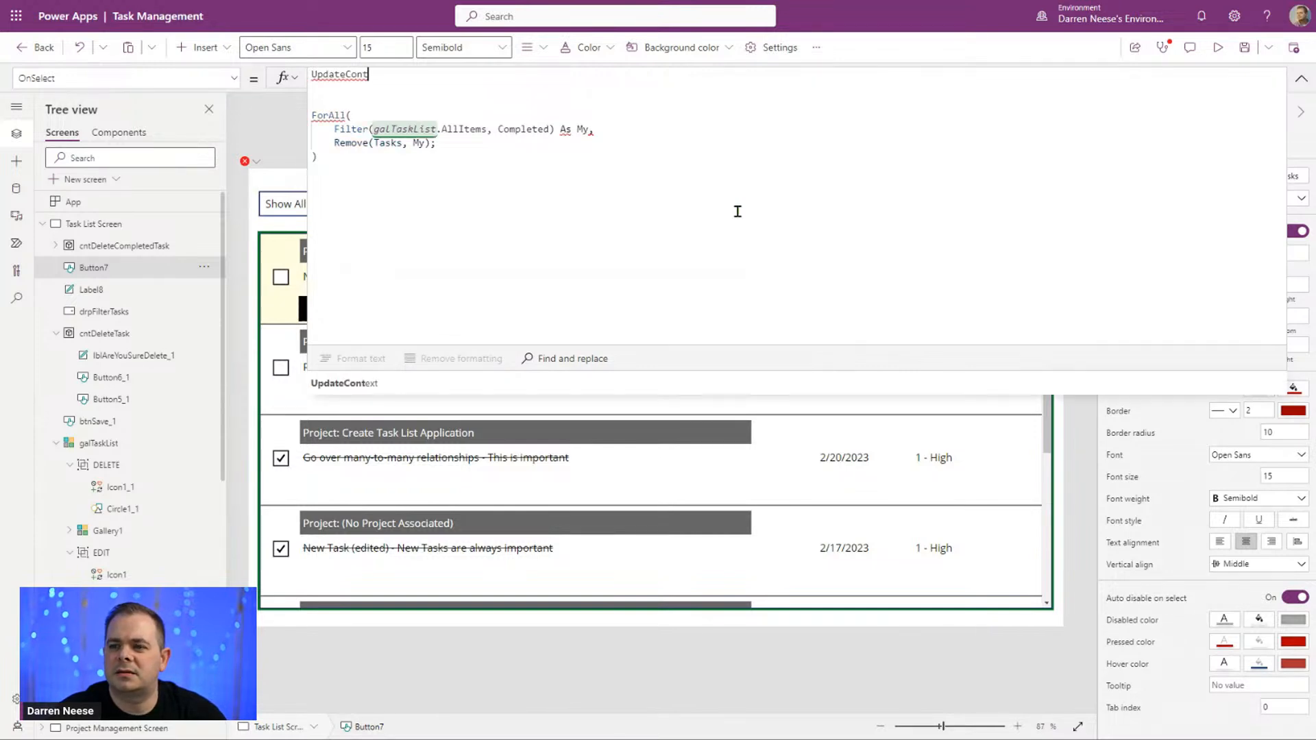
pyautogui.write('ext({});')
# Step: Fill the UpdateContext record with locShowDeletePopupForCompleted: true
pyautogui.press('Left')
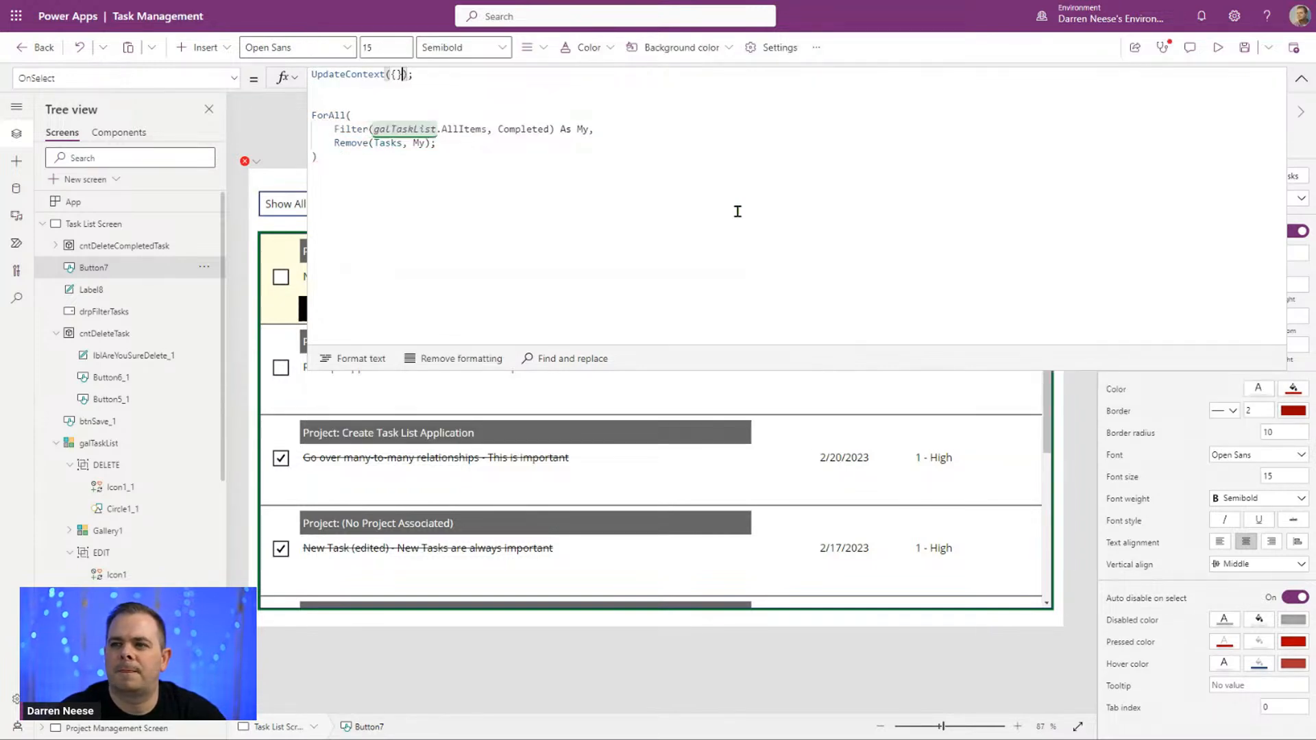
pyautogui.press('Left')
pyautogui.press('Left')
pyautogui.write('locShowDeletePopupForCompleted: tr')
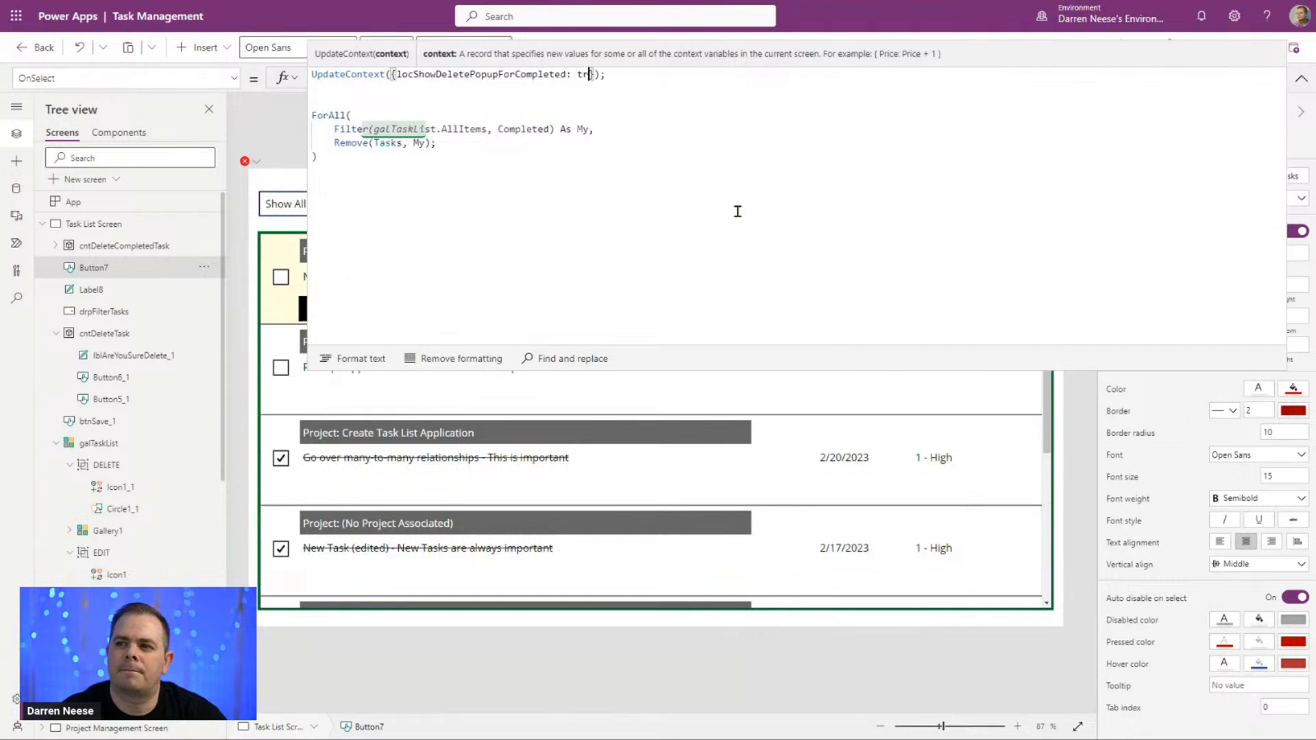
pyautogui.write('ue')
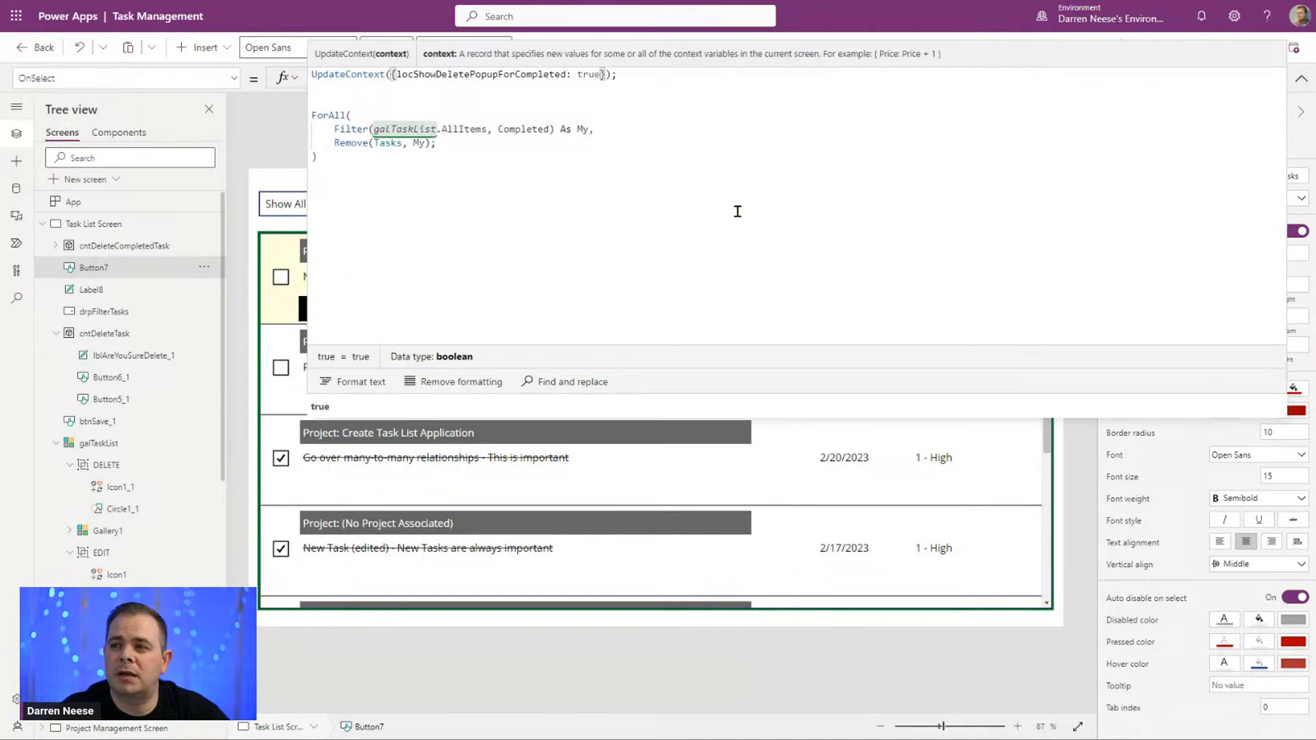
# Step: Comment out the whole ForAll block in the button's OnSelect formula with /* and */, and collapse the formula editor
pyautogui.click(469, 172)
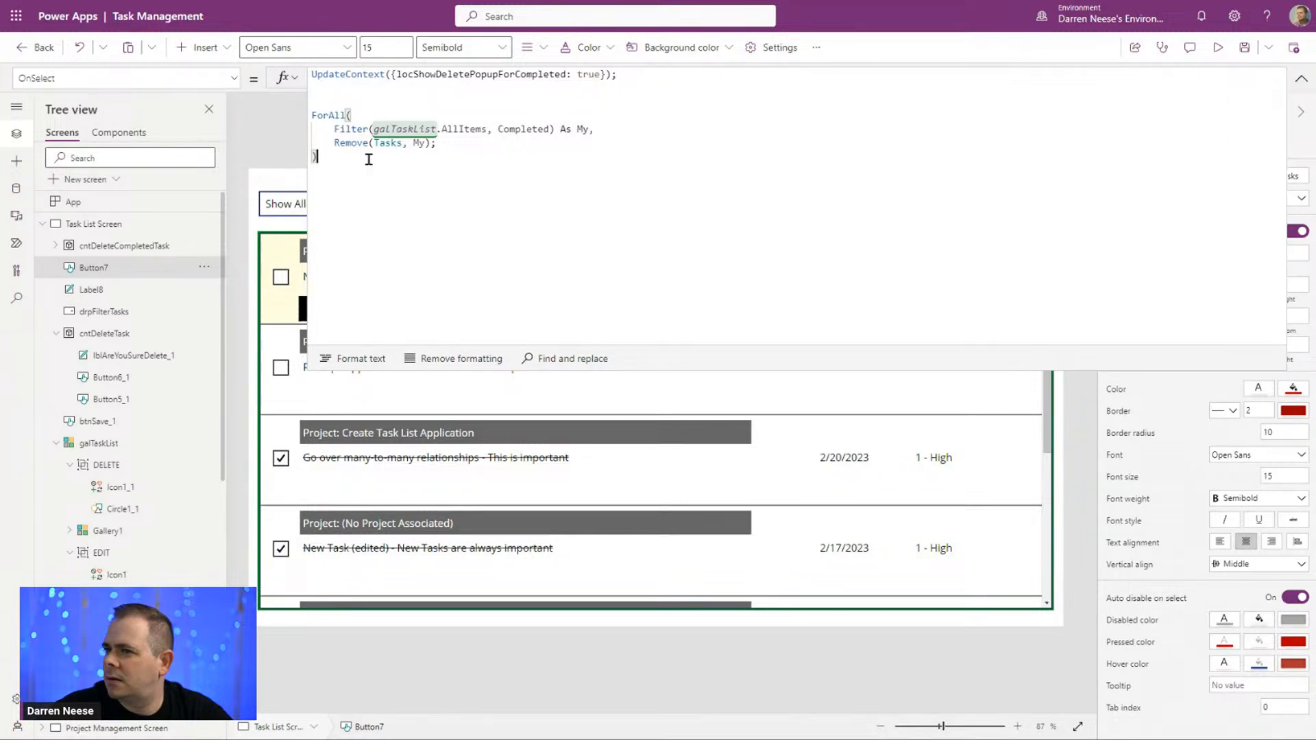
pyautogui.click(376, 102)
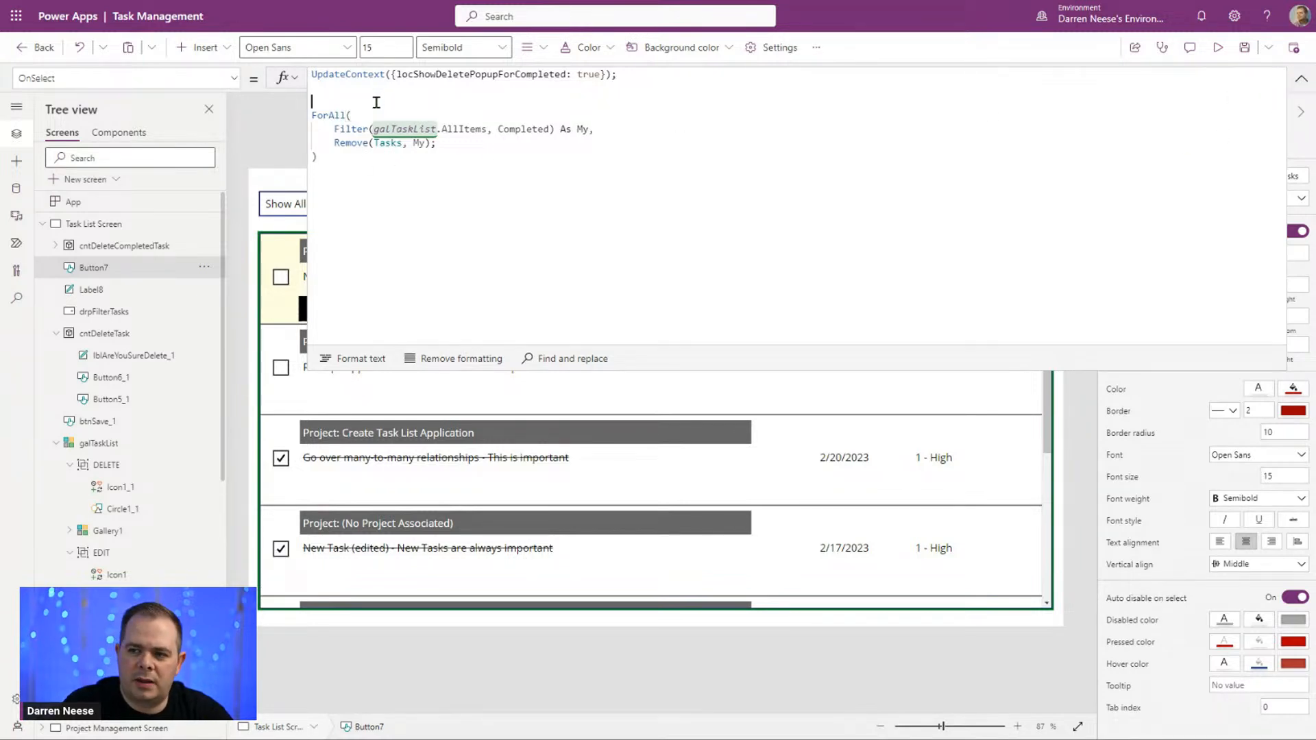
pyautogui.write('/*')
pyautogui.hotkey('ctrl', 'End')
pyautogui.write('*/')
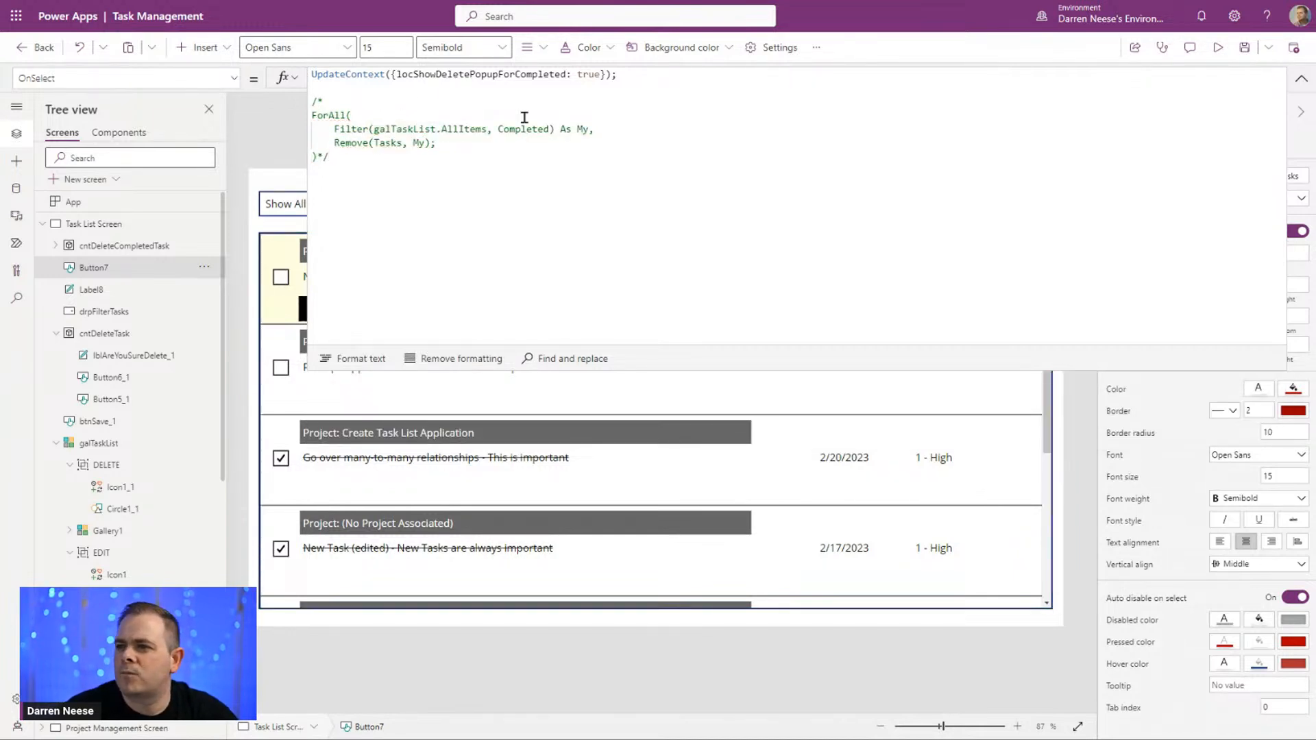
pyautogui.click(1301, 78)
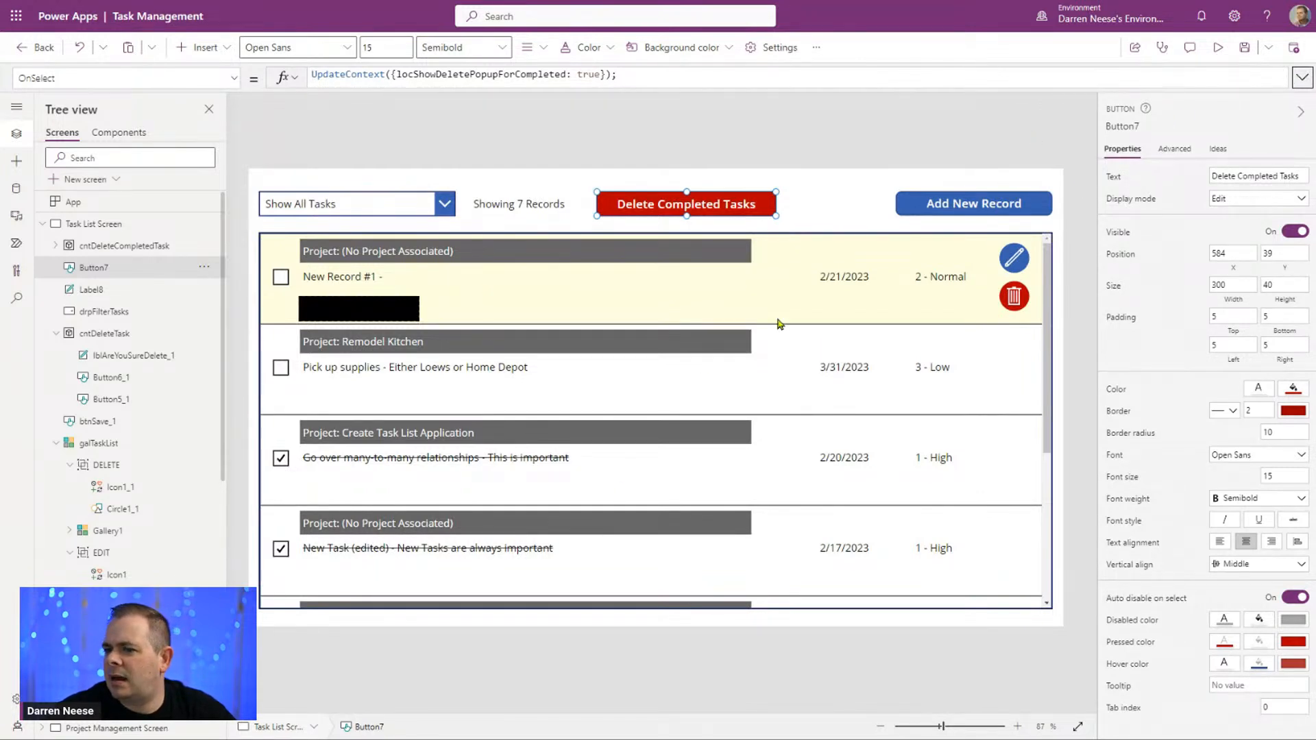
# Step: Preview the app, check the "Go over many-to-many relationships" task's details without saving, and mark that task as not completed
pyautogui.click(1220, 47)
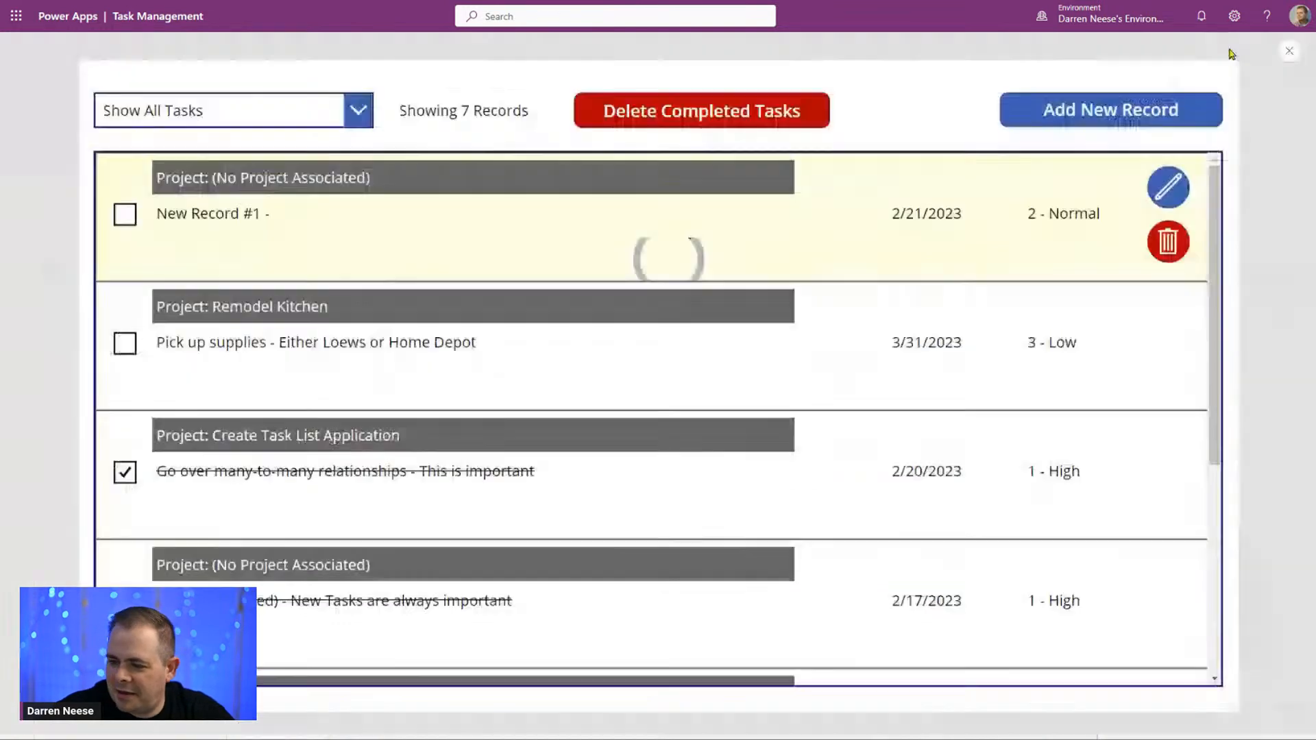
pyautogui.click(449, 471)
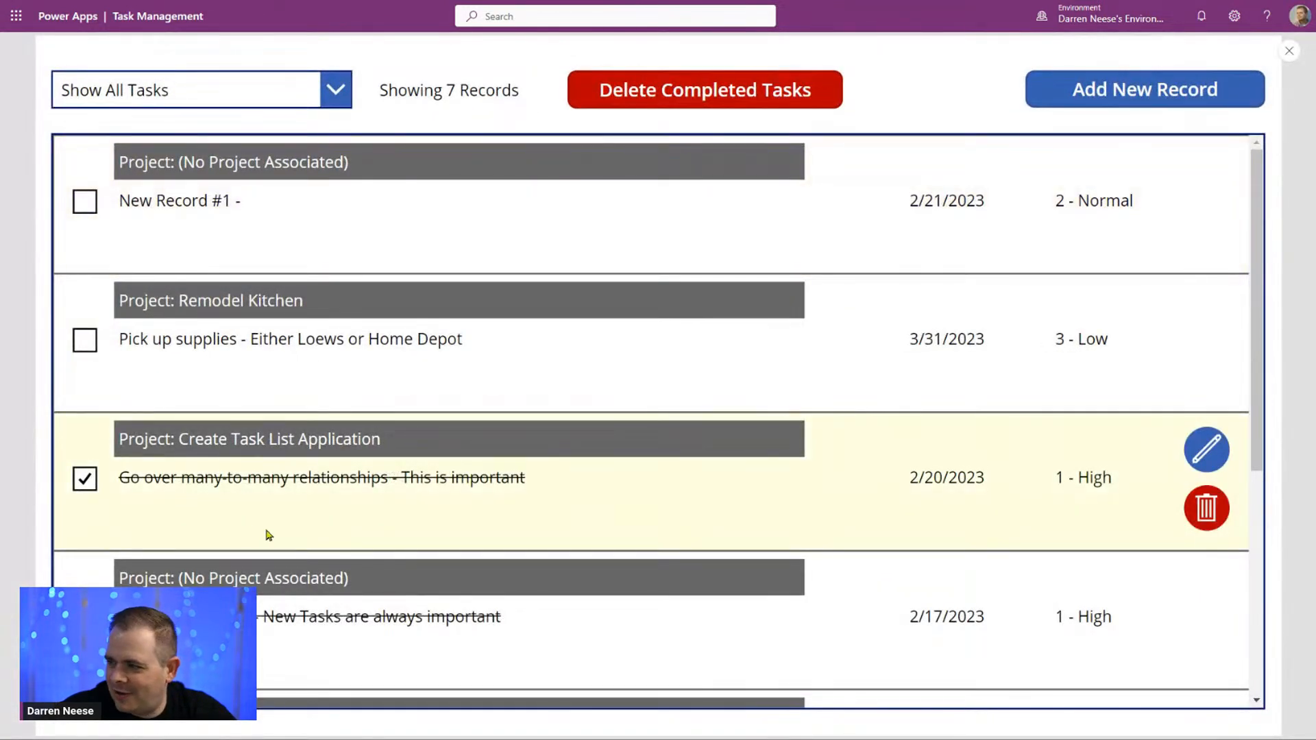
pyautogui.moveTo(269, 621); pyautogui.dragTo(432, 621)
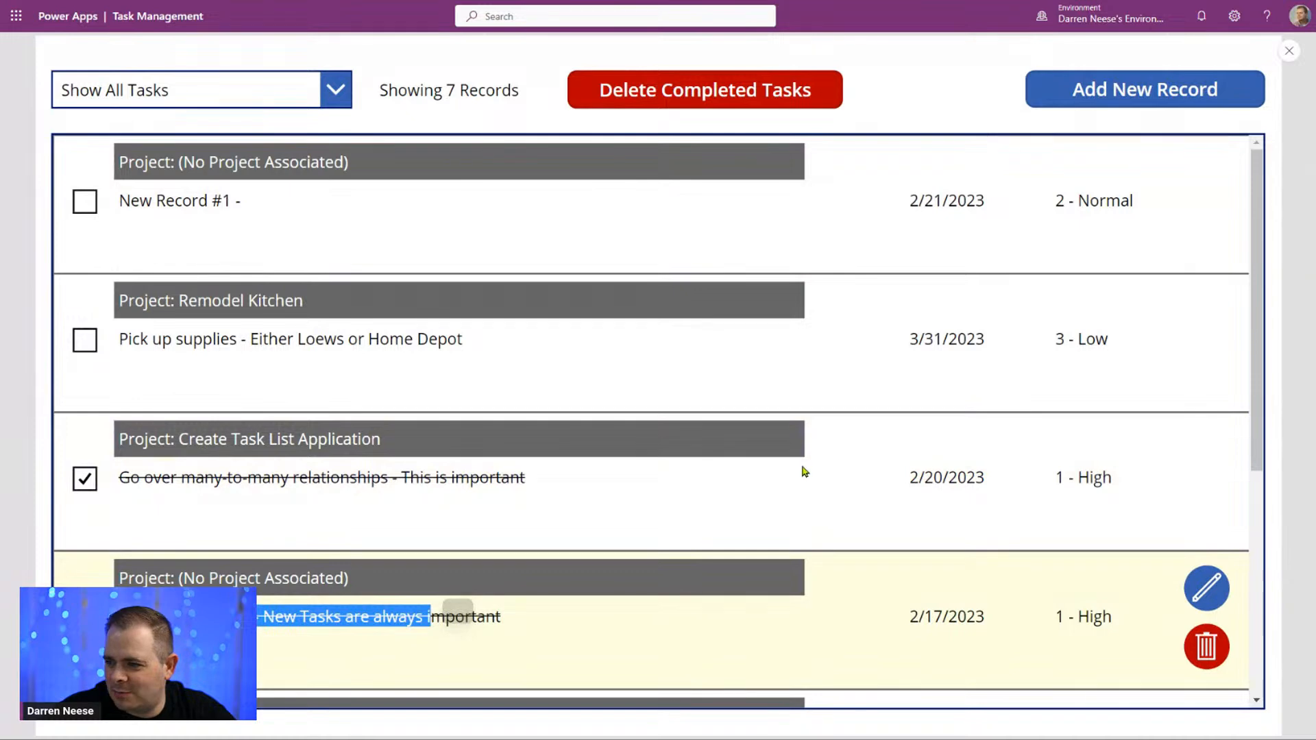
pyautogui.click(1072, 427)
pyautogui.click(1210, 452)
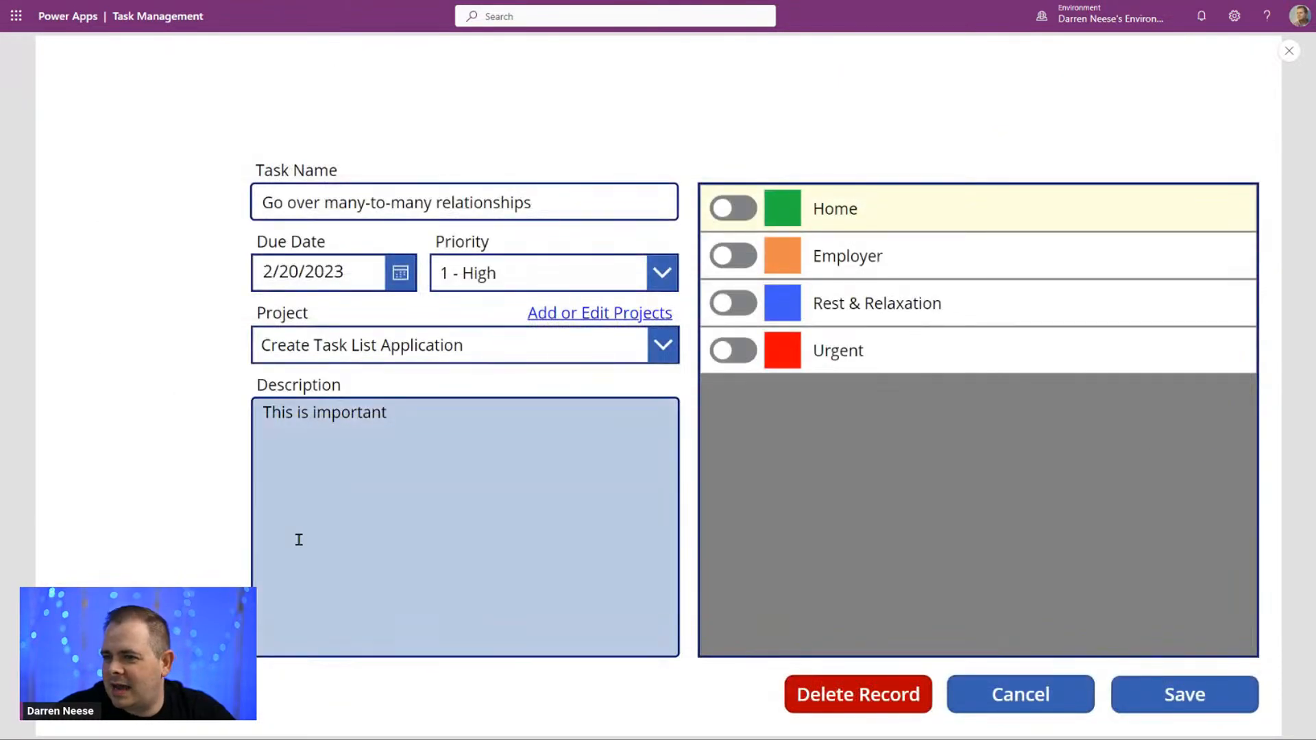
pyautogui.click(1014, 696)
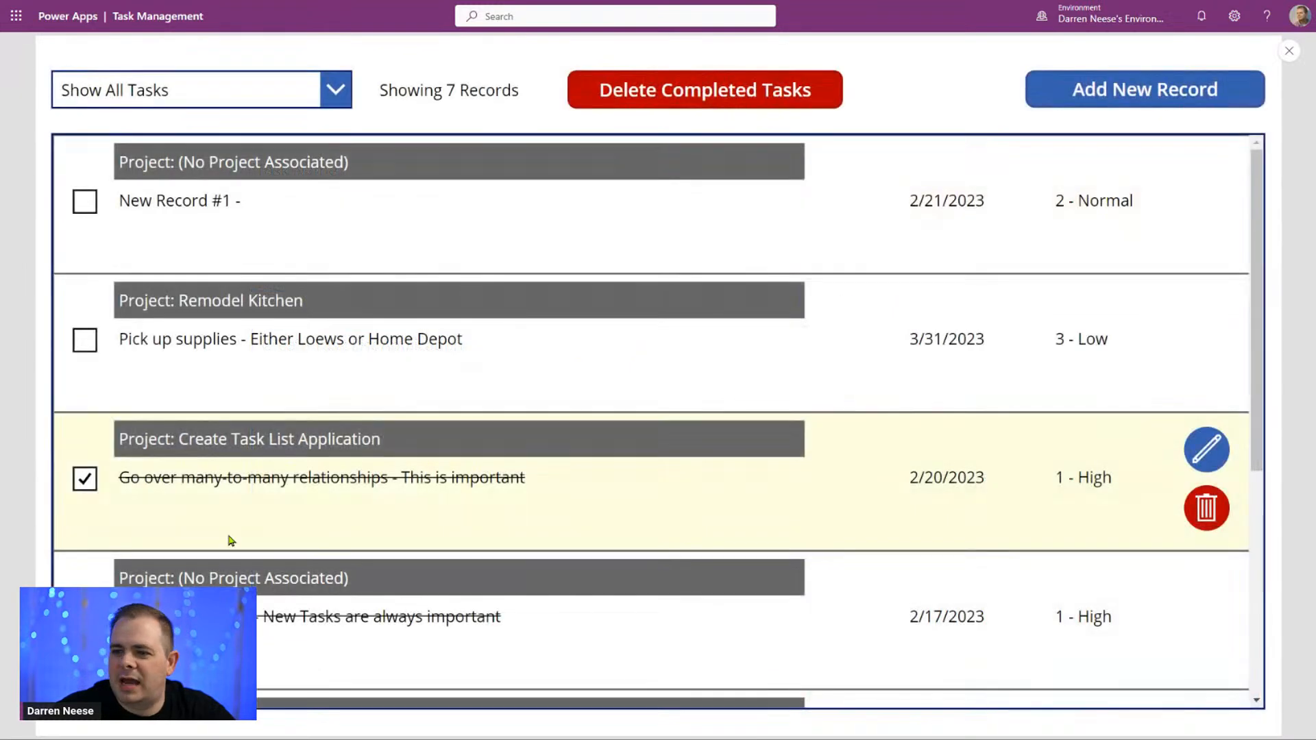
pyautogui.click(85, 482)
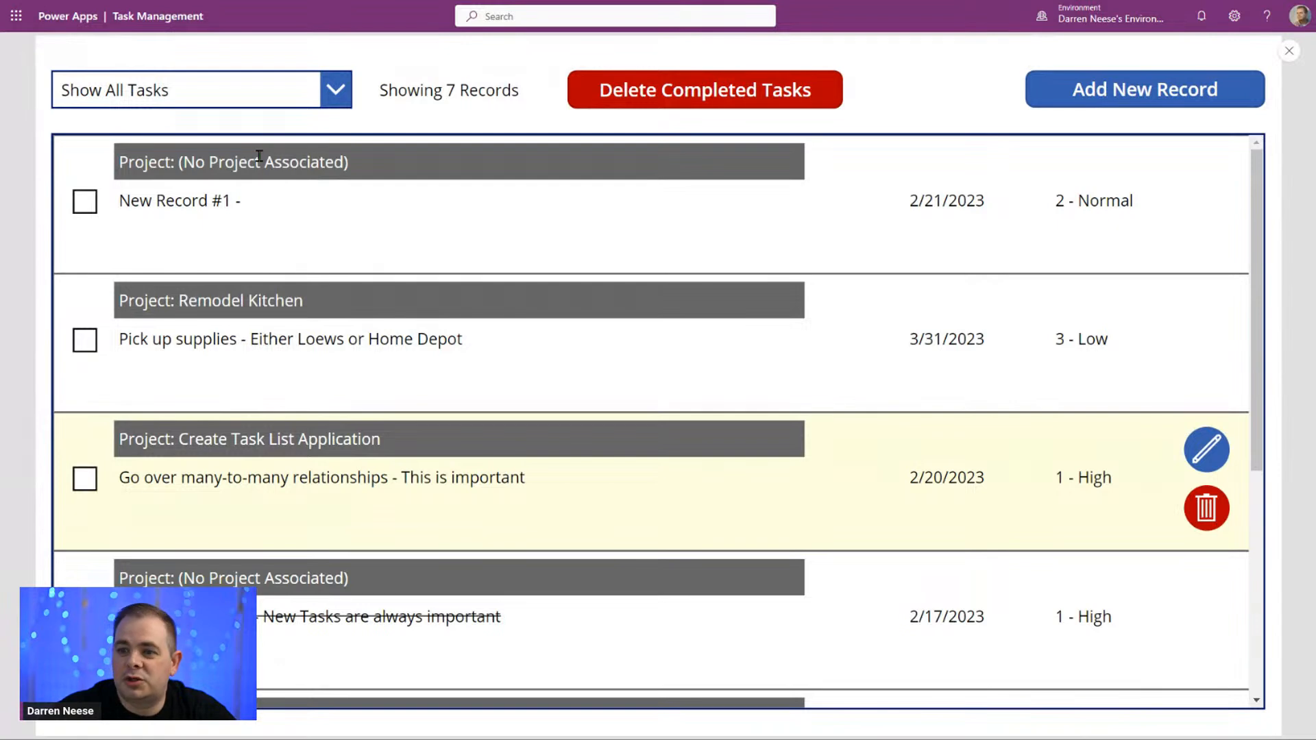
# Step: Check the "New Task (edited)" task's details without saving, mark it as not completed, and look through the rest of the task list
pyautogui.click(498, 643)
pyautogui.click(1198, 606)
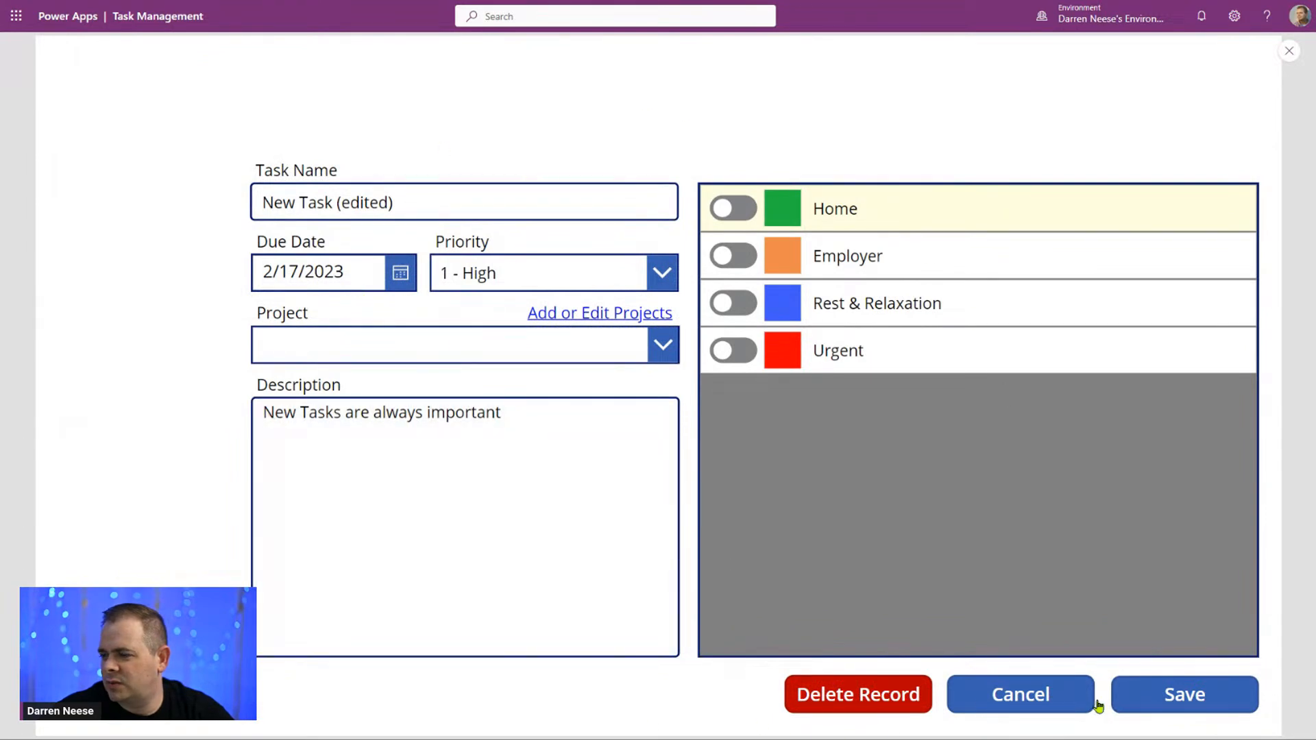
pyautogui.click(1029, 696)
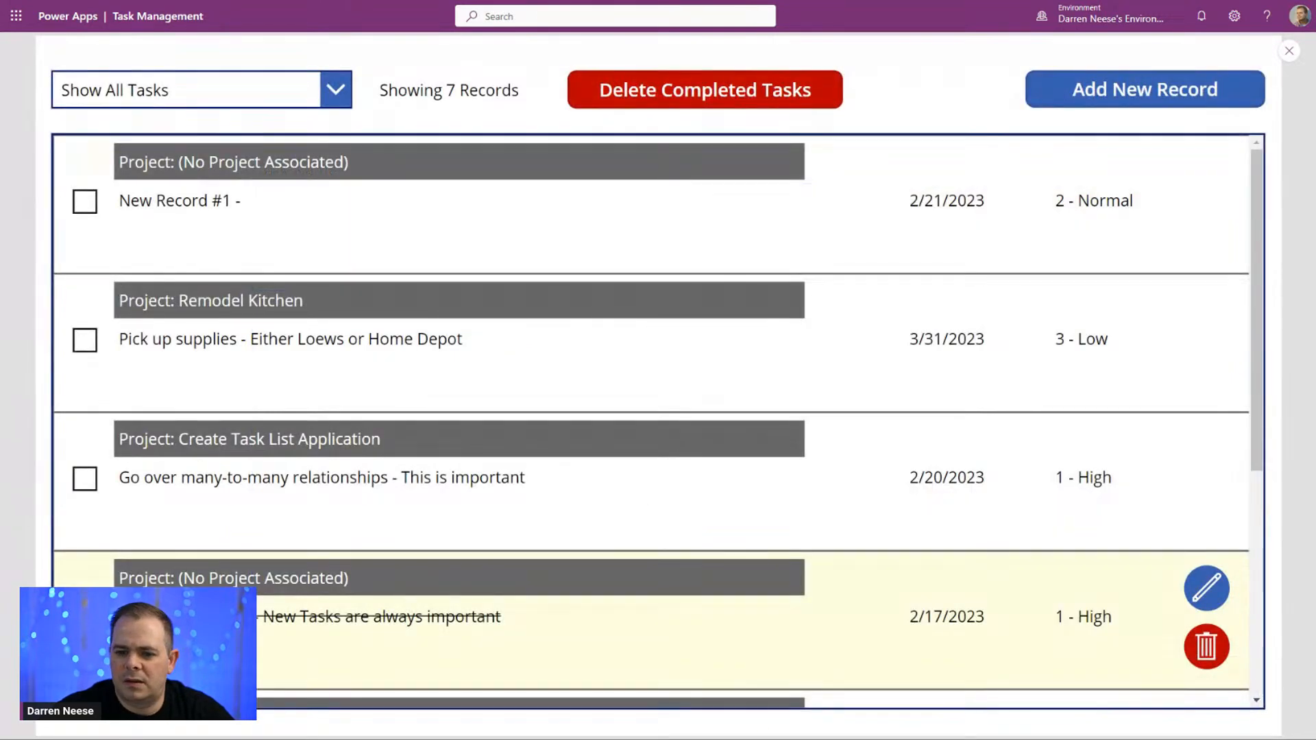
pyautogui.scroll(-5, 661, 420)
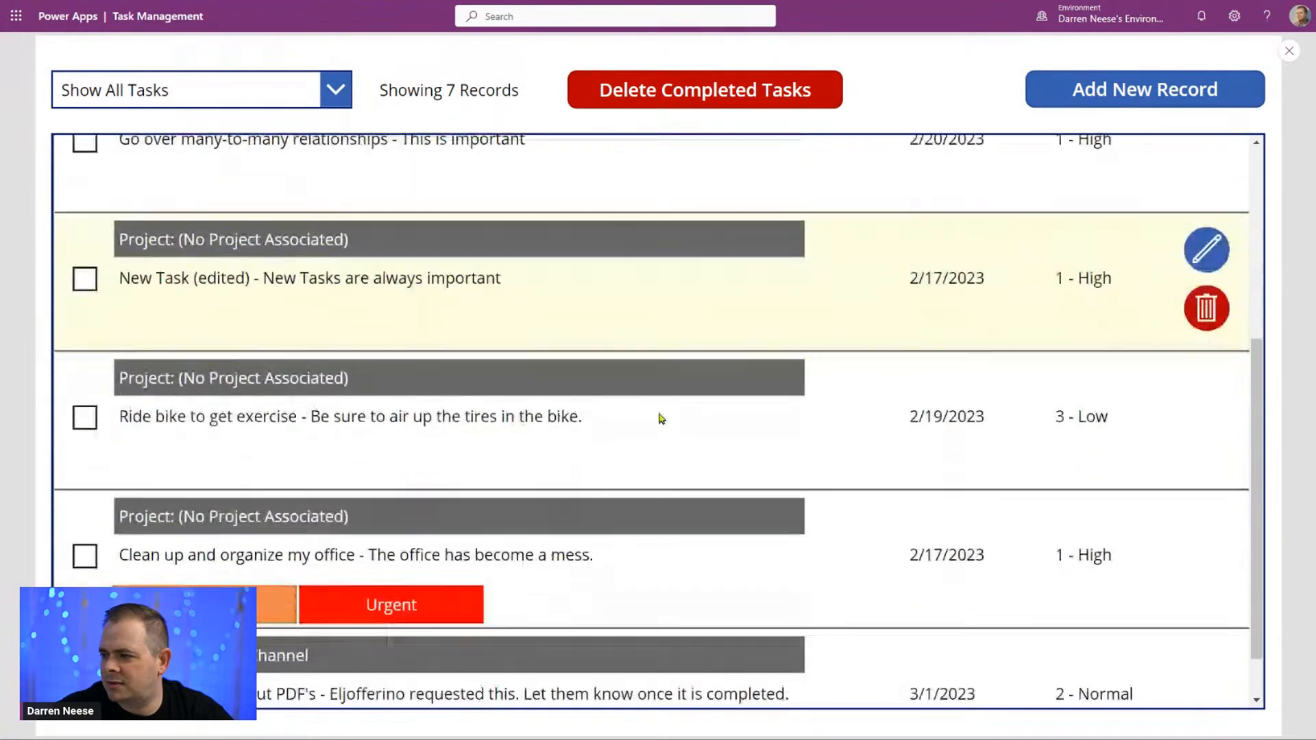
pyautogui.scroll(5, 661, 419)
# Step: Add a new task record named "TEST1 DONE" and save it
pyautogui.click(1125, 97)
pyautogui.click(429, 205)
pyautogui.write('D')
pyautogui.press('BackSpace')
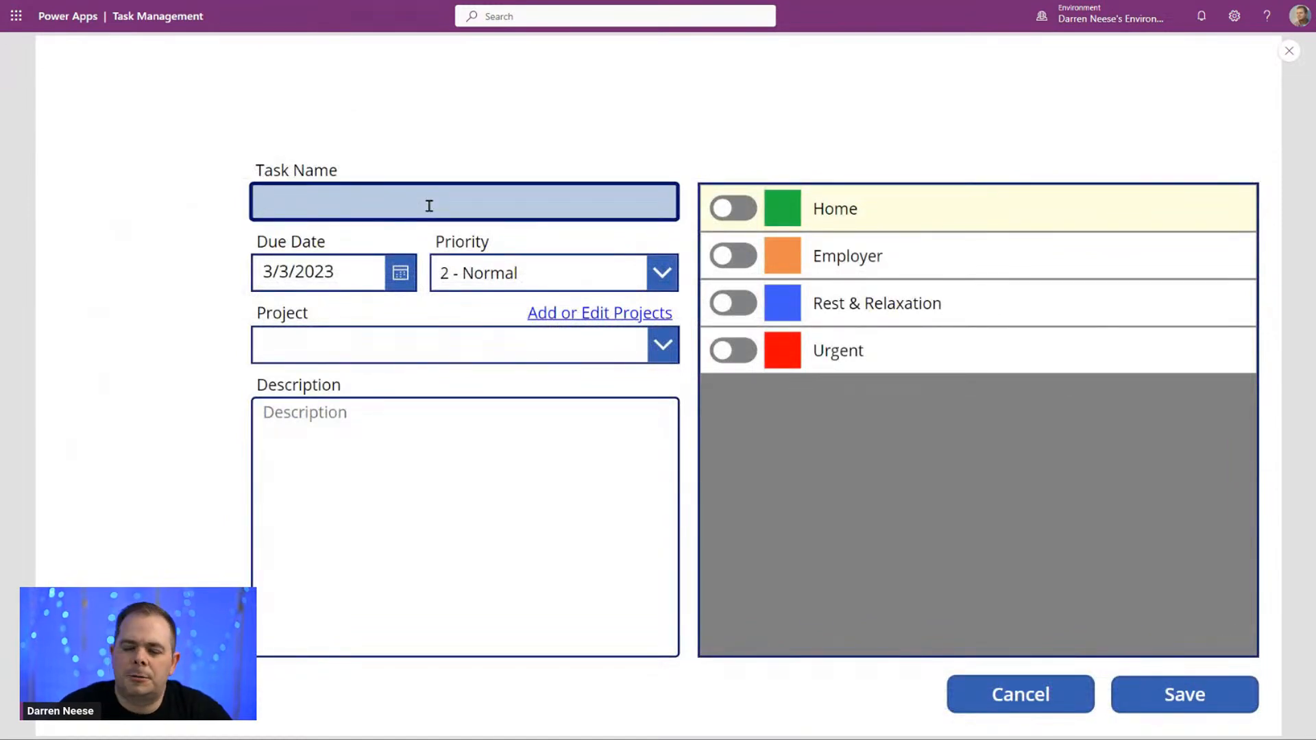
pyautogui.write('TEST1 DONE')
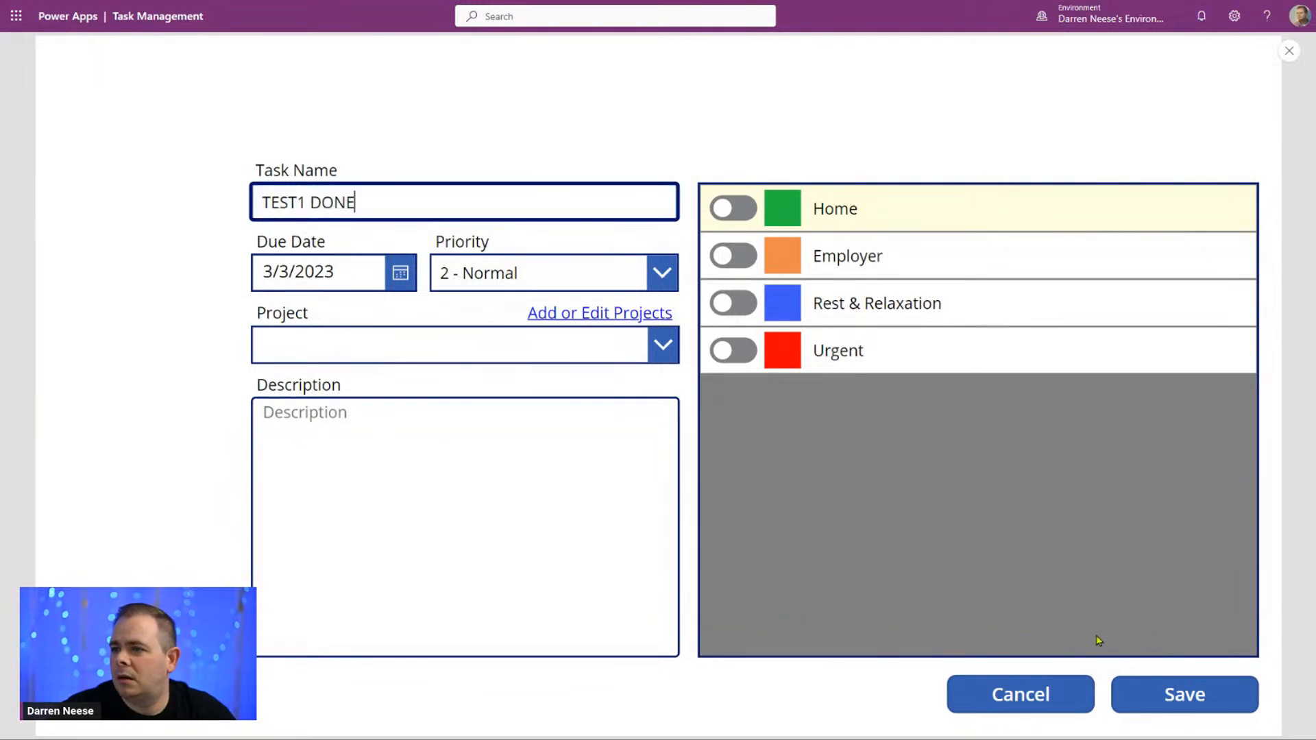
pyautogui.click(1184, 695)
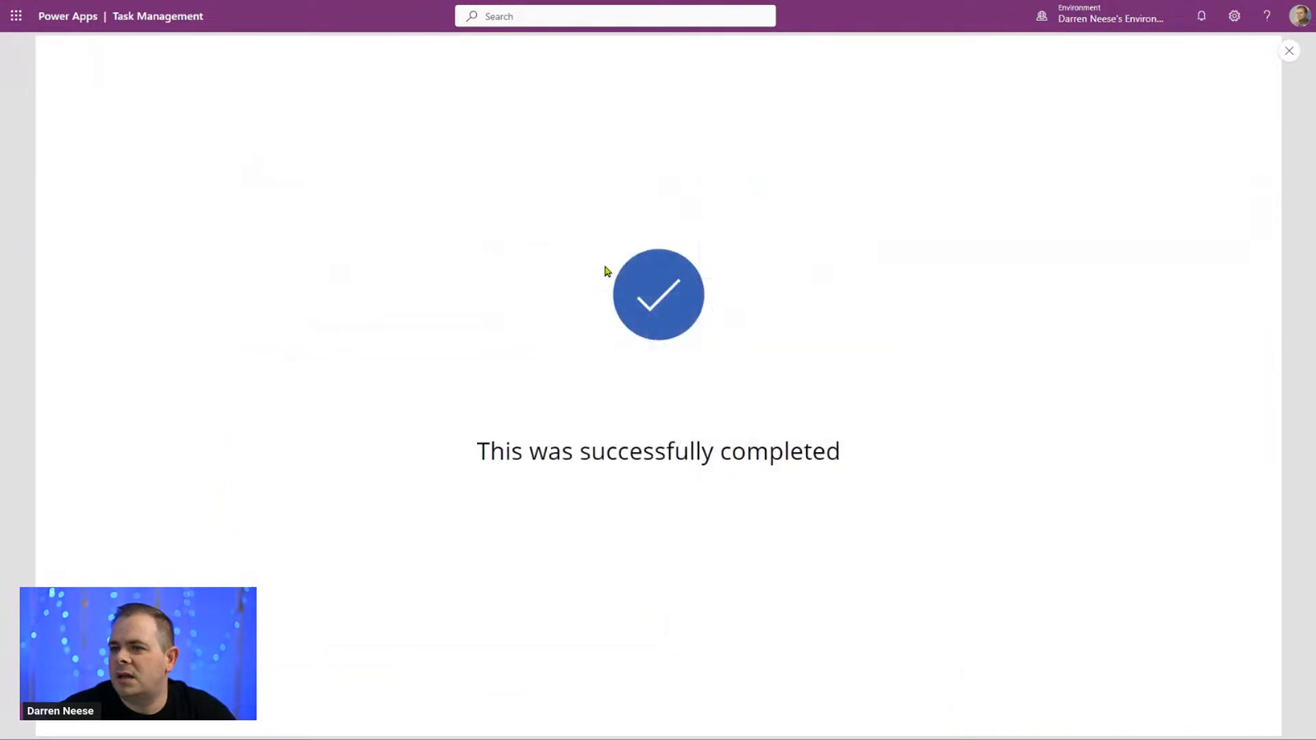
# Step: Save a second new task named "TEST2 DONE" and return to the task list
pyautogui.click(368, 203)
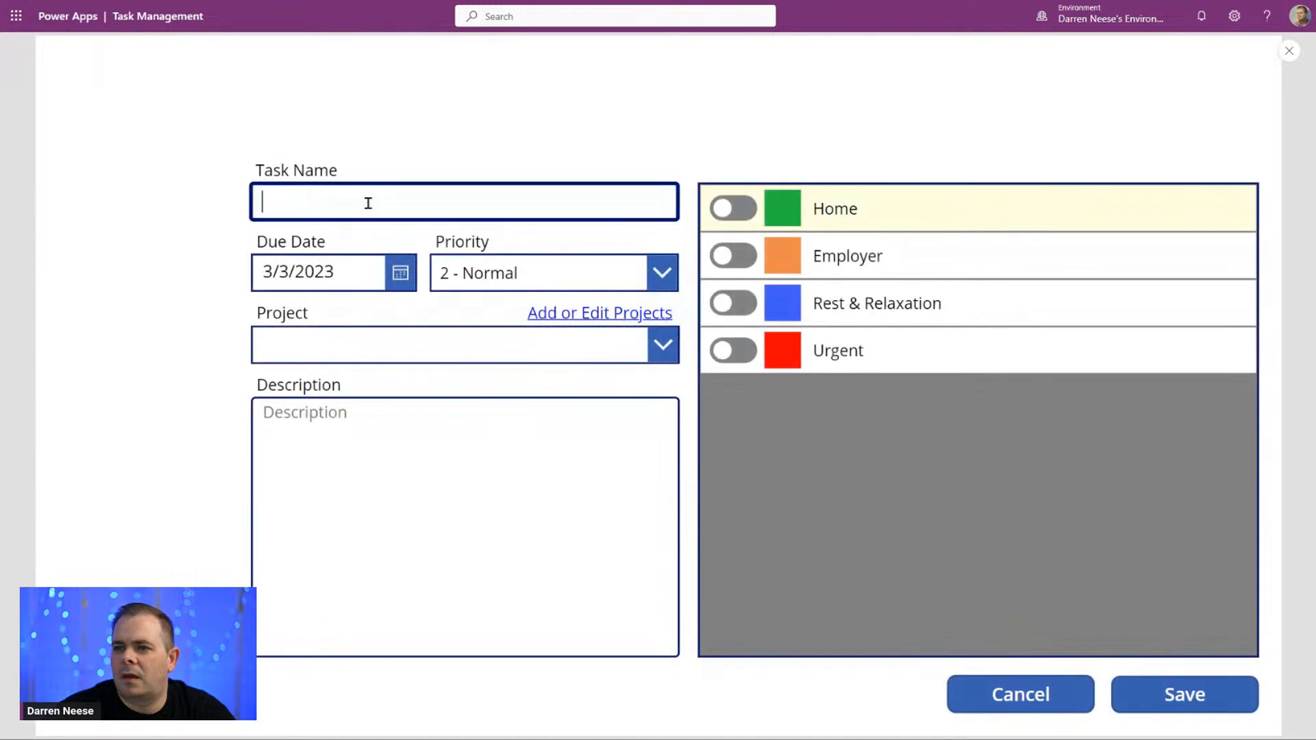
pyautogui.write('TEST2 DONE')
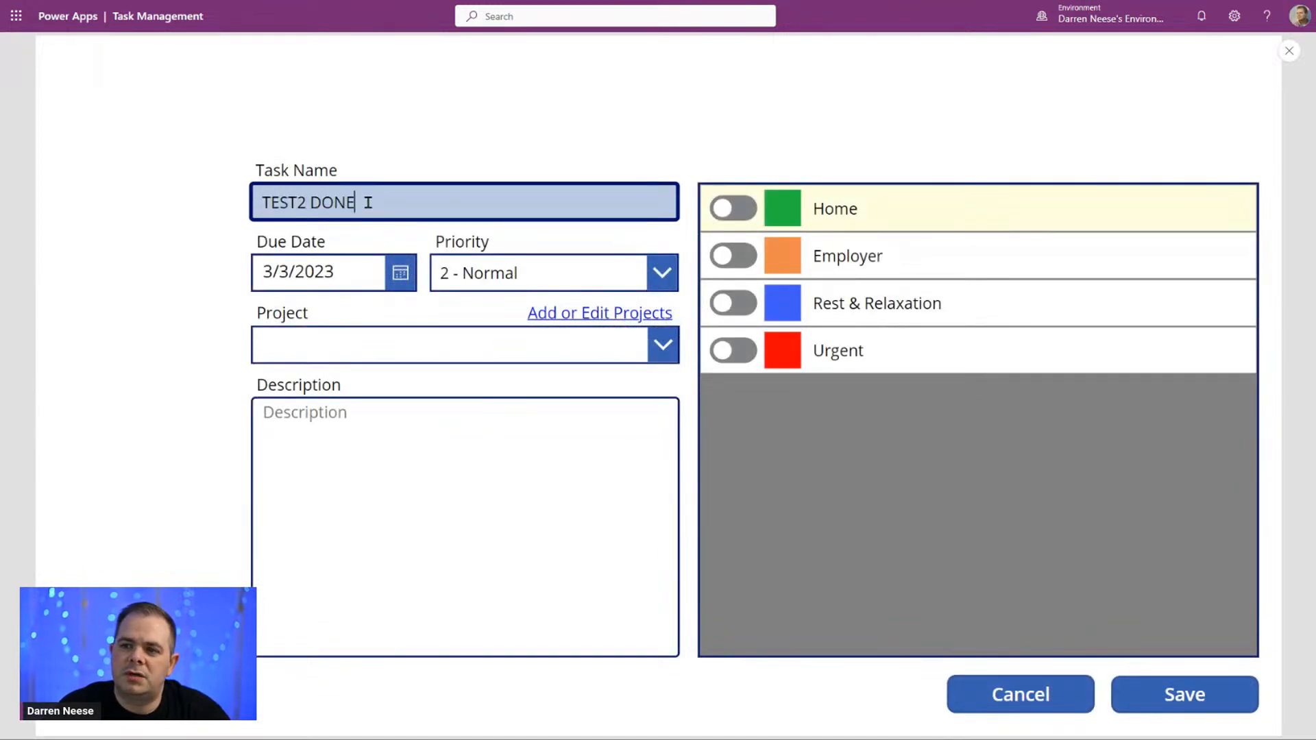
pyautogui.click(1186, 691)
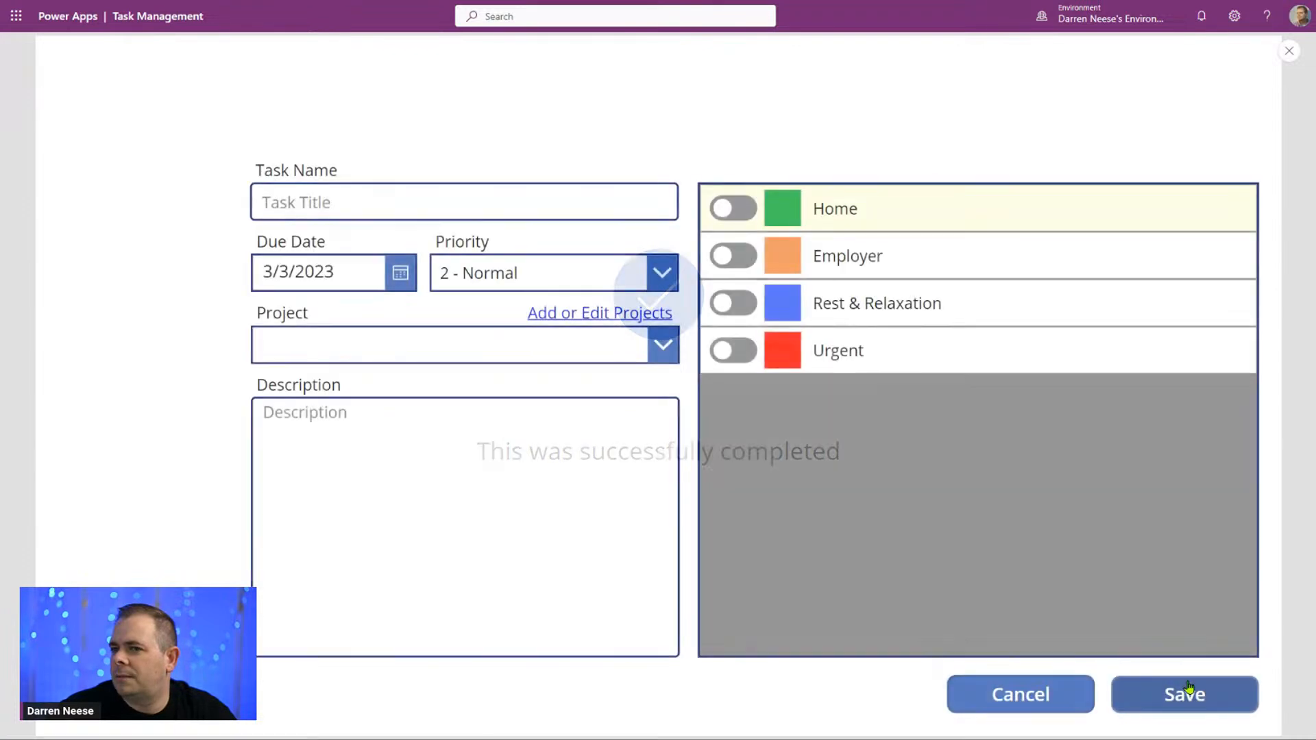
pyautogui.click(1029, 694)
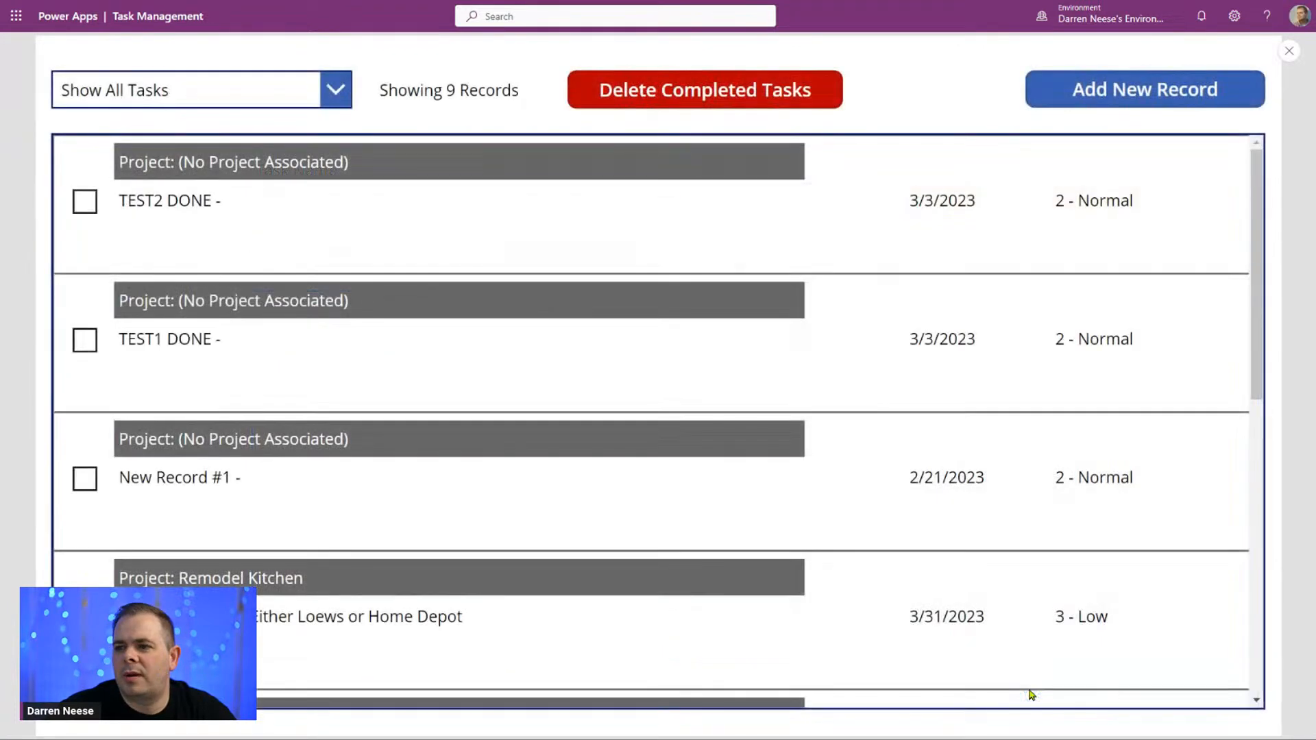
# Step: Mark the TEST2 DONE and TEST1 DONE tasks as completed and close the preview
pyautogui.click(85, 202)
pyautogui.click(85, 340)
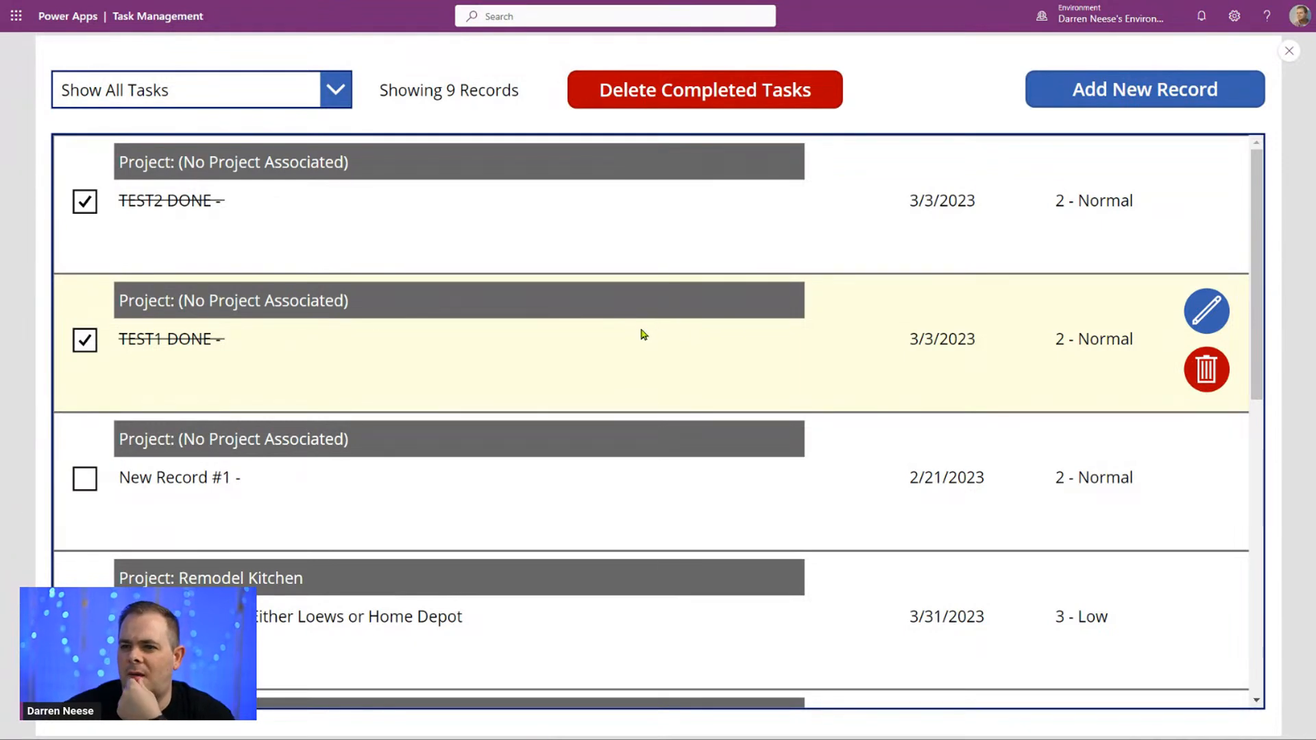
pyautogui.click(1289, 52)
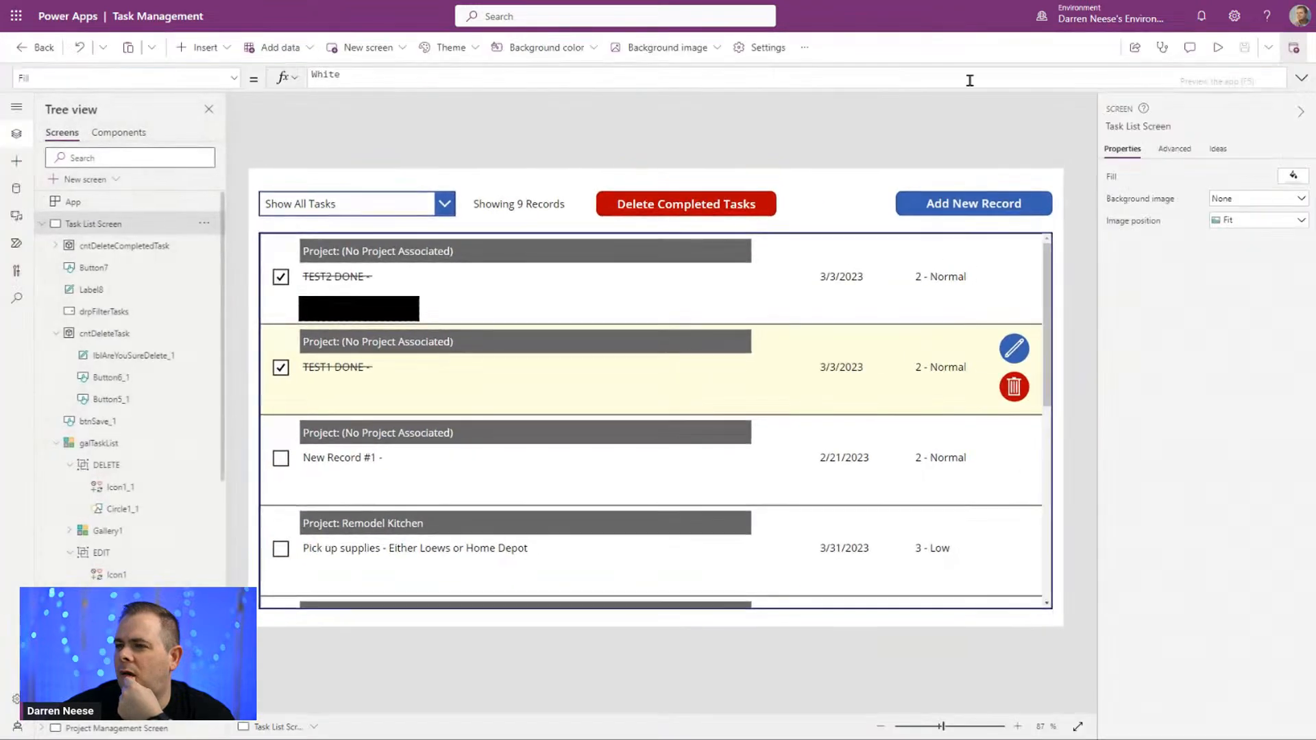
# Step: Review the full OnSelect formula of the Delete Completed Tasks button
pyautogui.click(694, 208)
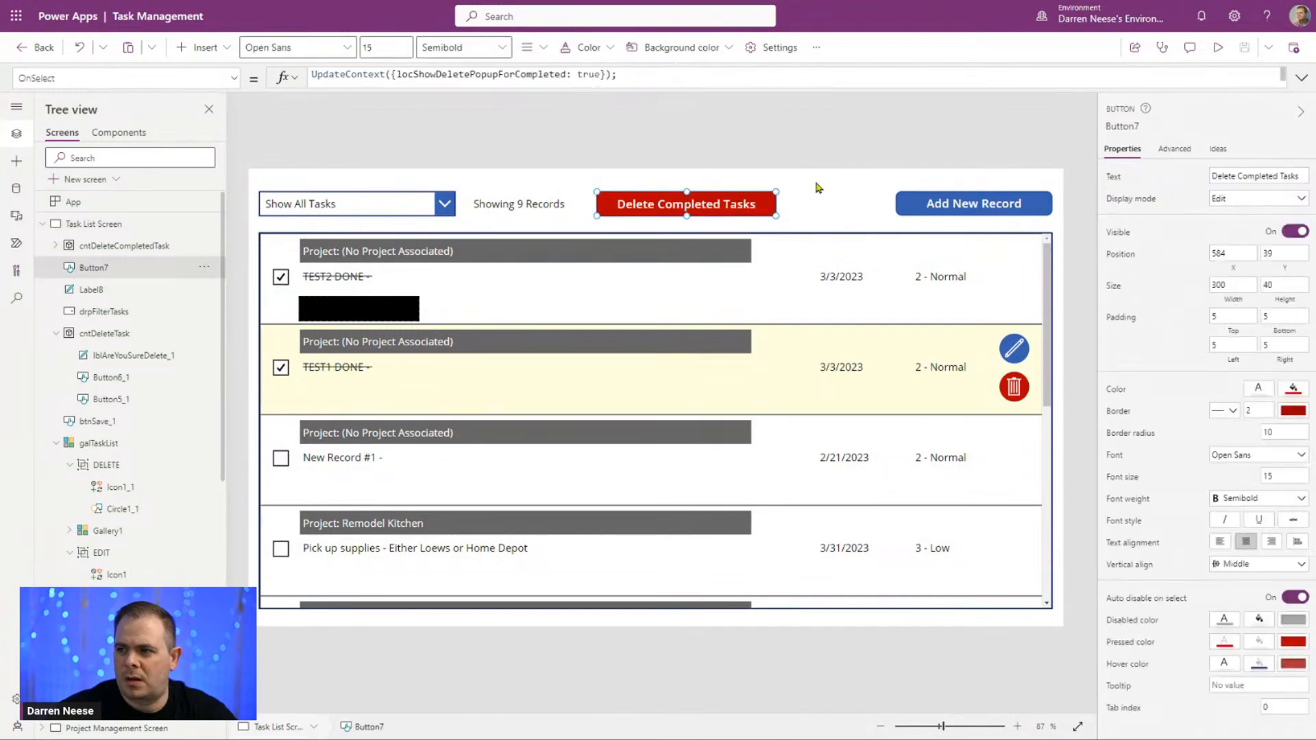
pyautogui.click(1302, 78)
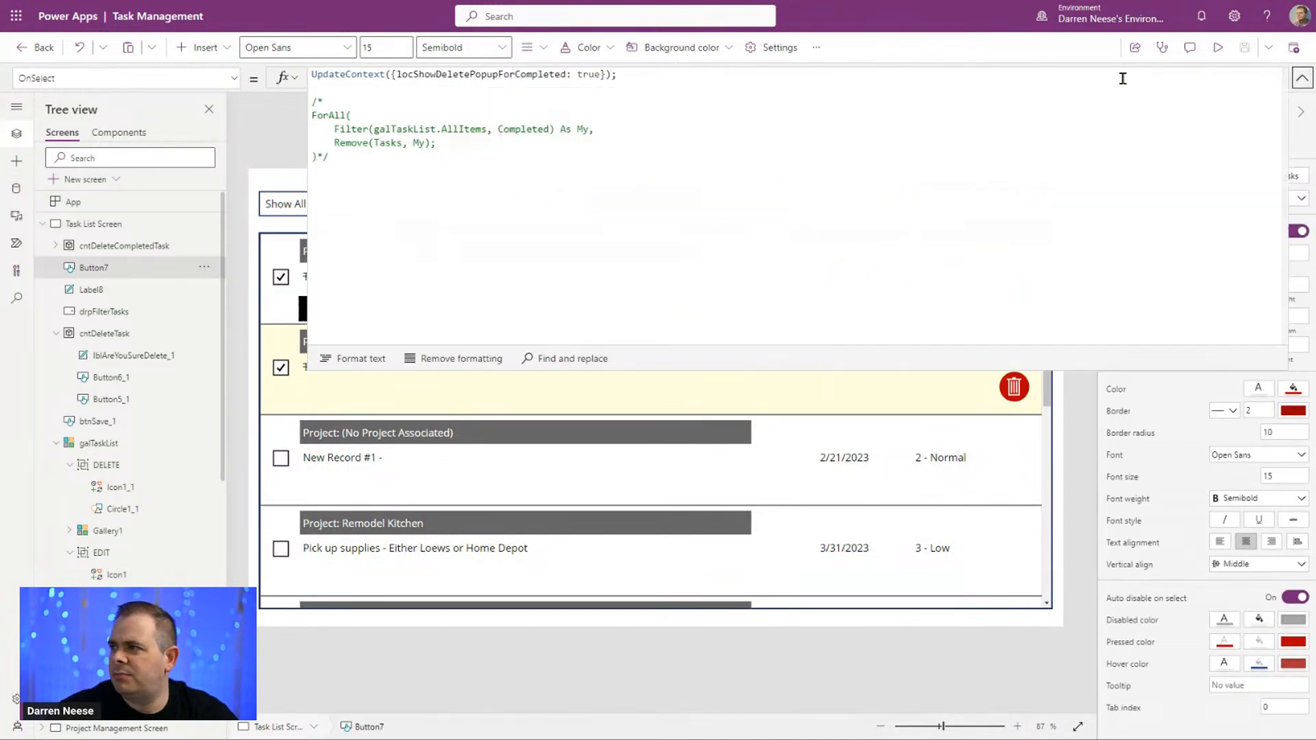
pyautogui.click(1300, 79)
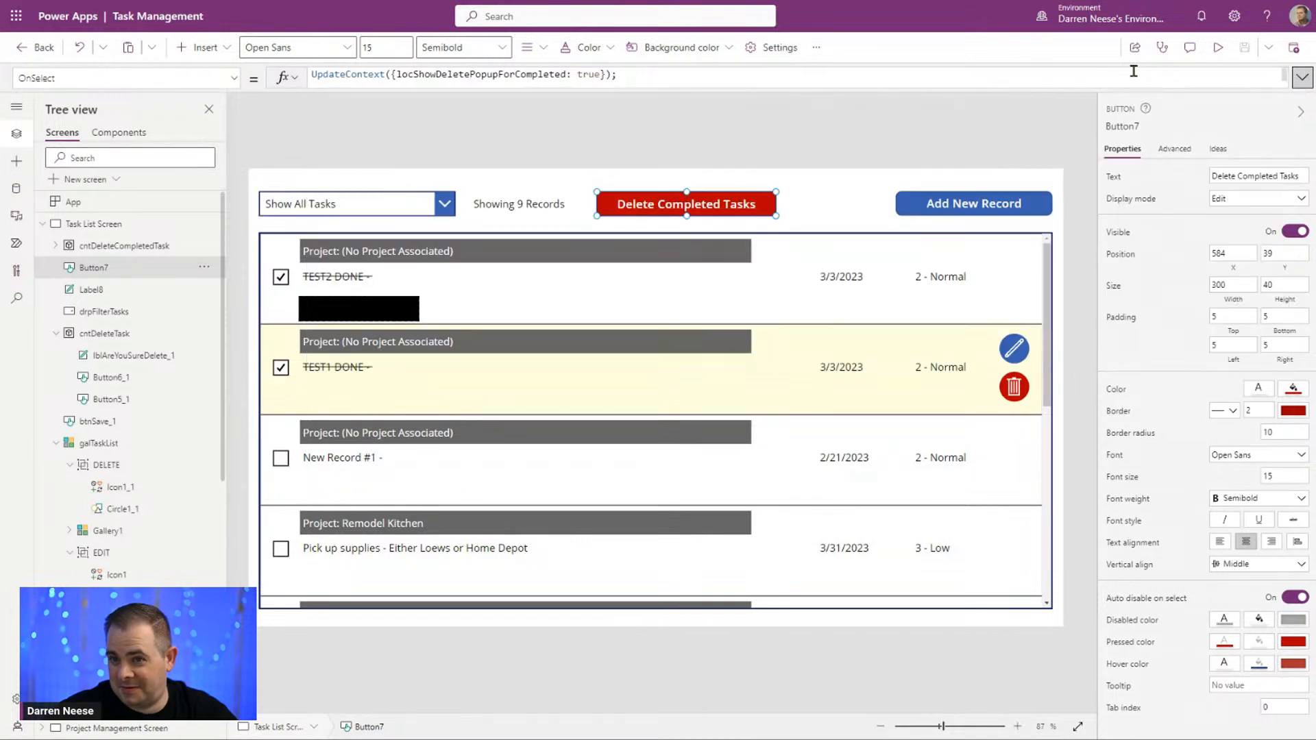
# Step: Test the Delete Completed Tasks button in preview to bring up its confirmation popup, and return to the editor
pyautogui.click(1222, 52)
pyautogui.click(711, 96)
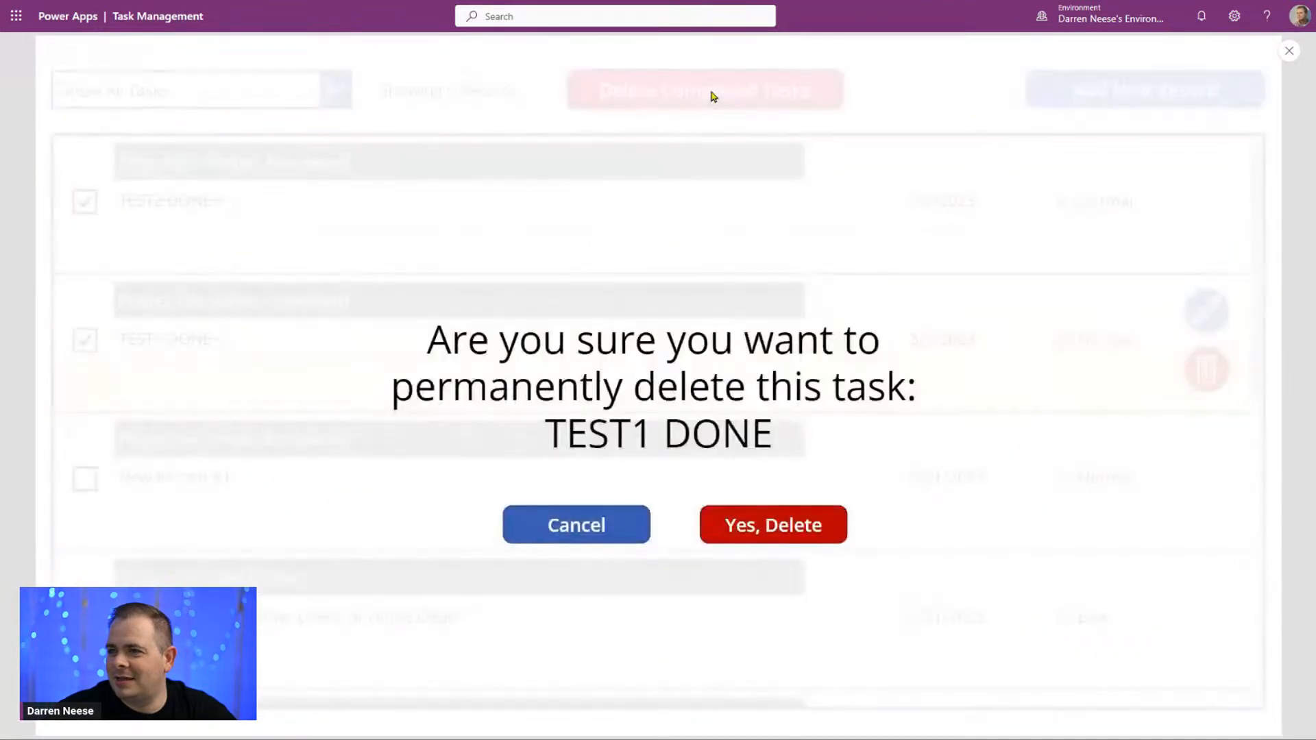
pyautogui.click(1290, 51)
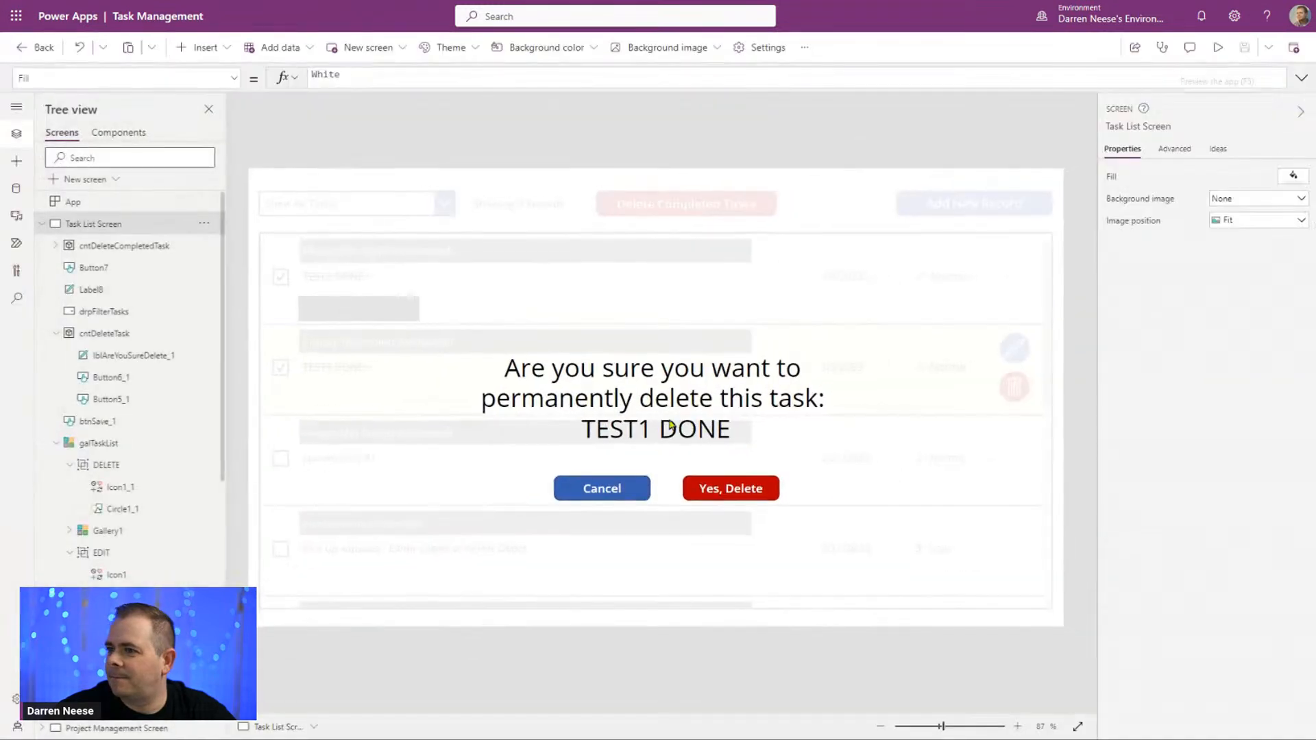
# Step: In the completed-tasks popup label's Text formula, replace "this task" with "ALL completed tasks"
pyautogui.click(626, 379)
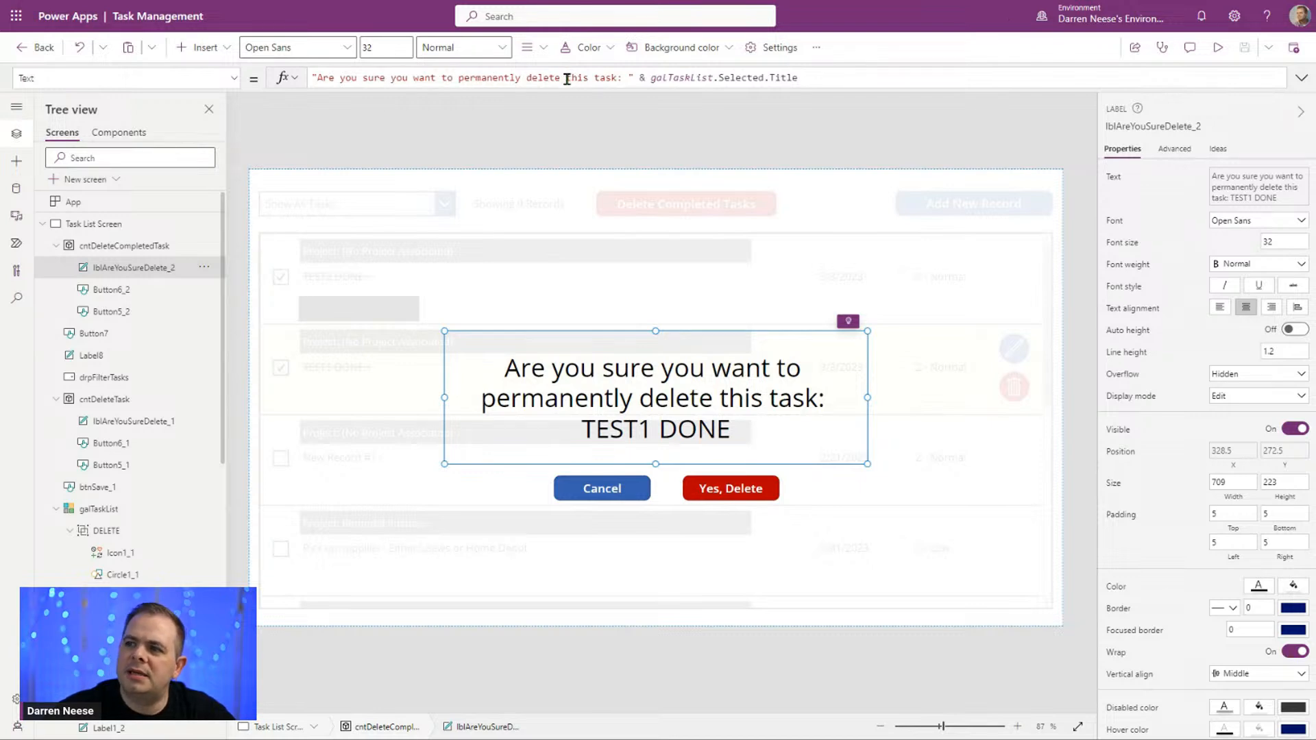
pyautogui.moveTo(565, 79); pyautogui.dragTo(607, 79)
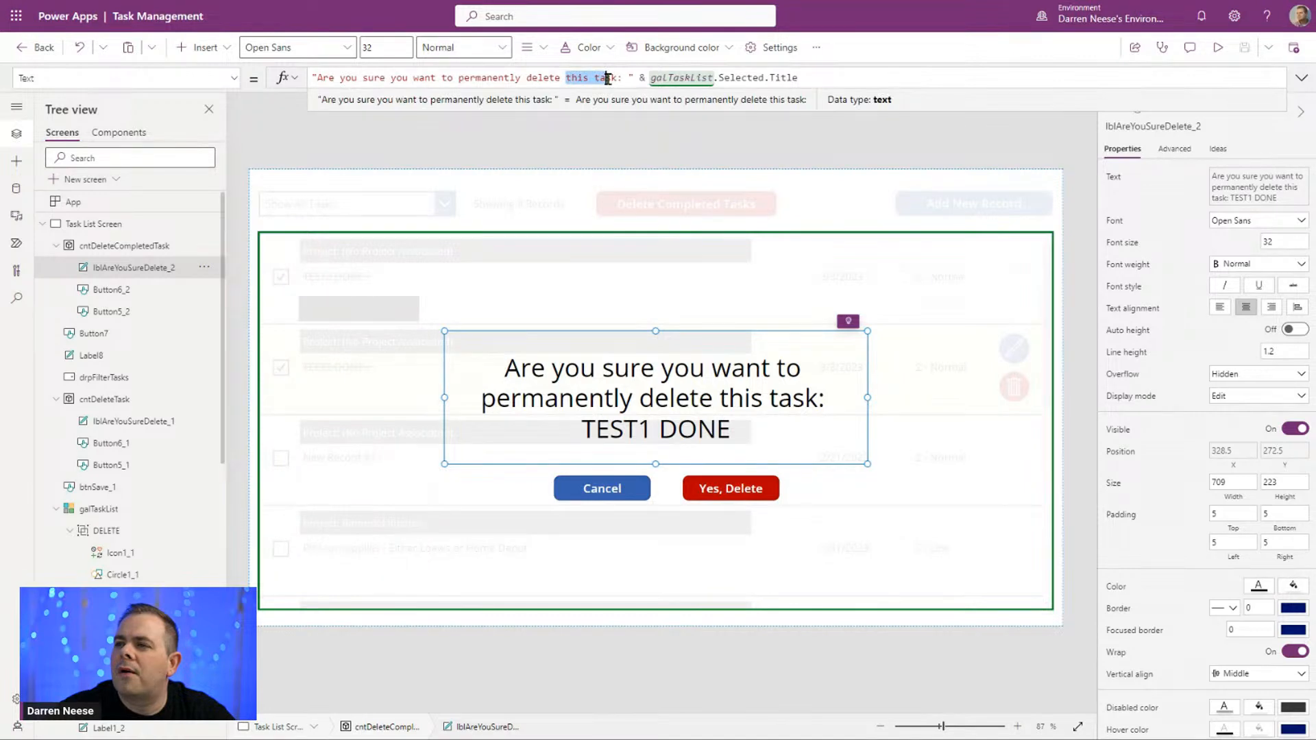
pyautogui.moveTo(610, 79); pyautogui.dragTo(617, 78)
pyautogui.write('ALL compl')
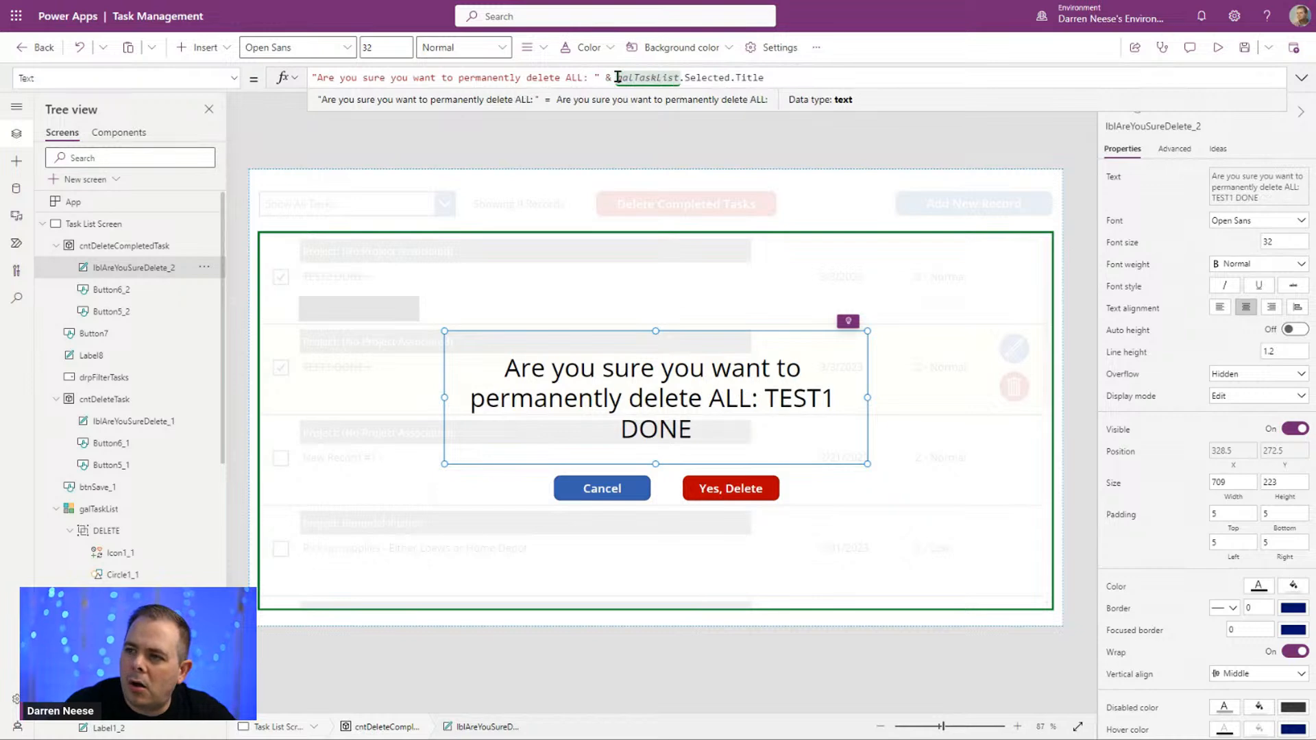
pyautogui.write('eted taks')
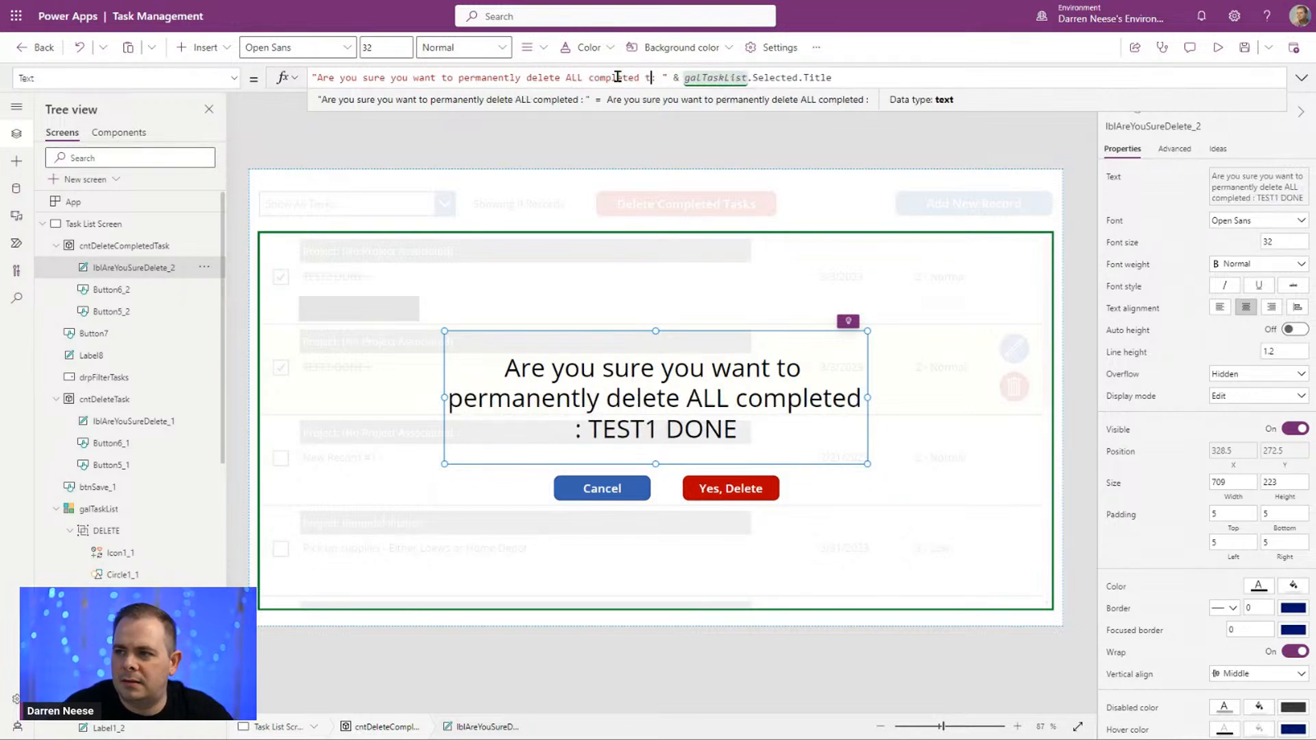
pyautogui.press('BackSpace')
pyautogui.write('sks')
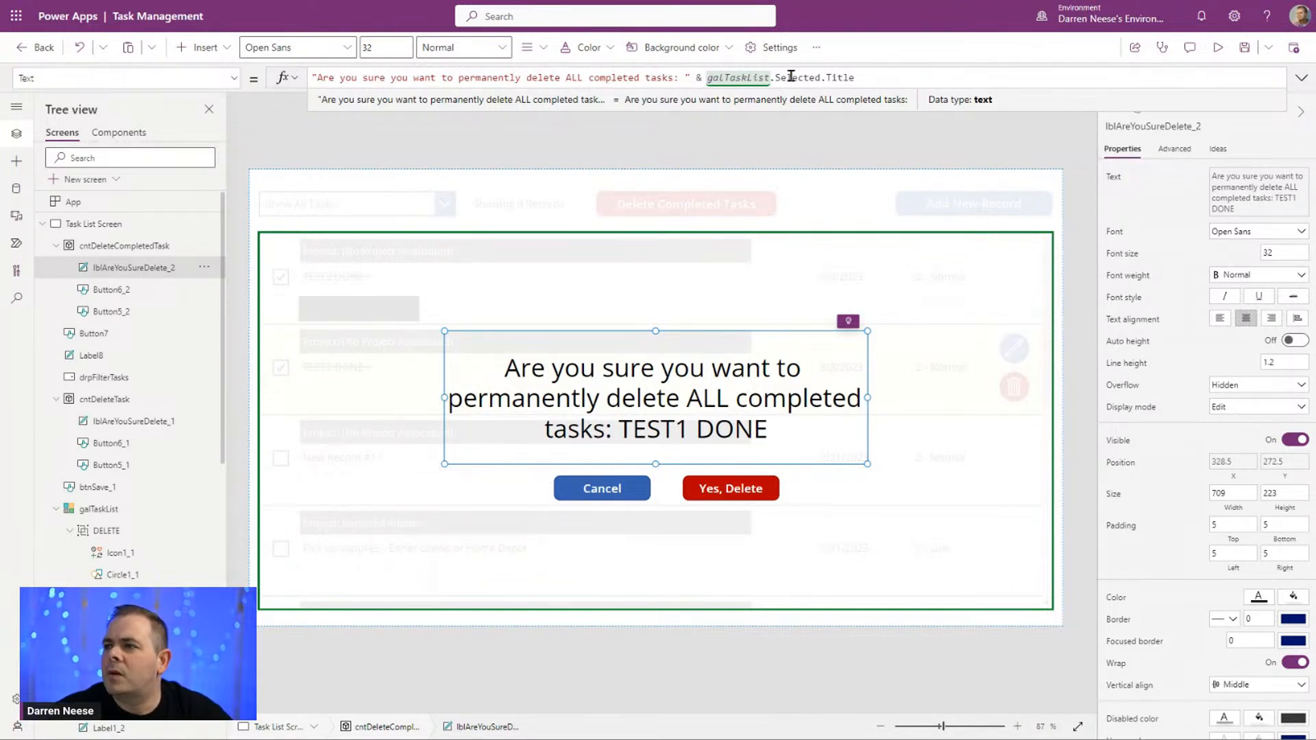
# Step: Replace the colon after "tasks" in the label's text with a question mark and add "There are currently"
pyautogui.moveTo(709, 75); pyautogui.dragTo(872, 79)
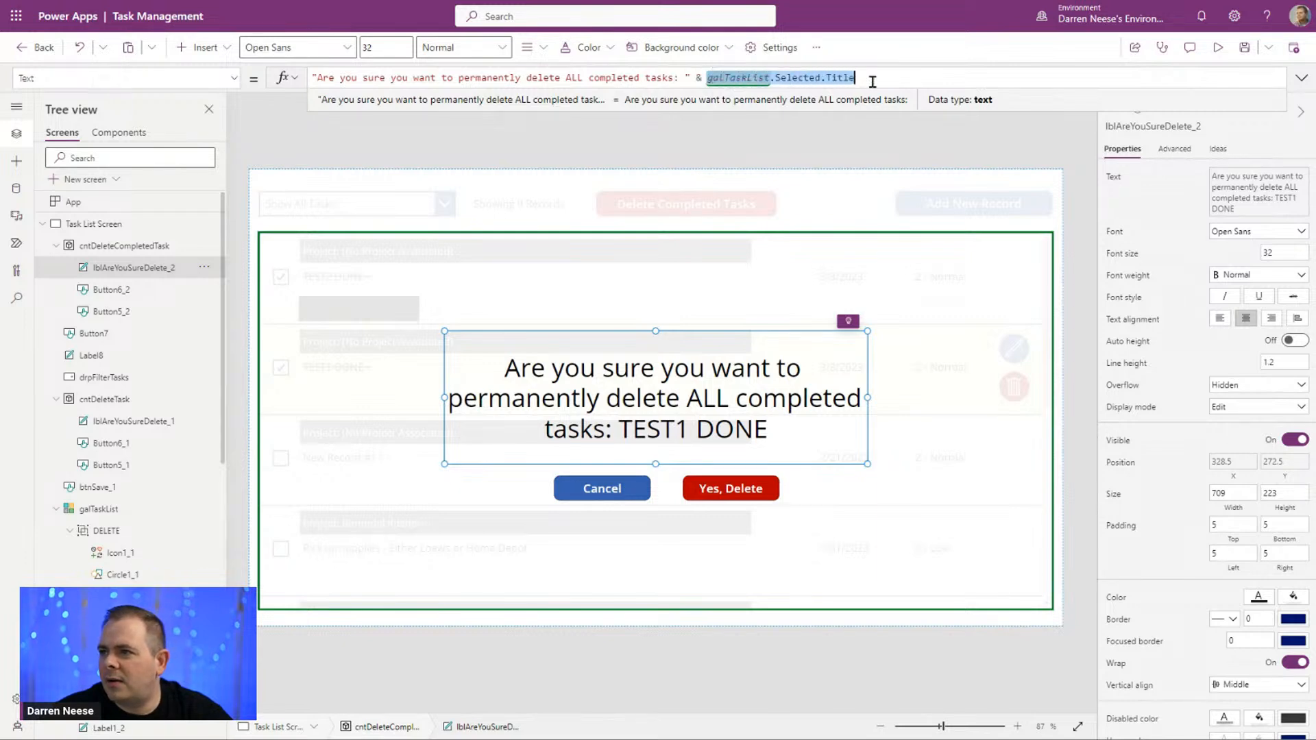
pyautogui.click(638, 79)
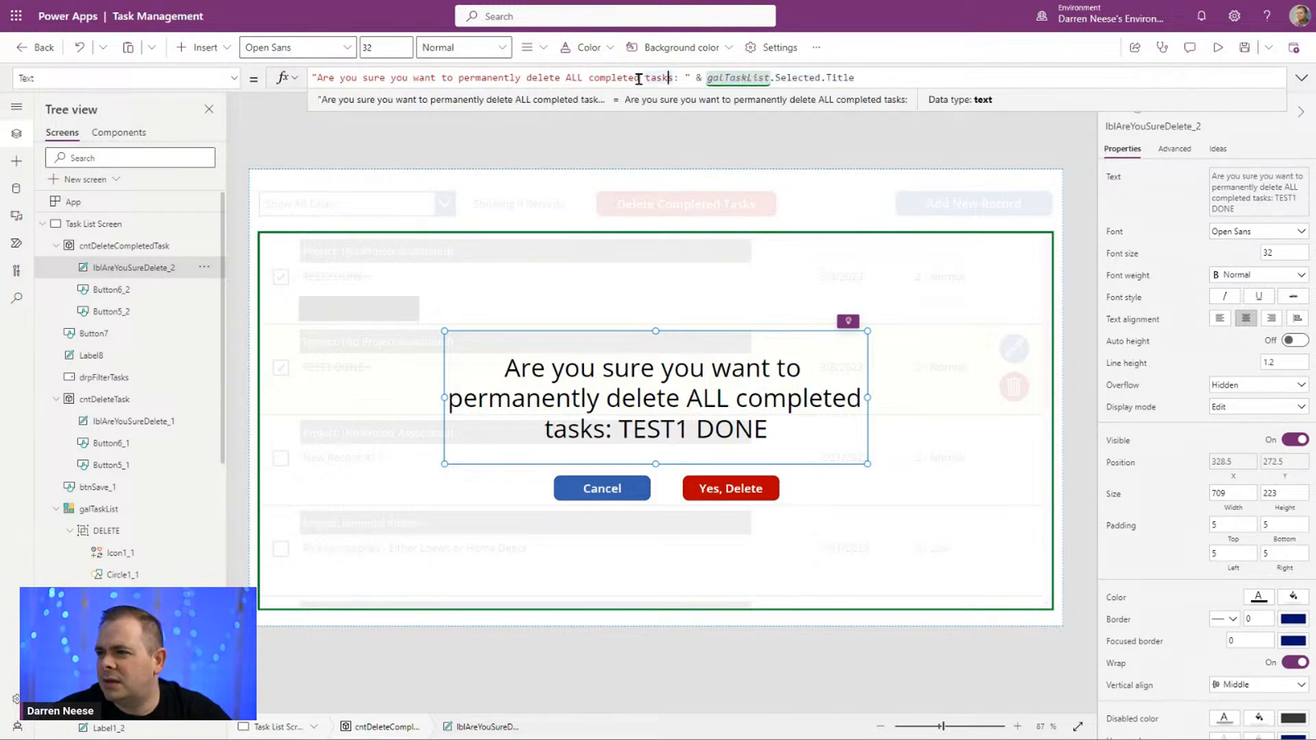
pyautogui.click(673, 79)
pyautogui.write('?')
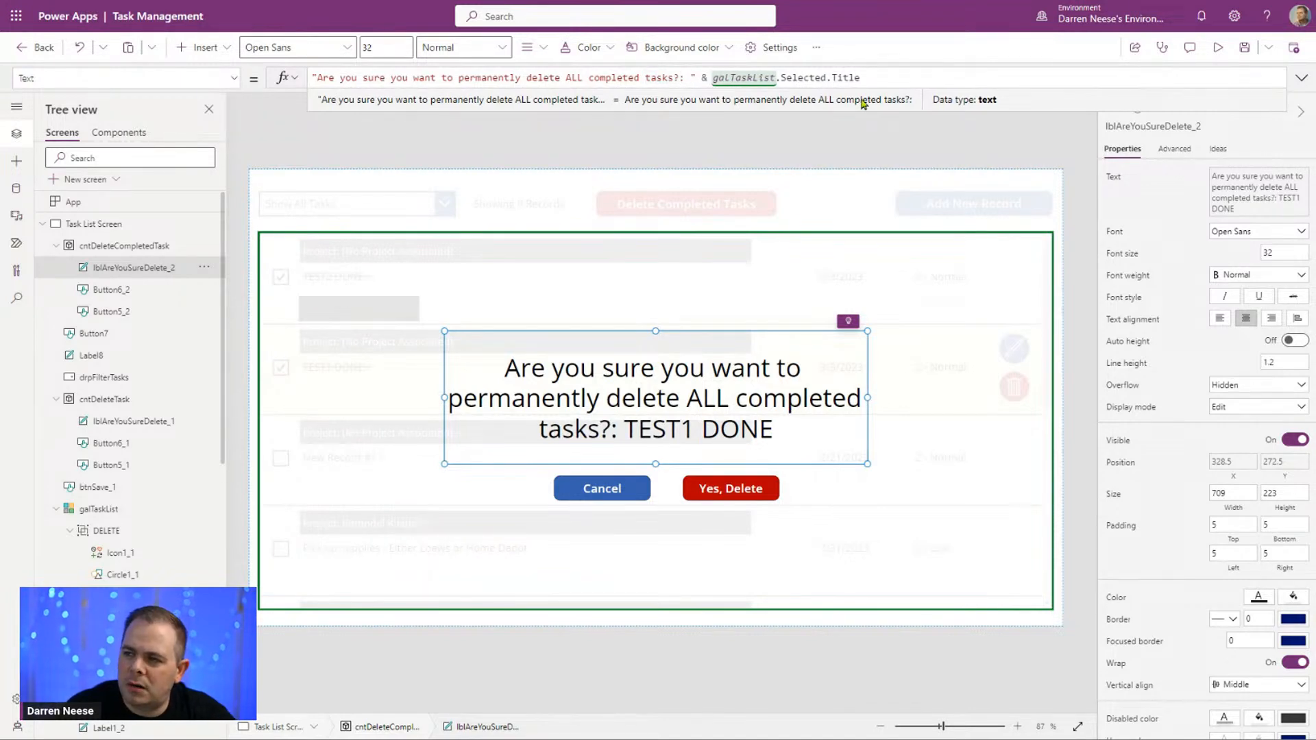
pyautogui.press('Delete')
pyautogui.write('There are curre')
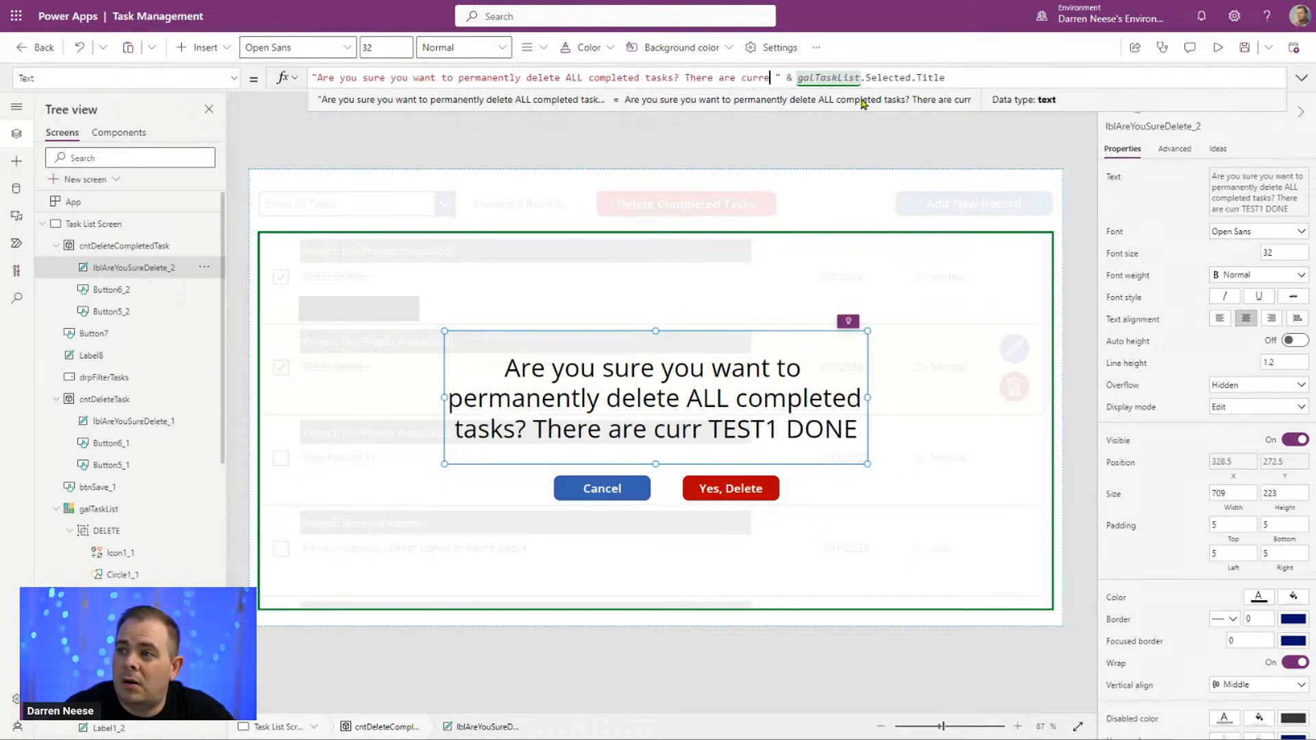
pyautogui.write('ntly')
pyautogui.press('Delete')
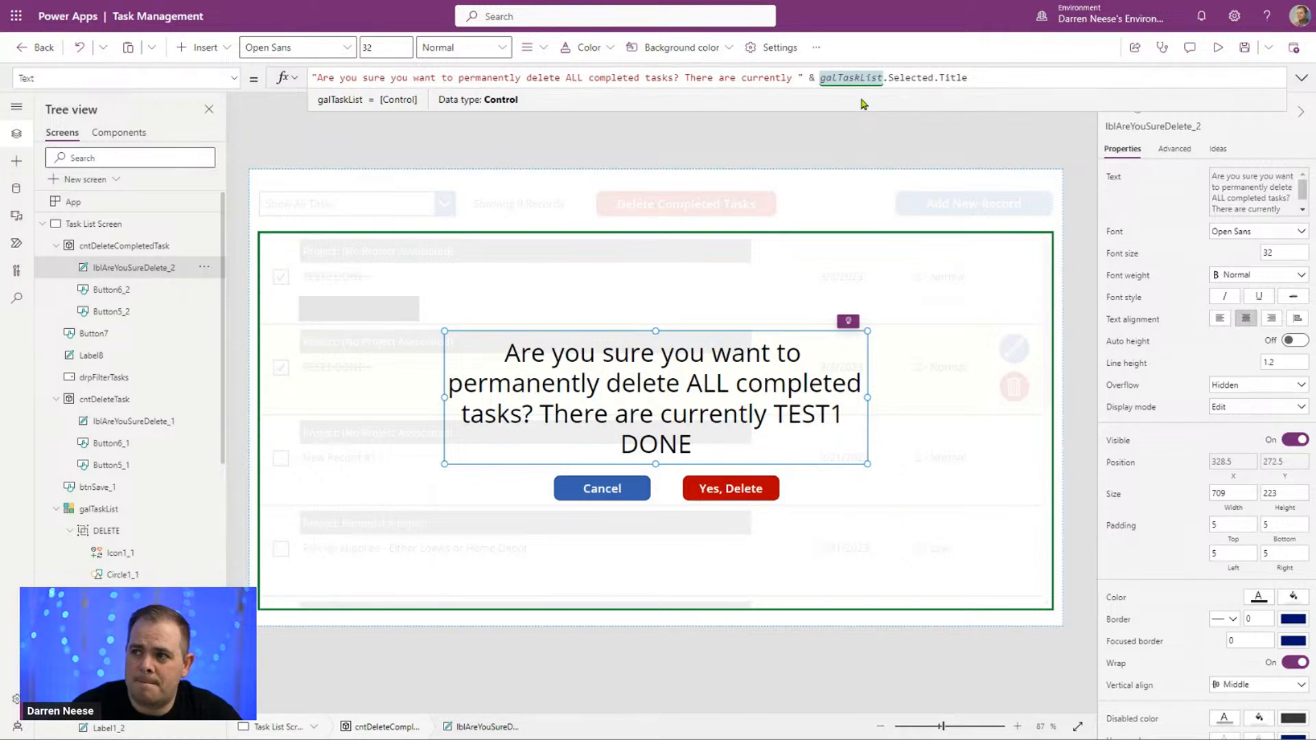
# Step: Replace the selected task's title at the end of the popup label's Text formula with CountRows(galTaskList.AllItems)
pyautogui.write('CountRows')
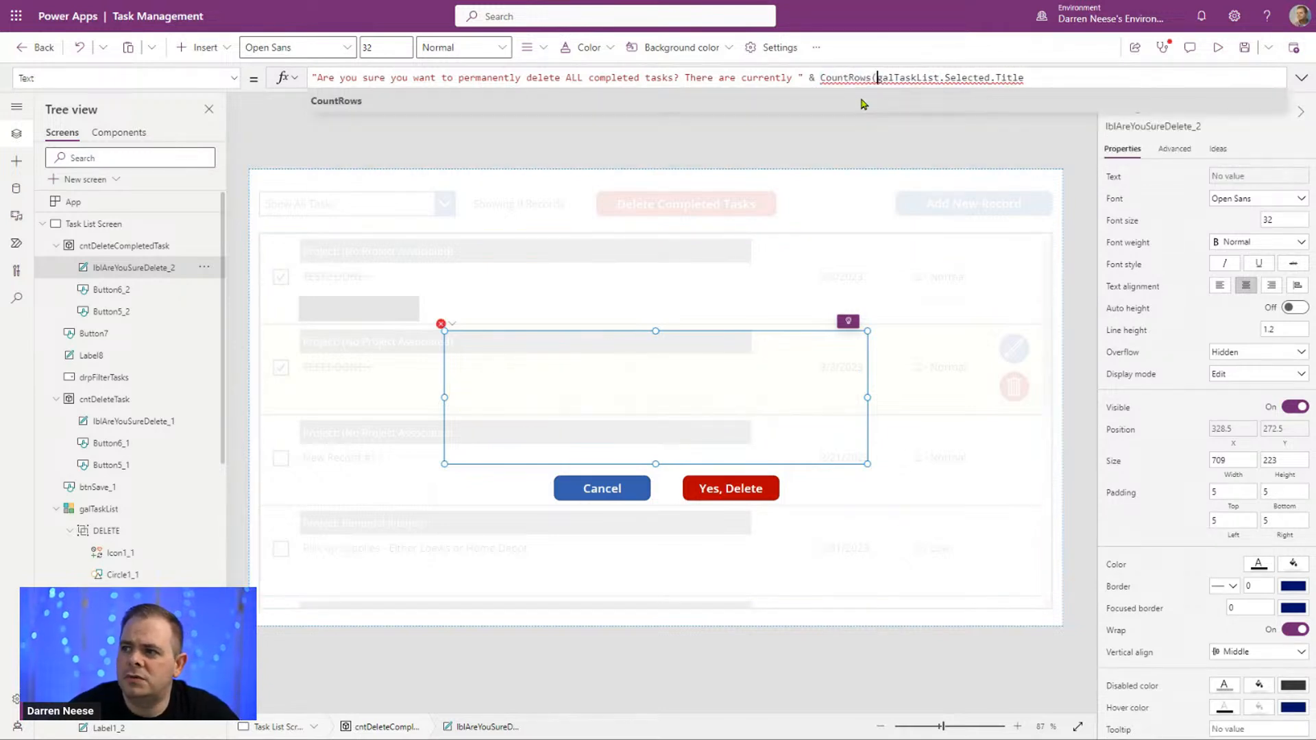
pyautogui.write('(')
pyautogui.press('End')
pyautogui.hotkey('ctrl', 'shift', 'Left')
pyautogui.hotkey('ctrl', 'shift', 'Left')
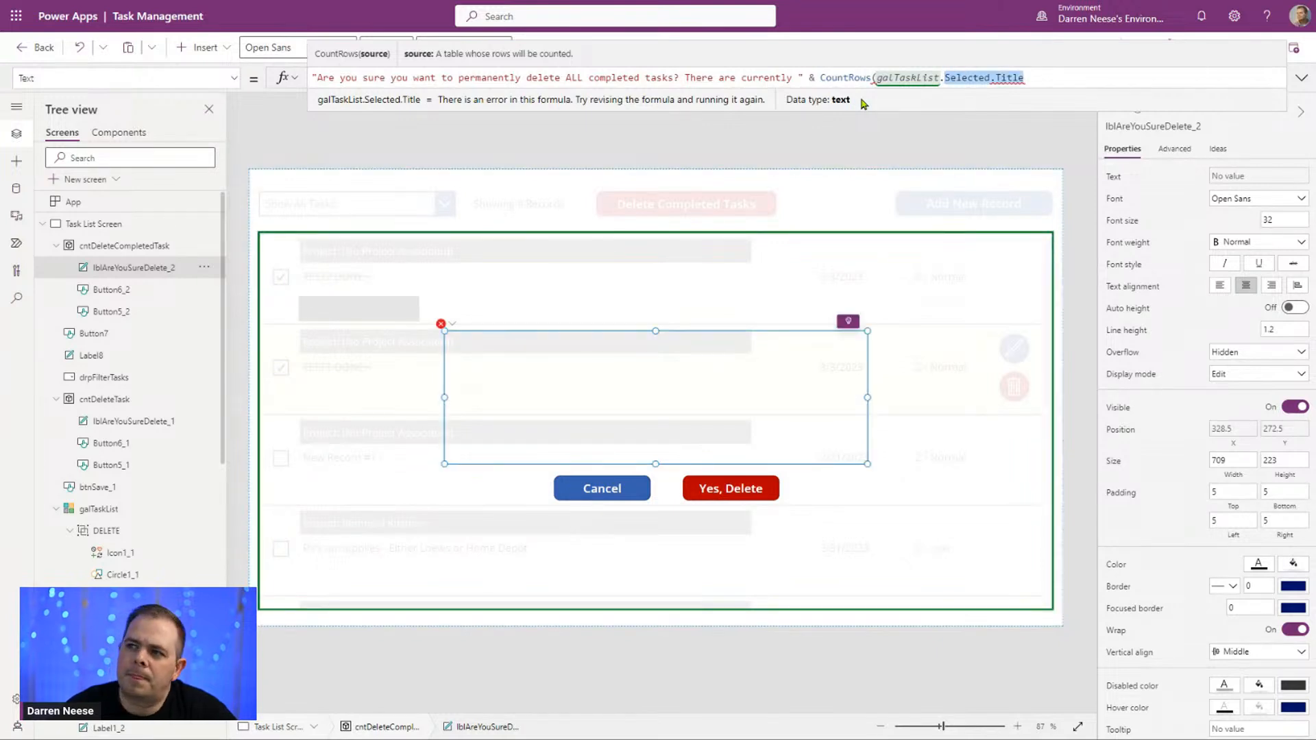
pyautogui.write('AllItems)')
# Step: Wrap galTaskList.AllItems in a Filter inside CountRows, using Complete as the filter condition
pyautogui.hotkey('ctrl', 'Left')
pyautogui.write('Filter(')
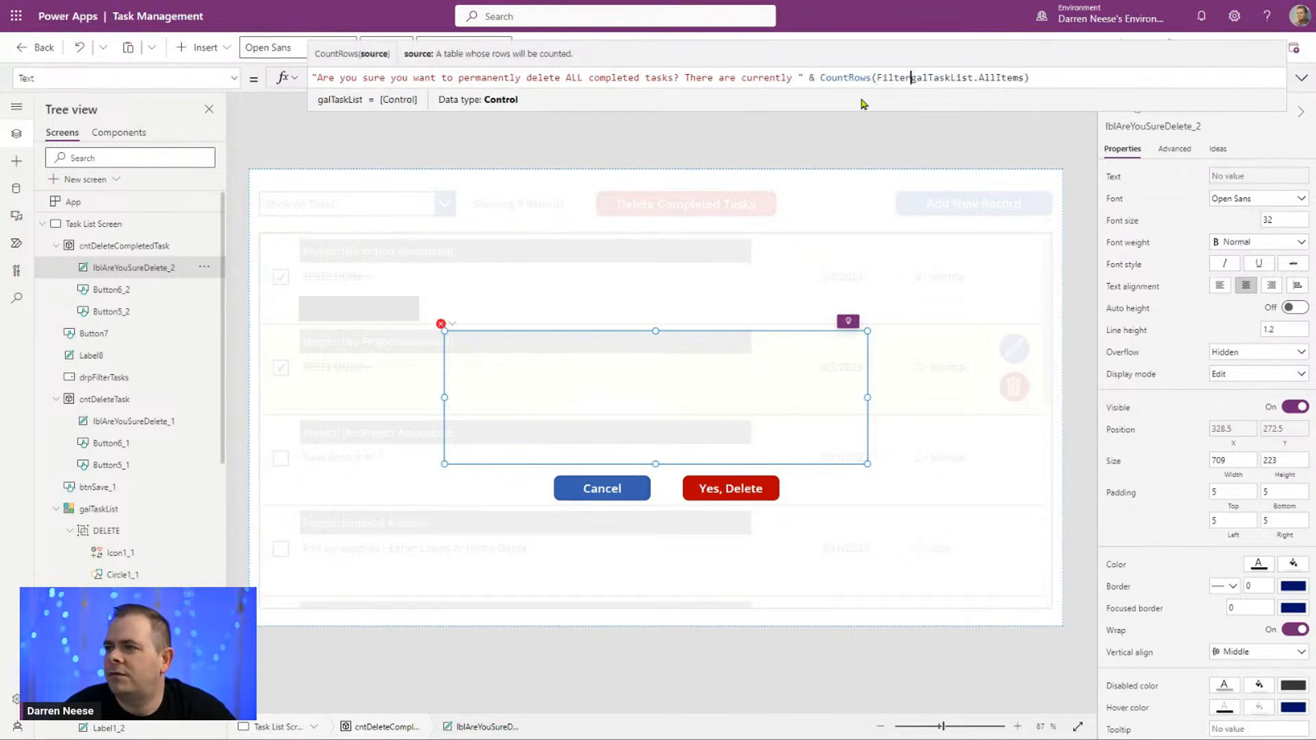
pyautogui.hotkey('ctrl', 'Right')
pyautogui.hotkey('ctrl', 'Right')
pyautogui.write(', Compl')
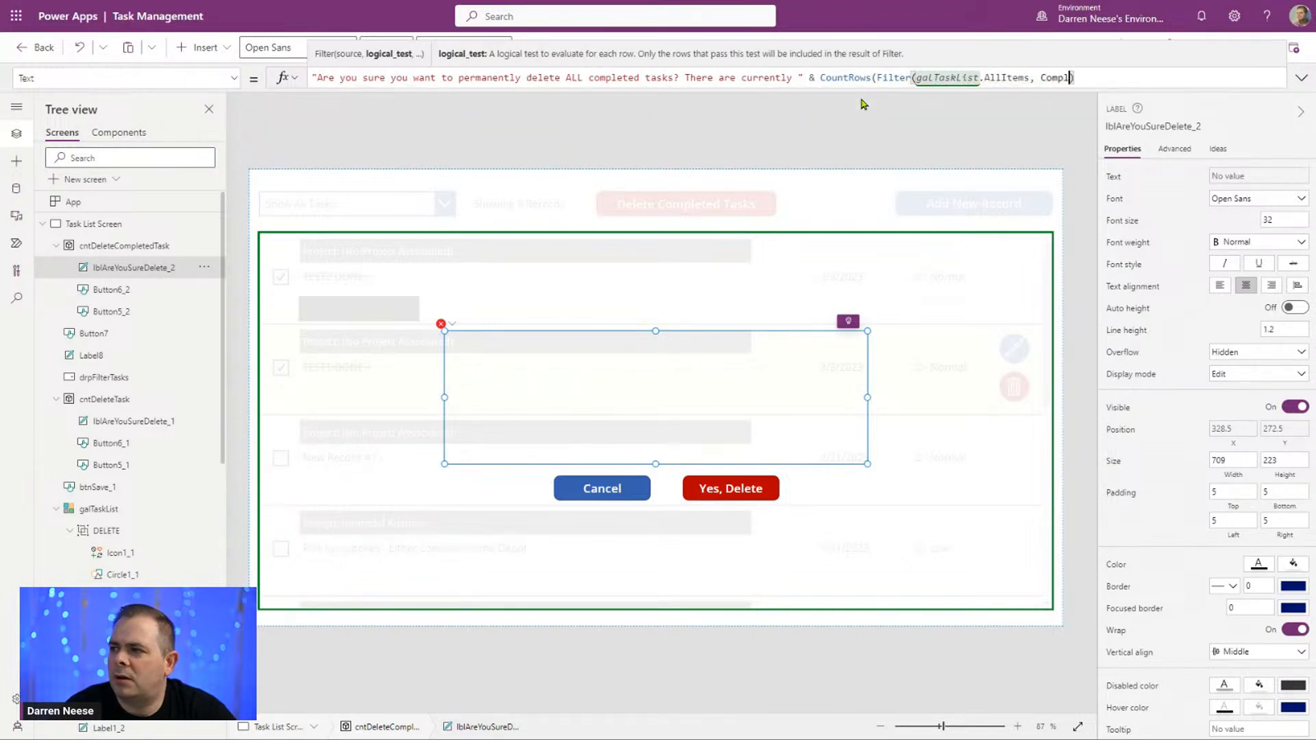
pyautogui.press('Tab')
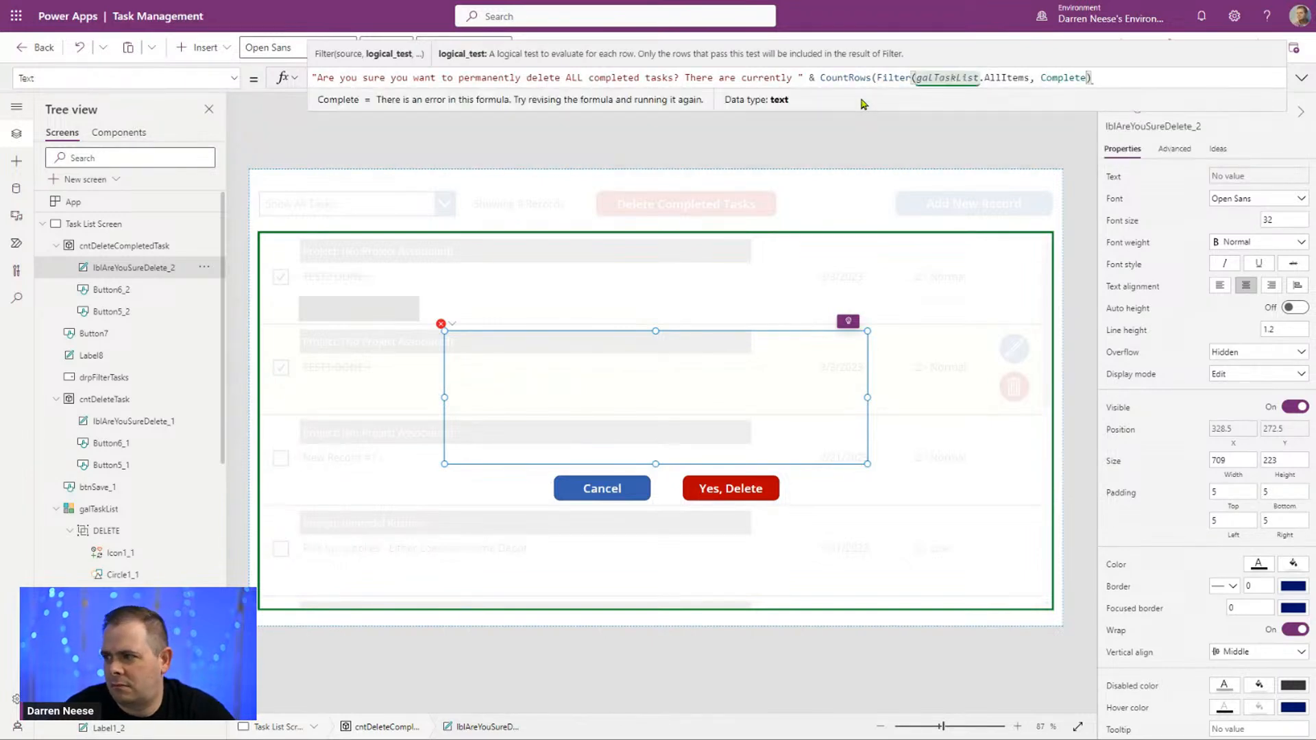
pyautogui.write(')')
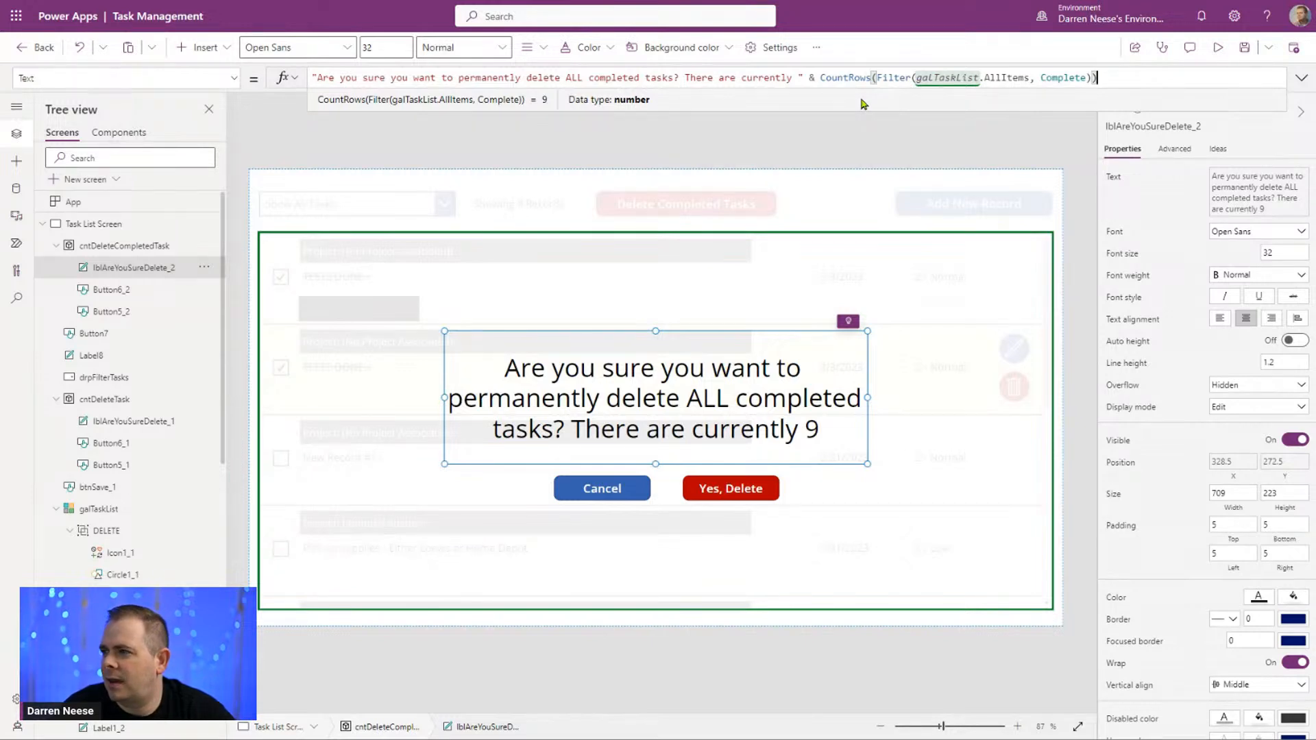
# Step: Append the text " that will be deleted!" after the row count in the popup label's formula
pyautogui.write('& "')
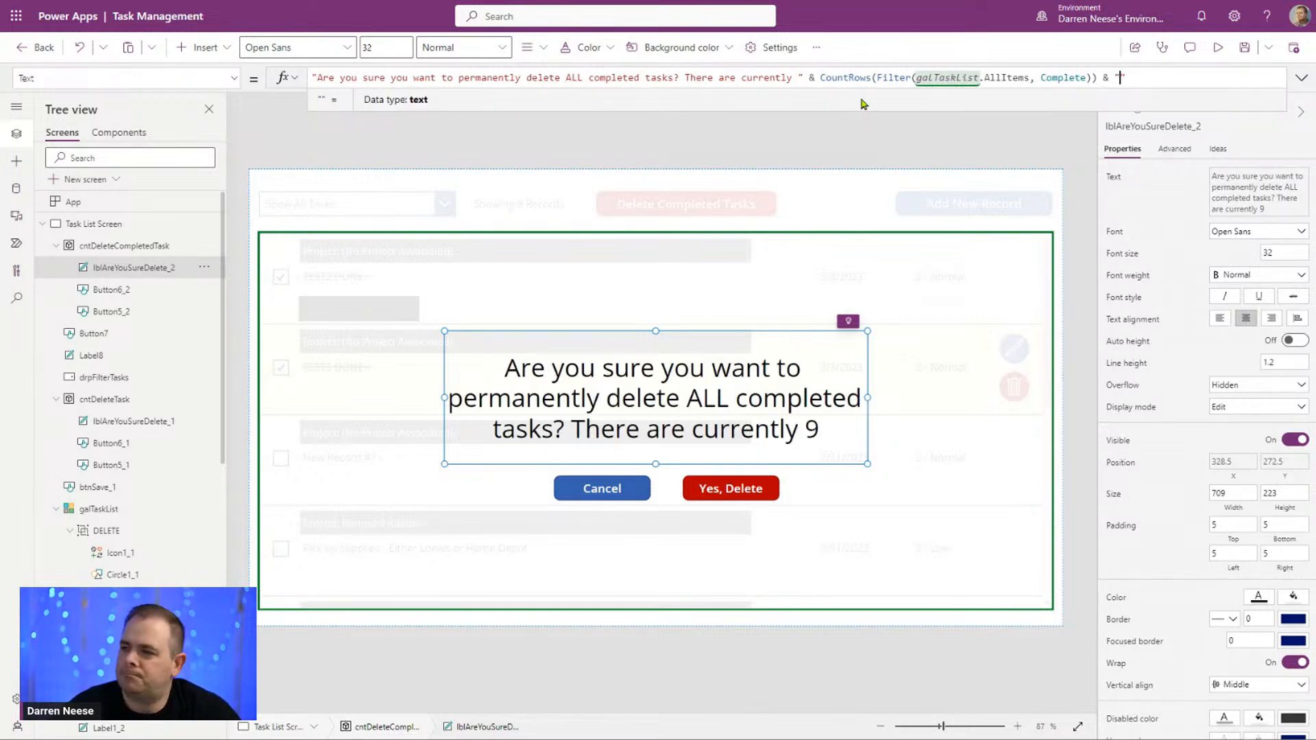
pyautogui.write('that will be deleted')
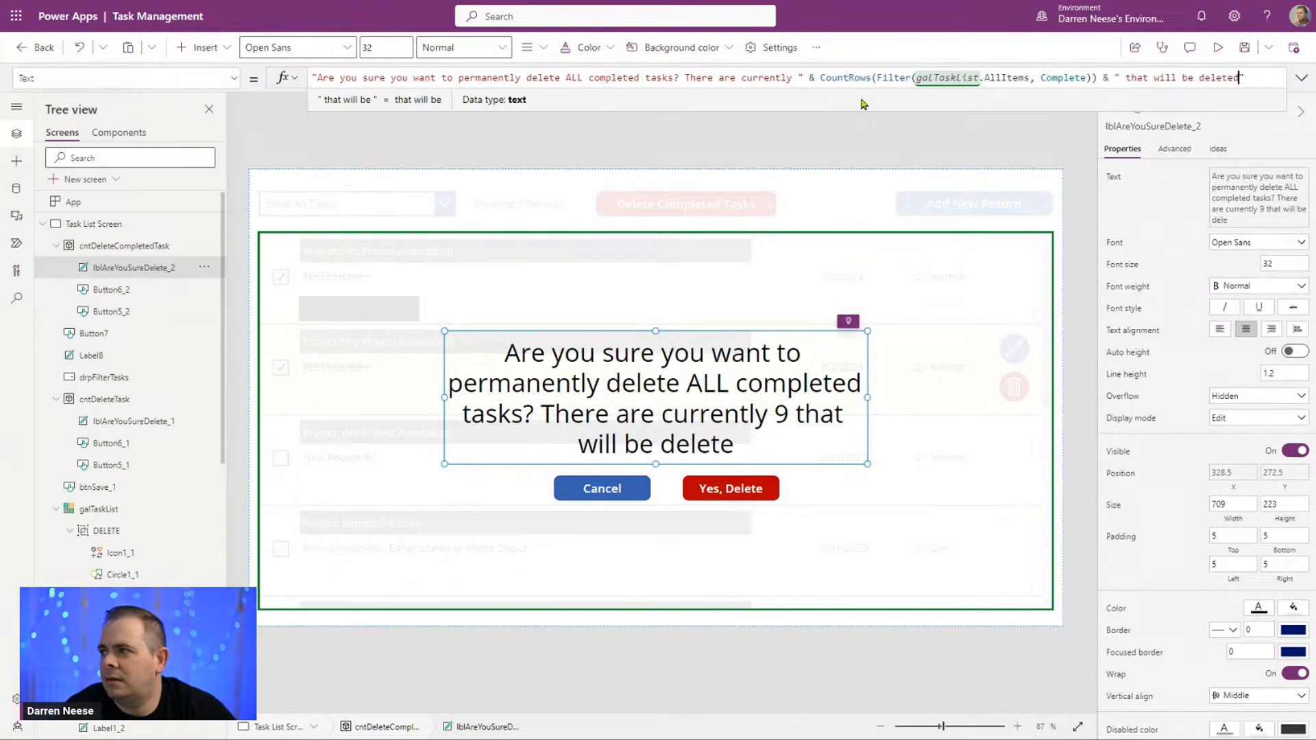
pyautogui.write('!')
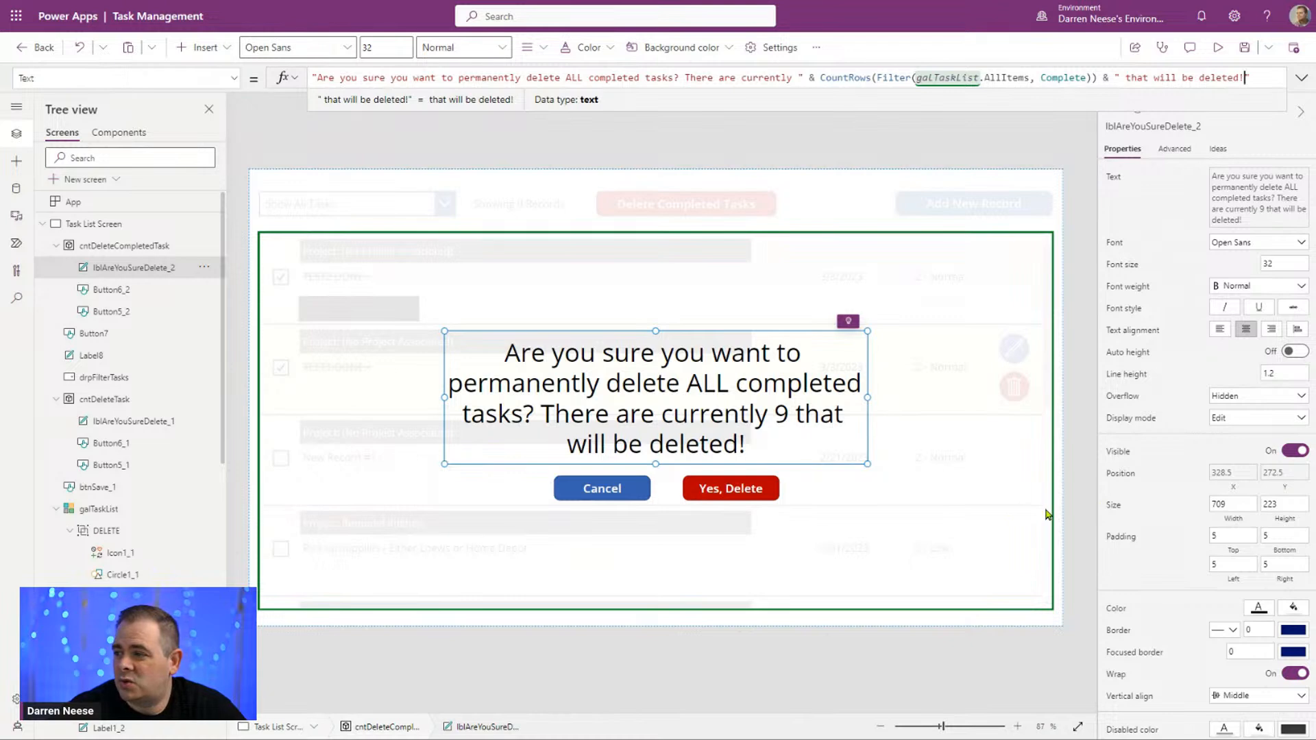
# Step: Format the popup message in the bright red standard color with Bold font weight, and deselect the label
pyautogui.click(1259, 608)
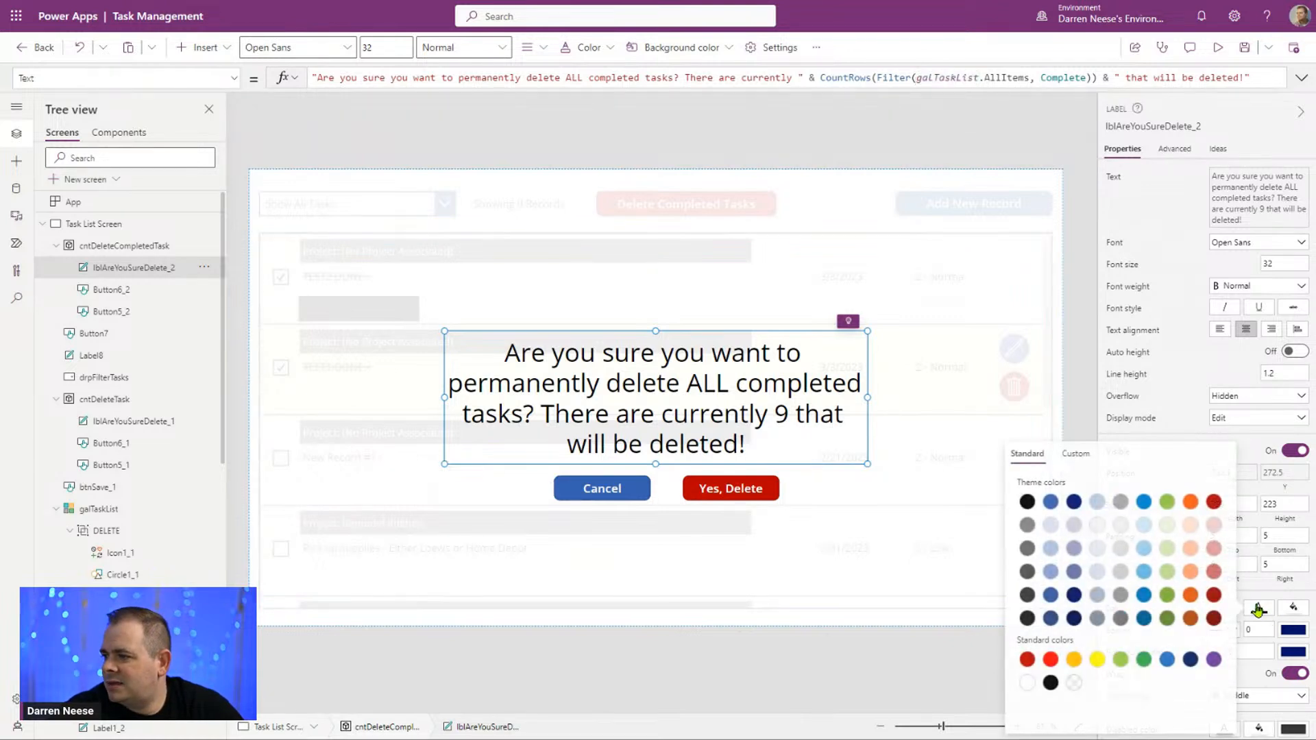
pyautogui.click(1213, 619)
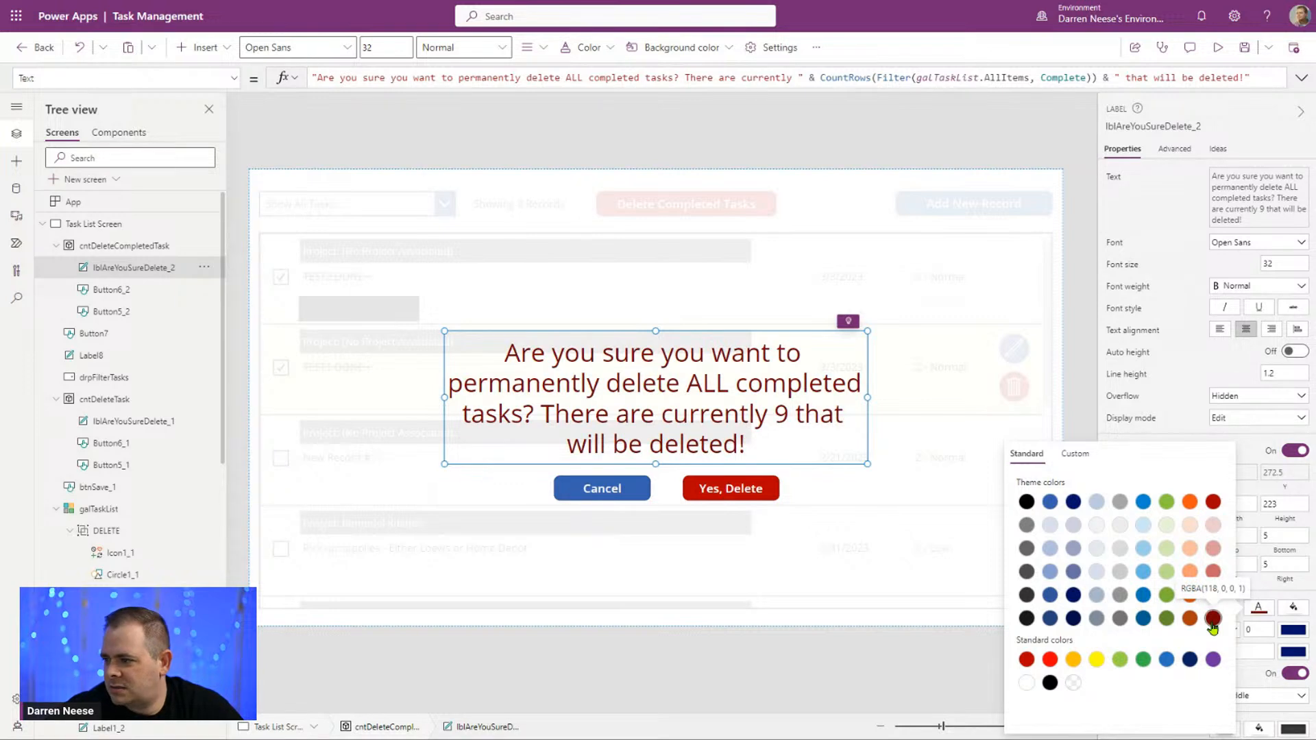
pyautogui.click(1051, 660)
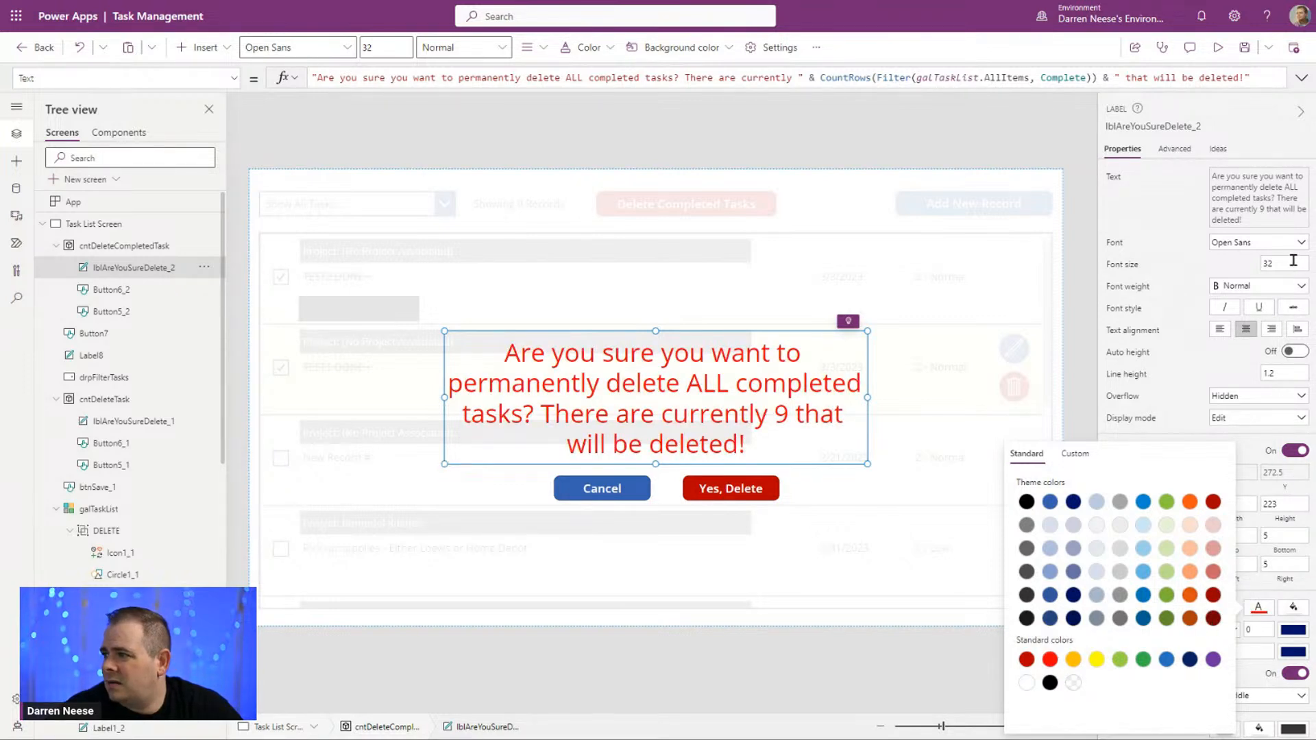
pyautogui.click(1281, 287)
pyautogui.click(1280, 304)
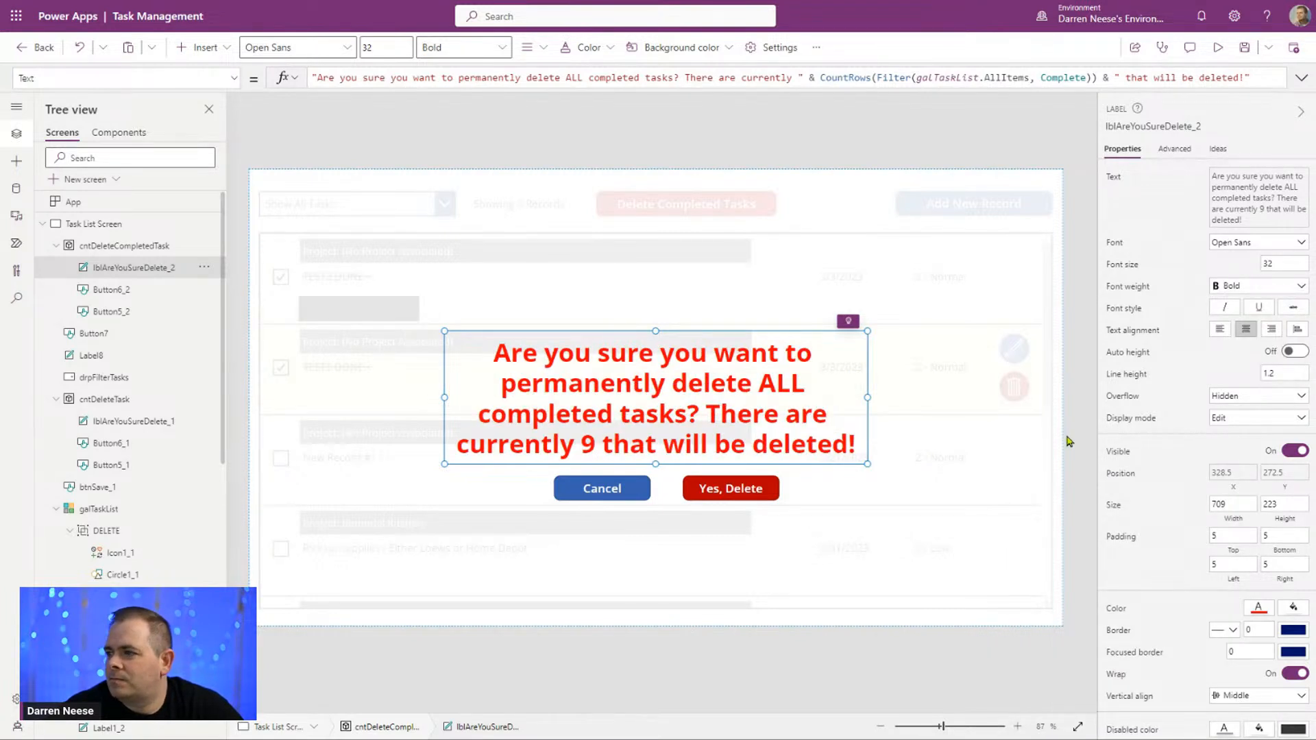
pyautogui.click(1069, 441)
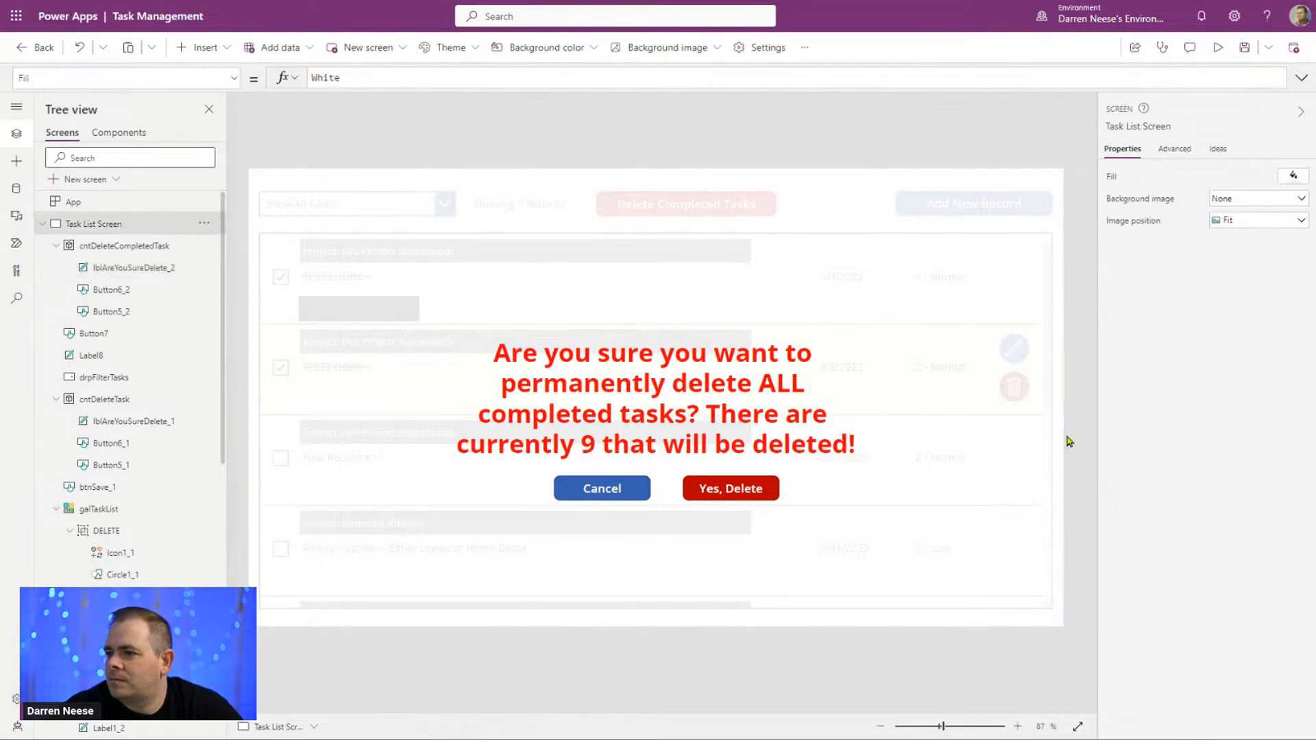
# Step: Change the context variable to locShowDeletePopupForCompleted in the OnSelect formulas of the popup's Yes, Delete and Cancel buttons
pyautogui.click(743, 495)
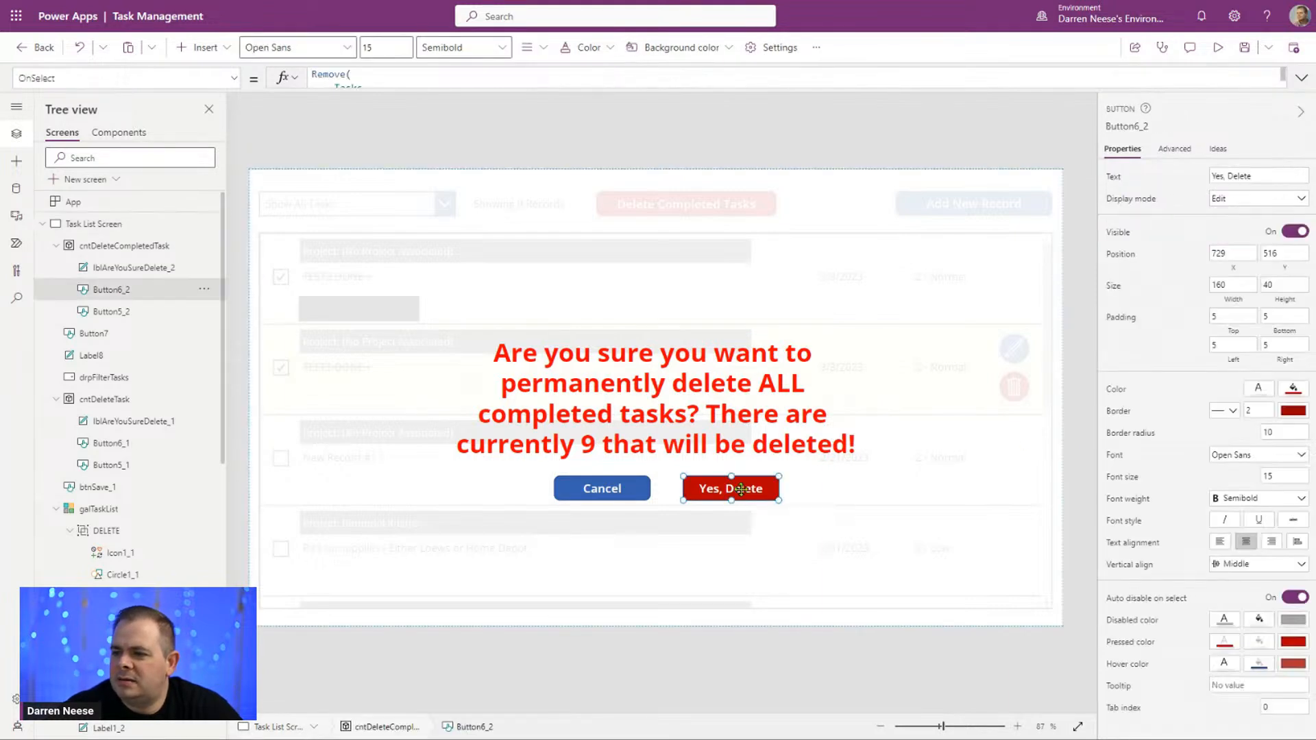
pyautogui.click(1302, 77)
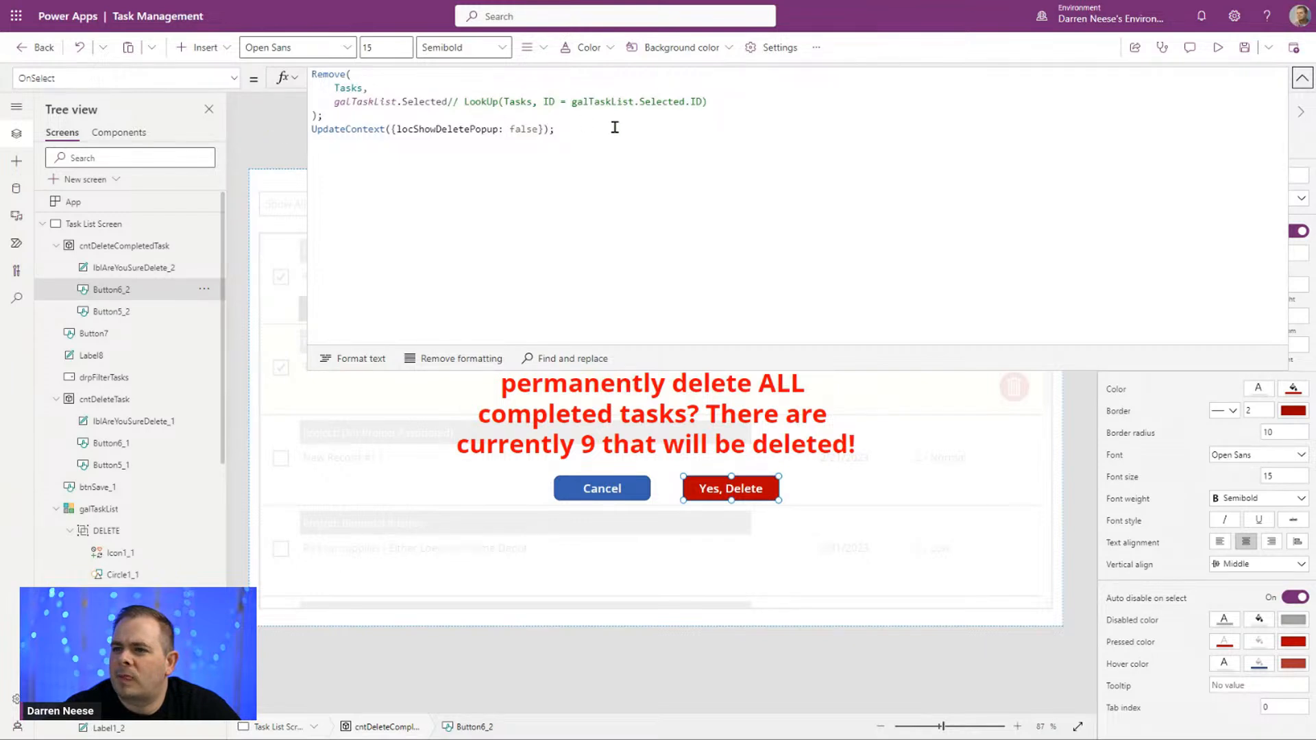
pyautogui.click(500, 129)
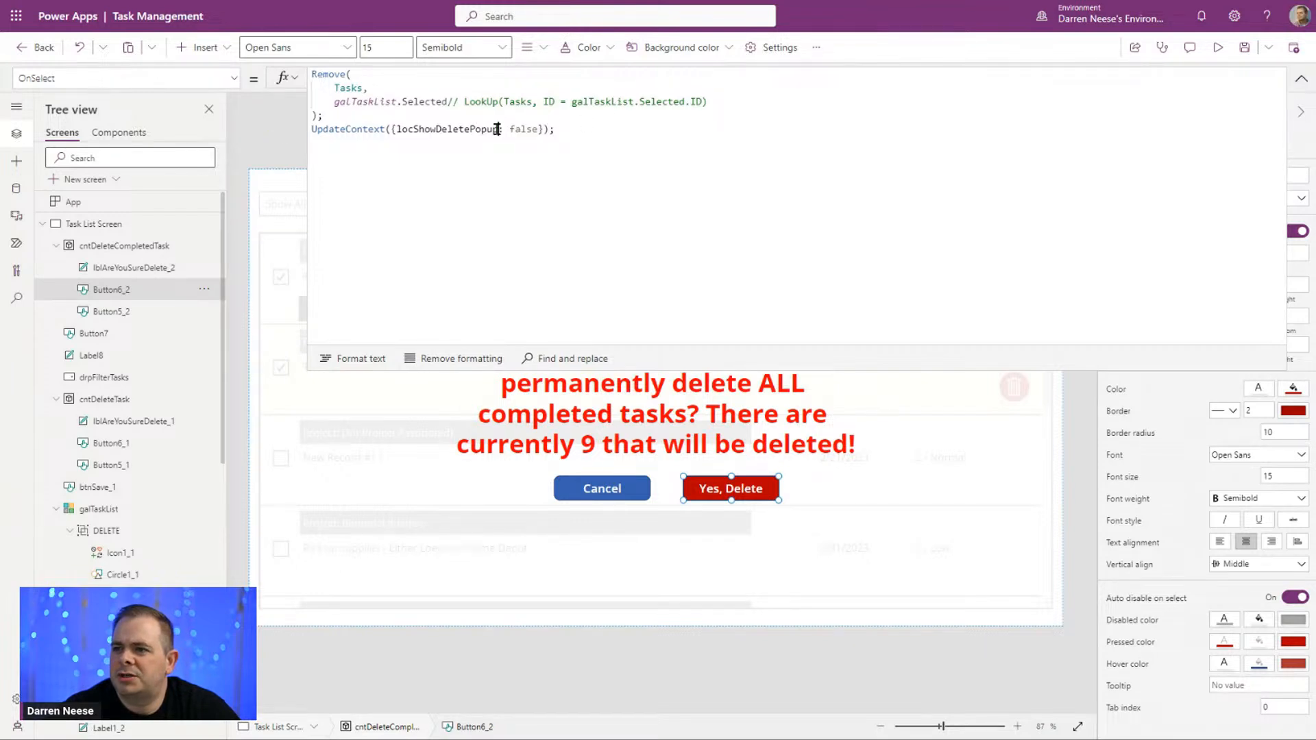
pyautogui.press('BackSpace')
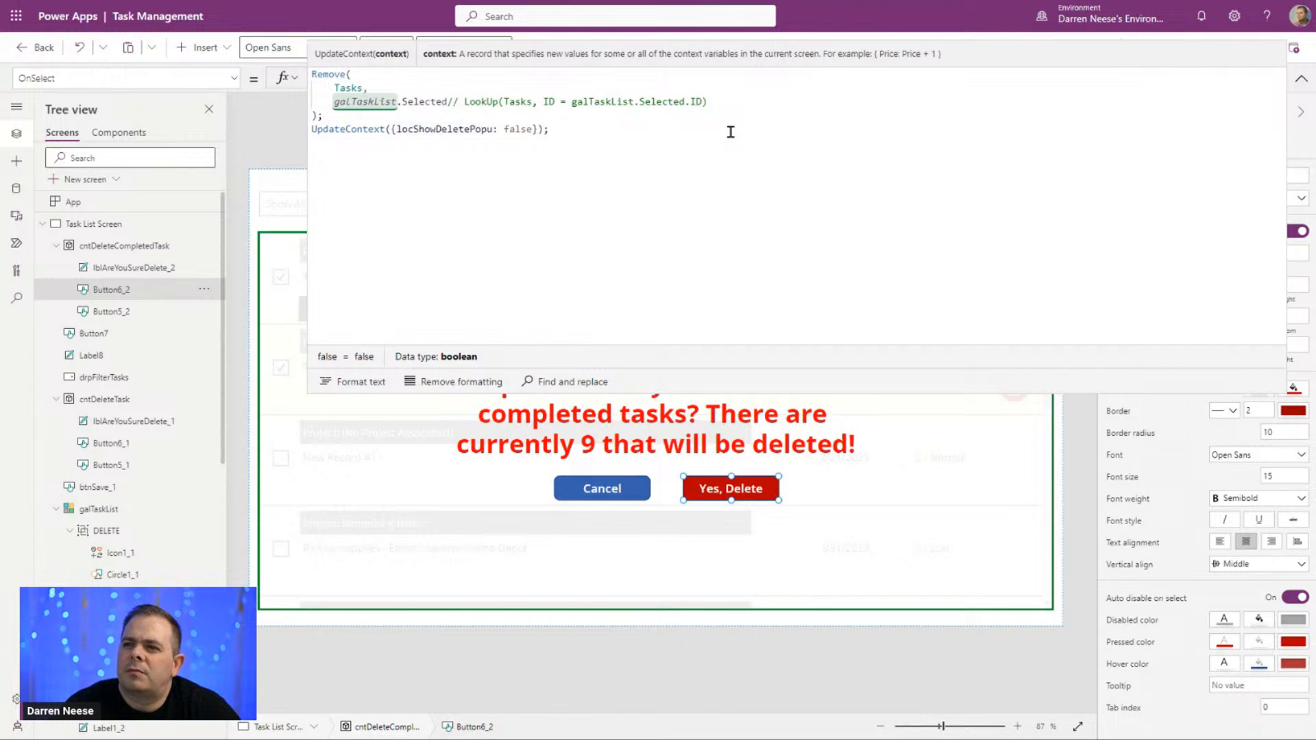
pyautogui.write('p')
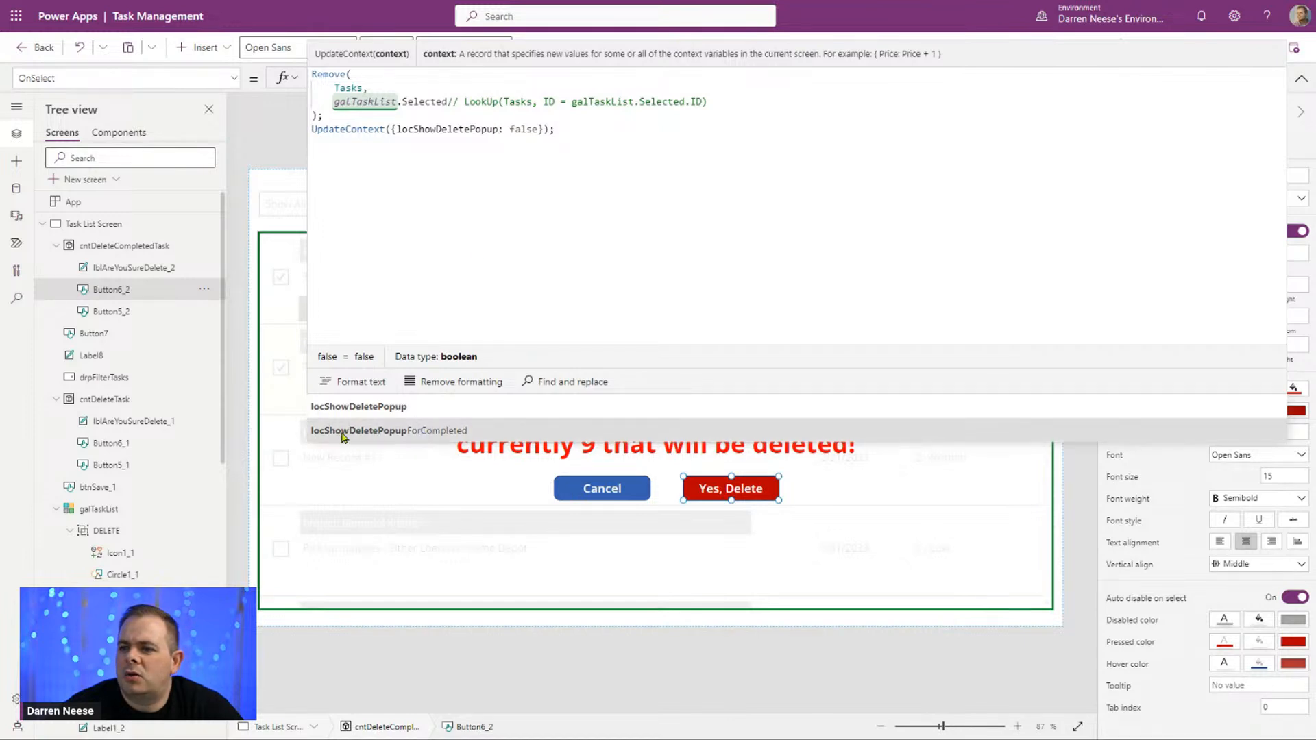
pyautogui.click(403, 431)
pyautogui.doubleClick(492, 129)
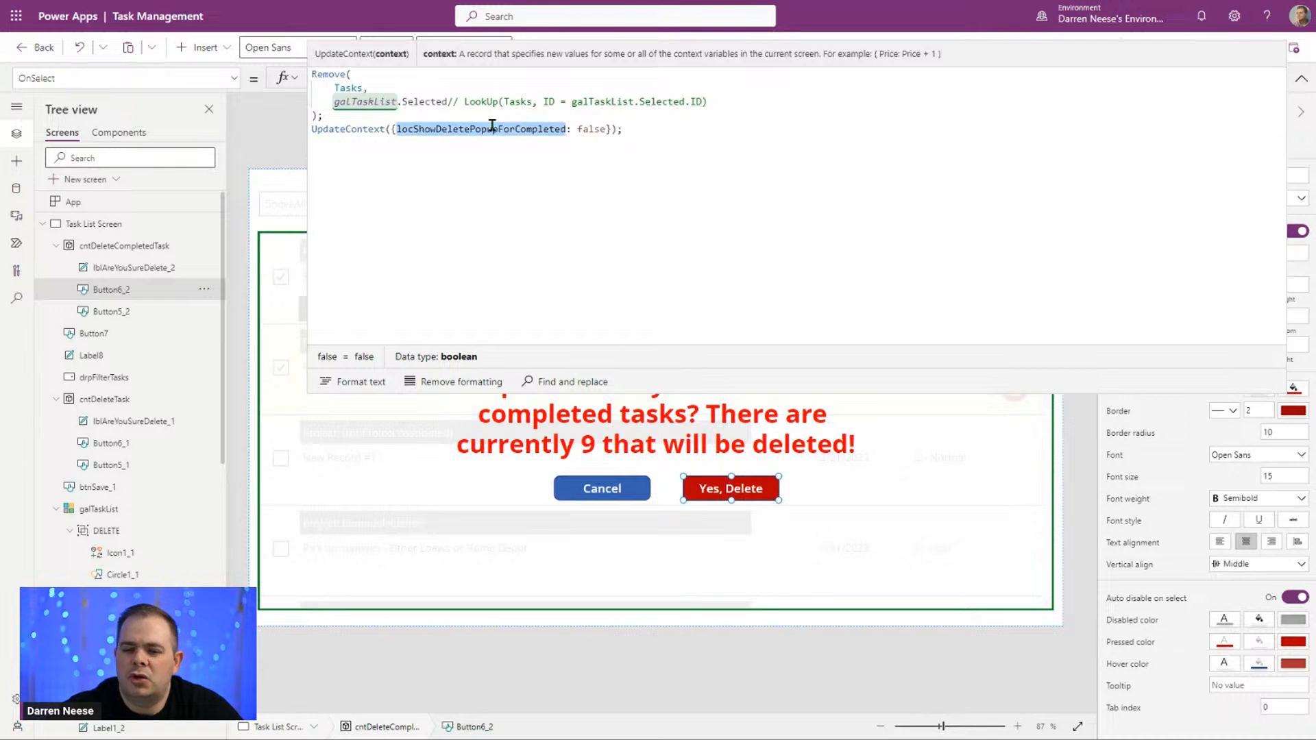
pyautogui.click(588, 493)
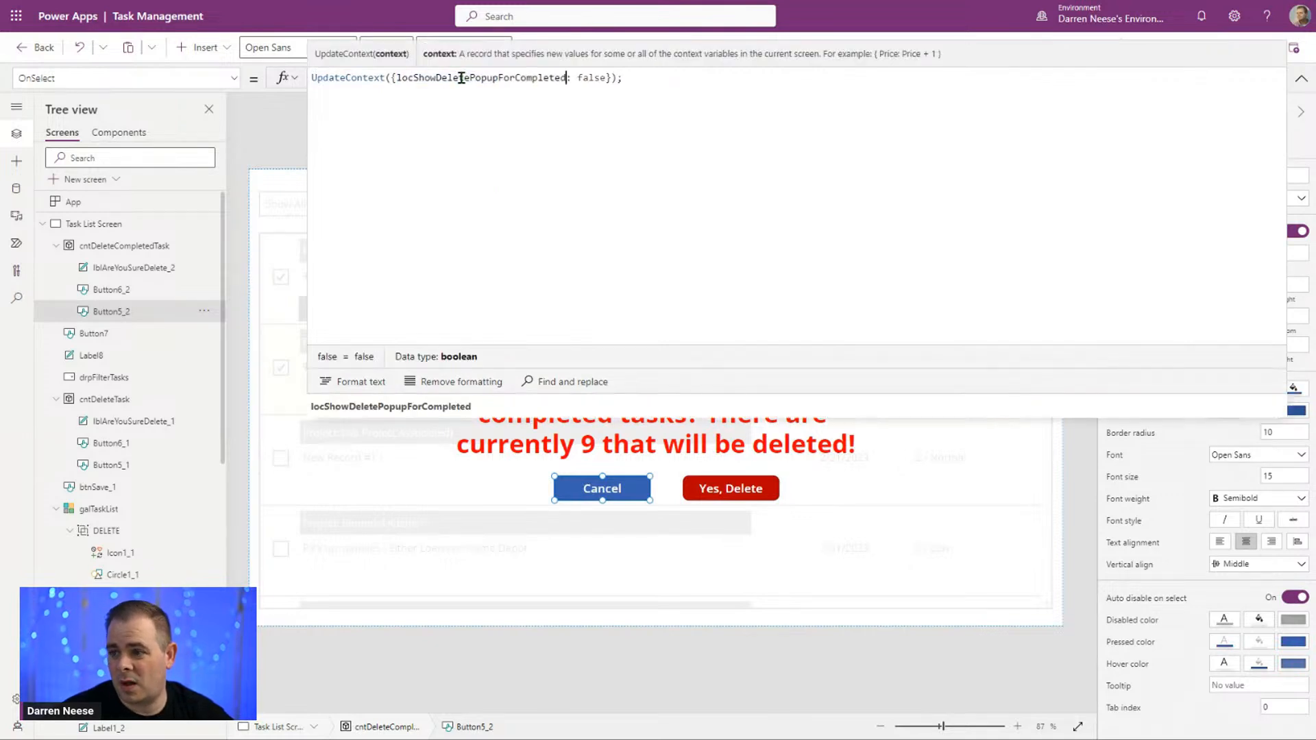
# Step: Delete the Remove call from the Yes, Delete button's OnSelect, leaving blank space above UpdateContext
pyautogui.click(747, 496)
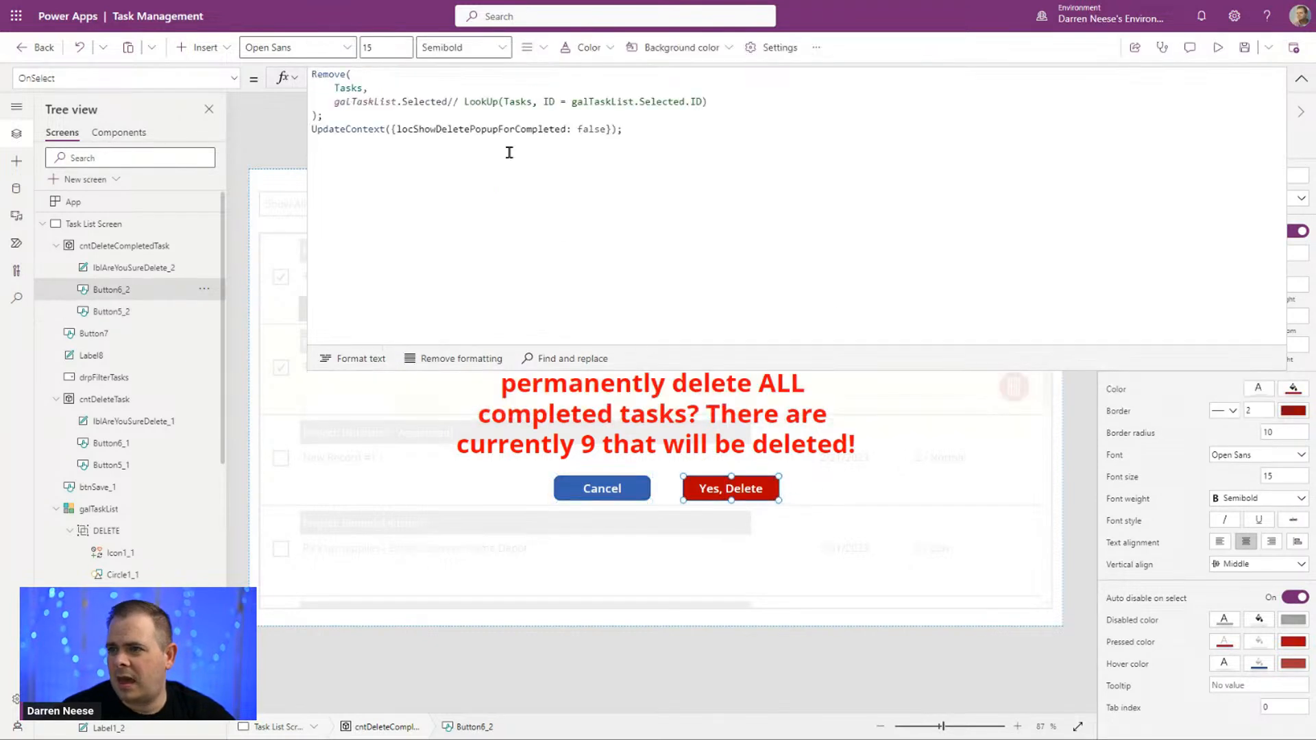
pyautogui.moveTo(356, 116); pyautogui.dragTo(285, 70)
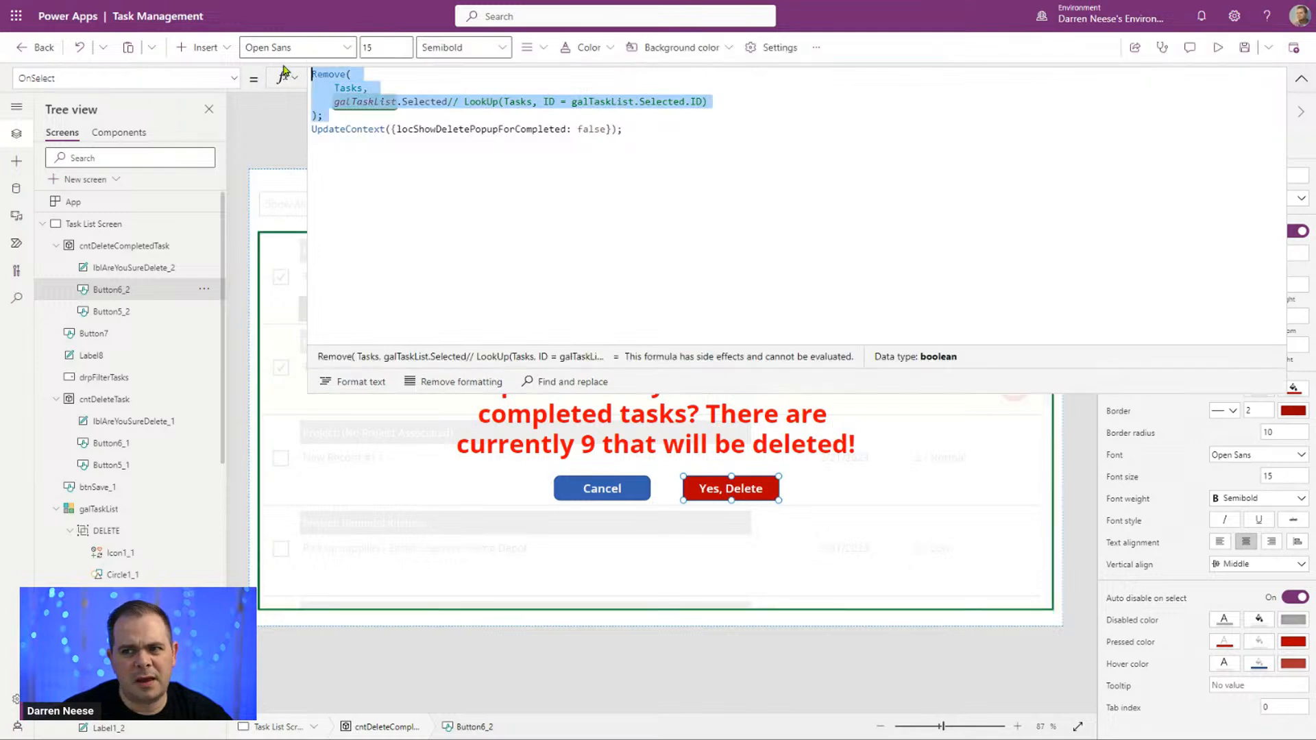
pyautogui.press('BackSpace')
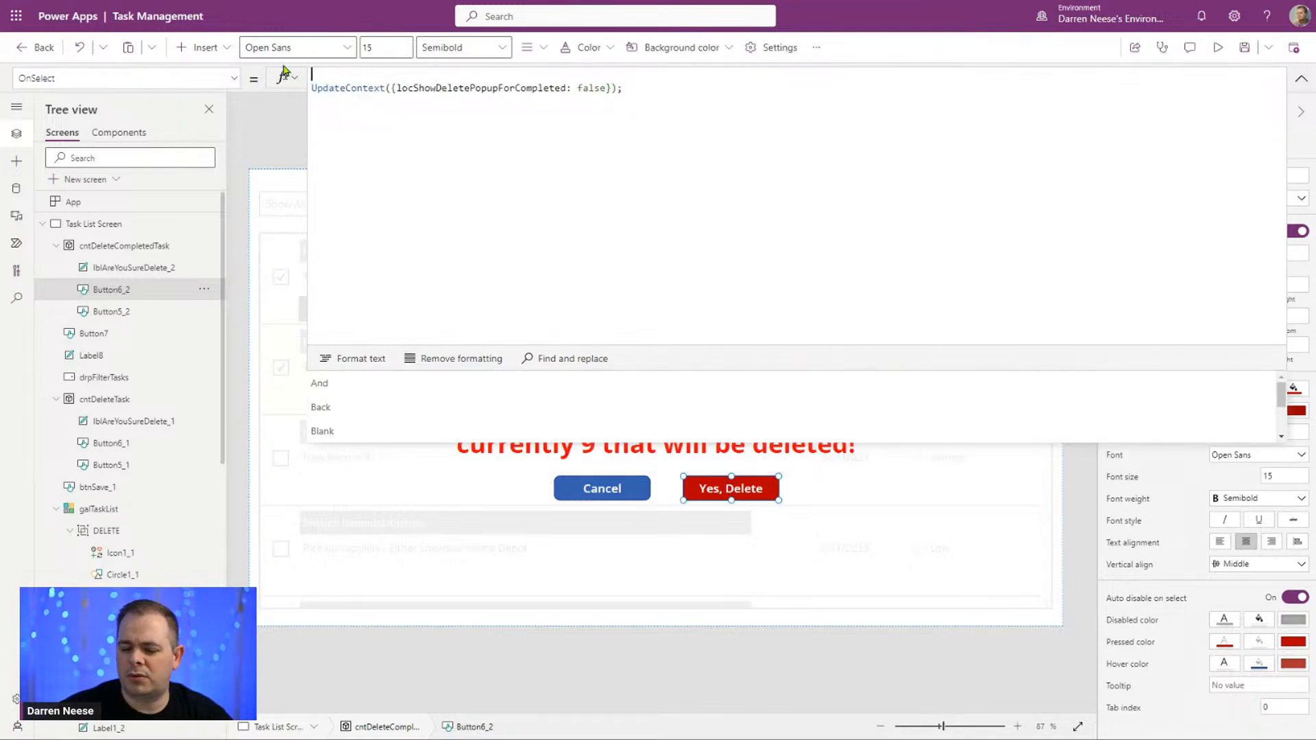
pyautogui.hotkey('shift', 'Return')
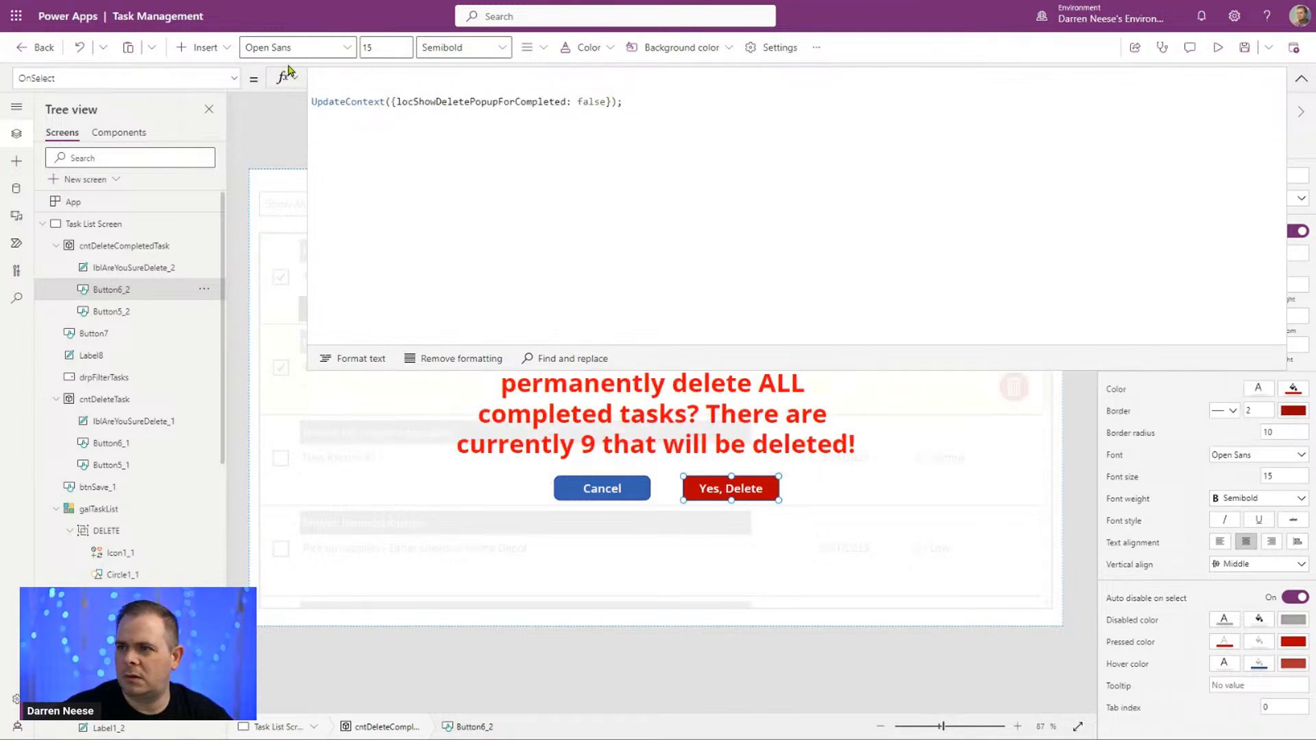
pyautogui.click(1301, 78)
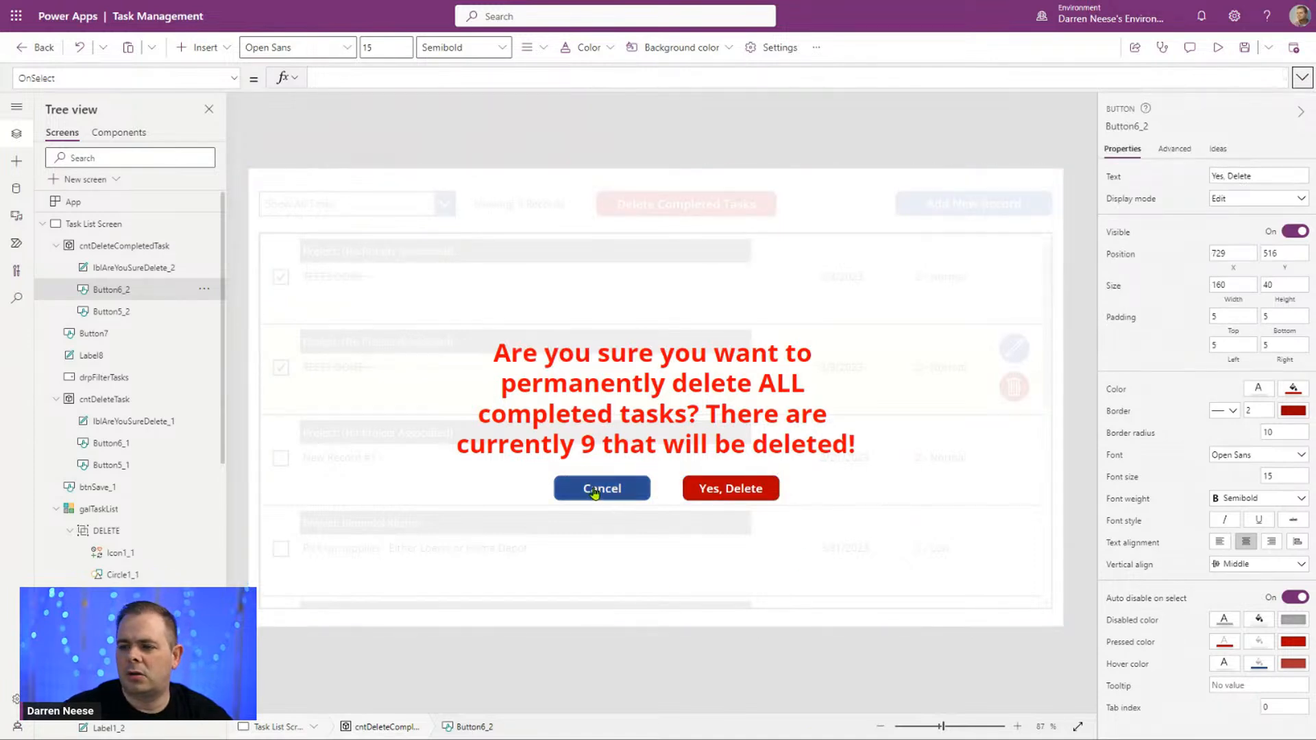
# Step: Dismiss the popup and cut the commented-out ForAll block from the Delete Completed Tasks button's OnSelect, also removing its comment marks
pyautogui.keyDown('alt'); pyautogui.click(599, 488); pyautogui.keyUp('alt')
pyautogui.click(744, 210)
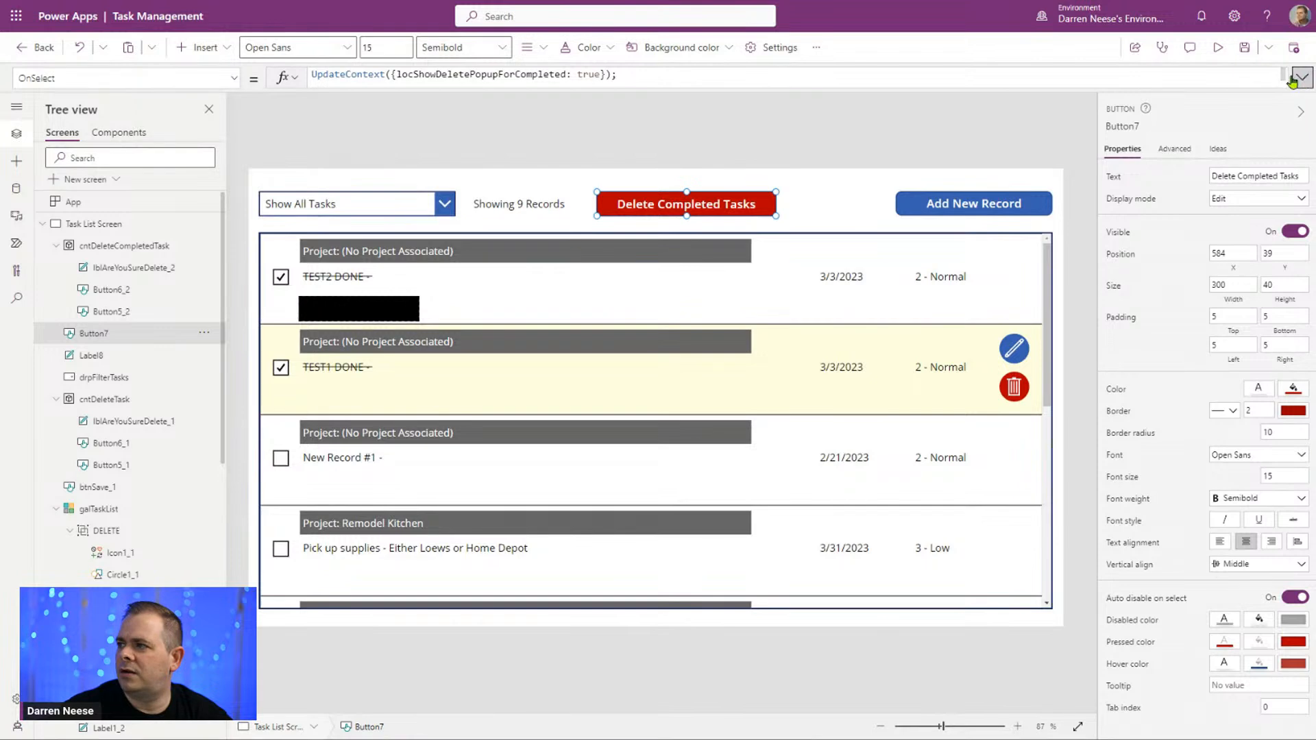
pyautogui.click(1302, 78)
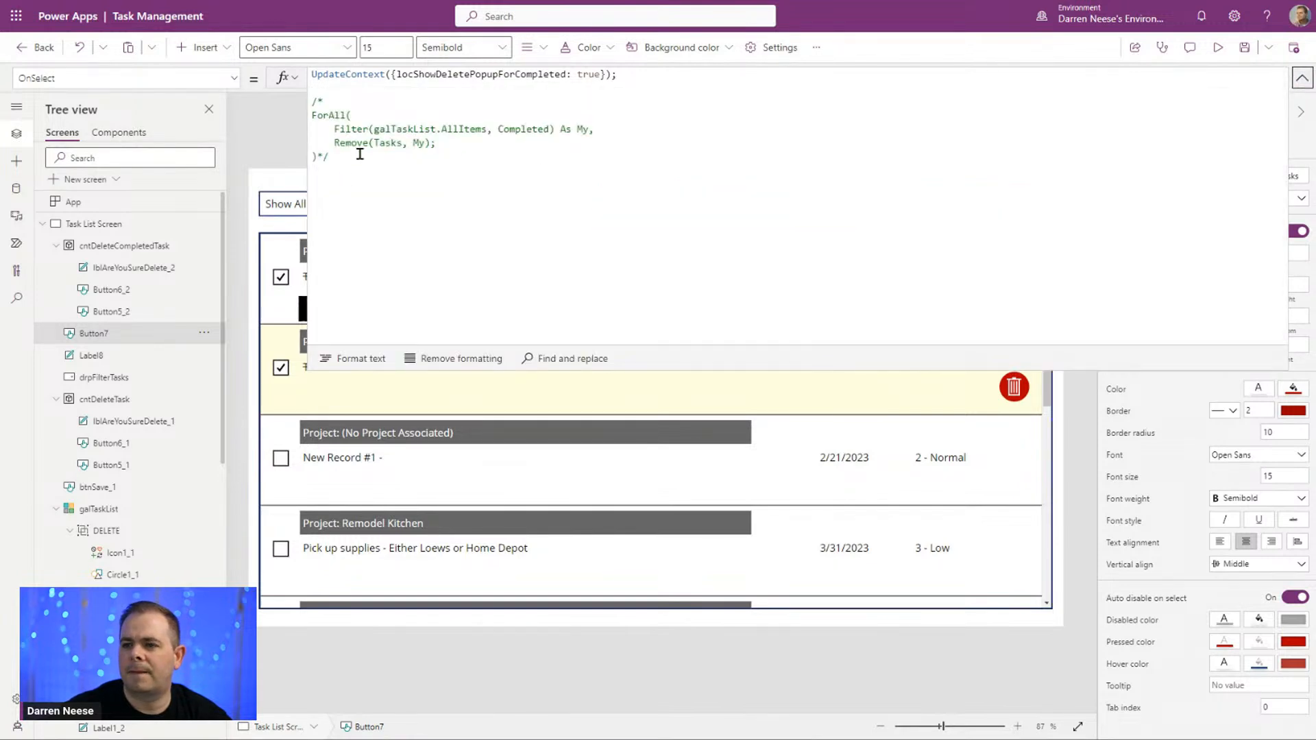
pyautogui.click(321, 156)
pyautogui.press('Return')
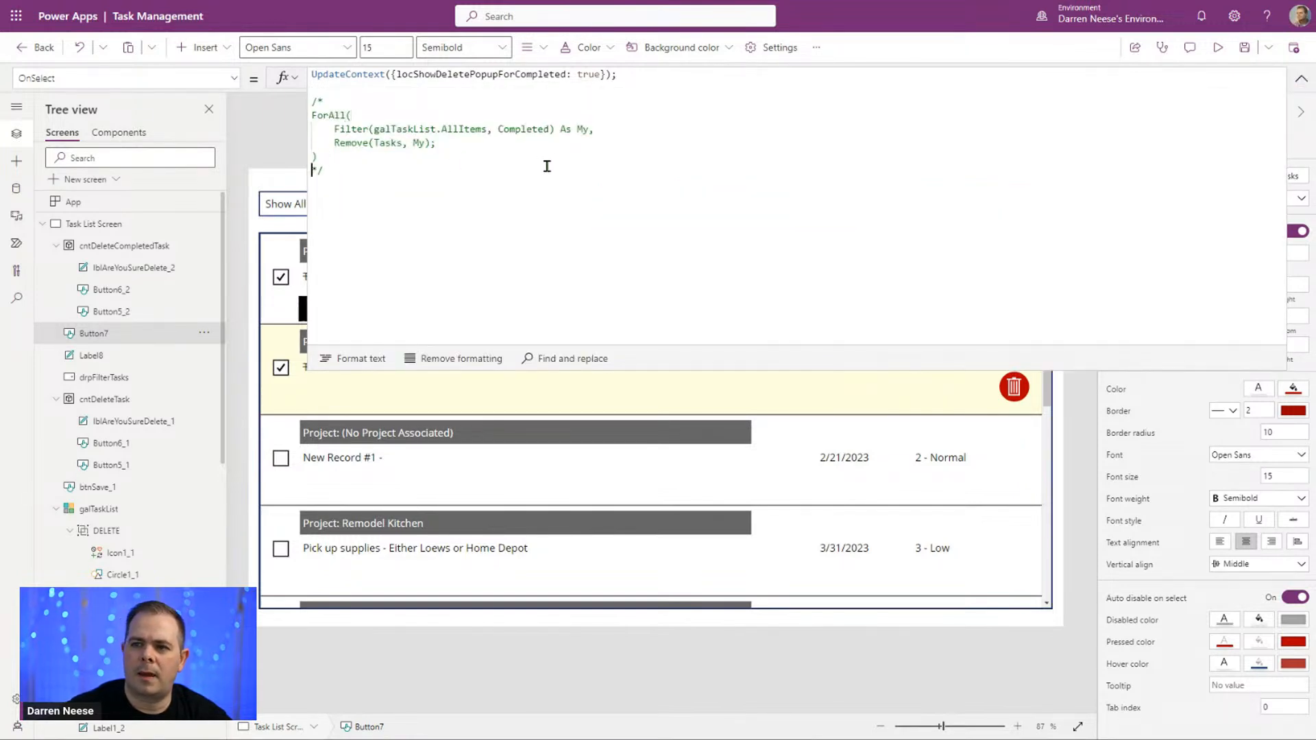
pyautogui.moveTo(331, 152); pyautogui.dragTo(310, 94)
pyautogui.press('Delete')
pyautogui.press('Delete')
pyautogui.press('BackSpace')
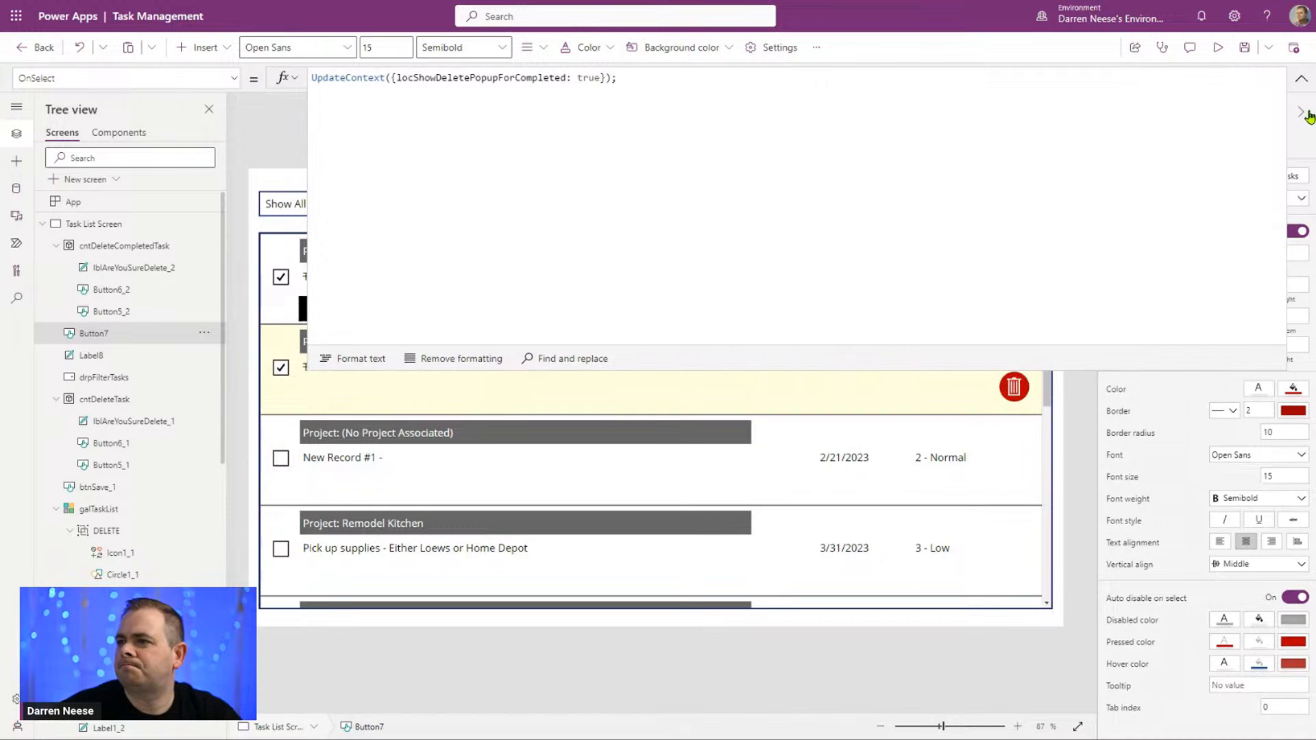
pyautogui.click(1302, 81)
# Step: Reopen the popup and paste the ForAll block above UpdateContext in the Yes, Delete button's OnSelect, ending it with a semicolon
pyautogui.keyDown('alt'); pyautogui.click(752, 214); pyautogui.keyUp('alt')
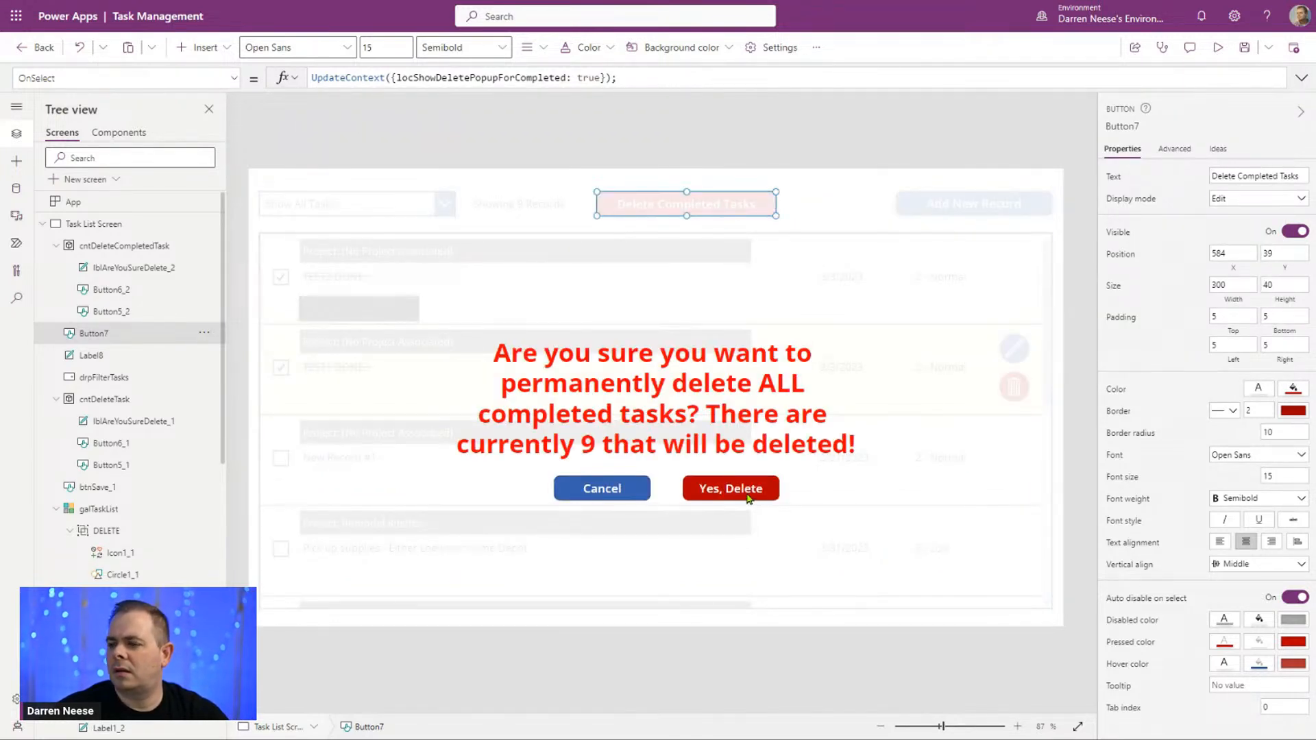
pyautogui.click(746, 493)
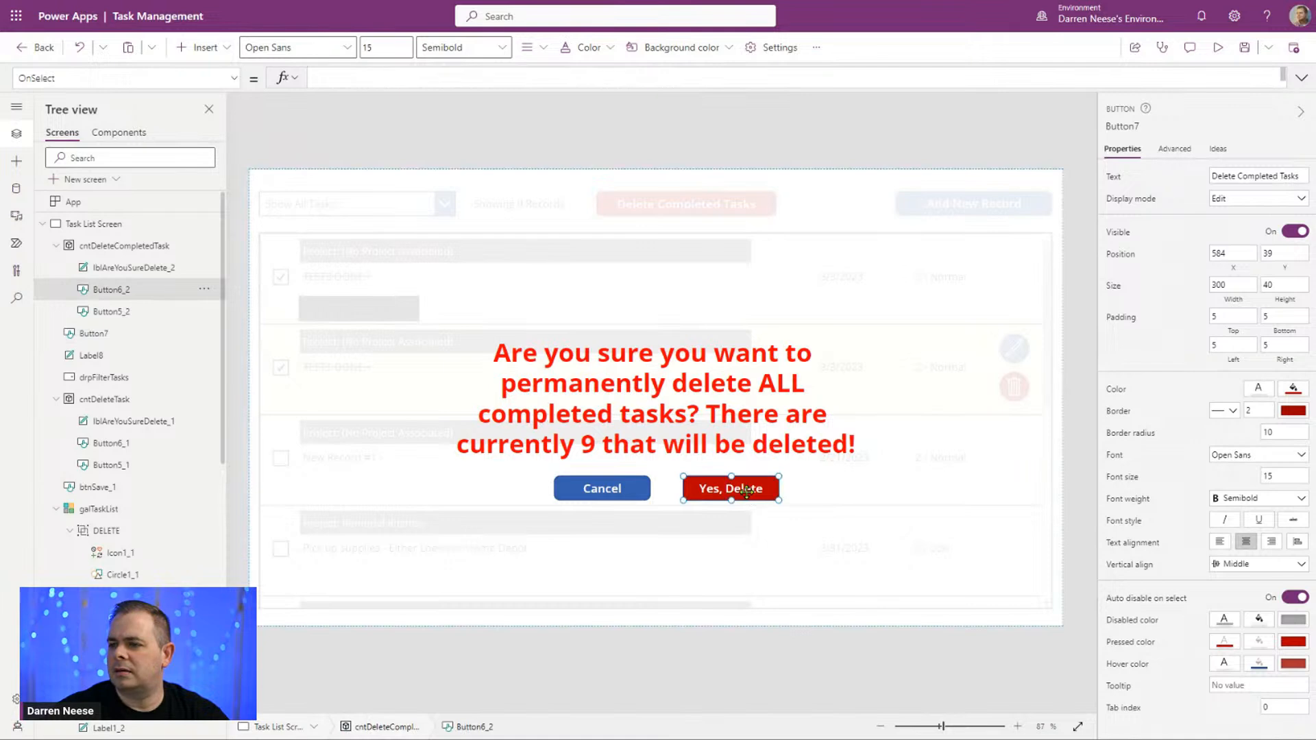
pyautogui.click(1302, 79)
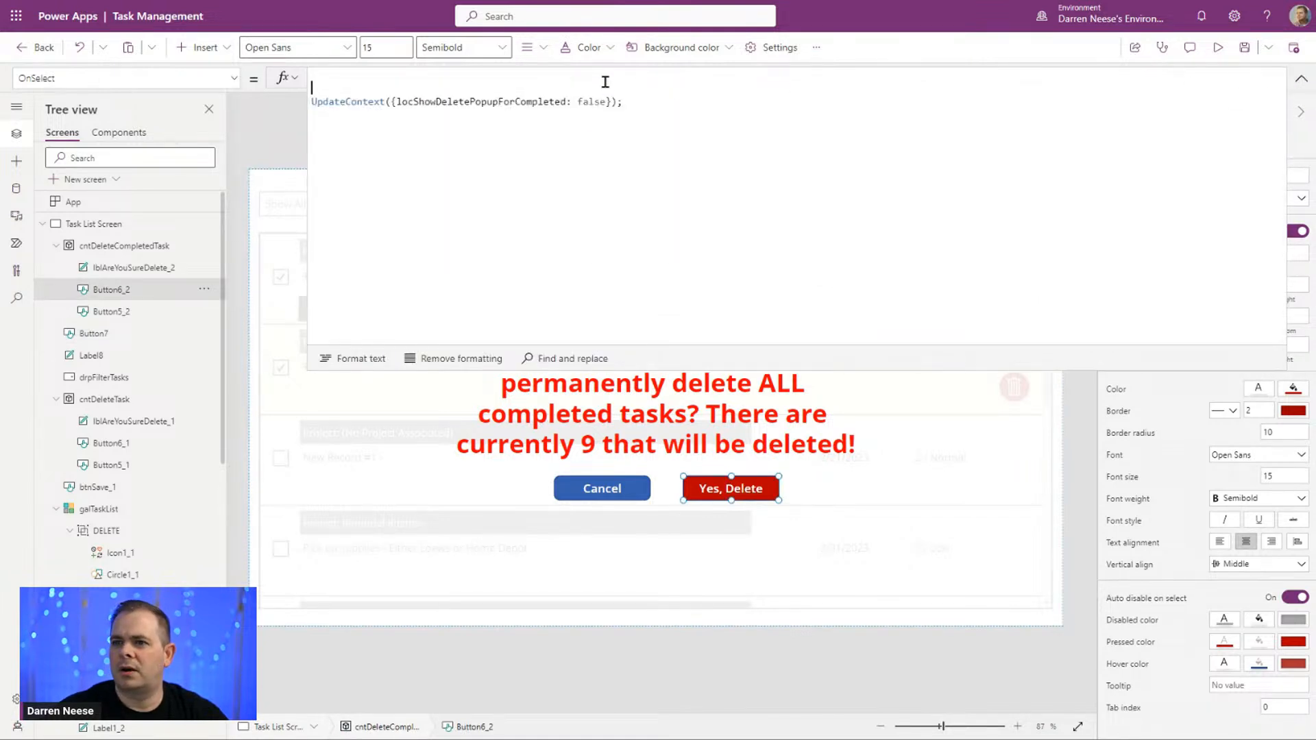
pyautogui.write('ForAll(     Filter(galTaskList.AllItems, Completed) As My,     Remove(Tasks, My); )')
pyautogui.click(412, 76)
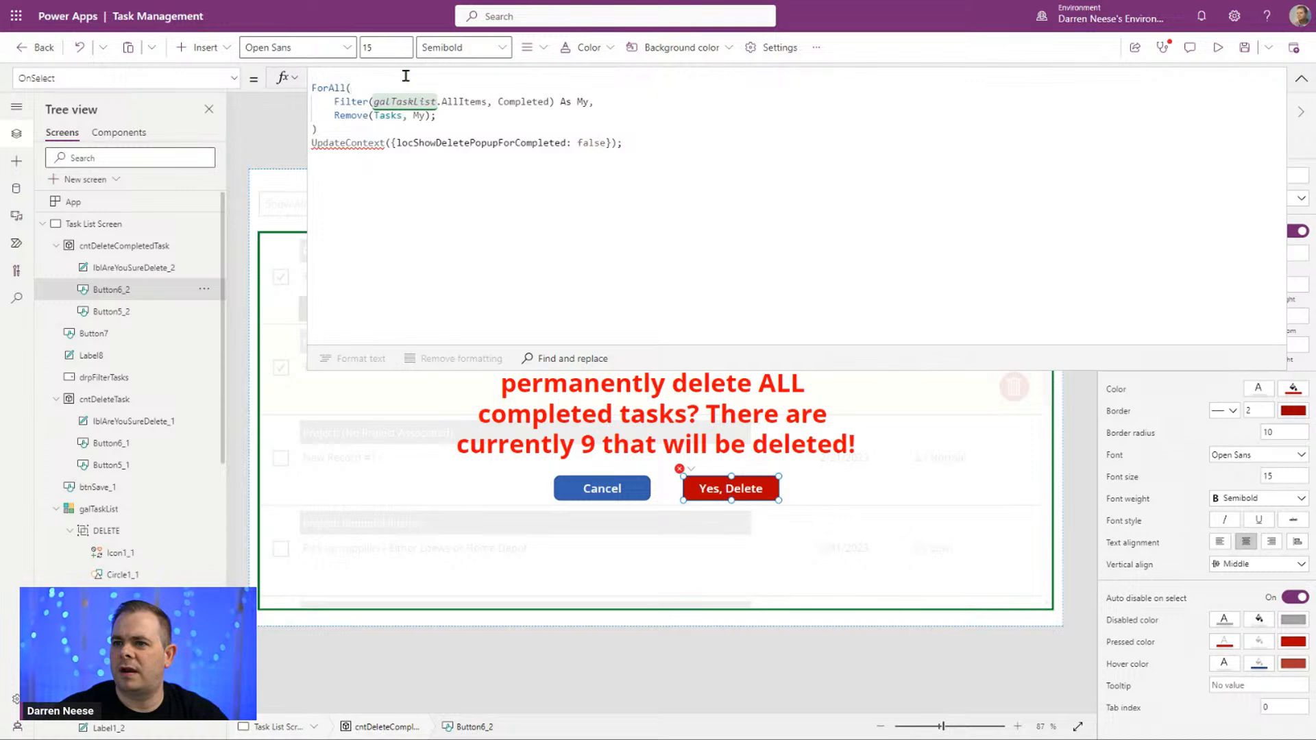
pyautogui.press('Delete')
pyautogui.click(378, 117)
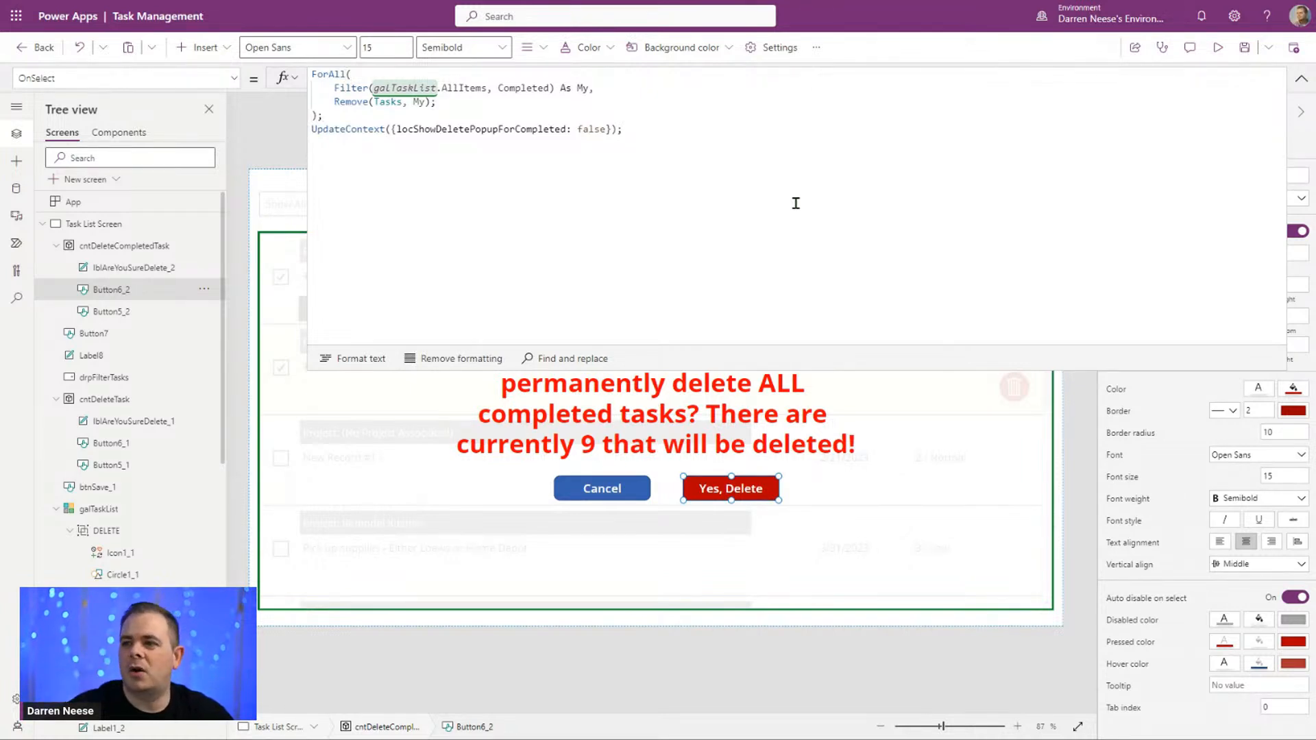
# Step: Format the Yes, Delete button's OnSelect formula and remove the blank line before the ForAll block's closing parenthesis
pyautogui.click(377, 360)
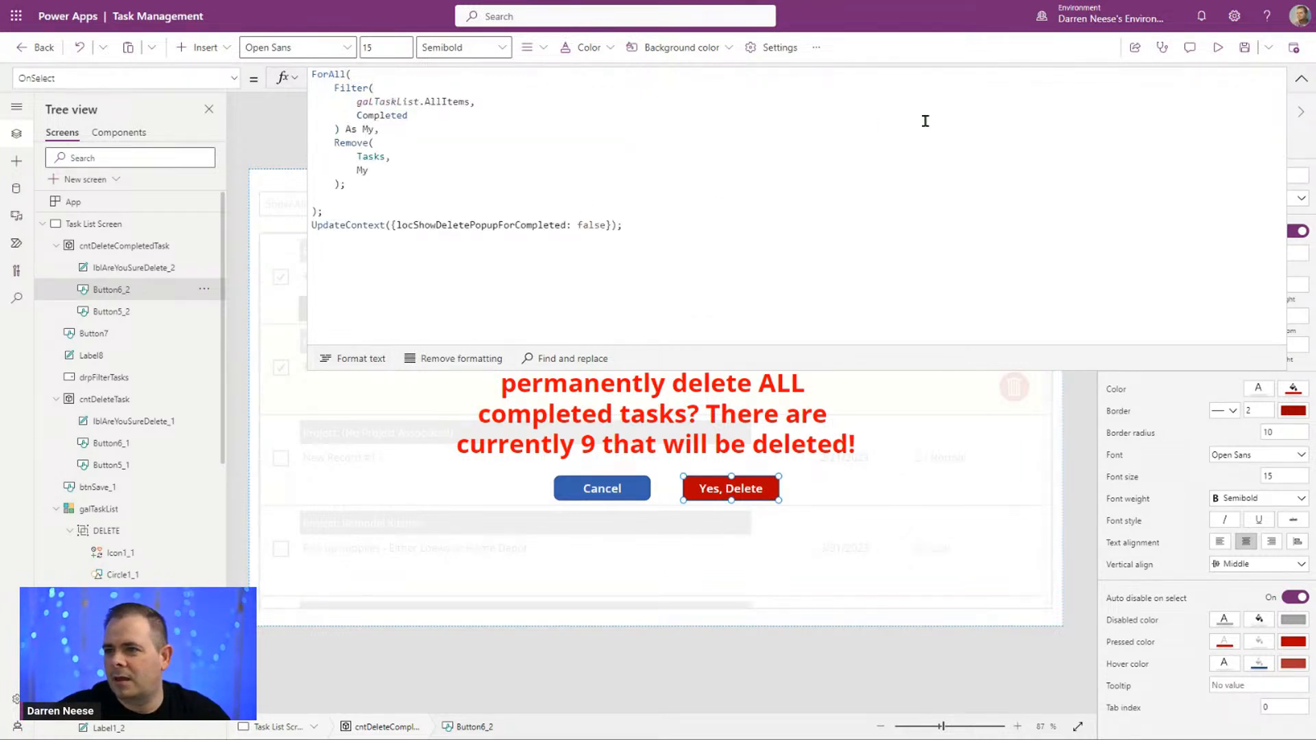
pyautogui.click(367, 182)
pyautogui.press('Delete')
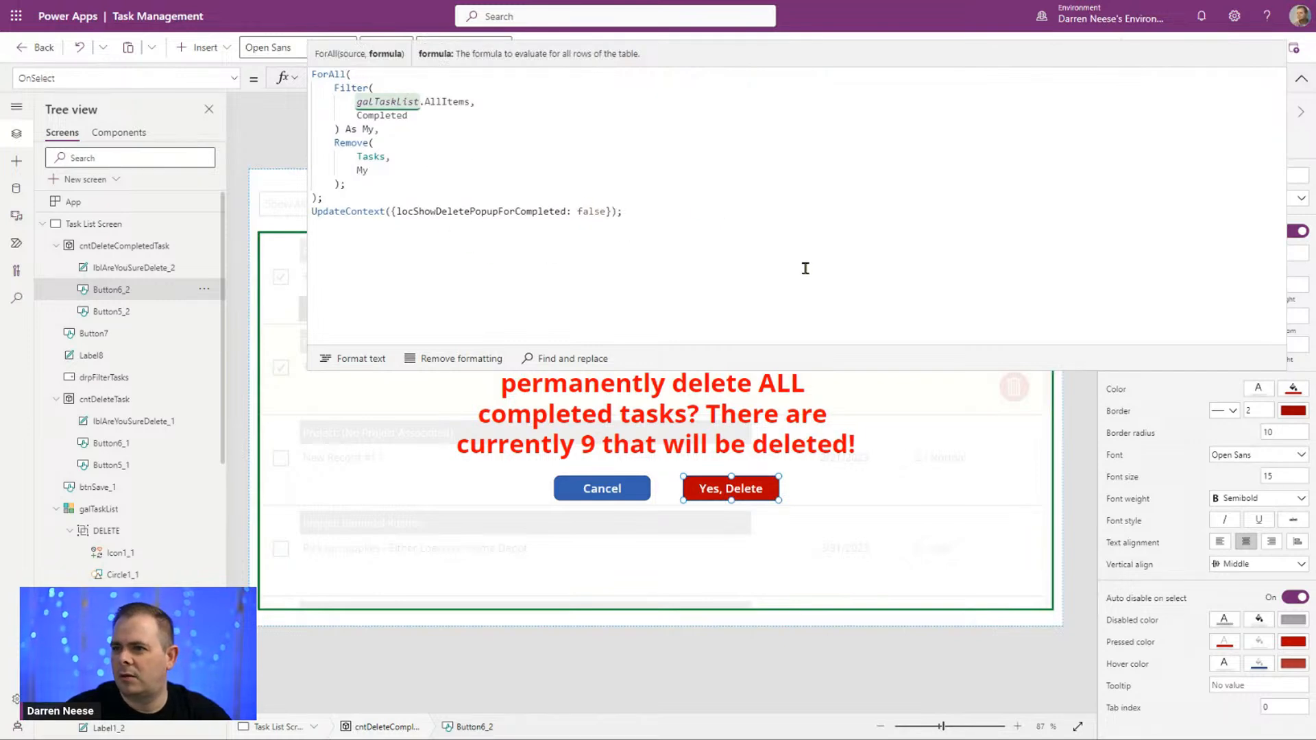
pyautogui.click(1302, 79)
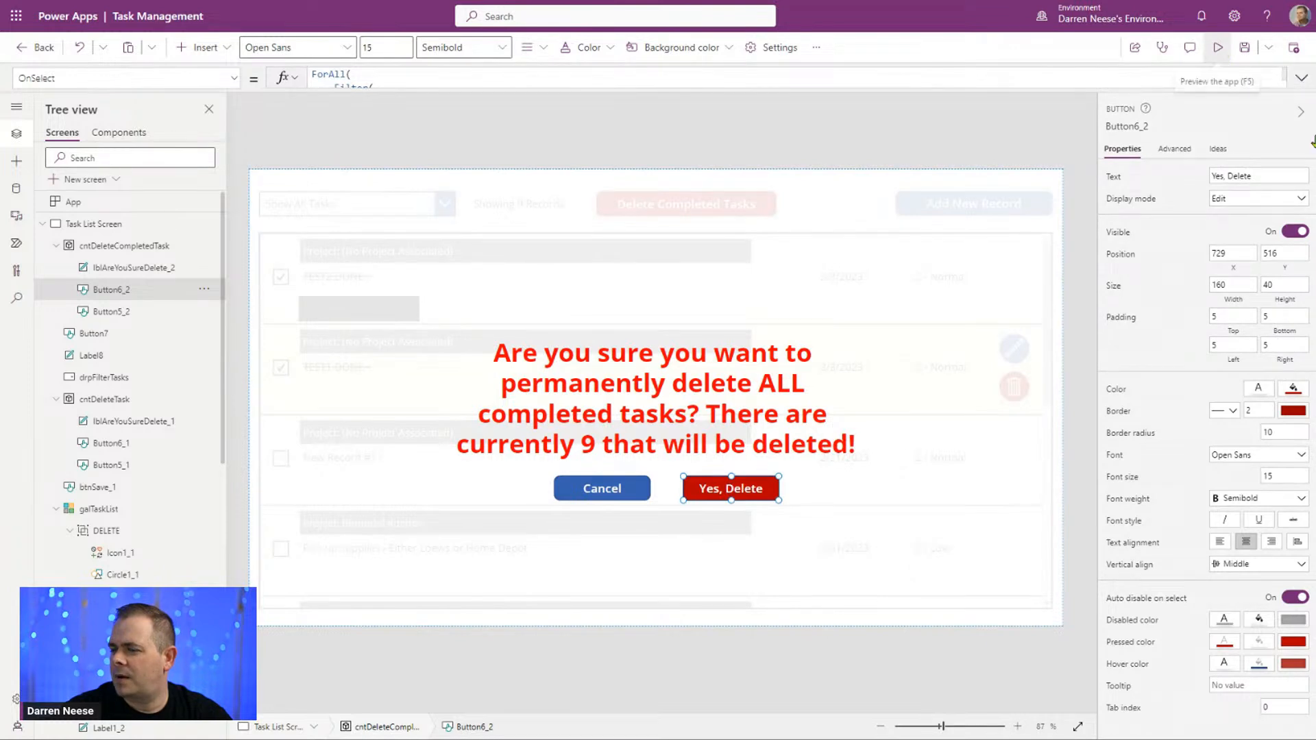
# Step: Preview the app and compare the count in the completed-tasks popup under Show Completed Tasks and Show All Tasks, without deleting anything
pyautogui.click(1218, 47)
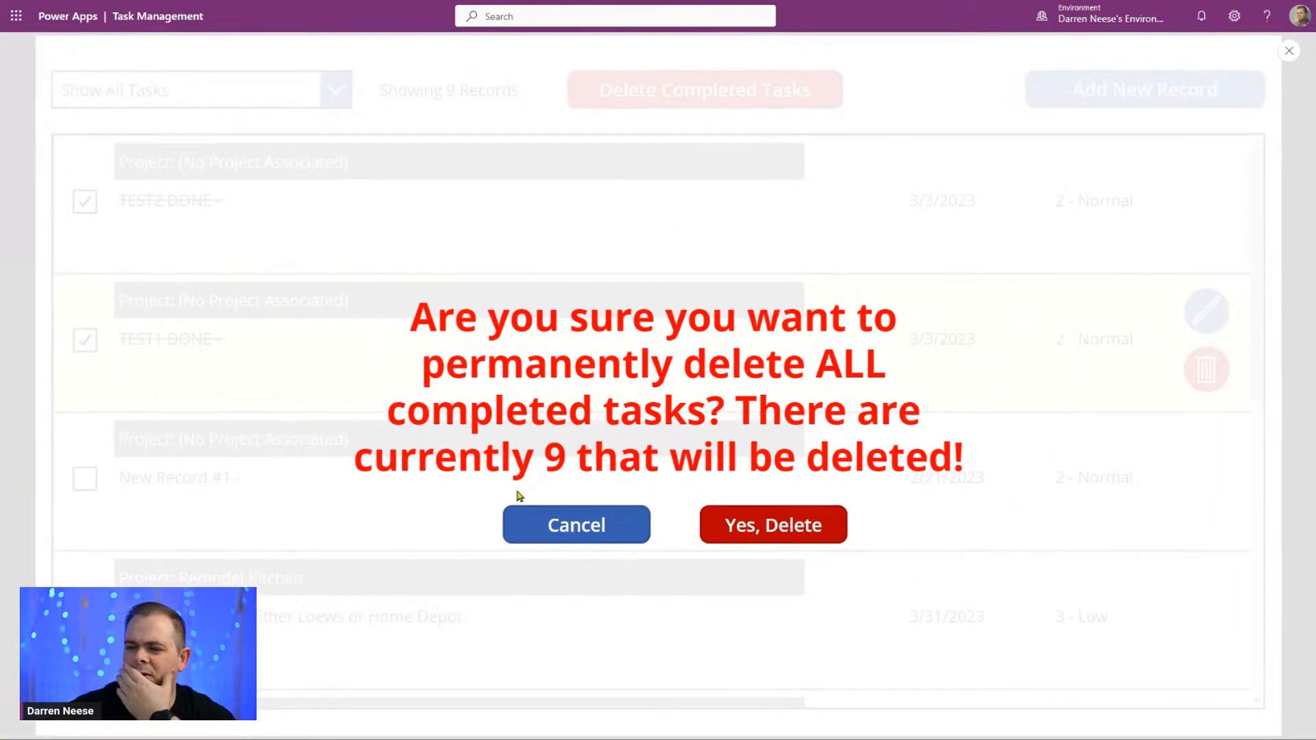
pyautogui.click(581, 529)
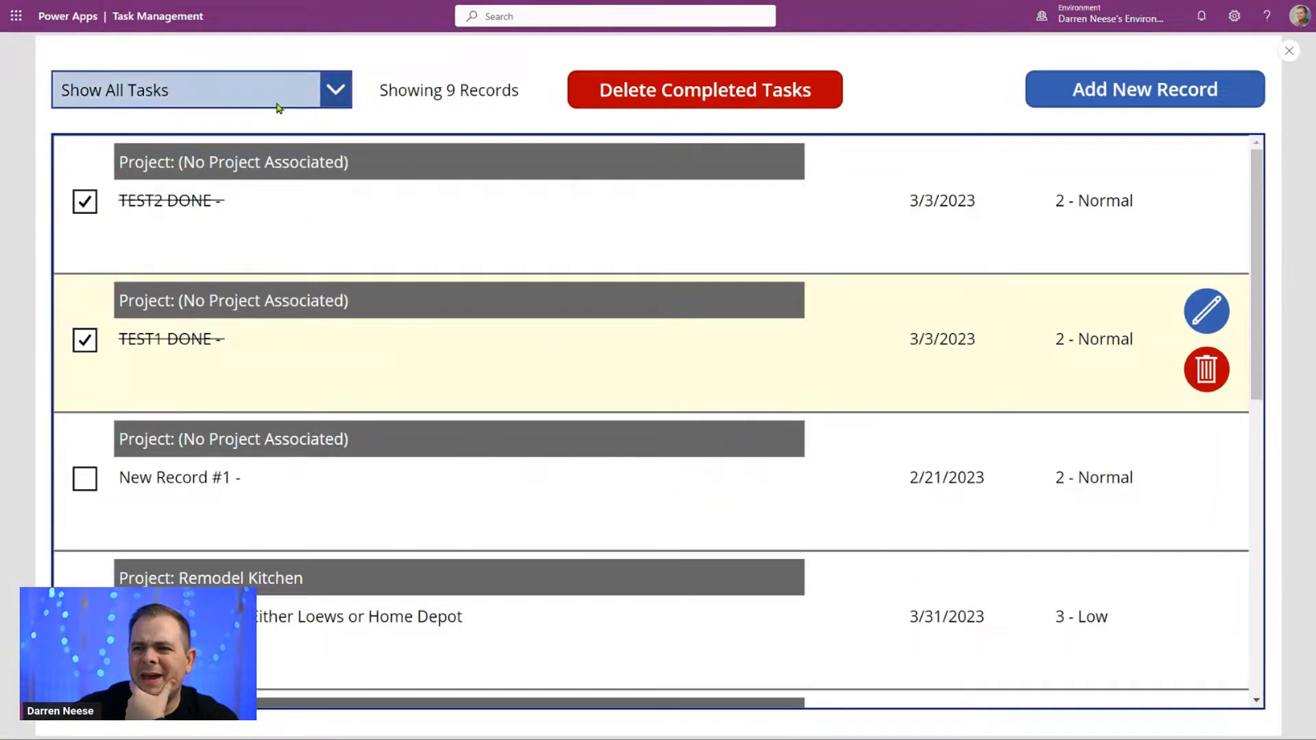
pyautogui.click(278, 96)
pyautogui.click(266, 159)
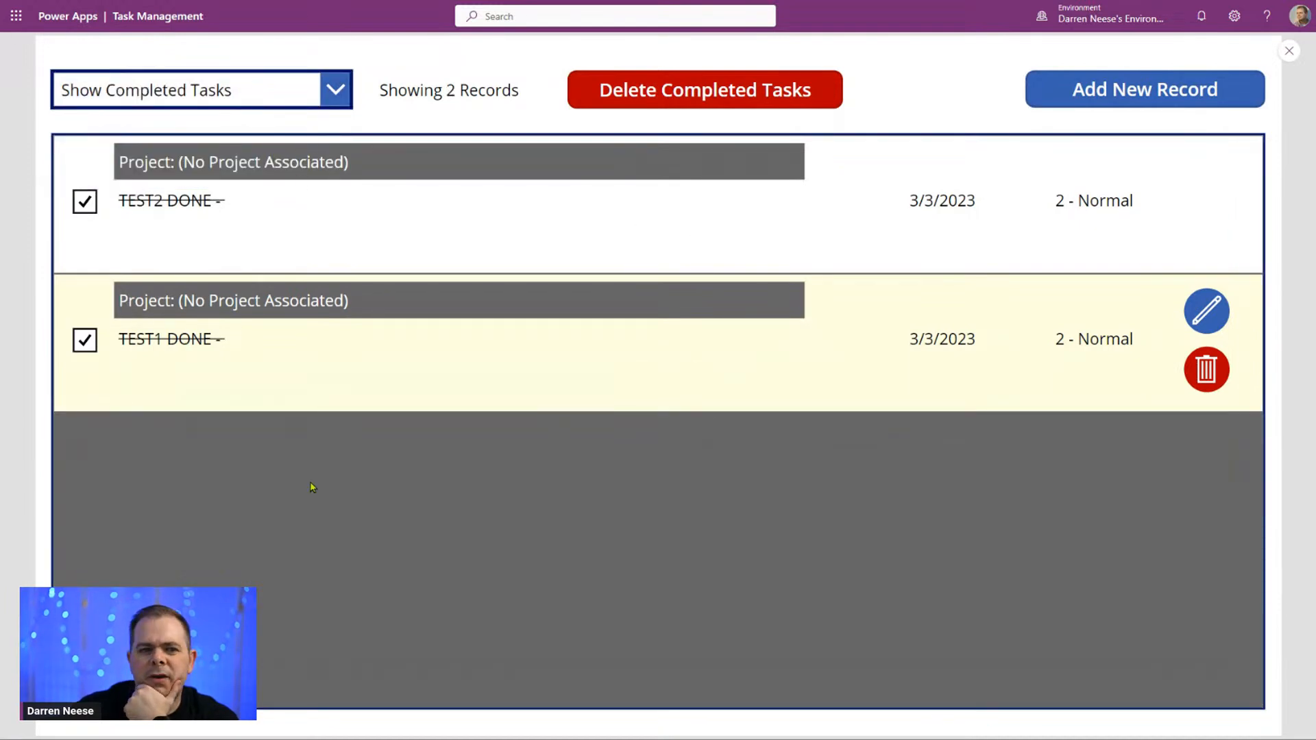
pyautogui.click(674, 99)
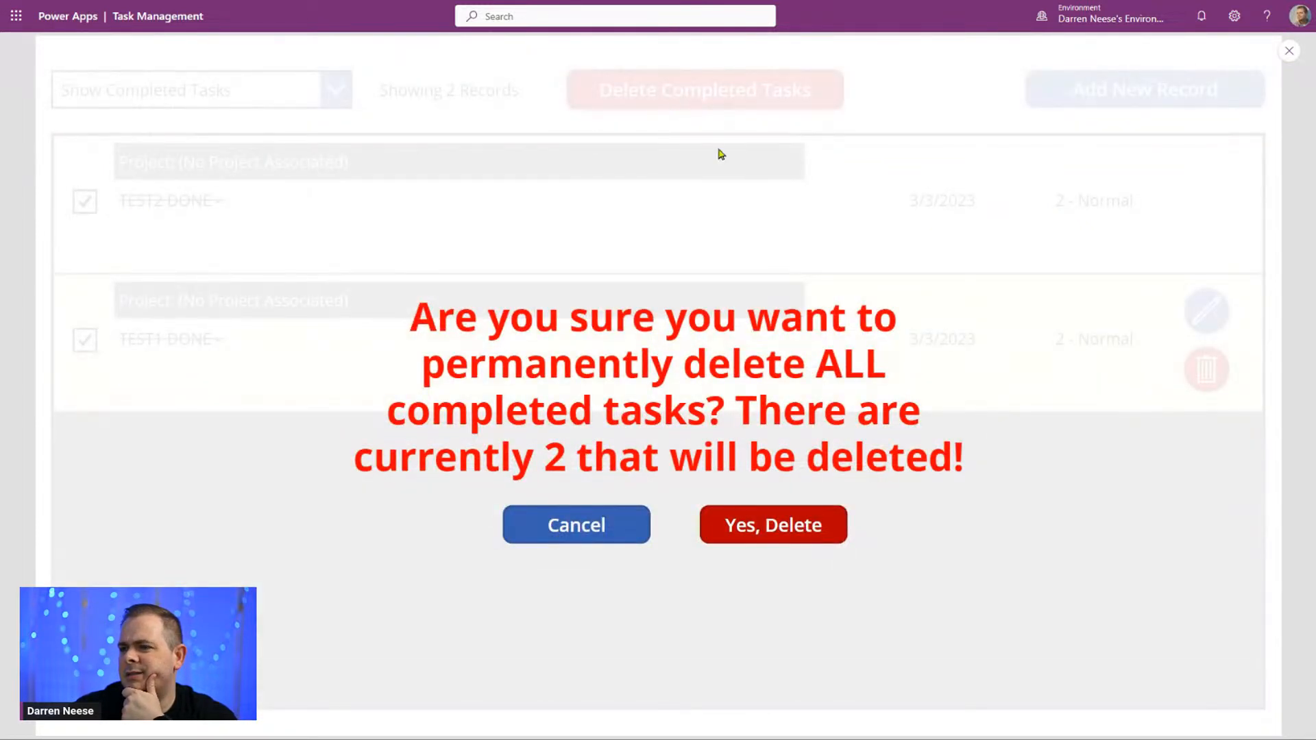
pyautogui.click(550, 529)
pyautogui.click(297, 81)
pyautogui.click(253, 137)
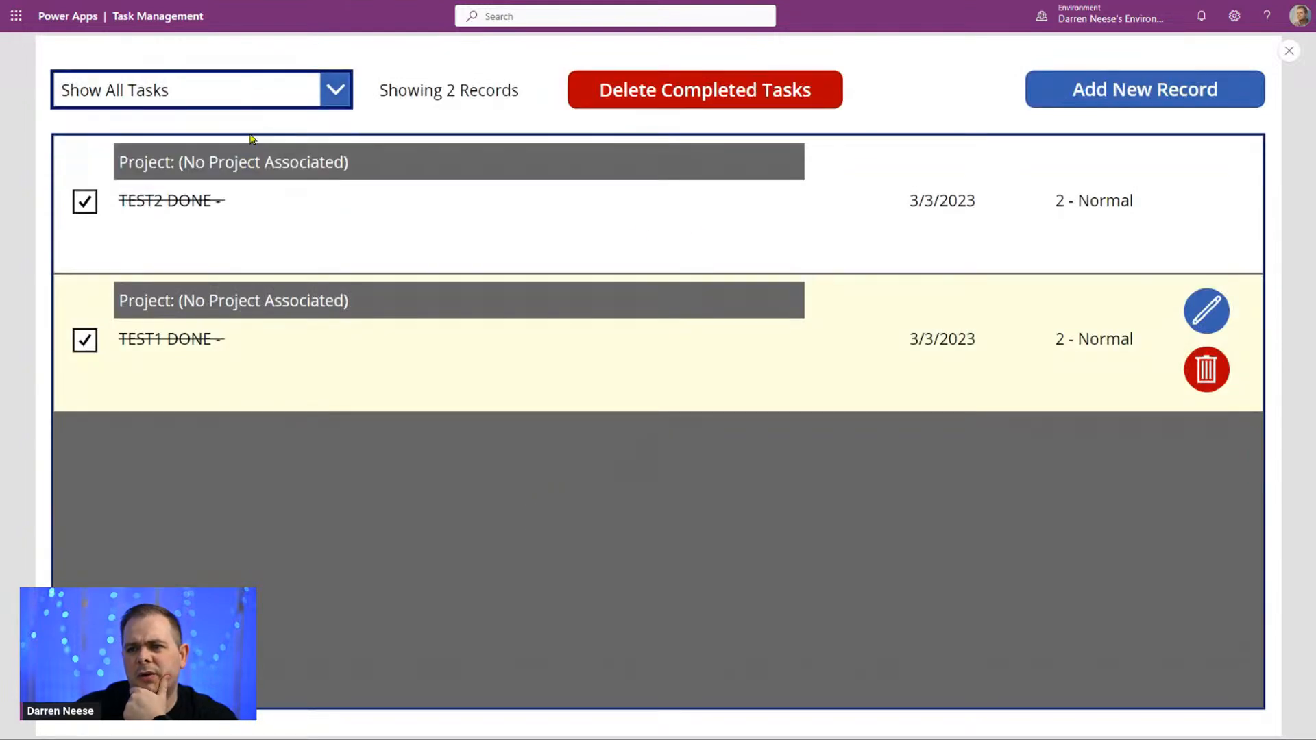
pyautogui.click(737, 102)
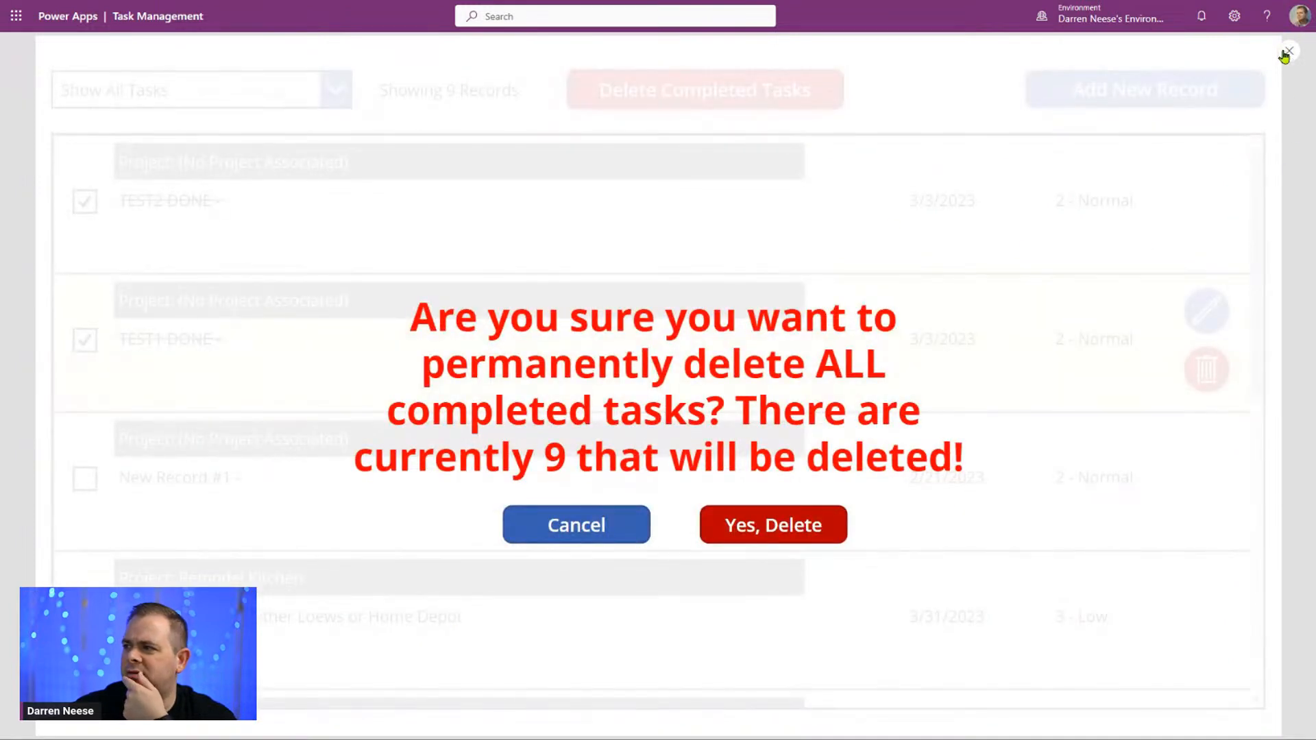
pyautogui.click(1288, 52)
# Step: Format the Text formula of the completed-tasks popup's message label
pyautogui.click(606, 427)
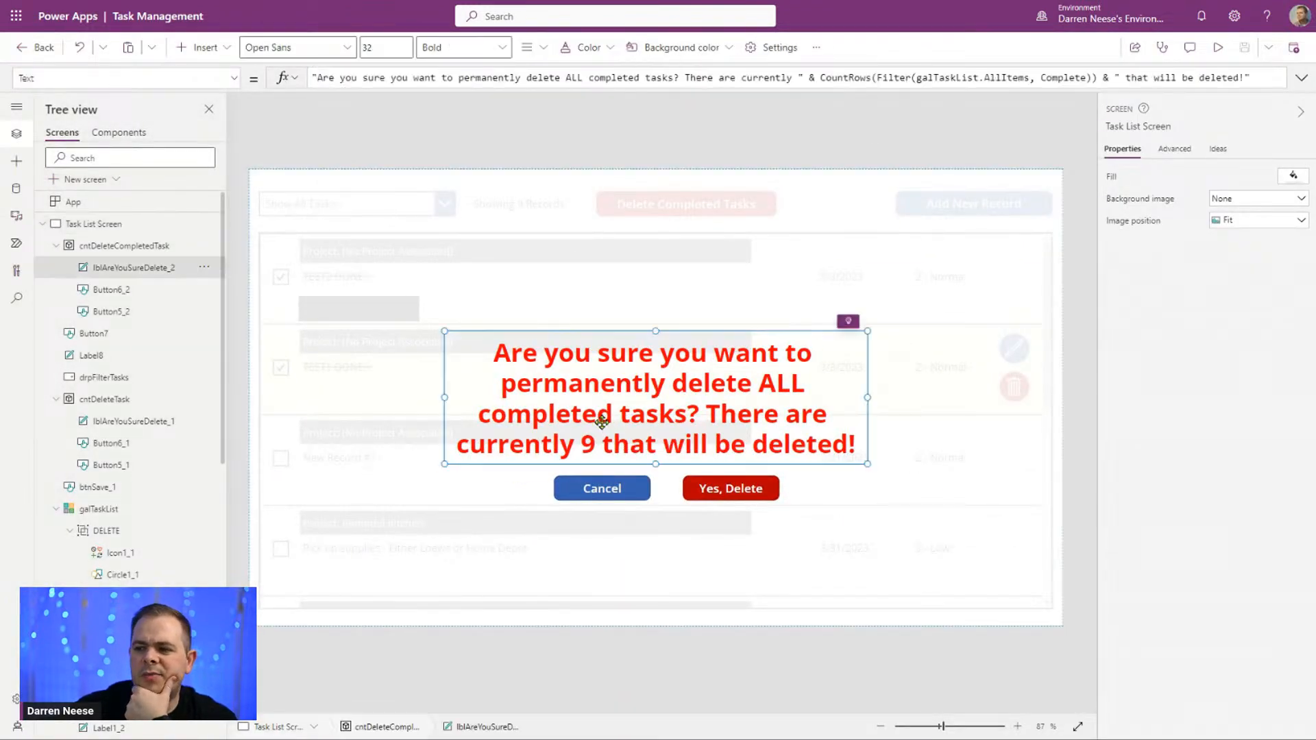
pyautogui.click(1301, 79)
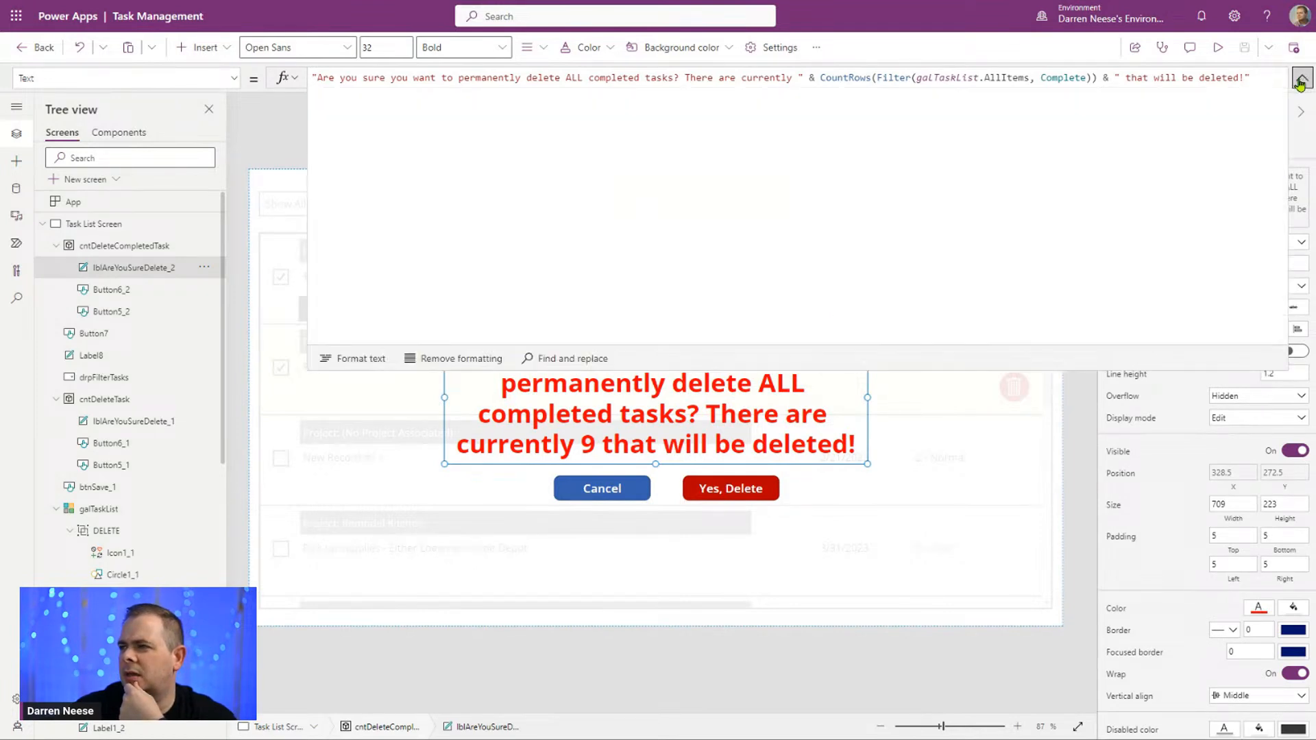
pyautogui.click(375, 361)
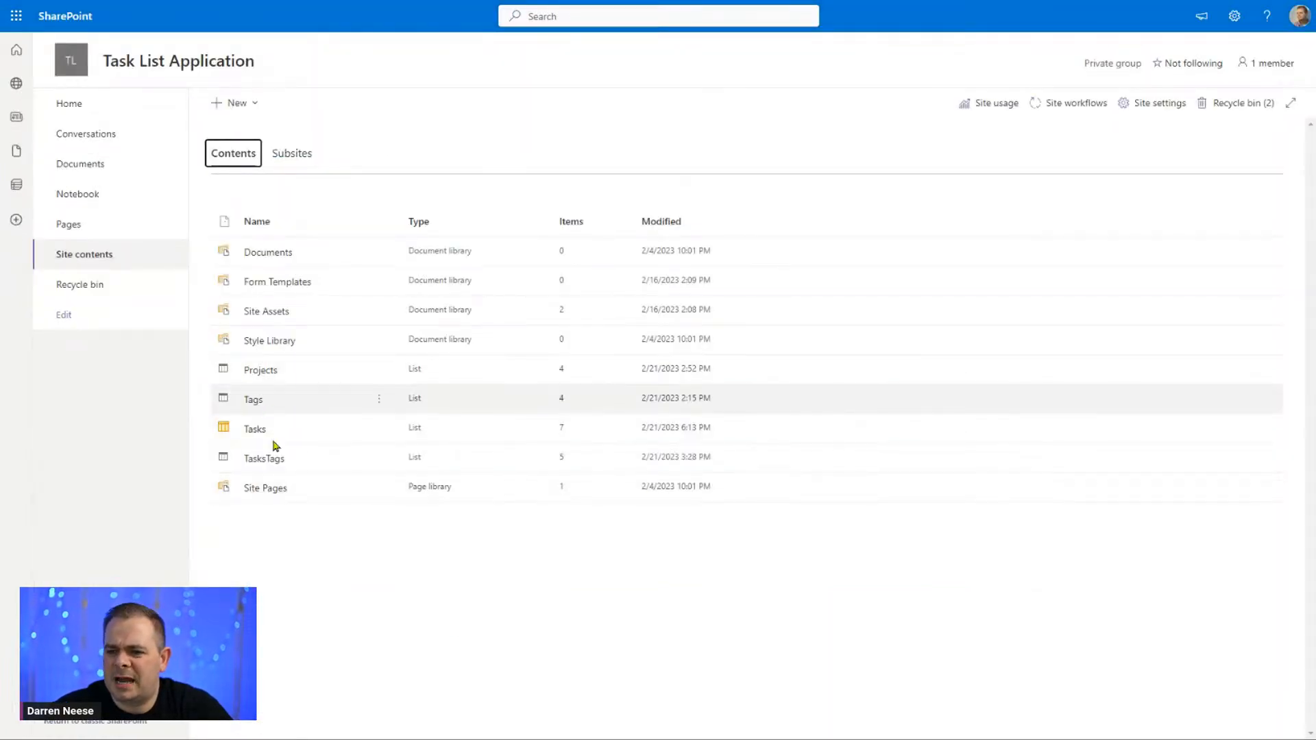
# Step: Look up the completion column in the SharePoint Tasks list and replace Complete with Completed in the message label's Filter condition
pyautogui.click(256, 431)
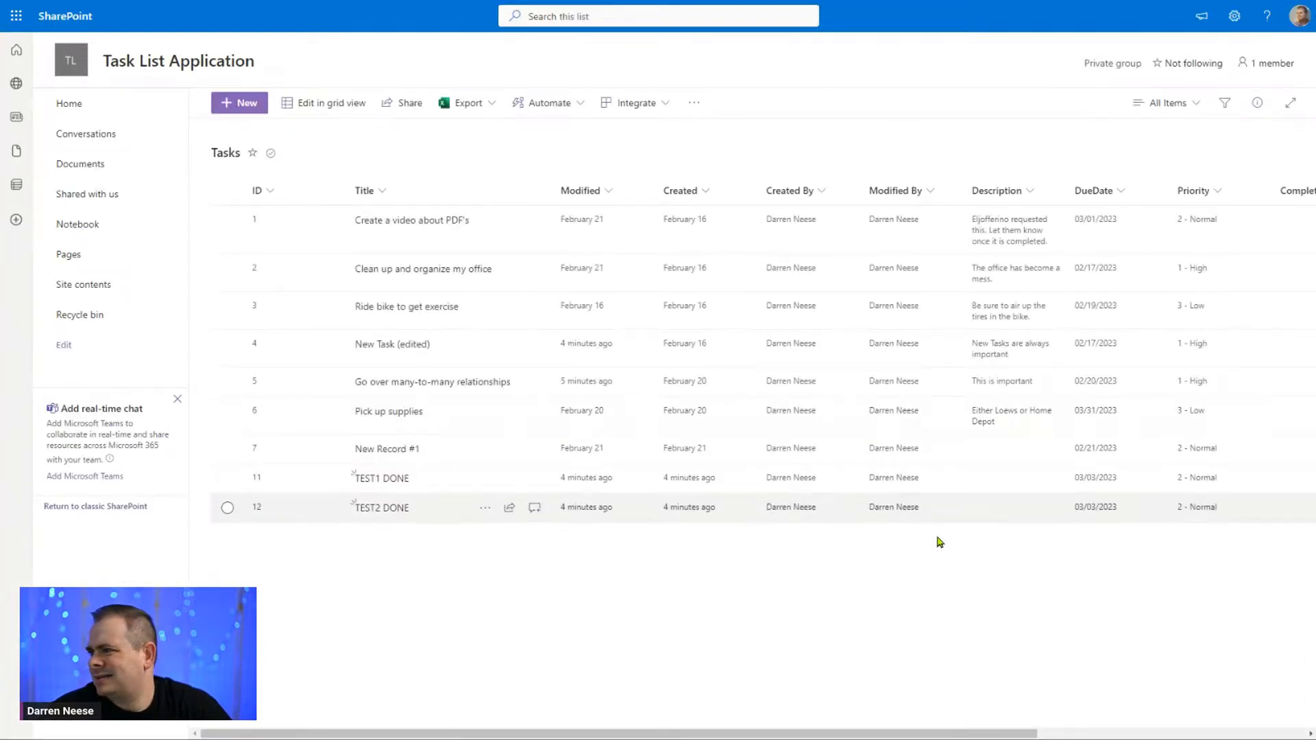
pyautogui.moveTo(493, 734); pyautogui.dragTo(875, 736)
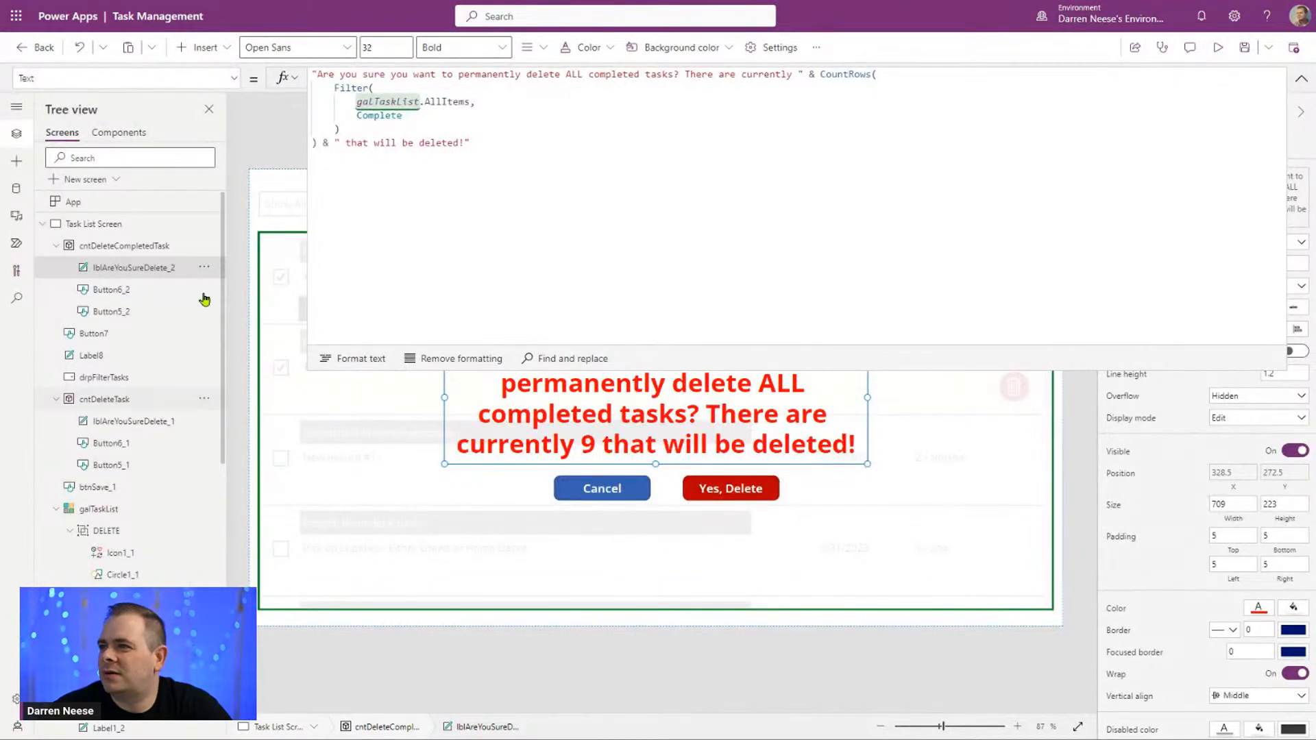
pyautogui.click(536, 200)
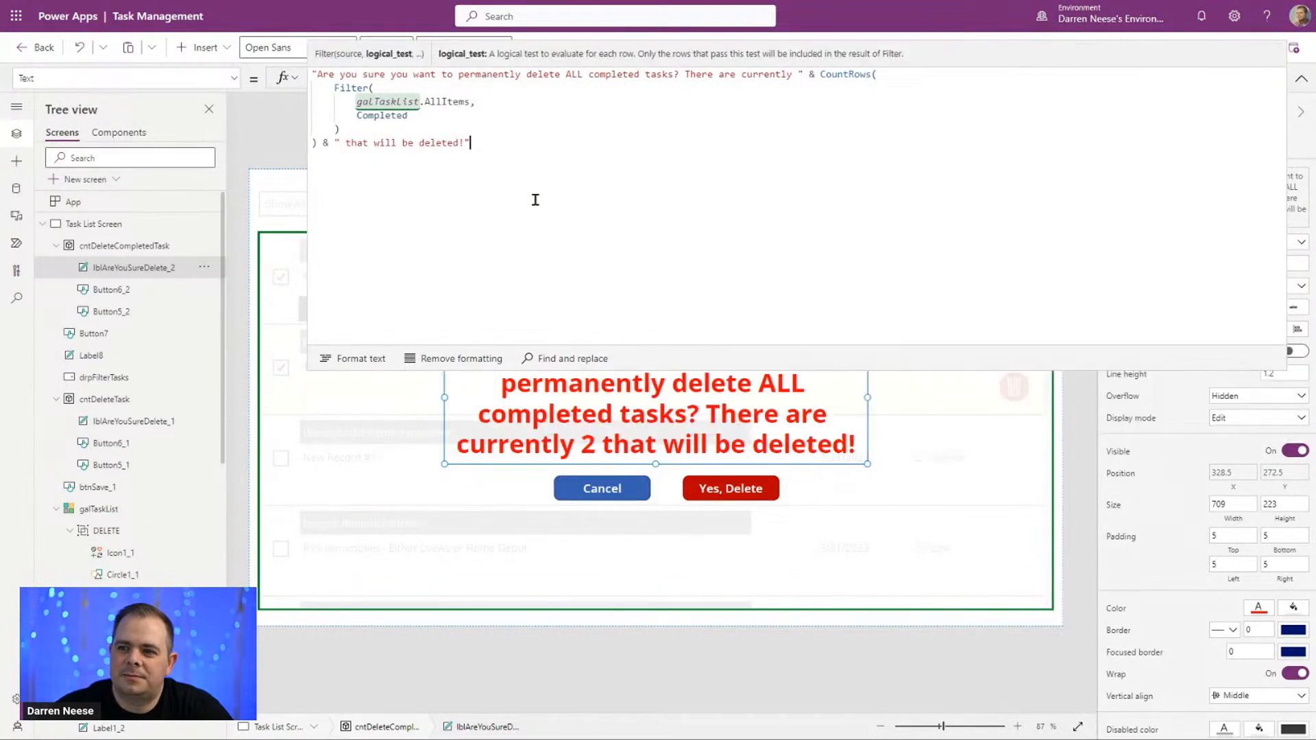
pyautogui.click(1301, 81)
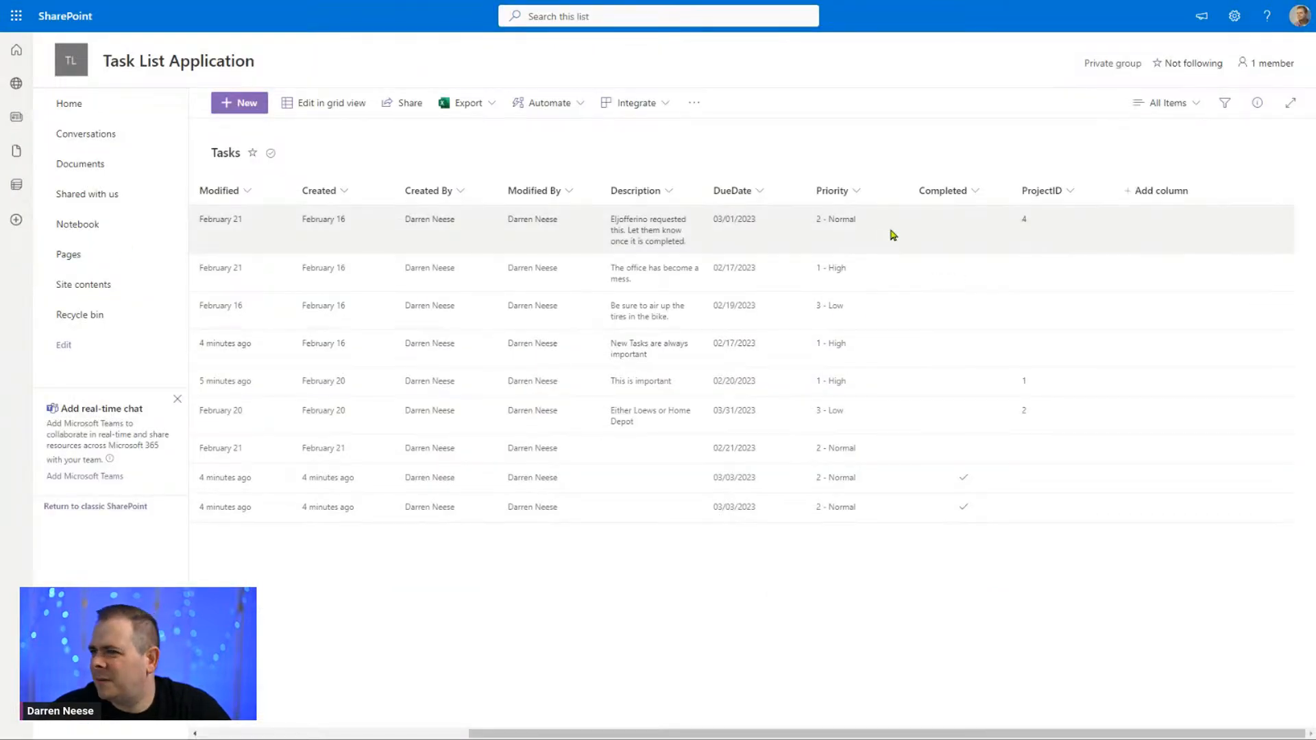
# Step: Examine the Tasks list's columns in SharePoint, including the show or hide columns settings, and leave the view as it is
pyautogui.click(427, 734)
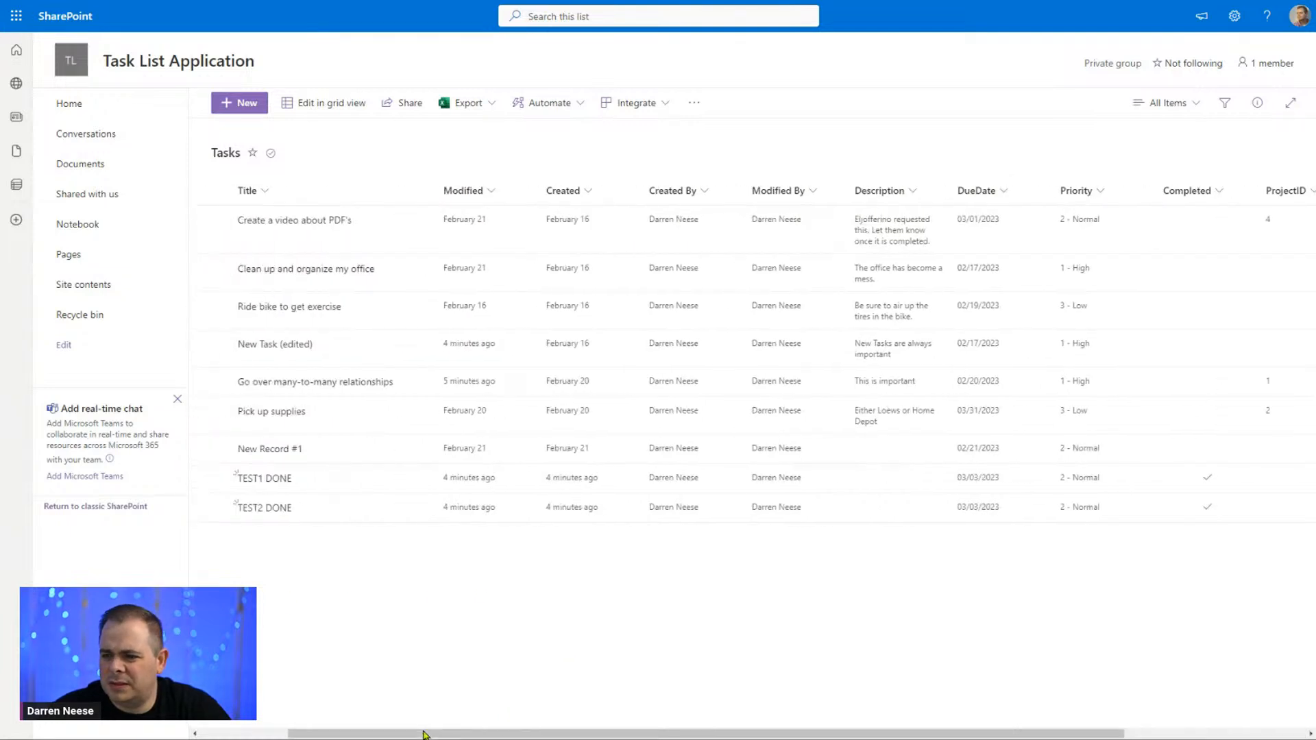
pyautogui.moveTo(426, 735); pyautogui.dragTo(761, 730)
pyautogui.click(1167, 192)
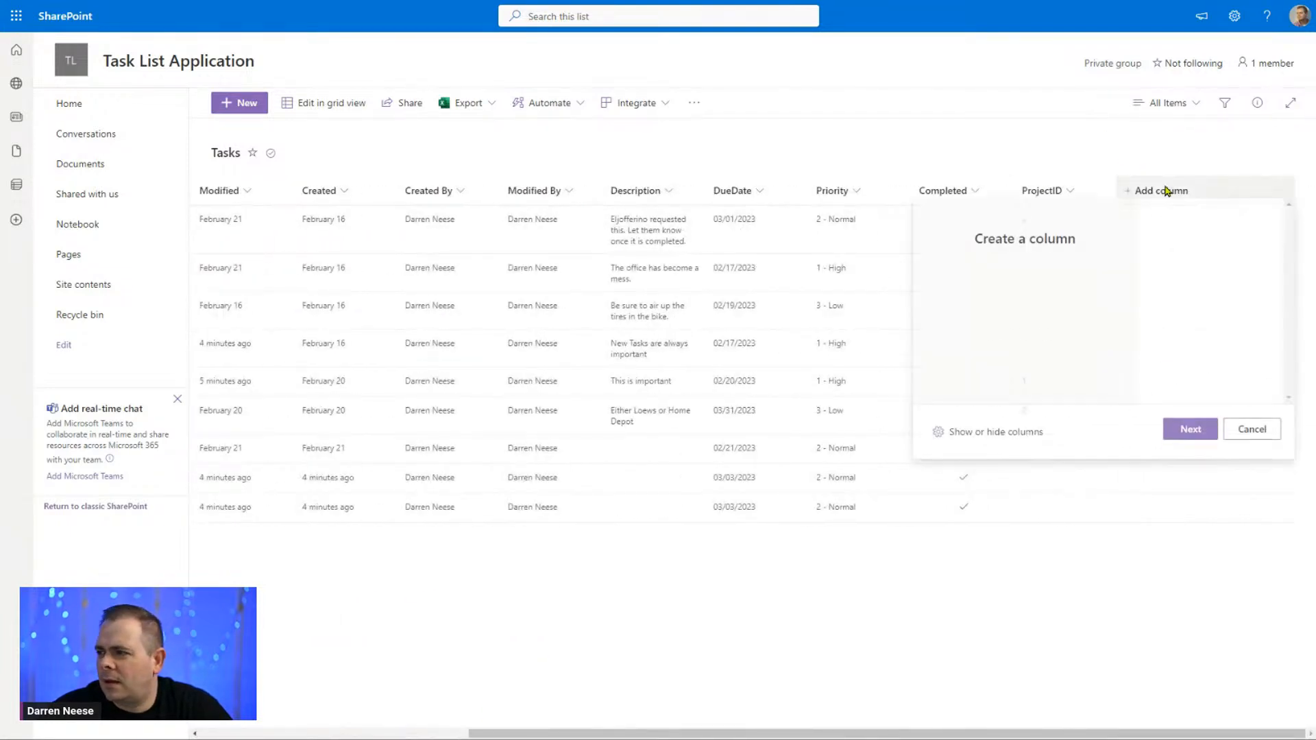
pyautogui.click(985, 442)
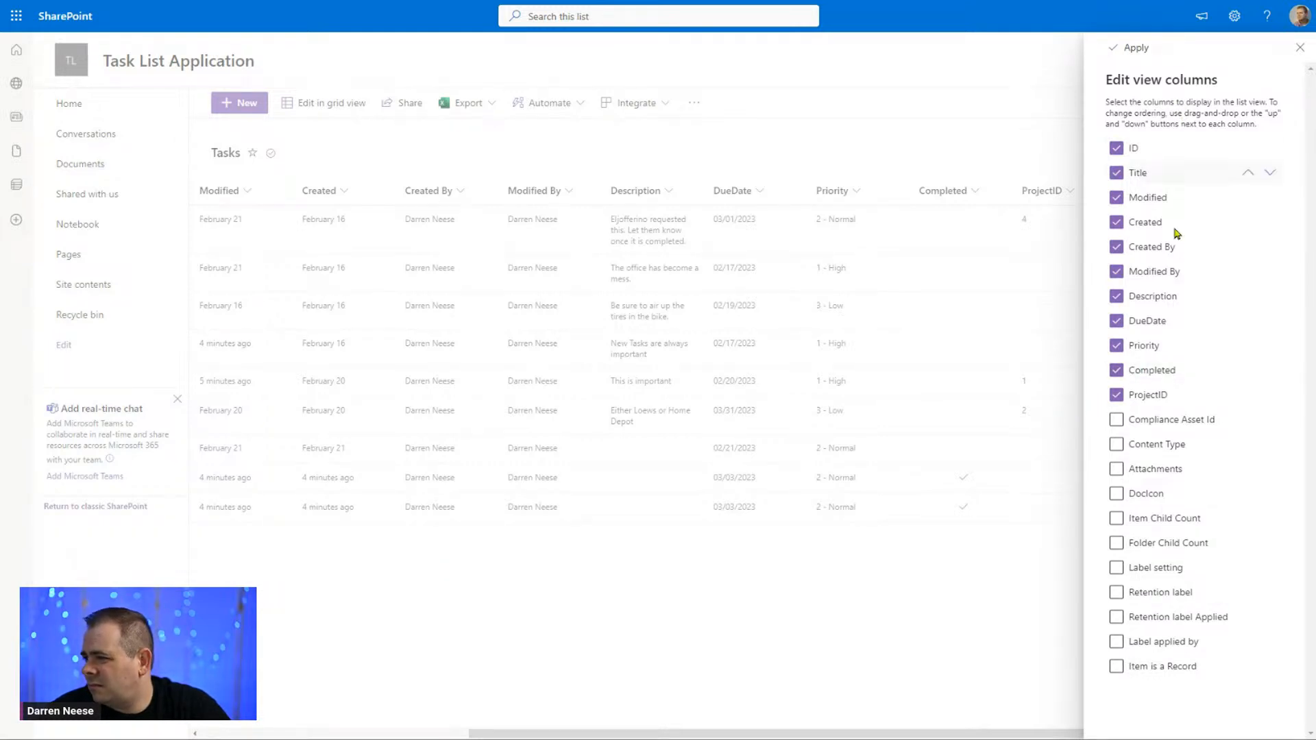
pyautogui.click(1293, 55)
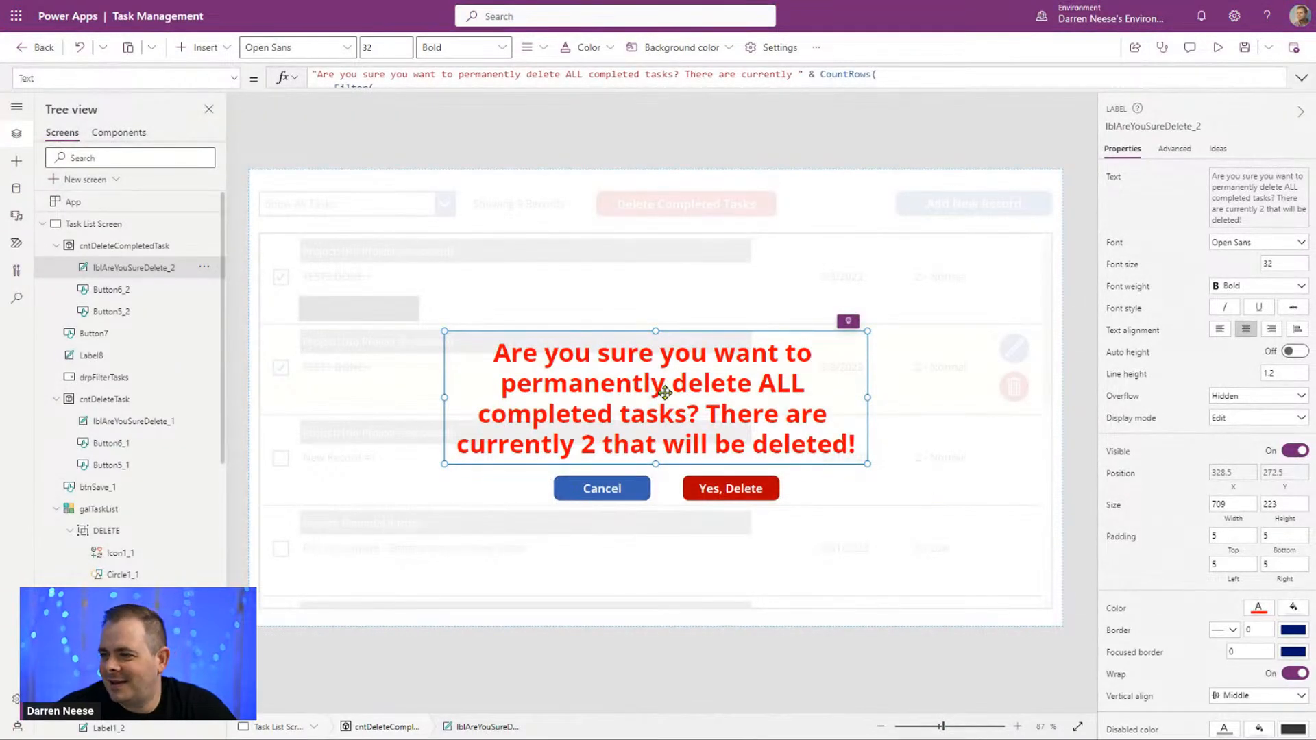
# Step: Return to Power Apps and review the Completed condition in the popup message label's Text formula
pyautogui.click(1085, 271)
pyautogui.click(748, 367)
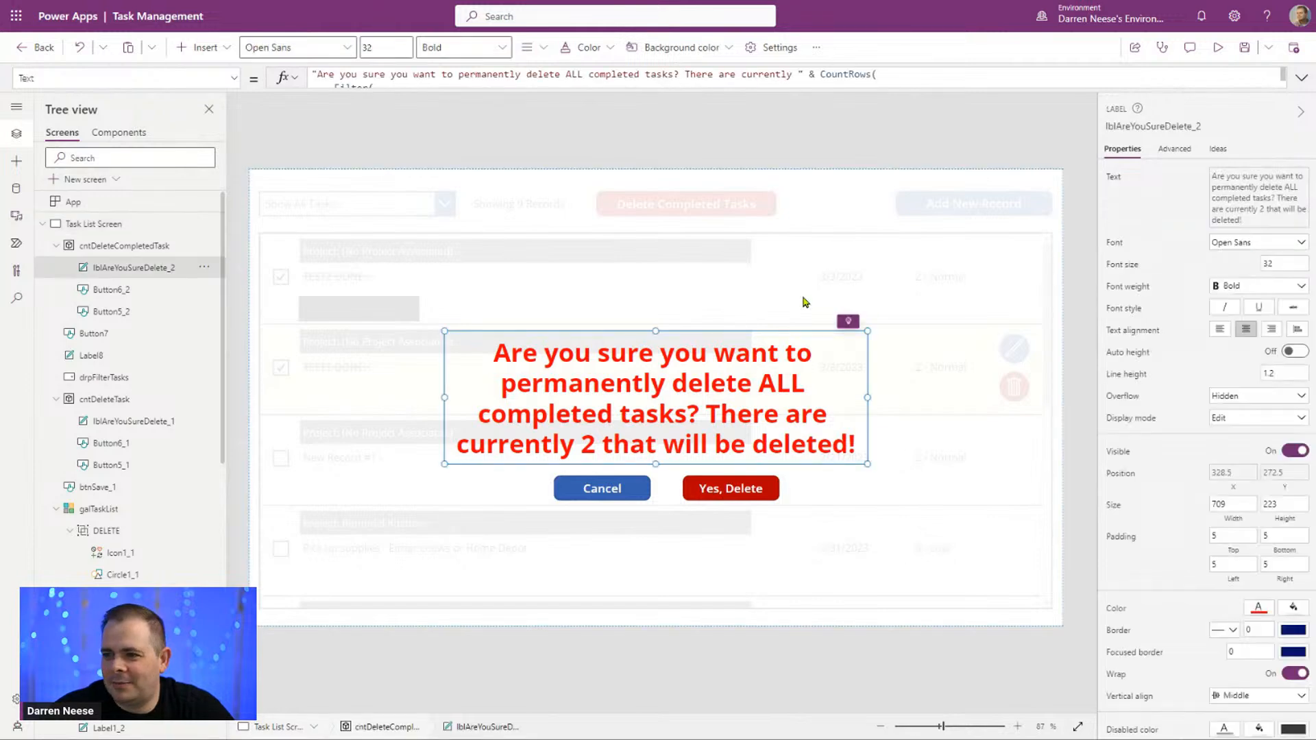
pyautogui.click(1301, 78)
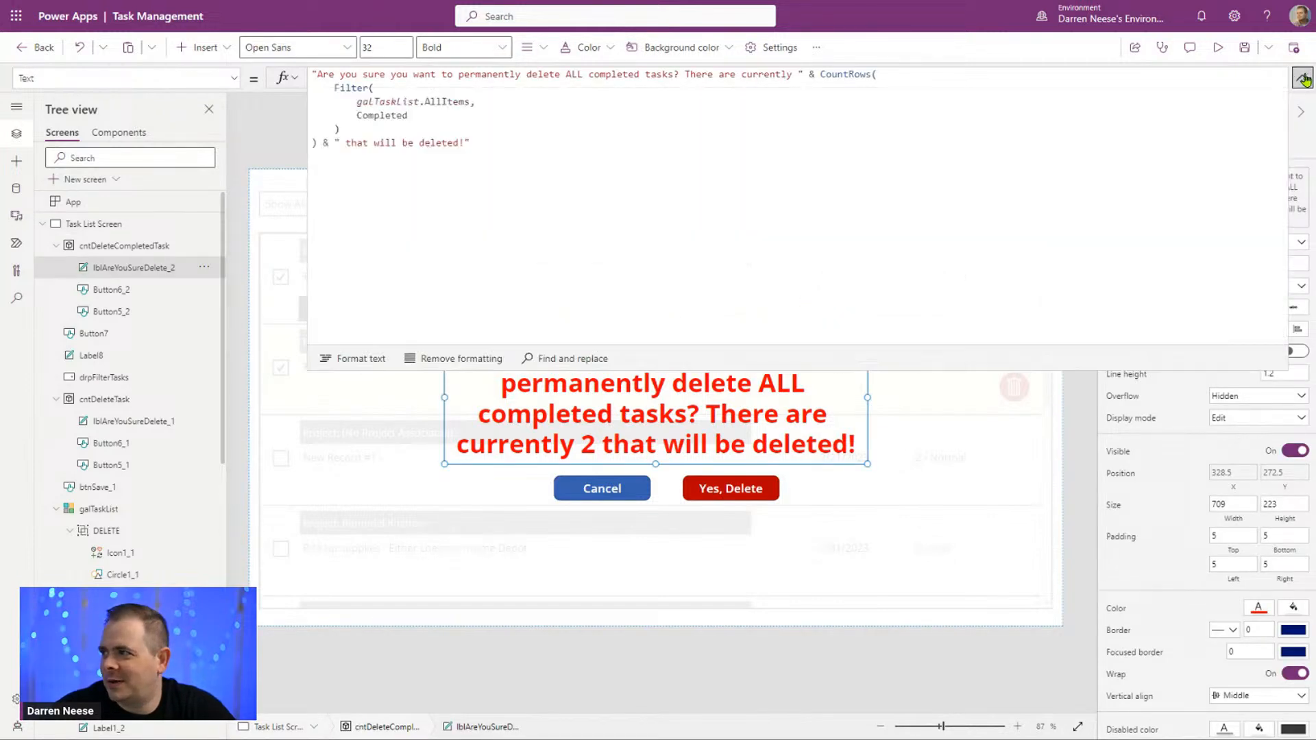
pyautogui.click(658, 171)
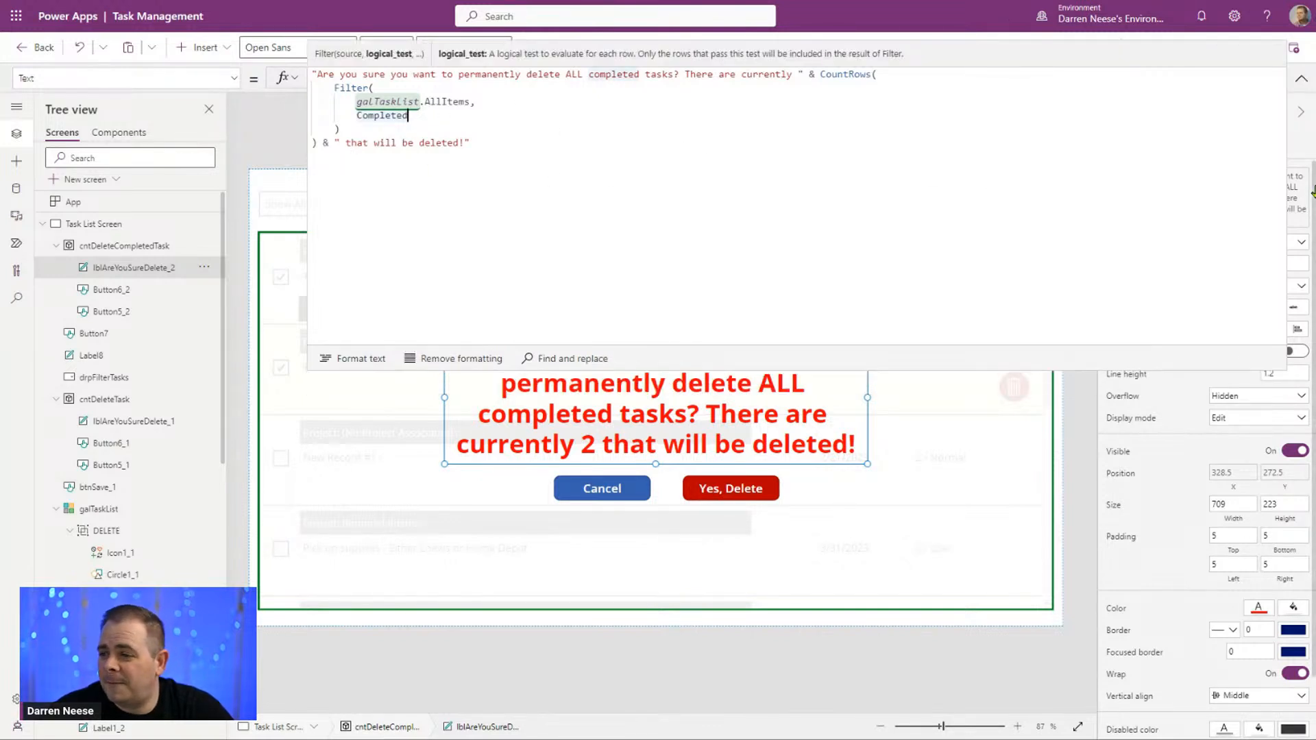
pyautogui.click(1300, 78)
# Step: Preview the app and check the popup's count with Show Completed Tasks selected, cancelling the deletion and returning to Show All Tasks
pyautogui.click(1217, 47)
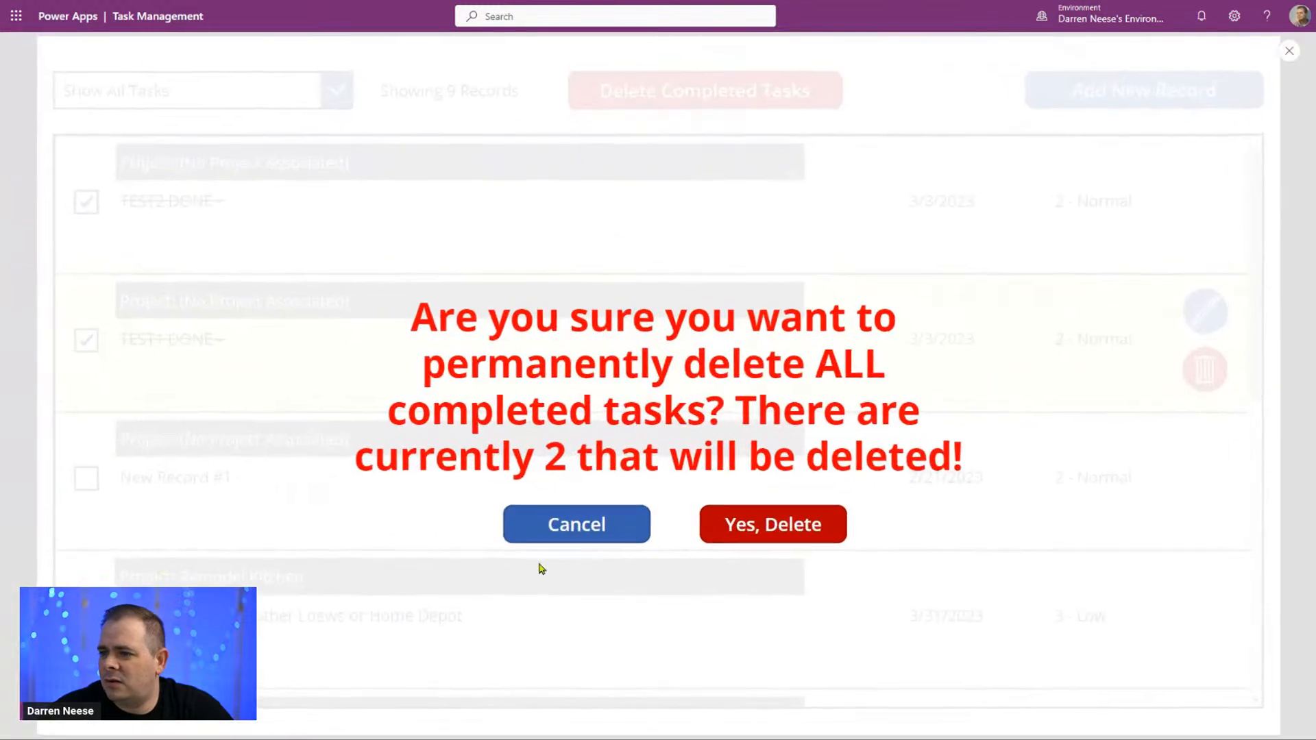
pyautogui.click(244, 167)
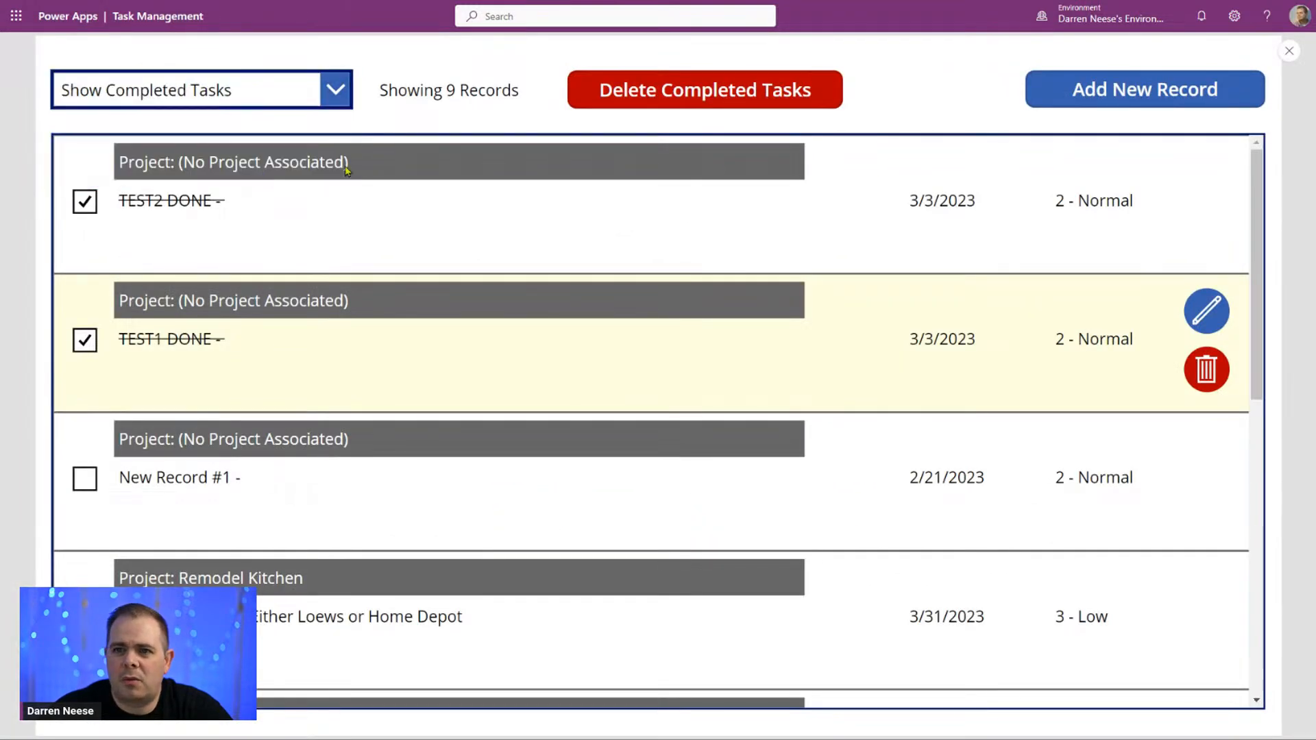
pyautogui.click(731, 90)
pyautogui.click(601, 527)
pyautogui.click(317, 87)
pyautogui.click(273, 131)
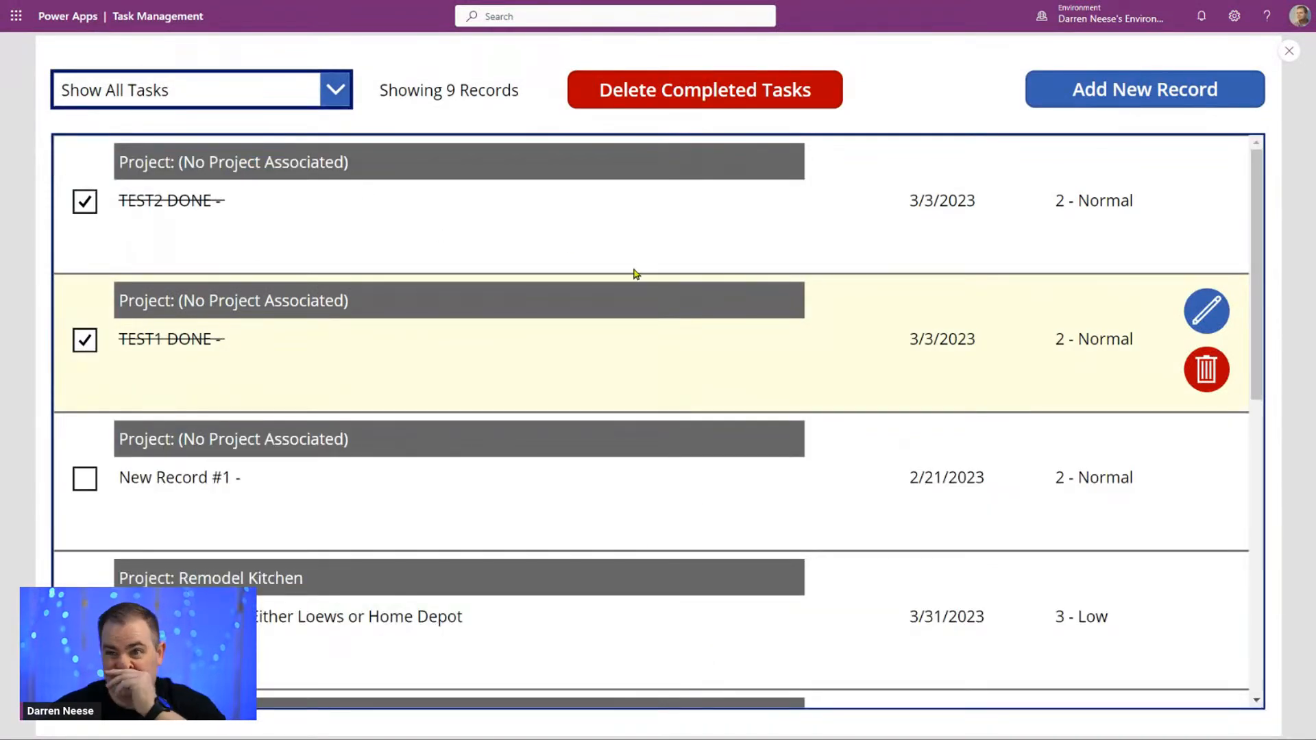
# Step: Delete all completed tasks through the confirmation popup and filter the list to Show Completed Tasks to check the result
pyautogui.click(785, 90)
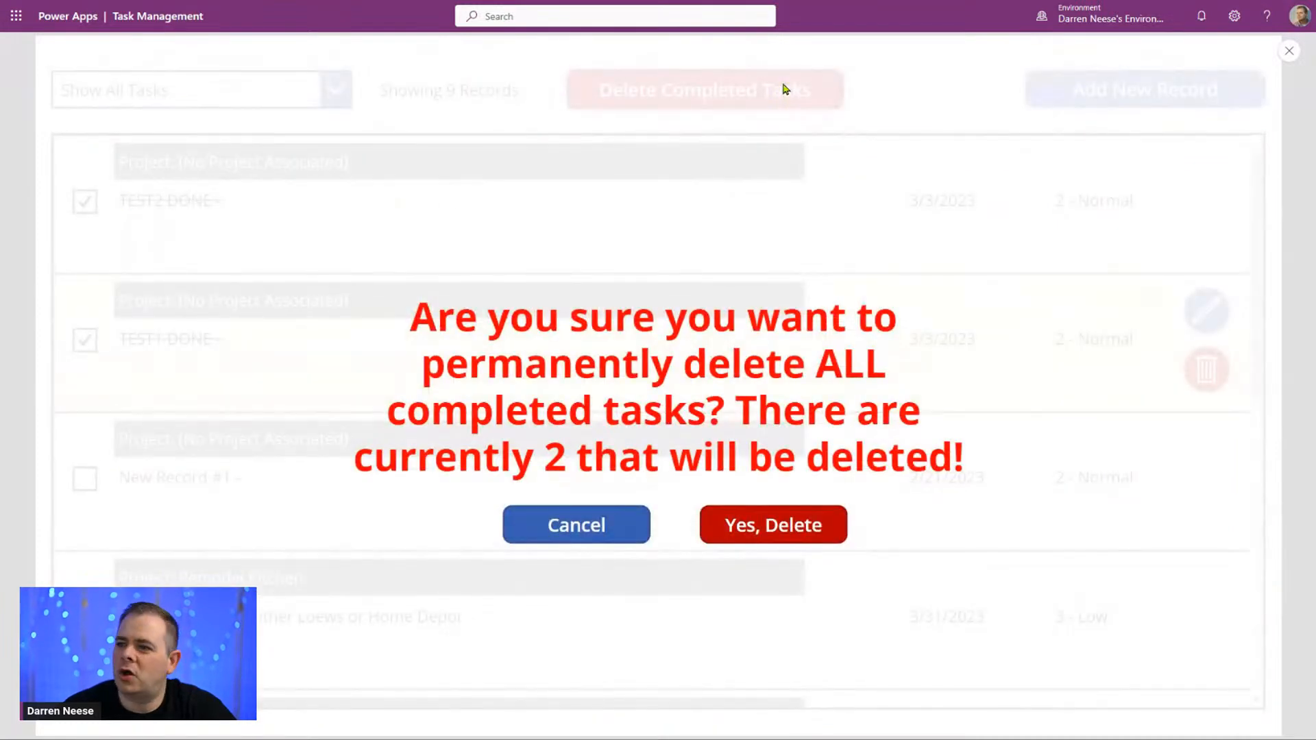
pyautogui.click(787, 536)
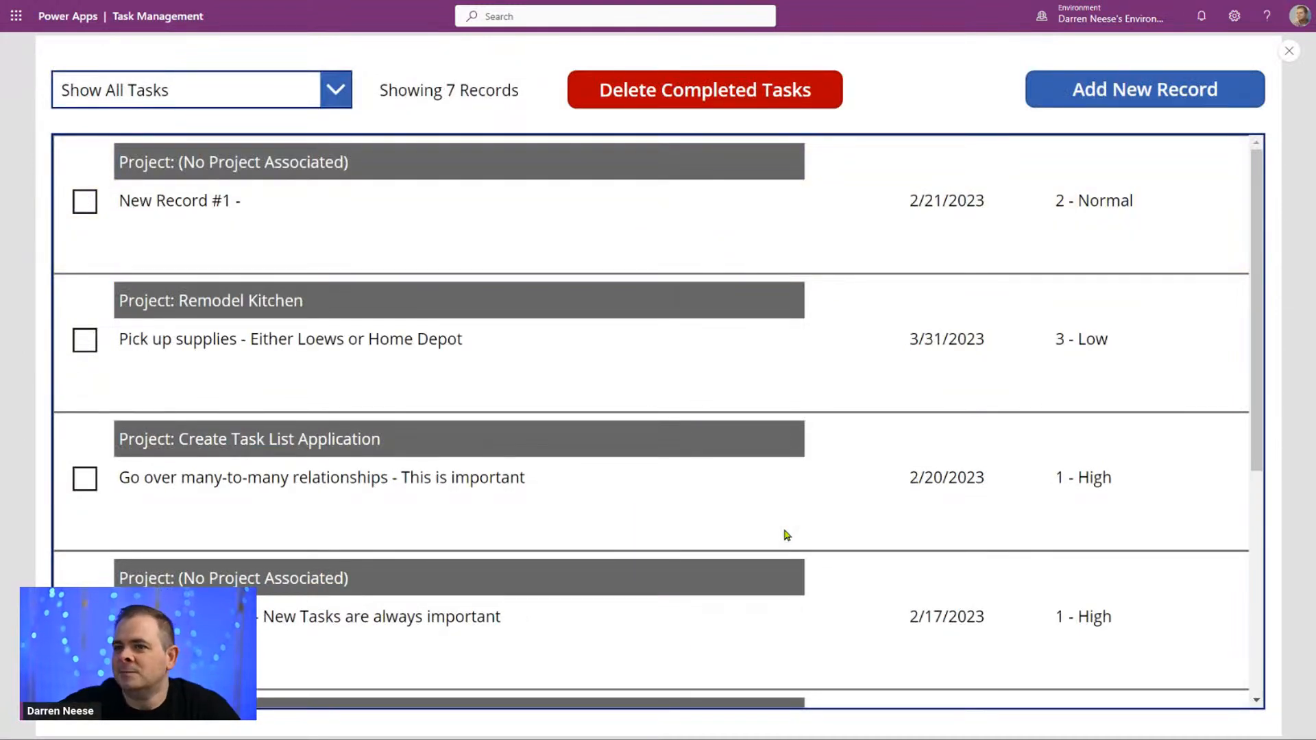
pyautogui.click(259, 95)
pyautogui.click(214, 168)
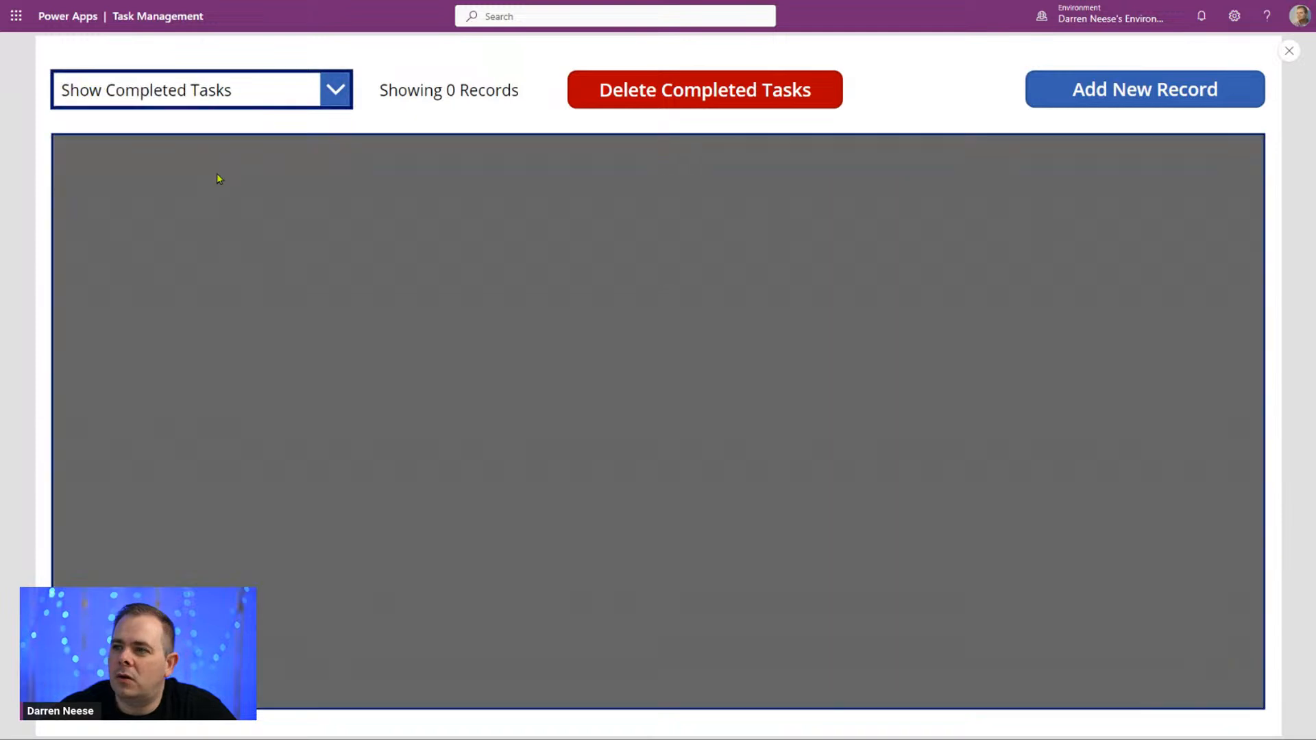